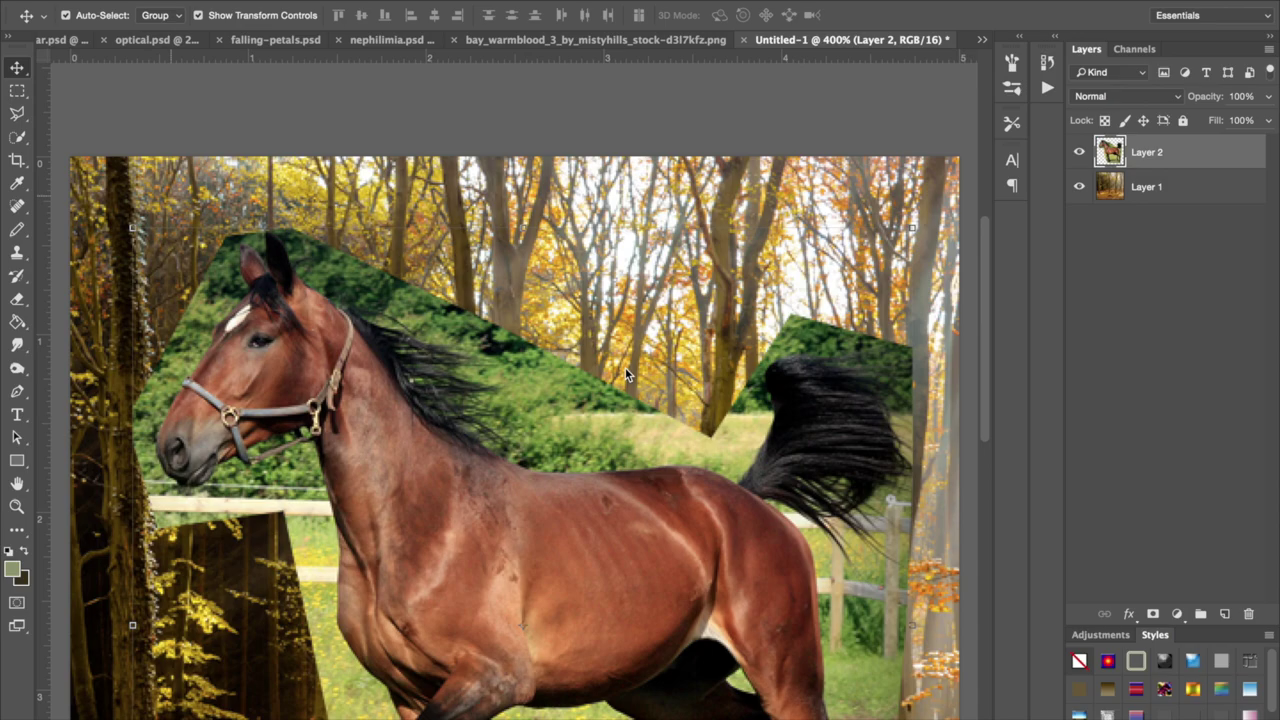
# Step: Look over the whole composition of the rough-cut horse placed on the autumn forest background, from head to hooves
pyautogui.scroll(-1, 627, 374)
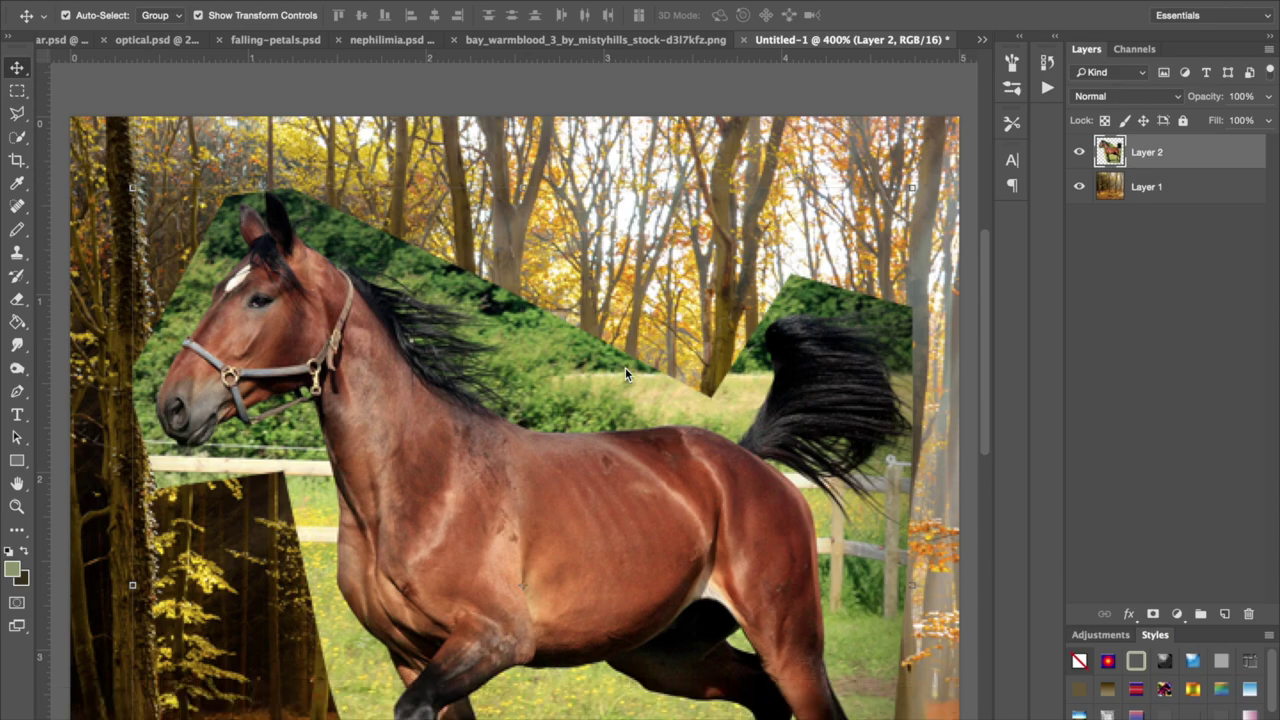
pyautogui.scroll(-3, 627, 374)
pyautogui.hscroll(-1, 627, 374)
pyautogui.scroll(1, 625, 374)
pyautogui.hscroll(1, 625, 374)
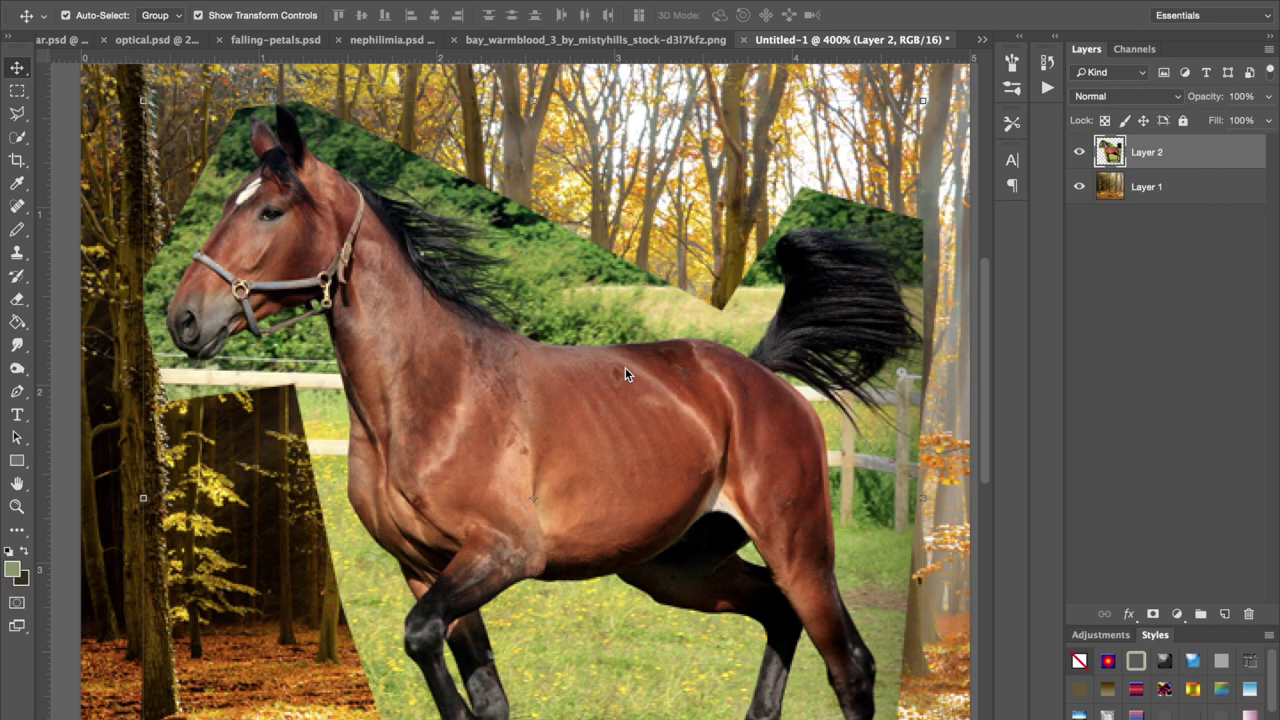
pyautogui.scroll(-3, 625, 375)
pyautogui.hscroll(2, 625, 375)
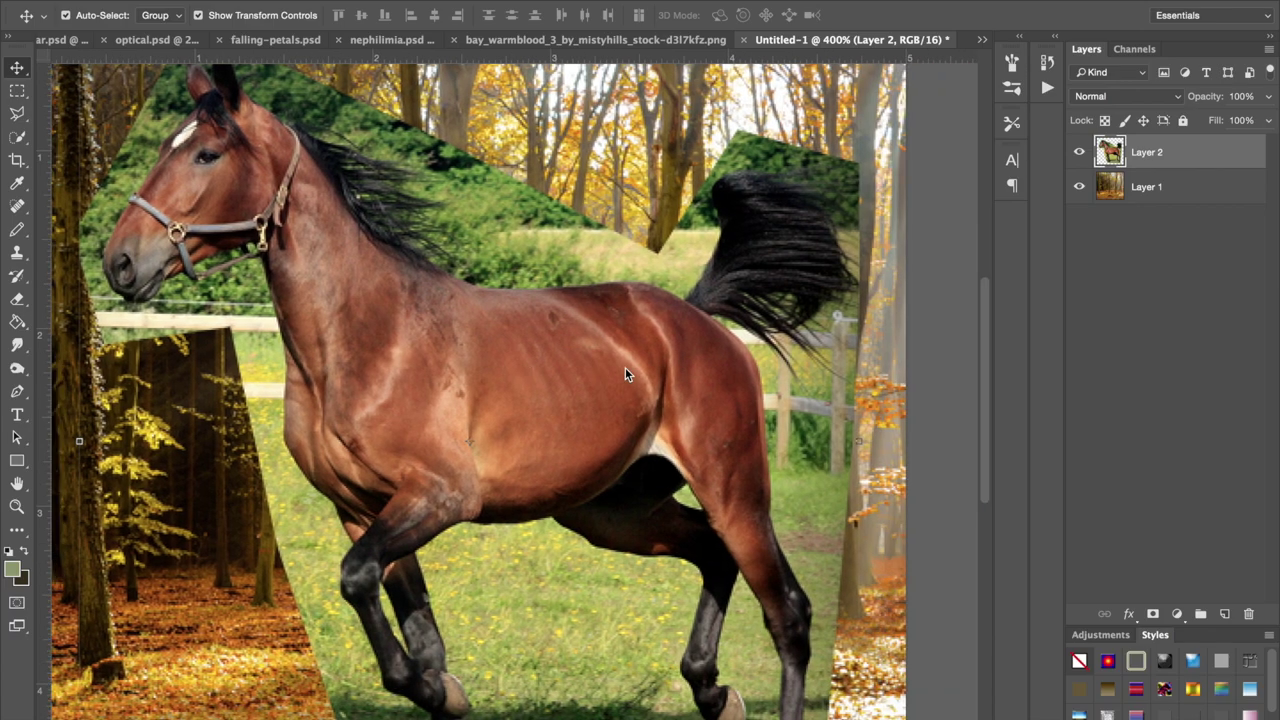
pyautogui.scroll(1, 625, 375)
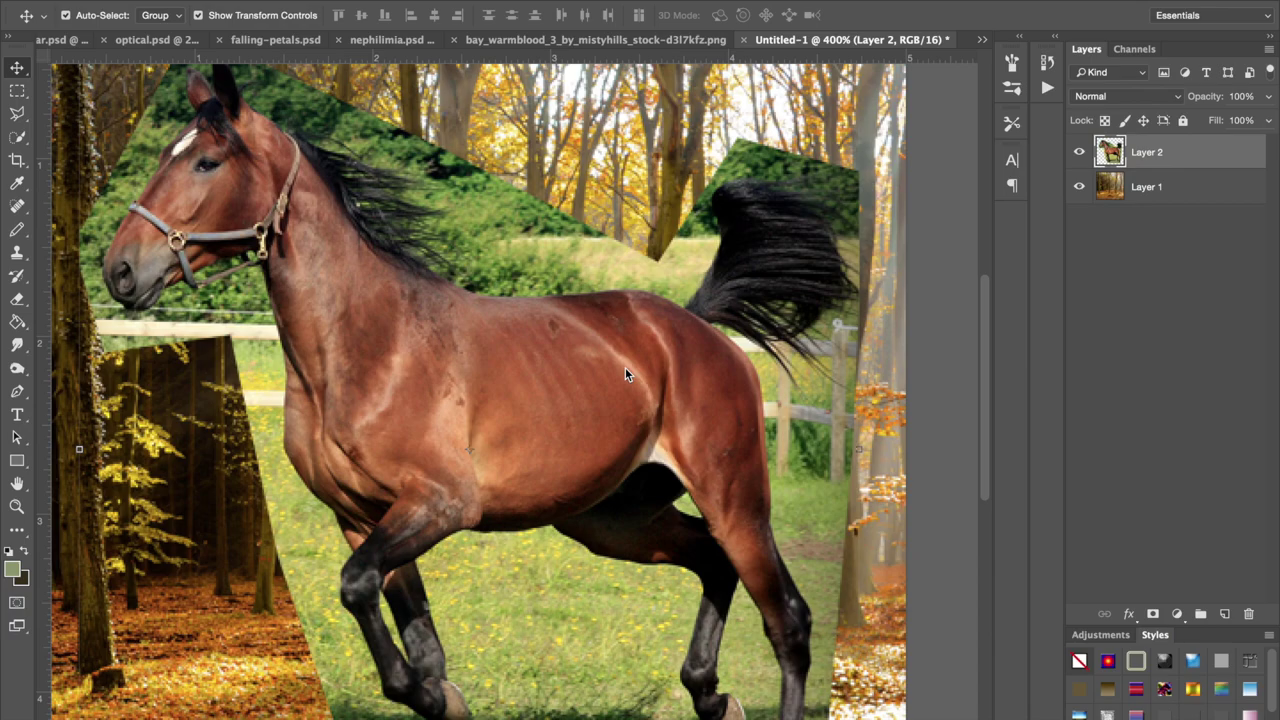
pyautogui.scroll(-3, 625, 375)
pyautogui.scroll(1, 625, 375)
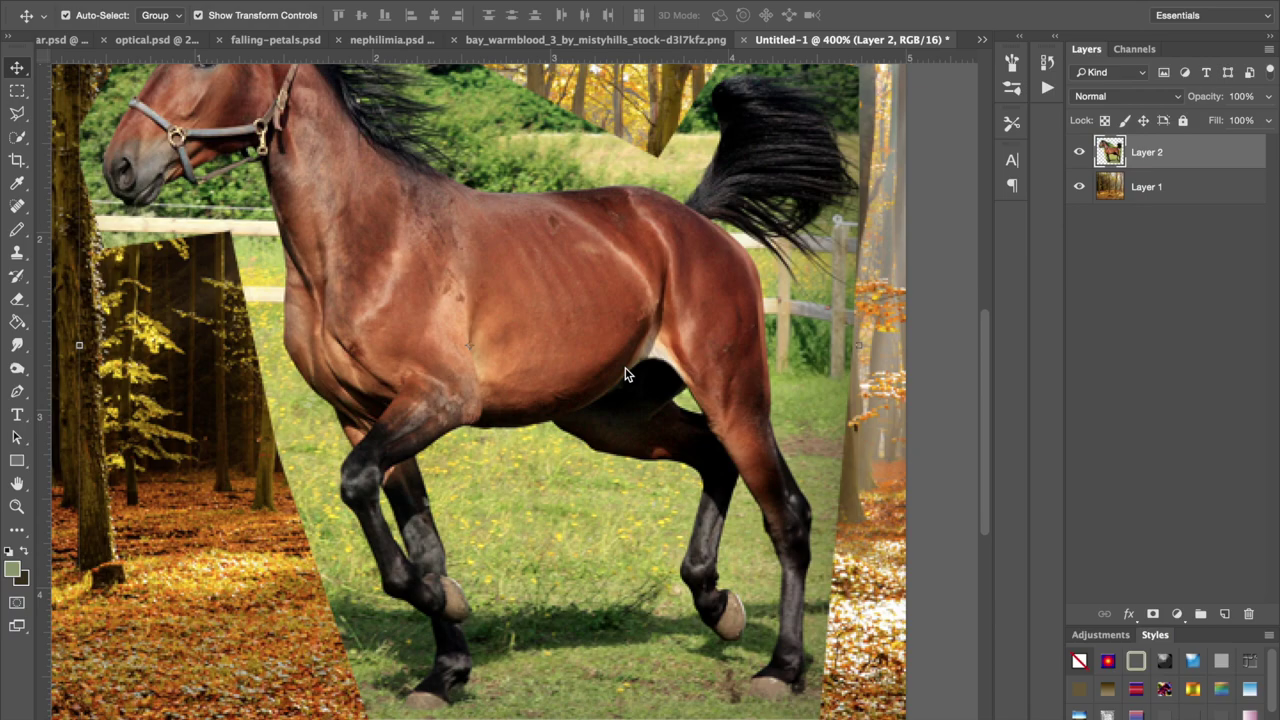
pyautogui.scroll(3, 625, 375)
pyautogui.hscroll(-2, 625, 375)
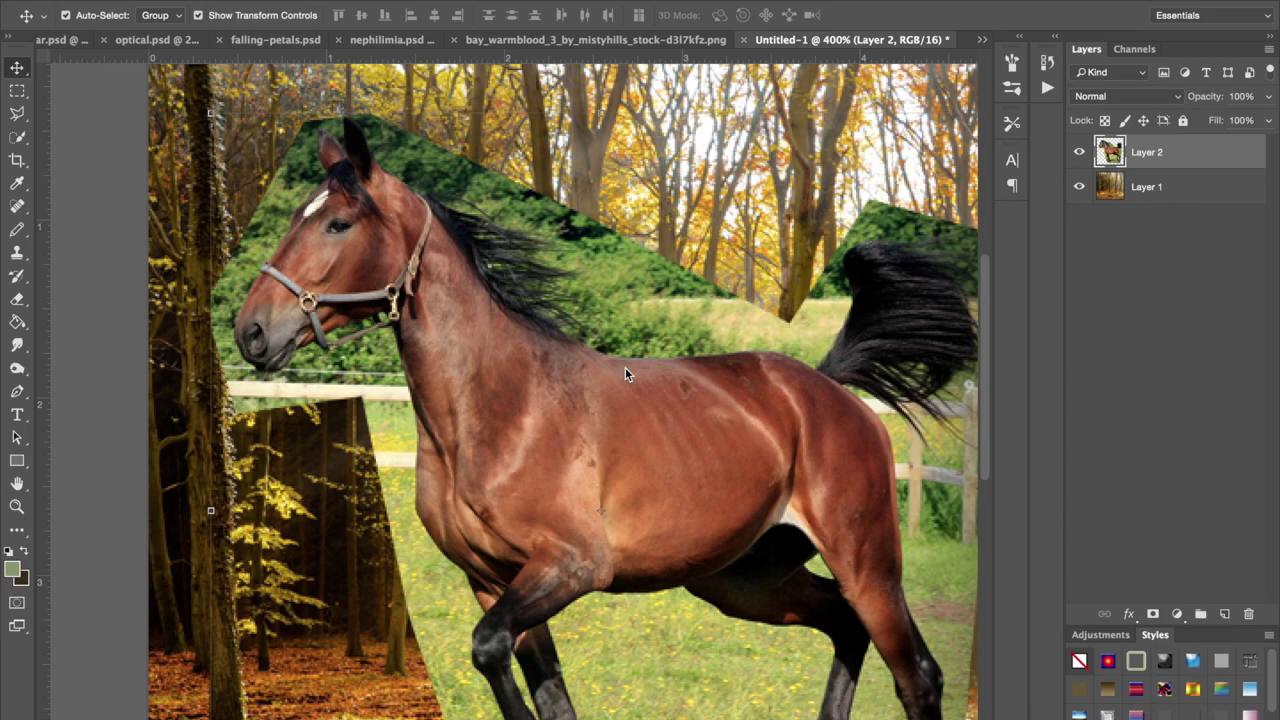
pyautogui.hscroll(1, 625, 374)
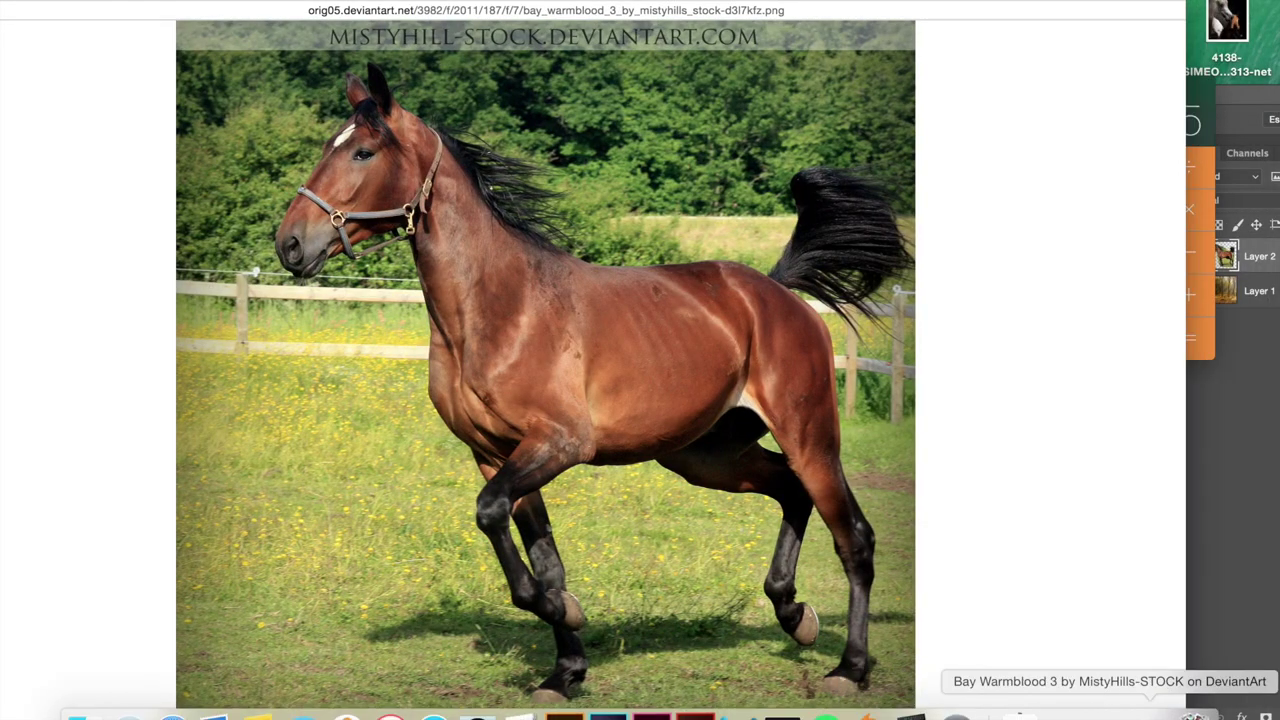
# Step: Switch to the browser and compare the Bay Warmblood 3 and Enchanted Forest 04 stock pages on DeviantArt
pyautogui.click(1108, 713)
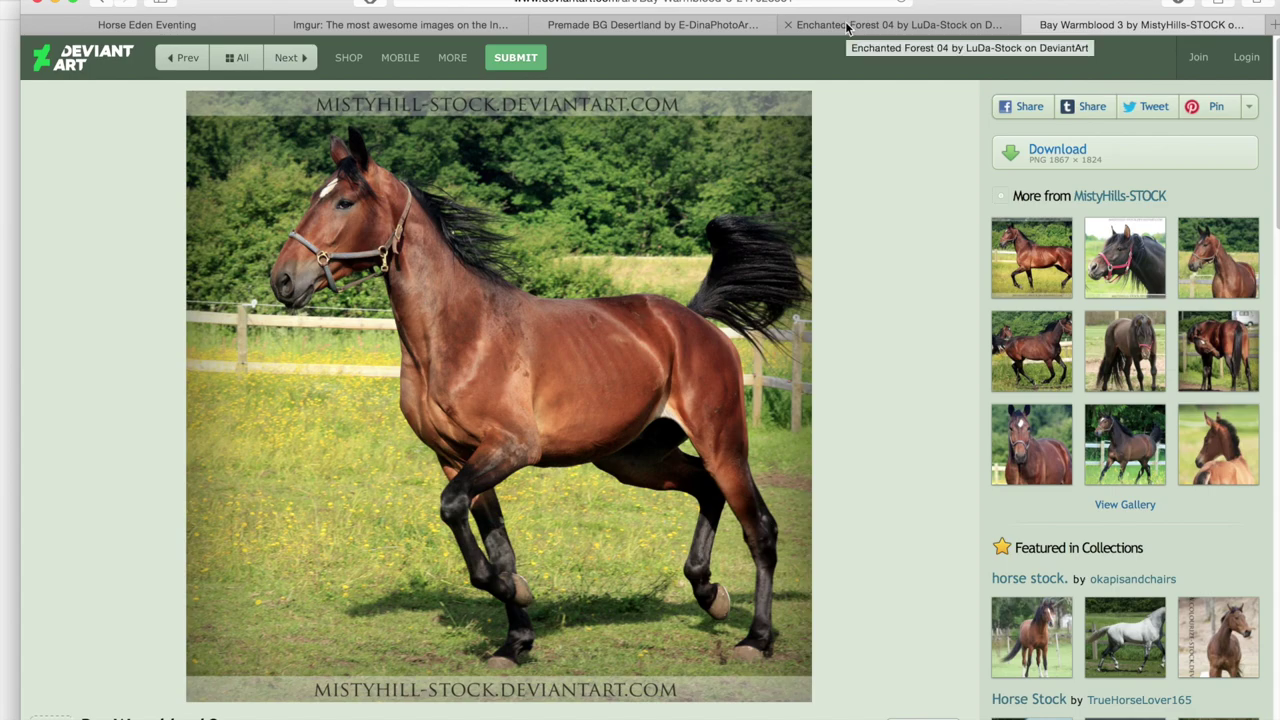
pyautogui.click(847, 27)
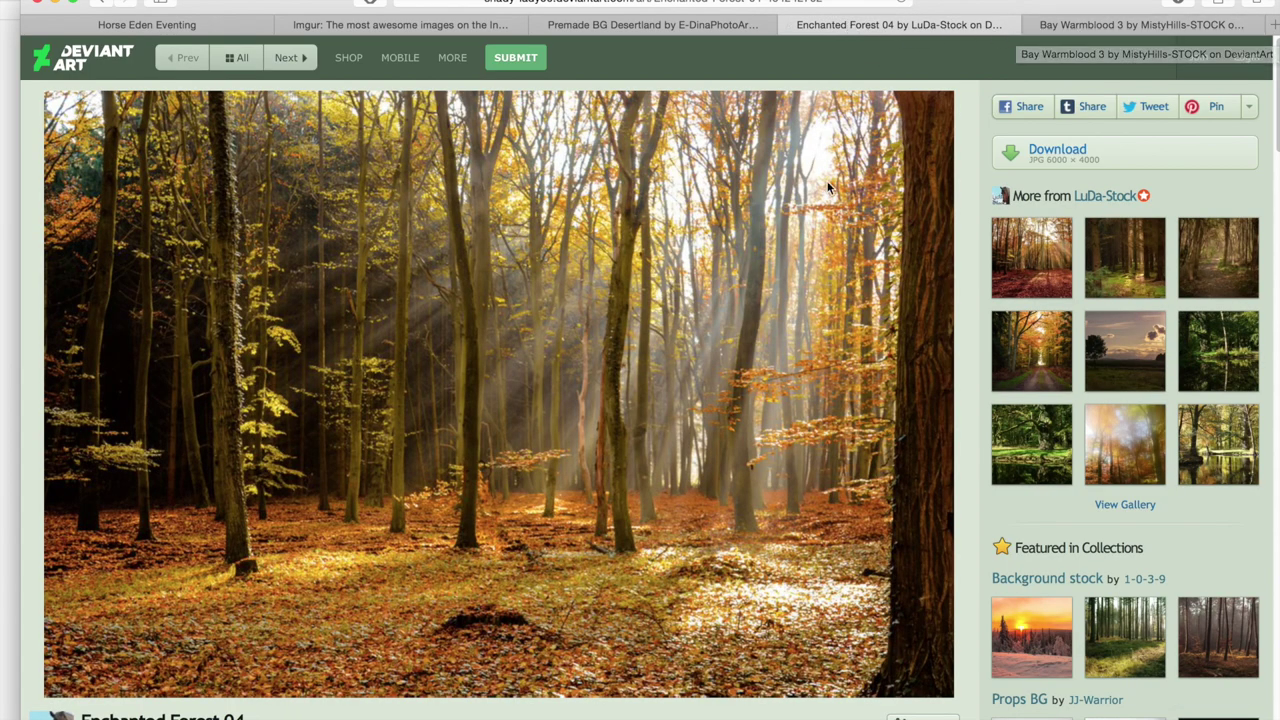
pyautogui.click(1152, 24)
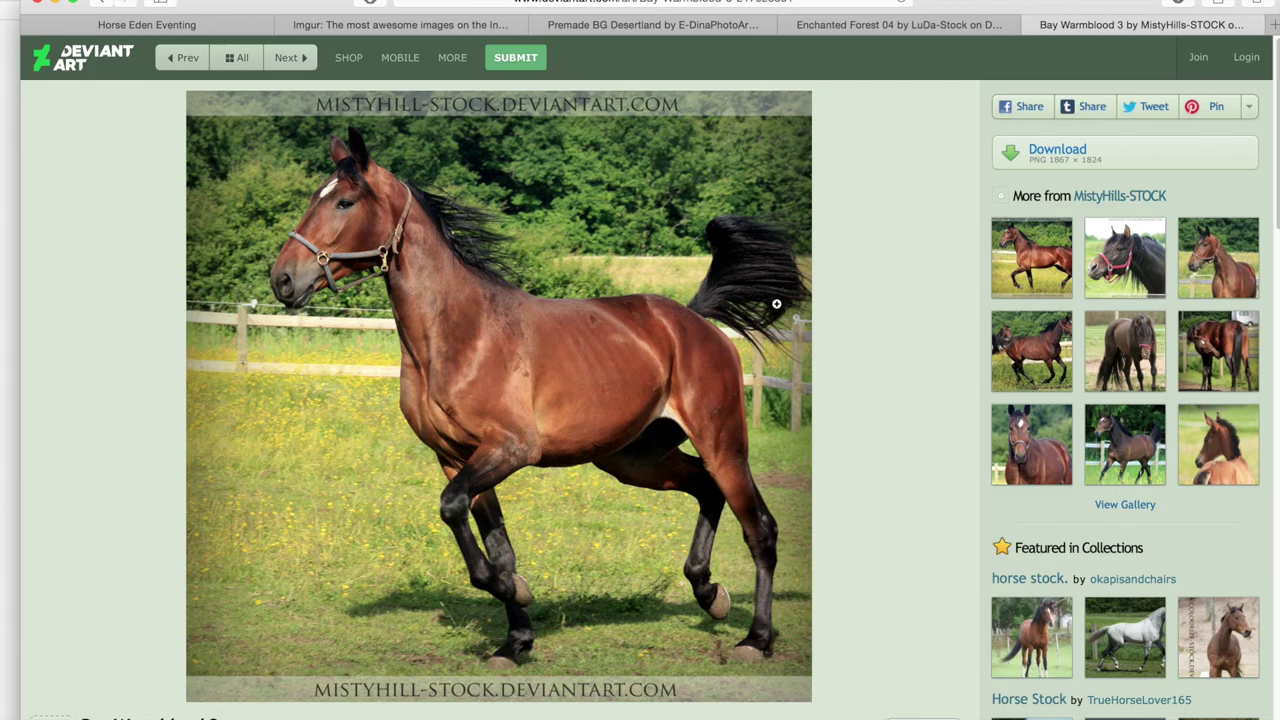
pyautogui.click(894, 28)
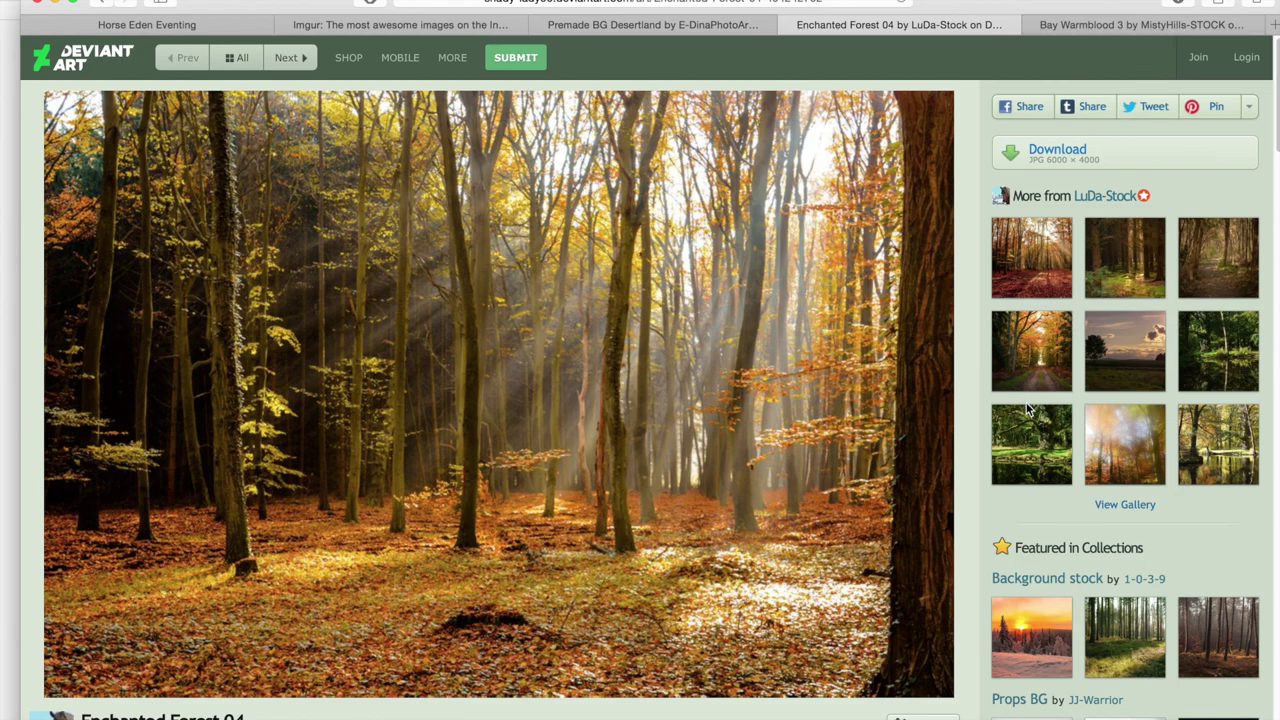
# Step: Browse related landscape and horse stock images, including Meadow Pasture Landscape 2, Snow Lake 9 and Bay Warmblood 12, and return to Bay Warmblood 3
pyautogui.click(1129, 350)
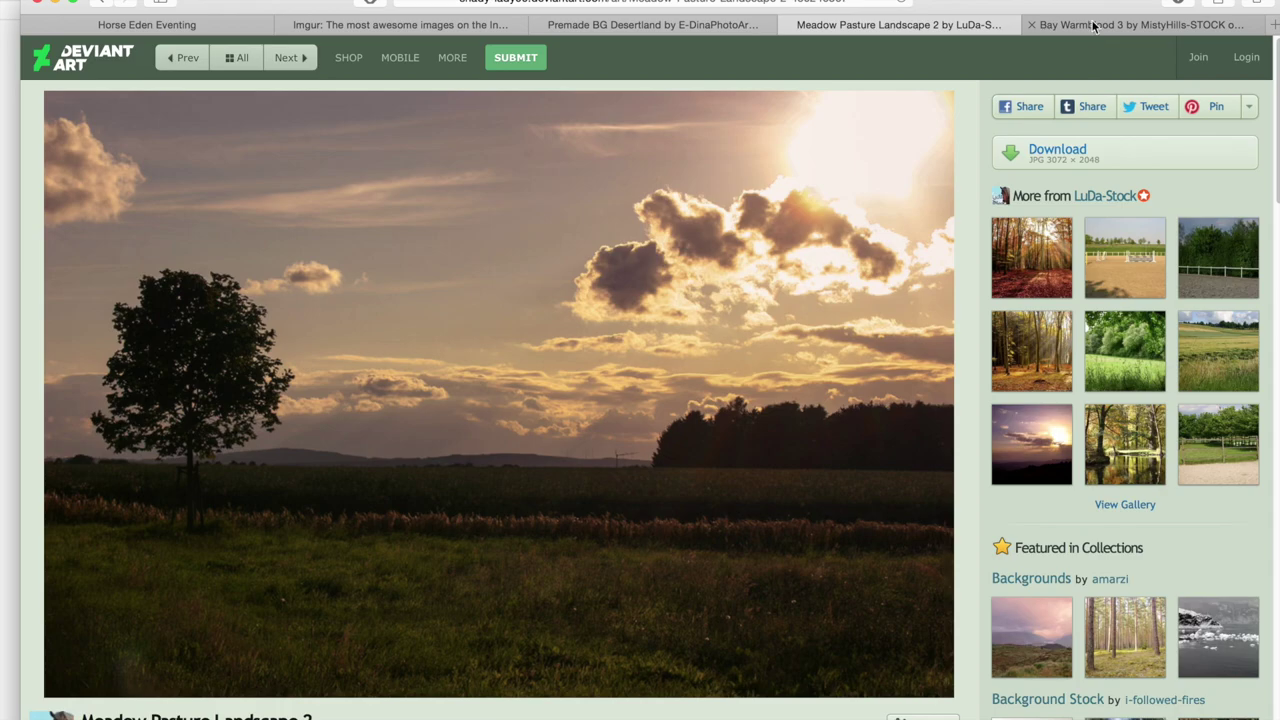
pyautogui.click(1052, 245)
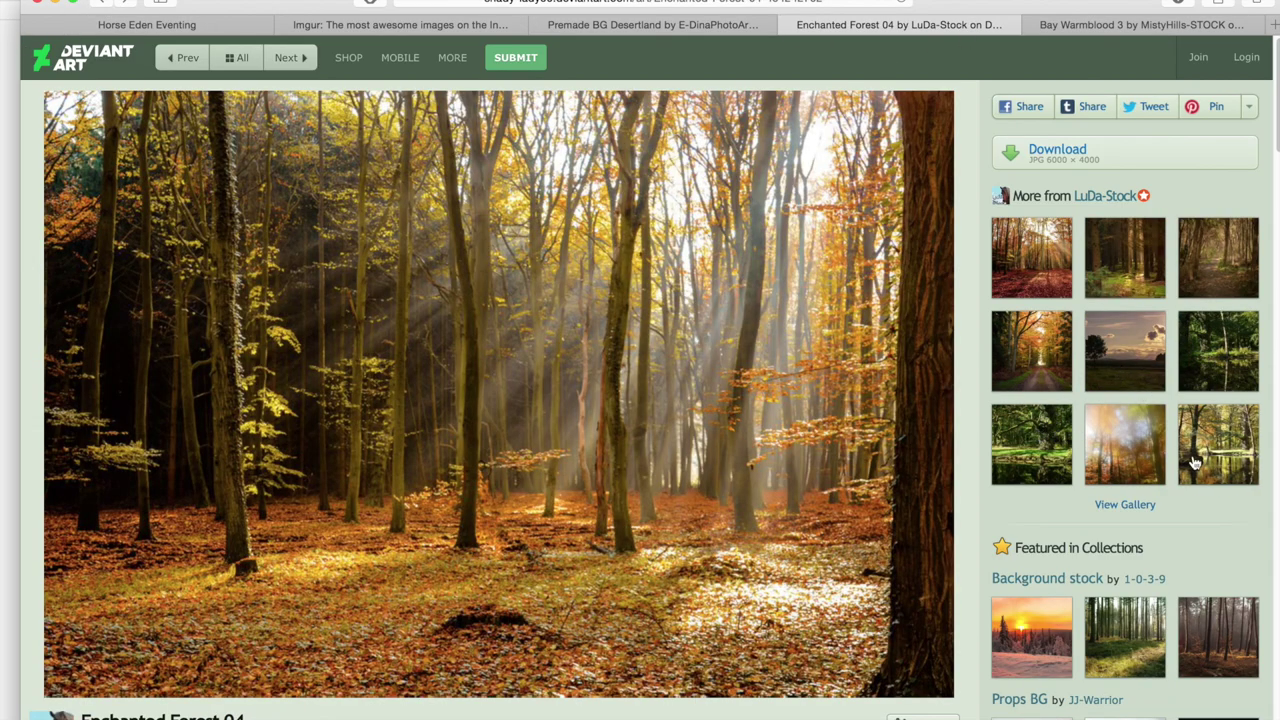
pyautogui.scroll(-5, 1159, 455)
pyautogui.click(1056, 472)
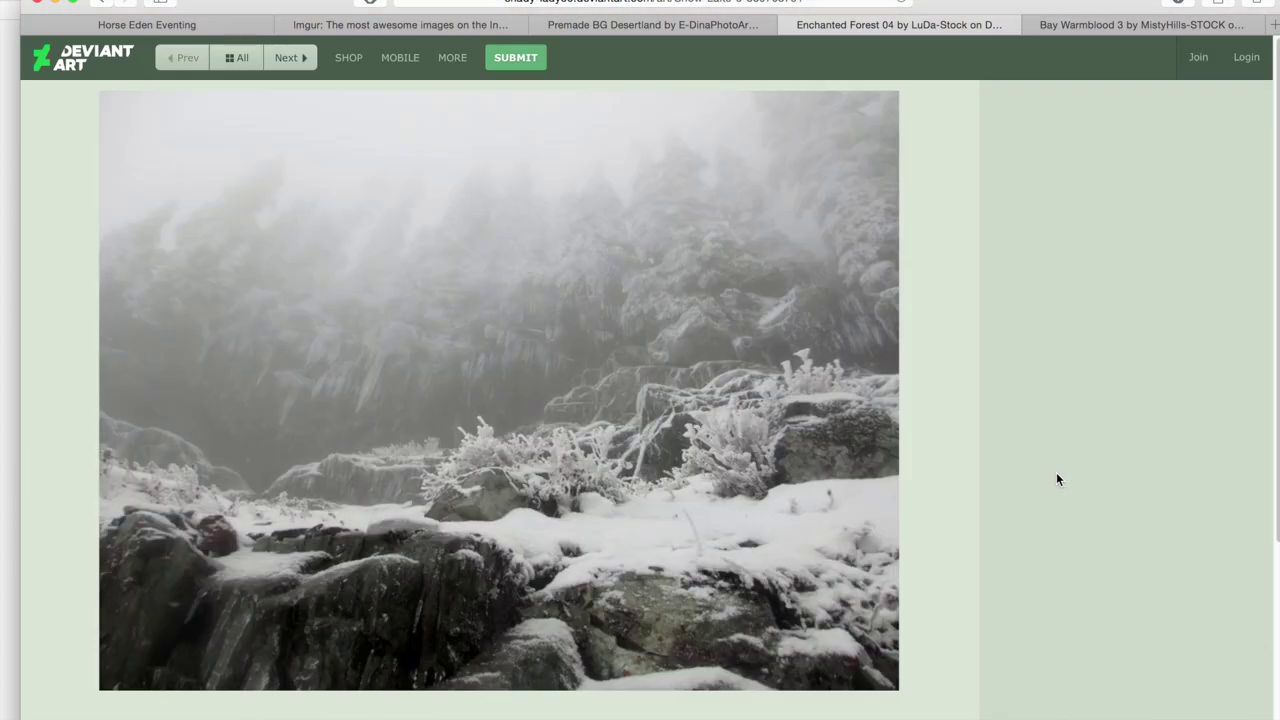
pyautogui.click(1092, 27)
pyautogui.click(1146, 365)
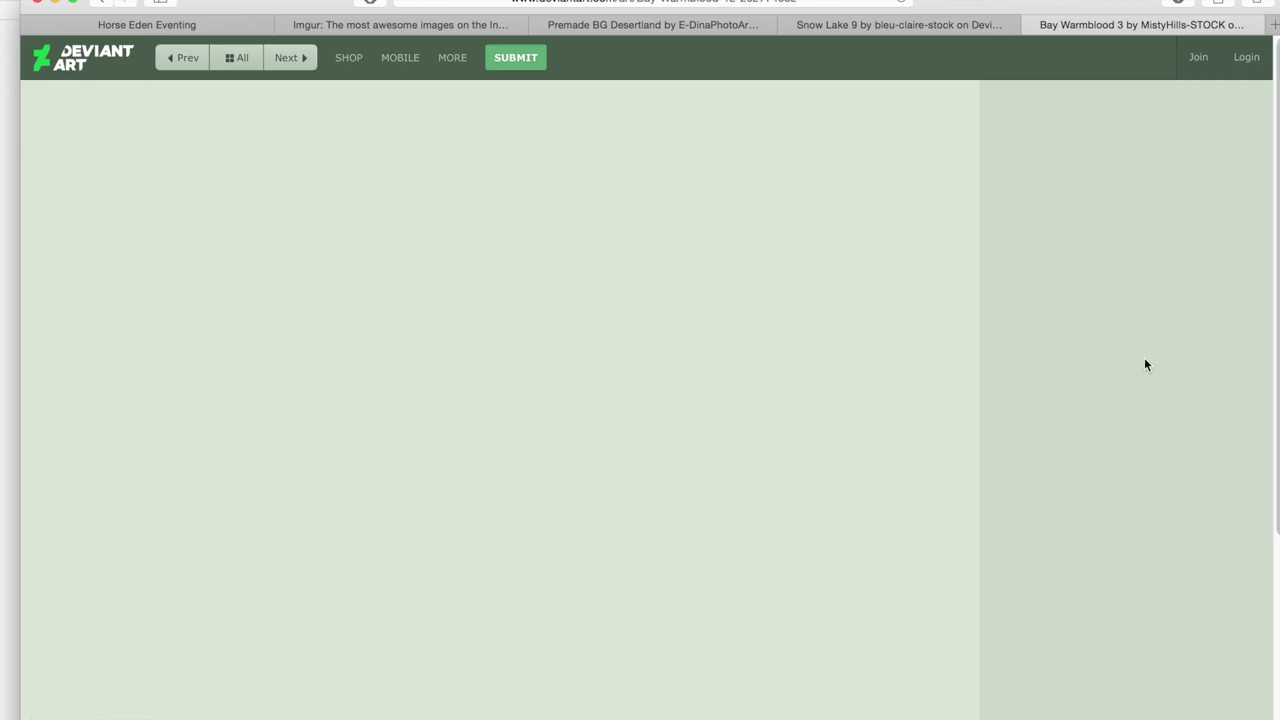
pyautogui.click(959, 27)
pyautogui.click(1109, 24)
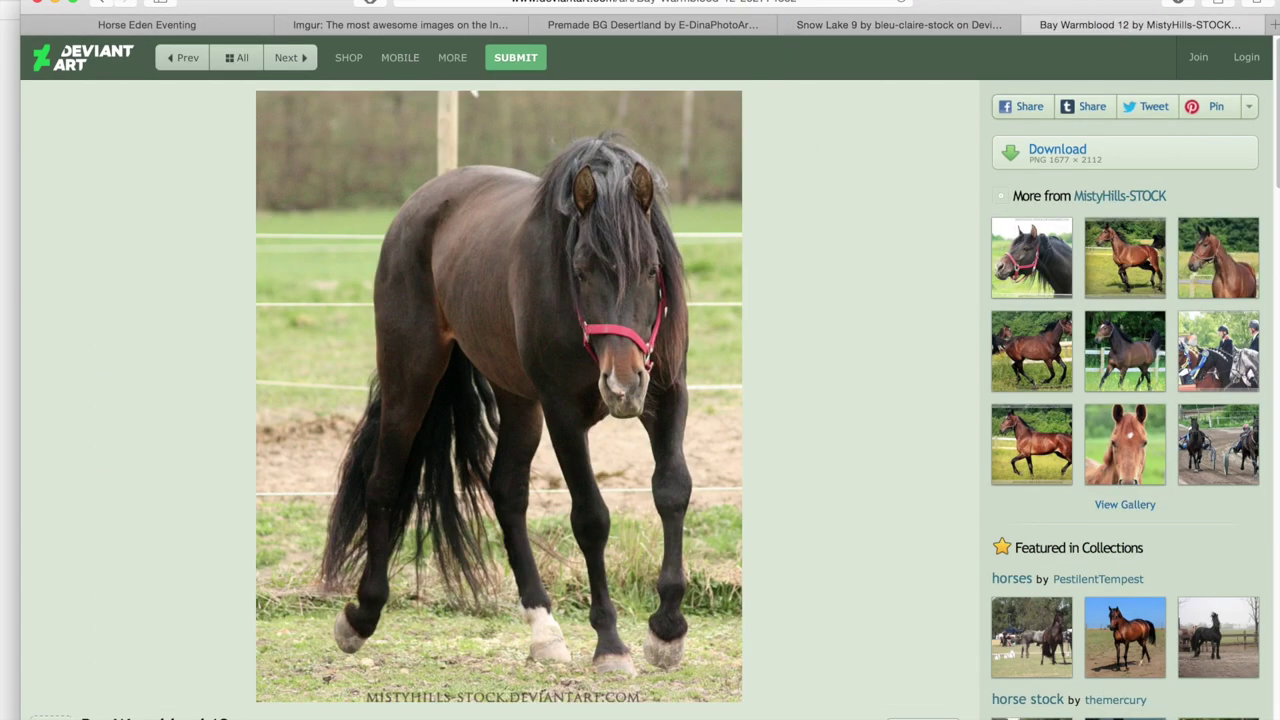
pyautogui.click(102, 2)
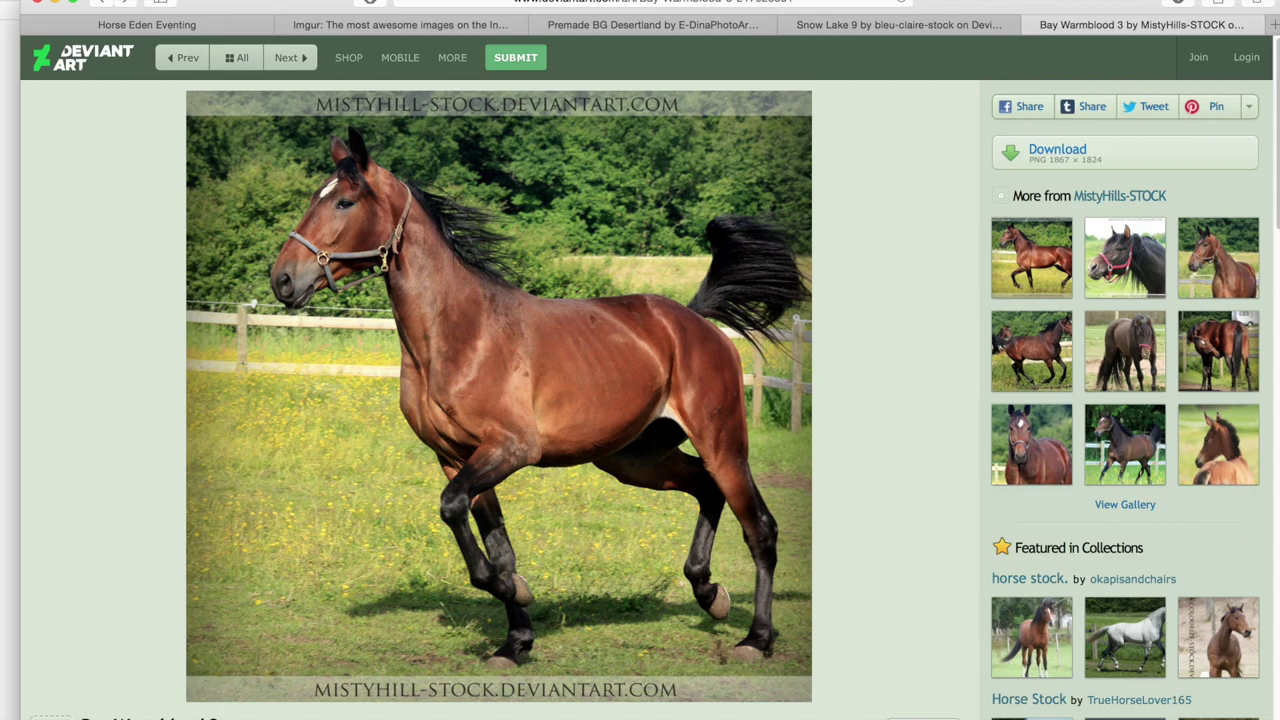
# Step: Switch back to Photoshop, enlarge its window, and shift the horse layer slightly right and down over the forest
pyautogui.click(630, 710)
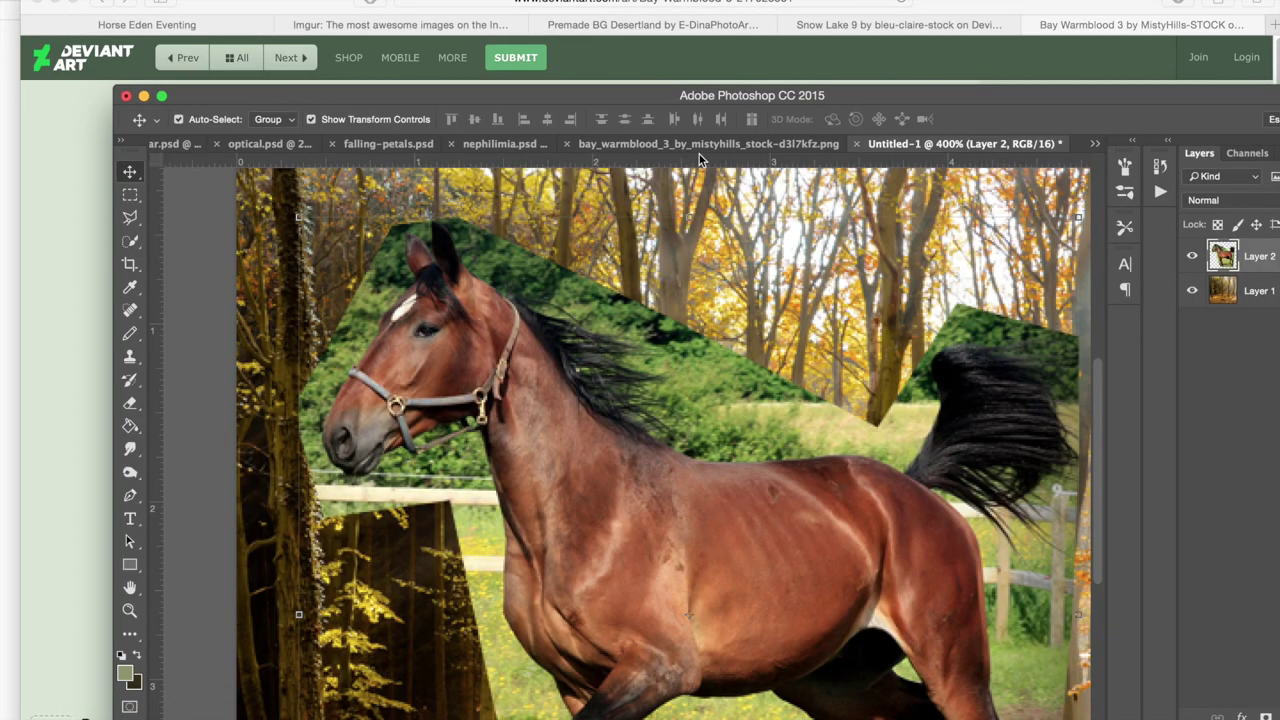
pyautogui.doubleClick(888, 101)
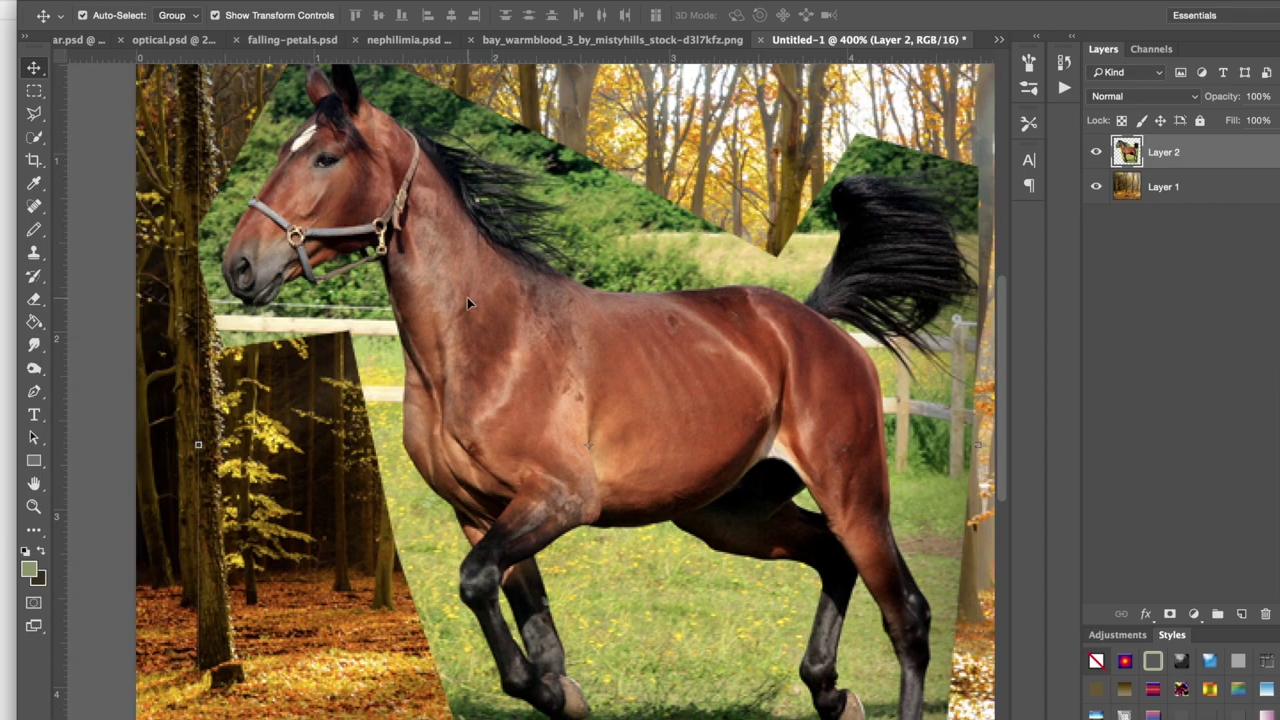
pyautogui.press('super+minus')
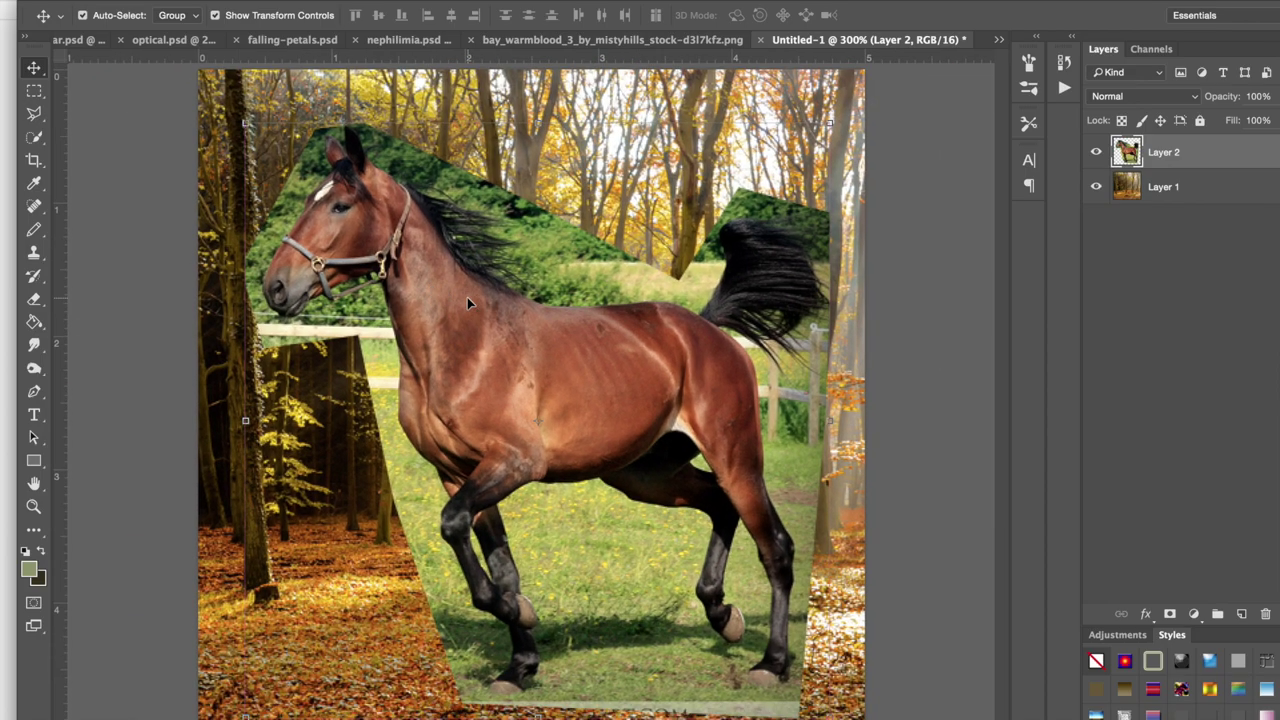
pyautogui.moveTo(416, 271); pyautogui.dragTo(425, 286)
pyautogui.press('super+minus')
pyautogui.press('super+plus')
pyautogui.press('super+plus')
pyautogui.moveTo(431, 305); pyautogui.dragTo(451, 307)
pyautogui.press('super+plus')
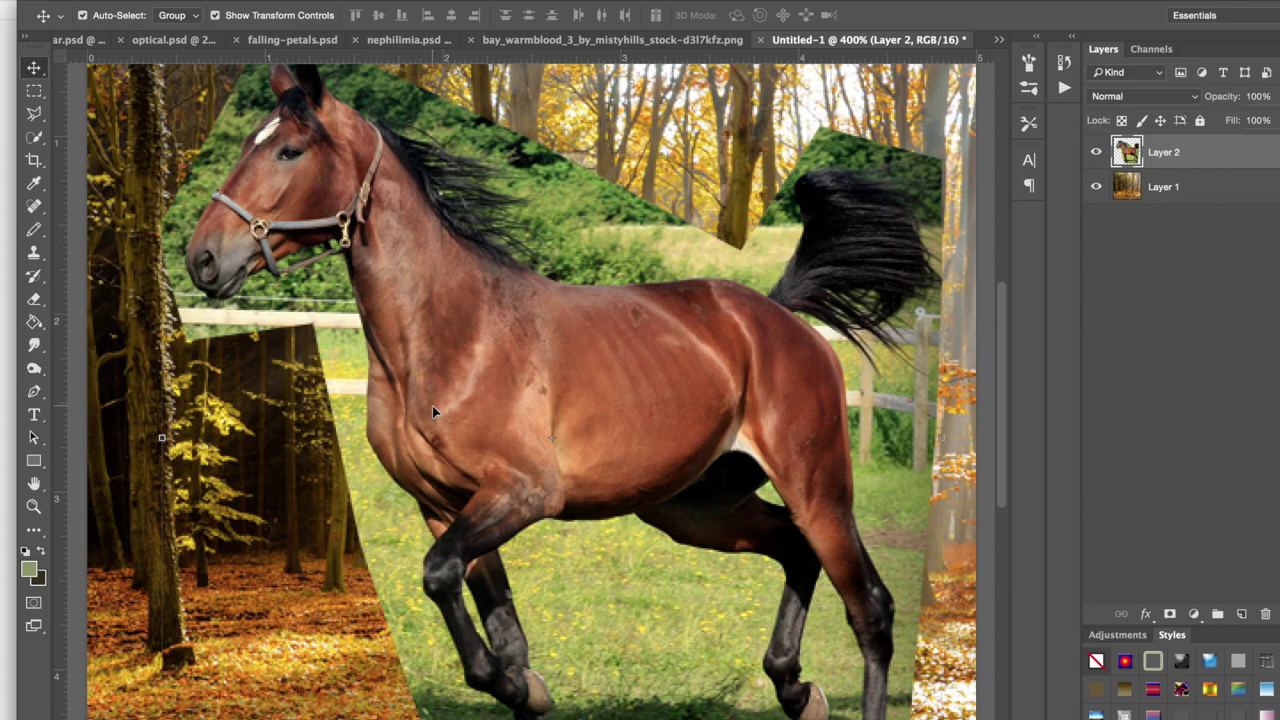
pyautogui.press('super+plus')
pyautogui.press('super+plus')
pyautogui.press('super+plus')
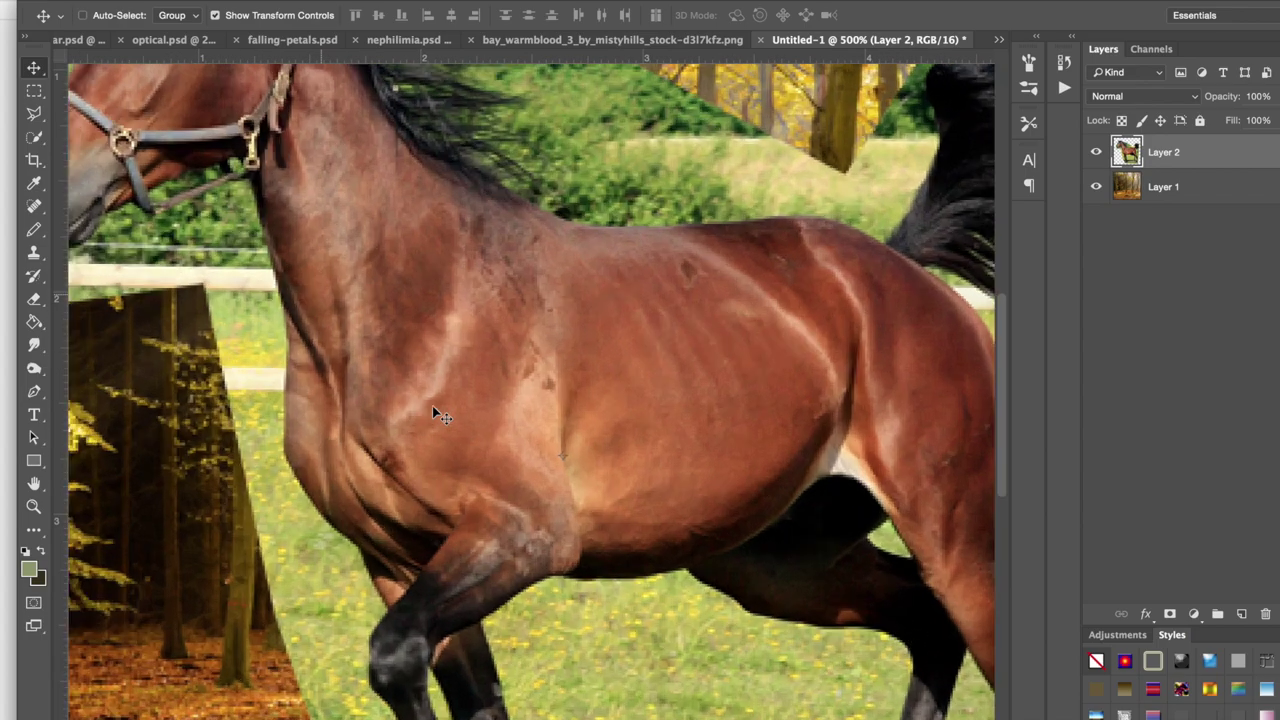
pyautogui.scroll(5, 432, 405)
pyautogui.hscroll(-3, 432, 405)
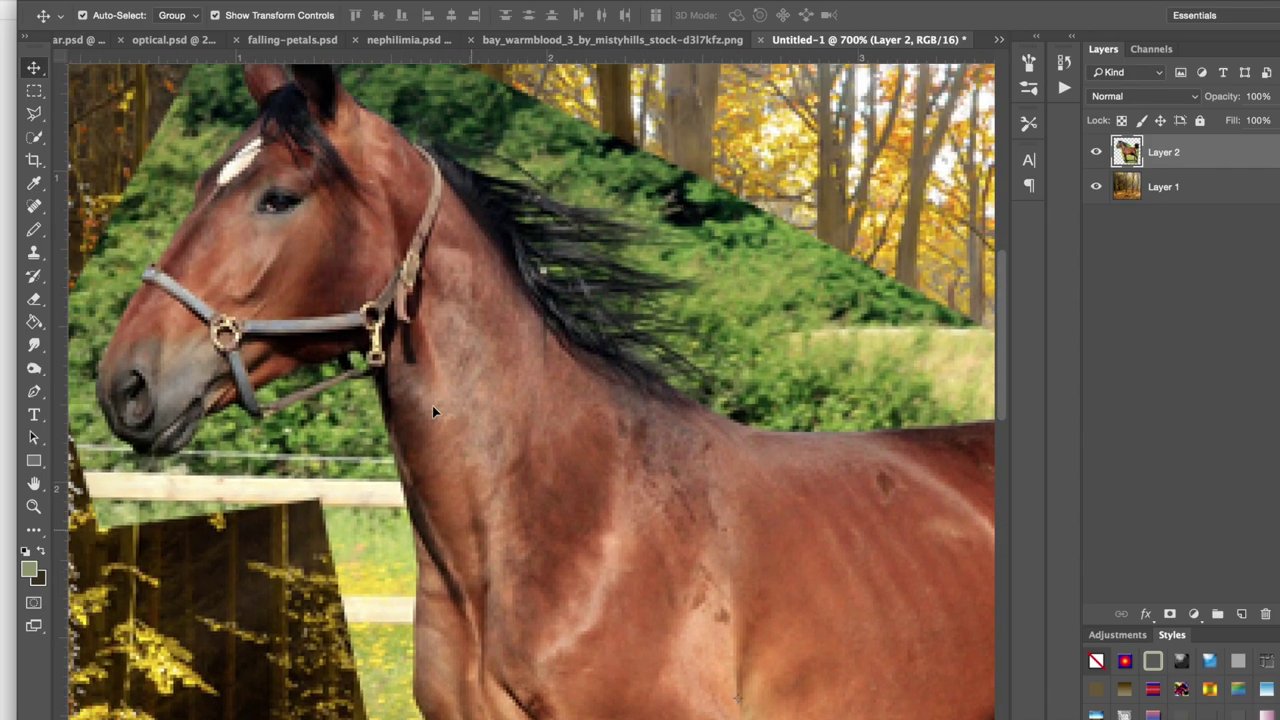
pyautogui.click(34, 114)
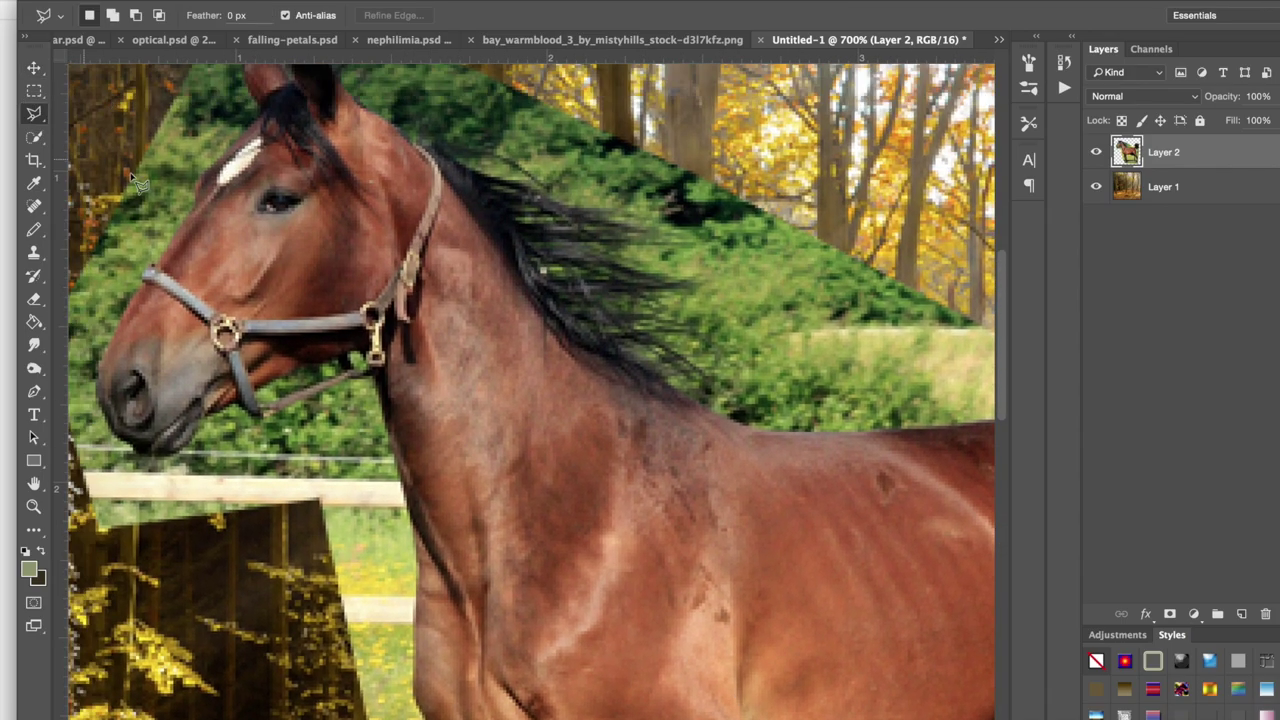
pyautogui.click(34, 138)
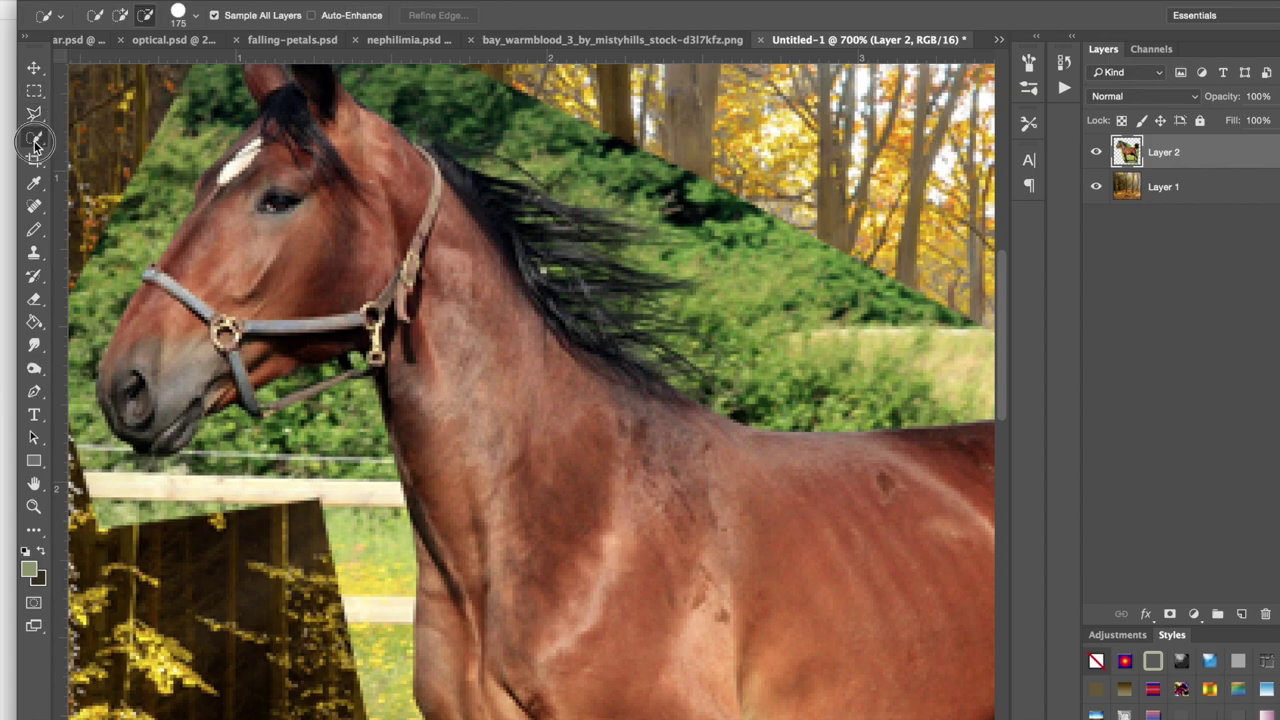
pyautogui.click(34, 140)
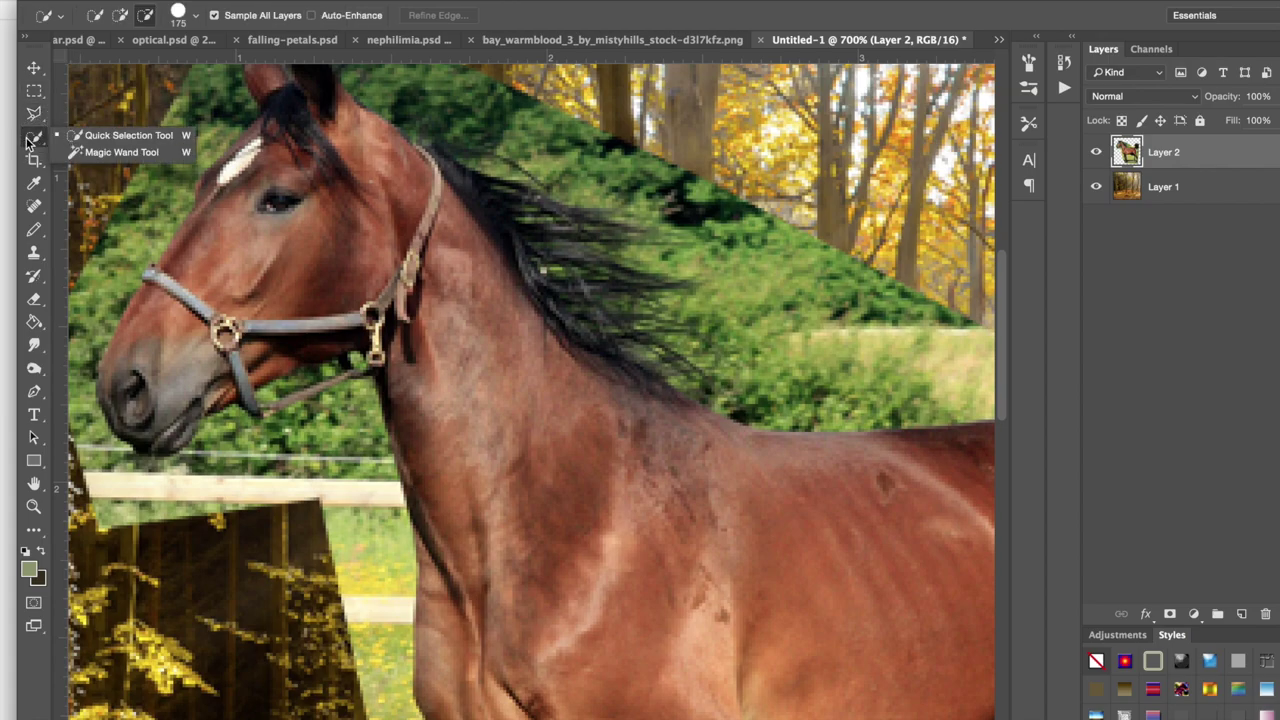
pyautogui.click(34, 140)
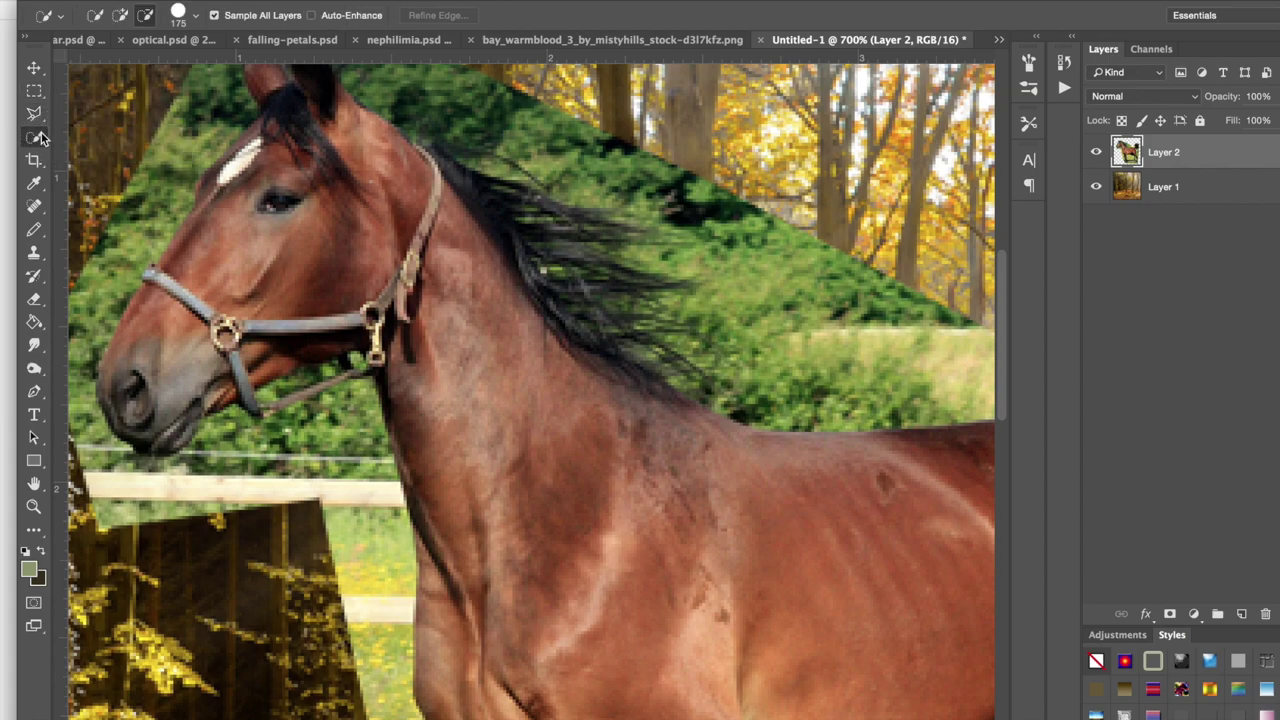
# Step: Set up the Eraser with a soft round brush tip at size 3 for working around the horse's head
pyautogui.click(36, 299)
pyautogui.hscroll(-3, 244, 153)
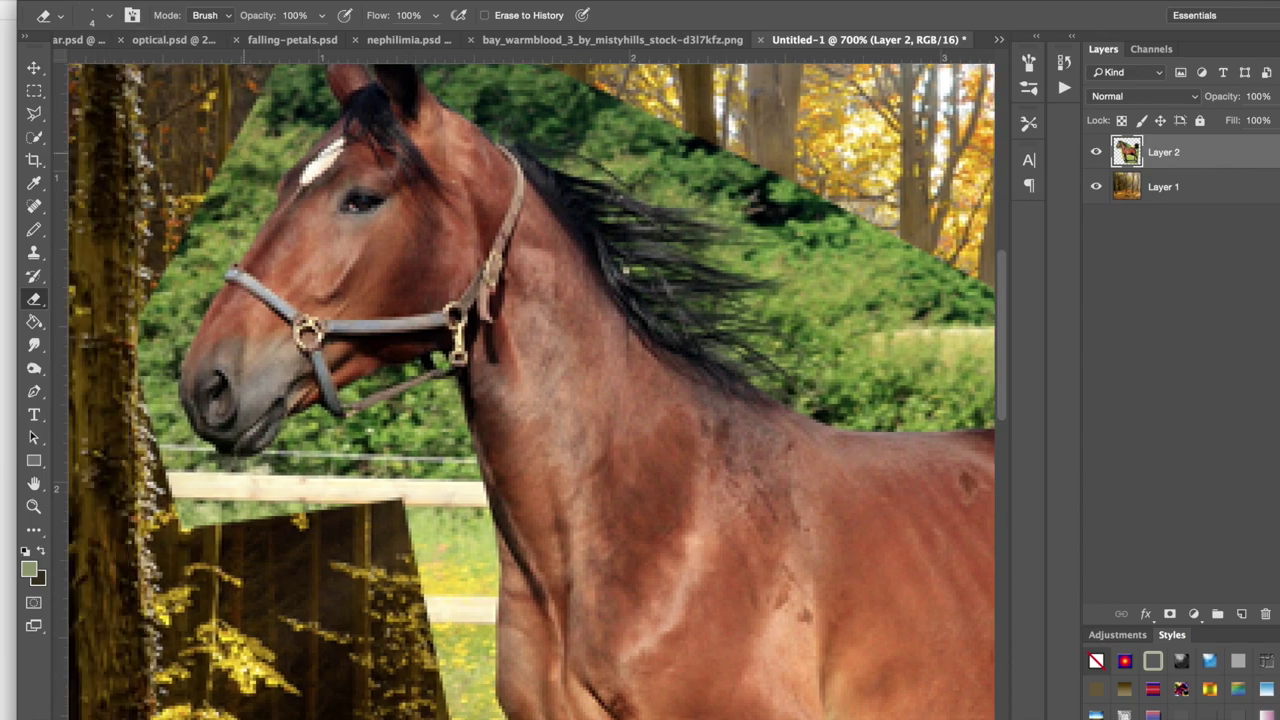
pyautogui.press('super+plus')
pyautogui.press('super+plus')
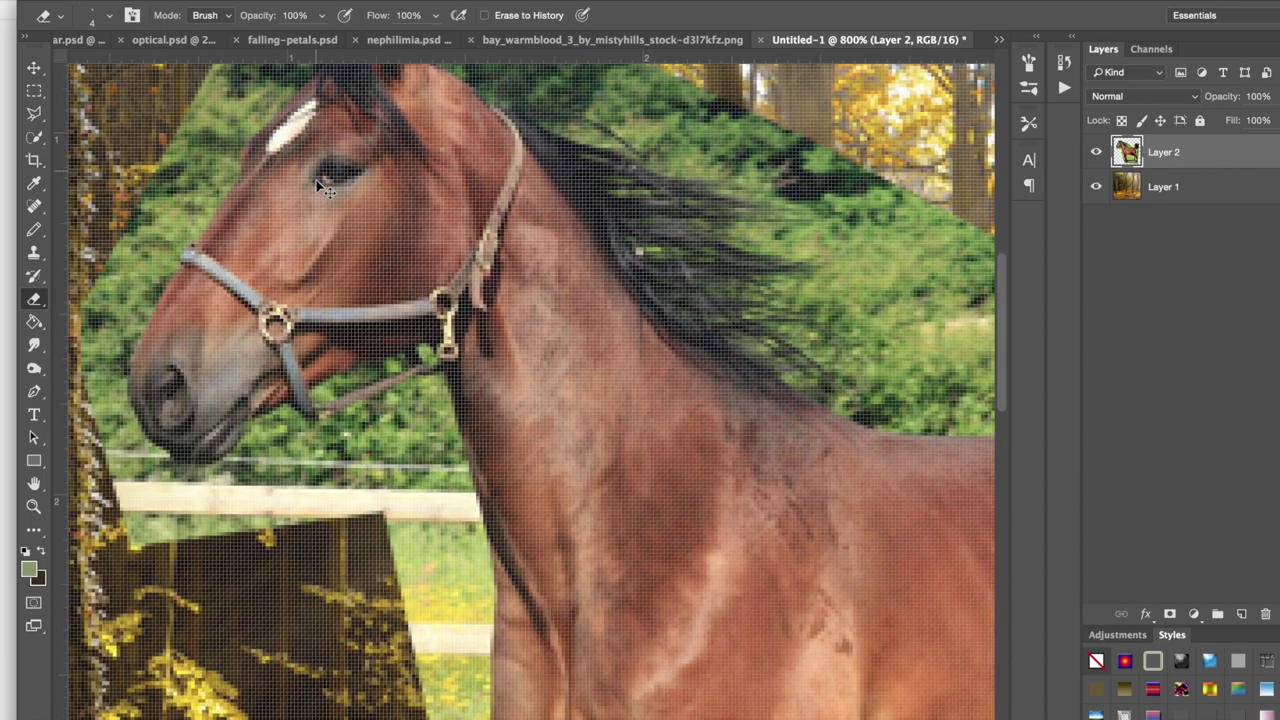
pyautogui.hscroll(-1, 316, 180)
pyautogui.scroll(3, 316, 180)
pyautogui.hscroll(-3, 316, 180)
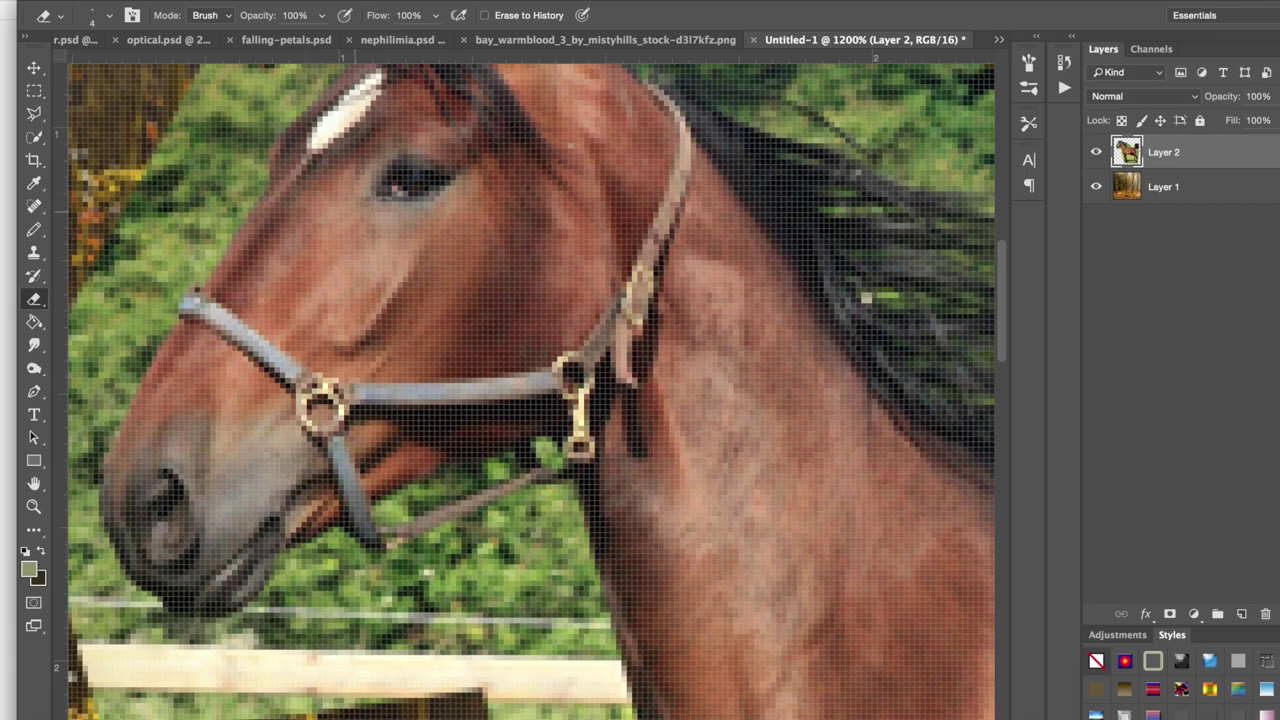
pyautogui.hscroll(-2, 384, 200)
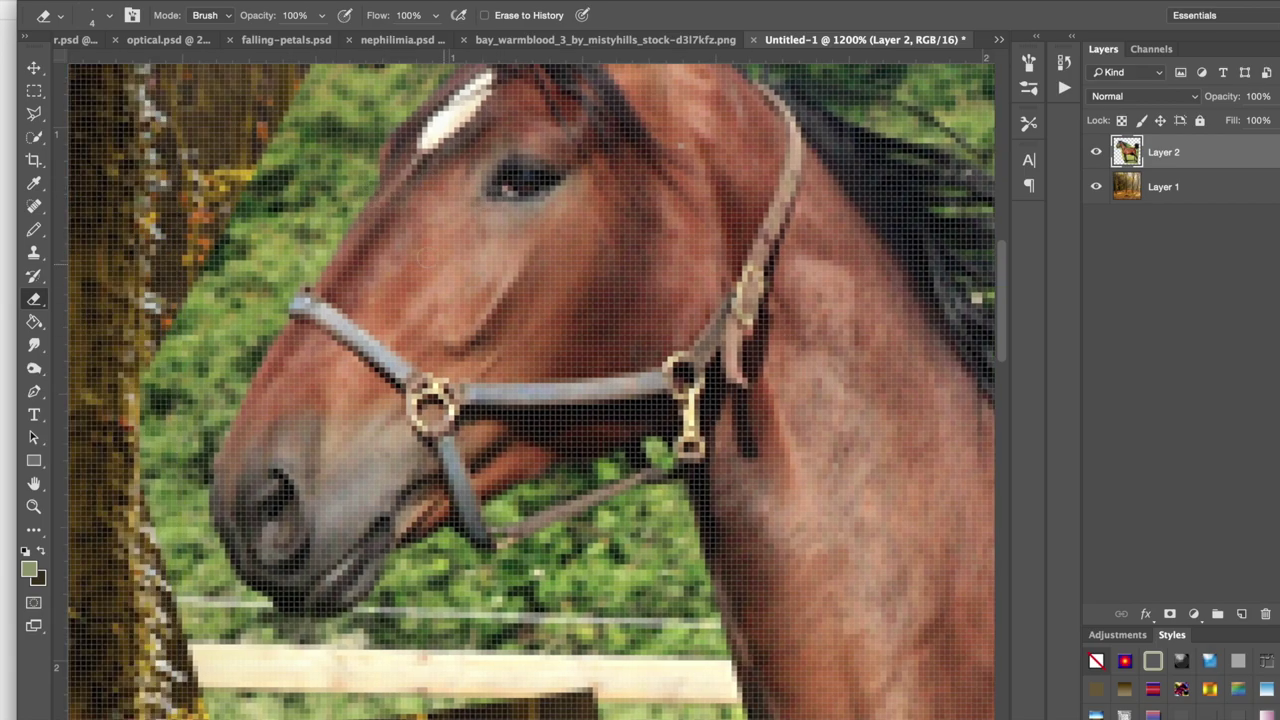
pyautogui.scroll(3, 429, 259)
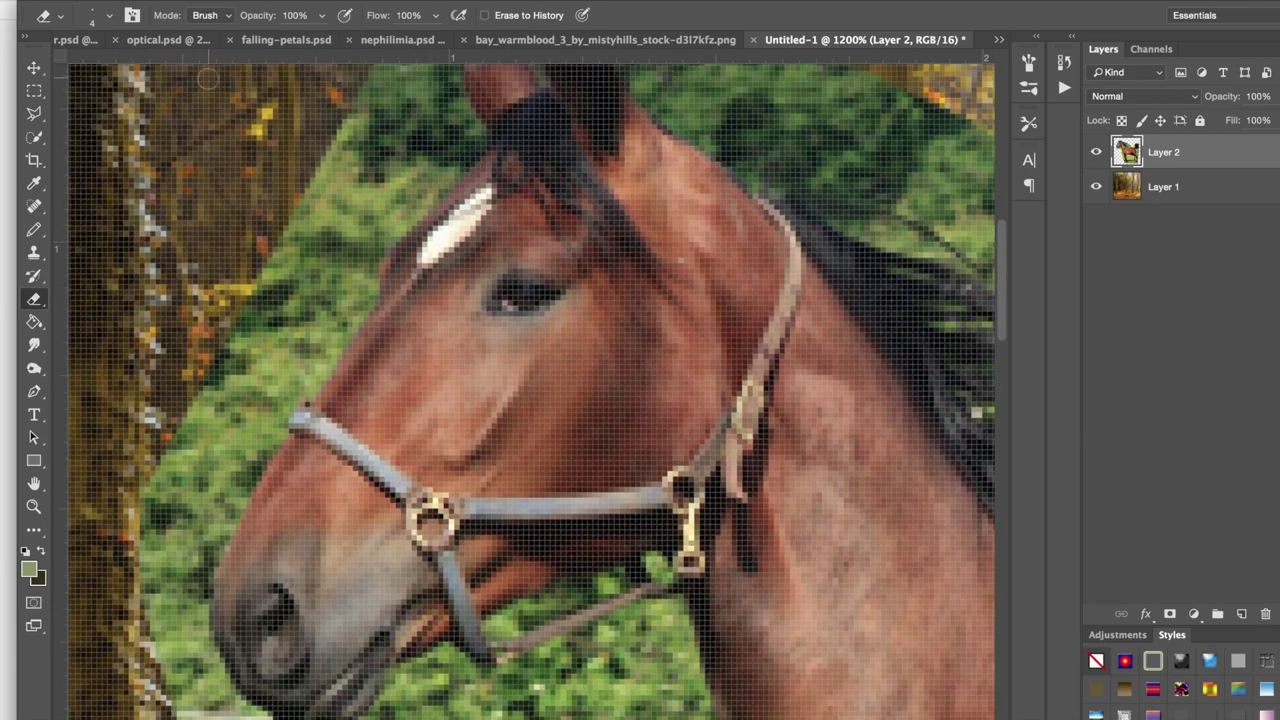
pyautogui.click(112, 18)
pyautogui.click(139, 187)
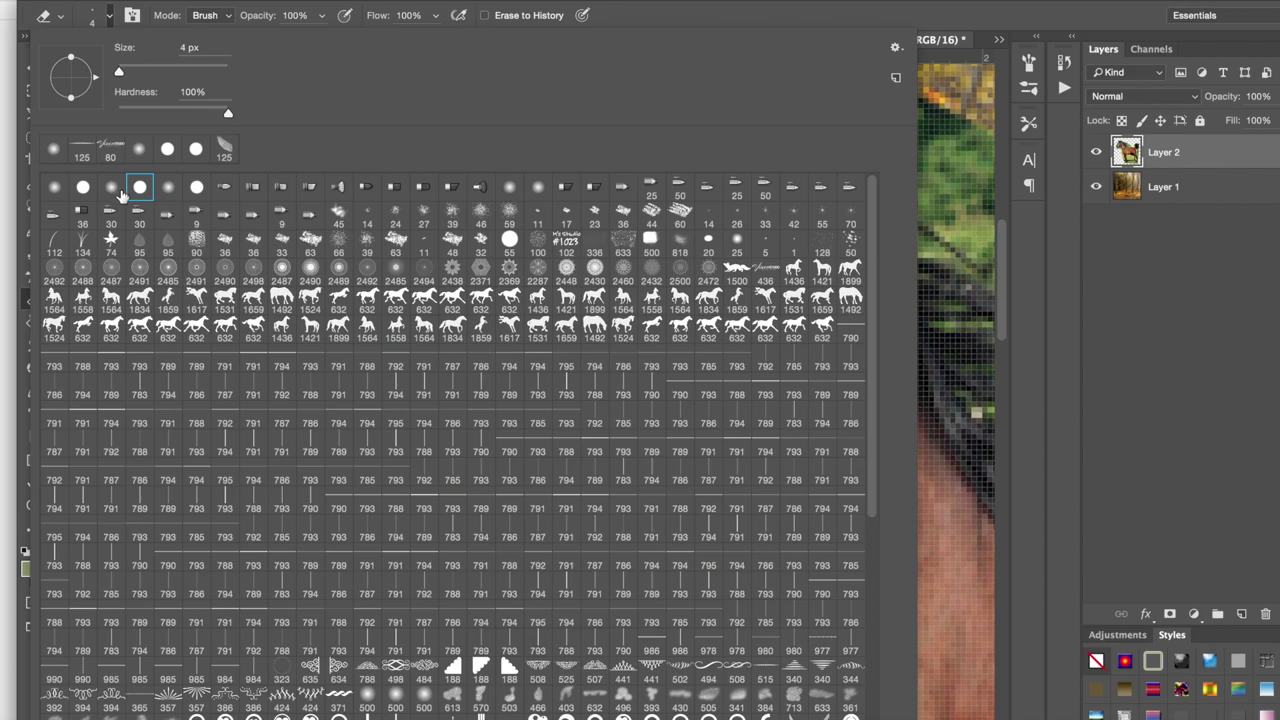
pyautogui.click(112, 189)
pyautogui.click(112, 18)
pyautogui.press('[')
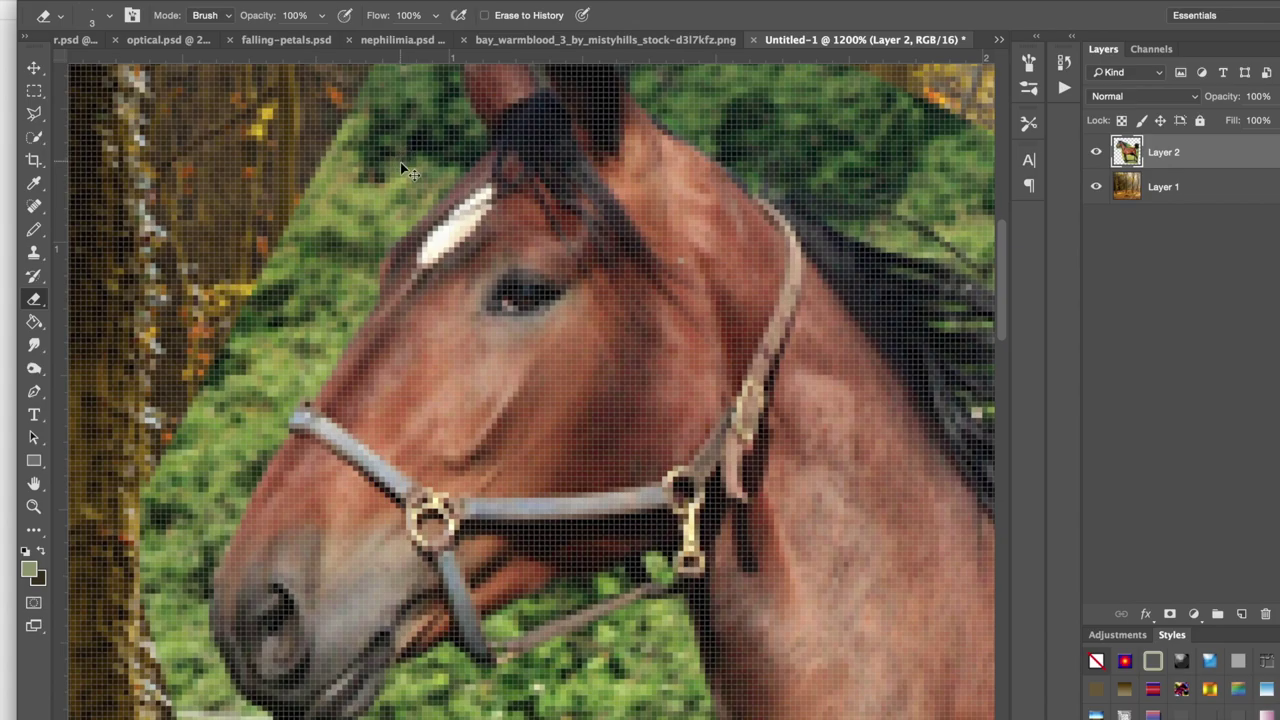
# Step: Erase a thin line of background along the horse's forehead and the bridge of its nose down to the noseband
pyautogui.hotkey('ctrl', '+')
pyautogui.hotkey('ctrl', '+')
pyautogui.hotkey('ctrl', '+')
pyautogui.scroll(5, 400, 165)
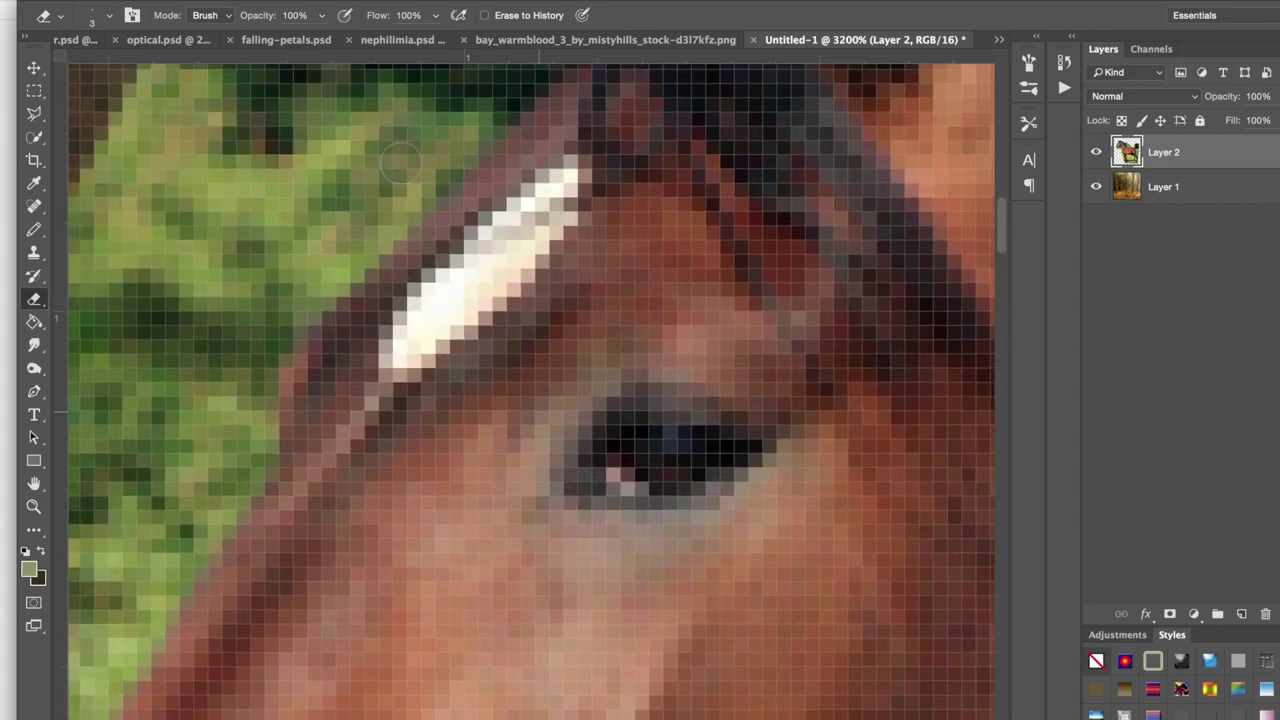
pyautogui.hotkey('ctrl', '-')
pyautogui.hotkey('ctrl', '-')
pyautogui.hotkey('ctrl', '-')
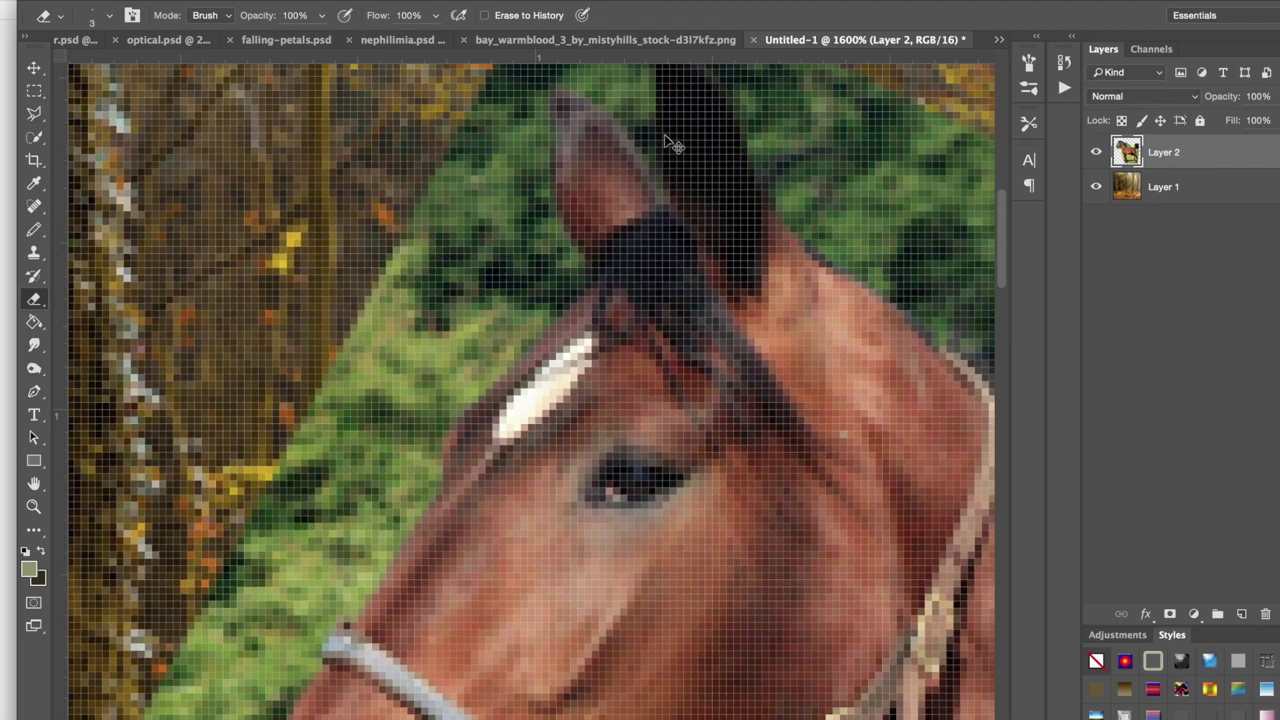
pyautogui.hotkey('ctrl', '+')
pyautogui.hotkey('ctrl', '+')
pyautogui.scroll(-3, 591, 237)
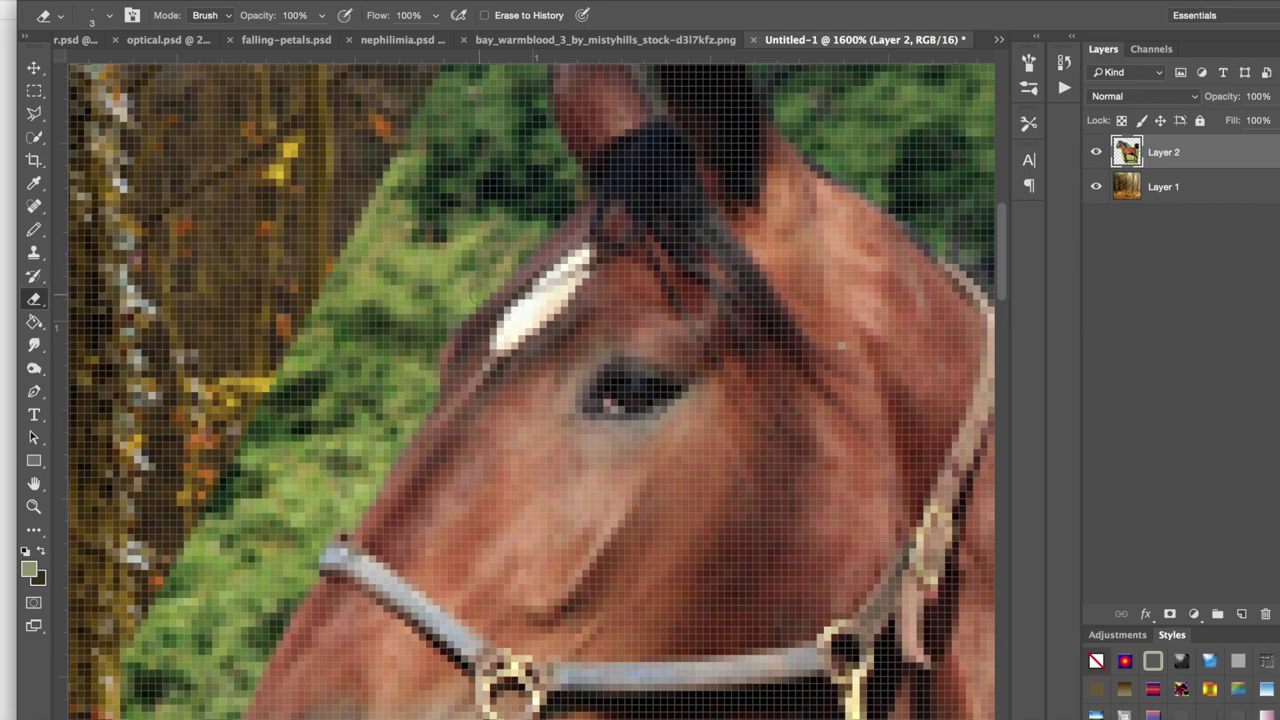
pyautogui.keyDown('shift'); pyautogui.click(480, 297); pyautogui.keyUp('shift')
pyautogui.keyDown('shift'); pyautogui.click(442, 340); pyautogui.keyUp('shift')
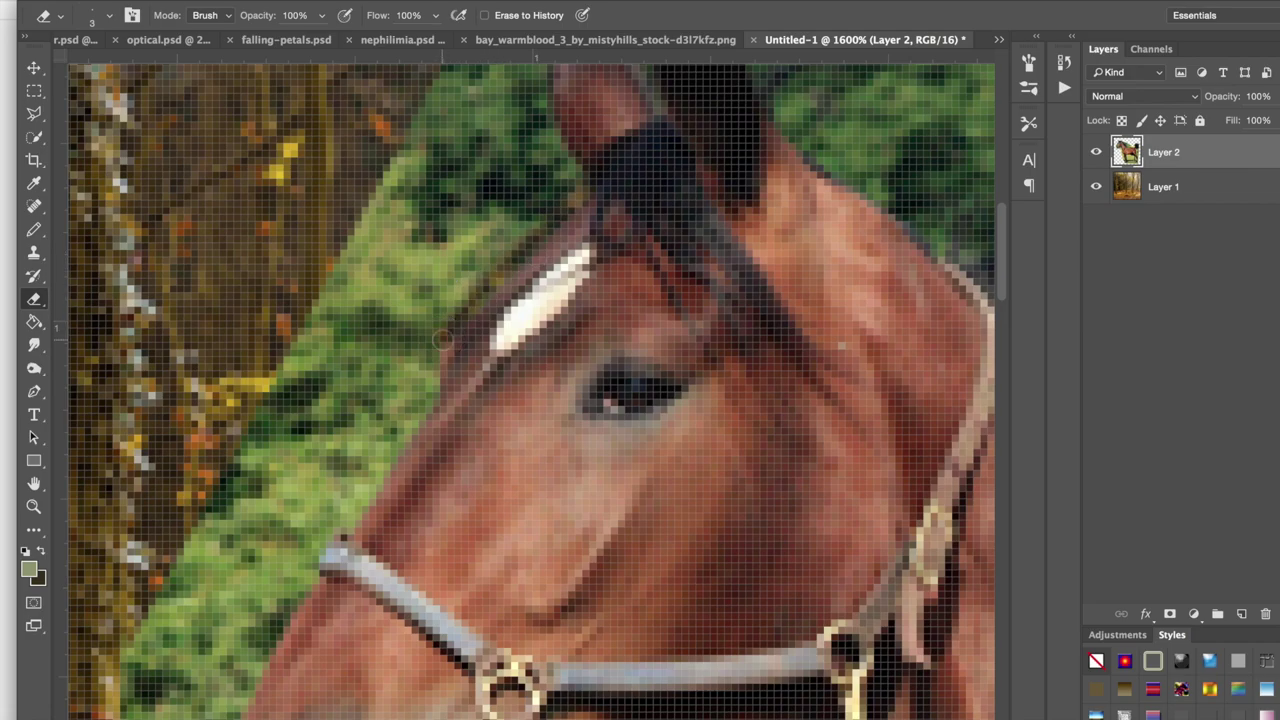
pyautogui.keyDown('shift'); pyautogui.click(435, 380); pyautogui.keyUp('shift')
pyautogui.keyDown('shift'); pyautogui.click(422, 412); pyautogui.keyUp('shift')
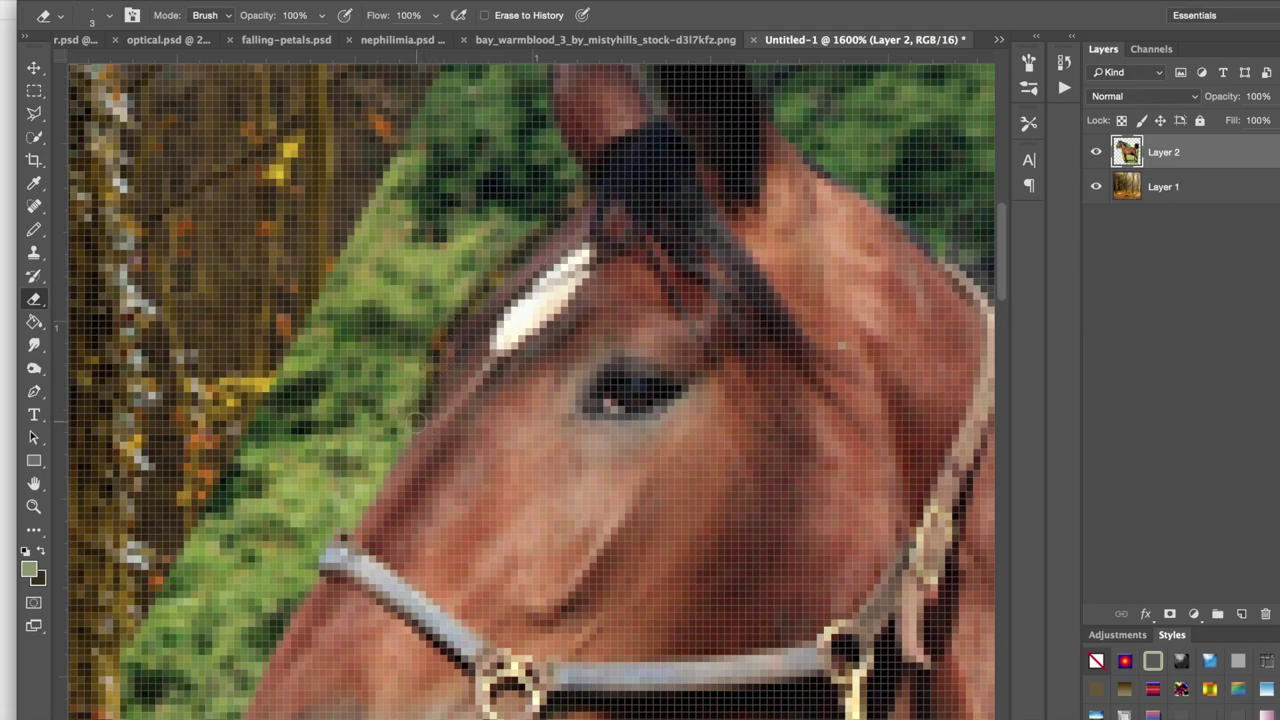
pyautogui.keyDown('shift'); pyautogui.click(349, 523); pyautogui.keyUp('shift')
# Step: Erase the background edge around the noseband's outer end and down the front of the muzzle past the nostril
pyautogui.scroll(-3, 348, 518)
pyautogui.hscroll(-2, 348, 518)
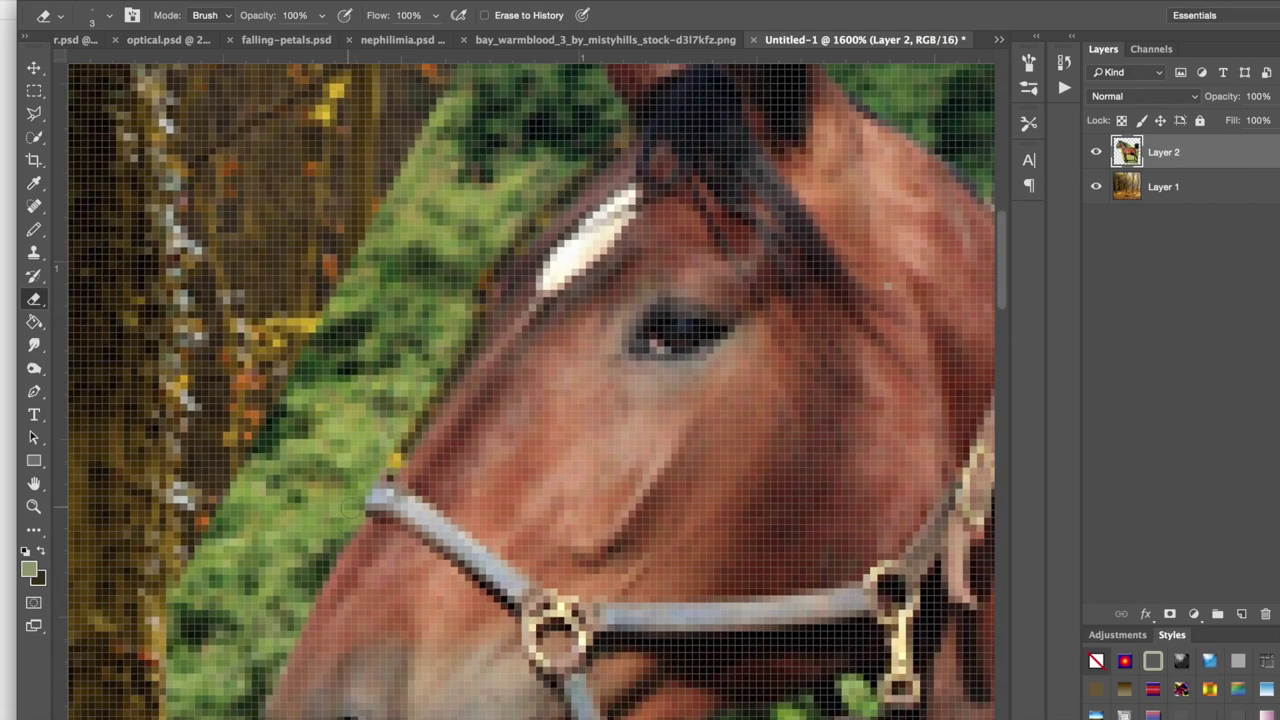
pyautogui.moveTo(367, 452)
pyautogui.mouseDown()
pyautogui.moveTo(413, 361)
pyautogui.moveTo(413, 414)
pyautogui.mouseUp()
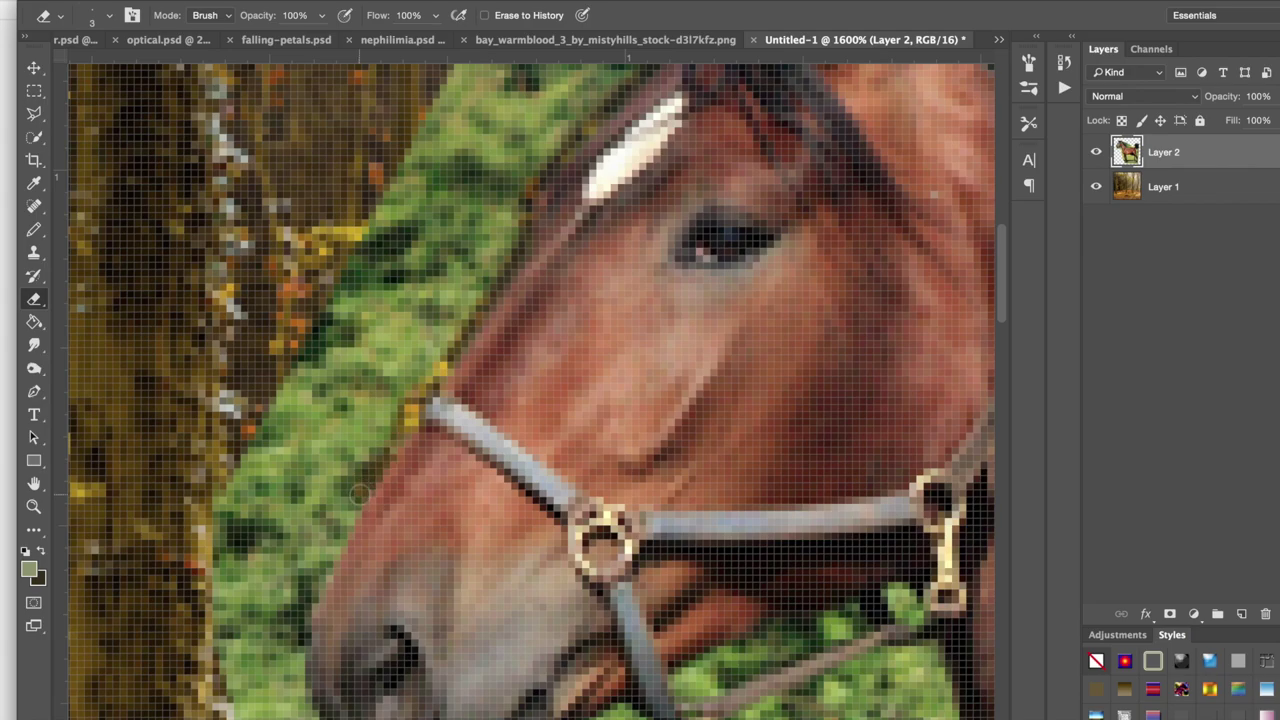
pyautogui.scroll(-2, 358, 494)
pyautogui.moveTo(382, 436)
pyautogui.mouseDown()
pyautogui.moveTo(332, 560)
pyautogui.moveTo(330, 626)
pyautogui.mouseUp()
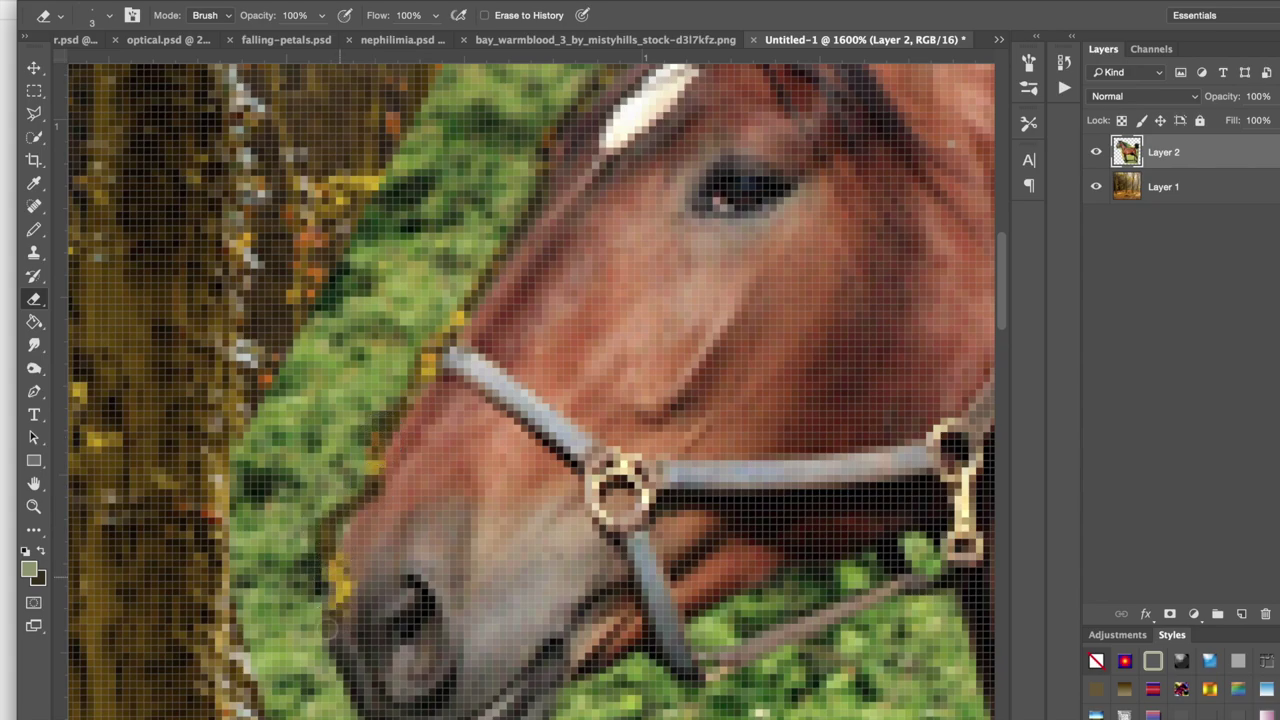
pyautogui.hotkey('ctrl', 'z')
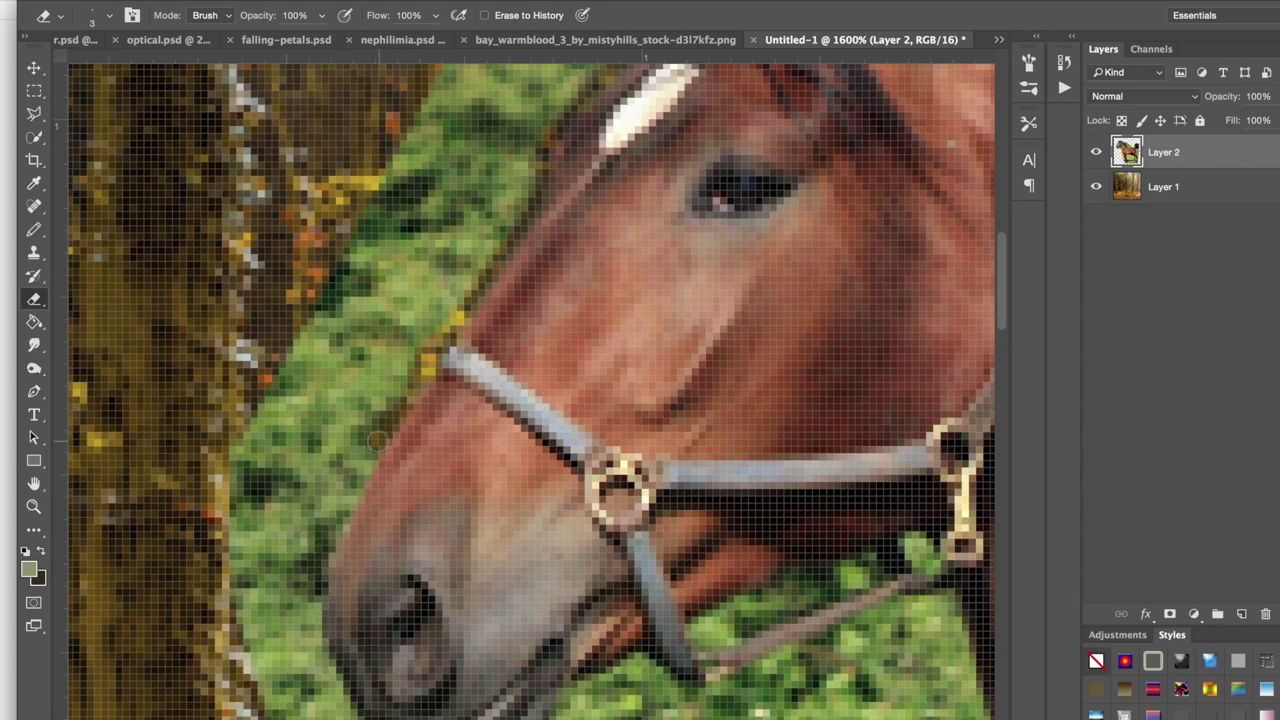
pyautogui.keyDown('shift'); pyautogui.click(347, 513); pyautogui.keyUp('shift')
pyautogui.keyDown('shift'); pyautogui.click(324, 569); pyautogui.keyUp('shift')
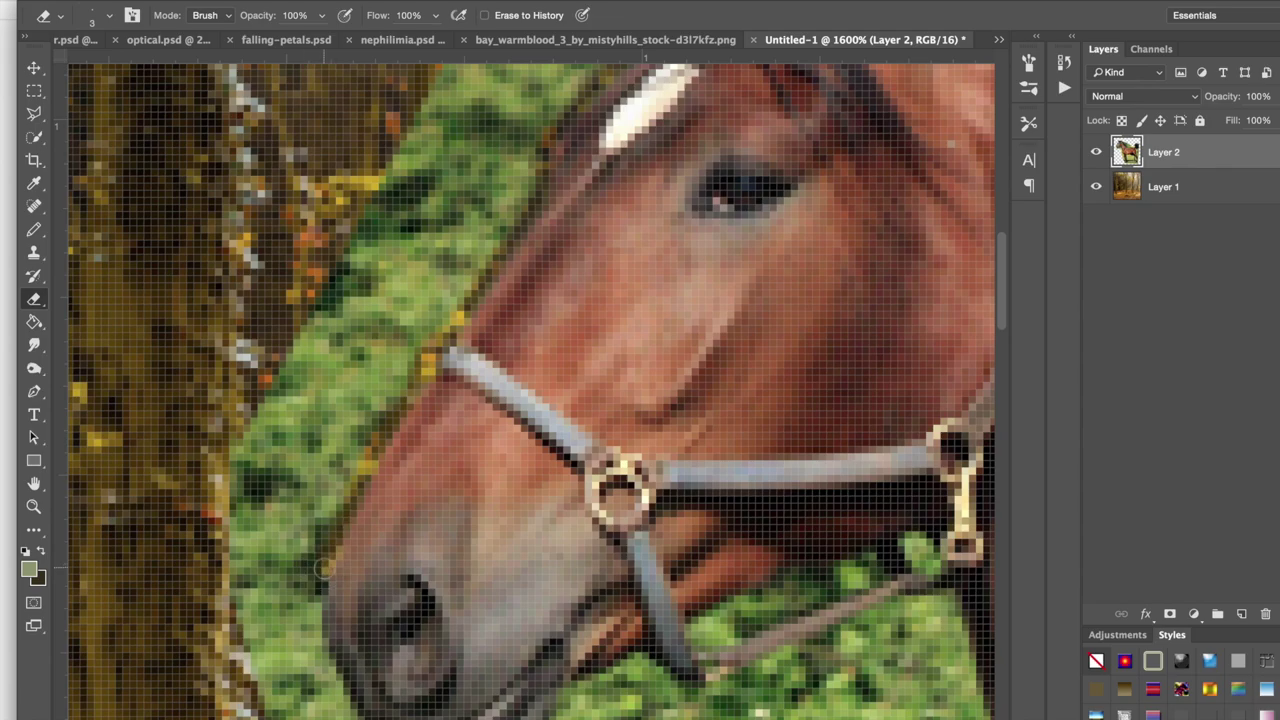
pyautogui.scroll(-3, 318, 637)
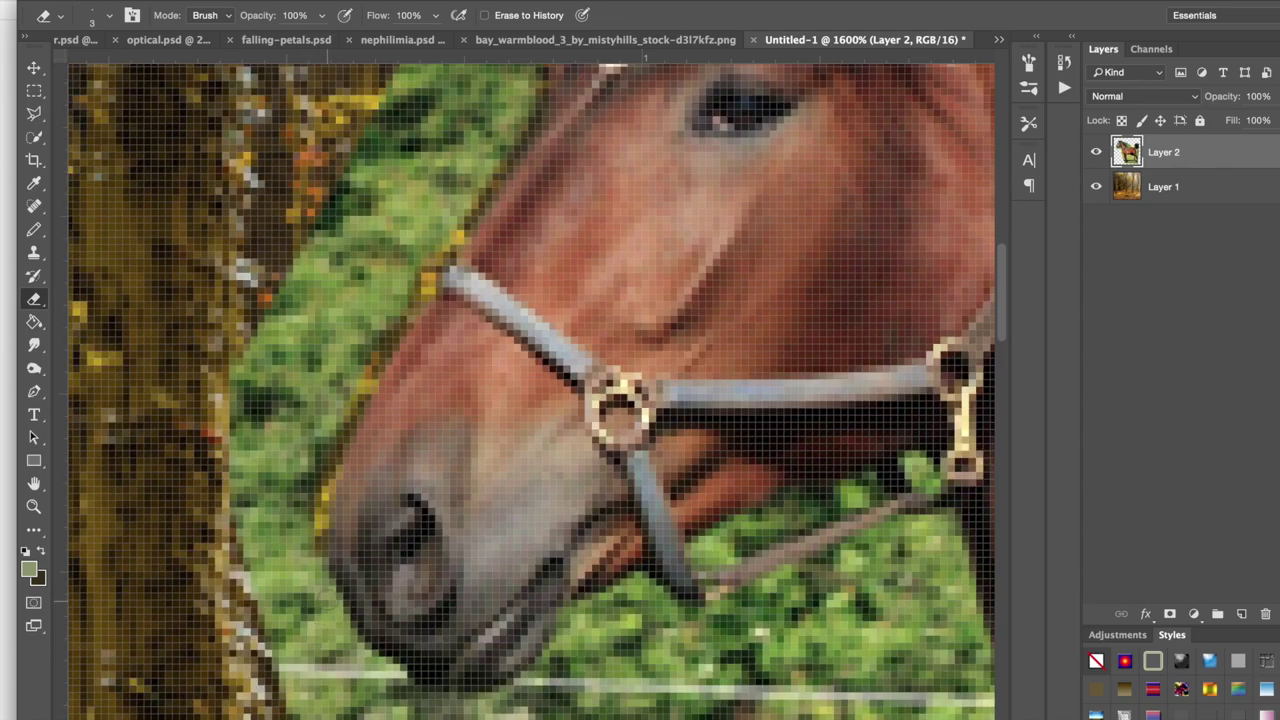
pyautogui.keyDown('shift'); pyautogui.click(354, 636); pyautogui.keyUp('shift')
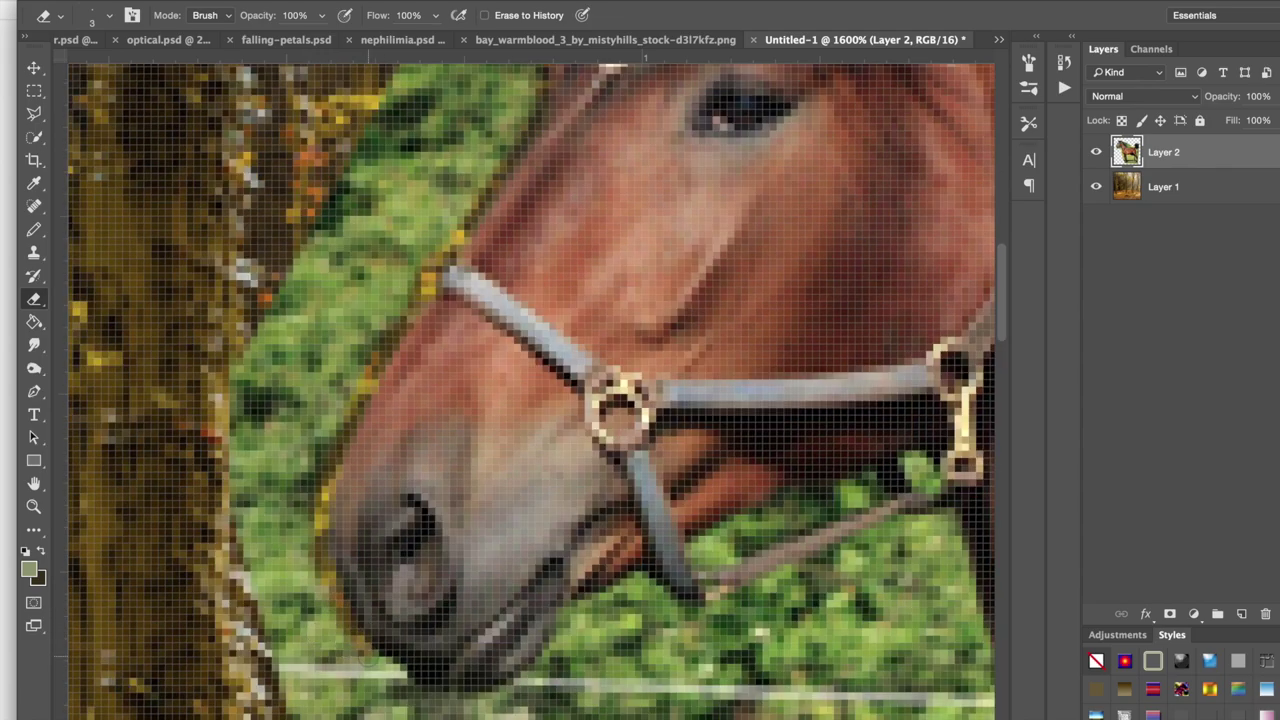
# Step: Erase the background edge under the horse's chin and along the lower jaw behind the halter strap
pyautogui.scroll(-1, 532, 392)
pyautogui.hscroll(1, 532, 392)
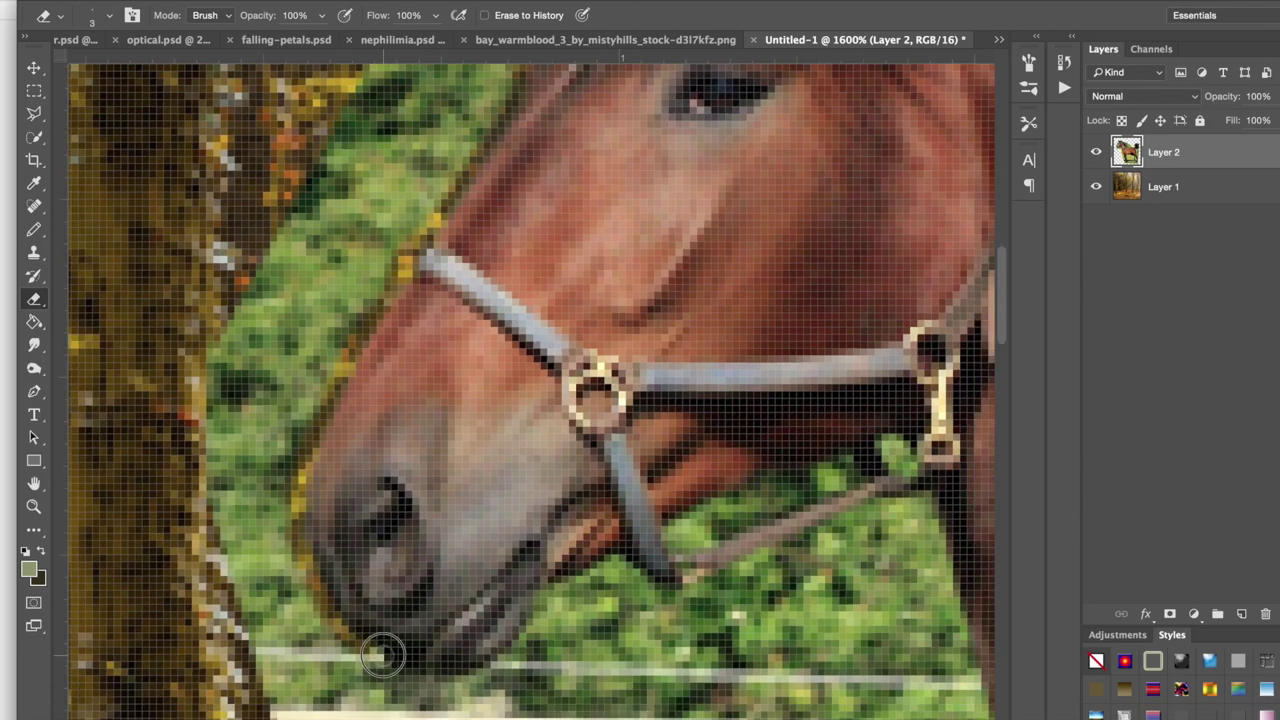
pyautogui.moveTo(390, 672)
pyautogui.mouseDown()
pyautogui.moveTo(467, 678)
pyautogui.moveTo(554, 590)
pyautogui.mouseUp()
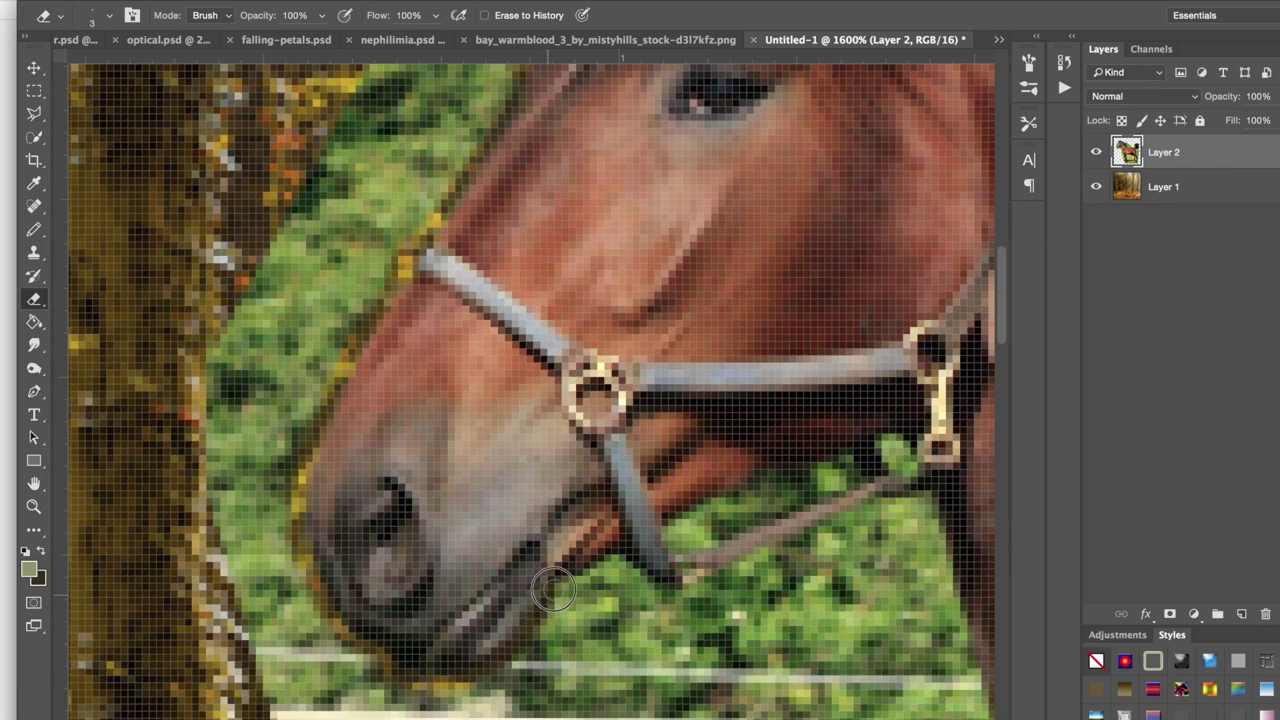
pyautogui.moveTo(617, 559); pyautogui.dragTo(709, 503)
# Step: Erase a thin line of background down the horse's throat and the front of its neck to the chest
pyautogui.hscroll(5, 715, 497)
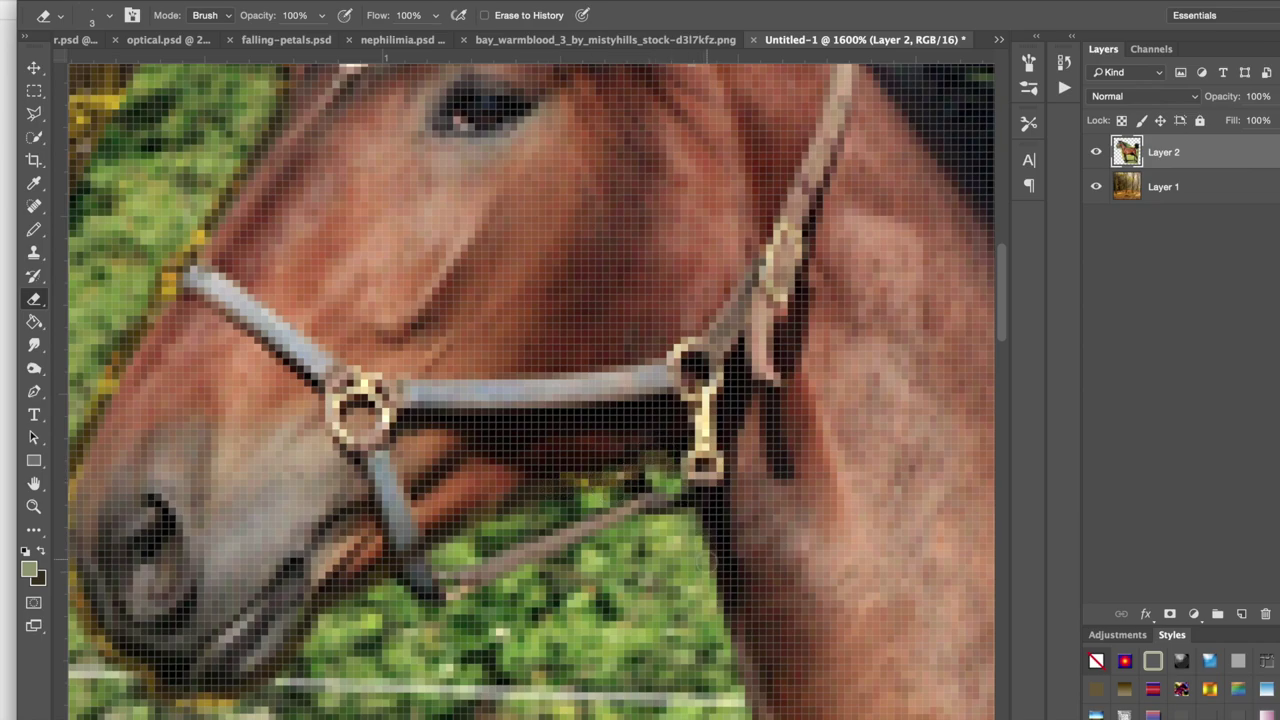
pyautogui.scroll(-4, 708, 568)
pyautogui.hscroll(2, 708, 568)
pyautogui.keyDown('shift'); pyautogui.click(643, 510); pyautogui.keyUp('shift')
pyautogui.keyDown('shift'); pyautogui.click(679, 628); pyautogui.keyUp('shift')
pyautogui.scroll(-4, 679, 628)
pyautogui.keyDown('shift'); pyautogui.click(675, 553); pyautogui.keyUp('shift')
pyautogui.scroll(-7, 675, 553)
pyautogui.keyDown('shift'); pyautogui.click(676, 440); pyautogui.keyUp('shift')
pyautogui.scroll(-5, 676, 440)
pyautogui.keyDown('shift'); pyautogui.click(659, 434); pyautogui.keyUp('shift')
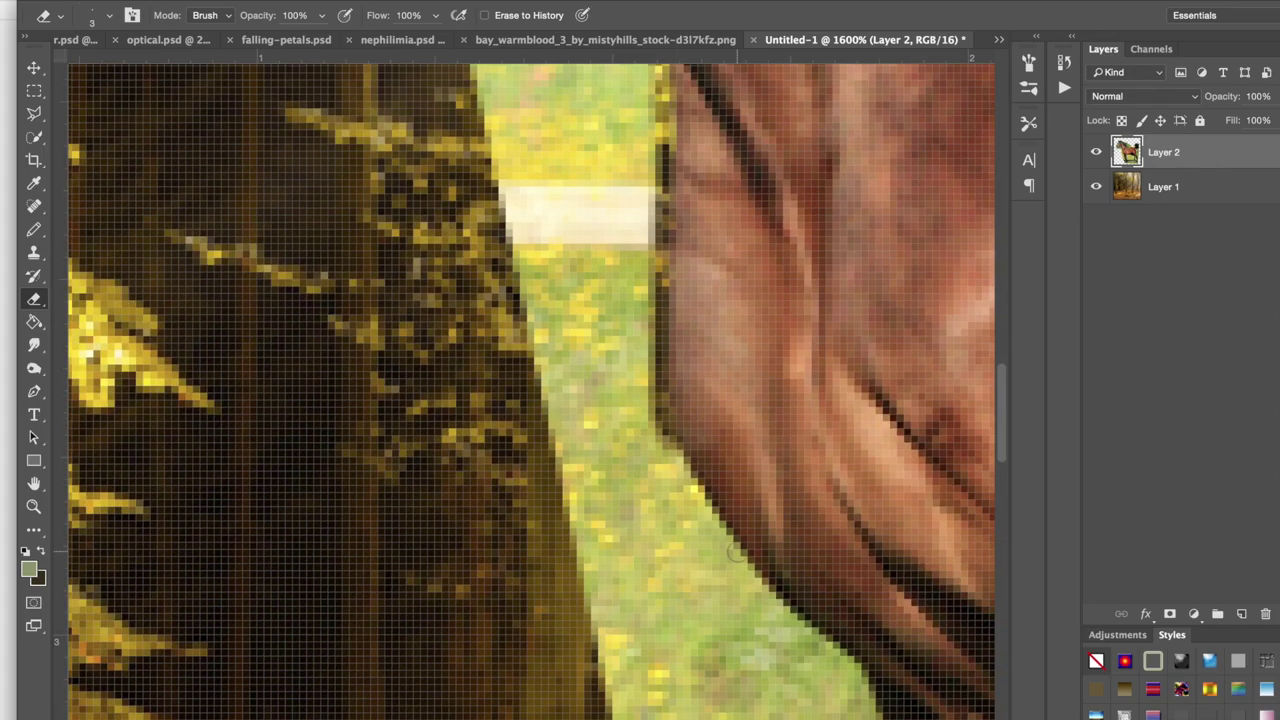
# Step: Erase the background edge along the lower chest and down the front of the forelegs to the planted front hoof
pyautogui.scroll(-15, 736, 551)
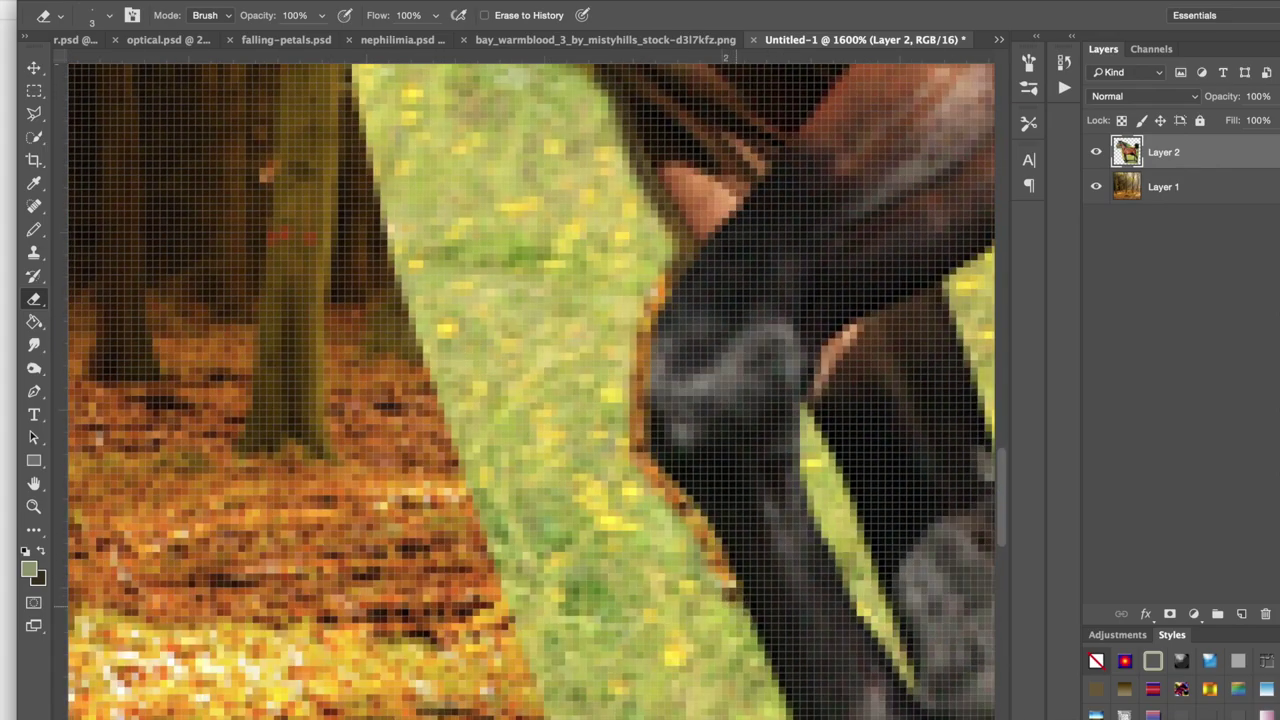
pyautogui.scroll(-7, 736, 606)
pyautogui.keyDown('shift'); pyautogui.click(656, 434); pyautogui.keyUp('shift')
pyautogui.keyDown('shift'); pyautogui.click(681, 485); pyautogui.keyUp('shift')
pyautogui.keyDown('shift'); pyautogui.click(708, 566); pyautogui.keyUp('shift')
pyautogui.keyDown('shift'); pyautogui.click(832, 630); pyautogui.keyUp('shift')
pyautogui.scroll(-6, 884, 669)
pyautogui.keyDown('shift'); pyautogui.click(804, 592); pyautogui.keyUp('shift')
pyautogui.keyDown('shift'); pyautogui.click(728, 674); pyautogui.keyUp('shift')
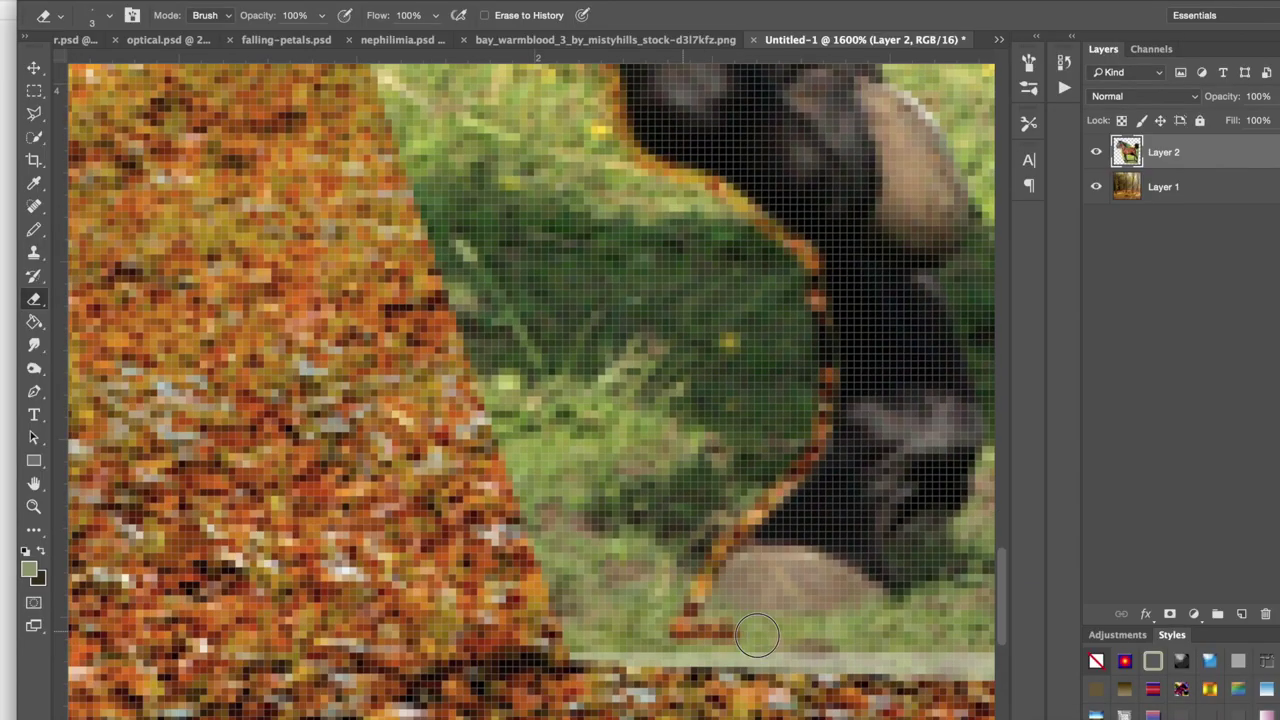
# Step: Erase the background edge around the planted front hoof, up the back of the forelegs and along the belly
pyautogui.hscroll(5, 746, 437)
pyautogui.press('XF86AudioRaiseVolume')
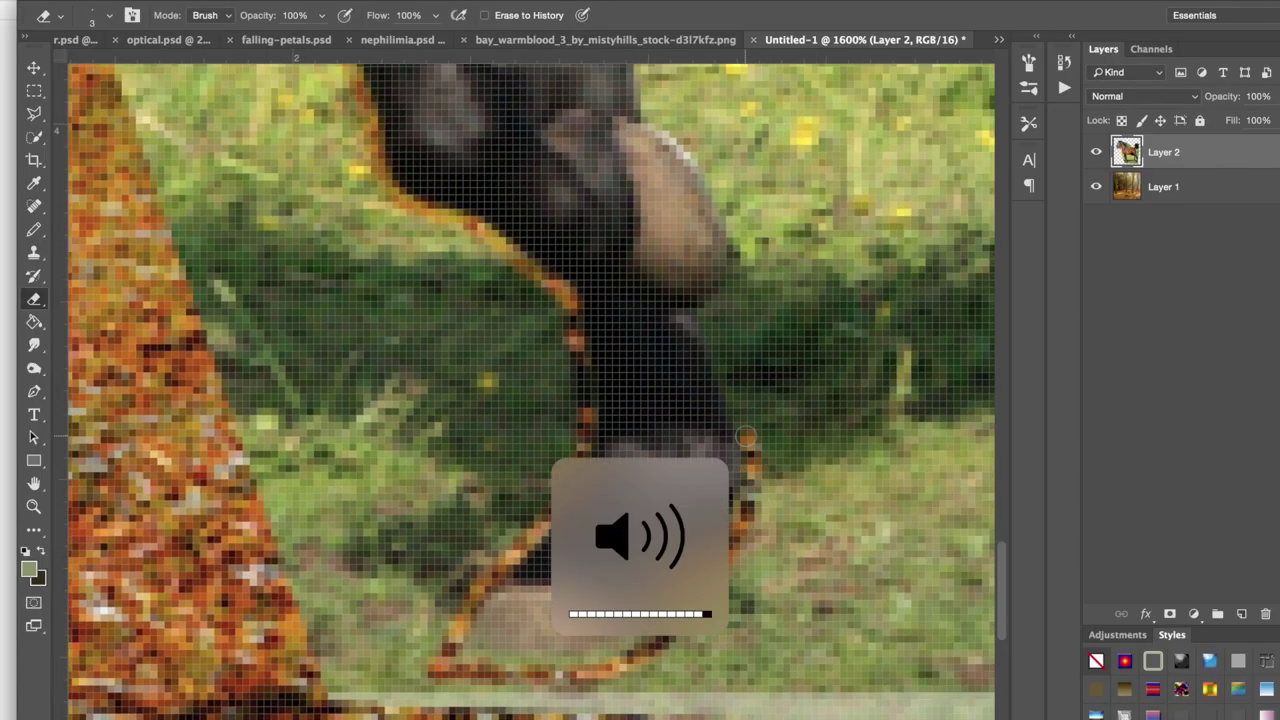
pyautogui.scroll(3, 746, 437)
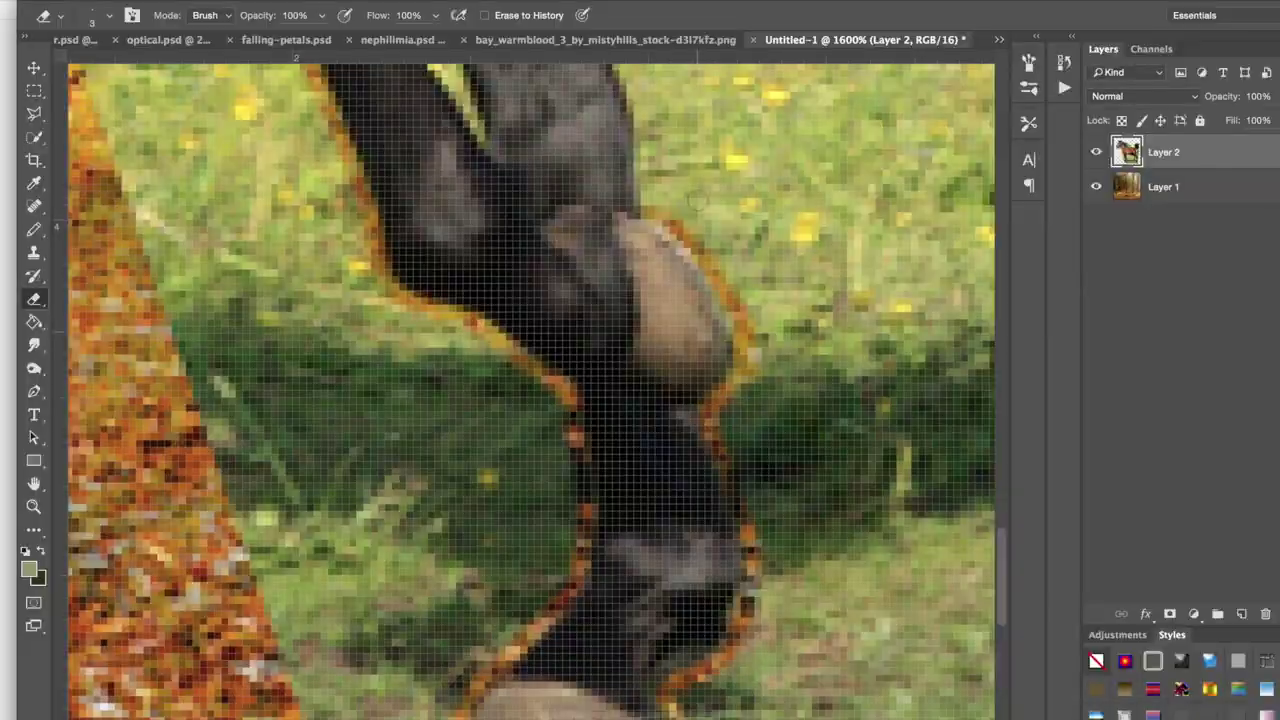
pyautogui.scroll(10, 698, 202)
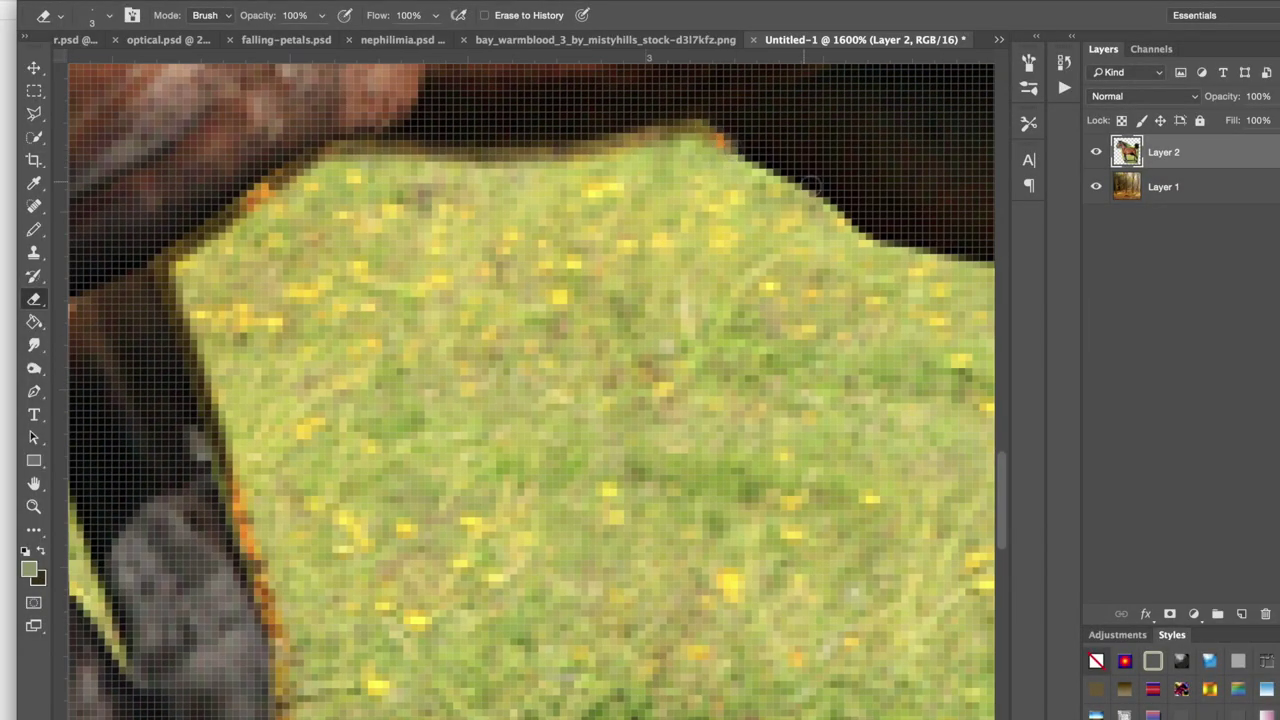
# Step: Erase the background outline around the raised hind leg and hoof and down the front of the other hind leg
pyautogui.hscroll(5, 770, 160)
pyautogui.scroll(-10, 775, 630)
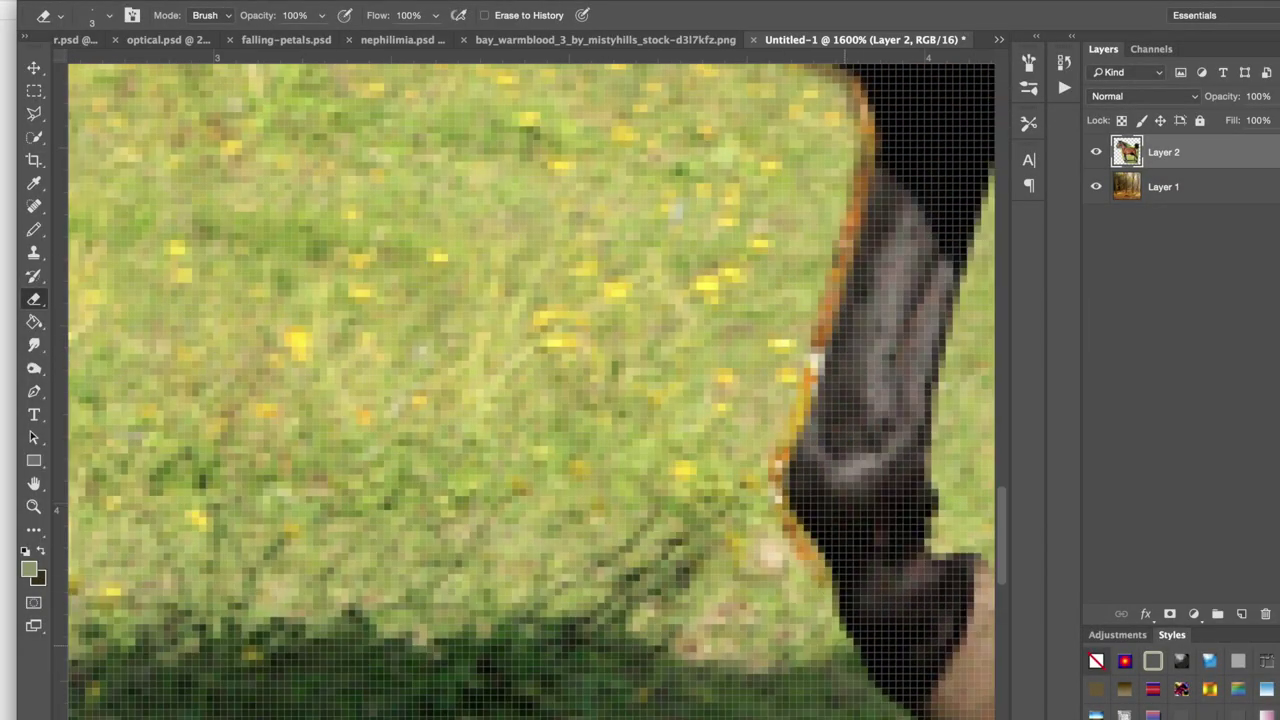
pyautogui.hscroll(3, 800, 560)
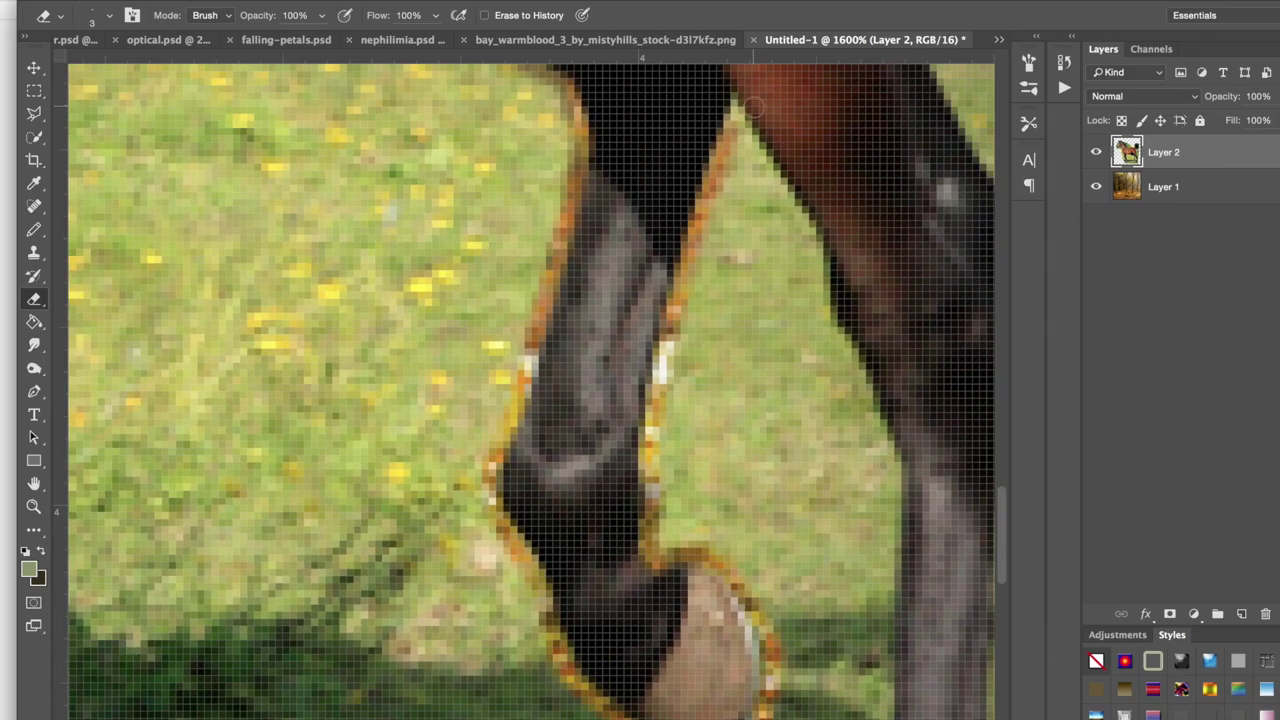
pyautogui.scroll(-8, 855, 368)
pyautogui.hscroll(2, 855, 368)
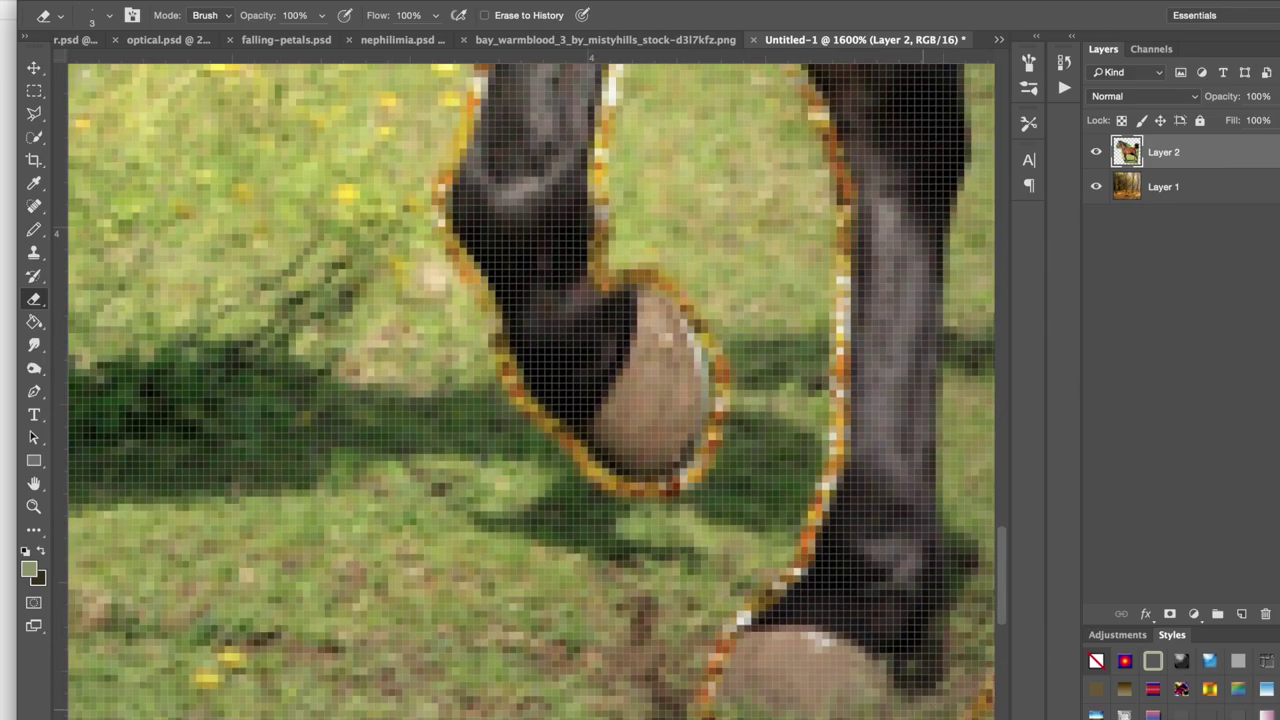
# Step: Erase the background edge up the back of the rear hind leg and around the rump toward the tail
pyautogui.scroll(10, 943, 232)
pyautogui.hscroll(2, 943, 232)
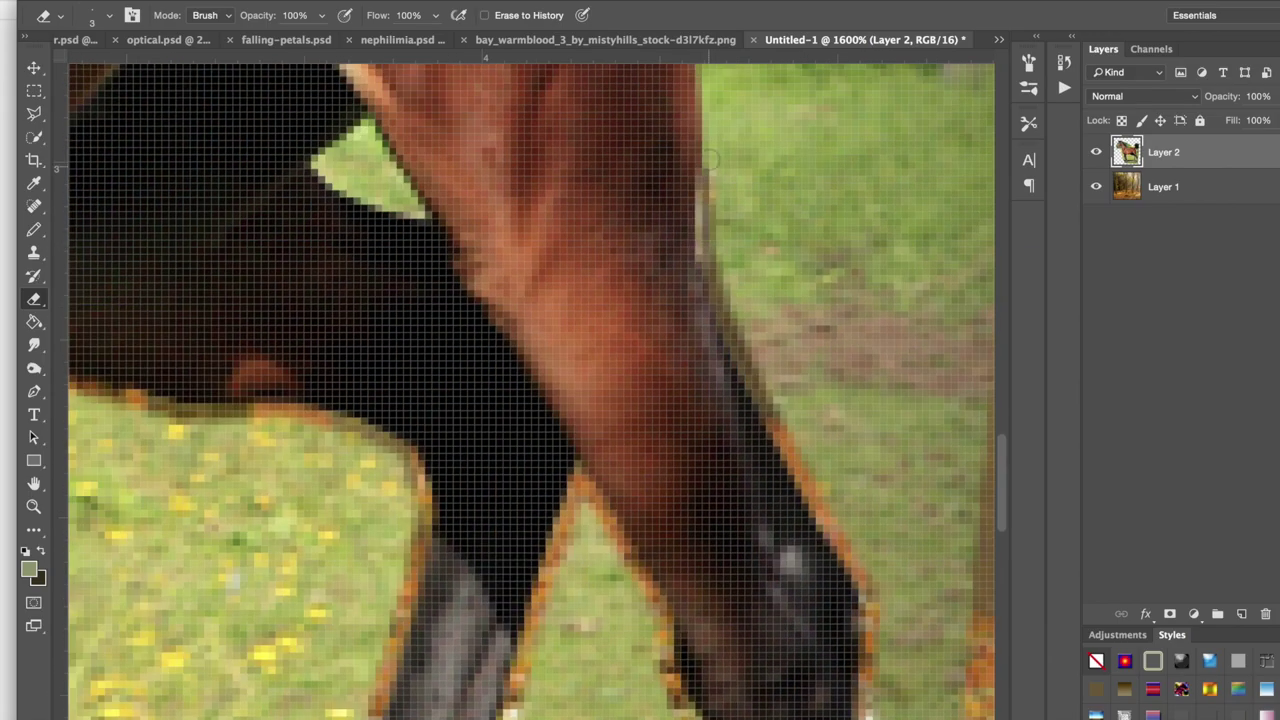
pyautogui.scroll(12, 693, 282)
pyautogui.hscroll(-2, 693, 282)
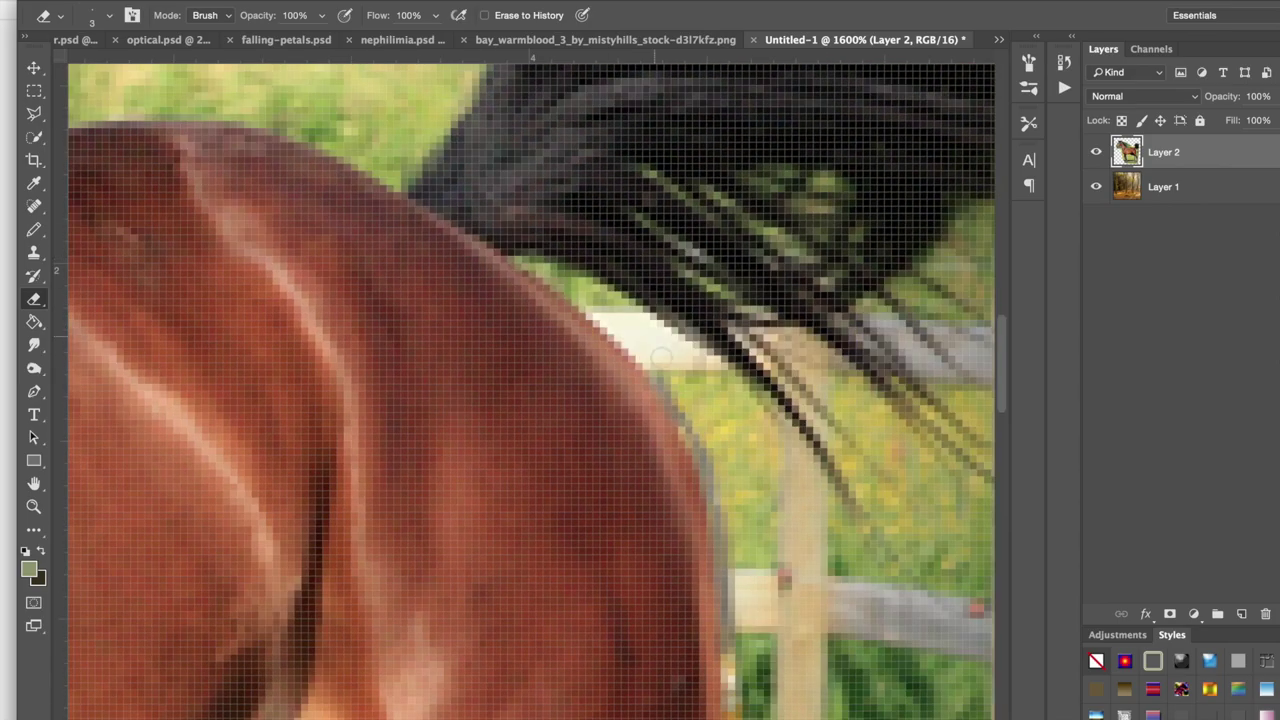
# Step: Erase the background edge along the top of the raised tail and down its front side to the rump
pyautogui.scroll(12, 515, 262)
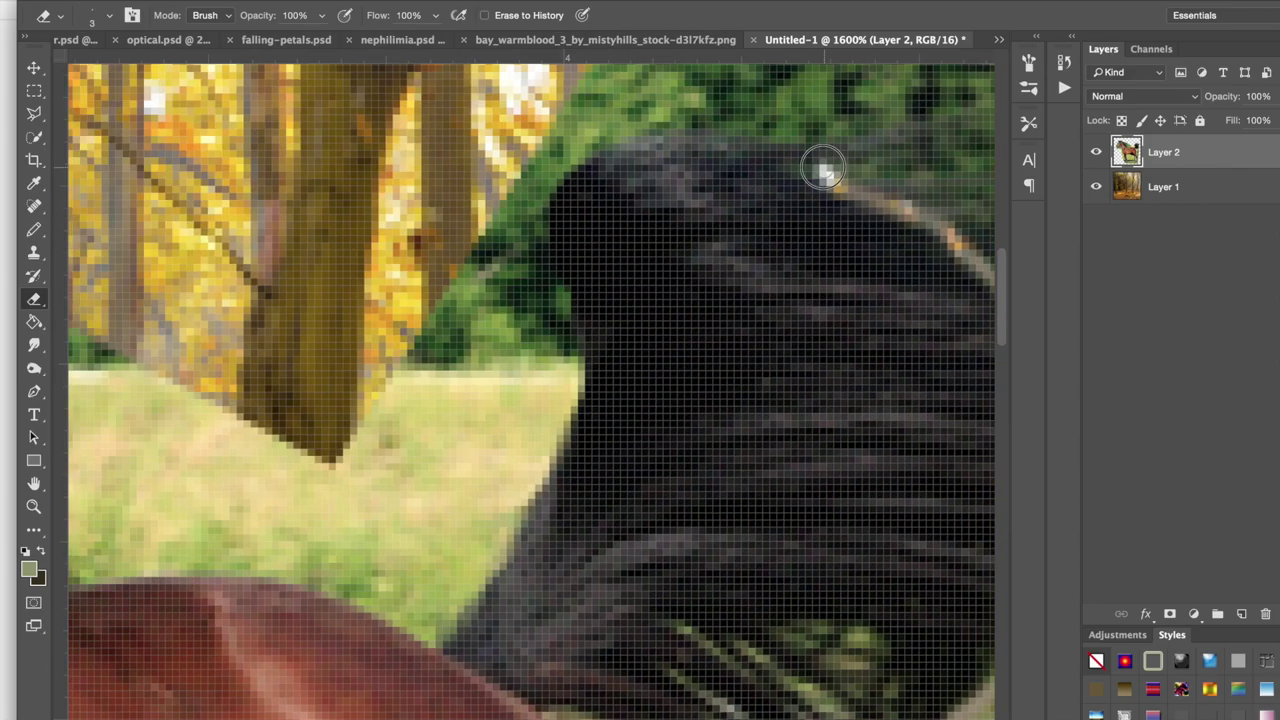
pyautogui.moveTo(822, 170); pyautogui.dragTo(596, 142)
pyautogui.moveTo(430, 635)
pyautogui.mouseDown()
pyautogui.moveTo(564, 258)
pyautogui.moveTo(552, 192)
pyautogui.mouseUp()
# Step: Erase the background edge along the horse's back and around the windblown tips of the mane
pyautogui.scroll(-3, 552, 200)
pyautogui.hscroll(-12, 500, 300)
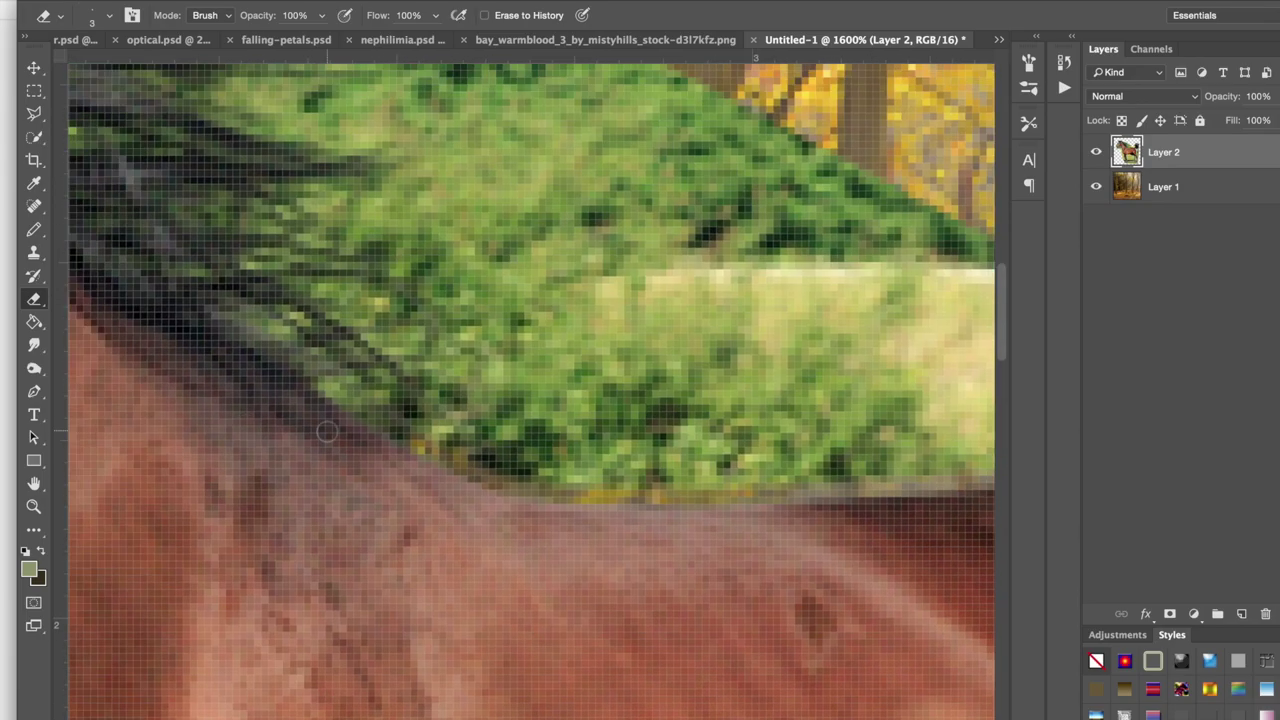
pyautogui.scroll(10, 300, 300)
pyautogui.hscroll(-6, 300, 300)
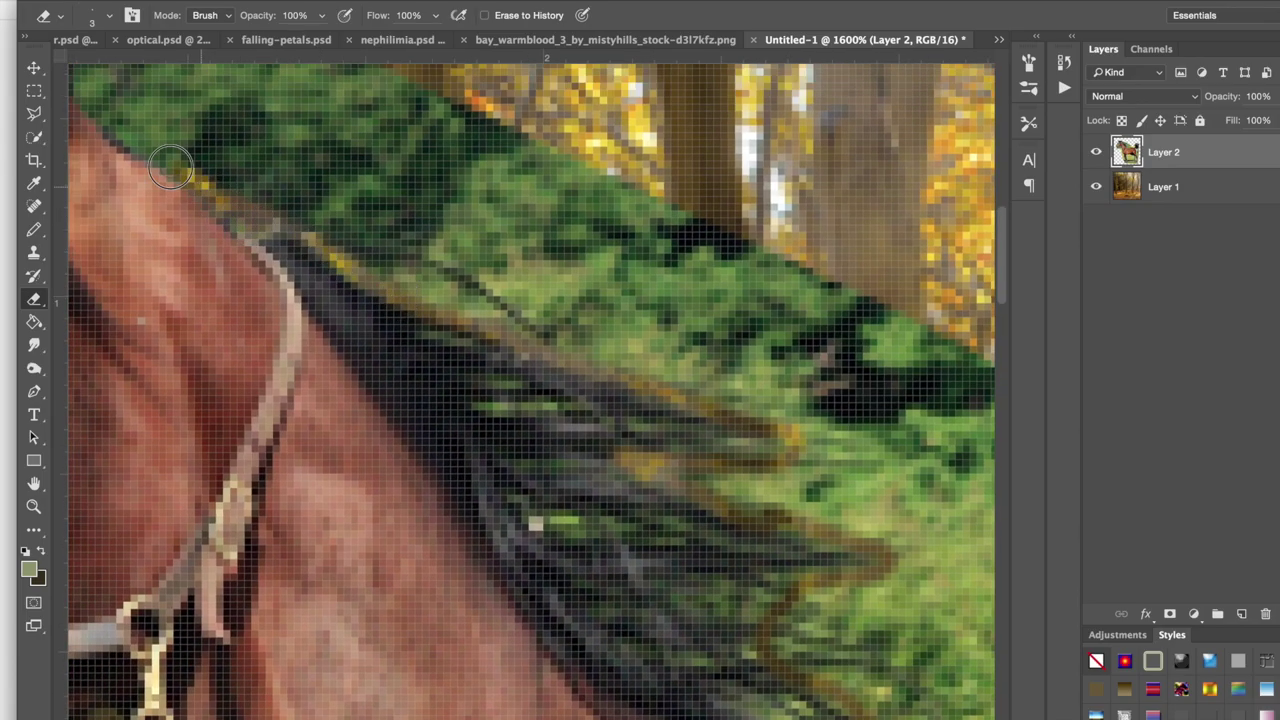
# Step: Erase the background edge along the crest of the neck and around both ears to the forehead
pyautogui.scroll(5, 170, 170)
pyautogui.hscroll(-8, 170, 170)
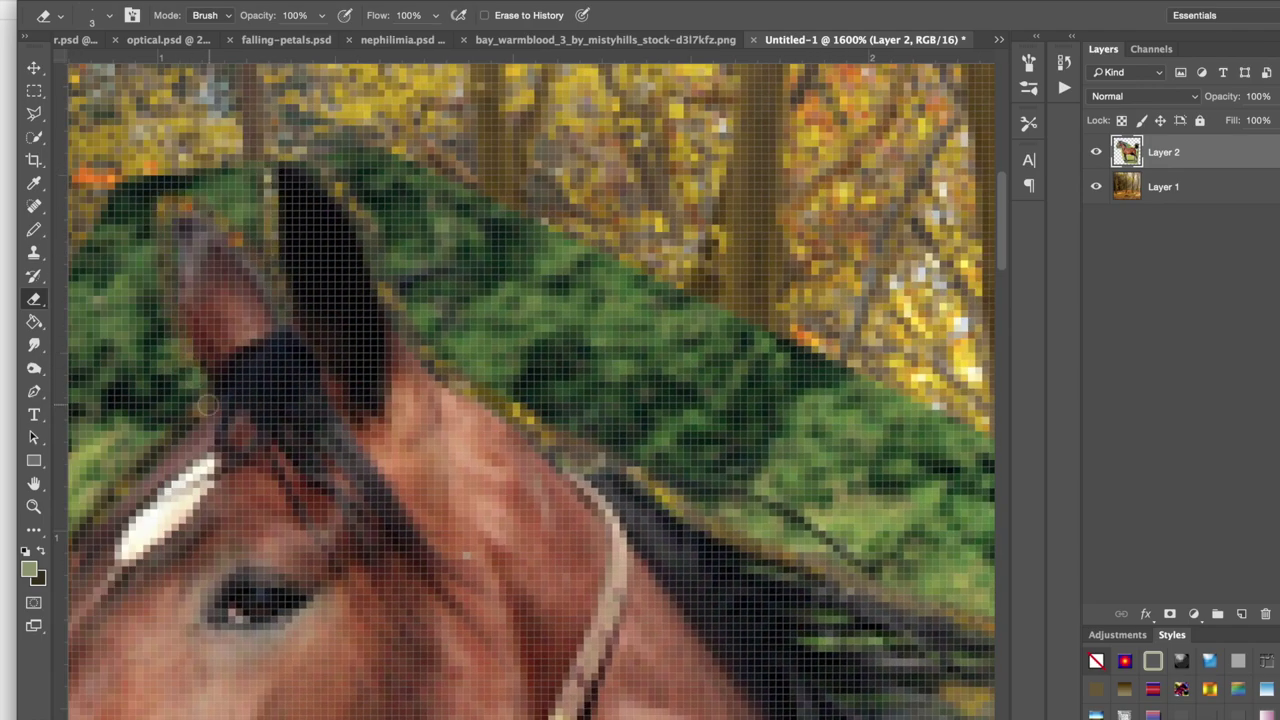
pyautogui.scroll(-3, 207, 405)
pyautogui.hscroll(-4, 207, 405)
pyautogui.rightClick(945, 698)
pyautogui.click(942, 684)
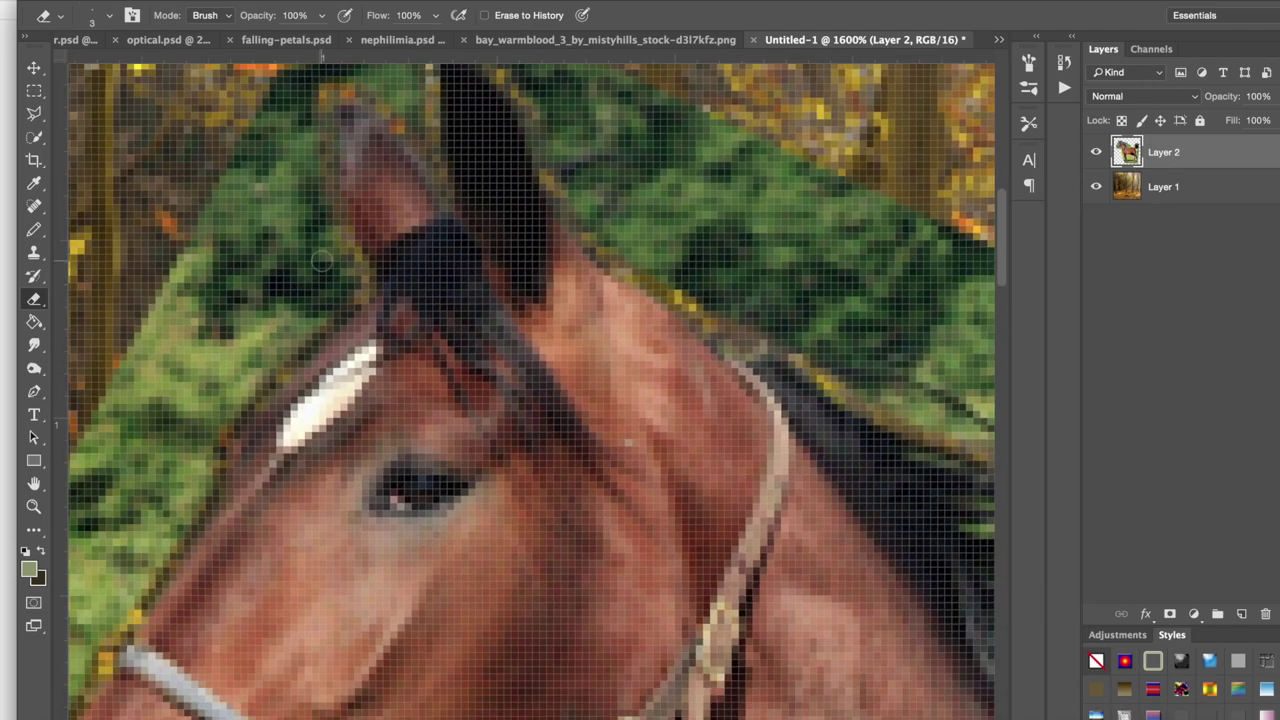
# Step: Examine the erased outline around the horse's head, neck, body and legs at closer and wider views
pyautogui.scroll(-8, 322, 261)
pyautogui.hscroll(-3, 322, 261)
pyautogui.scroll(-2, 488, 583)
pyautogui.hscroll(4, 488, 583)
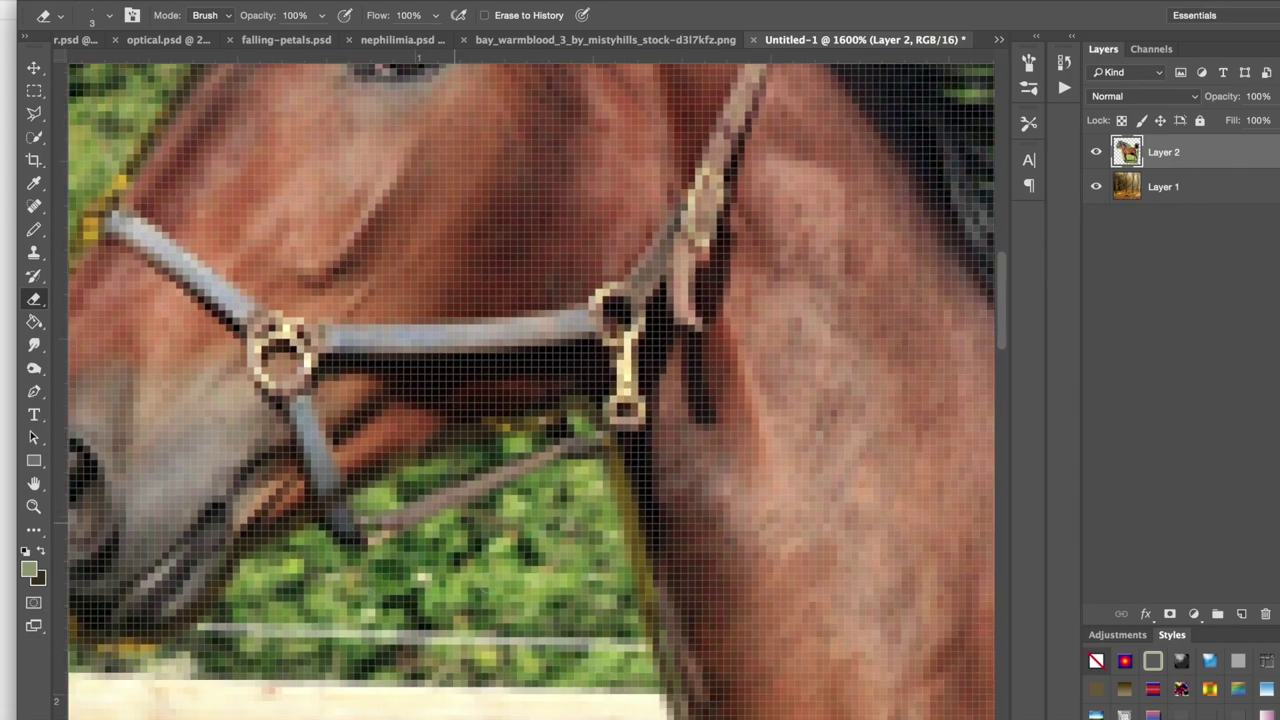
pyautogui.scroll(-5, 488, 581)
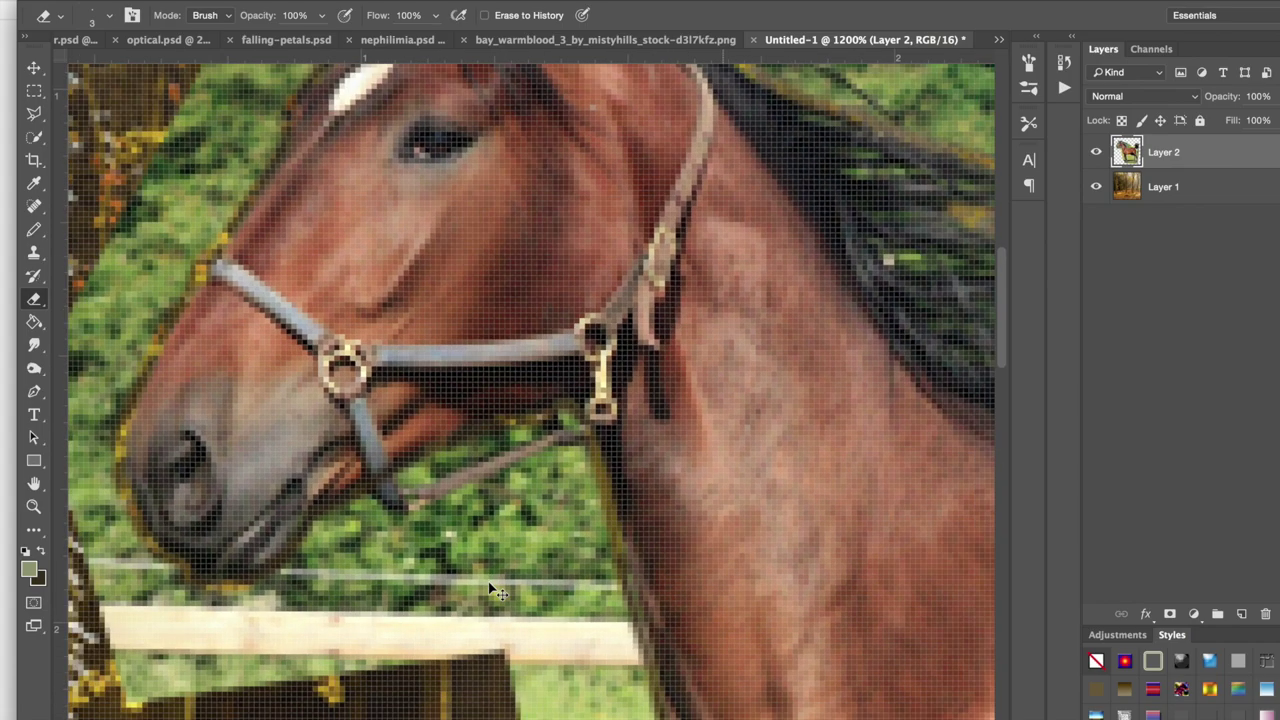
pyautogui.scroll(-10, 532, 390)
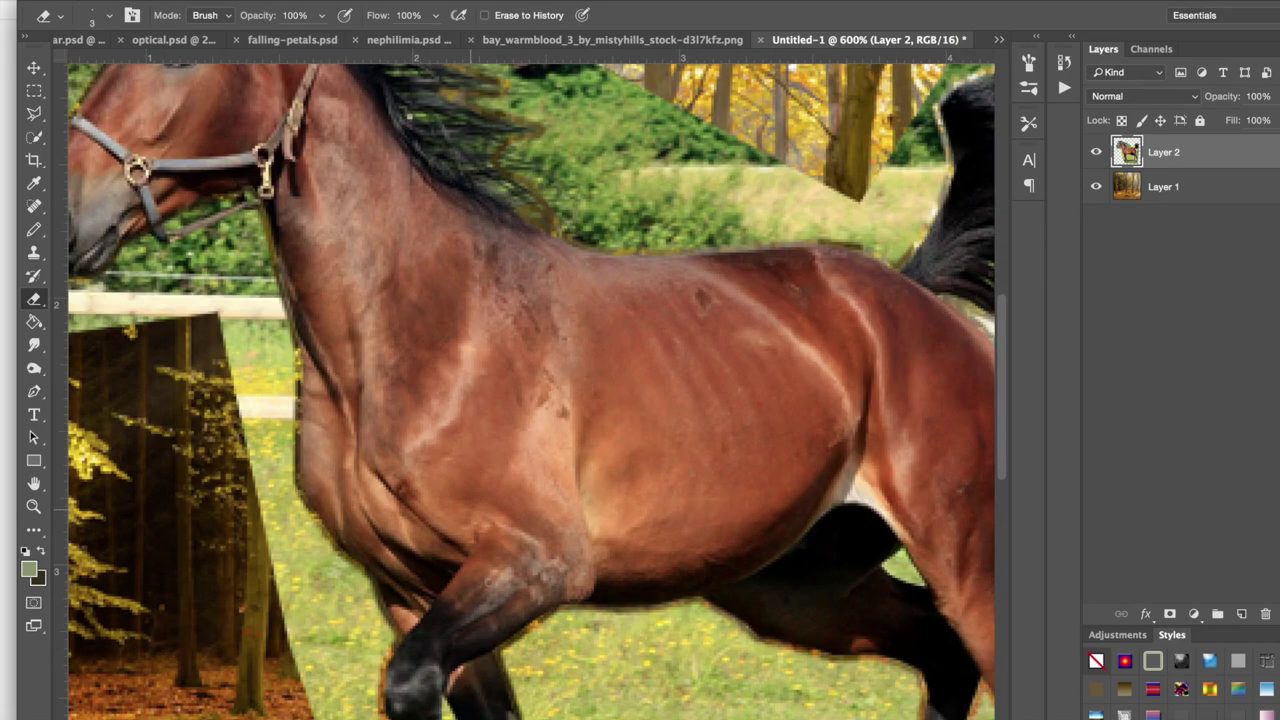
pyautogui.scroll(3, 479, 563)
pyautogui.hscroll(-2, 479, 563)
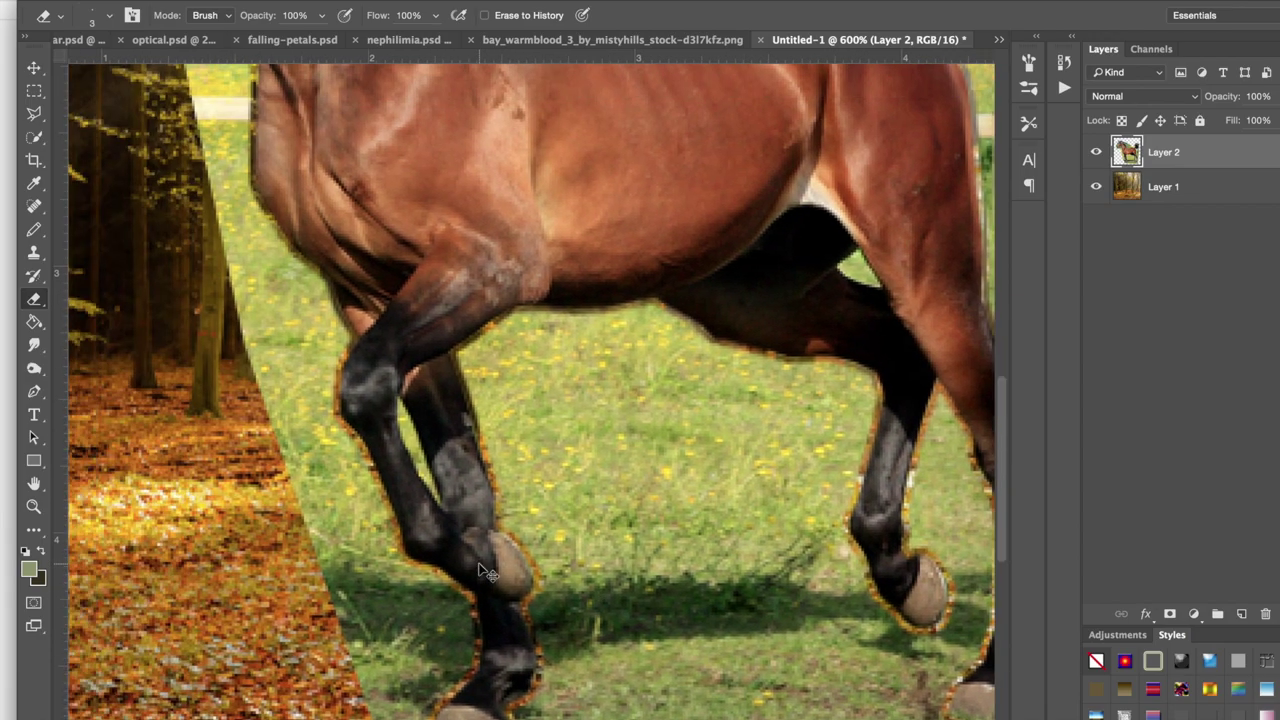
# Step: Erase the grass showing through the narrow gap between the horse's two forelegs
pyautogui.scroll(8, 479, 564)
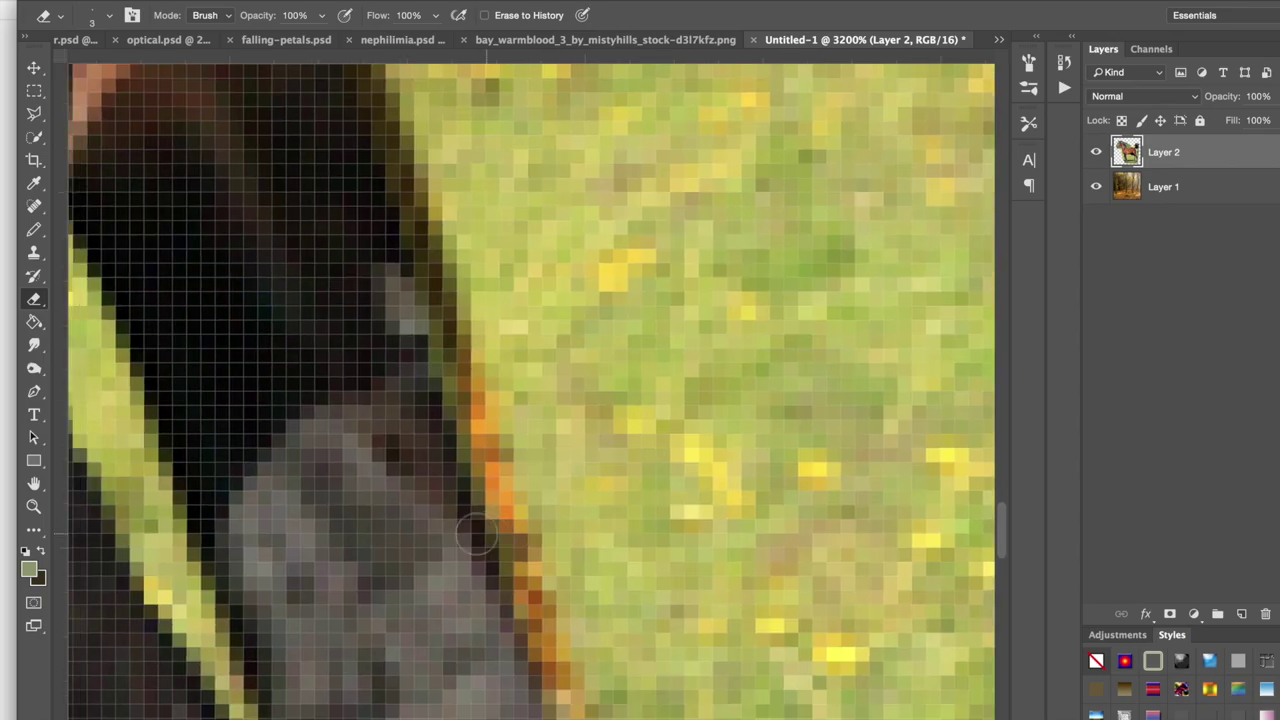
pyautogui.hscroll(-5, 476, 536)
pyautogui.click(295, 234)
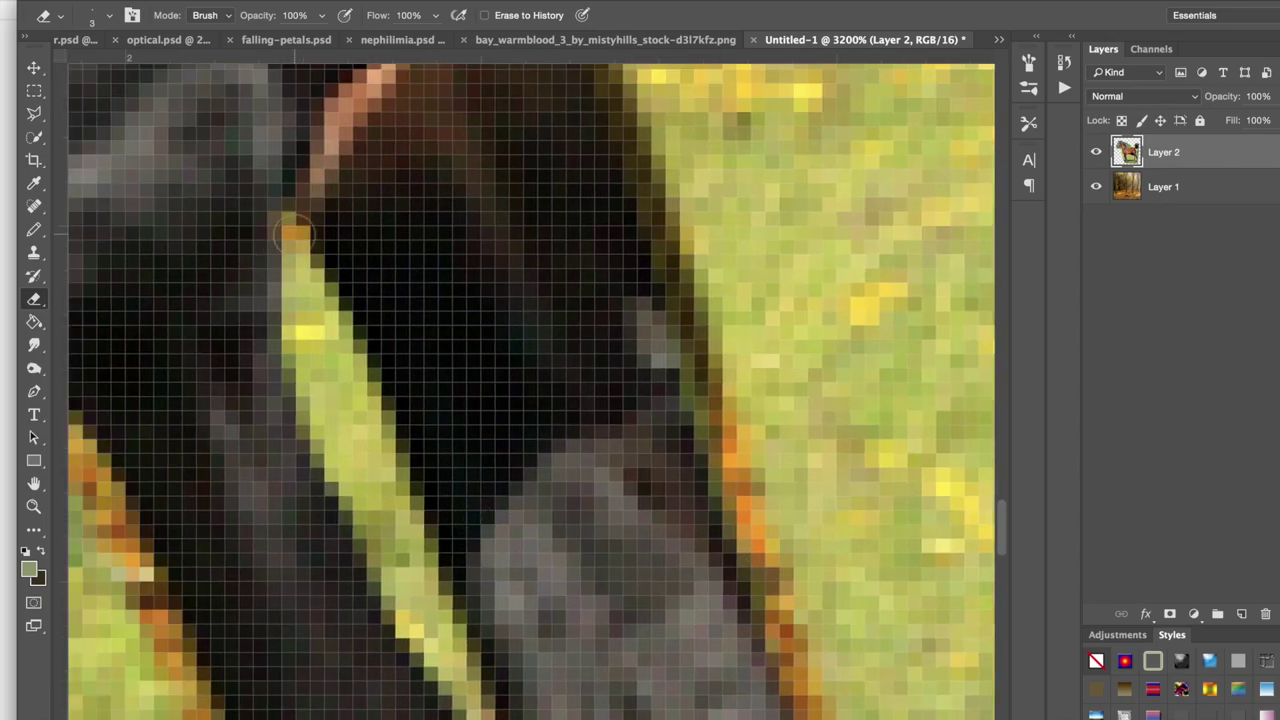
pyautogui.keyDown('shift'); pyautogui.click(304, 424); pyautogui.keyUp('shift')
pyautogui.keyDown('shift'); pyautogui.click(390, 584); pyautogui.keyUp('shift')
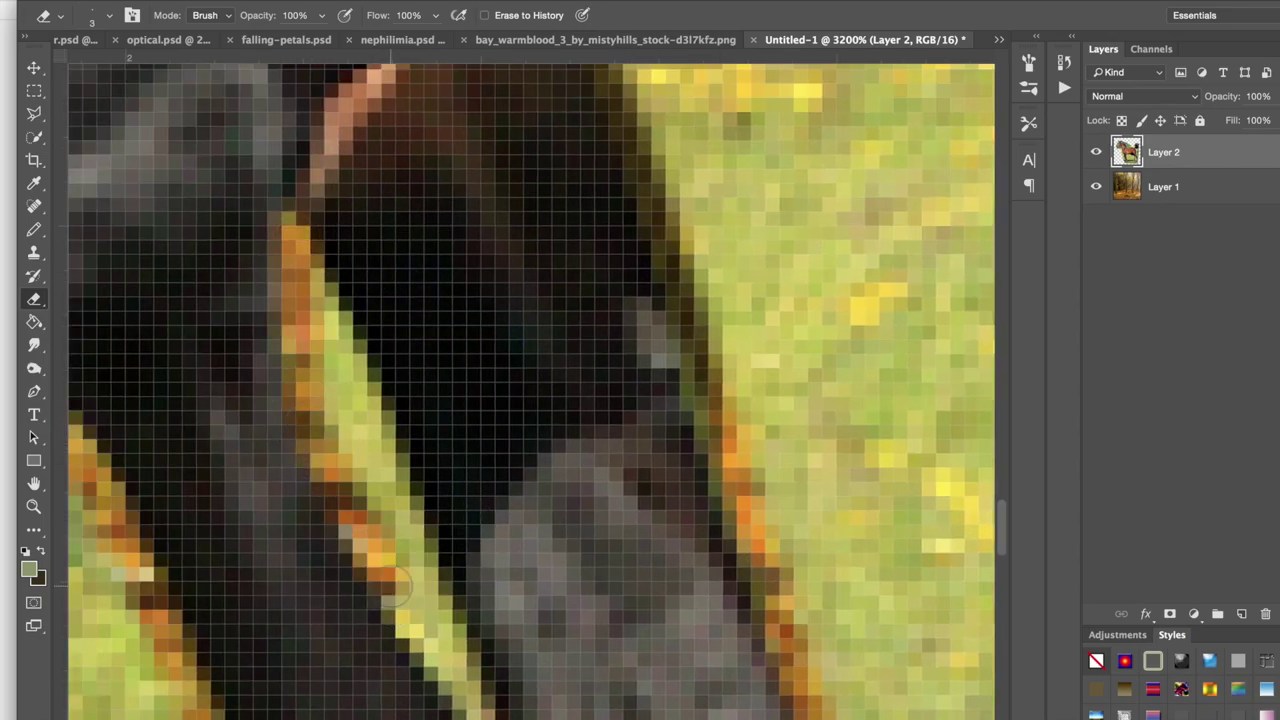
pyautogui.keyDown('shift'); pyautogui.click(440, 690); pyautogui.keyUp('shift')
pyautogui.scroll(-2, 460, 675)
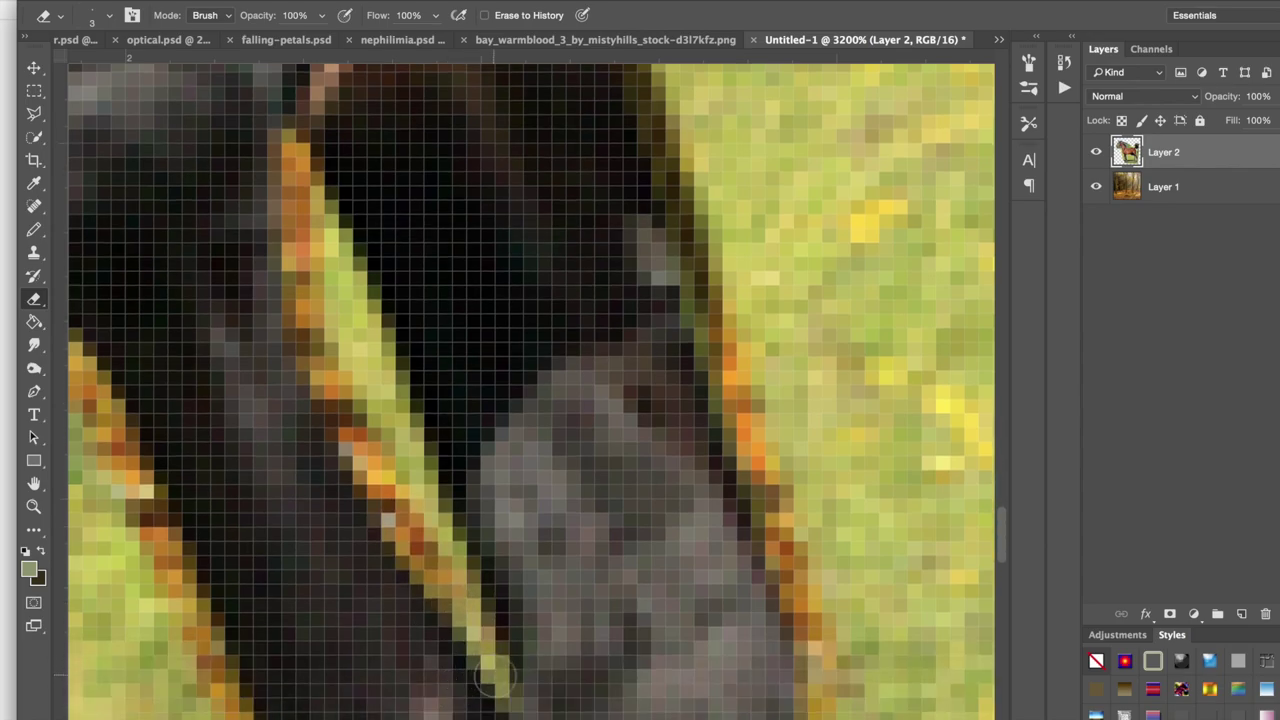
pyautogui.keyDown('shift'); pyautogui.click(494, 677); pyautogui.keyUp('shift')
pyautogui.keyDown('shift'); pyautogui.click(343, 270); pyautogui.keyUp('shift')
pyautogui.keyDown('shift'); pyautogui.click(300, 165); pyautogui.keyUp('shift')
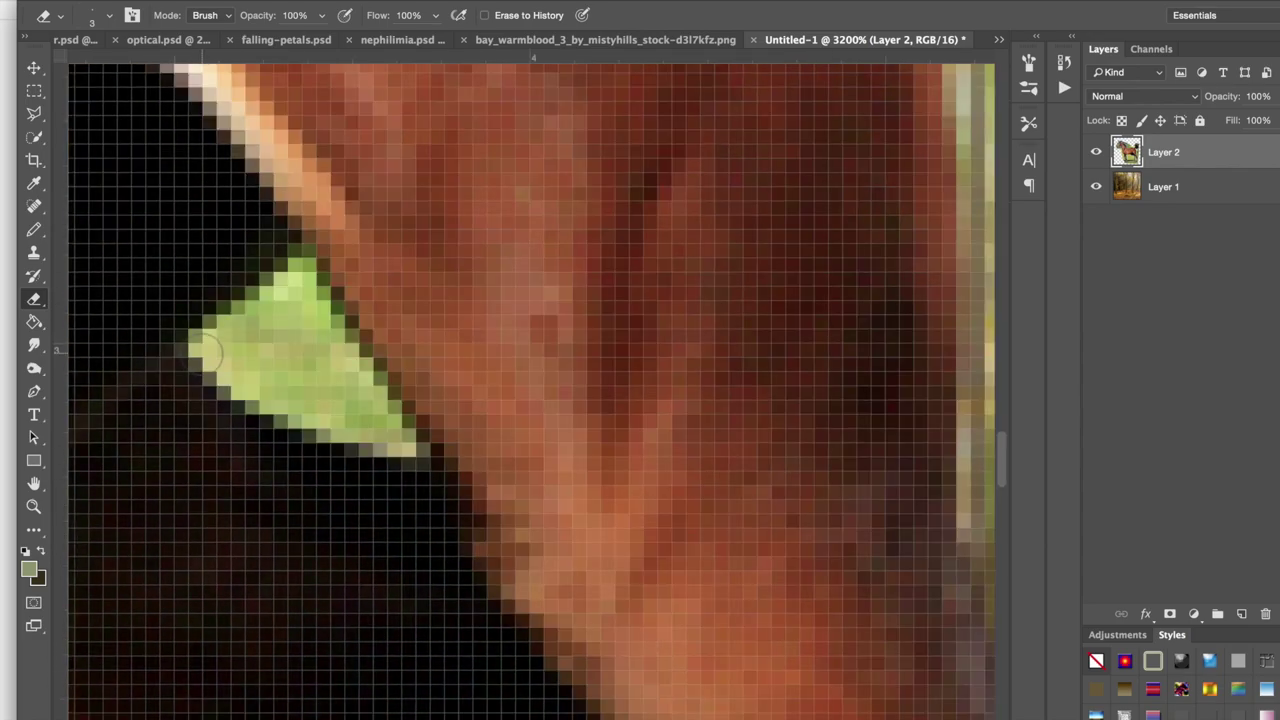
# Step: Erase the small green patch enclosed between the belly and the hind thigh
pyautogui.moveTo(420, 465)
pyautogui.mouseDown()
pyautogui.moveTo(190, 345)
pyautogui.moveTo(251, 347)
pyautogui.mouseUp()
pyautogui.press('super+minus')
pyautogui.press('super+minus')
pyautogui.press('super+minus')
pyautogui.press('super+minus')
pyautogui.press('super+minus')
pyautogui.press('super+minus')
pyautogui.press('super+minus')
pyautogui.press('super+minus')
pyautogui.press('super+minus')
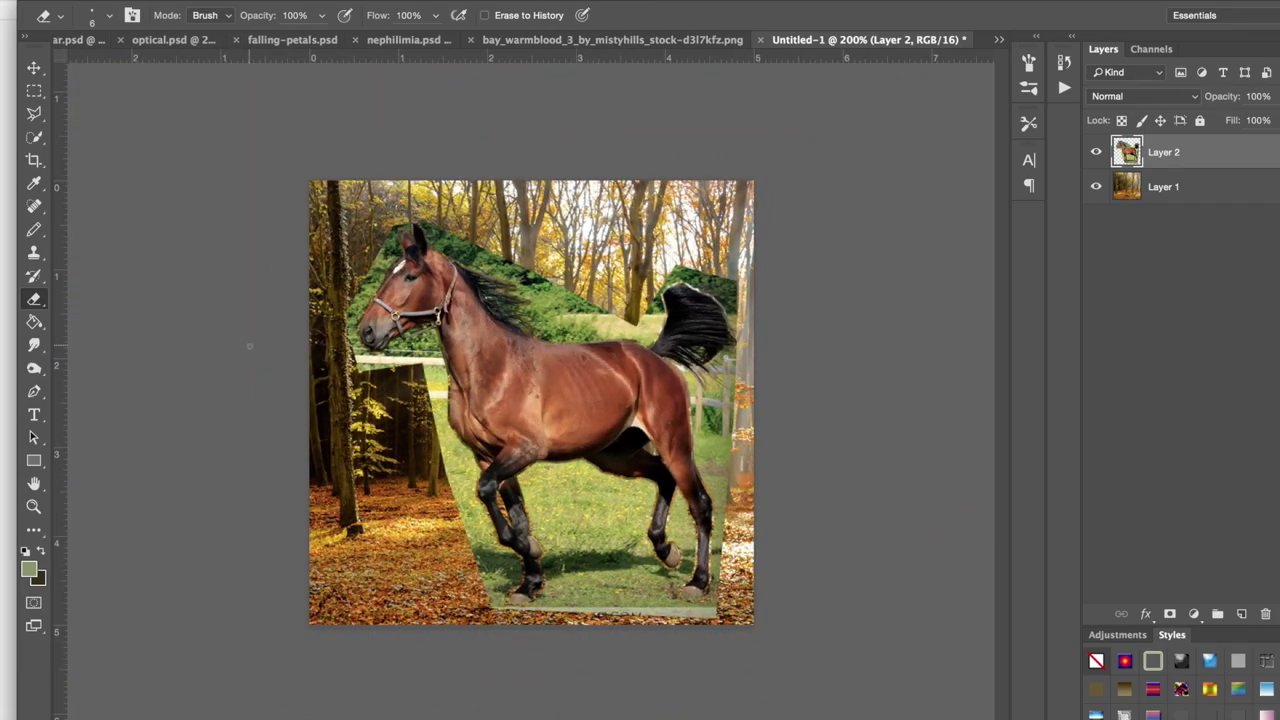
# Step: Erase the leftover hedge and fence in front of the forehead and face and below the muzzle with a larger eraser
pyautogui.hotkey('ctrl', '+')
pyautogui.hotkey('ctrl', '+')
pyautogui.hotkey('ctrl', '+')
pyautogui.hotkey('ctrl', '+')
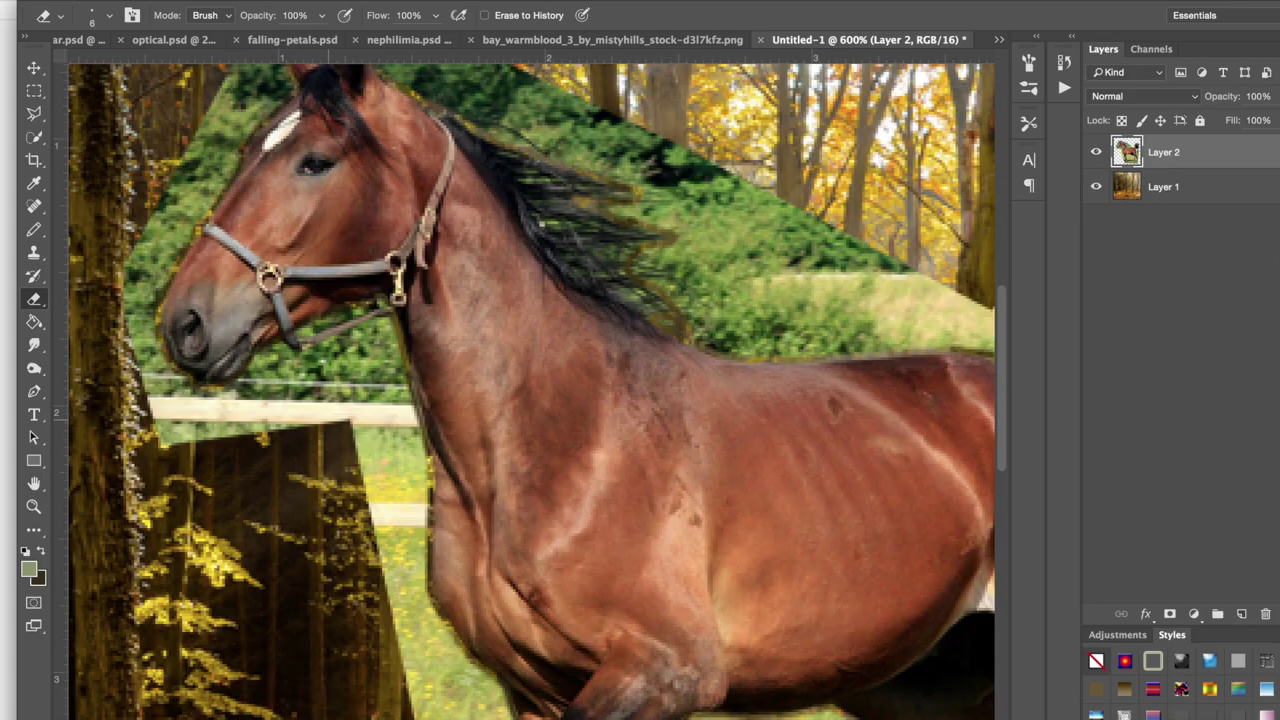
pyautogui.moveTo(198, 299); pyautogui.dragTo(250, 345)
pyautogui.scroll(5, 315, 313)
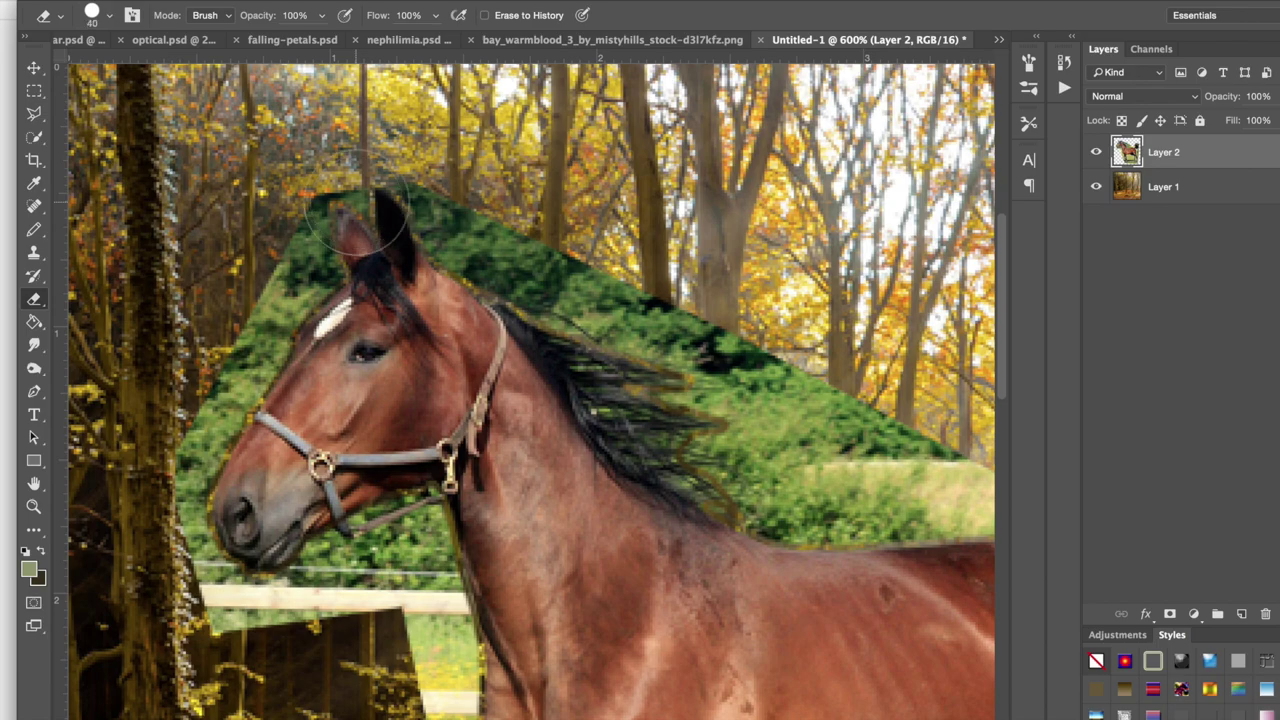
pyautogui.moveTo(305, 250)
pyautogui.mouseDown()
pyautogui.moveTo(320, 215)
pyautogui.moveTo(295, 240)
pyautogui.moveTo(262, 325)
pyautogui.moveTo(280, 290)
pyautogui.moveTo(270, 285)
pyautogui.moveTo(240, 320)
pyautogui.moveTo(258, 322)
pyautogui.moveTo(197, 428)
pyautogui.moveTo(195, 495)
pyautogui.mouseUp()
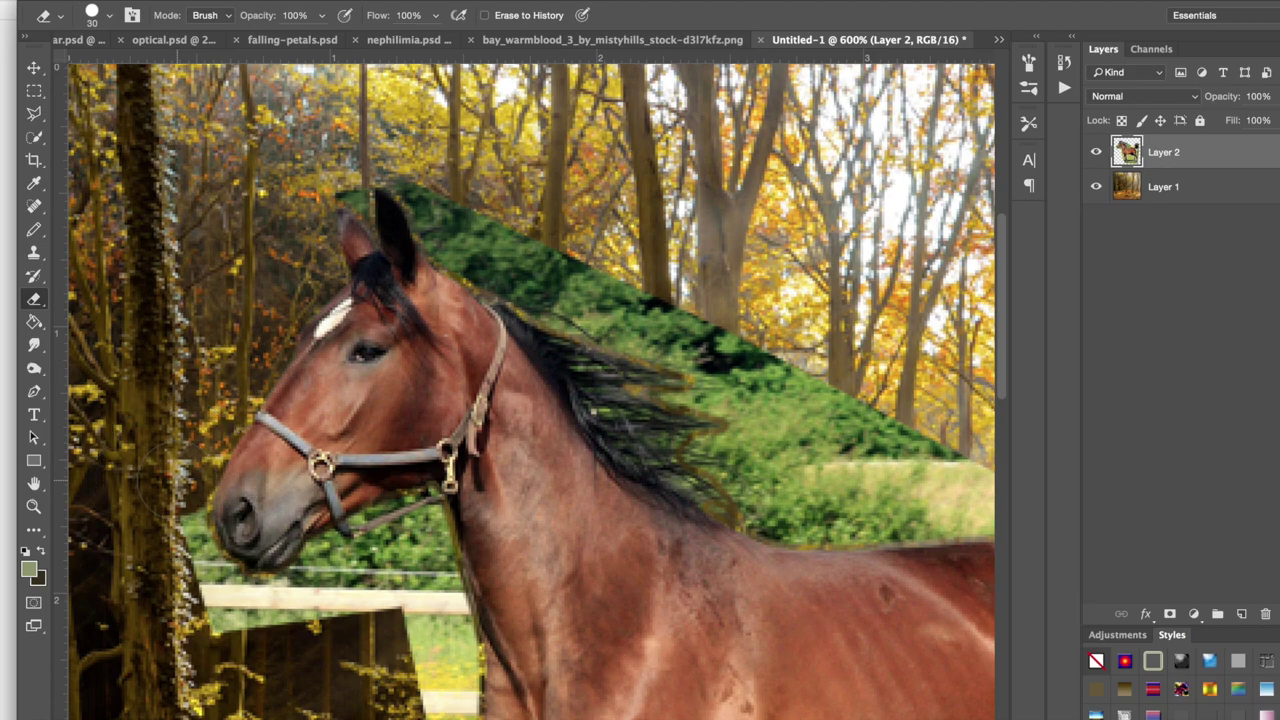
pyautogui.moveTo(149, 543); pyautogui.dragTo(222, 613)
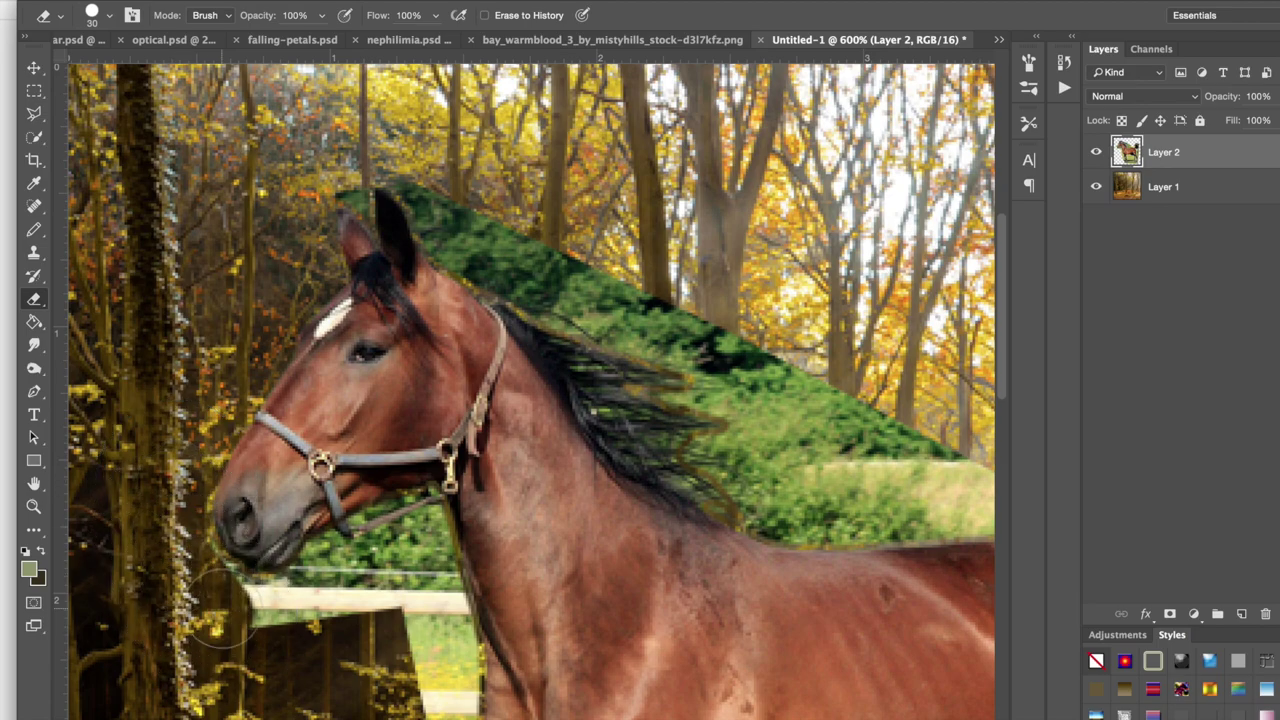
pyautogui.moveTo(285, 625)
pyautogui.mouseDown()
pyautogui.moveTo(271, 600)
pyautogui.moveTo(318, 600)
pyautogui.moveTo(300, 600)
pyautogui.moveTo(329, 586)
pyautogui.moveTo(362, 612)
pyautogui.moveTo(383, 607)
pyautogui.mouseUp()
# Step: Erase the hedge under the jaw between the halter and the throat with the size 30 eraser
pyautogui.press('super+plus')
pyautogui.press('super+plus')
pyautogui.press('super+plus')
pyautogui.press('super+plus')
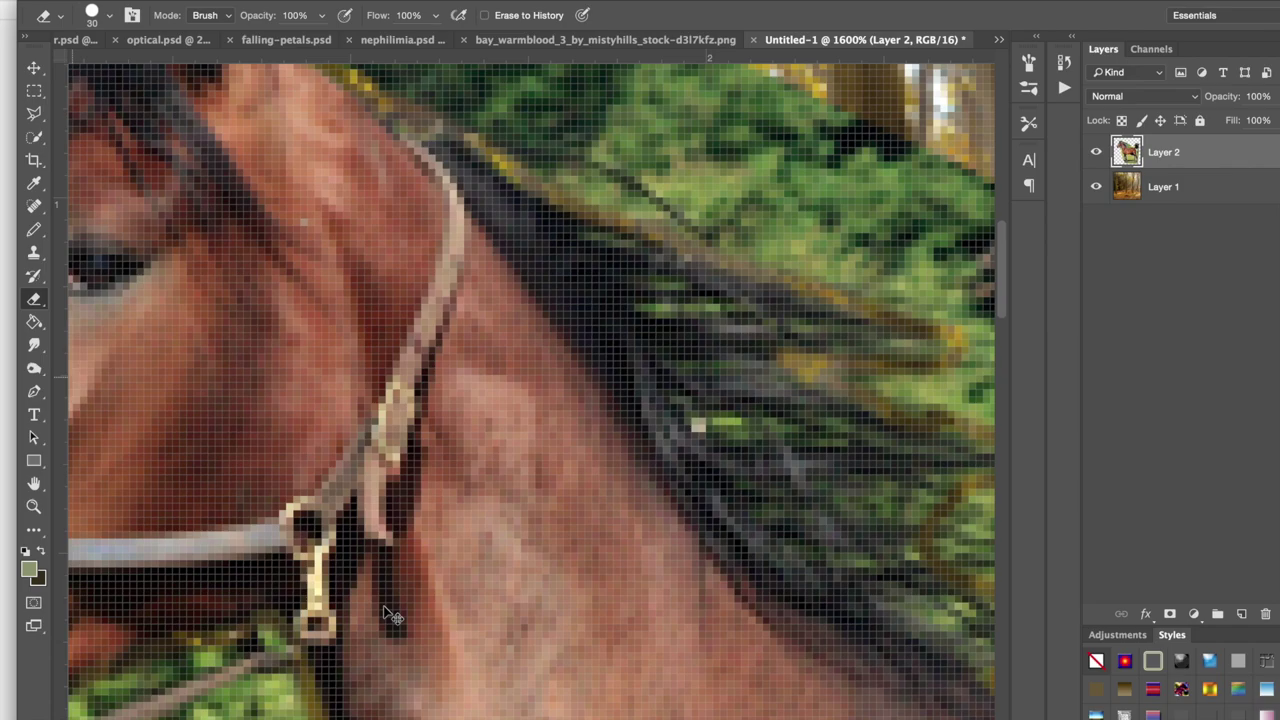
pyautogui.scroll(-5, 384, 608)
pyautogui.hscroll(-3, 384, 608)
pyautogui.moveTo(206, 491)
pyautogui.mouseDown()
pyautogui.moveTo(280, 473)
pyautogui.moveTo(263, 464)
pyautogui.moveTo(316, 443)
pyautogui.mouseUp()
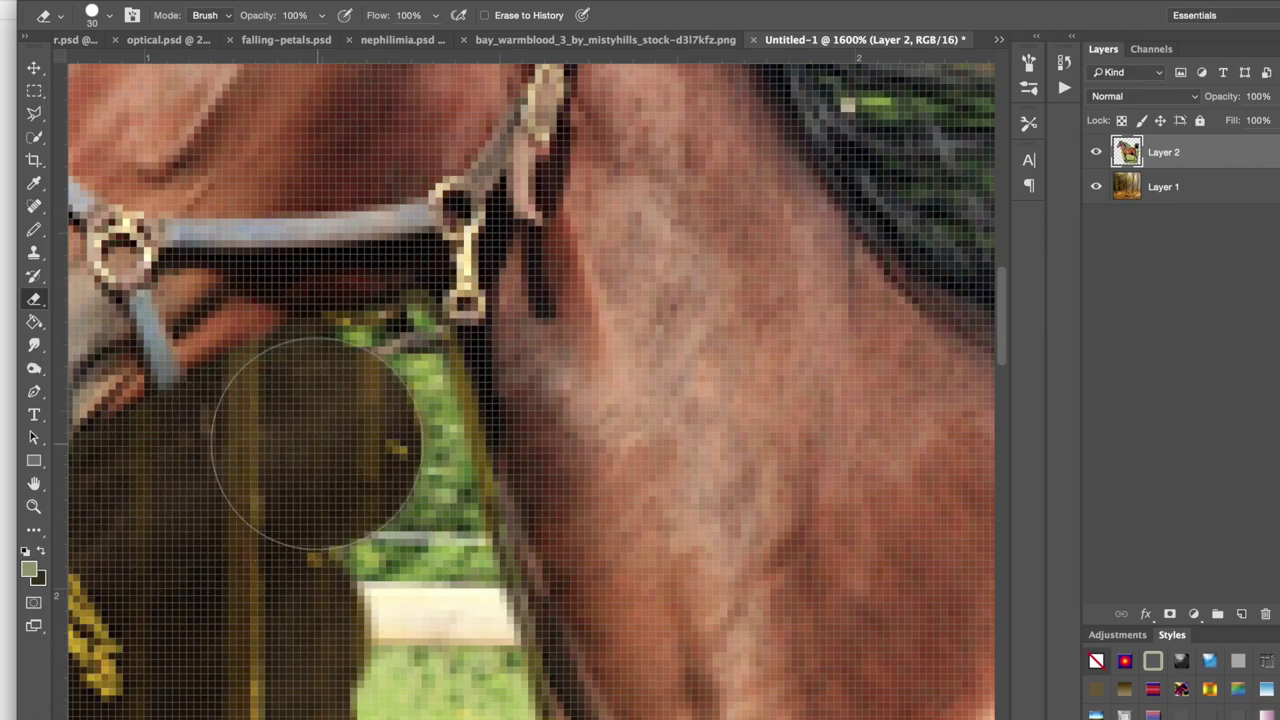
pyautogui.click(358, 420)
# Step: Reduce the eraser to size 15 and erase the remaining hedge and fence along the throat and front of the neck
pyautogui.press('[')
pyautogui.press('[')
pyautogui.press('[')
pyautogui.moveTo(373, 428)
pyautogui.mouseDown()
pyautogui.moveTo(372, 357)
pyautogui.moveTo(386, 357)
pyautogui.moveTo(360, 357)
pyautogui.moveTo(415, 370)
pyautogui.mouseUp()
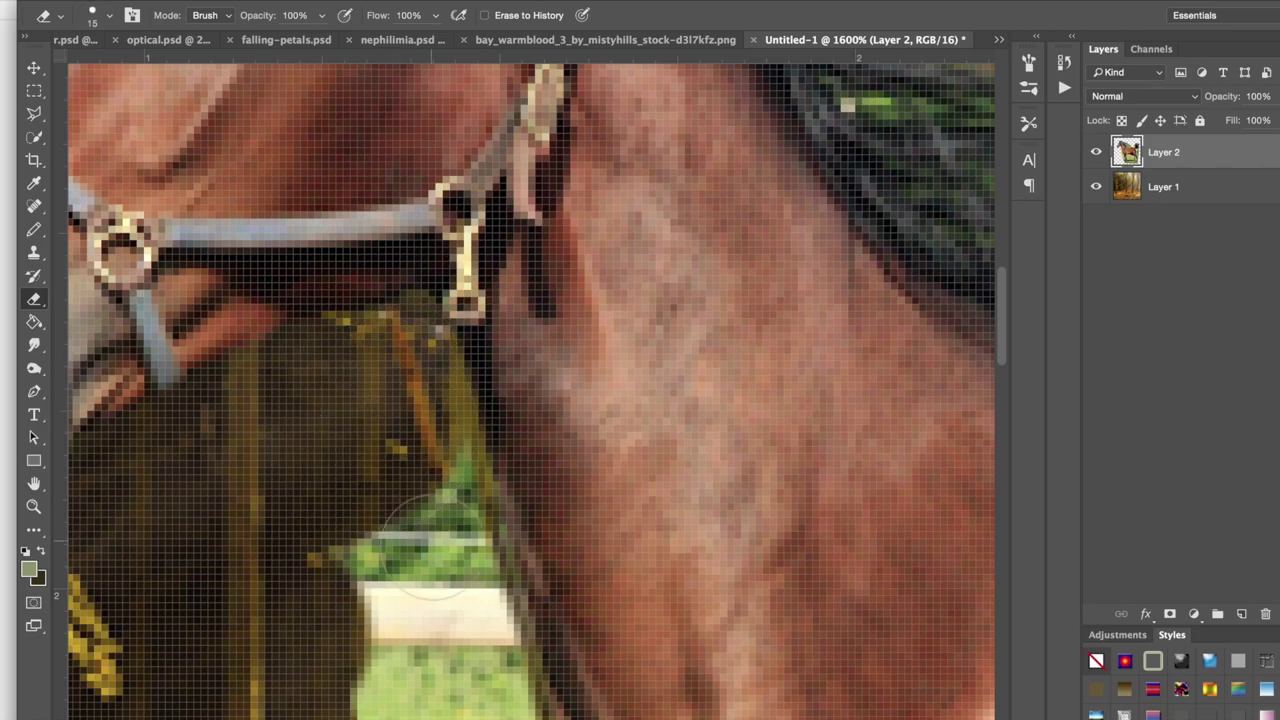
pyautogui.moveTo(437, 470)
pyautogui.mouseDown()
pyautogui.moveTo(391, 457)
pyautogui.moveTo(443, 543)
pyautogui.moveTo(457, 614)
pyautogui.mouseUp()
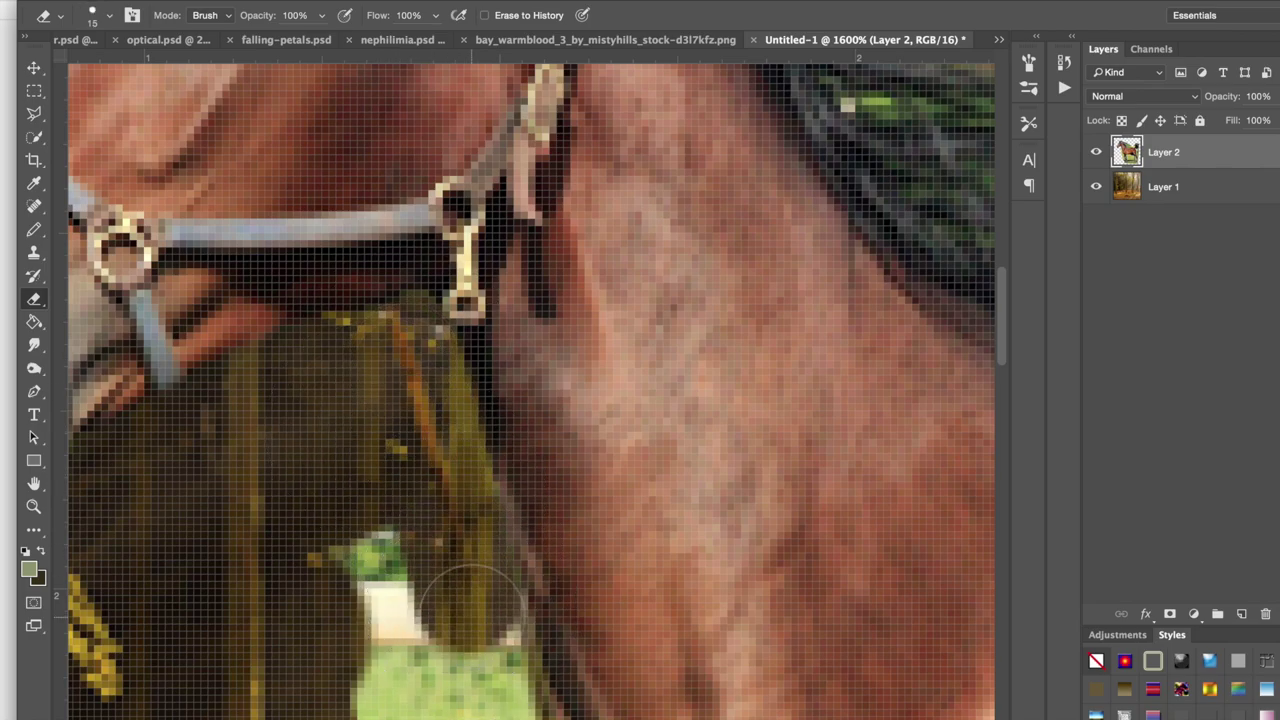
pyautogui.scroll(-2, 465, 500)
pyautogui.moveTo(465, 500)
pyautogui.mouseDown()
pyautogui.moveTo(486, 571)
pyautogui.moveTo(470, 620)
pyautogui.moveTo(471, 529)
pyautogui.moveTo(457, 614)
pyautogui.moveTo(465, 640)
pyautogui.moveTo(501, 650)
pyautogui.mouseUp()
# Step: Erase the strip of grass and fence along the chest down to the raised foreleg's knee
pyautogui.scroll(-3, 470, 620)
pyautogui.scroll(-5, 465, 640)
pyautogui.scroll(-1, 495, 470)
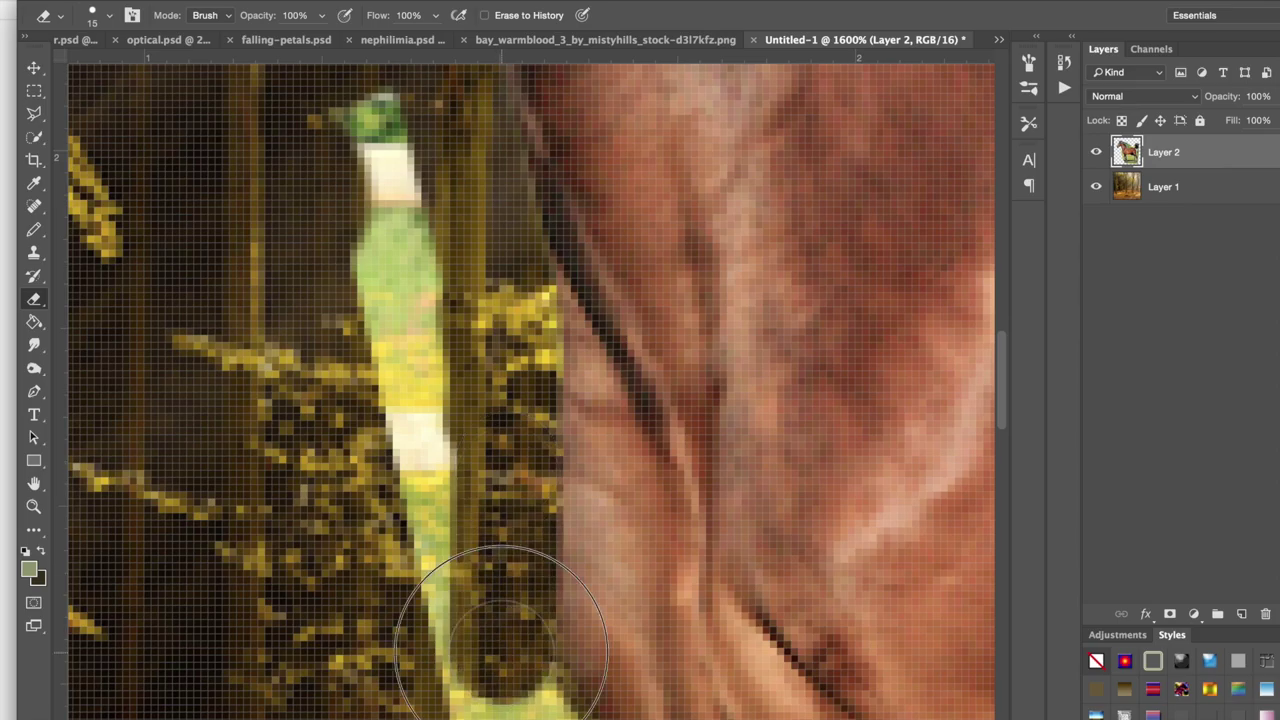
pyautogui.scroll(5, 499, 665)
pyautogui.moveTo(440, 620); pyautogui.dragTo(386, 446)
pyautogui.scroll(-15, 386, 446)
pyautogui.moveTo(650, 382)
pyautogui.mouseDown()
pyautogui.moveTo(500, 200)
pyautogui.moveTo(610, 650)
pyautogui.mouseUp()
pyautogui.scroll(-5, 610, 650)
pyautogui.moveTo(625, 265)
pyautogui.mouseDown()
pyautogui.moveTo(632, 367)
pyautogui.moveTo(610, 560)
pyautogui.mouseUp()
pyautogui.scroll(-8, 610, 540)
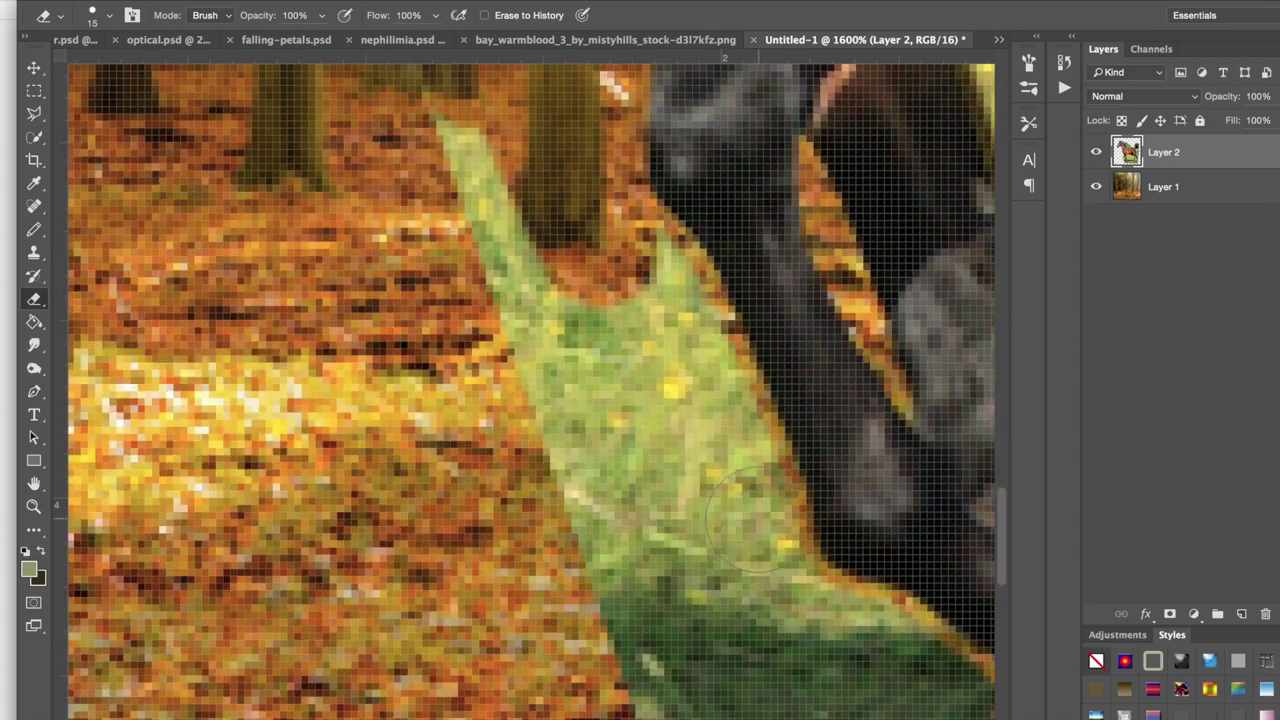
# Step: Erase the grass in front of the lower forelegs and around the front hooves
pyautogui.moveTo(680, 260); pyautogui.dragTo(695, 620)
pyautogui.scroll(-6, 680, 500)
pyautogui.hscroll(6, 680, 500)
pyautogui.moveTo(655, 525); pyautogui.dragTo(660, 478)
pyautogui.scroll(-4, 600, 450)
pyautogui.moveTo(425, 235)
pyautogui.mouseDown()
pyautogui.moveTo(540, 400)
pyautogui.moveTo(495, 265)
pyautogui.mouseUp()
pyautogui.moveTo(600, 640); pyautogui.dragTo(808, 532)
pyautogui.scroll(8, 808, 532)
pyautogui.moveTo(800, 600); pyautogui.dragTo(815, 350)
# Step: Erase the grass behind the forelegs and directly beneath the belly
pyautogui.scroll(10, 800, 380)
pyautogui.scroll(15, 660, 430)
pyautogui.moveTo(660, 620); pyautogui.dragTo(593, 422)
pyautogui.hscroll(5, 590, 420)
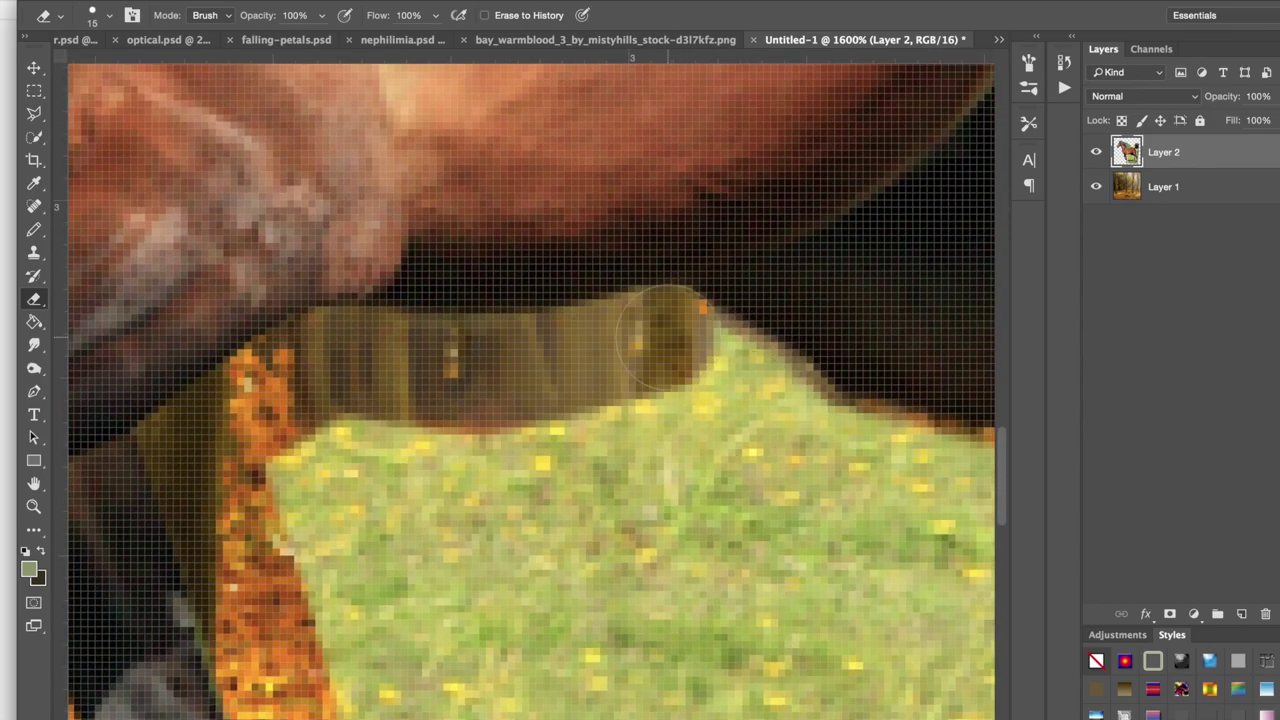
pyautogui.scroll(-6, 750, 524)
pyautogui.moveTo(760, 370); pyautogui.dragTo(735, 600)
# Step: Erase the grass around the raised hind leg and between the two hind legs
pyautogui.scroll(-8, 730, 590)
pyautogui.hscroll(8, 730, 590)
pyautogui.moveTo(370, 250)
pyautogui.mouseDown()
pyautogui.moveTo(430, 470)
pyautogui.moveTo(680, 423)
pyautogui.moveTo(565, 190)
pyautogui.mouseUp()
pyautogui.scroll(8, 593, 257)
pyautogui.scroll(-5, 718, 512)
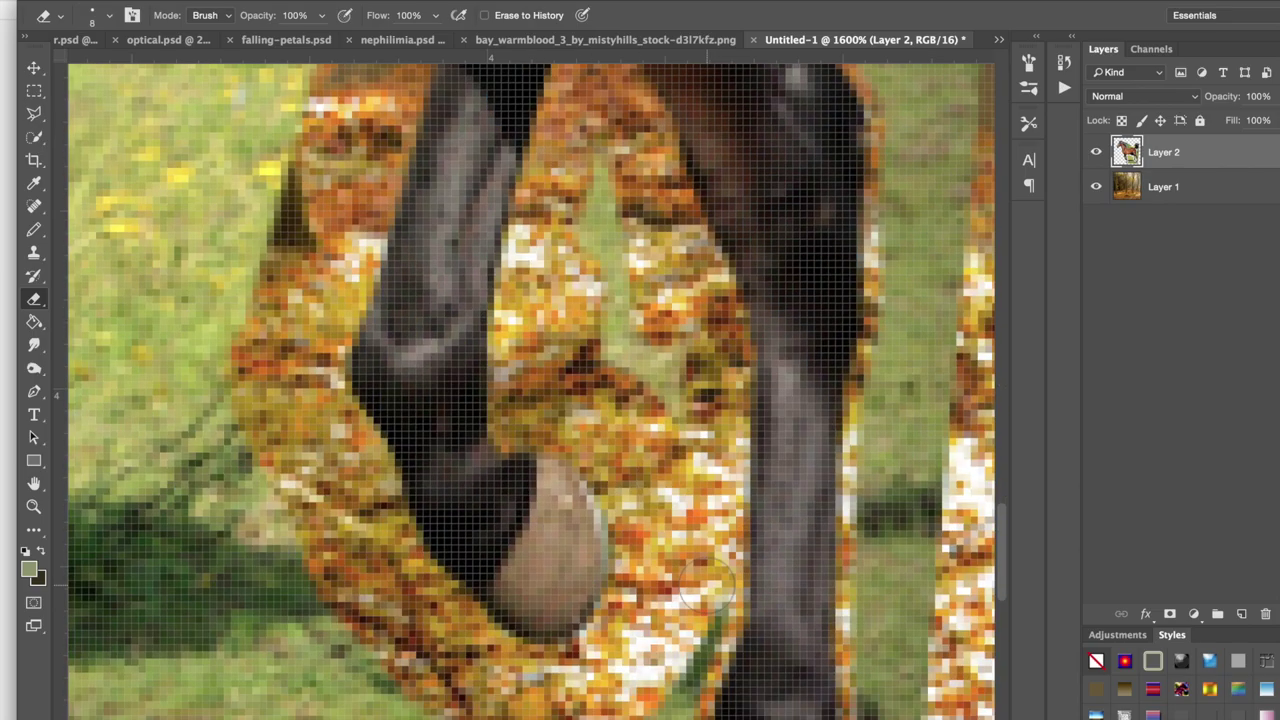
pyautogui.scroll(-8, 593, 200)
# Step: Enlarge the eraser to size 25 and erase the grass behind the rear hind leg
pyautogui.press(']')
pyautogui.press(']')
pyautogui.moveTo(830, 540)
pyautogui.mouseDown()
pyautogui.moveTo(871, 462)
pyautogui.moveTo(880, 310)
pyautogui.mouseUp()
pyautogui.scroll(10, 870, 310)
pyautogui.moveTo(745, 480); pyautogui.dragTo(770, 305)
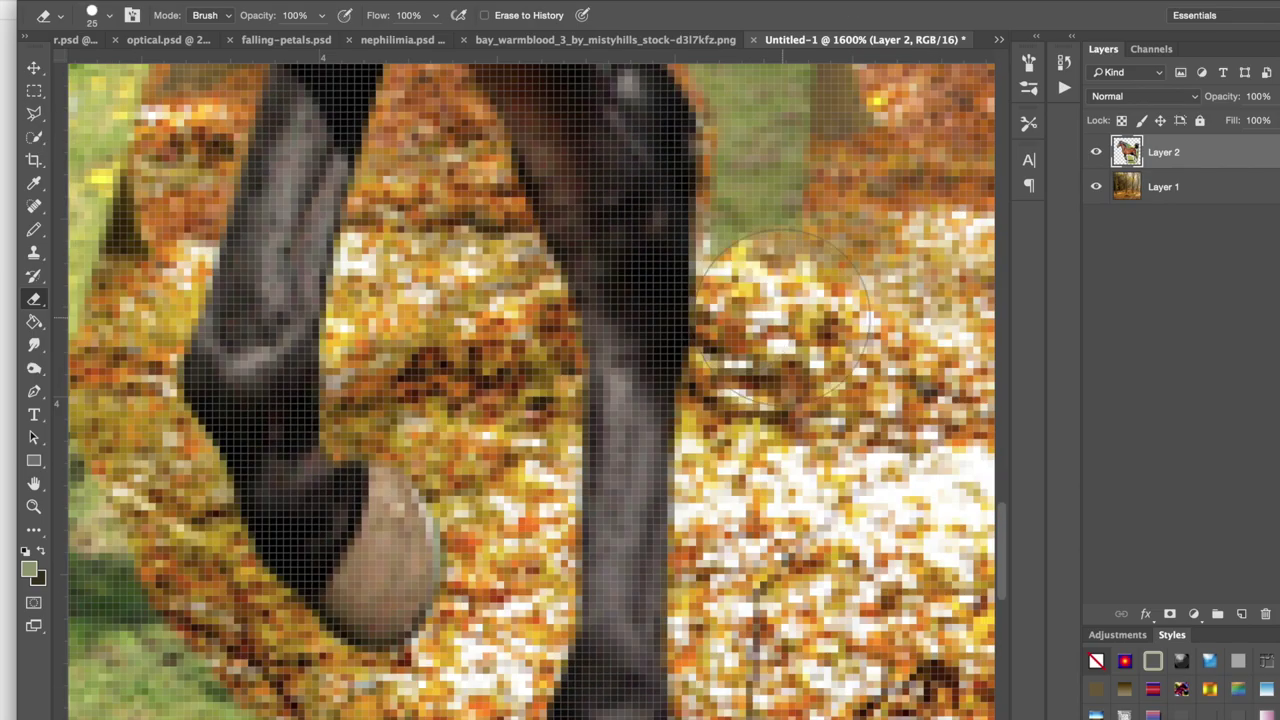
pyautogui.scroll(7, 765, 300)
pyautogui.moveTo(755, 450); pyautogui.dragTo(673, 235)
# Step: Erase the background behind the rump and around the raised tail with a size 25 eraser
pyautogui.scroll(15, 665, 240)
pyautogui.hscroll(3, 665, 240)
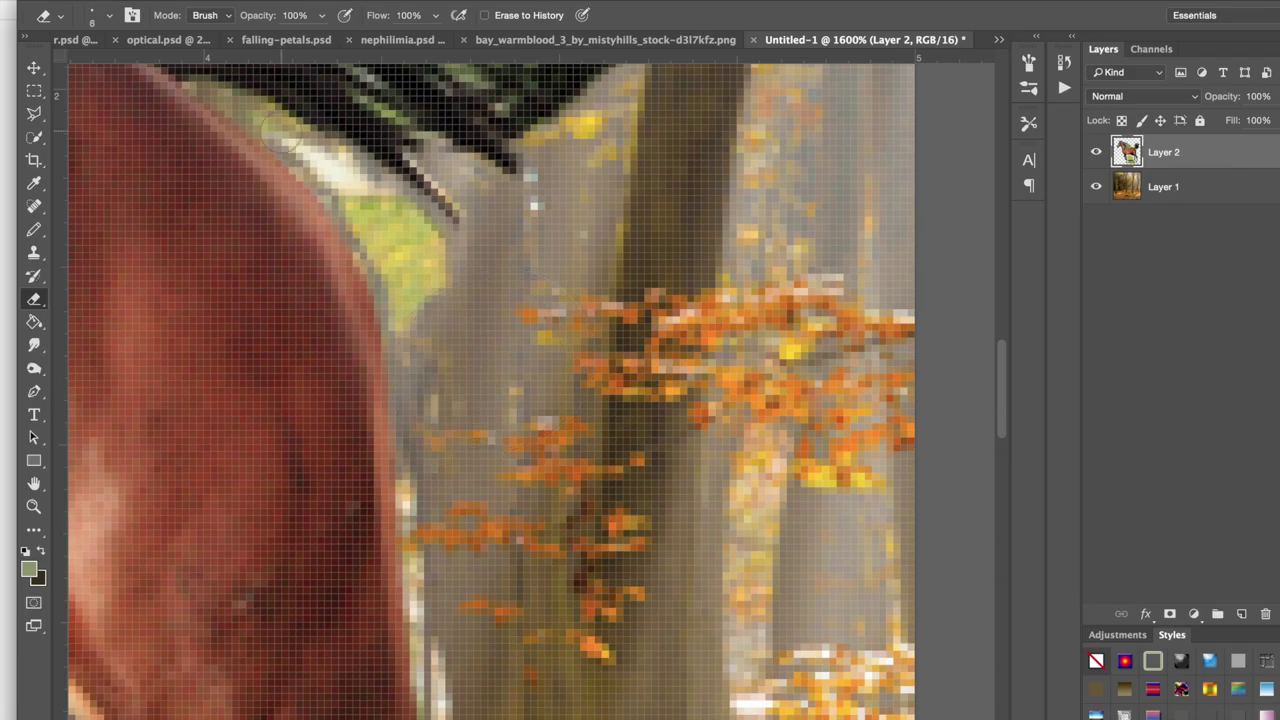
pyautogui.scroll(15, 563, 346)
pyautogui.press(']')
pyautogui.press(']')
pyautogui.press(']')
pyautogui.press(']')
pyautogui.press(']')
pyautogui.press(']')
pyautogui.press(']')
pyautogui.moveTo(690, 390)
pyautogui.mouseDown()
pyautogui.moveTo(622, 222)
pyautogui.moveTo(480, 110)
pyautogui.mouseUp()
pyautogui.scroll(8, 560, 300)
pyautogui.moveTo(591, 357); pyautogui.dragTo(240, 320)
# Step: Erase the leftover hedge and field above the horse's back and around the mane and neck crest
pyautogui.hscroll(-3, 279, 275)
pyautogui.scroll(-8, 347, 262)
pyautogui.moveTo(365, 140); pyautogui.dragTo(263, 480)
pyautogui.hscroll(-4, 263, 480)
pyautogui.moveTo(380, 400); pyautogui.dragTo(95, 310)
pyautogui.hscroll(-12, 95, 310)
pyautogui.moveTo(640, 365)
pyautogui.mouseDown()
pyautogui.moveTo(200, 345)
pyautogui.moveTo(780, 225)
pyautogui.mouseUp()
pyautogui.press('super+minus')
pyautogui.hotkey('ctrl', '-')
pyautogui.hotkey('ctrl', '-')
pyautogui.hotkey('ctrl', '-')
pyautogui.hotkey('ctrl', '-')
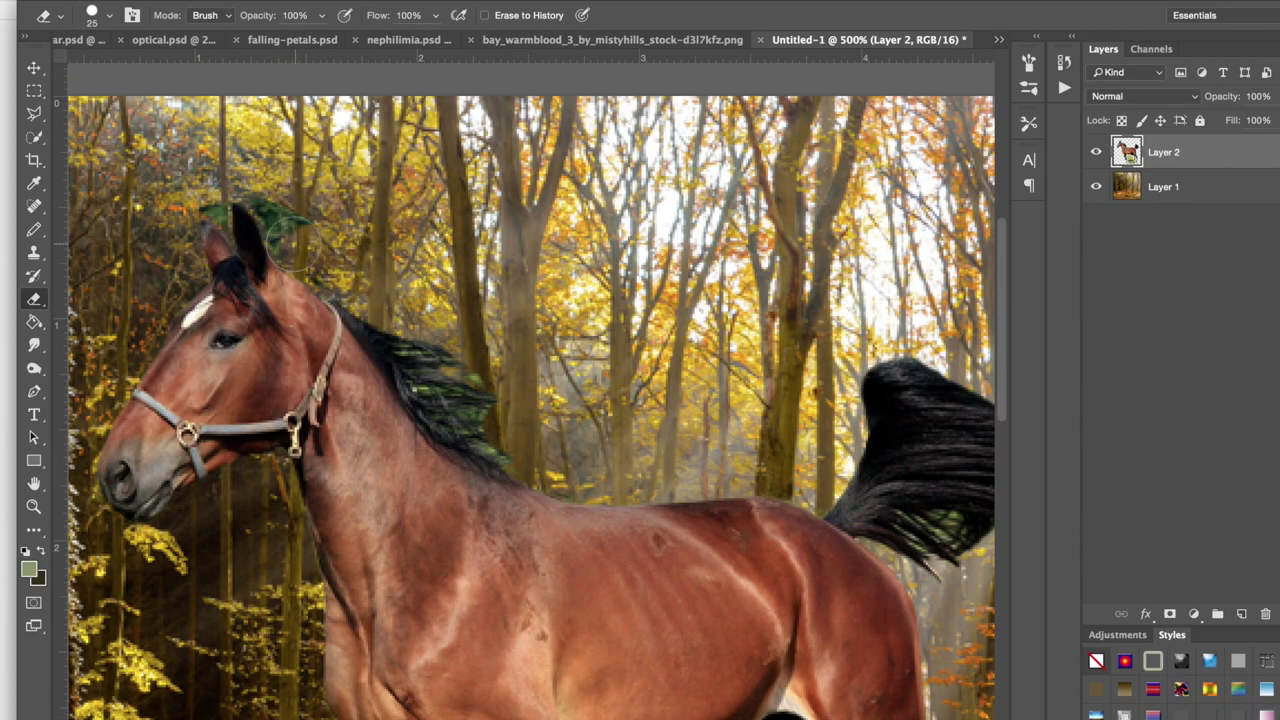
# Step: Examine the cut-out horse against the forest from the hooves to the head and tail at several zoom levels
pyautogui.scroll(-10, 481, 410)
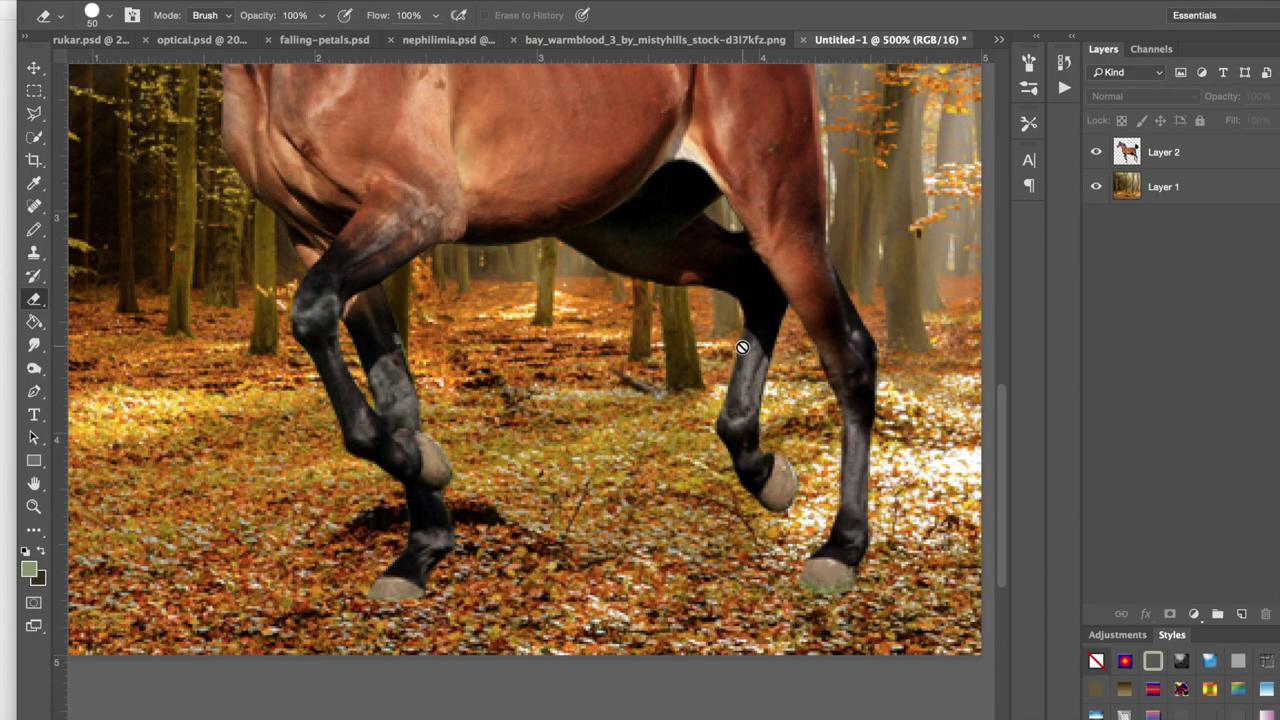
pyautogui.scroll(10, 751, 489)
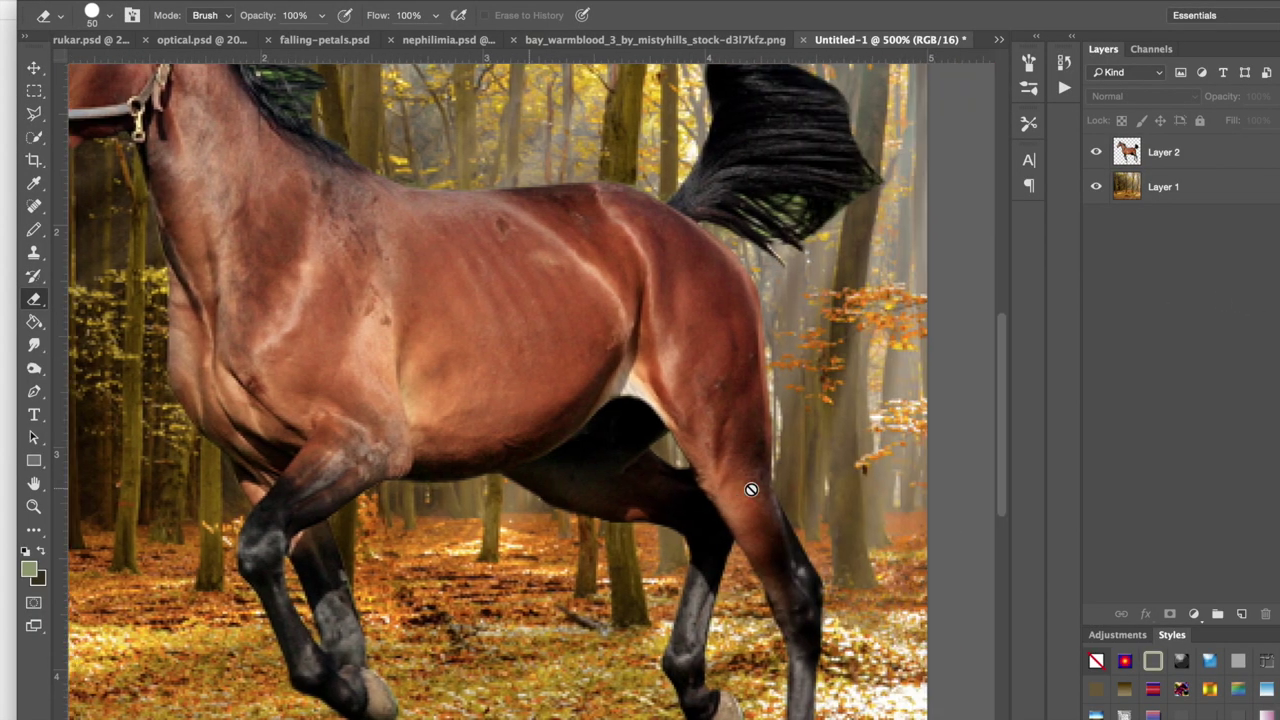
pyautogui.hscroll(-5, 751, 489)
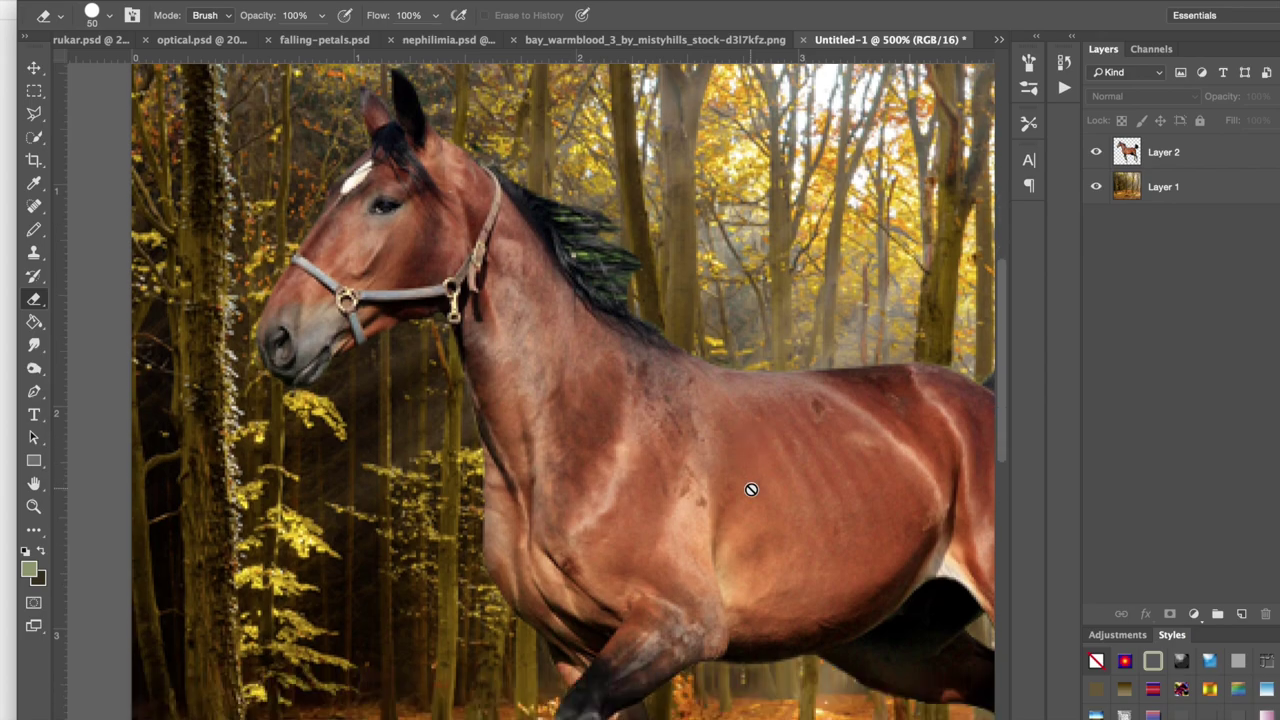
pyautogui.press('super+minus')
pyautogui.press('super+minus')
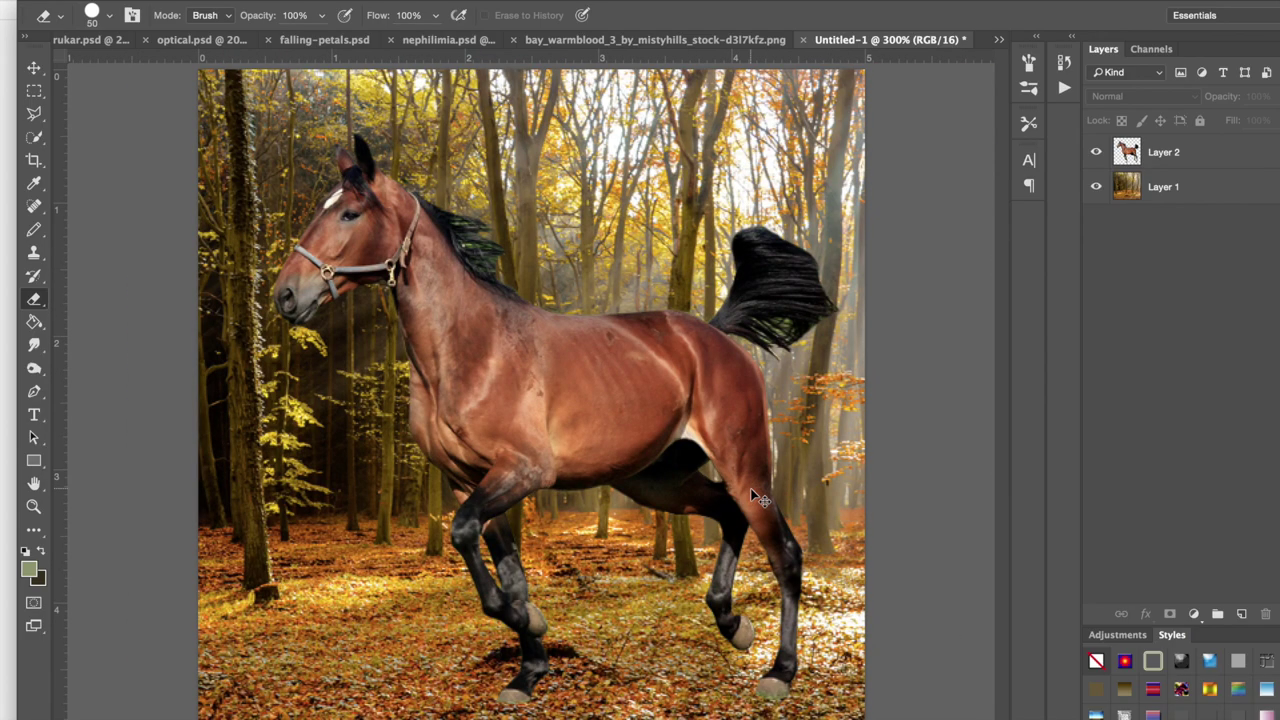
pyautogui.press('super+minus')
pyautogui.press('super+plus')
pyautogui.press('super+plus')
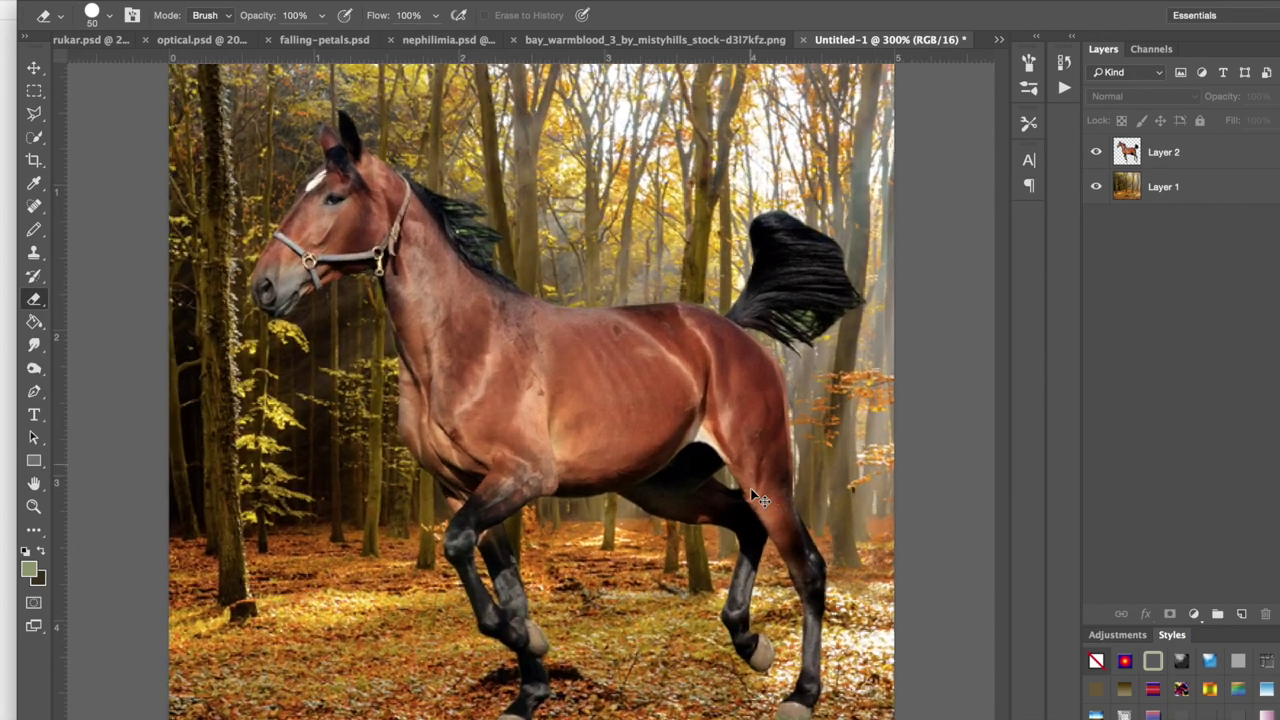
pyautogui.hscroll(5, 751, 489)
pyautogui.scroll(-2, 751, 489)
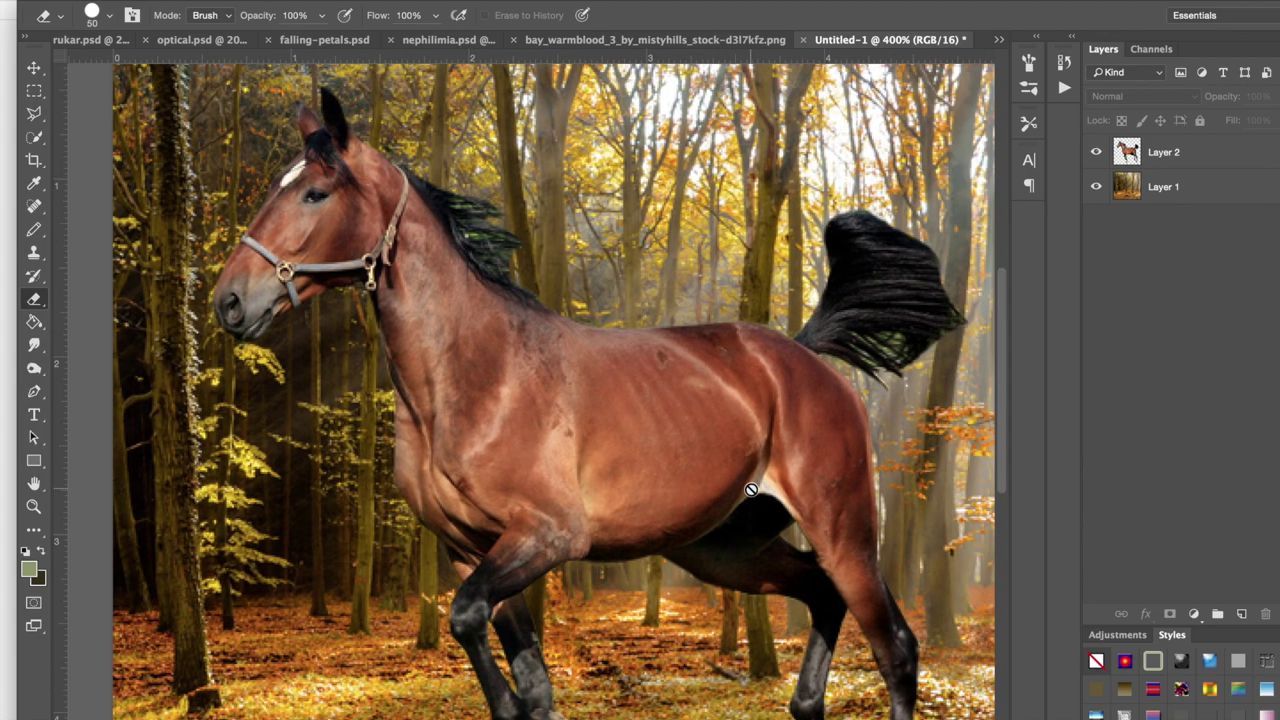
pyautogui.hscroll(-5, 751, 489)
pyautogui.scroll(4, 751, 489)
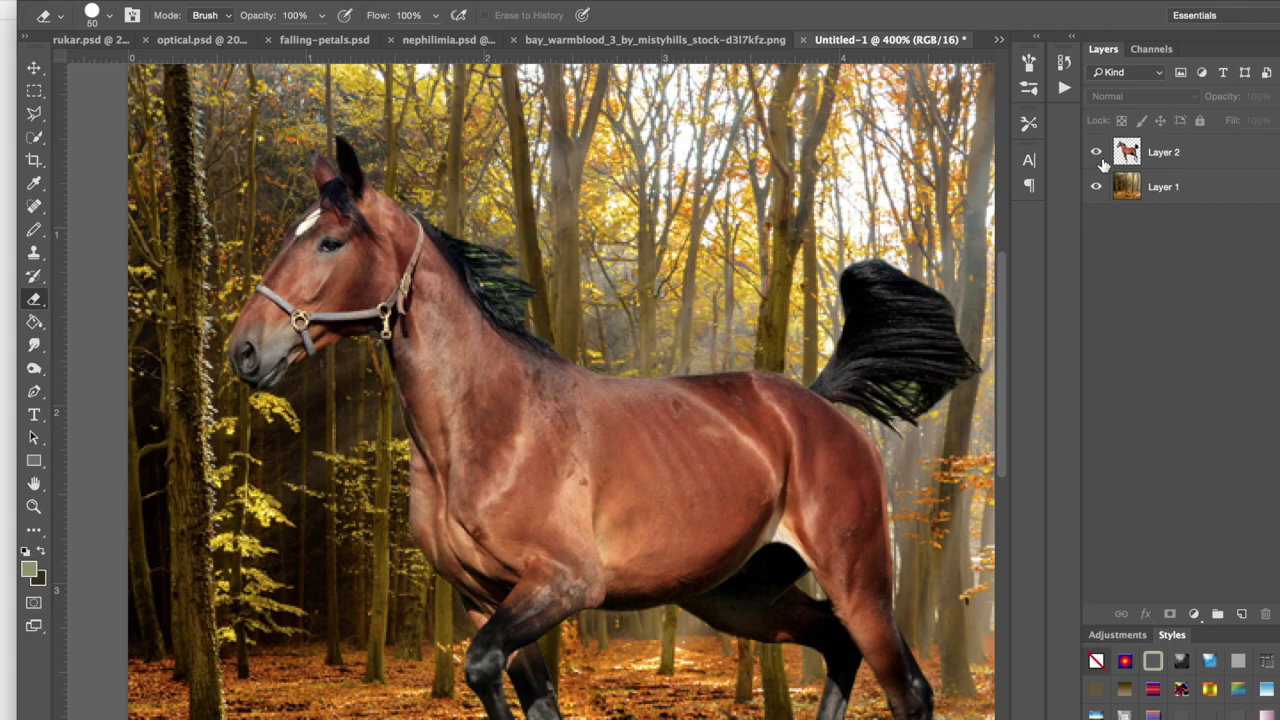
# Step: Apply Reduce Noise to Layer 2 with Strength 9, Preserve Details 12%, Reduce Color Noise 14% and Sharpen Details 23%
pyautogui.click(1147, 163)
pyautogui.scroll(-1, 561, 392)
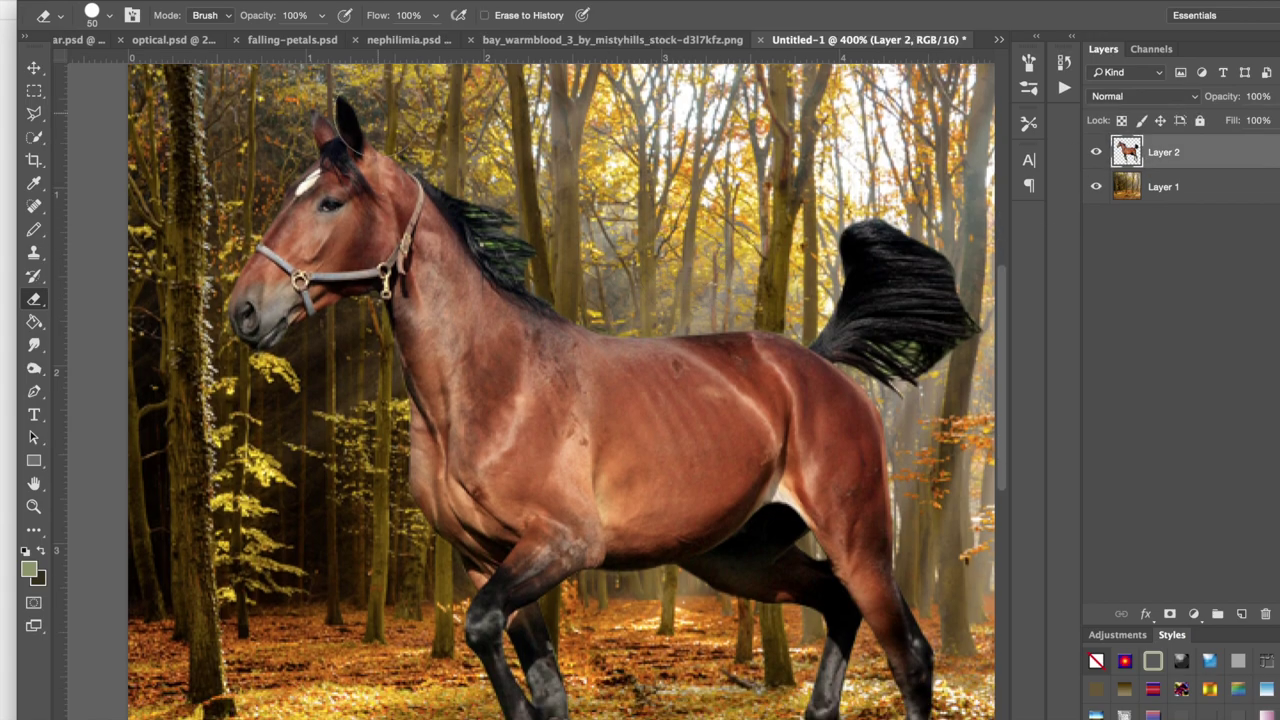
pyautogui.click(440, 1)
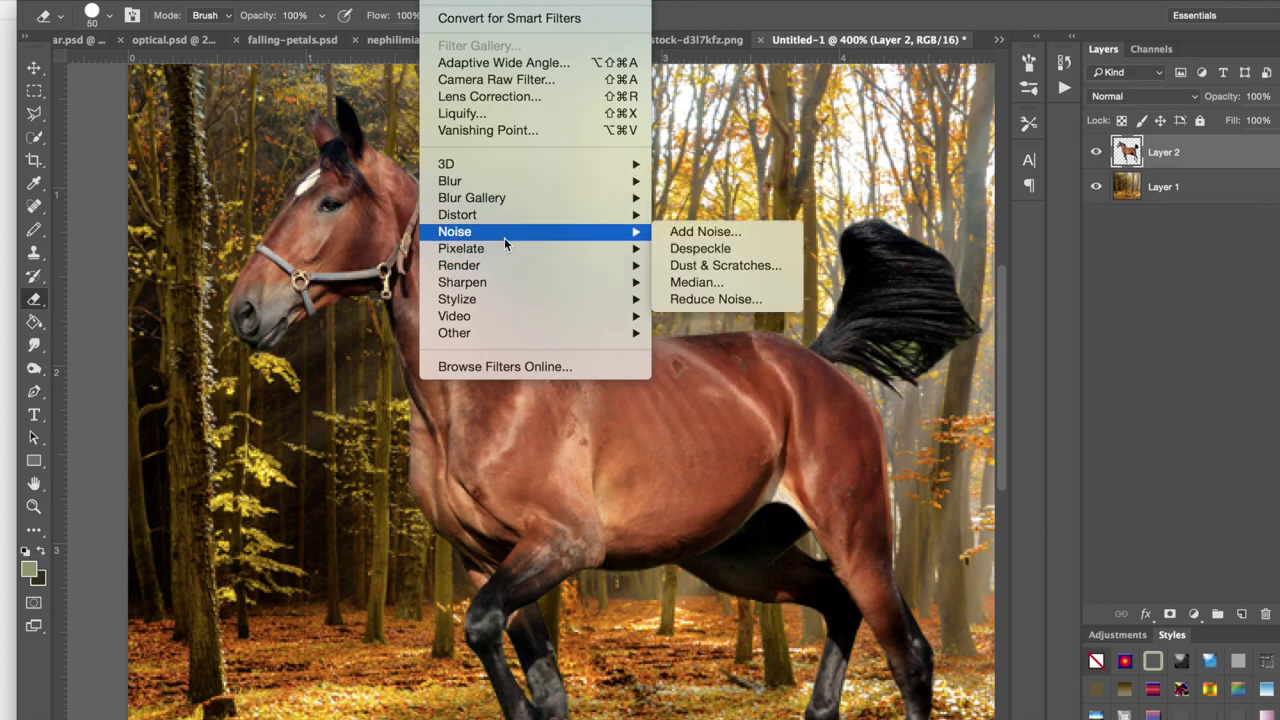
pyautogui.moveTo(613, 237)
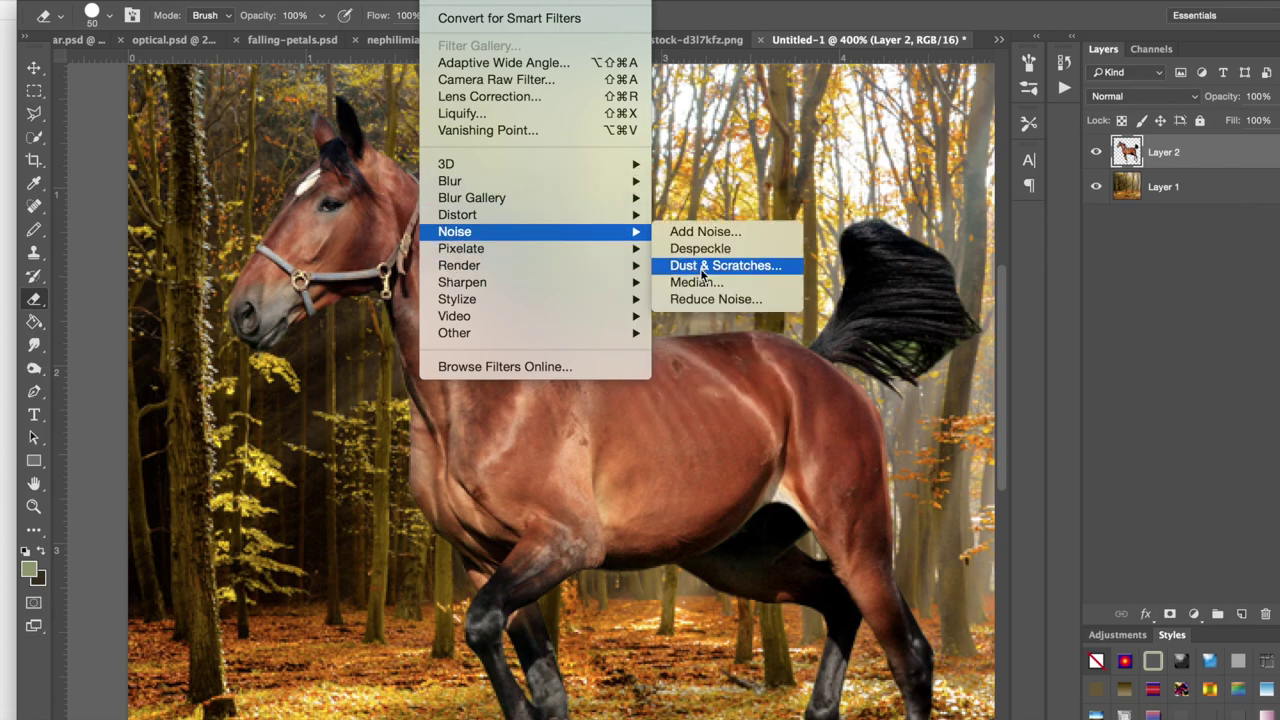
pyautogui.click(700, 299)
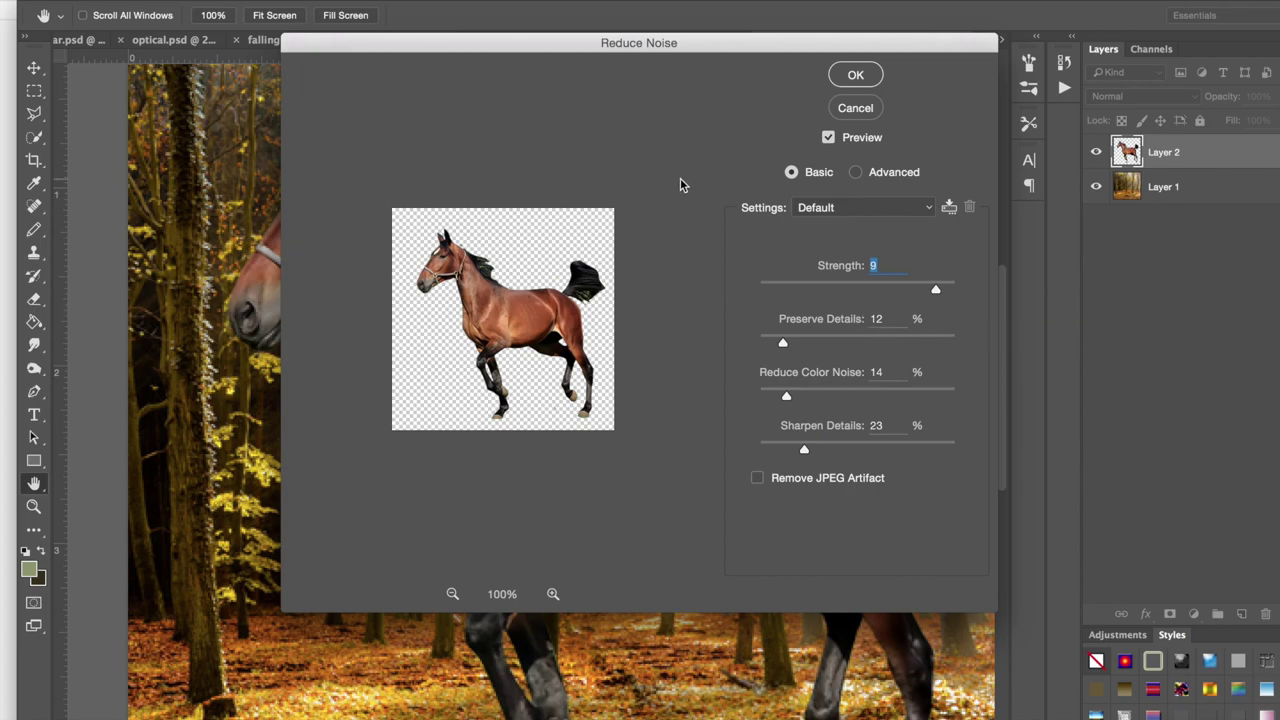
pyautogui.moveTo(532, 50); pyautogui.dragTo(677, 48)
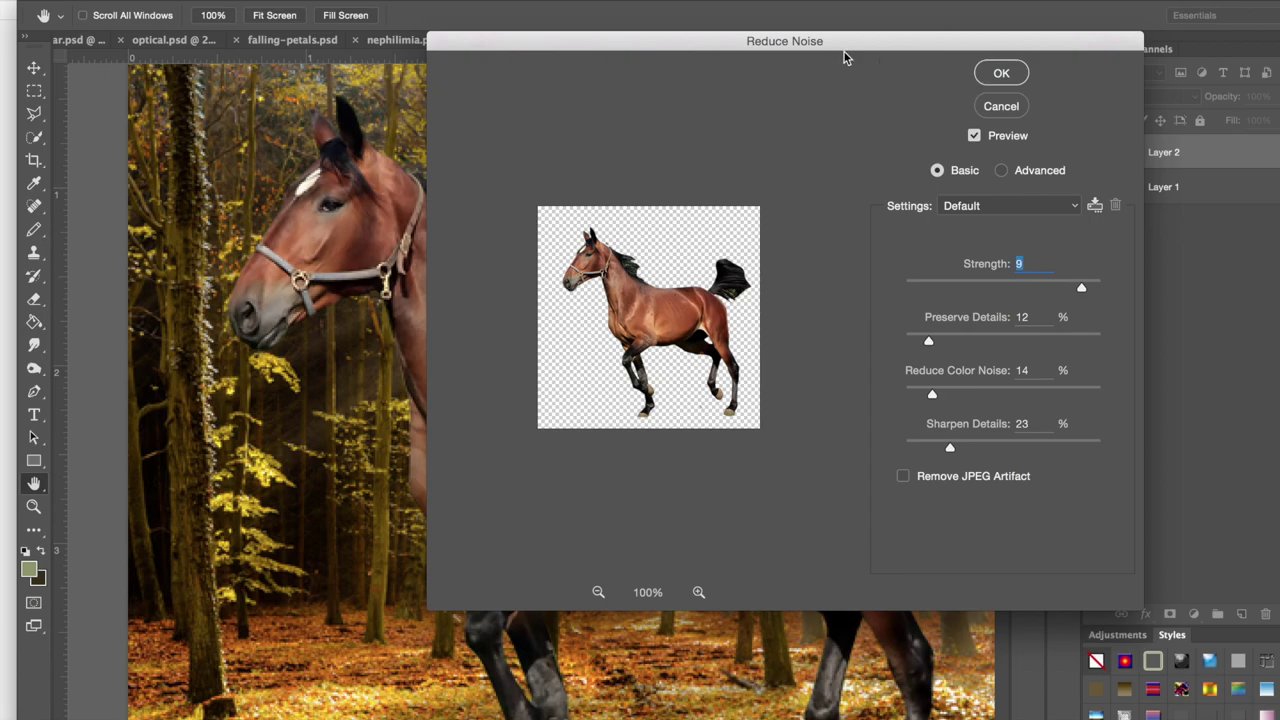
pyautogui.moveTo(845, 50); pyautogui.dragTo(885, 367)
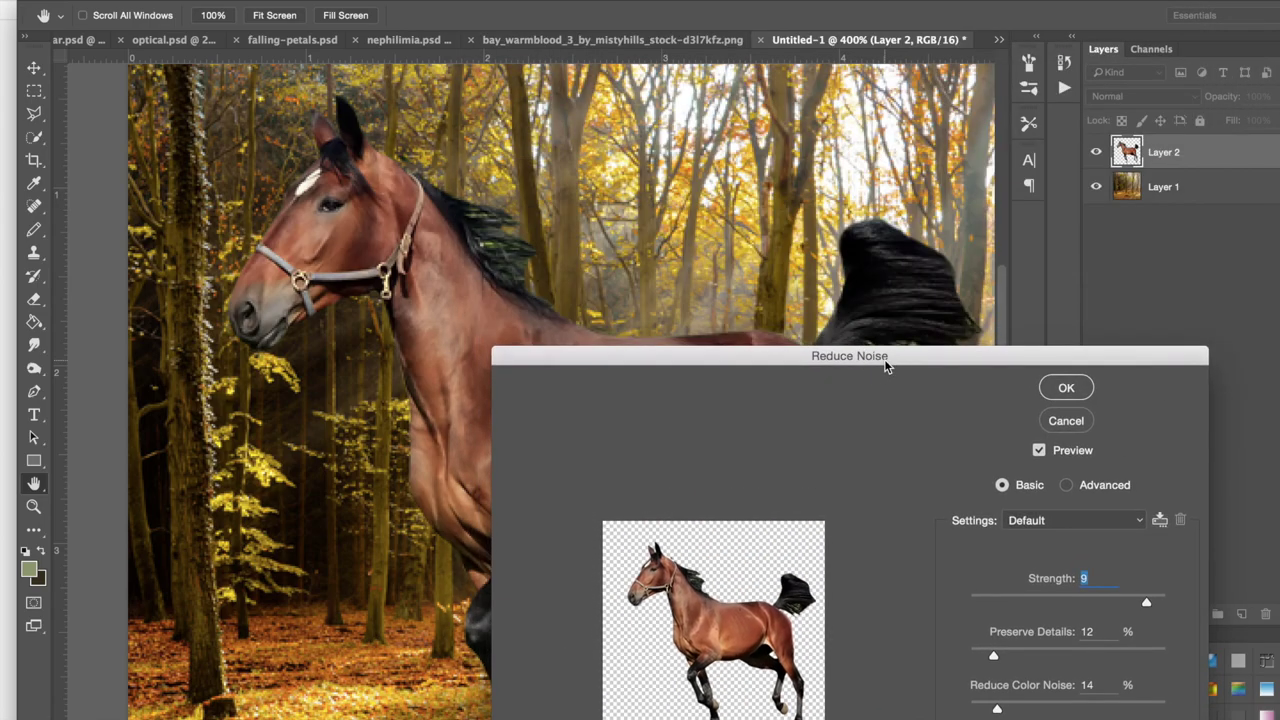
pyautogui.click(1060, 397)
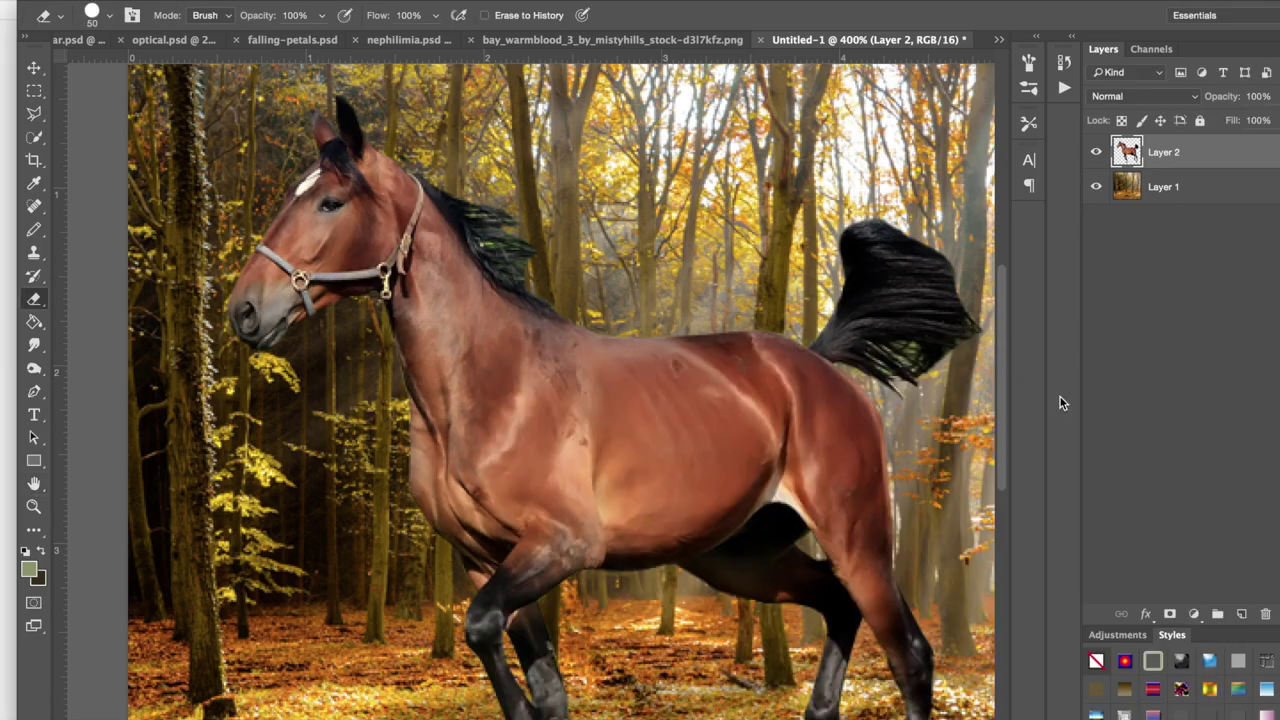
# Step: Examine the smoothed horse against the forest from head to tail and down to the legs
pyautogui.scroll(-3, 750, 460)
pyautogui.scroll(2, 758, 460)
pyautogui.hscroll(-2, 758, 460)
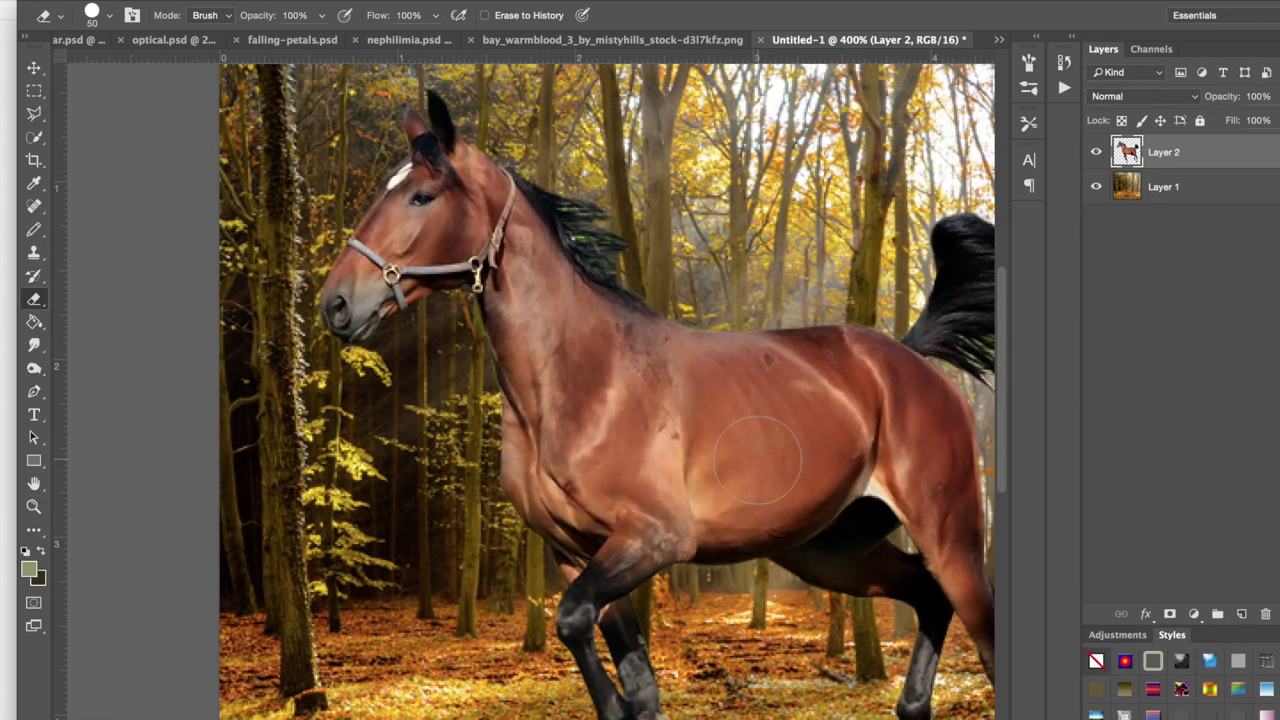
pyautogui.hscroll(5, 758, 460)
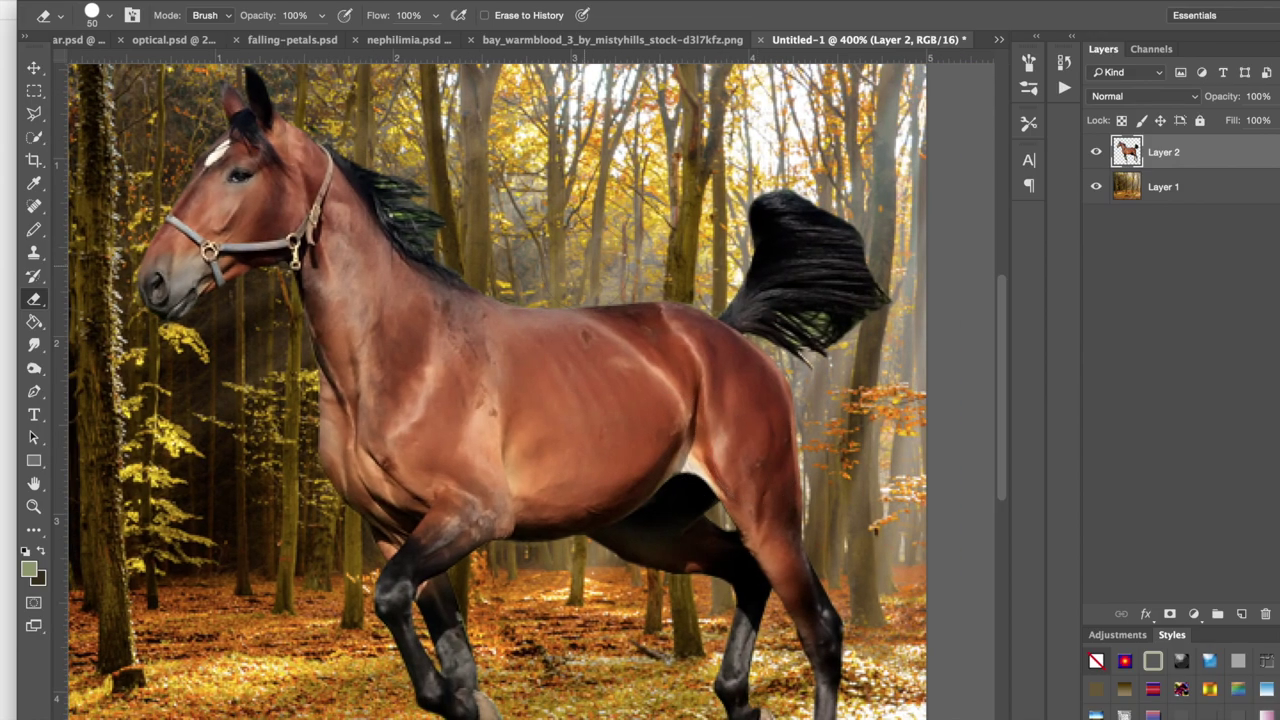
pyautogui.hscroll(-8, 757, 460)
pyautogui.scroll(4, 757, 460)
pyautogui.scroll(-6, 757, 460)
pyautogui.hscroll(8, 757, 460)
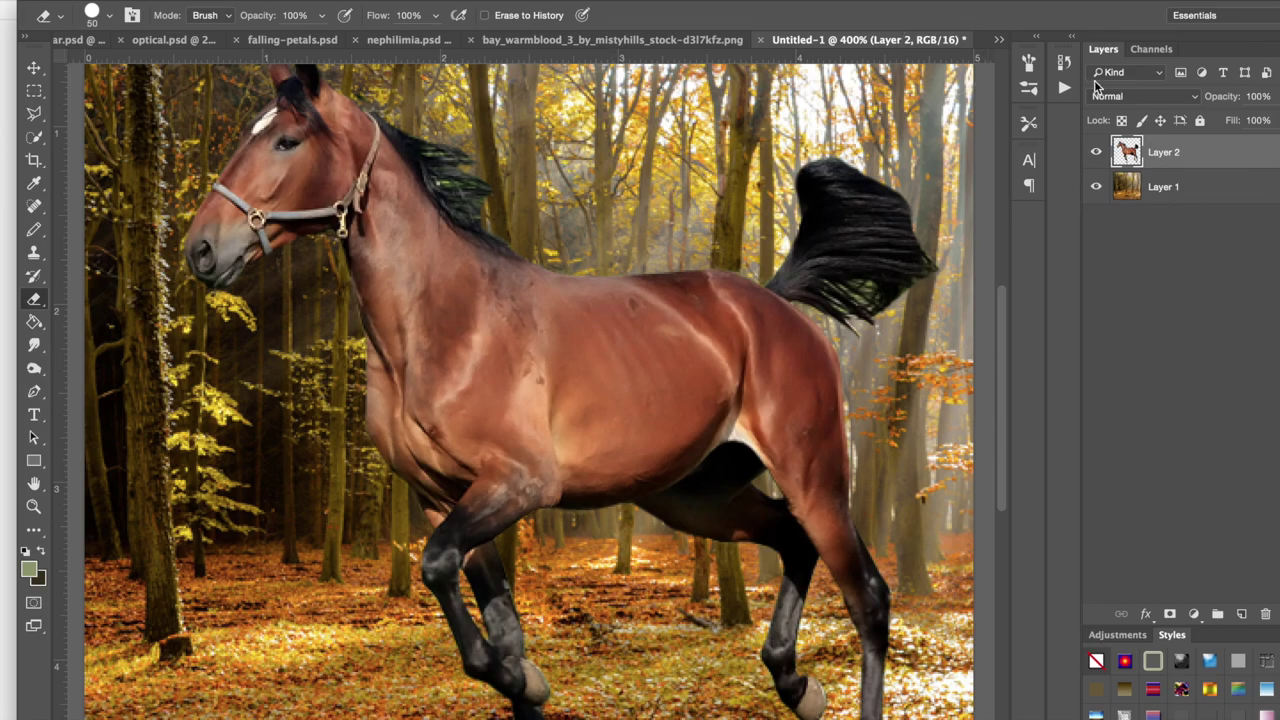
# Step: Hide the horse layer and quick-select the trees on Layer 1 down to the forest floor with a size 175 brush
pyautogui.click(1096, 152)
pyautogui.hotkey('ctrl', '-')
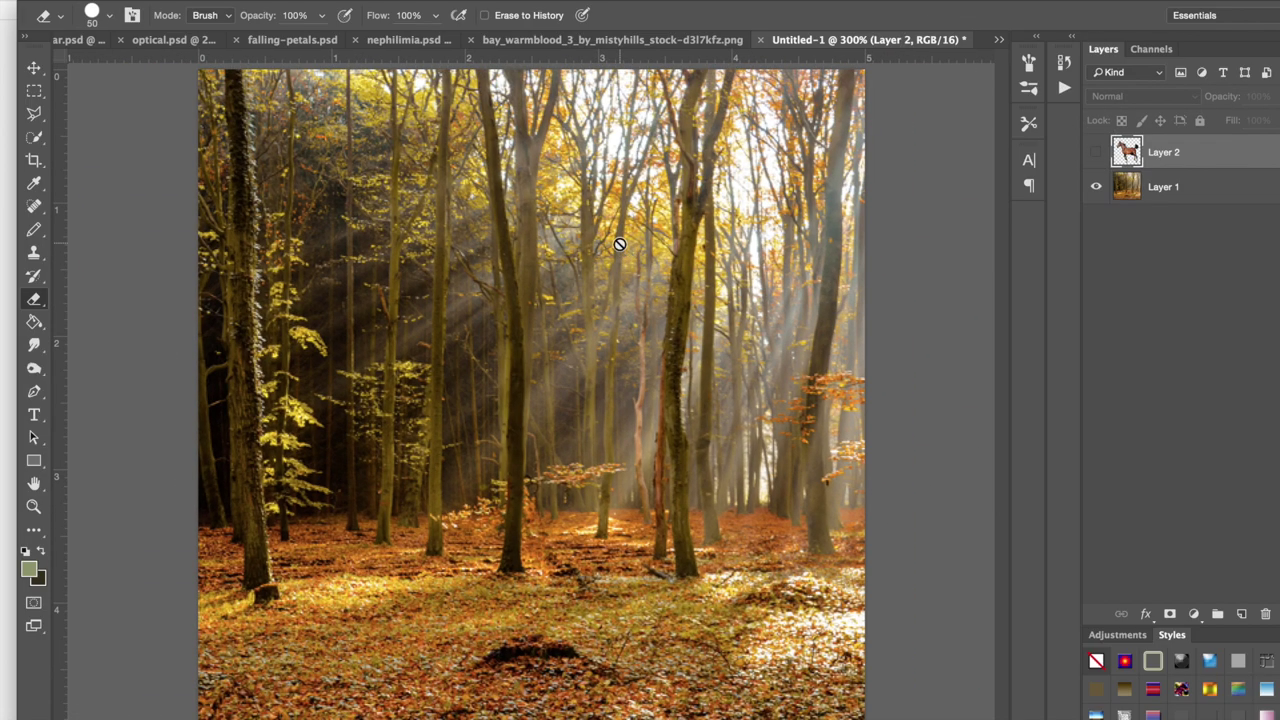
pyautogui.click(1127, 190)
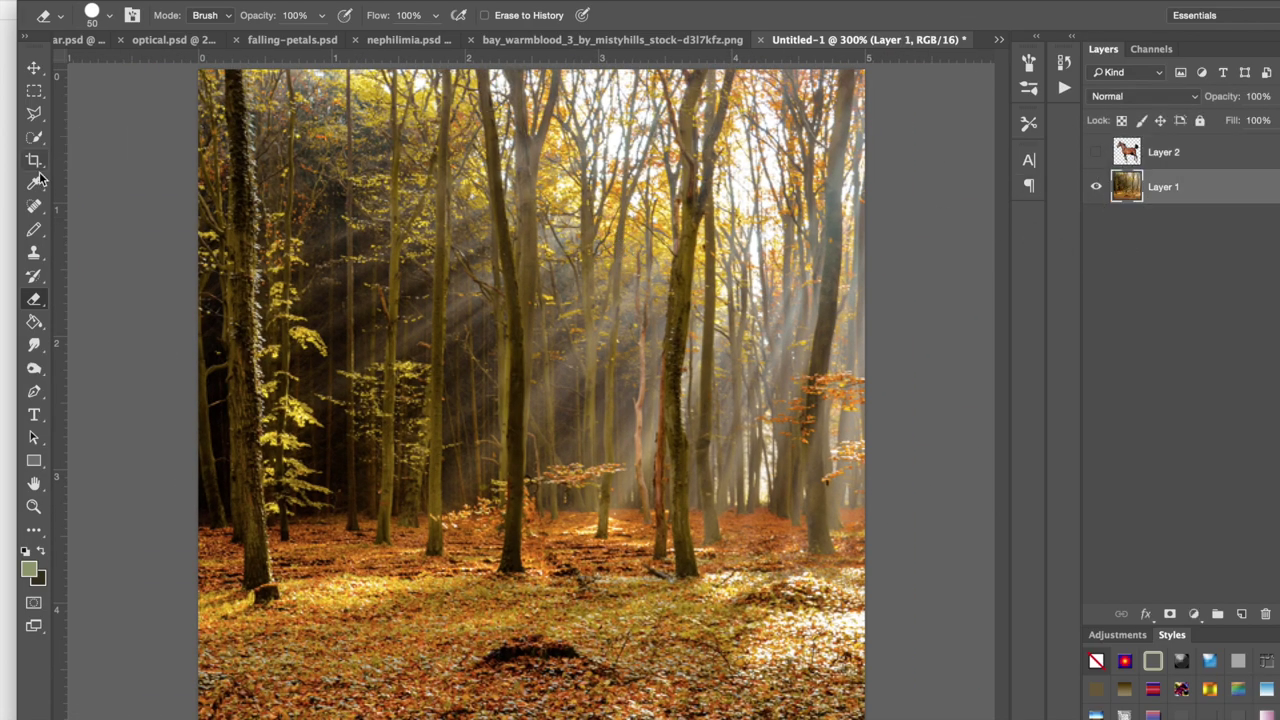
pyautogui.click(33, 137)
pyautogui.click(120, 14)
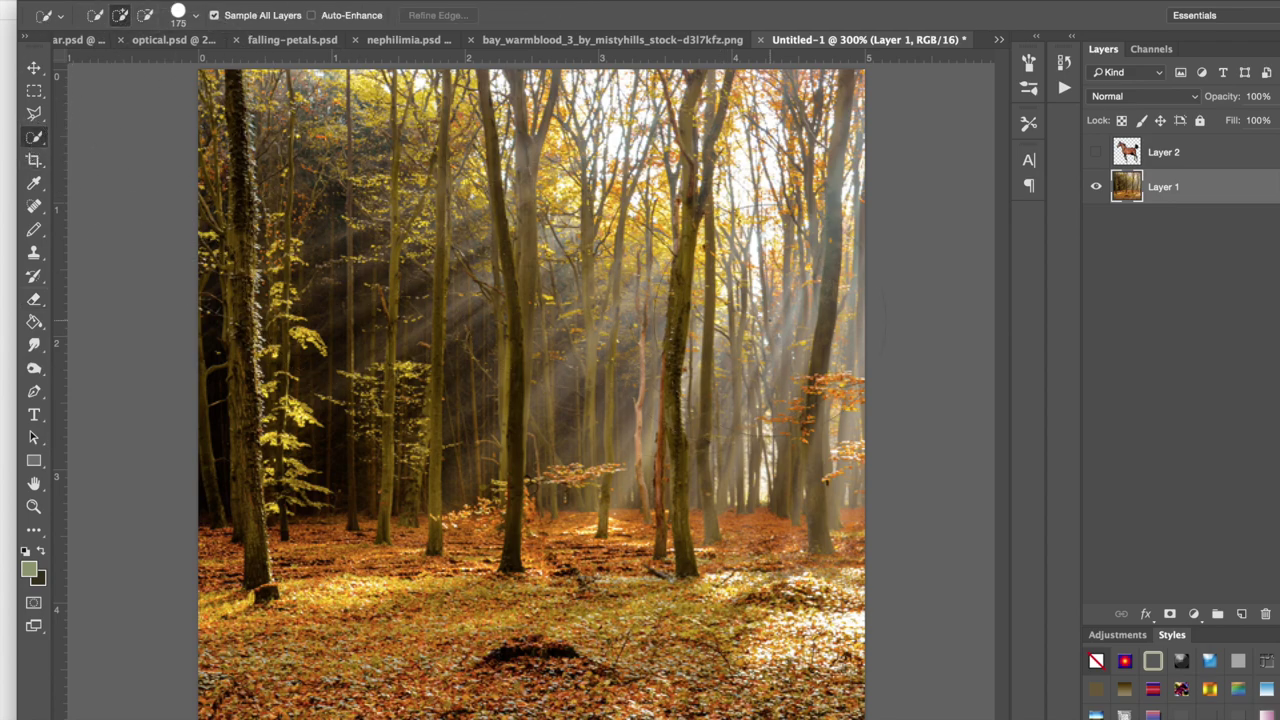
pyautogui.click(33, 137)
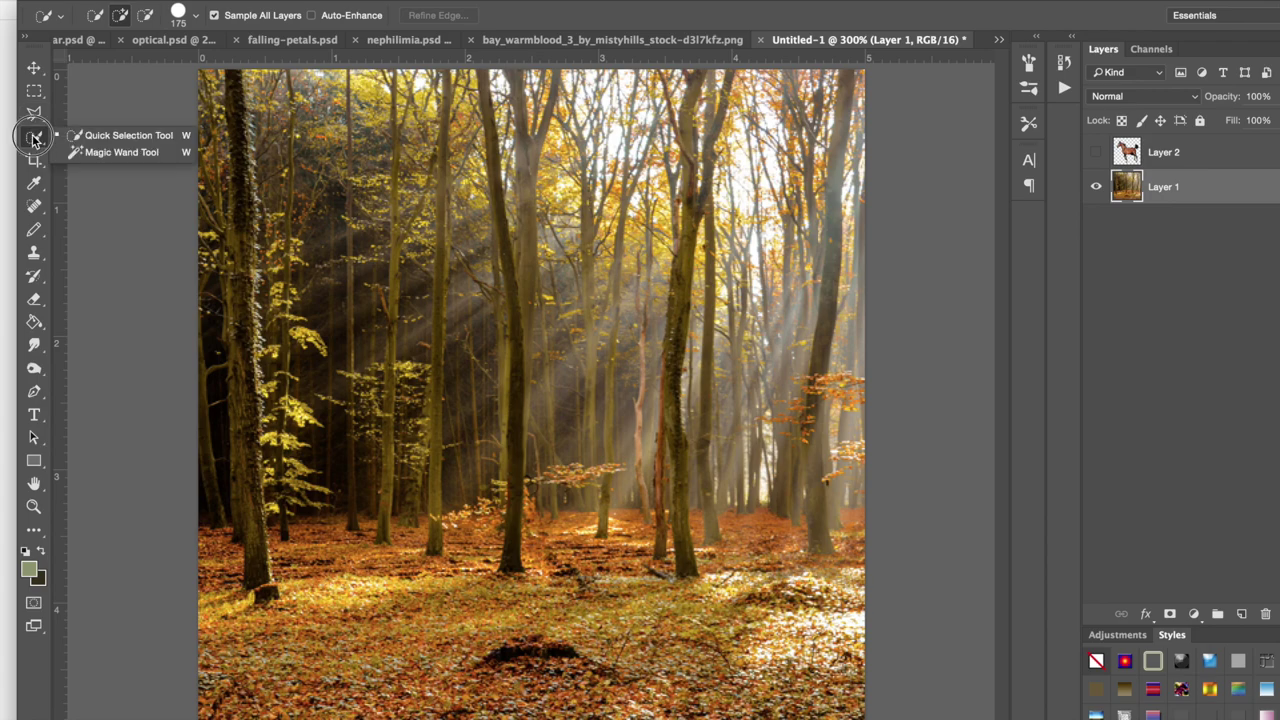
pyautogui.moveTo(918, 349)
pyautogui.mouseDown()
pyautogui.moveTo(493, 293)
pyautogui.moveTo(325, 243)
pyautogui.moveTo(255, 300)
pyautogui.moveTo(243, 394)
pyautogui.mouseUp()
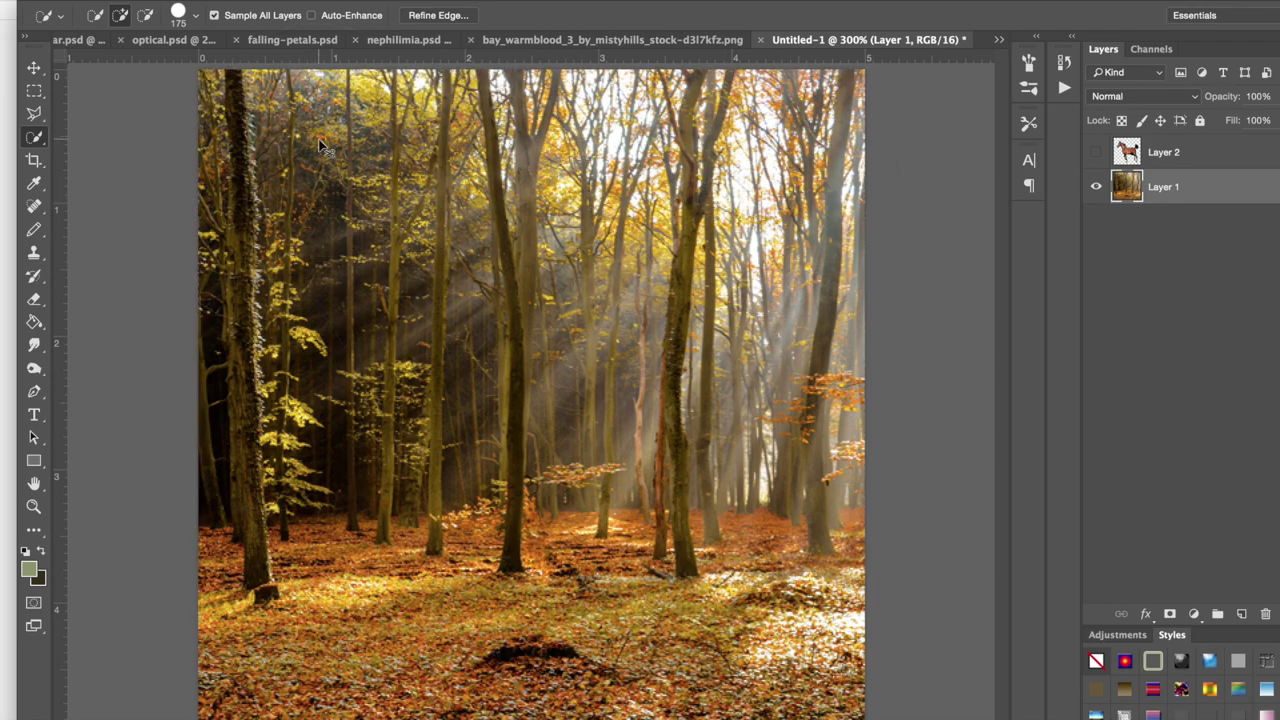
pyautogui.press('super+minus')
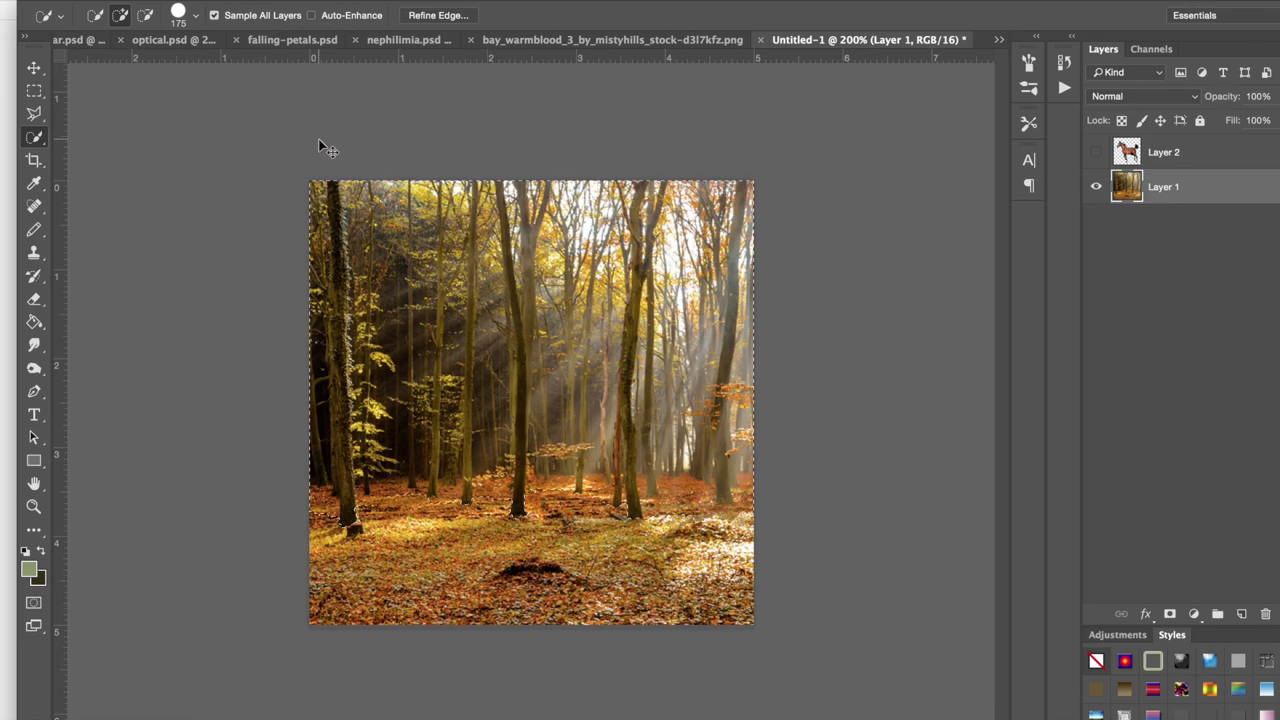
# Step: Soften the boundary of the tree selection using Refine Edge
pyautogui.click(440, 15)
pyautogui.moveTo(994, 305); pyautogui.dragTo(1033, 312)
pyautogui.click(1118, 521)
# Step: Apply Lens Blur to the selected trees with Radius 9, Blade Curvature 6, Rotation 23 and Brightness 6, and clear the selection
pyautogui.click(440, 1)
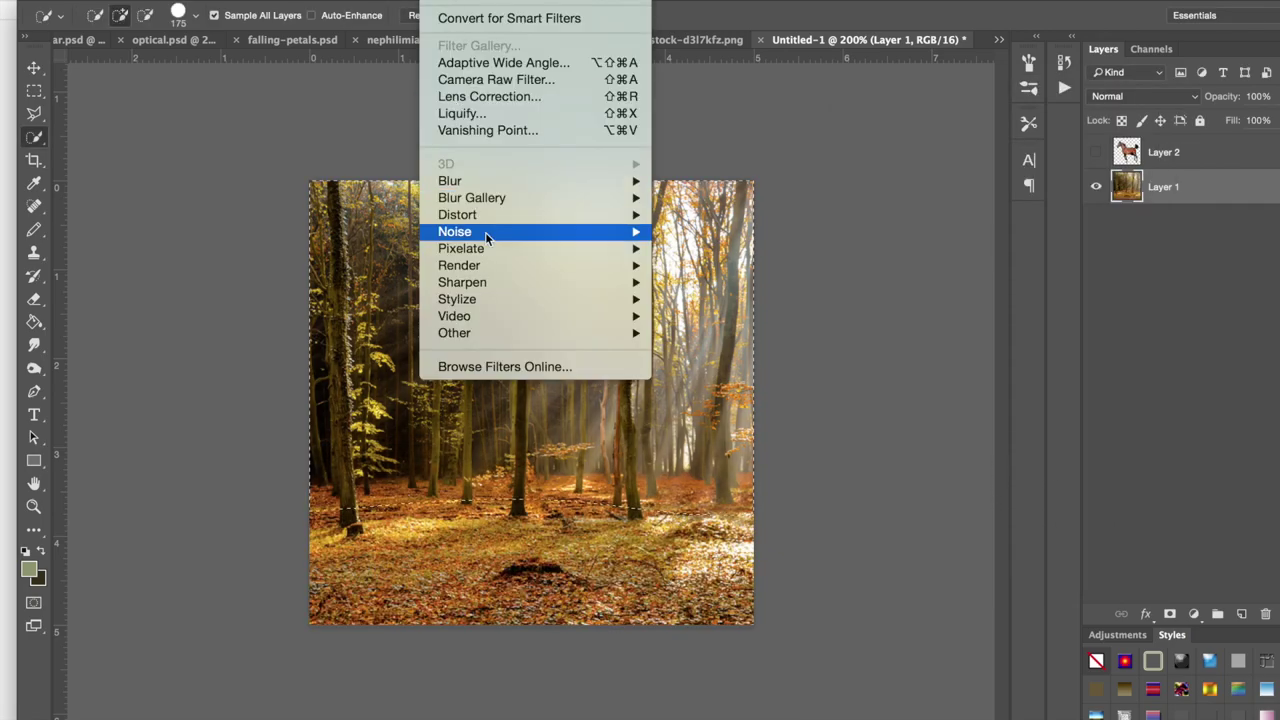
pyautogui.moveTo(471, 187)
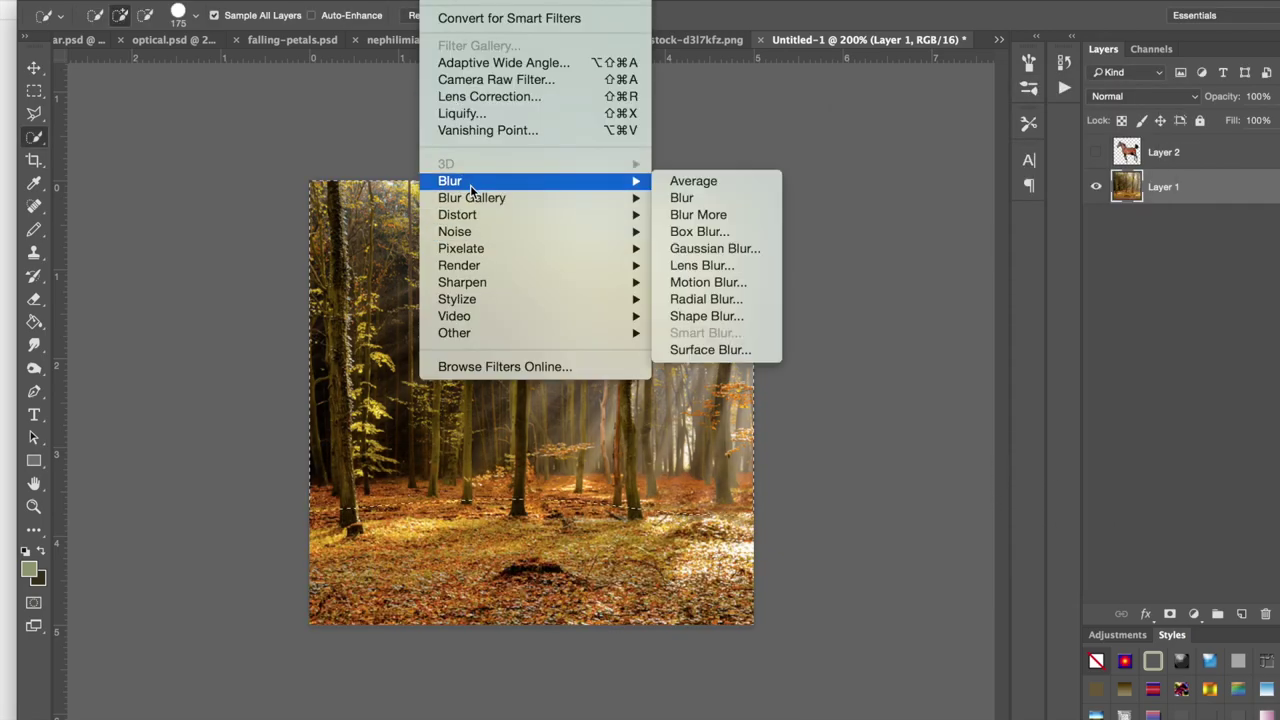
pyautogui.click(699, 268)
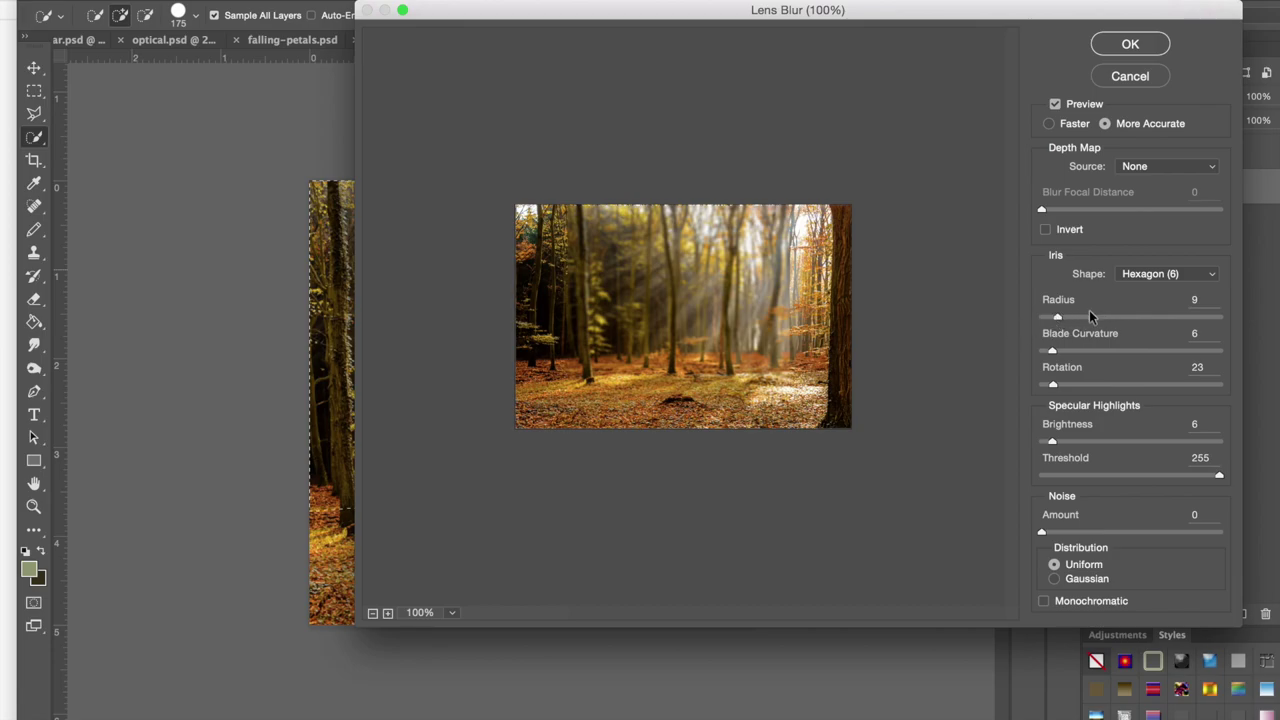
pyautogui.click(1130, 45)
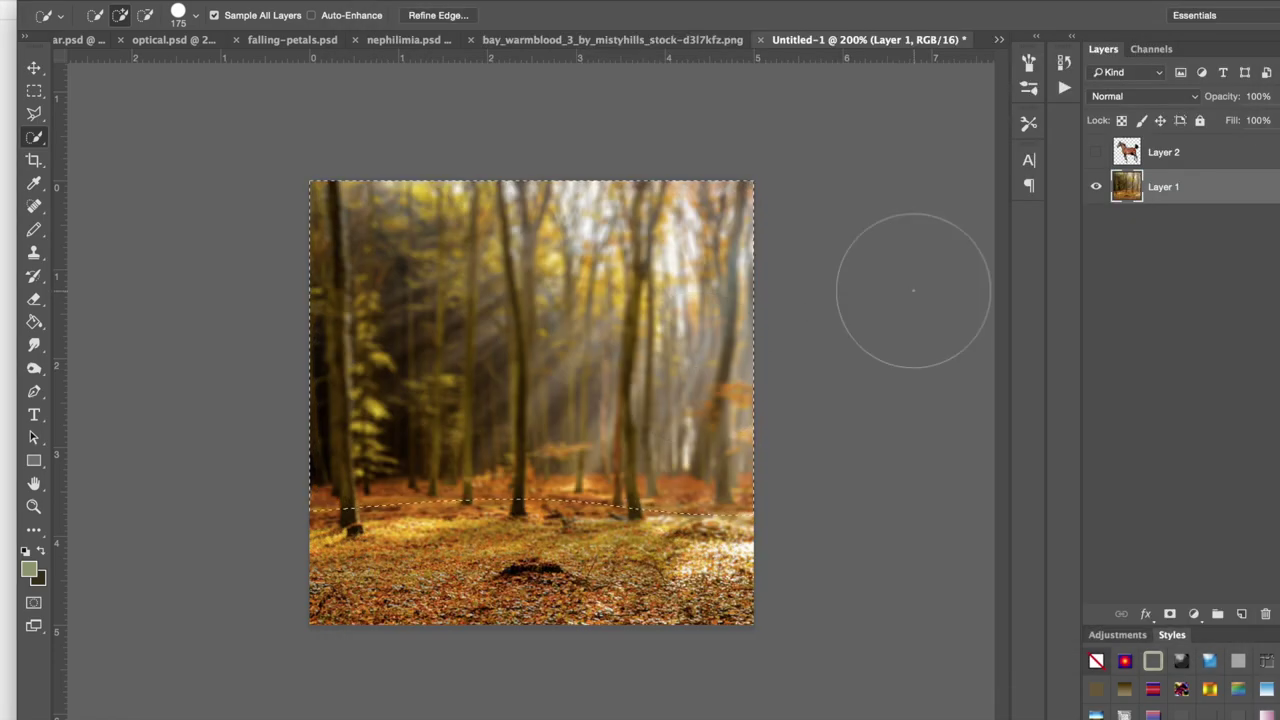
pyautogui.press('super+d')
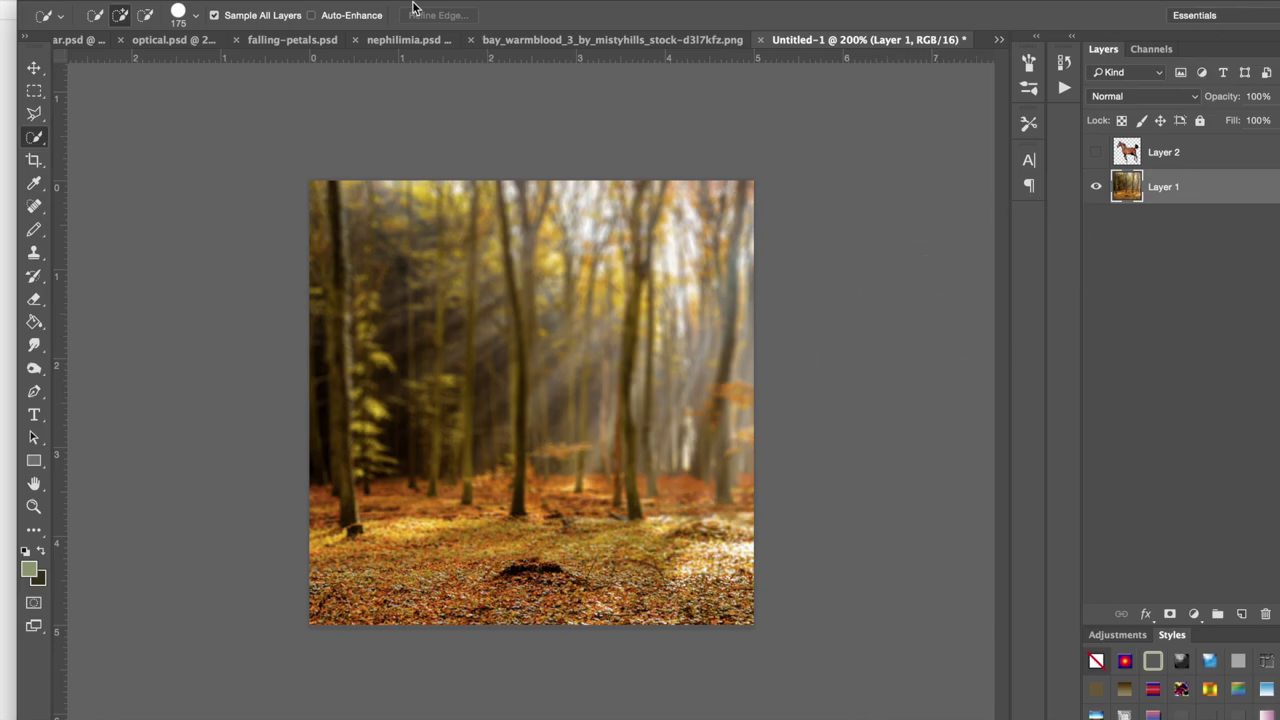
# Step: Save the document as coppelia.psd in the HORSE_EDEN folder in Photoshop format with Maximize Compatibility enabled
pyautogui.press('super+s')
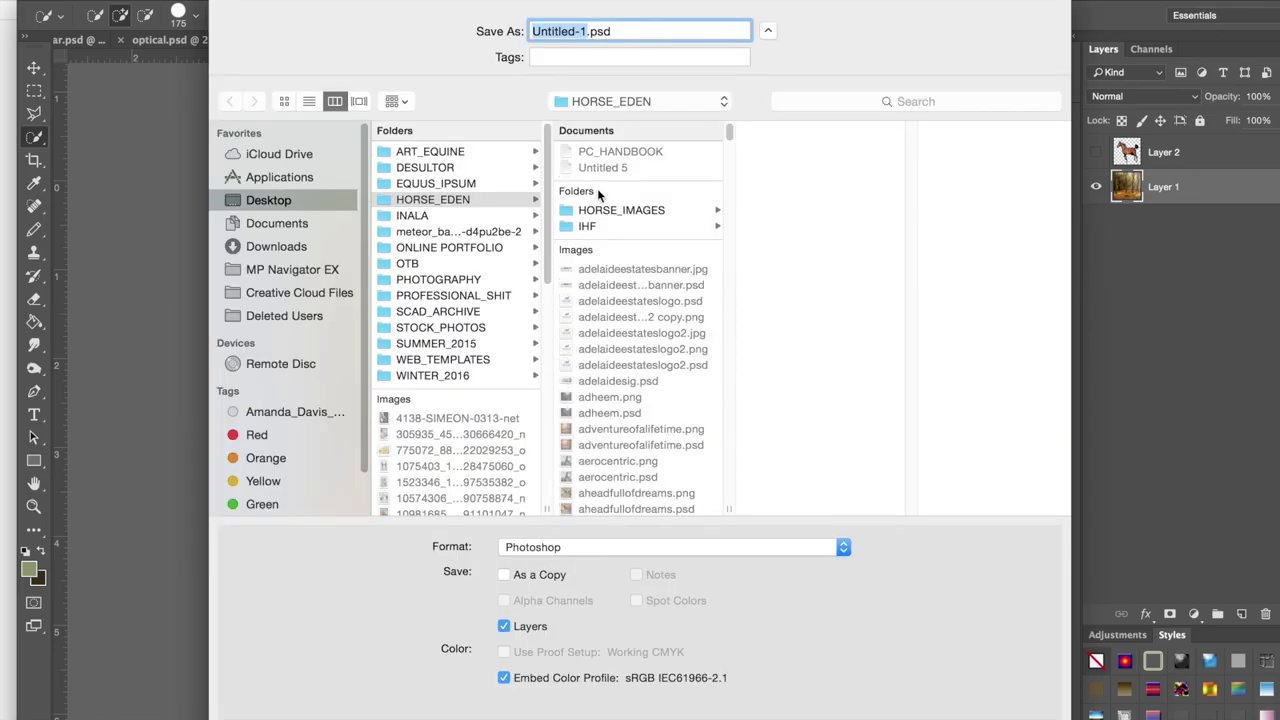
pyautogui.write('coppelia')
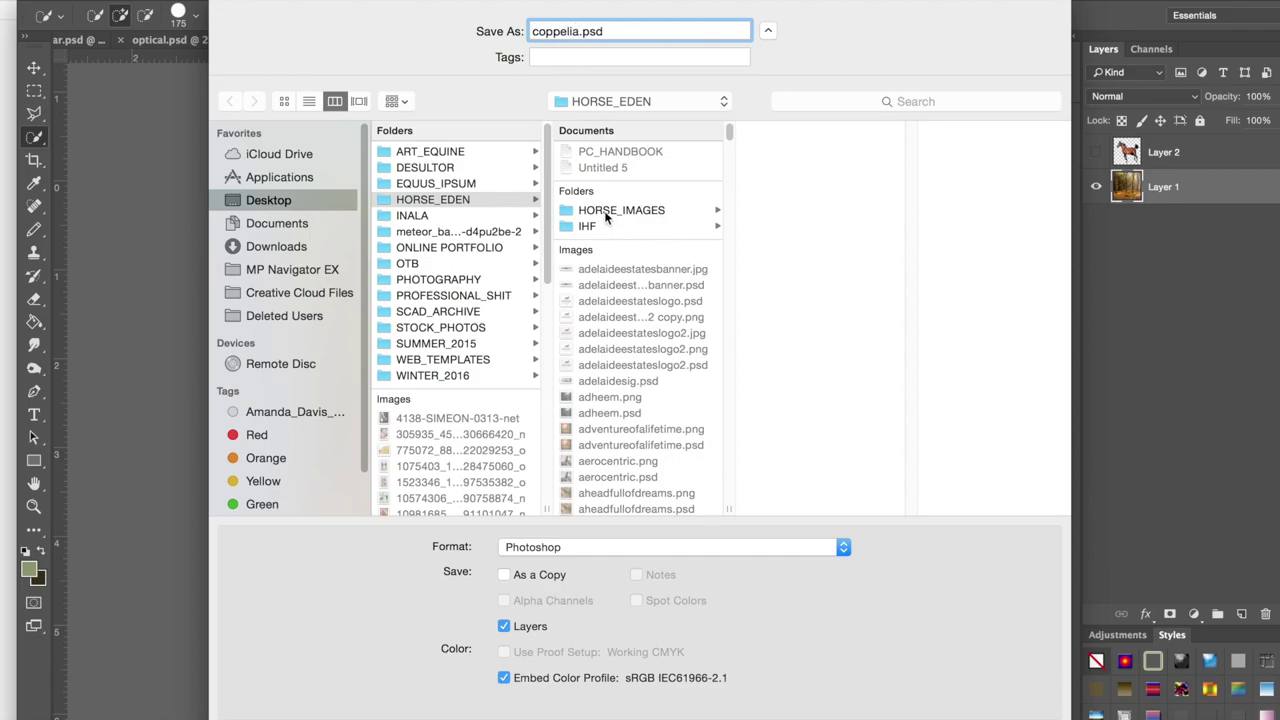
pyautogui.press('Return')
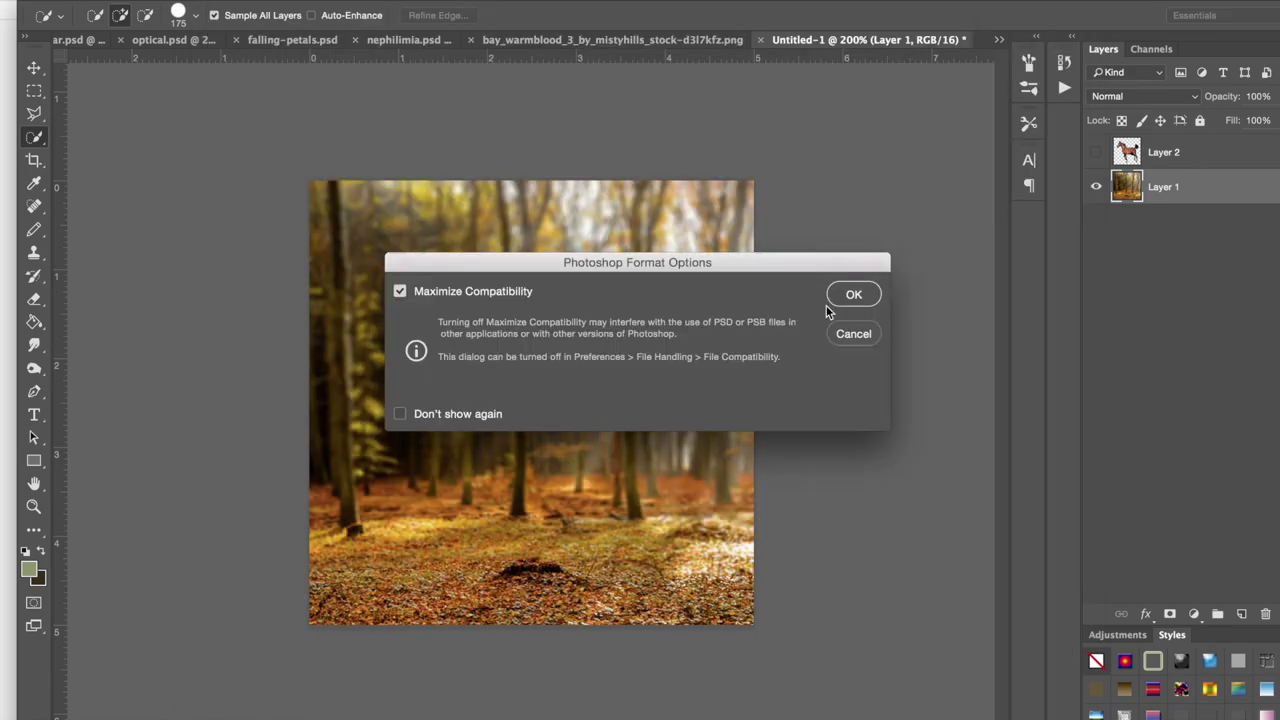
pyautogui.click(838, 296)
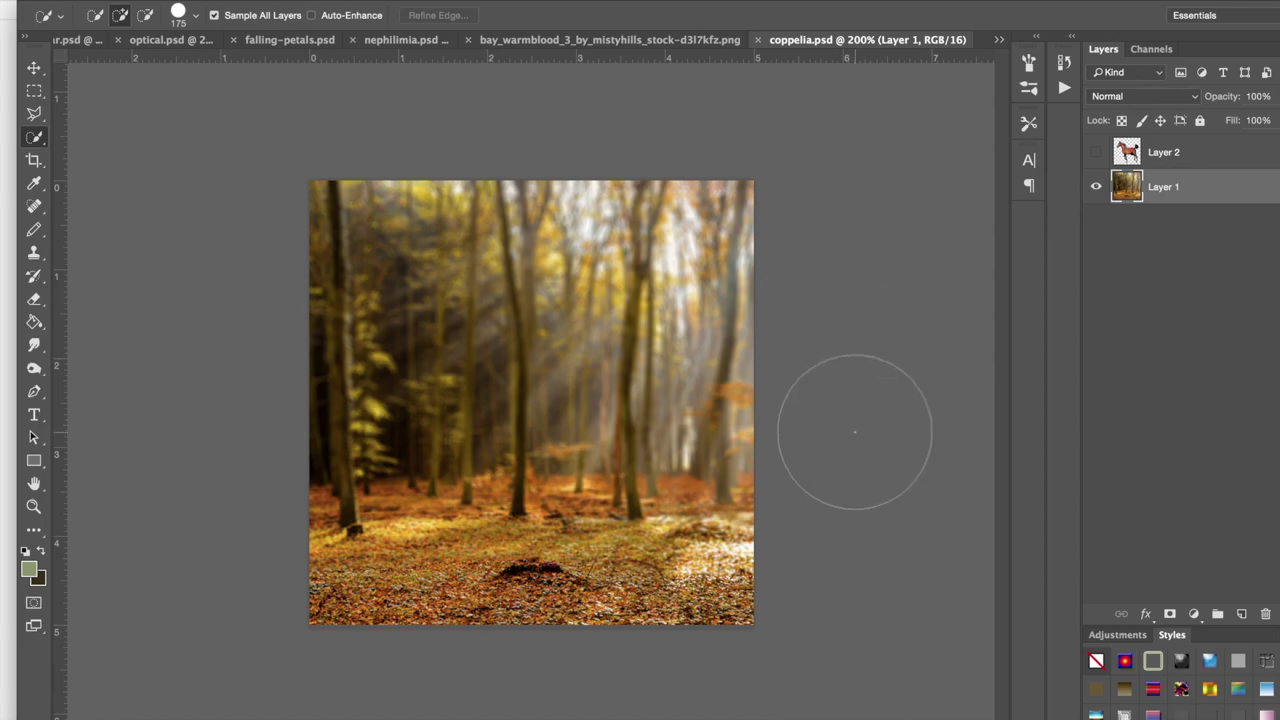
# Step: Check the blurred forest at 200% and 300%, and show Layer 2 again as the active layer
pyautogui.press('super+plus')
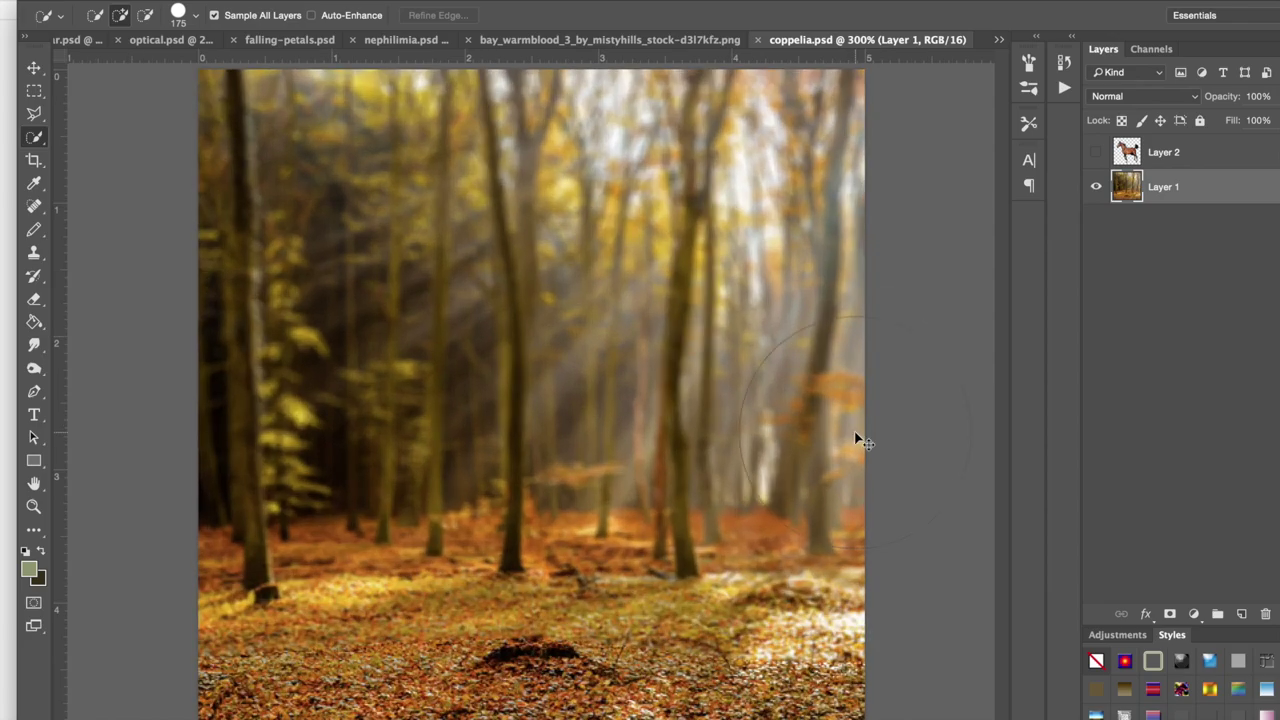
pyautogui.press('super+minus')
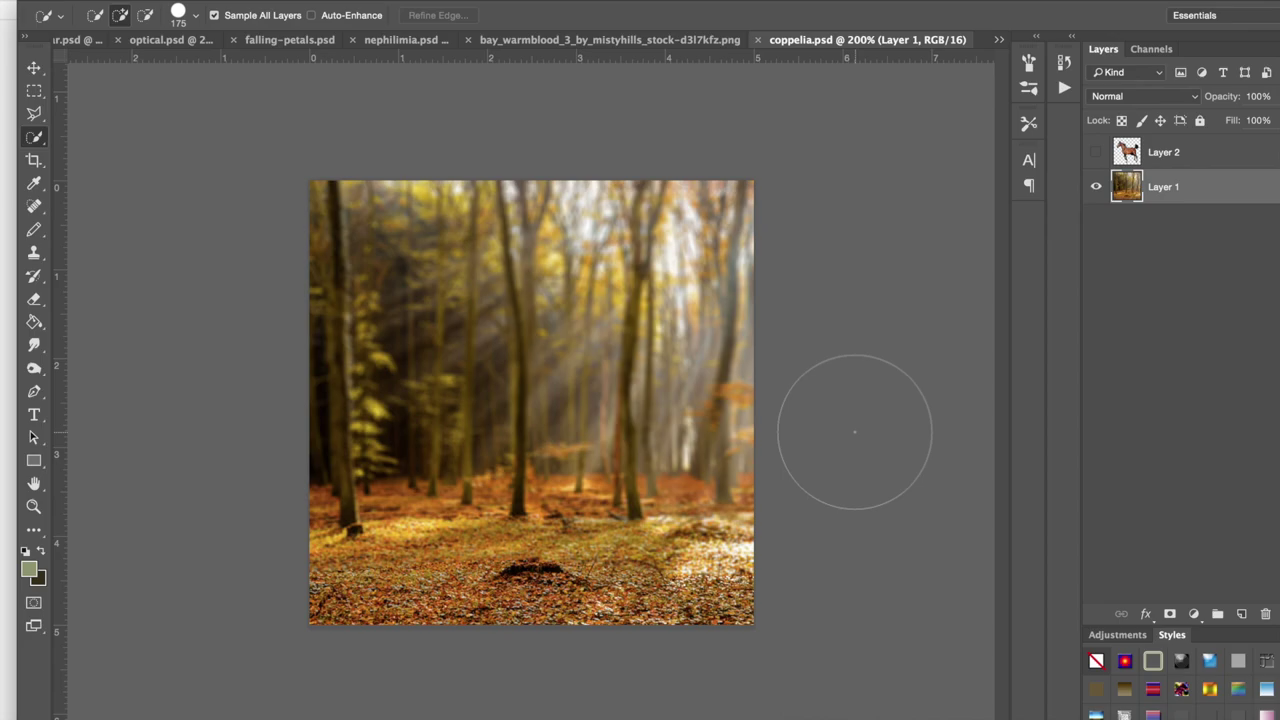
pyautogui.press('super+plus')
pyautogui.press('super+minus')
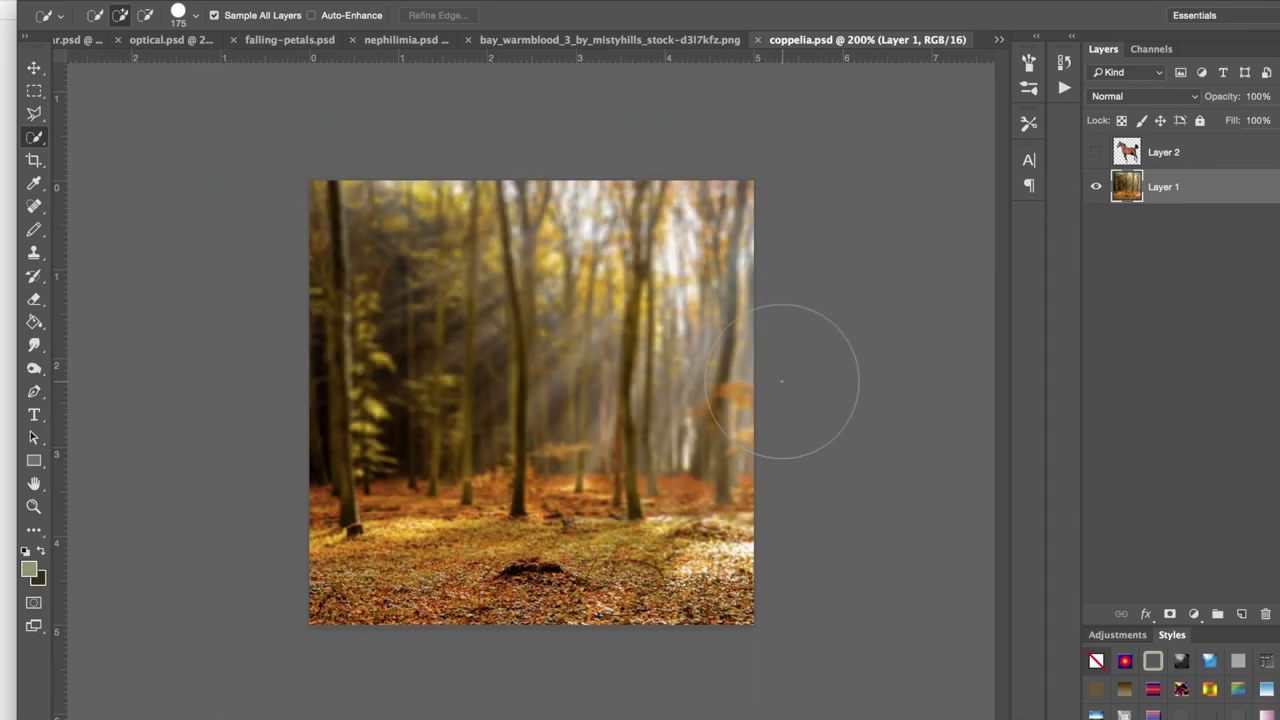
pyautogui.click(1096, 152)
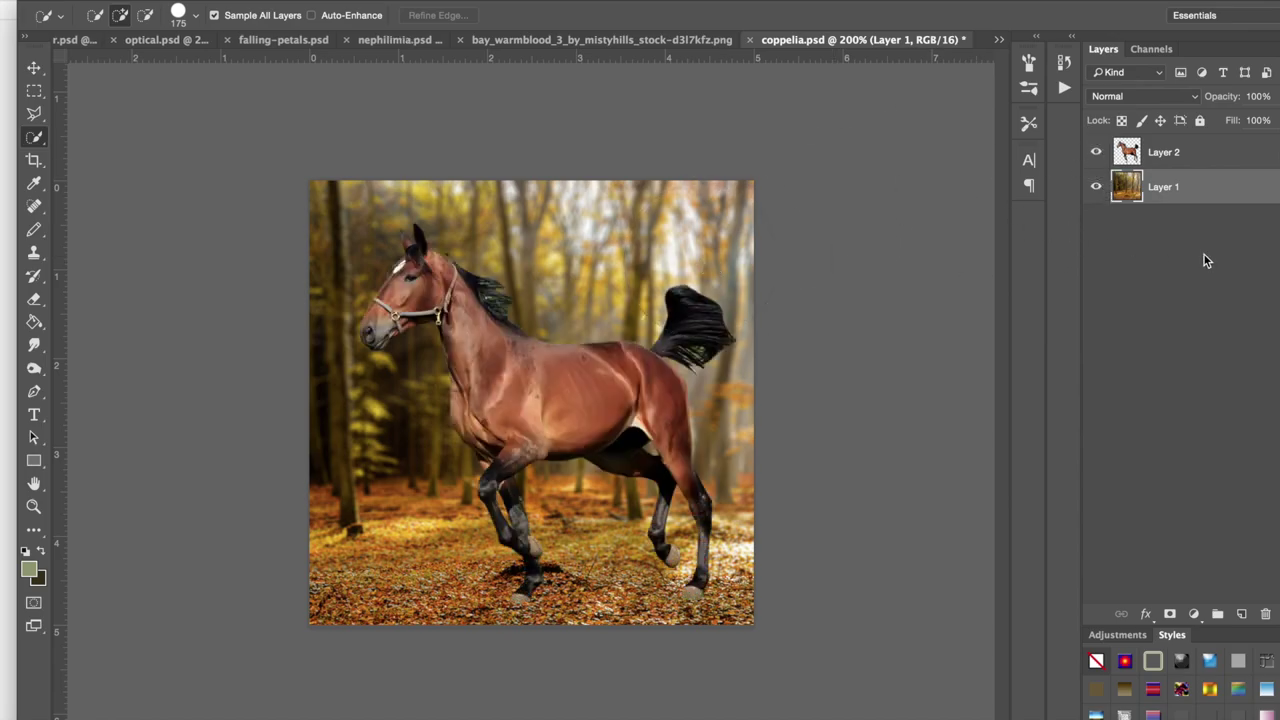
pyautogui.click(1171, 157)
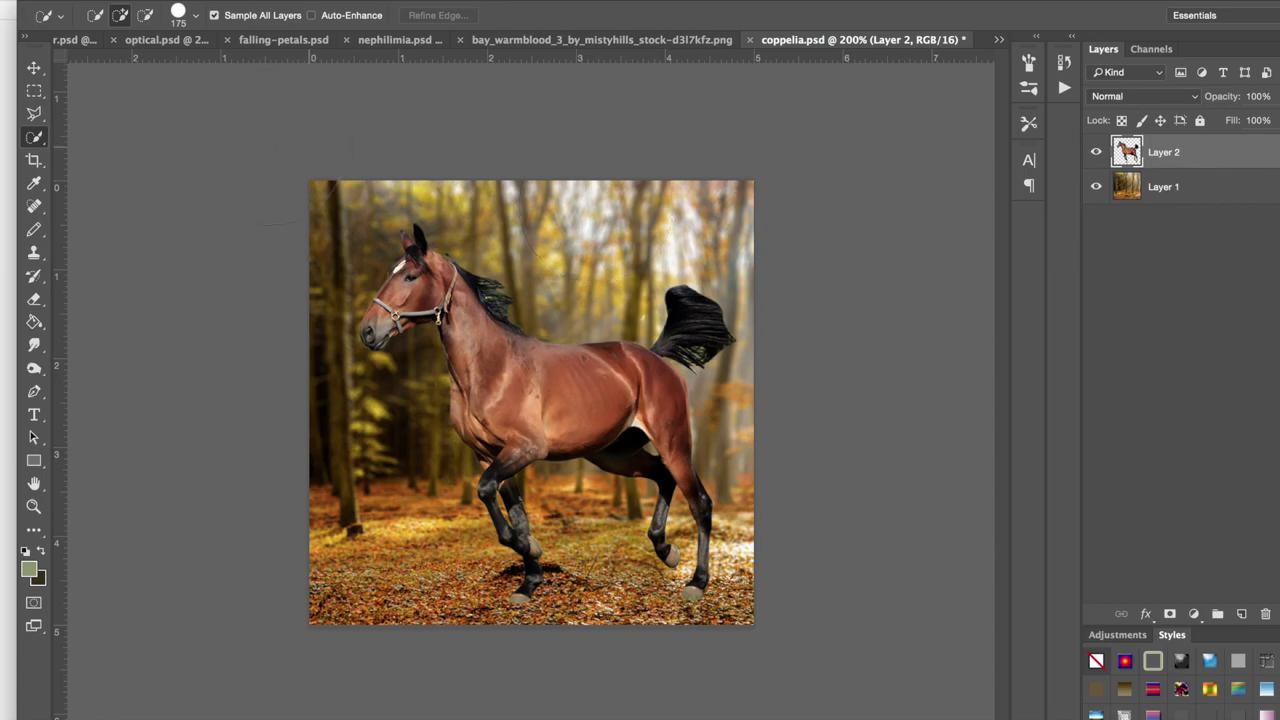
# Step: Apply Auto Contrast and Auto Color to the horse on Layer 2
pyautogui.click(34, 67)
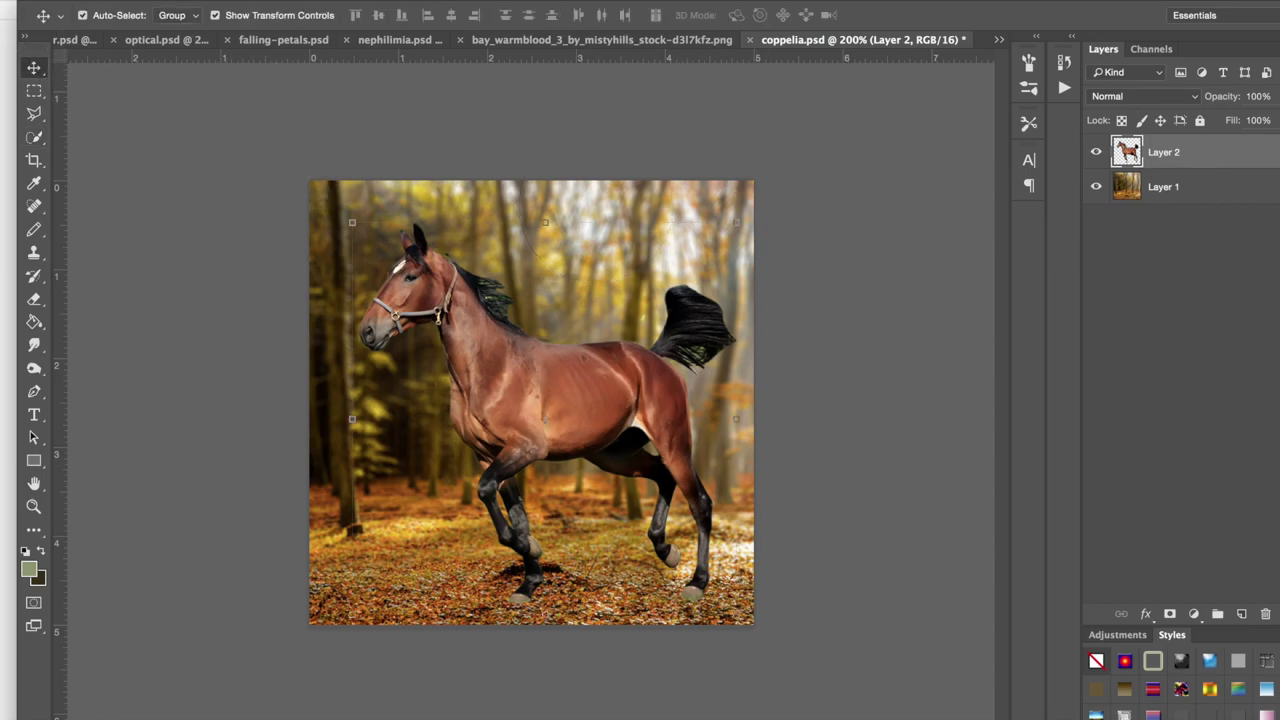
pyautogui.click(250, 0)
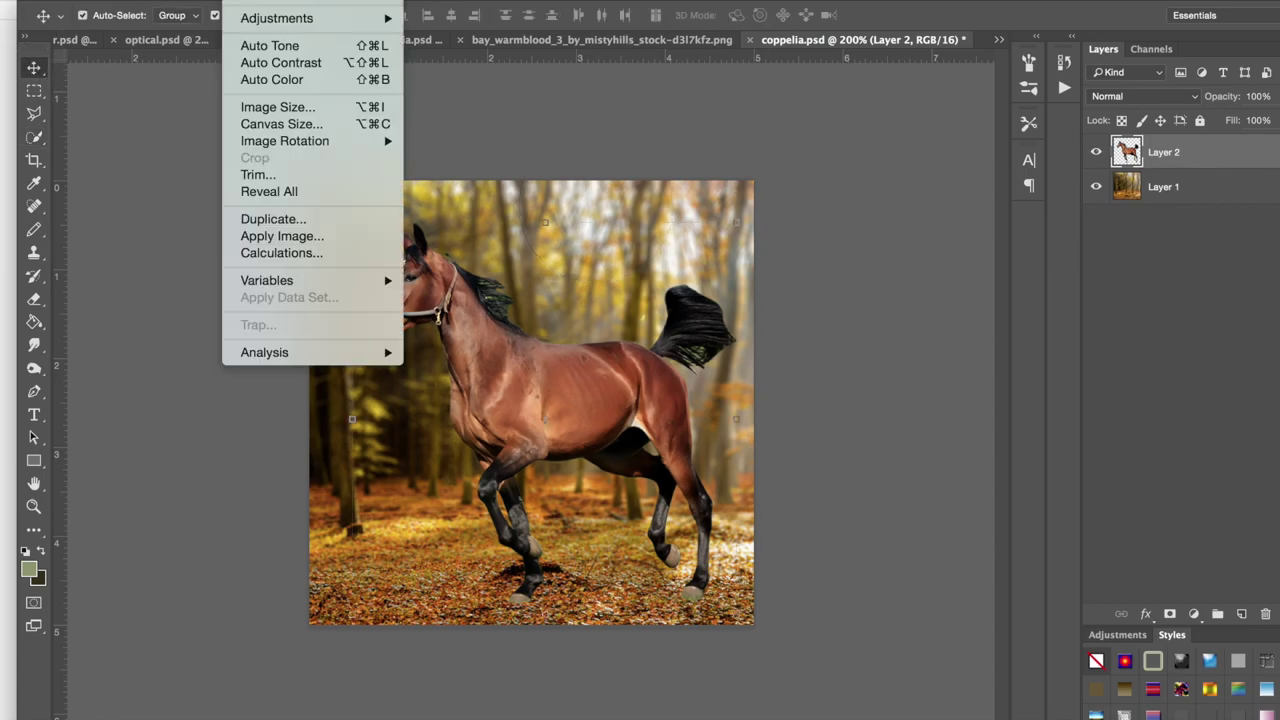
pyautogui.click(279, 62)
pyautogui.click(250, 0)
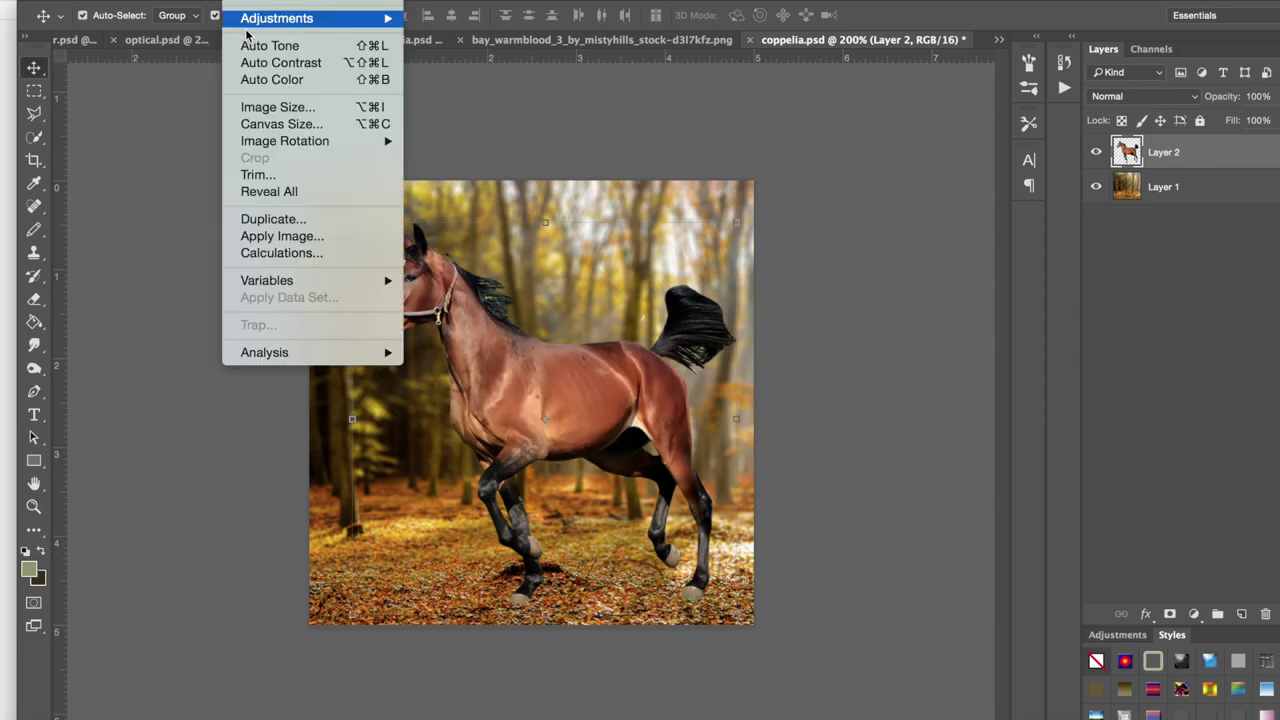
pyautogui.click(252, 82)
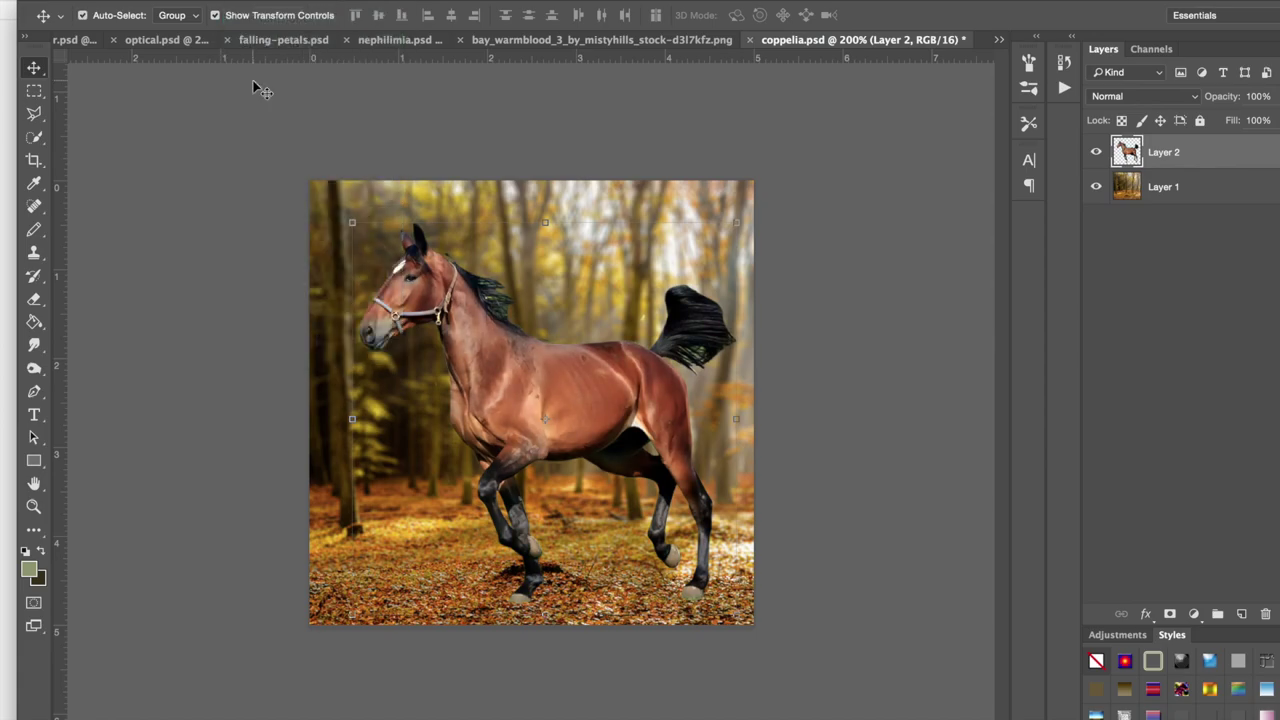
# Step: Undo the last automatic color correction on the horse and apply Auto Tone instead
pyautogui.click(203, 0)
pyautogui.click(202, 27)
pyautogui.click(247, 0)
pyautogui.click(246, 49)
pyautogui.click(243, 2)
pyautogui.moveTo(300, 18)
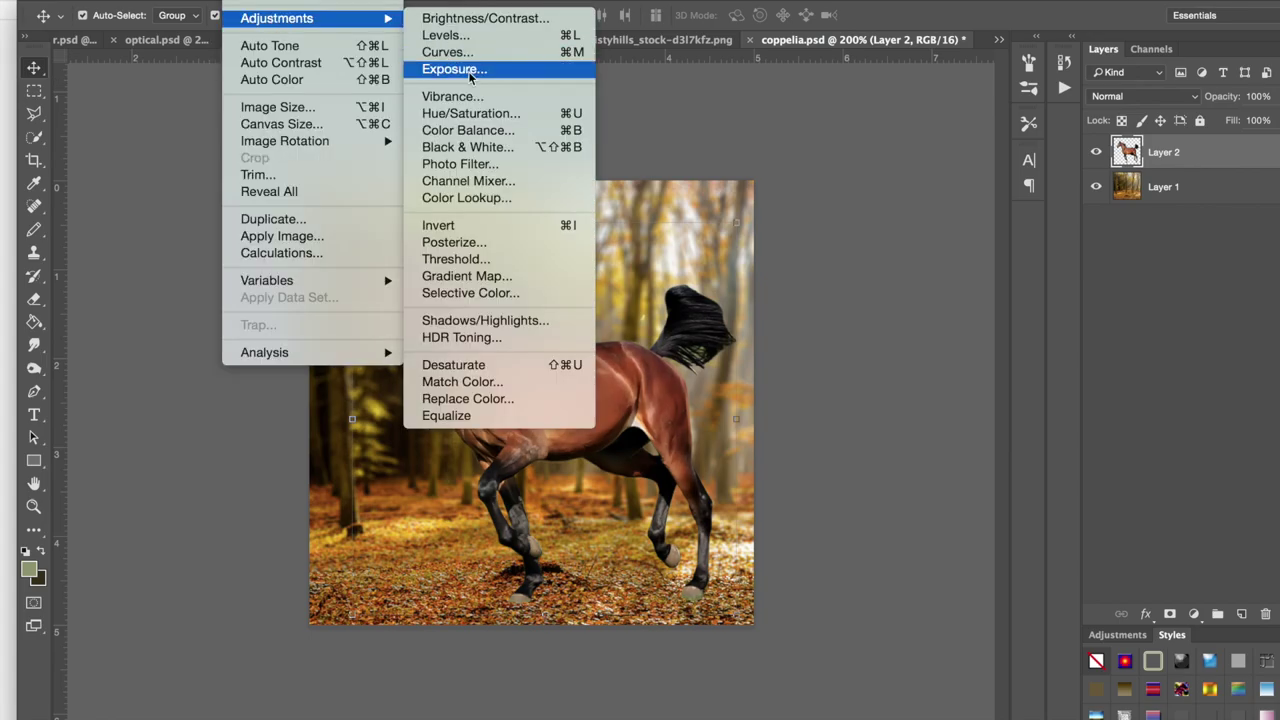
pyautogui.click(737, 141)
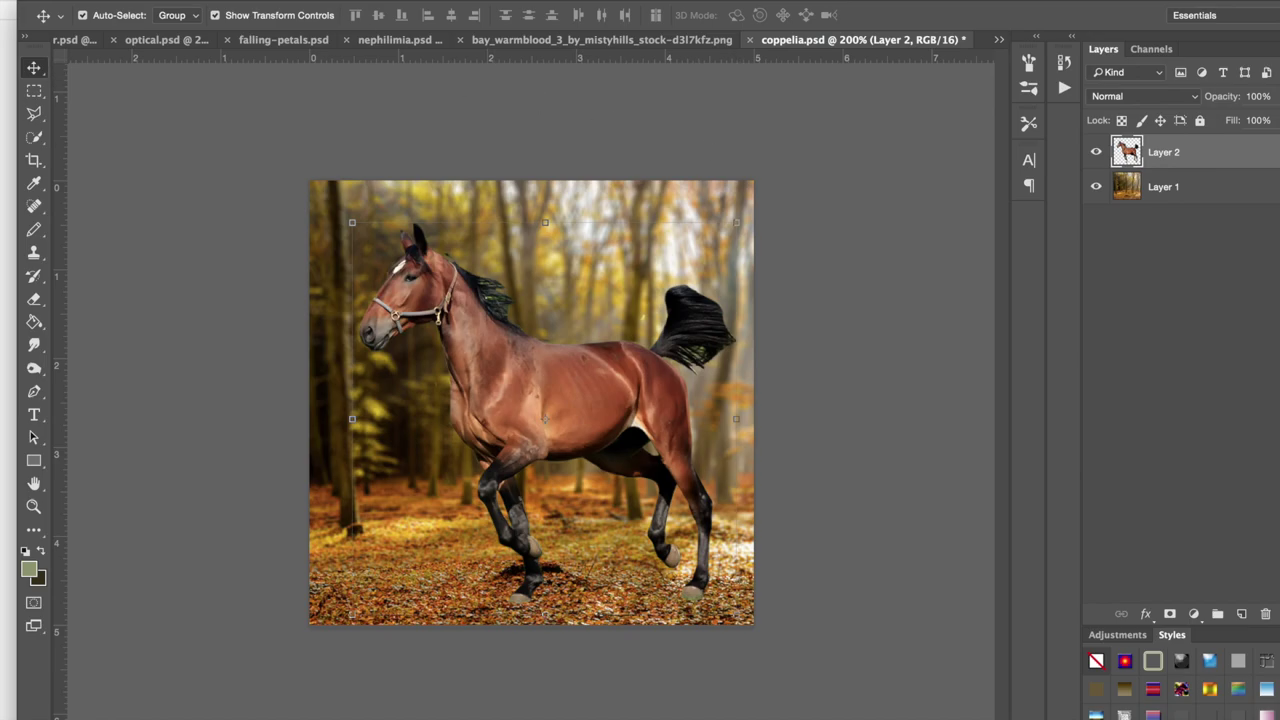
# Step: Warm the horse's midtones with Color Balance, setting Cyan-Red to +17 and Yellow-Blue to -22
pyautogui.click(240, 1)
pyautogui.moveTo(289, 22)
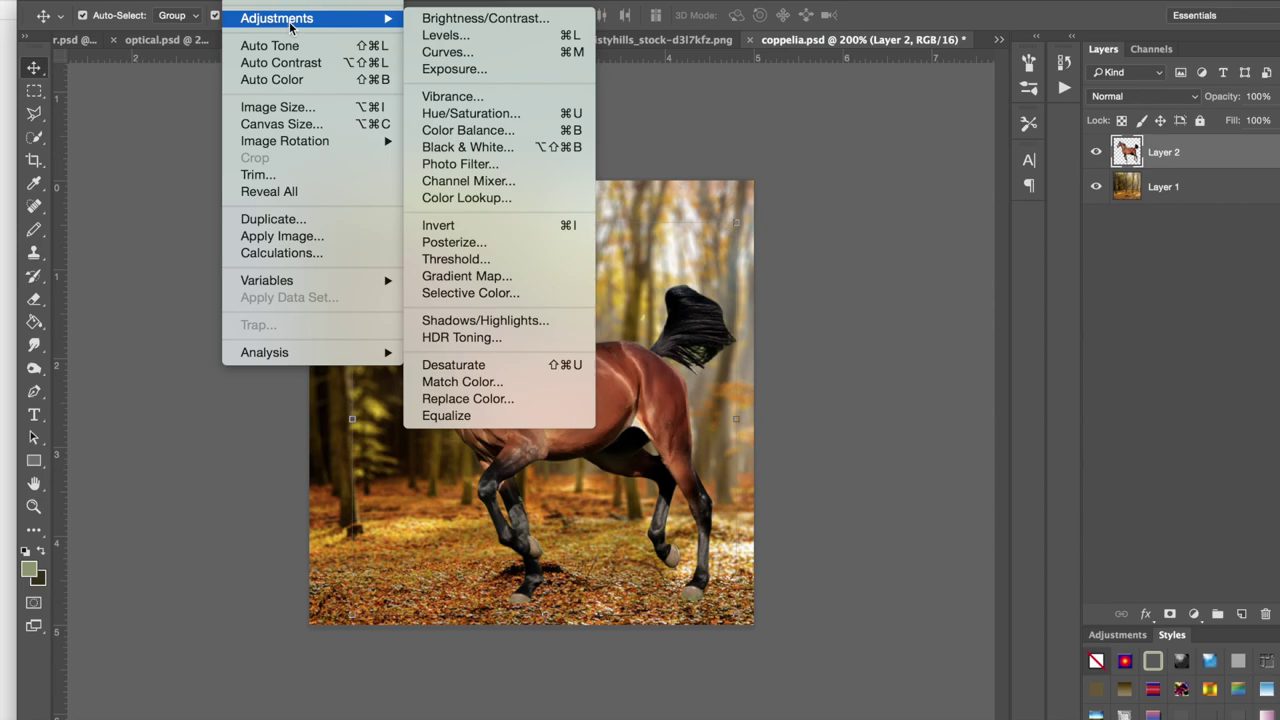
pyautogui.click(441, 131)
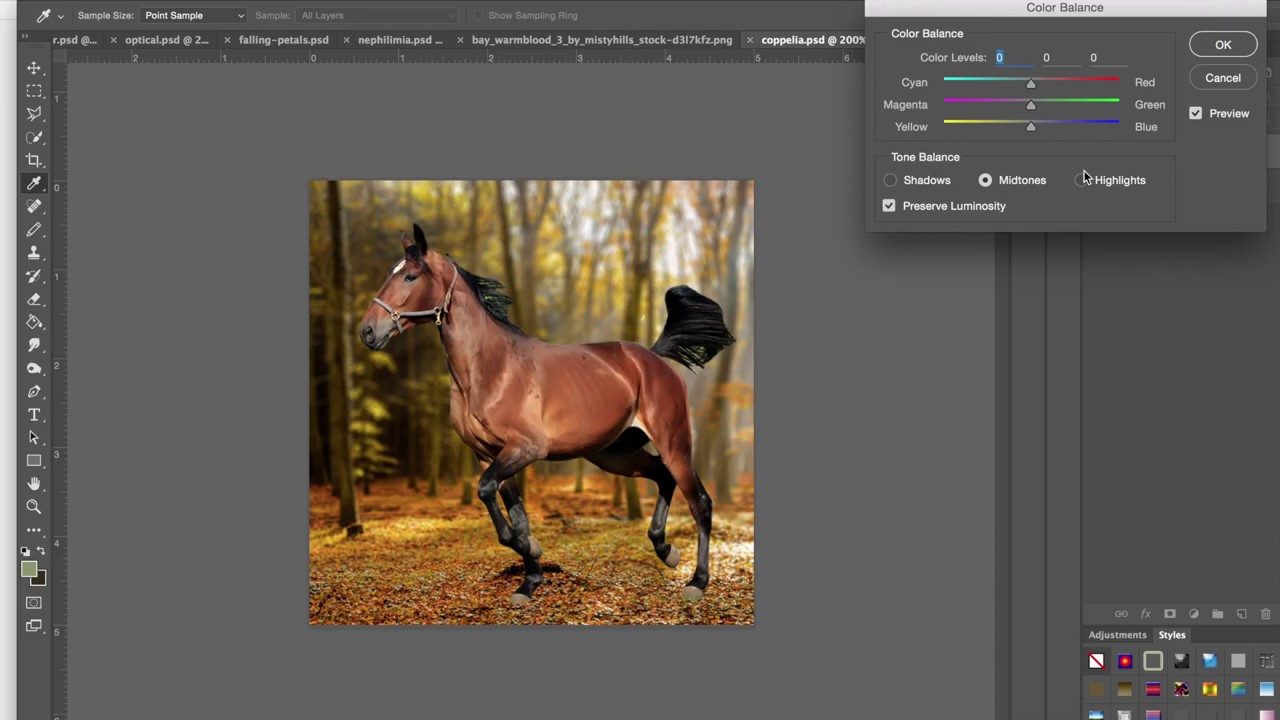
pyautogui.moveTo(1030, 127); pyautogui.dragTo(1010, 130)
pyautogui.click(1043, 84)
pyautogui.moveTo(1043, 86); pyautogui.dragTo(1047, 86)
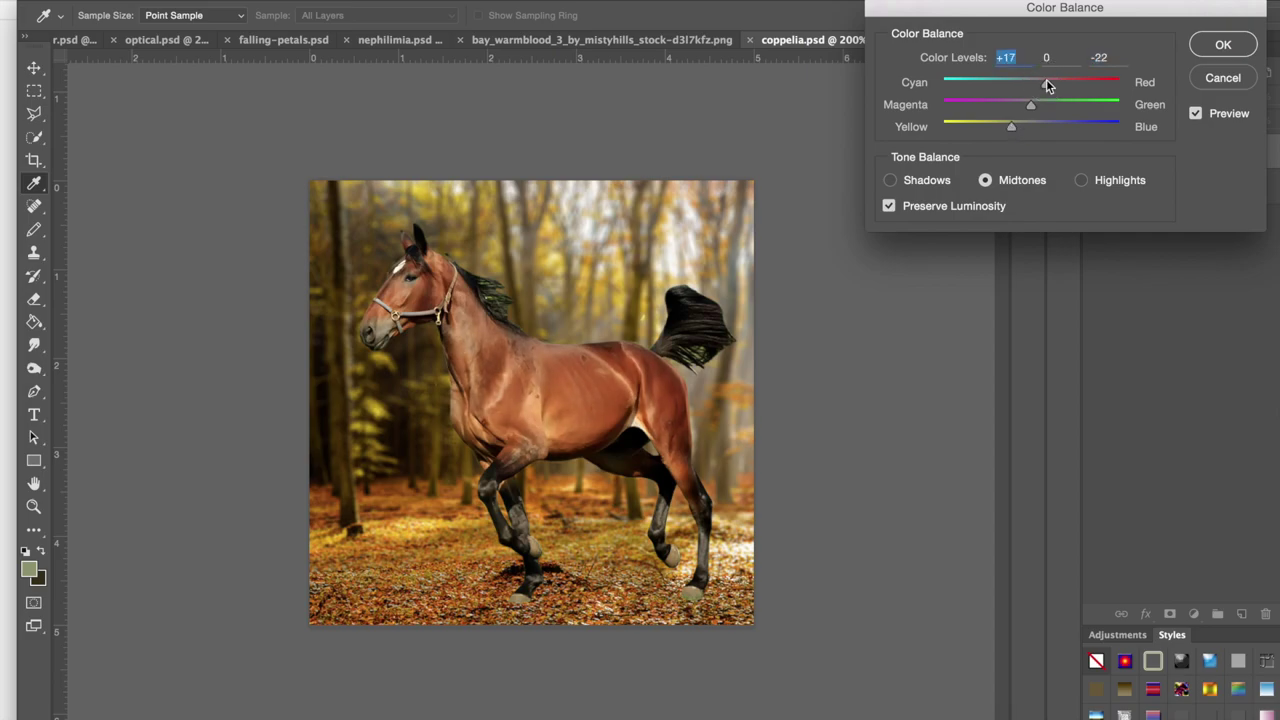
# Step: Shift the horse's highlights slightly toward yellow in the Color Balance adjustment
pyautogui.click(1081, 180)
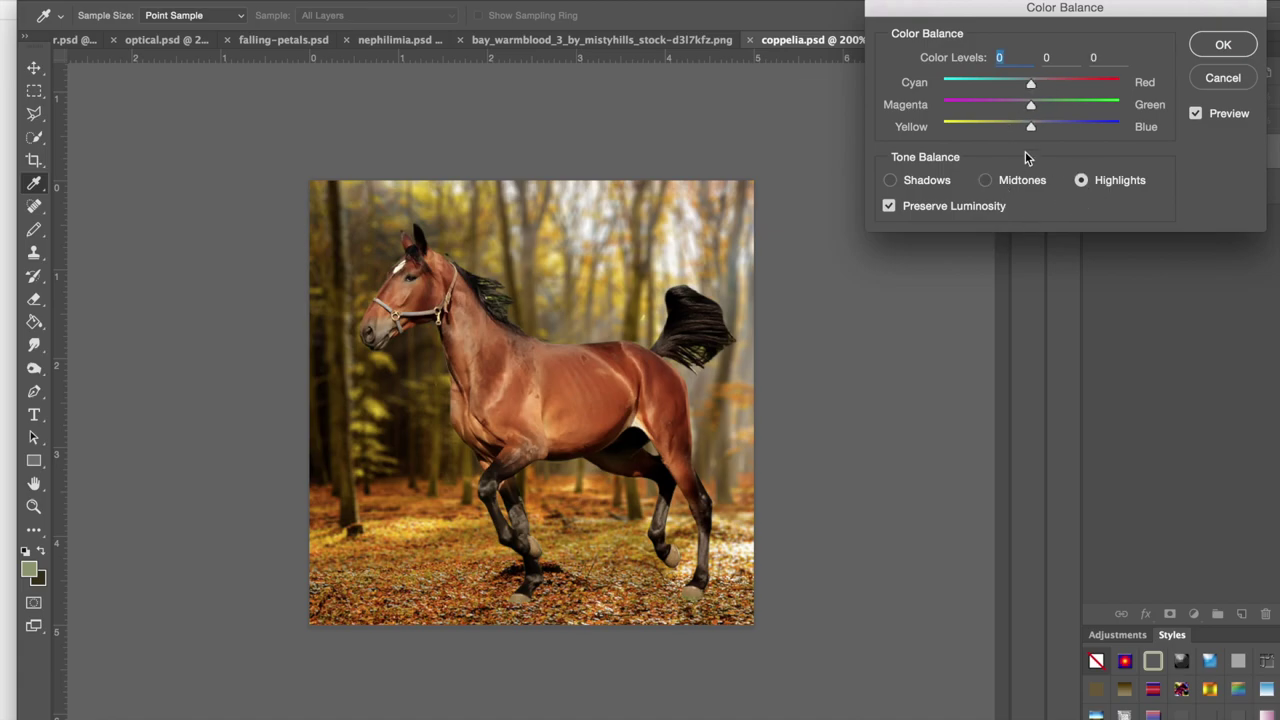
pyautogui.click(1021, 126)
pyautogui.moveTo(1021, 126); pyautogui.dragTo(1025, 126)
# Step: Adjust the horse's shadows in Color Balance, nudging them toward red and setting Yellow-Blue to -1
pyautogui.click(918, 182)
pyautogui.click(1041, 127)
pyautogui.moveTo(1033, 127); pyautogui.dragTo(1042, 126)
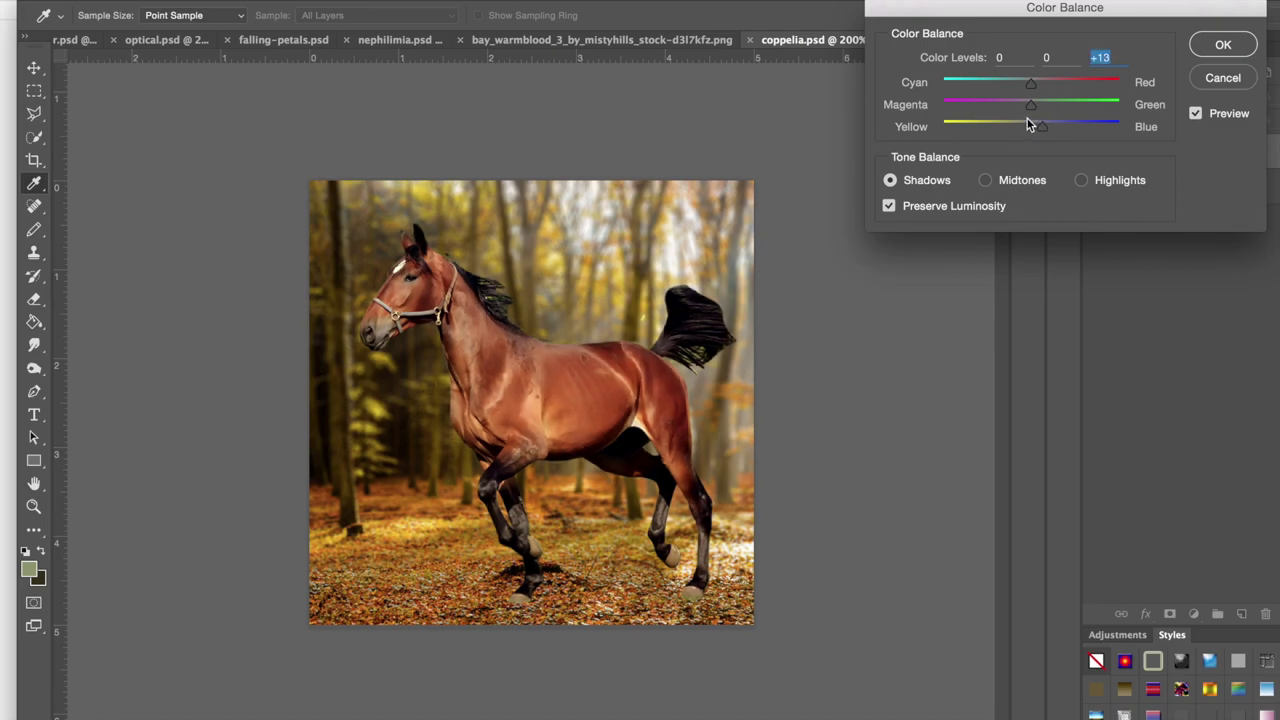
pyautogui.click(1028, 127)
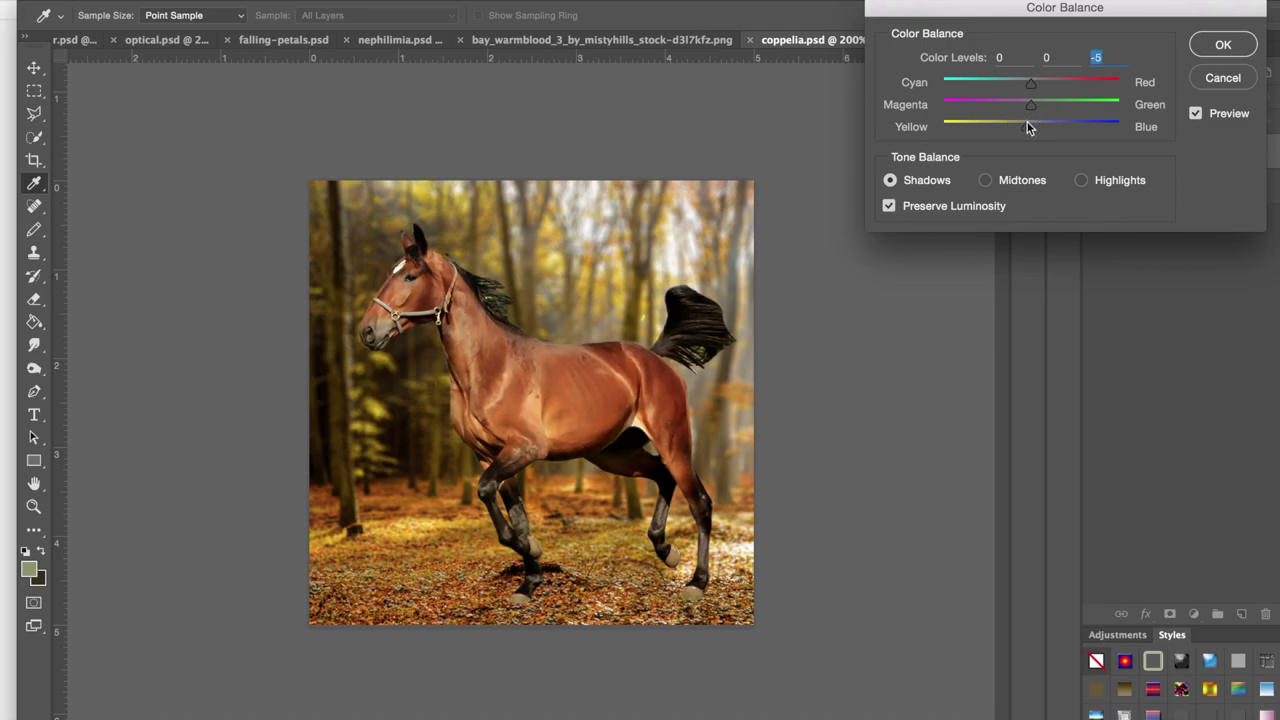
pyautogui.click(1029, 127)
pyautogui.click(1042, 82)
pyautogui.moveTo(1042, 86); pyautogui.dragTo(1034, 95)
pyautogui.click(1031, 128)
# Step: Set the horse shadows' Magenta-Green level to +6, fine-tune their red level, and apply the Color Balance
pyautogui.moveTo(1029, 106); pyautogui.dragTo(1033, 112)
pyautogui.click(1081, 181)
pyautogui.moveTo(1032, 103); pyautogui.dragTo(1034, 108)
pyautogui.click(920, 183)
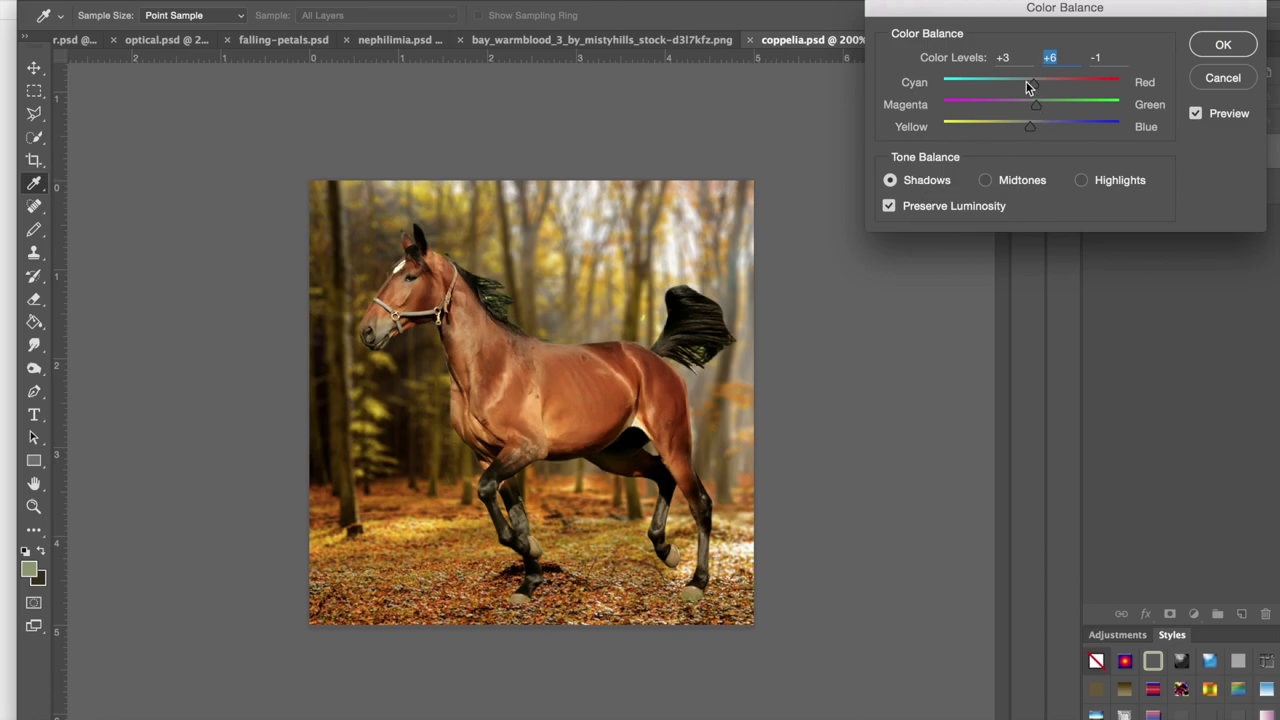
pyautogui.moveTo(1034, 87); pyautogui.dragTo(1035, 87)
pyautogui.click(1223, 45)
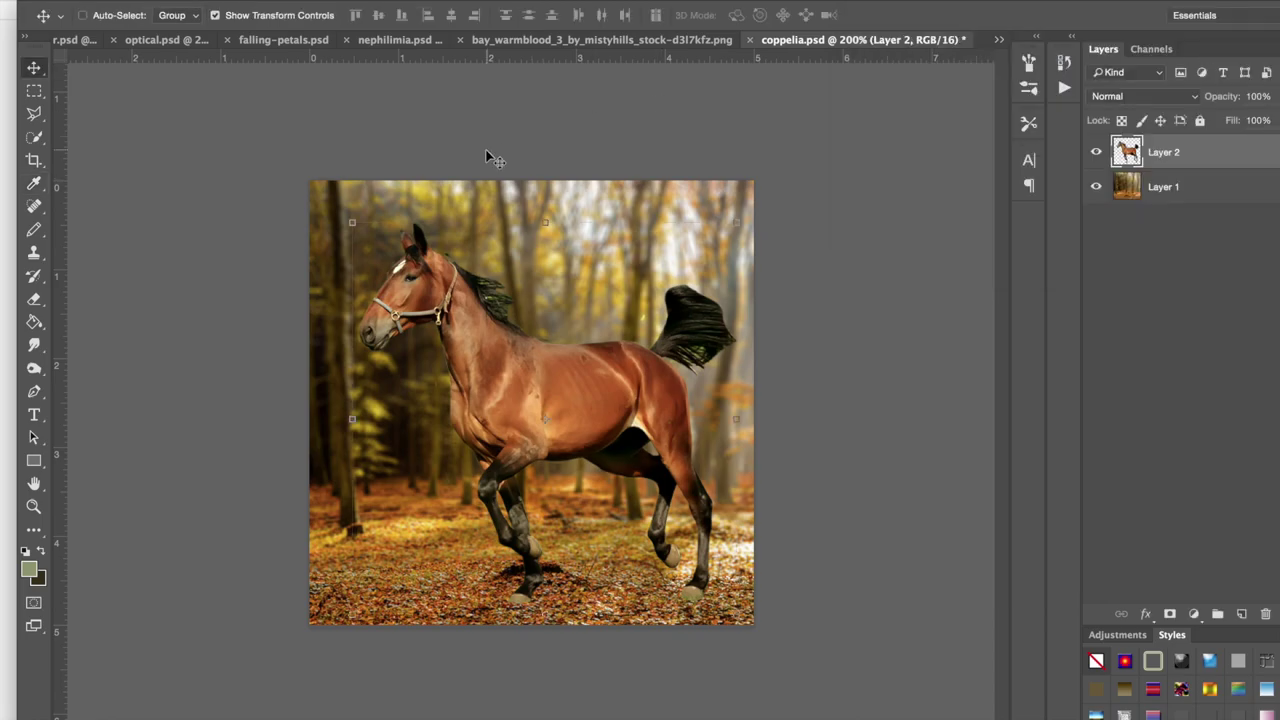
pyautogui.press('super+equal')
pyautogui.press('super+equal')
pyautogui.press('super+minus')
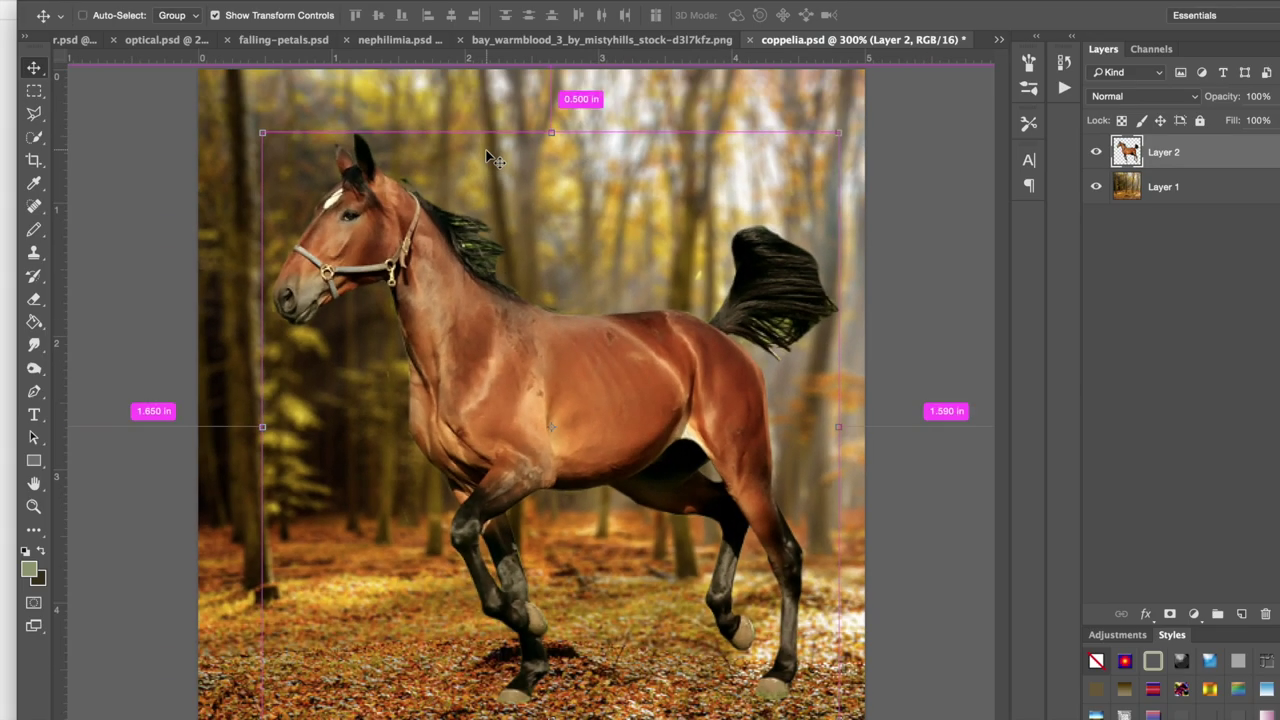
pyautogui.hotkey('ctrl', '-')
pyautogui.hotkey('ctrl', '+')
pyautogui.click(243, 1)
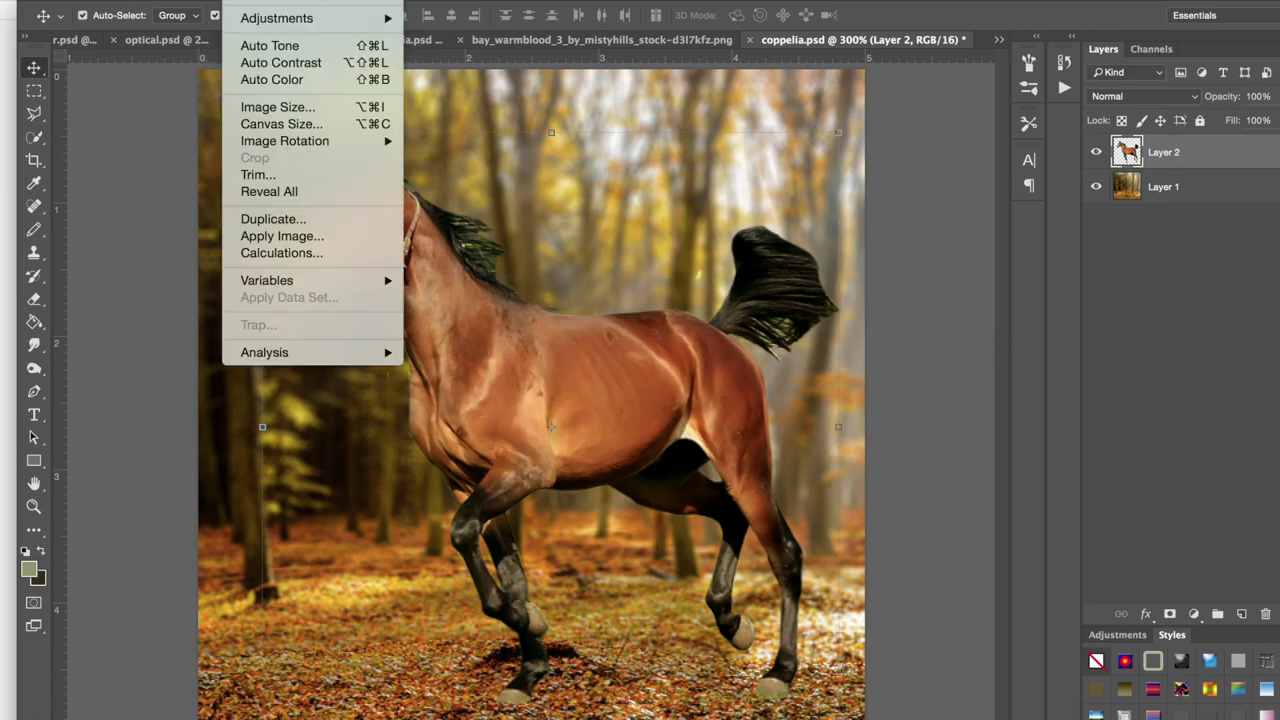
pyautogui.moveTo(279, 22)
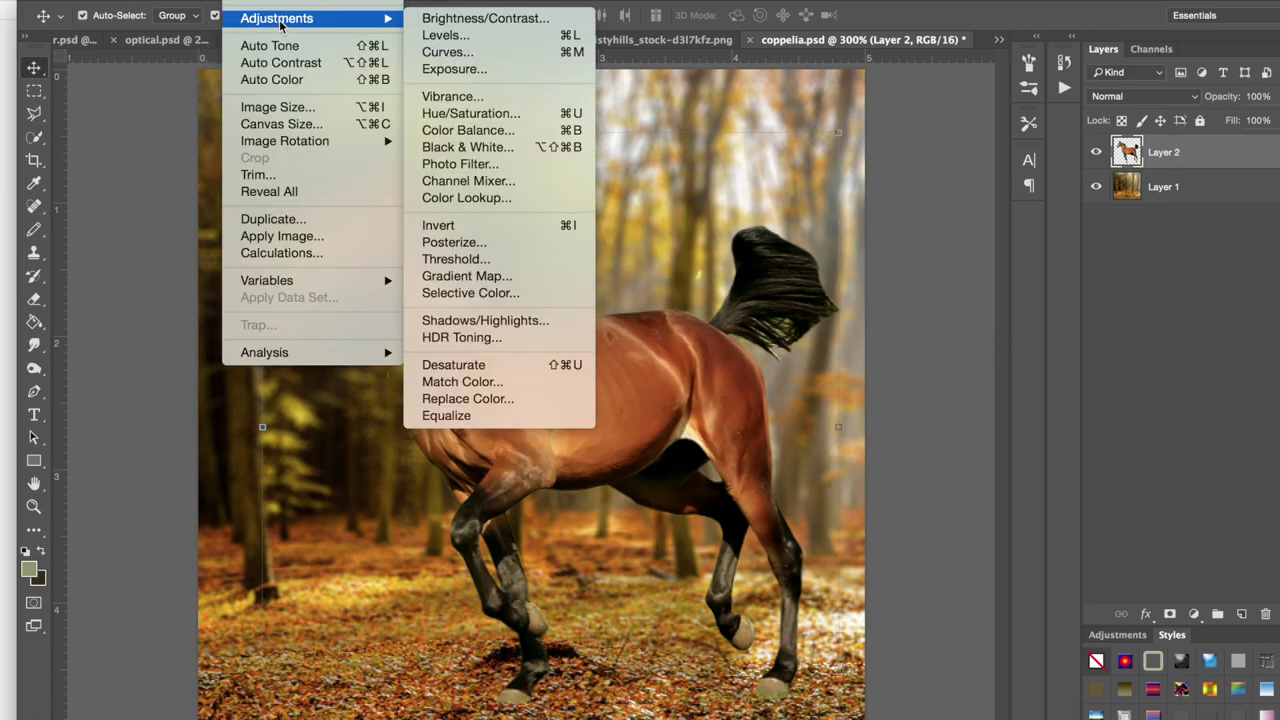
pyautogui.click(904, 286)
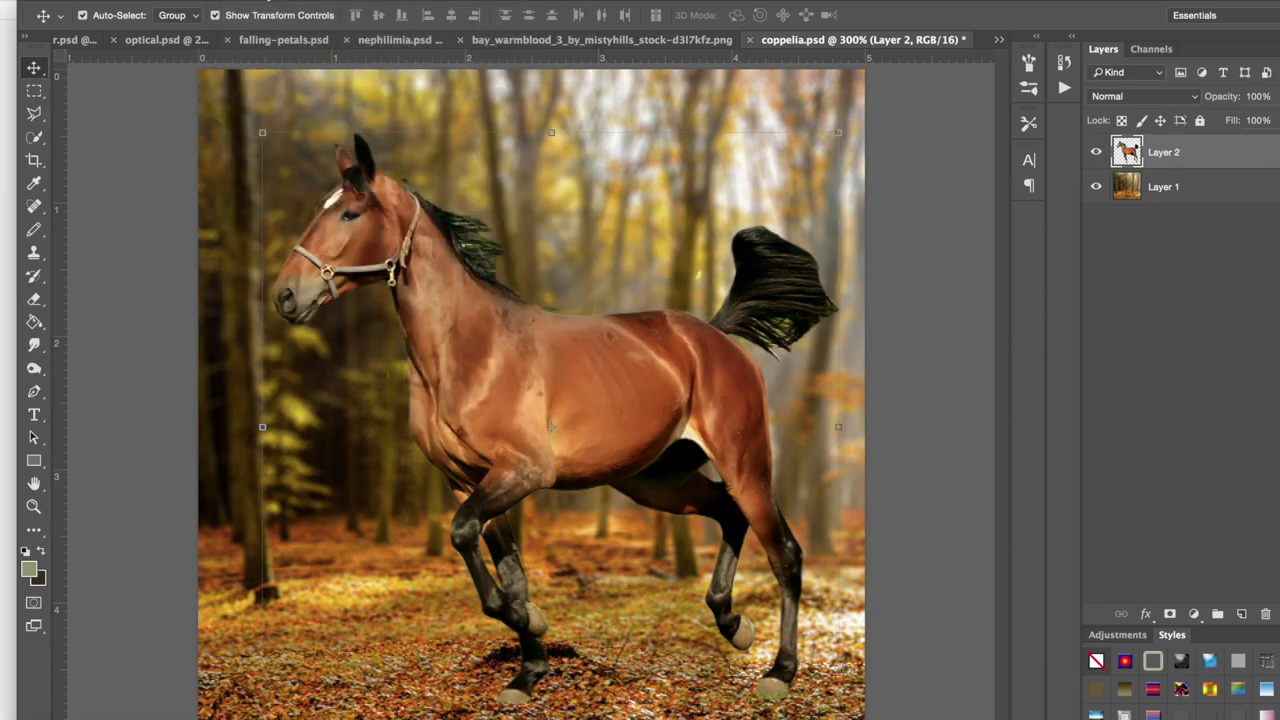
# Step: Start a Brightness/Contrast adjustment on the horse layer and set the contrast to -5
pyautogui.click(262, 0)
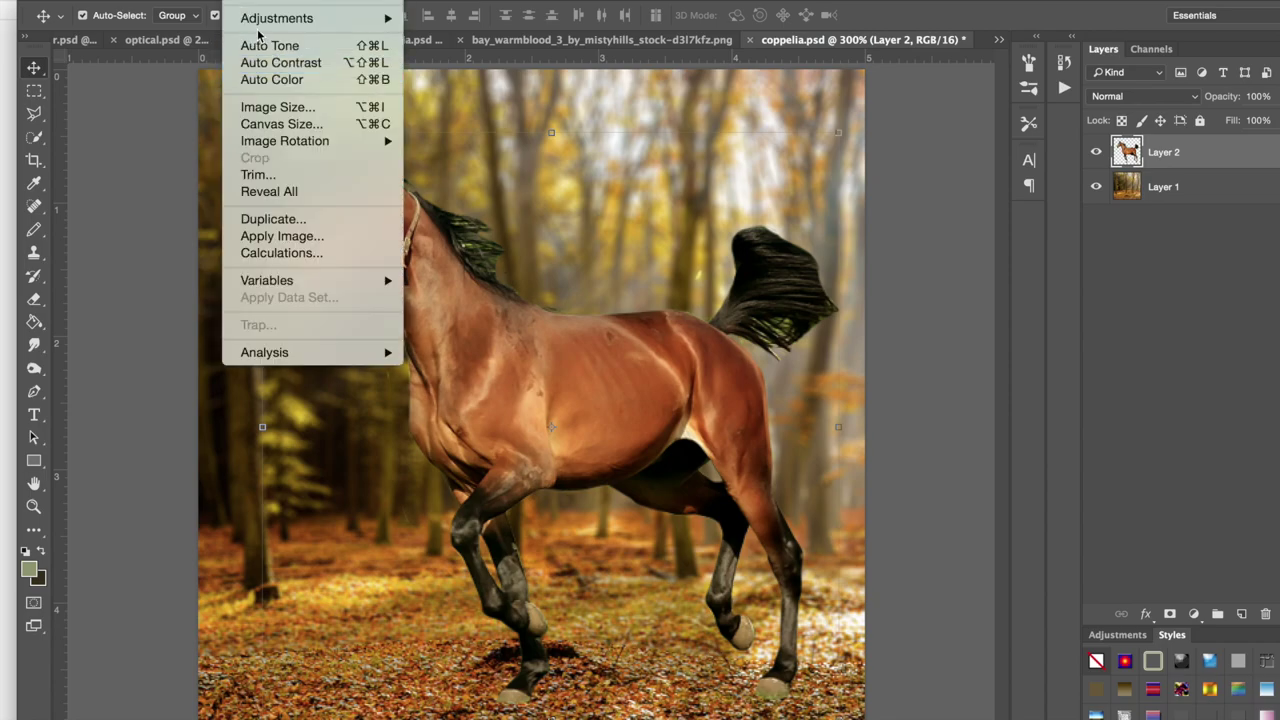
pyautogui.moveTo(272, 20)
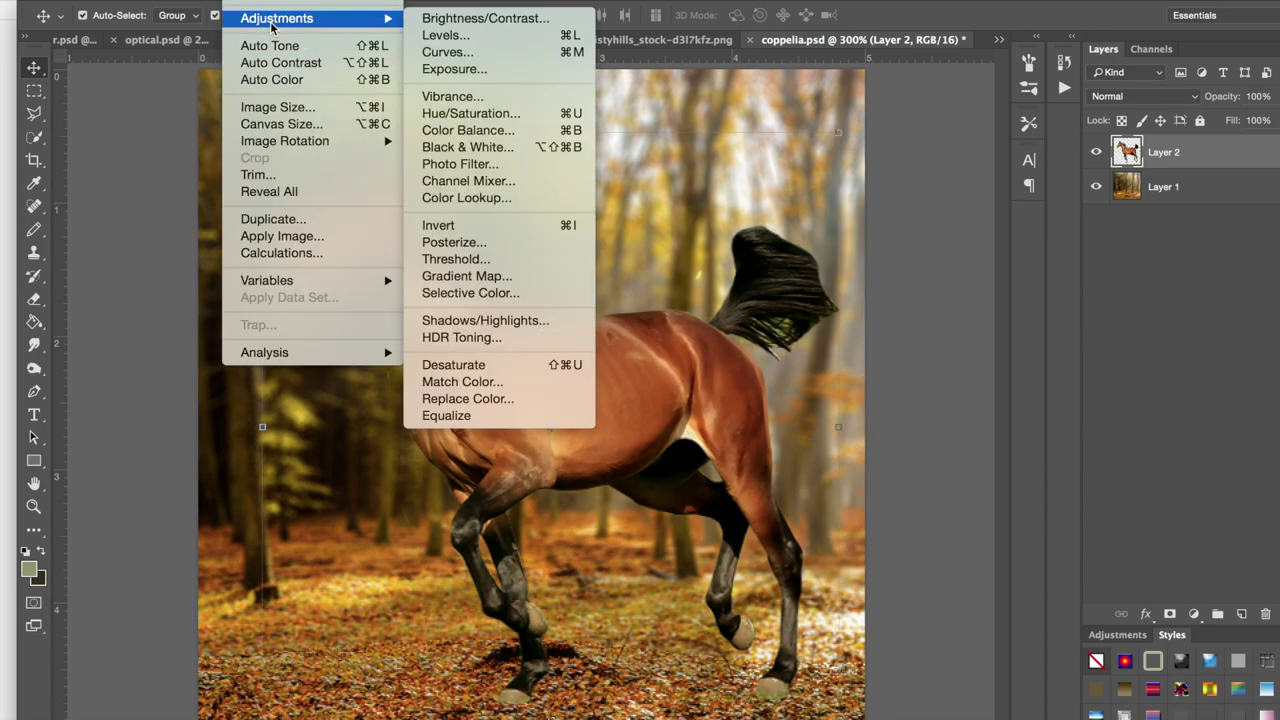
pyautogui.click(496, 22)
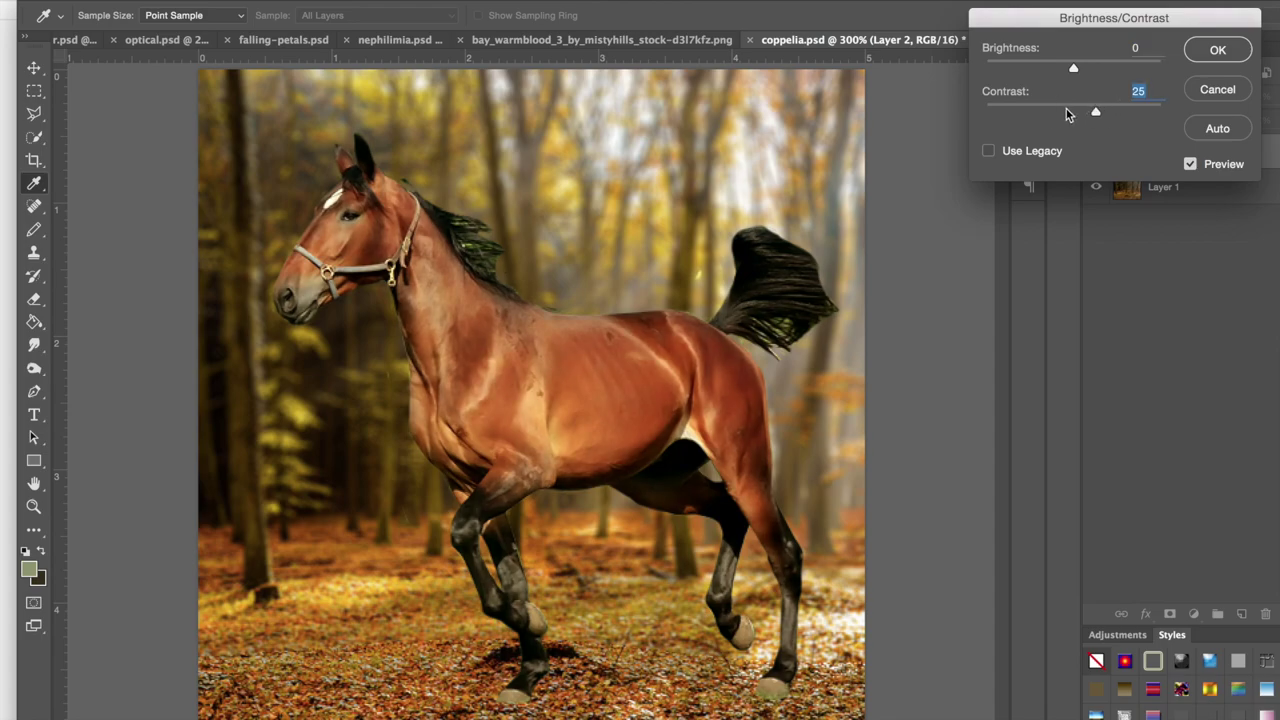
pyautogui.moveTo(1052, 114); pyautogui.dragTo(1044, 114)
pyautogui.moveTo(1052, 113); pyautogui.dragTo(1057, 113)
# Step: Lower the horse's brightness to -27, compare it with the preview off, and apply the adjustment
pyautogui.moveTo(1064, 66); pyautogui.dragTo(1068, 71)
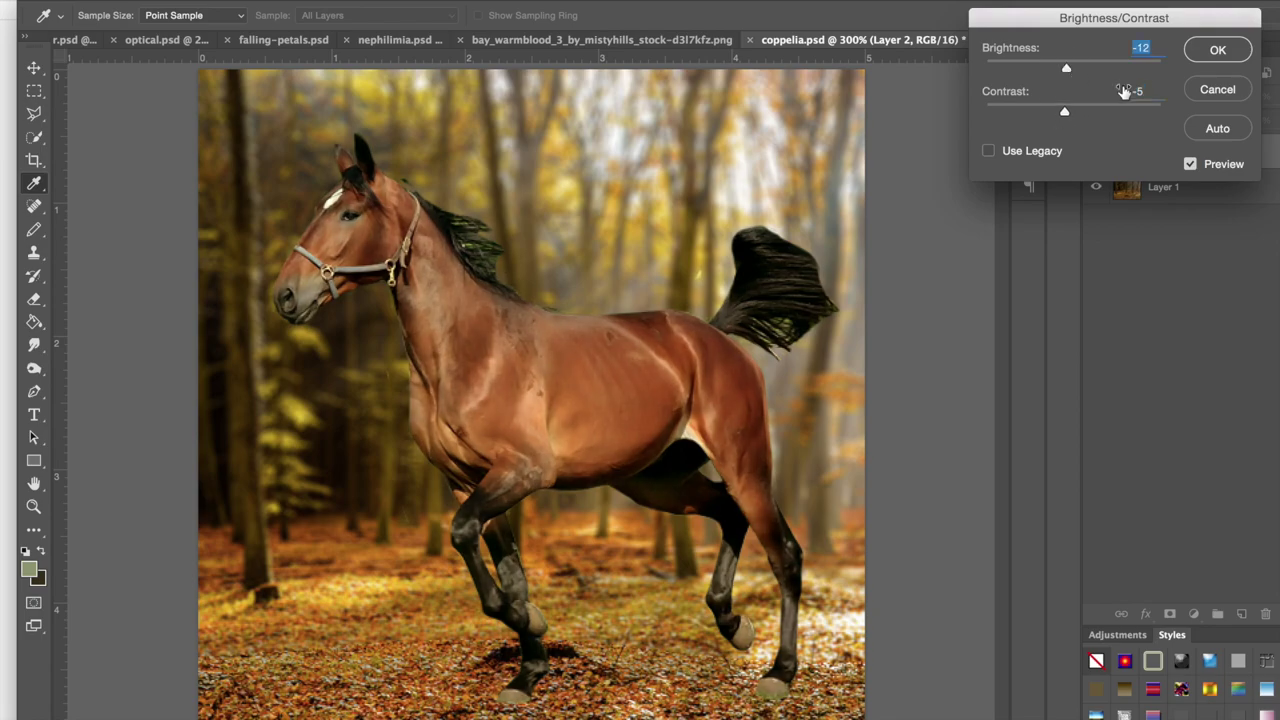
pyautogui.click(1190, 164)
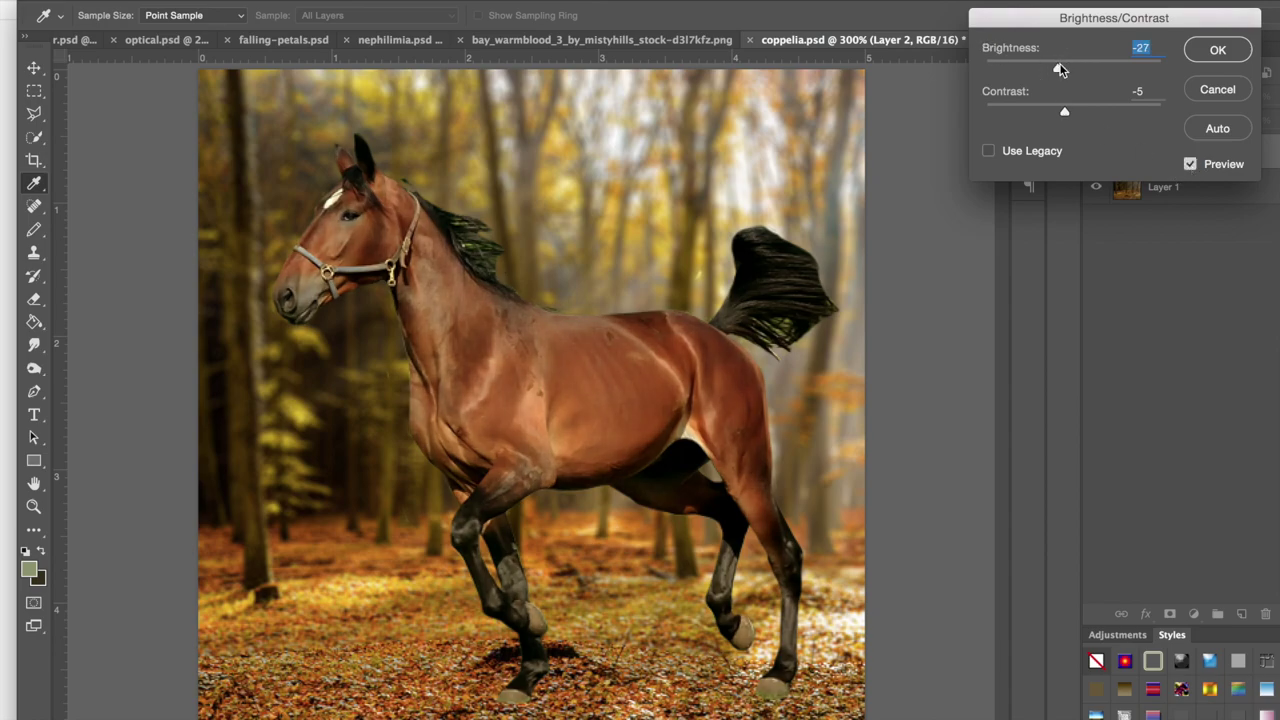
pyautogui.click(1191, 164)
pyautogui.click(1192, 166)
pyautogui.click(1218, 51)
pyautogui.press('v')
pyautogui.press('super+minus')
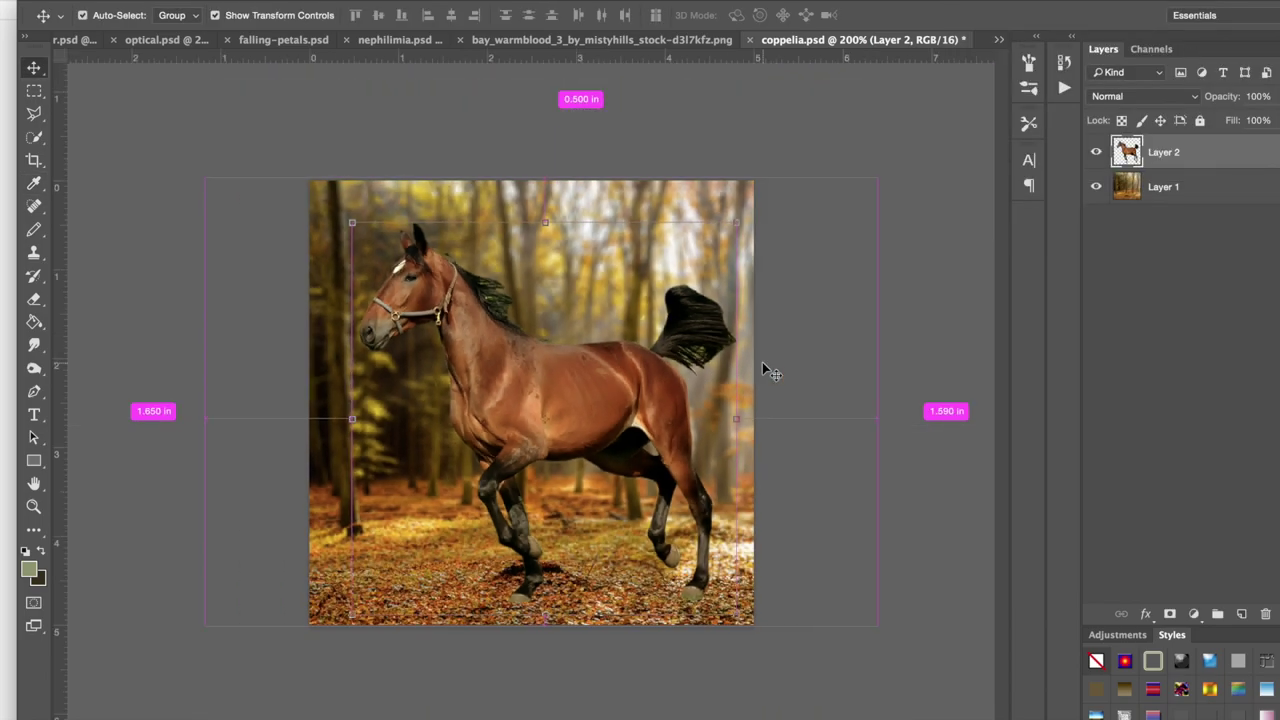
# Step: Start a Brightness/Contrast adjustment on the forest background in Layer 1 and set the contrast to -11
pyautogui.click(1119, 183)
pyautogui.click(240, 1)
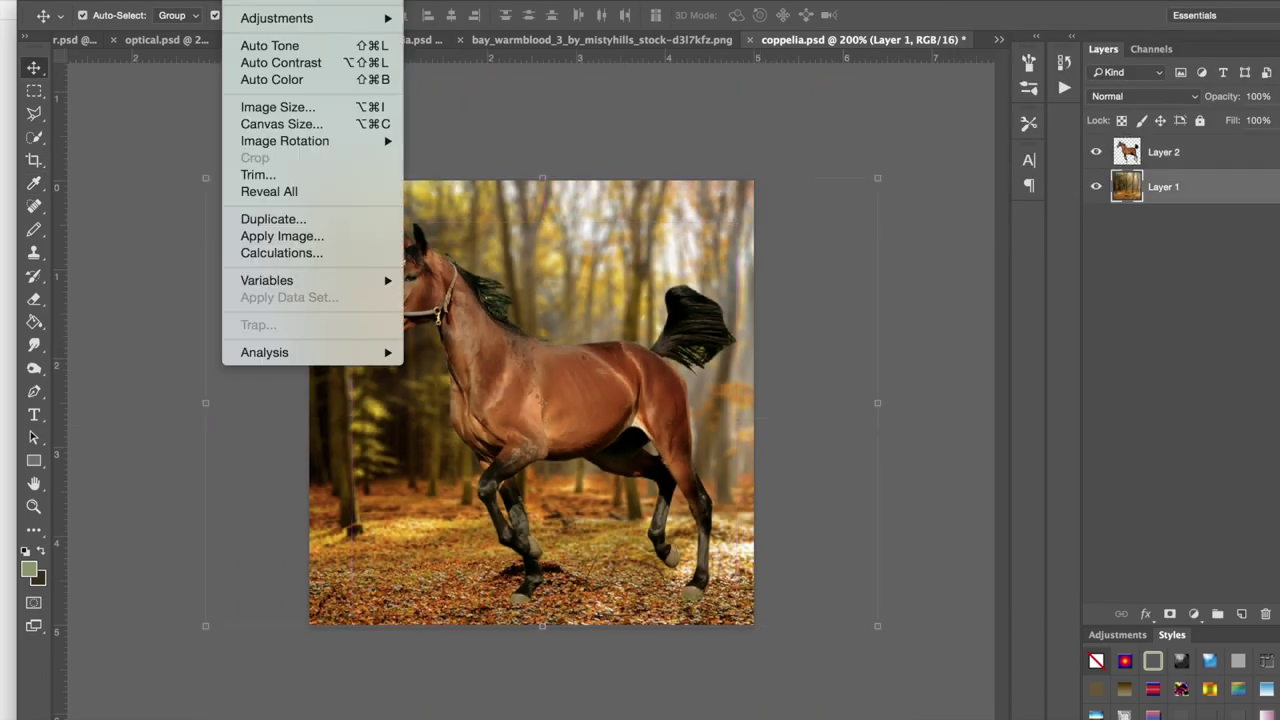
pyautogui.click(708, 115)
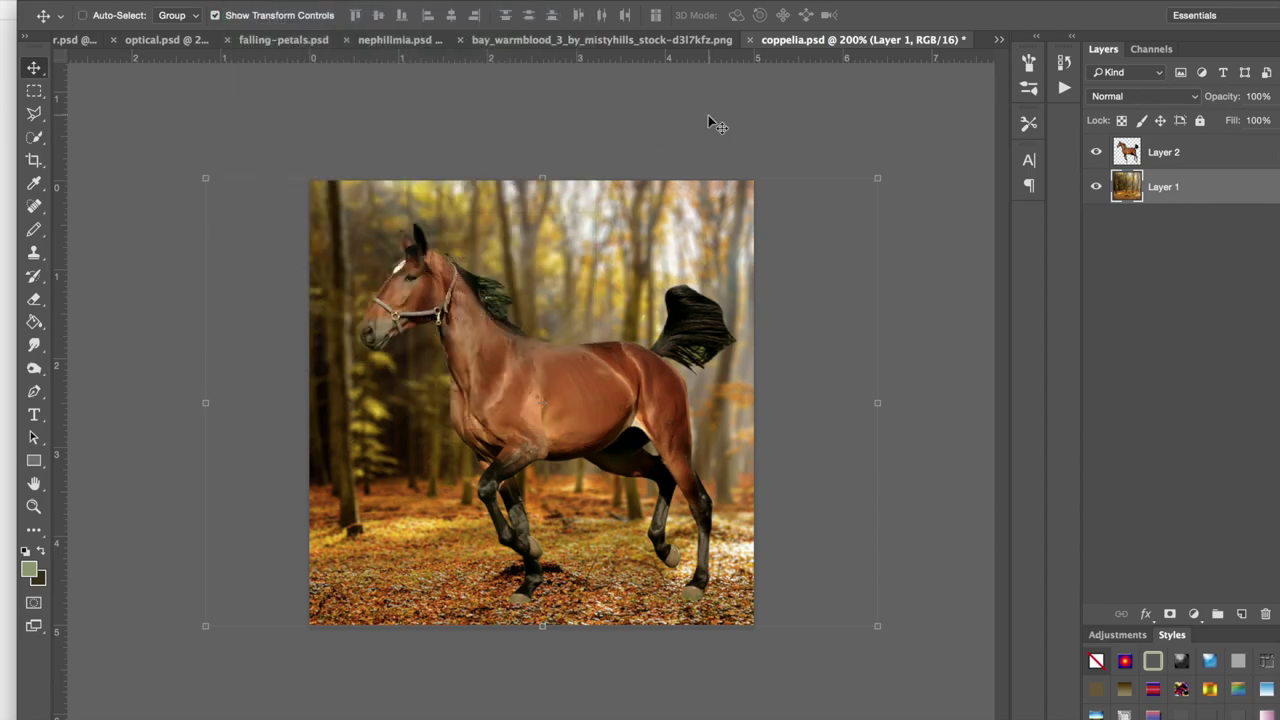
pyautogui.hotkey('alt', ']')
pyautogui.click(1138, 183)
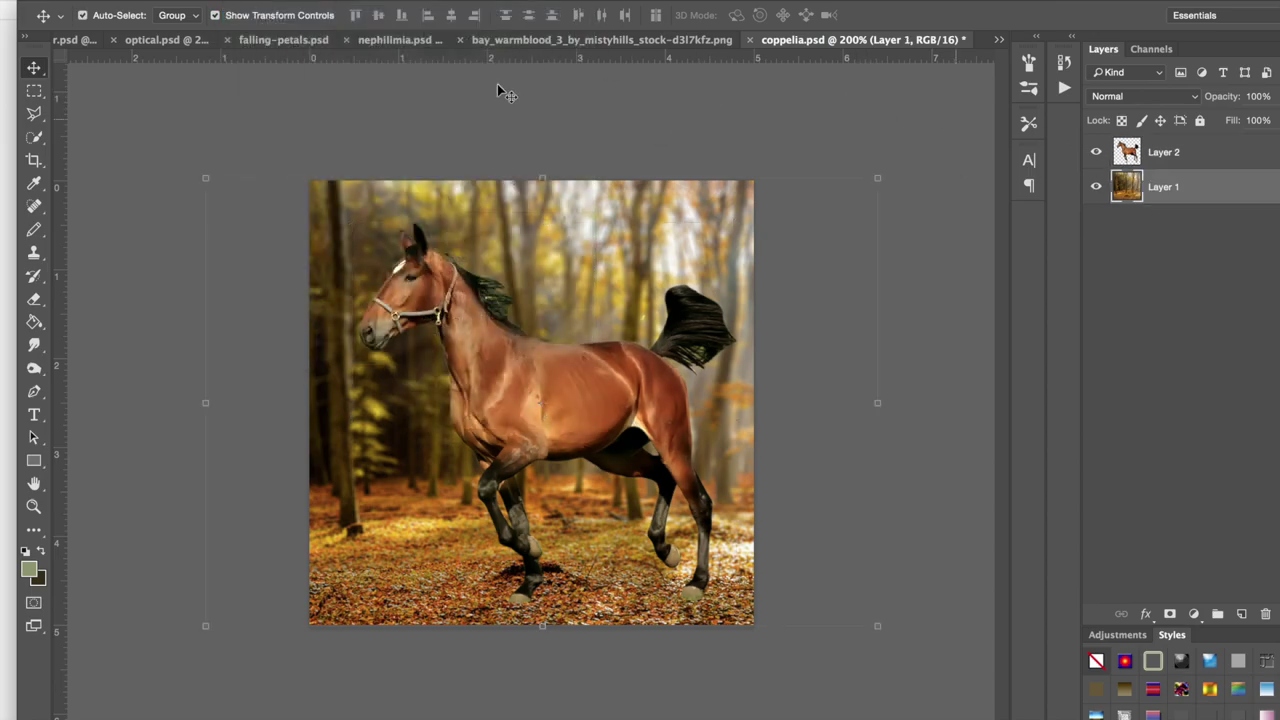
pyautogui.click(245, 2)
pyautogui.moveTo(380, 18)
pyautogui.click(429, 18)
pyautogui.click(1056, 111)
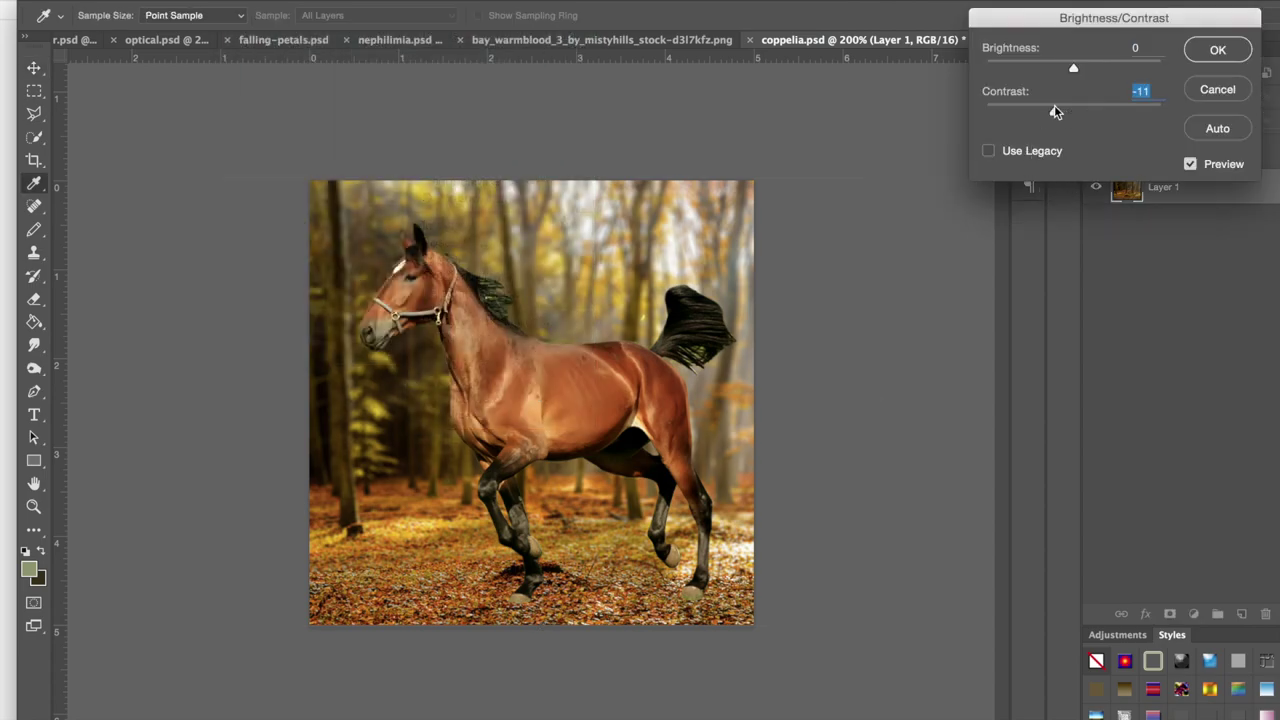
# Step: Set the forest background's brightness to -5 and apply the Brightness/Contrast adjustment
pyautogui.click(1060, 68)
pyautogui.click(1065, 68)
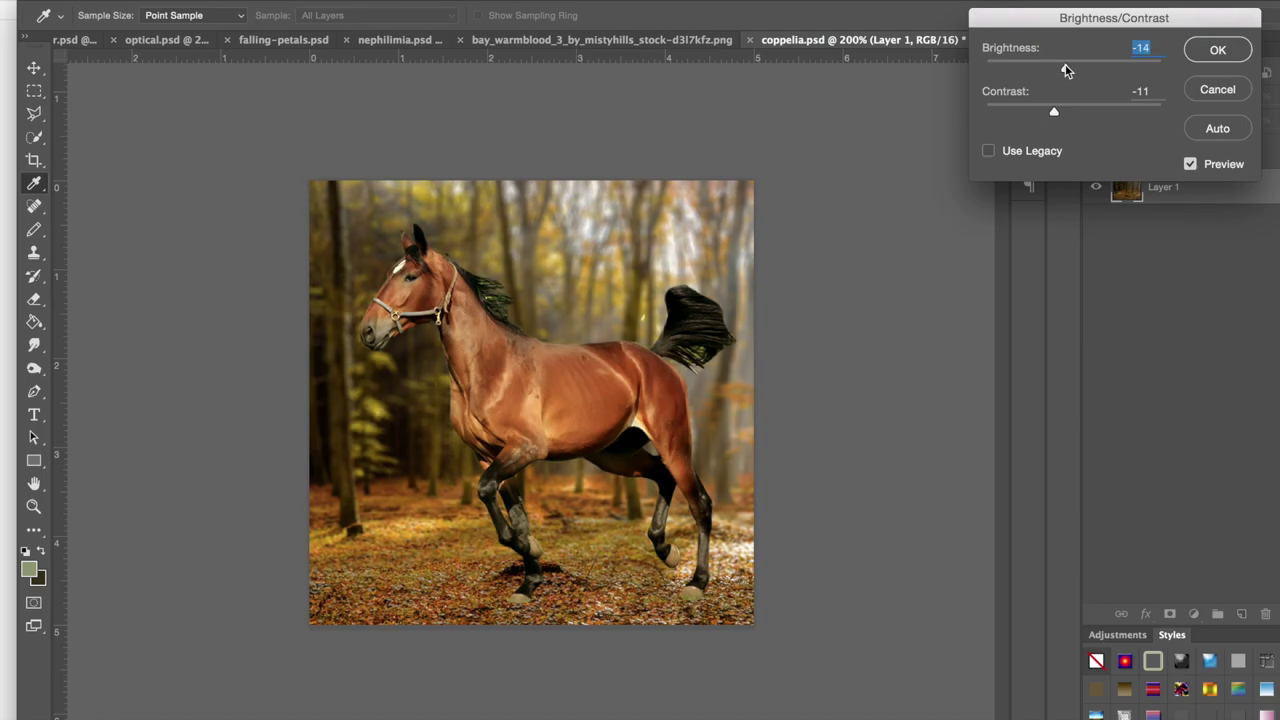
pyautogui.moveTo(1066, 68); pyautogui.dragTo(1072, 68)
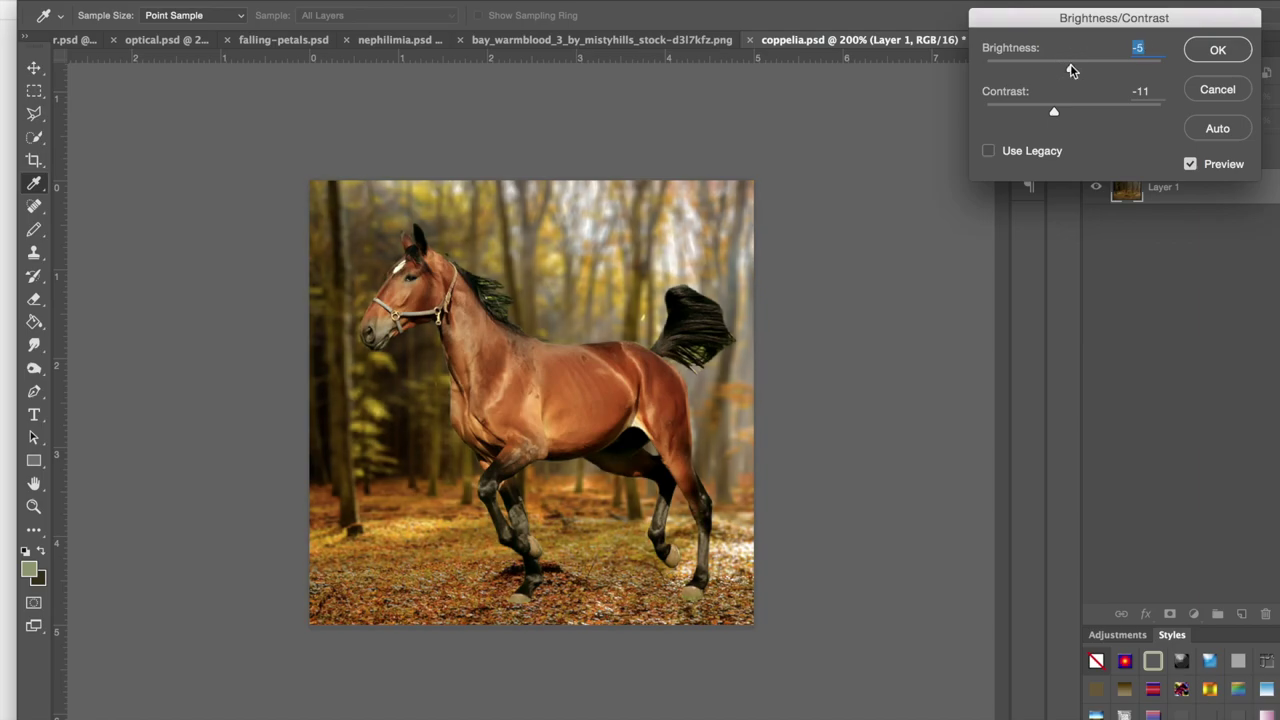
pyautogui.click(1216, 51)
pyautogui.press('v')
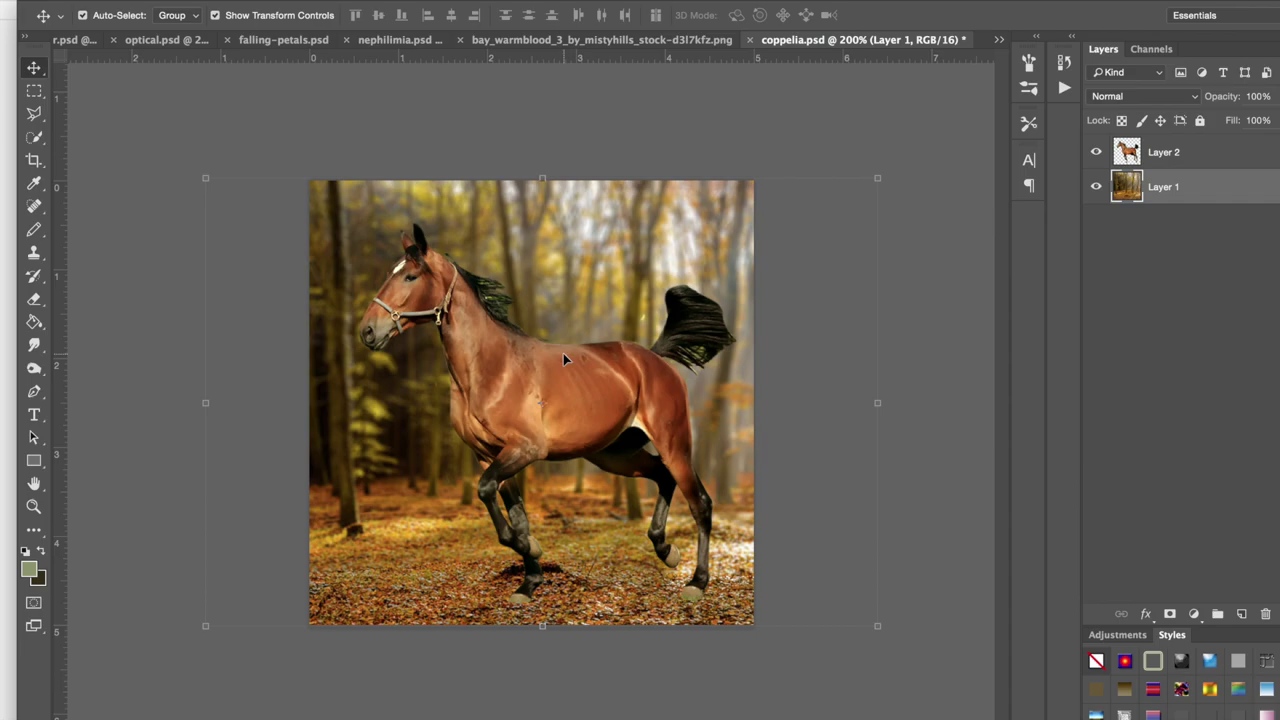
# Step: Select the horse layer and the Eraser tool, and inspect the cut-out edges along the neck, chest and front legs
pyautogui.hotkey('ctrl', '+')
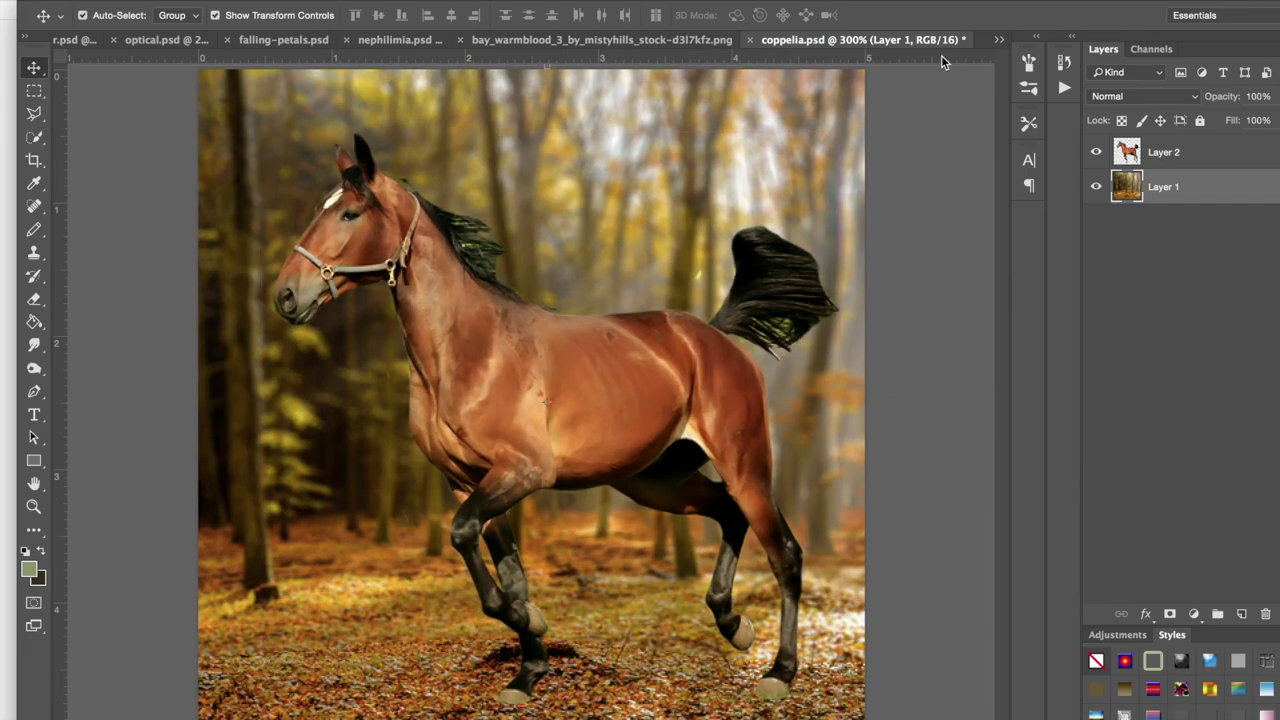
pyautogui.click(1126, 153)
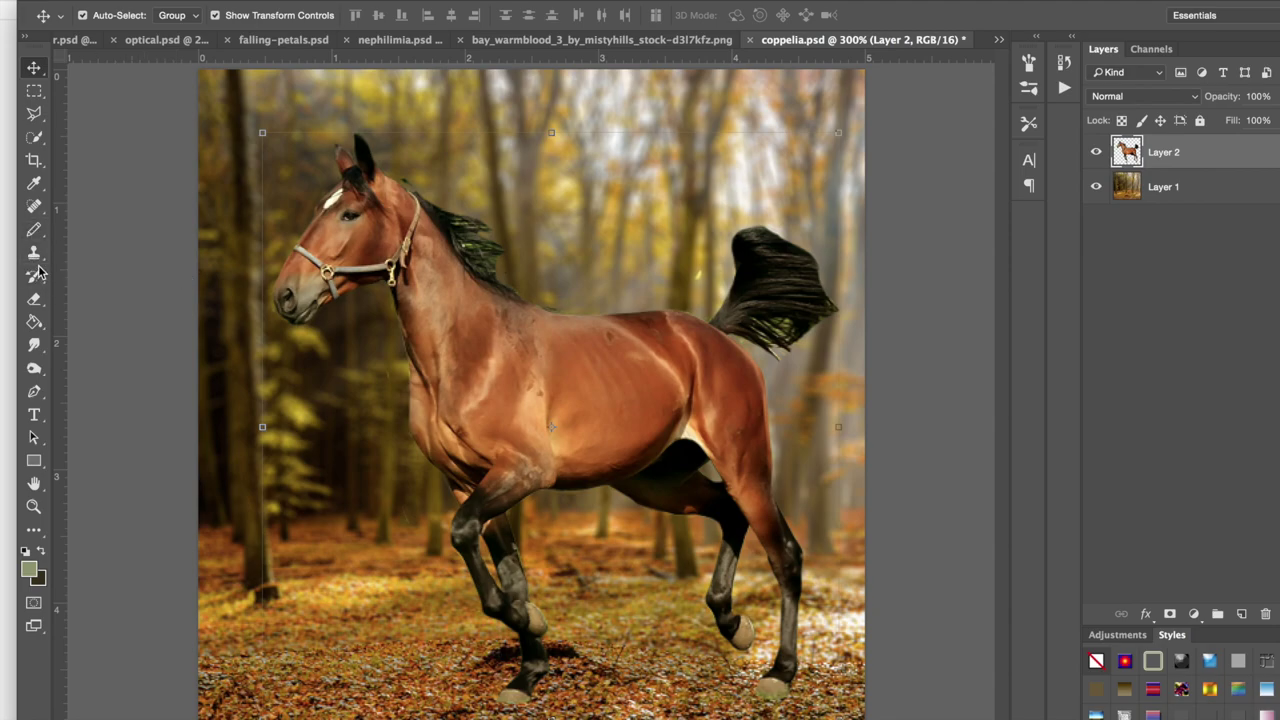
pyautogui.click(32, 299)
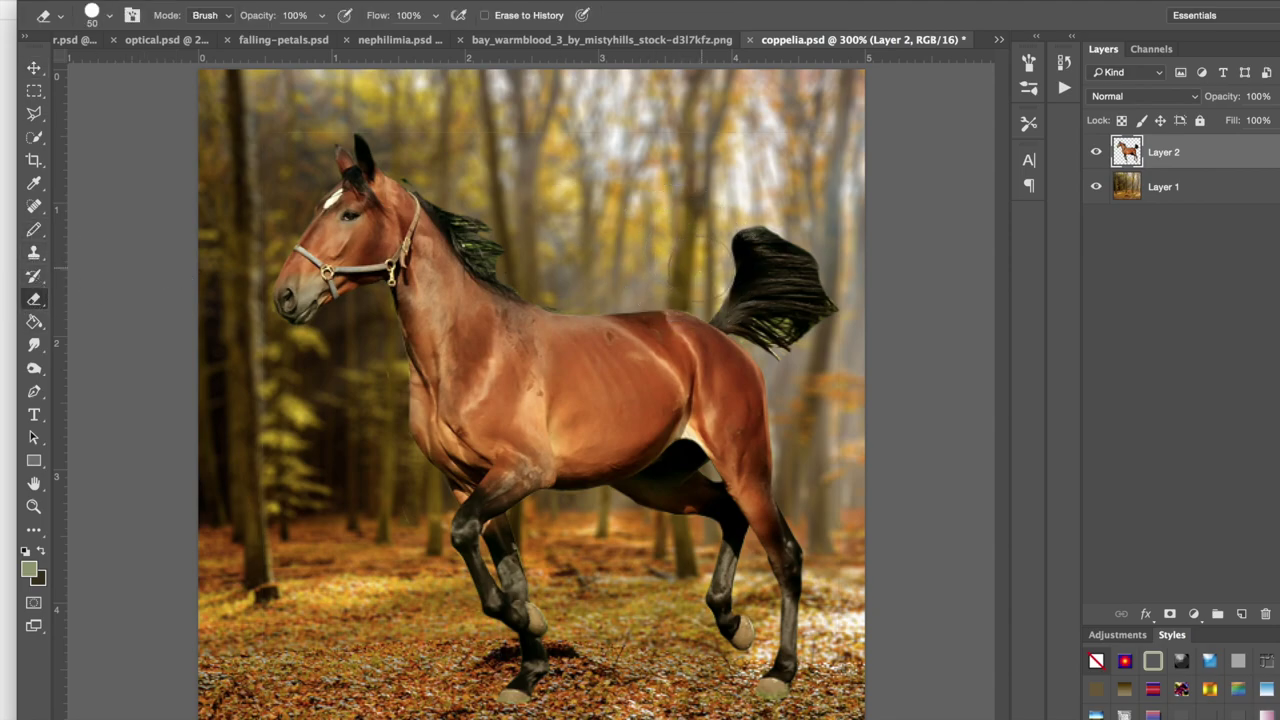
pyautogui.press('super+plus')
pyautogui.press('super+plus')
pyautogui.press('super+plus')
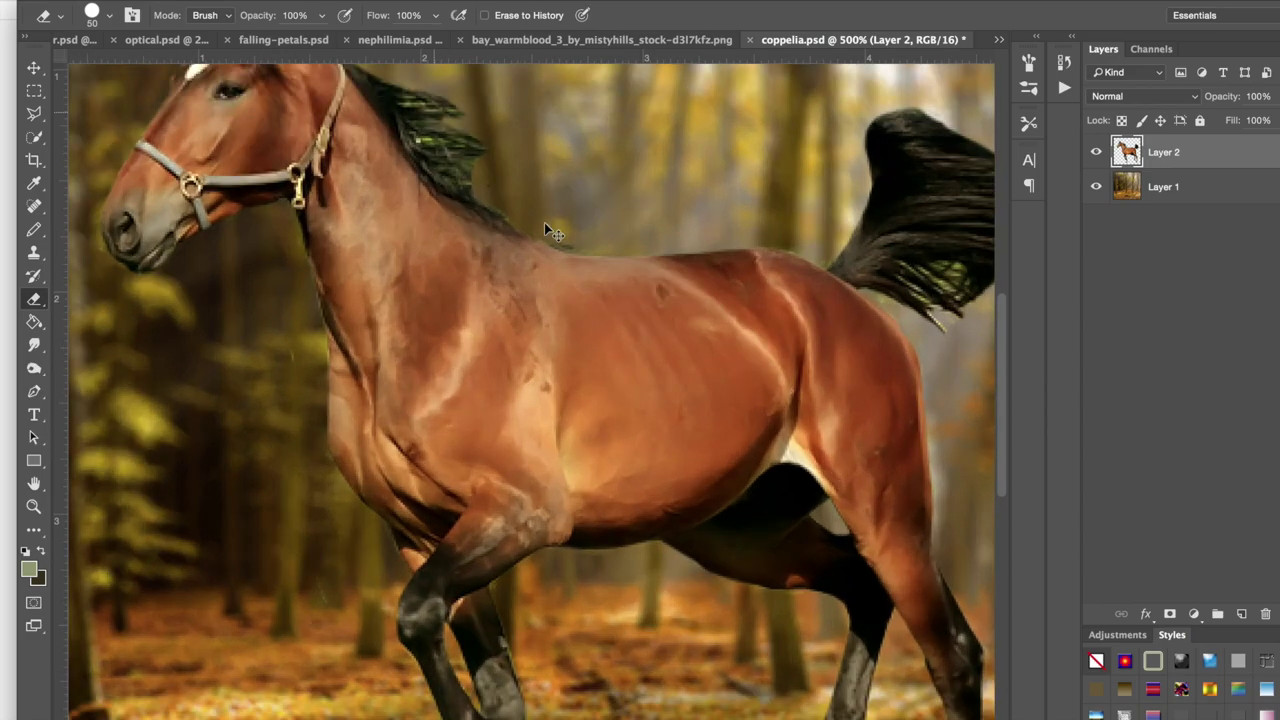
pyautogui.hscroll(-2, 310, 377)
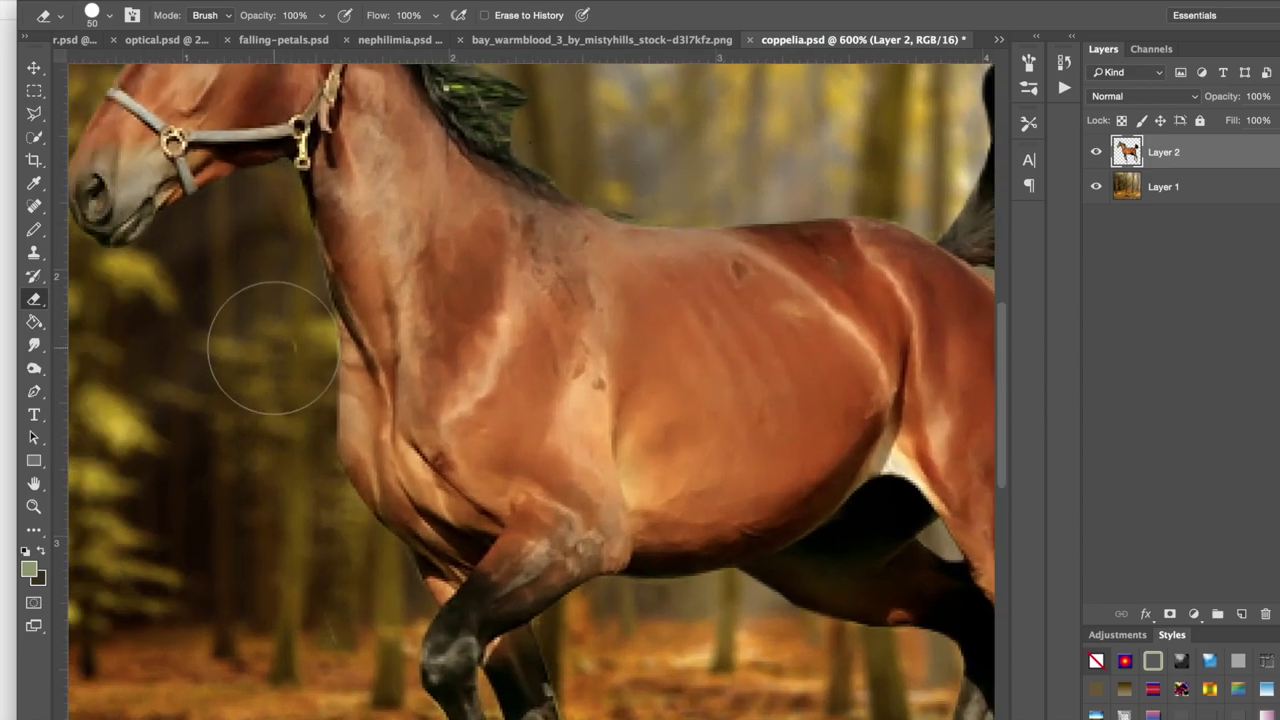
pyautogui.scroll(-4, 277, 480)
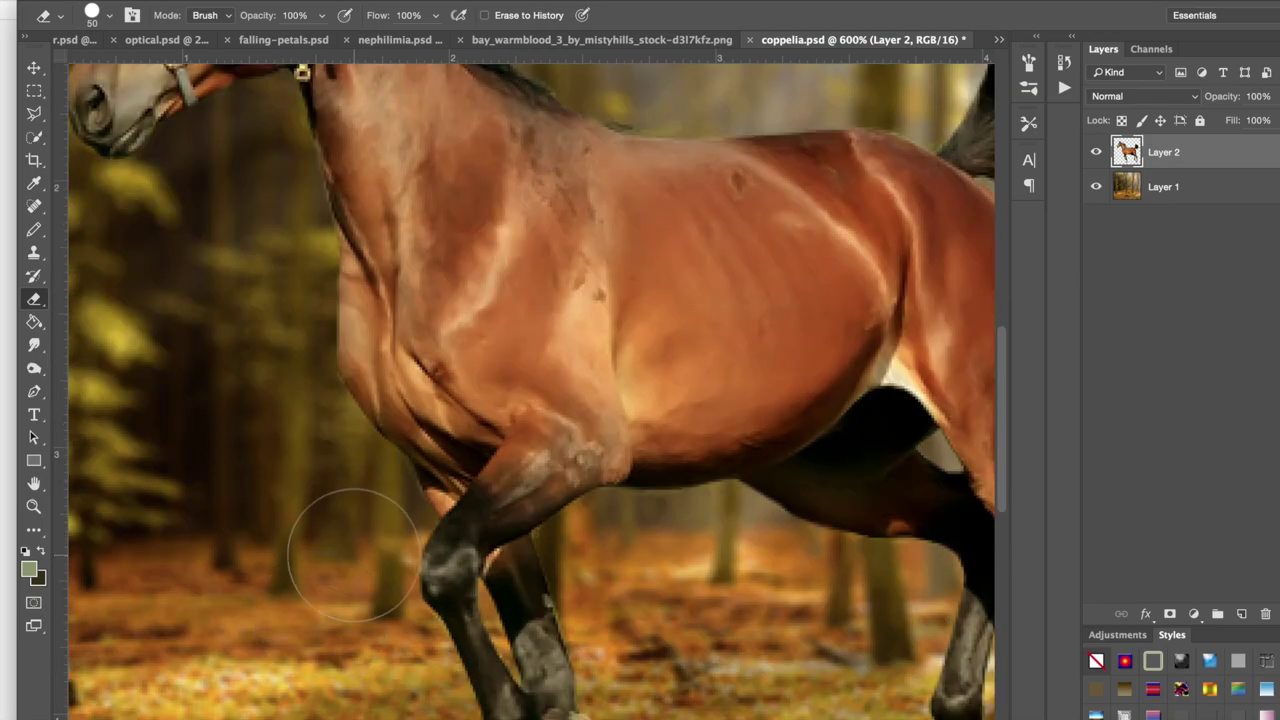
pyautogui.scroll(-1, 345, 535)
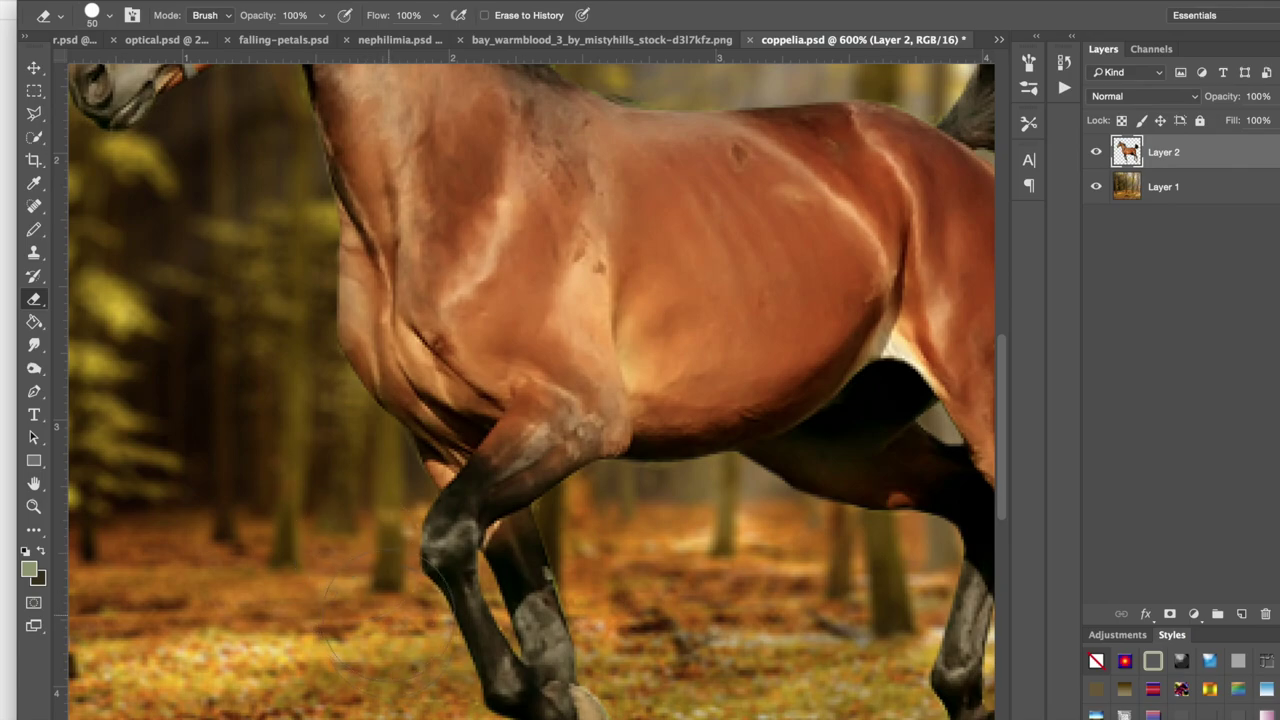
pyautogui.scroll(-2, 331, 502)
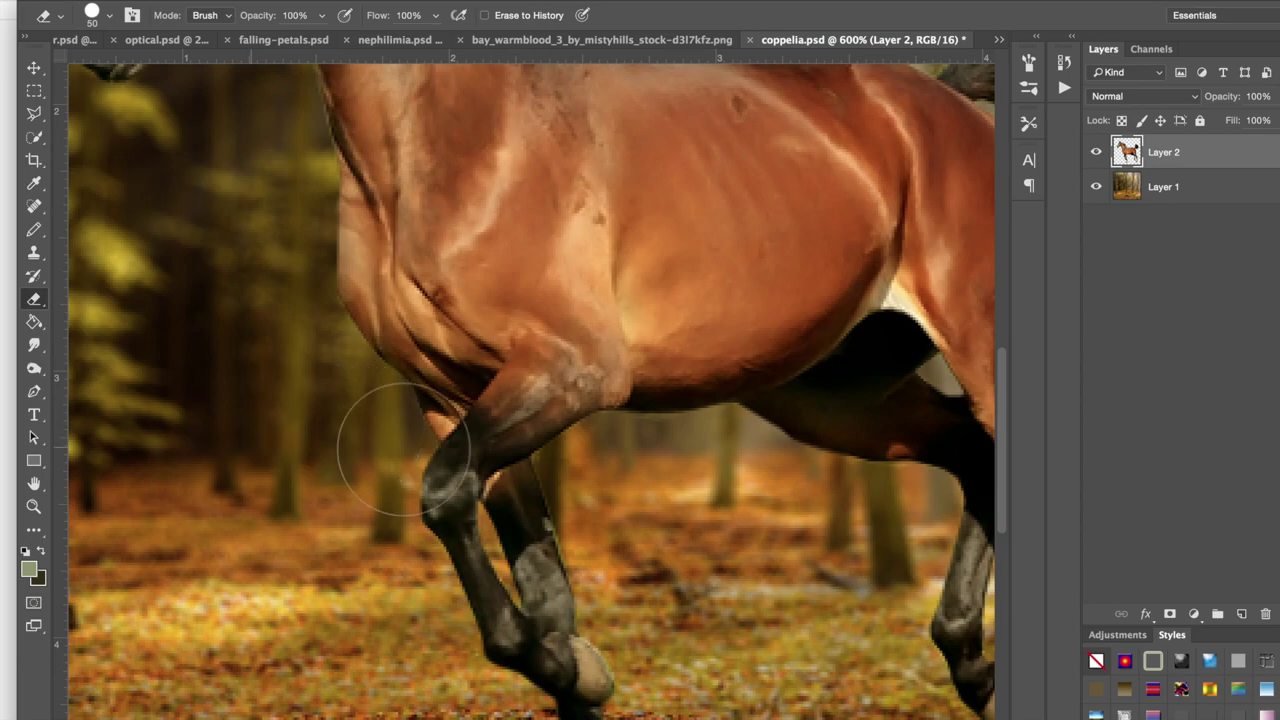
pyautogui.scroll(5, 287, 334)
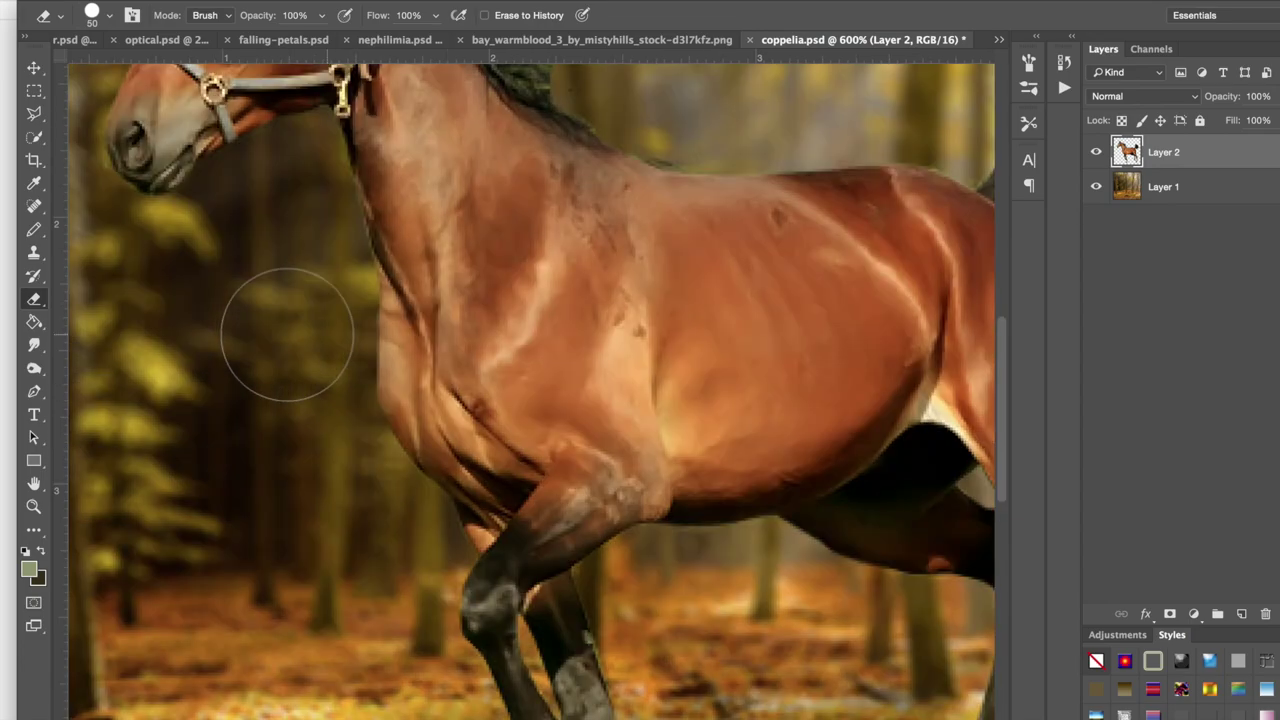
# Step: Reduce the Eraser brush to 9 px for close work on the edge of the horse's neck
pyautogui.press('[')
pyautogui.press('[')
pyautogui.press('[')
pyautogui.press('[')
pyautogui.press('[')
pyautogui.press('super+plus')
pyautogui.press('super+plus')
pyautogui.press('super+plus')
pyautogui.press('super+plus')
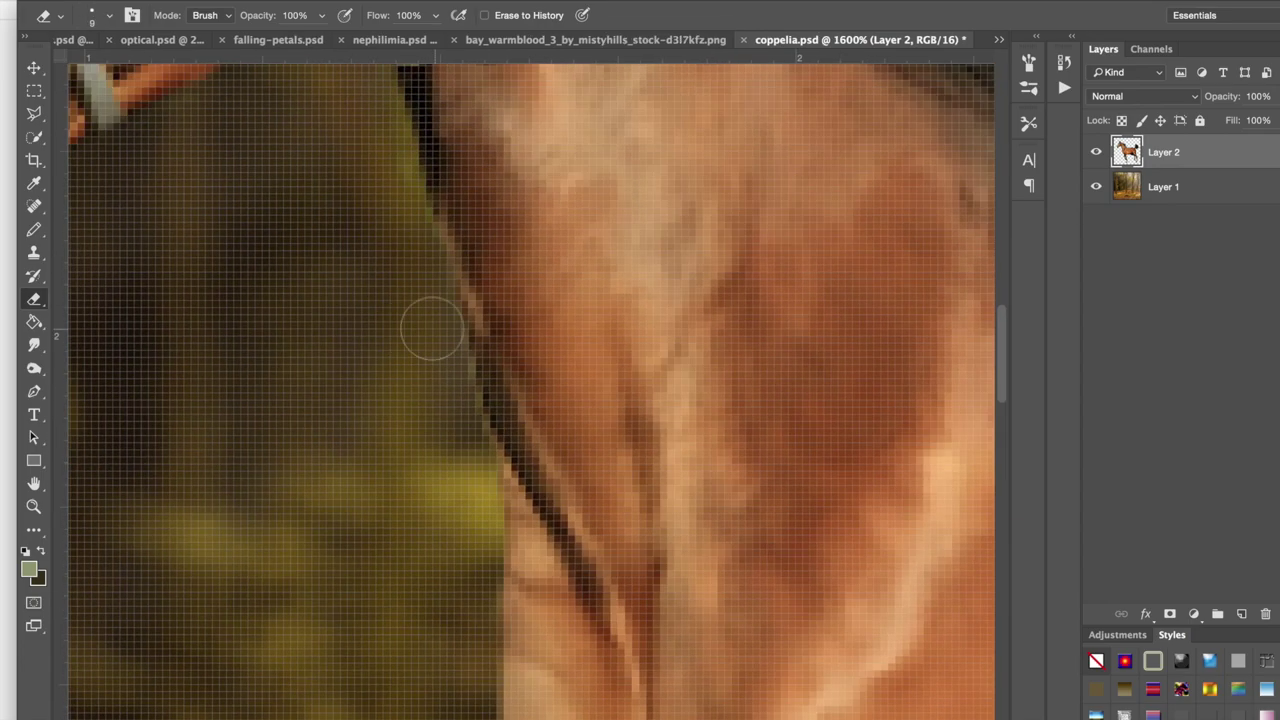
# Step: Shrink the Eraser to 6 px and erase leftover background fringe along the horse's head and upper mane
pyautogui.hscroll(-8, 440, 285)
pyautogui.scroll(8, 449, 151)
pyautogui.hscroll(4, 560, 180)
pyautogui.scroll(3, 535, 123)
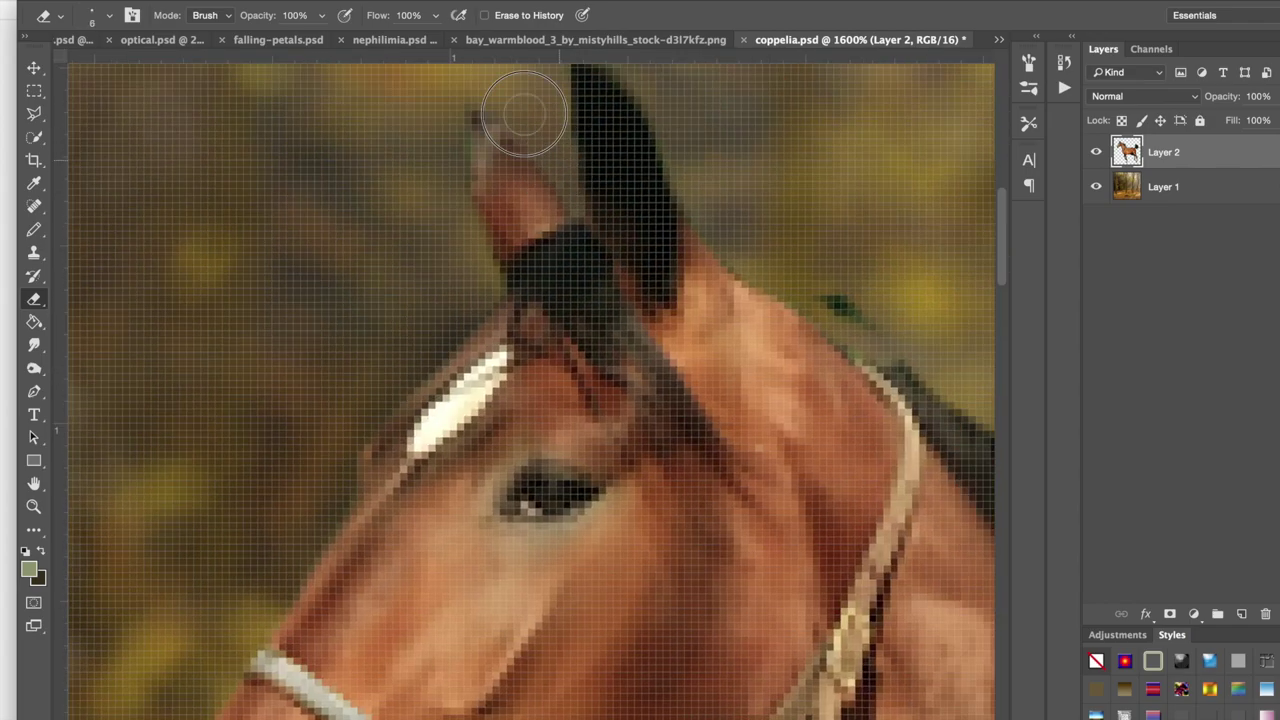
pyautogui.scroll(3, 523, 130)
pyautogui.hscroll(5, 625, 236)
pyautogui.scroll(-2, 625, 236)
pyautogui.press('[')
pyautogui.press('[')
pyautogui.press('[')
pyautogui.moveTo(592, 312); pyautogui.dragTo(635, 344)
# Step: Inspect the horse's cut-out edges along the mane, tail, hind legs, front legs and muzzle for leftover fringe
pyautogui.hscroll(15, 636, 345)
pyautogui.scroll(-6, 636, 345)
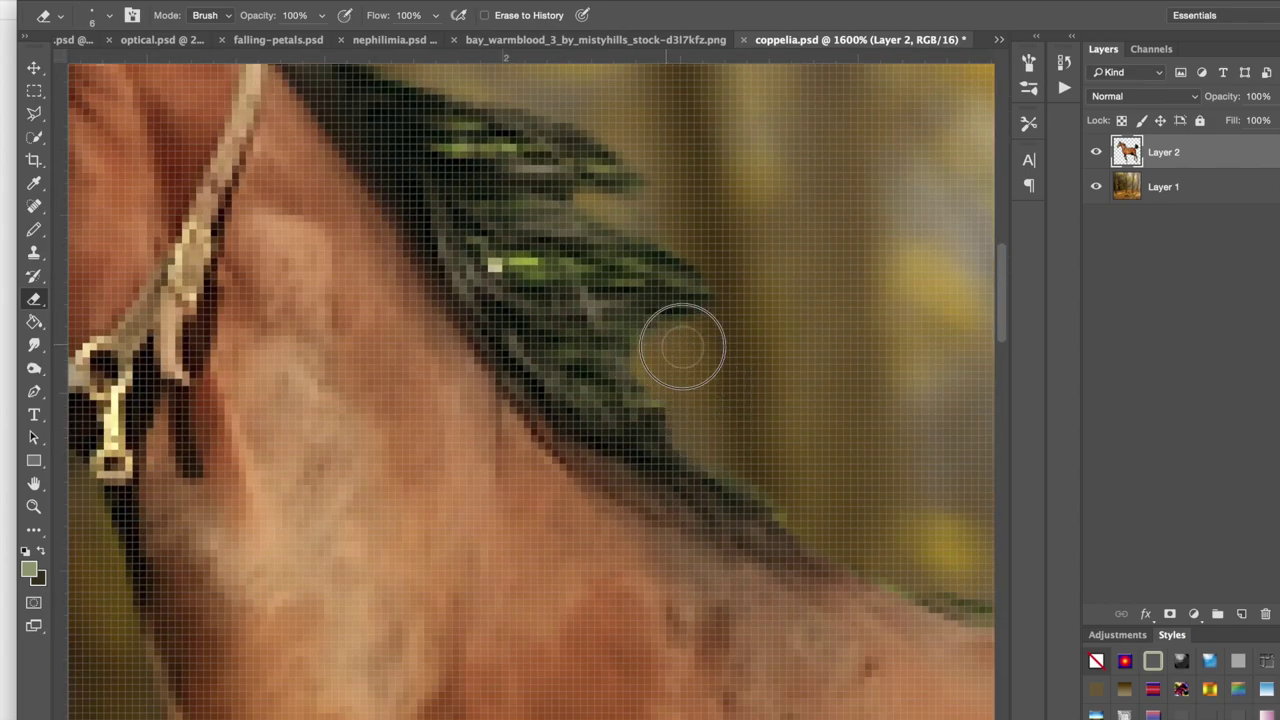
pyautogui.scroll(-5, 806, 358)
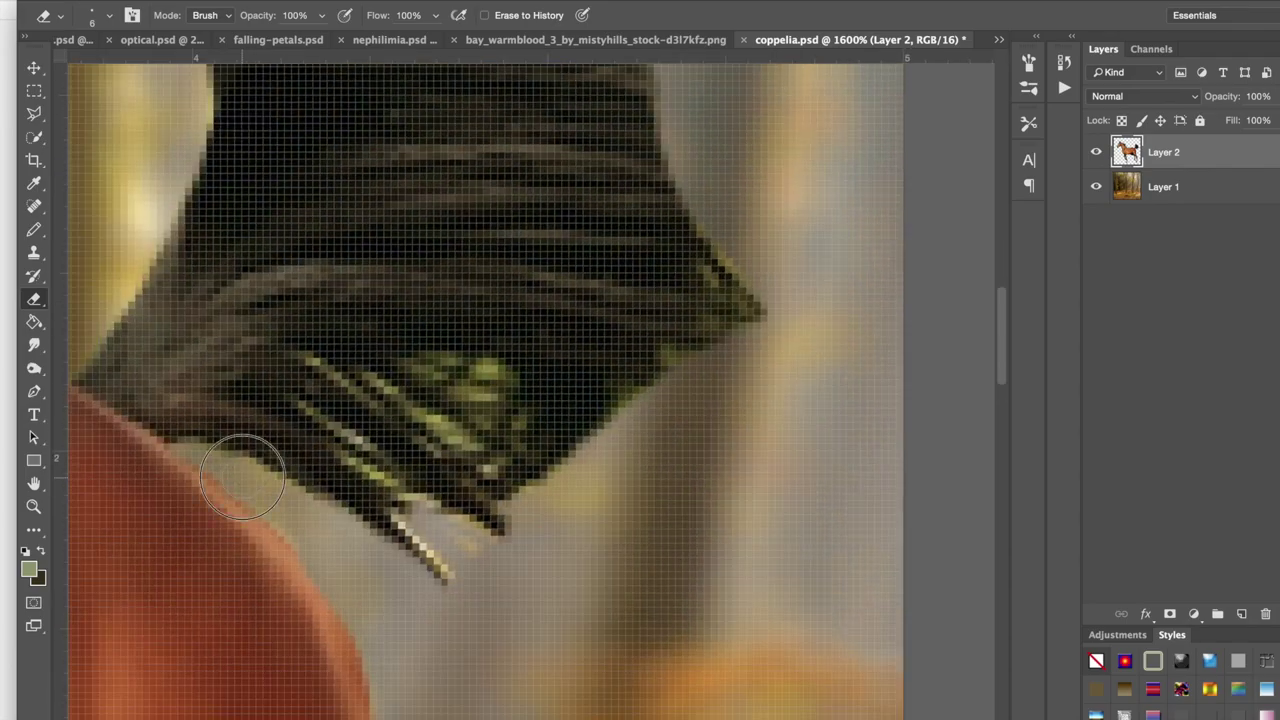
pyautogui.scroll(-10, 600, 500)
pyautogui.hscroll(-15, 618, 684)
pyautogui.scroll(8, 618, 684)
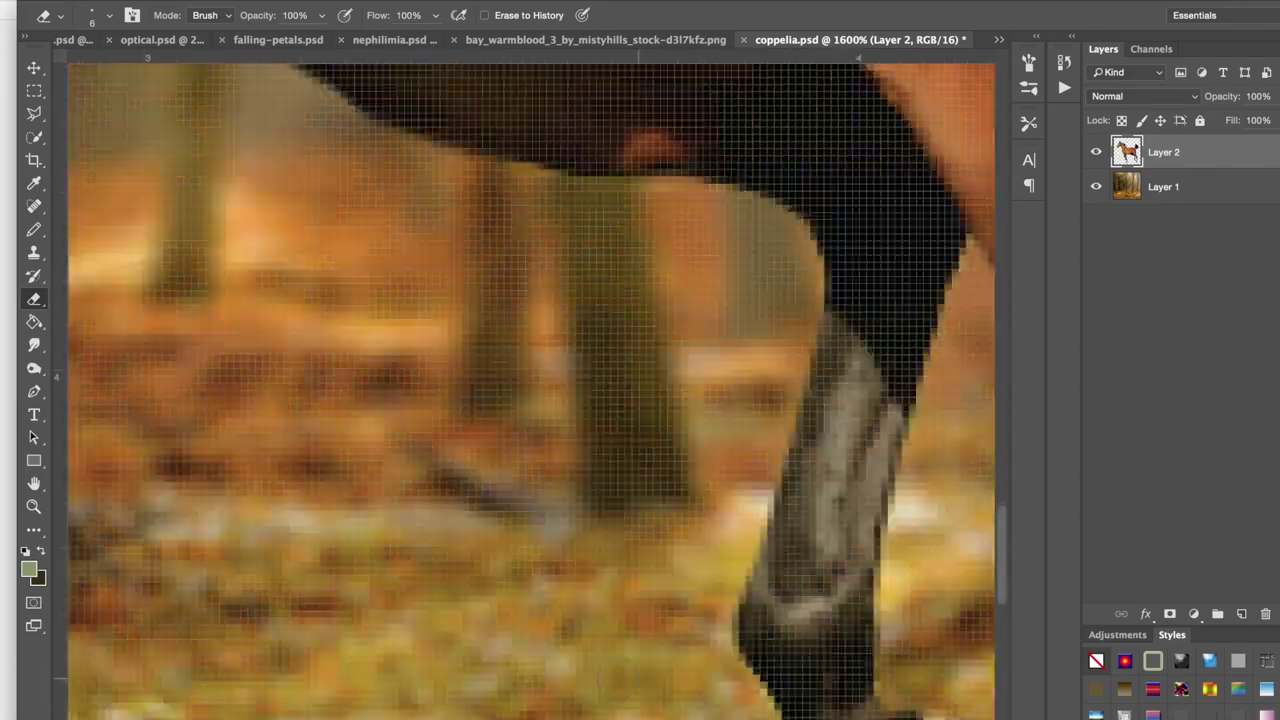
pyautogui.scroll(-3, 553, 461)
pyautogui.scroll(-10, 734, 364)
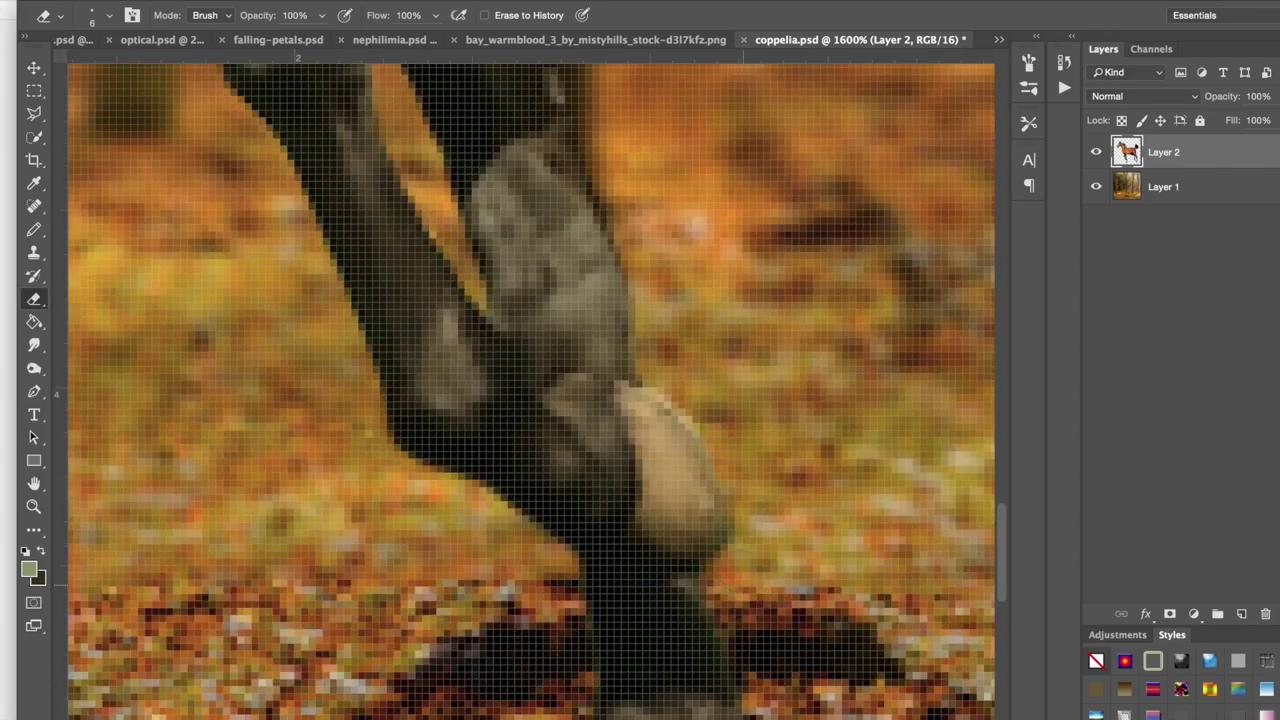
pyautogui.scroll(14, 734, 364)
pyautogui.hscroll(-6, 734, 364)
pyautogui.scroll(20, 629, 427)
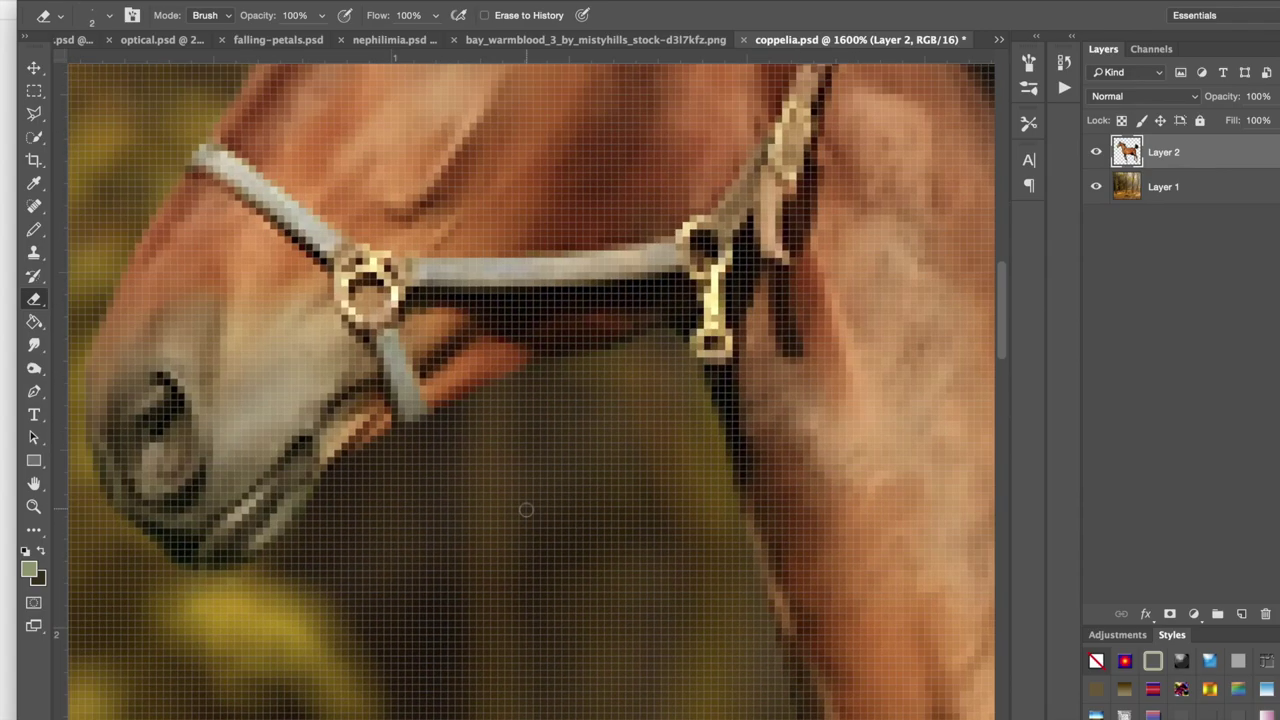
# Step: Check the whole horse composite against the forest and save the document
pyautogui.scroll(-8, 526, 510)
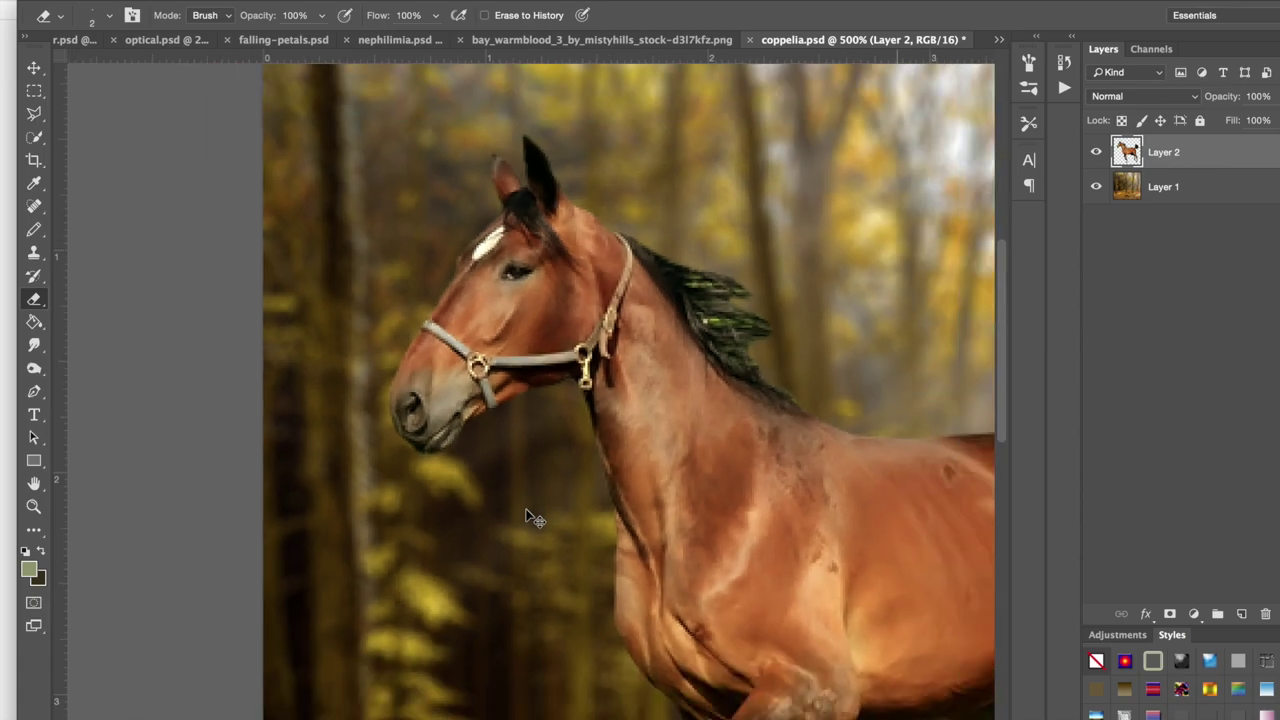
pyautogui.scroll(-5, 526, 512)
pyautogui.scroll(2, 526, 512)
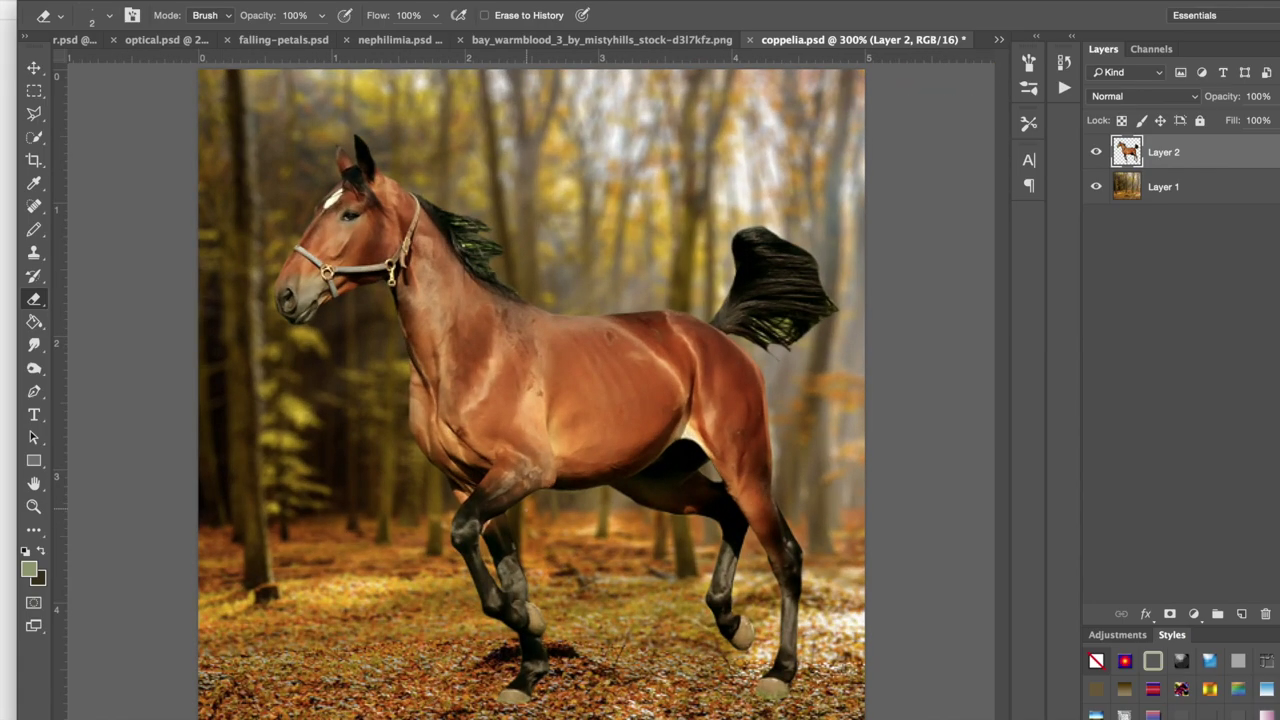
pyautogui.press('super+s')
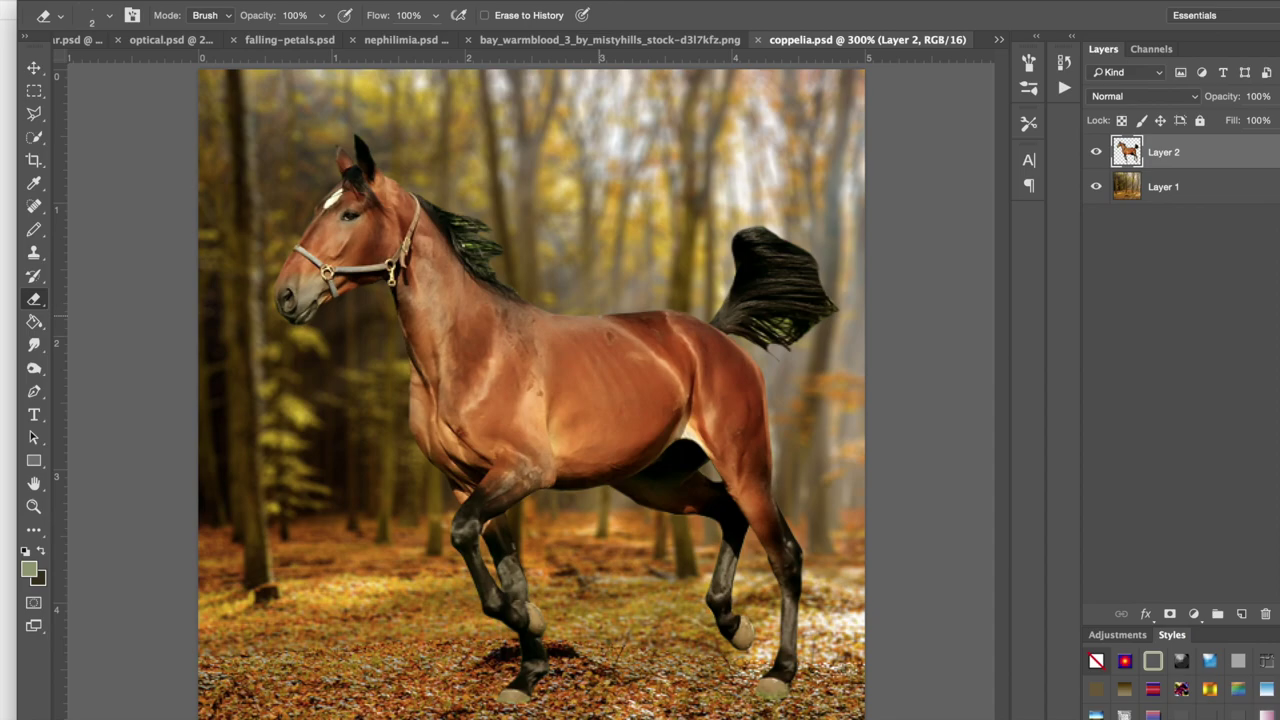
# Step: Examine the halter straps and metal rings on the horse's head up close
pyautogui.scroll(4, 603, 323)
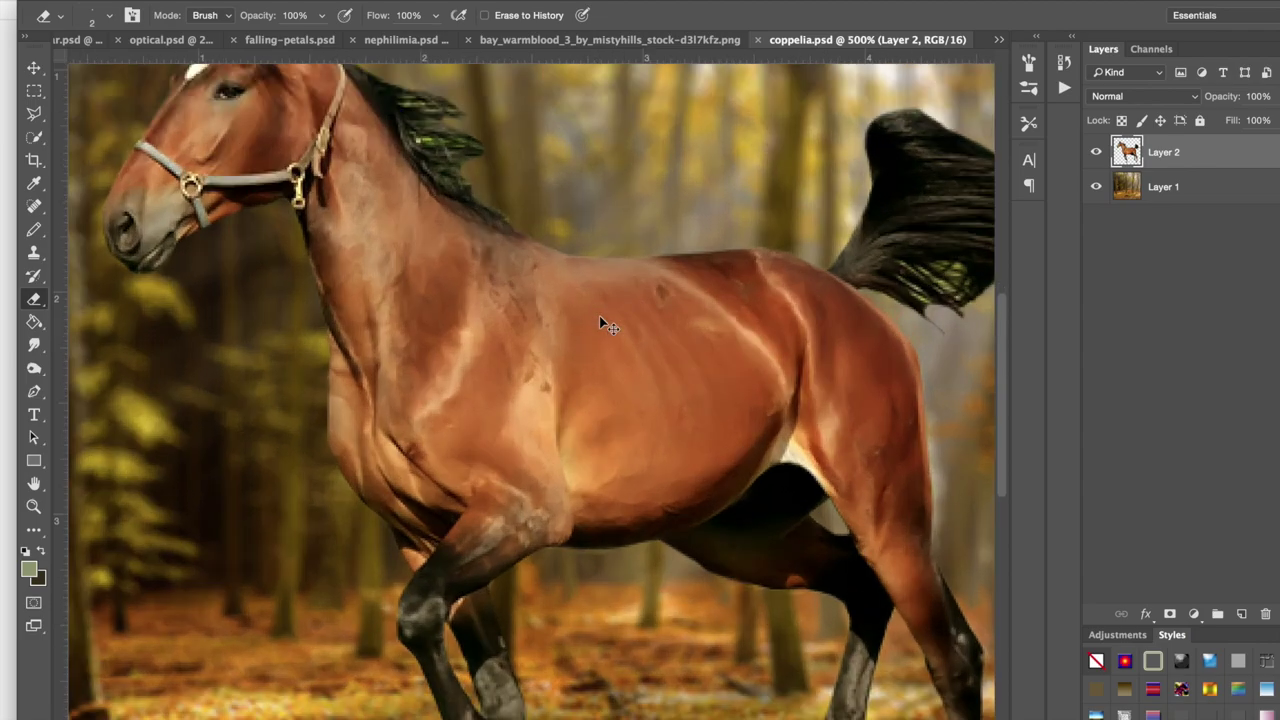
pyautogui.hscroll(3, 607, 385)
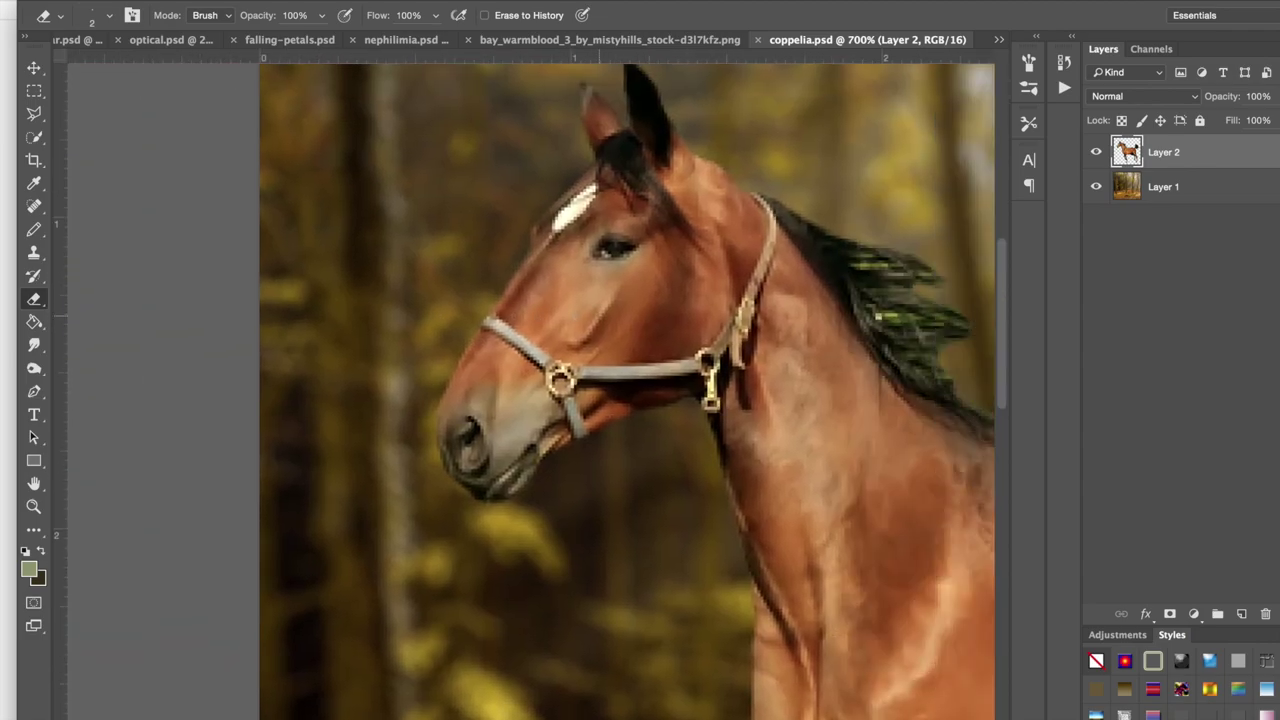
pyautogui.scroll(3, 603, 323)
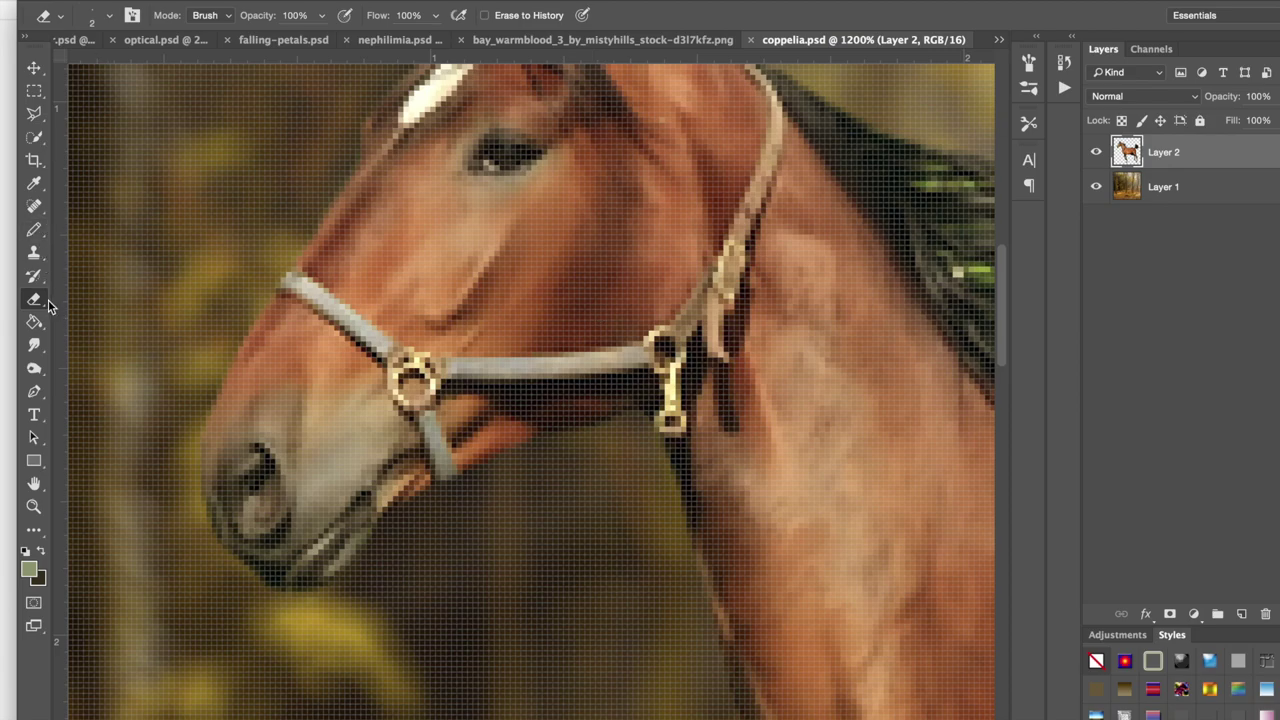
pyautogui.scroll(3, 225, 313)
pyautogui.hscroll(2, 225, 313)
pyautogui.scroll(-3, 225, 313)
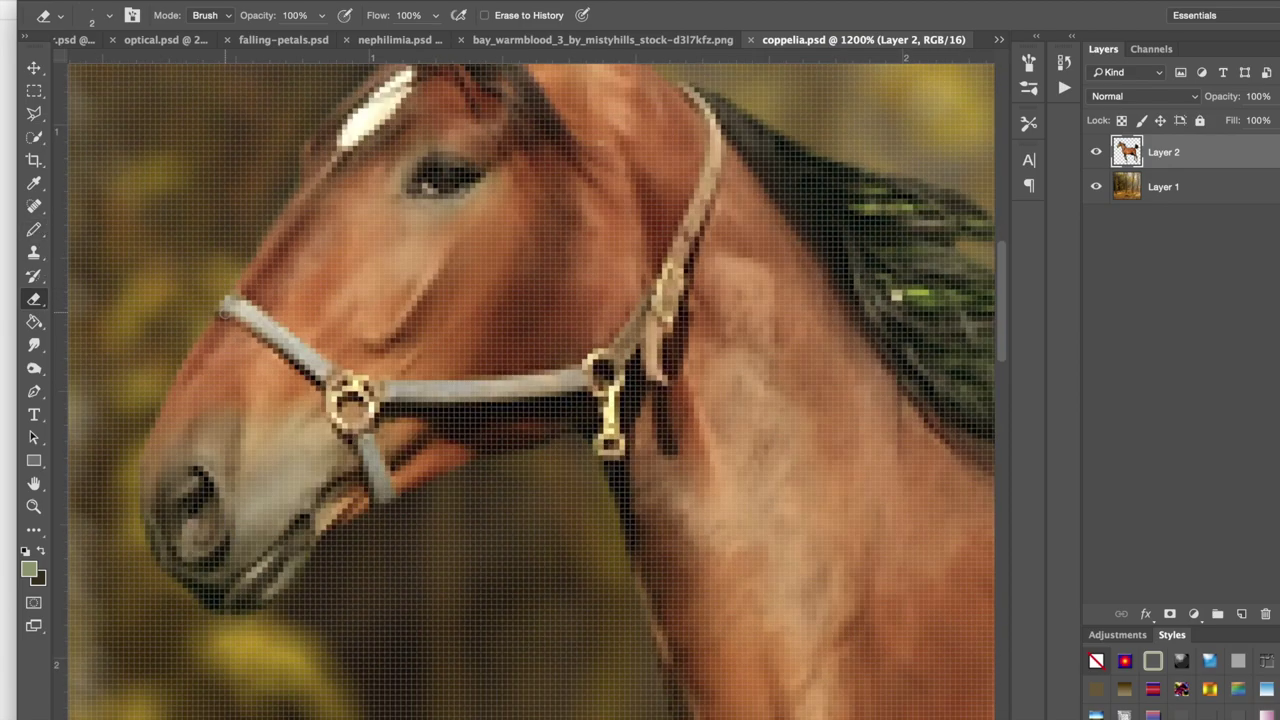
pyautogui.hscroll(-2, 225, 313)
pyautogui.hscroll(3, 225, 313)
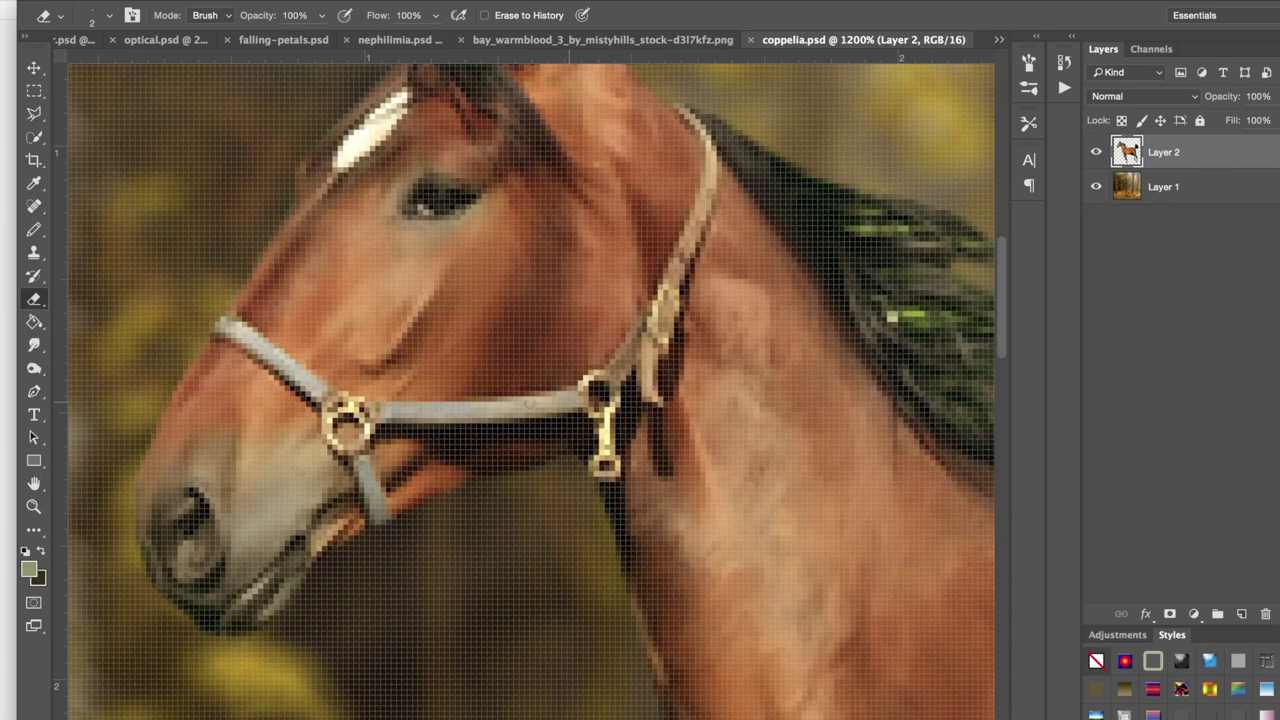
pyautogui.hscroll(-3, 532, 385)
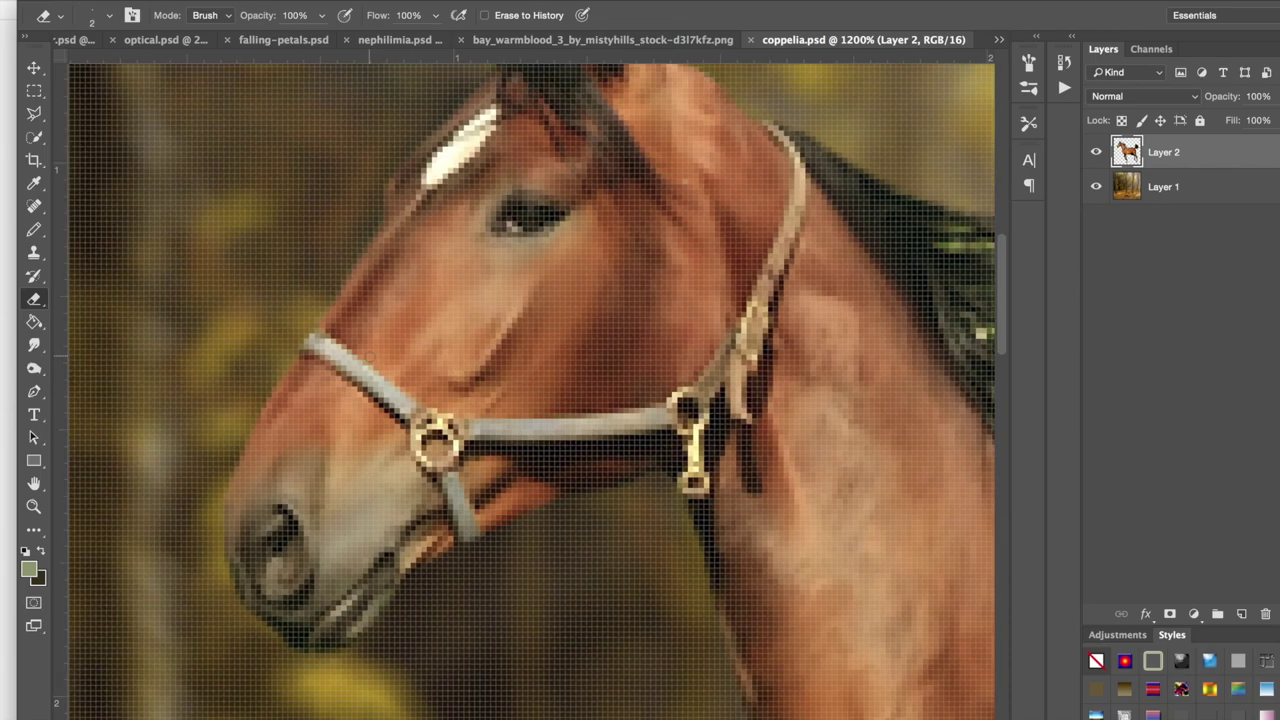
# Step: Activate the Clone Stamp tool and set its brush size to 10 px
pyautogui.click(34, 229)
pyautogui.click(100, 226)
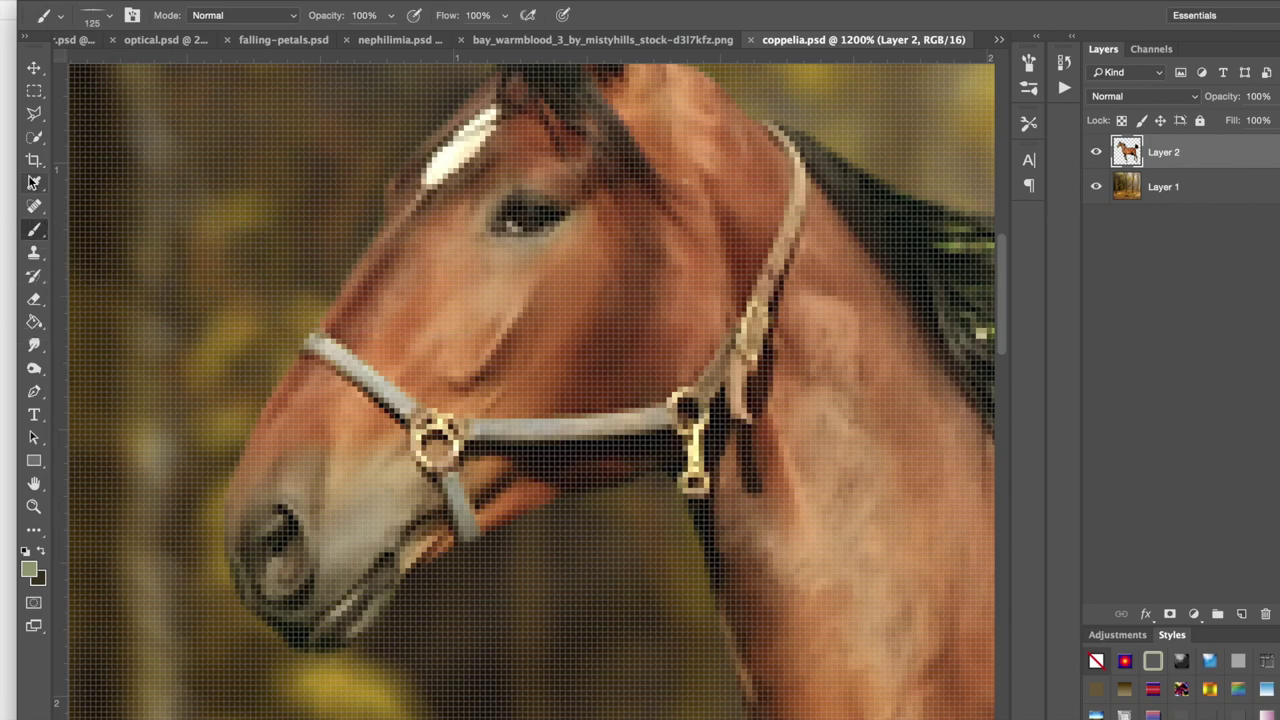
pyautogui.click(35, 256)
pyautogui.click(34, 257)
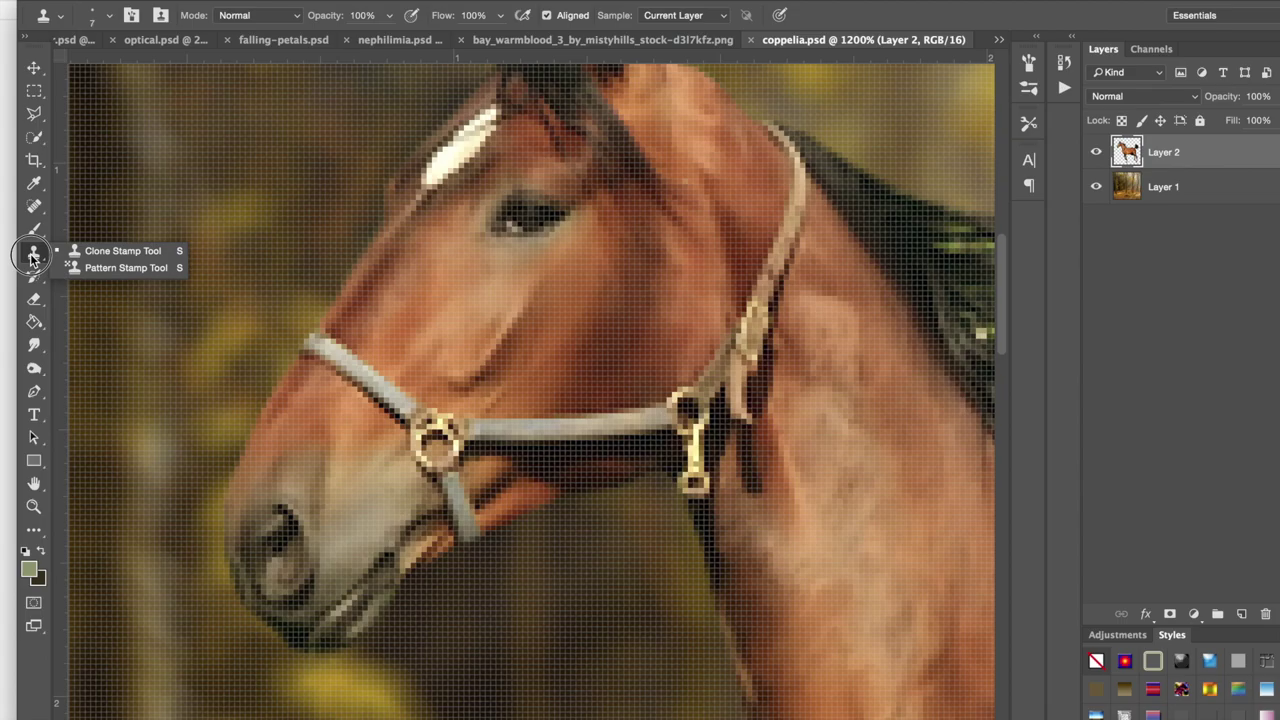
pyautogui.click(95, 252)
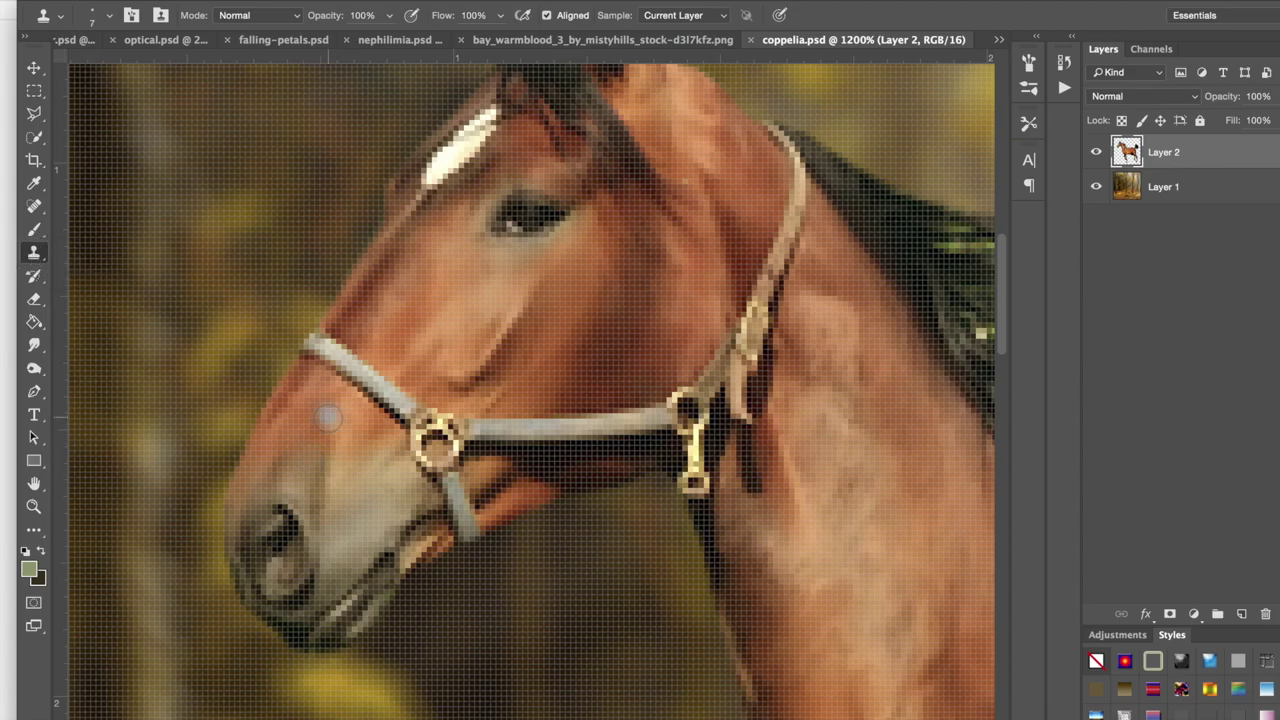
pyautogui.press('[')
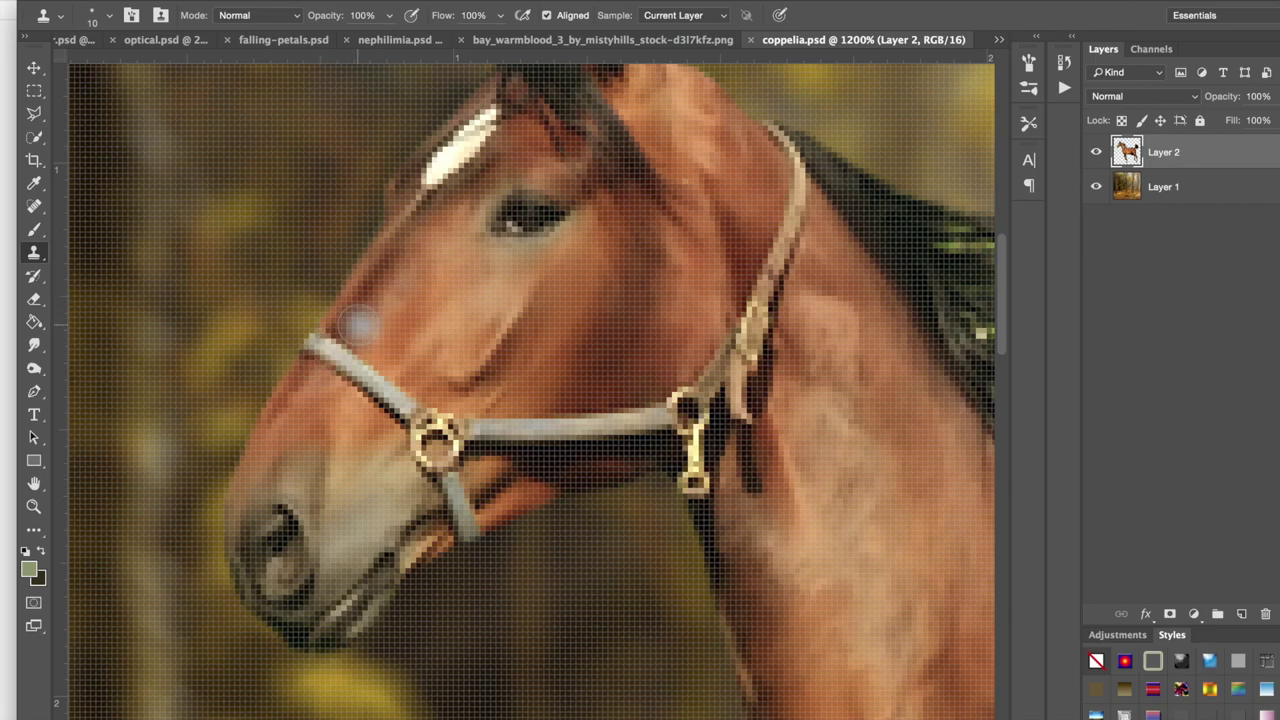
# Step: Clone reddish coat over the outer end of the noseband where it crosses the bridge of the nose
pyautogui.hotkey('ctrl', '+')
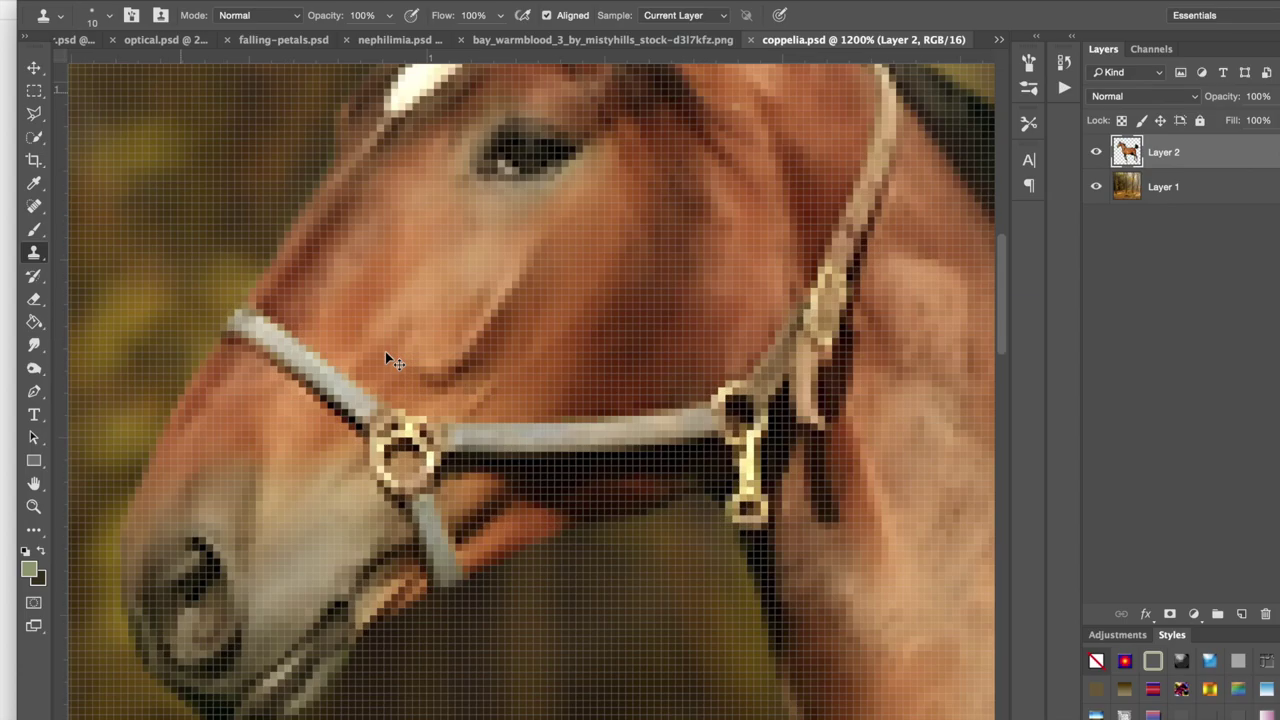
pyautogui.press('super+plus')
pyautogui.hscroll(-8, 388, 358)
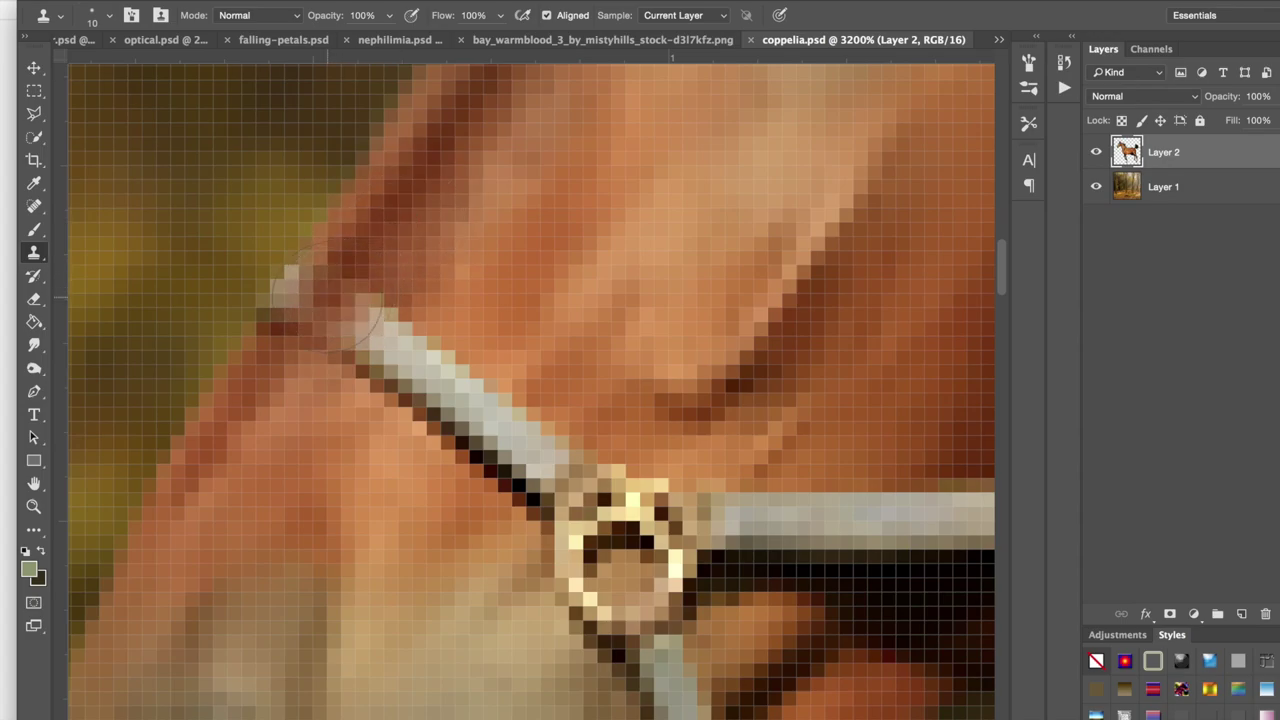
pyautogui.click(326, 298)
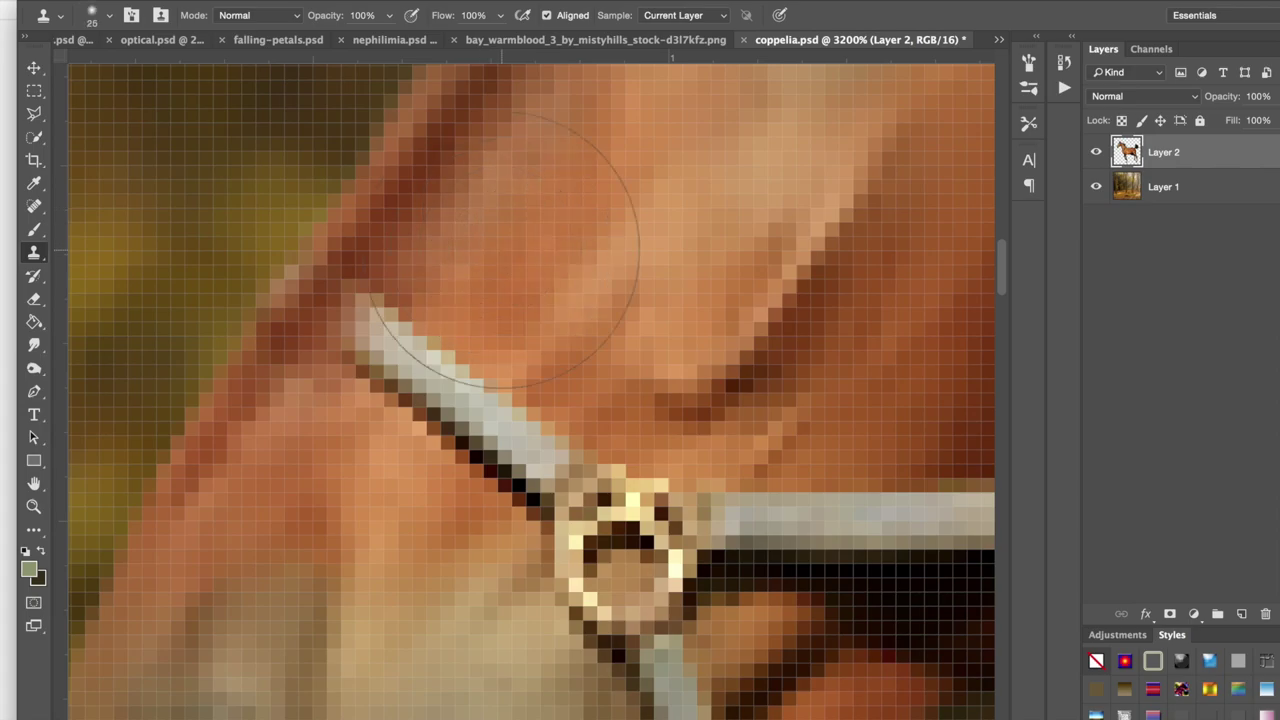
# Step: Set the Clone Stamp brush to 15 px and clone sampled coat over the rest of the noseband up to the metal ring
pyautogui.press(']')
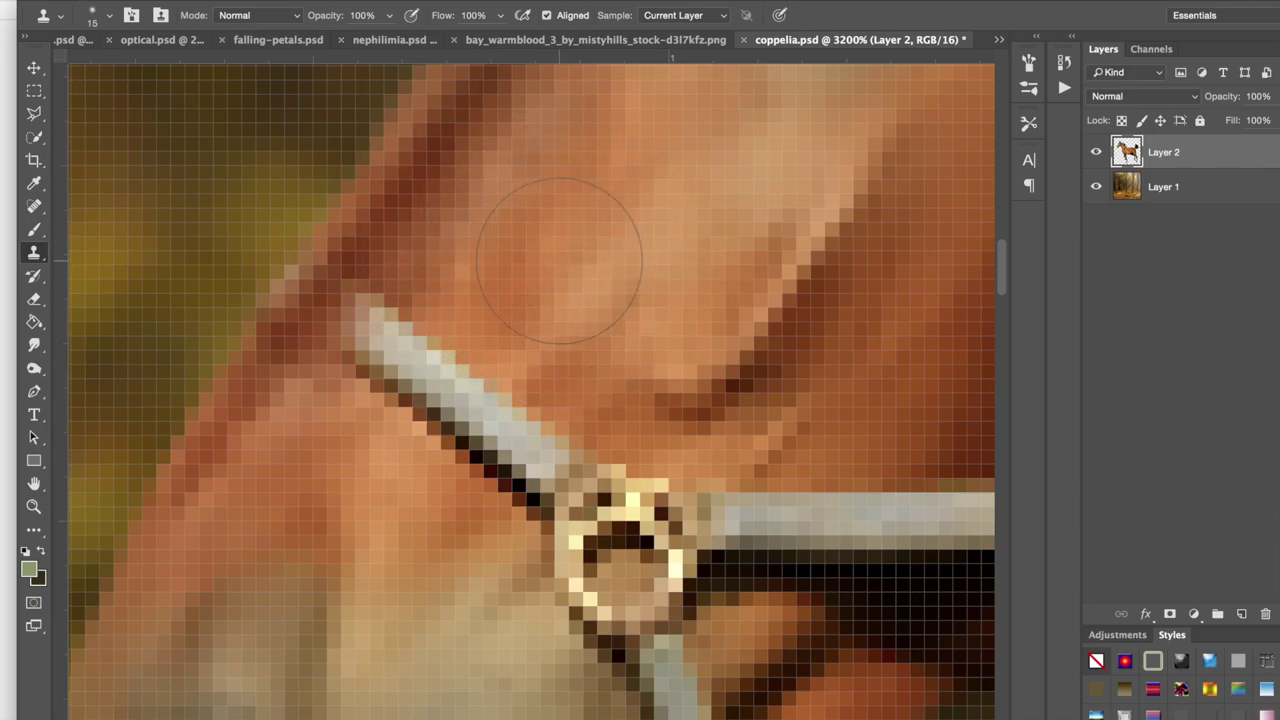
pyautogui.keyDown('alt'); pyautogui.click(537, 268); pyautogui.keyUp('alt')
pyautogui.moveTo(516, 285)
pyautogui.mouseDown()
pyautogui.moveTo(400, 360)
pyautogui.moveTo(440, 370)
pyautogui.moveTo(383, 345)
pyautogui.mouseUp()
pyautogui.moveTo(454, 397); pyautogui.dragTo(466, 407)
pyautogui.press('super+z')
pyautogui.keyDown('alt'); pyautogui.click(652, 238); pyautogui.keyUp('alt')
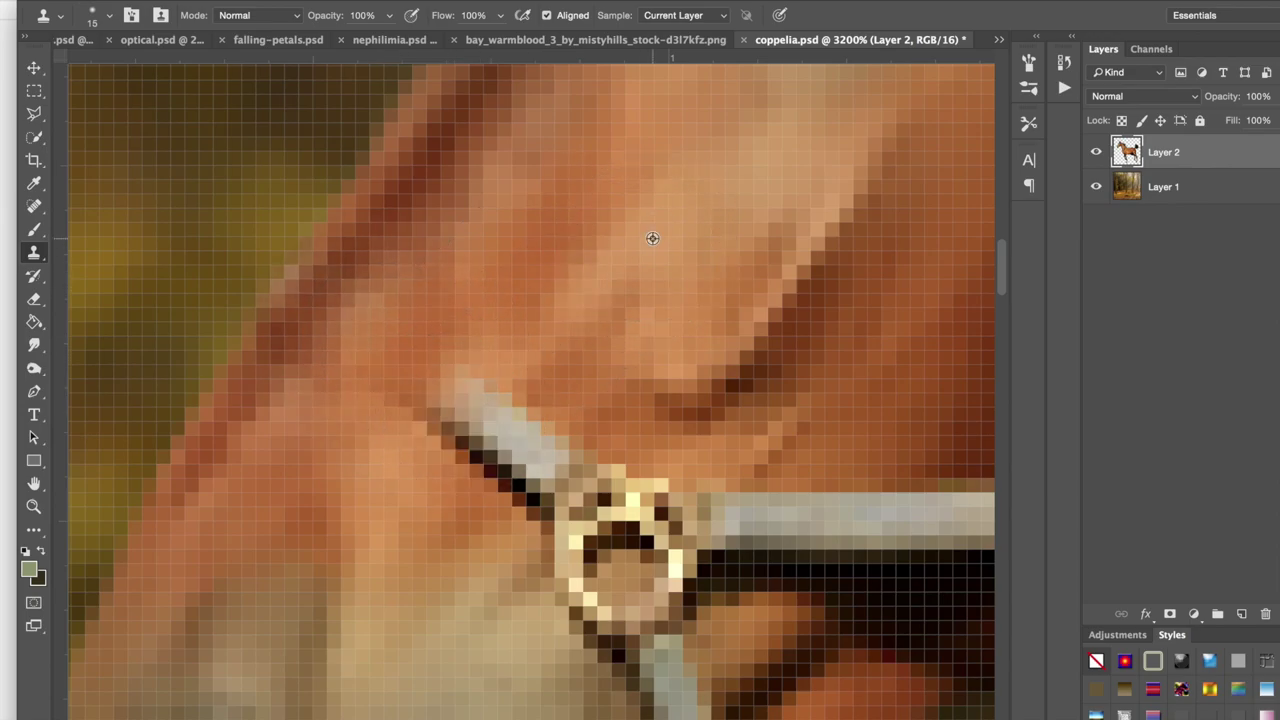
pyautogui.moveTo(511, 437)
pyautogui.mouseDown()
pyautogui.moveTo(419, 420)
pyautogui.moveTo(512, 371)
pyautogui.mouseUp()
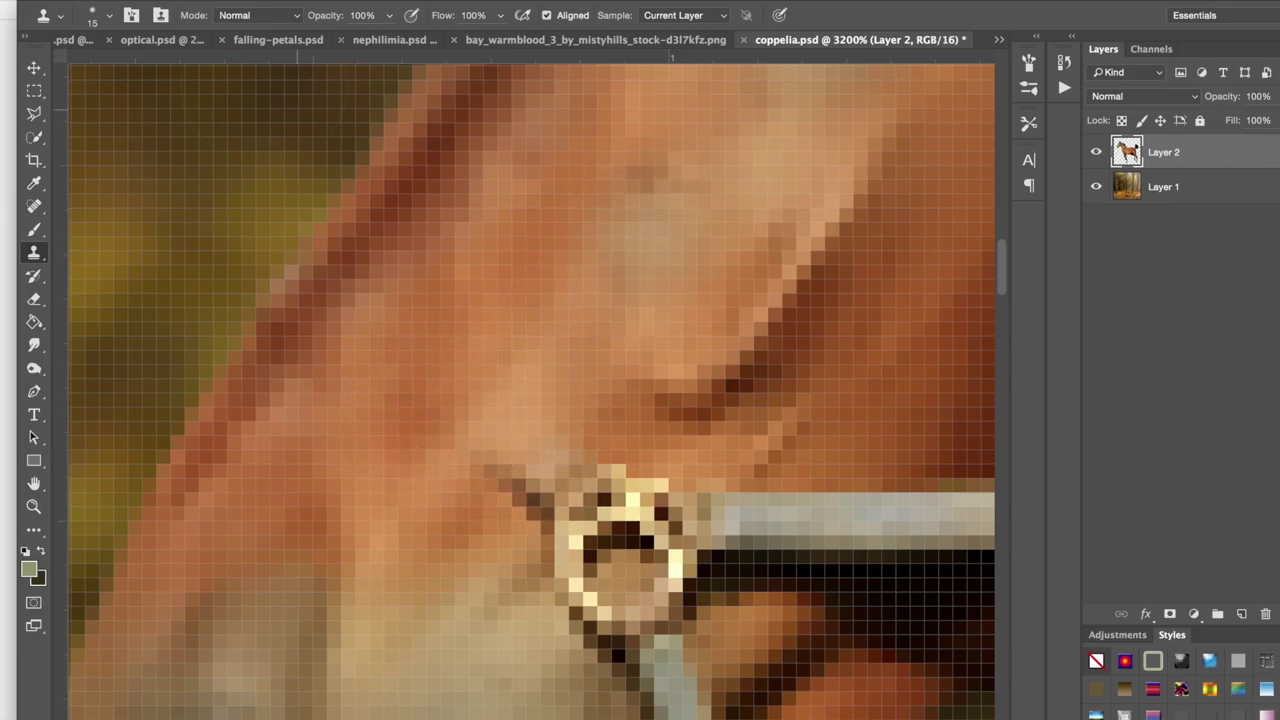
pyautogui.click(110, 17)
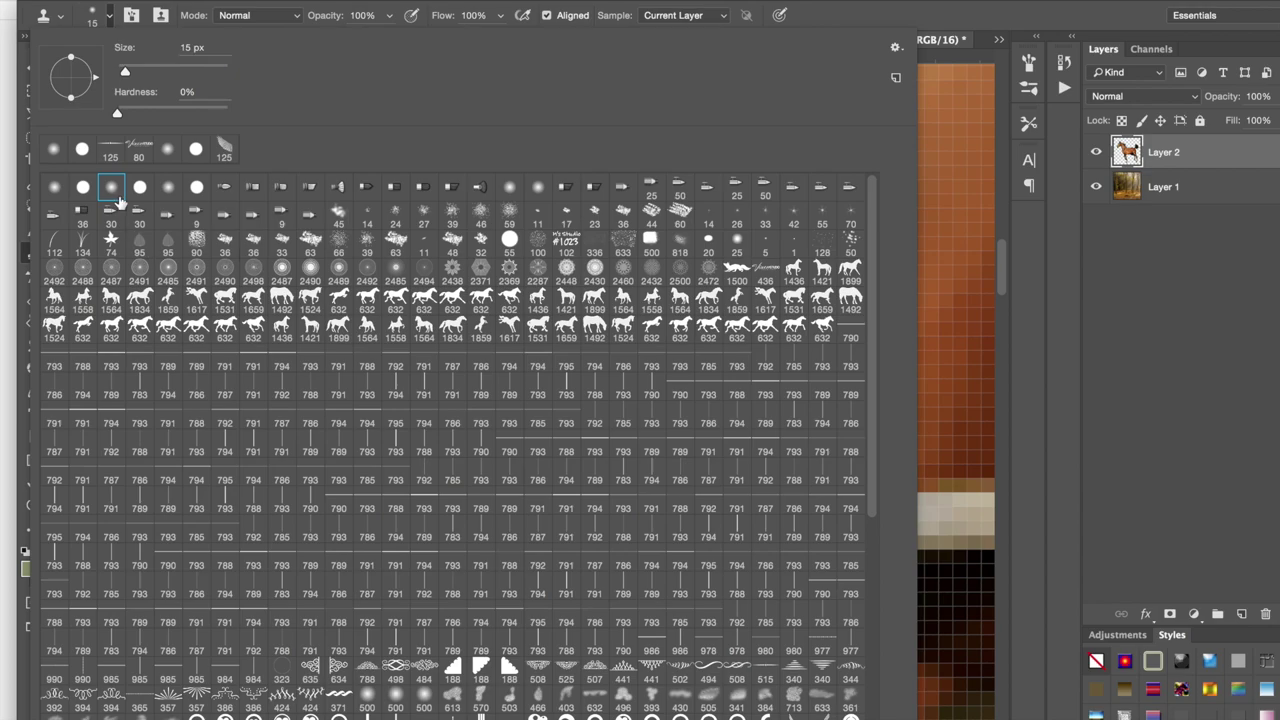
pyautogui.click(110, 17)
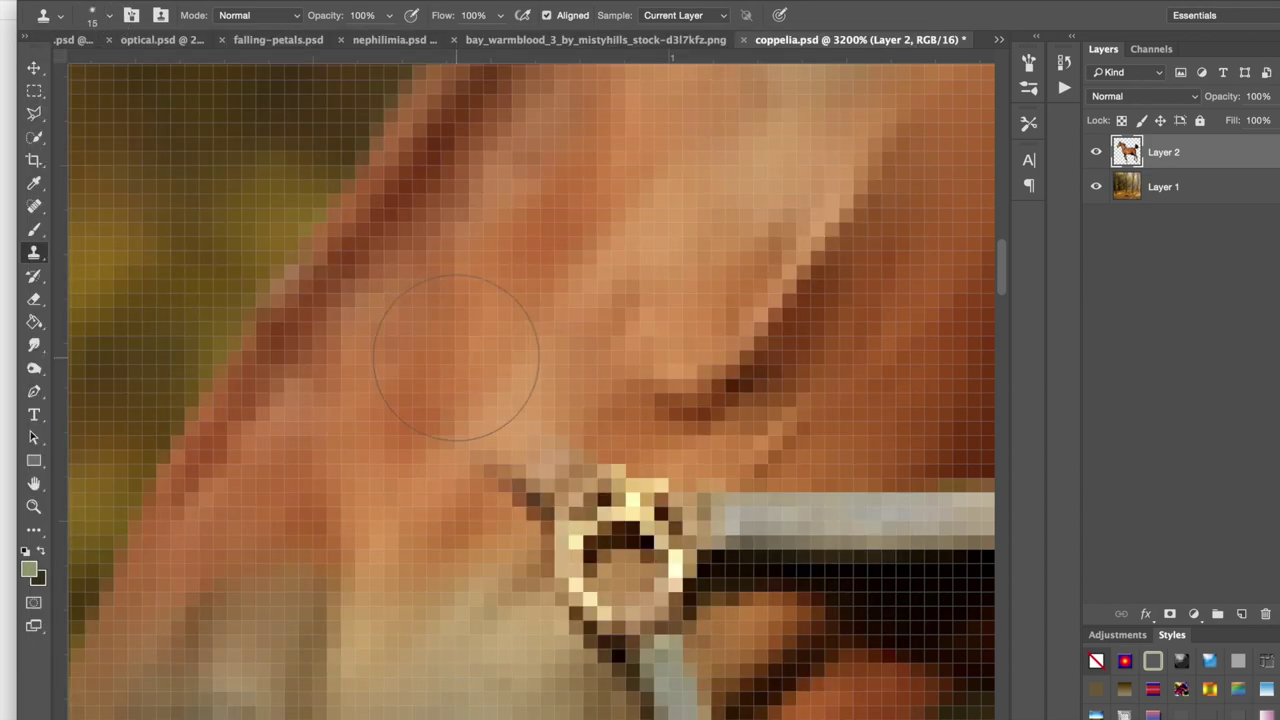
# Step: Clone coat texture over the upper part of the metal halter ring beside the horse's mouth
pyautogui.hscroll(4, 457, 358)
pyautogui.scroll(-2, 457, 358)
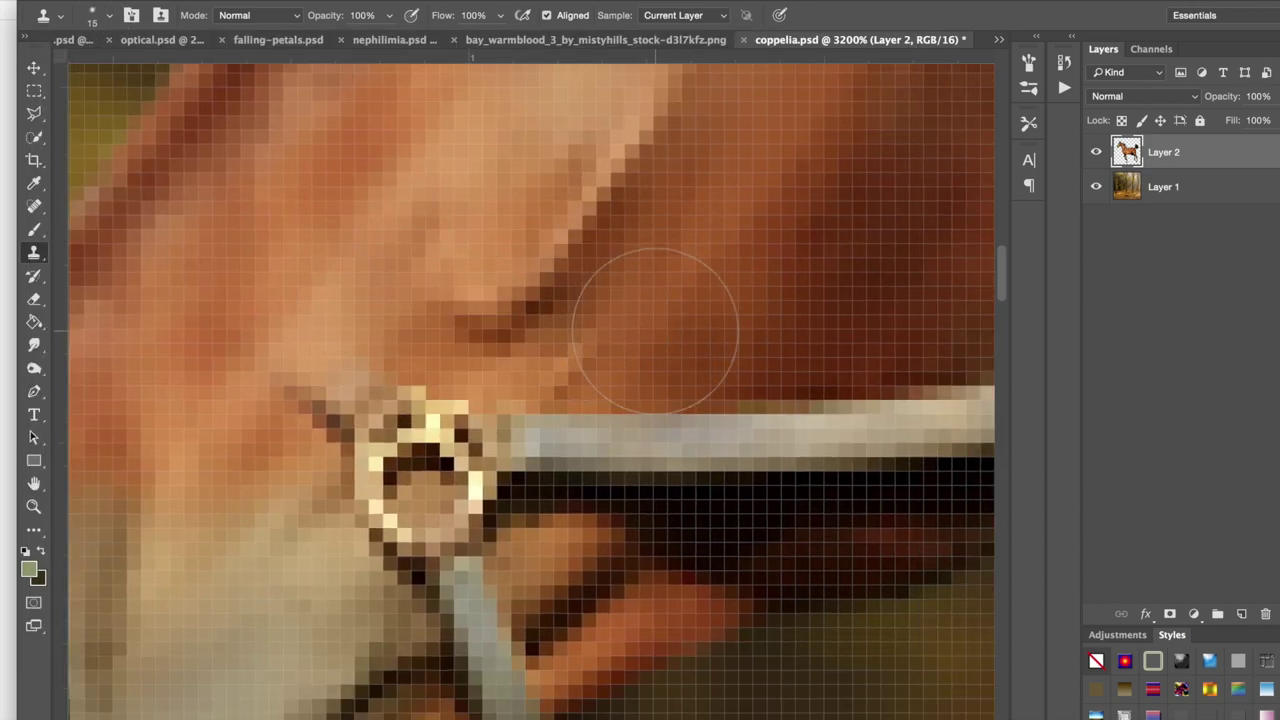
pyautogui.scroll(-2, 305, 470)
pyautogui.hscroll(-1, 305, 470)
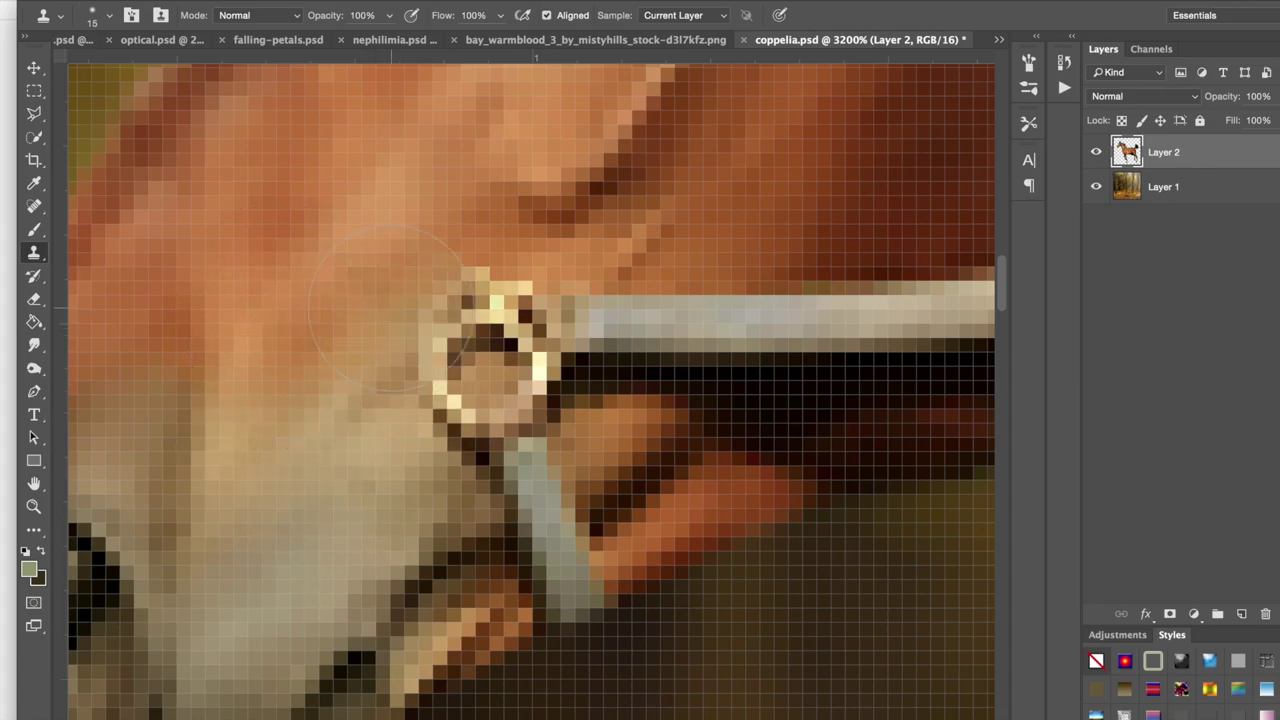
pyautogui.click(422, 303)
pyautogui.click(456, 304)
pyautogui.click(468, 308)
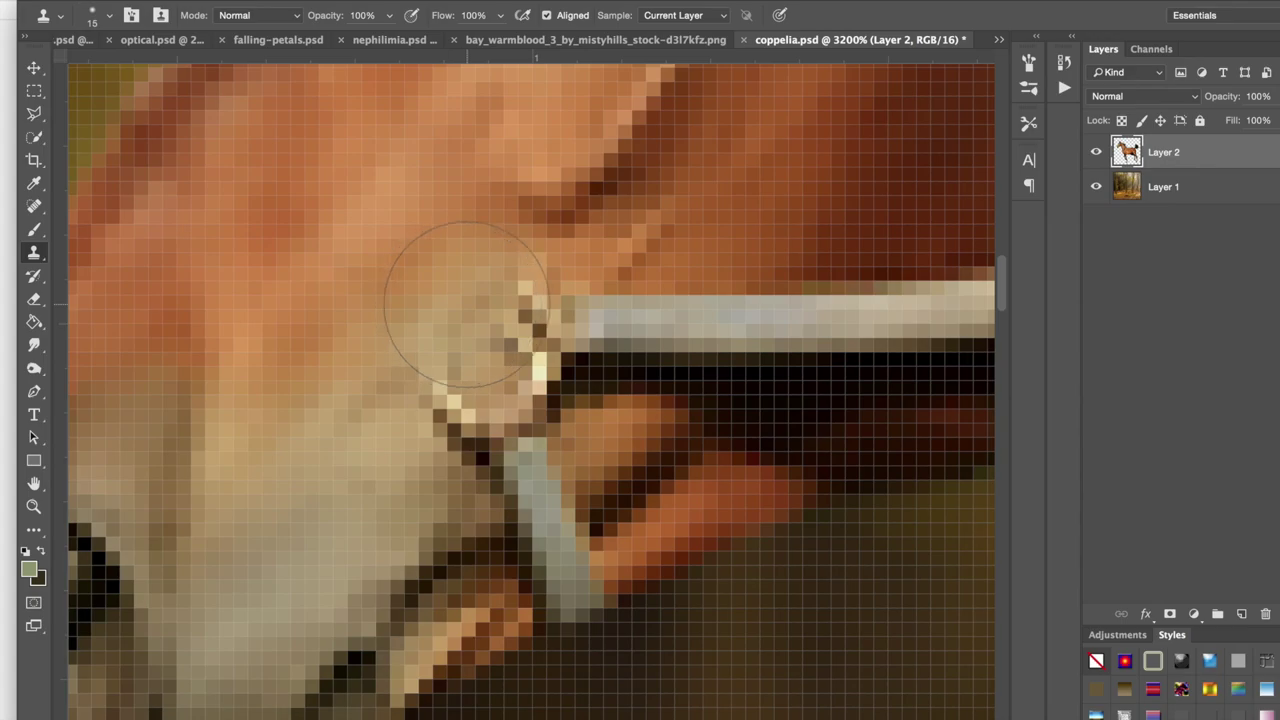
pyautogui.click(502, 318)
# Step: Clone dark reddish cheek coat over the middle of the cheek strap and the shadow beneath it
pyautogui.scroll(-5, 610, 370)
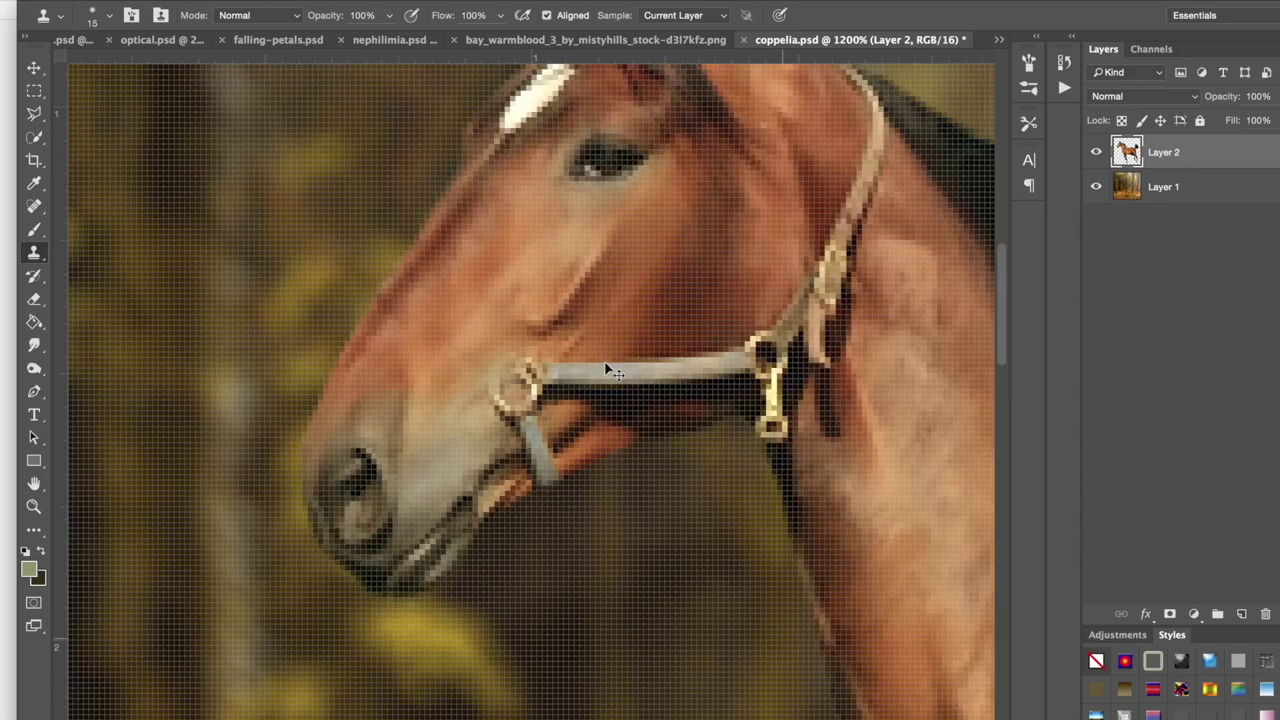
pyautogui.scroll(-1, 612, 372)
pyautogui.scroll(5, 606, 366)
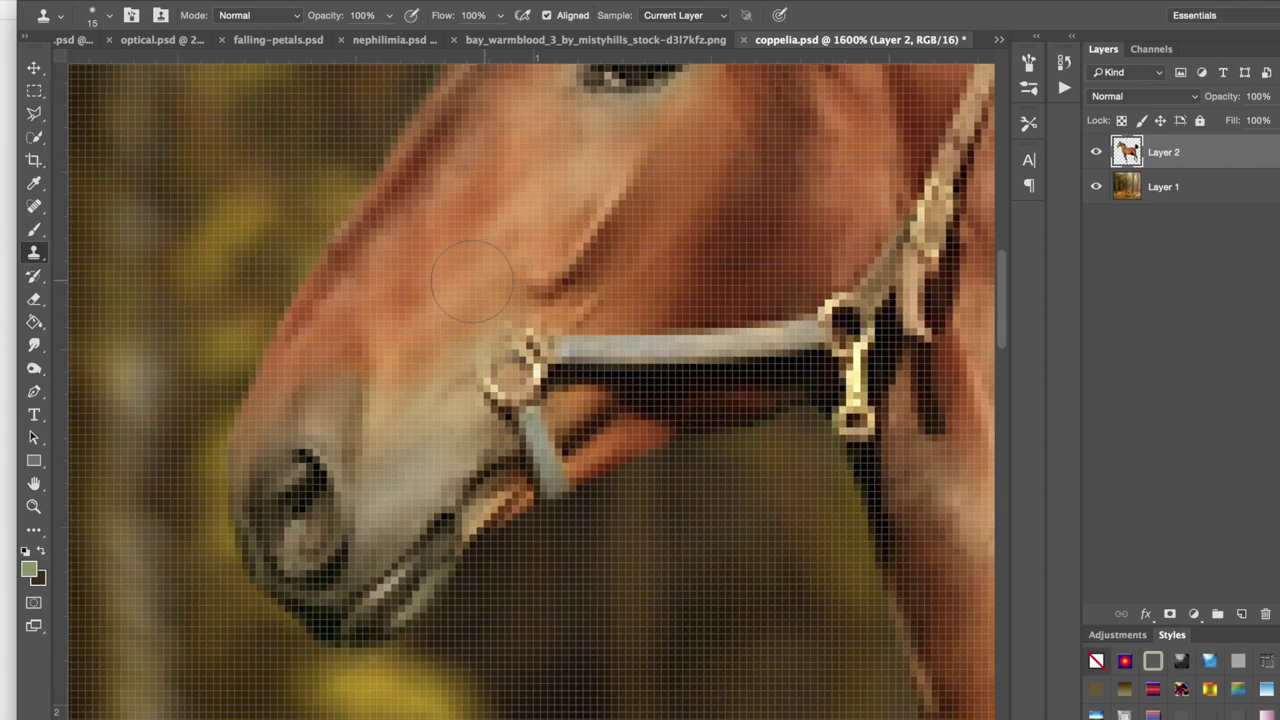
pyautogui.moveTo(472, 281)
pyautogui.mouseDown()
pyautogui.moveTo(532, 281)
pyautogui.moveTo(410, 275)
pyautogui.mouseUp()
pyautogui.hotkey('ctrl', 'z')
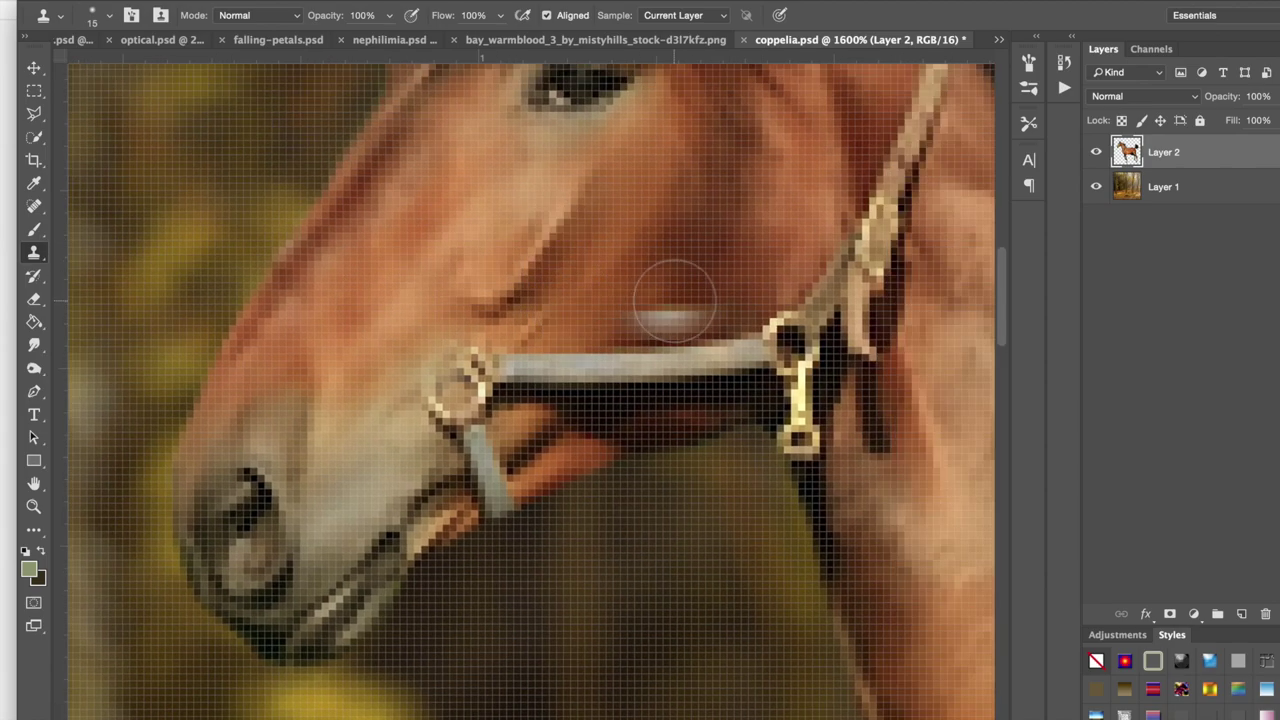
pyautogui.moveTo(672, 358); pyautogui.dragTo(624, 370)
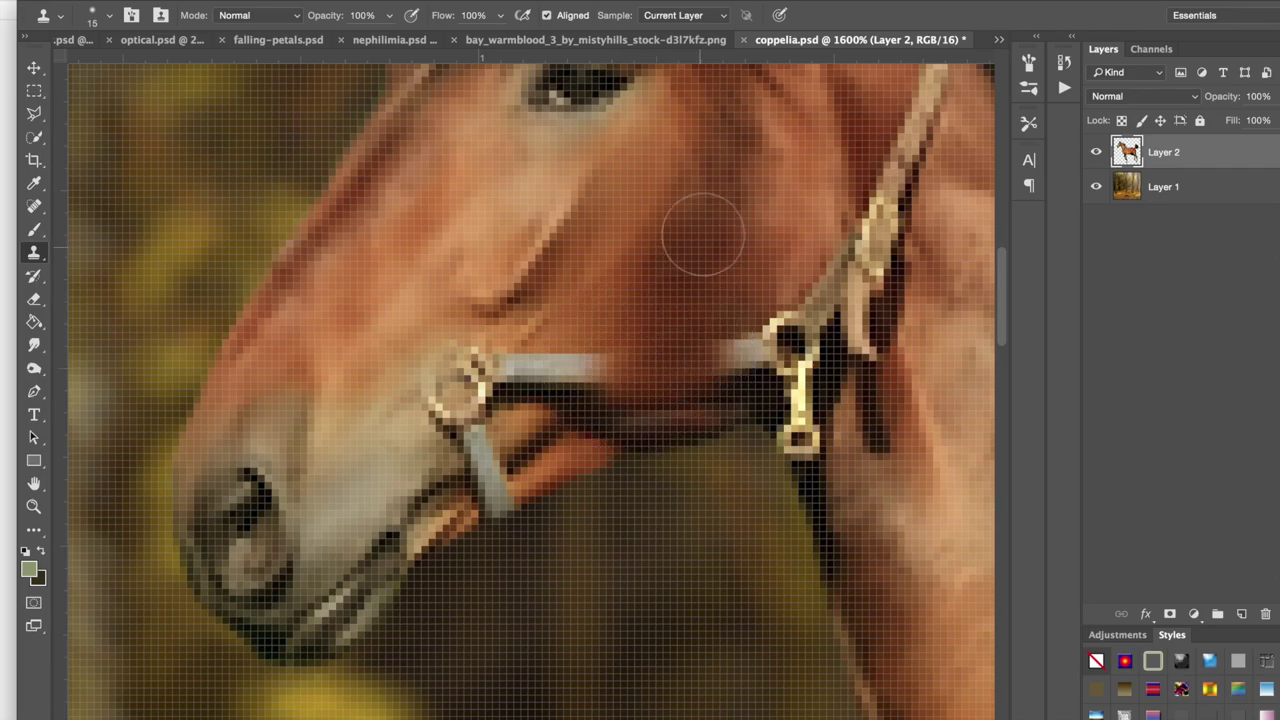
pyautogui.hotkey('ctrl', 'z')
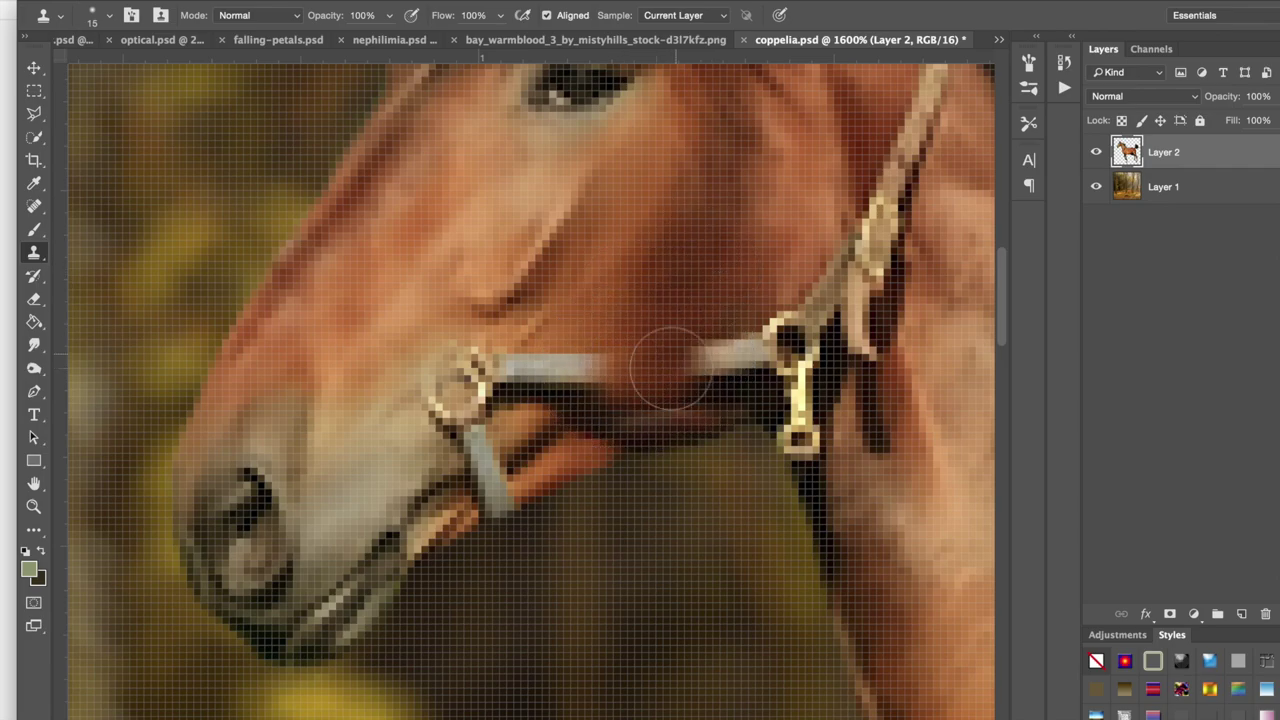
pyautogui.moveTo(613, 386); pyautogui.dragTo(611, 380)
pyautogui.click(586, 380)
pyautogui.press('super+z')
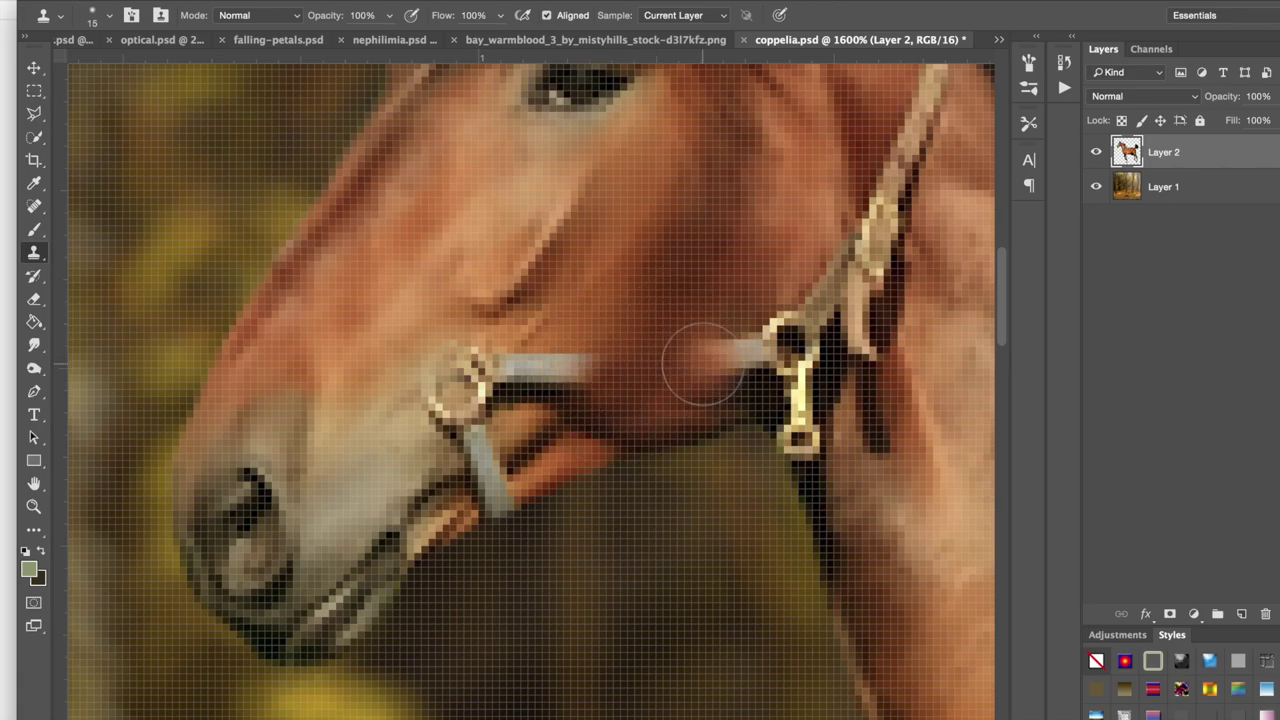
# Step: Clone lighter muzzle coat over the metal halter ring beside the horse's mouth
pyautogui.hscroll(2, 776, 240)
pyautogui.hscroll(-3, 776, 240)
pyautogui.scroll(2, 776, 240)
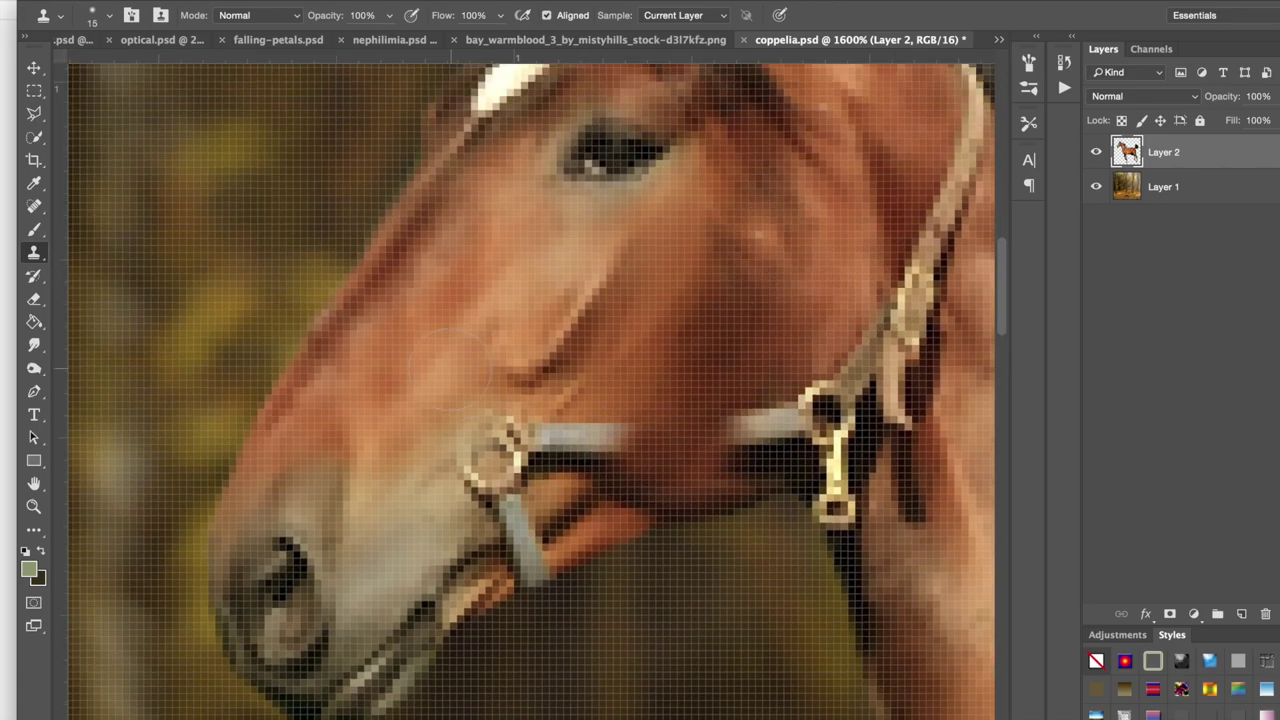
pyautogui.moveTo(468, 412)
pyautogui.mouseDown()
pyautogui.moveTo(500, 450)
pyautogui.moveTo(508, 431)
pyautogui.mouseUp()
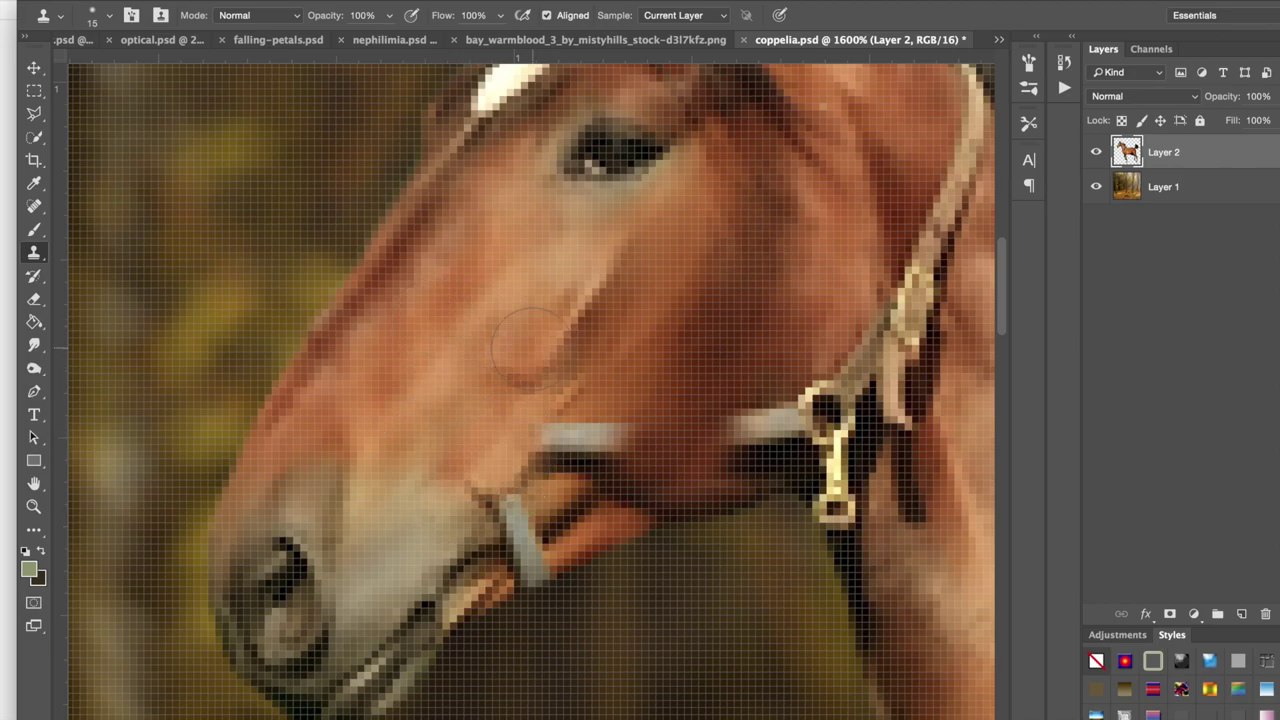
# Step: Set the Clone Stamp brush to 8 px and clone nearby orange-brown coat over the middle of the chin strap
pyautogui.scroll(-3, 470, 420)
pyautogui.press('[')
pyautogui.press('[')
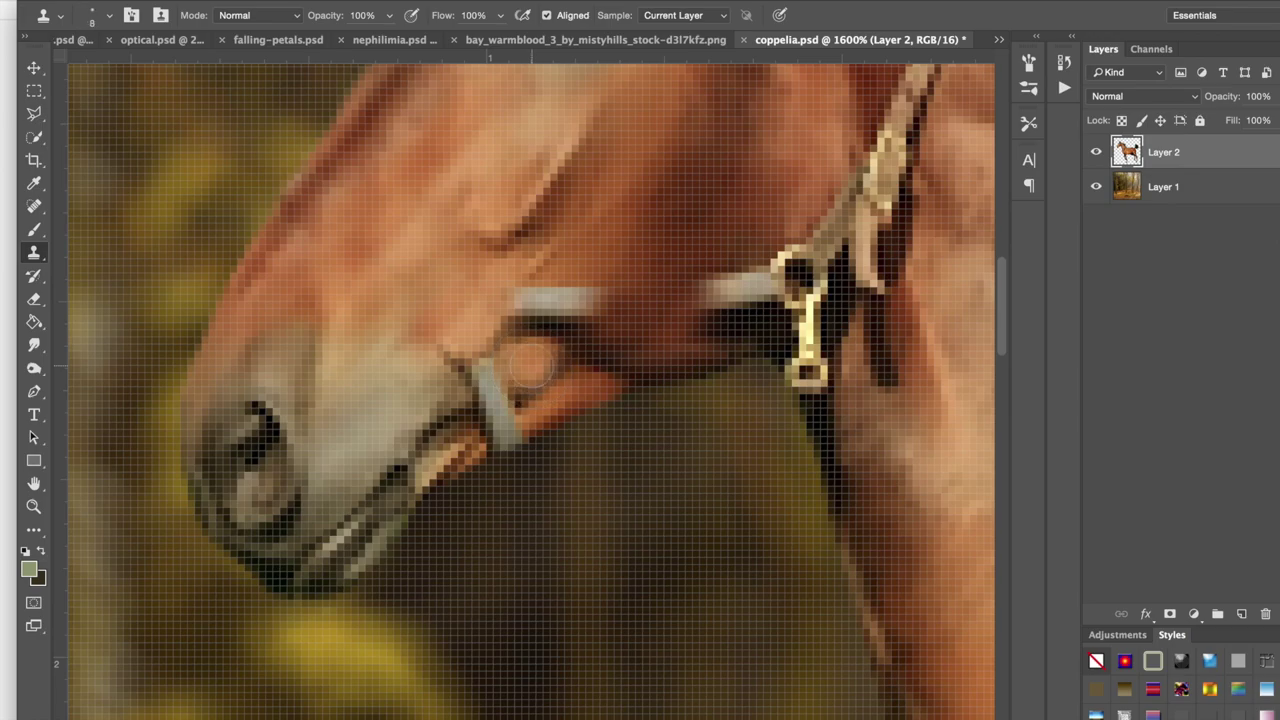
pyautogui.hotkey('ctrl', 'alt', 'z')
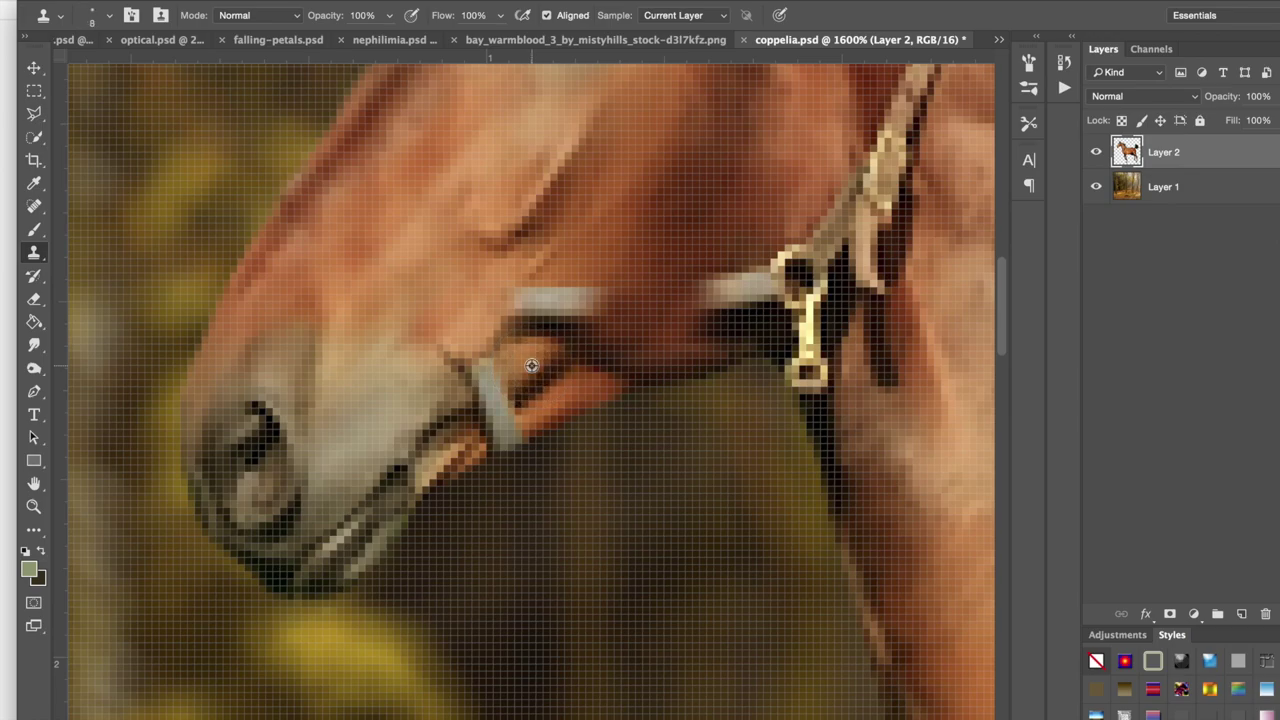
pyautogui.moveTo(494, 404); pyautogui.dragTo(505, 398)
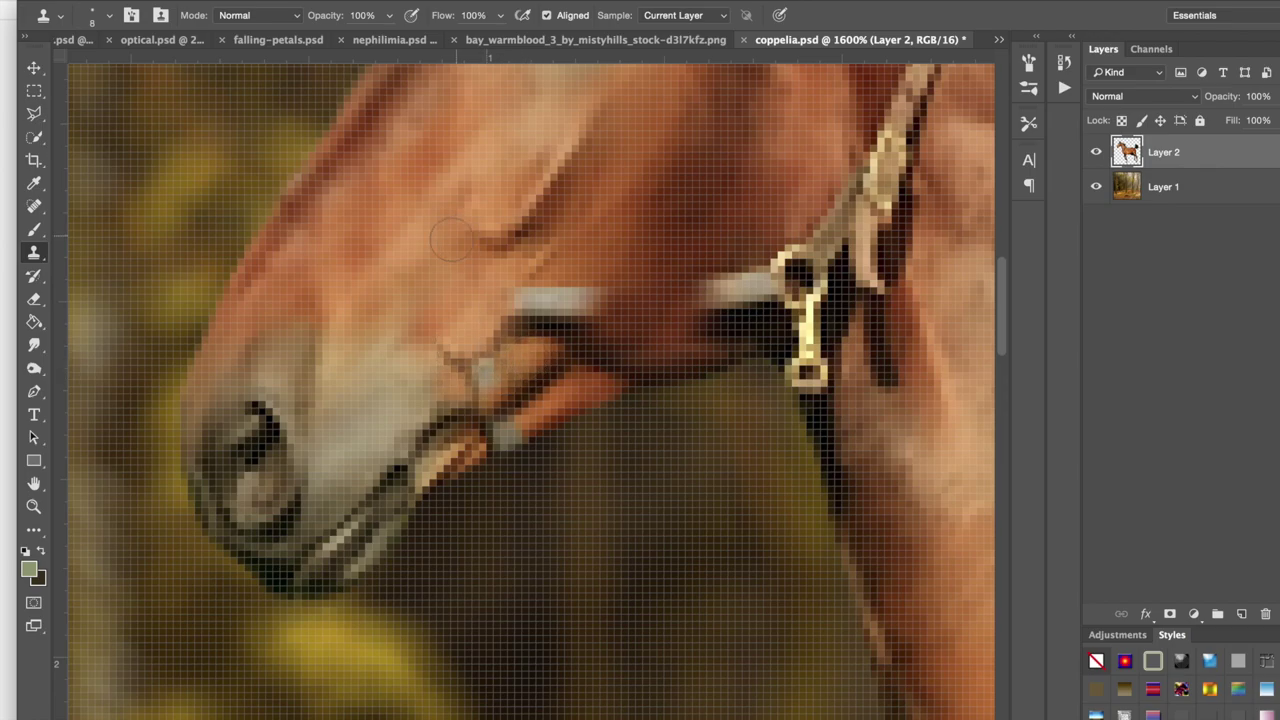
# Step: Clone coat over the grey upper end of the chin strap and the ring's lower edge at the mouth corner
pyautogui.scroll(3, 467, 194)
pyautogui.scroll(1, 467, 194)
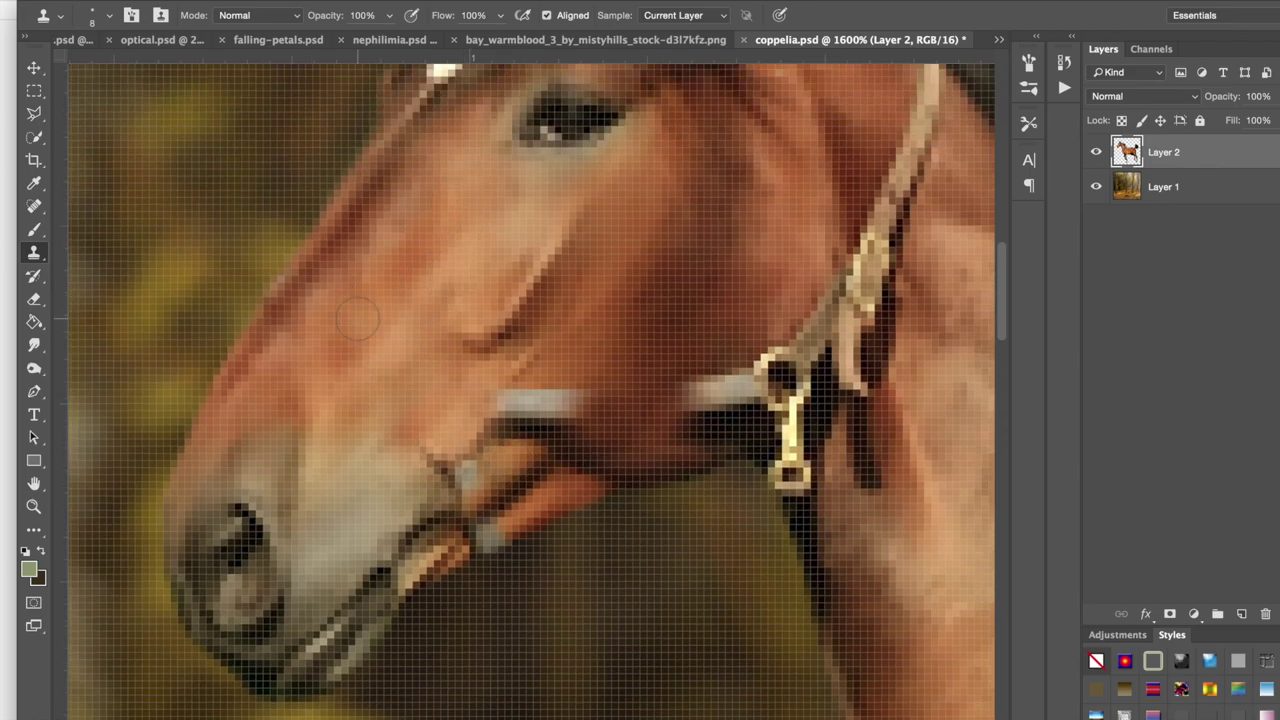
pyautogui.scroll(-3, 360, 320)
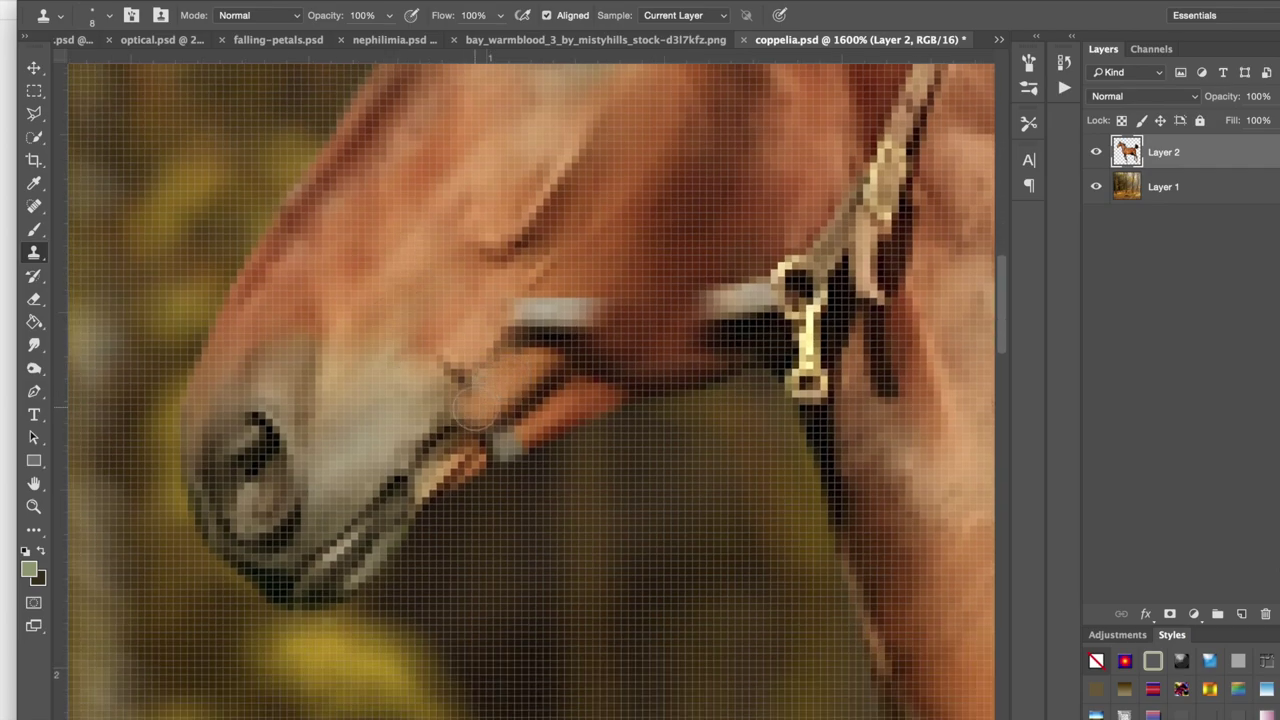
pyautogui.click(477, 364)
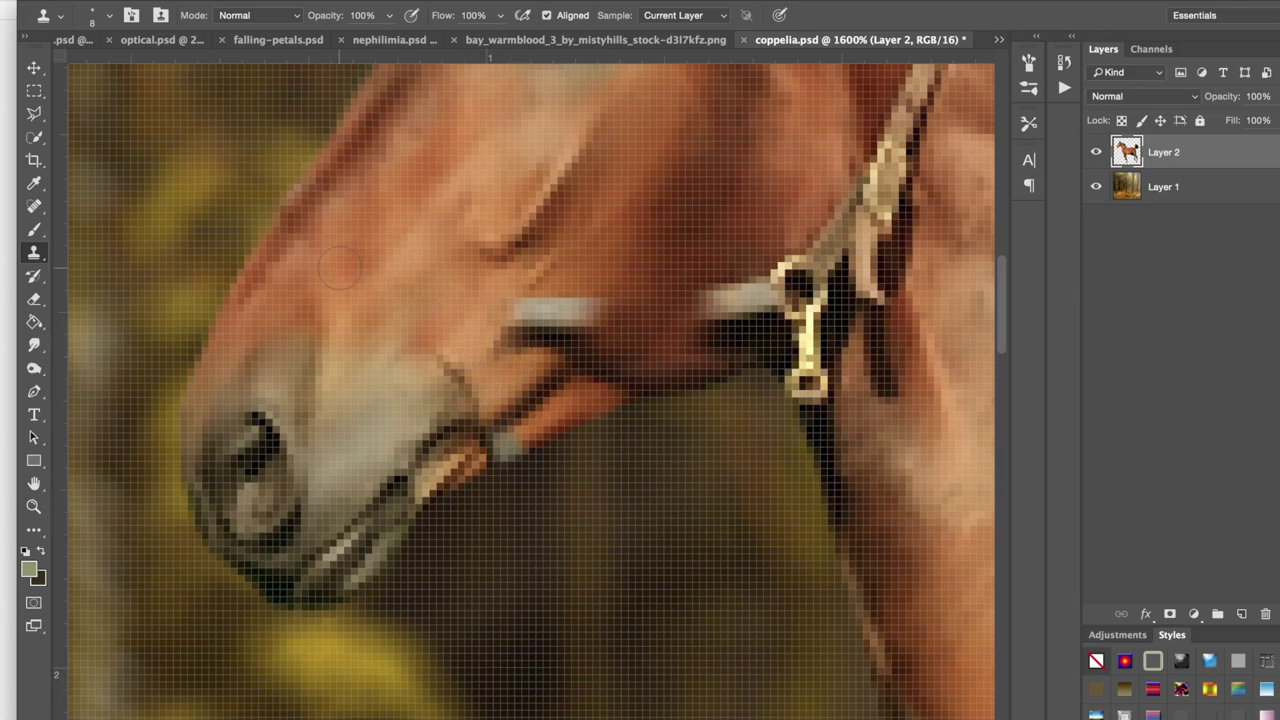
# Step: Set the Clone Stamp brush to 15 px and clone reddish nose coat over the ring's leftover outline above the mouth corner
pyautogui.press(']')
pyautogui.press(']')
pyautogui.press(']')
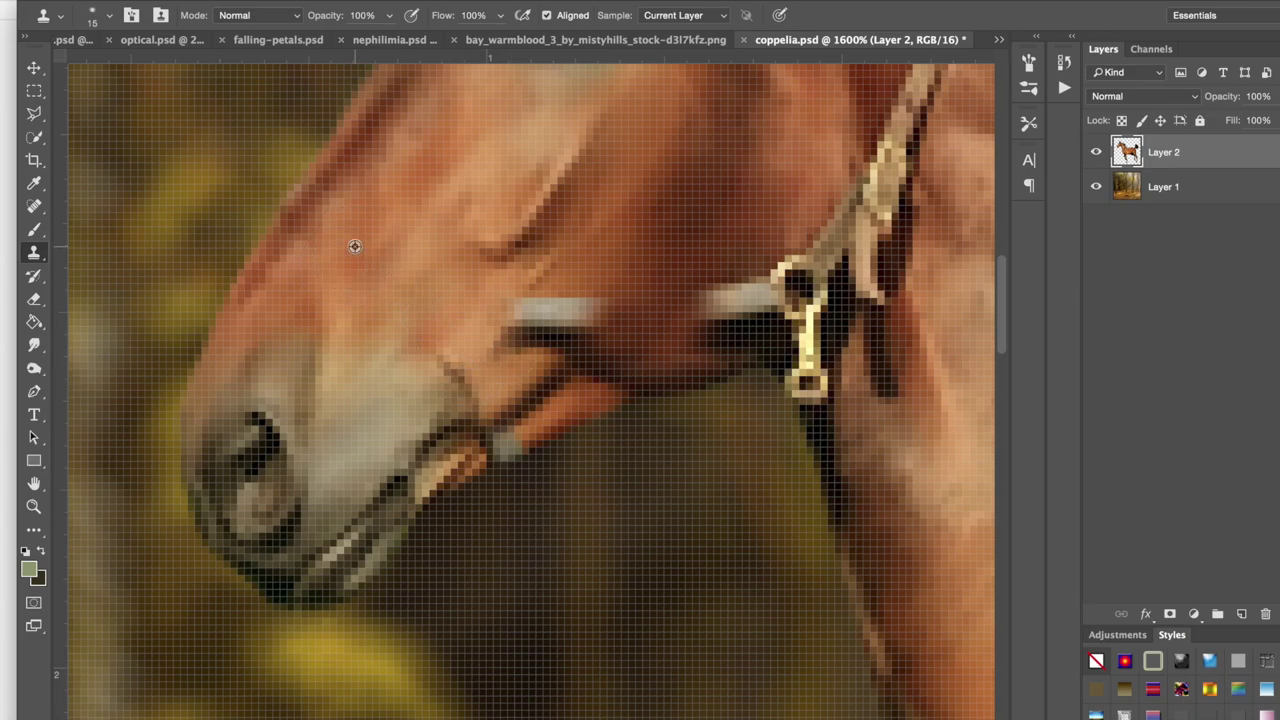
pyautogui.keyDown('alt'); pyautogui.click(355, 246); pyautogui.keyUp('alt')
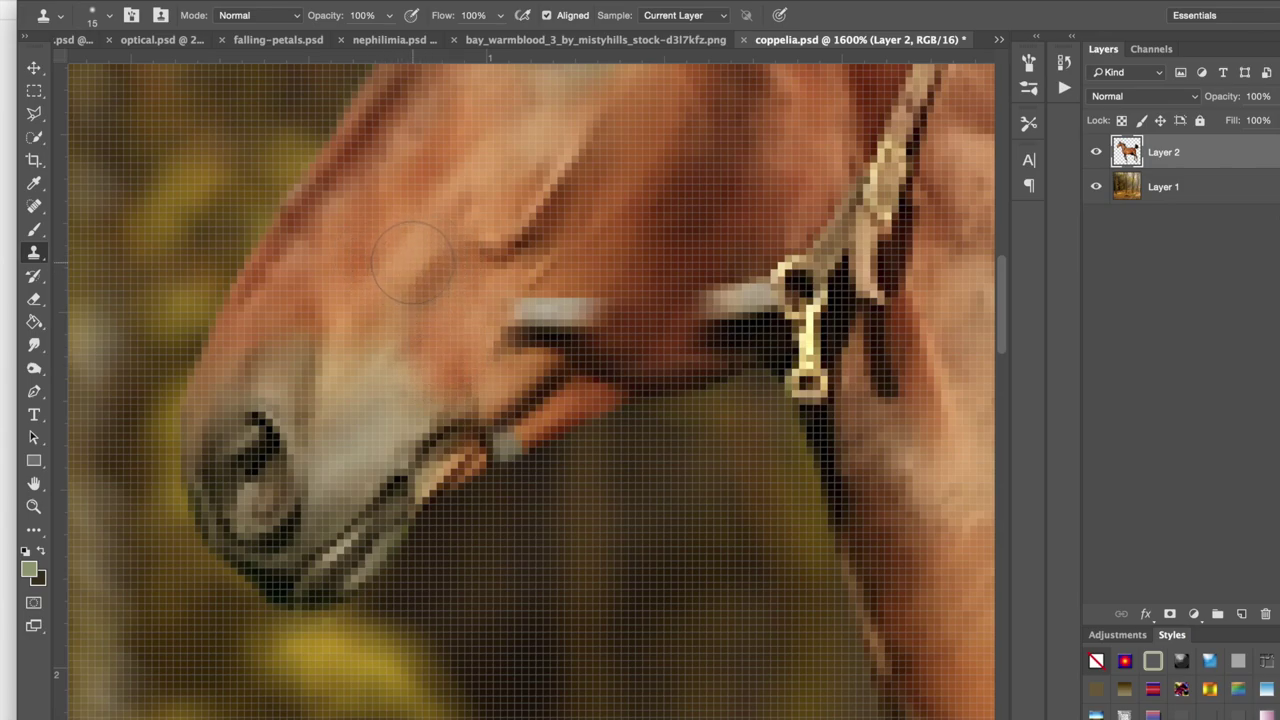
# Step: Clone sampled cheek coat over the front stub of the cheek strap
pyautogui.hscroll(2, 497, 404)
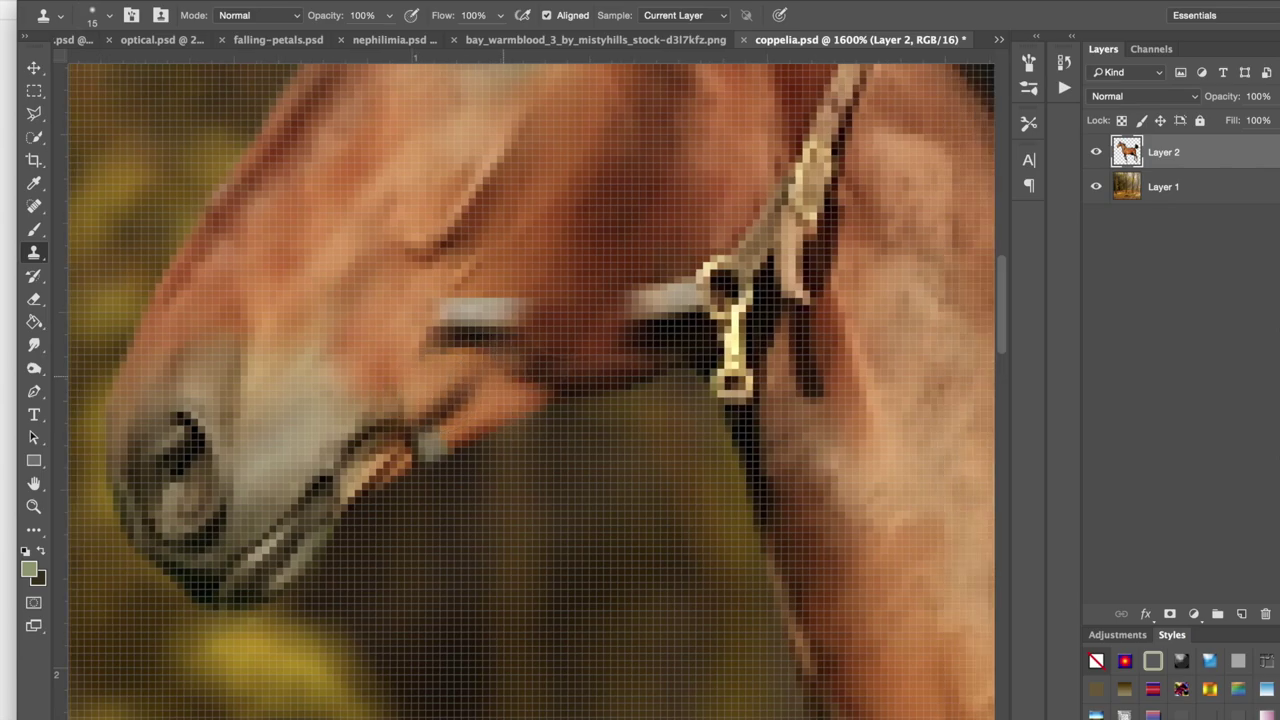
pyautogui.scroll(2, 575, 220)
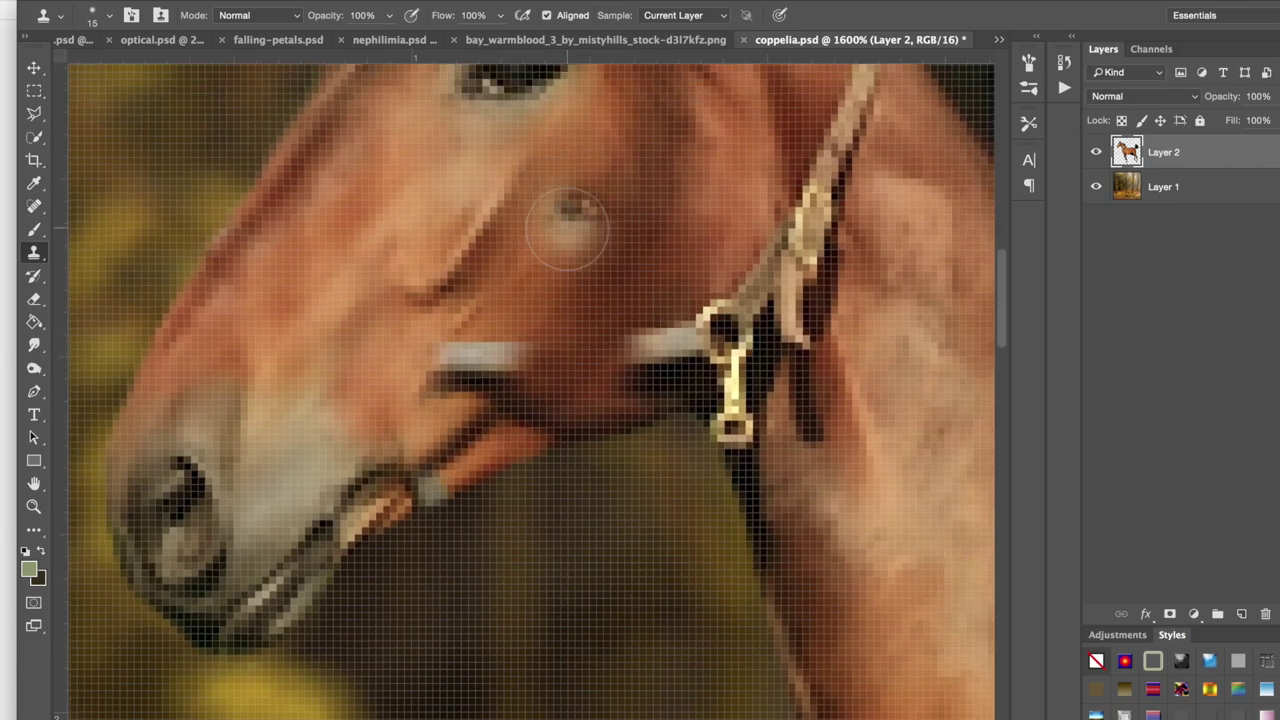
pyautogui.keyDown('alt'); pyautogui.click(567, 229); pyautogui.keyUp('alt')
pyautogui.moveTo(513, 352); pyautogui.dragTo(485, 348)
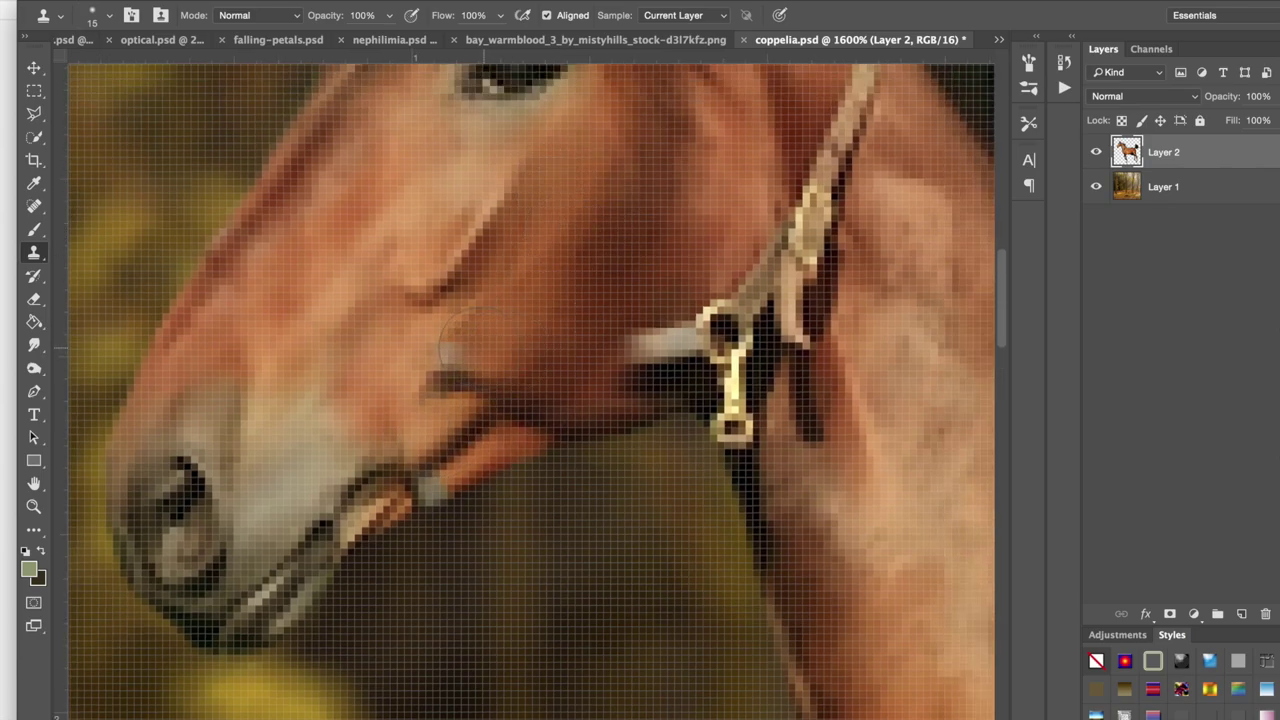
# Step: Clone coat over the grey strap remnant behind the mouth, ending with a 10 px brush
pyautogui.hscroll(-1, 712, 212)
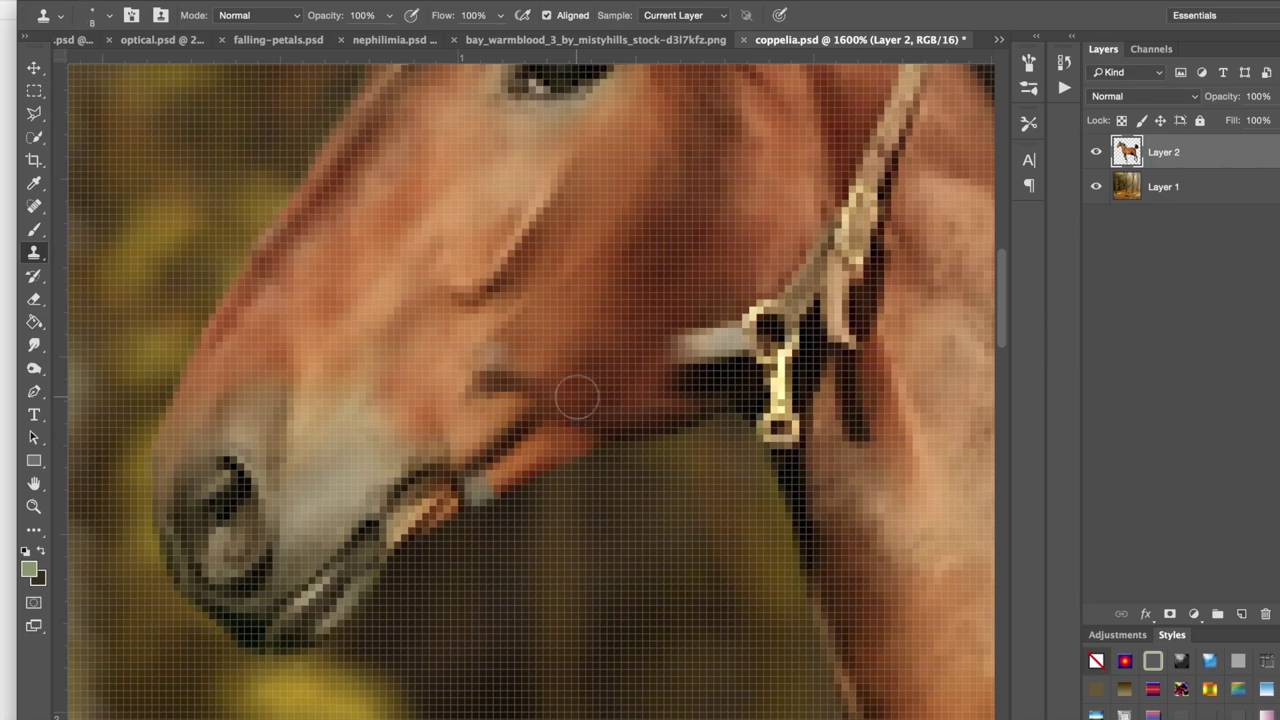
pyautogui.keyDown('alt'); pyautogui.click(578, 403); pyautogui.keyUp('alt')
pyautogui.moveTo(503, 362); pyautogui.dragTo(498, 363)
pyautogui.press('super+z')
pyautogui.press(']')
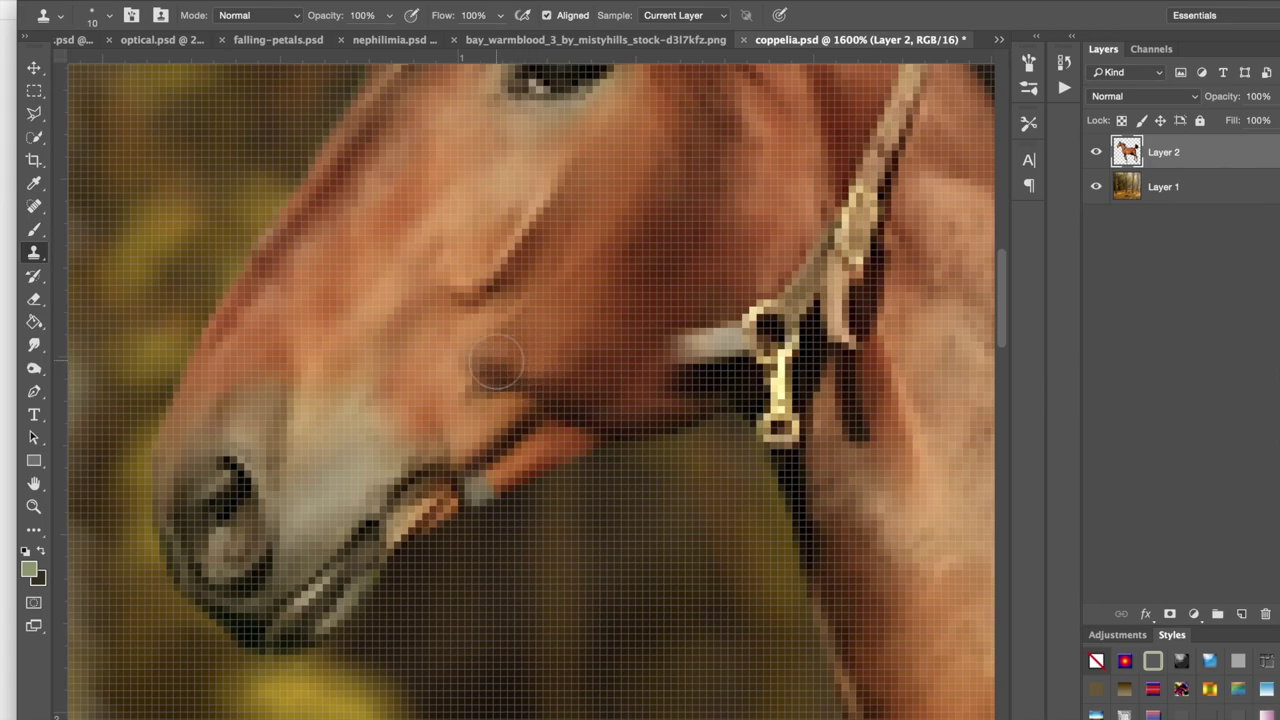
# Step: Reduce the Clone Stamp brush to 7 px and clone coat over the chin strap's last piece along the lower jaw edge
pyautogui.scroll(1, 623, 408)
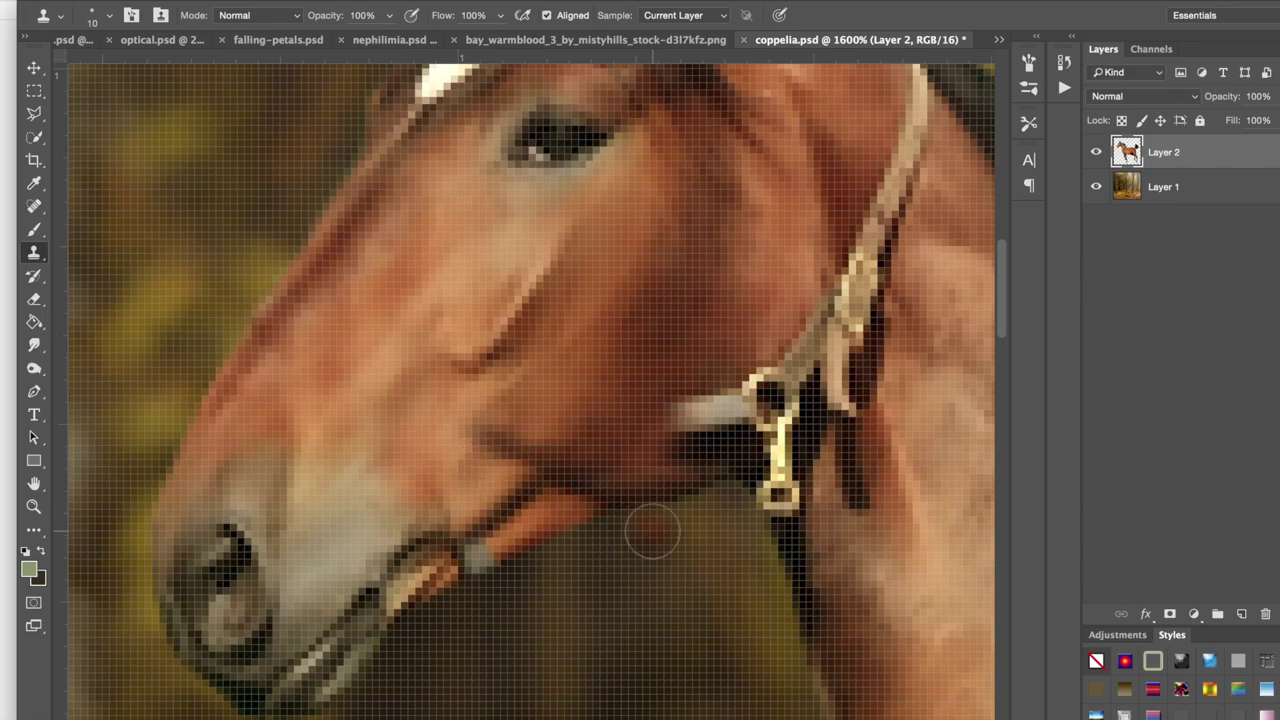
pyautogui.hscroll(3, 652, 530)
pyautogui.scroll(1, 652, 530)
pyautogui.click(663, 529)
pyautogui.hscroll(-5, 660, 530)
pyautogui.scroll(-4, 660, 530)
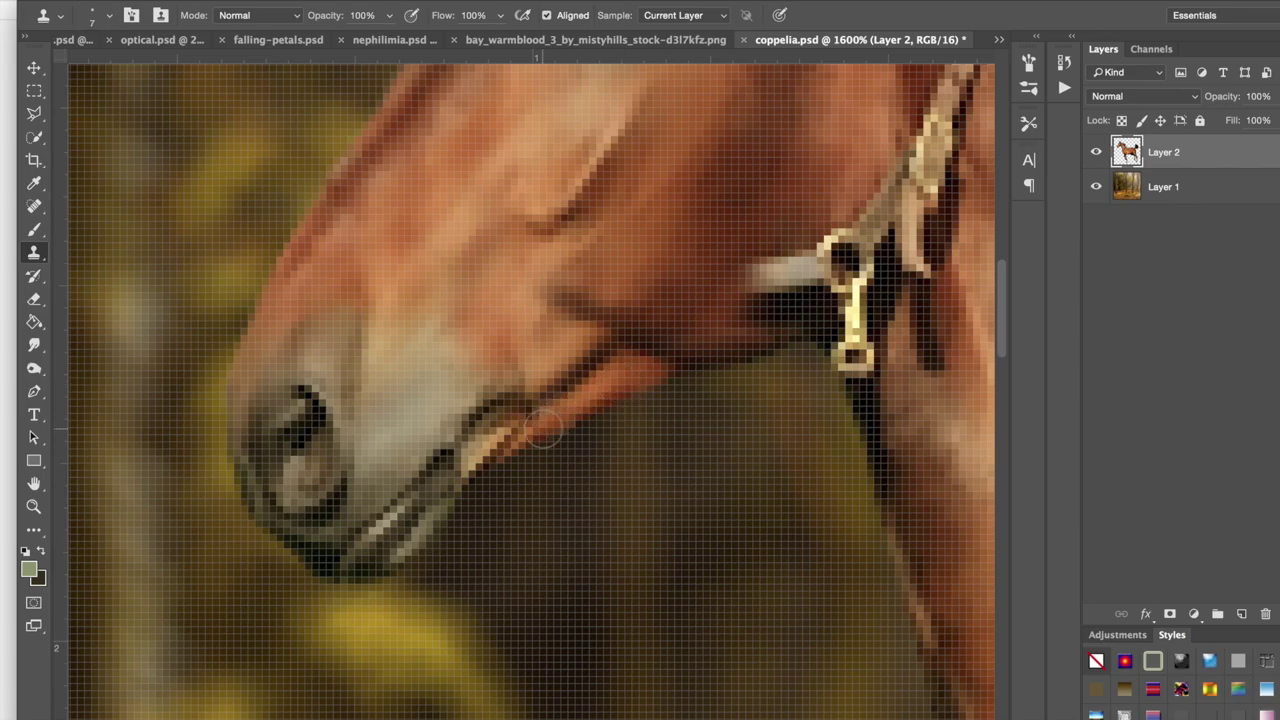
# Step: Set the Clone Stamp brush to 15 px and clone cheek coat over the cheek strap's rear stub and its metal ring
pyautogui.scroll(4, 620, 435)
pyautogui.hscroll(4, 651, 477)
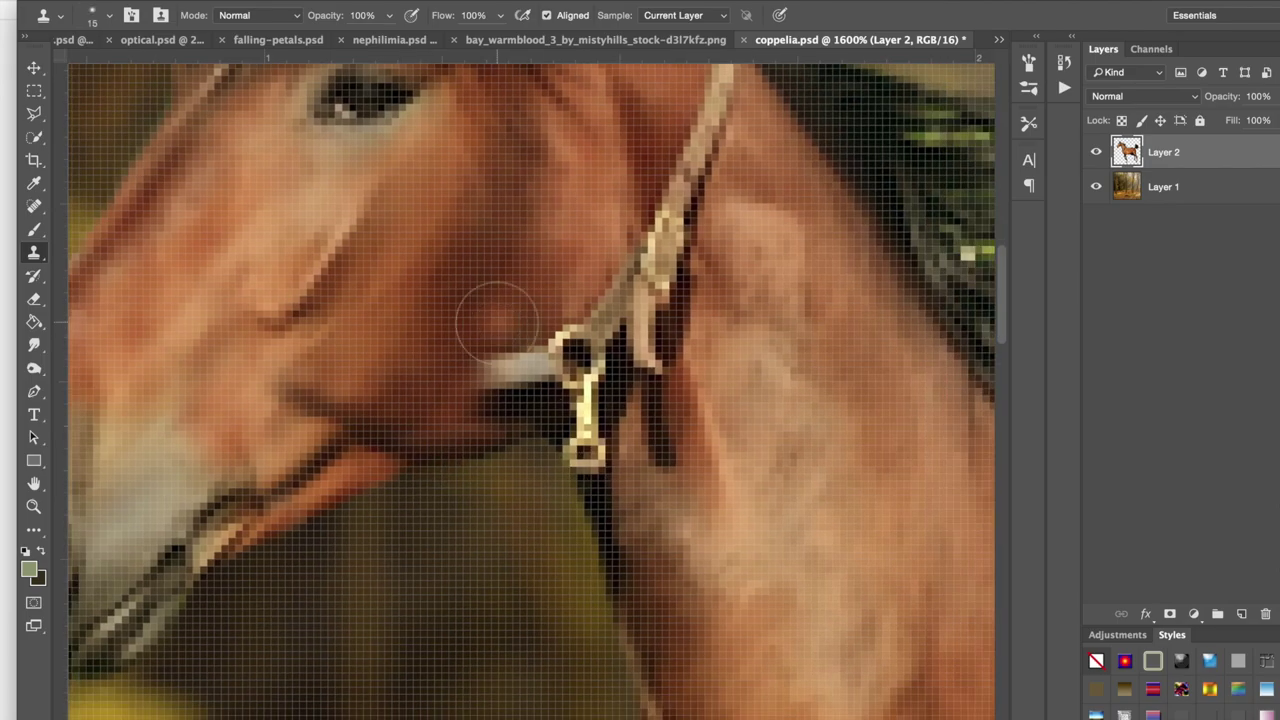
pyautogui.moveTo(463, 363)
pyautogui.mouseDown()
pyautogui.moveTo(529, 365)
pyautogui.moveTo(550, 337)
pyautogui.mouseUp()
pyautogui.moveTo(481, 398)
pyautogui.mouseDown()
pyautogui.moveTo(511, 388)
pyautogui.moveTo(562, 321)
pyautogui.moveTo(591, 246)
pyautogui.moveTo(586, 210)
pyautogui.mouseUp()
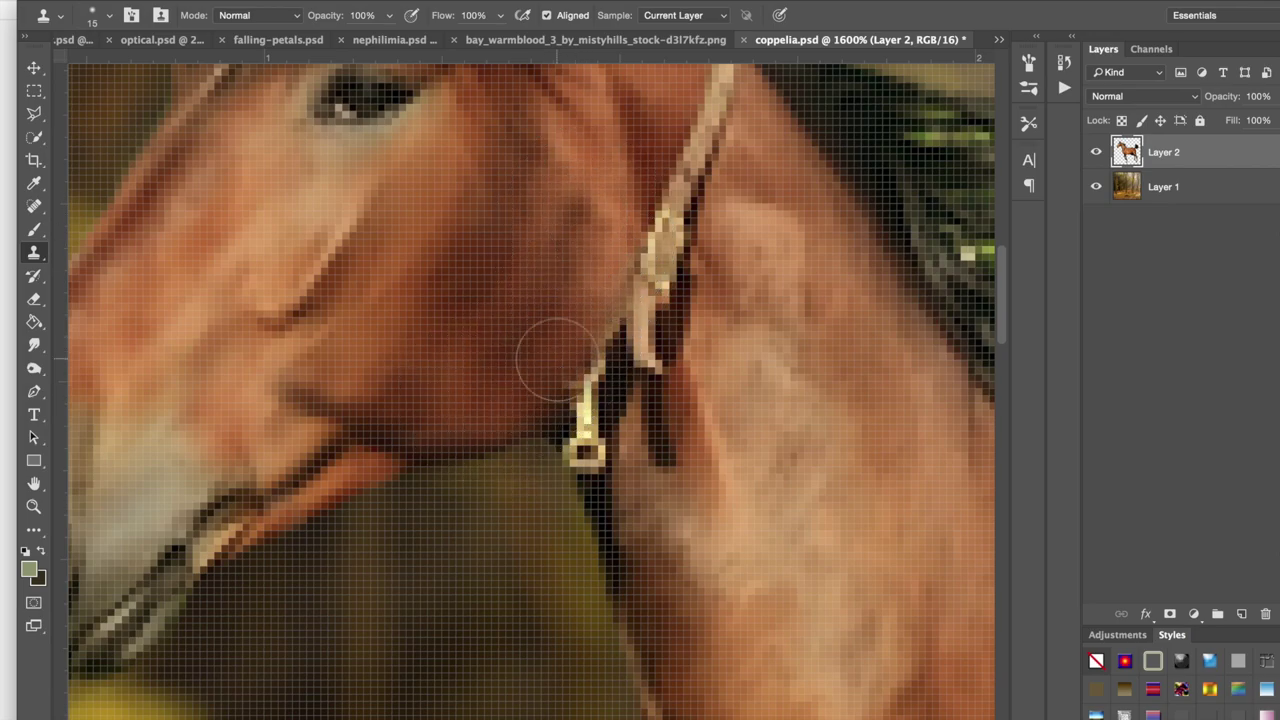
pyautogui.press('super+z')
# Step: Clone lighter coat sampled from the lower neck onto the back of the cheek beside the halter strap
pyautogui.moveTo(783, 447)
pyautogui.mouseDown()
pyautogui.moveTo(882, 514)
pyautogui.moveTo(839, 422)
pyautogui.mouseUp()
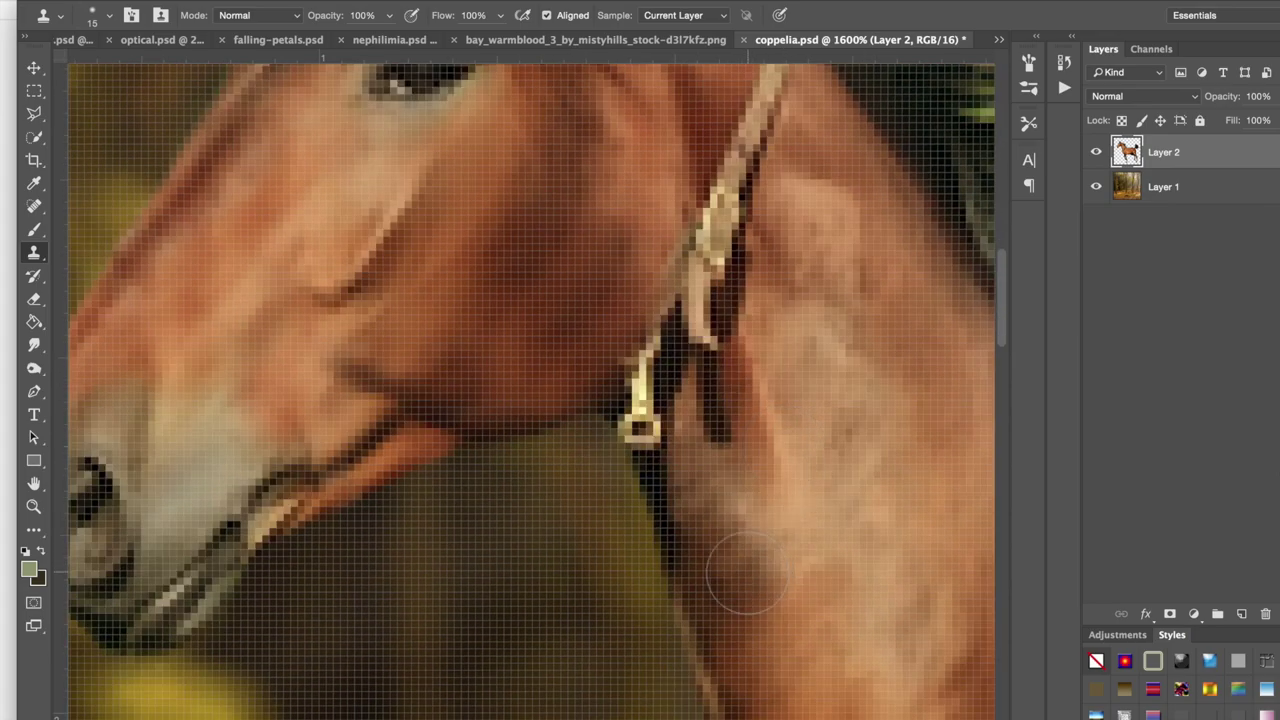
pyautogui.keyDown('alt'); pyautogui.click(748, 572); pyautogui.keyUp('alt')
pyautogui.moveTo(595, 238); pyautogui.dragTo(670, 264)
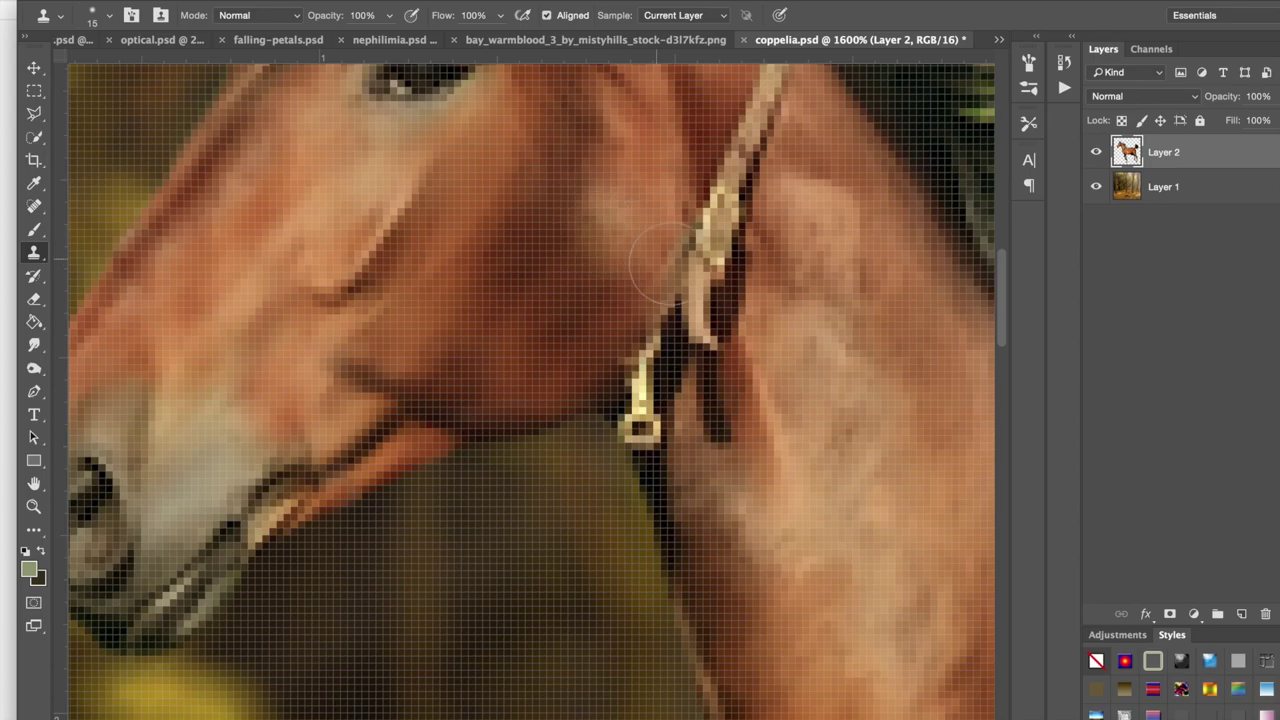
# Step: Try to clone neck coat over the upper part of the strap behind the cheek with a 9 px brush
pyautogui.scroll(5, 770, 410)
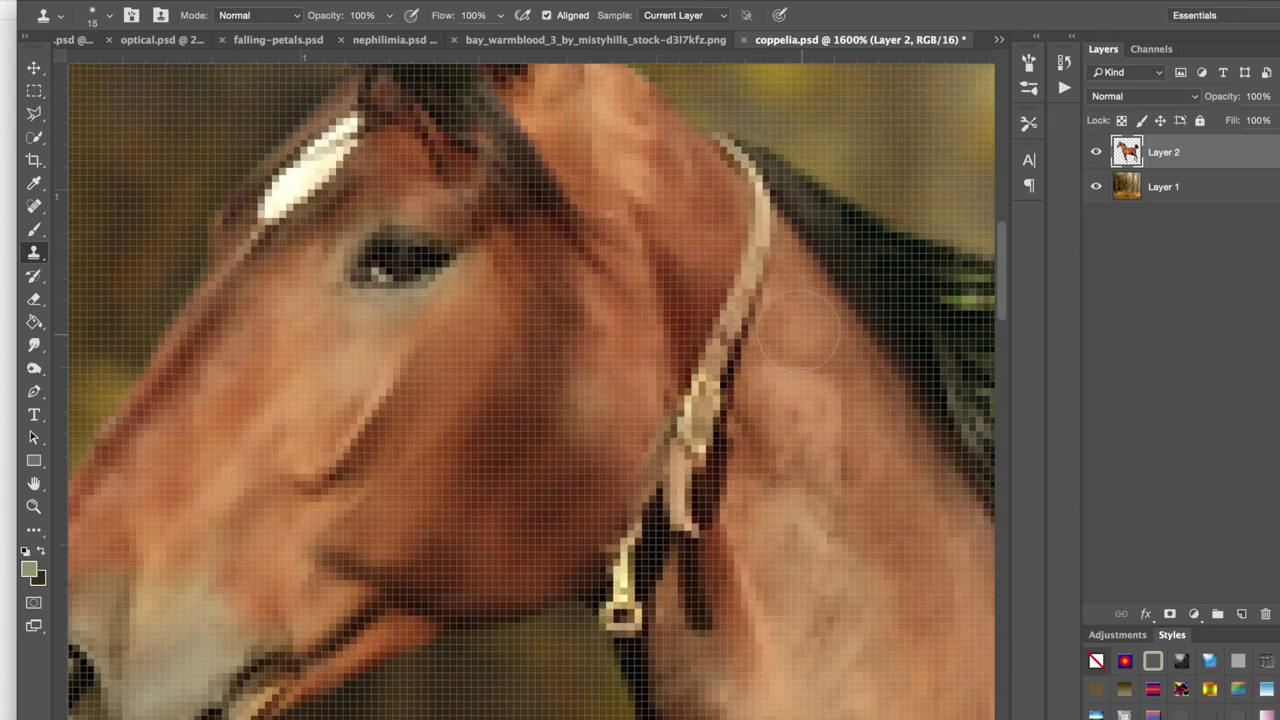
pyautogui.press('[')
pyautogui.press('[')
pyautogui.keyDown('alt'); pyautogui.click(799, 330); pyautogui.keyUp('alt')
pyautogui.moveTo(790, 295)
pyautogui.mouseDown()
pyautogui.moveTo(748, 240)
pyautogui.moveTo(781, 305)
pyautogui.mouseUp()
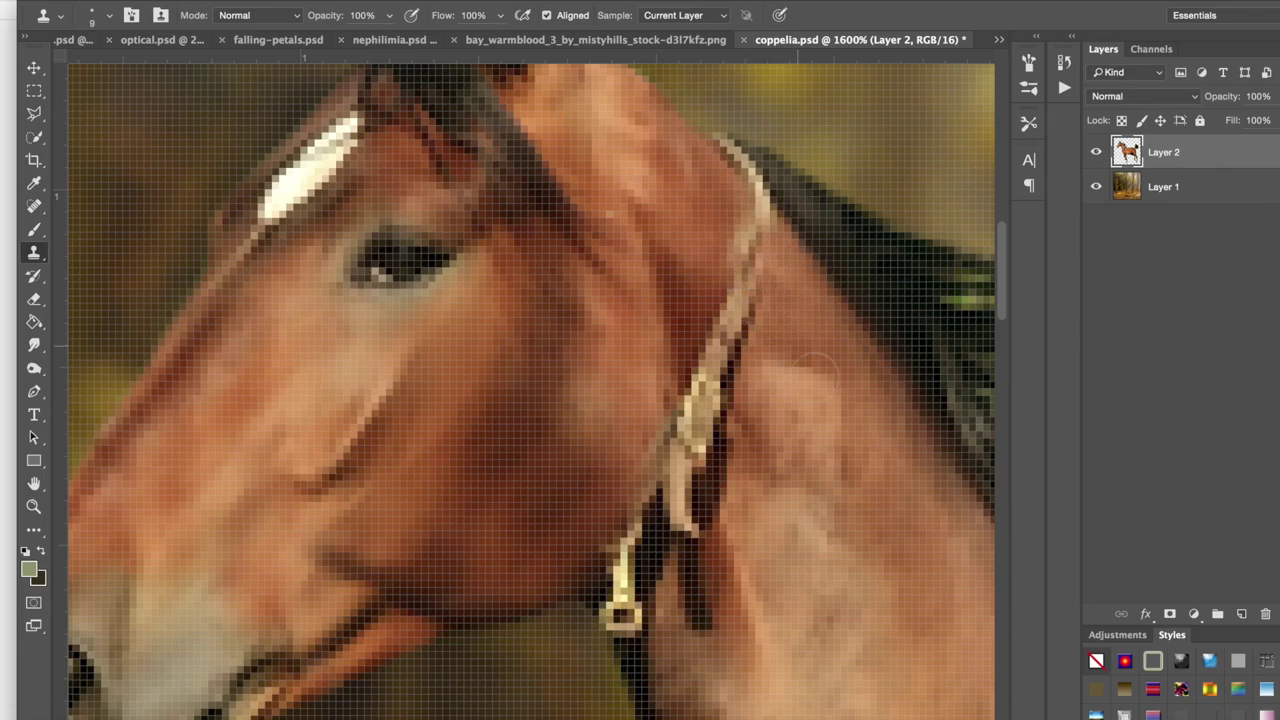
pyautogui.press('super+z')
# Step: Set the Clone Stamp brush to 20 px and clone neck coat over the upper halter strap between the buckle and mane
pyautogui.press(']')
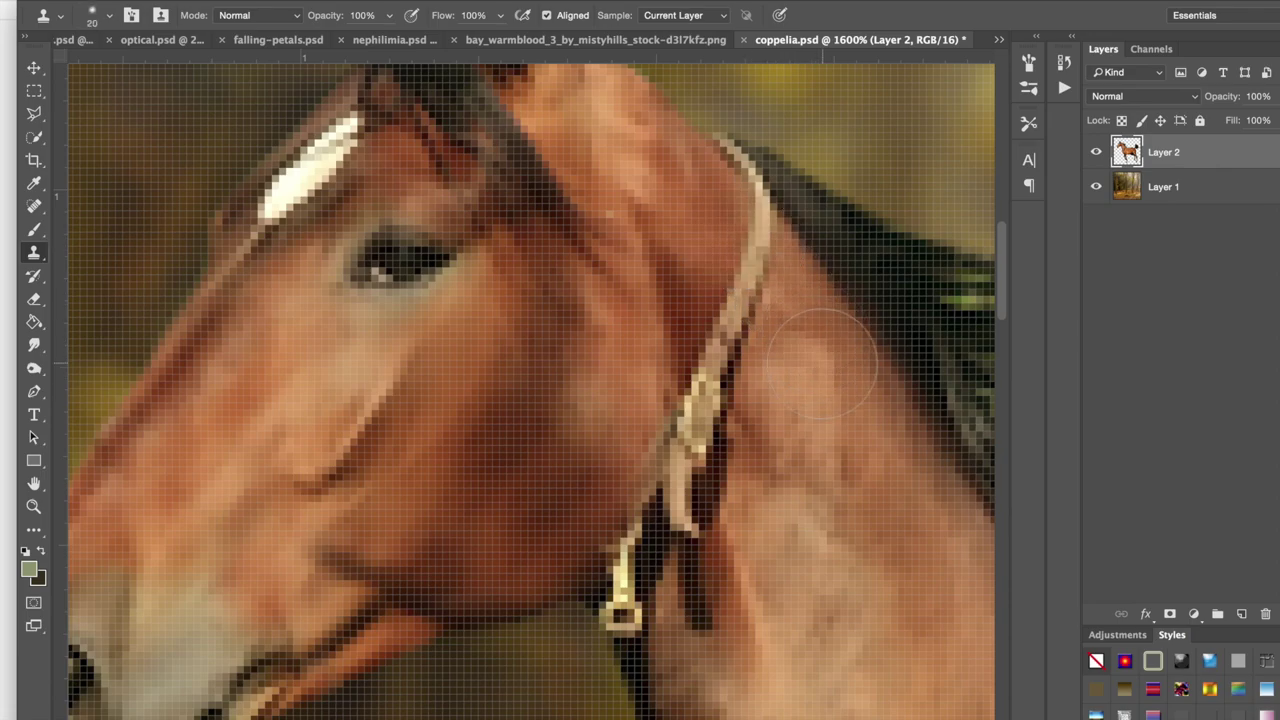
pyautogui.keyDown('alt'); pyautogui.click(817, 379); pyautogui.keyUp('alt')
pyautogui.moveTo(757, 240)
pyautogui.mouseDown()
pyautogui.moveTo(748, 296)
pyautogui.moveTo(731, 310)
pyautogui.moveTo(541, 126)
pyautogui.mouseUp()
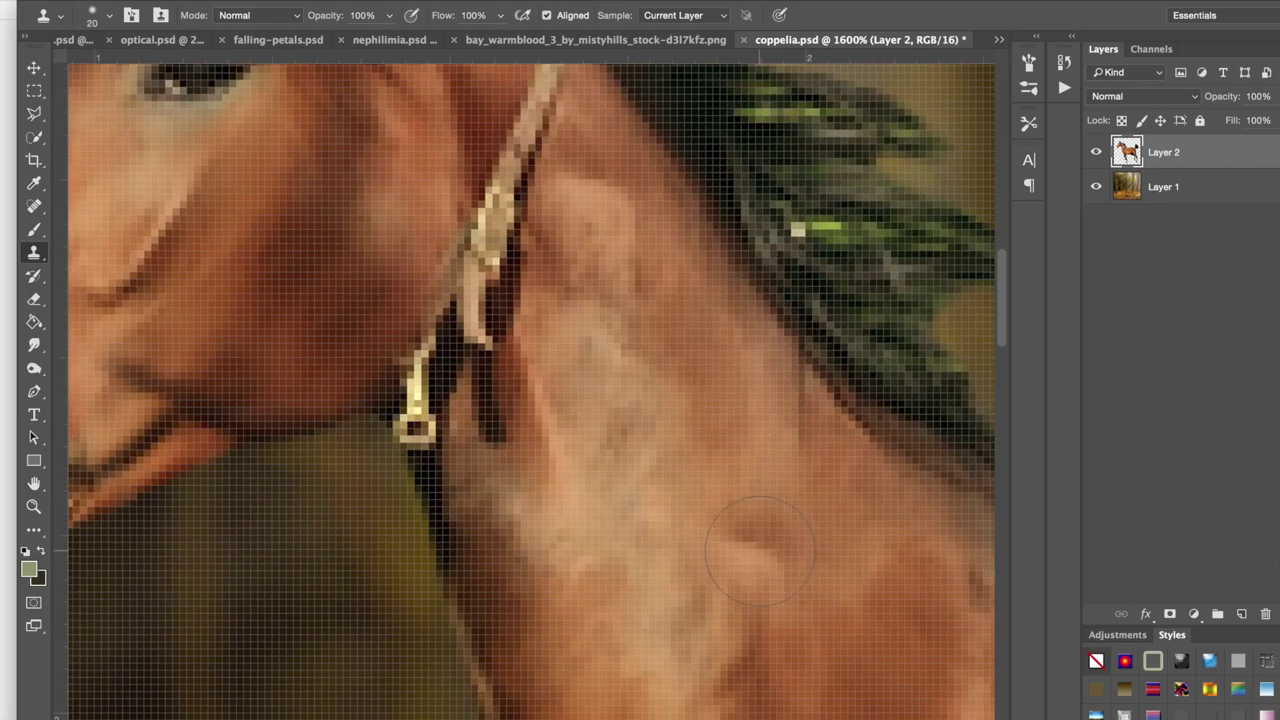
pyautogui.hscroll(2, 760, 552)
pyautogui.click(766, 632)
pyautogui.scroll(8, 790, 620)
pyautogui.hscroll(-5, 790, 620)
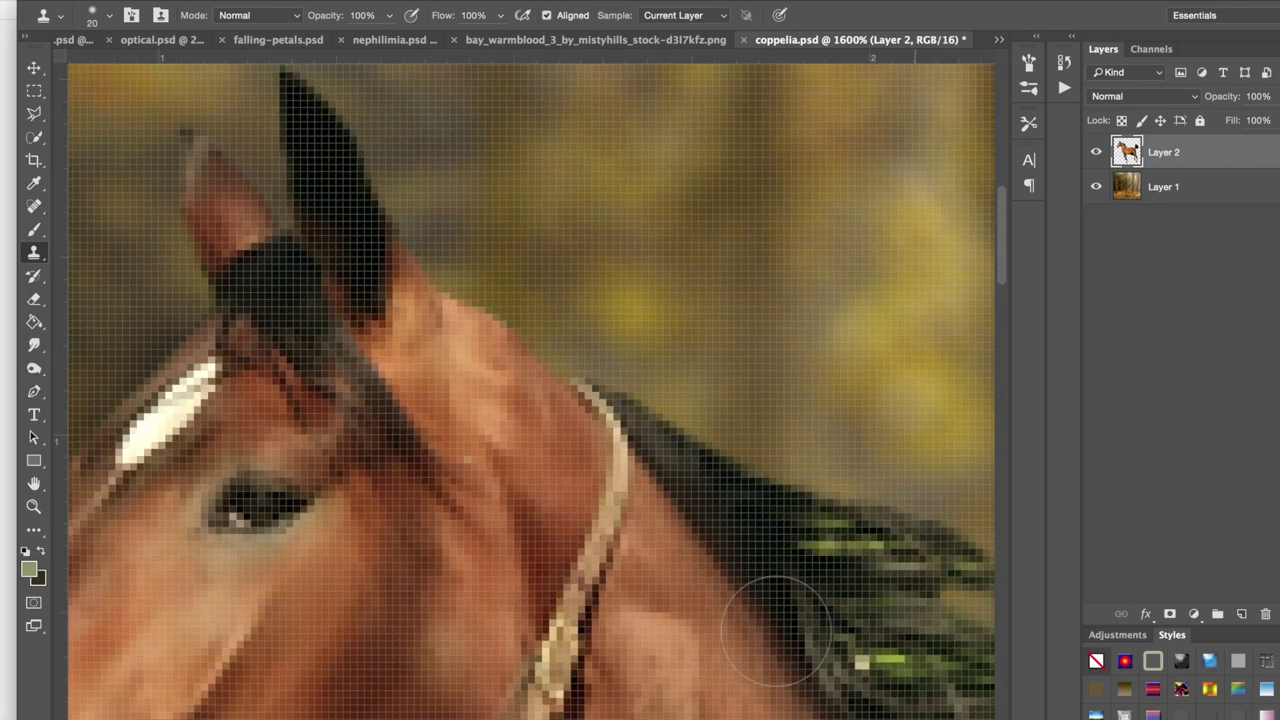
pyautogui.moveTo(630, 545)
pyautogui.mouseDown()
pyautogui.moveTo(612, 560)
pyautogui.moveTo(618, 480)
pyautogui.moveTo(608, 553)
pyautogui.mouseUp()
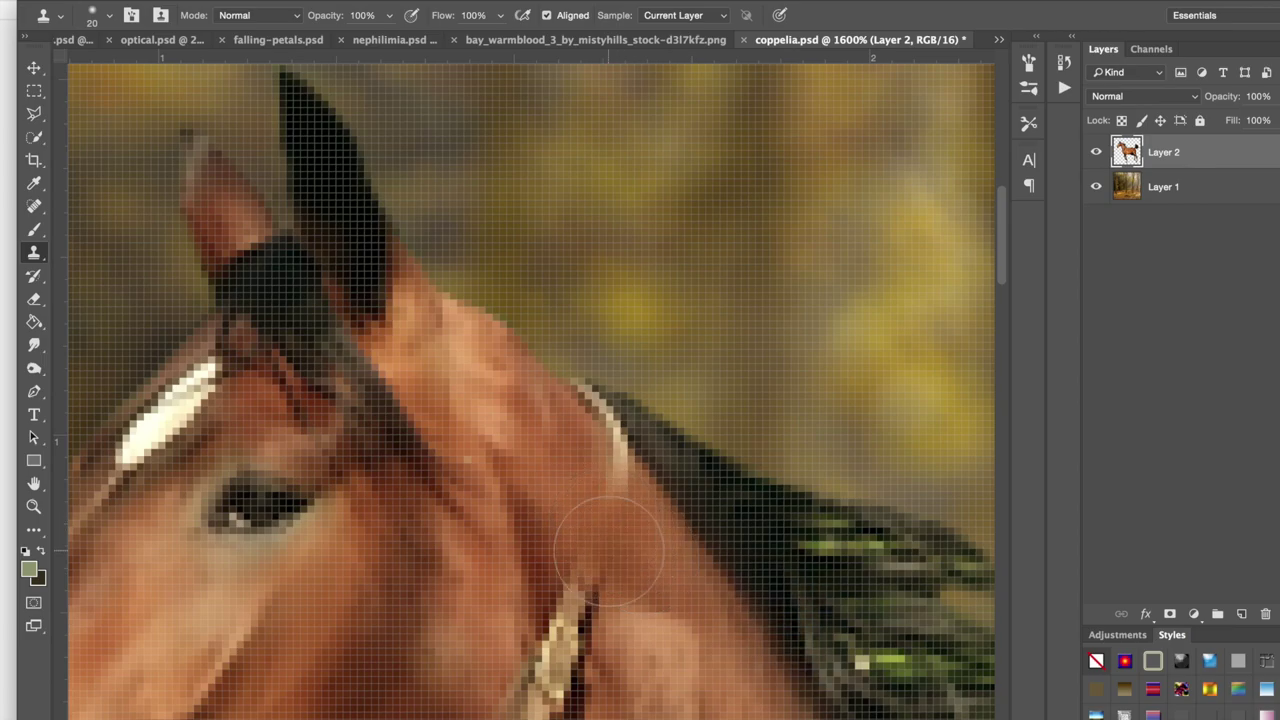
# Step: Set the Clone Stamp brush to 7 px and clone over the strap's remaining tip where the neck meets the mane
pyautogui.press('[')
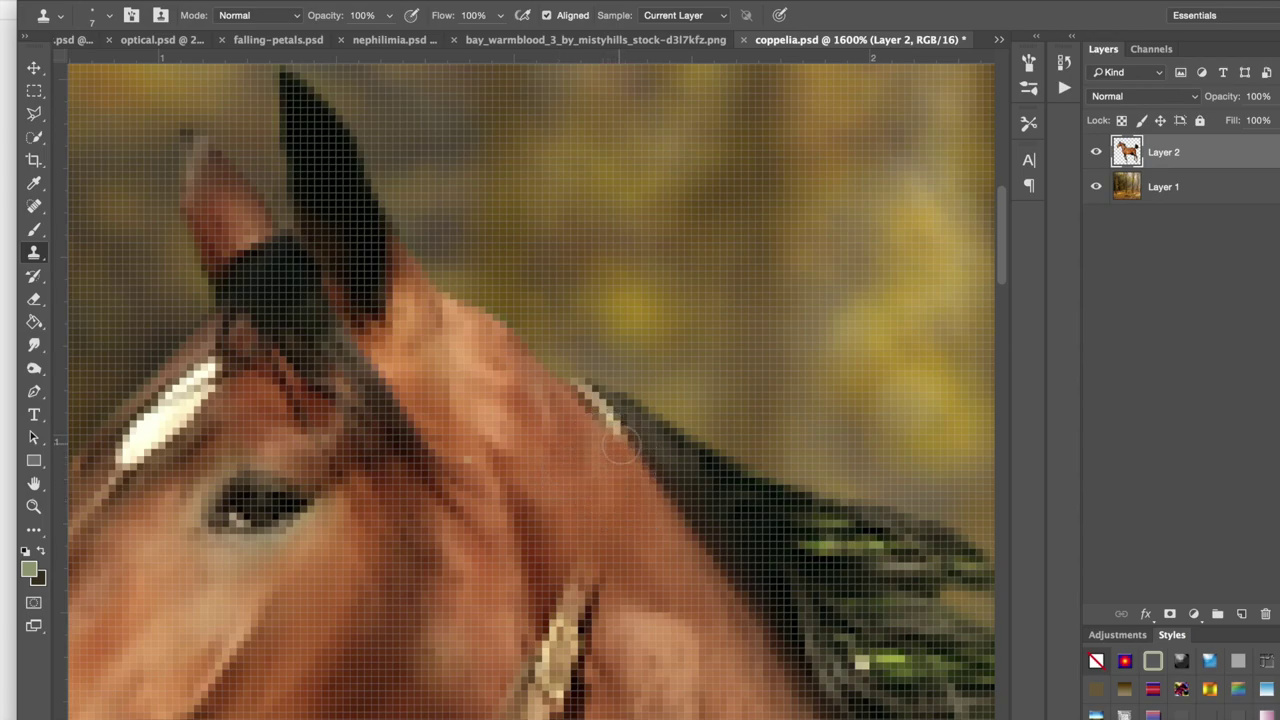
pyautogui.keyDown('alt'); pyautogui.click(671, 457); pyautogui.keyUp('alt')
pyautogui.moveTo(624, 421); pyautogui.dragTo(605, 399)
pyautogui.press('[')
pyautogui.press('[')
pyautogui.scroll(-5, 620, 400)
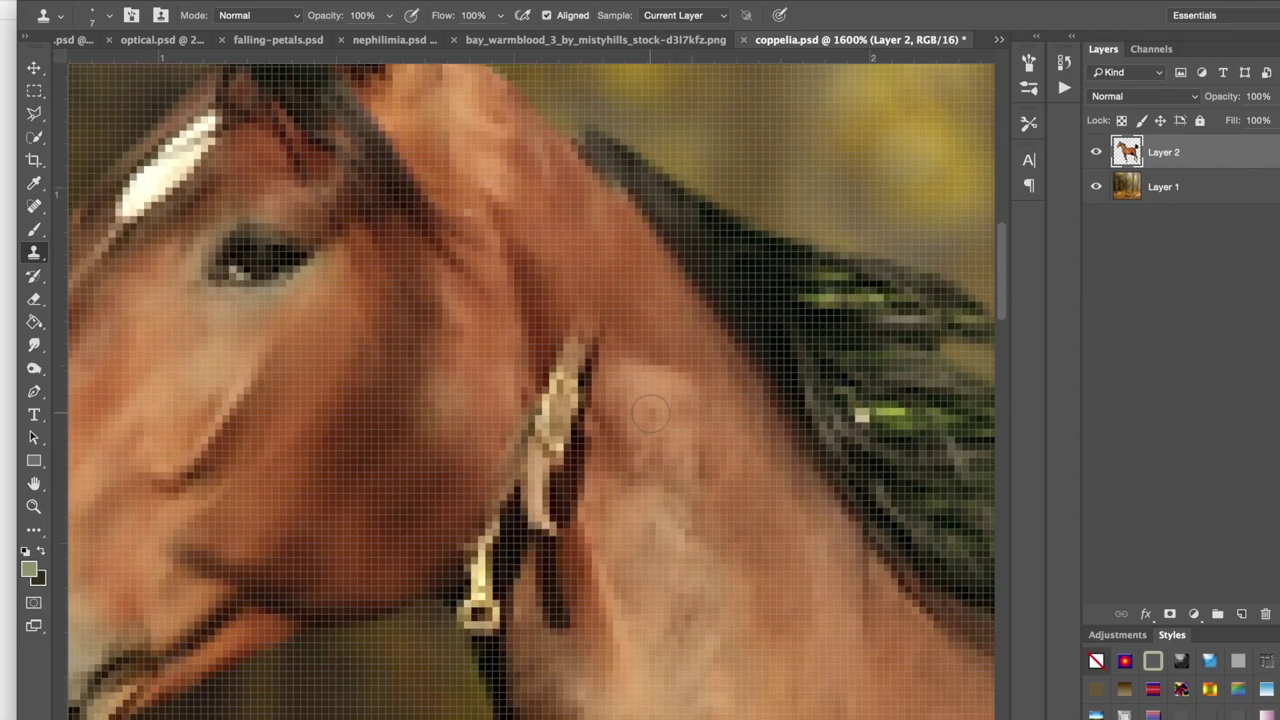
# Step: Set the Clone Stamp brush to 15 px and clone light mid-neck coat over the upper end of the strap above the buckle
pyautogui.moveTo(664, 424); pyautogui.dragTo(667, 452)
pyautogui.press(']')
pyautogui.press(']')
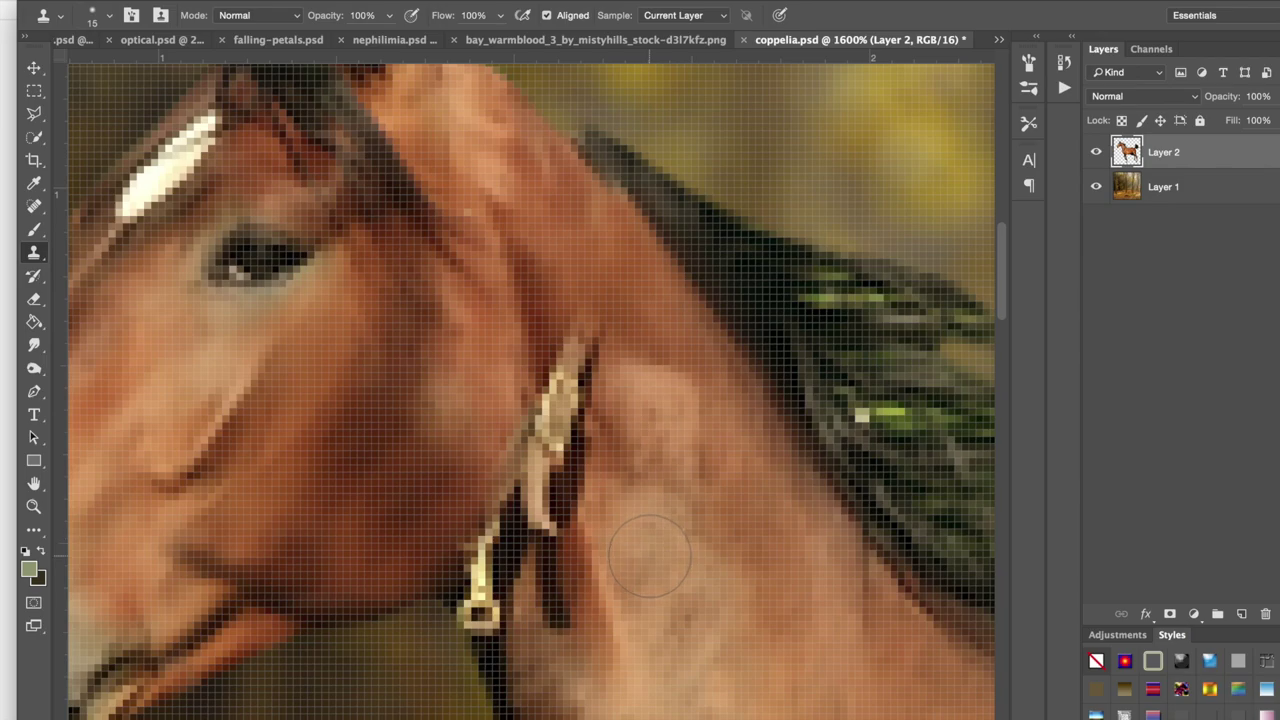
pyautogui.keyDown('alt'); pyautogui.click(650, 556); pyautogui.keyUp('alt')
pyautogui.moveTo(621, 375); pyautogui.dragTo(579, 316)
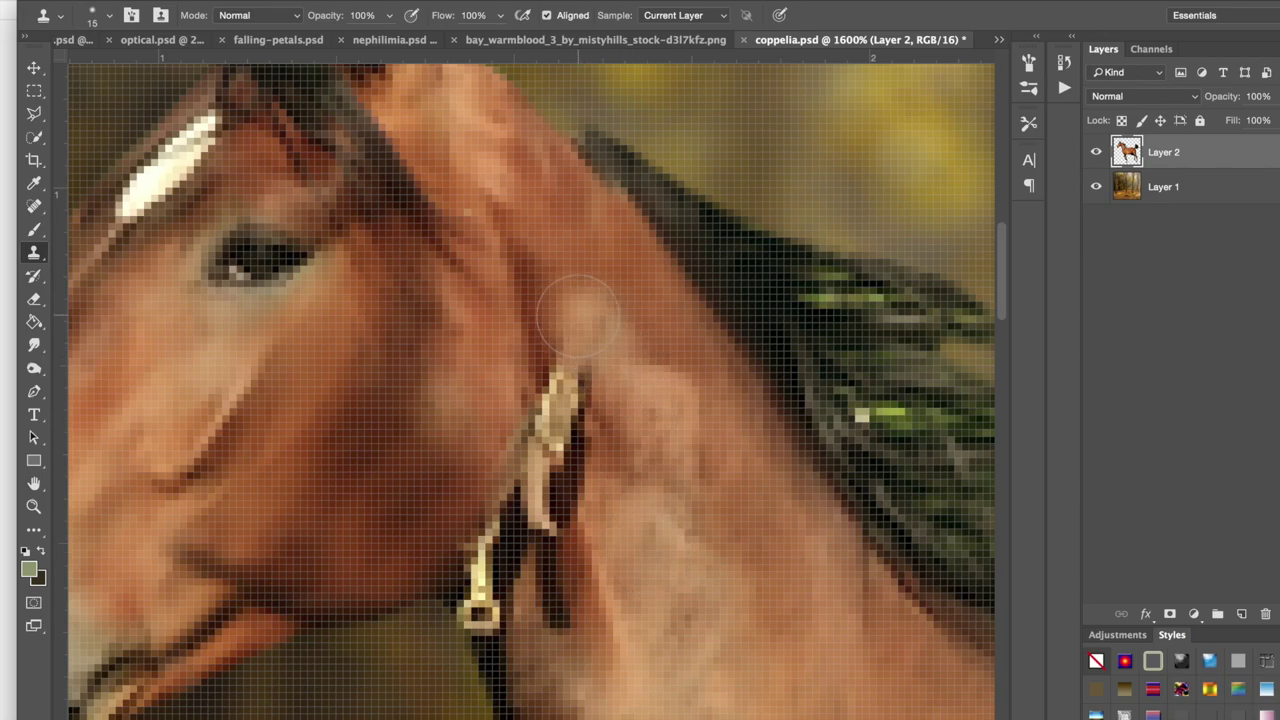
# Step: Clone darker coat sampled from the lower throat over the black strap running down the neck's front edge below the metal ring
pyautogui.scroll(-3, 615, 540)
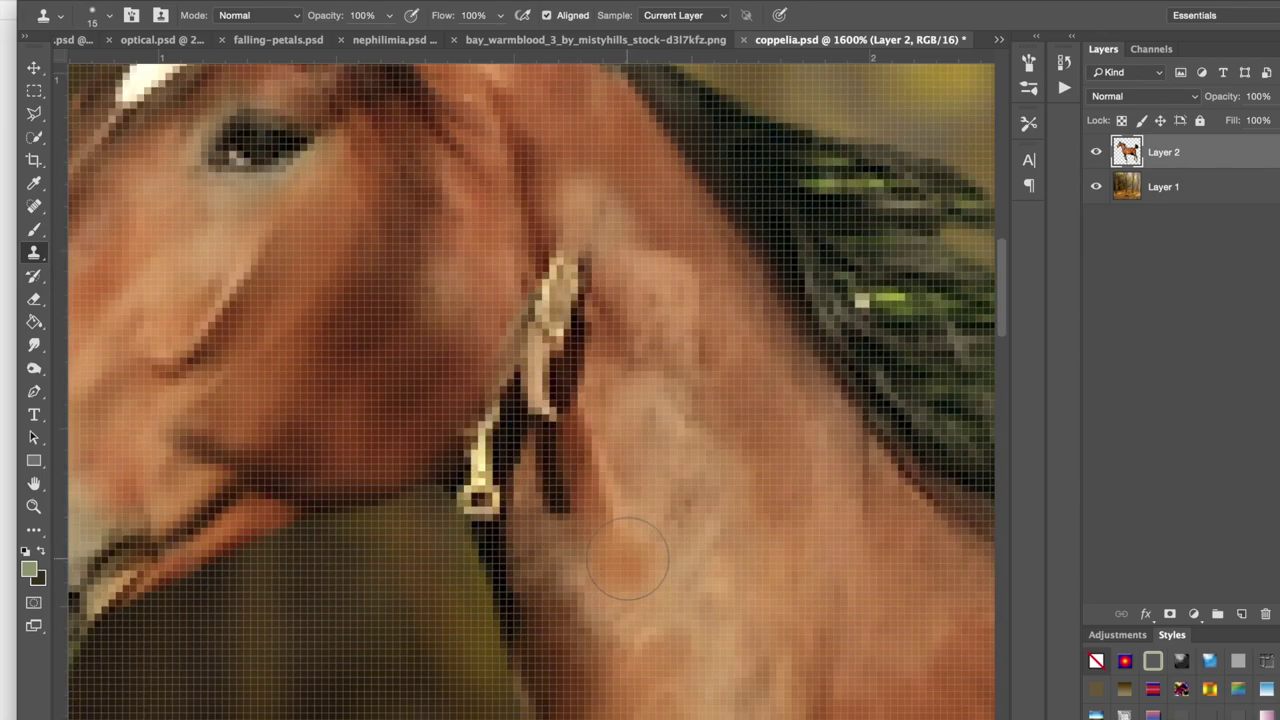
pyautogui.hscroll(-2, 620, 560)
pyautogui.hscroll(-5, 627, 560)
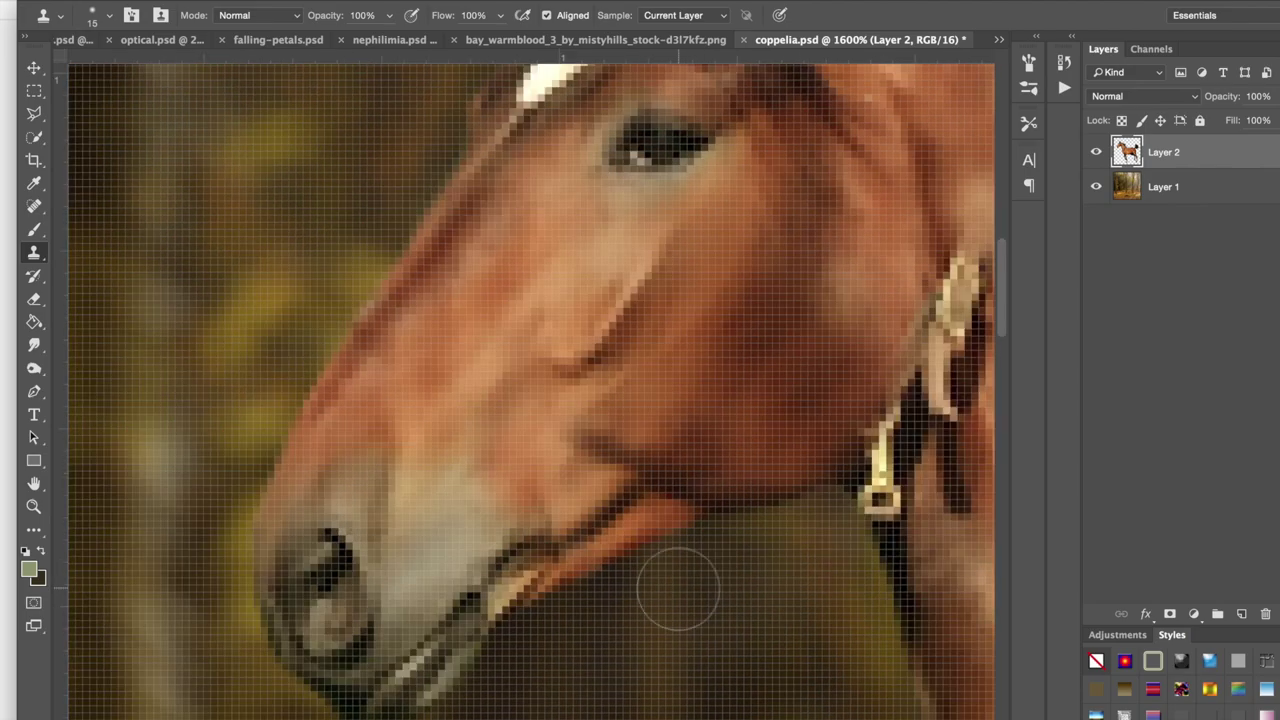
pyautogui.scroll(5, 678, 590)
pyautogui.hscroll(6, 678, 590)
pyautogui.scroll(-2, 678, 590)
pyautogui.scroll(1, 678, 590)
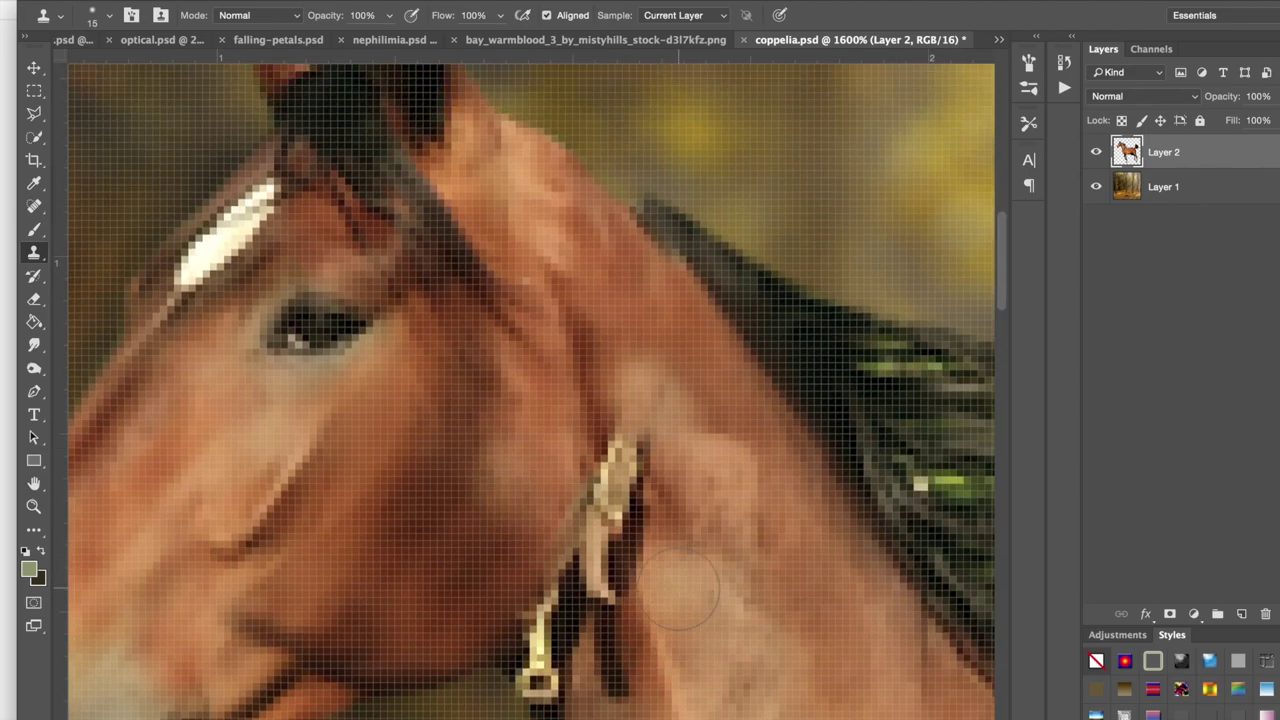
pyautogui.scroll(-5, 678, 590)
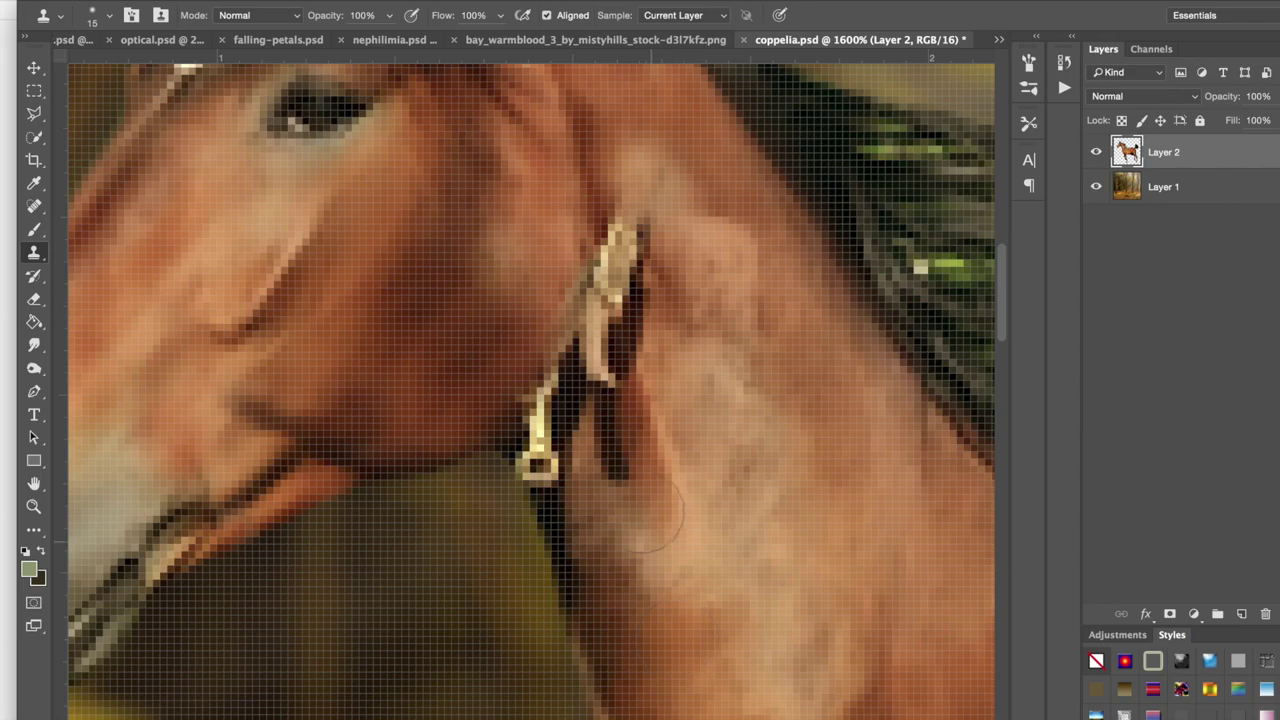
pyautogui.click(890, 598)
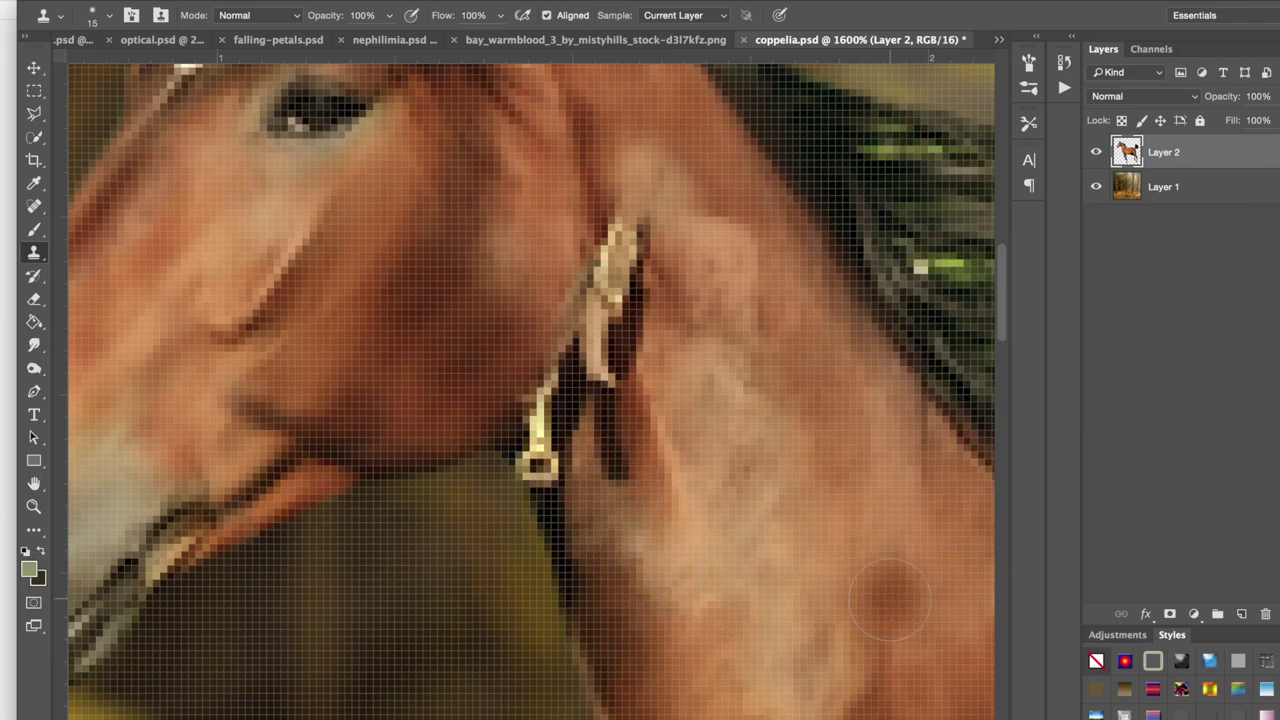
pyautogui.press('alt')
pyautogui.keyDown('alt'); pyautogui.click(645, 637); pyautogui.keyUp('alt')
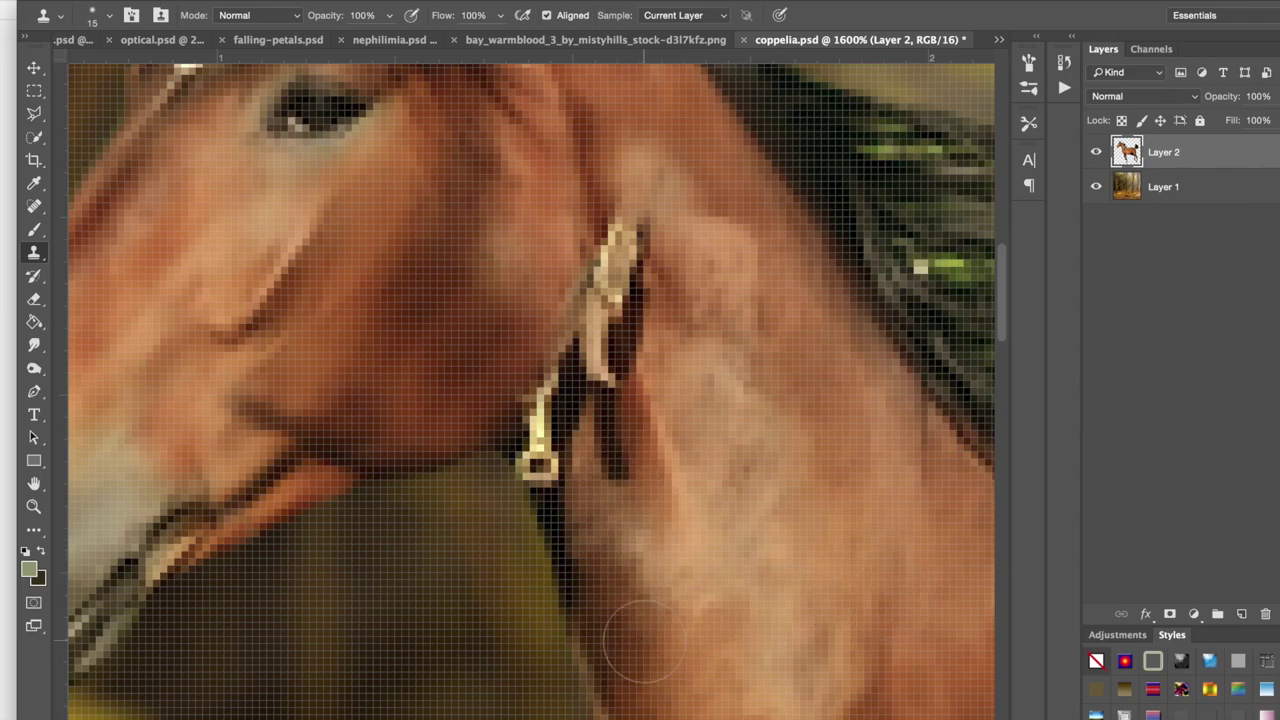
pyautogui.moveTo(587, 562); pyautogui.dragTo(568, 497)
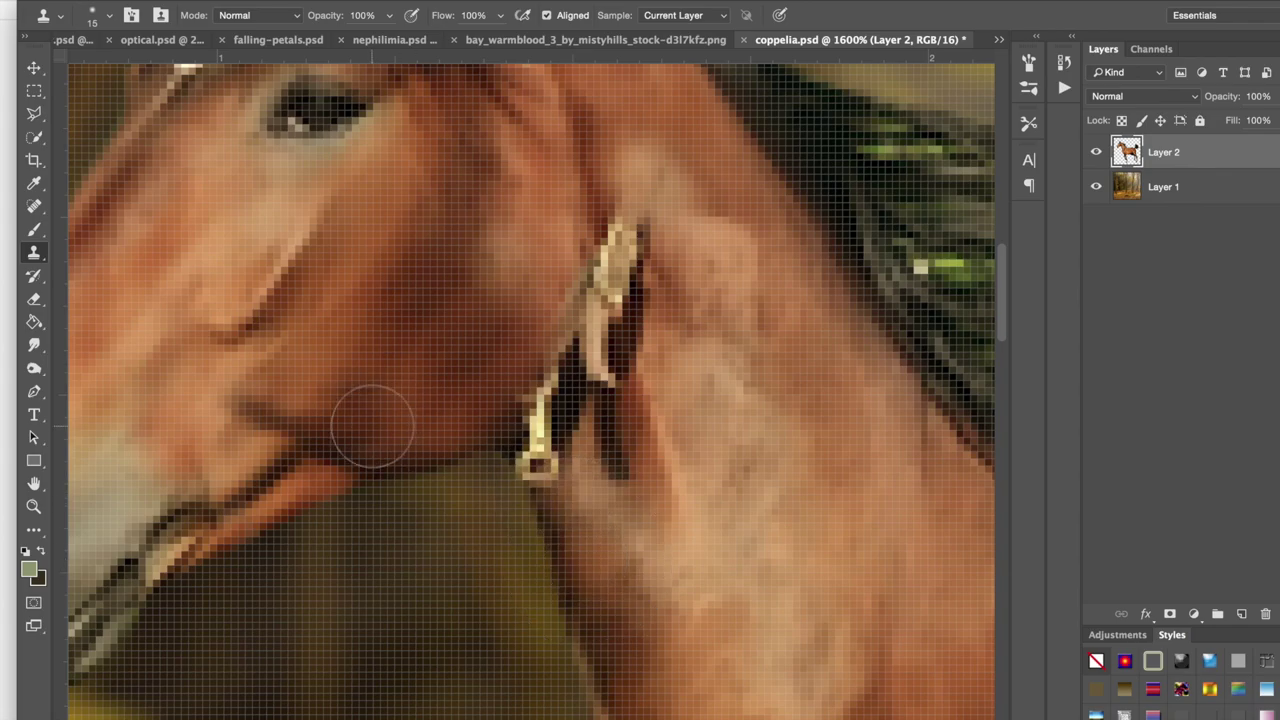
# Step: Clone dark jaw coat over the metal ring and black strap at the corner of the jaw, undoing unwanted strokes
pyautogui.keyDown('alt'); pyautogui.click(364, 426); pyautogui.keyUp('alt')
pyautogui.press('[')
pyautogui.press('[')
pyautogui.moveTo(552, 462)
pyautogui.mouseDown()
pyautogui.moveTo(532, 450)
pyautogui.moveTo(571, 386)
pyautogui.moveTo(549, 452)
pyautogui.moveTo(568, 533)
pyautogui.mouseUp()
pyautogui.press('super+z')
pyautogui.press('[')
pyautogui.press('[')
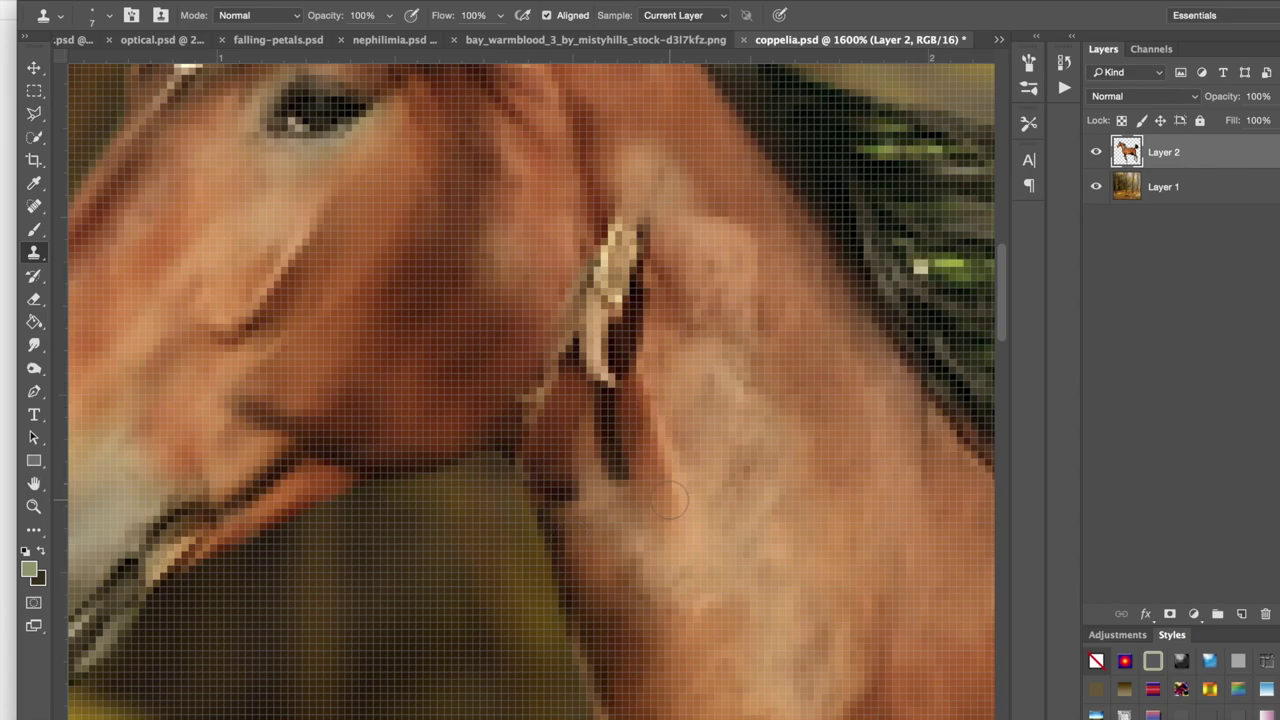
pyautogui.hotkey('ctrl', 'z')
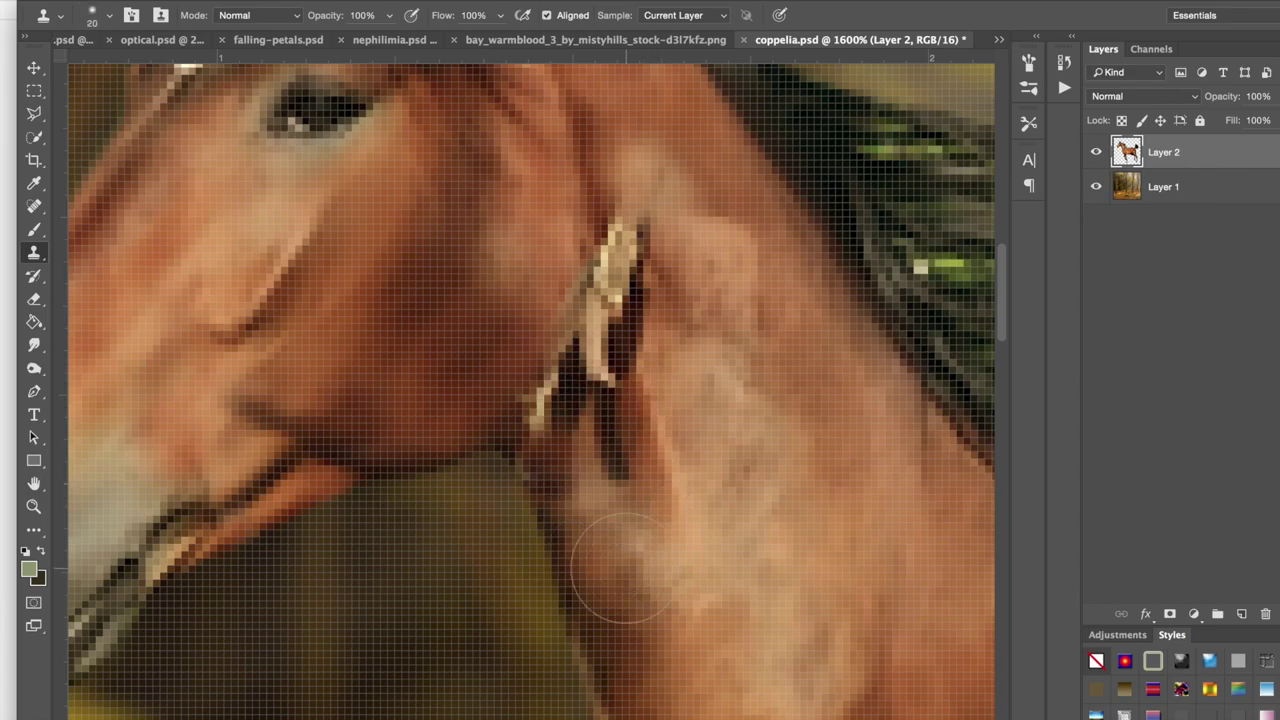
# Step: Clone light neck coat over the buckle and dark strap behind the cheek with a 20 px brush, undoing the final dab
pyautogui.click(616, 451)
pyautogui.moveTo(610, 414)
pyautogui.mouseDown()
pyautogui.moveTo(652, 272)
pyautogui.moveTo(628, 228)
pyautogui.moveTo(647, 243)
pyautogui.mouseUp()
pyautogui.click(565, 430)
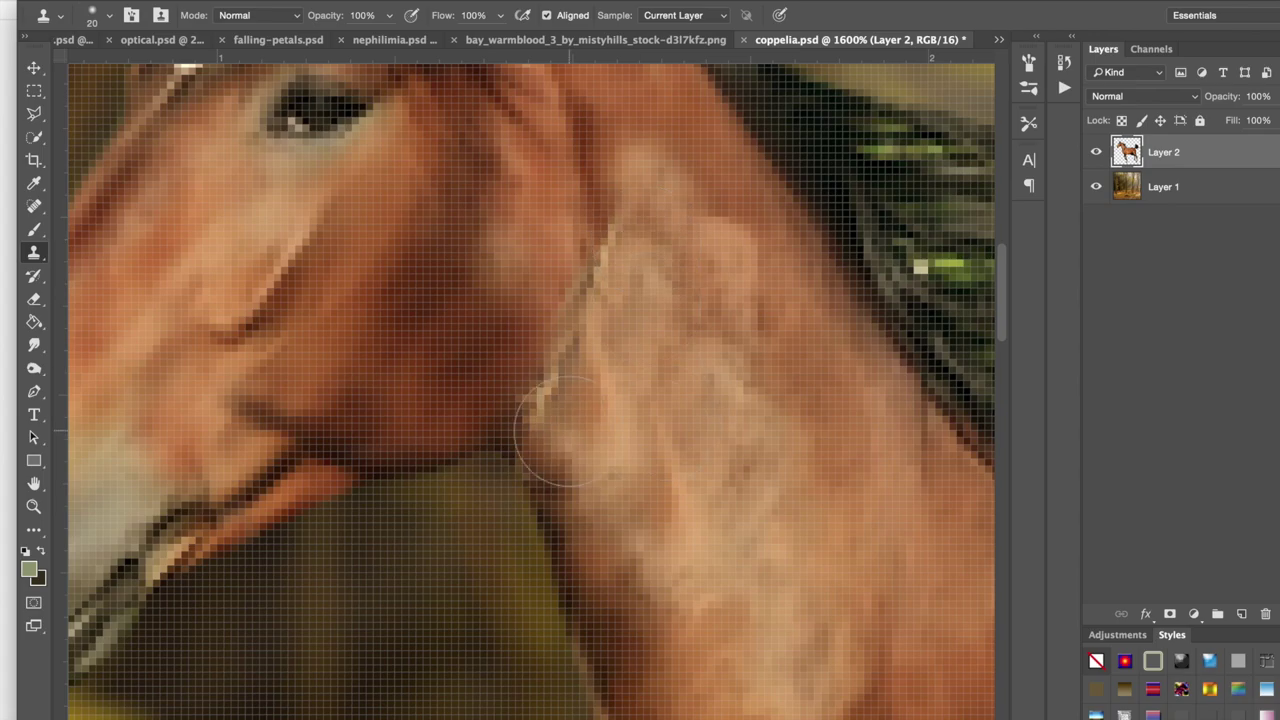
pyautogui.press('super+z')
# Step: Set the Clone Stamp brush to 8 px and clone dark cheek coat over the thin strap edge along the back of the cheek
pyautogui.press('[')
pyautogui.press('[')
pyautogui.press('[')
pyautogui.press('[')
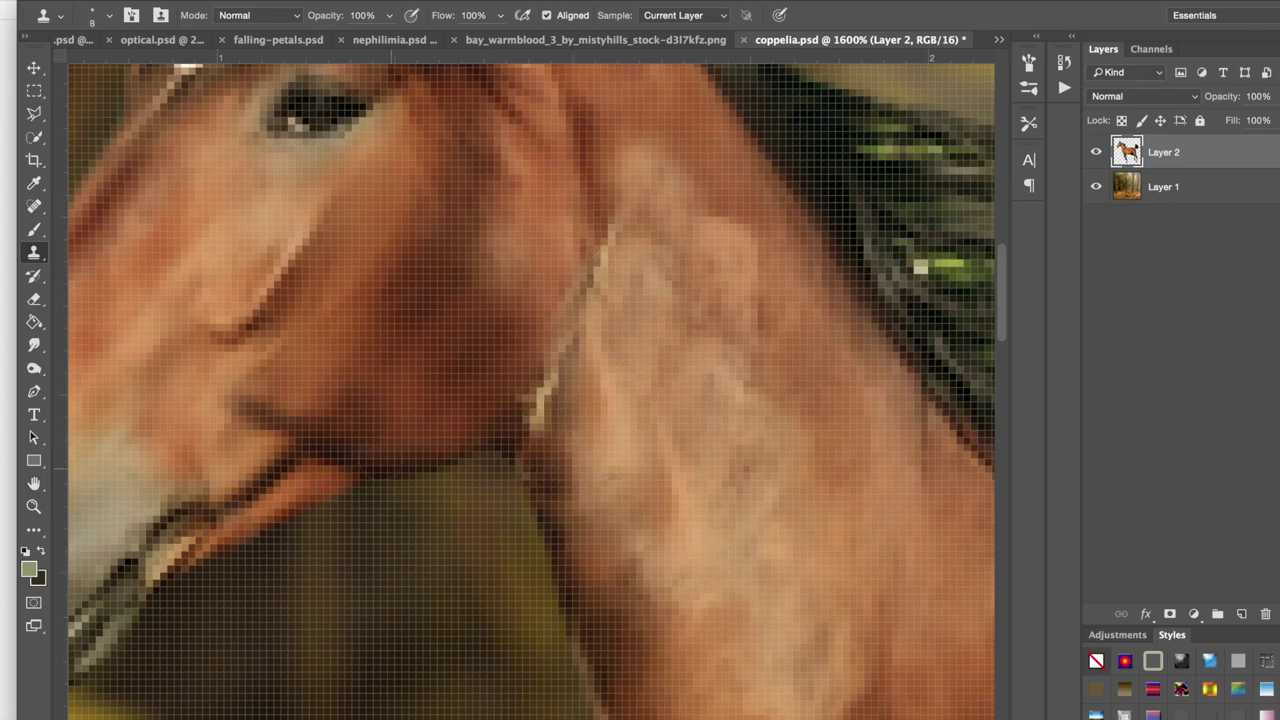
pyautogui.moveTo(504, 421)
pyautogui.mouseDown()
pyautogui.moveTo(580, 306)
pyautogui.moveTo(562, 336)
pyautogui.moveTo(571, 263)
pyautogui.moveTo(573, 322)
pyautogui.mouseUp()
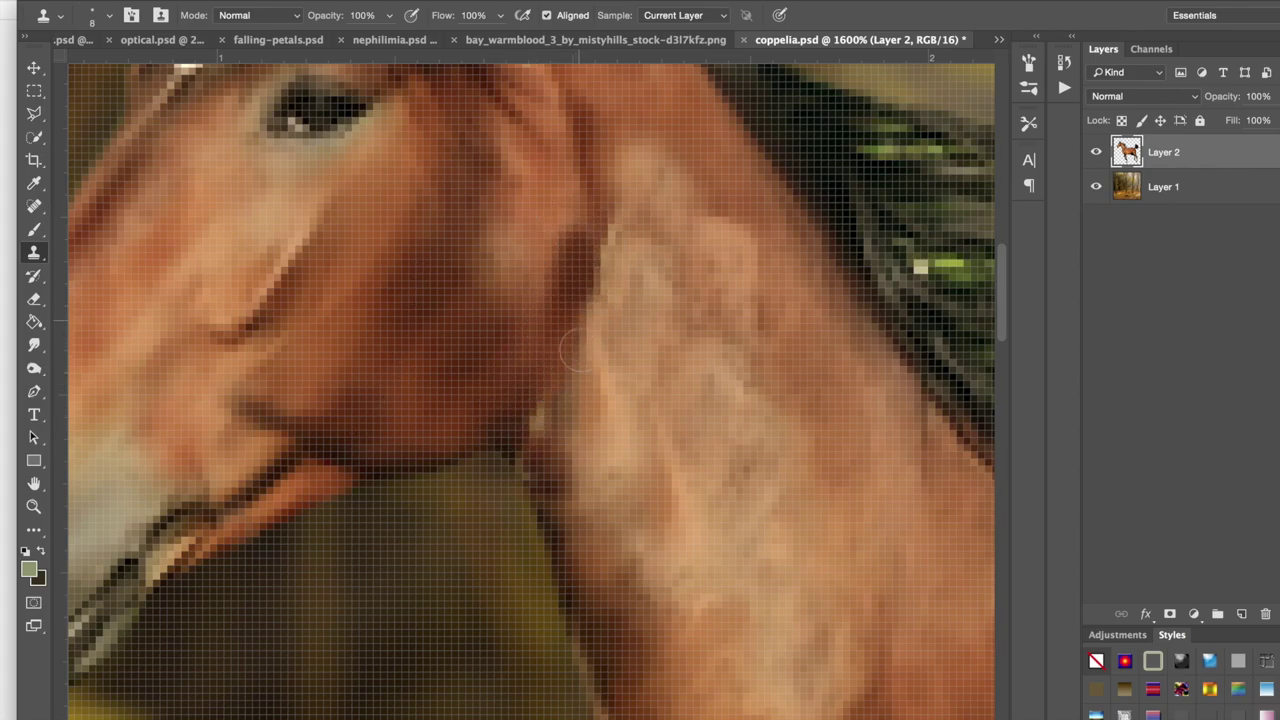
# Step: Even out the coat along the back of the cheek with the Clone Stamp, enlarging its brush to 20 px
pyautogui.scroll(3, 598, 412)
pyautogui.scroll(-1, 600, 408)
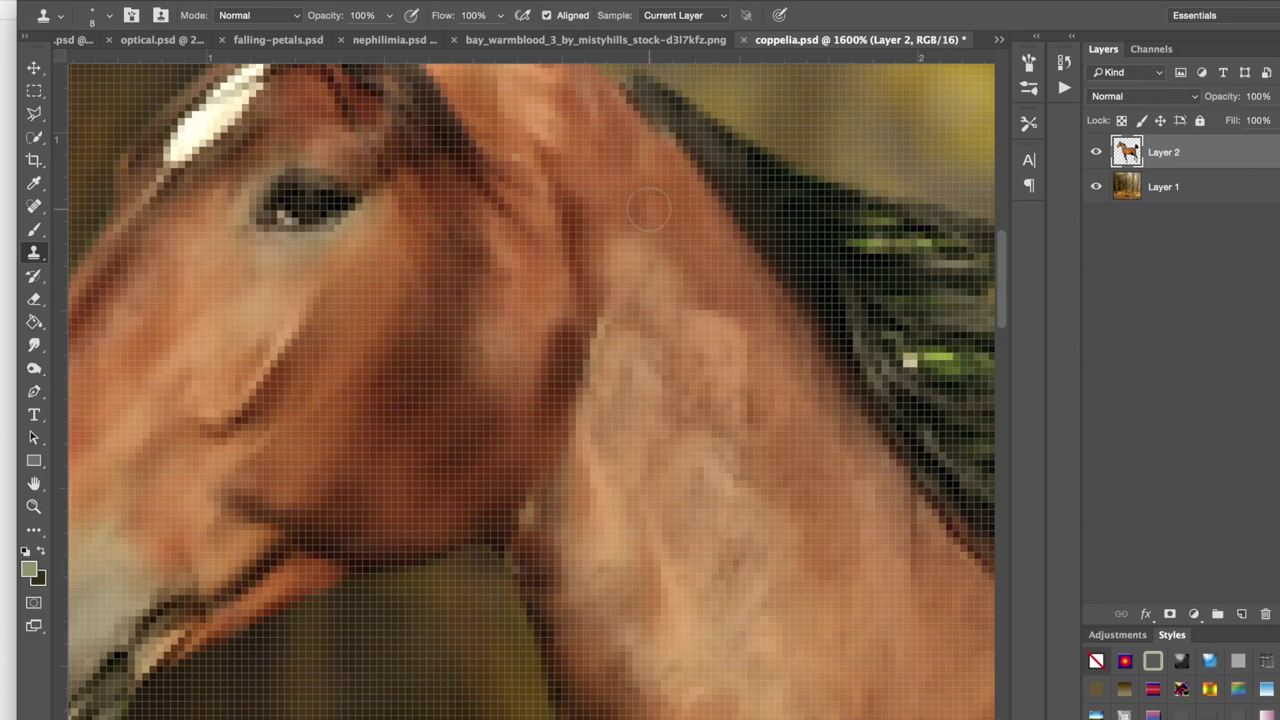
pyautogui.moveTo(544, 370)
pyautogui.mouseDown()
pyautogui.moveTo(552, 330)
pyautogui.moveTo(541, 386)
pyautogui.mouseUp()
pyautogui.press(']')
pyautogui.press(']')
pyautogui.press(']')
pyautogui.moveTo(518, 466); pyautogui.dragTo(480, 410)
pyautogui.click(803, 603)
pyautogui.scroll(-8, 790, 612)
pyautogui.hscroll(6, 790, 612)
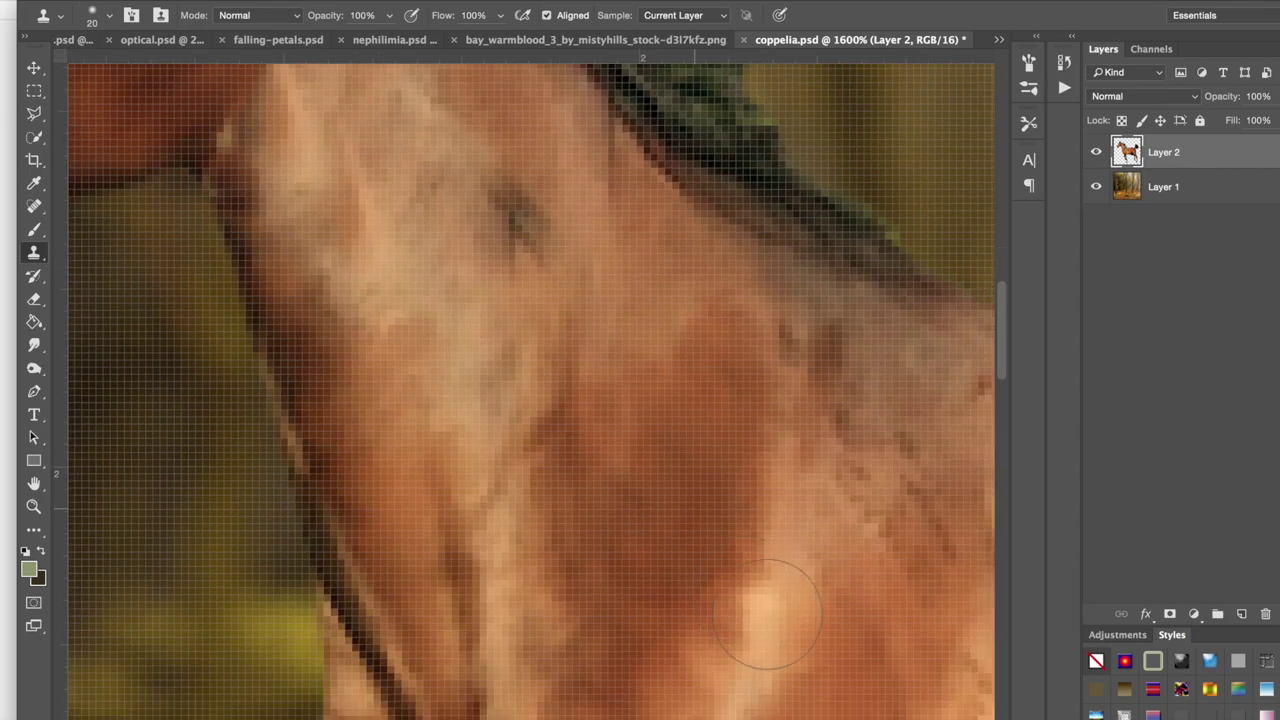
pyautogui.press('super+z')
pyautogui.scroll(10, 691, 540)
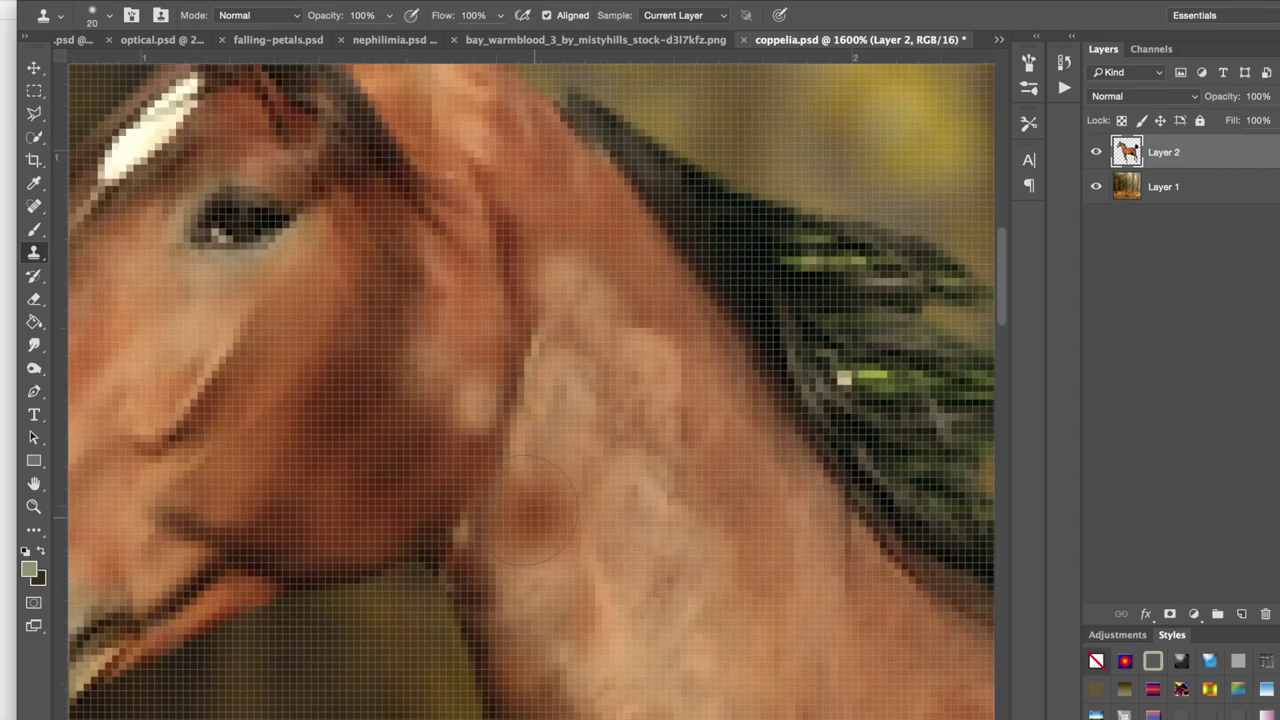
pyautogui.moveTo(420, 408); pyautogui.dragTo(440, 353)
# Step: Check the retouched head and neck against the whole horse and forest, then inspect the neck and shoulder up close
pyautogui.scroll(-5, 652, 521)
pyautogui.scroll(-3, 652, 521)
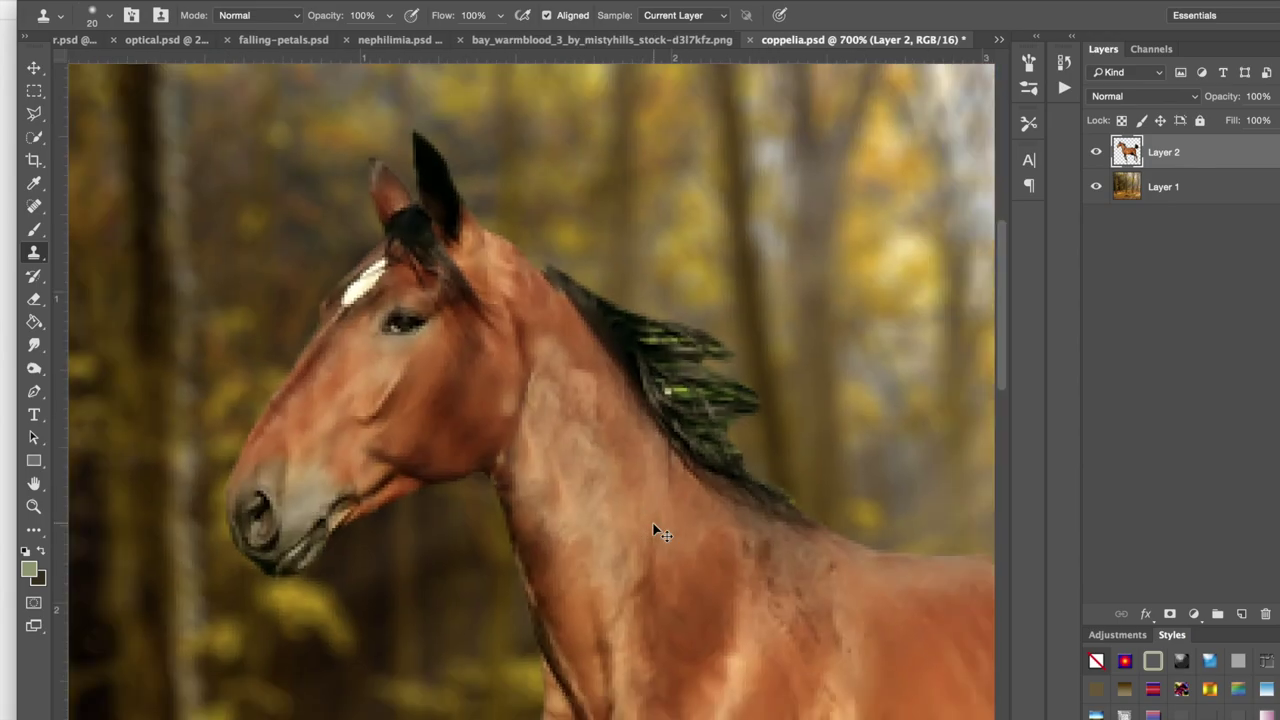
pyautogui.scroll(-6, 652, 521)
pyautogui.scroll(1, 652, 521)
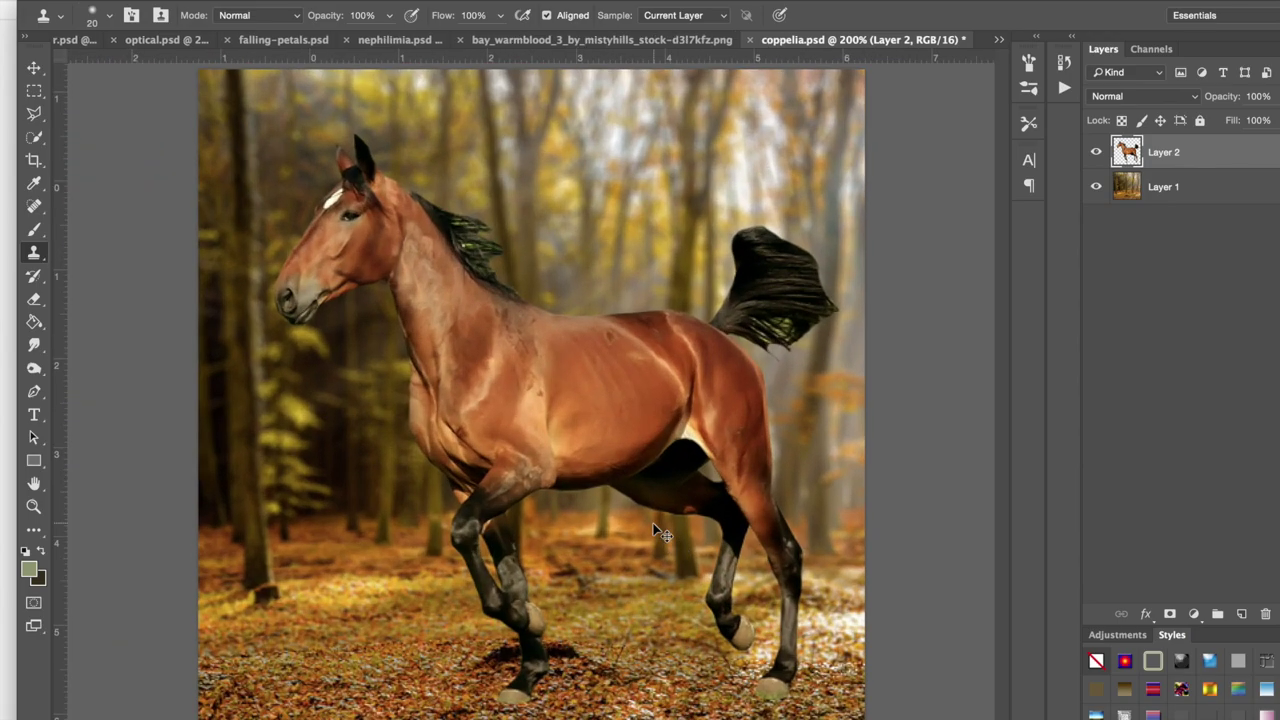
pyautogui.scroll(5, 660, 533)
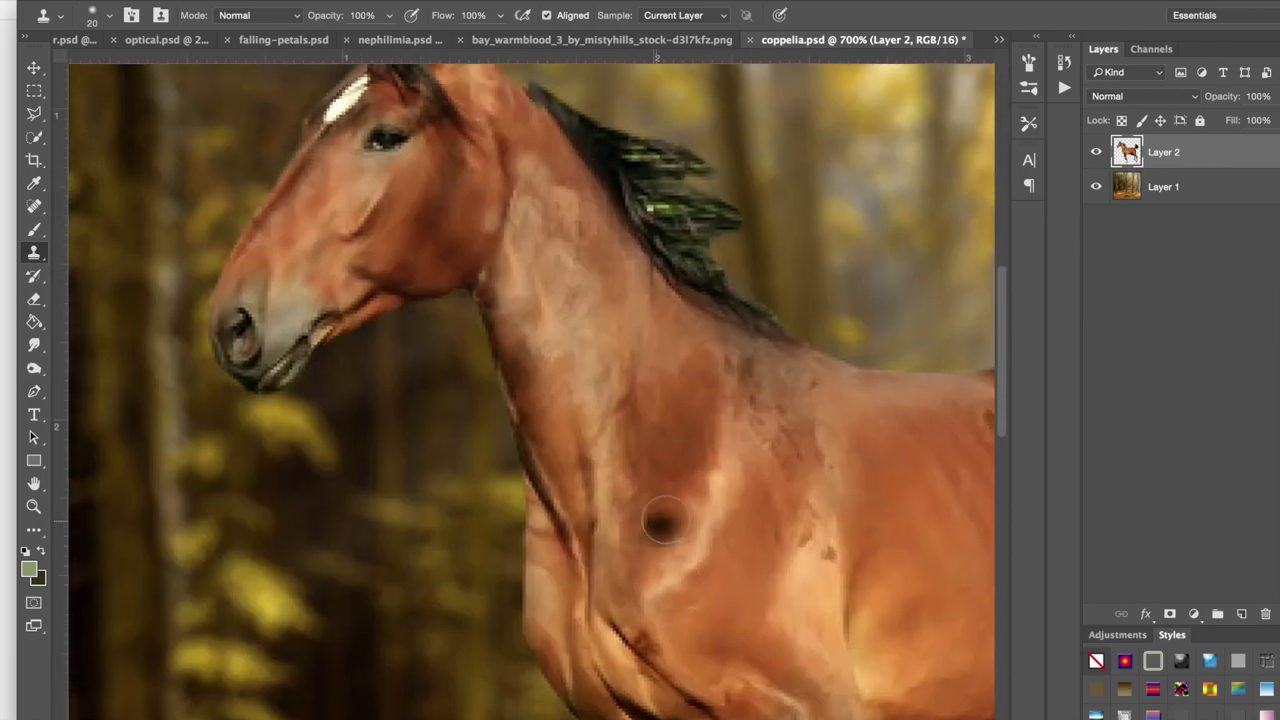
pyautogui.scroll(1, 750, 477)
pyautogui.hscroll(1, 750, 477)
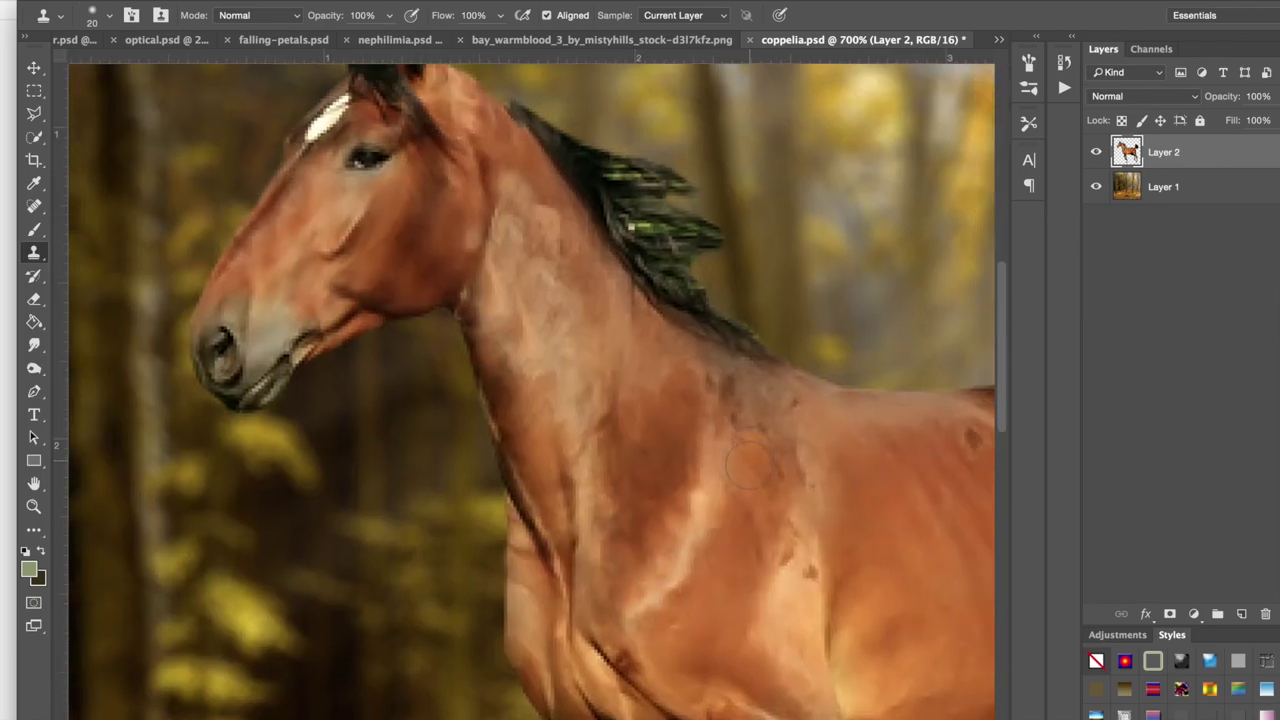
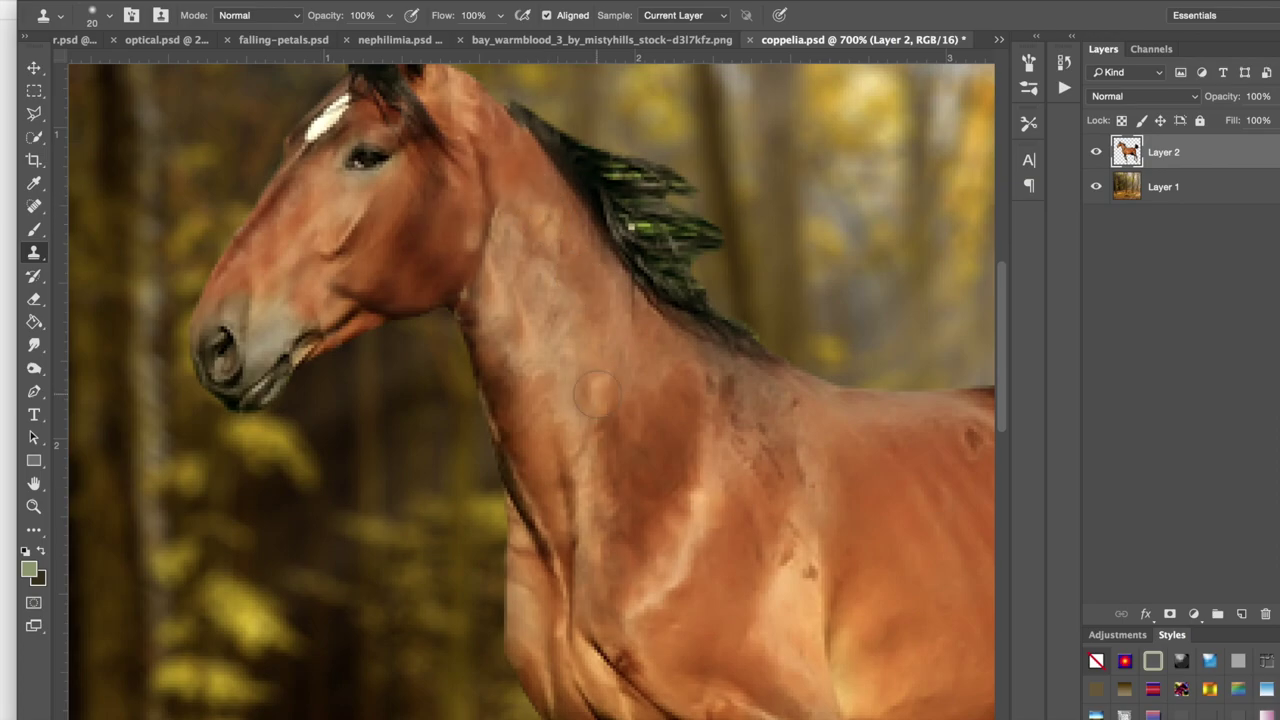
# Step: Examine the horse's coat from the head and neck across the shoulder, belly and hindquarters for areas needing retouching
pyautogui.scroll(3, 600, 392)
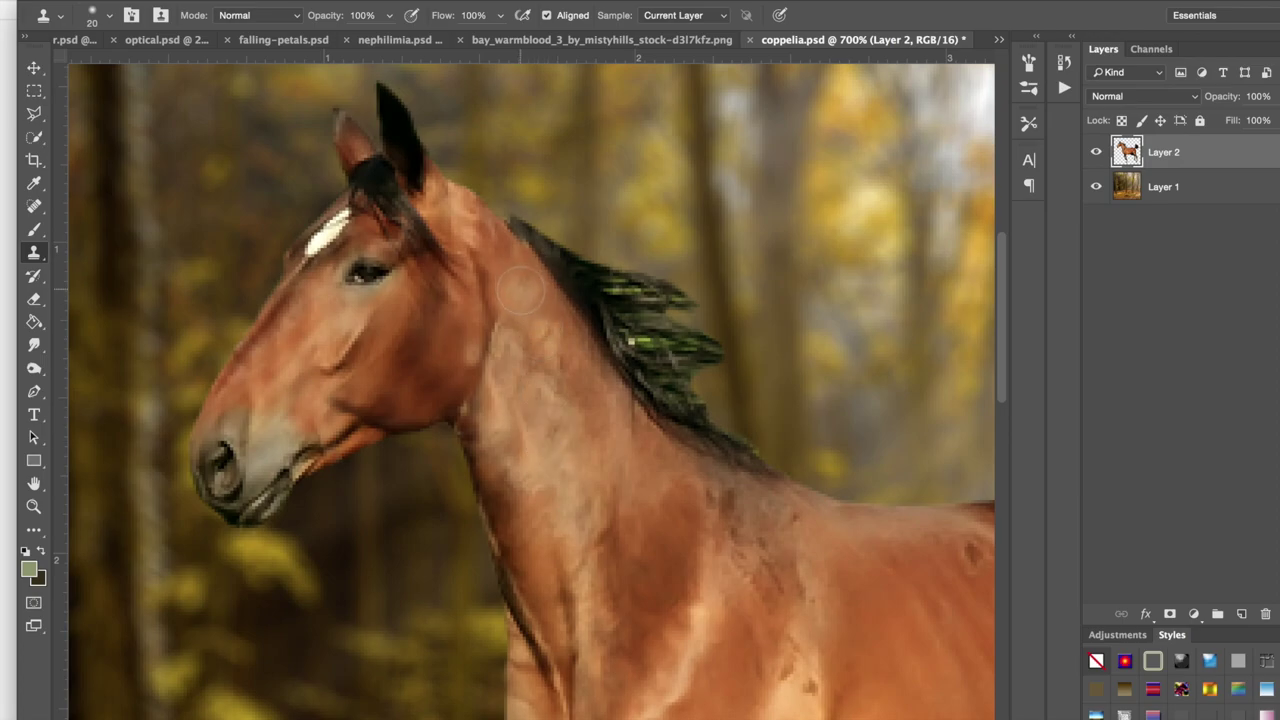
pyautogui.scroll(-5, 560, 475)
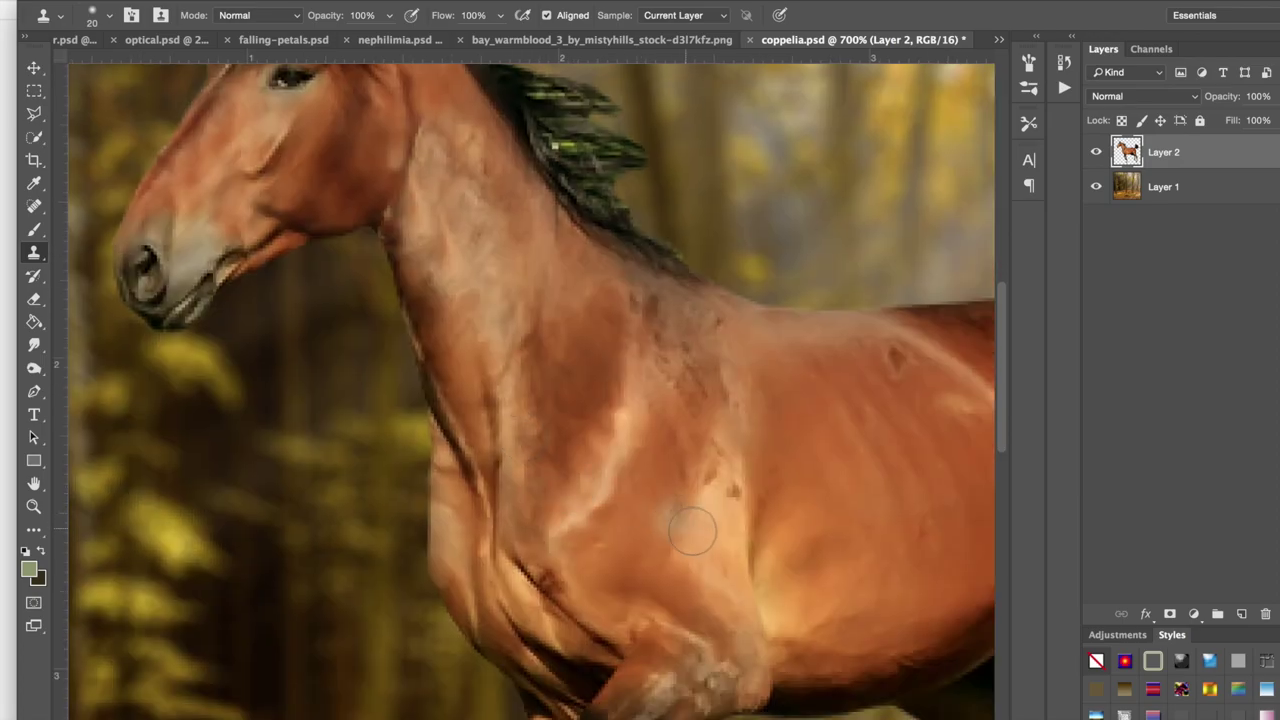
pyautogui.scroll(10, 713, 531)
pyautogui.hscroll(-4, 713, 531)
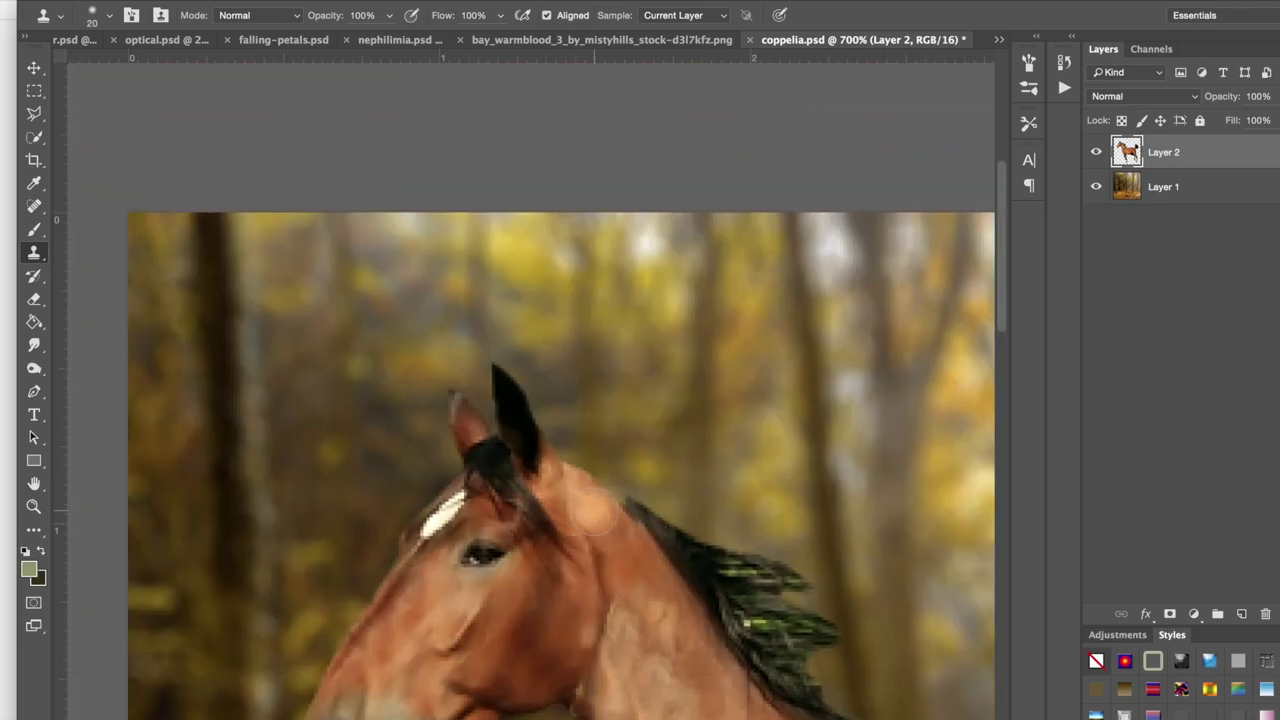
pyautogui.press('[')
pyautogui.press('[')
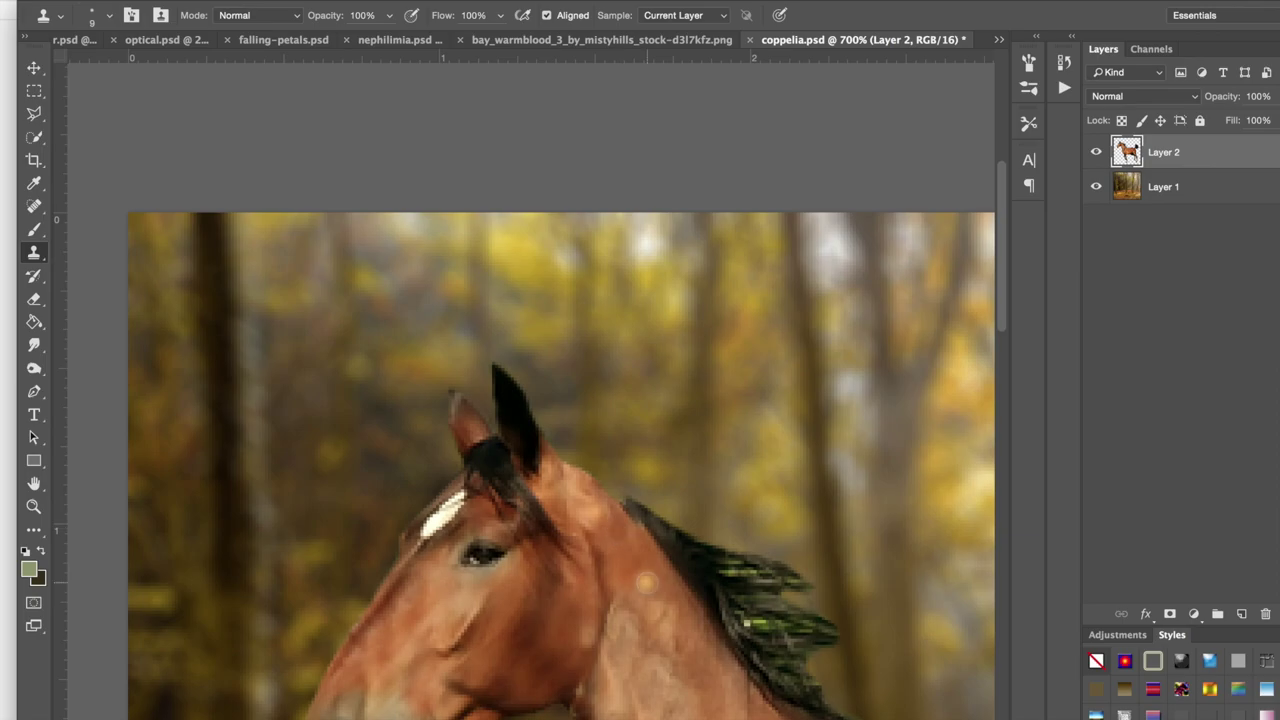
pyautogui.scroll(-6, 645, 582)
pyautogui.hscroll(3, 645, 582)
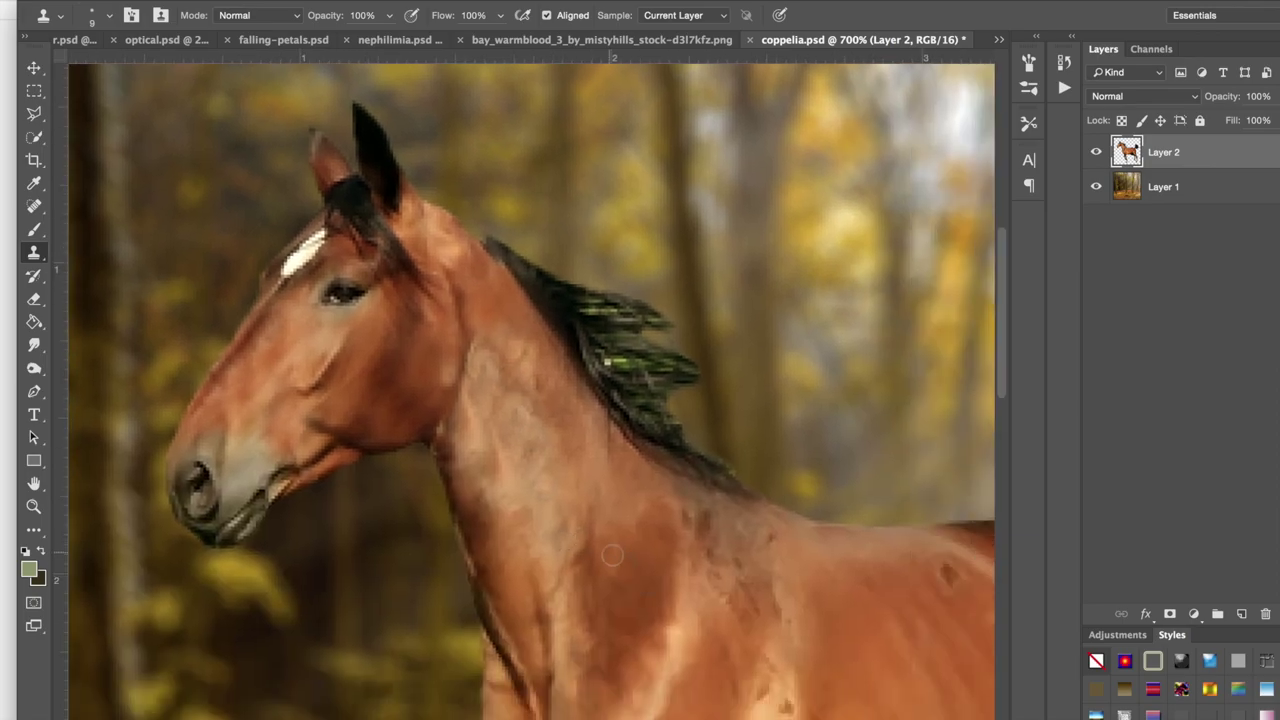
pyautogui.hscroll(6, 612, 555)
pyautogui.scroll(-4, 612, 555)
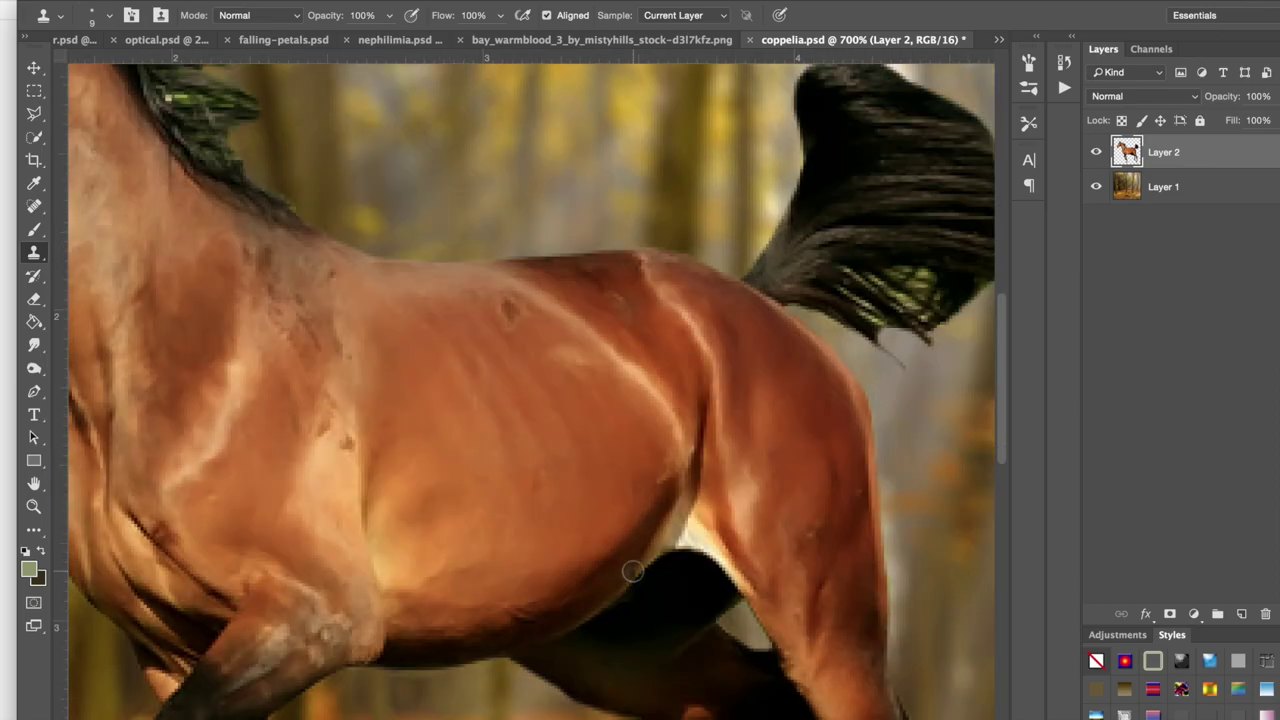
pyautogui.hscroll(-6, 632, 571)
pyautogui.scroll(-2, 632, 571)
pyautogui.scroll(6, 632, 571)
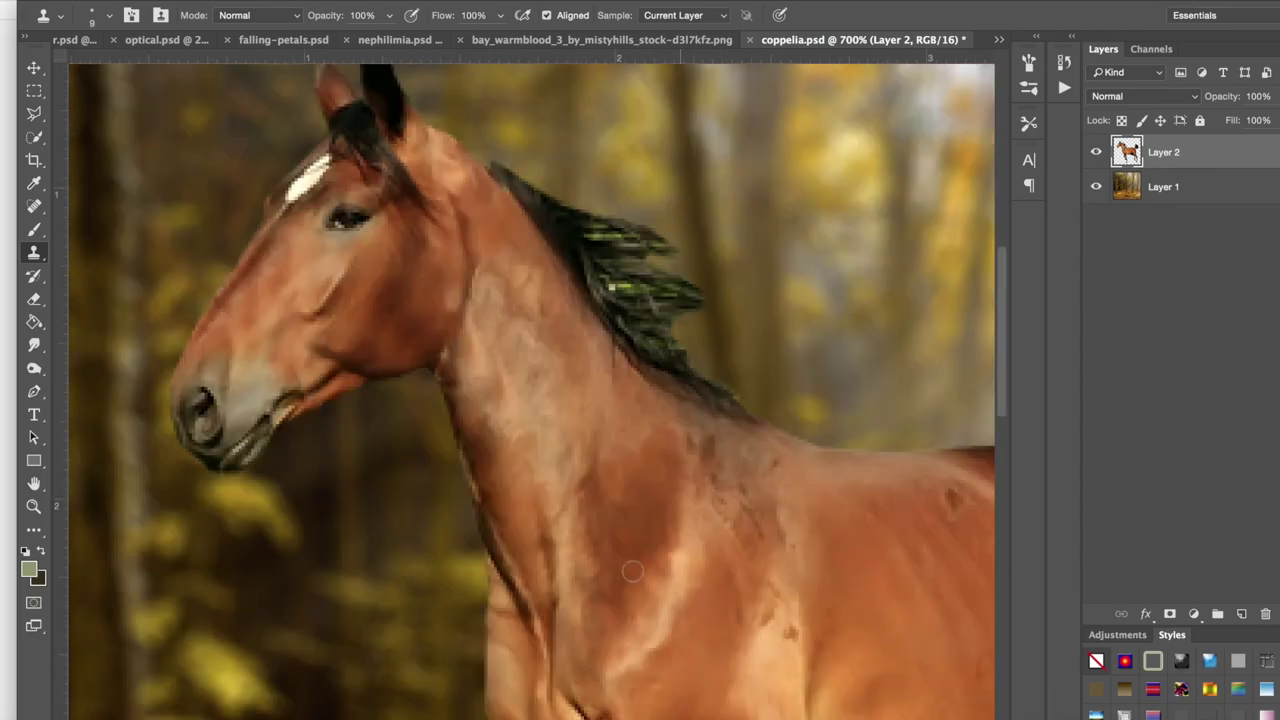
pyautogui.scroll(-4, 632, 570)
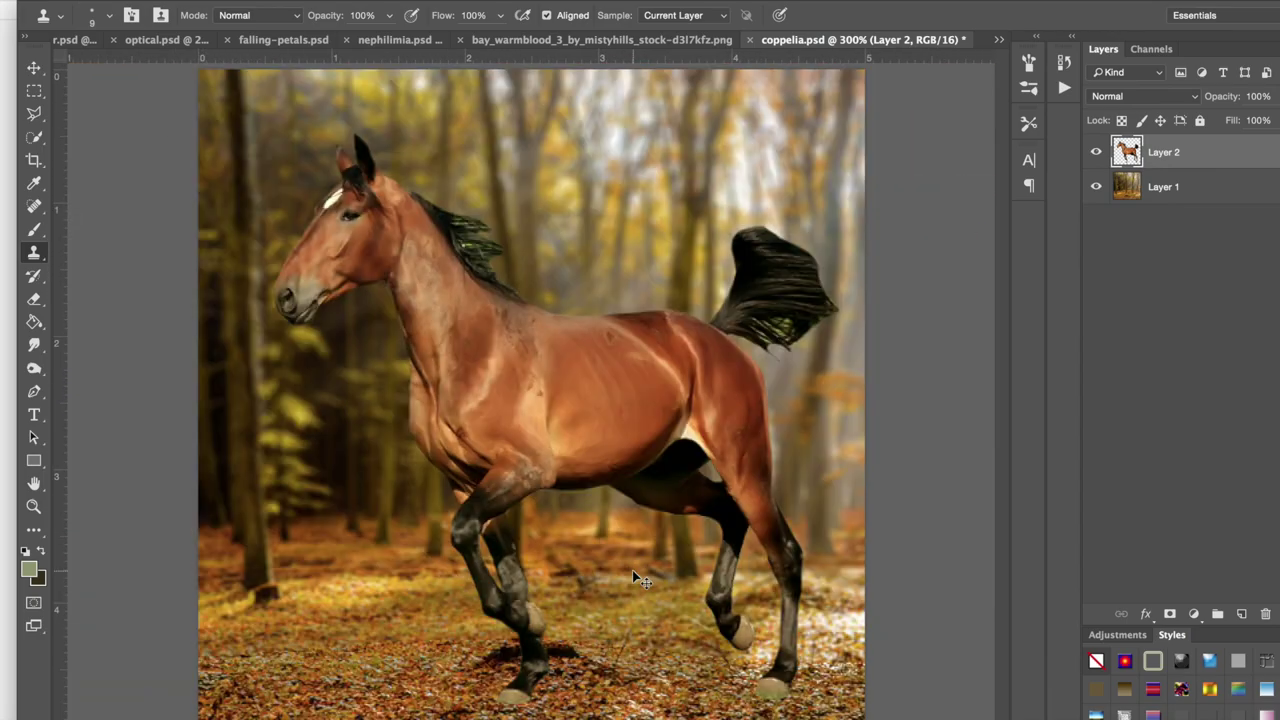
pyautogui.scroll(5, 632, 570)
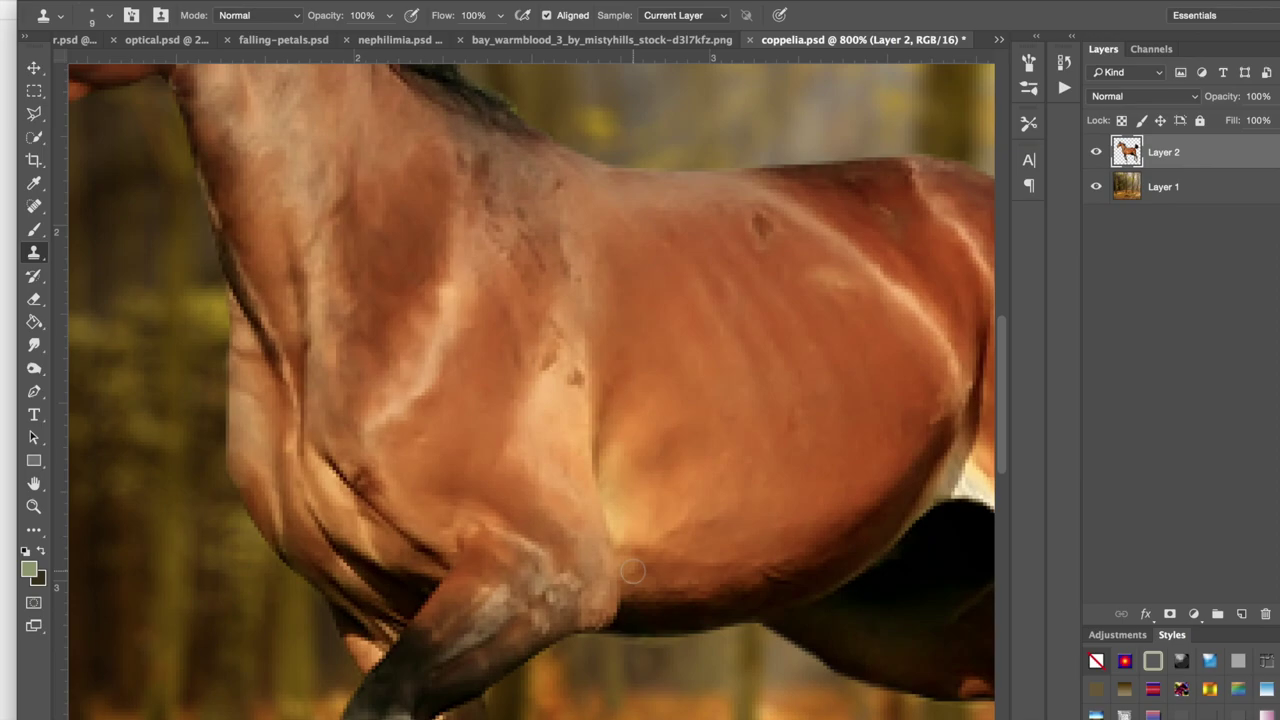
pyautogui.scroll(5, 632, 571)
pyautogui.hscroll(-4, 632, 571)
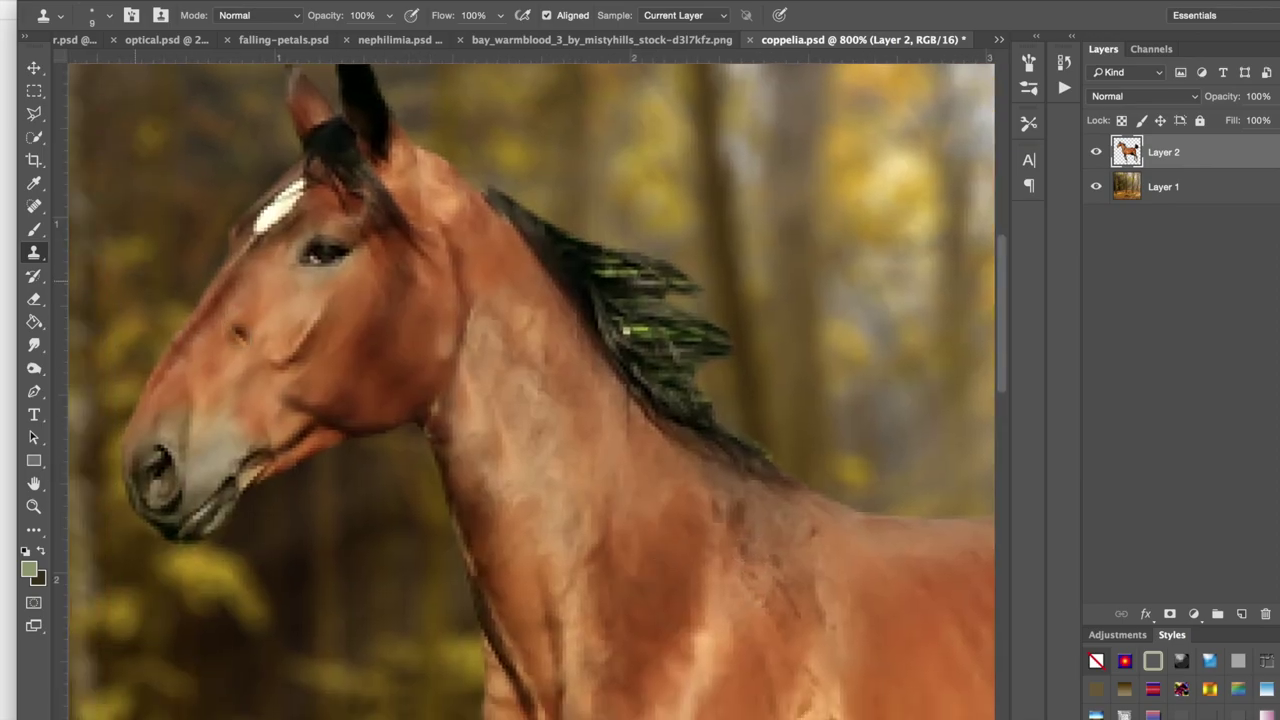
# Step: Switch to the Smudge tool with 3% strength and a soft 41 px brush at 0% hardness
pyautogui.click(40, 282)
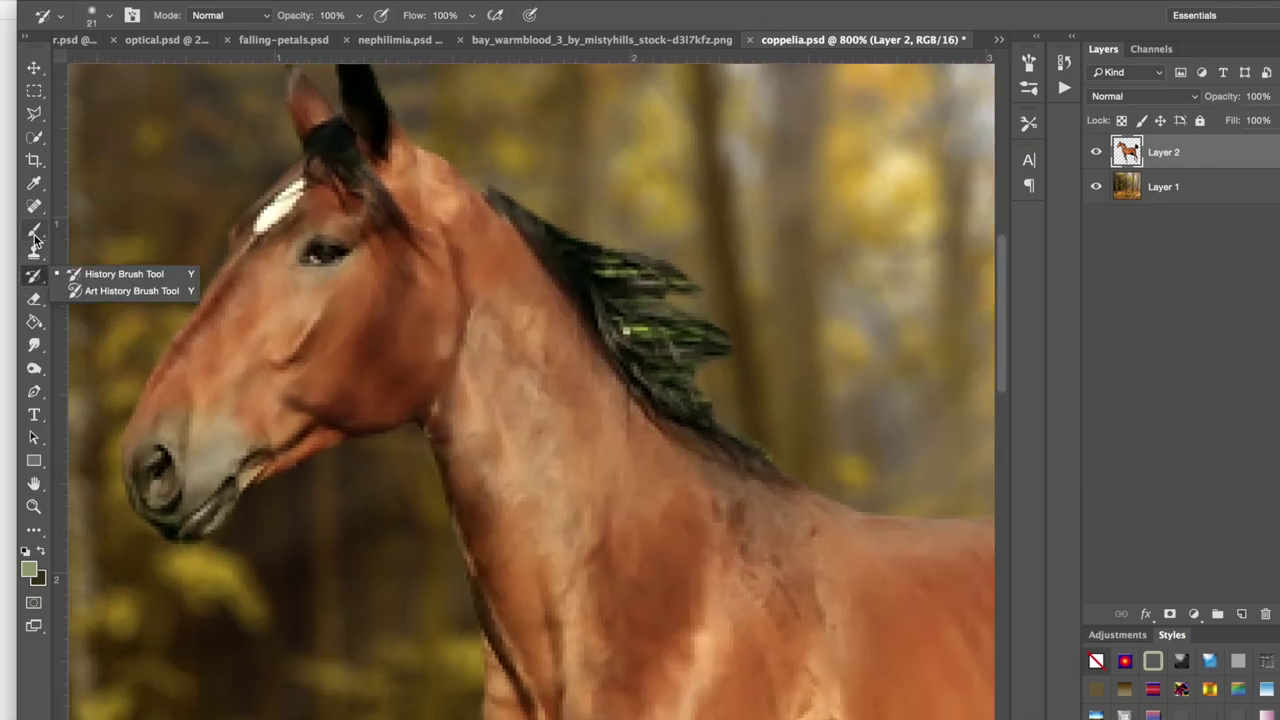
pyautogui.click(35, 373)
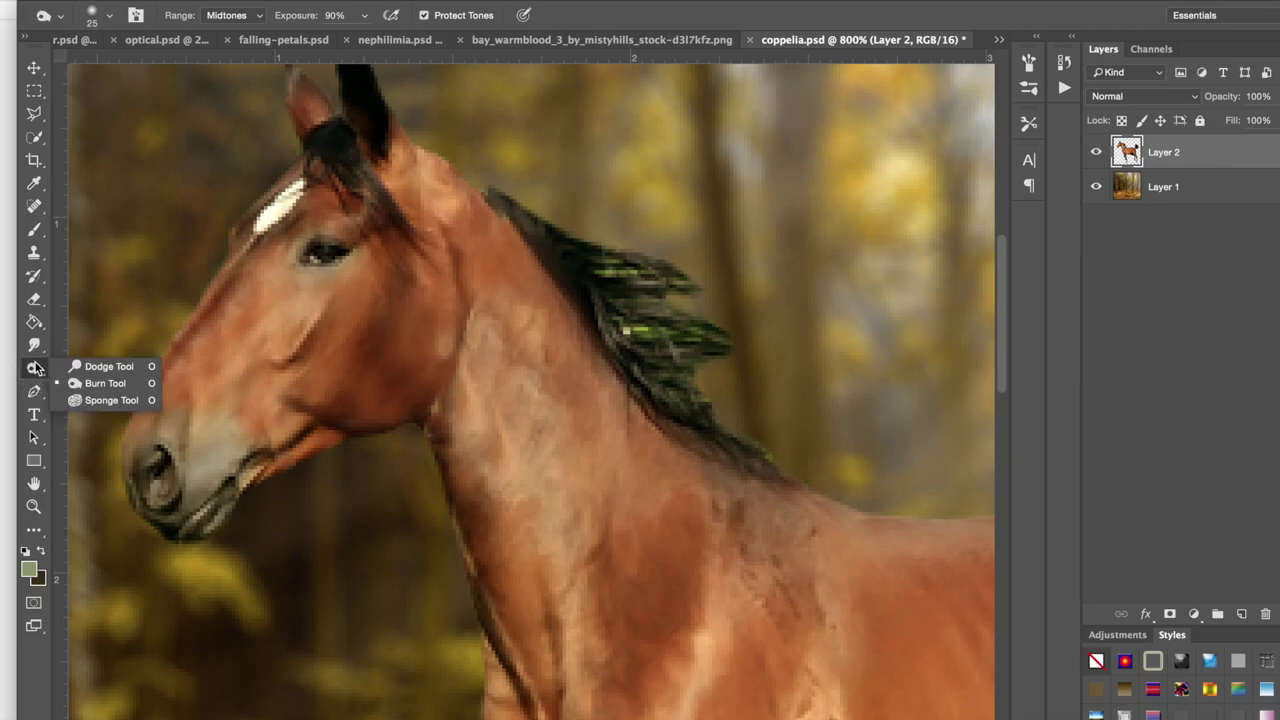
pyautogui.click(35, 345)
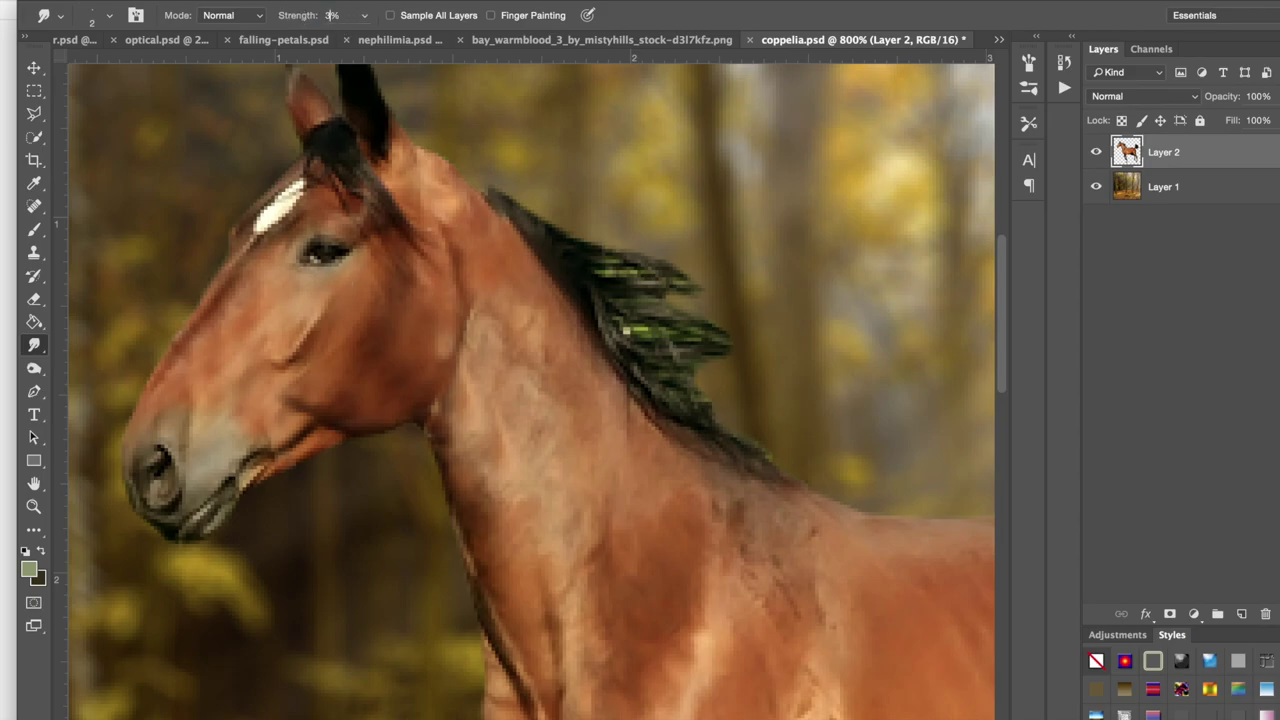
pyautogui.click(110, 17)
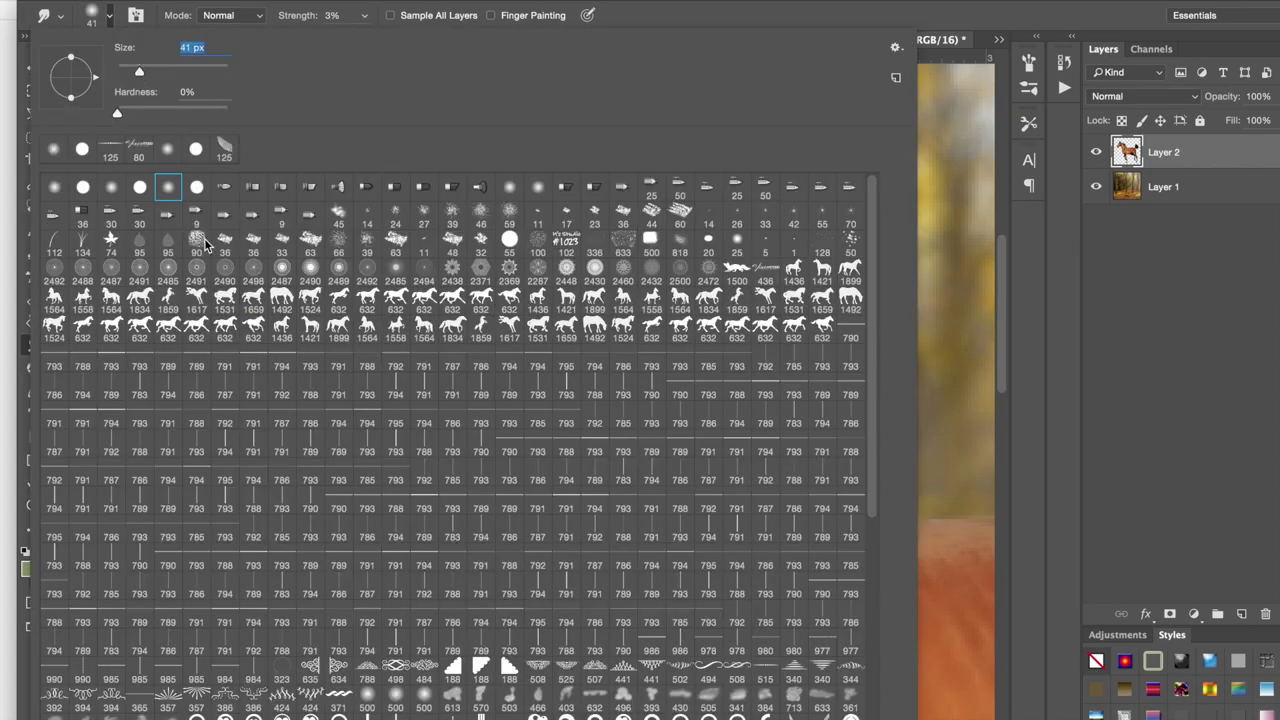
pyautogui.press('Escape')
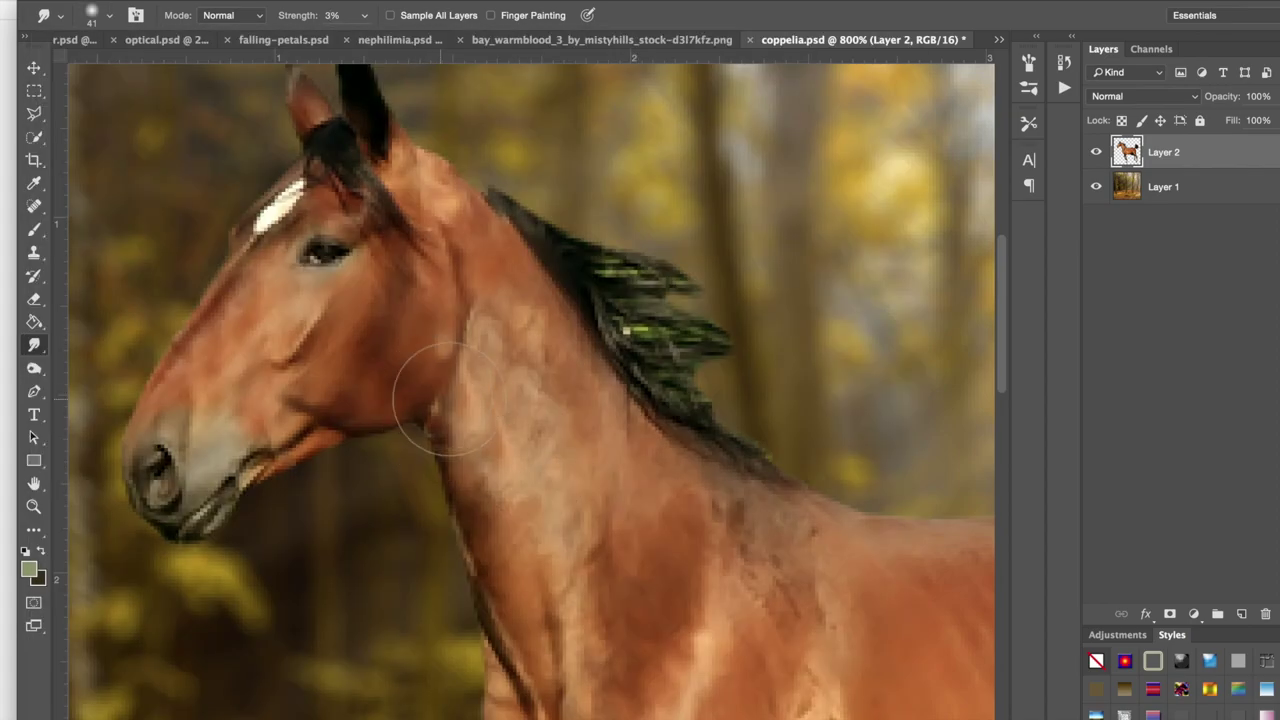
pyautogui.hscroll(10, 445, 398)
pyautogui.scroll(-6, 445, 398)
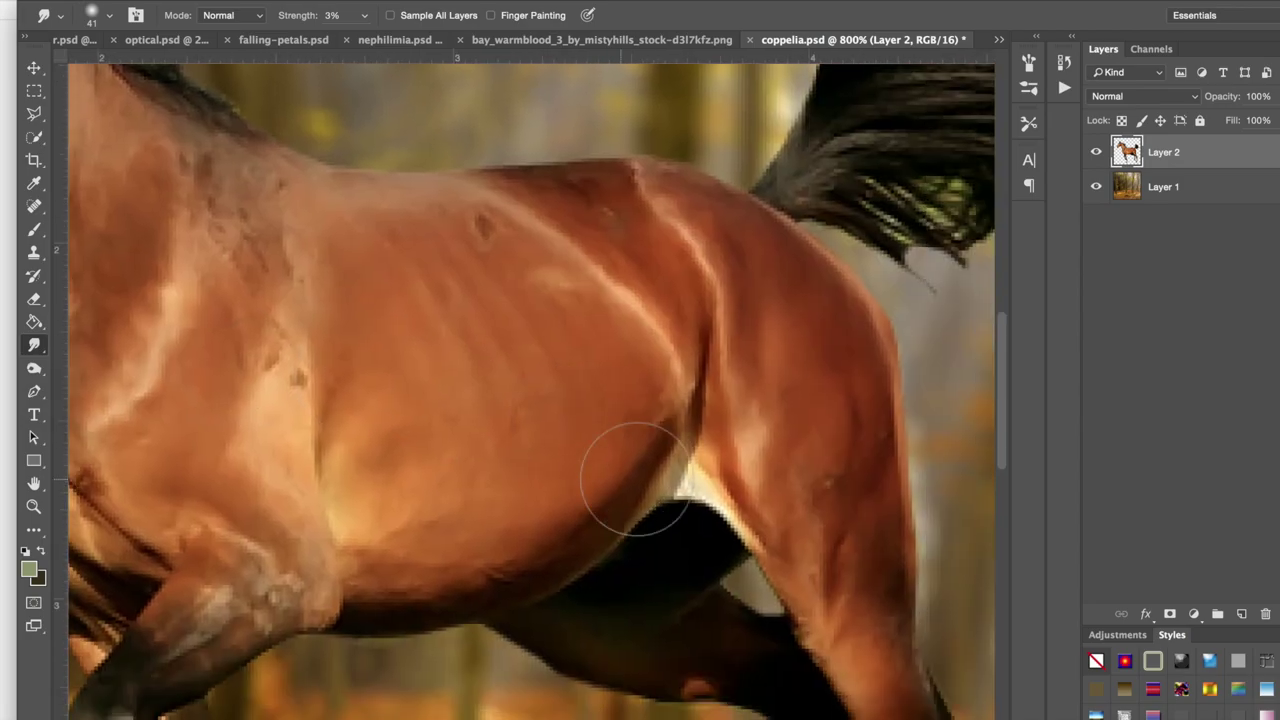
pyautogui.scroll(-5, 557, 414)
pyautogui.scroll(1, 540, 400)
pyautogui.hscroll(-6, 478, 362)
pyautogui.scroll(4, 478, 362)
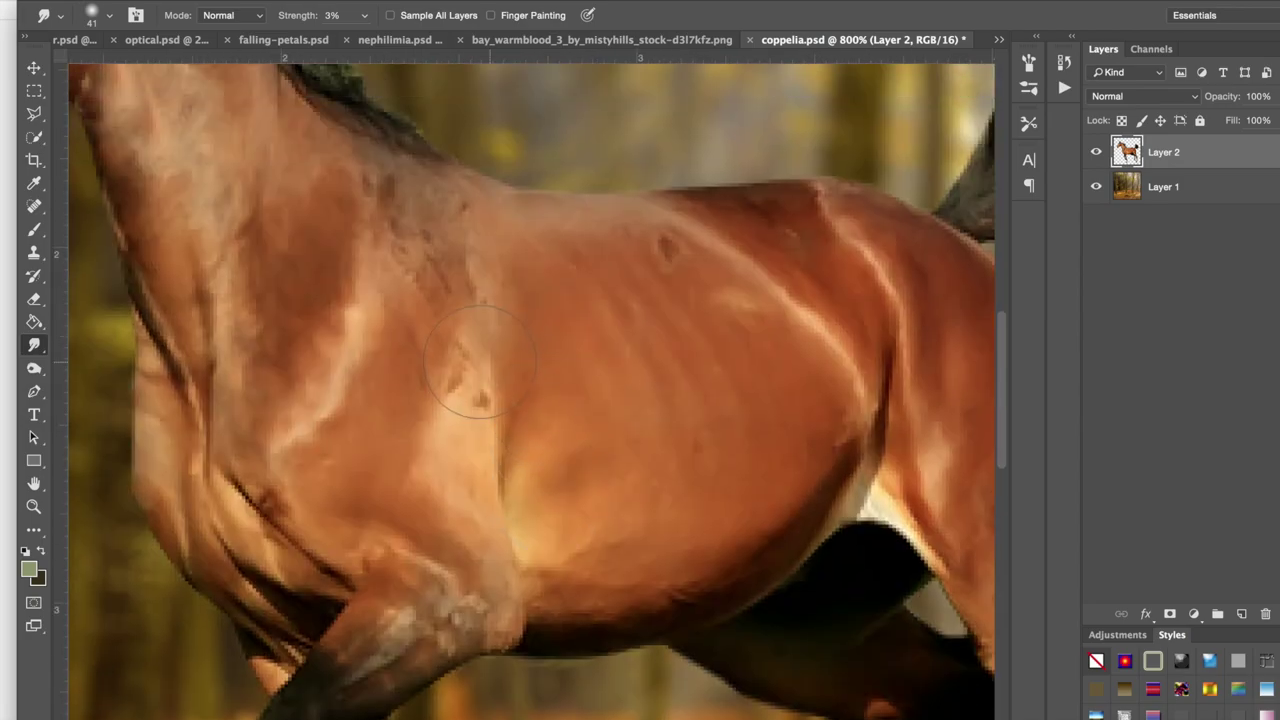
# Step: Examine the horse's body, legs and neck for areas of the coat that need smoothing
pyautogui.scroll(-6, 554, 303)
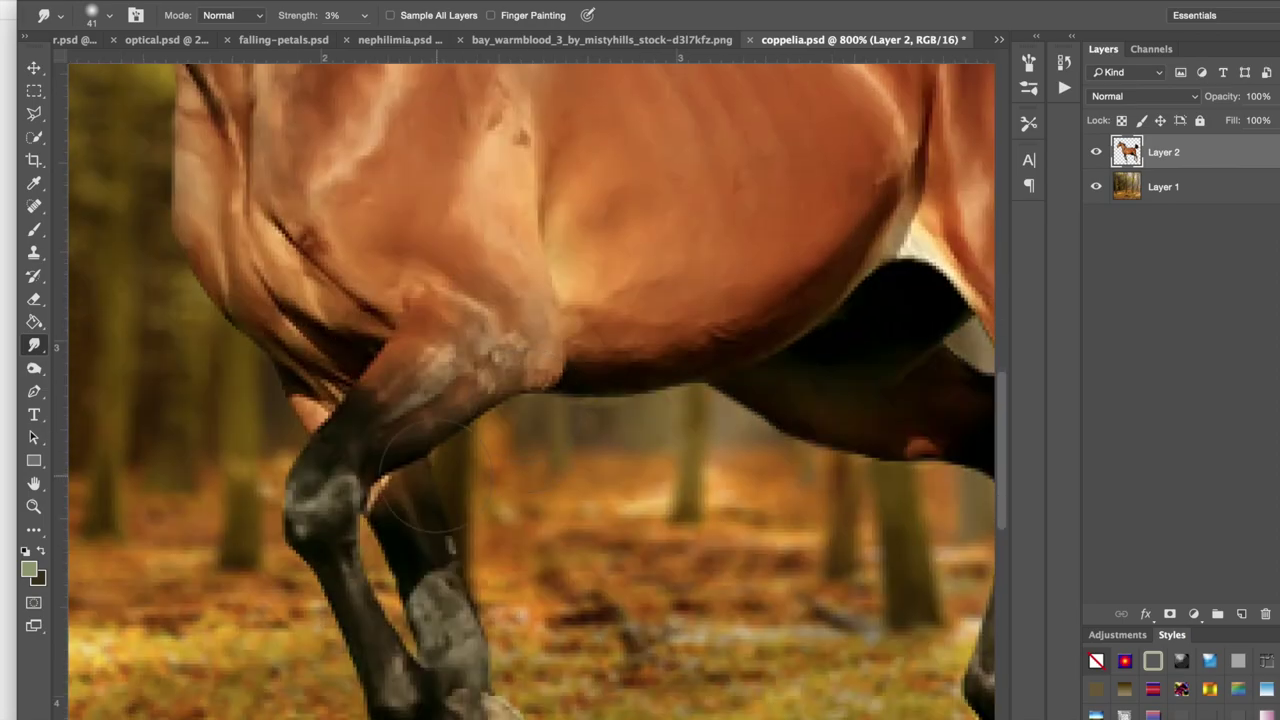
pyautogui.hscroll(5, 500, 443)
pyautogui.hscroll(3, 518, 465)
pyautogui.scroll(-5, 518, 465)
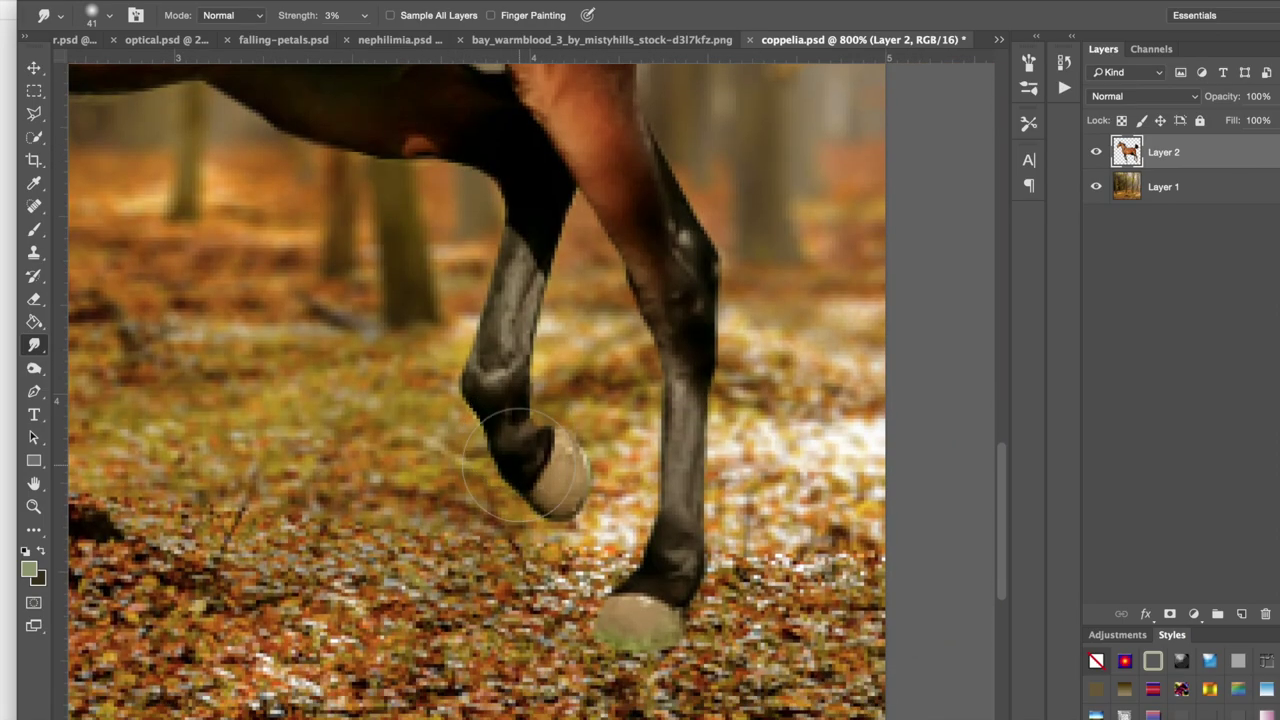
pyautogui.scroll(10, 518, 465)
pyautogui.hscroll(-4, 518, 465)
pyautogui.hscroll(-6, 518, 465)
pyautogui.scroll(2, 518, 465)
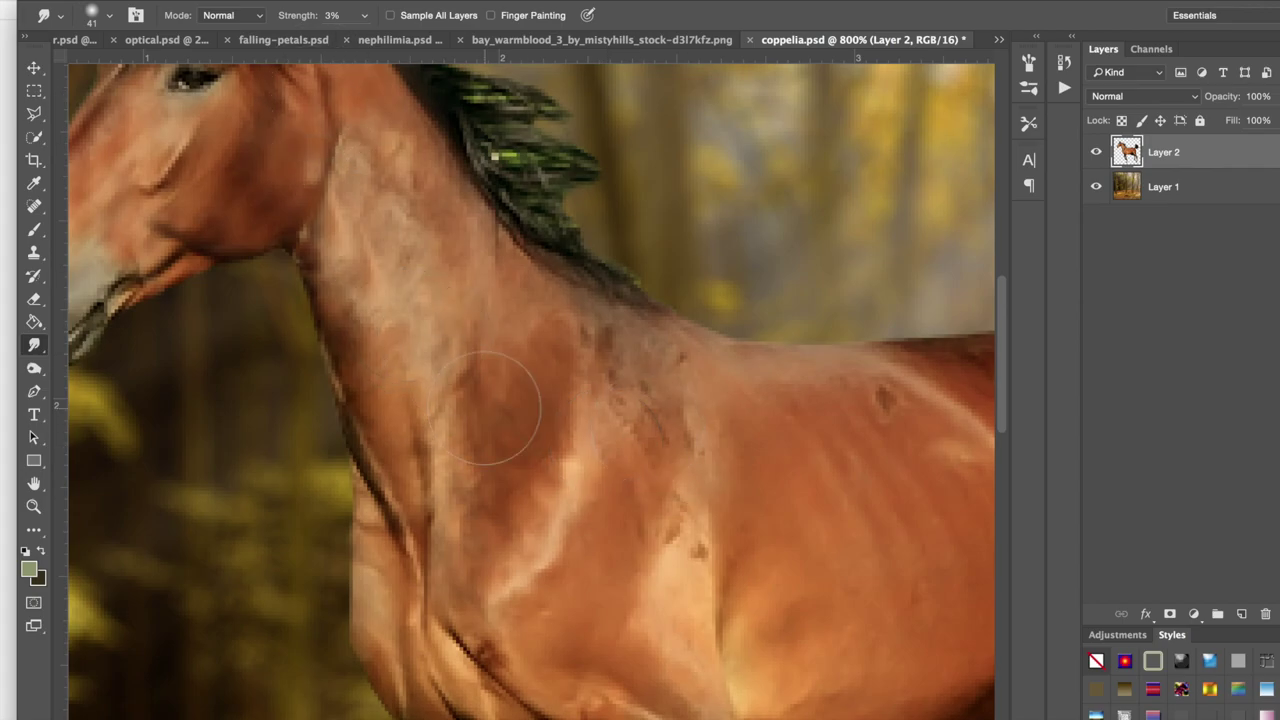
pyautogui.scroll(1, 508, 448)
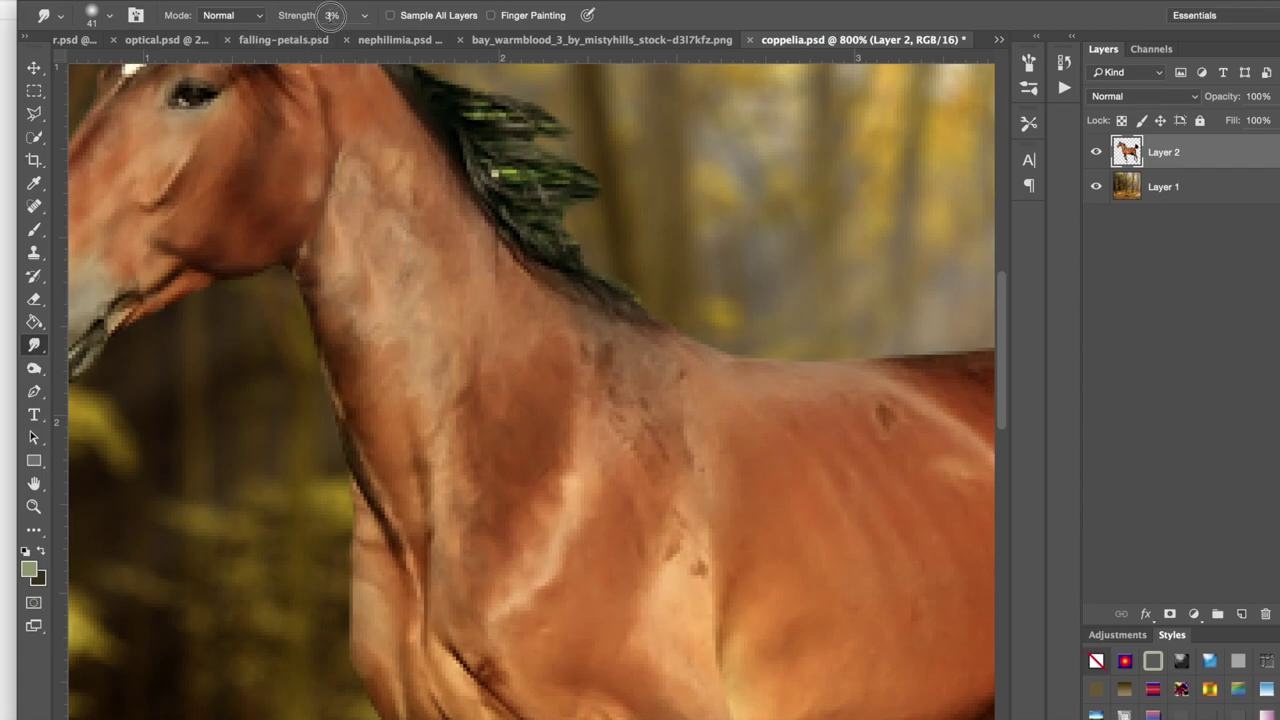
# Step: Smudge the mottled coat along the horse's neck at 3% strength, blending it from the throat down towards the chest
pyautogui.scroll(5, 413, 290)
pyautogui.hscroll(-5, 413, 290)
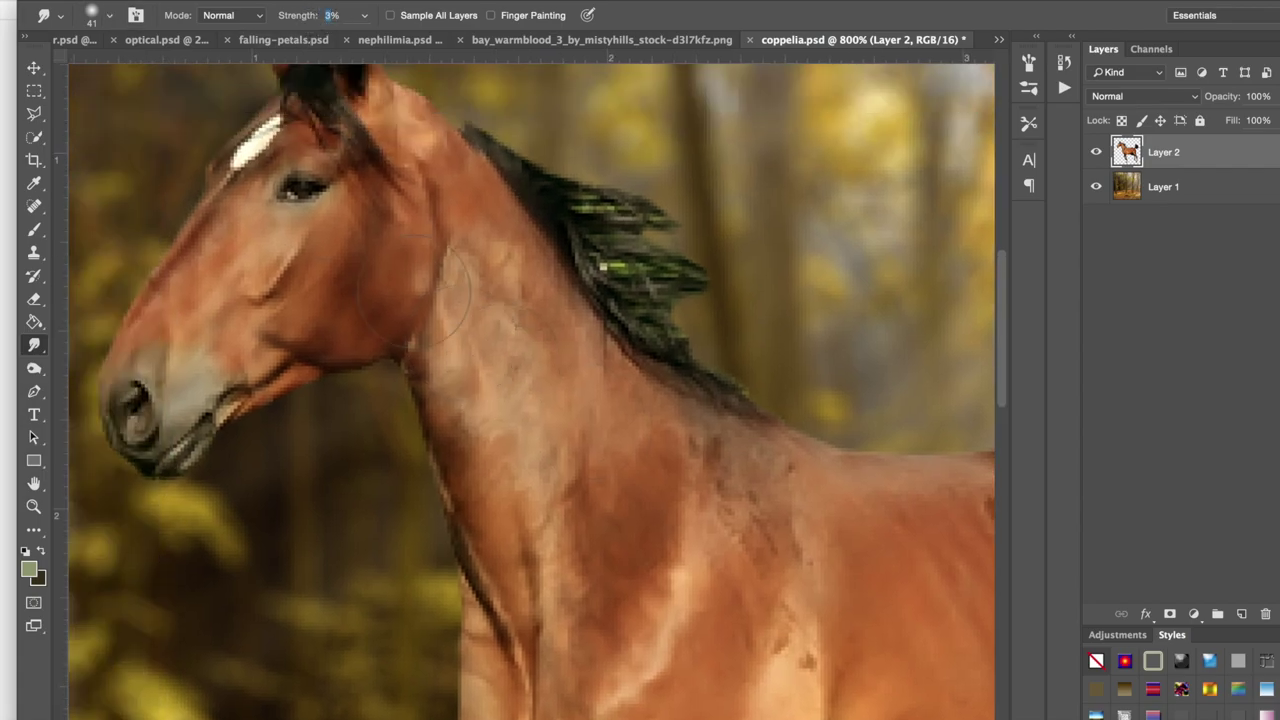
pyautogui.moveTo(606, 476)
pyautogui.mouseDown()
pyautogui.moveTo(632, 525)
pyautogui.moveTo(581, 476)
pyautogui.moveTo(596, 427)
pyautogui.moveTo(705, 514)
pyautogui.mouseUp()
pyautogui.moveTo(516, 319)
pyautogui.mouseDown()
pyautogui.moveTo(488, 233)
pyautogui.moveTo(569, 357)
pyautogui.moveTo(474, 189)
pyautogui.moveTo(555, 349)
pyautogui.moveTo(474, 221)
pyautogui.moveTo(565, 418)
pyautogui.moveTo(479, 319)
pyautogui.moveTo(531, 467)
pyautogui.moveTo(455, 388)
pyautogui.moveTo(522, 555)
pyautogui.mouseUp()
pyautogui.scroll(-1, 526, 556)
pyautogui.moveTo(469, 443)
pyautogui.mouseDown()
pyautogui.moveTo(477, 561)
pyautogui.moveTo(444, 429)
pyautogui.moveTo(540, 600)
pyautogui.mouseUp()
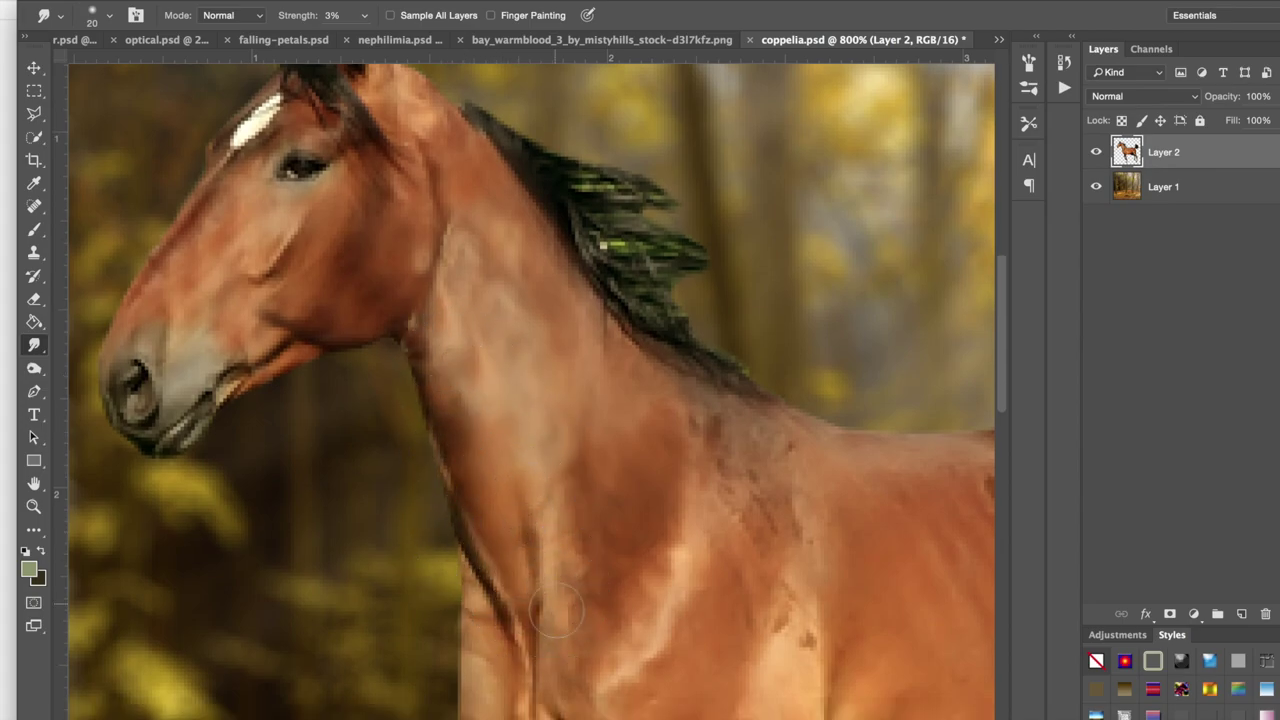
pyautogui.scroll(-3, 540, 600)
pyautogui.moveTo(453, 189)
pyautogui.mouseDown()
pyautogui.moveTo(454, 231)
pyautogui.moveTo(471, 137)
pyautogui.mouseUp()
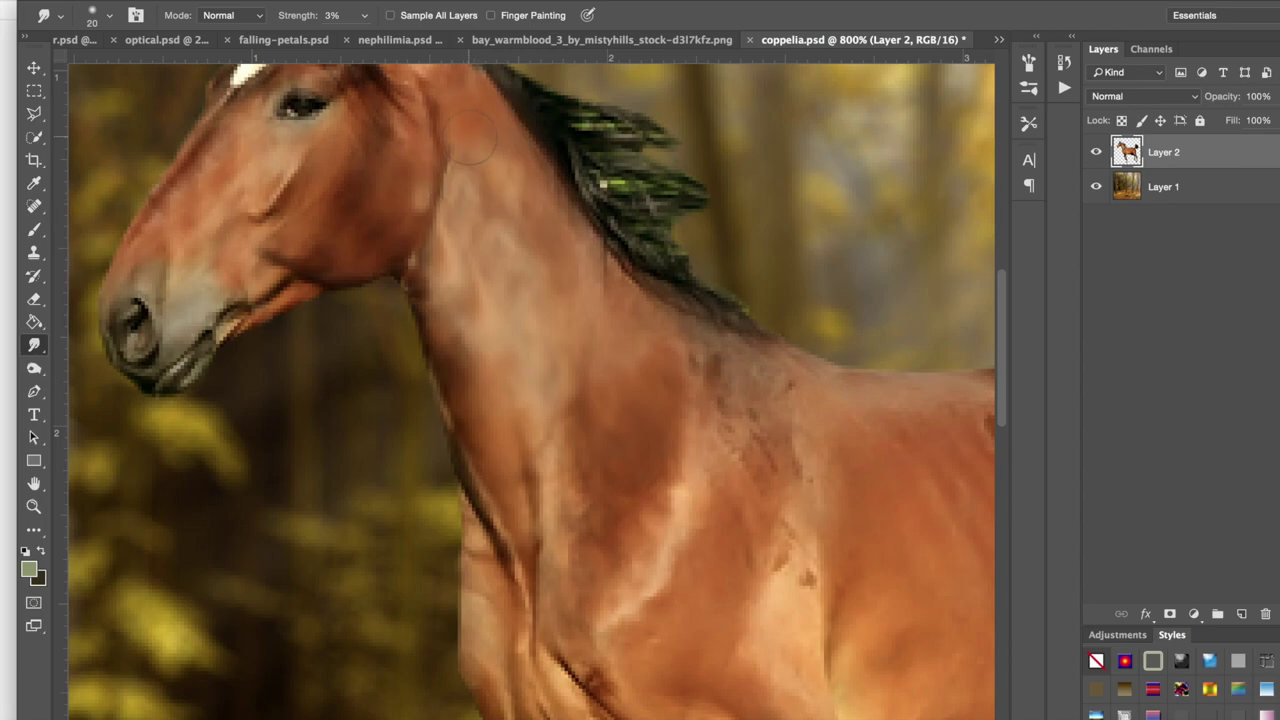
# Step: Smudge the horse's cheek, muzzle and forehead with a 20-pixel brush at 3% strength
pyautogui.moveTo(387, 175)
pyautogui.mouseDown()
pyautogui.moveTo(338, 228)
pyautogui.moveTo(386, 184)
pyautogui.moveTo(324, 200)
pyautogui.moveTo(347, 166)
pyautogui.moveTo(306, 213)
pyautogui.mouseUp()
pyautogui.moveTo(228, 238)
pyautogui.mouseDown()
pyautogui.moveTo(185, 268)
pyautogui.moveTo(185, 160)
pyautogui.moveTo(210, 130)
pyautogui.moveTo(177, 250)
pyautogui.moveTo(228, 292)
pyautogui.moveTo(260, 272)
pyautogui.moveTo(309, 305)
pyautogui.mouseUp()
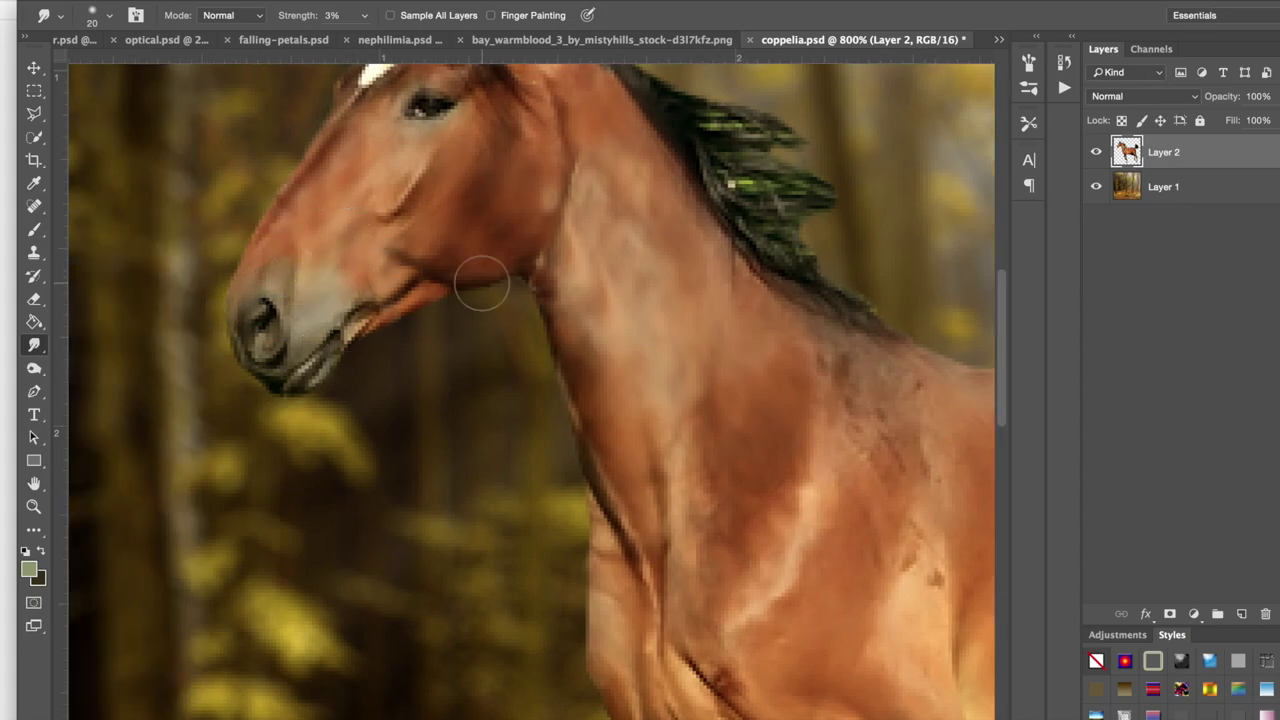
pyautogui.scroll(5, 481, 284)
pyautogui.moveTo(409, 314); pyautogui.dragTo(420, 302)
pyautogui.moveTo(354, 345)
pyautogui.mouseDown()
pyautogui.moveTo(400, 290)
pyautogui.moveTo(349, 326)
pyautogui.moveTo(482, 312)
pyautogui.moveTo(434, 286)
pyautogui.moveTo(504, 337)
pyautogui.mouseUp()
pyautogui.moveTo(480, 294)
pyautogui.mouseDown()
pyautogui.moveTo(502, 331)
pyautogui.moveTo(470, 358)
pyautogui.mouseUp()
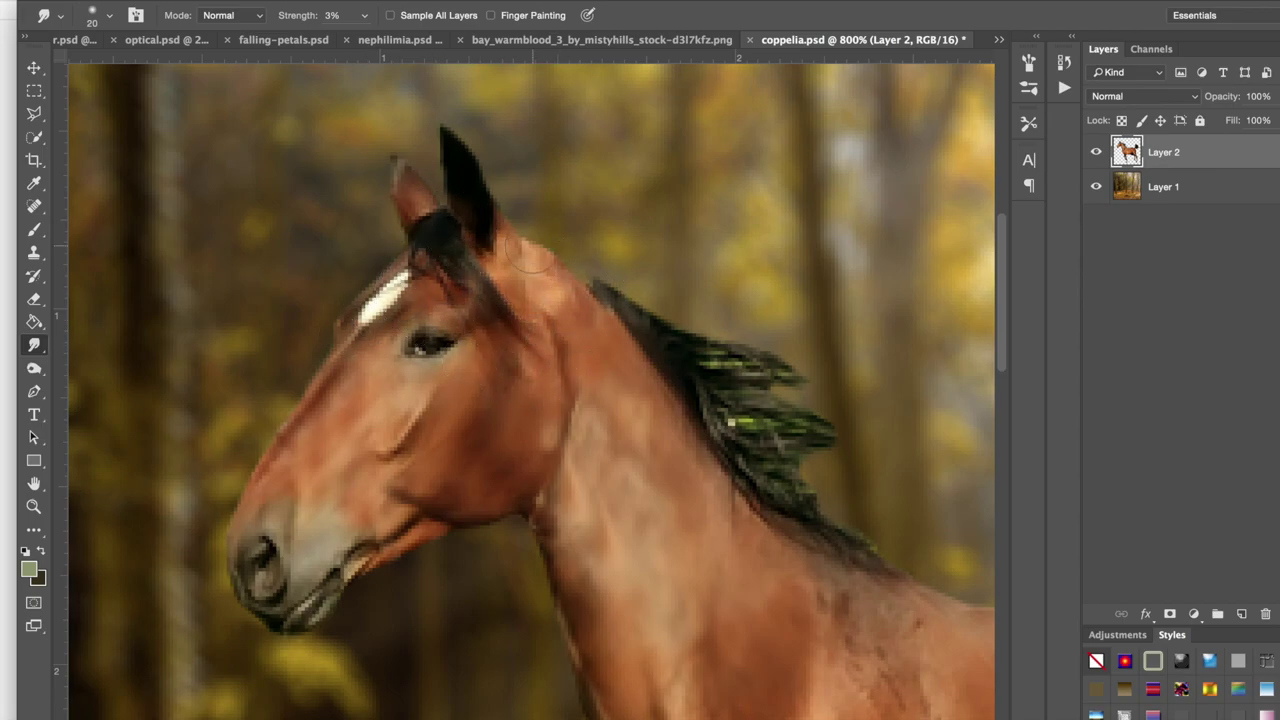
# Step: Smudge away the dark spots on the shoulder and withers and soften the flank with a 50-pixel brush
pyautogui.scroll(-5, 535, 300)
pyautogui.hscroll(8, 535, 300)
pyautogui.moveTo(541, 475); pyautogui.dragTo(507, 505)
pyautogui.moveTo(480, 418); pyautogui.dragTo(556, 496)
pyautogui.moveTo(500, 445); pyautogui.dragTo(567, 460)
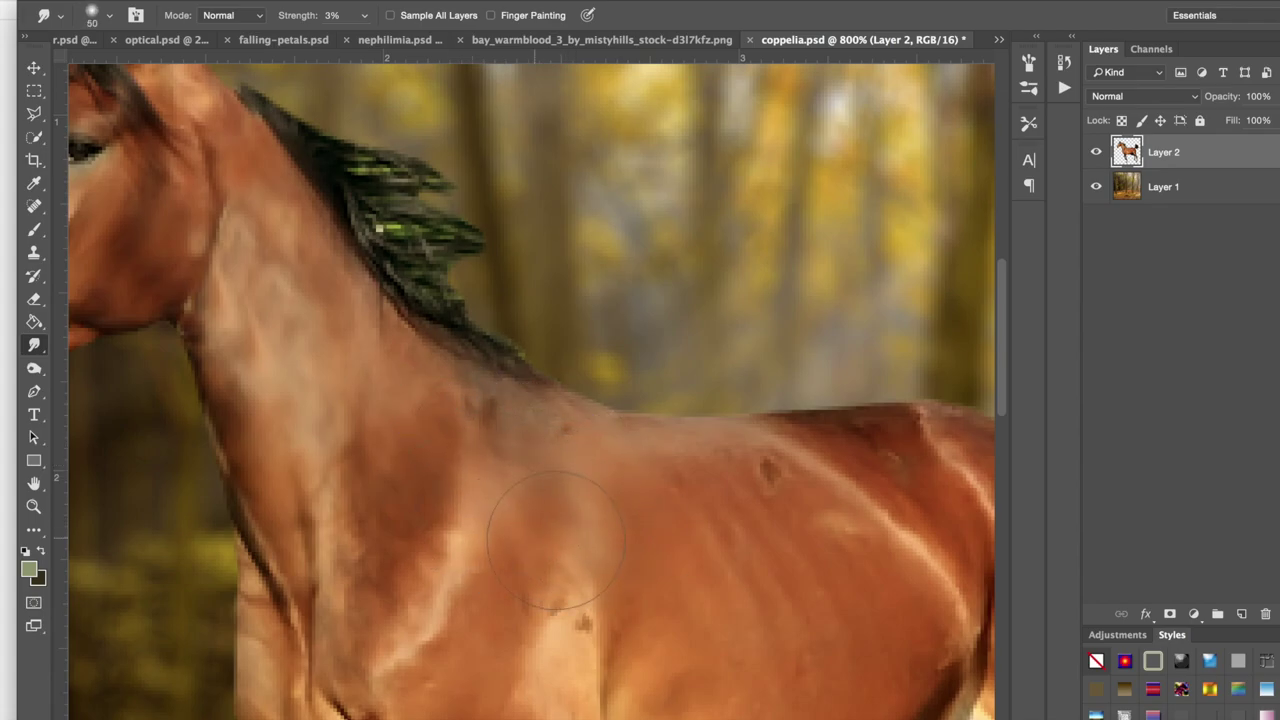
pyautogui.scroll(-3, 634, 521)
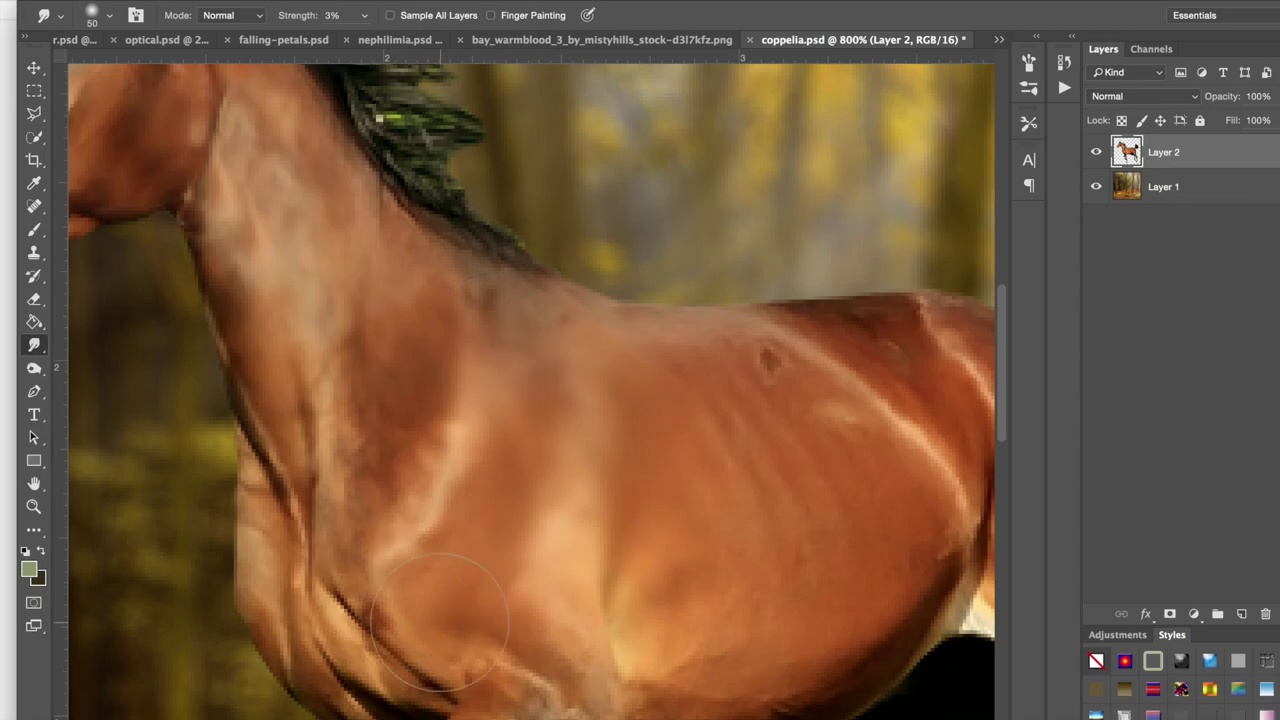
pyautogui.scroll(-4, 442, 606)
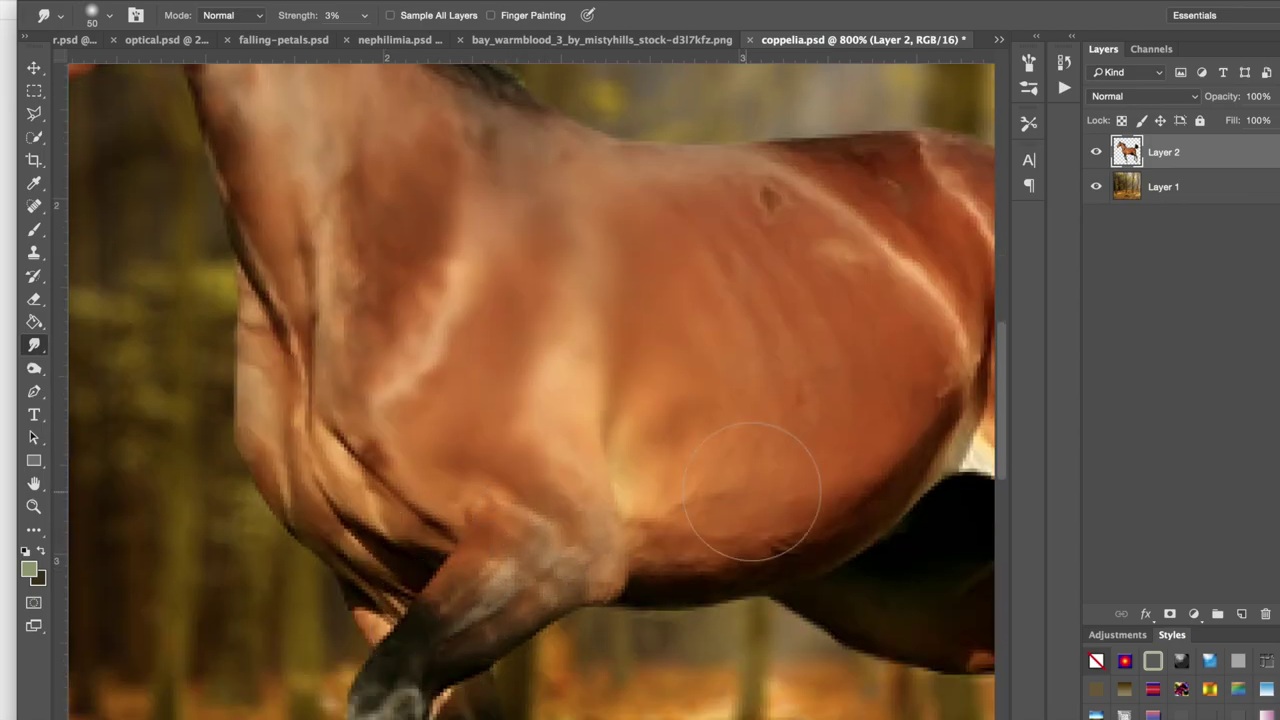
pyautogui.moveTo(743, 358)
pyautogui.mouseDown()
pyautogui.moveTo(833, 294)
pyautogui.moveTo(778, 277)
pyautogui.moveTo(872, 240)
pyautogui.mouseUp()
# Step: Examine the whole horse against the forest background, and return to a close view of its body
pyautogui.hotkey('ctrl', '-')
pyautogui.hotkey('ctrl', '-')
pyautogui.hotkey('ctrl', '-')
pyautogui.hotkey('ctrl', '-')
pyautogui.hotkey('ctrl', '-')
pyautogui.hotkey('ctrl', '-')
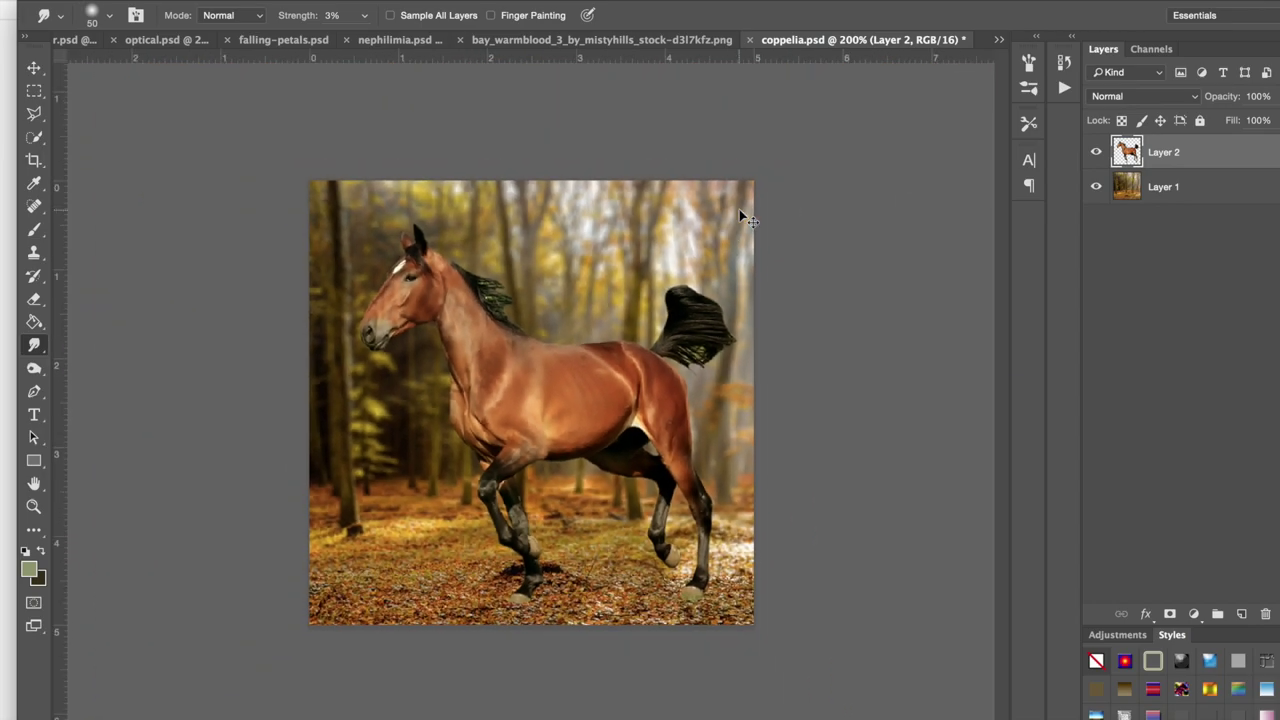
pyautogui.hotkey('ctrl', '+')
pyautogui.hotkey('ctrl', '+')
pyautogui.hotkey('ctrl', '+')
pyautogui.hotkey('ctrl', '+')
pyautogui.hotkey('ctrl', '+')
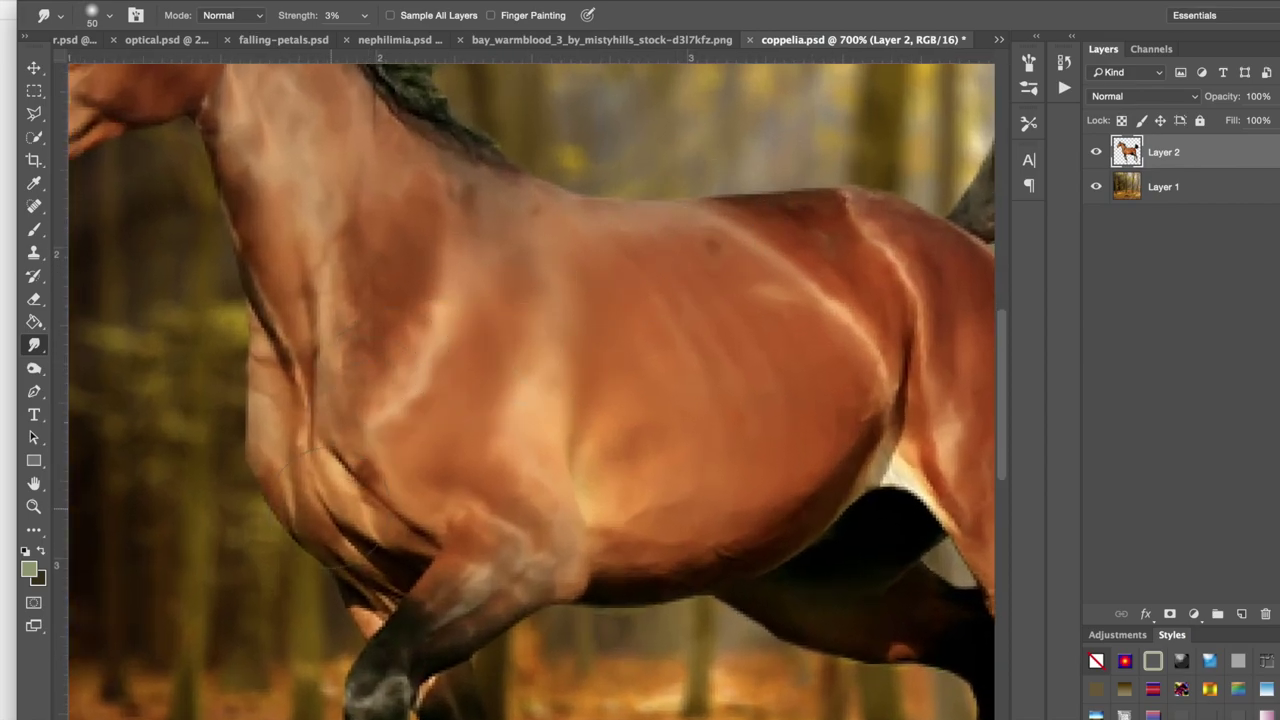
# Step: Soften the muscle creases on the horse's chest with the Smudge tool
pyautogui.moveTo(330, 520)
pyautogui.mouseDown()
pyautogui.moveTo(386, 502)
pyautogui.moveTo(318, 463)
pyautogui.mouseUp()
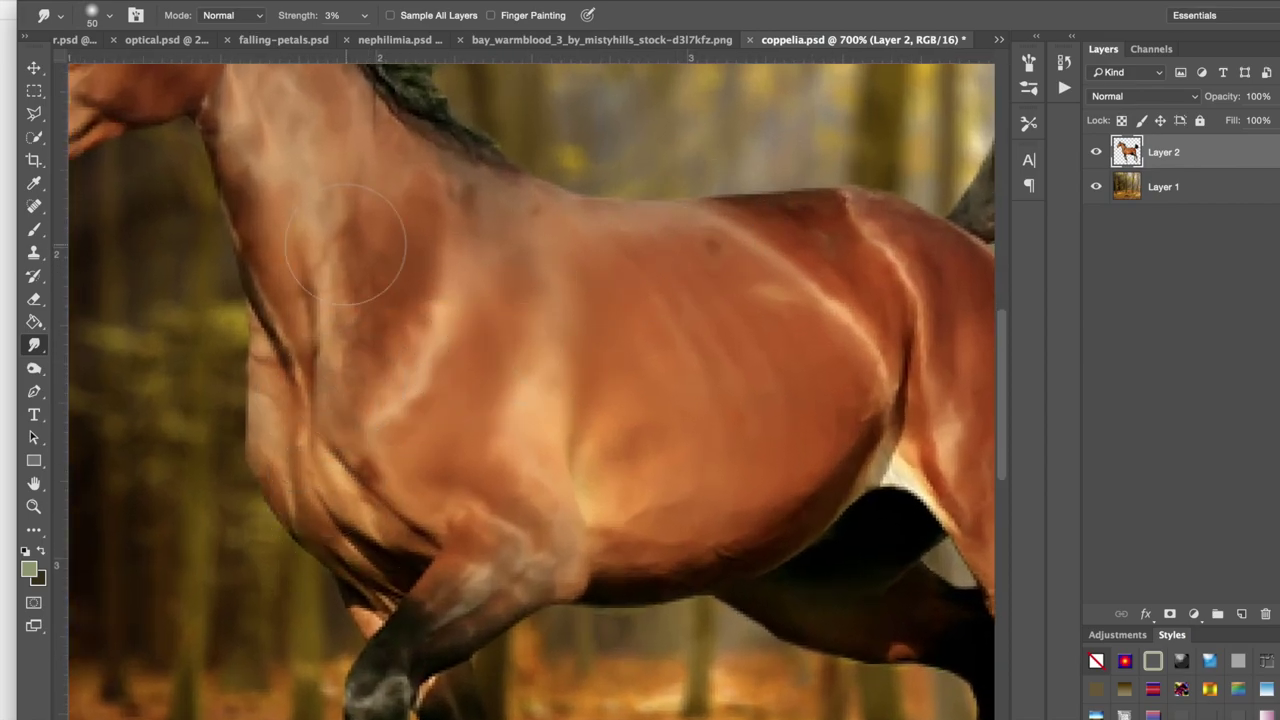
pyautogui.scroll(-3, 346, 244)
pyautogui.hscroll(-2, 346, 244)
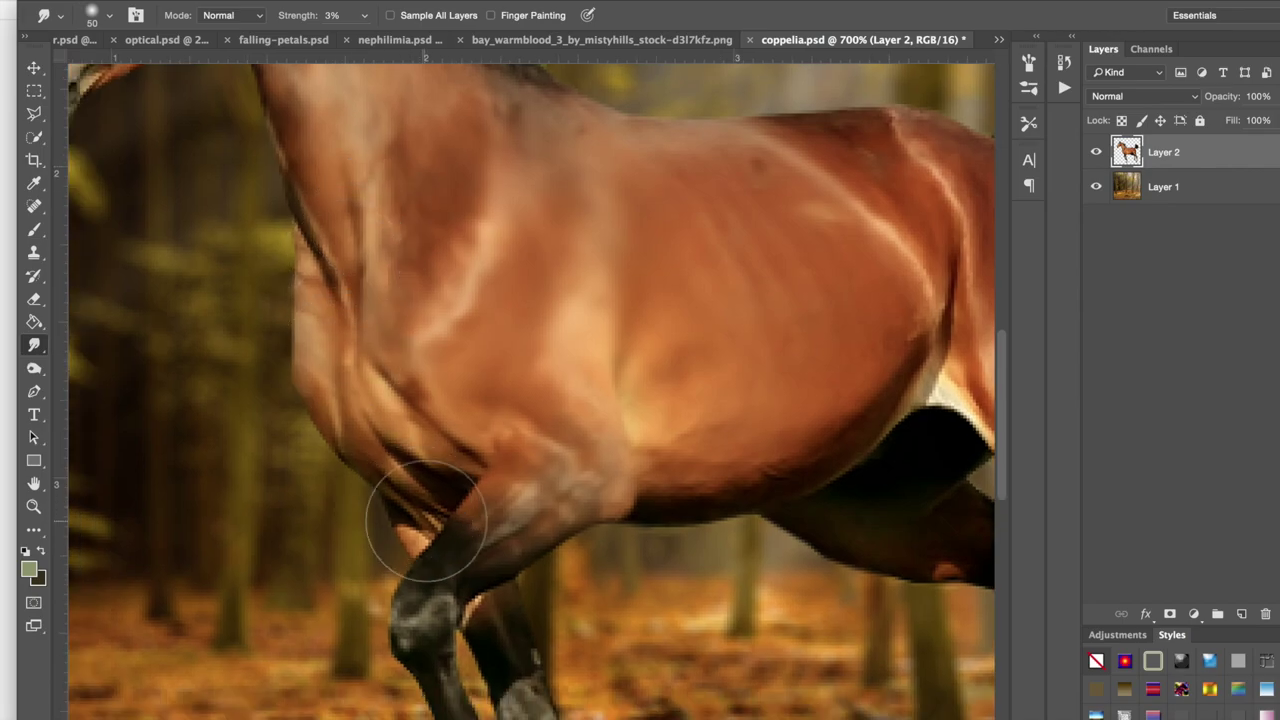
# Step: Smudge the coat texture of both front legs from the knees down to the hooves
pyautogui.scroll(-2, 428, 510)
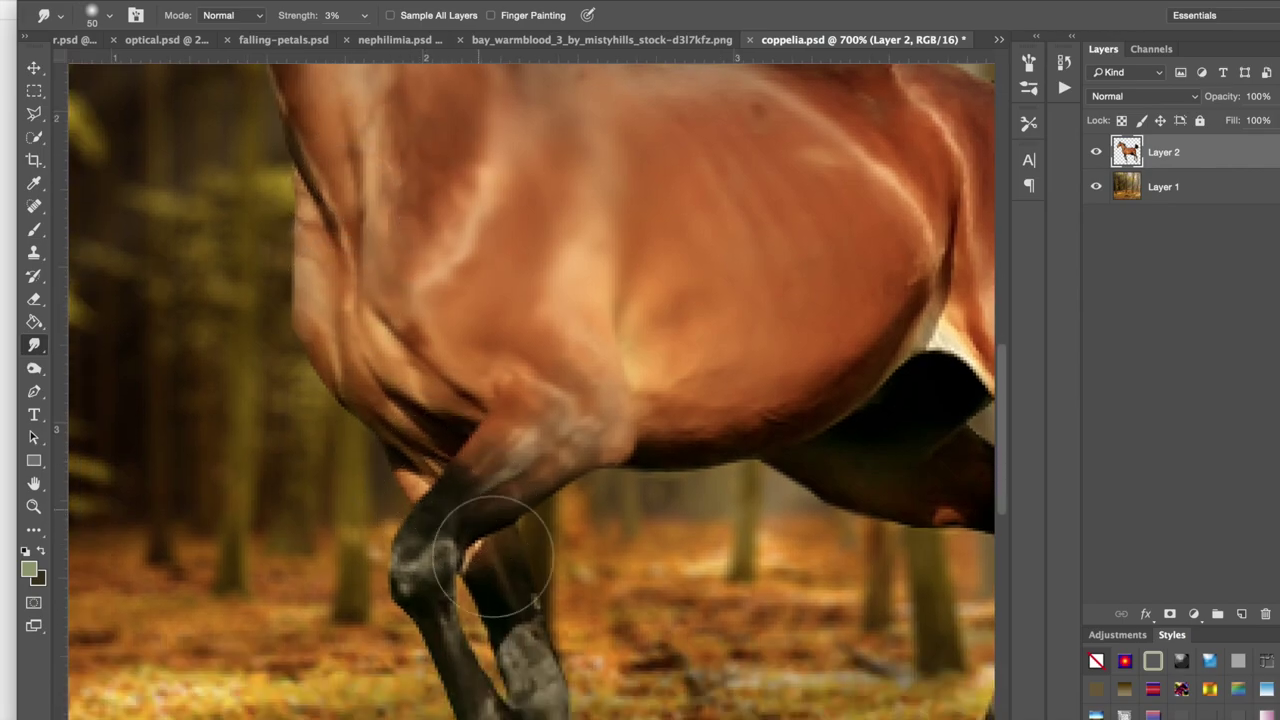
pyautogui.scroll(-3, 493, 555)
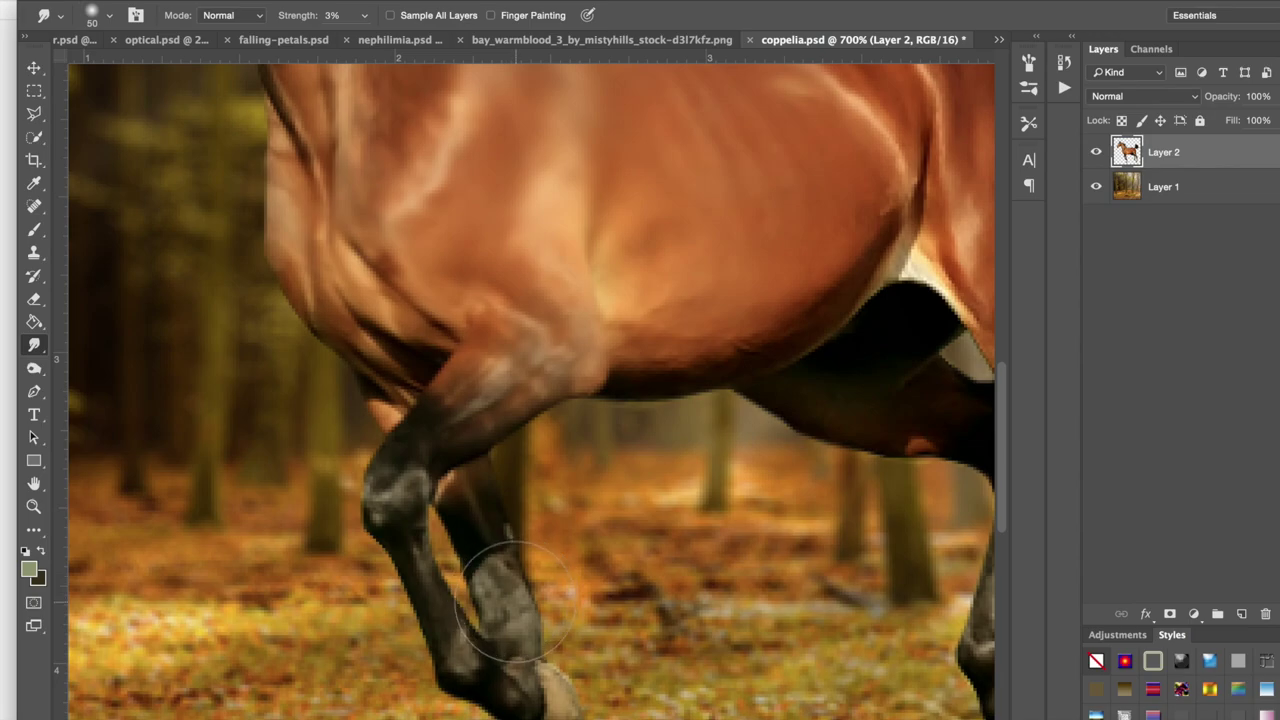
pyautogui.scroll(-2, 515, 600)
pyautogui.scroll(-4, 522, 625)
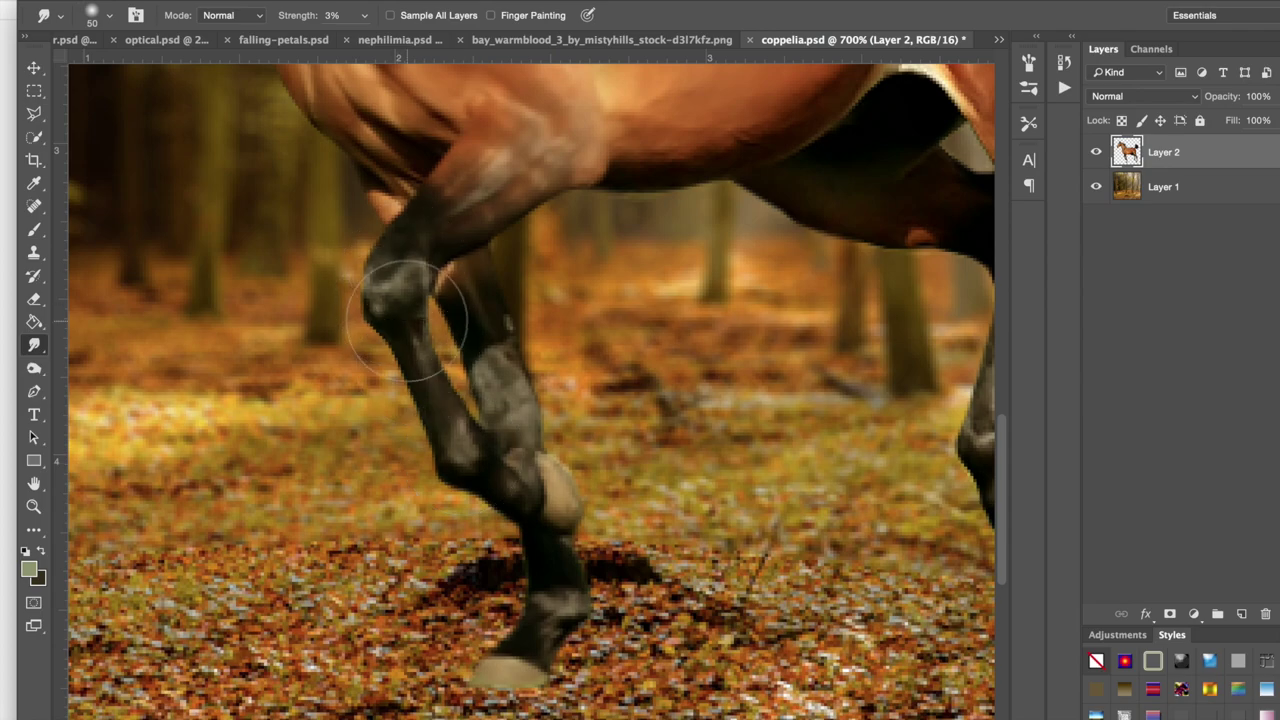
pyautogui.scroll(2, 407, 320)
pyautogui.hscroll(4, 407, 320)
pyautogui.moveTo(294, 536)
pyautogui.mouseDown()
pyautogui.moveTo(218, 564)
pyautogui.moveTo(248, 576)
pyautogui.mouseUp()
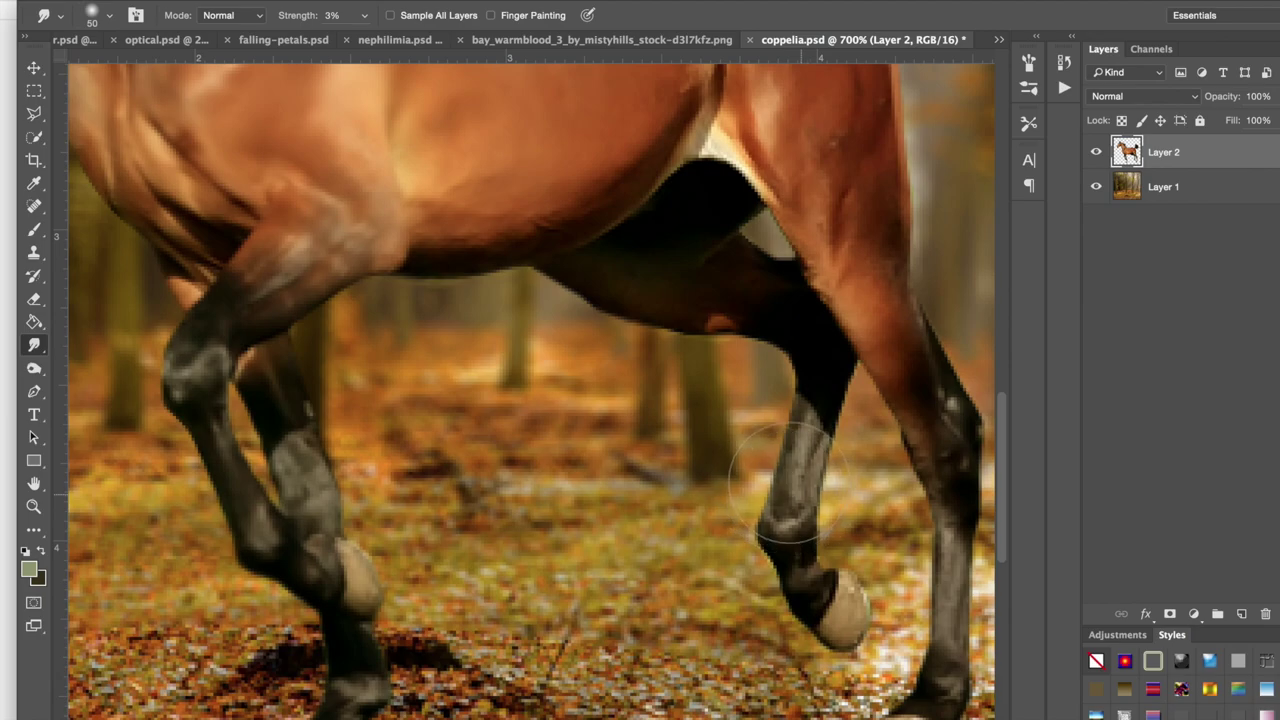
# Step: Smudge the lower part of the raised hind leg with the 50-pixel brush
pyautogui.moveTo(791, 468)
pyautogui.mouseDown()
pyautogui.moveTo(811, 392)
pyautogui.moveTo(811, 518)
pyautogui.mouseUp()
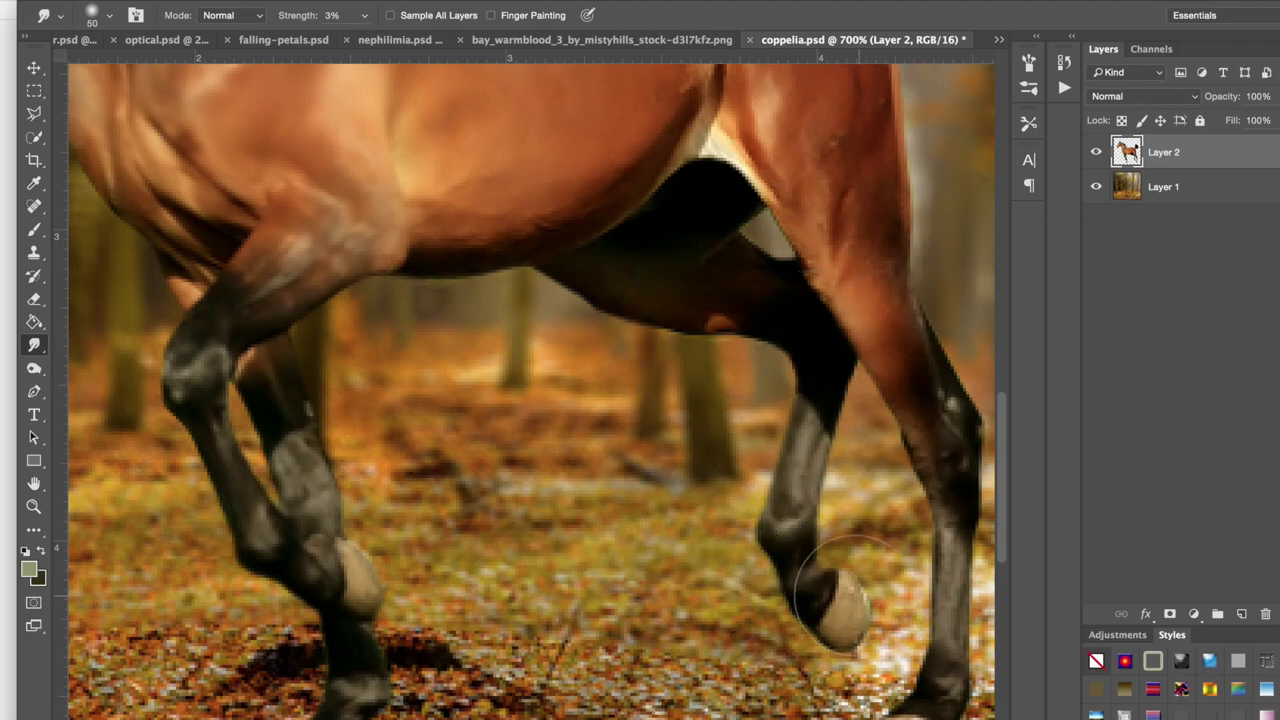
pyautogui.hscroll(5, 846, 588)
pyautogui.scroll(-1, 846, 588)
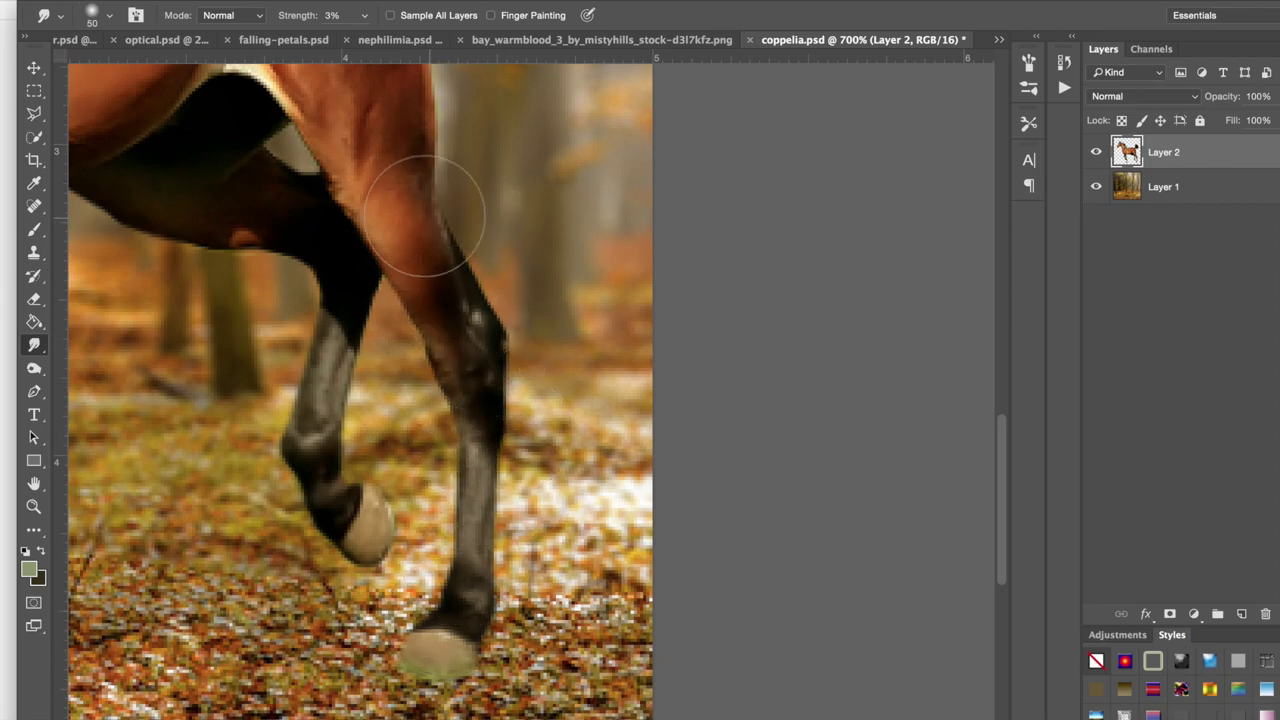
# Step: Reduce the Smudge brush to 20 pixels and blend the fold between the belly and the hind leg
pyautogui.scroll(6, 360, 155)
pyautogui.hscroll(-4, 360, 155)
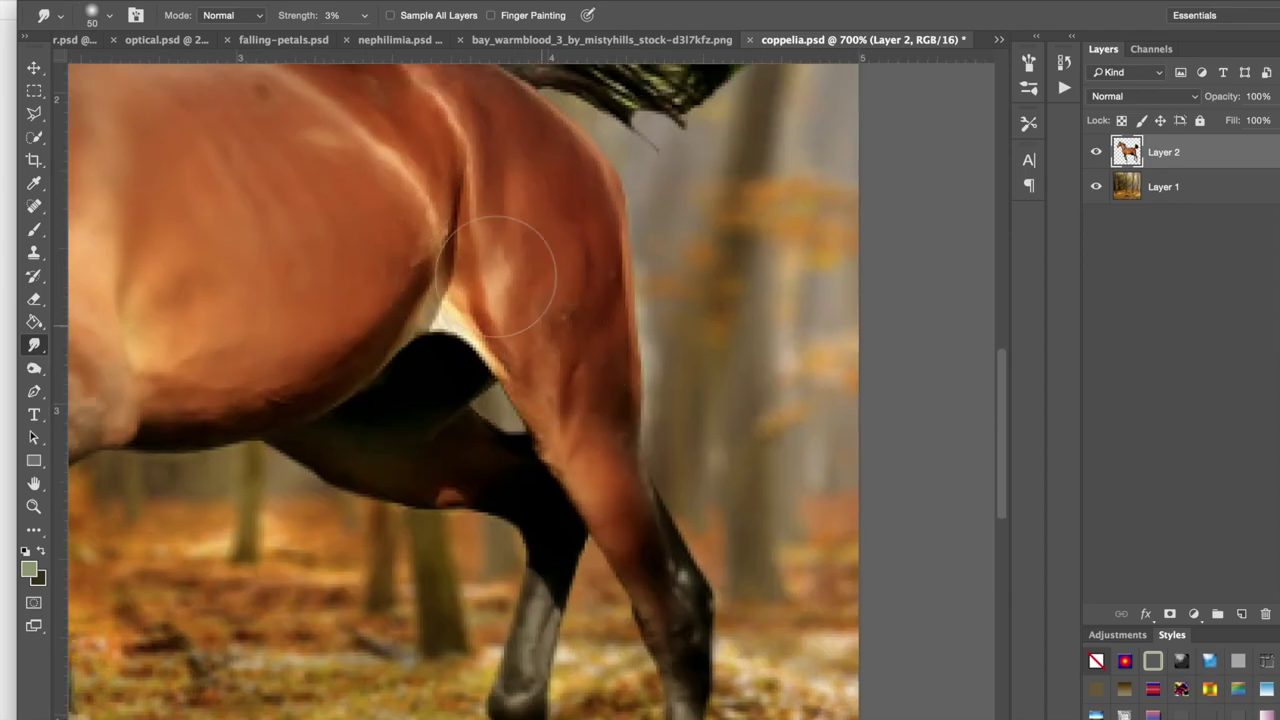
pyautogui.press('[')
pyautogui.press('[')
pyautogui.press('[')
pyautogui.press('[')
pyautogui.press('[')
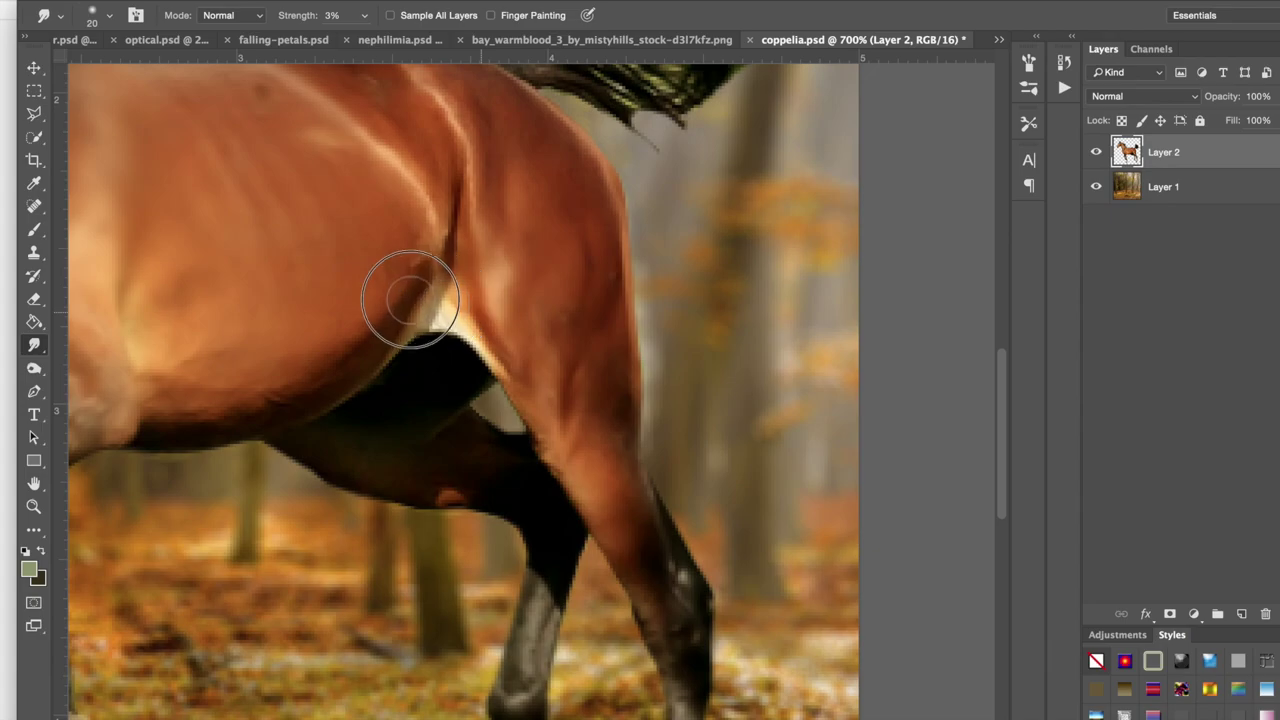
pyautogui.moveTo(460, 335)
pyautogui.mouseDown()
pyautogui.moveTo(385, 354)
pyautogui.moveTo(376, 372)
pyautogui.moveTo(484, 326)
pyautogui.moveTo(474, 225)
pyautogui.moveTo(448, 172)
pyautogui.moveTo(431, 326)
pyautogui.moveTo(431, 229)
pyautogui.mouseUp()
# Step: Smudge along the horse's rump and the outer edge of its hind thigh
pyautogui.scroll(5, 431, 229)
pyautogui.moveTo(445, 366)
pyautogui.mouseDown()
pyautogui.moveTo(459, 348)
pyautogui.moveTo(462, 246)
pyautogui.moveTo(542, 286)
pyautogui.moveTo(595, 406)
pyautogui.moveTo(616, 386)
pyautogui.moveTo(631, 485)
pyautogui.mouseUp()
pyautogui.press('[')
pyautogui.press('[')
pyautogui.press('[')
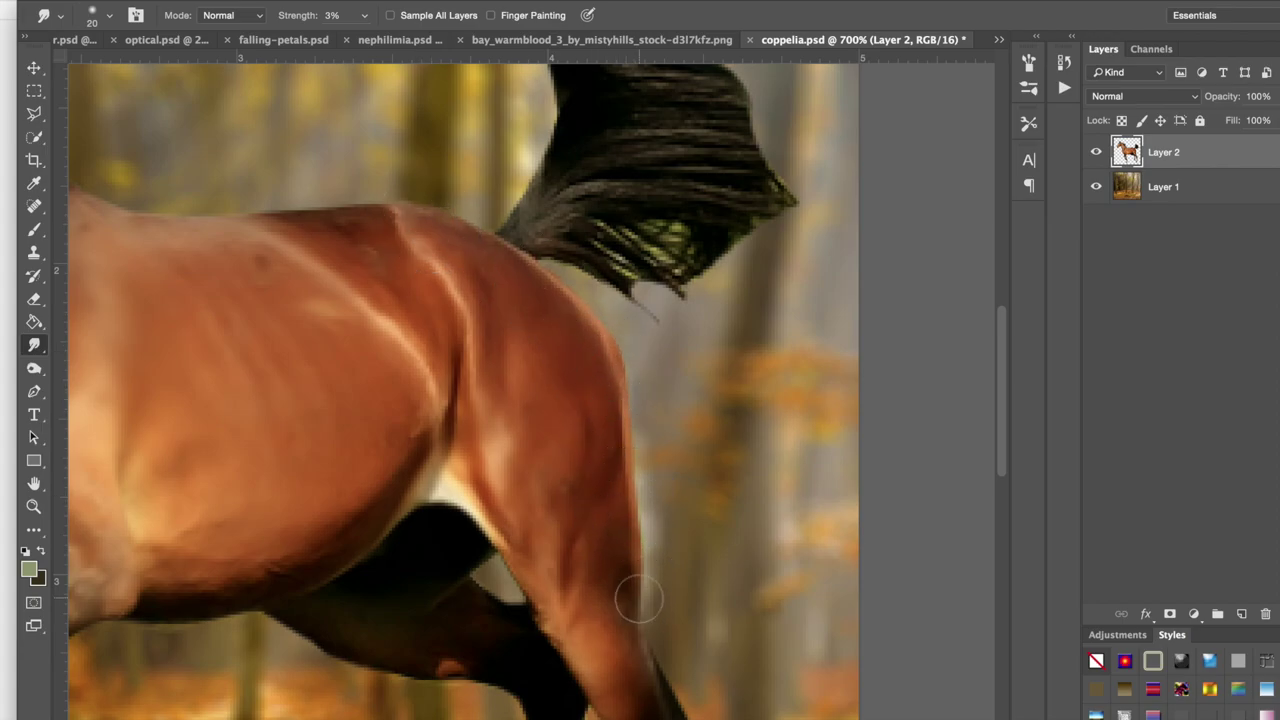
# Step: Smudge the edges of the standing hind leg from the thigh down past the hock
pyautogui.scroll(-7, 637, 594)
pyautogui.hscroll(2, 572, 410)
pyautogui.moveTo(574, 408)
pyautogui.mouseDown()
pyautogui.moveTo(652, 524)
pyautogui.moveTo(698, 508)
pyautogui.moveTo(698, 596)
pyautogui.mouseUp()
pyautogui.scroll(-2, 646, 523)
pyautogui.hscroll(-1, 652, 522)
pyautogui.scroll(5, 698, 597)
pyautogui.hscroll(-3, 698, 597)
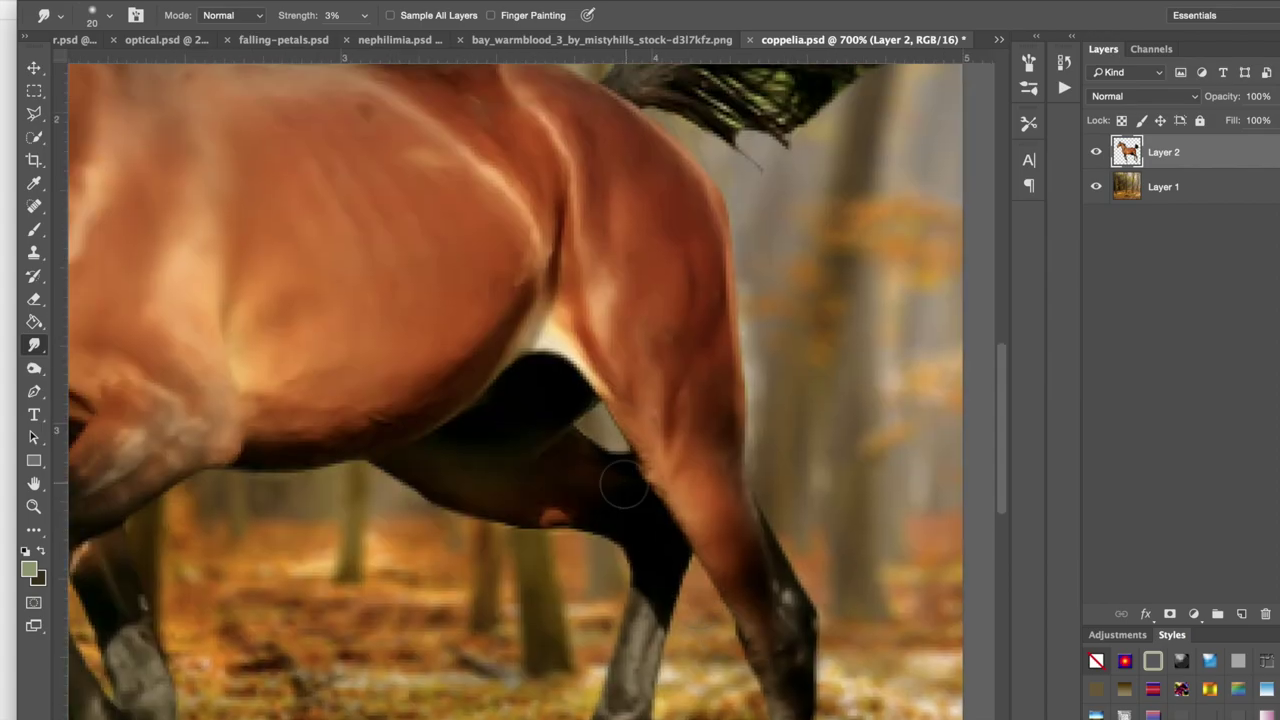
# Step: Smudge the inner thigh and upper part of the raised hind leg
pyautogui.moveTo(605, 420); pyautogui.dragTo(567, 432)
pyautogui.scroll(-5, 567, 432)
pyautogui.hscroll(-2, 567, 432)
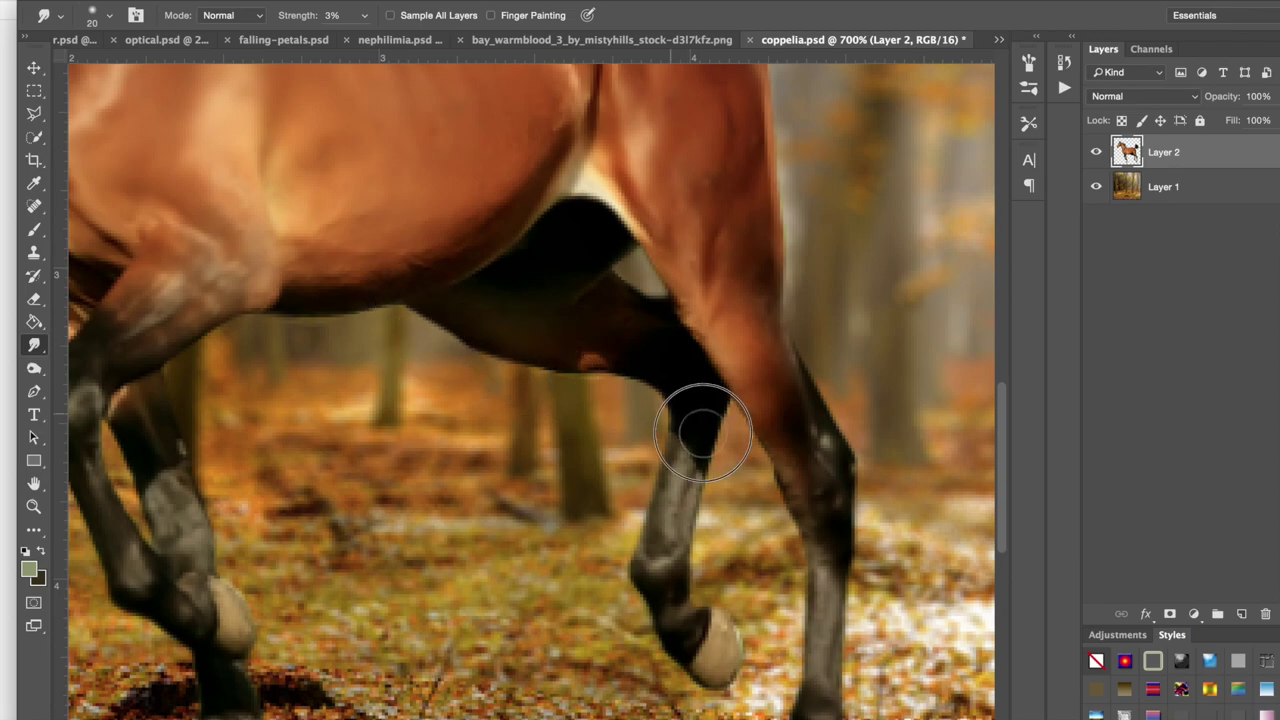
# Step: Soften the cutout edges along the belly and front legs with the 20-pixel Smudge brush
pyautogui.scroll(2, 685, 520)
pyautogui.hscroll(-5, 685, 520)
pyautogui.hscroll(-1, 685, 515)
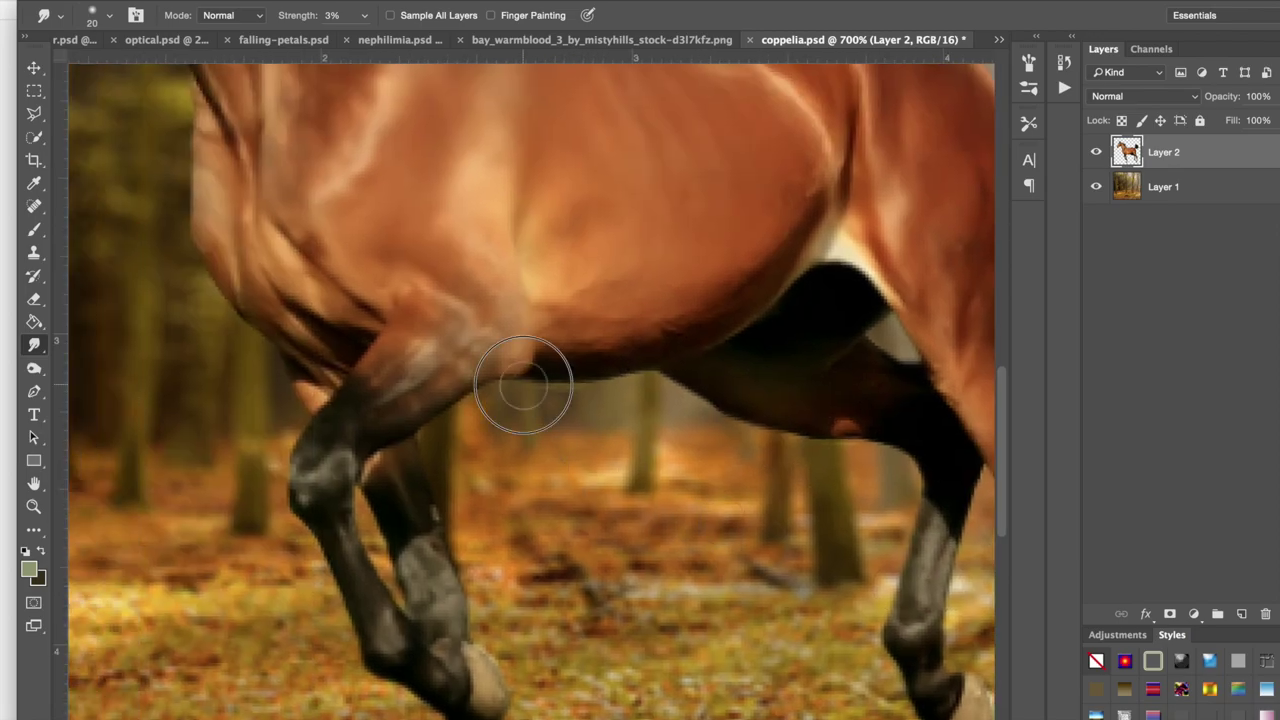
pyautogui.scroll(-5, 672, 372)
pyautogui.hscroll(-1, 672, 372)
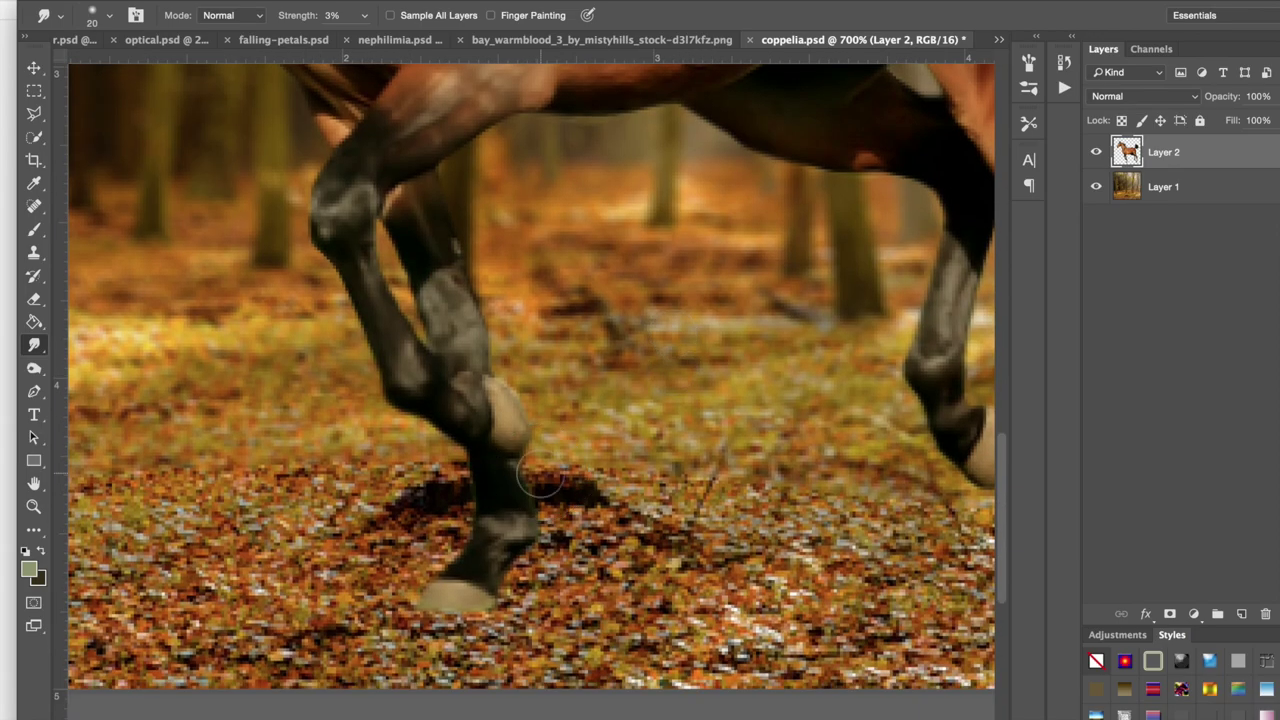
# Step: Smudge the outline and base of the horse's tail to blend it into the background
pyautogui.scroll(11, 541, 480)
pyautogui.hscroll(3, 548, 470)
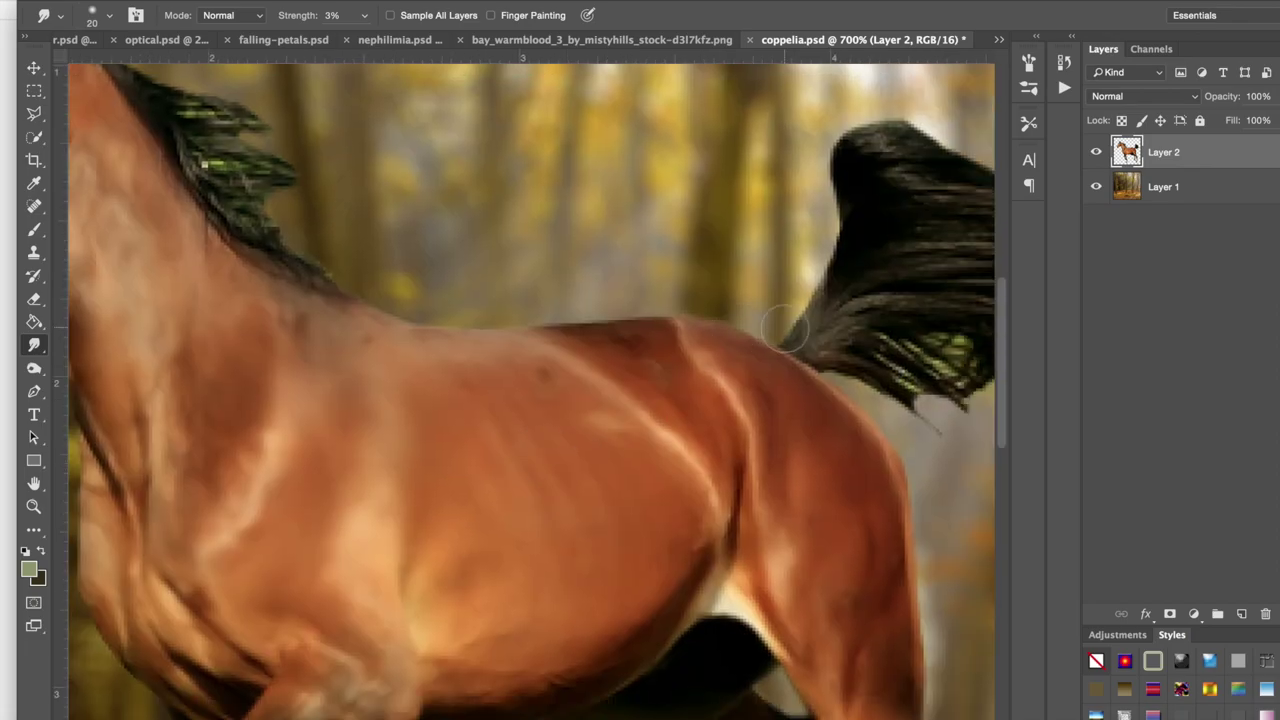
pyautogui.hscroll(4, 785, 330)
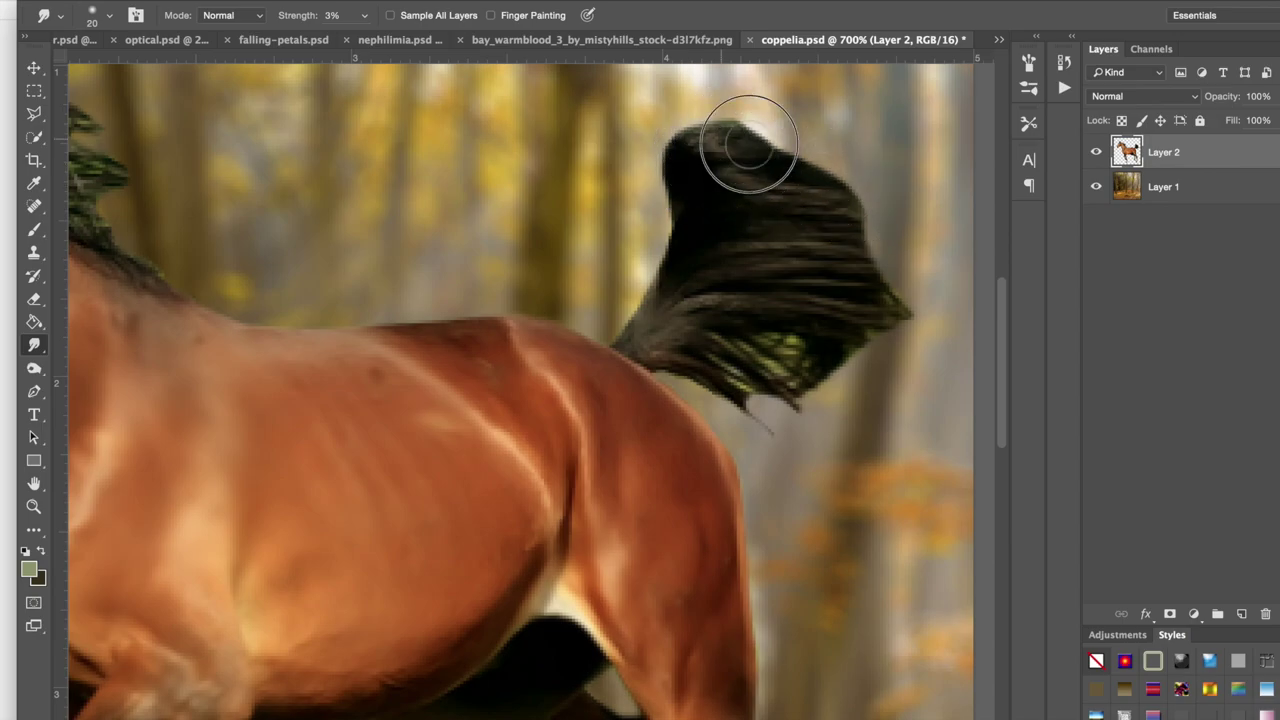
pyautogui.scroll(2, 860, 430)
pyautogui.hscroll(-4, 870, 435)
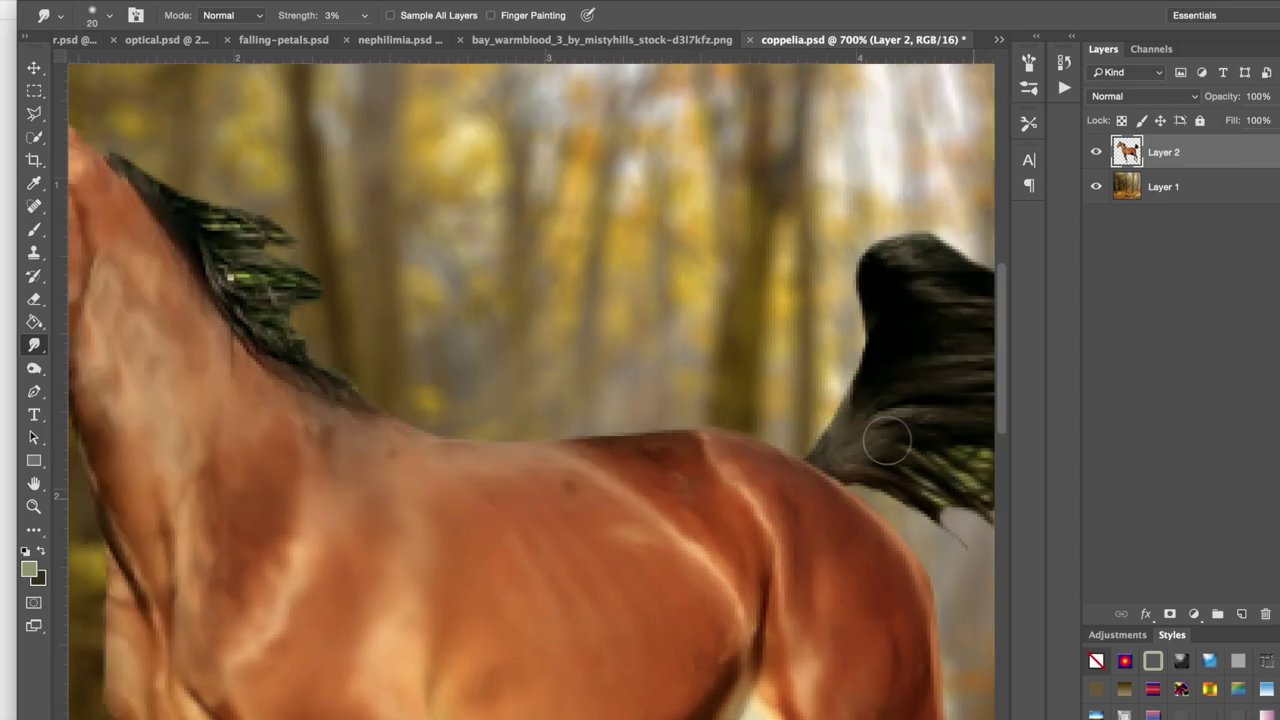
# Step: Smudge the outline of the horse's ears, head and throat to blend it into the forest background
pyautogui.scroll(2, 886, 438)
pyautogui.hscroll(-7, 886, 438)
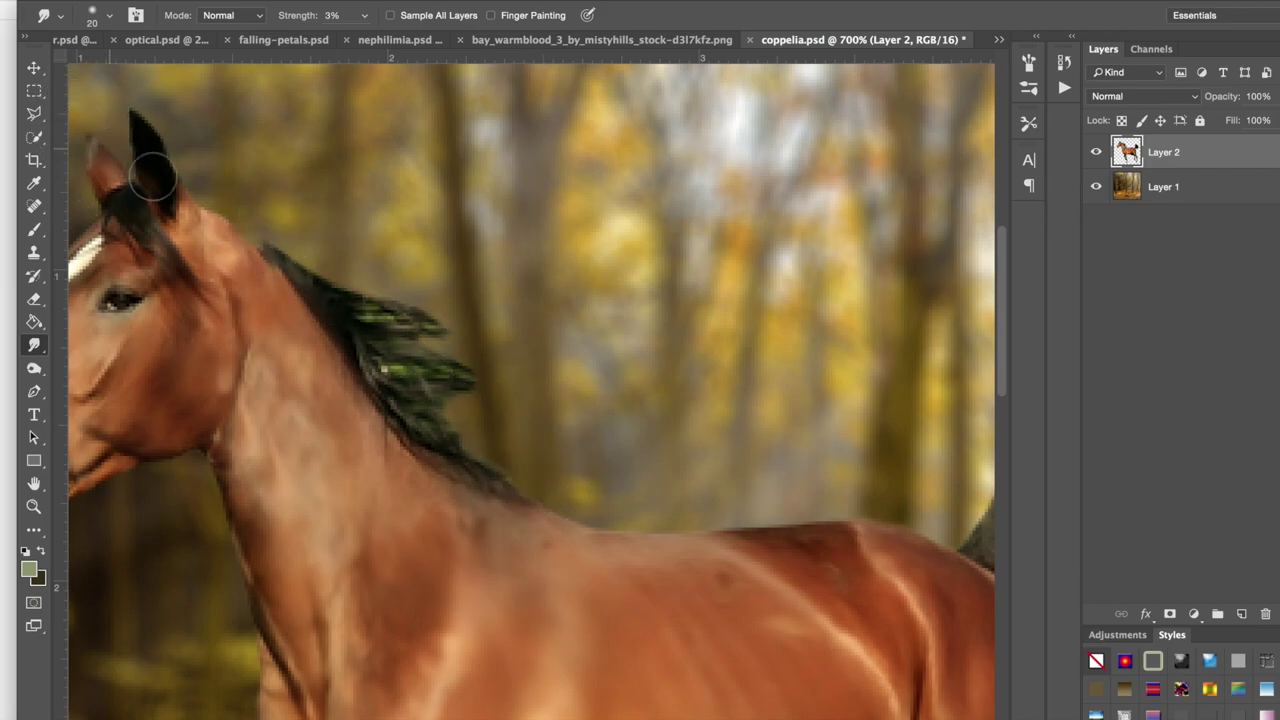
pyautogui.hscroll(-2, 303, 180)
pyautogui.hscroll(-1, 303, 180)
pyautogui.scroll(-1, 303, 180)
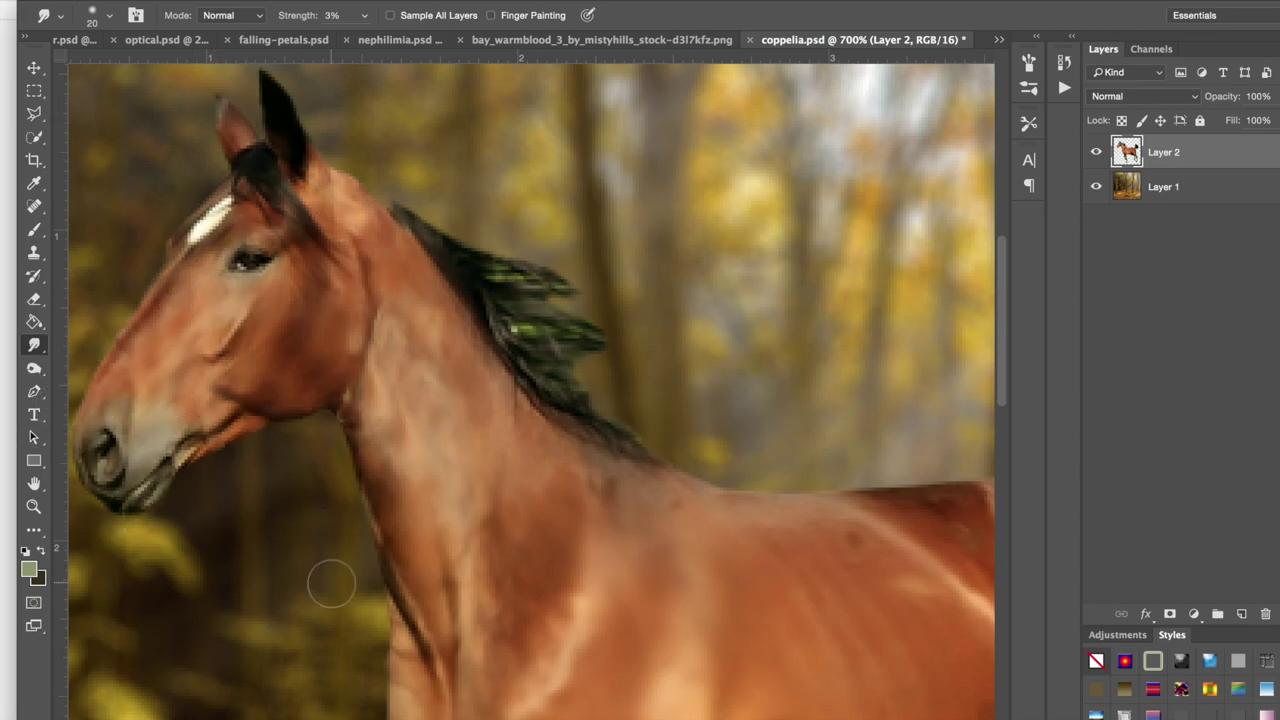
# Step: Examine the smoothed horse in full at 300% zoom
pyautogui.press('super+minus')
pyautogui.press('super+minus')
pyautogui.press('super+minus')
pyautogui.press('super+minus')
pyautogui.press('super+minus')
pyautogui.press('super+minus')
pyautogui.press('super+plus')
pyautogui.press('super+equal')
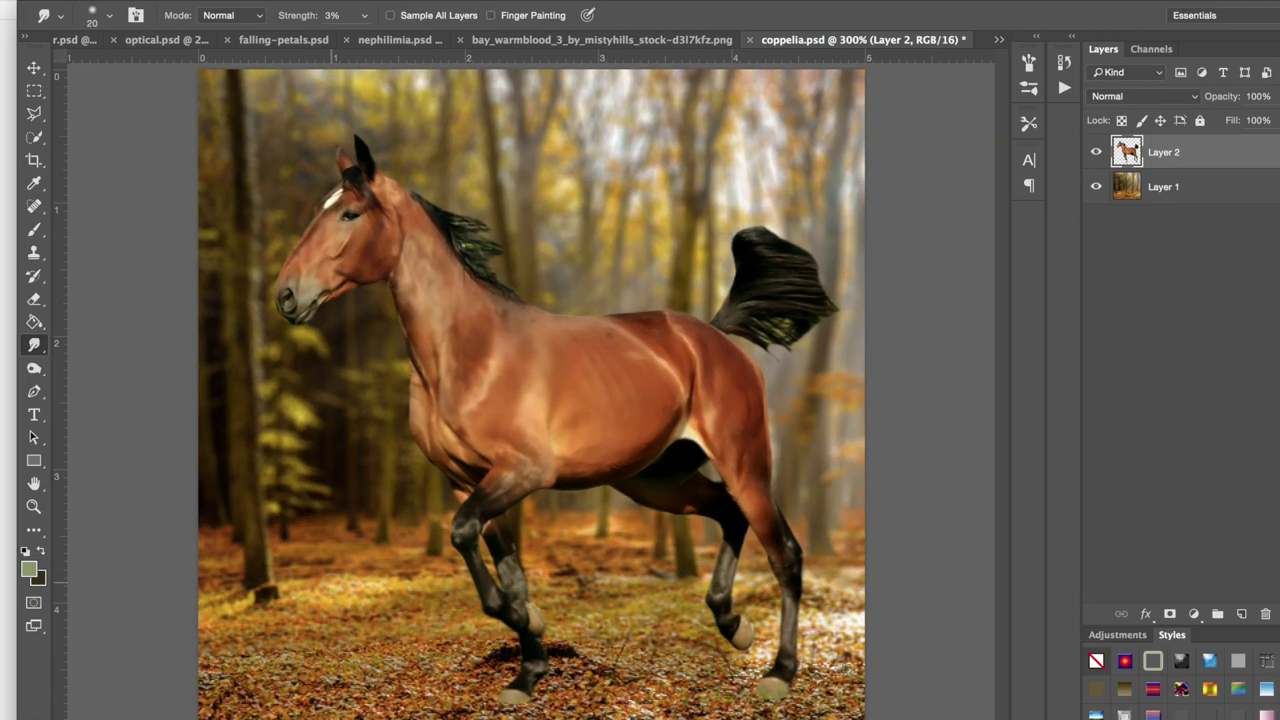
# Step: Save the document and add a new empty layer between the horse layer and the forest layer
pyautogui.press('super+s')
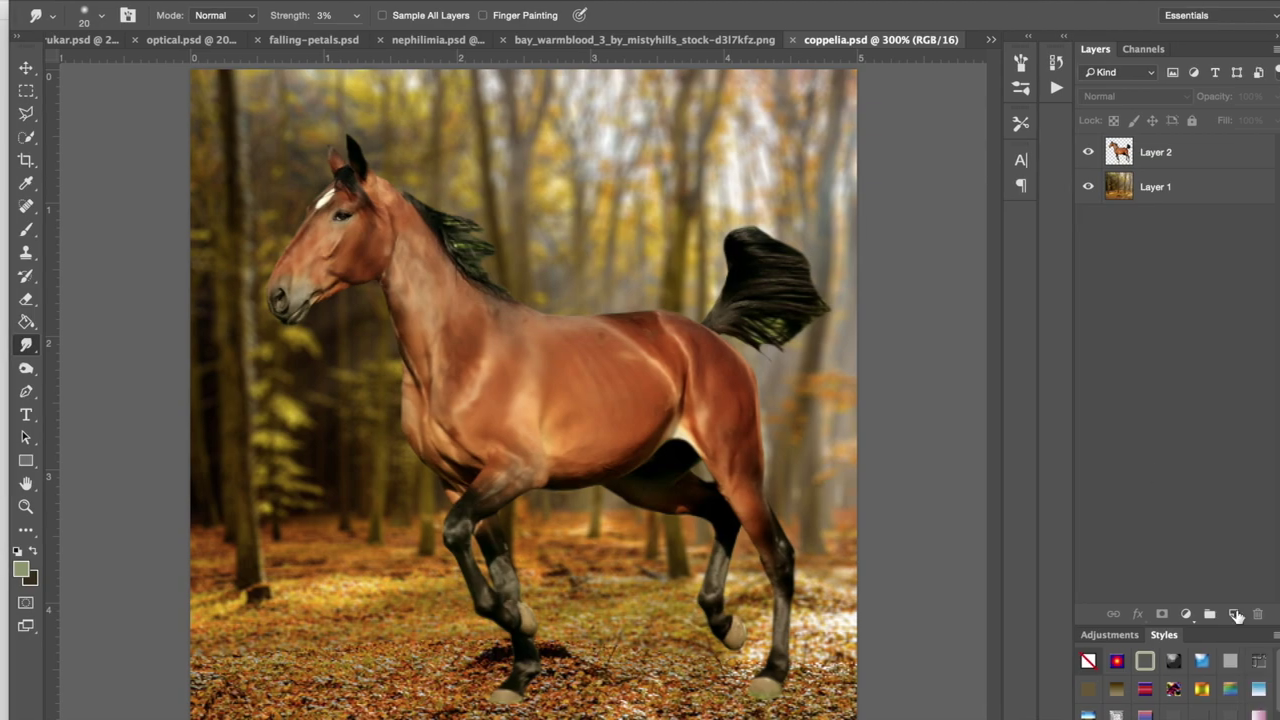
pyautogui.click(1275, 613)
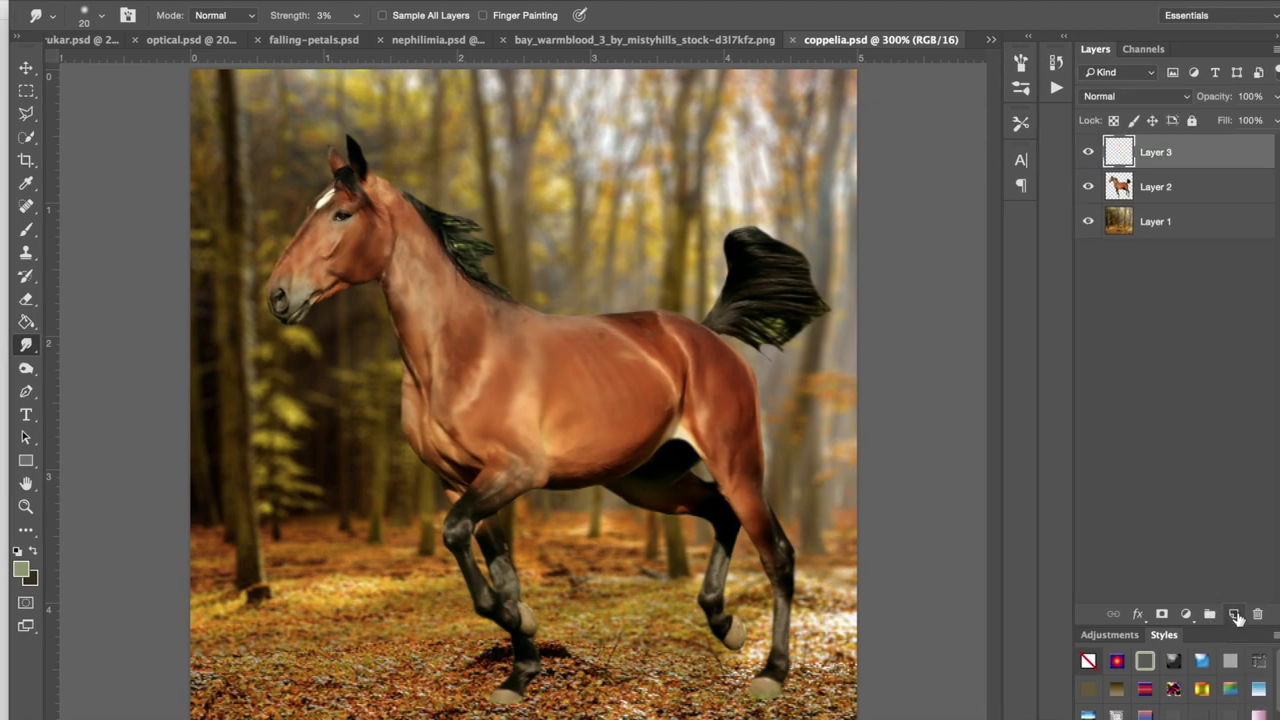
pyautogui.moveTo(1140, 152); pyautogui.dragTo(1143, 198)
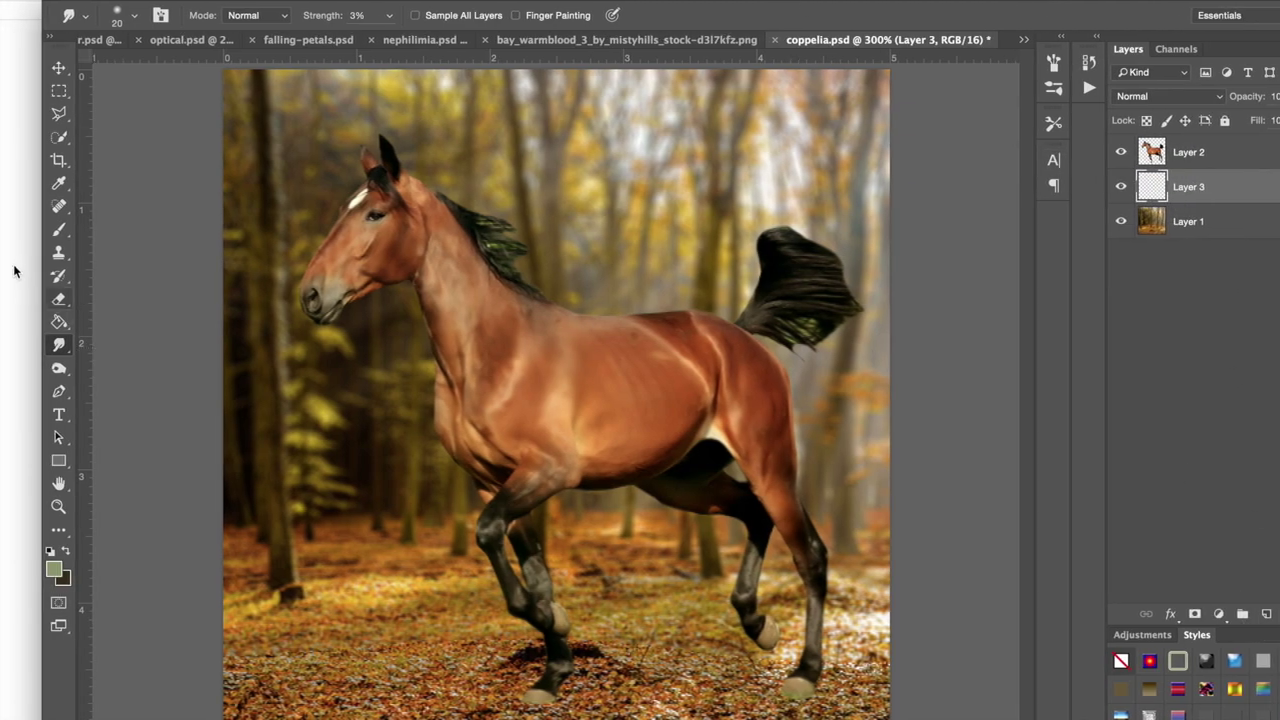
# Step: Sample black from the dark patch of ground beside the front hoof and choose a soft round 125 px brush with 0% hardness
pyautogui.click(46, 184)
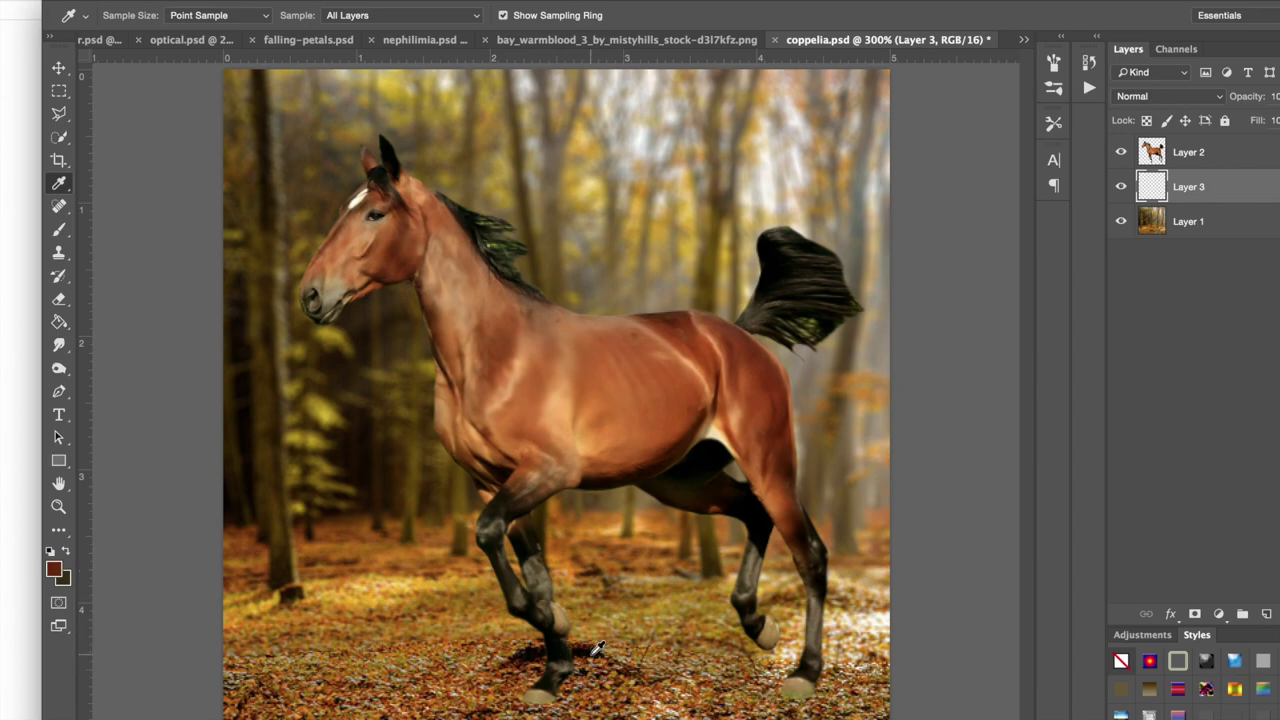
pyautogui.click(595, 652)
pyautogui.click(60, 231)
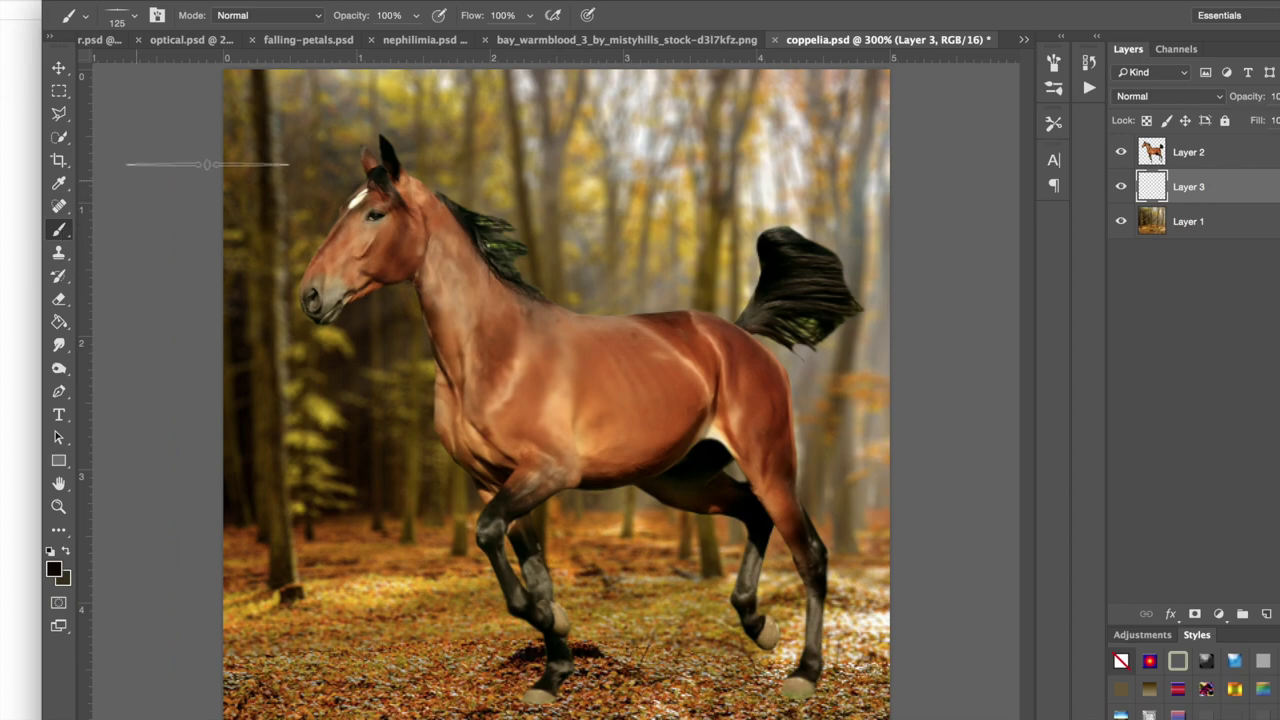
pyautogui.click(131, 20)
pyautogui.click(193, 186)
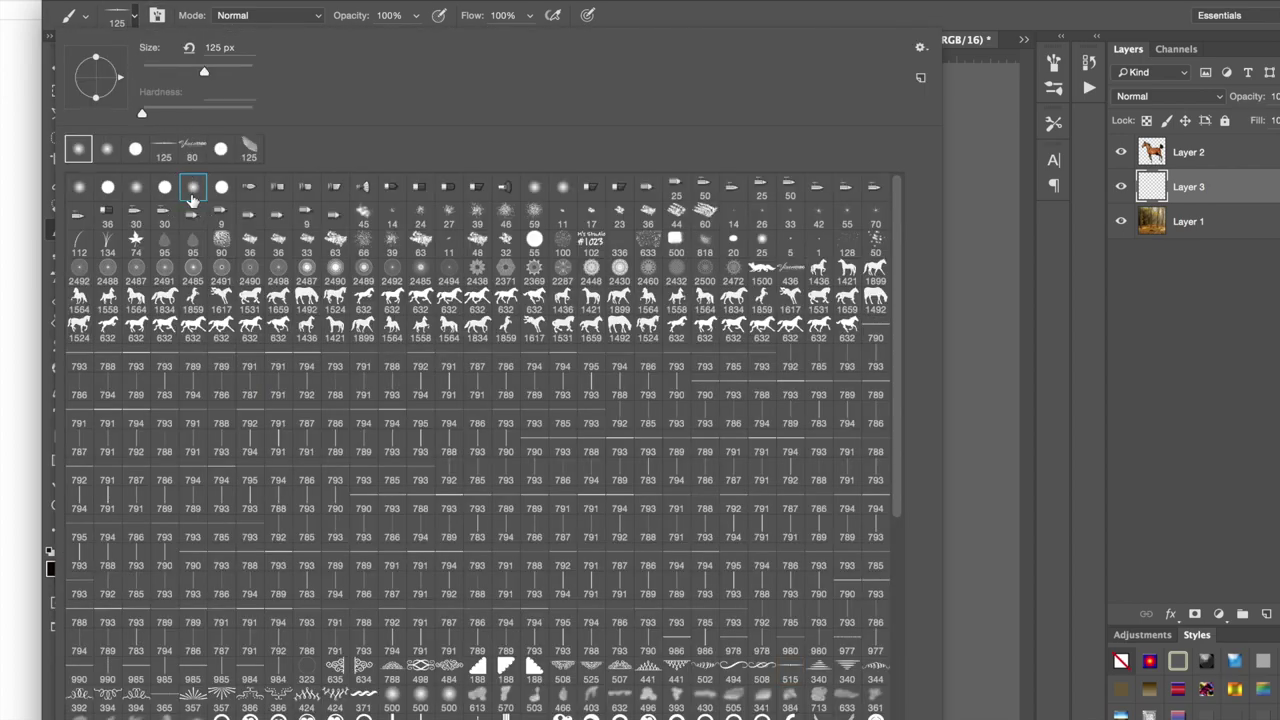
pyautogui.scroll(-2, 193, 190)
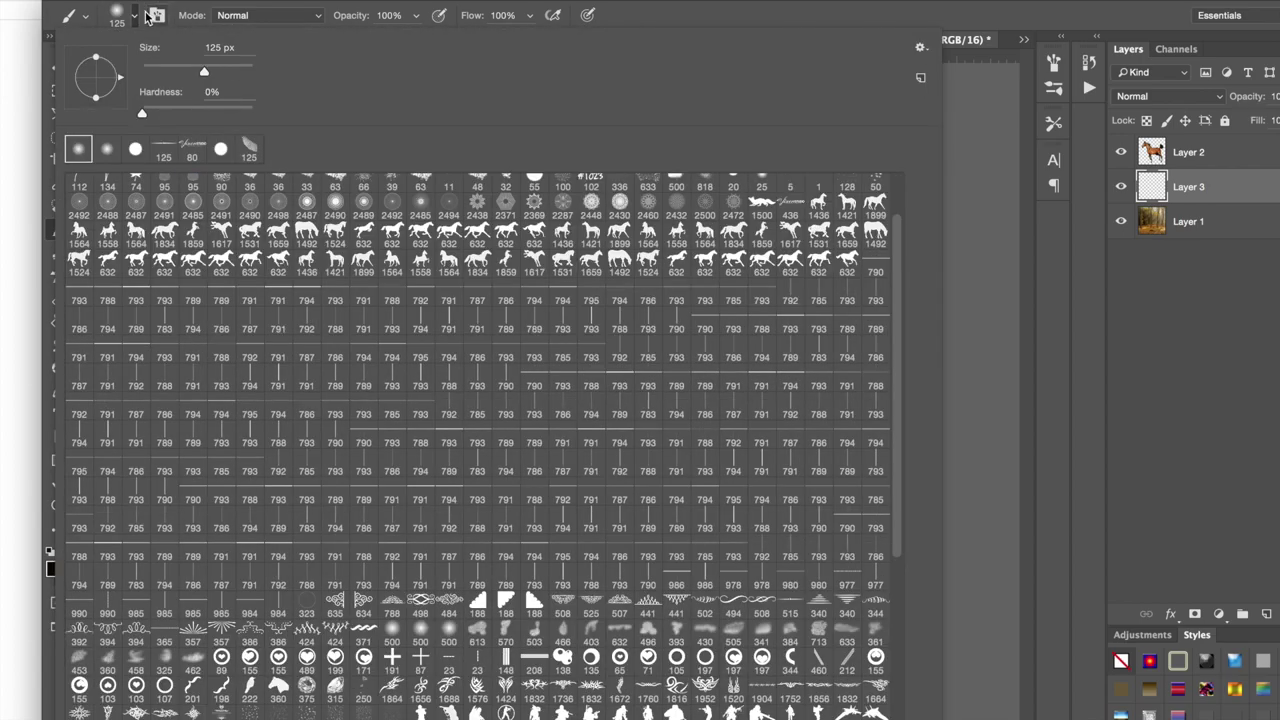
pyautogui.click(137, 15)
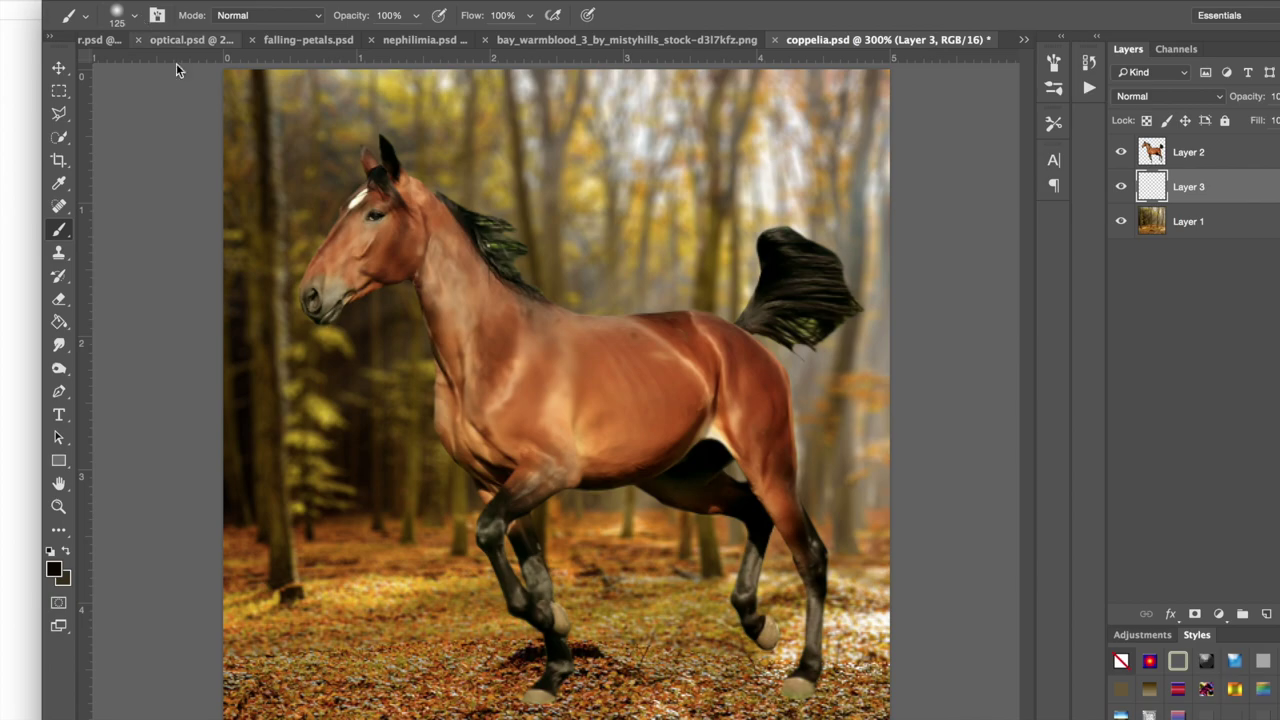
# Step: Switch to the browser with the original stock horse photo and examine the shadow beneath the horse
pyautogui.click(9, 252)
pyautogui.moveTo(866, 4); pyautogui.dragTo(680, 5)
pyautogui.click(1127, 410)
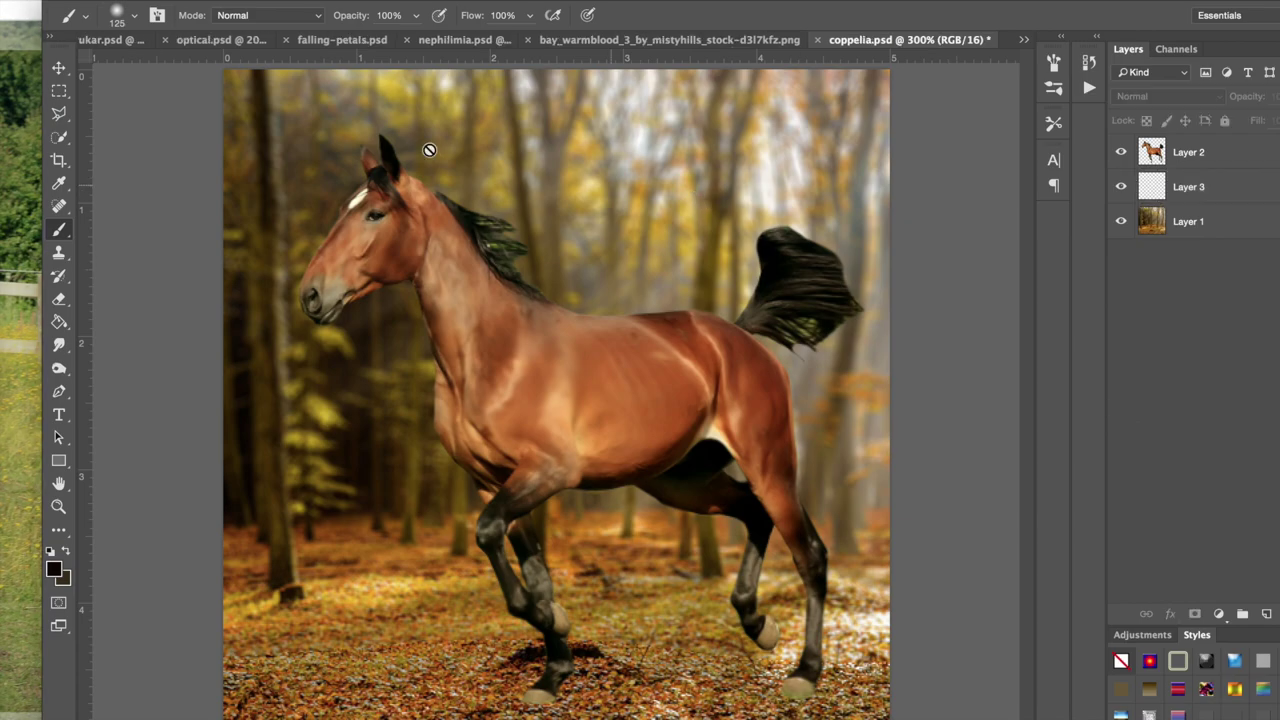
pyautogui.moveTo(295, 1); pyautogui.dragTo(338, 1)
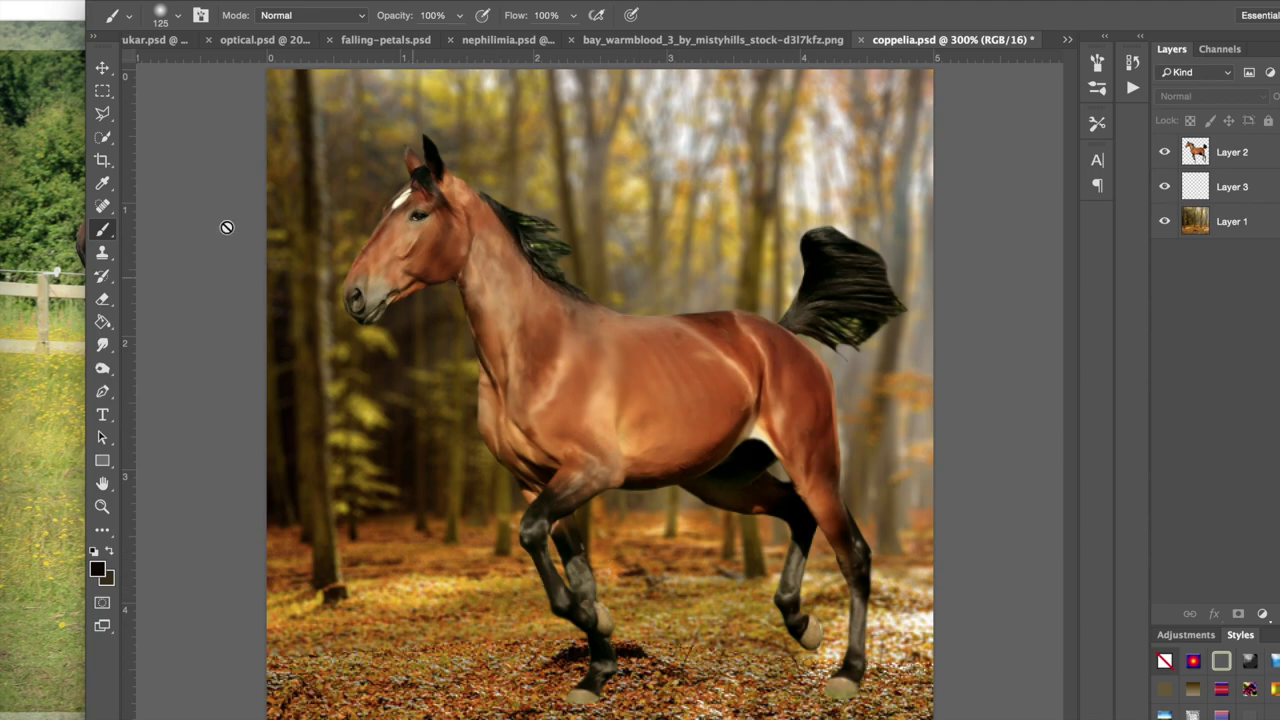
pyautogui.click(38, 261)
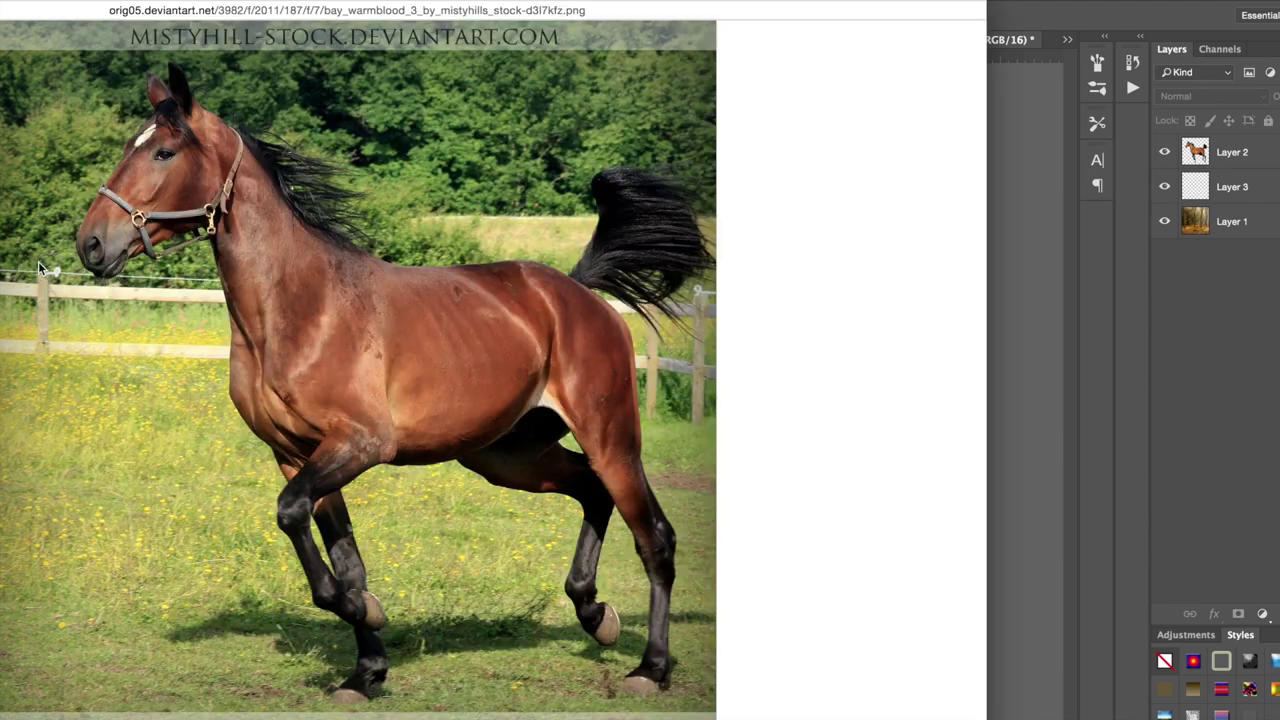
pyautogui.click(1068, 474)
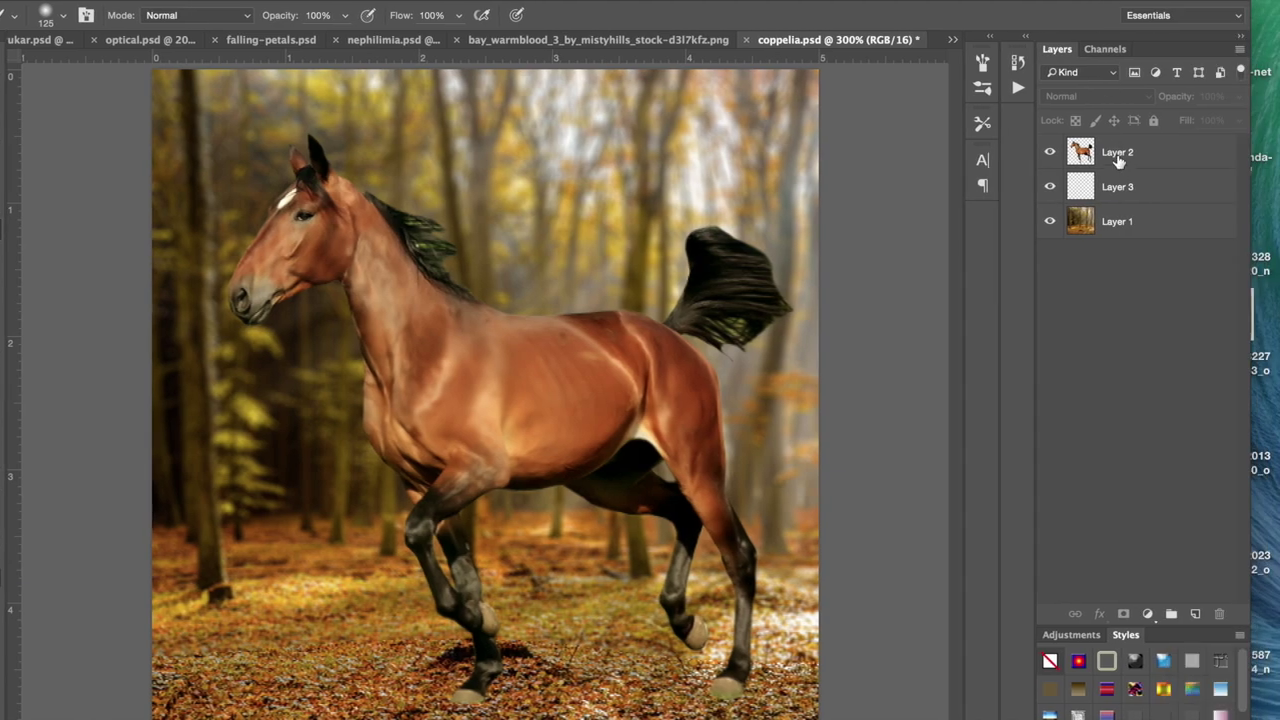
# Step: Test a 70 px black shadow stroke beneath the hooves on Layer 3, undo it and reduce the brush to 20 px
pyautogui.click(1234, 180)
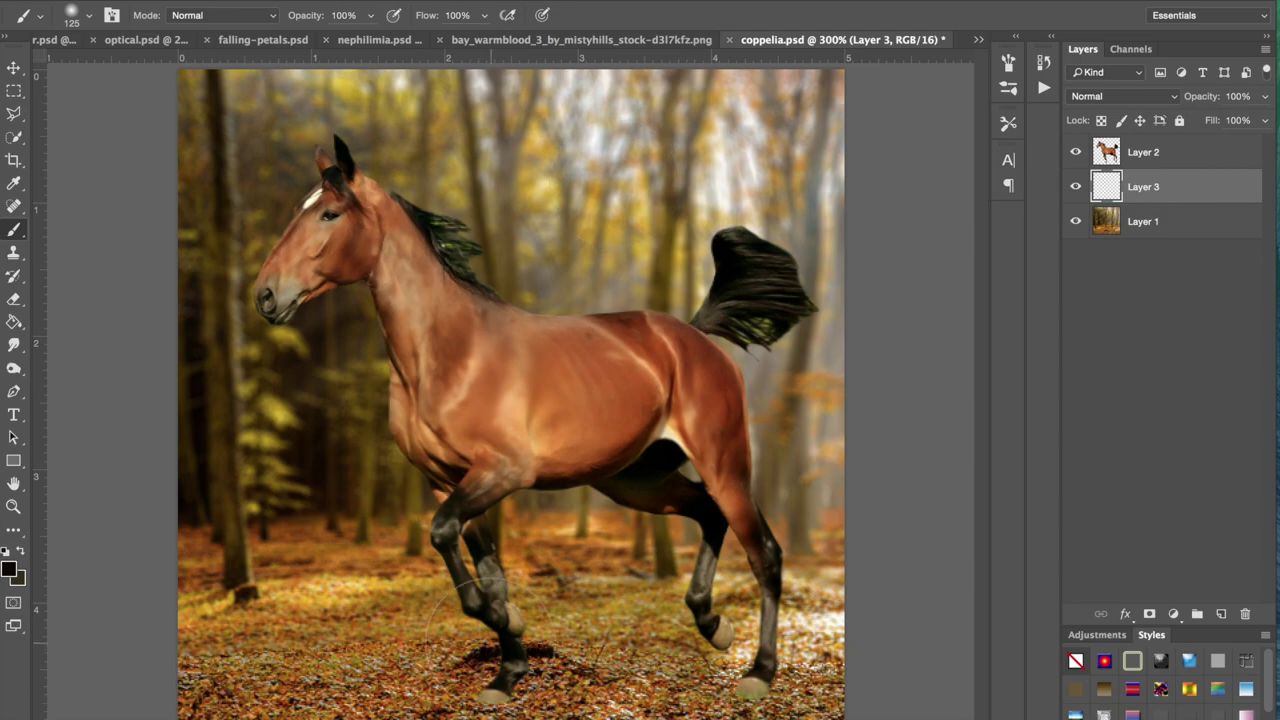
pyautogui.press('[')
pyautogui.press('[')
pyautogui.press('[')
pyautogui.press('[')
pyautogui.moveTo(740, 690); pyautogui.dragTo(470, 700)
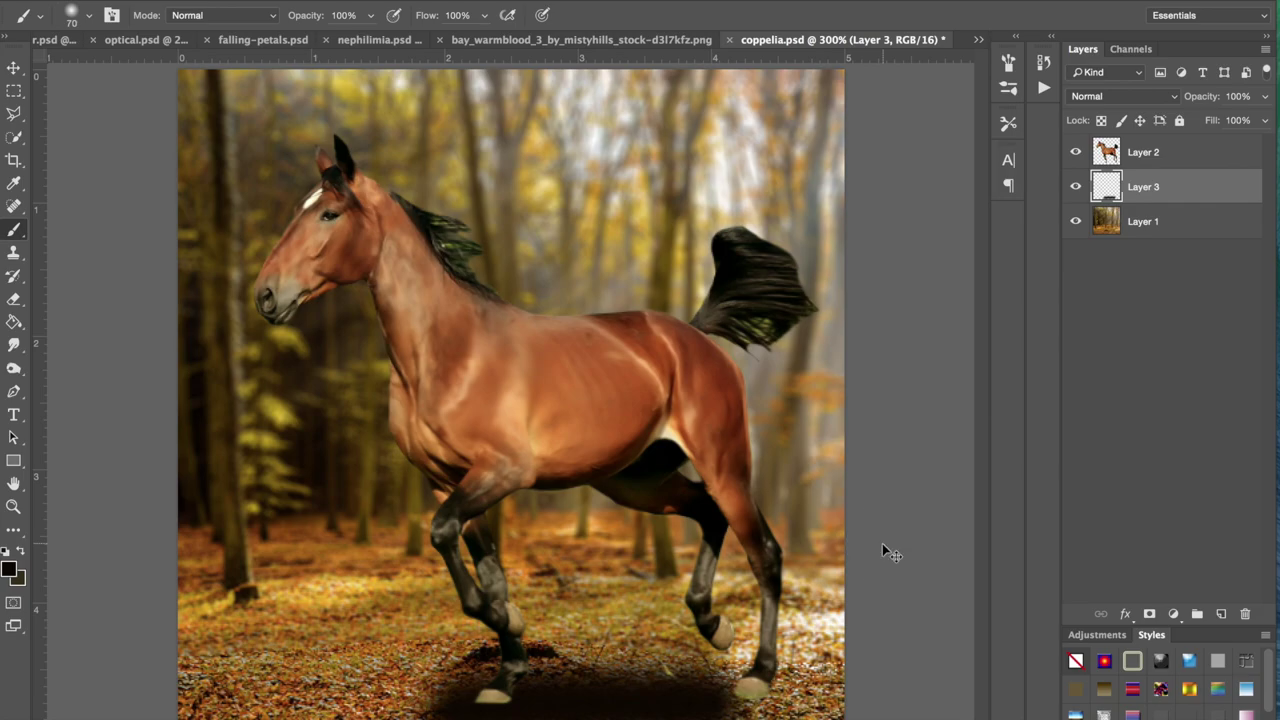
pyautogui.hotkey('ctrl', 'z')
pyautogui.press('[')
pyautogui.press('[')
pyautogui.press('[')
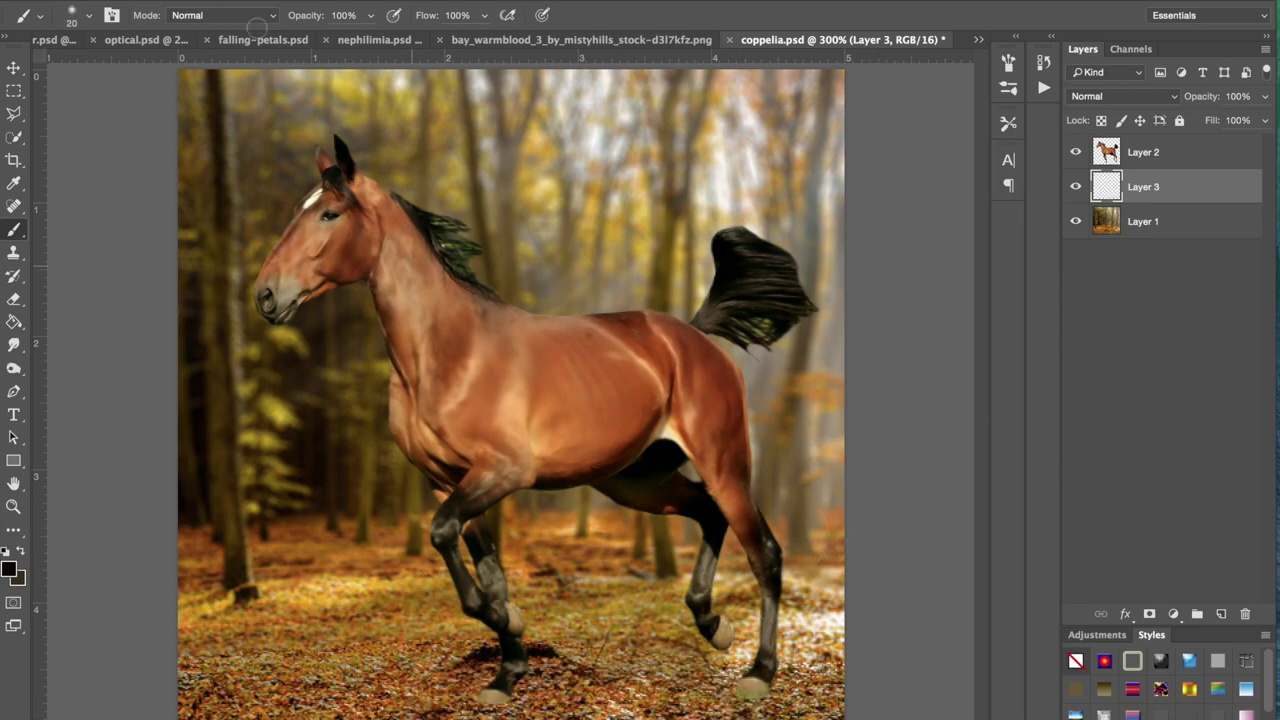
# Step: Arrange the browser and Photoshop windows side by side so the reference photo's shadow and the forest composite can be compared
pyautogui.moveTo(188, 1); pyautogui.dragTo(530, 1)
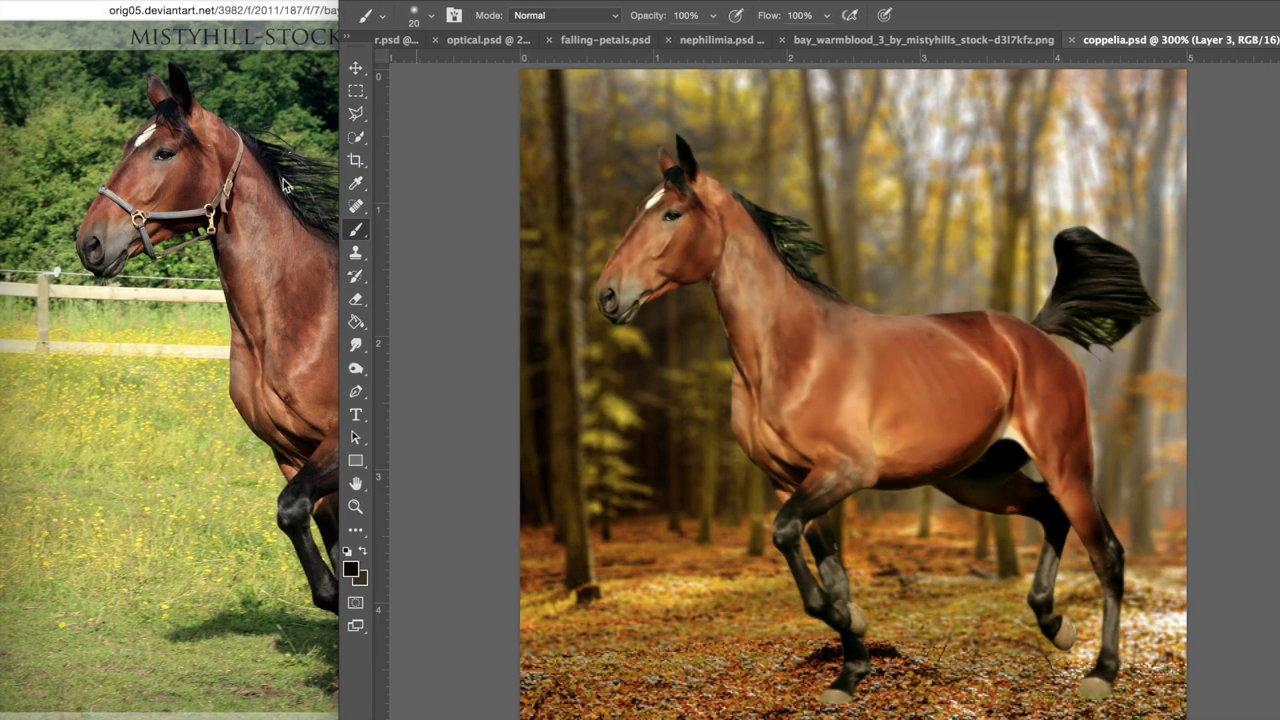
pyautogui.click(150, 188)
pyautogui.moveTo(987, 131); pyautogui.dragTo(774, 3)
pyautogui.click(921, 0)
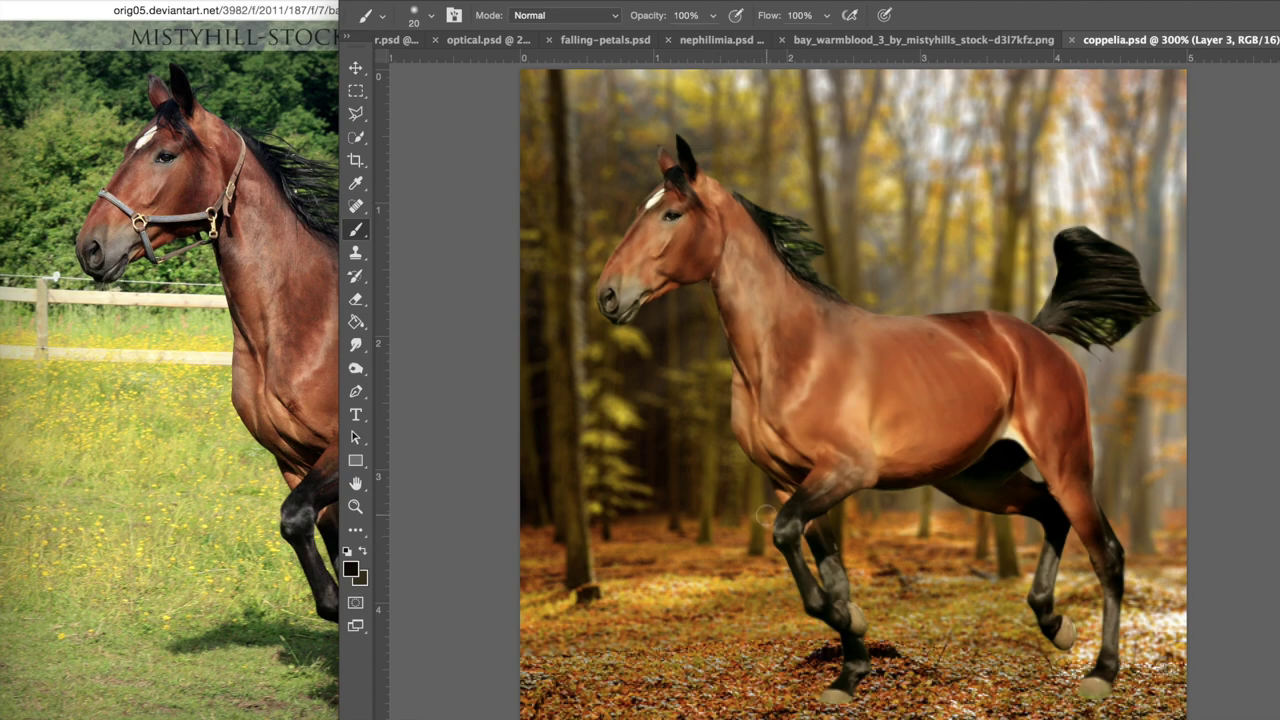
pyautogui.moveTo(445, 3); pyautogui.dragTo(503, 3)
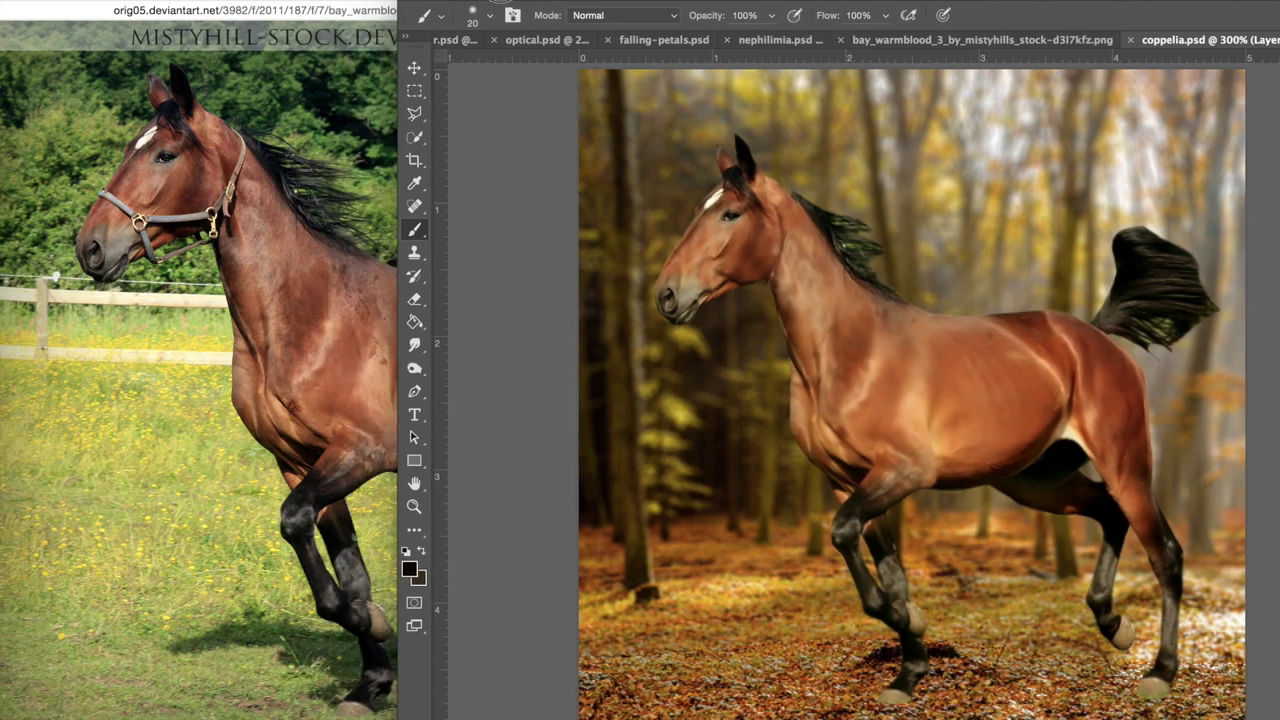
pyautogui.moveTo(395, 98); pyautogui.dragTo(656, 100)
pyautogui.moveTo(893, 3); pyautogui.dragTo(854, 3)
pyautogui.moveTo(500, 4); pyautogui.dragTo(376, 4)
pyautogui.moveTo(908, 2); pyautogui.dragTo(805, 3)
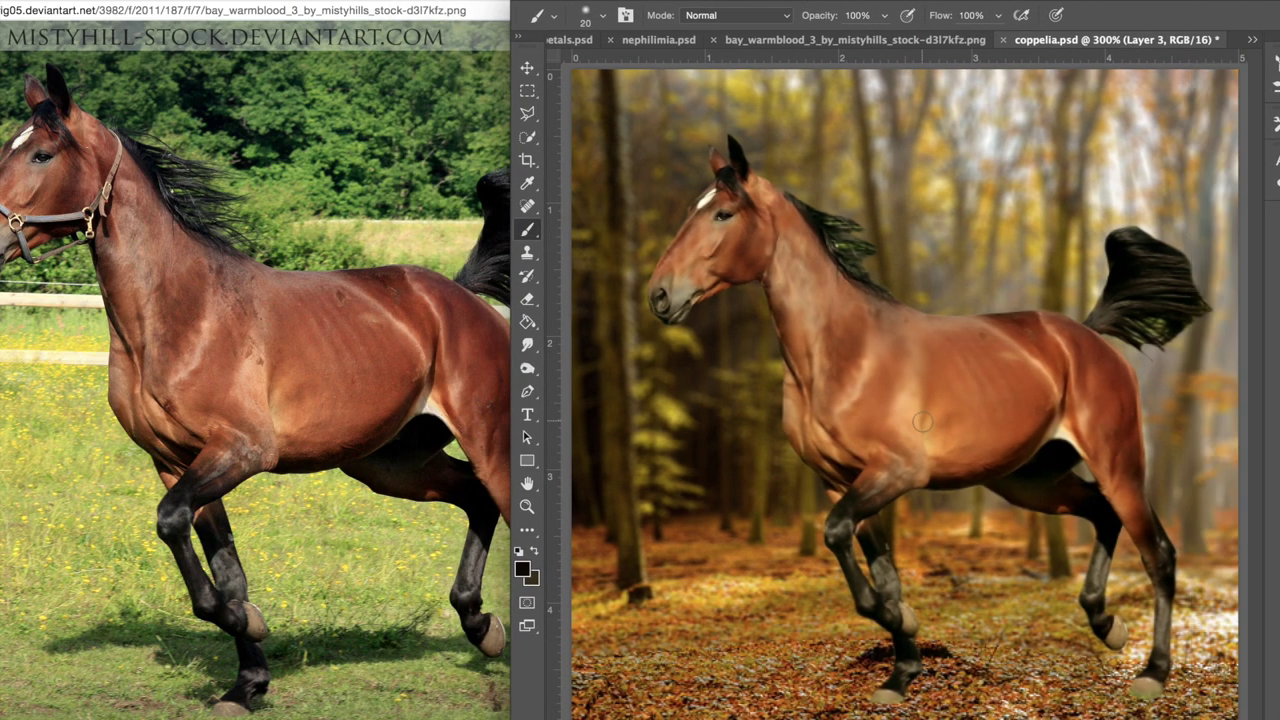
# Step: Paint the black outline of the horse's ground shadow around the planted front hoof and back toward the hind legs, viewed at 400%
pyautogui.press('super+plus')
pyautogui.scroll(-5, 949, 261)
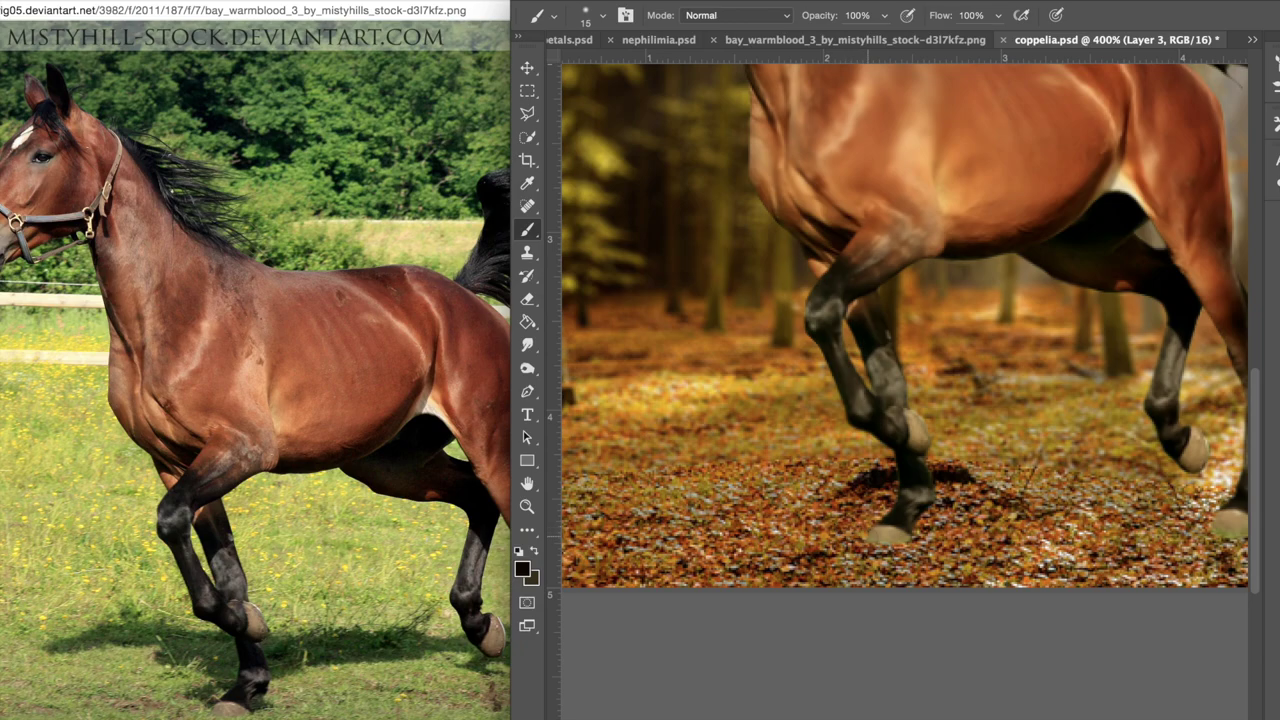
pyautogui.moveTo(858, 532)
pyautogui.mouseDown()
pyautogui.moveTo(786, 482)
pyautogui.moveTo(797, 474)
pyautogui.moveTo(786, 456)
pyautogui.moveTo(684, 477)
pyautogui.moveTo(790, 438)
pyautogui.moveTo(792, 422)
pyautogui.moveTo(789, 446)
pyautogui.moveTo(843, 473)
pyautogui.moveTo(830, 460)
pyautogui.moveTo(864, 460)
pyautogui.moveTo(811, 457)
pyautogui.moveTo(833, 489)
pyautogui.moveTo(808, 461)
pyautogui.moveTo(899, 485)
pyautogui.moveTo(874, 473)
pyautogui.moveTo(1183, 469)
pyautogui.moveTo(1196, 490)
pyautogui.moveTo(1140, 488)
pyautogui.moveTo(1084, 510)
pyautogui.moveTo(905, 503)
pyautogui.mouseUp()
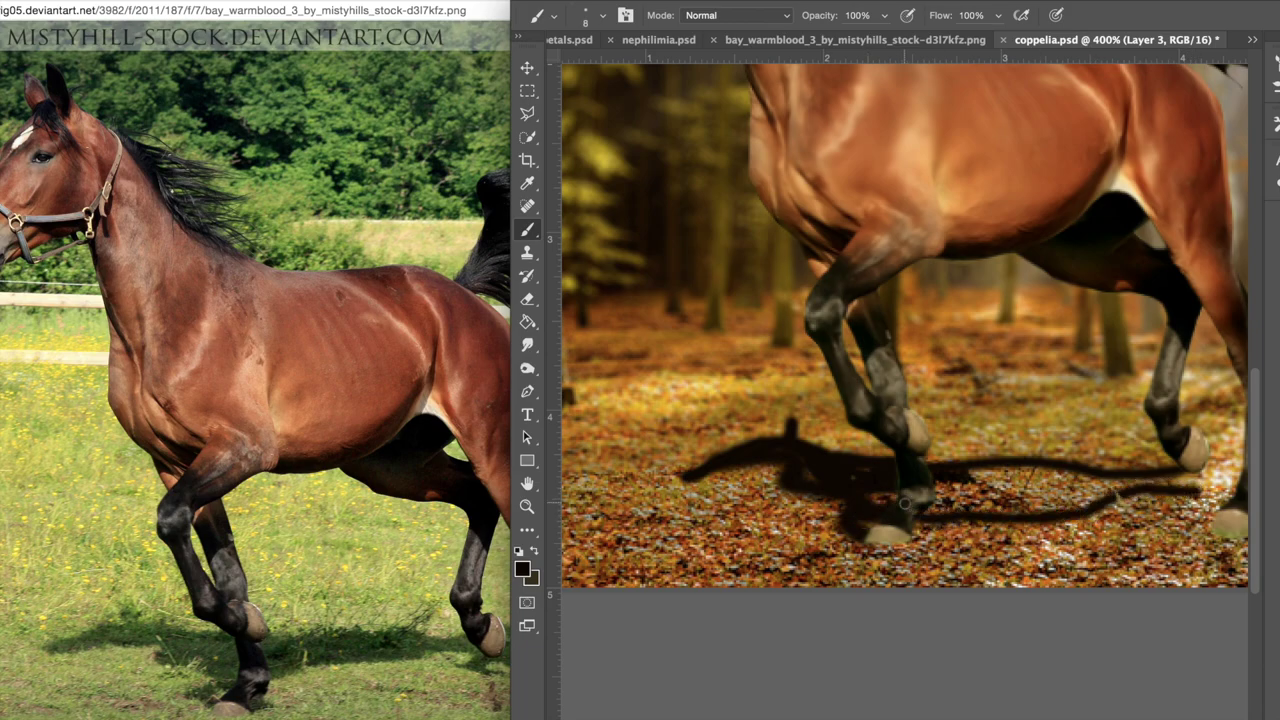
# Step: Fill the inside of the shadow outline behind the front leg with solid black using a 15 px brush
pyautogui.press(']')
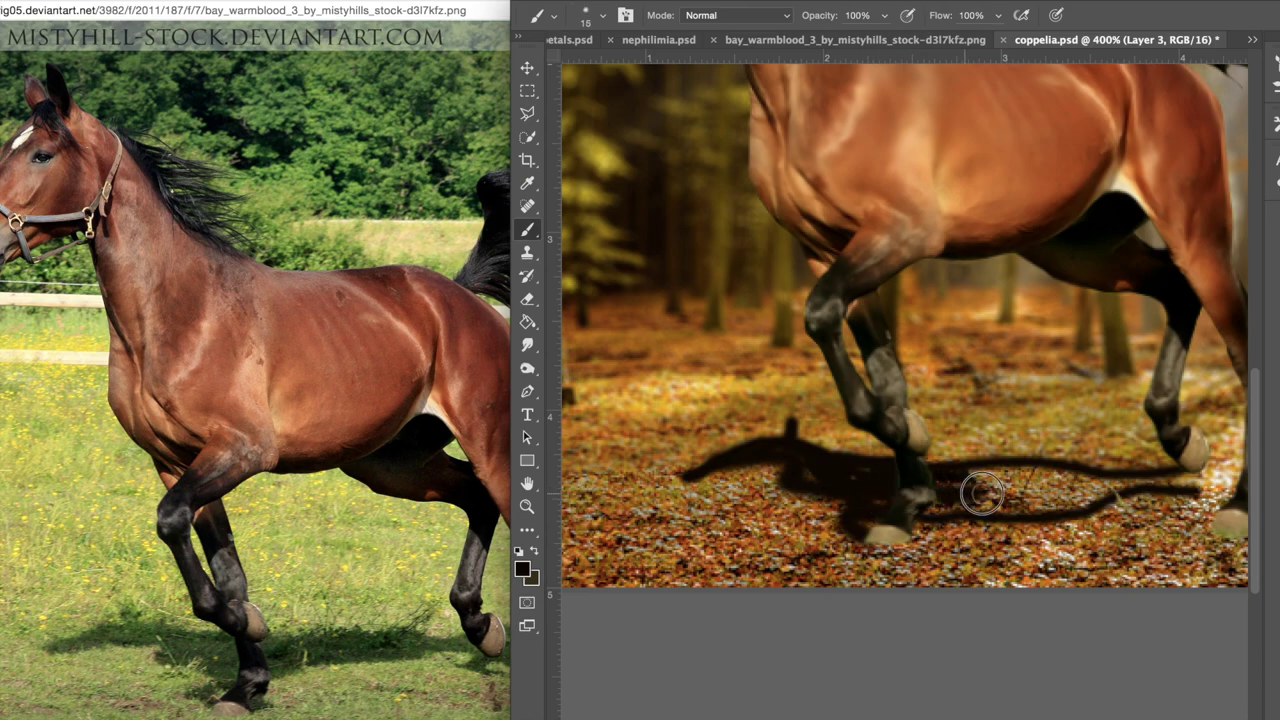
pyautogui.moveTo(888, 503)
pyautogui.mouseDown()
pyautogui.moveTo(1082, 495)
pyautogui.moveTo(1028, 506)
pyautogui.moveTo(1062, 479)
pyautogui.moveTo(933, 480)
pyautogui.moveTo(1016, 473)
pyautogui.mouseUp()
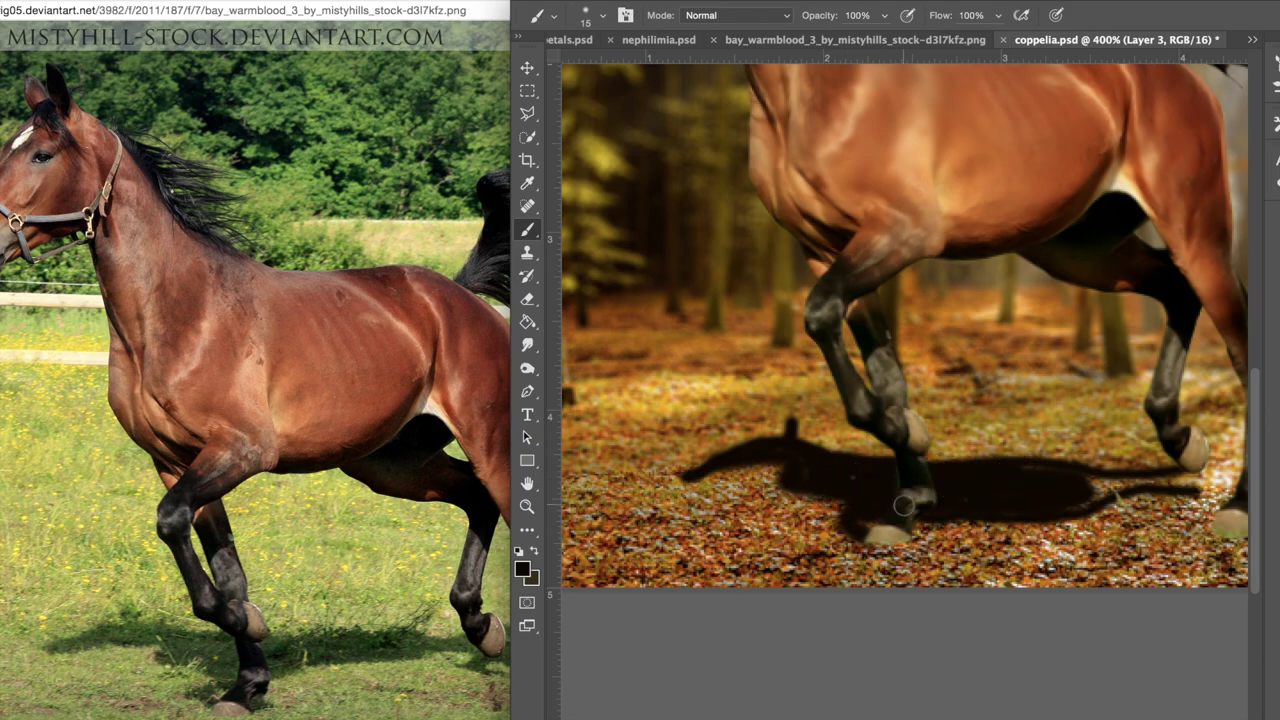
pyautogui.hscroll(3, 900, 505)
pyautogui.moveTo(926, 494); pyautogui.dragTo(1080, 484)
# Step: Paint the shadow below the raised hind hoof and extend it to the planted hind leg, following the reference photo
pyautogui.click(382, 521)
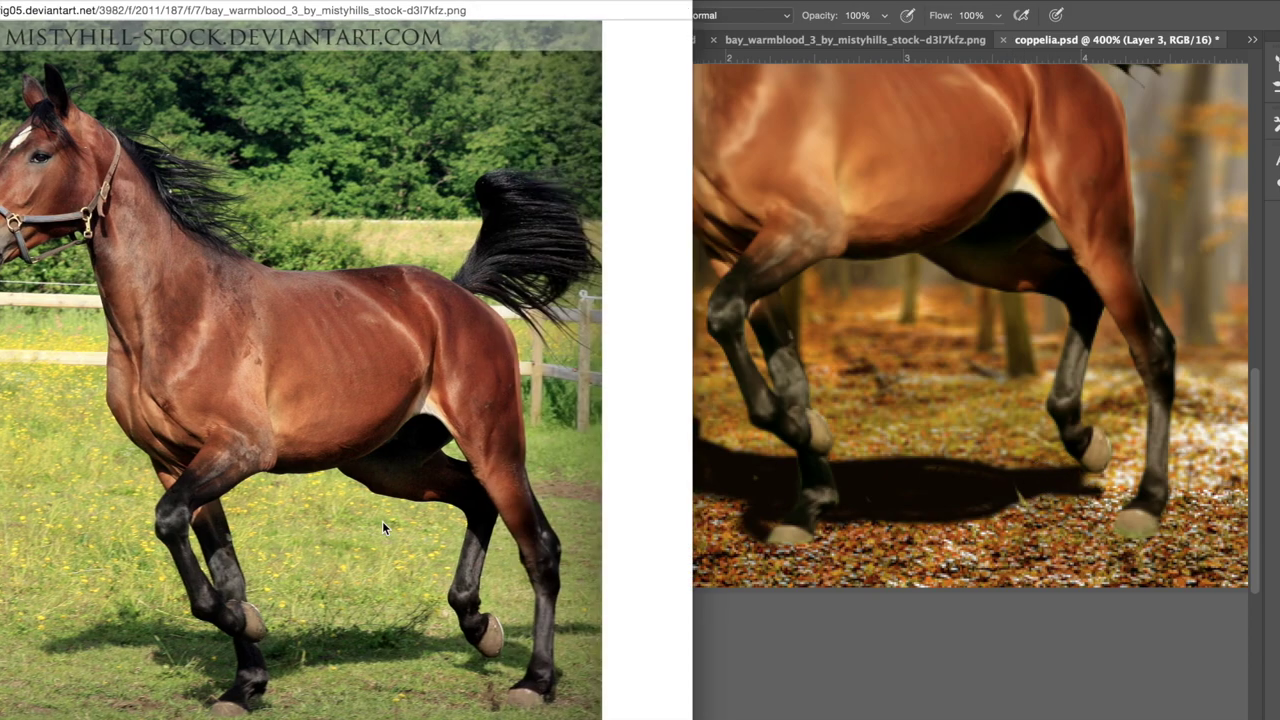
pyautogui.click(1086, 476)
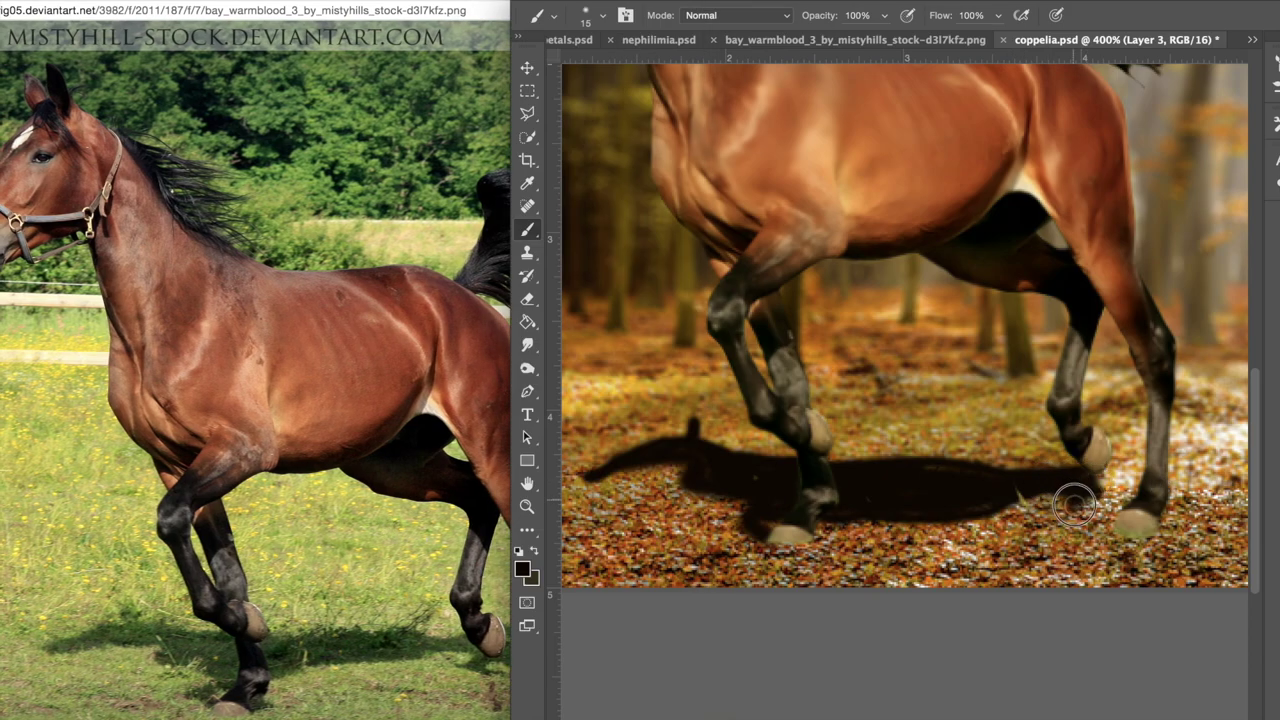
pyautogui.moveTo(1075, 505)
pyautogui.mouseDown()
pyautogui.moveTo(1078, 520)
pyautogui.moveTo(1083, 504)
pyautogui.mouseUp()
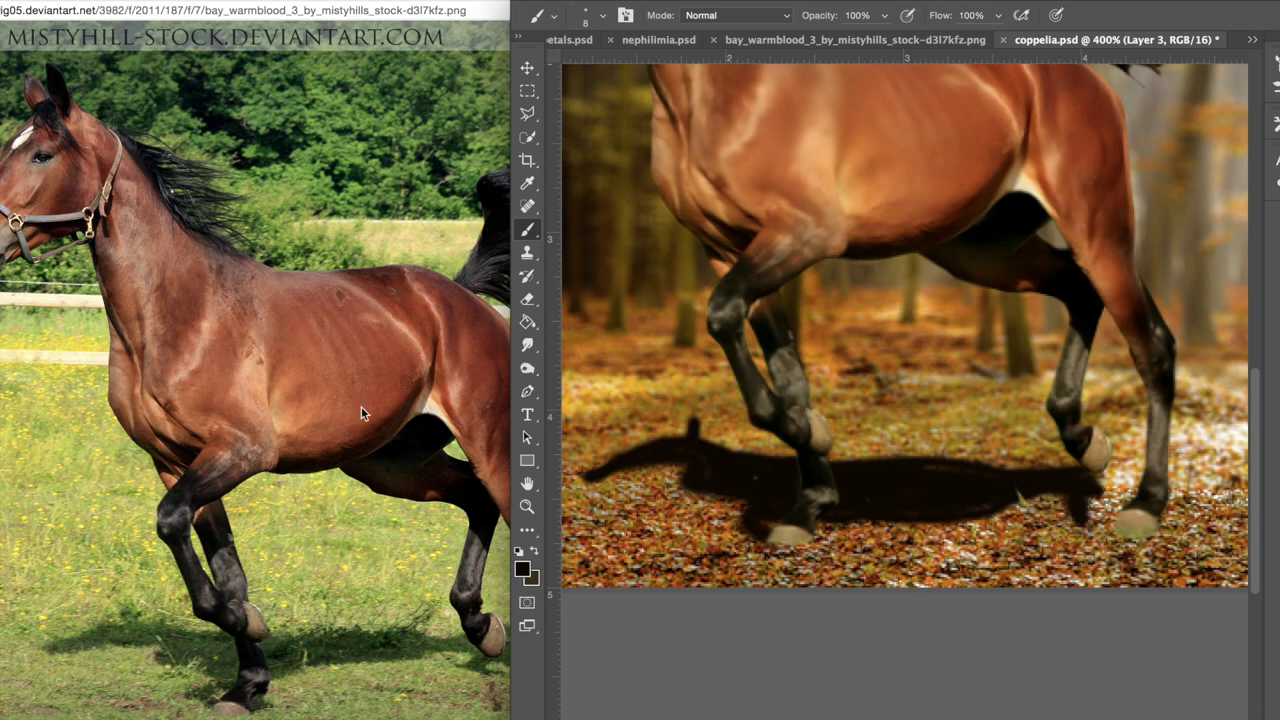
pyautogui.click(361, 406)
pyautogui.click(1117, 485)
pyautogui.moveTo(1114, 498)
pyautogui.mouseDown()
pyautogui.moveTo(1135, 508)
pyautogui.moveTo(1140, 490)
pyautogui.moveTo(1089, 478)
pyautogui.mouseUp()
# Step: Check the reference photo and paint the shadow around the planted hind hoof with the 8 px brush
pyautogui.click(494, 541)
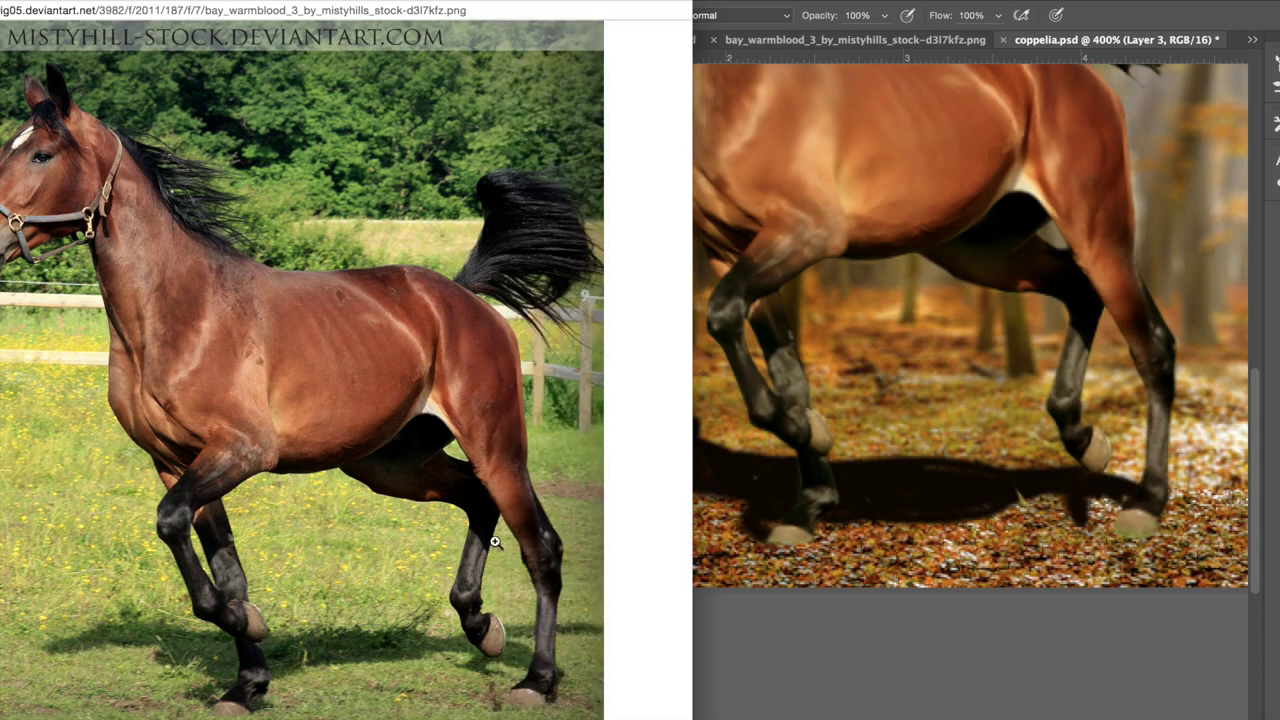
pyautogui.click(1083, 432)
pyautogui.click(455, 547)
pyautogui.click(1111, 479)
pyautogui.moveTo(1174, 493); pyautogui.dragTo(1168, 521)
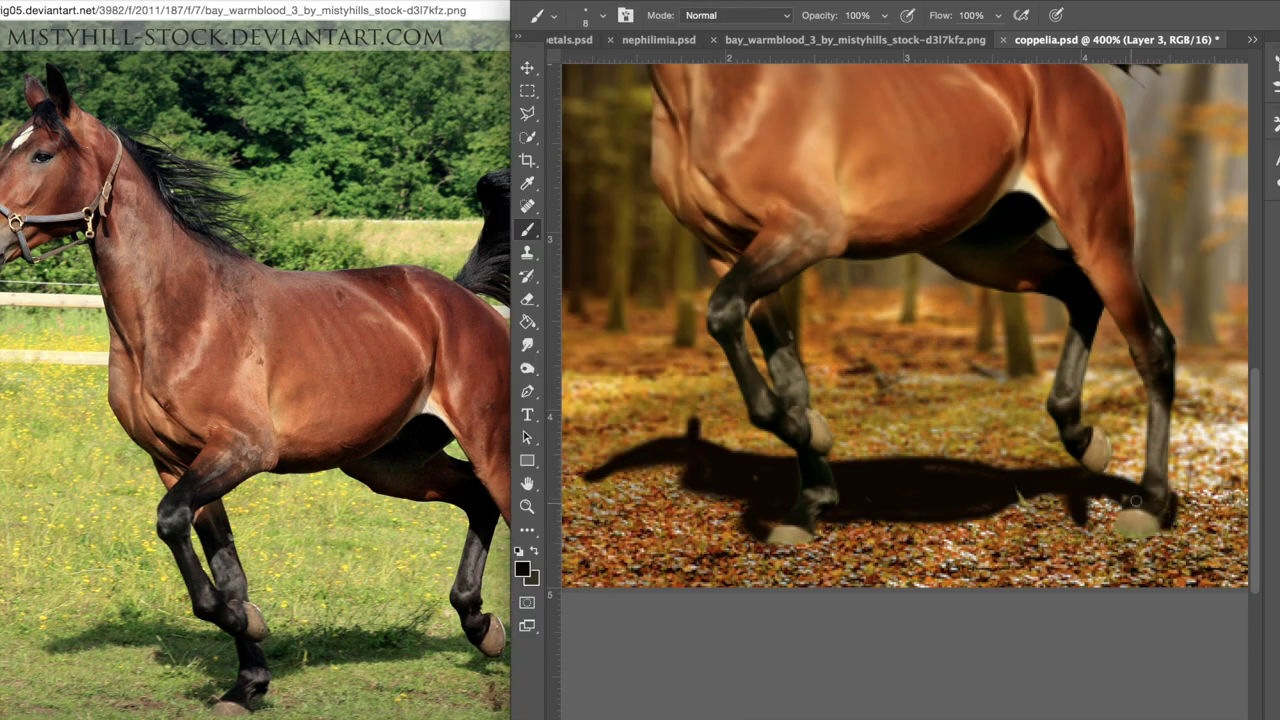
# Step: Extend the black shadow past the planted hind leg with a thin tapering stroke, comparing it with the reference photo
pyautogui.click(406, 617)
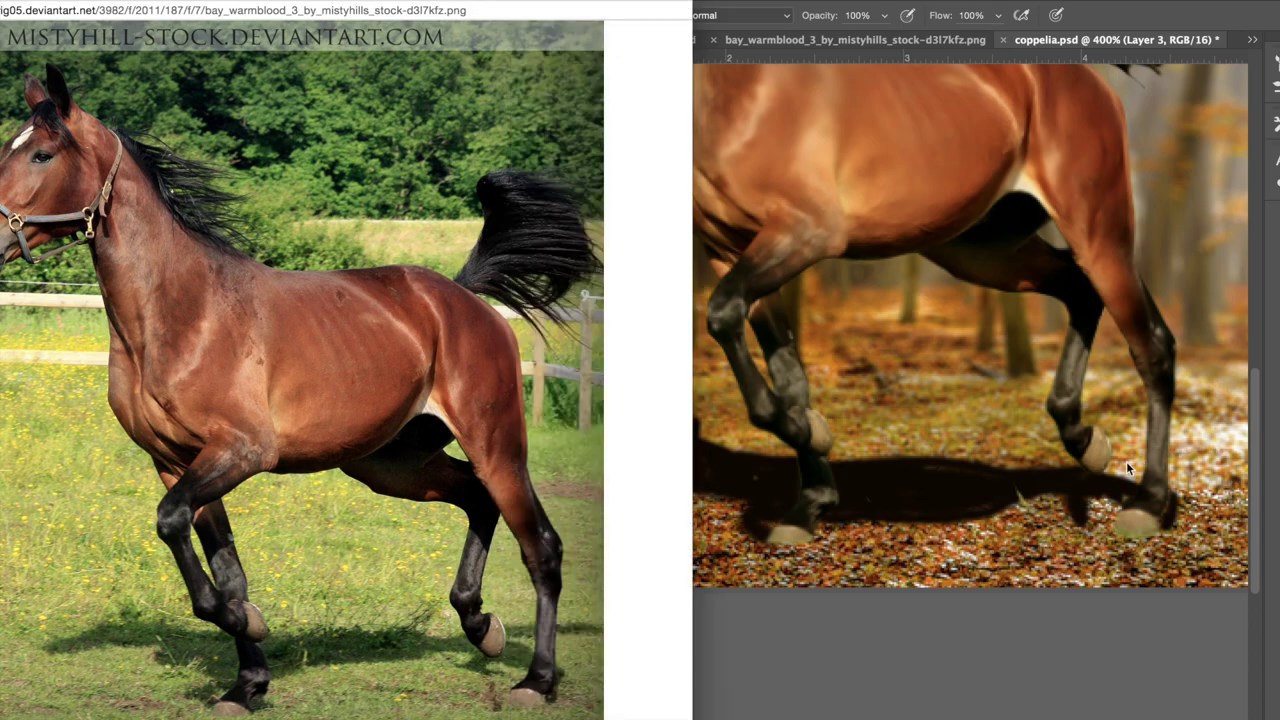
pyautogui.click(1103, 485)
pyautogui.moveTo(1100, 478)
pyautogui.mouseDown()
pyautogui.moveTo(1184, 454)
pyautogui.moveTo(1080, 474)
pyautogui.moveTo(1190, 458)
pyautogui.mouseUp()
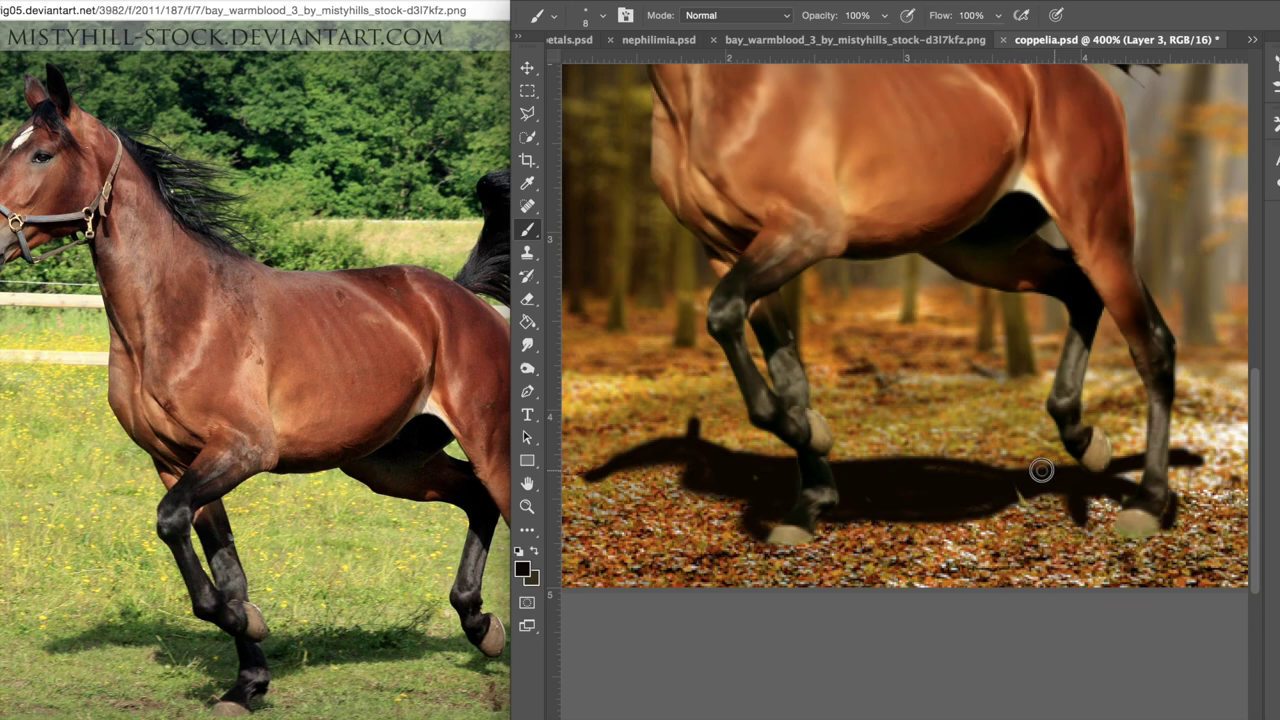
pyautogui.click(451, 493)
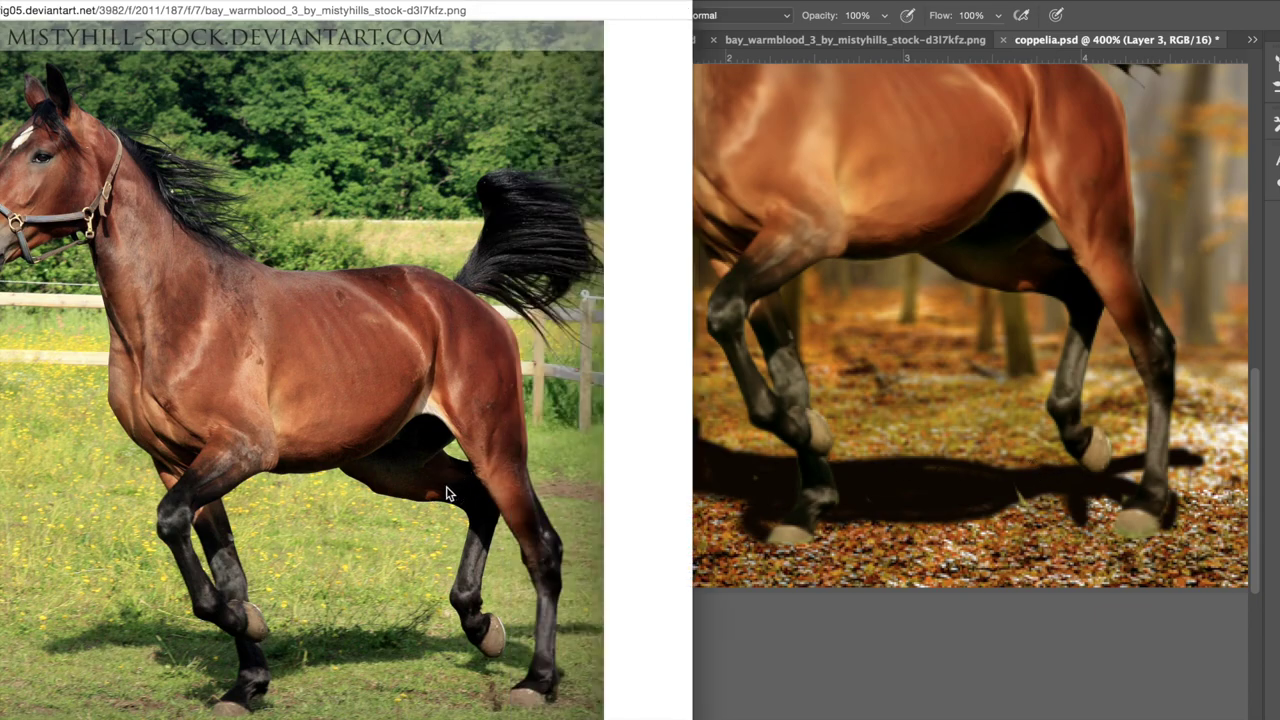
pyautogui.click(1033, 482)
# Step: Set up the Eraser with a soft round 40 px brush at 0% hardness
pyautogui.click(527, 303)
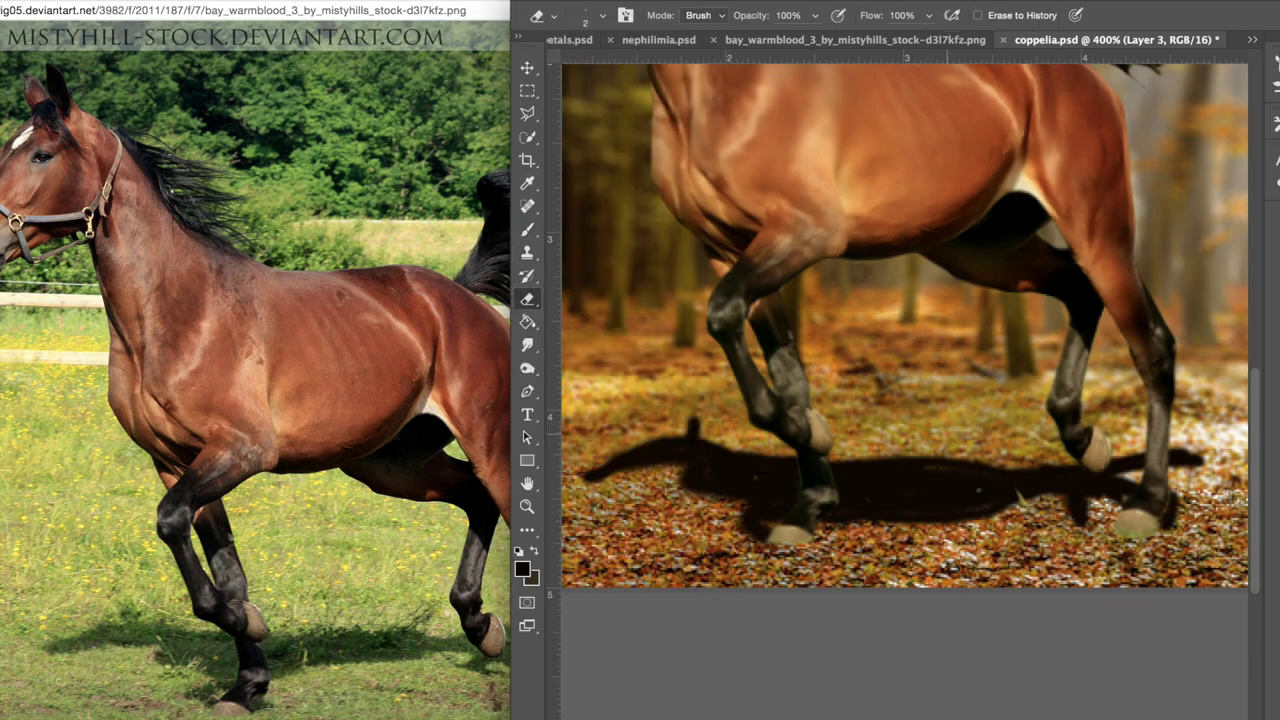
pyautogui.press(']')
pyautogui.press(']')
pyautogui.press(']')
pyautogui.click(591, 18)
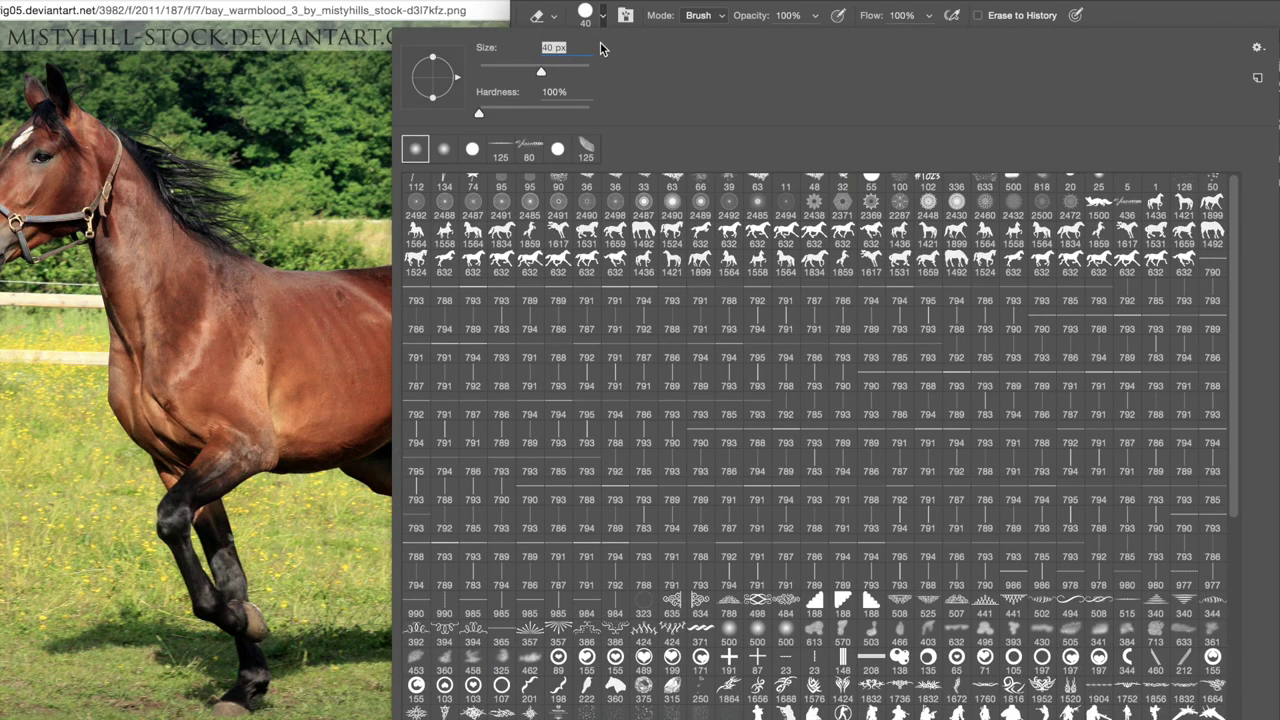
pyautogui.click(472, 149)
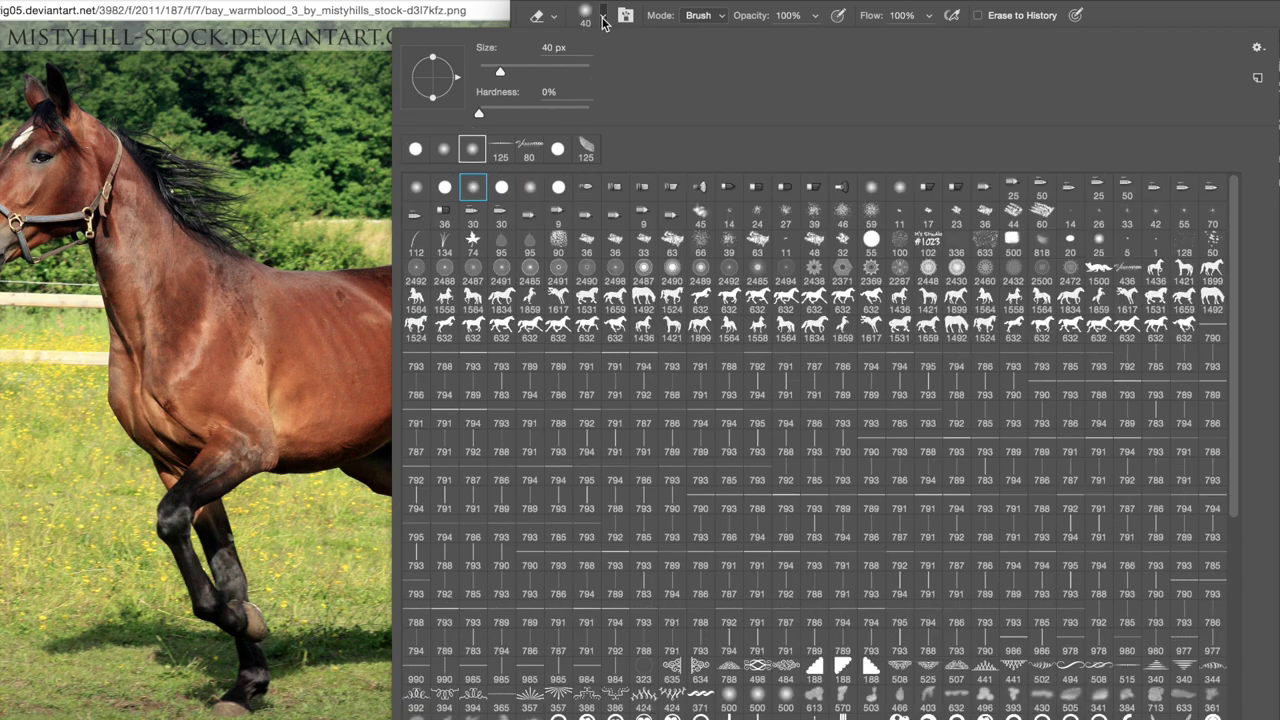
pyautogui.press('Return')
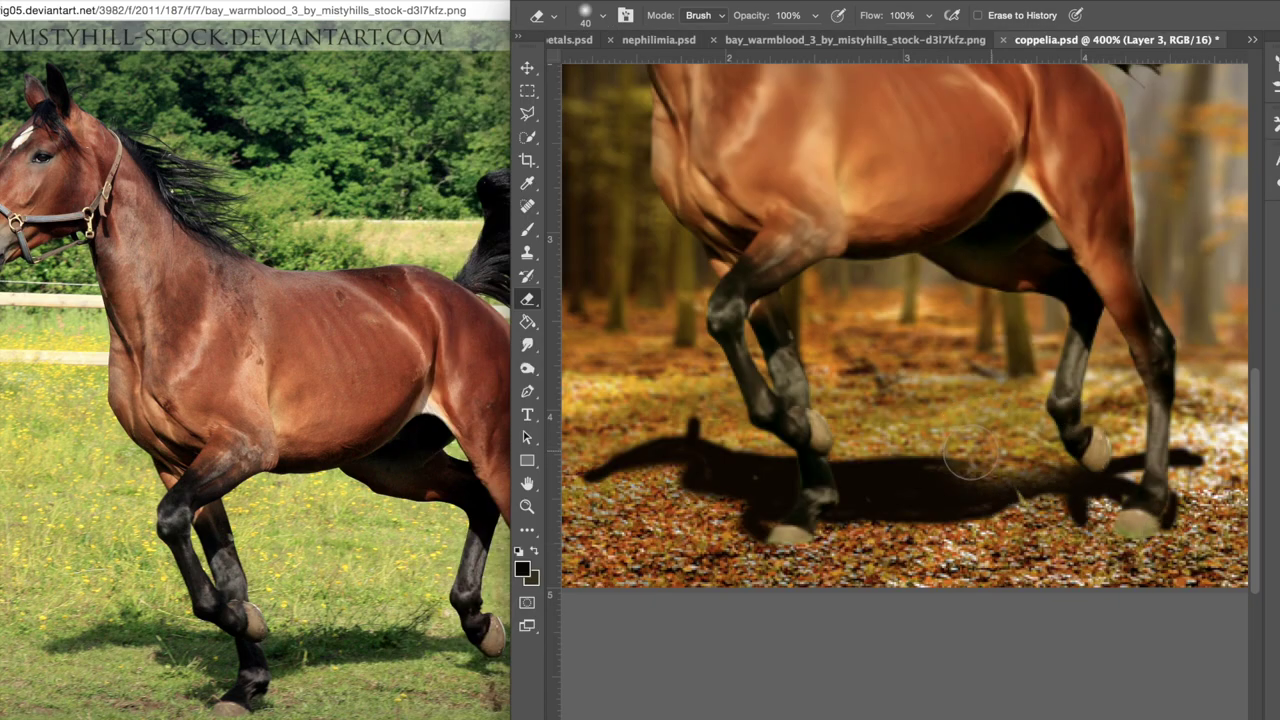
# Step: Undo the last eraser strokes and fade the shadow's outer edges and tips with the soft Eraser at 30 px
pyautogui.press('super+z')
pyautogui.press('super+z')
pyautogui.hotkey('ctrl', 'z')
pyautogui.click(197, 1)
pyautogui.click(215, 25)
pyautogui.press('[')
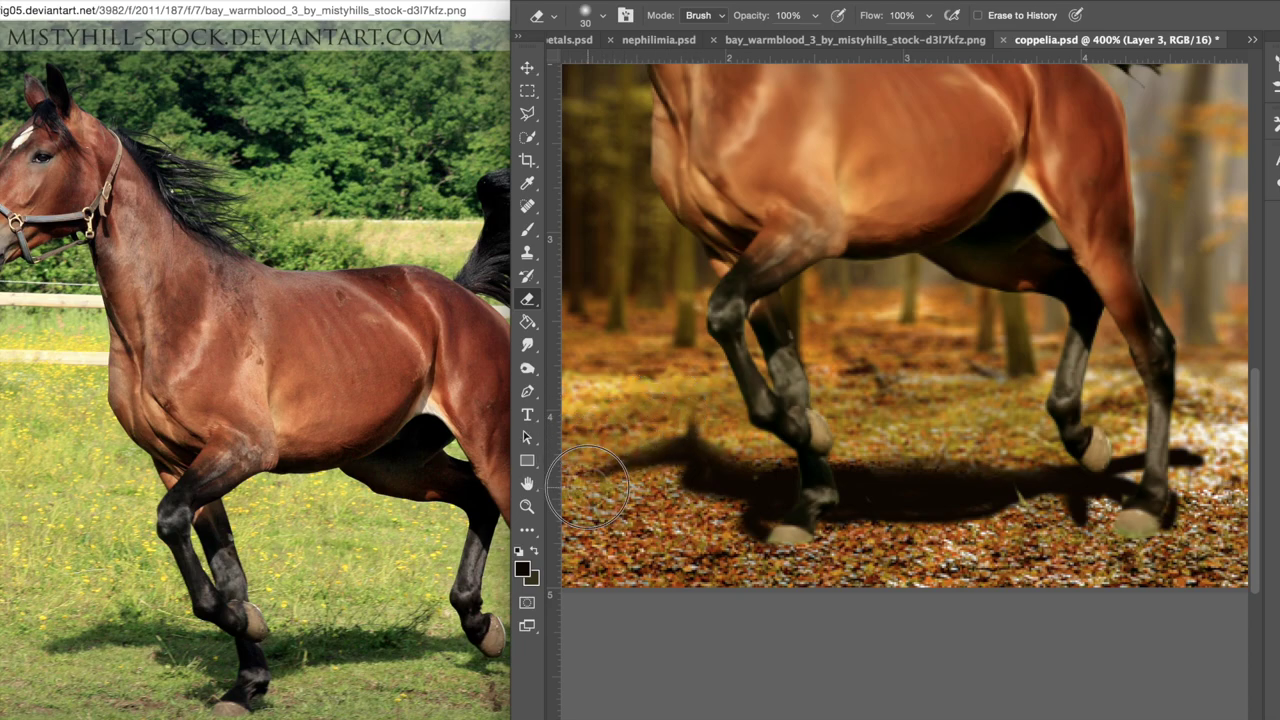
pyautogui.hscroll(2, 736, 554)
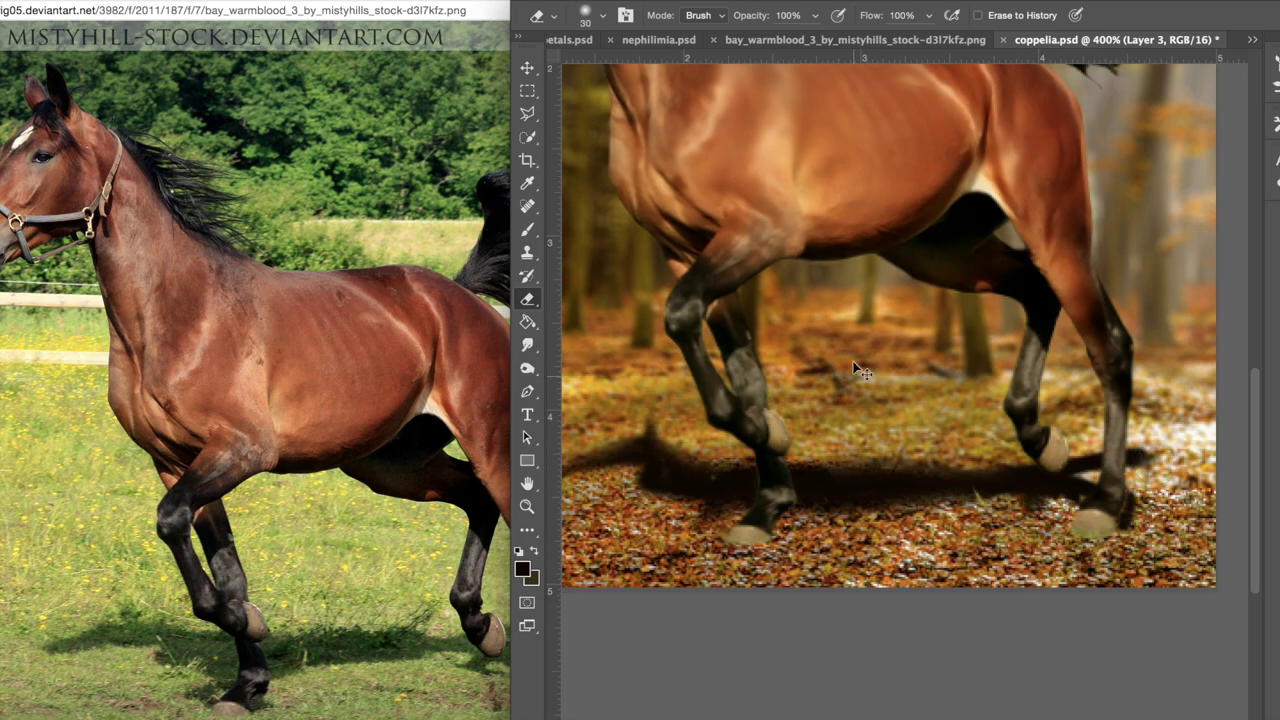
# Step: Apply a Gaussian Blur with a 4.9-pixel radius to the shadow layer
pyautogui.press('super+minus')
pyautogui.press('super+minus')
pyautogui.press('super+minus')
pyautogui.press('super+minus')
pyautogui.press('super+plus')
pyautogui.press('super+plus')
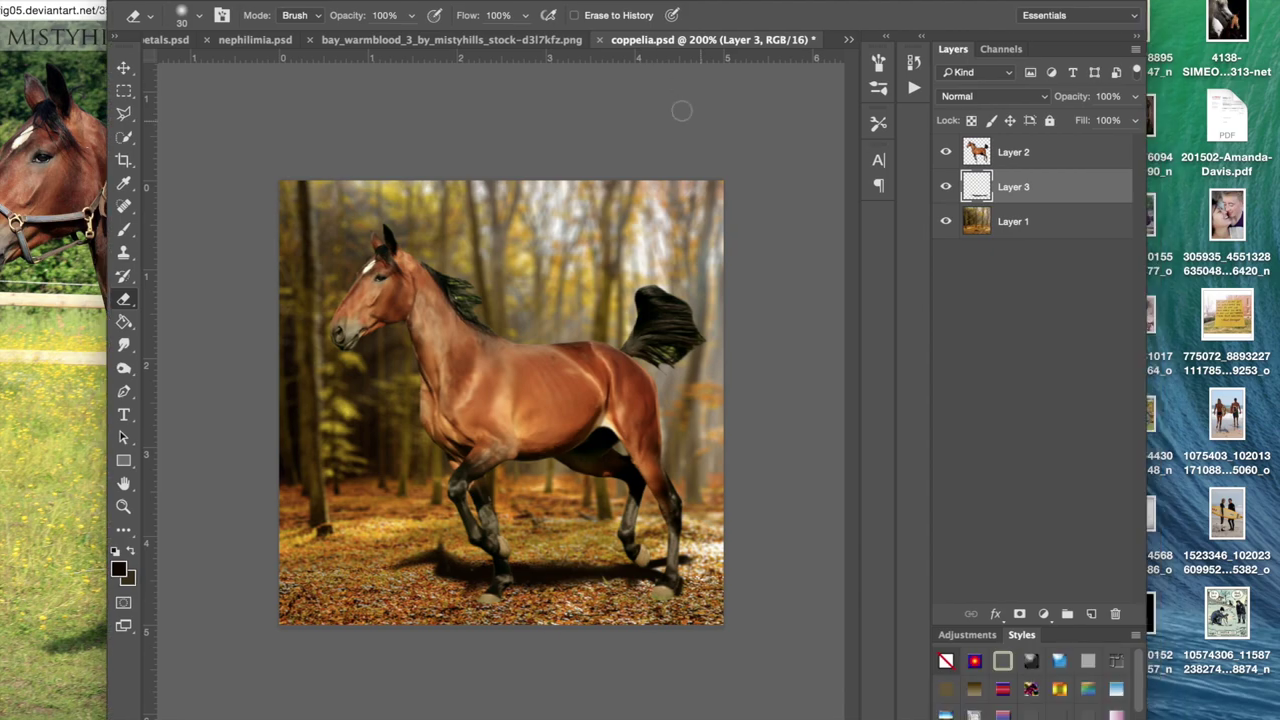
pyautogui.click(508, 1)
pyautogui.moveTo(466, 181)
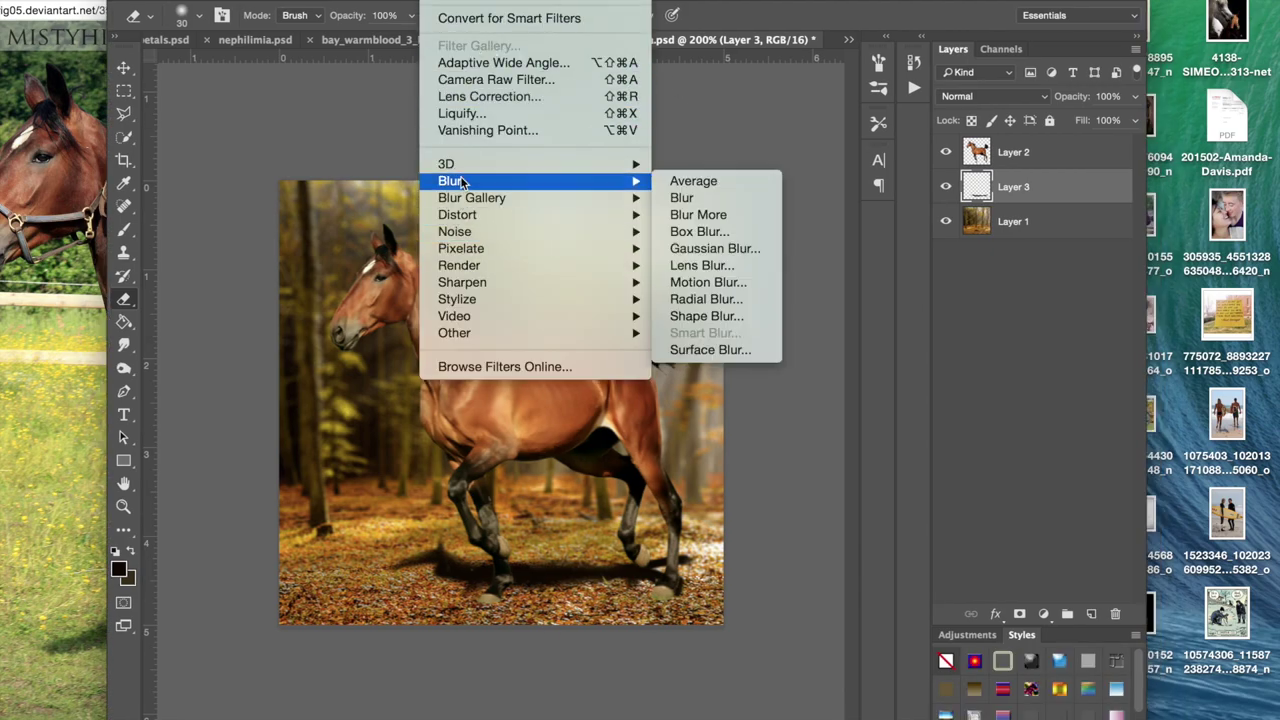
pyautogui.click(771, 249)
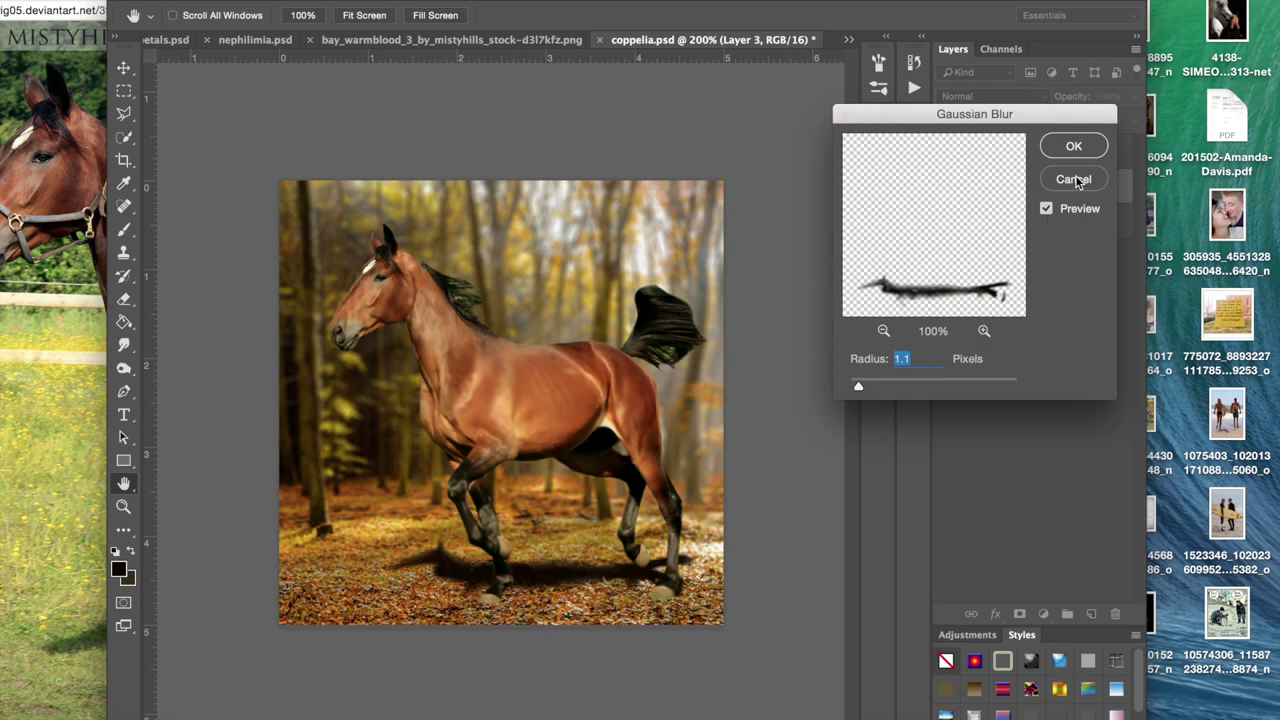
pyautogui.moveTo(895, 384)
pyautogui.mouseDown()
pyautogui.moveTo(913, 384)
pyautogui.moveTo(900, 390)
pyautogui.mouseUp()
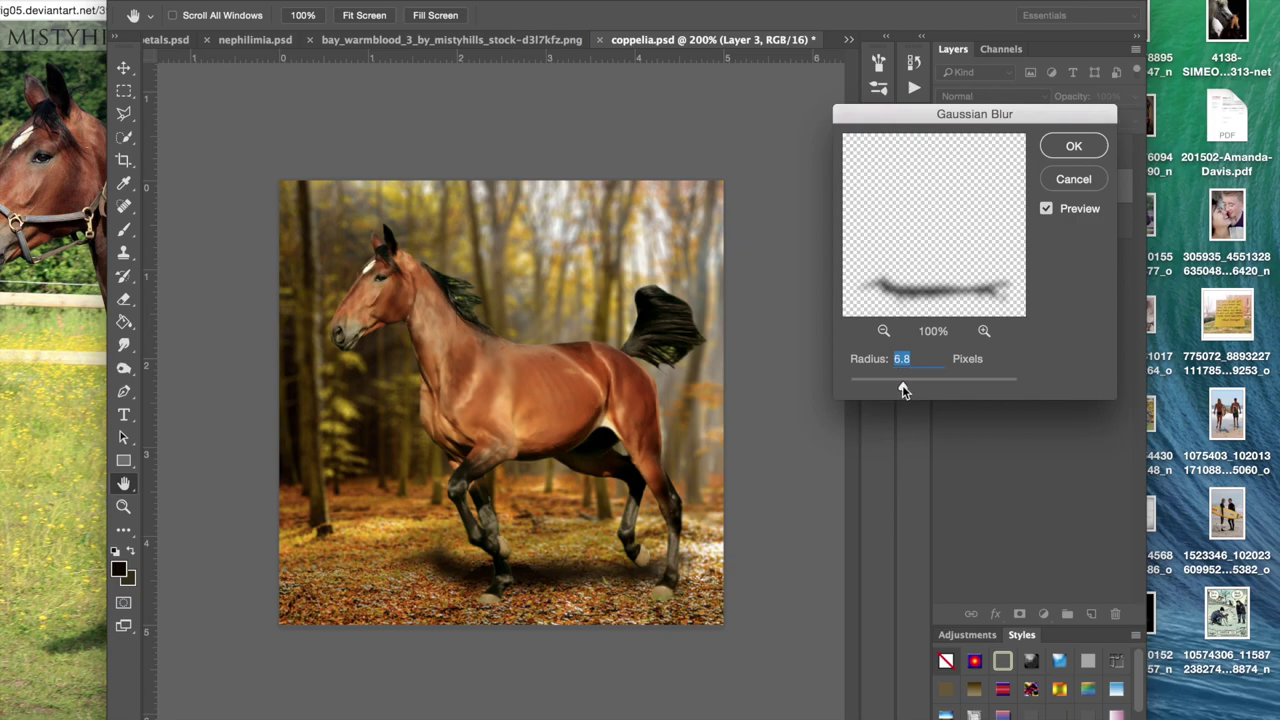
pyautogui.moveTo(896, 389); pyautogui.dragTo(892, 390)
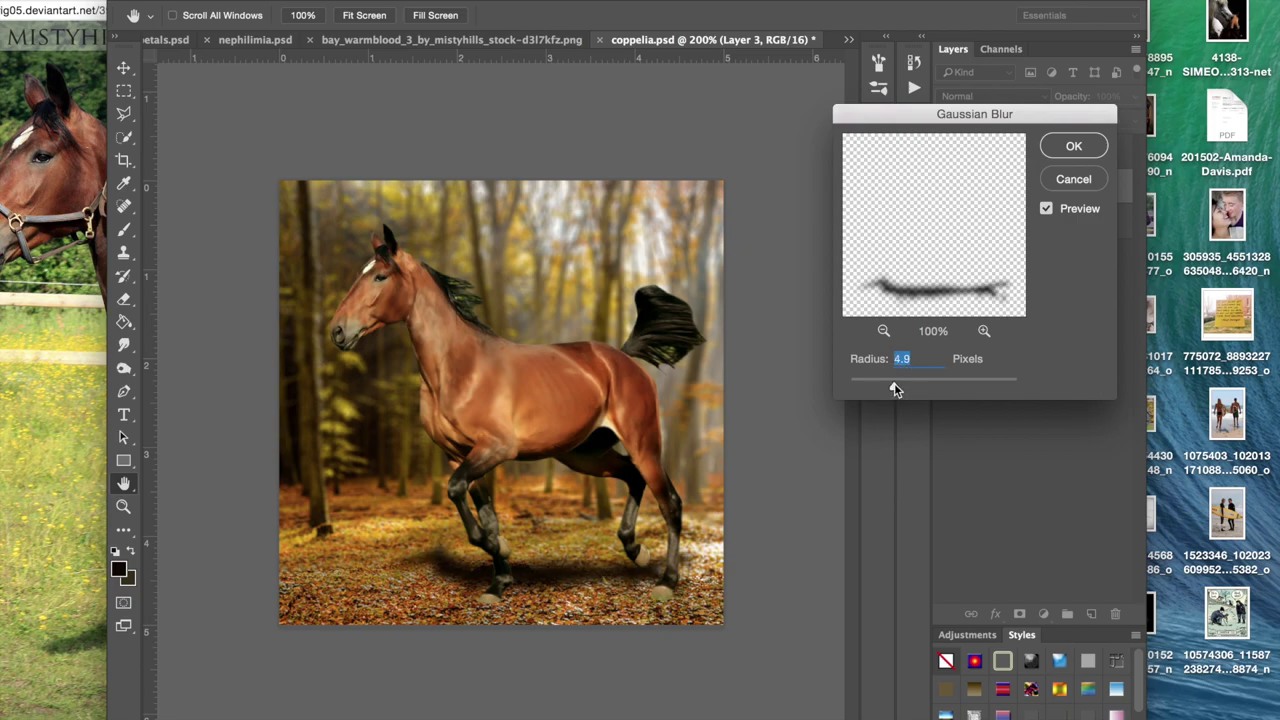
pyautogui.click(1066, 148)
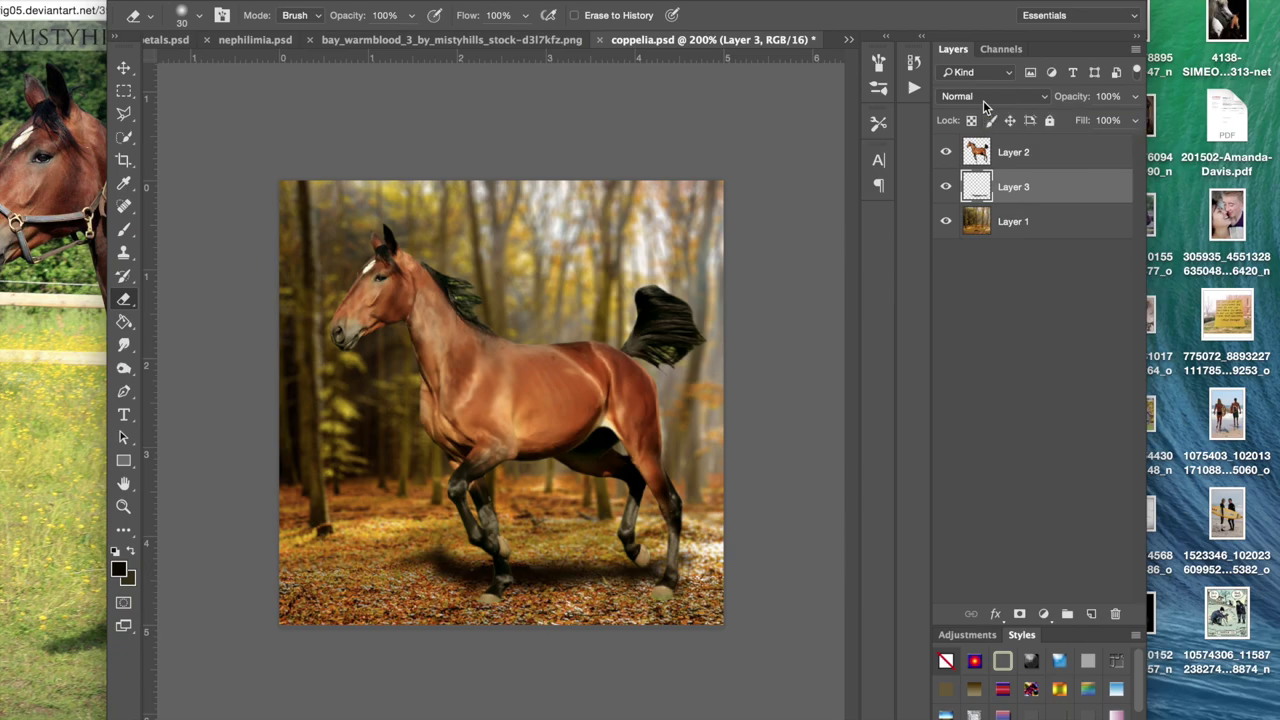
# Step: Set the shadow layer's blend mode to Multiply and lower its opacity to 66%
pyautogui.click(972, 96)
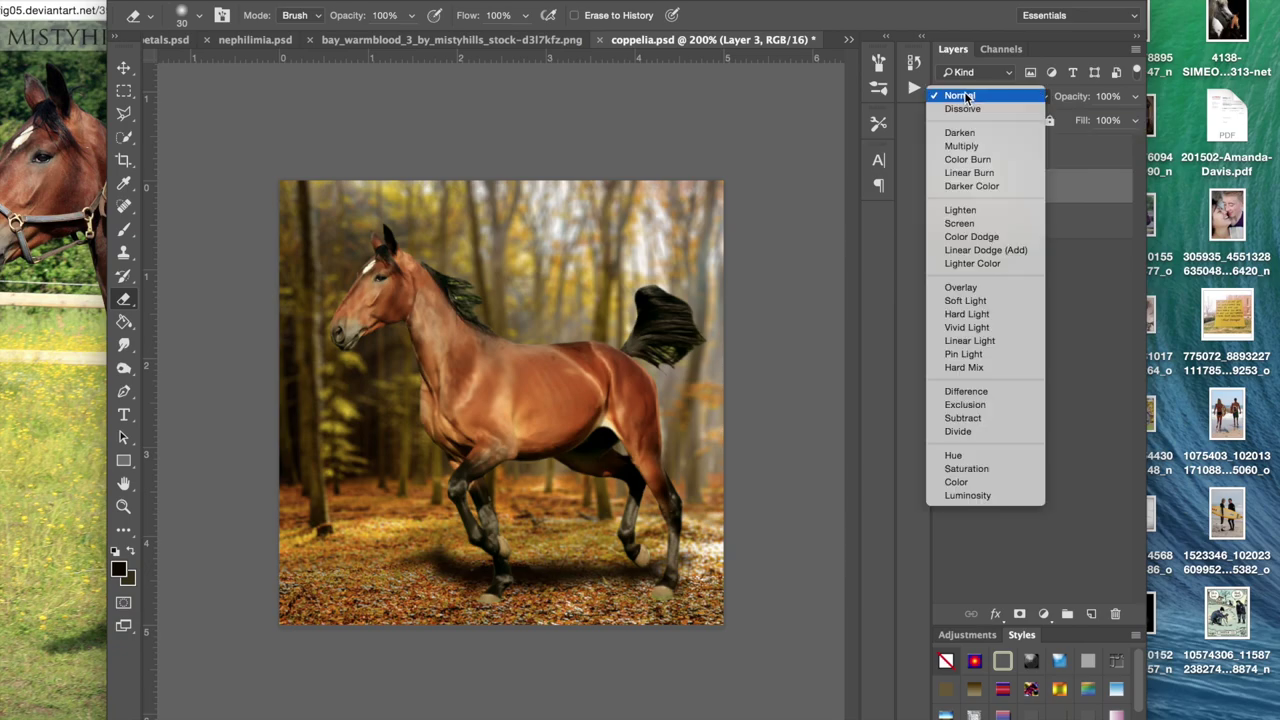
pyautogui.click(974, 148)
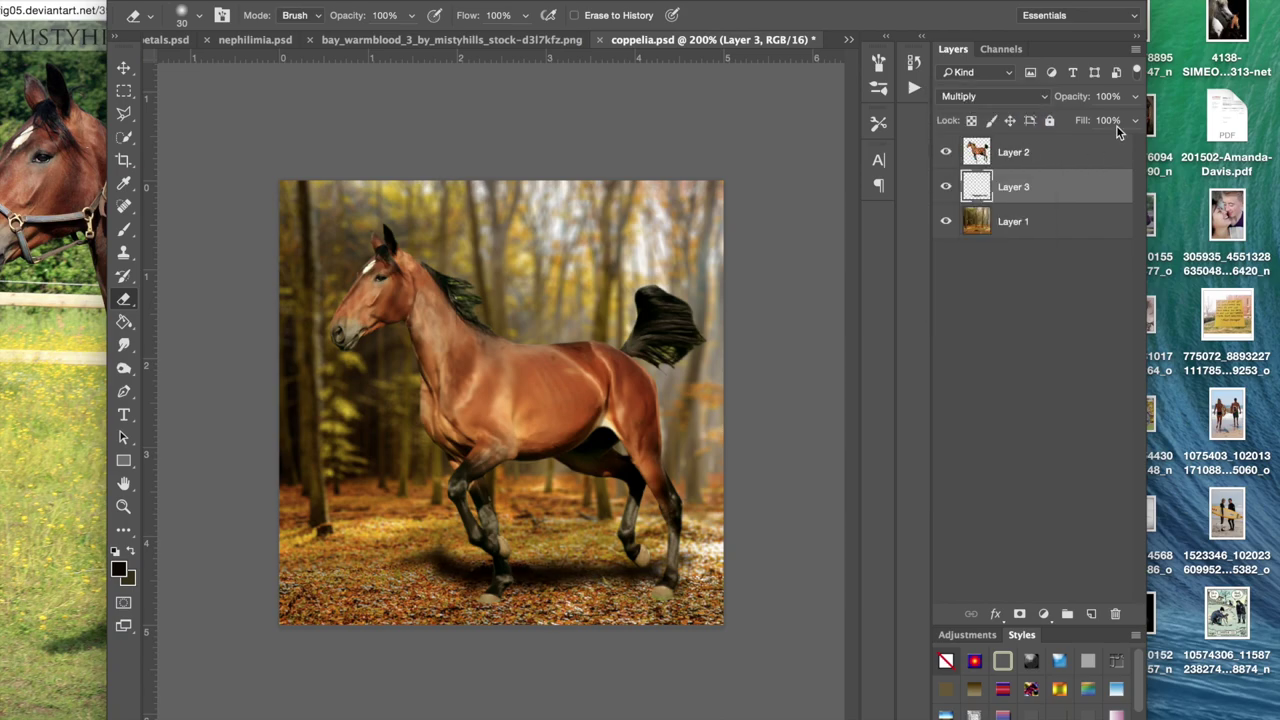
pyautogui.click(1113, 96)
pyautogui.click(1136, 98)
pyautogui.moveTo(1134, 119); pyautogui.dragTo(1106, 122)
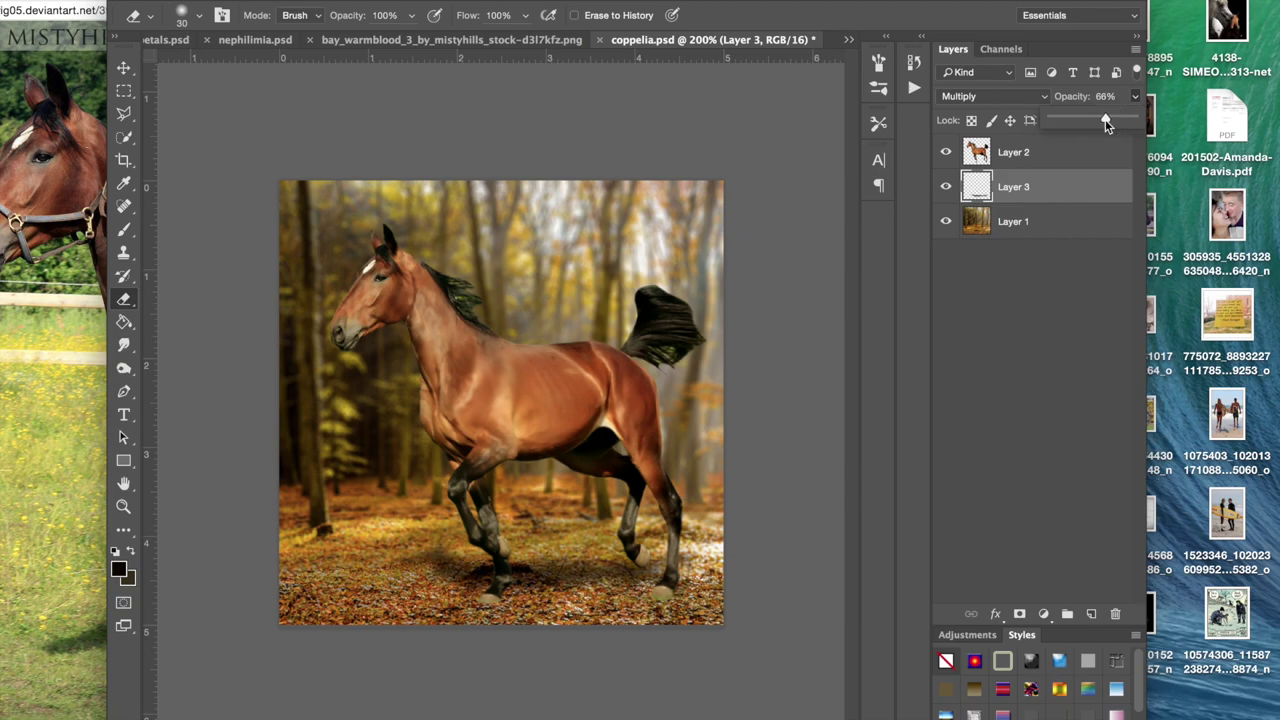
# Step: Try the Color Burn and Overlay blend modes on the shadow layer
pyautogui.click(1008, 96)
pyautogui.click(978, 108)
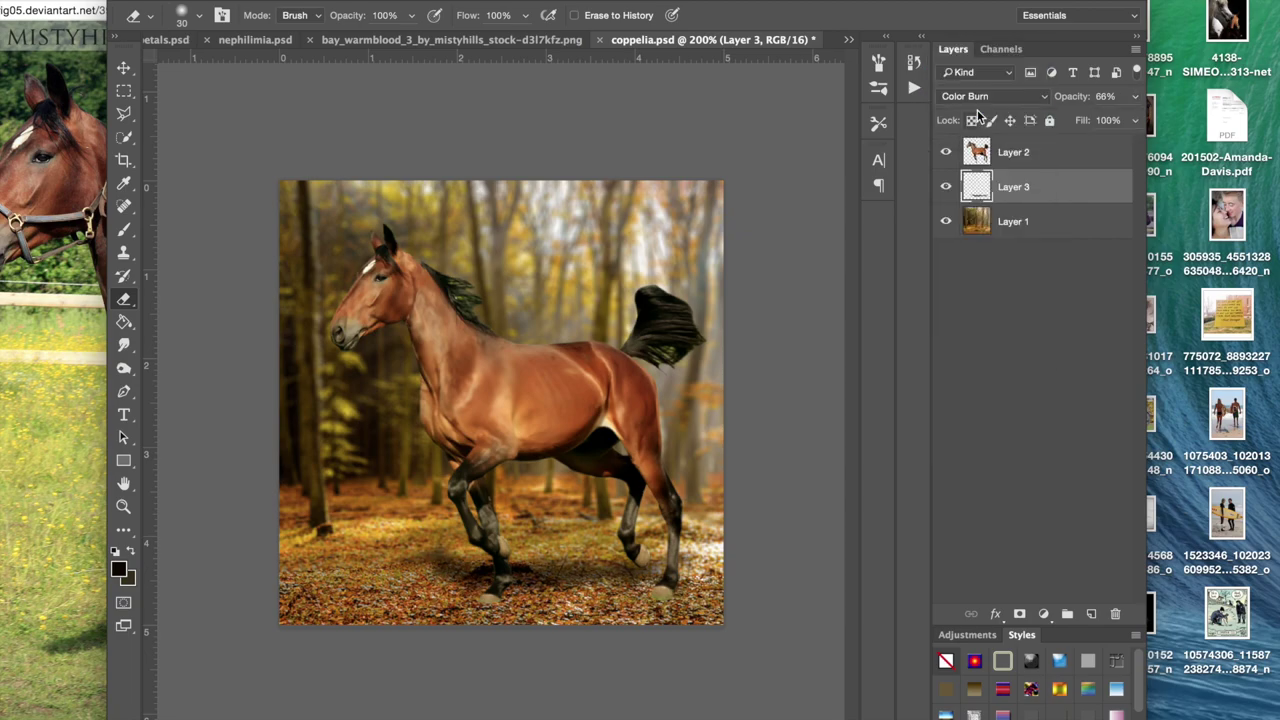
pyautogui.click(982, 96)
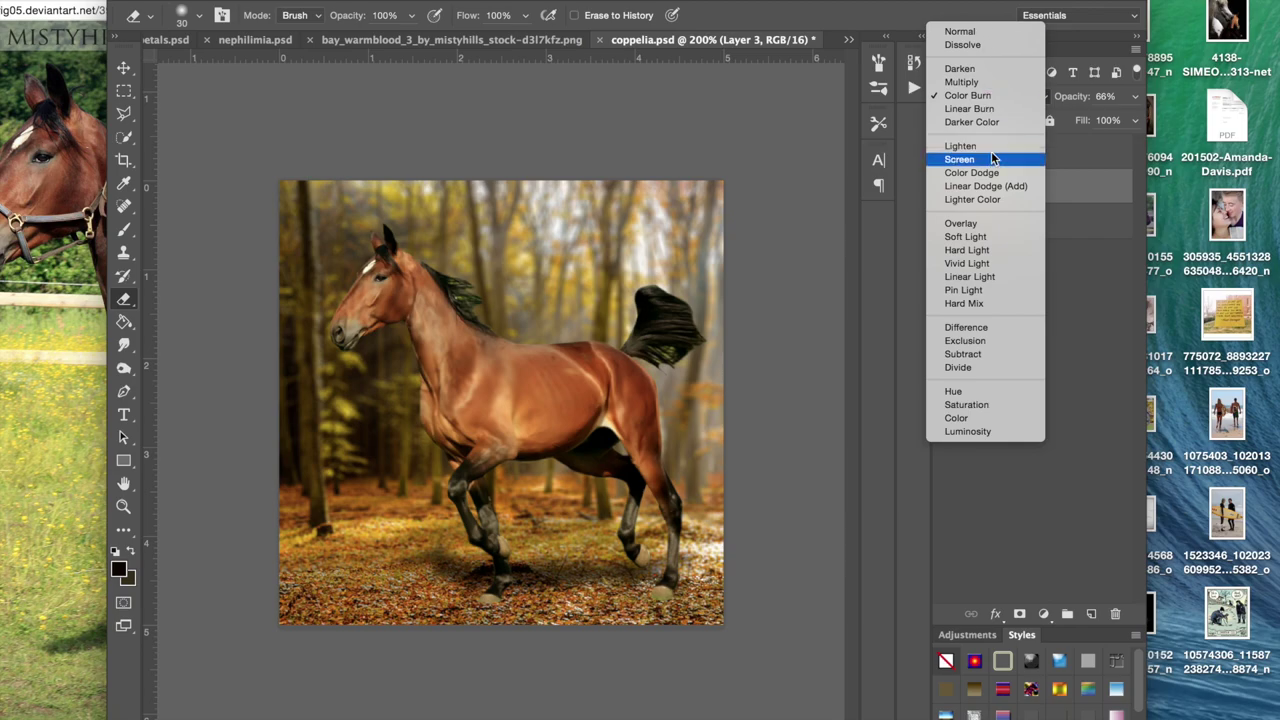
pyautogui.click(985, 223)
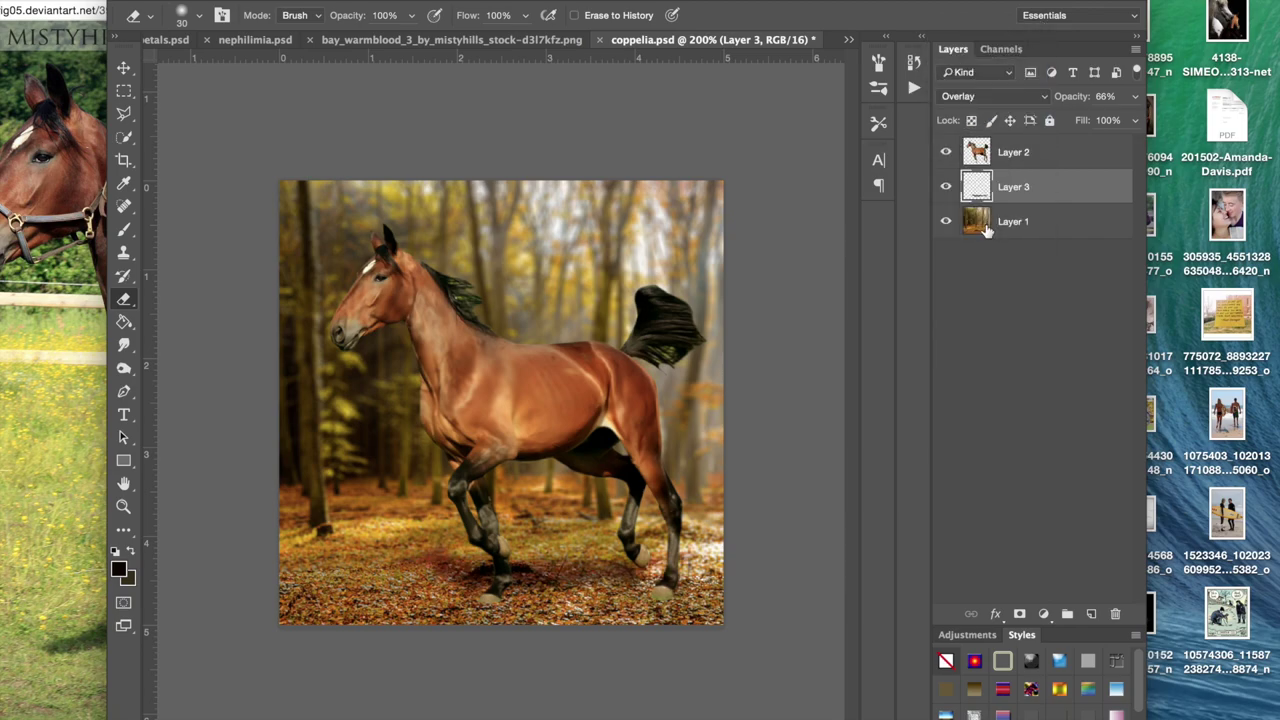
# Step: Switch the shadow layer to Hard Light and reduce its opacity to 55%
pyautogui.click(975, 94)
pyautogui.click(975, 121)
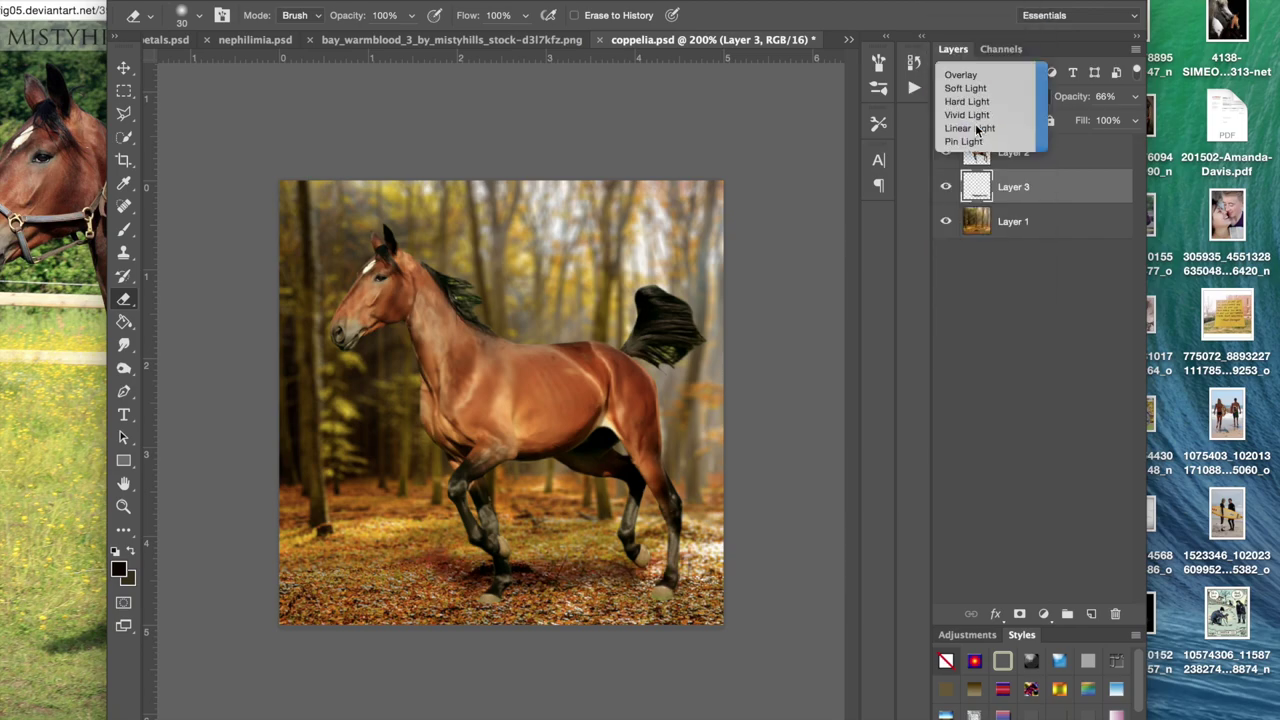
pyautogui.click(1132, 97)
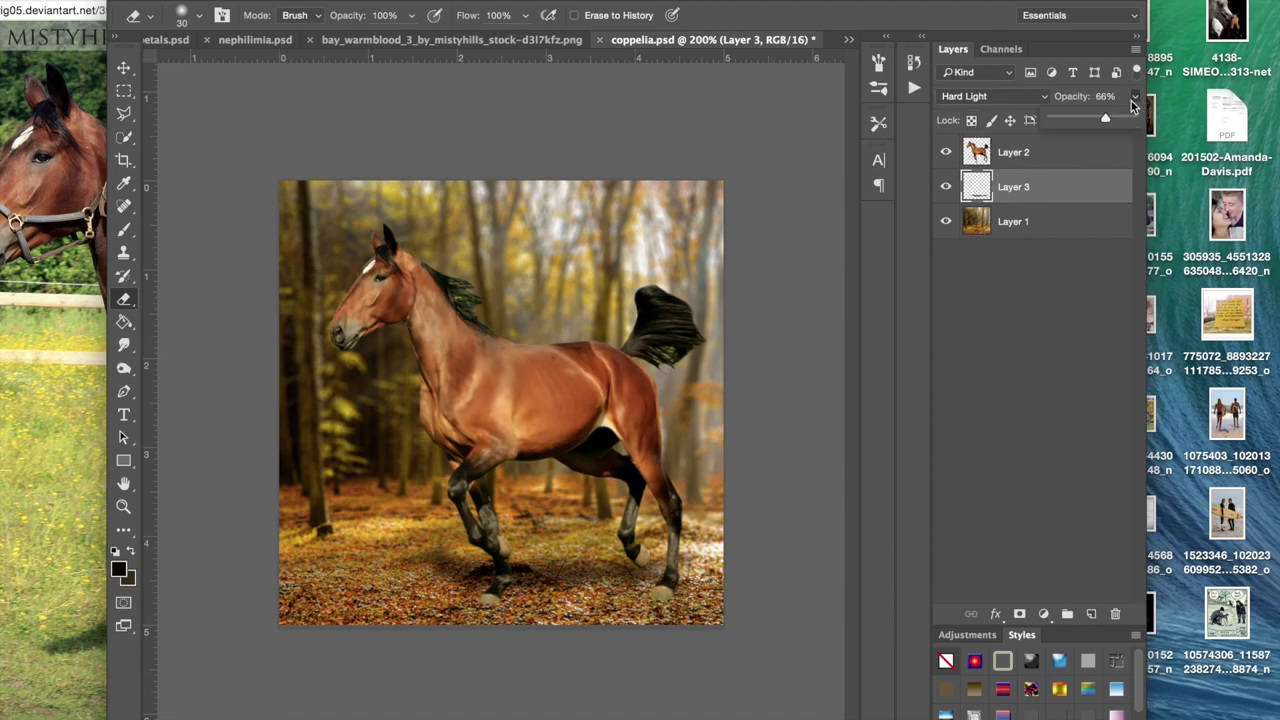
pyautogui.moveTo(1101, 121); pyautogui.dragTo(1097, 121)
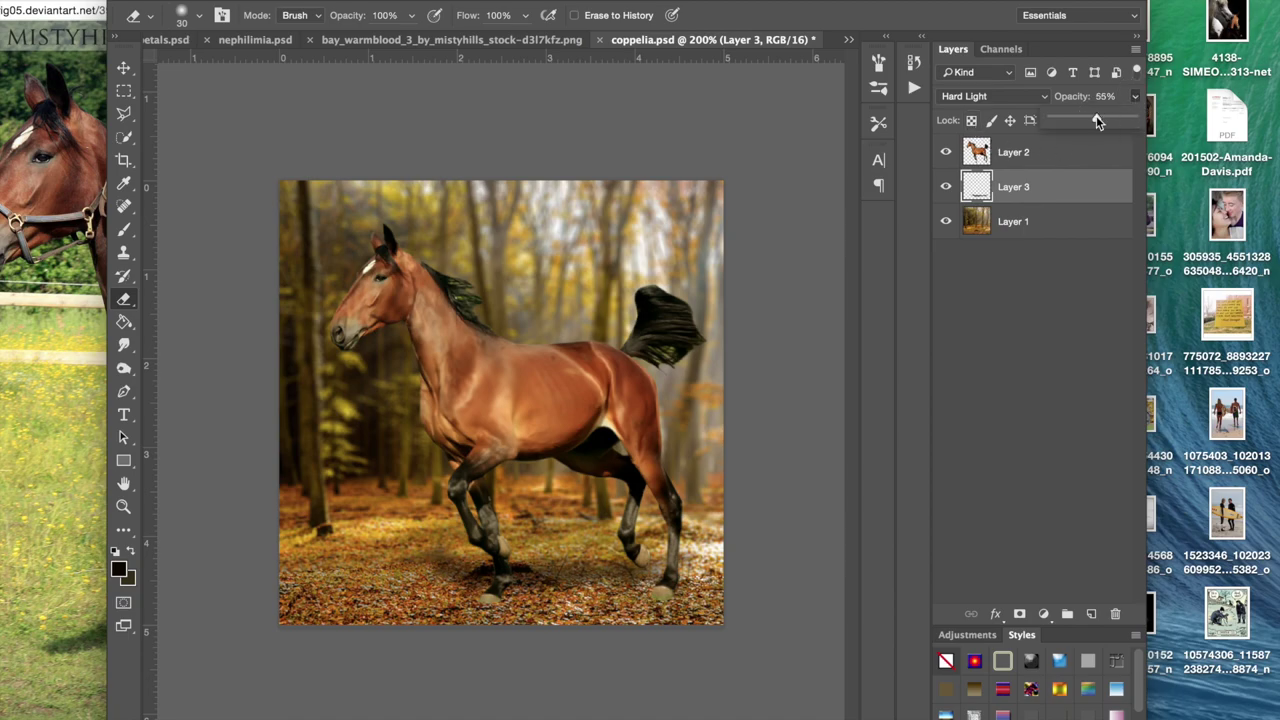
# Step: Change the shadow layer's blend mode to Linear Light
pyautogui.click(1035, 93)
pyautogui.click(1005, 108)
pyautogui.click(1002, 100)
pyautogui.click(996, 117)
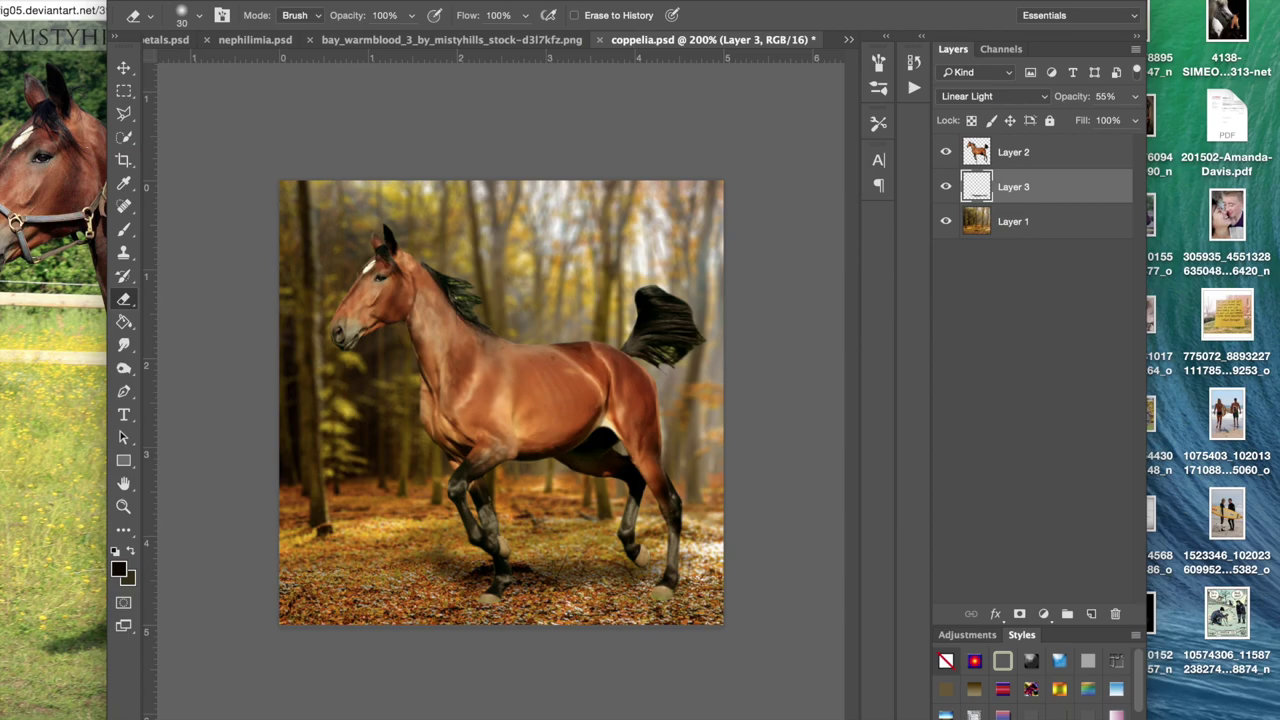
# Step: Use Color Balance on the shadow layer's midtones, shifting them toward red by +58 and toward yellow
pyautogui.click(238, 1)
pyautogui.moveTo(292, 18)
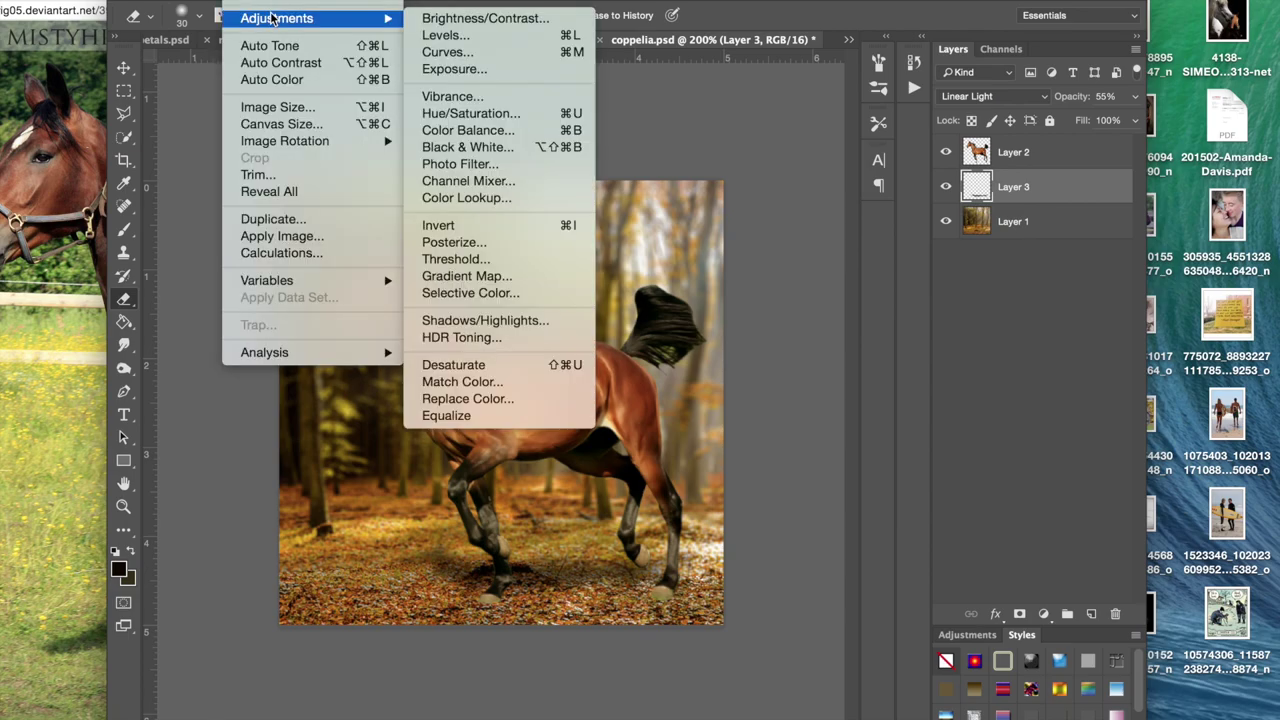
pyautogui.click(460, 132)
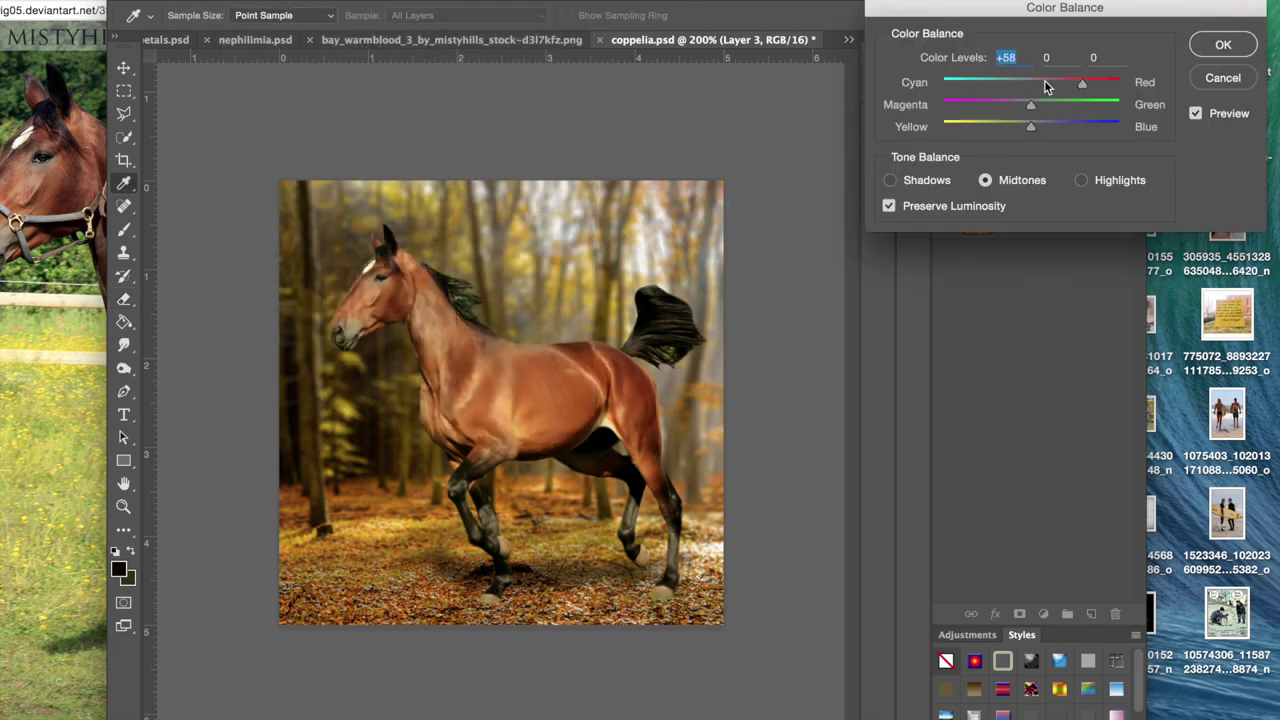
pyautogui.moveTo(1020, 126); pyautogui.dragTo(1000, 128)
pyautogui.click(1198, 52)
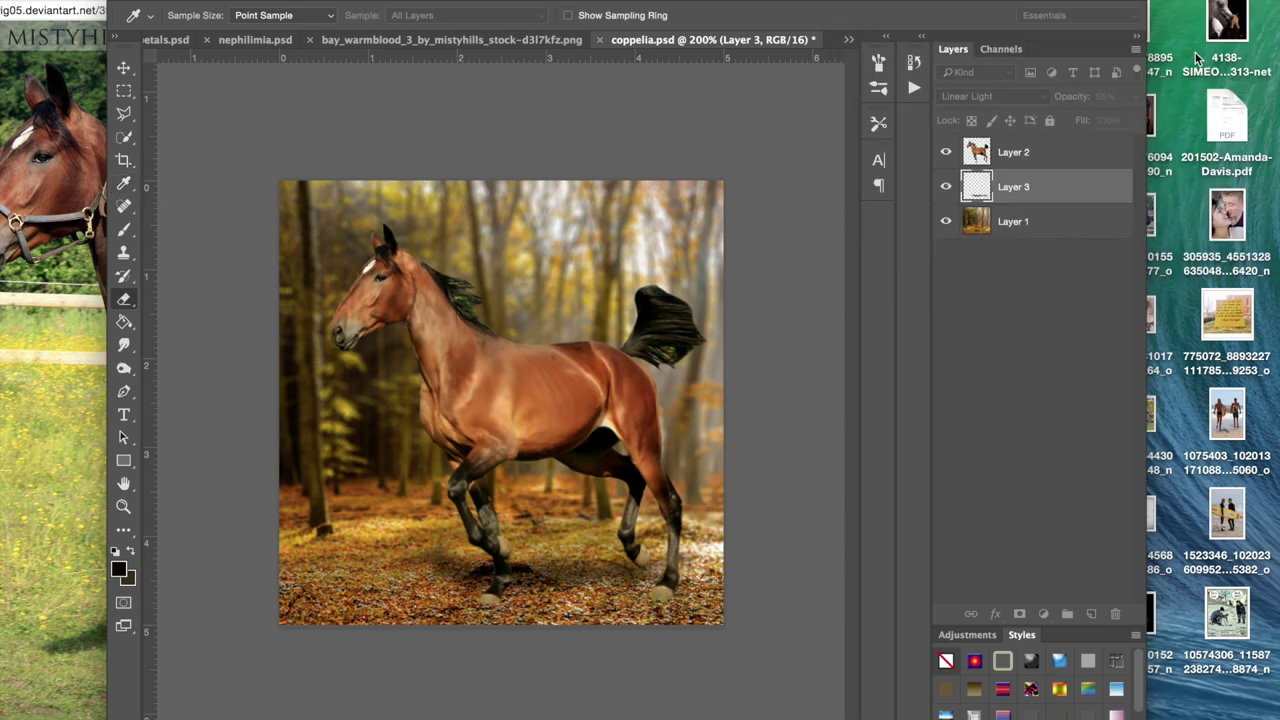
# Step: Shift the shadow layer's hue to a negative value with a Hue/Saturation adjustment
pyautogui.press('e')
pyautogui.click(262, 2)
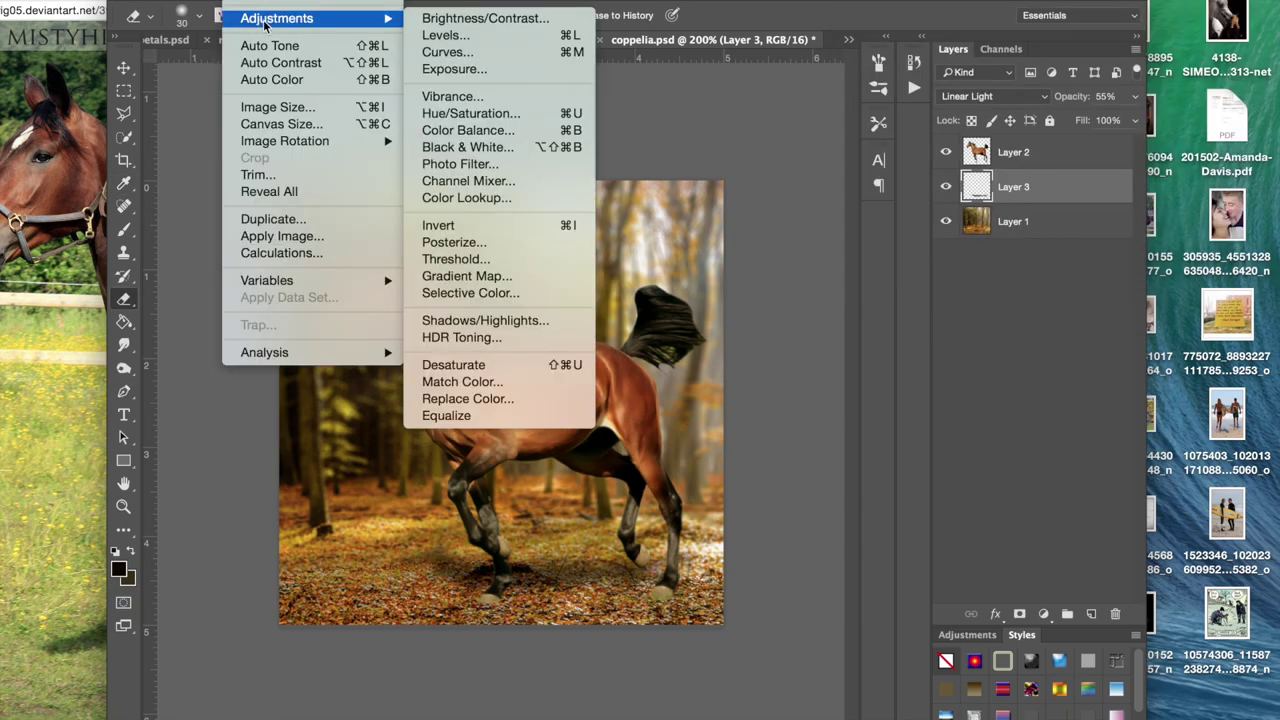
pyautogui.click(284, 46)
pyautogui.click(262, 4)
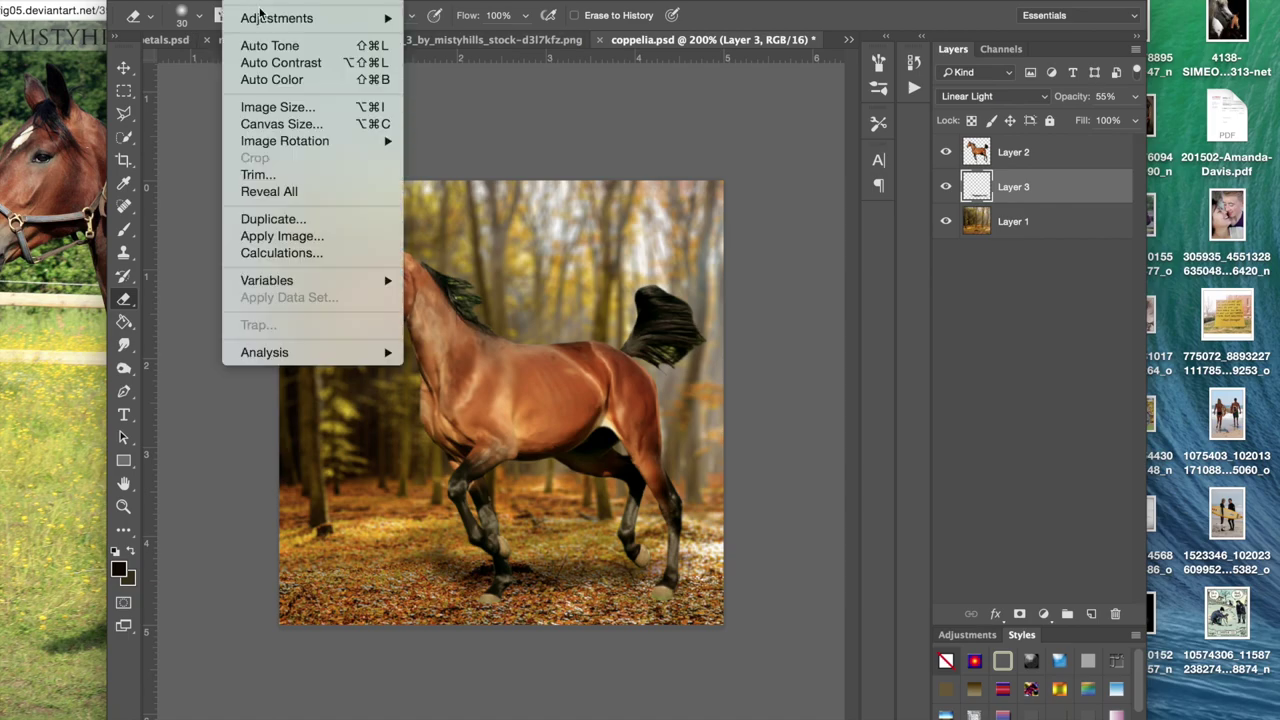
pyautogui.moveTo(266, 20)
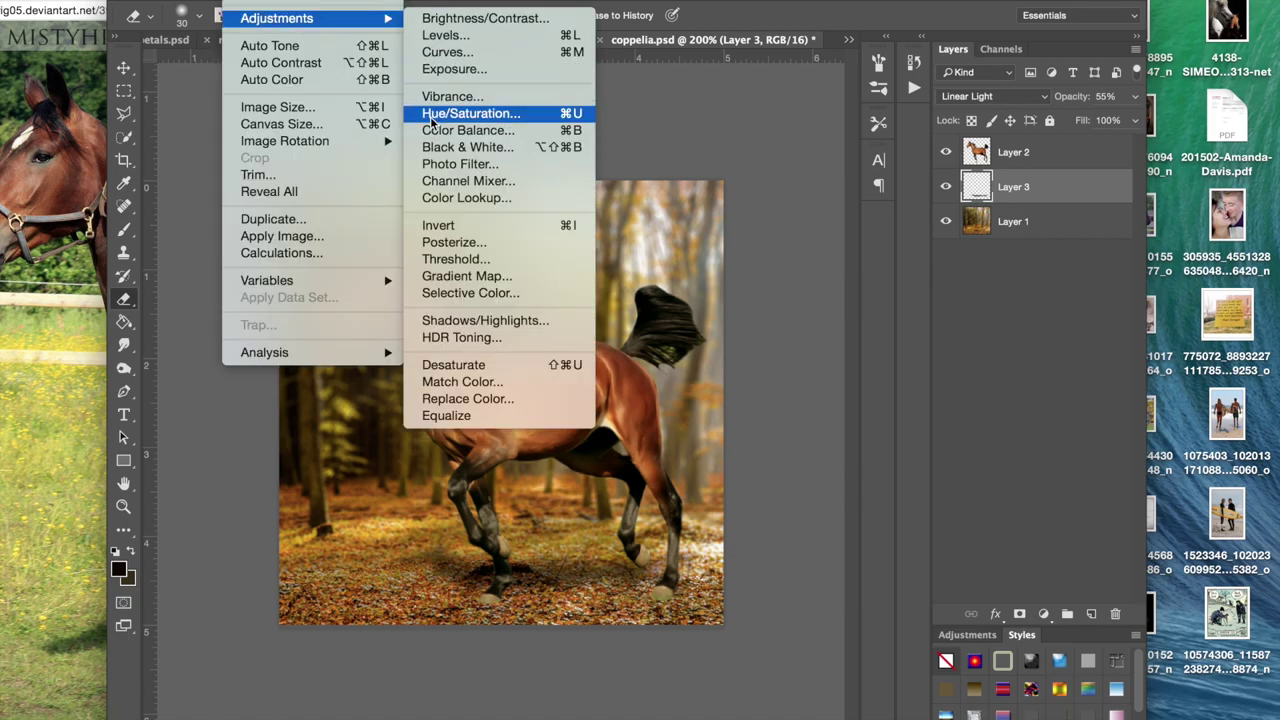
pyautogui.click(446, 115)
pyautogui.moveTo(968, 184)
pyautogui.mouseDown()
pyautogui.moveTo(920, 184)
pyautogui.moveTo(952, 190)
pyautogui.mouseUp()
pyautogui.click(1172, 91)
pyautogui.press('e')
# Step: Set the shadow layer to Normal blending and apply Hue/Saturation with hue +87, strongly raised saturation and slightly lowered lightness
pyautogui.click(985, 96)
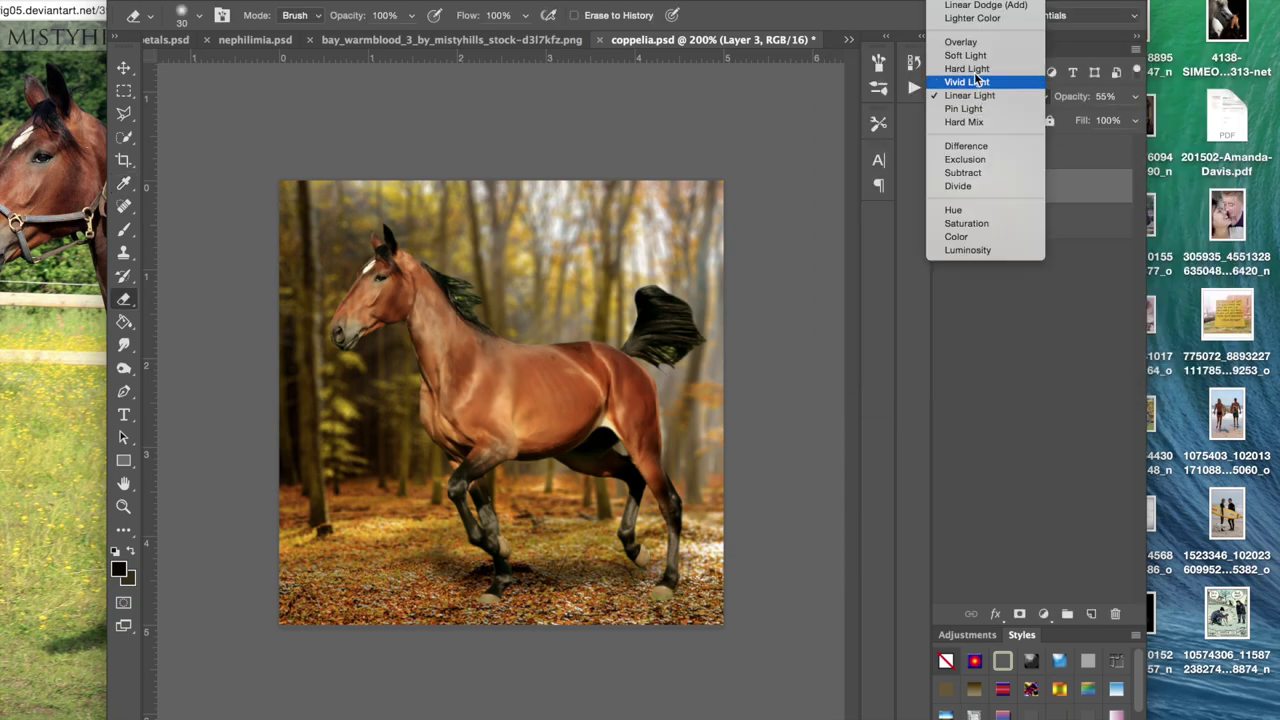
pyautogui.click(976, 2)
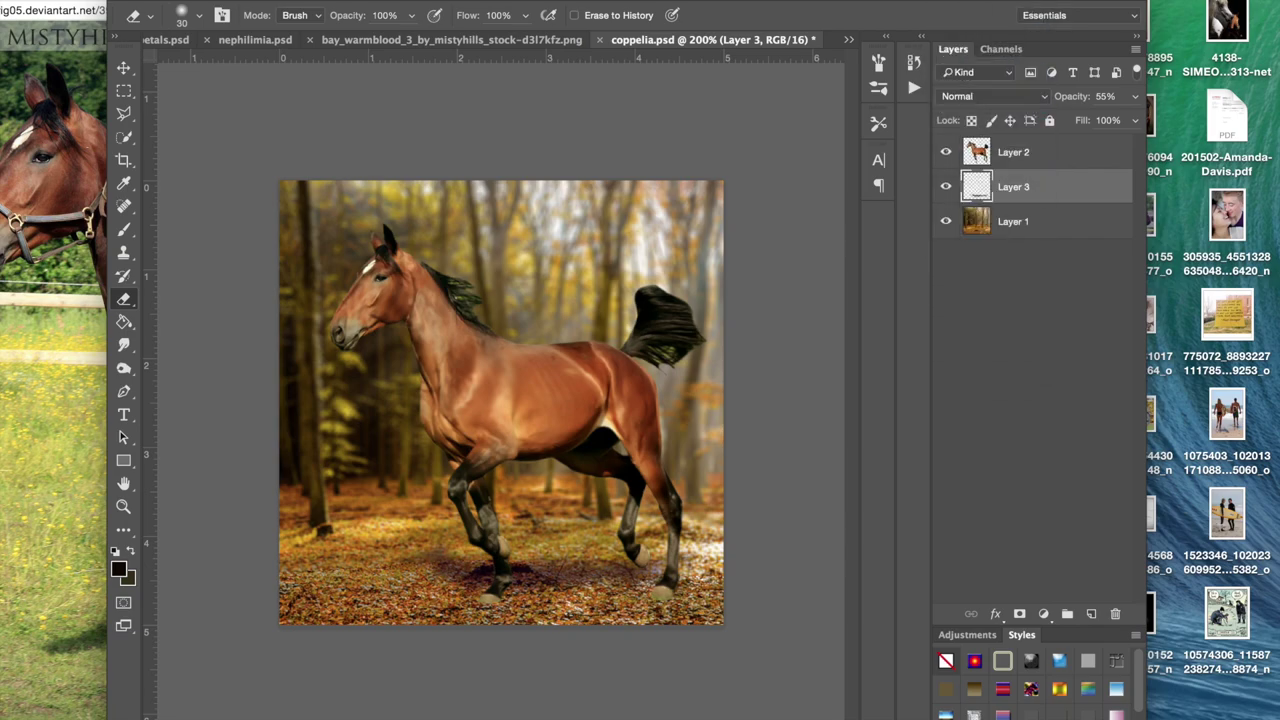
pyautogui.click(240, 0)
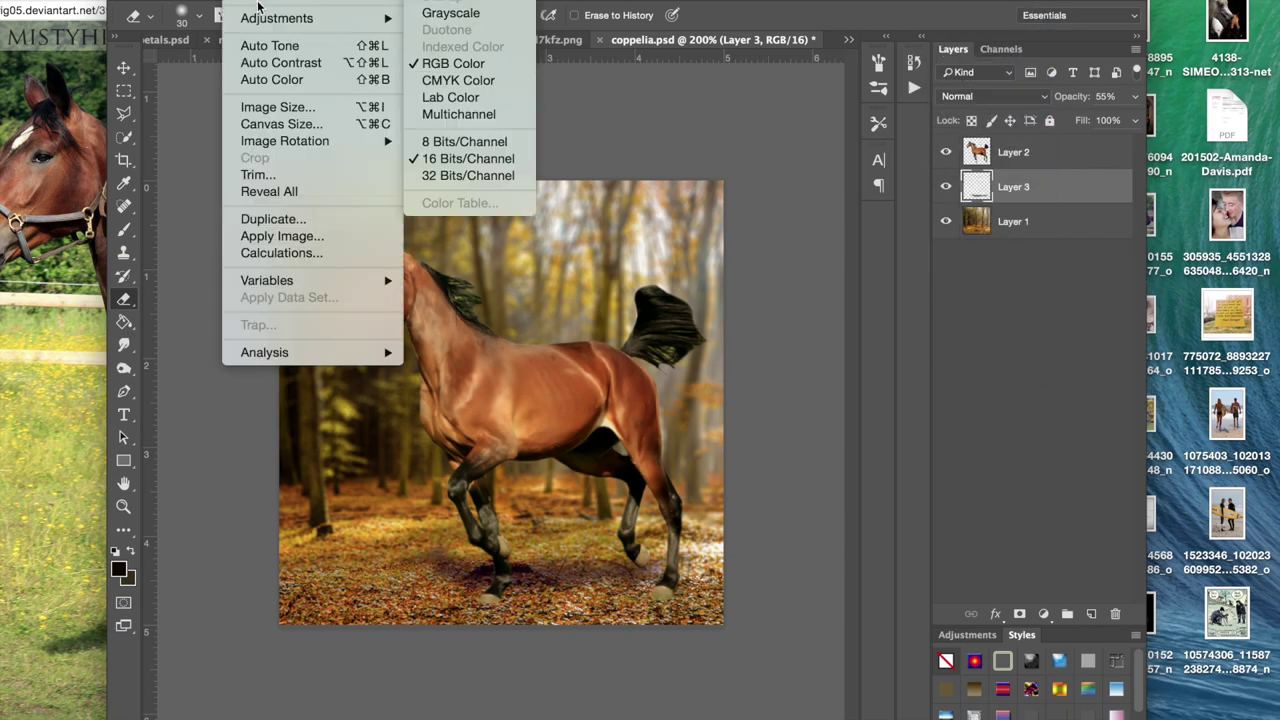
pyautogui.moveTo(266, 20)
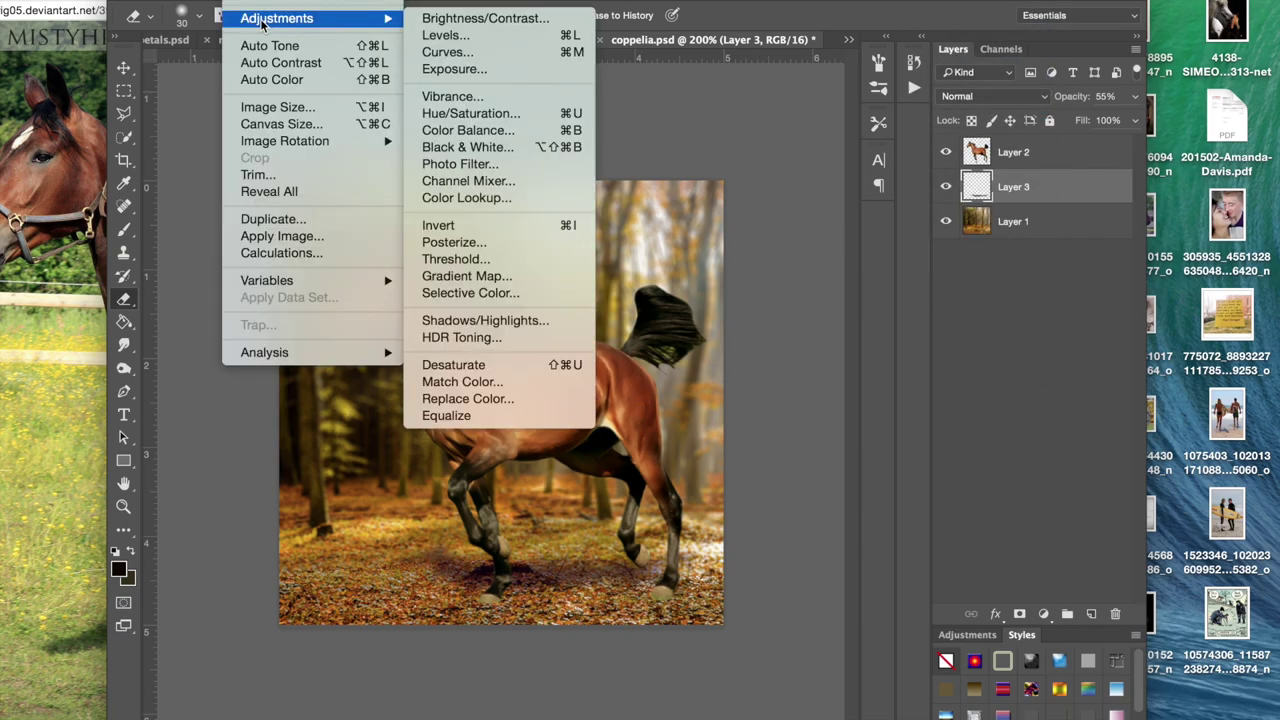
pyautogui.click(470, 113)
pyautogui.moveTo(996, 179); pyautogui.dragTo(1061, 185)
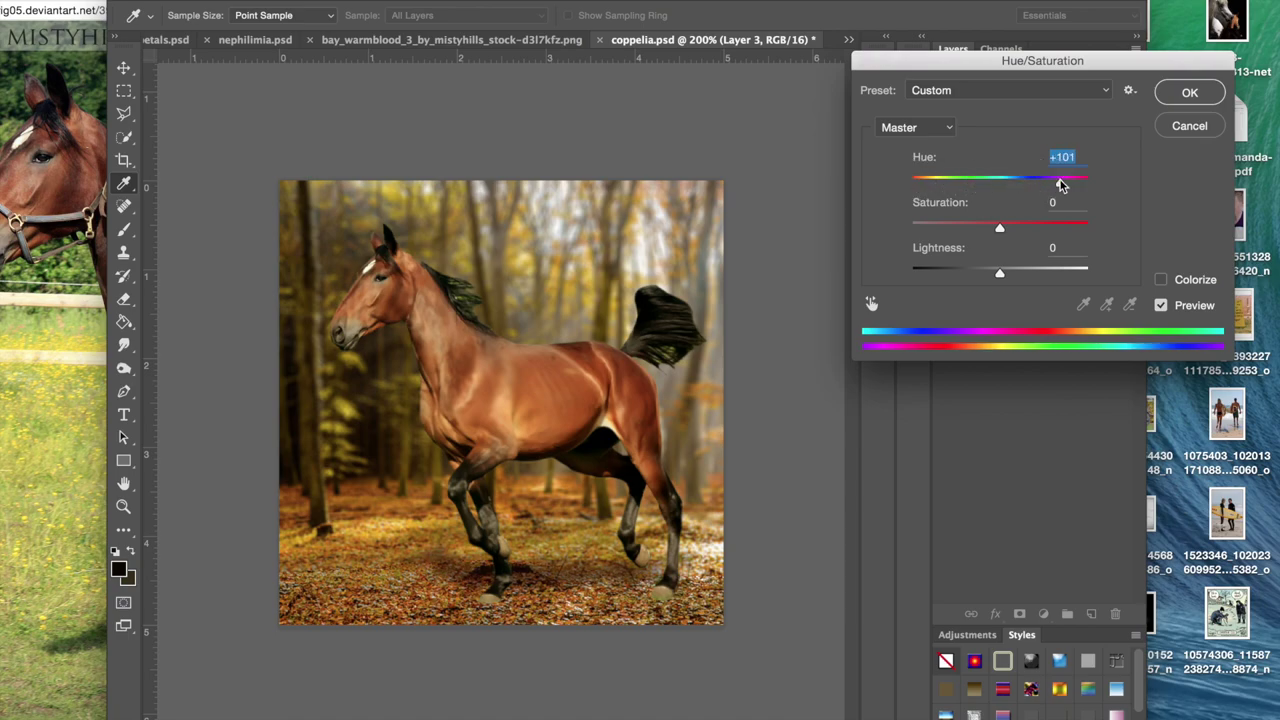
pyautogui.moveTo(1058, 185); pyautogui.dragTo(1055, 185)
pyautogui.moveTo(1007, 225); pyautogui.dragTo(1114, 233)
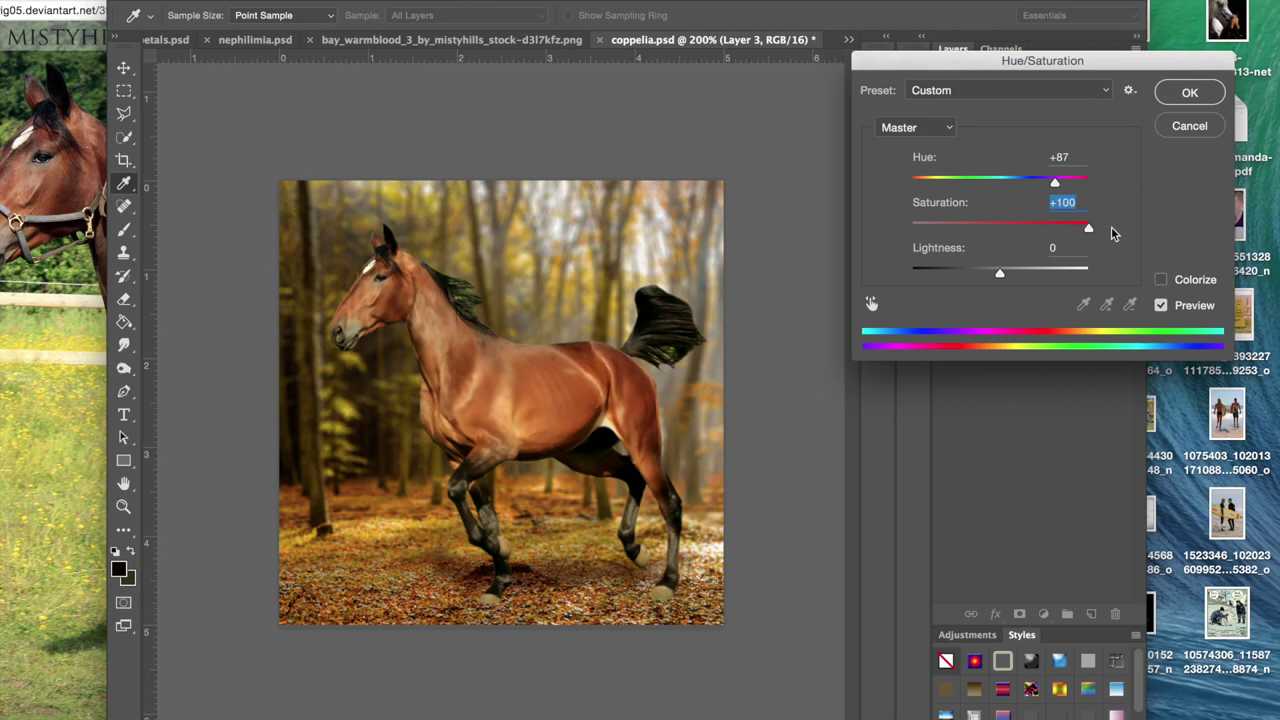
pyautogui.click(1075, 233)
pyautogui.moveTo(999, 272)
pyautogui.mouseDown()
pyautogui.moveTo(980, 276)
pyautogui.moveTo(1025, 274)
pyautogui.moveTo(988, 276)
pyautogui.mouseUp()
pyautogui.click(1192, 91)
pyautogui.press('e')
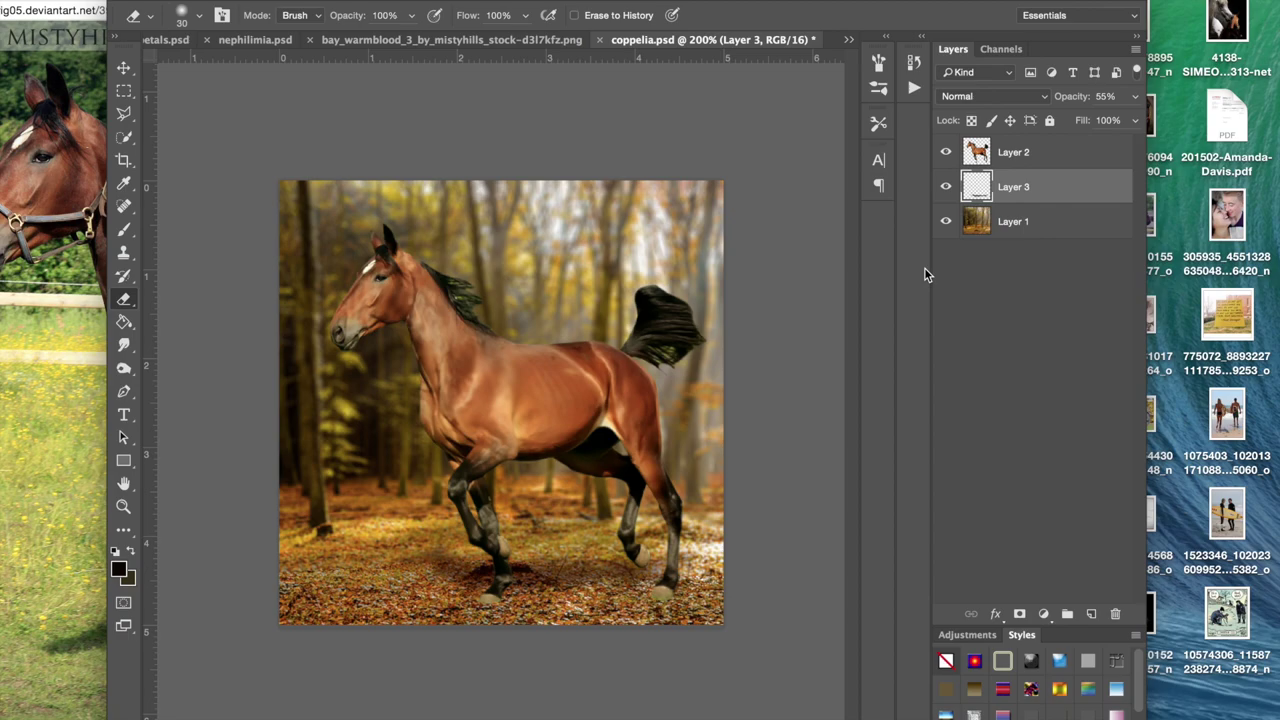
# Step: Sample the dark brown shadow tone on the ground beside the planted front leg as the Brush tool's color
pyautogui.press('super+equal')
pyautogui.press('super+equal')
pyautogui.press('super+equal')
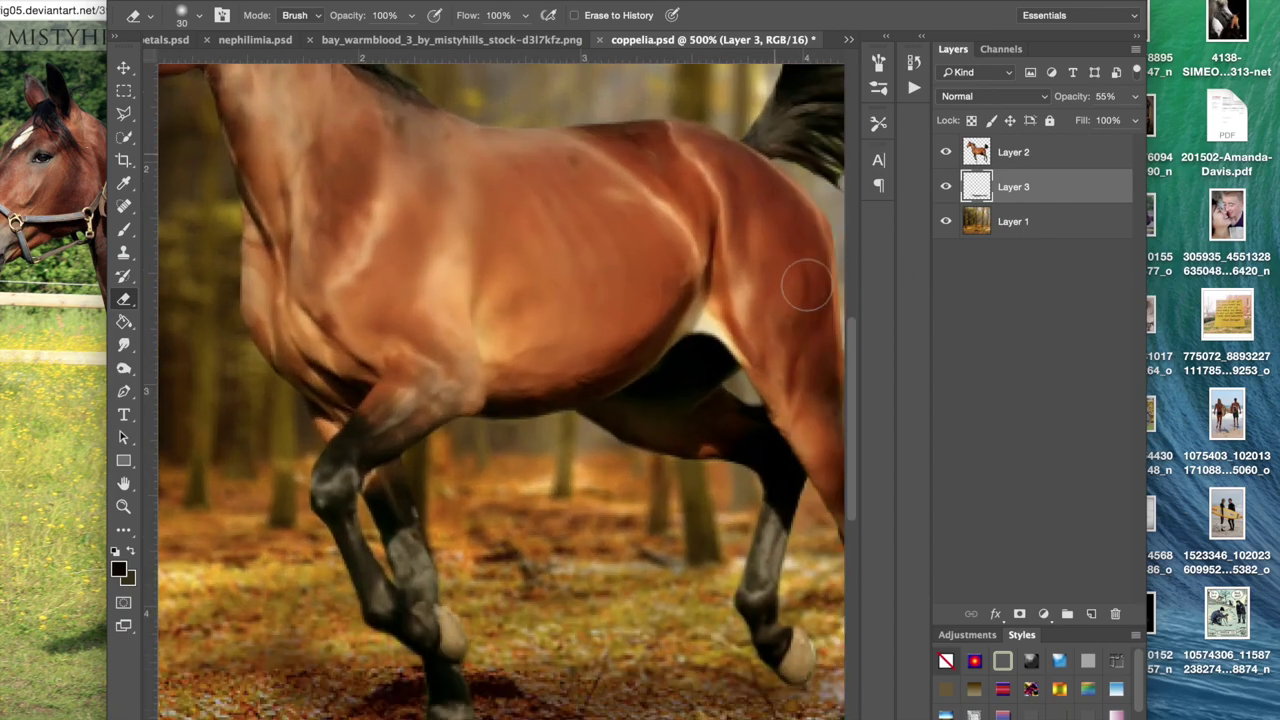
pyautogui.scroll(-3, 806, 287)
pyautogui.hscroll(2, 806, 287)
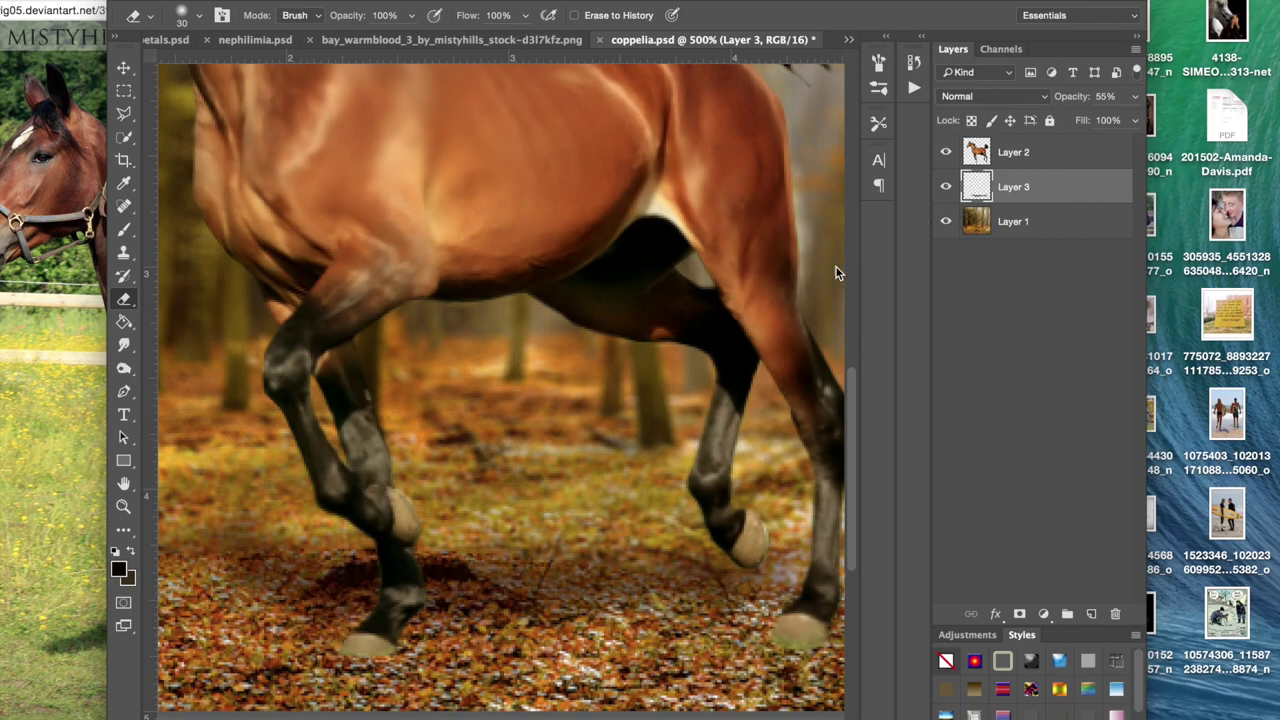
pyautogui.click(1045, 158)
pyautogui.scroll(-5, 670, 420)
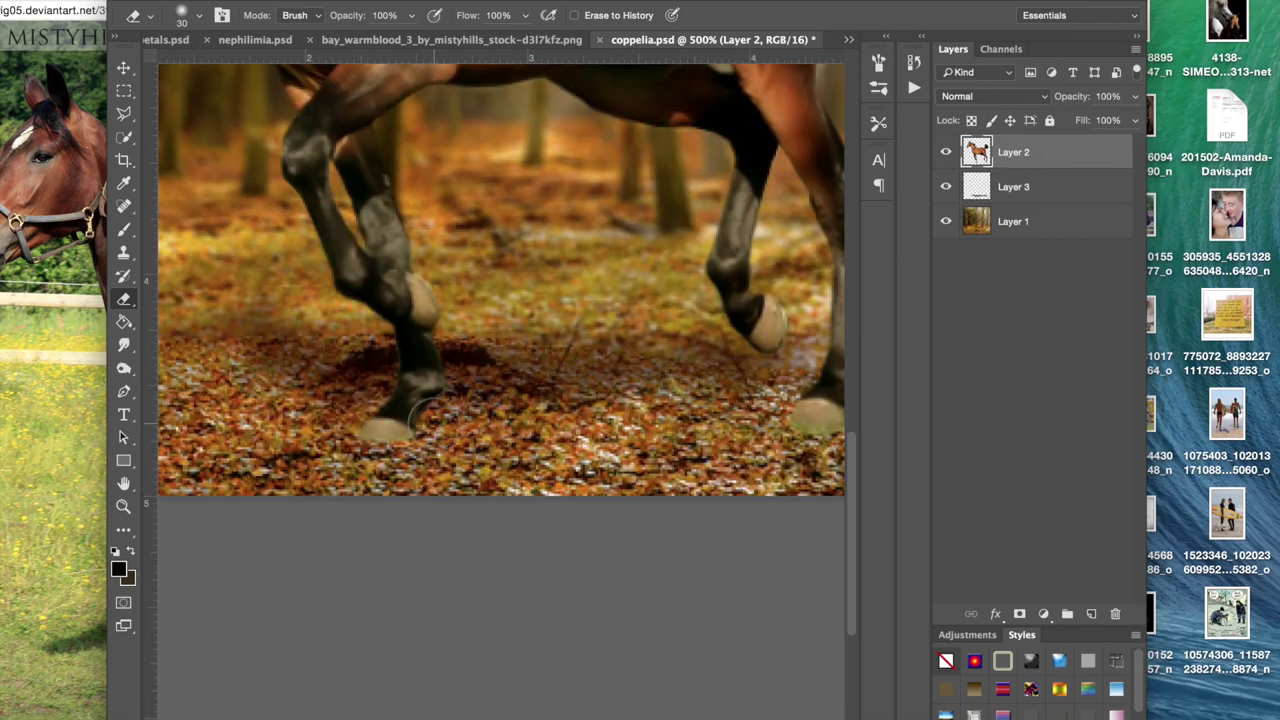
pyautogui.click(123, 185)
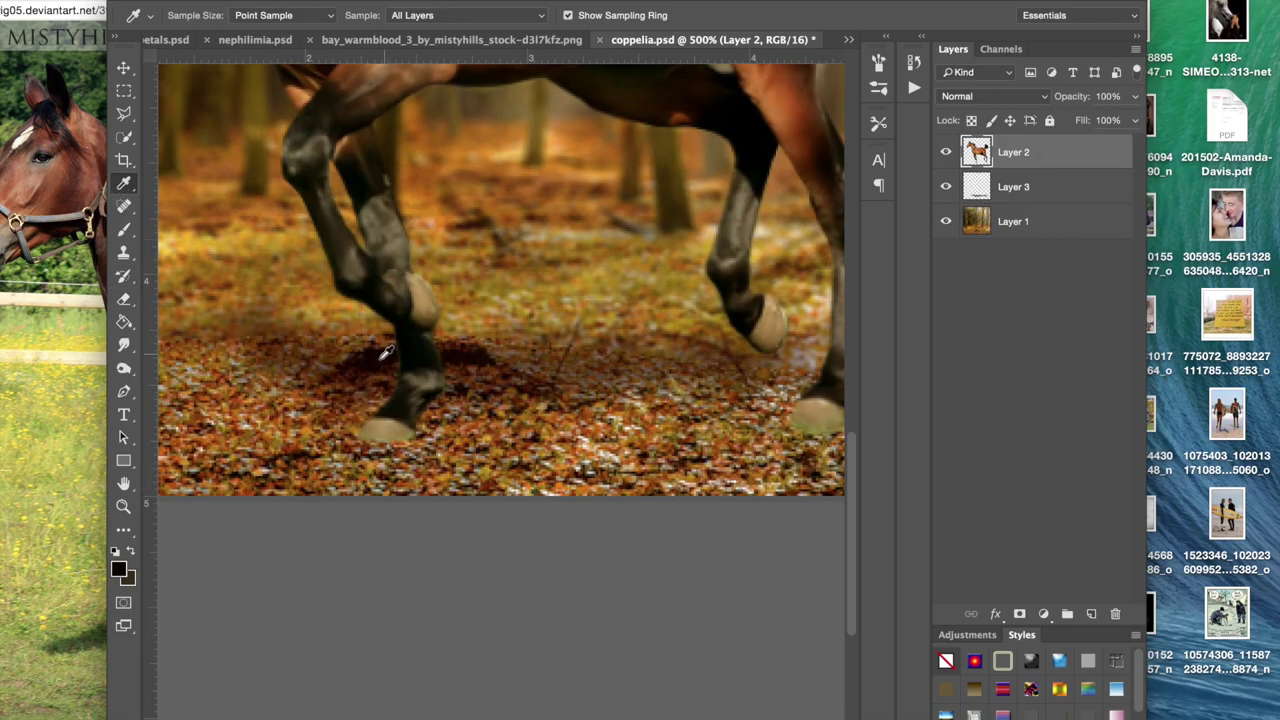
pyautogui.click(123, 229)
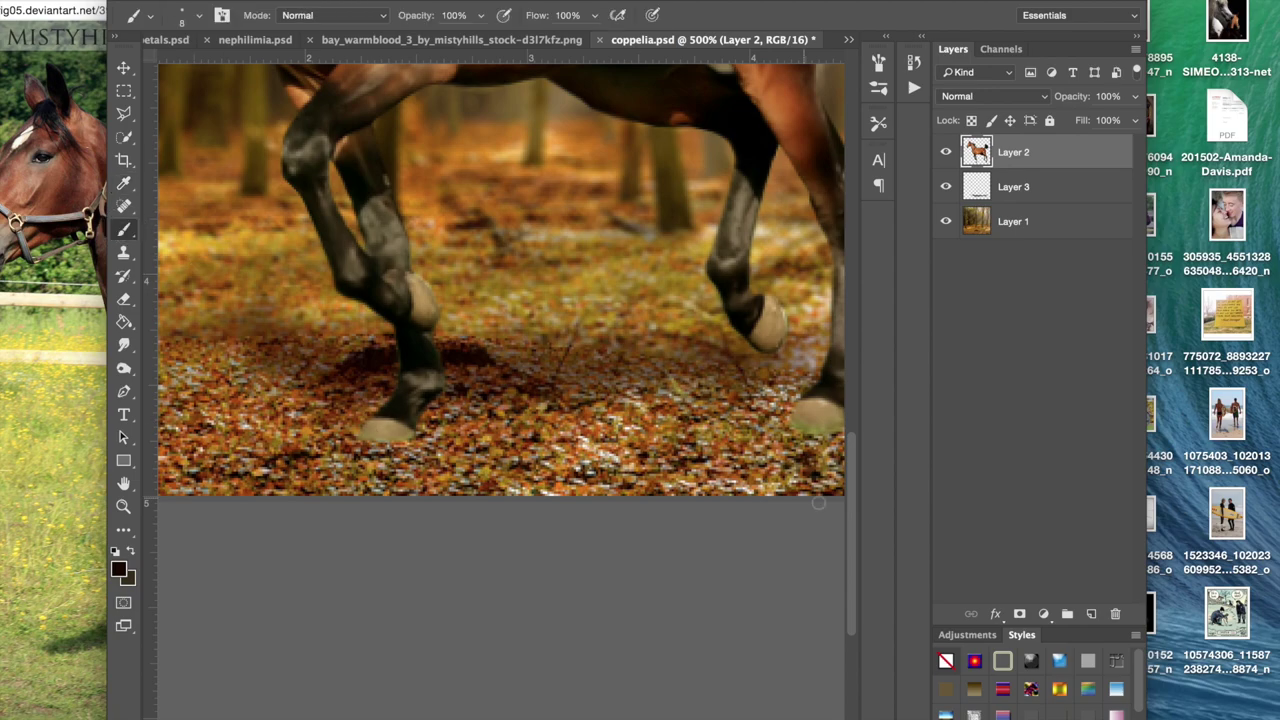
# Step: Add a new layer directly above the shadow layer and touch up the ground contact at the hooves with a size 10 brush
pyautogui.click(1015, 190)
pyautogui.click(1091, 613)
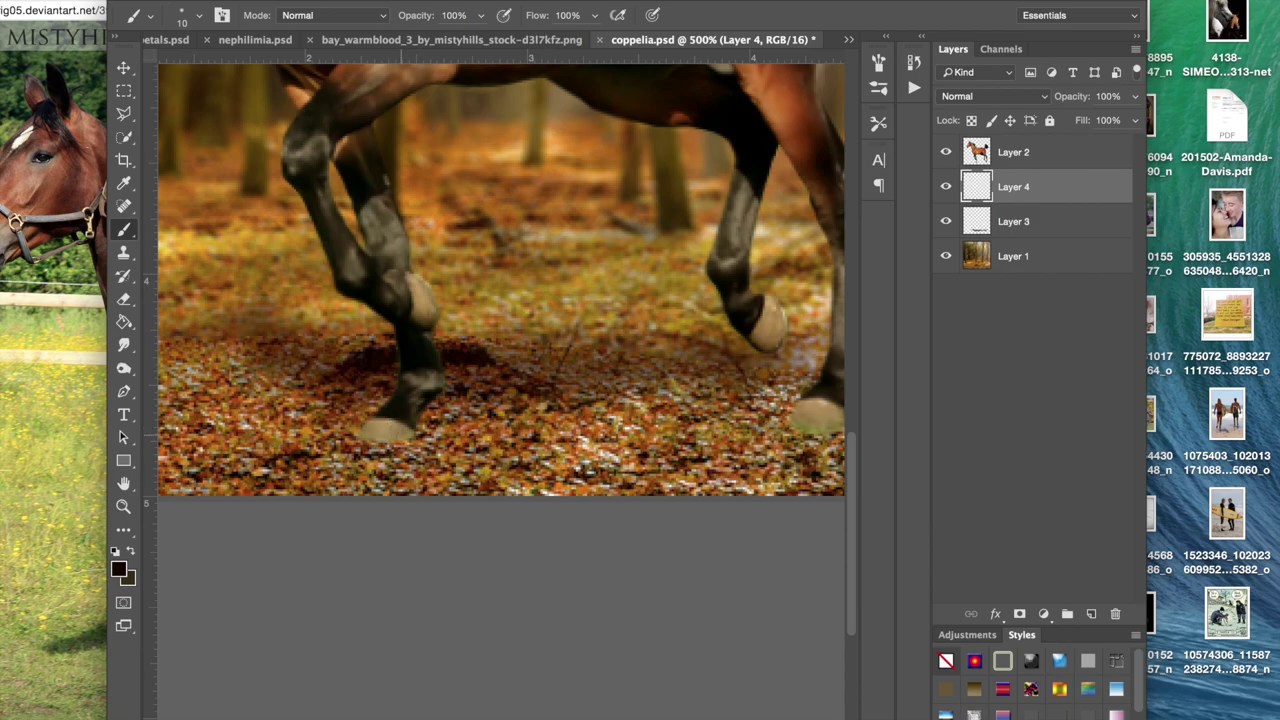
pyautogui.hscroll(3, 474, 473)
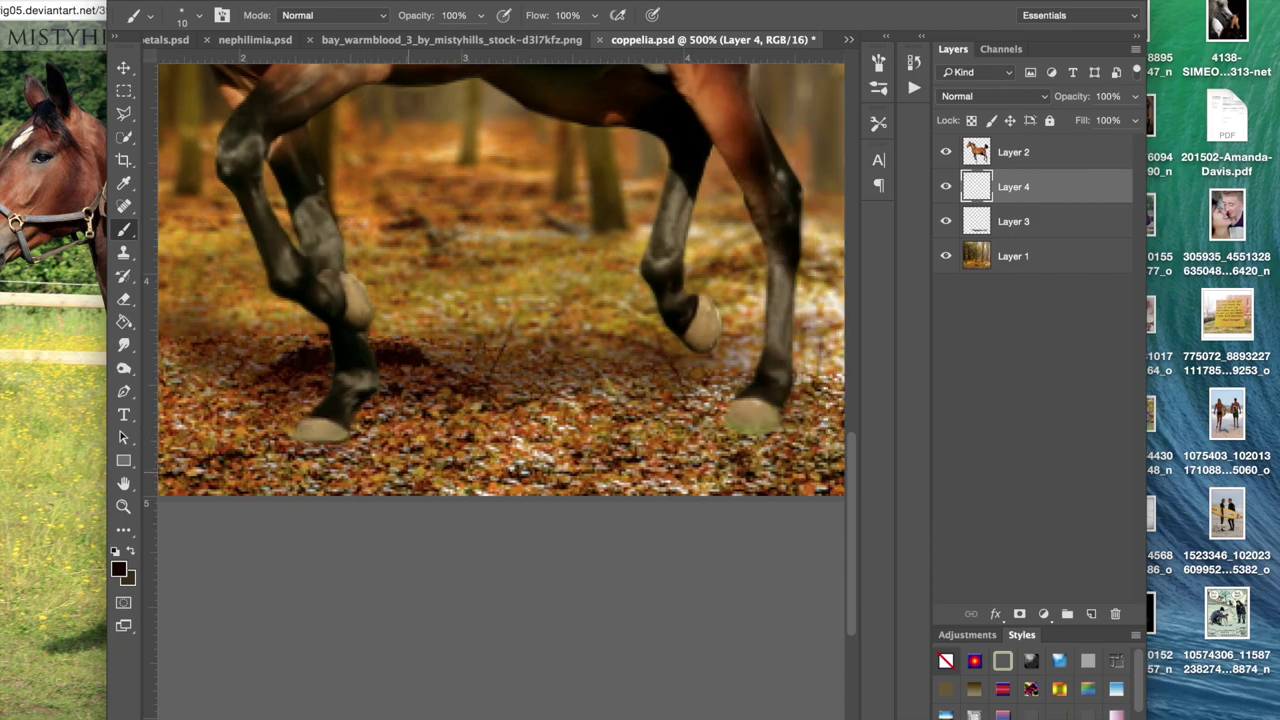
pyautogui.hscroll(4, 501, 280)
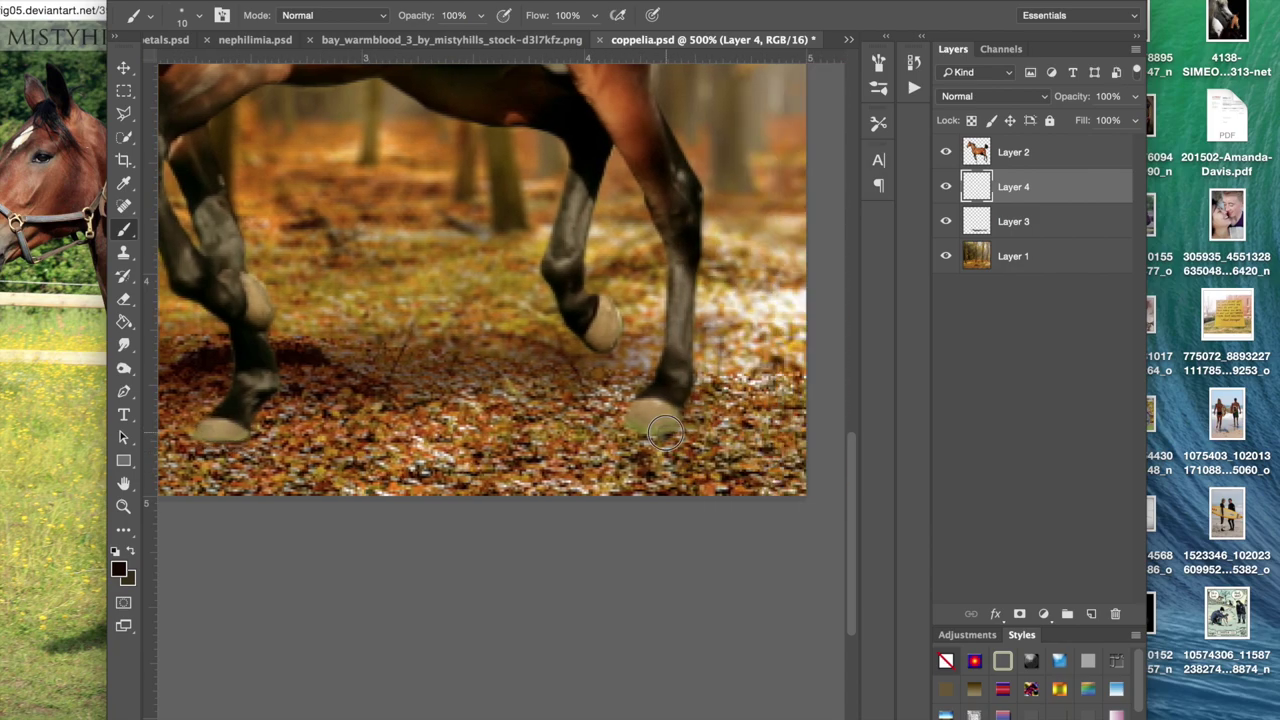
# Step: Erase the greenish fringe along the underside of the planted hind hoof on the horse layer with a small soft eraser
pyautogui.click(990, 150)
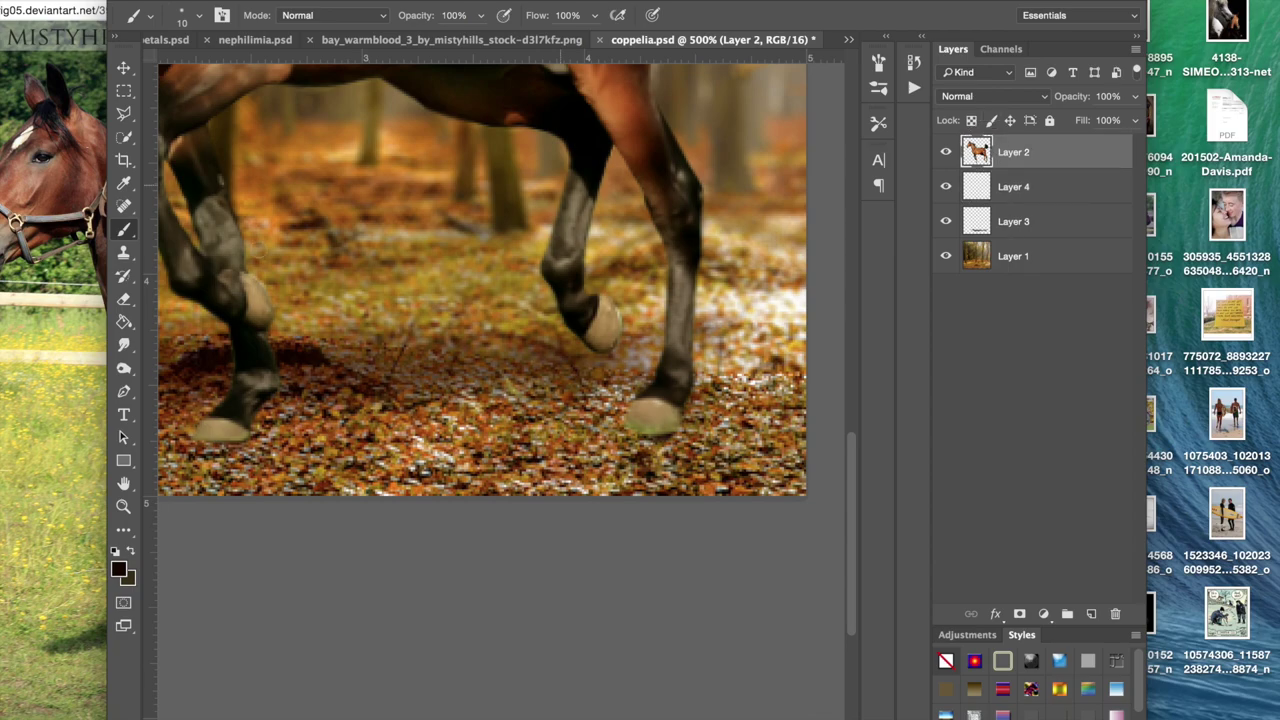
pyautogui.click(124, 298)
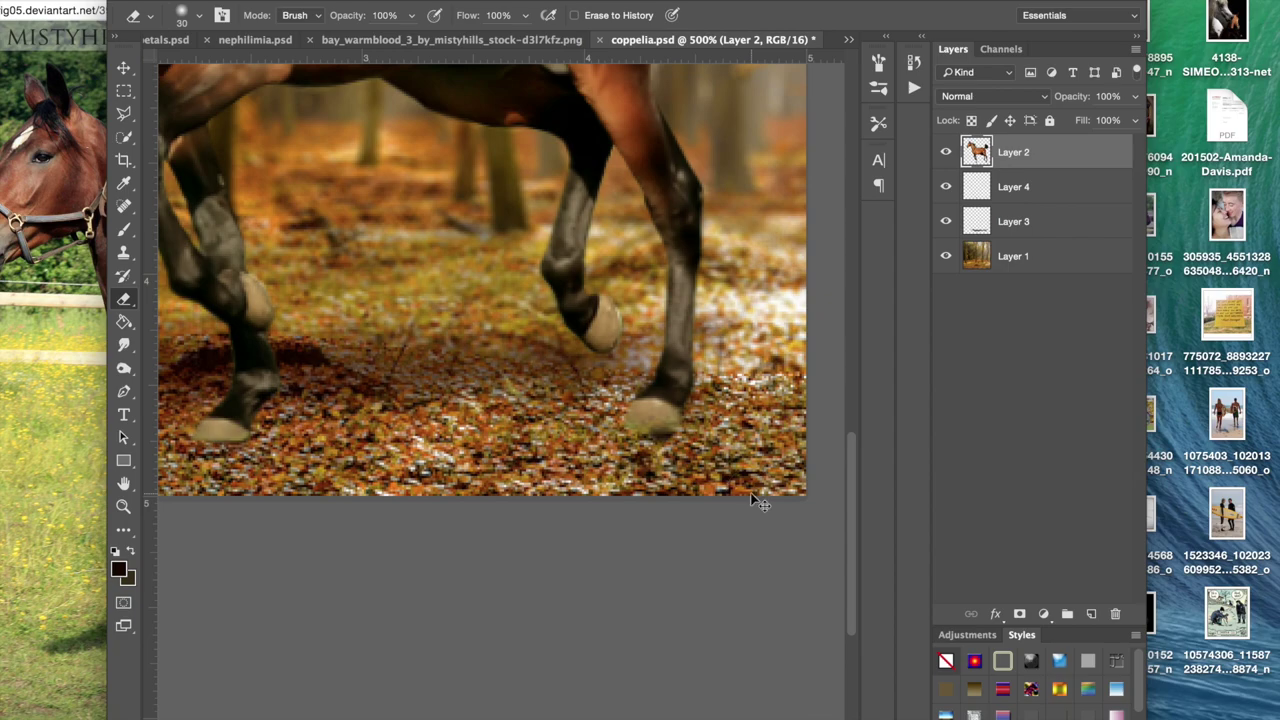
pyautogui.press('[')
pyautogui.press('[')
pyautogui.moveTo(664, 434); pyautogui.dragTo(642, 437)
pyautogui.press('super+z')
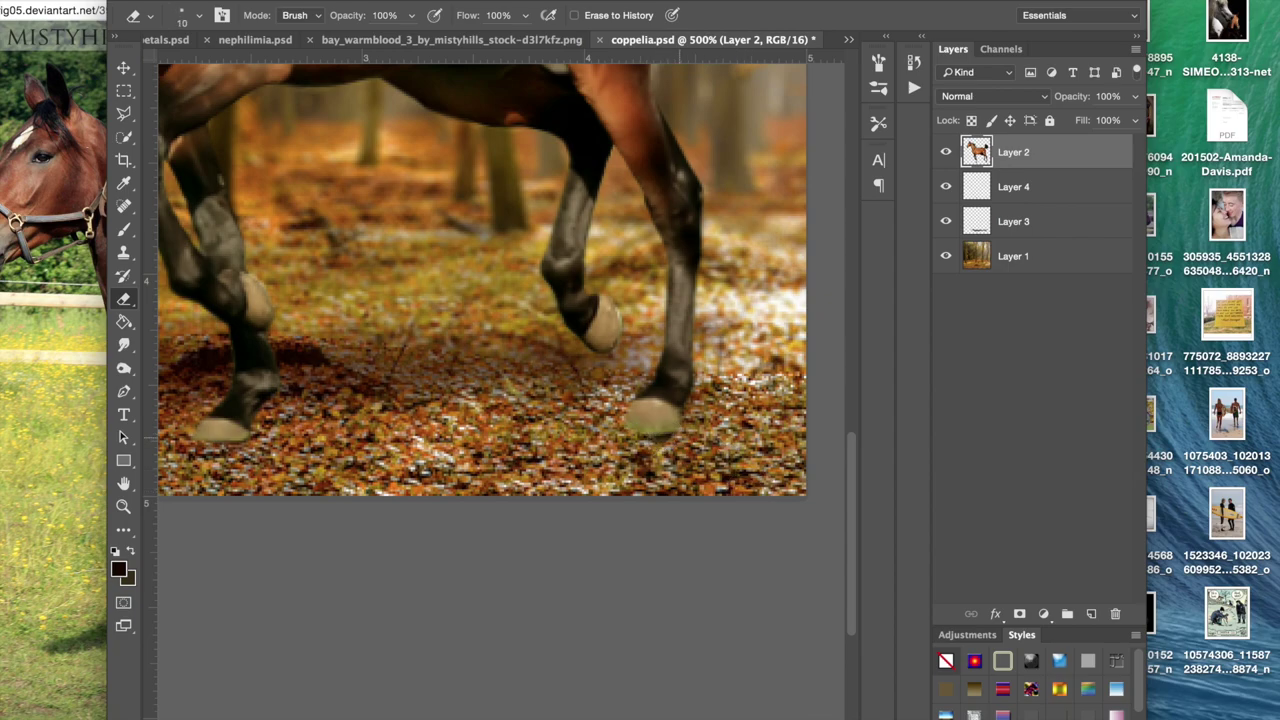
pyautogui.moveTo(679, 438); pyautogui.dragTo(608, 453)
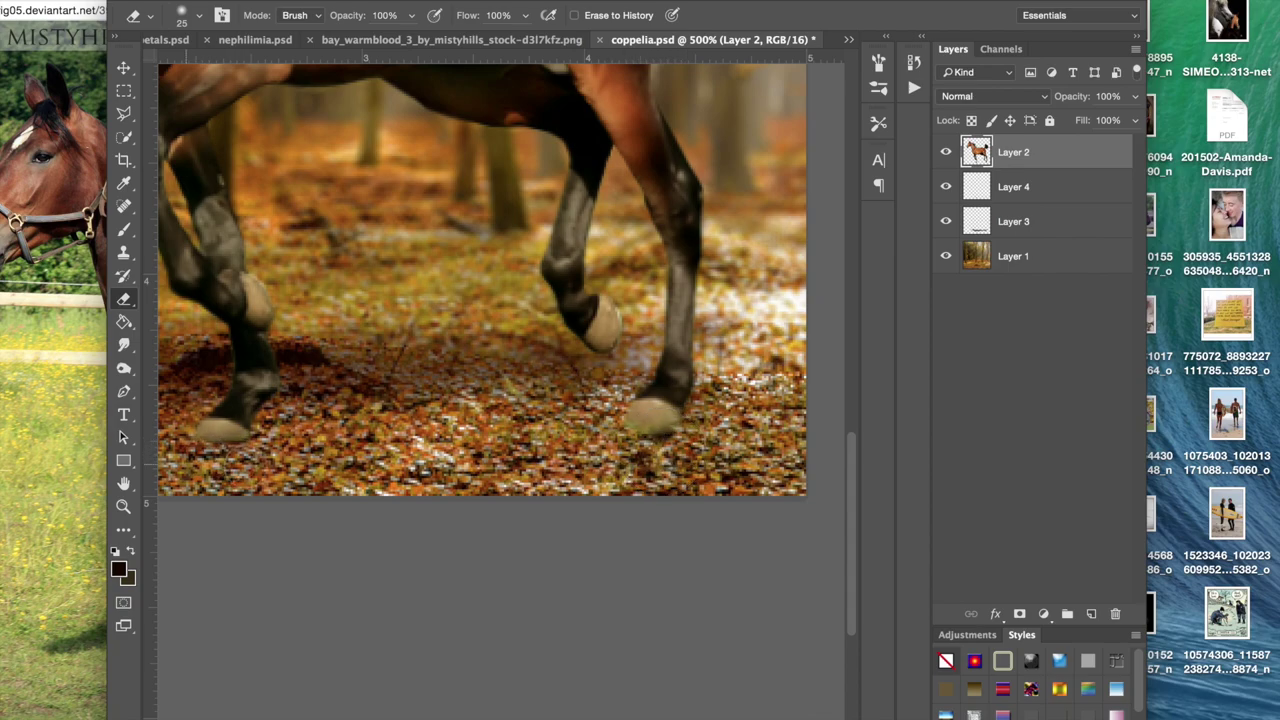
# Step: Adjust the shadow layer's opacity, trying 66% and settling on 57%
pyautogui.hscroll(-3, 529, 434)
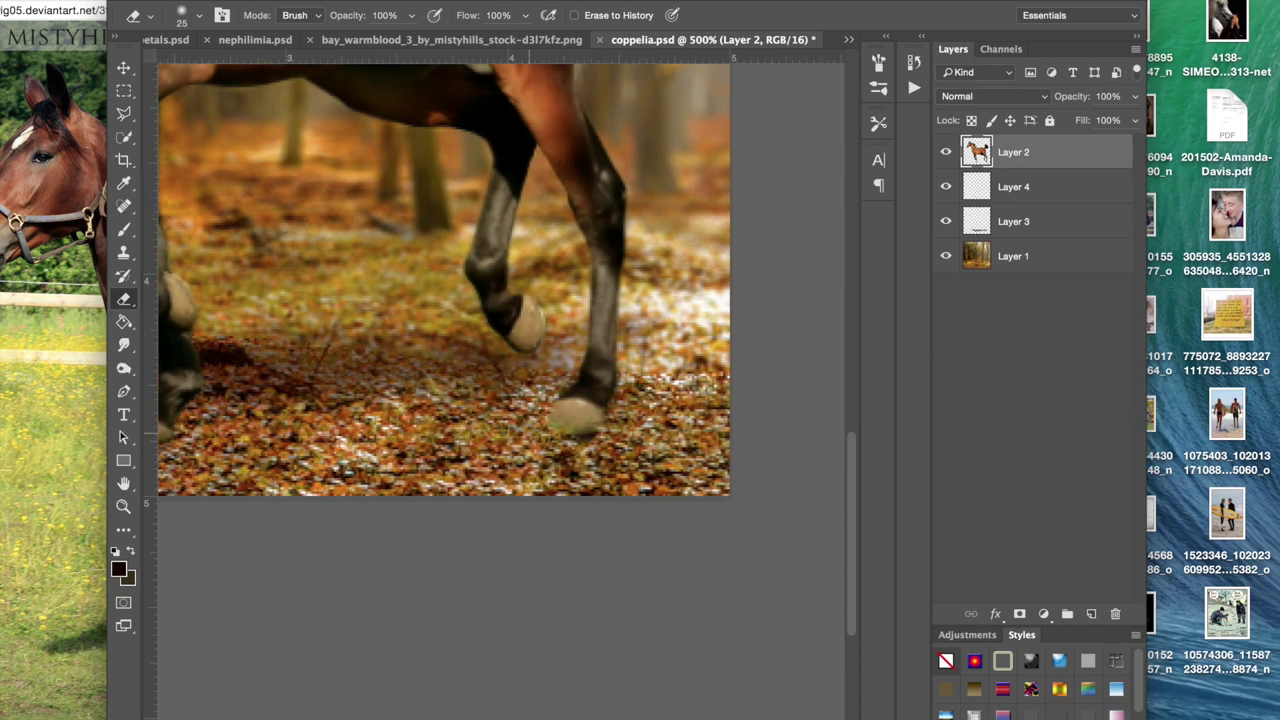
pyautogui.hscroll(-3, 655, 470)
pyautogui.click(1050, 220)
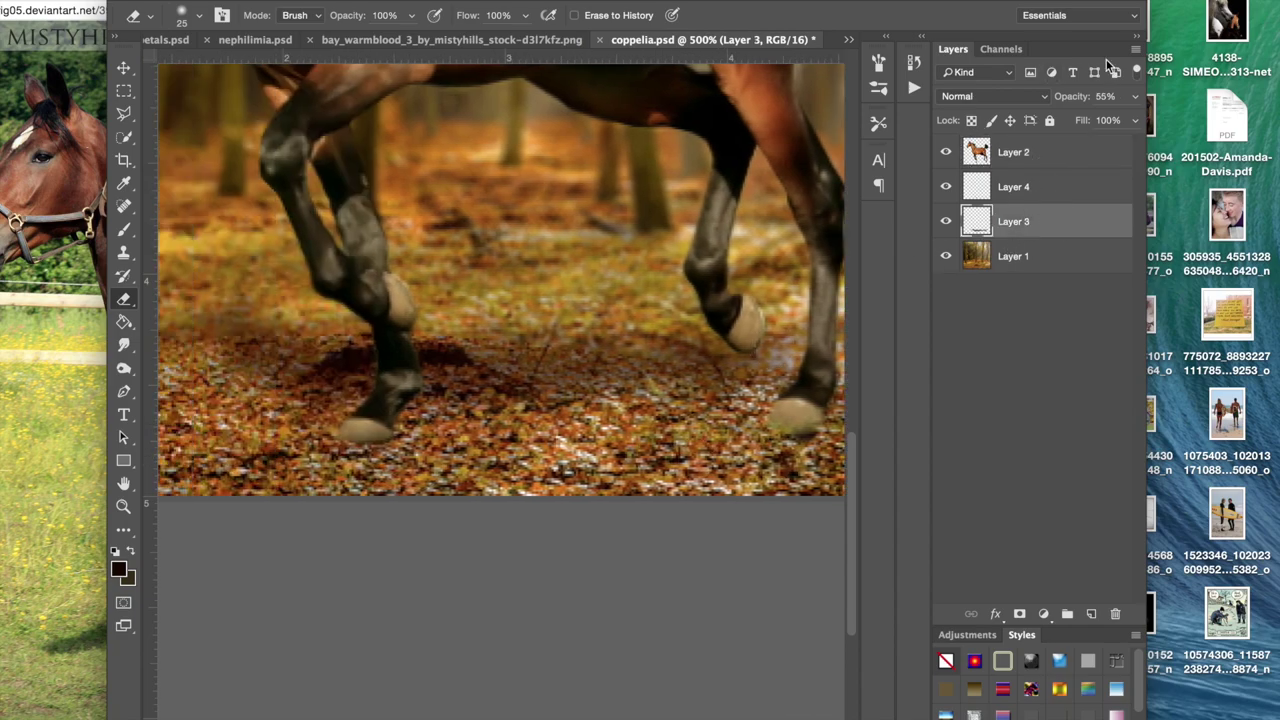
pyautogui.moveTo(1135, 96); pyautogui.dragTo(1121, 120)
pyautogui.press('super+minus')
pyautogui.press('super+minus')
pyautogui.press('super+minus')
pyautogui.press('super+minus')
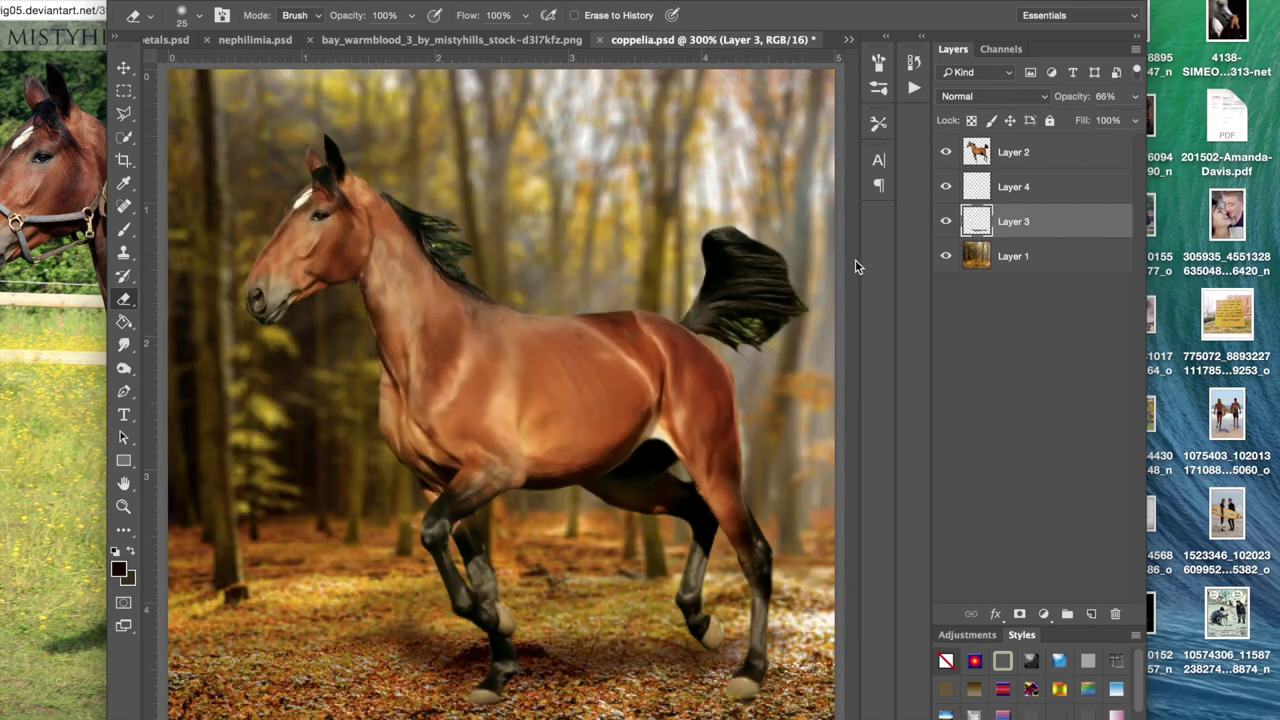
pyautogui.press('super+equal')
pyautogui.click(1135, 96)
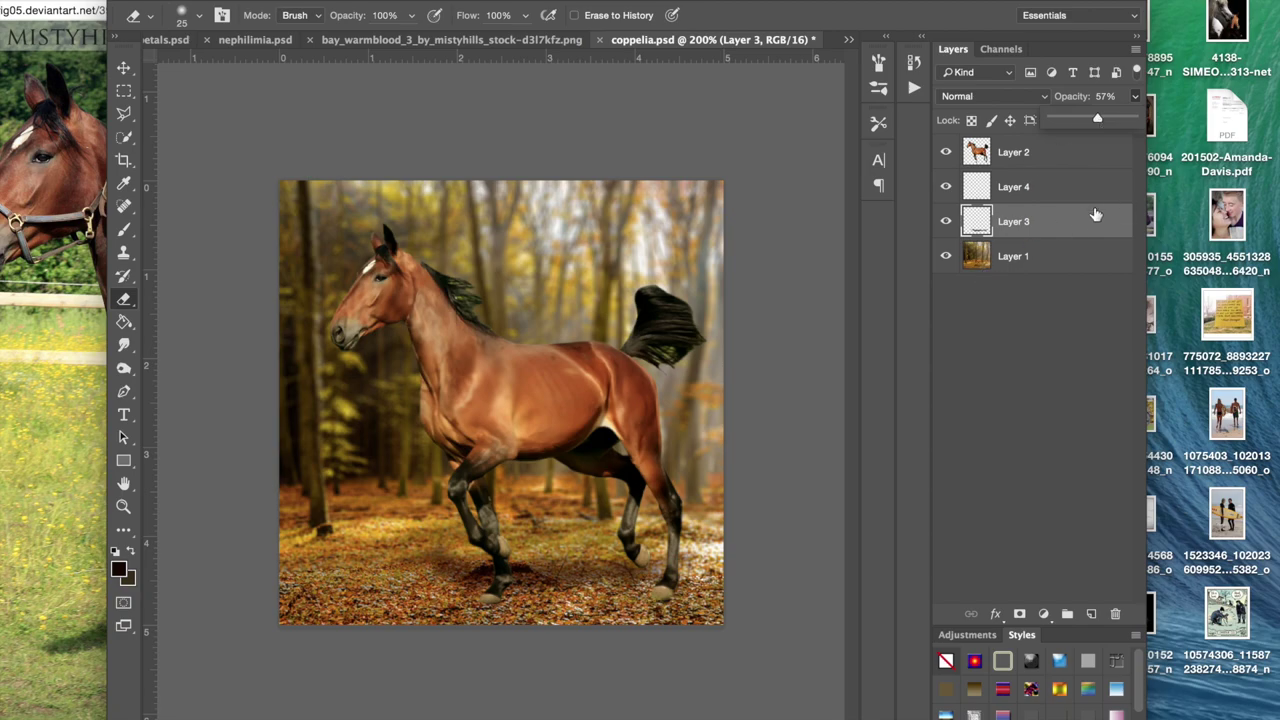
# Step: Soften the leafy ground on the background layer with the Blur tool at size 150 and 50% strength
pyautogui.click(1060, 259)
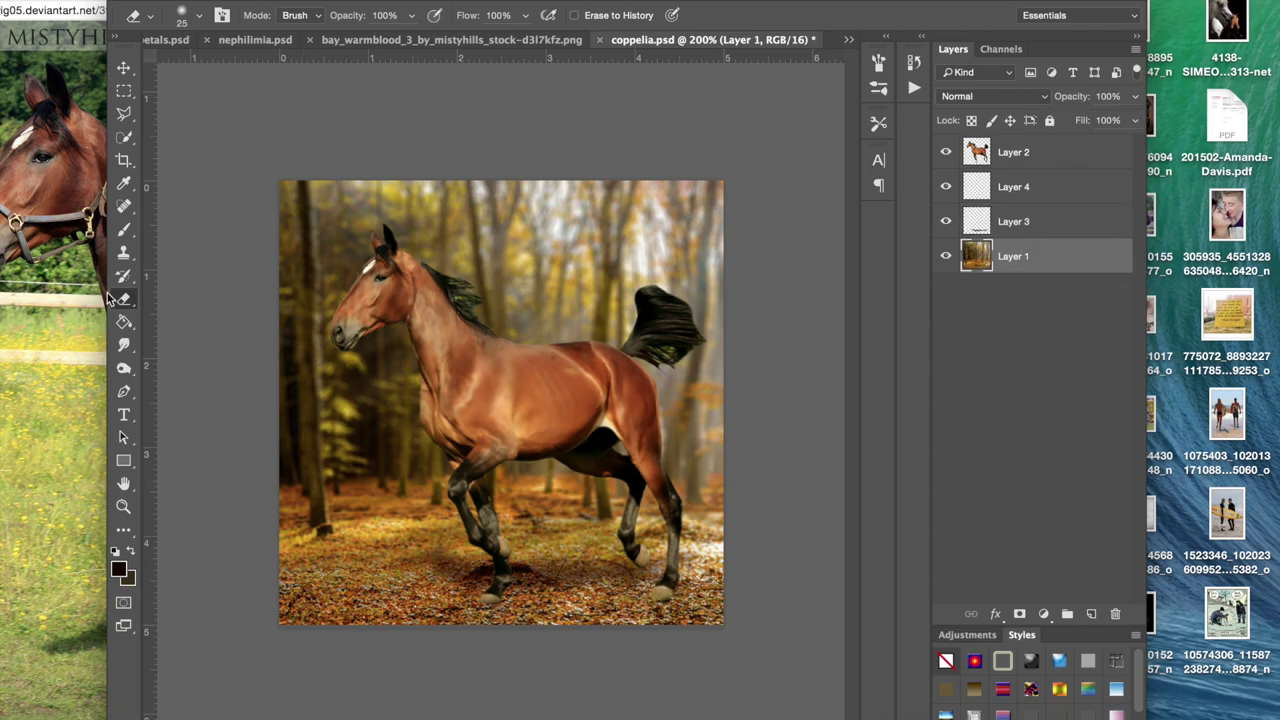
pyautogui.click(124, 345)
pyautogui.click(186, 340)
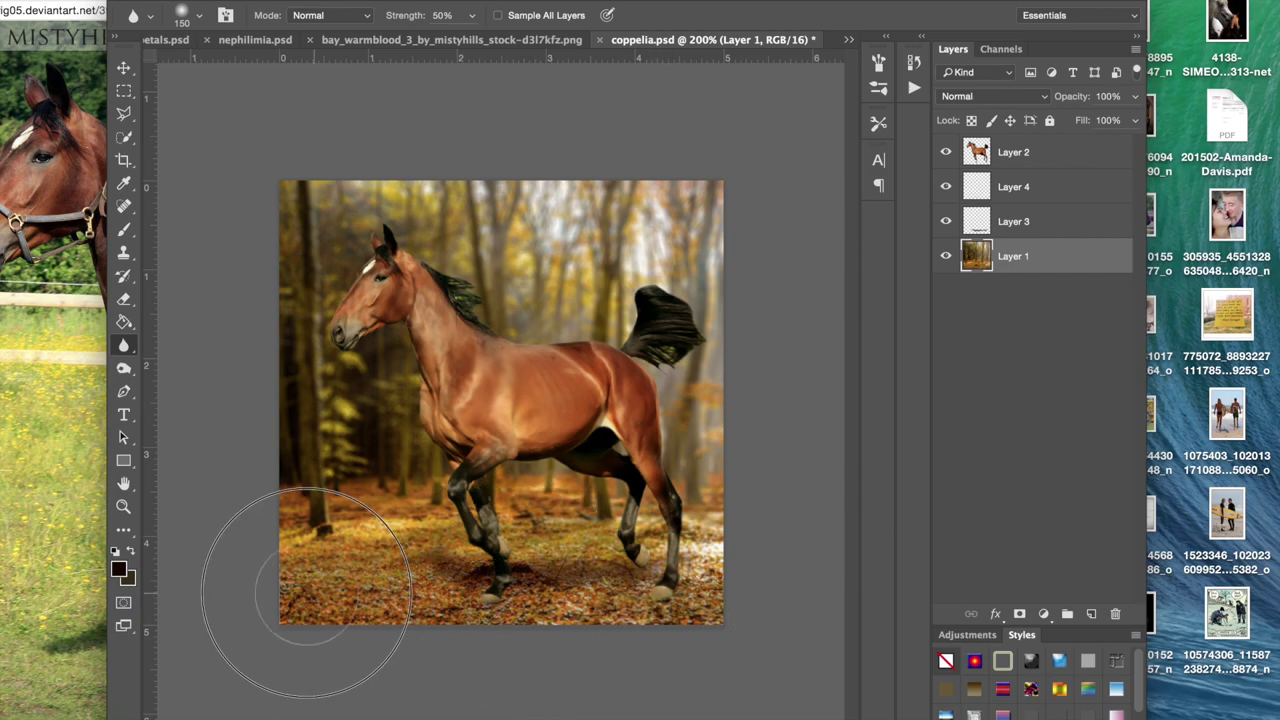
# Step: Set the shadow layer's opacity to 71% and save the document
pyautogui.click(1084, 232)
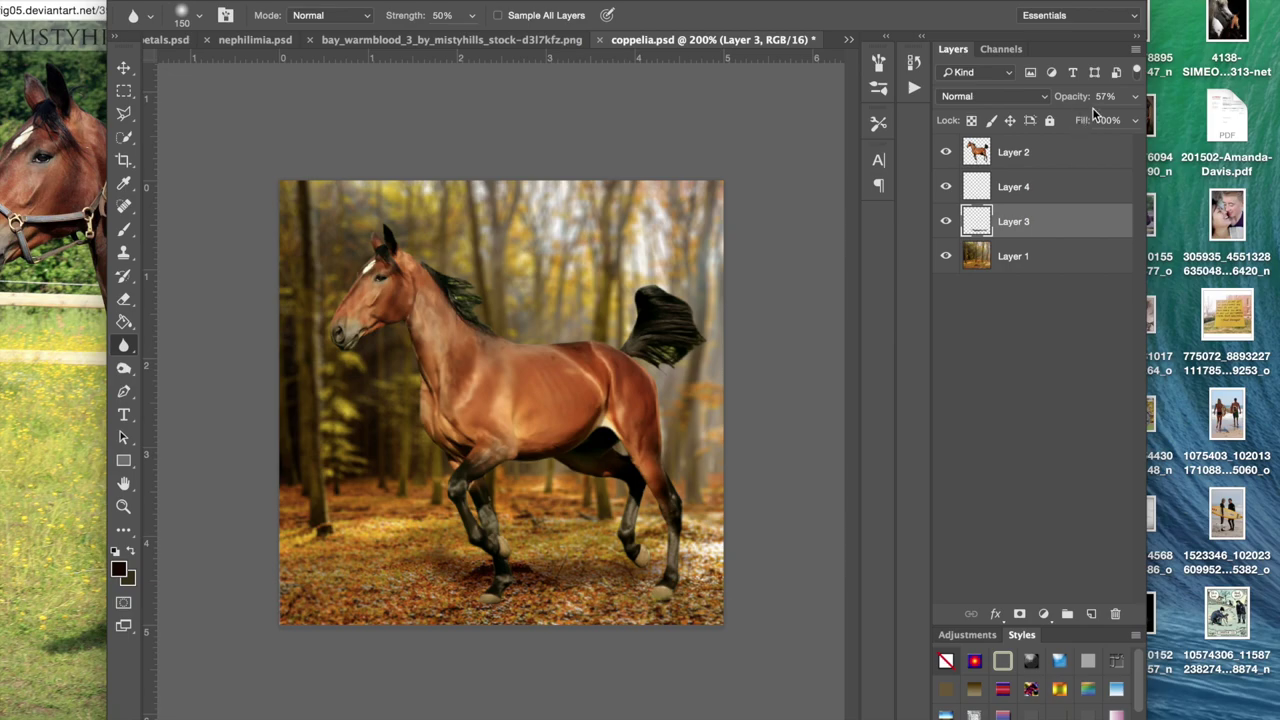
pyautogui.click(1134, 96)
pyautogui.moveTo(1097, 118); pyautogui.dragTo(1110, 119)
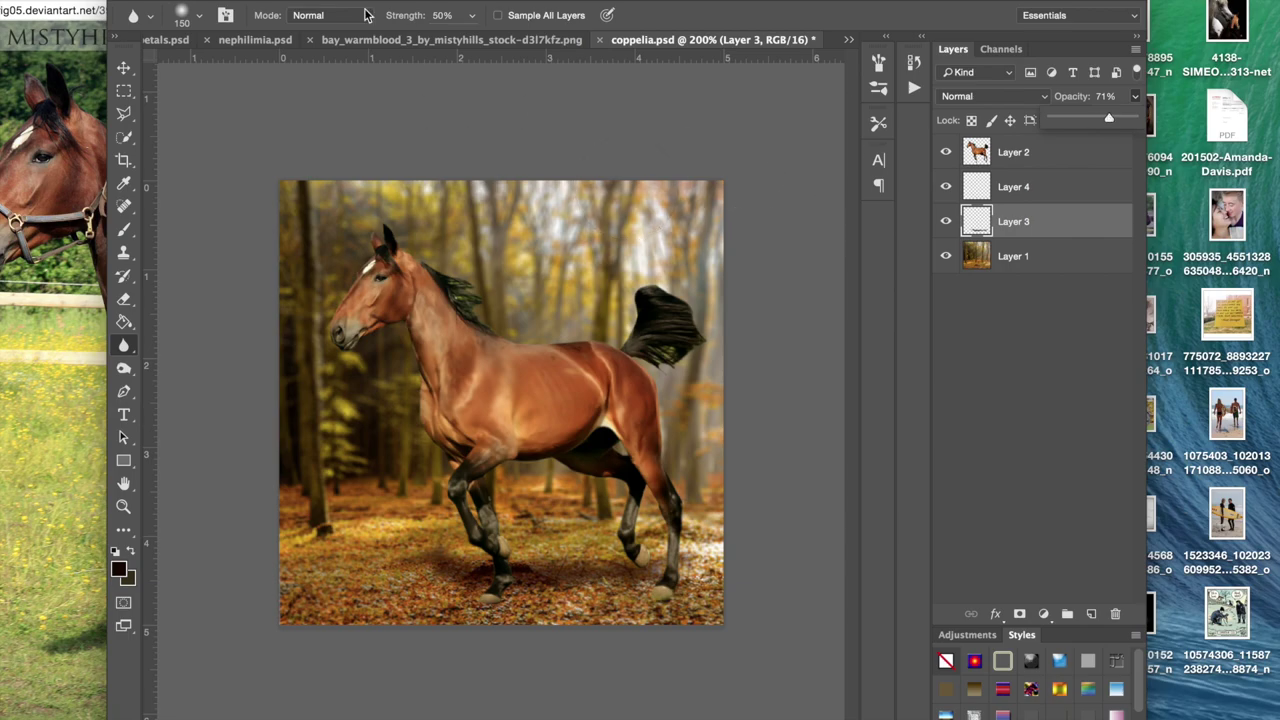
pyautogui.hotkey('ctrl', 's')
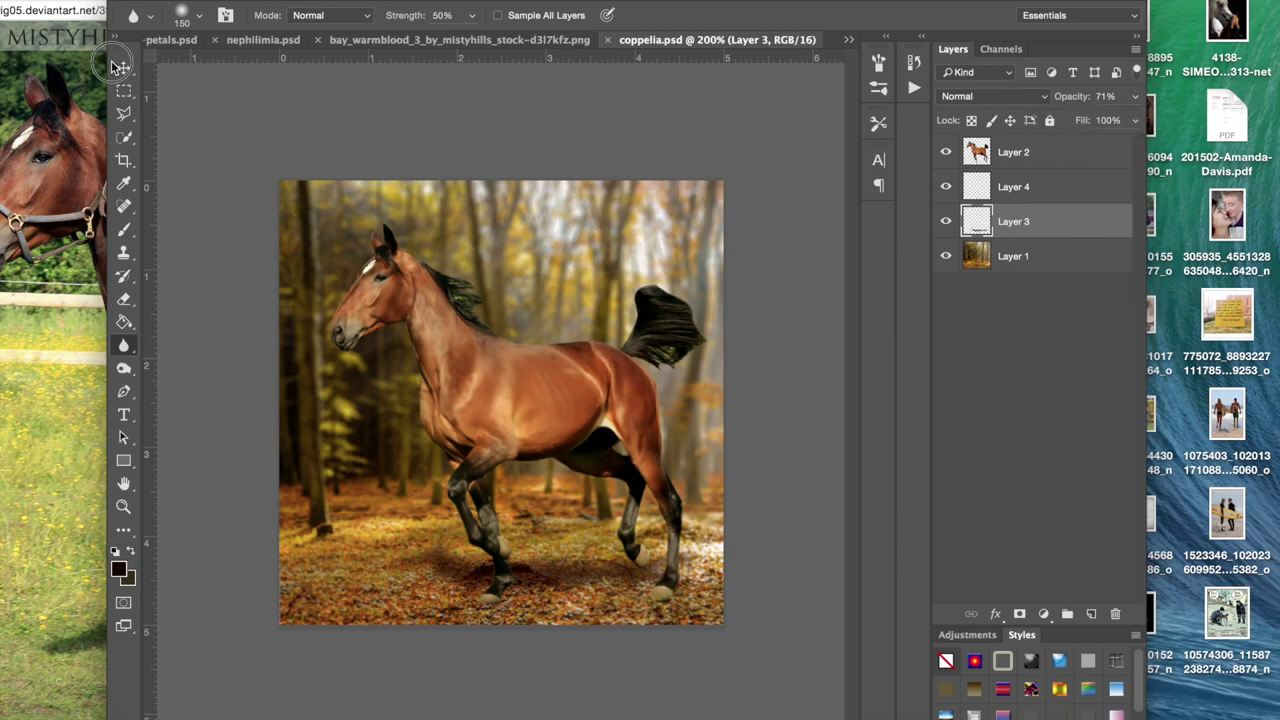
pyautogui.click(123, 67)
pyautogui.click(280, 110)
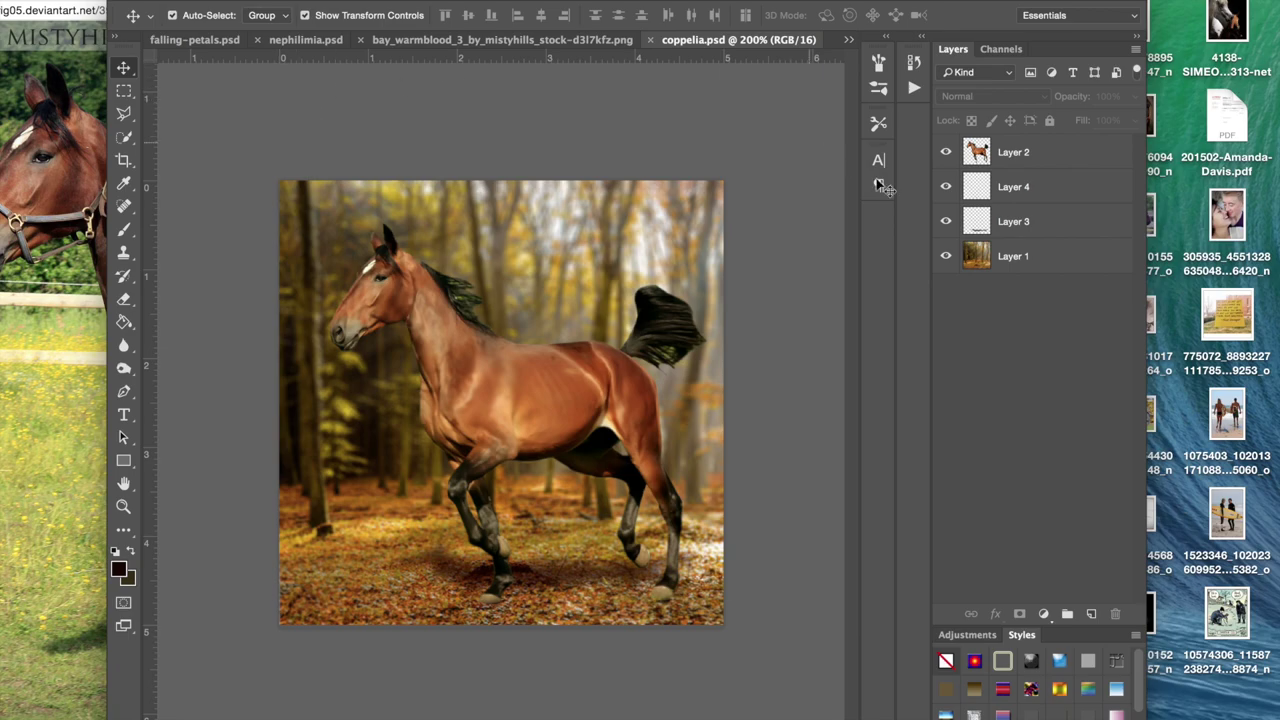
# Step: Paint a soft dark shadow around the planted front hoof on Layer 4 with a size 35 brush
pyautogui.click(1015, 212)
pyautogui.click(1008, 196)
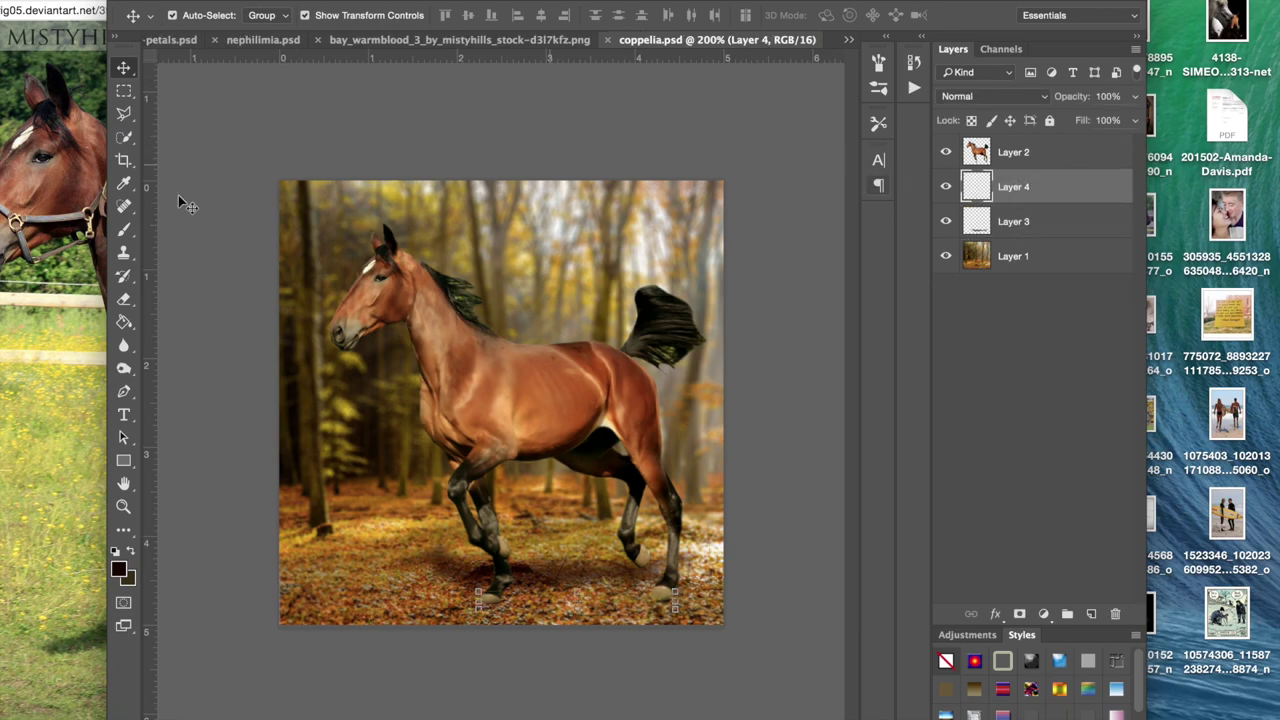
pyautogui.click(128, 229)
pyautogui.press(']')
pyautogui.press(']')
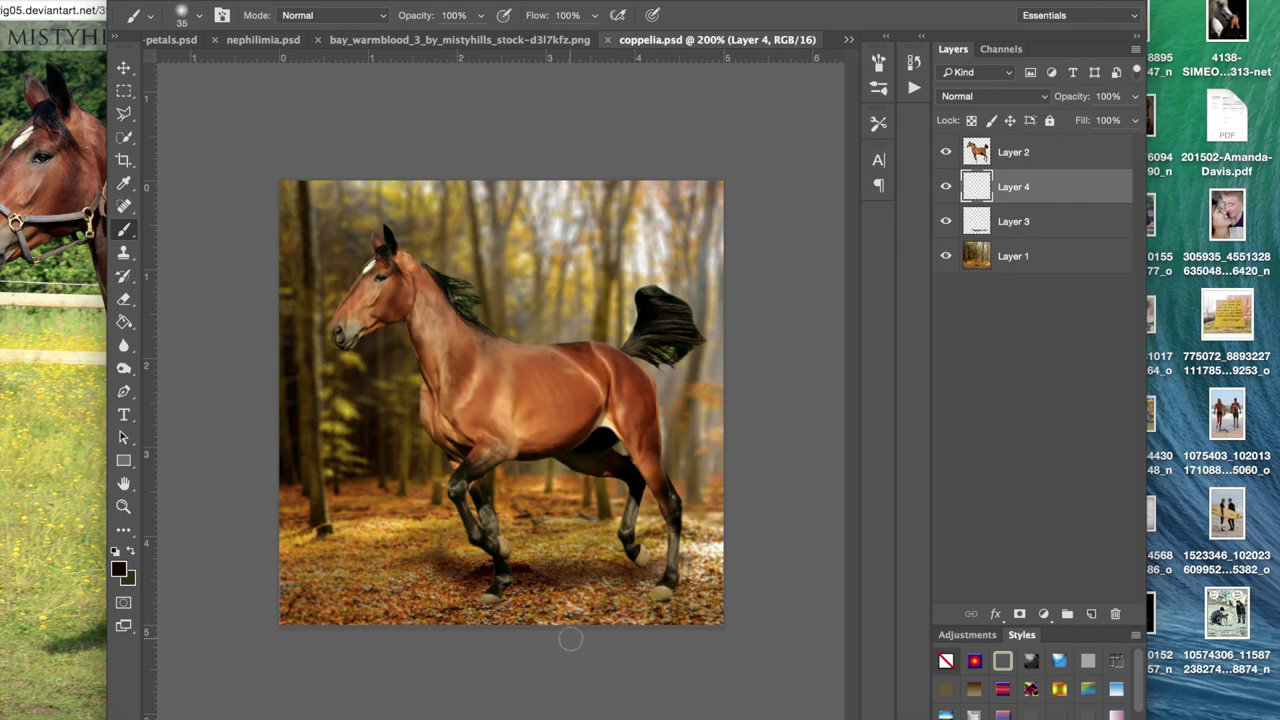
pyautogui.click(505, 592)
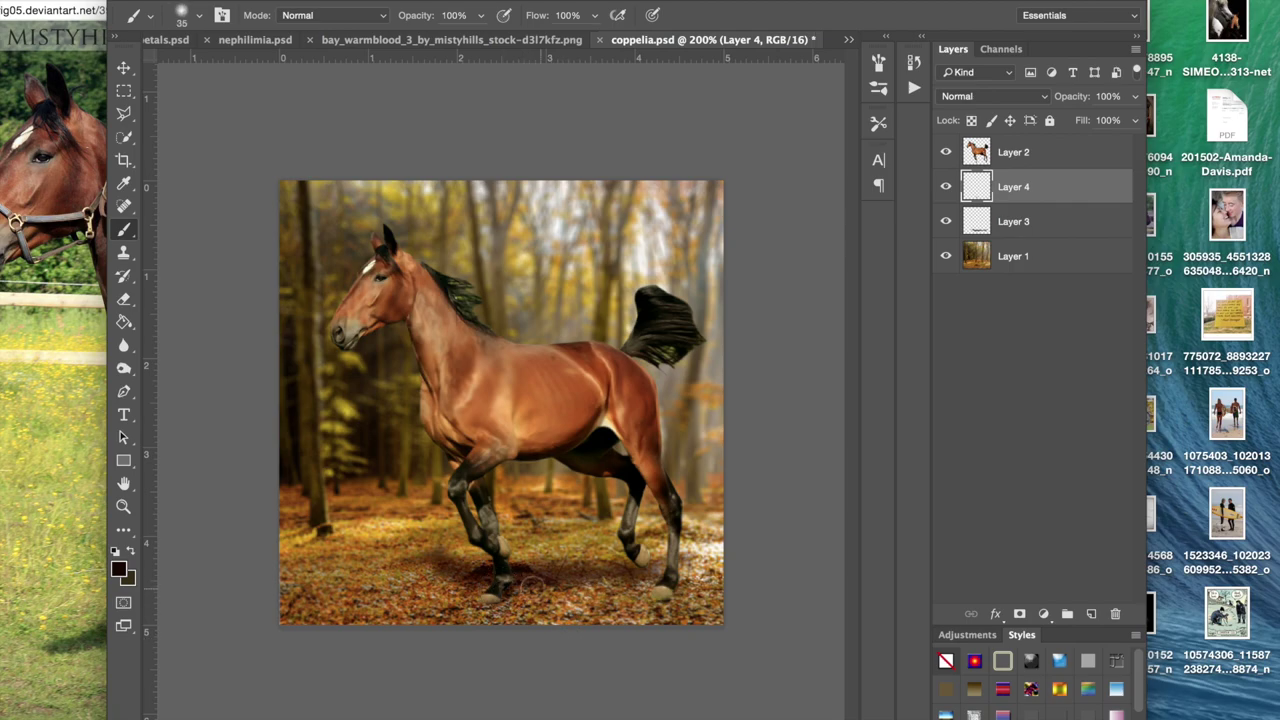
pyautogui.moveTo(516, 594); pyautogui.dragTo(535, 587)
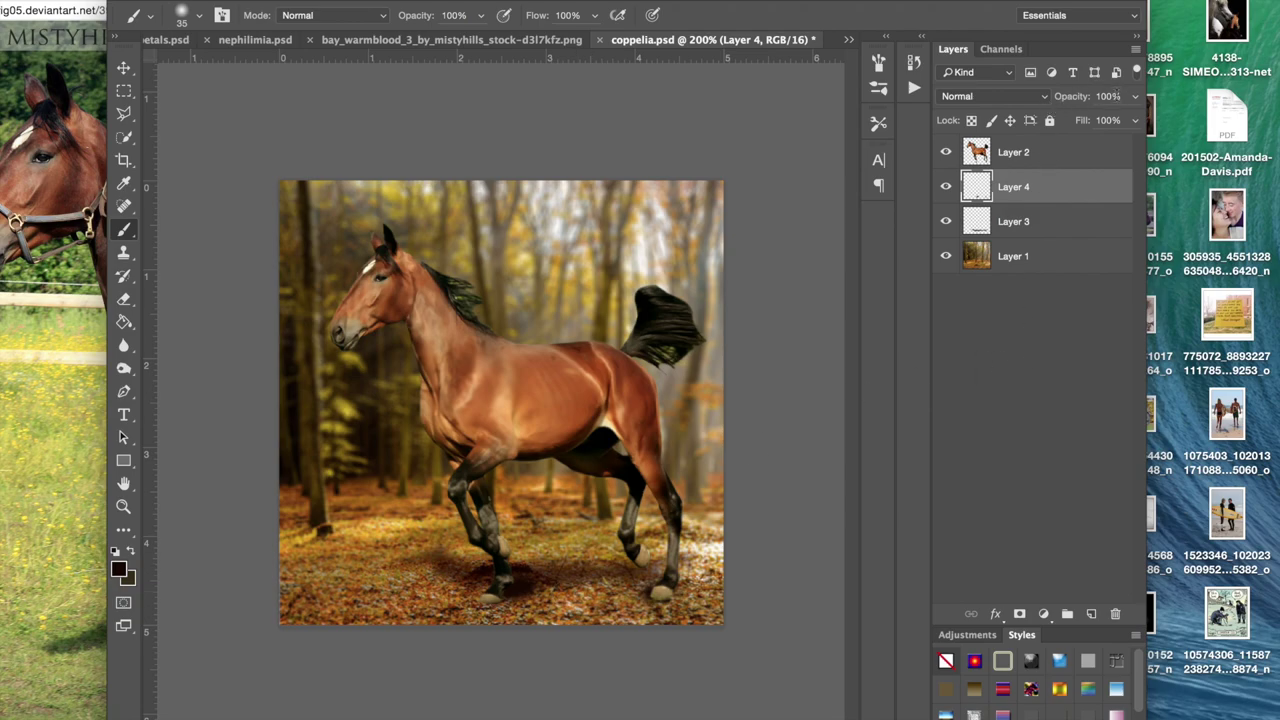
# Step: Lower the opacity of Layer 4 to lighten the hoof shadow, and deselect the layers
pyautogui.click(1135, 96)
pyautogui.moveTo(1136, 119); pyautogui.dragTo(1090, 121)
pyautogui.click(124, 67)
pyautogui.click(310, 132)
# Step: Review the whole composite and examine the horse's head, mane and tail edges up close
pyautogui.press('super+minus')
pyautogui.press('super+minus')
pyautogui.press('super+minus')
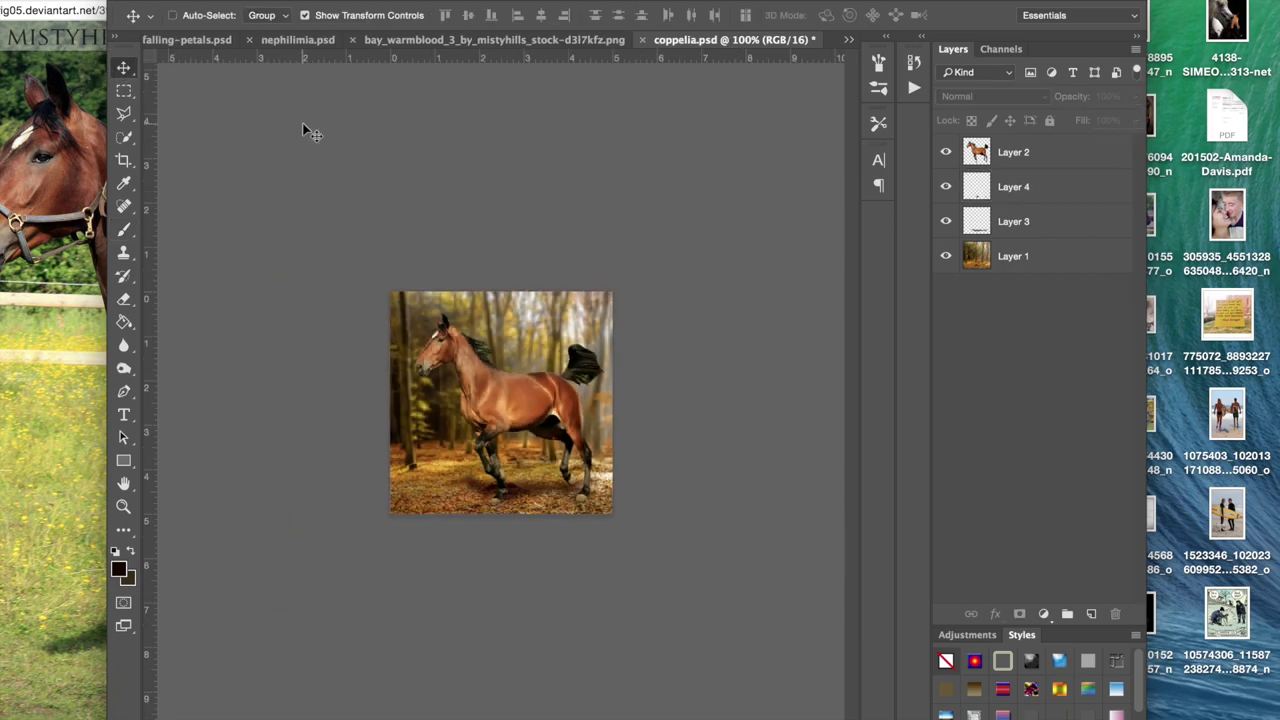
pyautogui.press('super+equal')
pyautogui.press('super+equal')
pyautogui.press('super+equal')
pyautogui.press('super+equal')
pyautogui.press('super+equal')
pyautogui.press('super+plus')
pyautogui.press('super+plus')
pyautogui.press('super+plus')
pyautogui.press('super+plus')
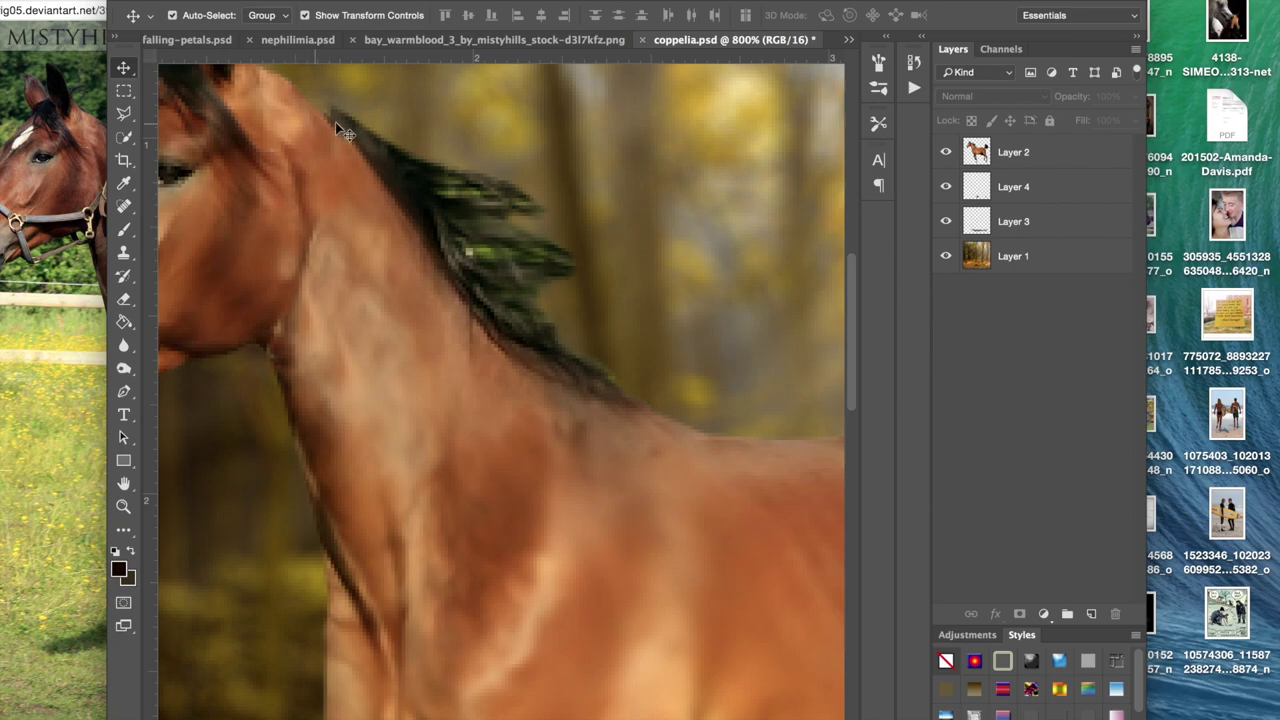
pyautogui.hscroll(-5, 320, 130)
pyautogui.scroll(2, 320, 130)
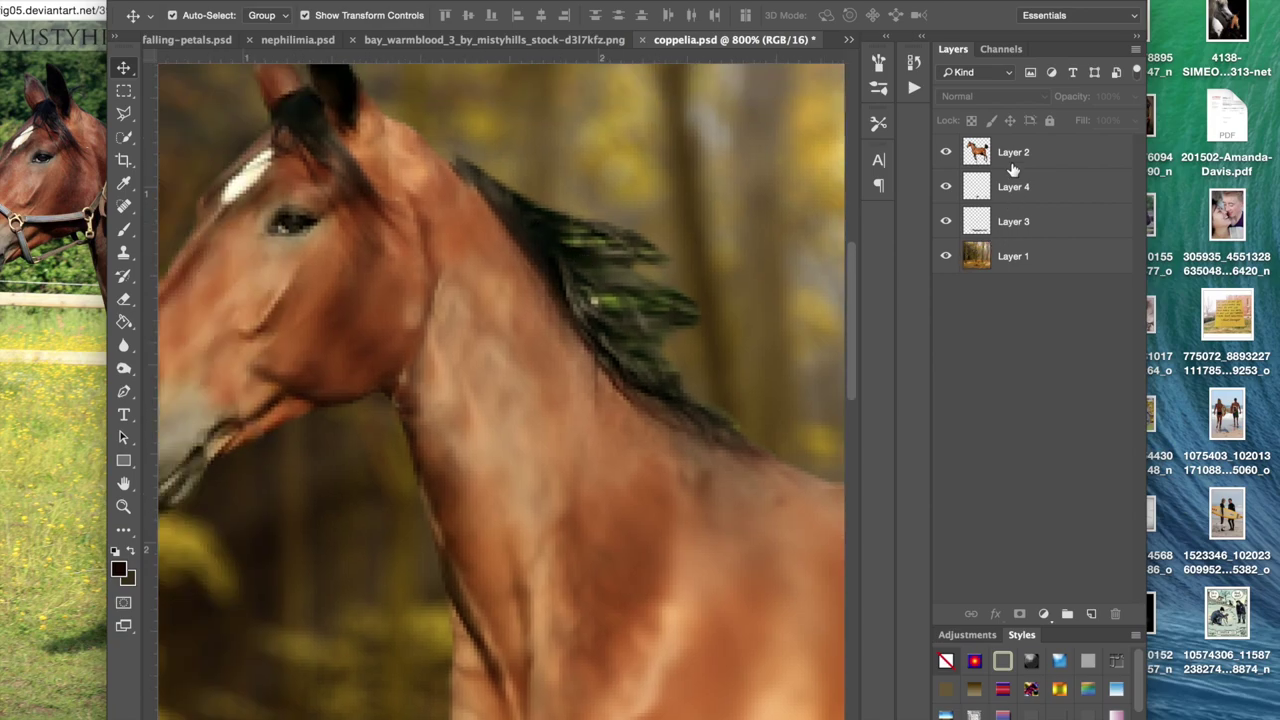
pyautogui.click(1013, 170)
pyautogui.scroll(3, 634, 299)
pyautogui.hscroll(-2, 634, 299)
pyautogui.hscroll(4, 634, 299)
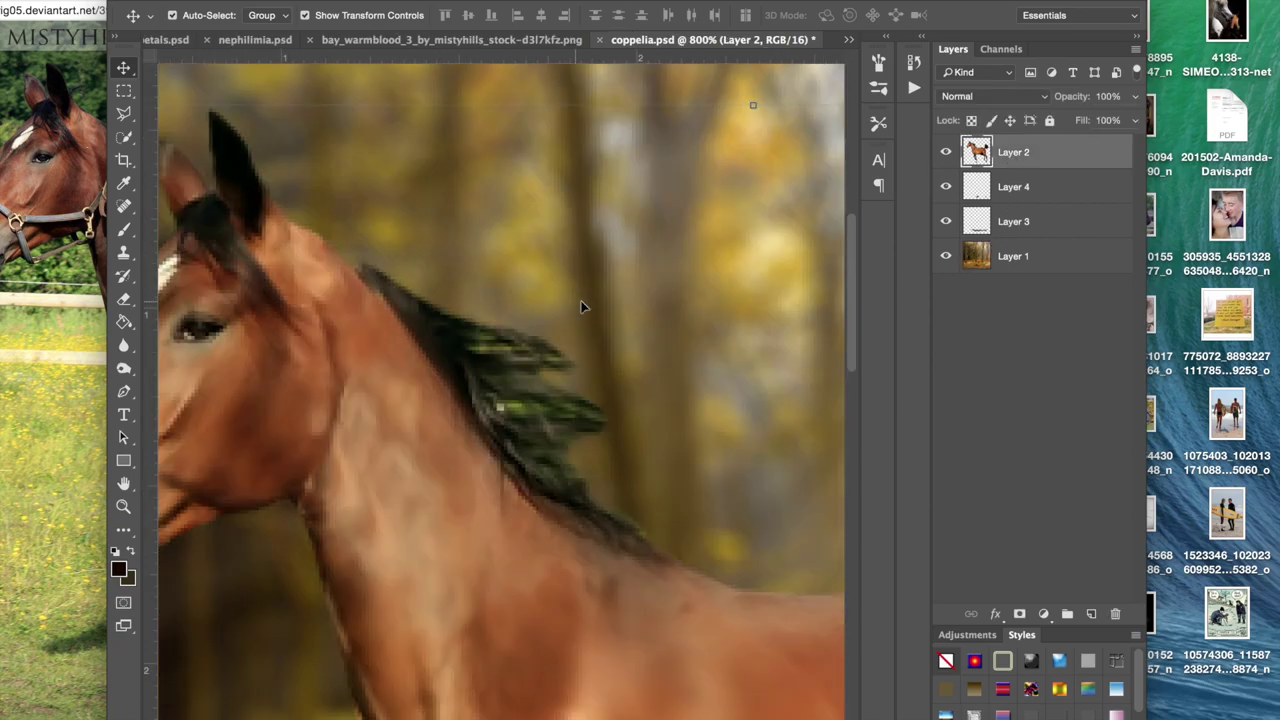
pyautogui.hscroll(10, 583, 307)
pyautogui.scroll(-2, 583, 307)
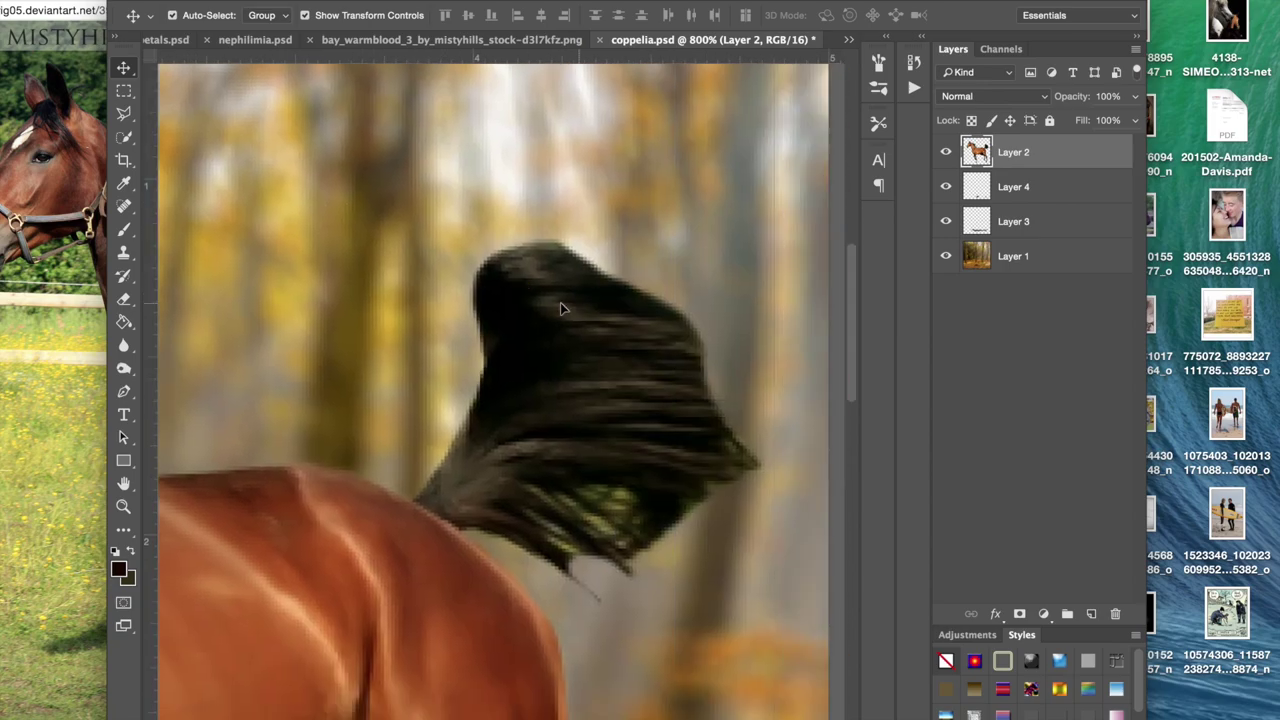
pyautogui.hscroll(-10, 472, 412)
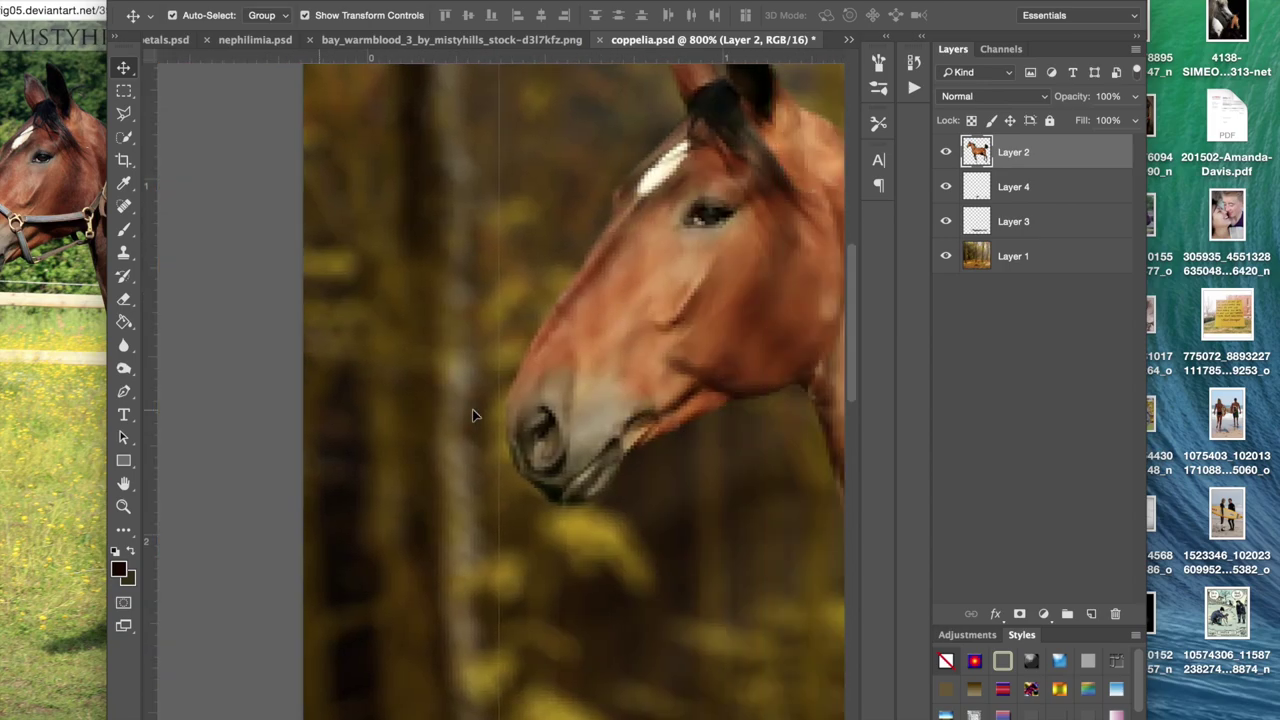
# Step: Examine how the horse's body, legs and hooves blend with the forest background and ground shadow
pyautogui.hscroll(5, 472, 409)
pyautogui.scroll(2, 472, 409)
pyautogui.press('super+minus')
pyautogui.press('super+minus')
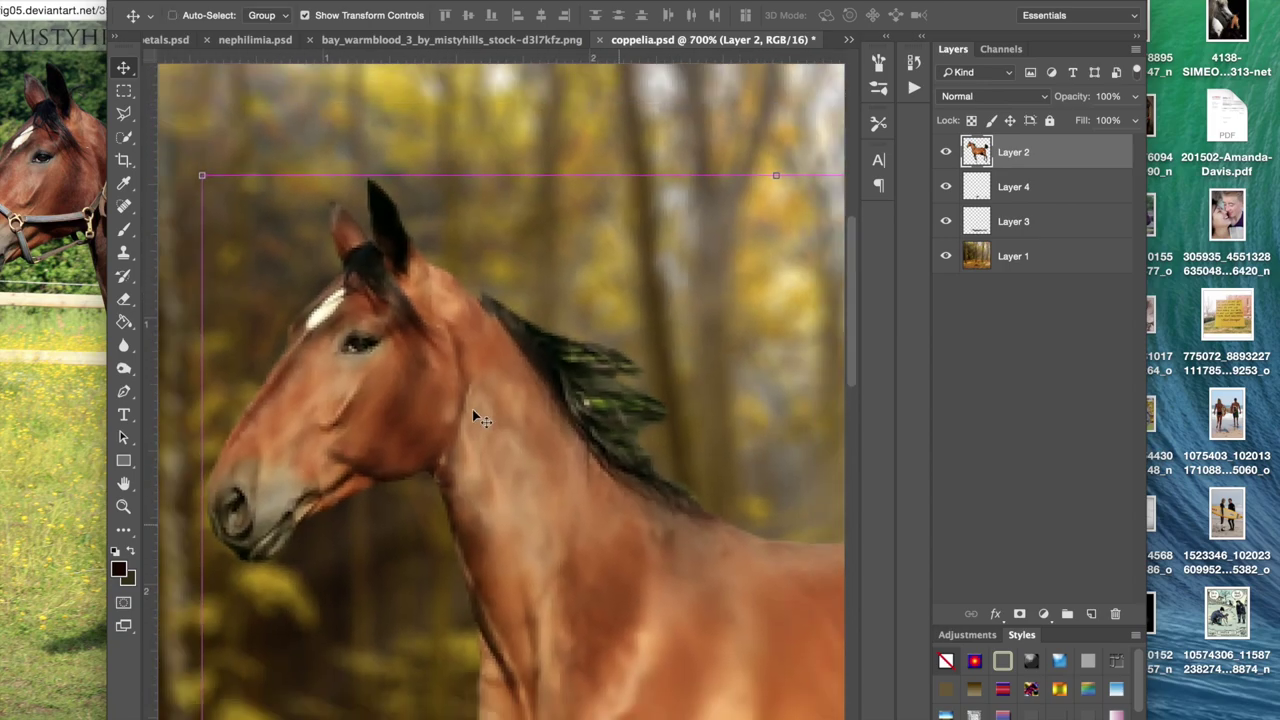
pyautogui.press('super+minus')
pyautogui.press('super+minus')
pyautogui.hscroll(5, 474, 412)
pyautogui.scroll(-3, 474, 412)
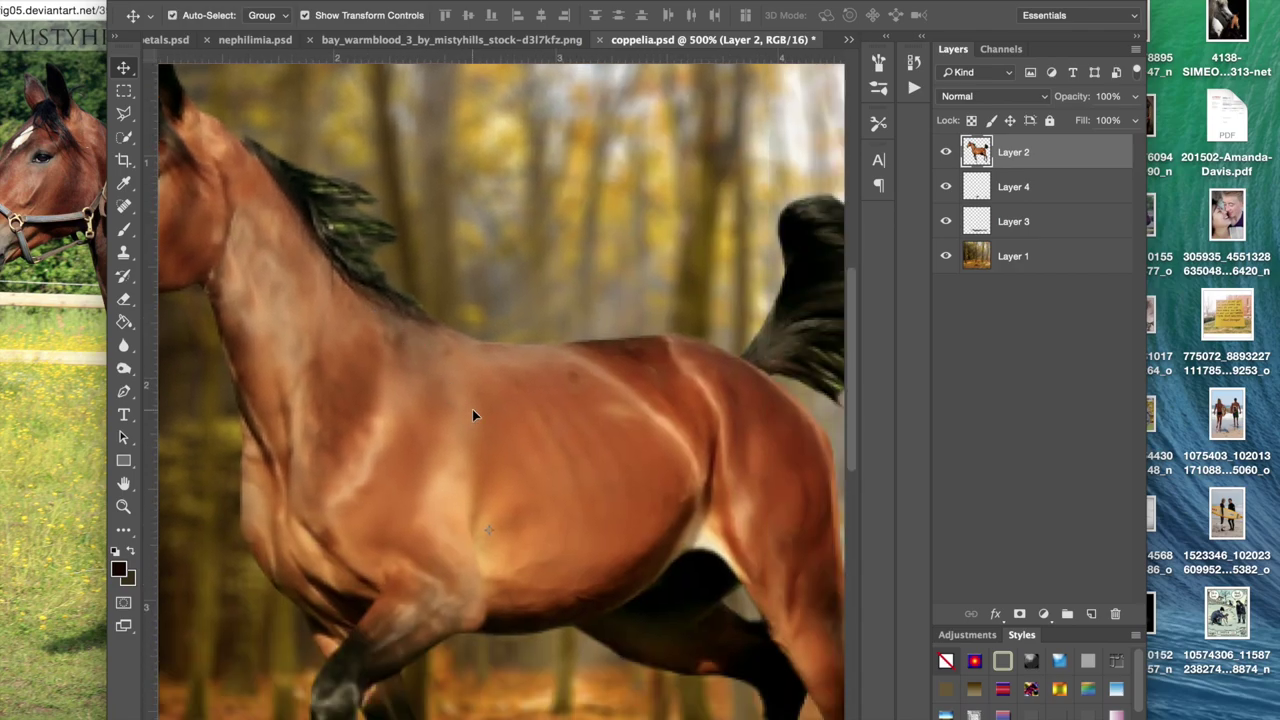
pyautogui.scroll(-6, 473, 412)
pyautogui.hscroll(2, 473, 412)
pyautogui.scroll(-5, 472, 409)
pyautogui.hscroll(-2, 472, 409)
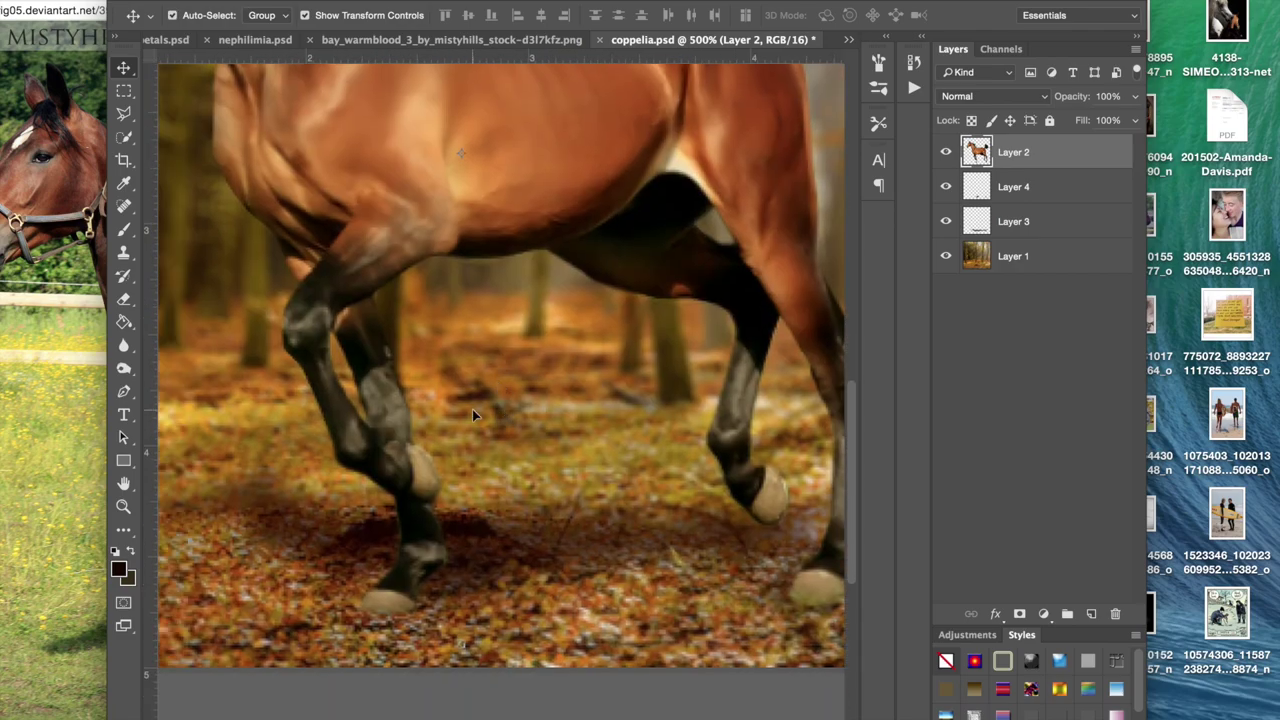
# Step: Examine the horse's tail, back, head and mane up close, and make Layer 2 active
pyautogui.click(1045, 262)
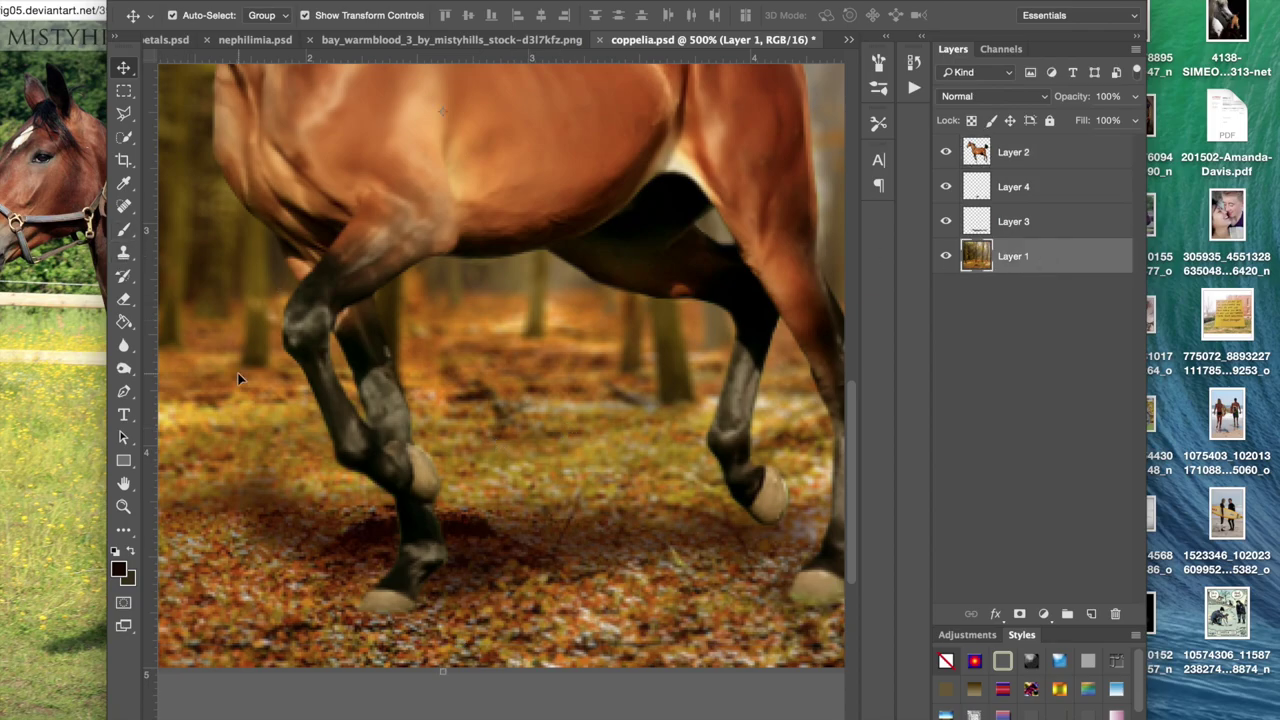
pyautogui.scroll(5, 238, 378)
pyautogui.hscroll(2, 238, 378)
pyautogui.scroll(5, 238, 378)
pyautogui.hscroll(3, 238, 378)
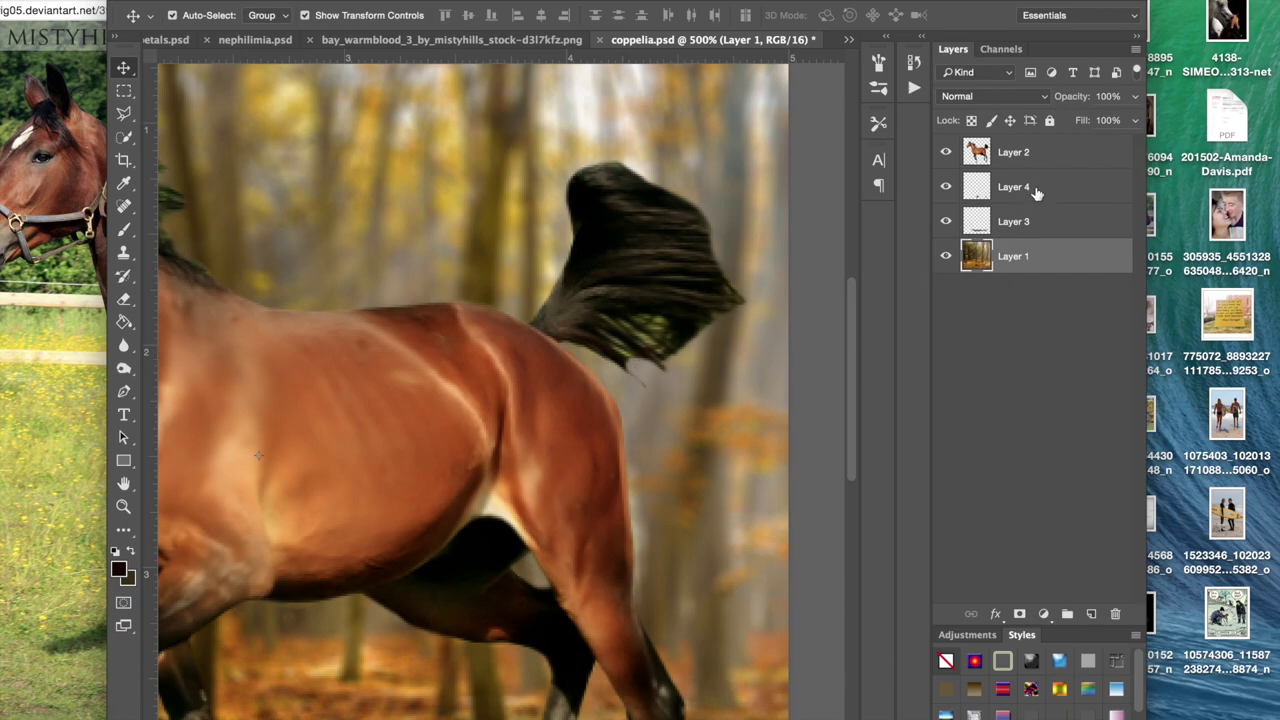
pyautogui.click(1025, 153)
pyautogui.hscroll(-8, 578, 250)
pyautogui.scroll(3, 578, 250)
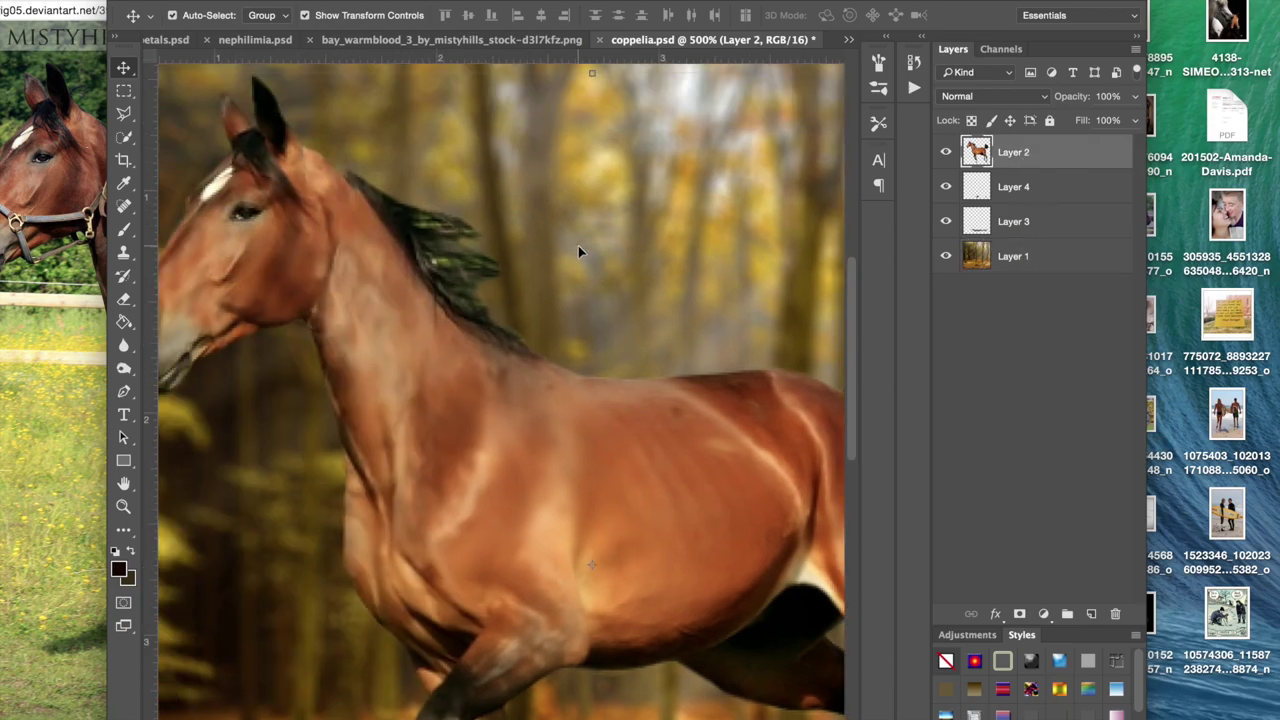
pyautogui.hscroll(2, 578, 250)
pyautogui.scroll(2, 578, 250)
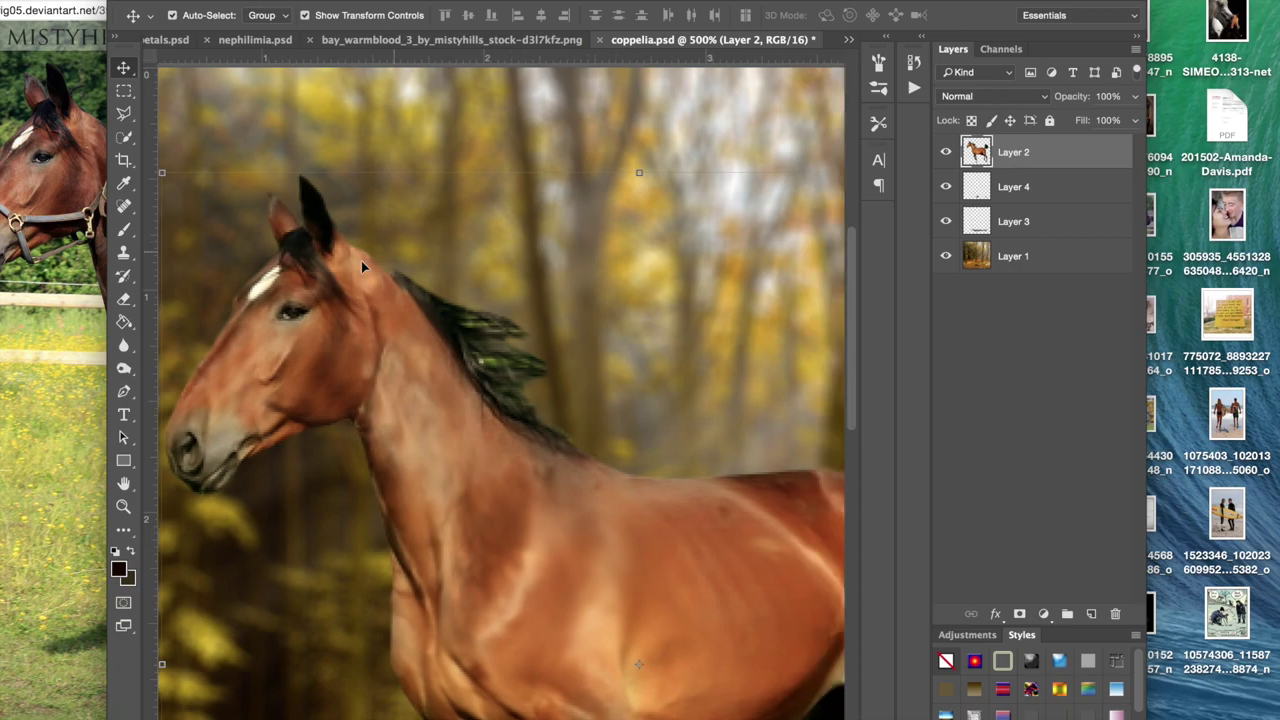
# Step: Set up the Smudge tool for the horse on Layer 2 with 80% strength and a 2 px brush
pyautogui.click(325, 127)
pyautogui.click(1003, 165)
pyautogui.click(124, 229)
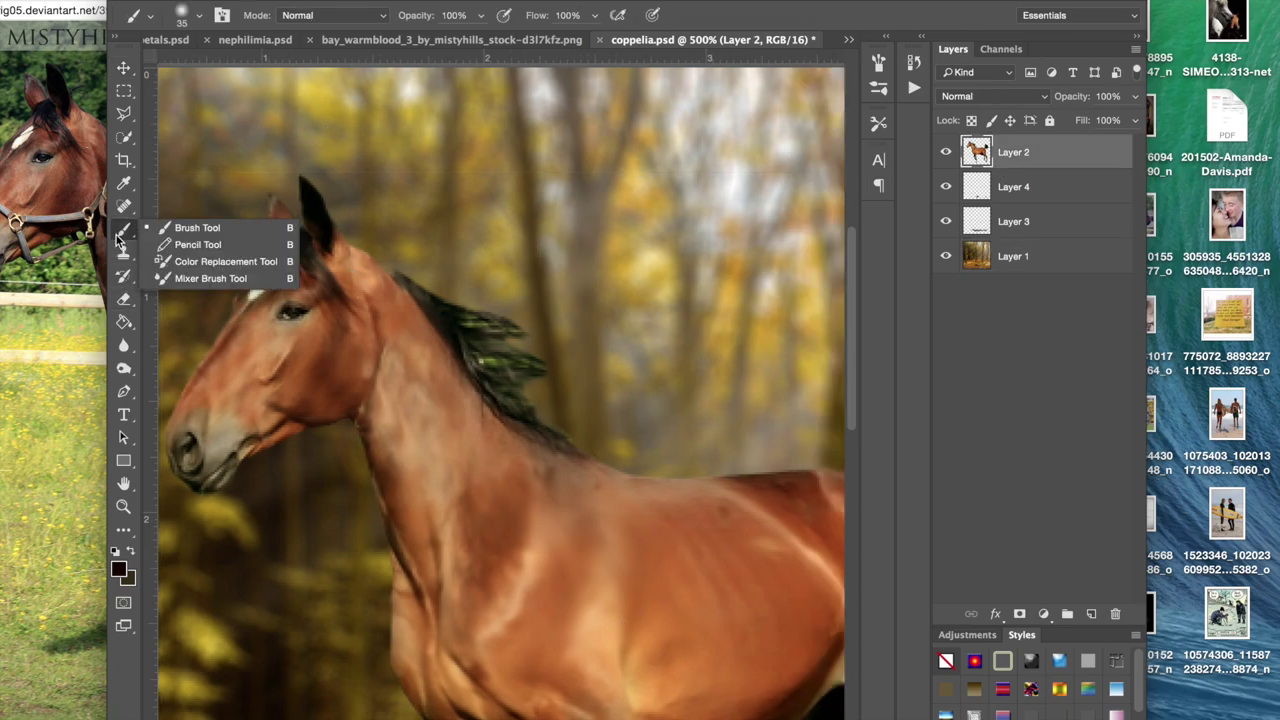
pyautogui.moveTo(124, 346); pyautogui.dragTo(167, 376)
pyautogui.click(422, 15)
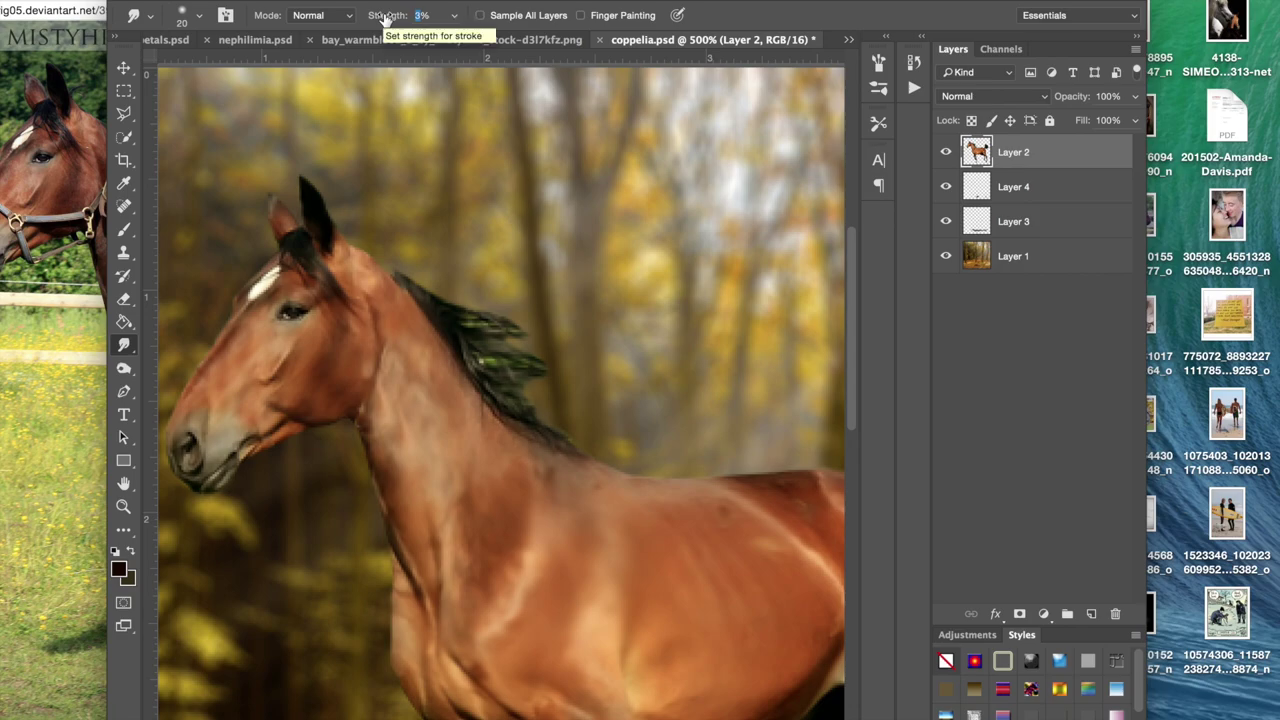
pyautogui.write('80')
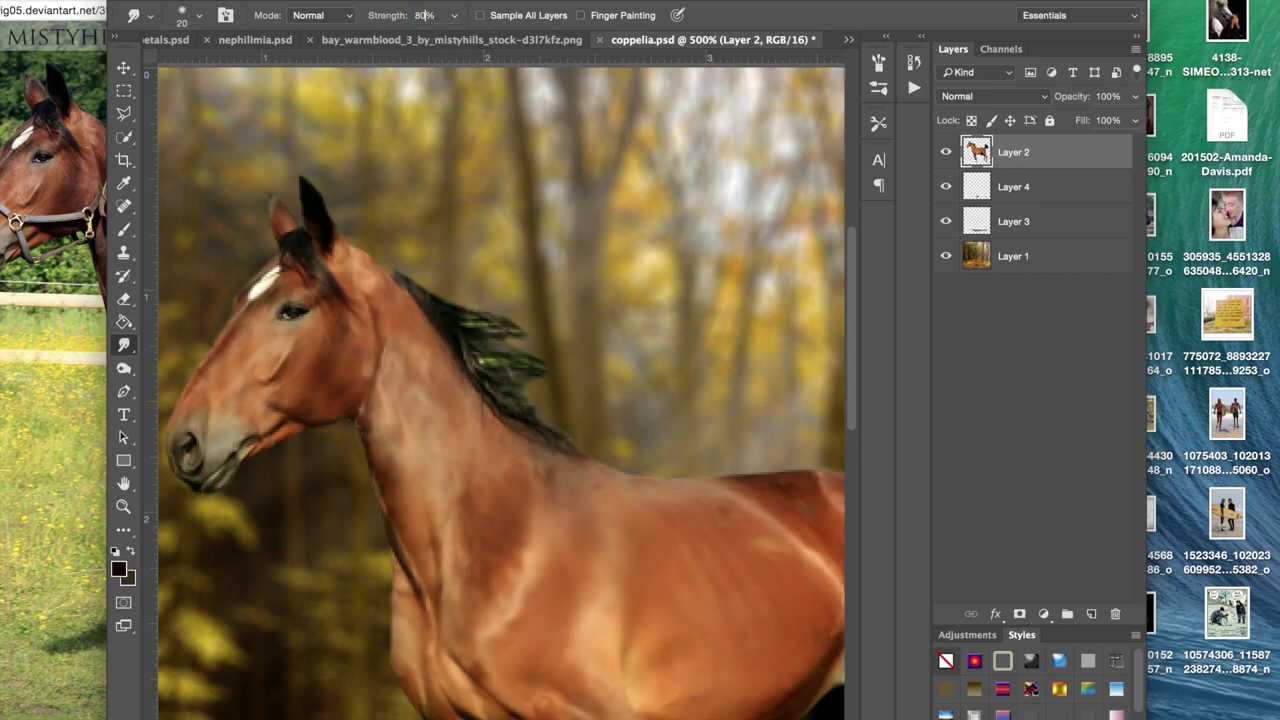
pyautogui.click(200, 19)
pyautogui.moveTo(281, 47); pyautogui.dragTo(248, 47)
pyautogui.write('2')
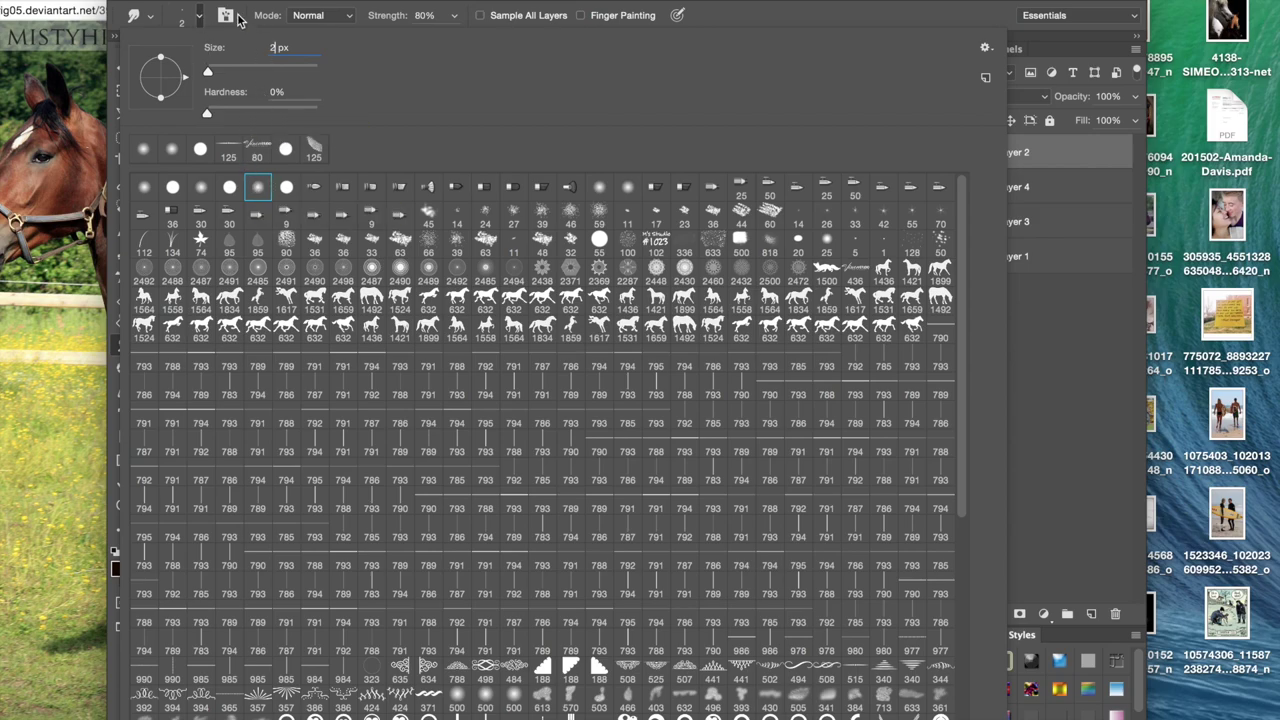
pyautogui.click(201, 17)
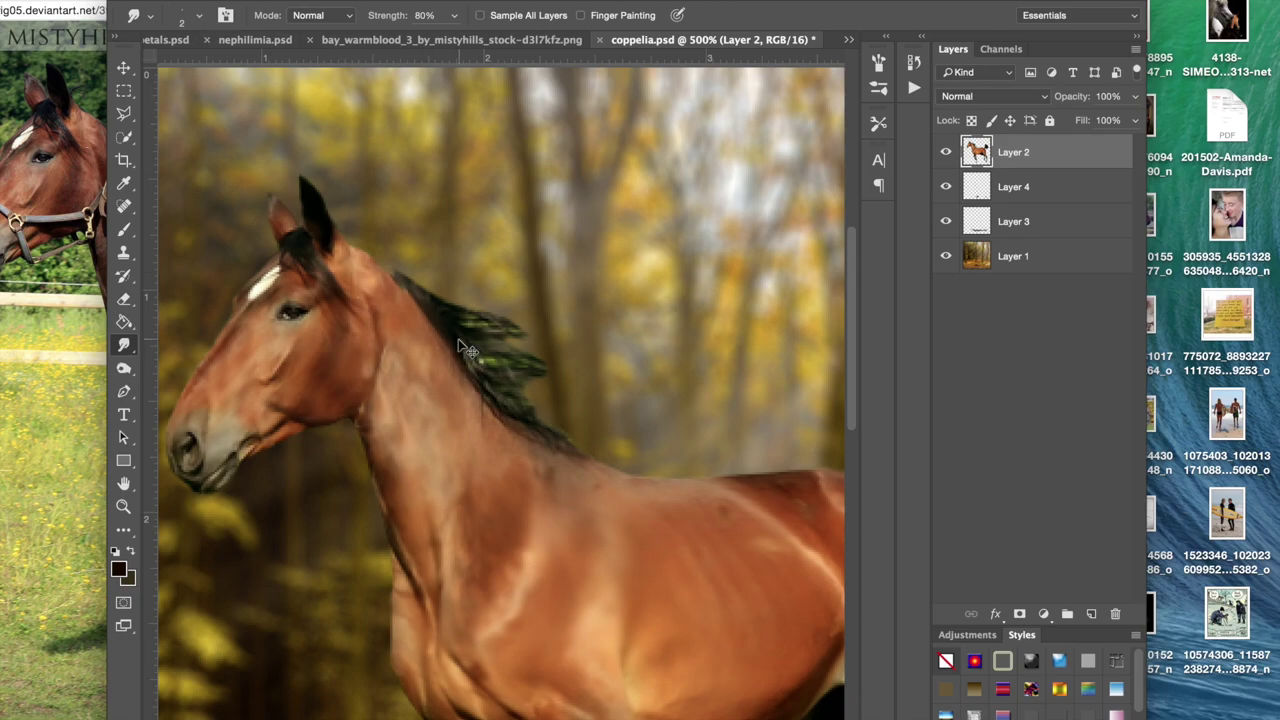
# Step: Smudge the outer edge of the mane on Layer 2 into fine tapered strands
pyautogui.scroll(4, 458, 340)
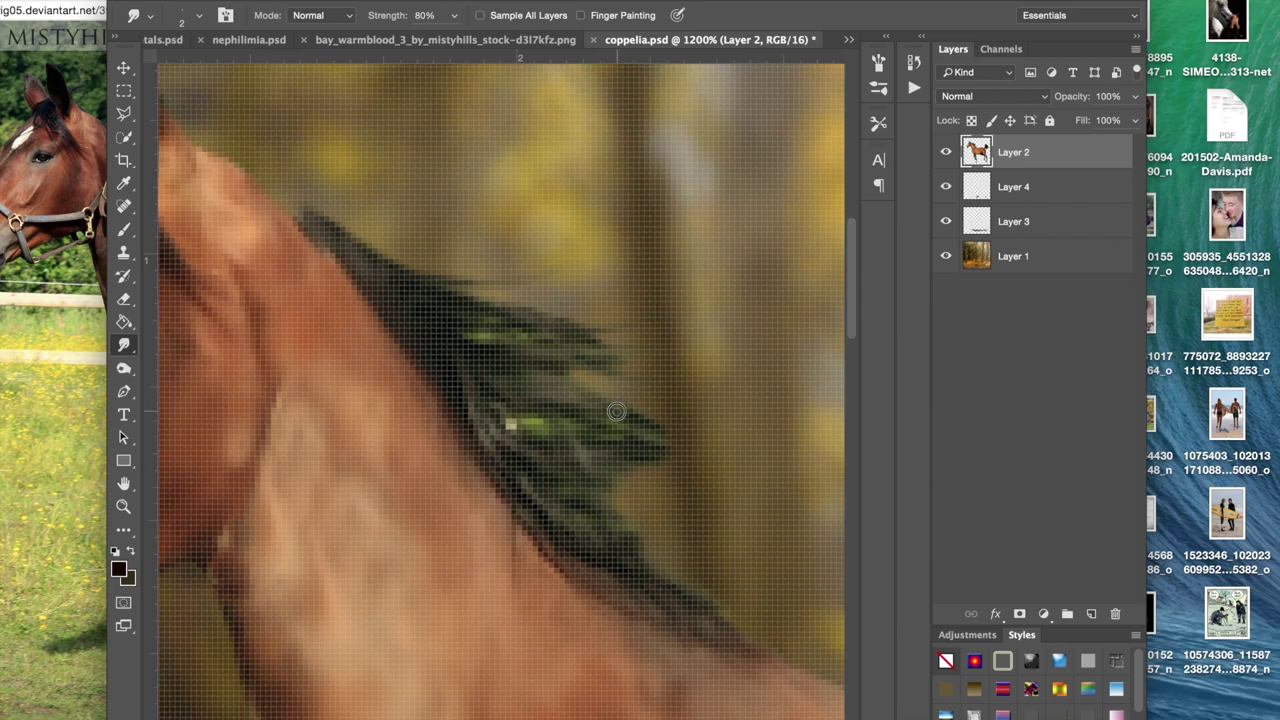
pyautogui.hscroll(3, 600, 395)
pyautogui.scroll(-2, 600, 395)
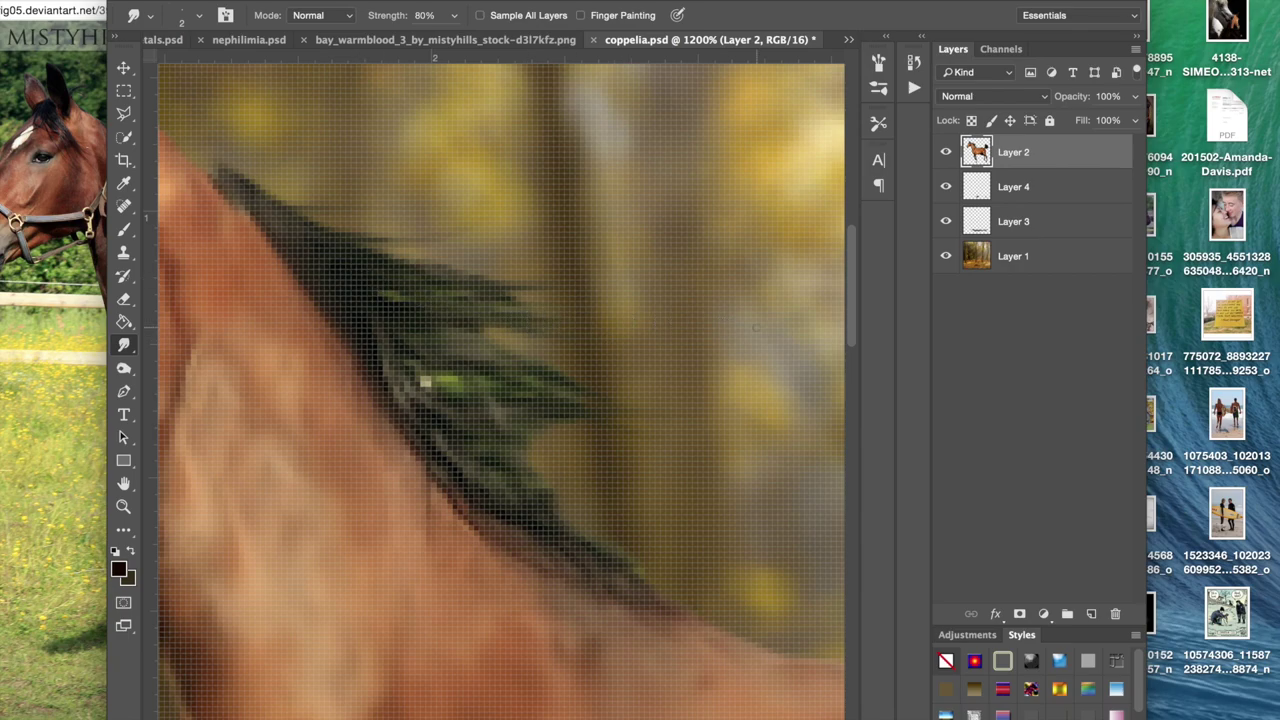
pyautogui.scroll(-5, 735, 317)
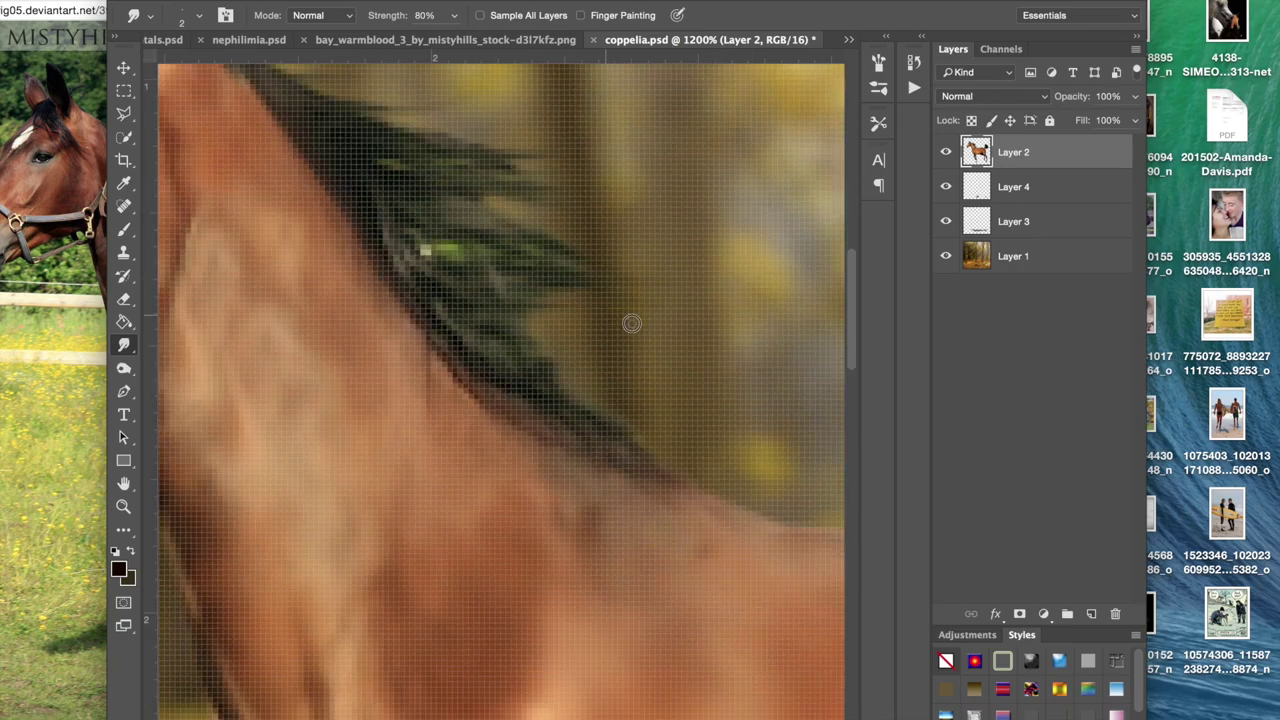
# Step: Examine the mane and back line up close and compare them with the original horse stock photo
pyautogui.hscroll(10, 655, 387)
pyautogui.scroll(-4, 655, 387)
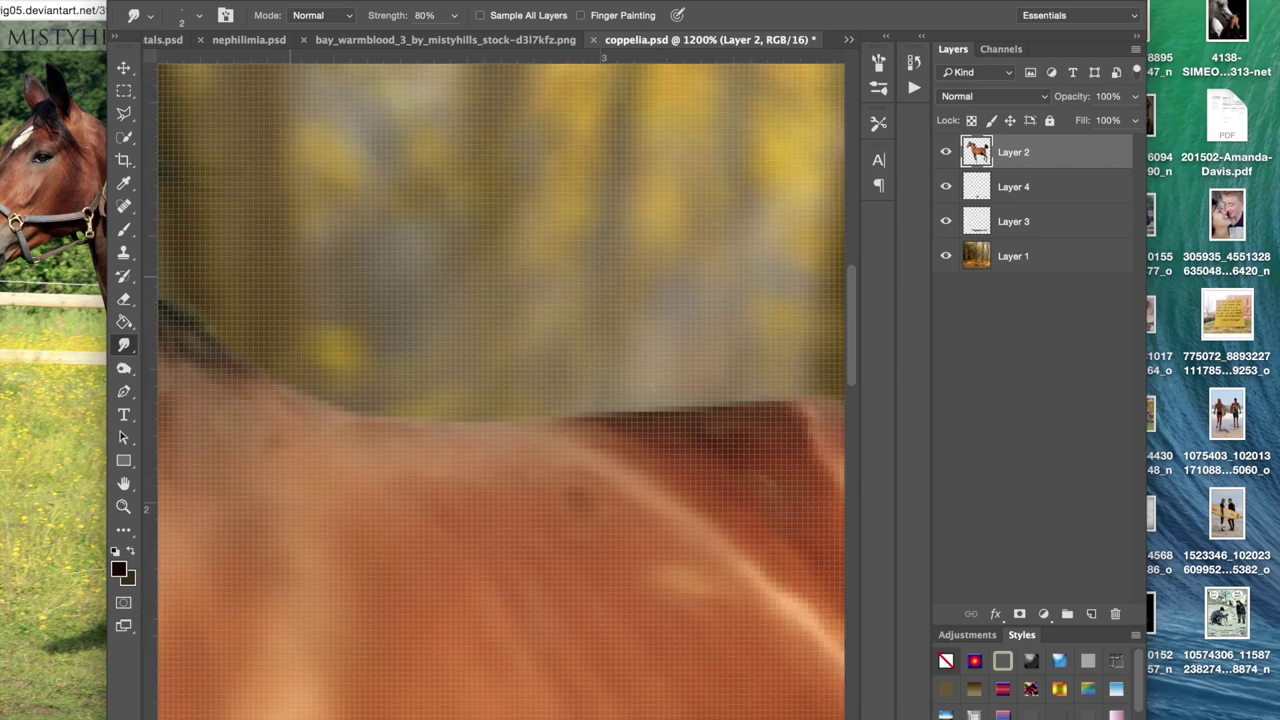
pyautogui.hscroll(4, 655, 387)
pyautogui.scroll(-1, 655, 387)
pyautogui.scroll(2, 655, 387)
pyautogui.click(40, 253)
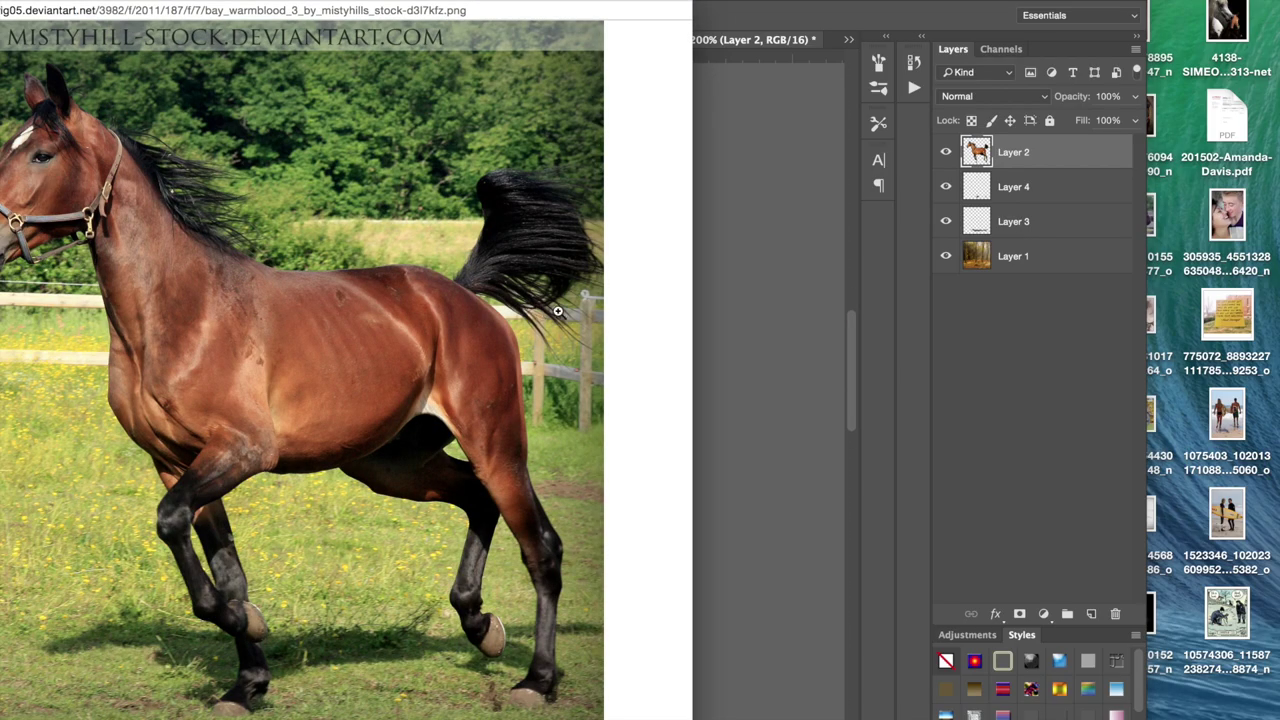
pyautogui.click(808, 231)
pyautogui.hscroll(-5, 500, 390)
pyautogui.scroll(3, 500, 390)
pyautogui.hscroll(5, 500, 390)
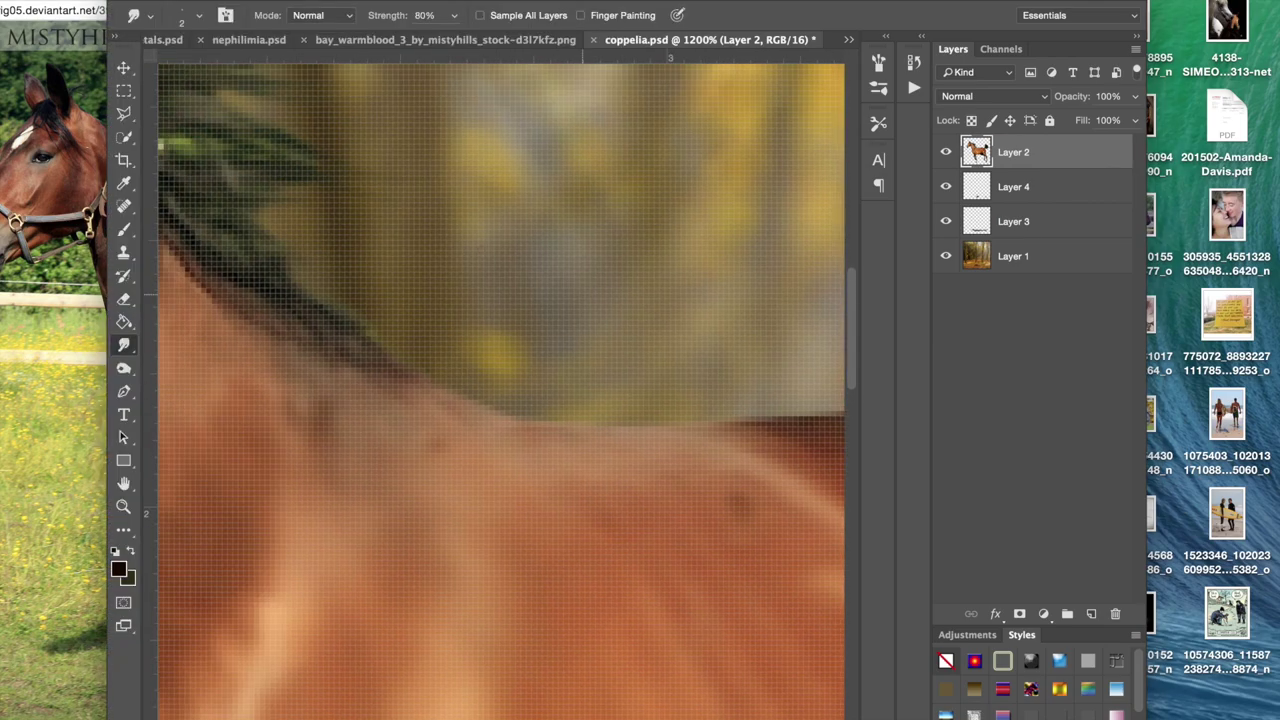
pyautogui.hscroll(-5, 500, 390)
pyautogui.scroll(3, 500, 390)
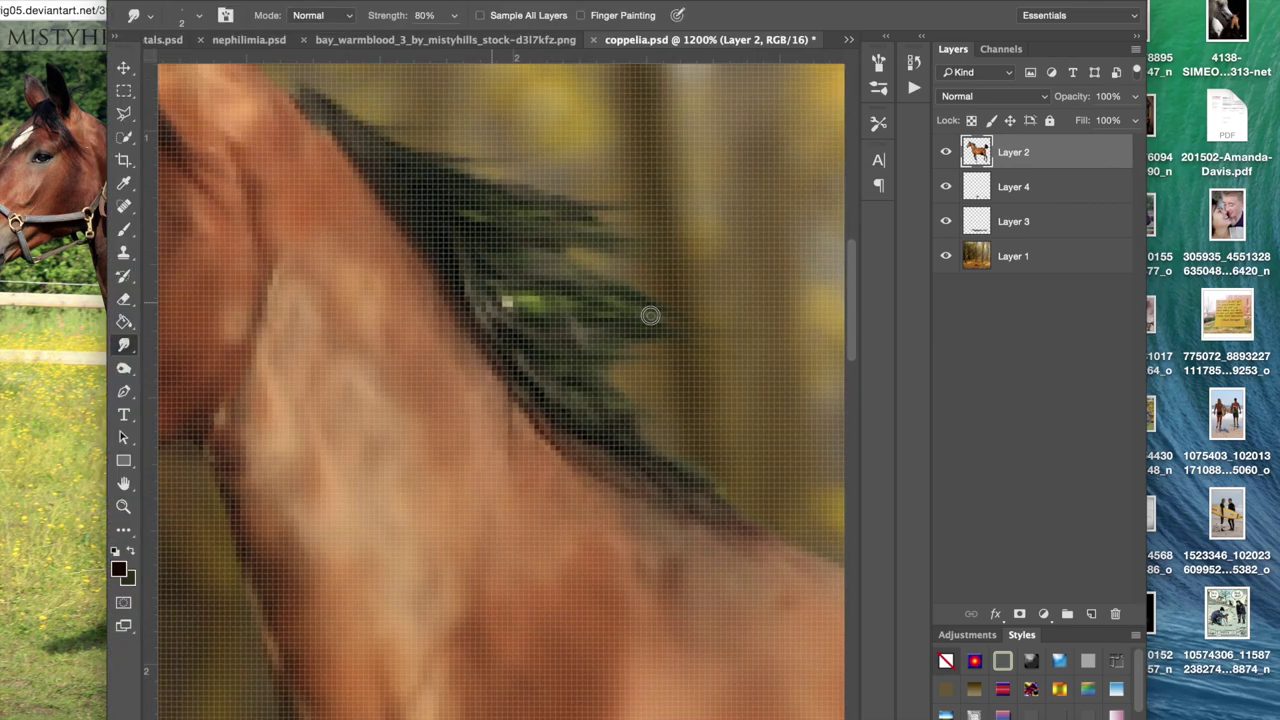
# Step: Extend the mane's hair tips outward with a size 3 smudge brush at 80% strength, using the stock photo as reference
pyautogui.hscroll(3, 616, 328)
pyautogui.scroll(-1, 616, 328)
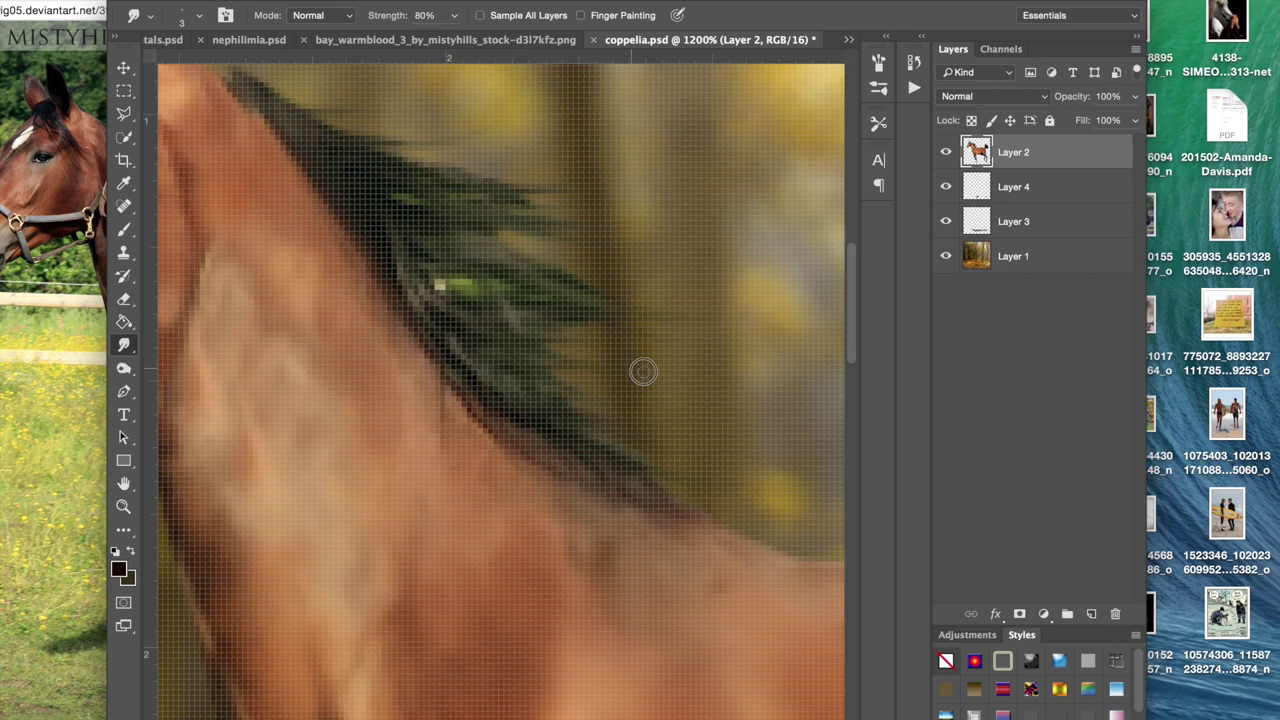
pyautogui.click(72, 335)
pyautogui.click(735, 243)
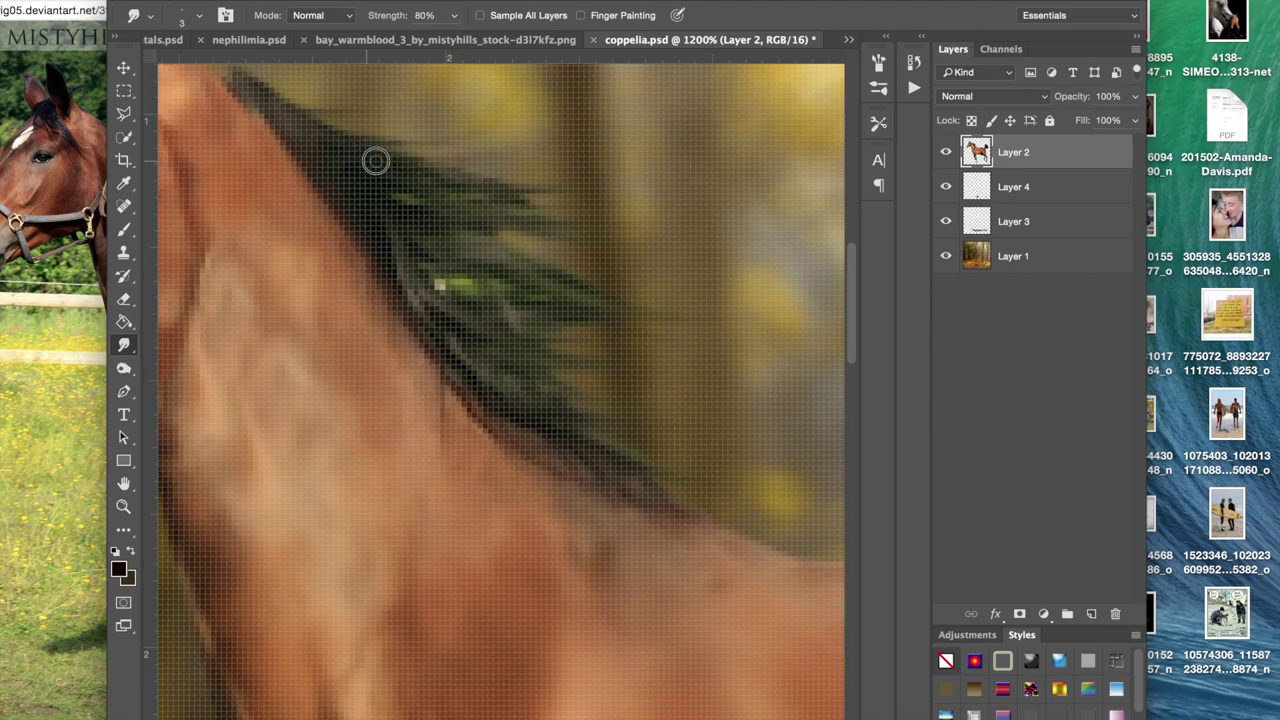
pyautogui.hscroll(3, 538, 295)
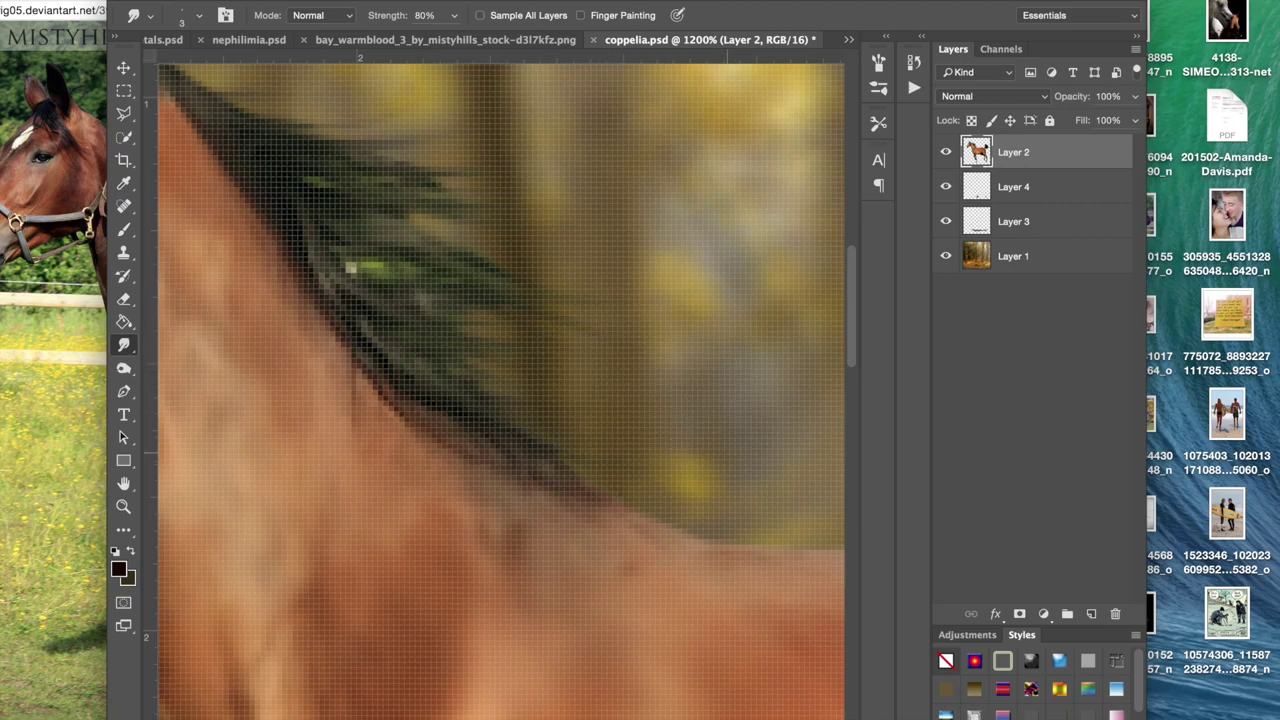
pyautogui.scroll(4, 260, 140)
pyautogui.hscroll(-3, 260, 140)
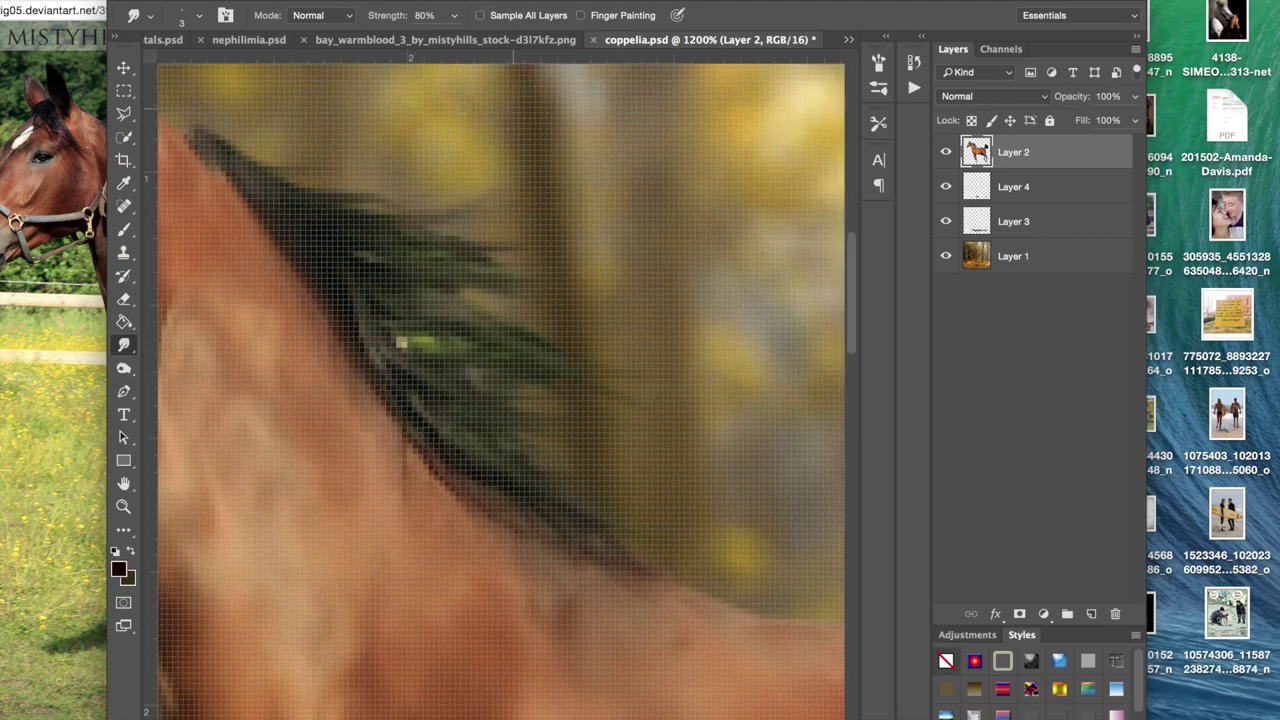
pyautogui.moveTo(235, 176); pyautogui.dragTo(213, 163)
# Step: Try stretching a mane strand at 100% smudge strength, undo the stroke and set the strength back to 80%
pyautogui.click(396, 18)
pyautogui.write('100')
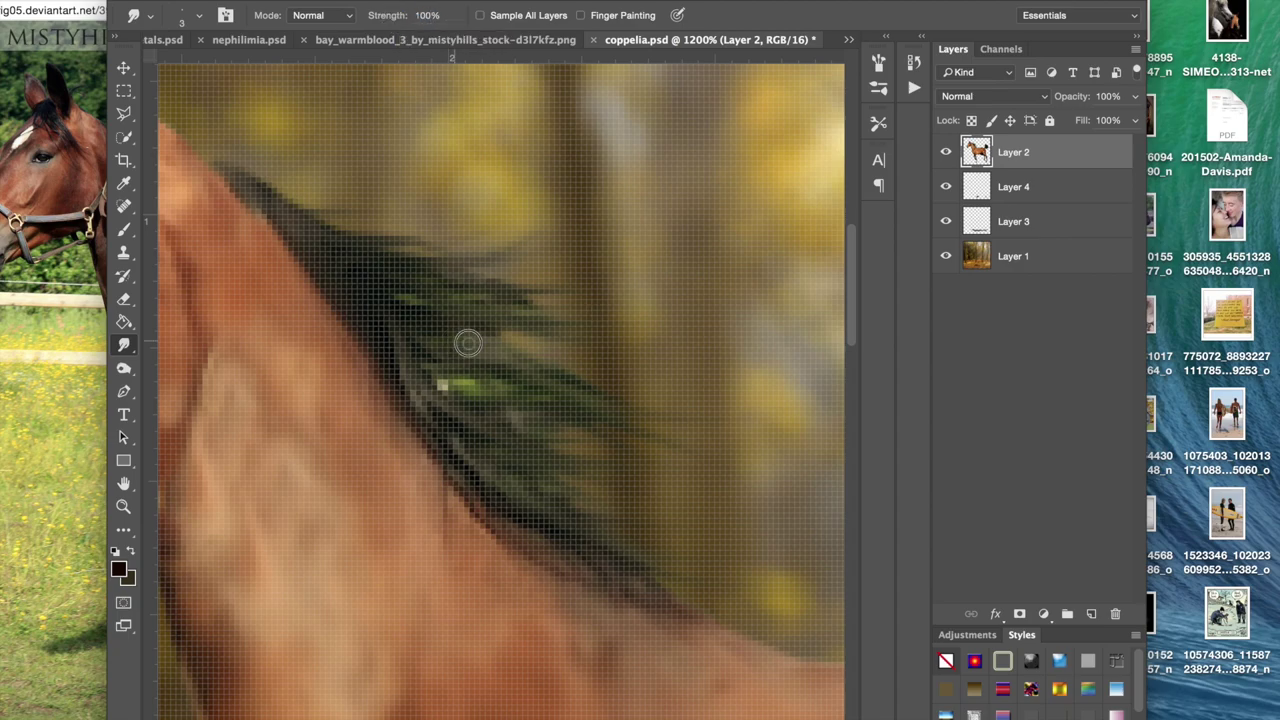
pyautogui.moveTo(583, 407); pyautogui.dragTo(911, 477)
pyautogui.moveTo(659, 420); pyautogui.dragTo(622, 403)
pyautogui.hscroll(5, 622, 403)
pyautogui.press('super+z')
pyautogui.hscroll(-8, 622, 403)
pyautogui.hscroll(3, 621, 402)
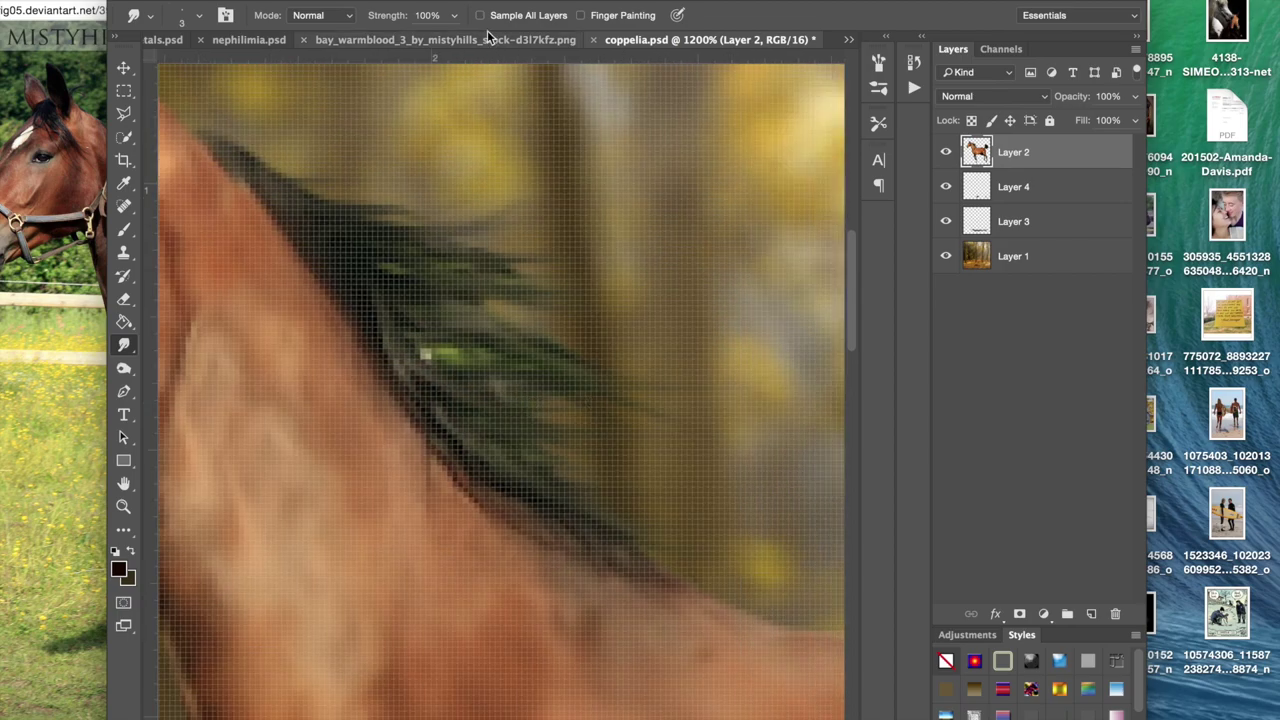
pyautogui.click(390, 18)
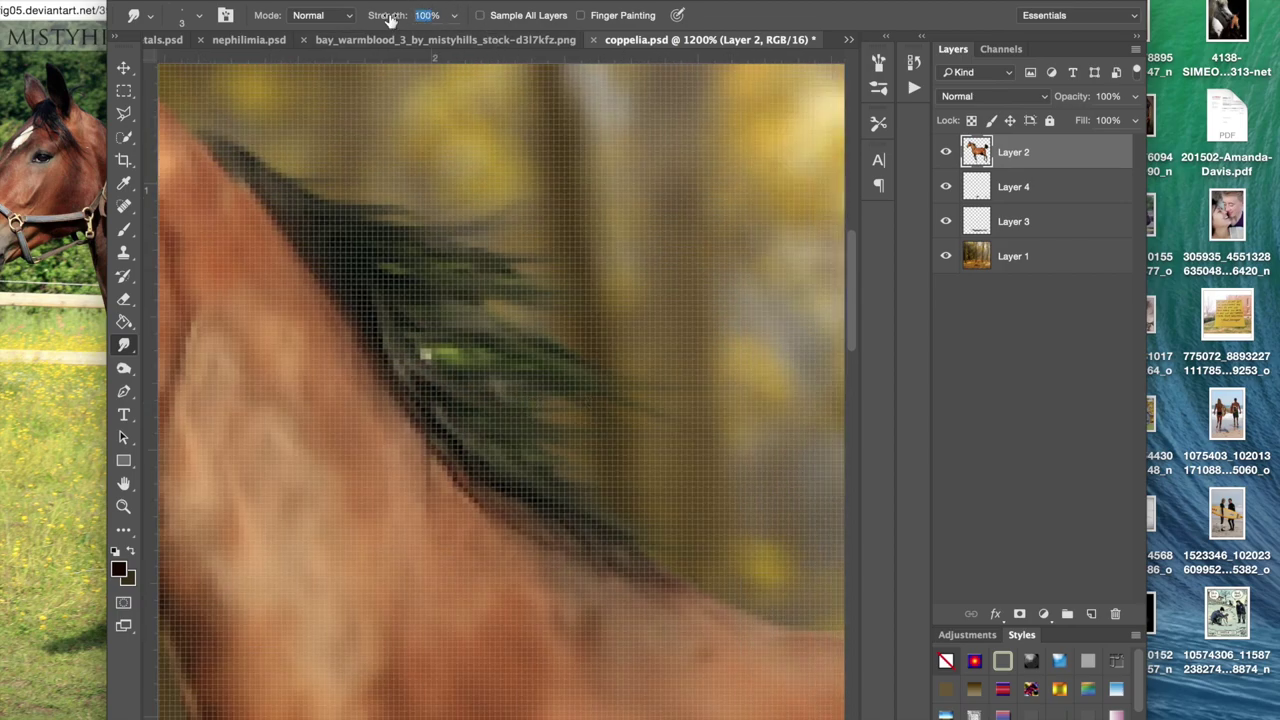
pyautogui.write('80')
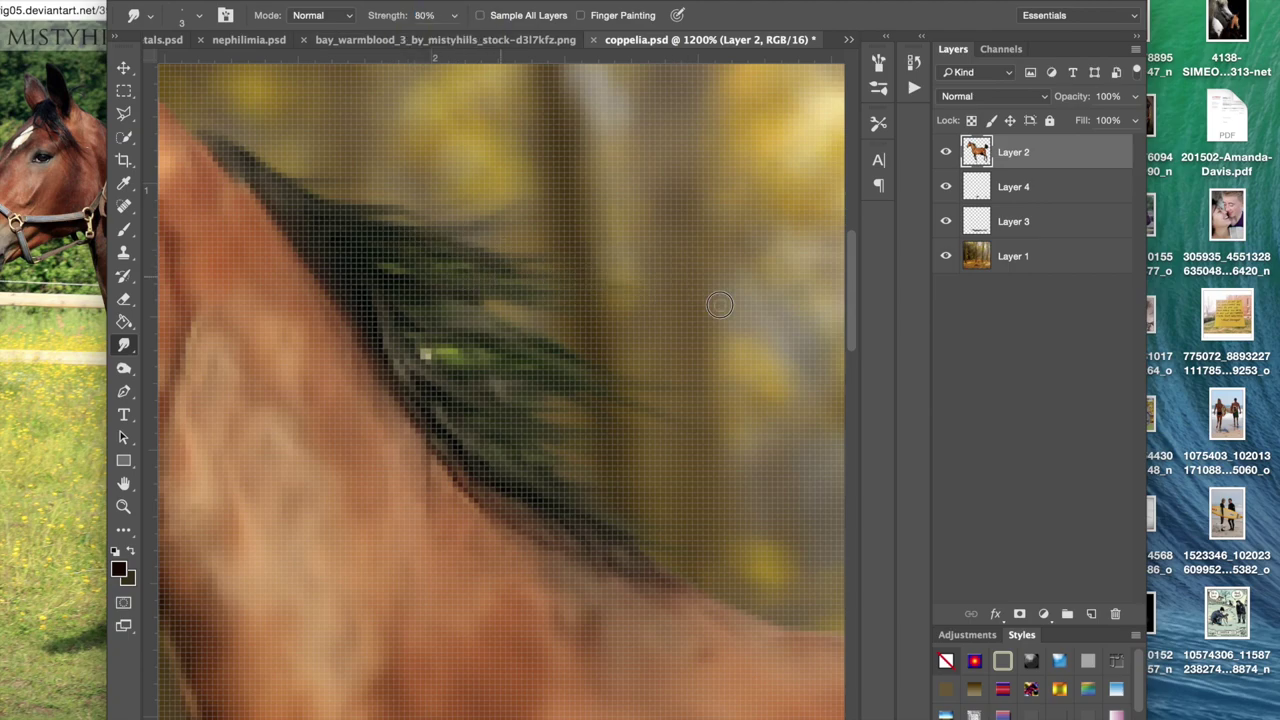
# Step: Erase the bright green background remnants between the mane strands with a size 1 eraser
pyautogui.hscroll(-5, 379, 284)
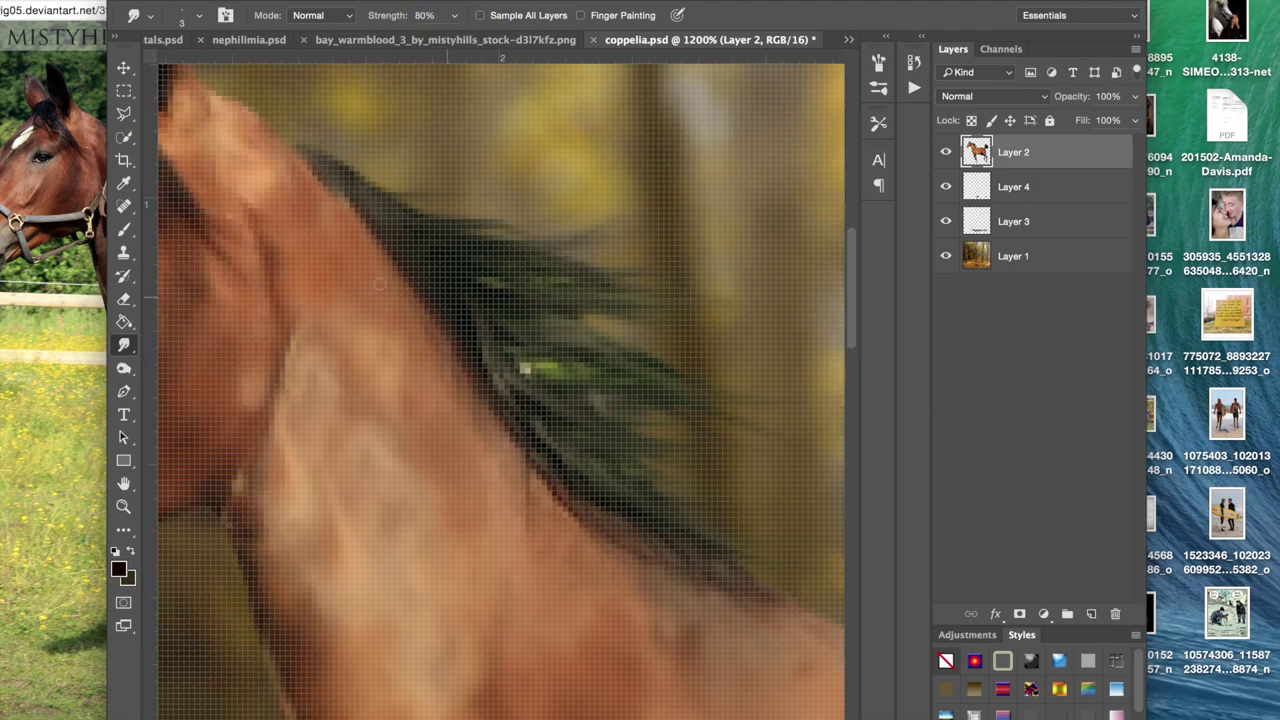
pyautogui.click(124, 298)
pyautogui.press('[')
pyautogui.press('[')
pyautogui.press('[')
pyautogui.press('[')
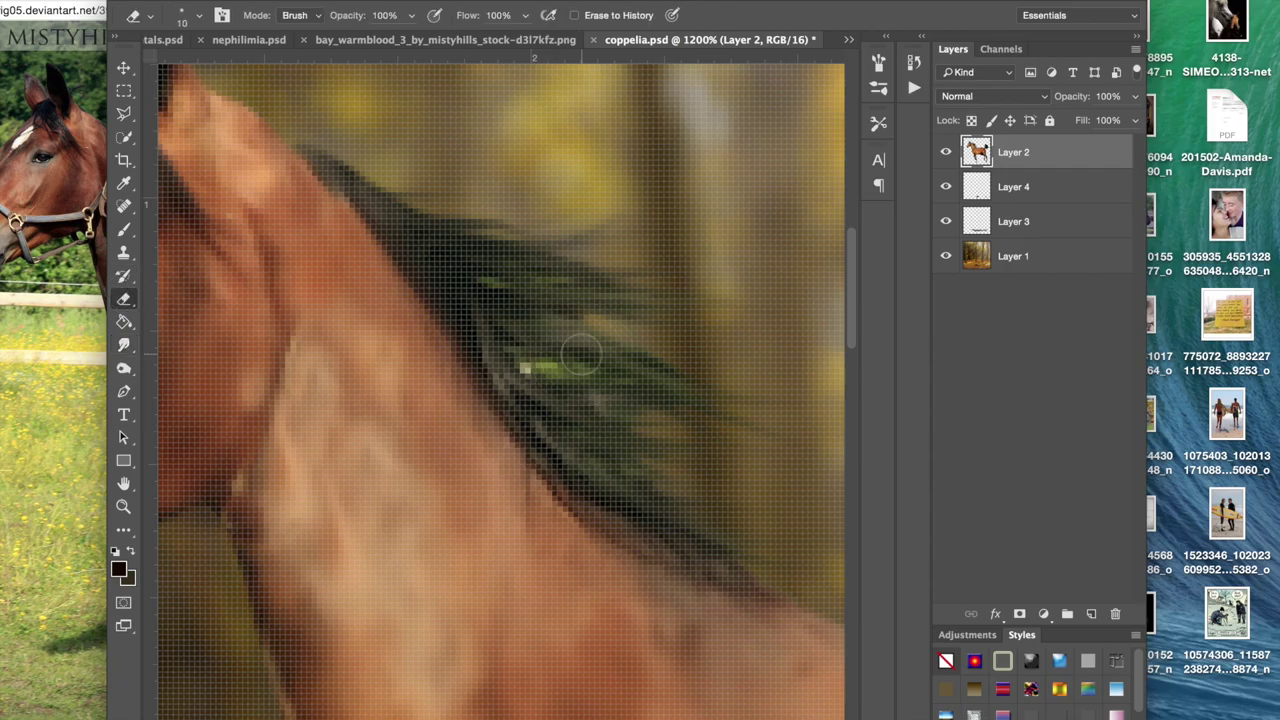
pyautogui.press('[')
pyautogui.press('[')
pyautogui.press(']')
pyautogui.press(']')
pyautogui.press(']')
pyautogui.moveTo(584, 366)
pyautogui.mouseDown()
pyautogui.moveTo(536, 369)
pyautogui.moveTo(592, 370)
pyautogui.mouseUp()
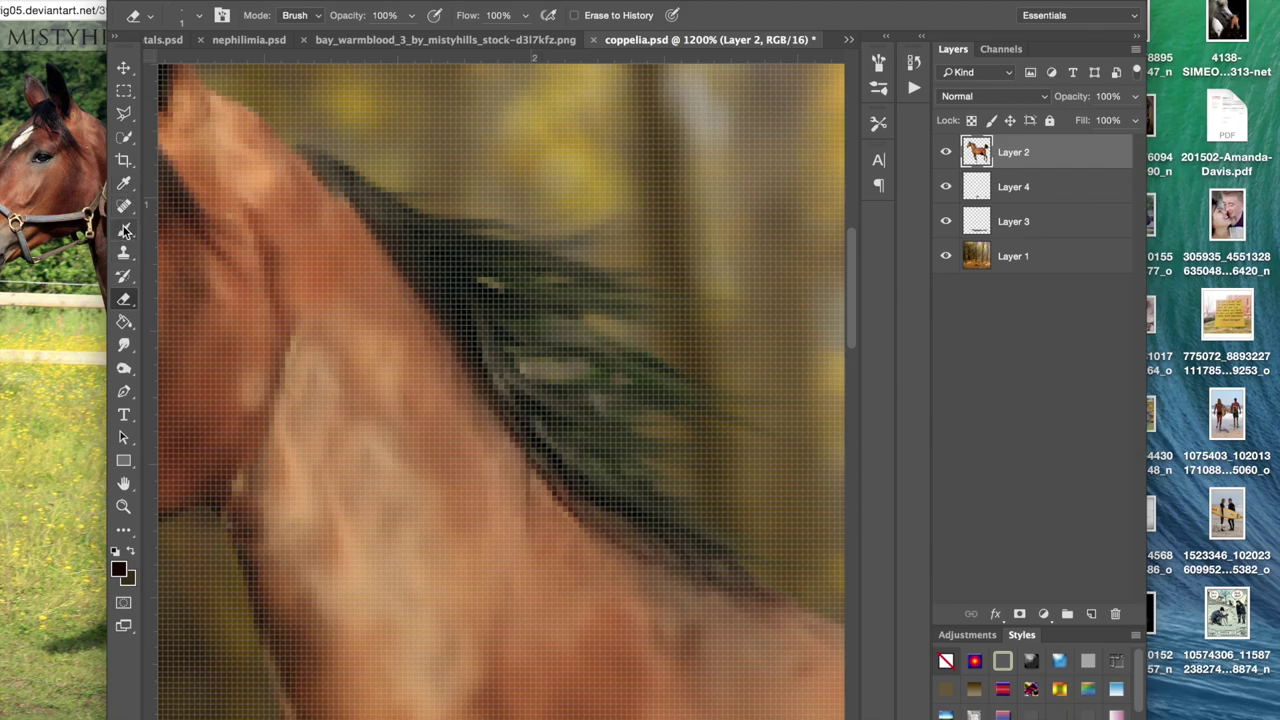
# Step: Smudge hair strands across the erased gaps in the mane with a size 2 brush at 80% strength, and check the whole horse
pyautogui.keyDown('alt'); pyautogui.click(124, 344); pyautogui.keyUp('alt')
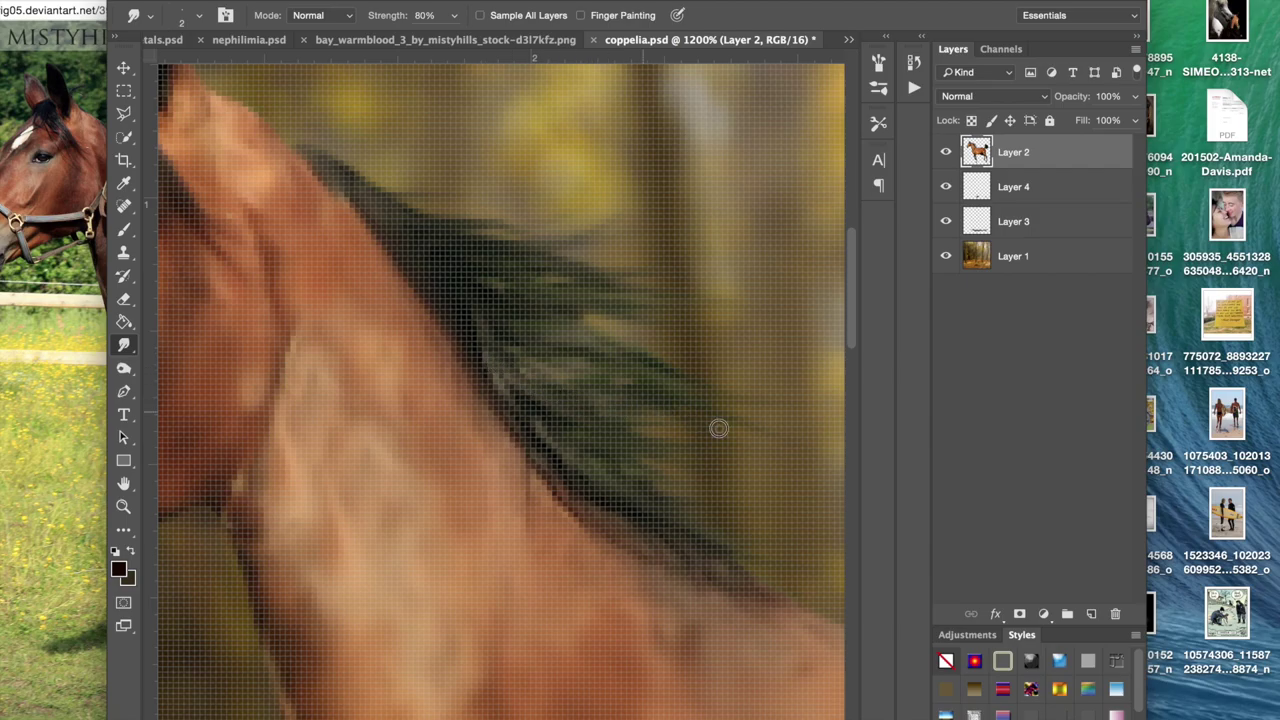
pyautogui.hscroll(5, 640, 380)
pyautogui.scroll(-3, 640, 380)
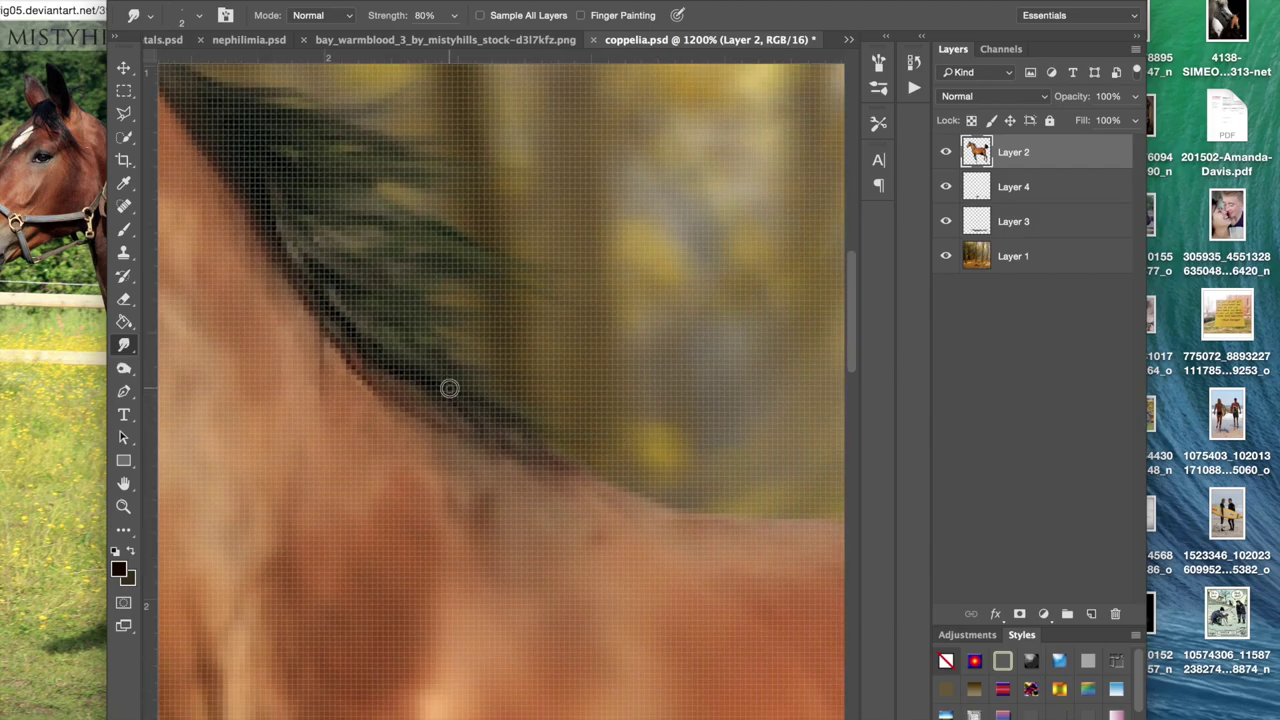
pyautogui.hotkey('ctrl', '-')
pyautogui.hotkey('ctrl', '-')
pyautogui.hotkey('ctrl', '-')
pyautogui.hotkey('ctrl', '-')
pyautogui.hotkey('ctrl', '-')
pyautogui.hotkey('ctrl', '-')
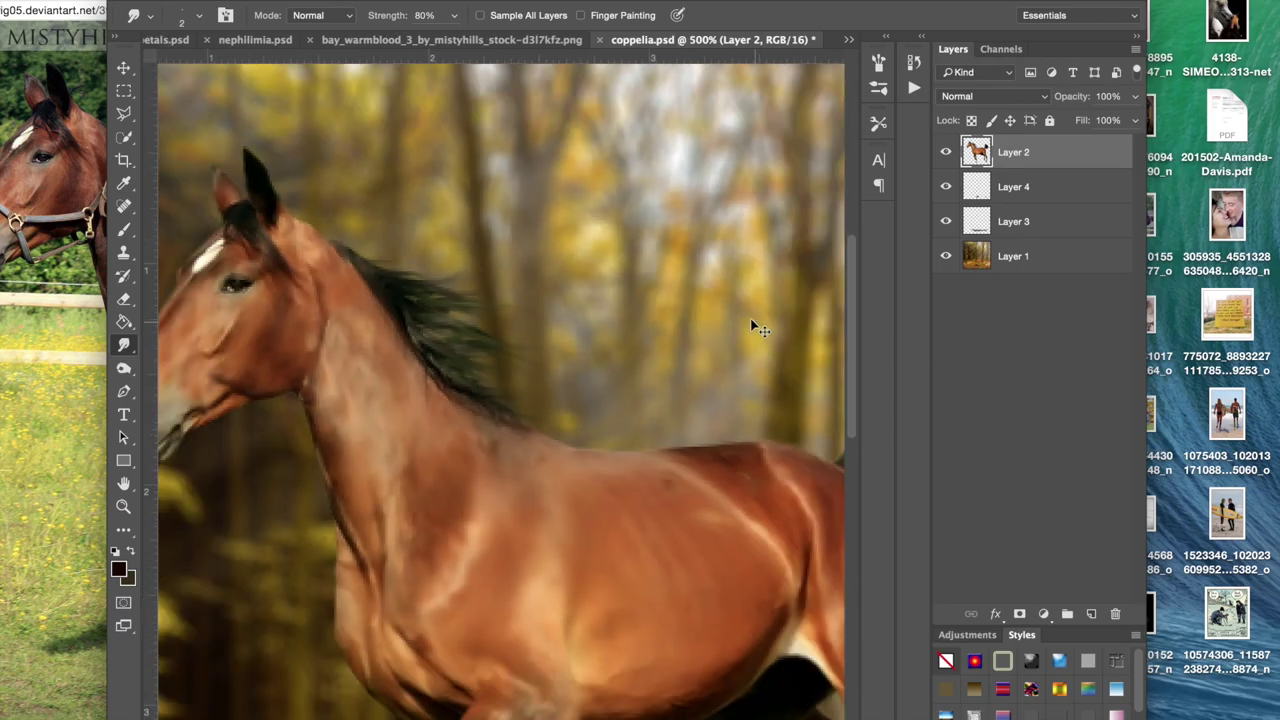
pyautogui.press('super+minus')
# Step: Set the smudge strength to 90% and pull fine hairs outward from the tail's lower outer edge
pyautogui.press('super+plus')
pyautogui.press('super+plus')
pyautogui.press('super+plus')
pyautogui.press('super+plus')
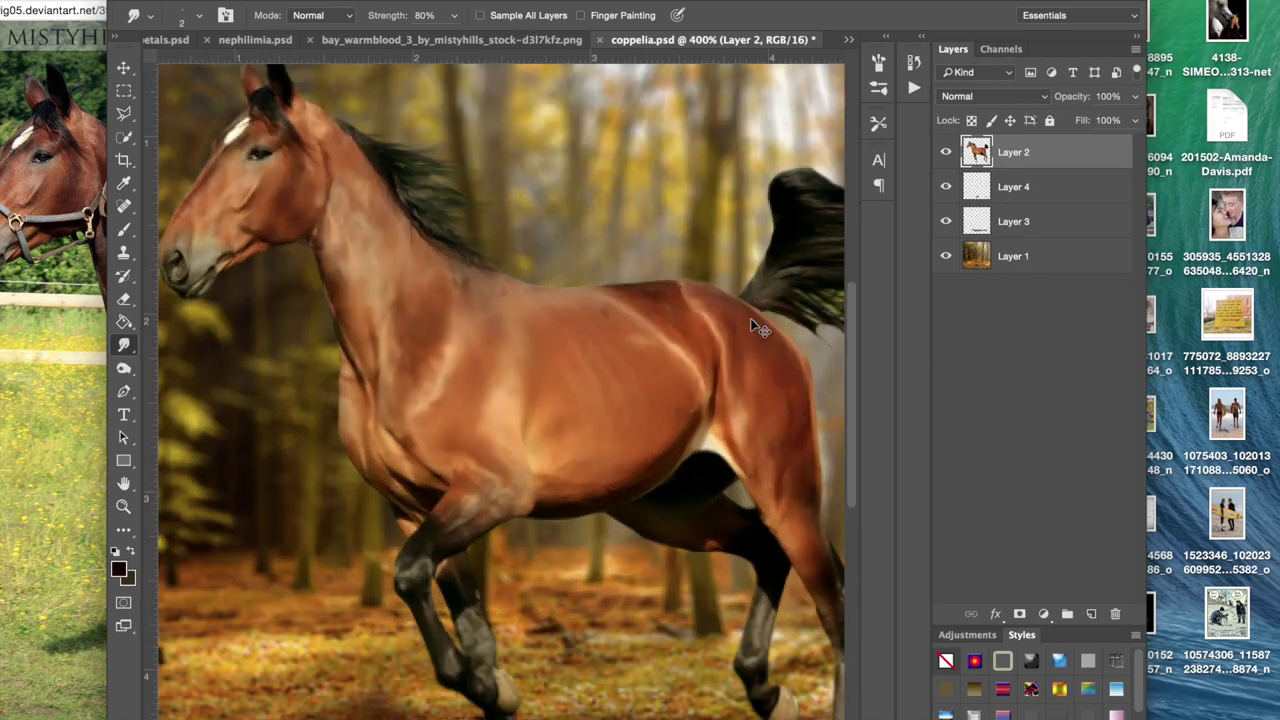
pyautogui.hscroll(5, 751, 319)
pyautogui.moveTo(731, 305); pyautogui.dragTo(689, 350)
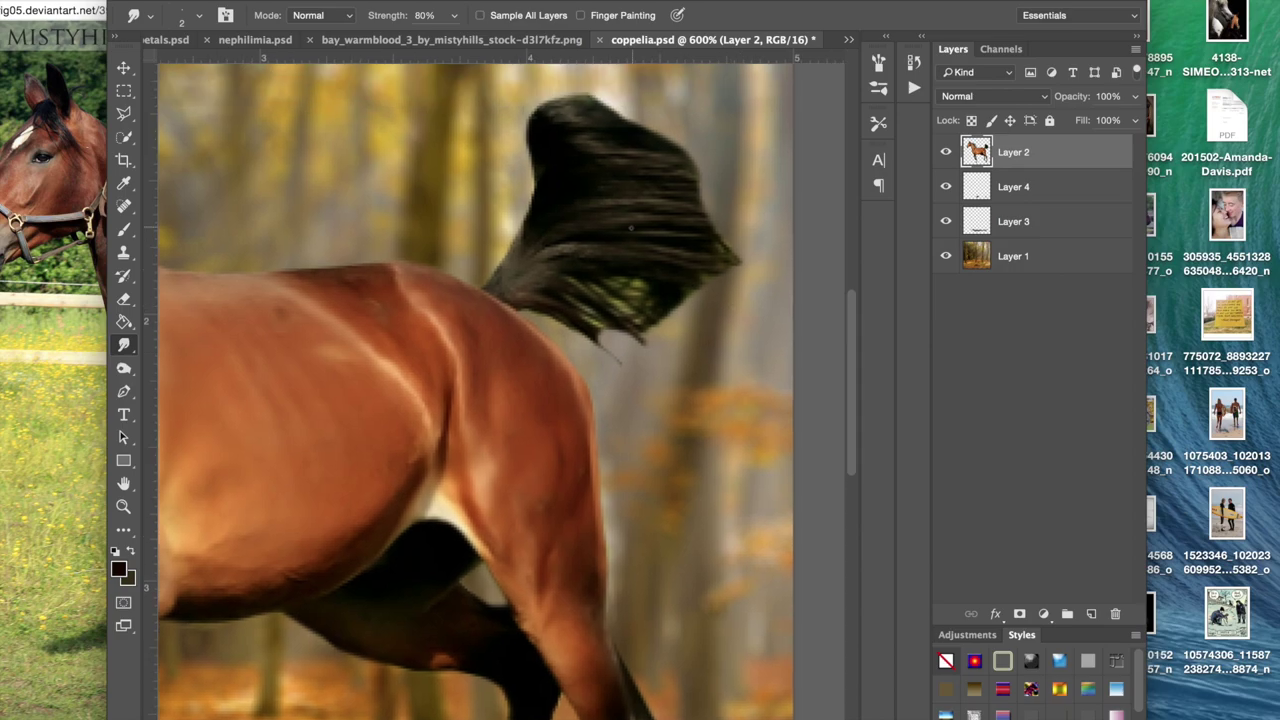
pyautogui.moveTo(414, 15); pyautogui.dragTo(421, 15)
pyautogui.moveTo(661, 253); pyautogui.dragTo(758, 284)
pyautogui.moveTo(625, 266); pyautogui.dragTo(752, 322)
pyautogui.moveTo(663, 275); pyautogui.dragTo(766, 316)
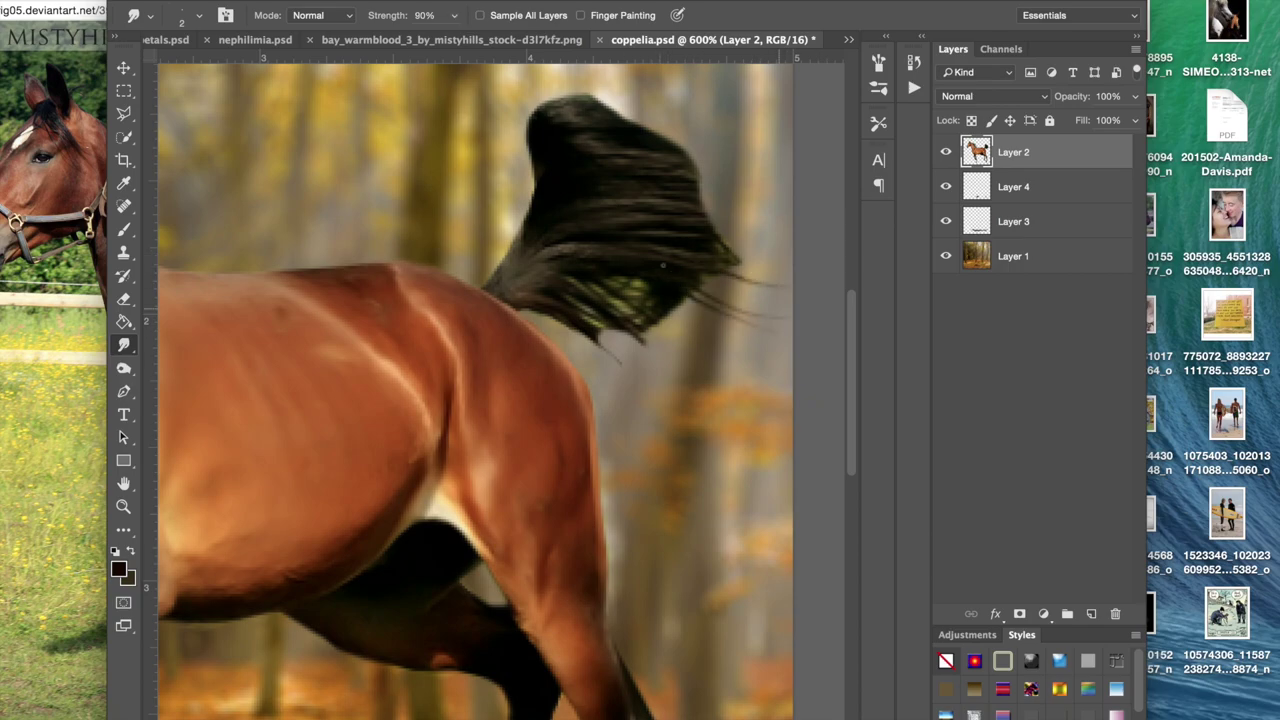
pyautogui.moveTo(623, 263); pyautogui.dragTo(766, 330)
pyautogui.moveTo(659, 308); pyautogui.dragTo(798, 341)
# Step: Pull longer wispy strands out of the tail's tip and underside with a size 3 smudge brush
pyautogui.moveTo(655, 242); pyautogui.dragTo(829, 229)
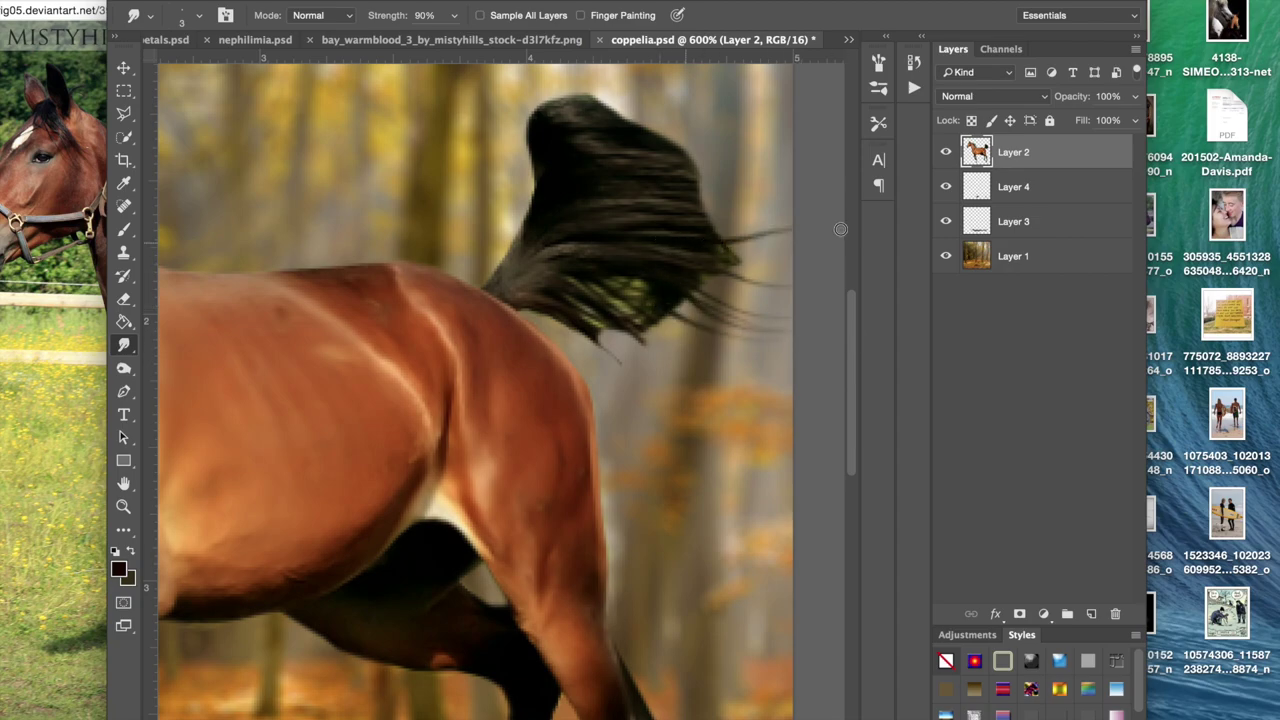
pyautogui.moveTo(670, 244); pyautogui.dragTo(856, 222)
pyautogui.moveTo(712, 237); pyautogui.dragTo(805, 231)
pyautogui.moveTo(678, 250); pyautogui.dragTo(840, 264)
pyautogui.moveTo(688, 268); pyautogui.dragTo(842, 290)
pyautogui.moveTo(569, 293); pyautogui.dragTo(685, 388)
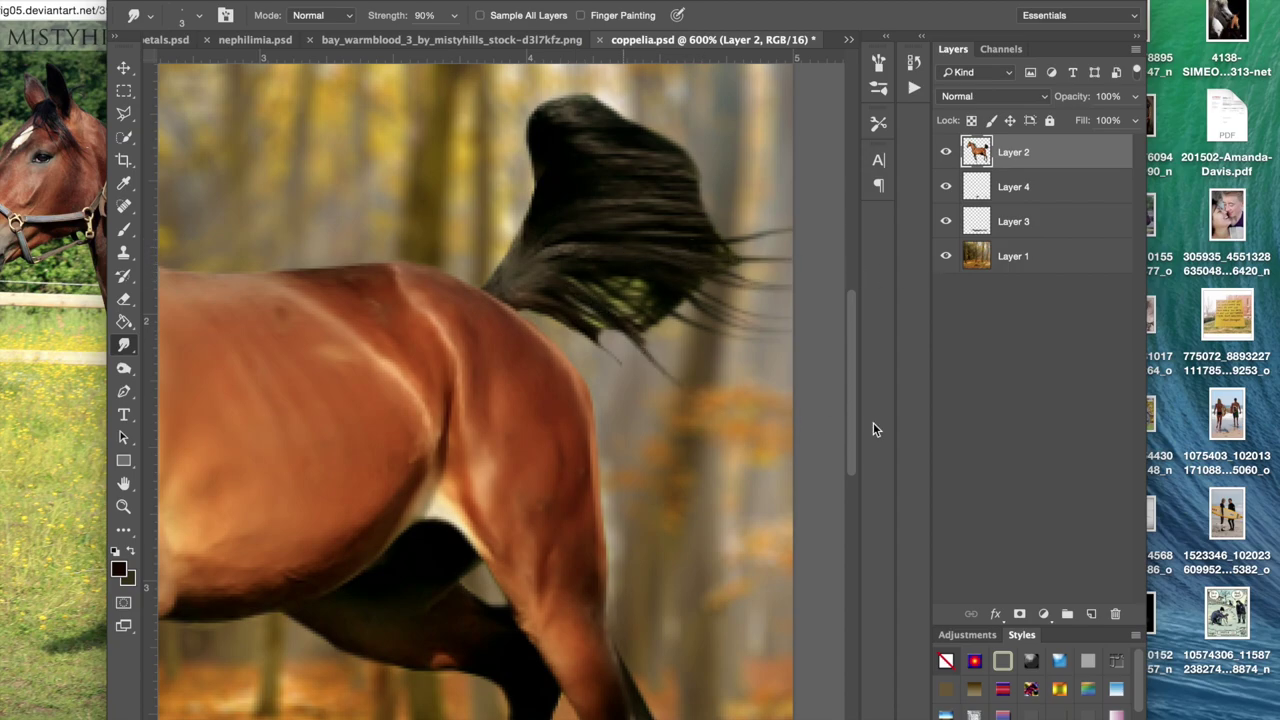
# Step: Smudge several more long strands diagonally outward from the tail's underside with the size 3 brush at 90% strength
pyautogui.moveTo(610, 301); pyautogui.dragTo(702, 384)
pyautogui.moveTo(625, 321); pyautogui.dragTo(690, 358)
pyautogui.moveTo(566, 304); pyautogui.dragTo(730, 386)
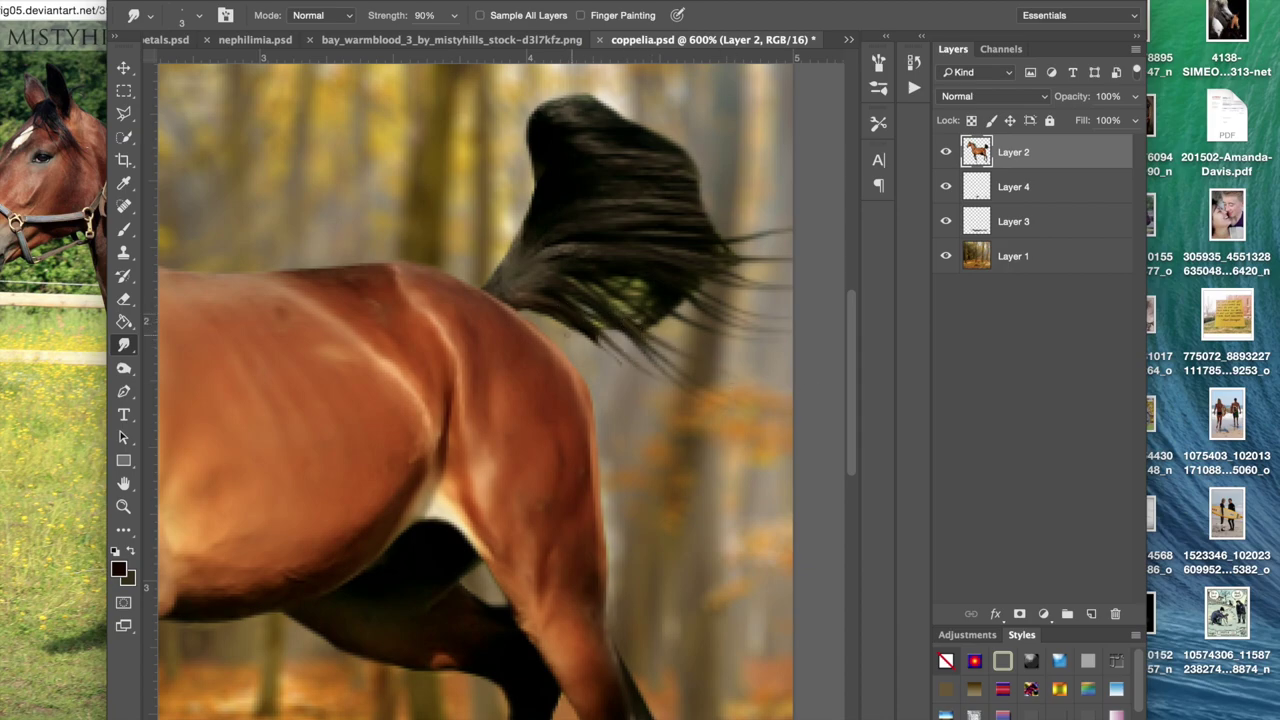
pyautogui.moveTo(568, 314); pyautogui.dragTo(700, 403)
# Step: Pull wispy strands outward from the middle and upper outer edge of the tail with the size 3 smudge brush
pyautogui.moveTo(597, 259); pyautogui.dragTo(785, 282)
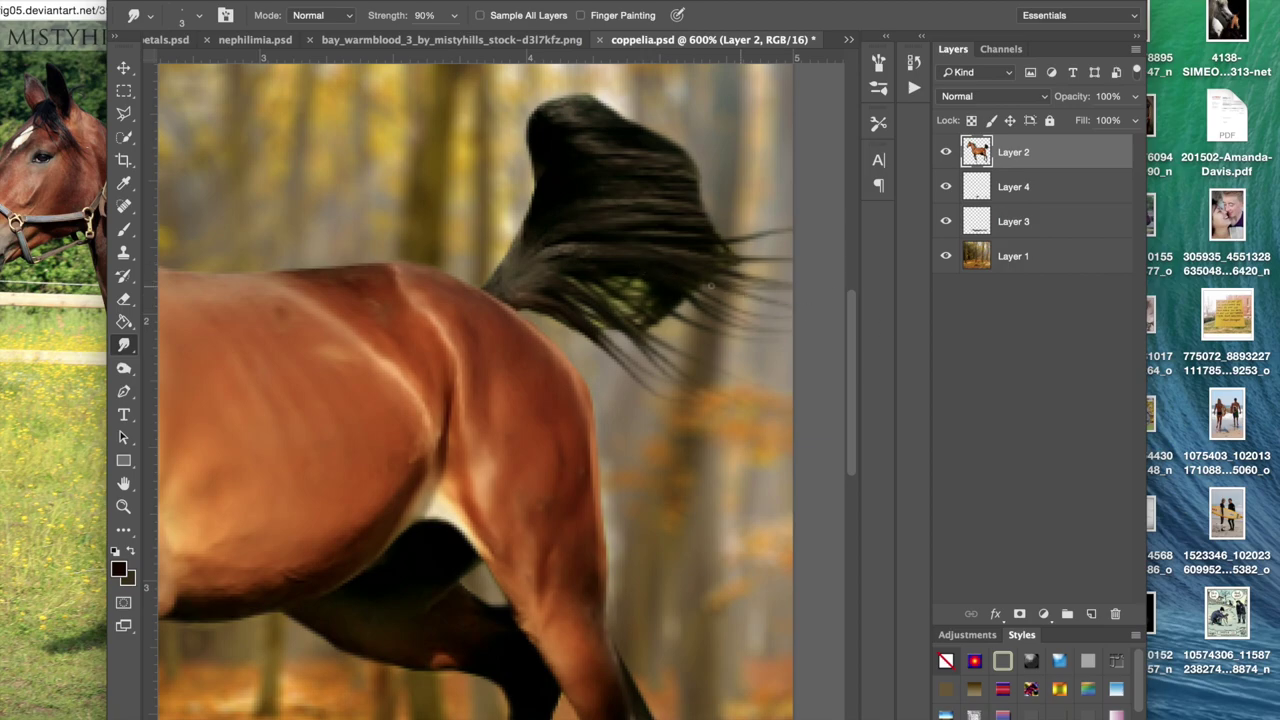
pyautogui.moveTo(667, 280); pyautogui.dragTo(782, 315)
pyautogui.moveTo(620, 160); pyautogui.dragTo(772, 180)
pyautogui.moveTo(659, 168); pyautogui.dragTo(780, 204)
pyautogui.moveTo(666, 182); pyautogui.dragTo(792, 217)
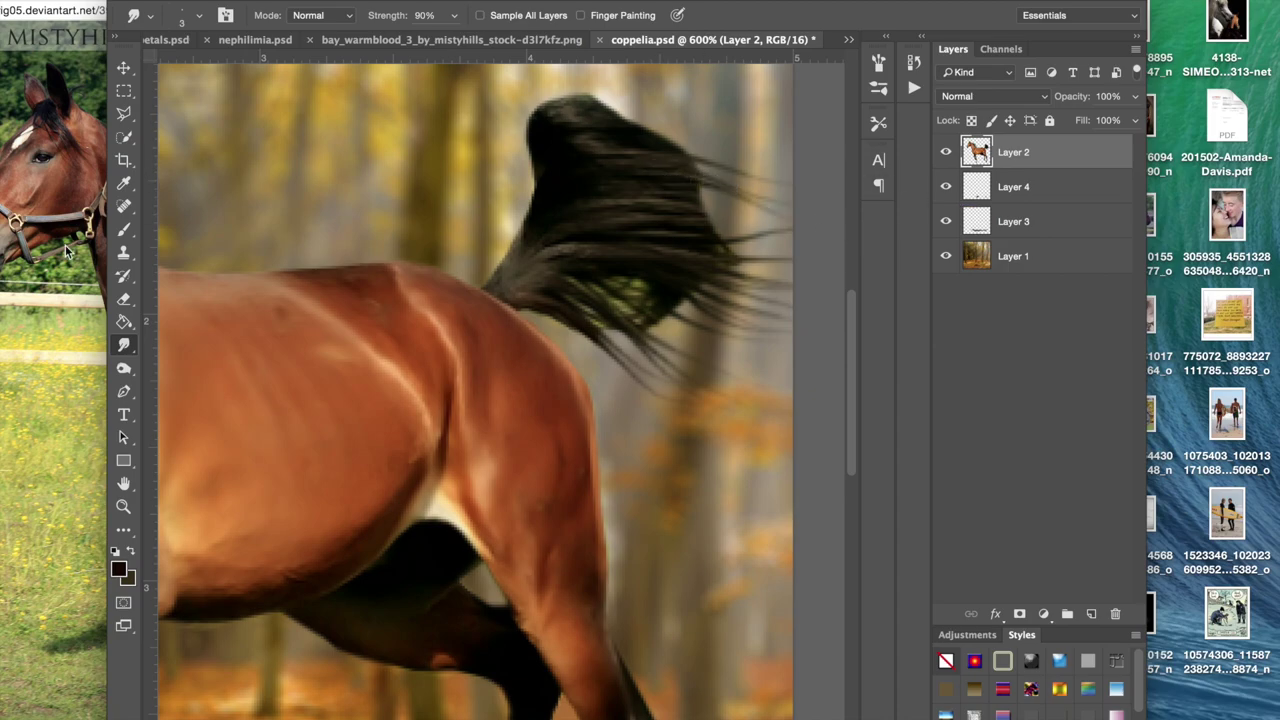
# Step: Reduce the smudge brush to size 2 and add finer hairs along the tail's outer edge
pyautogui.click(4, 268)
pyautogui.click(713, 294)
pyautogui.moveTo(682, 197); pyautogui.dragTo(770, 218)
pyautogui.moveTo(666, 185); pyautogui.dragTo(812, 227)
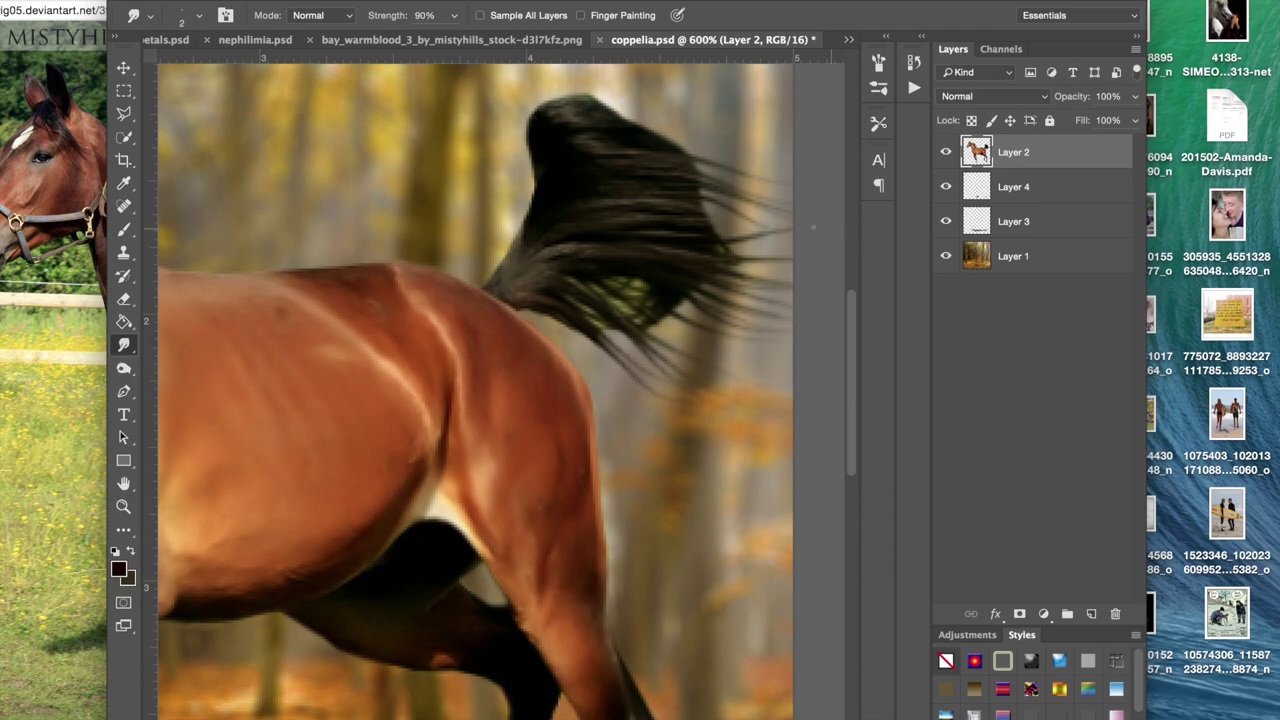
pyautogui.moveTo(702, 208); pyautogui.dragTo(802, 245)
pyautogui.moveTo(688, 218); pyautogui.dragTo(805, 255)
pyautogui.moveTo(675, 228); pyautogui.dragTo(847, 227)
pyautogui.moveTo(704, 244); pyautogui.dragTo(796, 250)
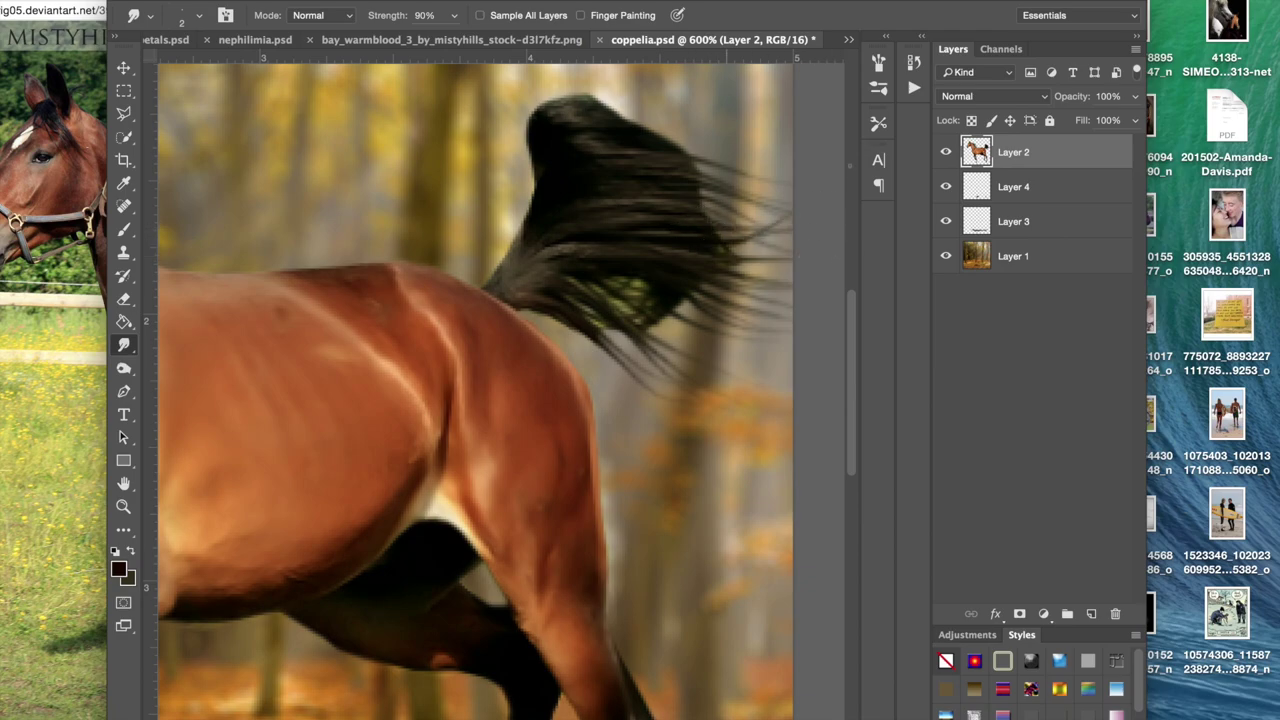
pyautogui.moveTo(690, 201)
pyautogui.mouseDown()
pyautogui.moveTo(774, 201)
pyautogui.moveTo(674, 184)
pyautogui.moveTo(715, 186)
pyautogui.mouseUp()
pyautogui.scroll(2, 751, 237)
pyautogui.hscroll(3, 751, 237)
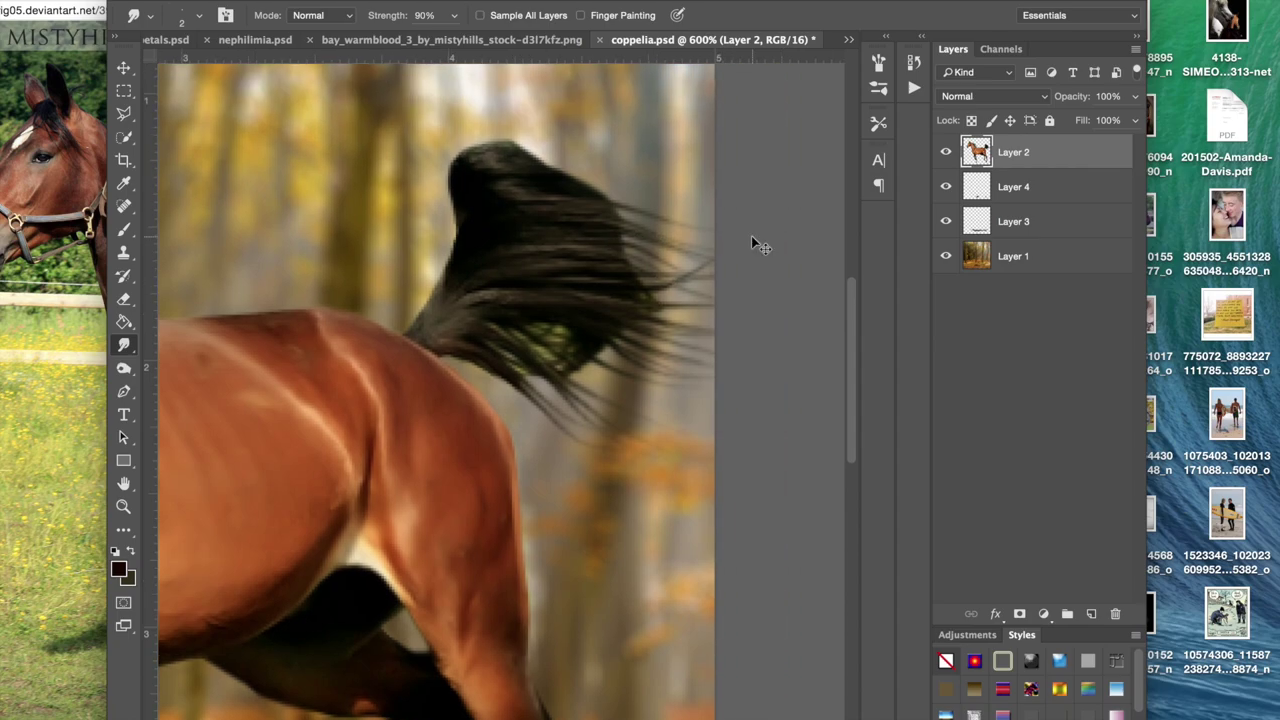
# Step: Undo the last two smudge strokes on the tail's outer edge
pyautogui.press('super+plus')
pyautogui.press('super+plus')
pyautogui.hscroll(1, 751, 237)
pyautogui.click(200, 0)
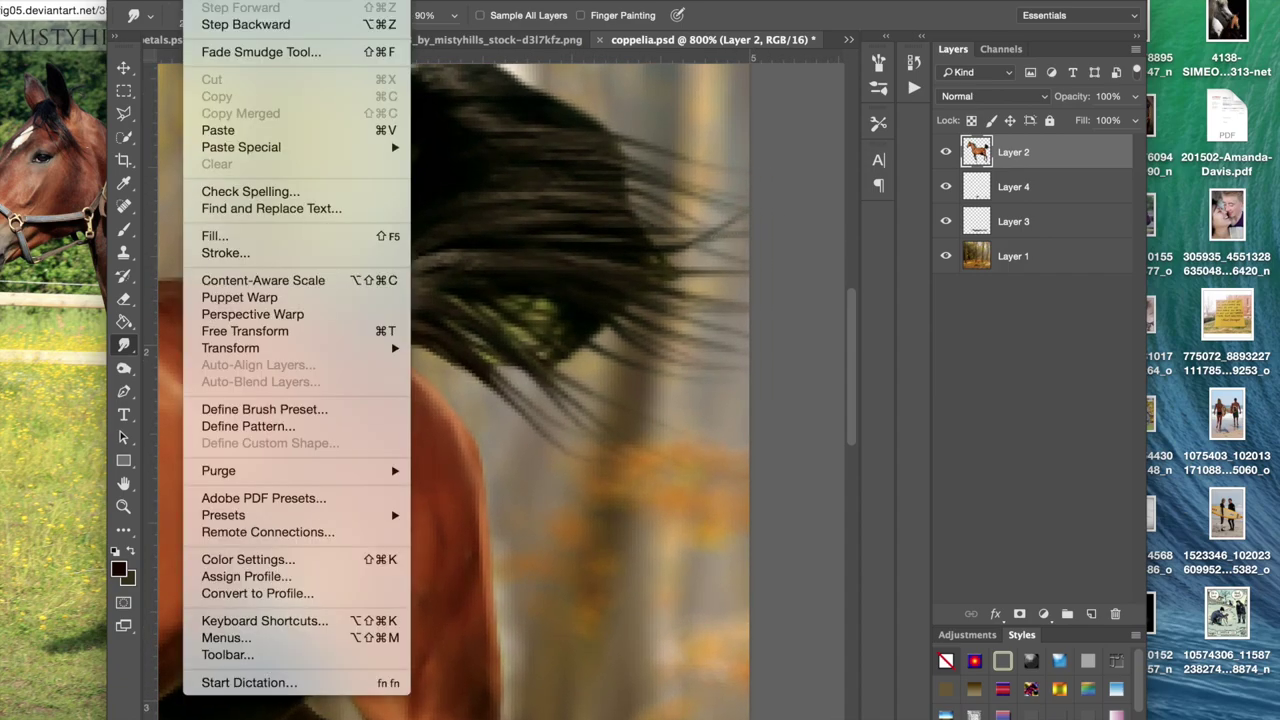
pyautogui.click(215, 24)
pyautogui.click(205, 2)
pyautogui.click(215, 24)
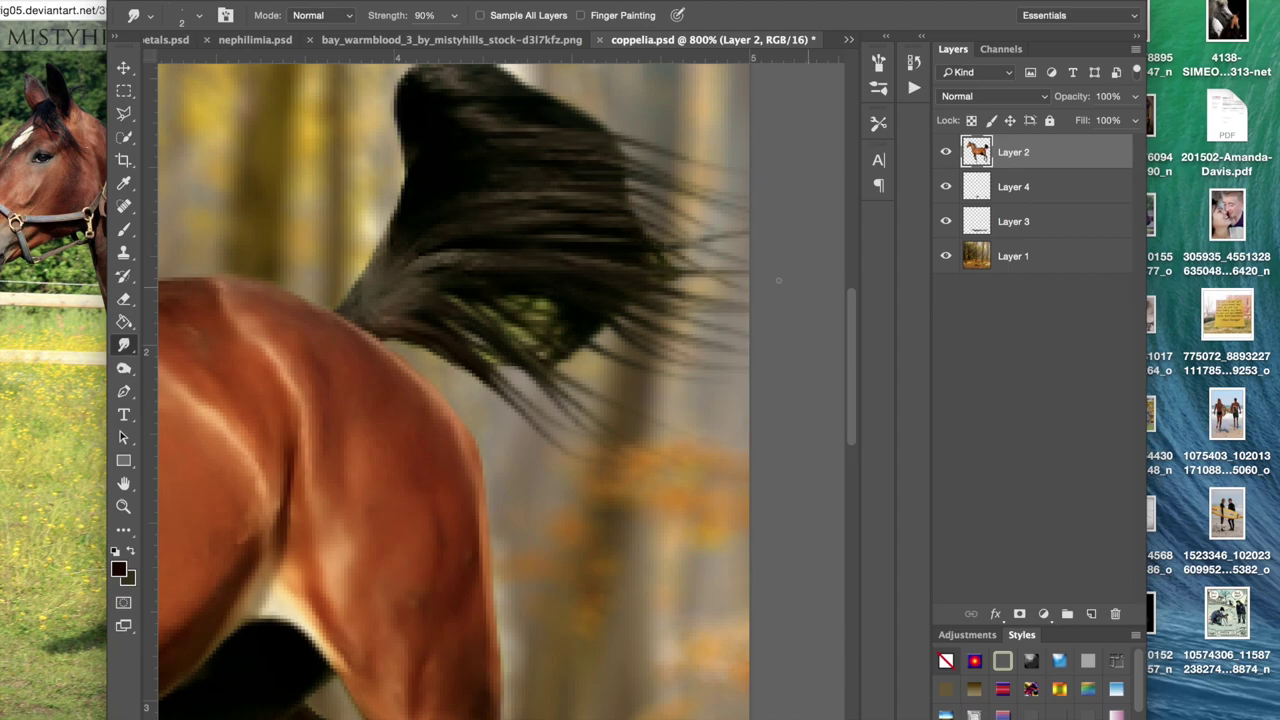
# Step: Smudge long fine hairs from the middle of the tail out past its tip with the size 2 brush
pyautogui.moveTo(625, 244); pyautogui.dragTo(917, 333)
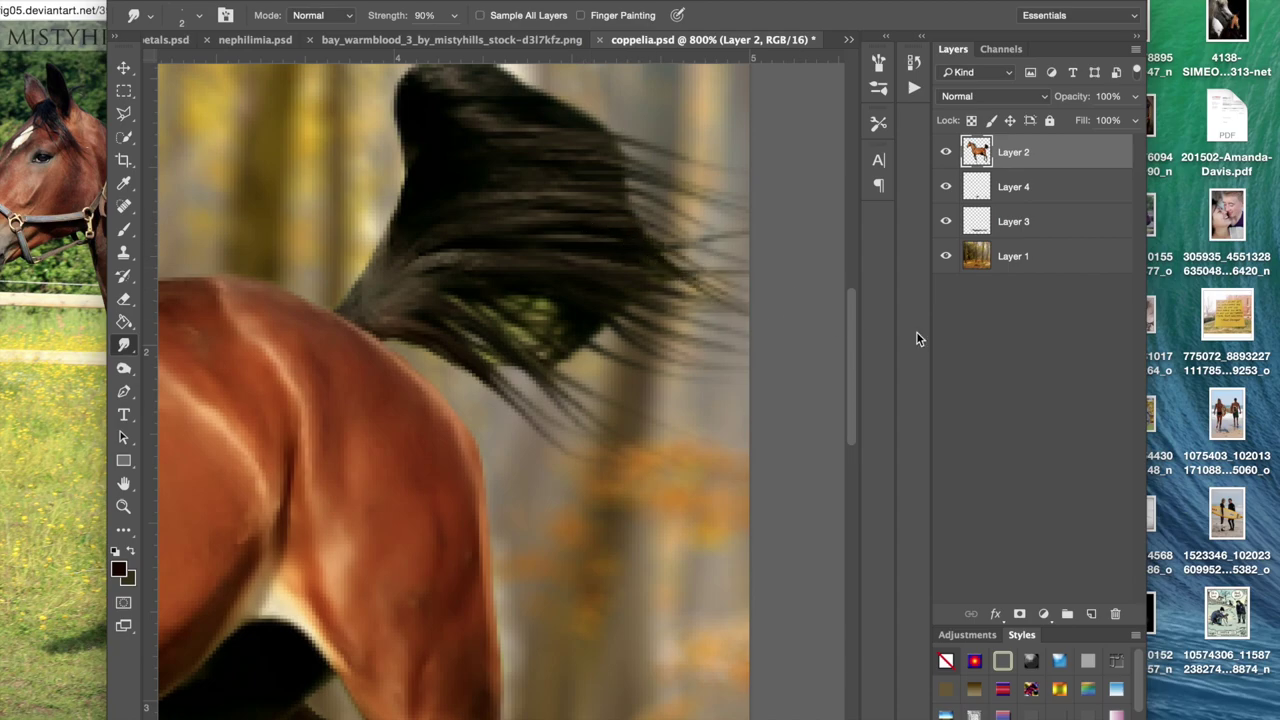
pyautogui.moveTo(543, 258); pyautogui.dragTo(860, 310)
pyautogui.moveTo(563, 232)
pyautogui.mouseDown()
pyautogui.moveTo(664, 301)
pyautogui.moveTo(797, 323)
pyautogui.mouseUp()
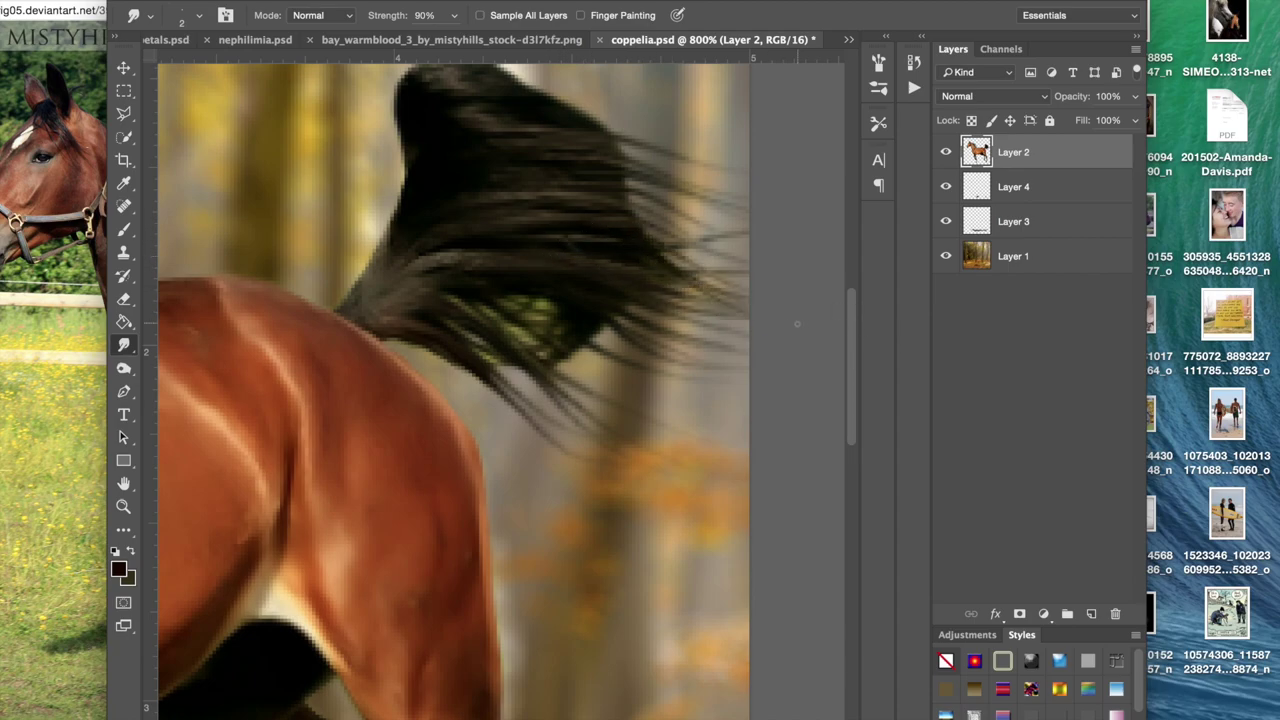
pyautogui.moveTo(554, 276); pyautogui.dragTo(816, 308)
pyautogui.moveTo(559, 288); pyautogui.dragTo(775, 343)
pyautogui.moveTo(663, 343); pyautogui.dragTo(637, 352)
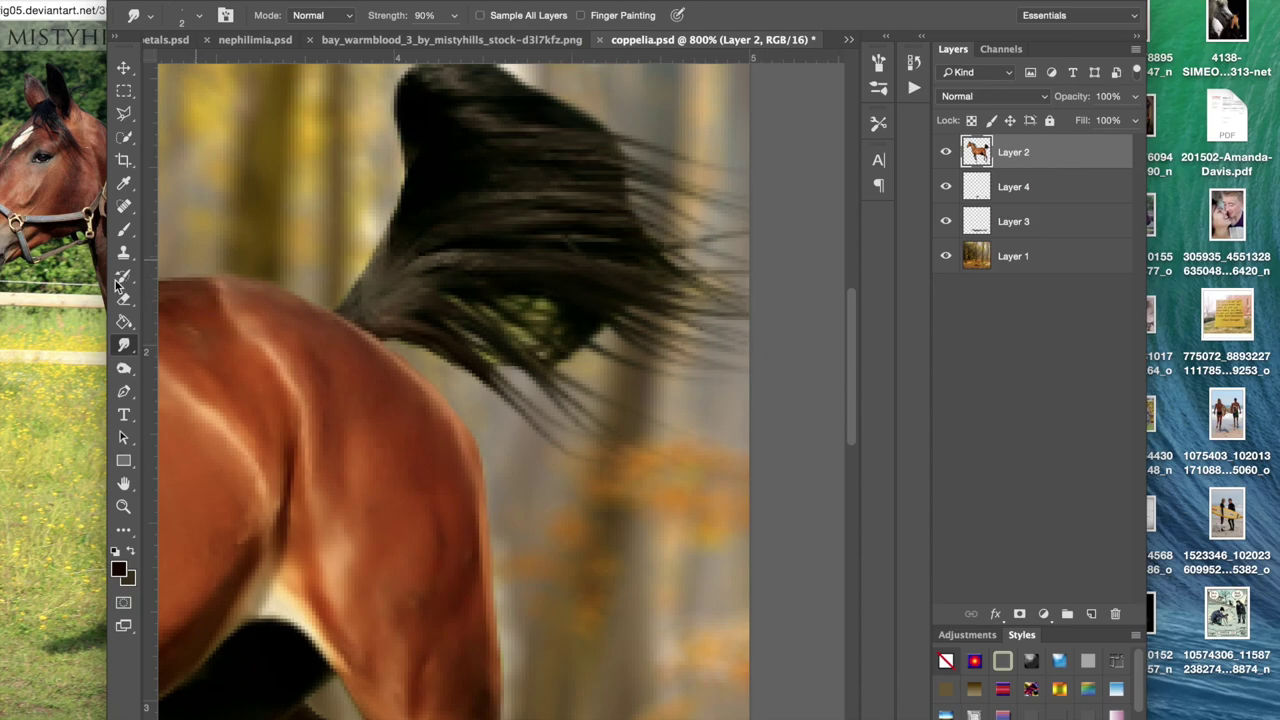
# Step: Smudge thin strands from the tail's base down along its lower edge
pyautogui.press('super+Tab')
pyautogui.click(779, 336)
pyautogui.moveTo(436, 305); pyautogui.dragTo(755, 527)
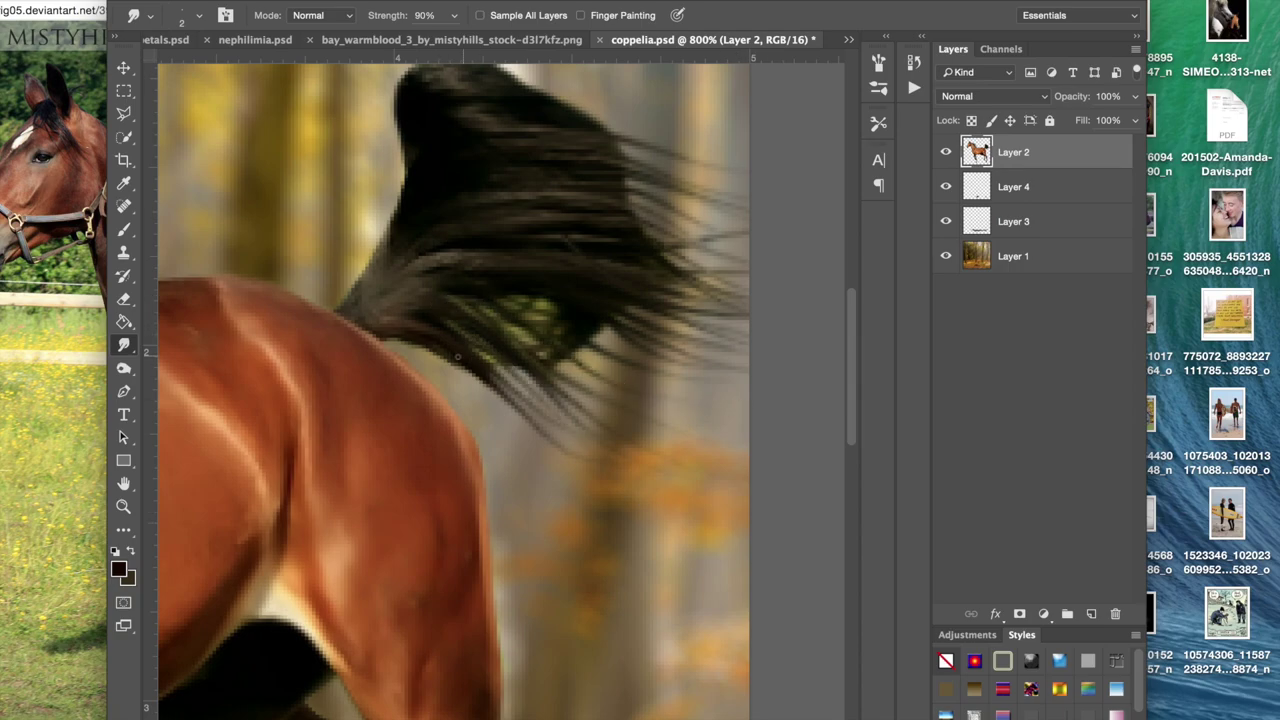
pyautogui.moveTo(416, 334); pyautogui.dragTo(559, 454)
pyautogui.moveTo(437, 337); pyautogui.dragTo(590, 444)
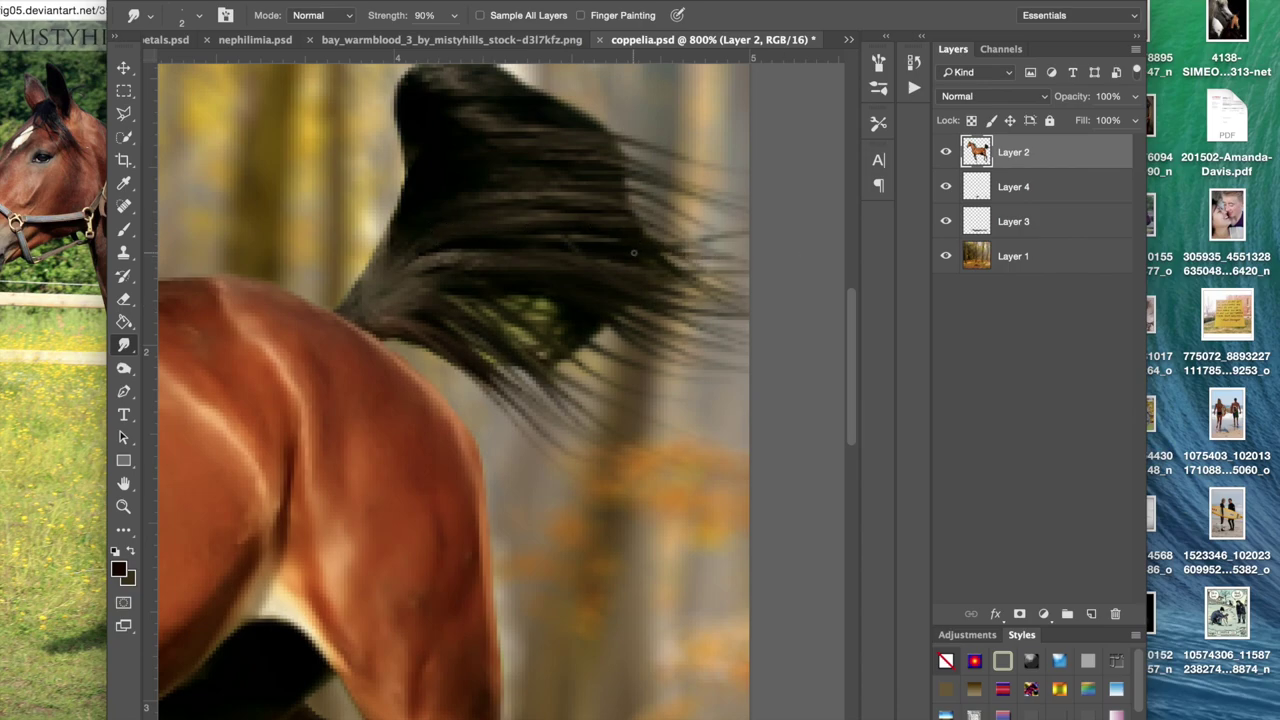
# Step: Pull fine hairs from the upper part of the tail outward and down past its upper outer edge
pyautogui.scroll(2, 633, 252)
pyautogui.moveTo(536, 168); pyautogui.dragTo(735, 174)
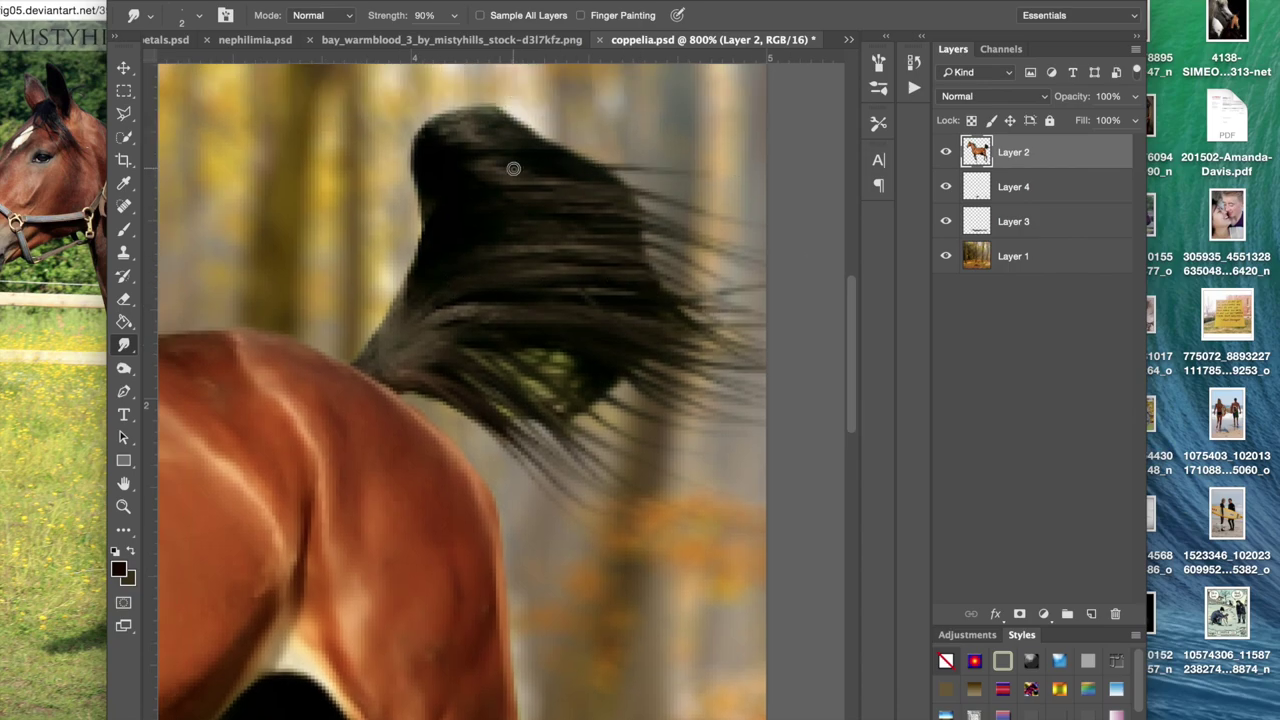
pyautogui.moveTo(513, 168); pyautogui.dragTo(730, 226)
pyautogui.moveTo(603, 180); pyautogui.dragTo(794, 269)
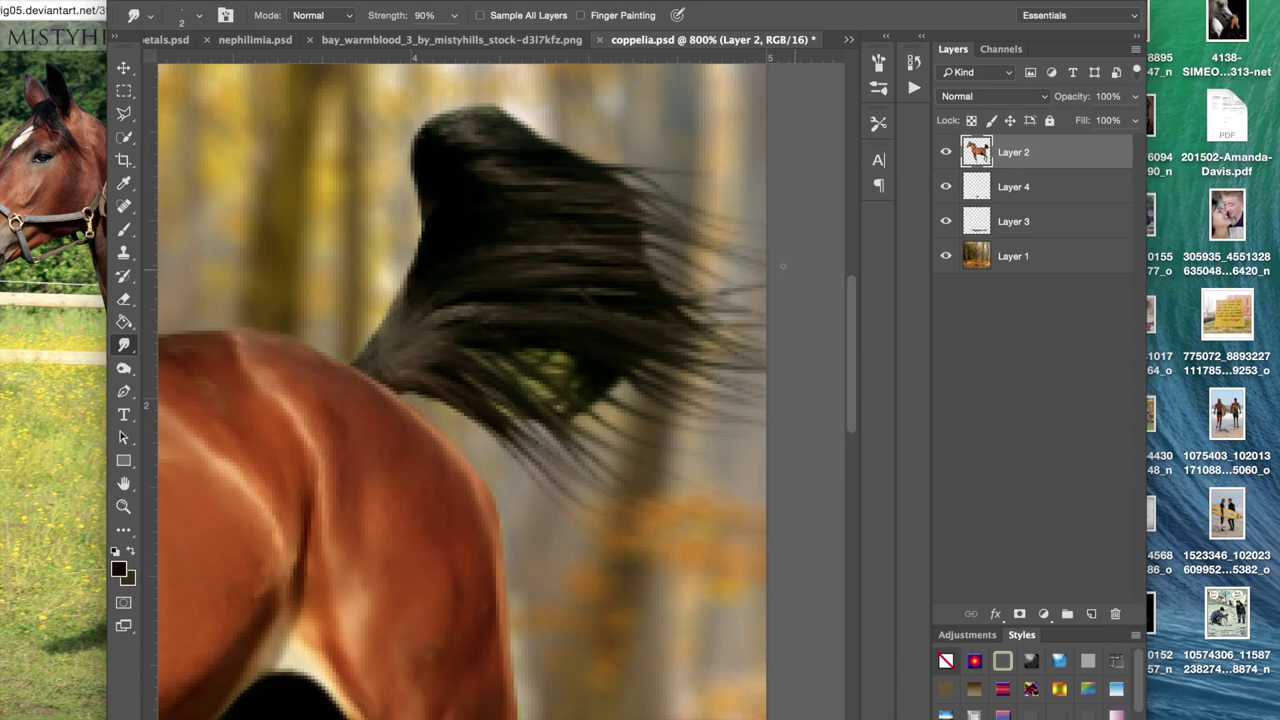
pyautogui.moveTo(580, 177); pyautogui.dragTo(770, 272)
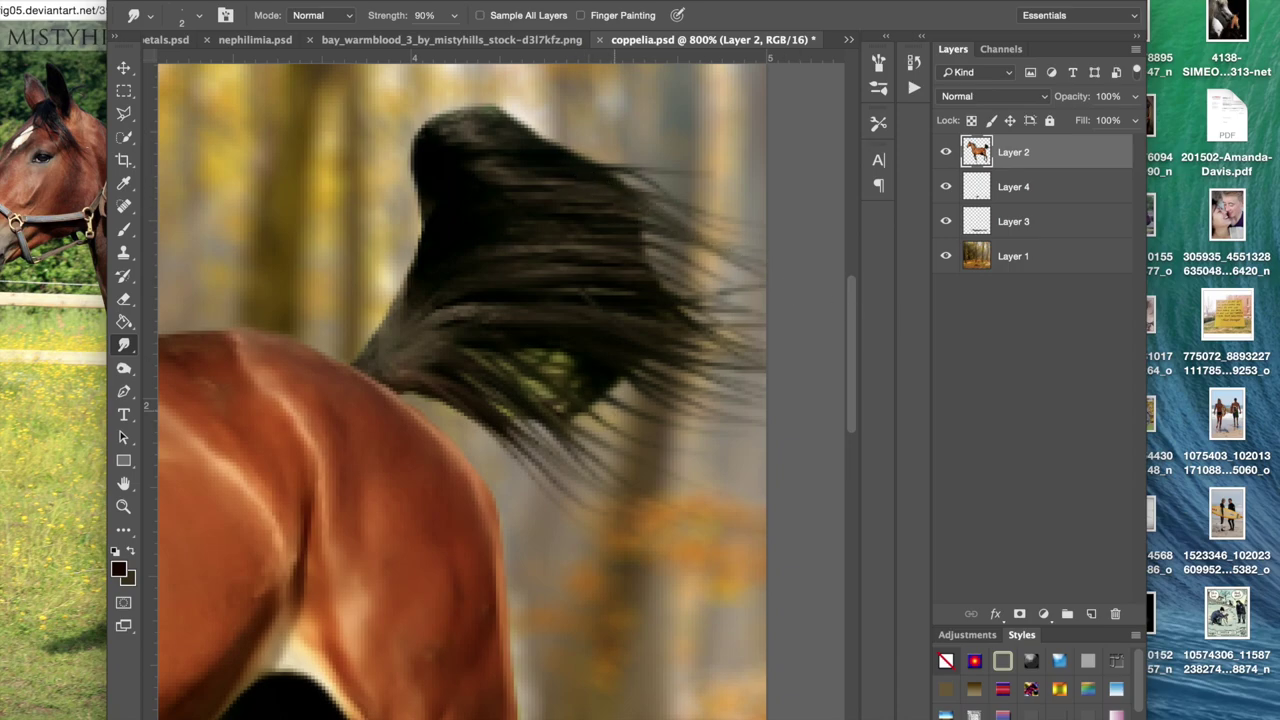
# Step: Extend a few more thin wisps from the tail's underside over the background below it
pyautogui.hscroll(3, 614, 411)
pyautogui.hscroll(-5, 614, 411)
pyautogui.moveTo(449, 354); pyautogui.dragTo(673, 492)
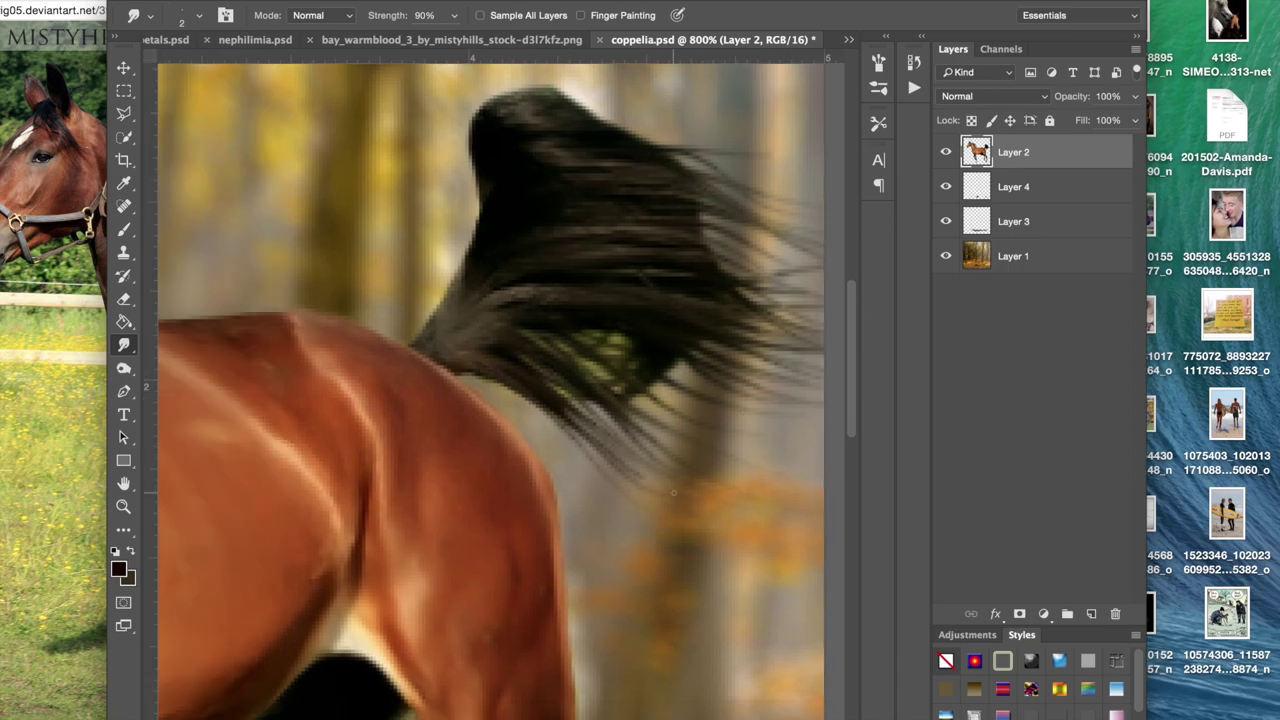
pyautogui.moveTo(568, 426); pyautogui.dragTo(783, 539)
pyautogui.hscroll(3, 645, 347)
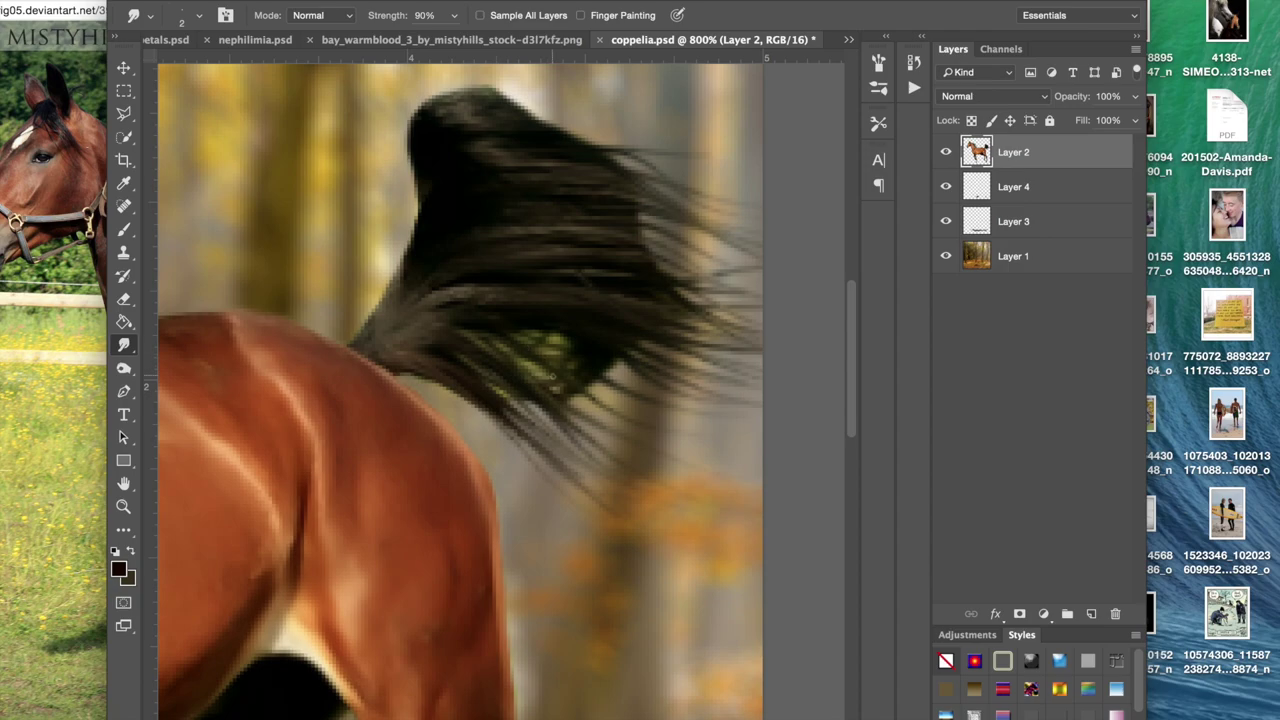
# Step: Darken the green patch between the tail strands with a size 25 Burn tool on midtones at 90% exposure
pyautogui.click(124, 368)
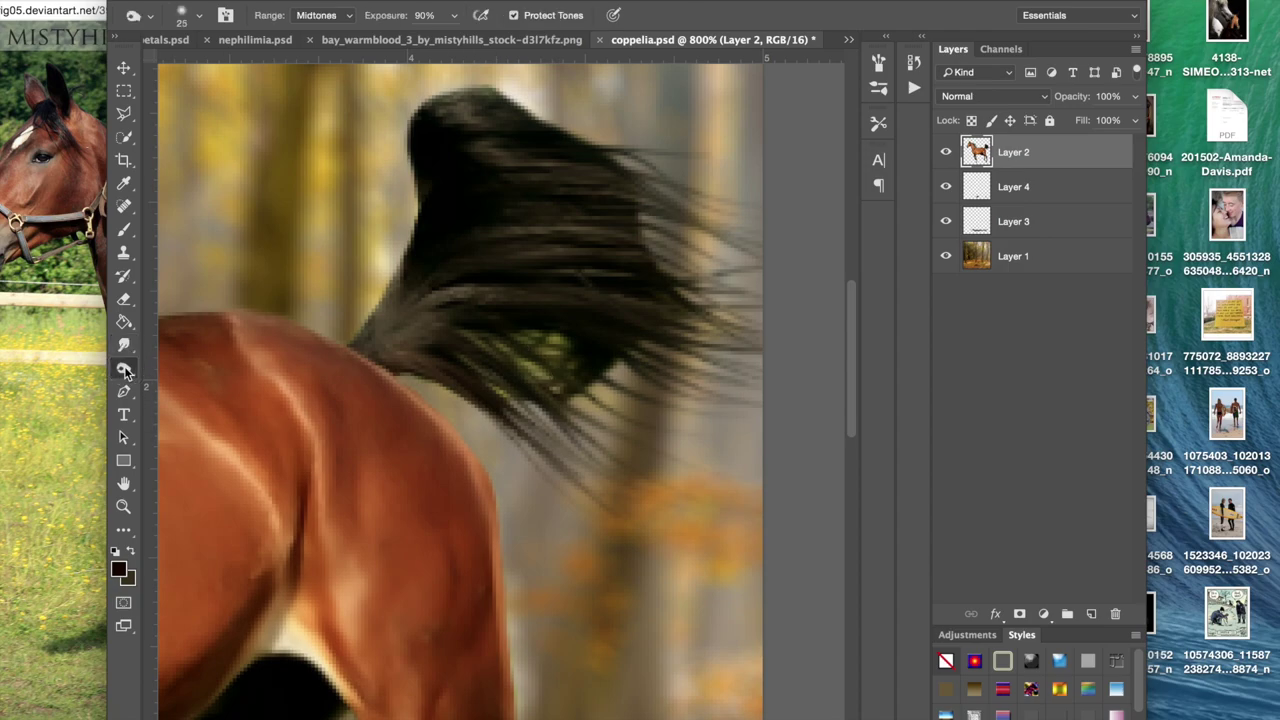
pyautogui.rightClick(124, 368)
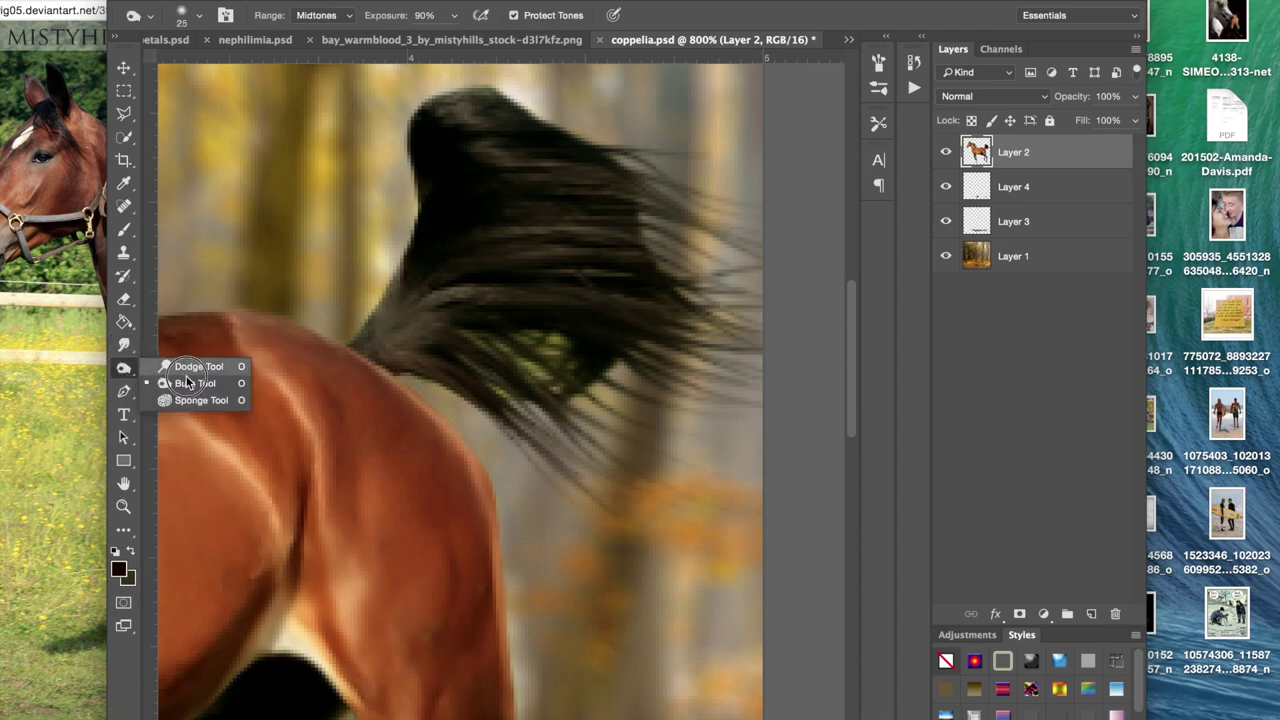
pyautogui.click(168, 369)
pyautogui.moveTo(565, 345)
pyautogui.mouseDown()
pyautogui.moveTo(492, 350)
pyautogui.moveTo(536, 352)
pyautogui.moveTo(494, 352)
pyautogui.moveTo(533, 352)
pyautogui.moveTo(596, 391)
pyautogui.mouseUp()
pyautogui.press('super+z')
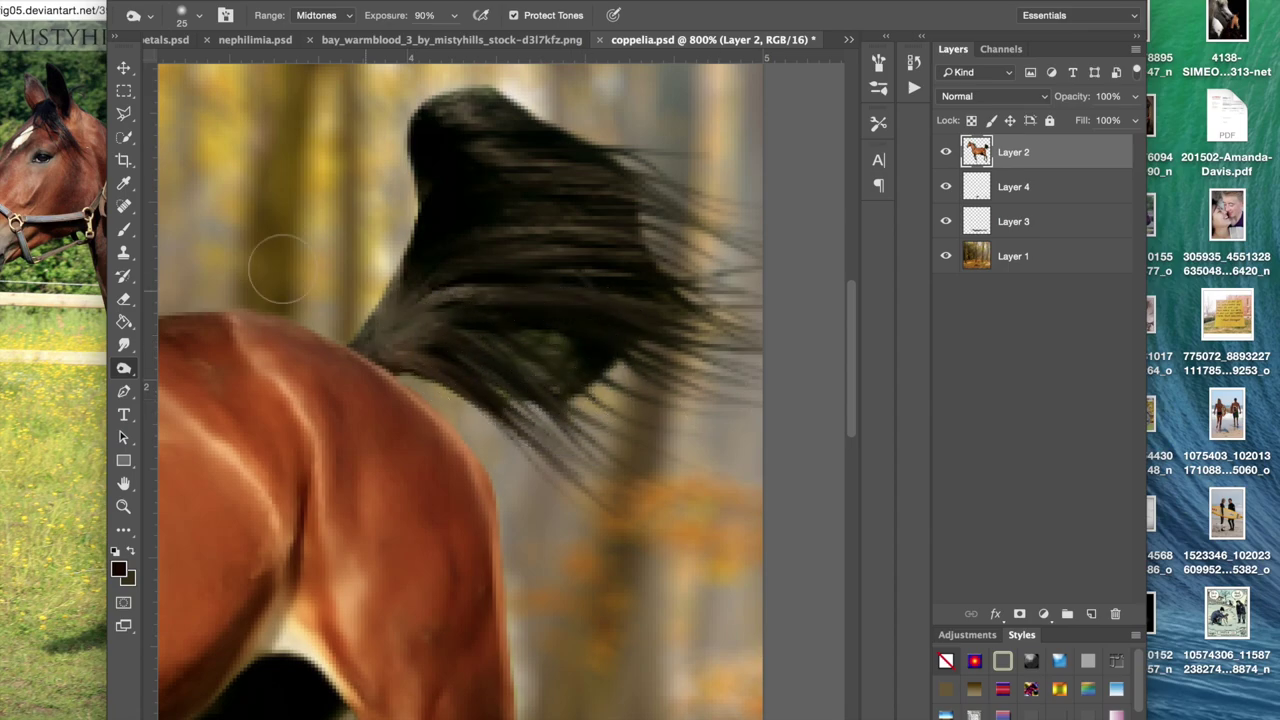
pyautogui.press('super+z')
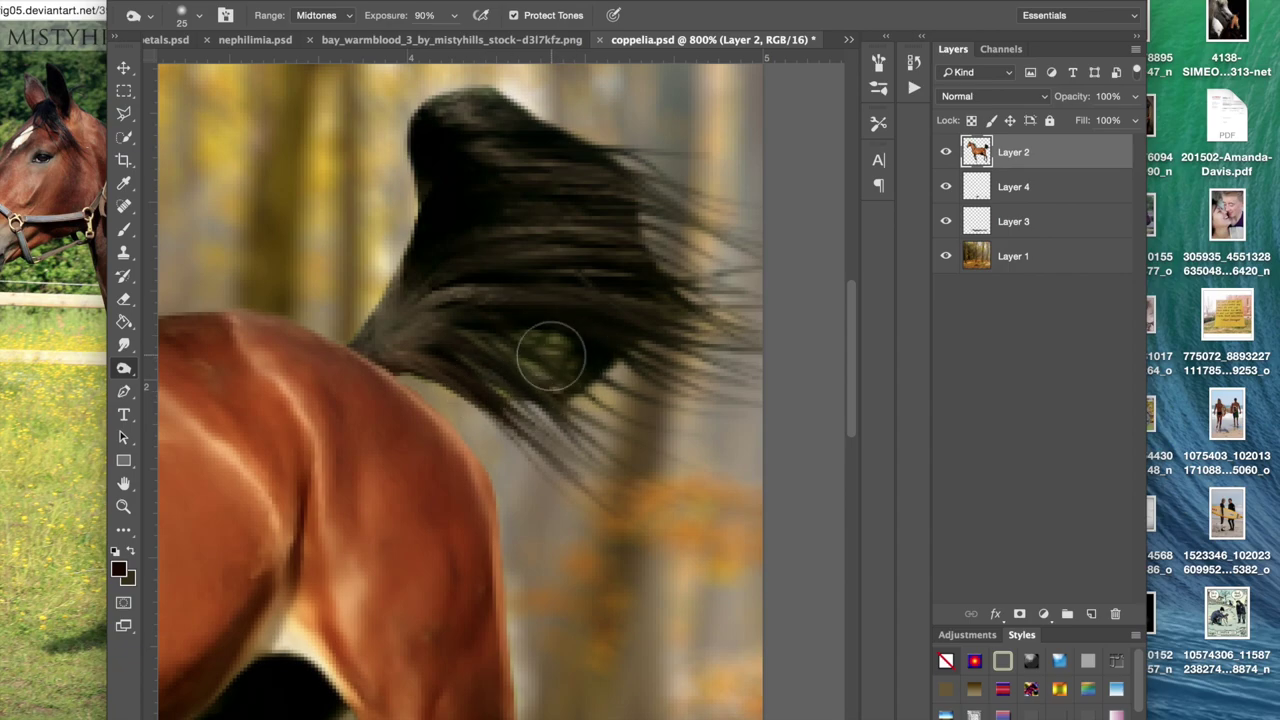
# Step: Try to select the green patch inside the tail with a size 45 Quick Selection brush
pyautogui.click(124, 137)
pyautogui.click(671, 440)
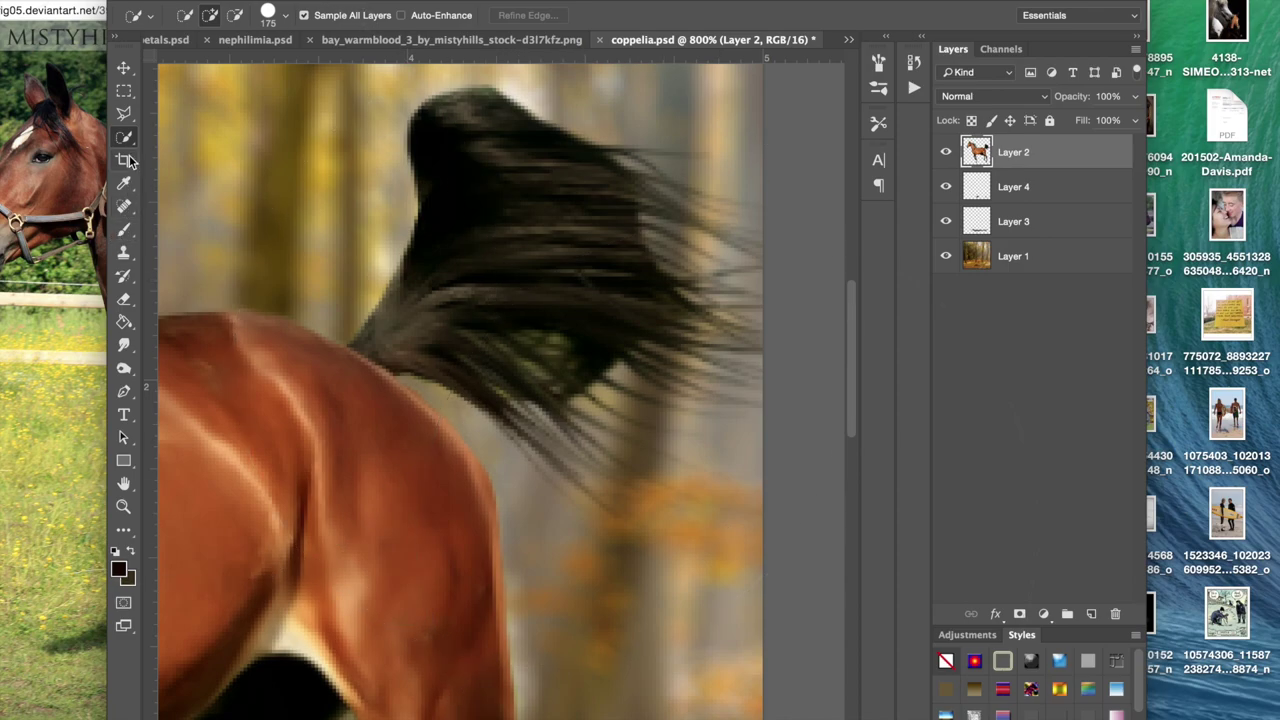
pyautogui.press('[')
pyautogui.press('[')
pyautogui.press('[')
pyautogui.press('[')
pyautogui.press('[')
pyautogui.press('[')
pyautogui.press('[')
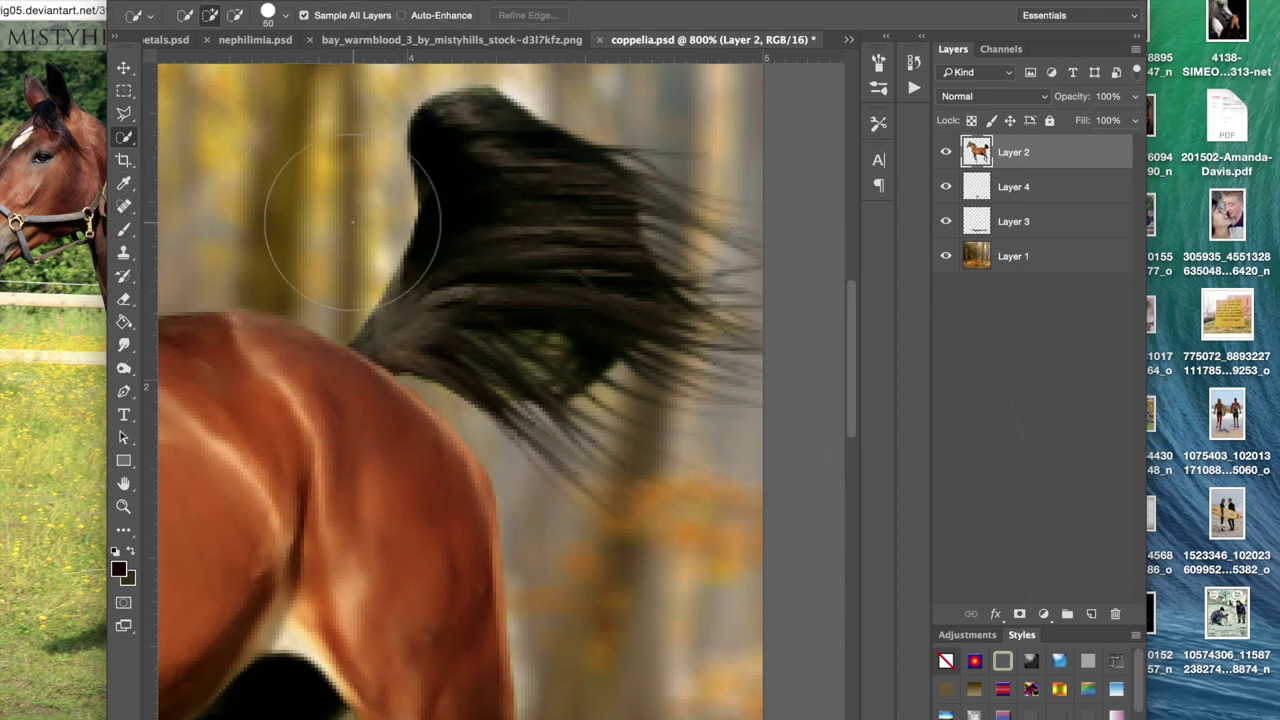
pyautogui.press('[')
pyautogui.press('[')
pyautogui.click(535, 367)
pyautogui.click(560, 385)
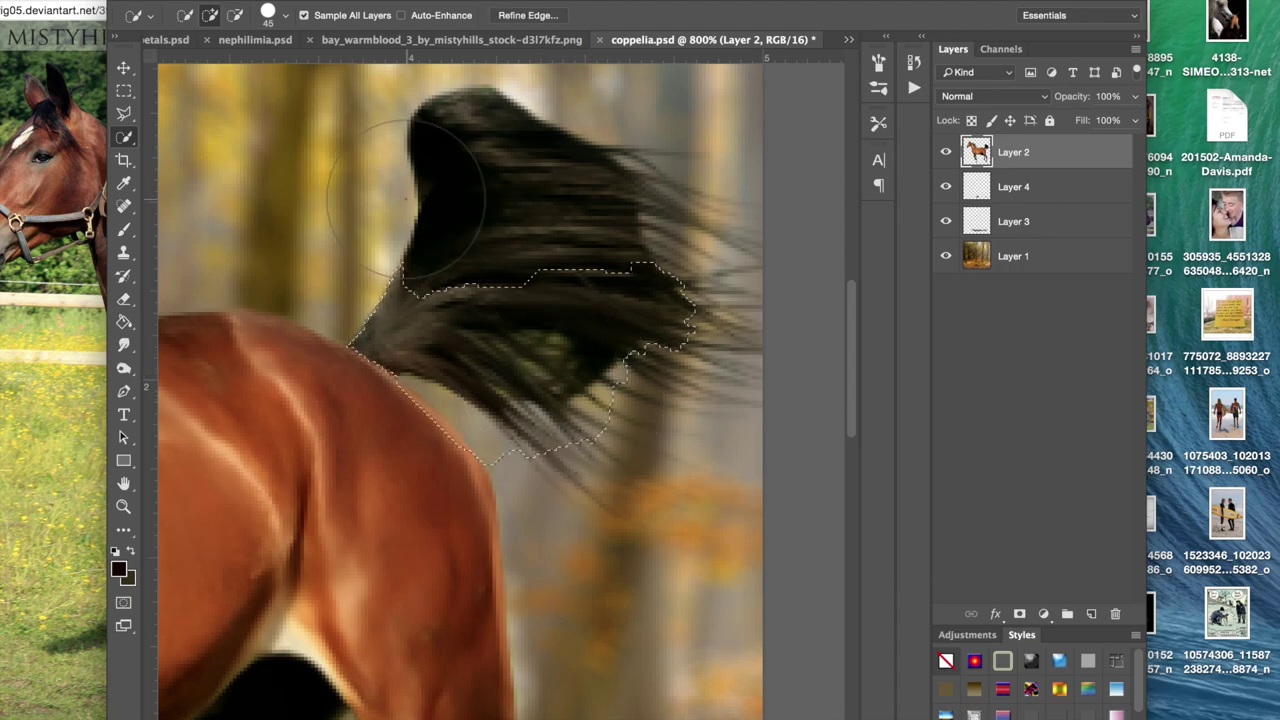
# Step: Try subtracting the tail's base from the selection, undo the subtraction, and deselect everything
pyautogui.click(235, 16)
pyautogui.click(401, 330)
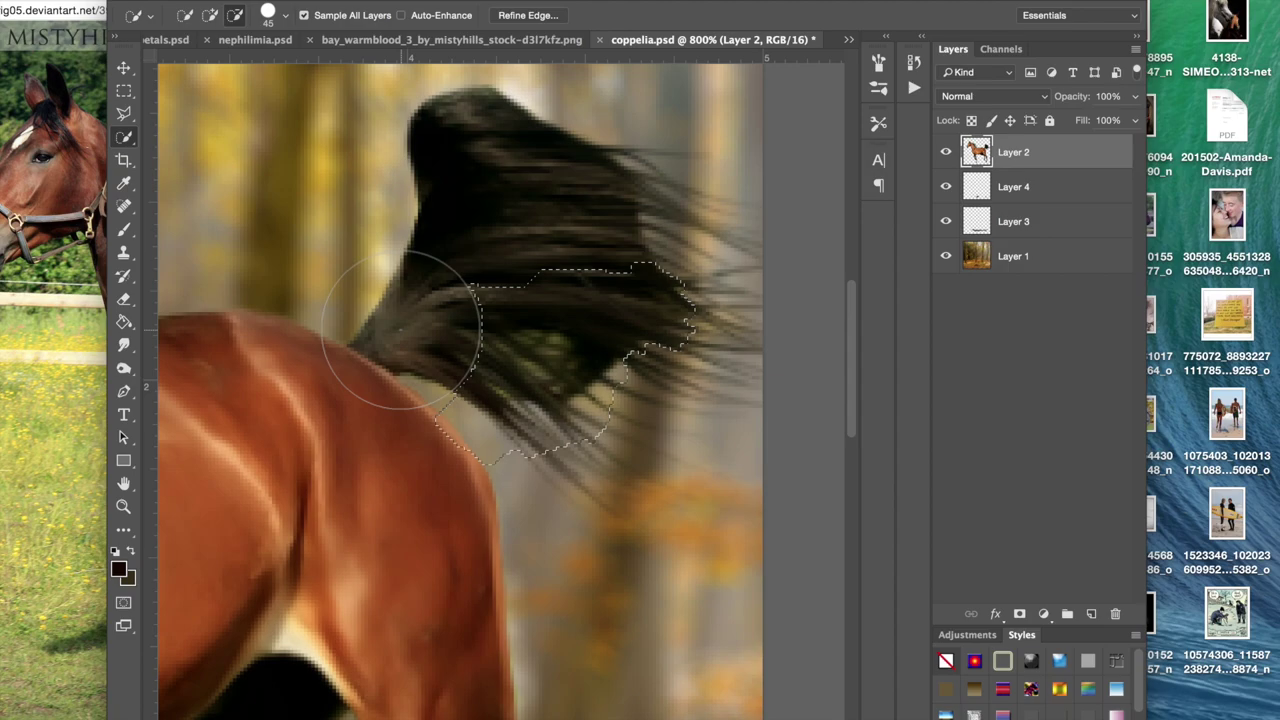
pyautogui.press('super+z')
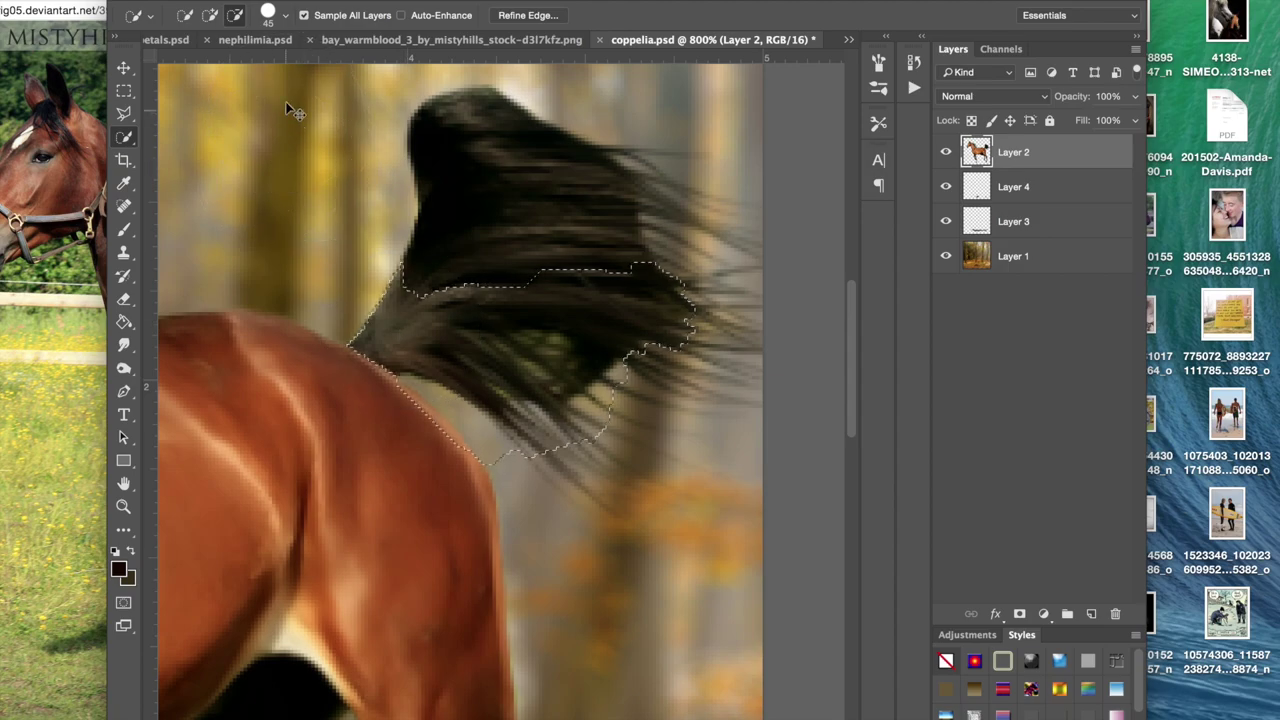
pyautogui.press('super+d')
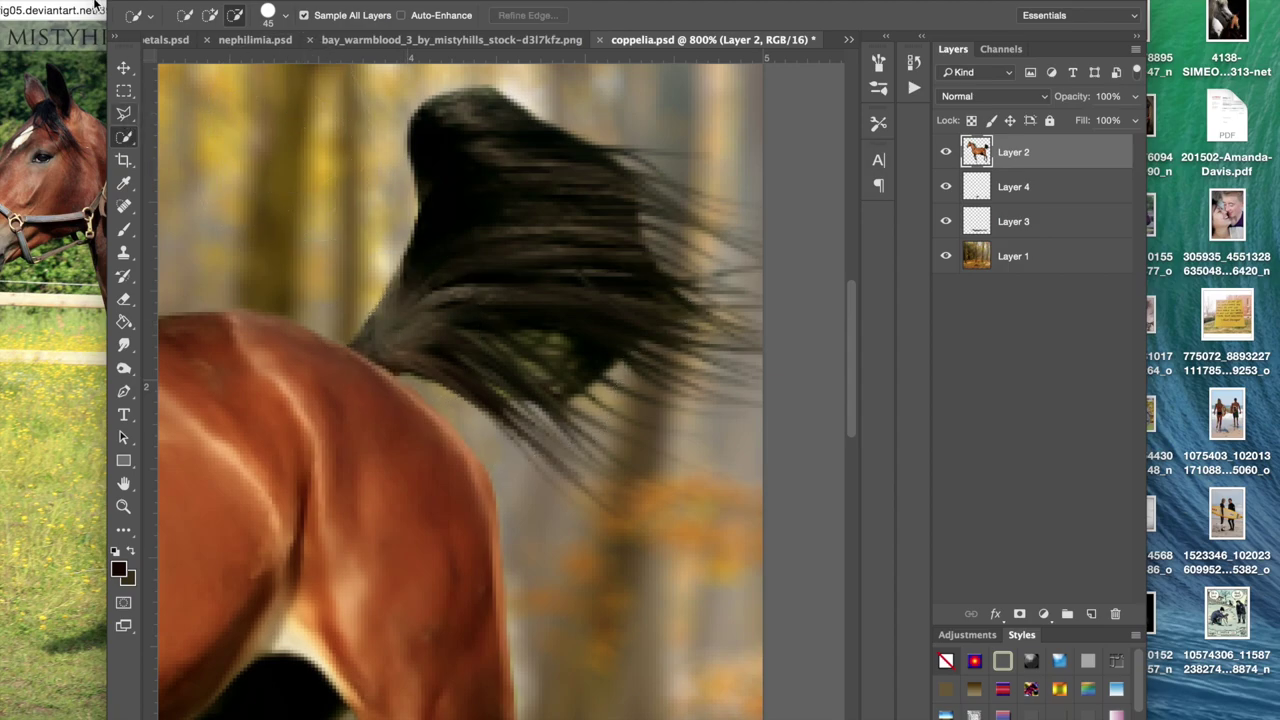
# Step: Outline the green patch between the lower tail strands with a freehand Lasso selection
pyautogui.click(127, 115)
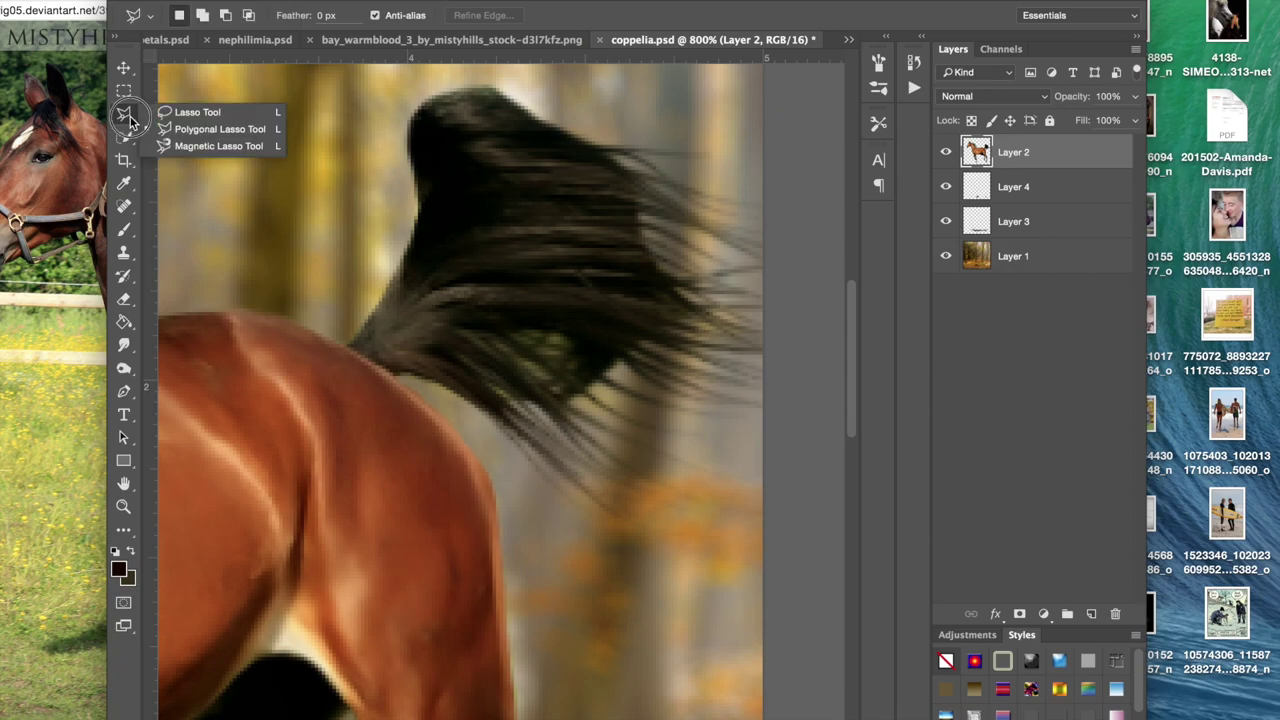
pyautogui.click(197, 112)
pyautogui.moveTo(424, 349)
pyautogui.mouseDown()
pyautogui.moveTo(500, 346)
pyautogui.moveTo(607, 312)
pyautogui.moveTo(570, 382)
pyautogui.moveTo(520, 398)
pyautogui.moveTo(424, 352)
pyautogui.mouseUp()
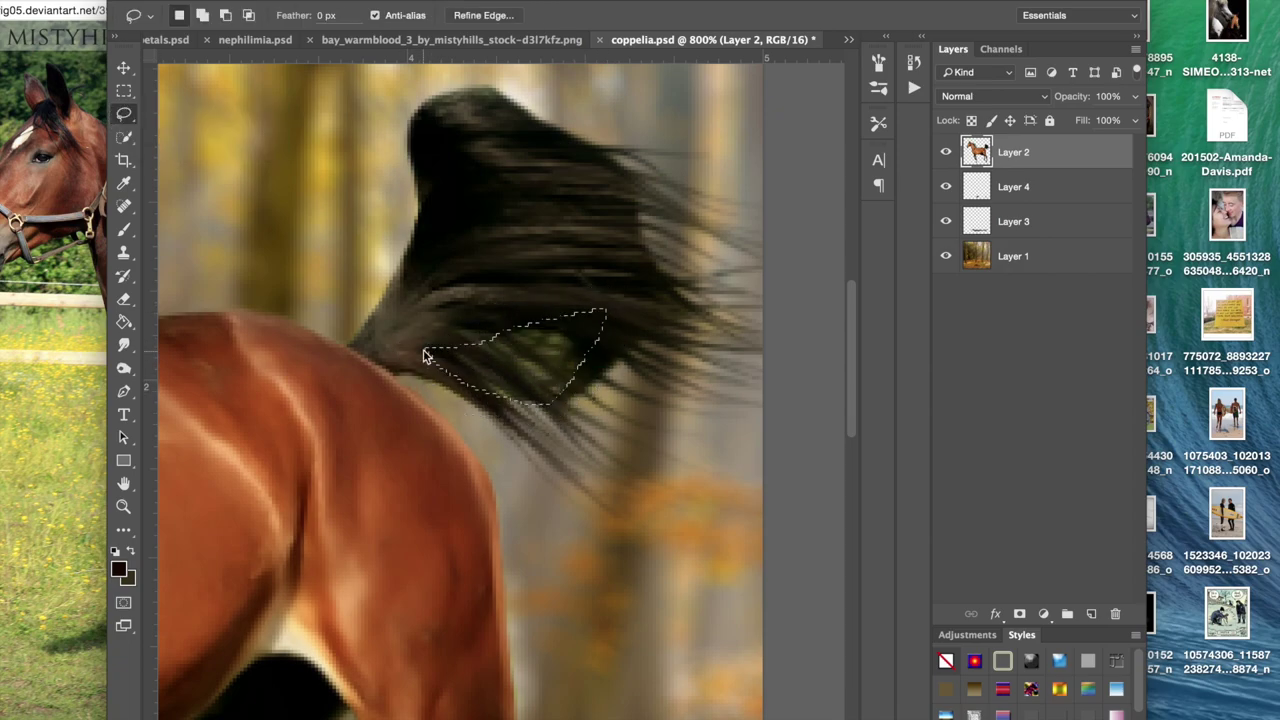
pyautogui.hscroll(-2, 668, 486)
pyautogui.moveTo(514, 348); pyautogui.dragTo(514, 344)
pyautogui.press('super+z')
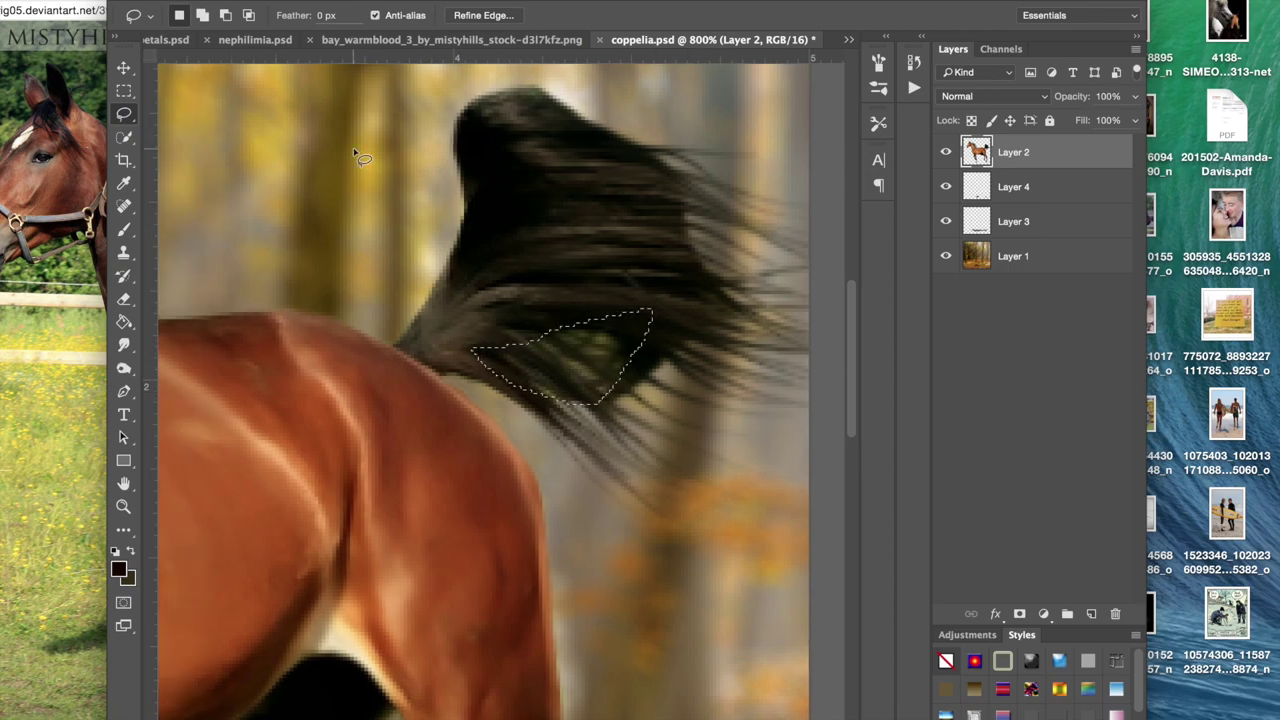
# Step: Lower the selected green tail patch's vibrance to -55 and saturation to -8, and deselect it
pyautogui.click(199, 0)
pyautogui.moveTo(247, 0)
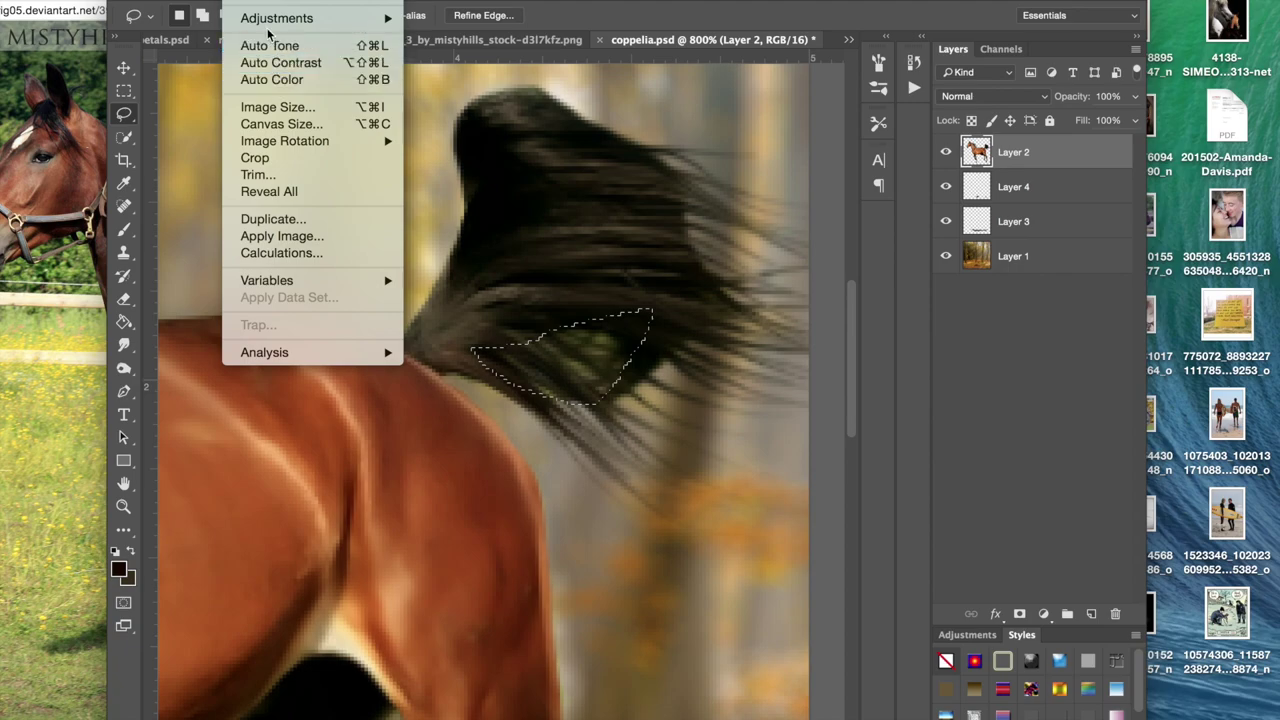
pyautogui.moveTo(266, 22)
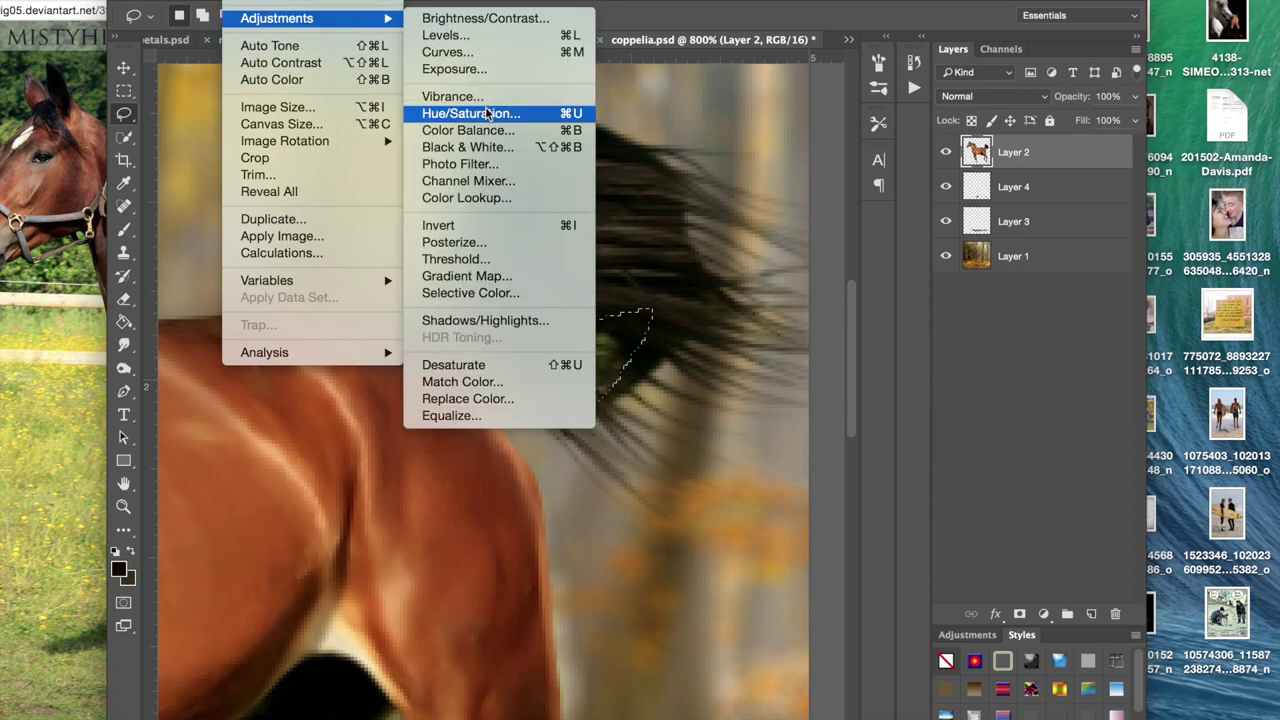
pyautogui.click(467, 98)
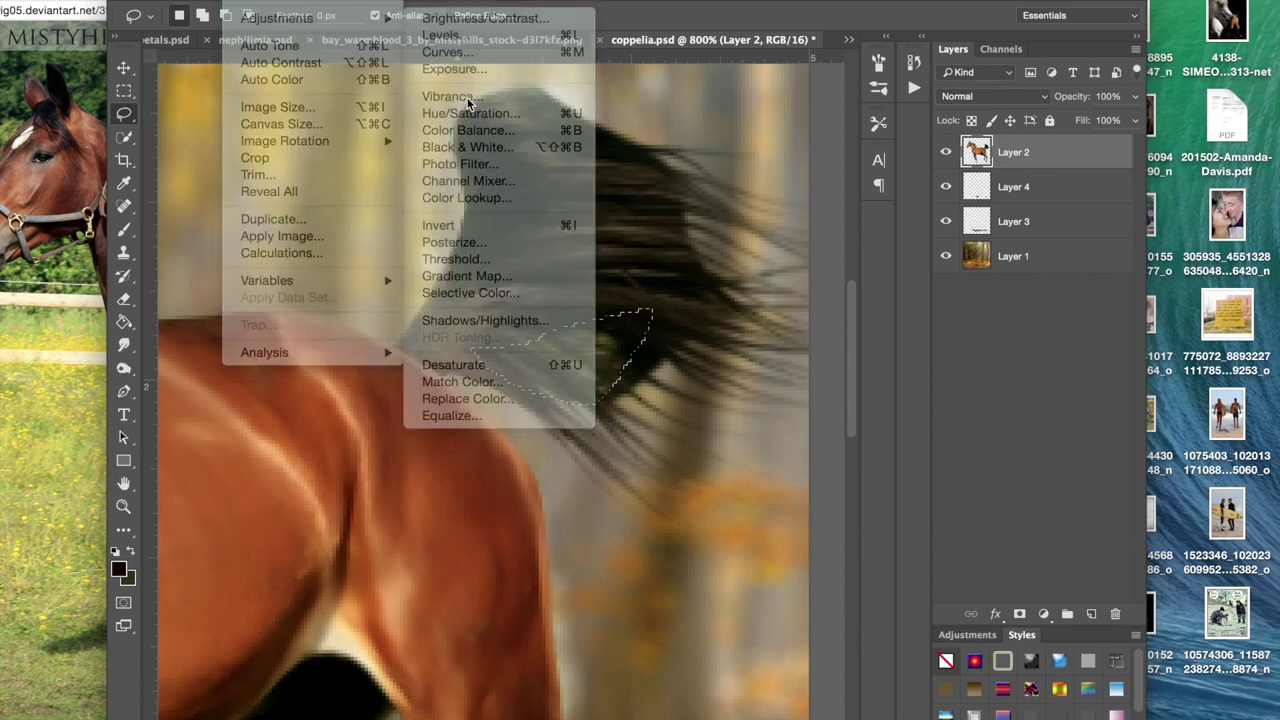
pyautogui.click(687, 172)
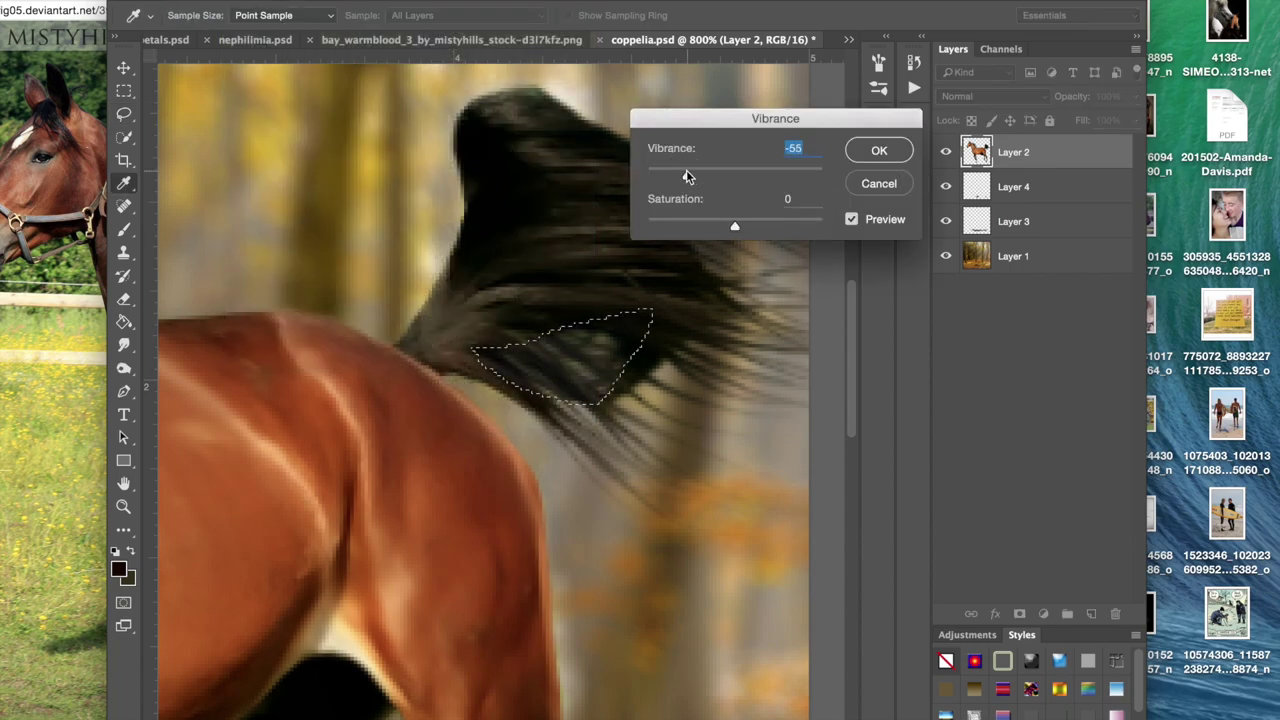
pyautogui.moveTo(734, 225)
pyautogui.mouseDown()
pyautogui.moveTo(692, 224)
pyautogui.moveTo(728, 225)
pyautogui.mouseUp()
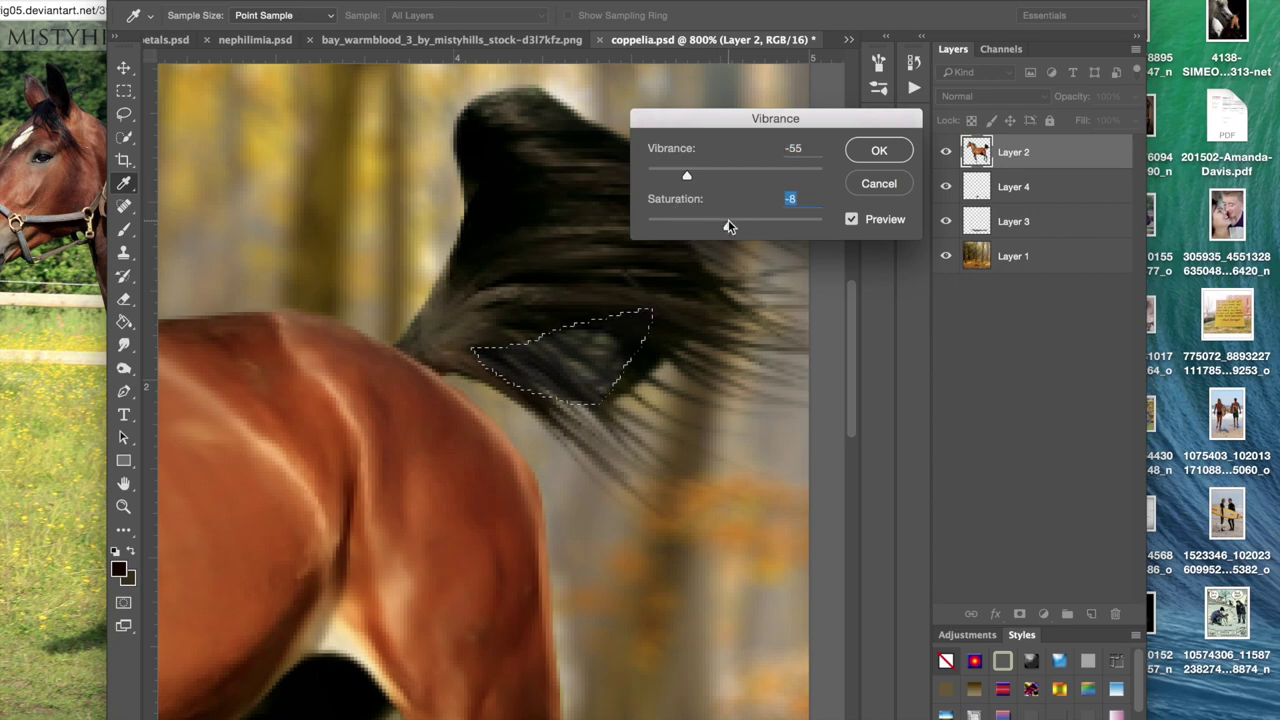
pyautogui.click(877, 152)
pyautogui.press('l')
pyautogui.hotkey('ctrl', 'd')
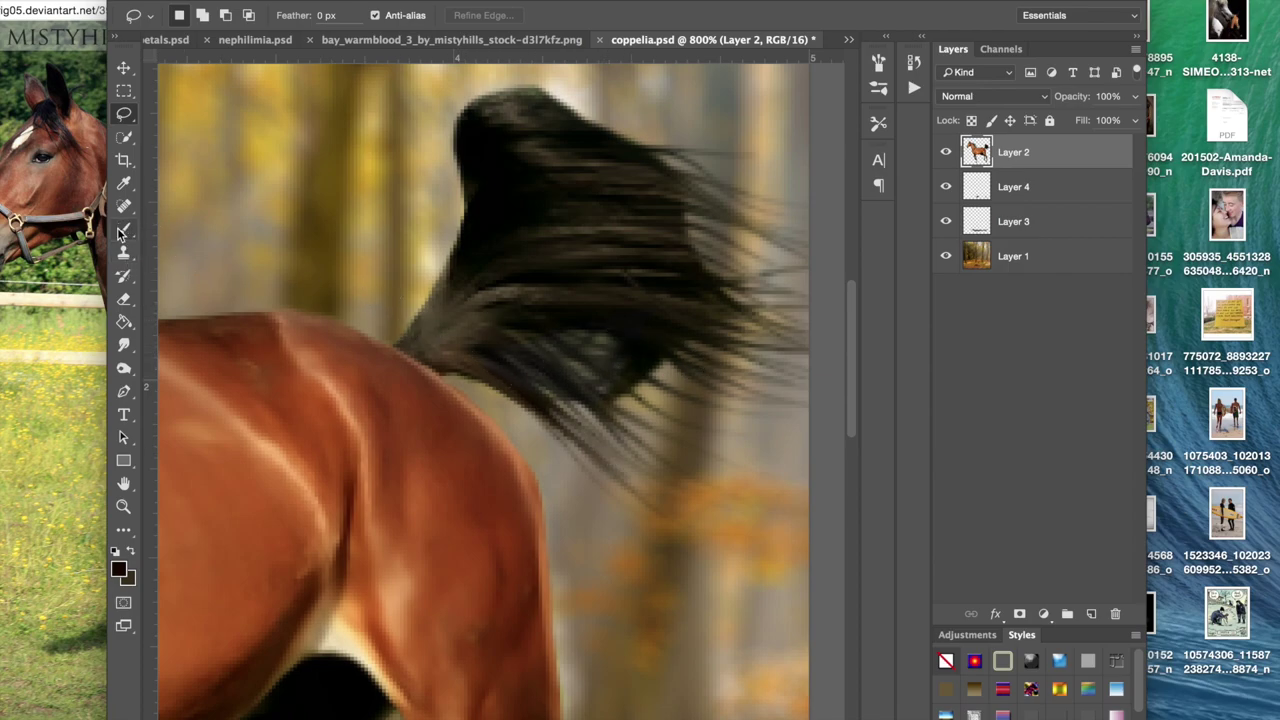
# Step: Smudge the lower tail strands outward over the former green patch and the background with a size 2 brush at 90% strength
pyautogui.click(124, 346)
pyautogui.moveTo(490, 364); pyautogui.dragTo(664, 447)
pyautogui.moveTo(477, 358); pyautogui.dragTo(689, 421)
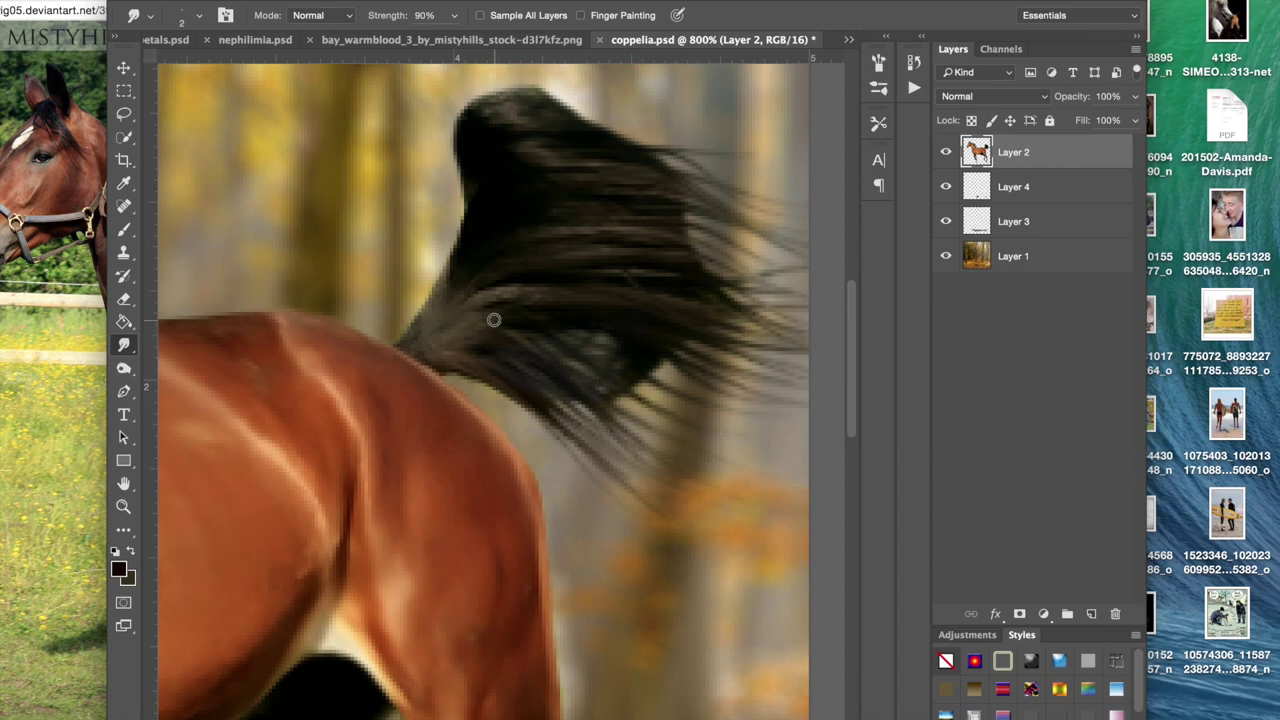
pyautogui.moveTo(611, 333); pyautogui.dragTo(842, 370)
pyautogui.moveTo(688, 368); pyautogui.dragTo(812, 383)
pyautogui.moveTo(636, 366); pyautogui.dragTo(758, 429)
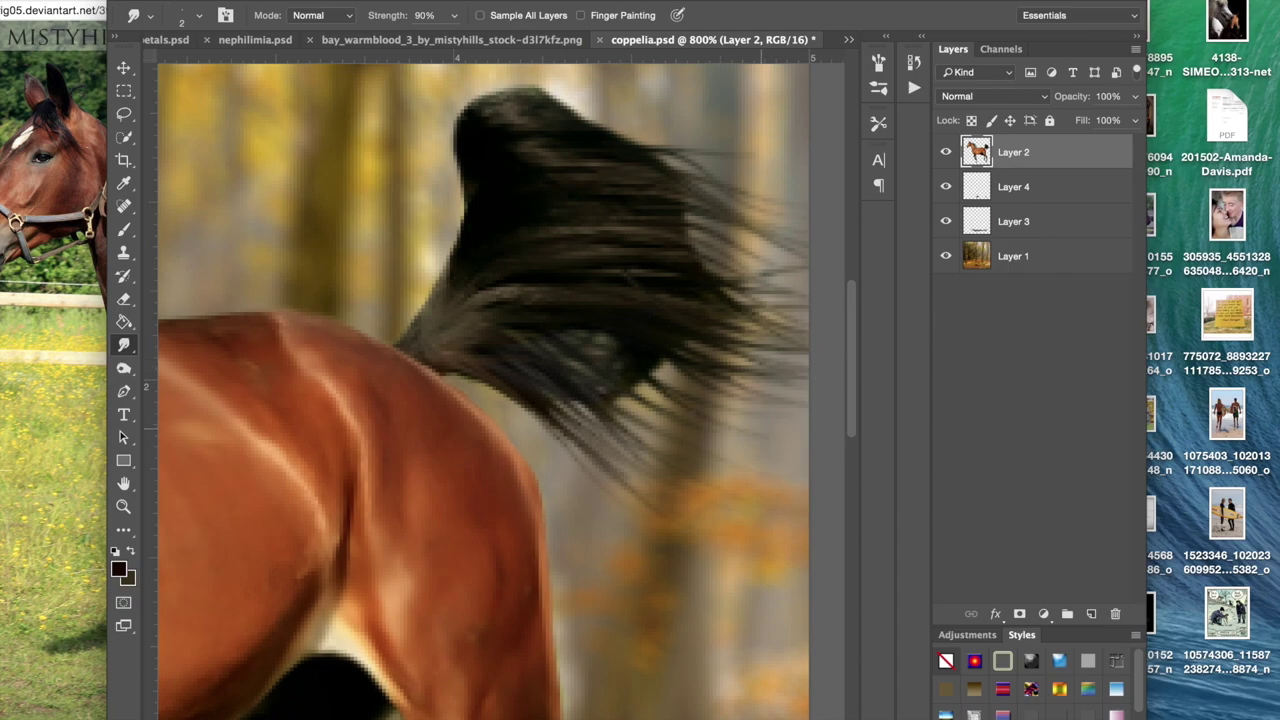
pyautogui.moveTo(598, 375); pyautogui.dragTo(788, 472)
pyautogui.moveTo(538, 392); pyautogui.dragTo(668, 494)
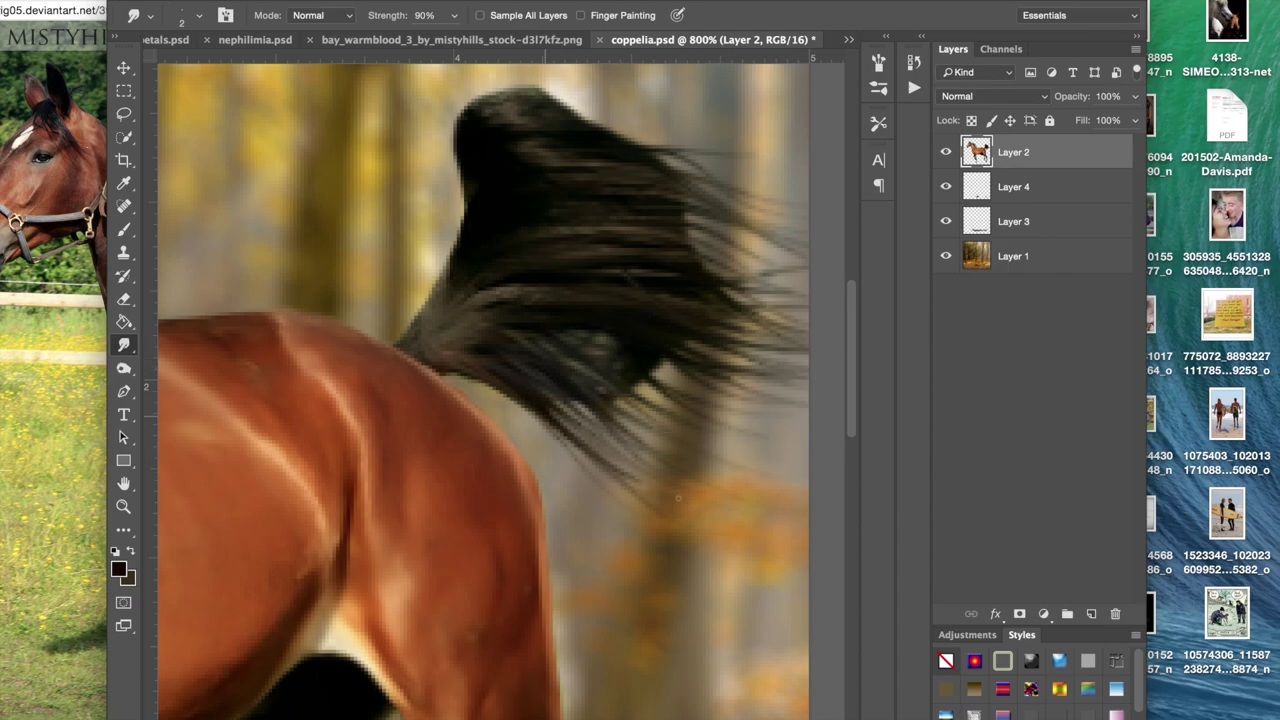
pyautogui.moveTo(604, 464); pyautogui.dragTo(818, 538)
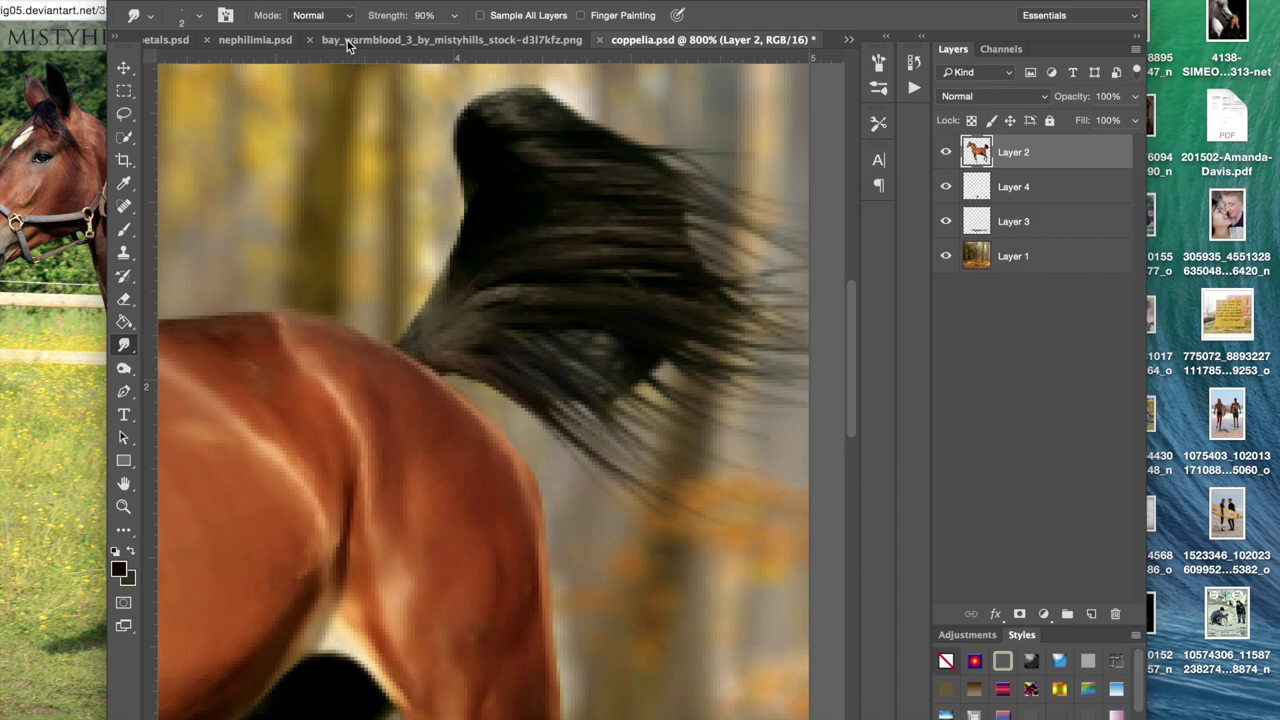
# Step: Reduce the Smudge strength to 80% and pull dark hair strands across the remaining gap in the lower tail
pyautogui.click(430, 15)
pyautogui.moveTo(544, 378); pyautogui.dragTo(702, 392)
pyautogui.moveTo(568, 328); pyautogui.dragTo(775, 486)
pyautogui.moveTo(600, 330); pyautogui.dragTo(678, 401)
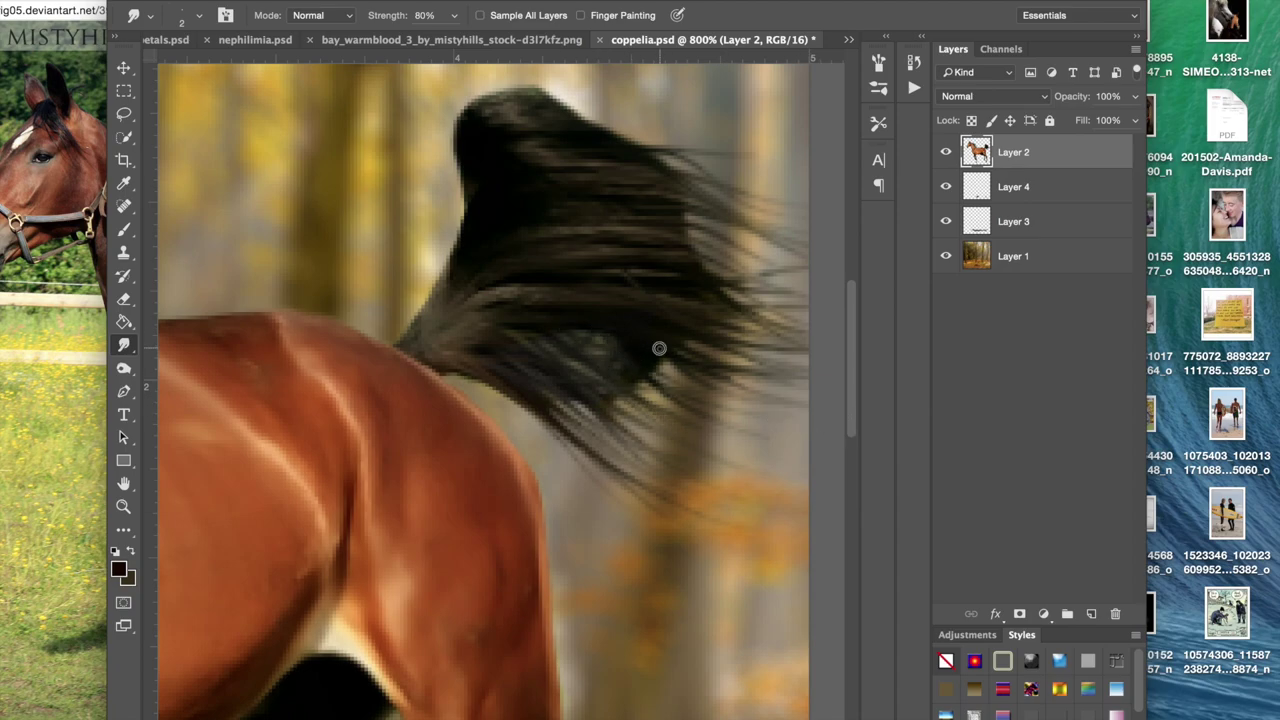
pyautogui.moveTo(639, 351); pyautogui.dragTo(728, 392)
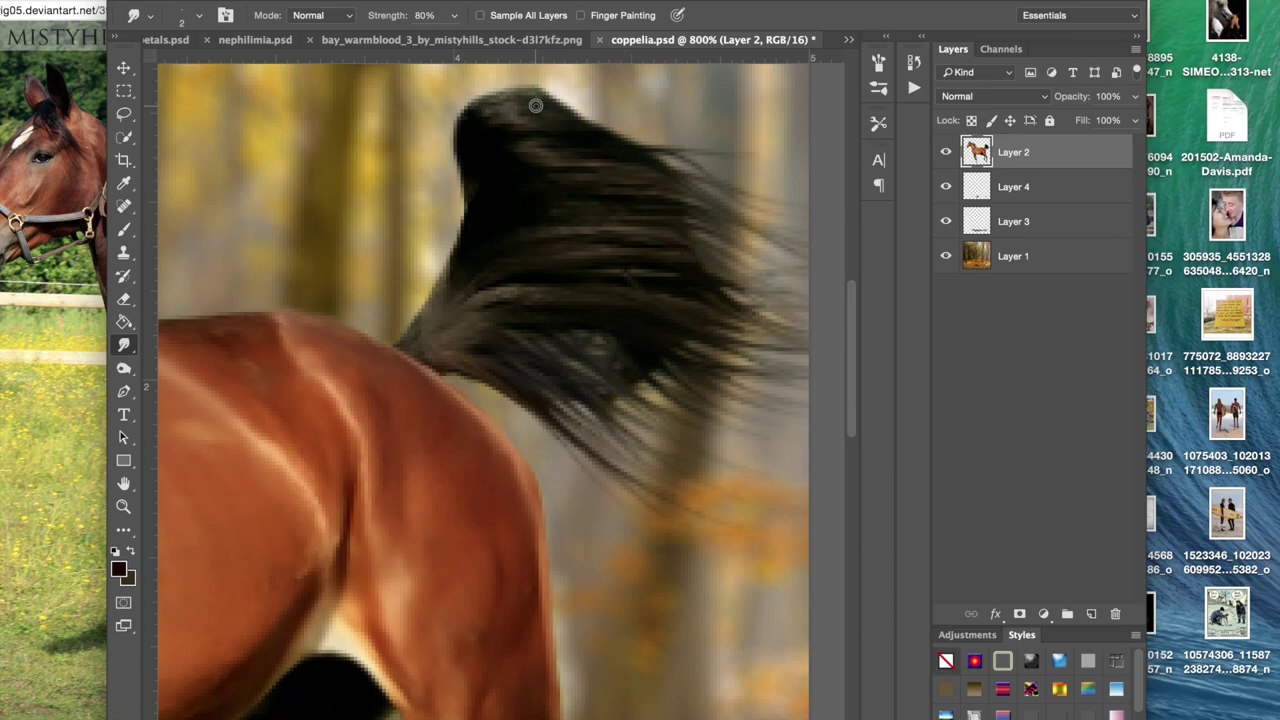
# Step: Smudge thin wisps of hair up and outward from the tail's rounded top and upper edge
pyautogui.moveTo(500, 104); pyautogui.dragTo(612, 73)
pyautogui.moveTo(500, 103); pyautogui.dragTo(592, 80)
pyautogui.scroll(5, 510, 85)
pyautogui.moveTo(458, 247); pyautogui.dragTo(502, 167)
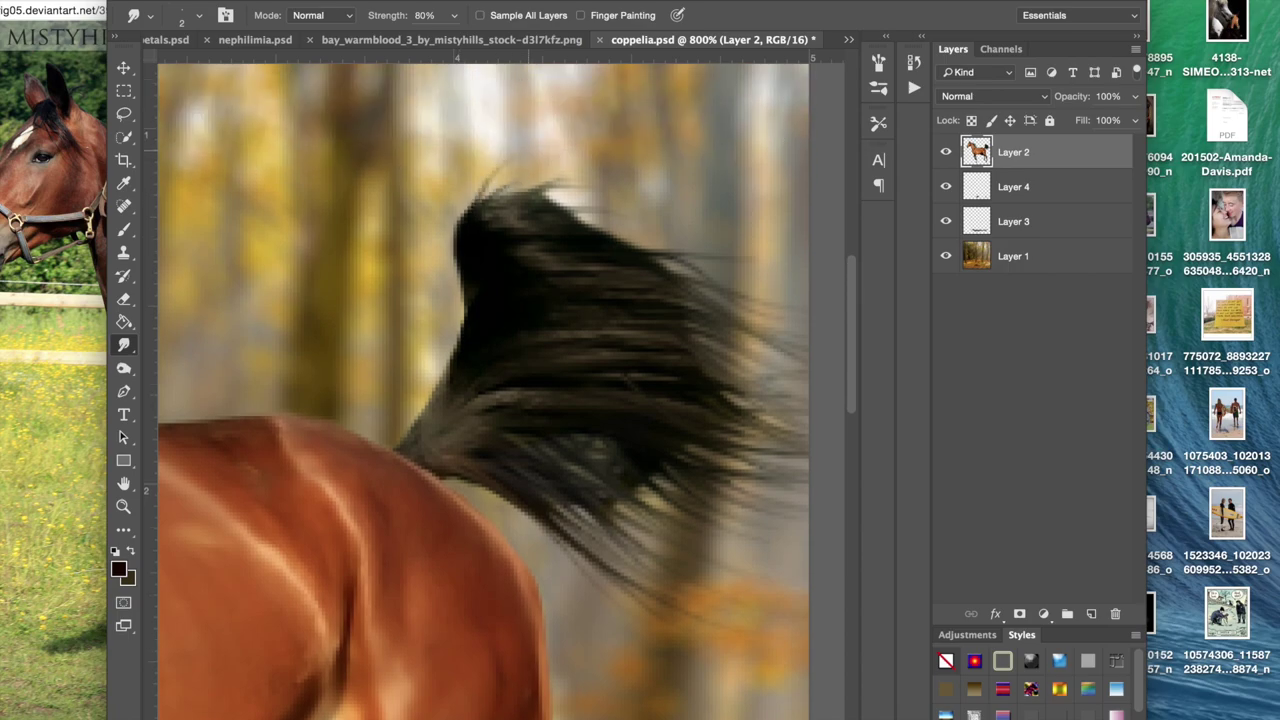
pyautogui.moveTo(477, 216); pyautogui.dragTo(552, 166)
pyautogui.moveTo(563, 226)
pyautogui.mouseDown()
pyautogui.moveTo(679, 245)
pyautogui.moveTo(730, 229)
pyautogui.mouseUp()
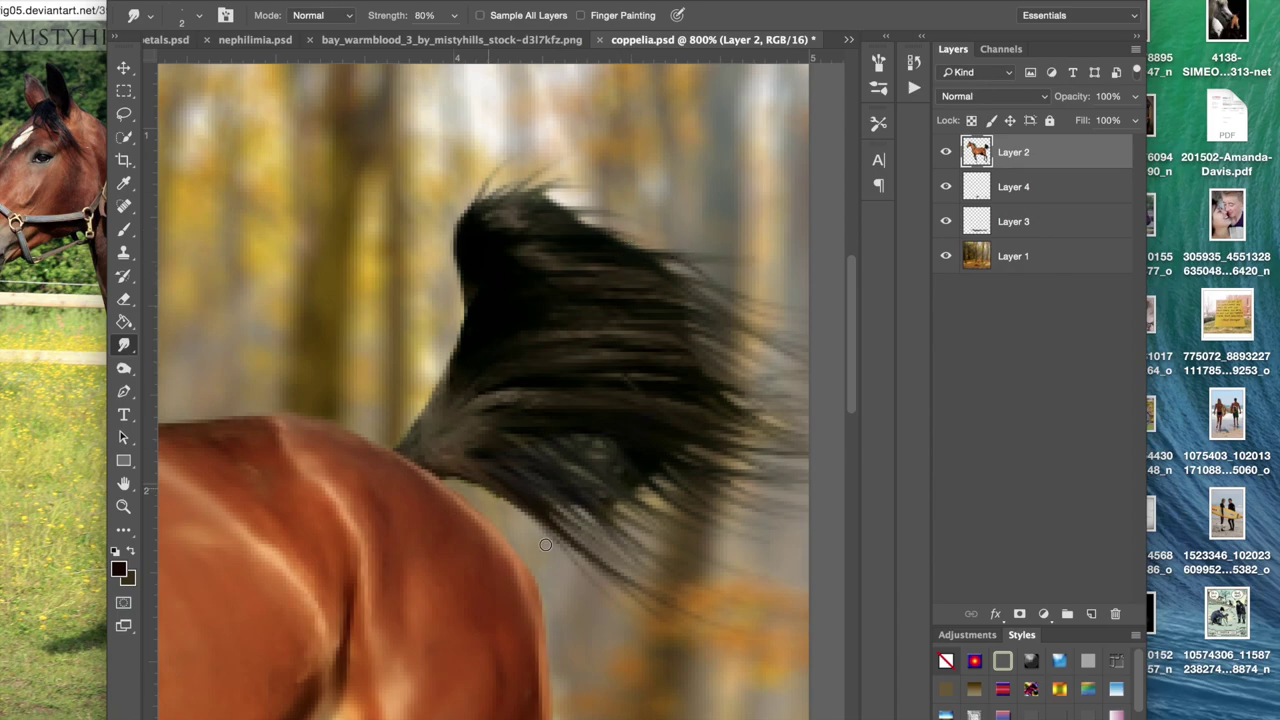
# Step: Smudge short hairs outward along the front edge and underside of the tail's base
pyautogui.moveTo(419, 418); pyautogui.dragTo(447, 345)
pyautogui.moveTo(407, 436); pyautogui.dragTo(418, 388)
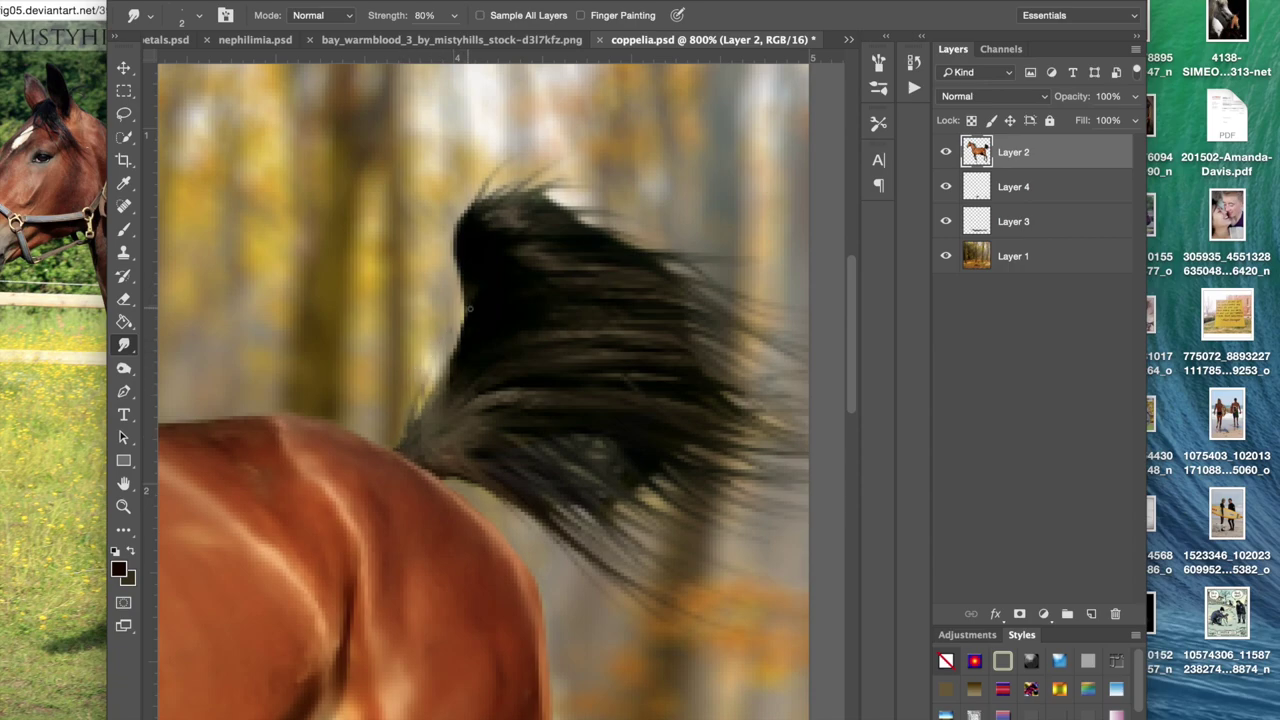
pyautogui.moveTo(443, 471); pyautogui.dragTo(494, 512)
# Step: Soften and extend the tail's trailing and lower strands with a size 3 Smudge brush at 80% strength
pyautogui.hscroll(4, 522, 482)
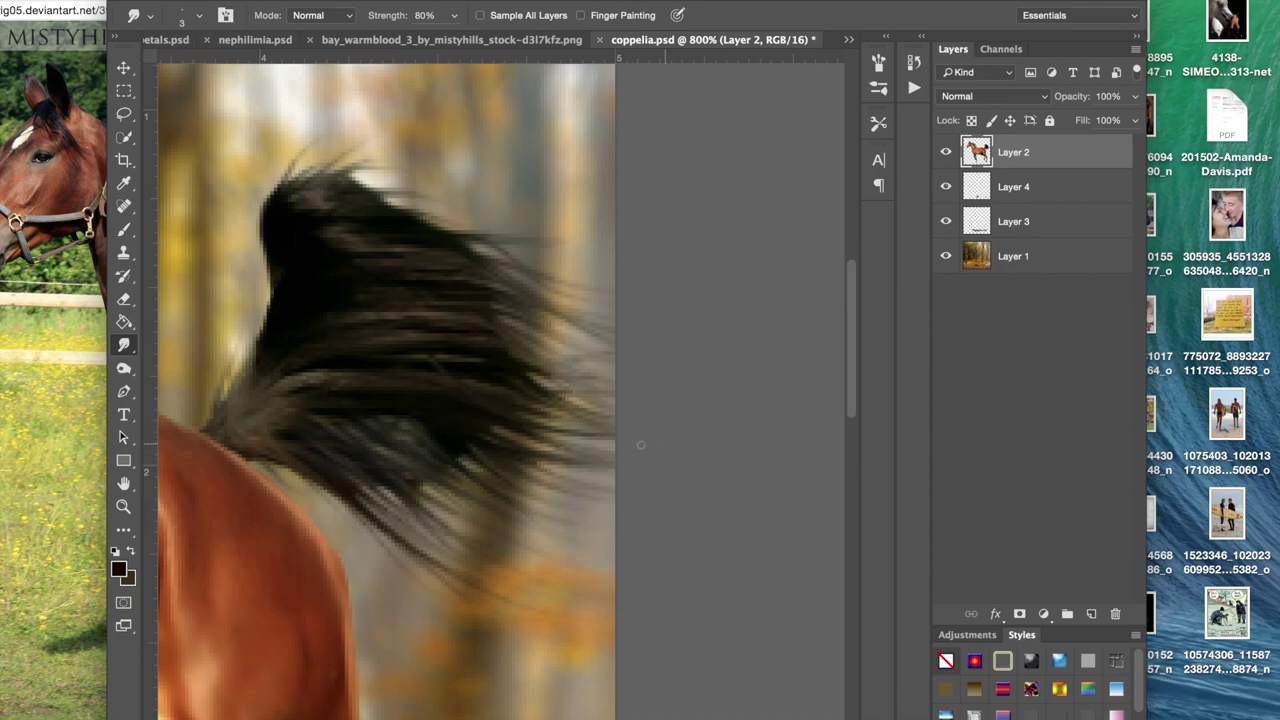
pyautogui.moveTo(511, 423); pyautogui.dragTo(598, 442)
pyautogui.moveTo(531, 411); pyautogui.dragTo(585, 440)
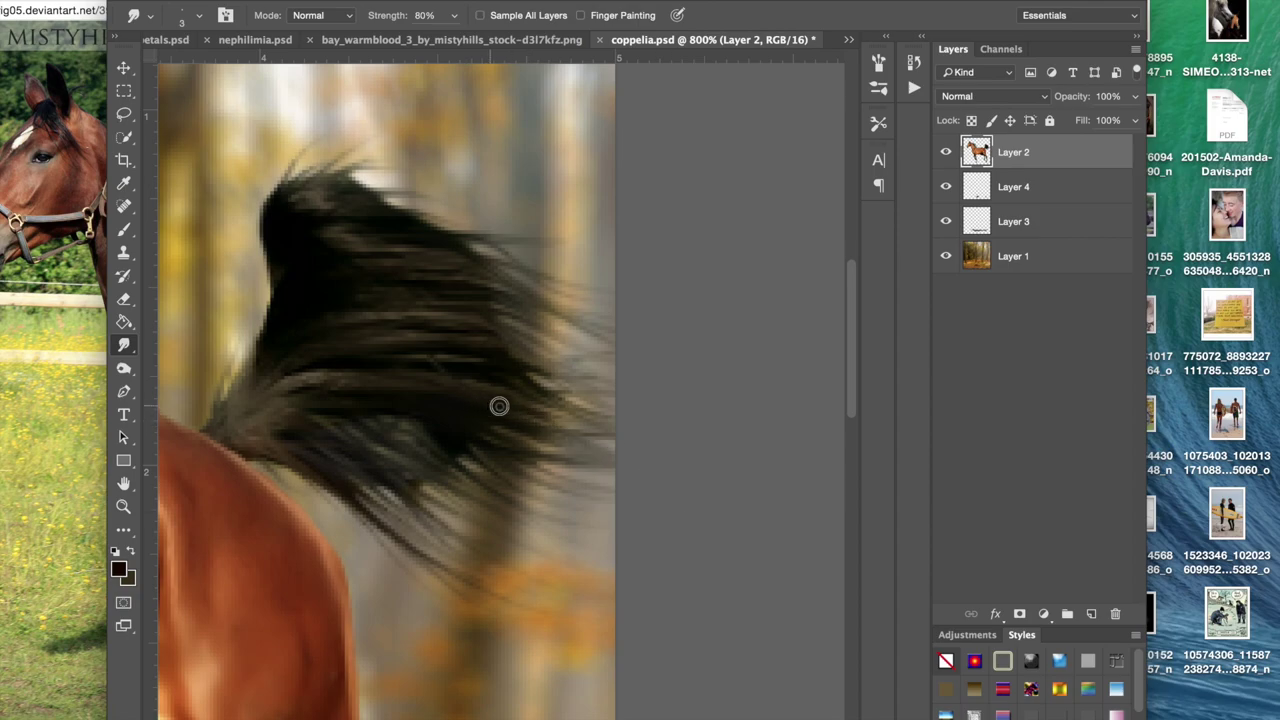
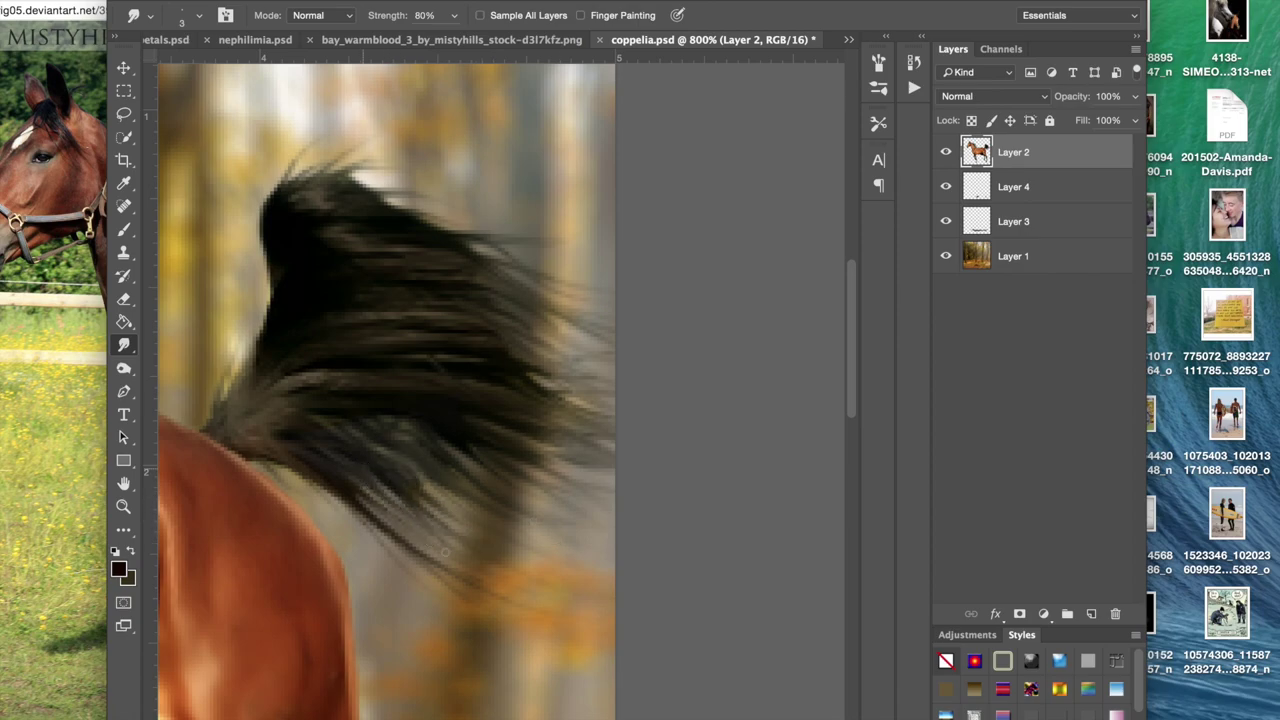
pyautogui.hscroll(4, 631, 546)
pyautogui.scroll(1, 631, 546)
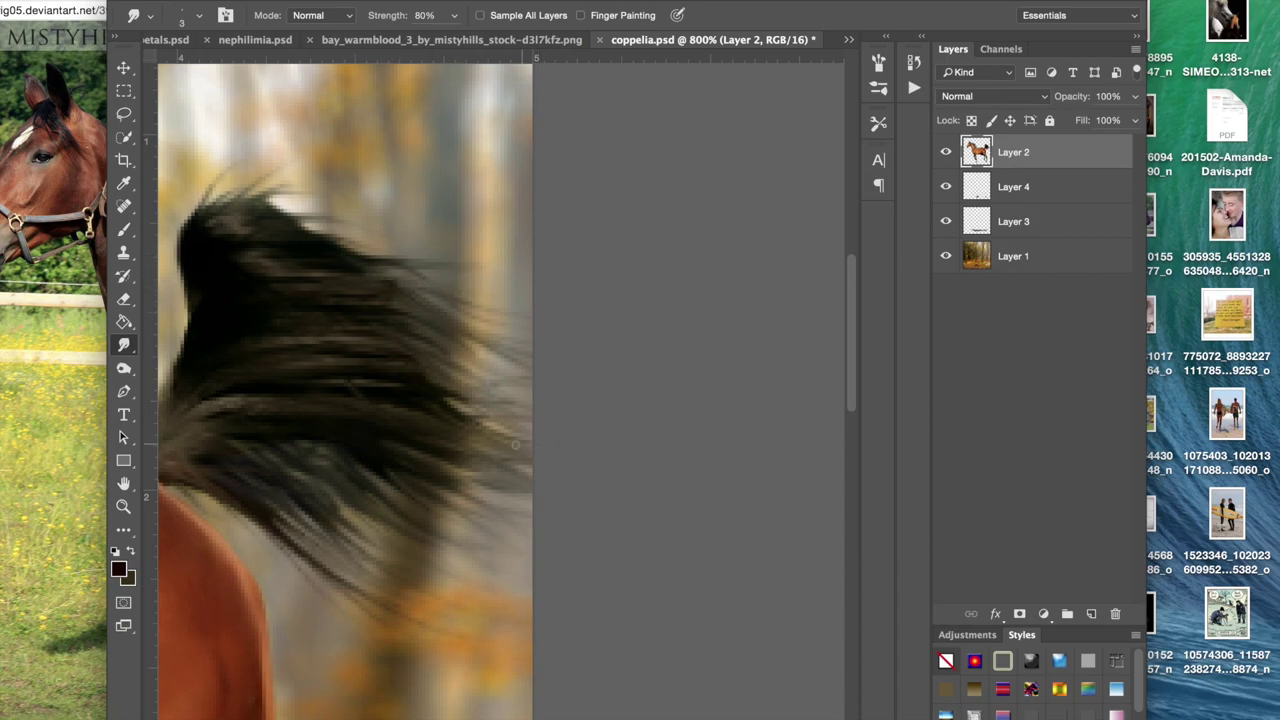
pyautogui.hscroll(-3, 533, 417)
pyautogui.scroll(-1, 533, 417)
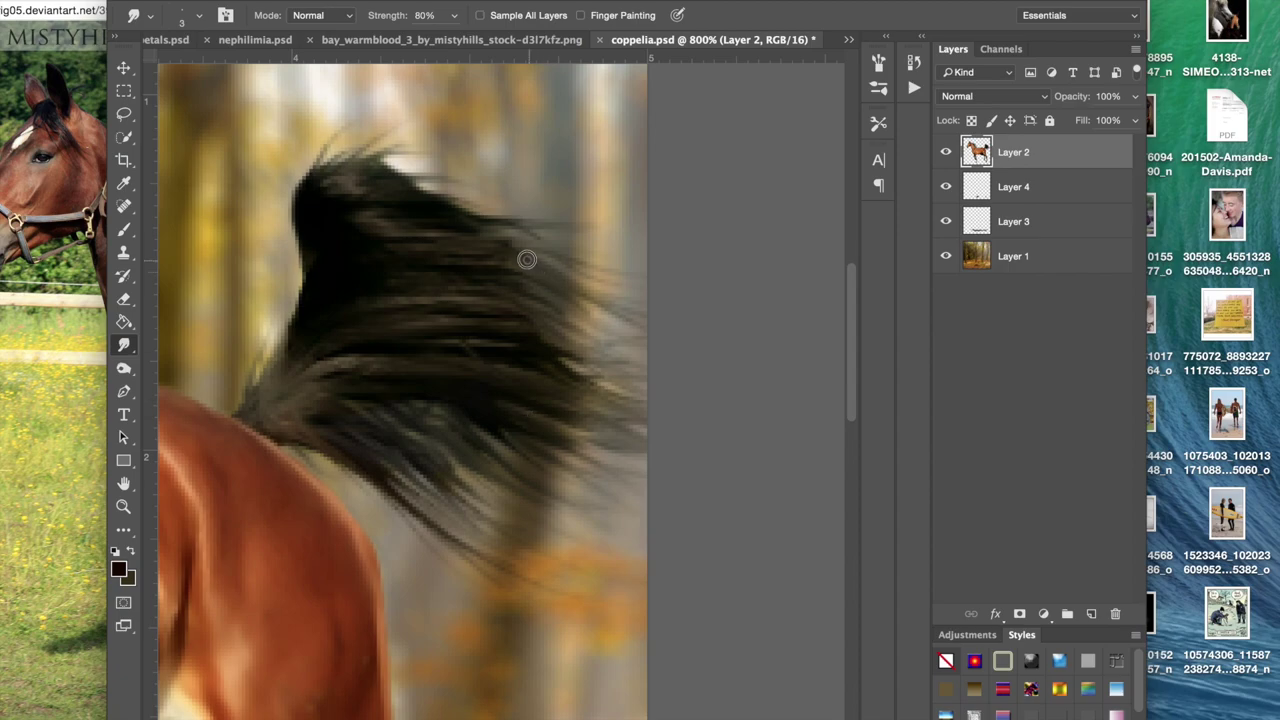
pyautogui.hscroll(-3, 620, 293)
pyautogui.scroll(-1, 620, 293)
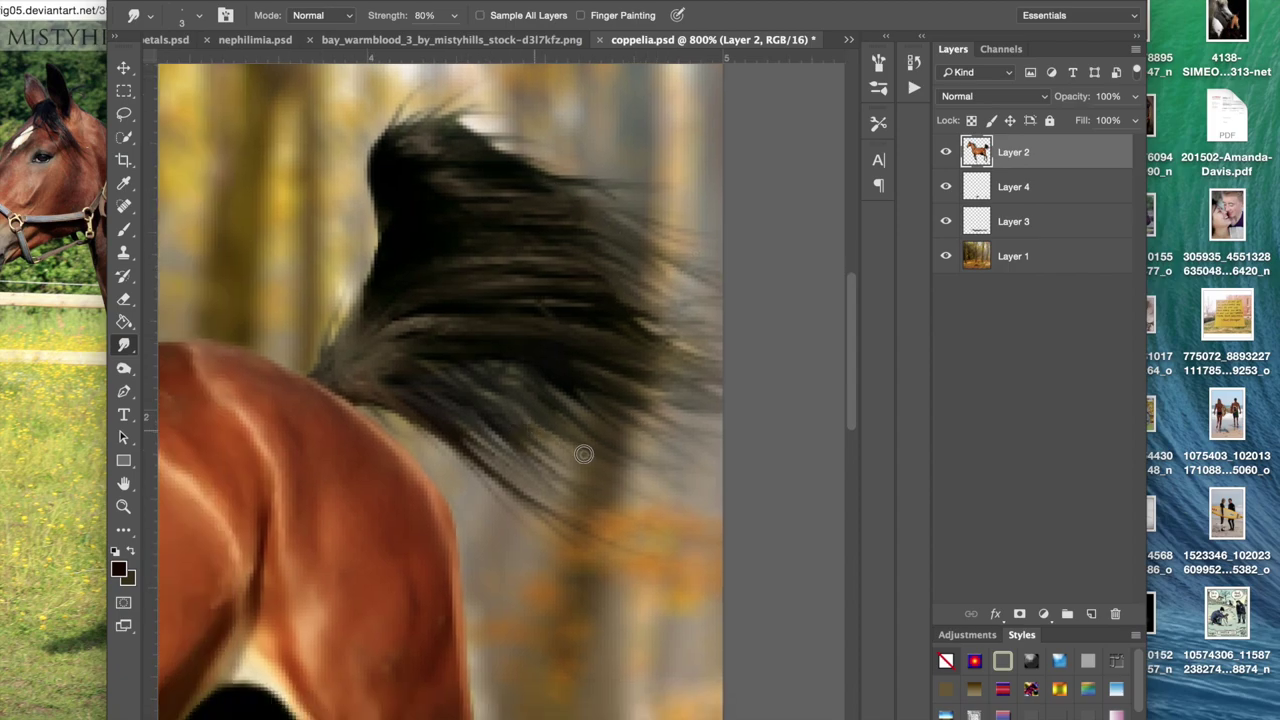
pyautogui.scroll(-1, 667, 490)
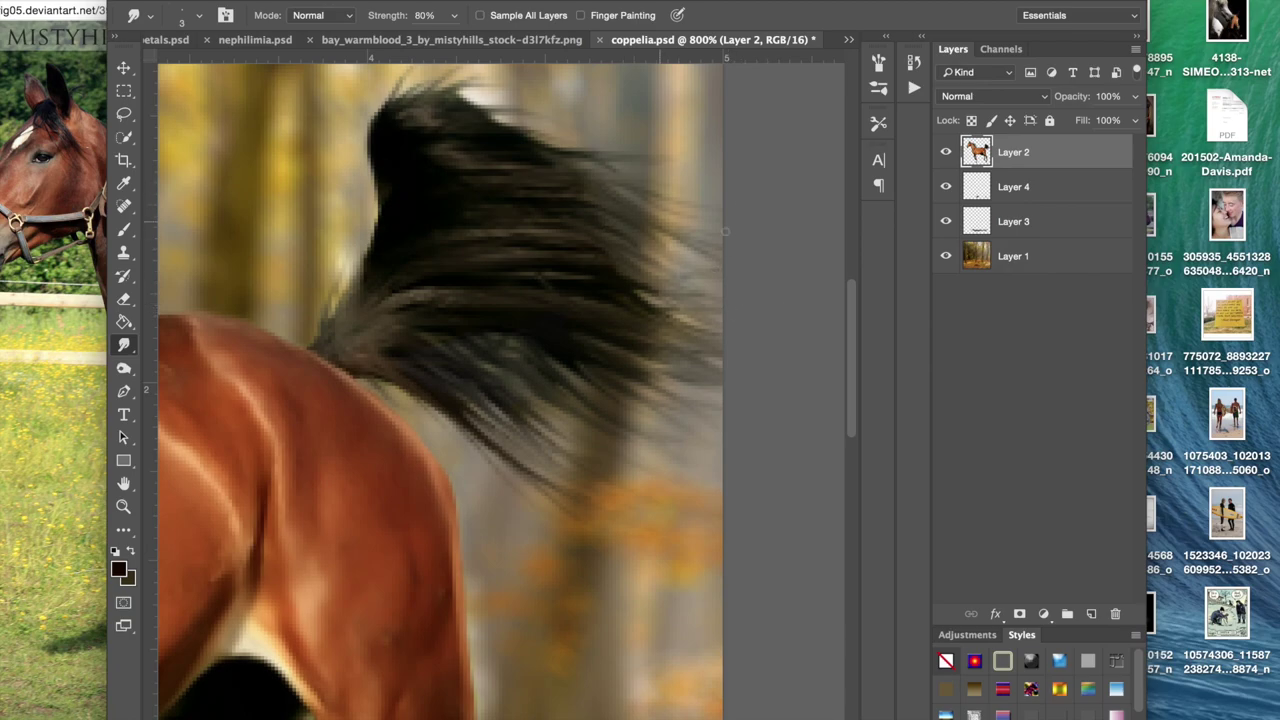
# Step: Smudge the hair along the tail's upper edge outward into longer wispy strands over the background
pyautogui.press('super+minus')
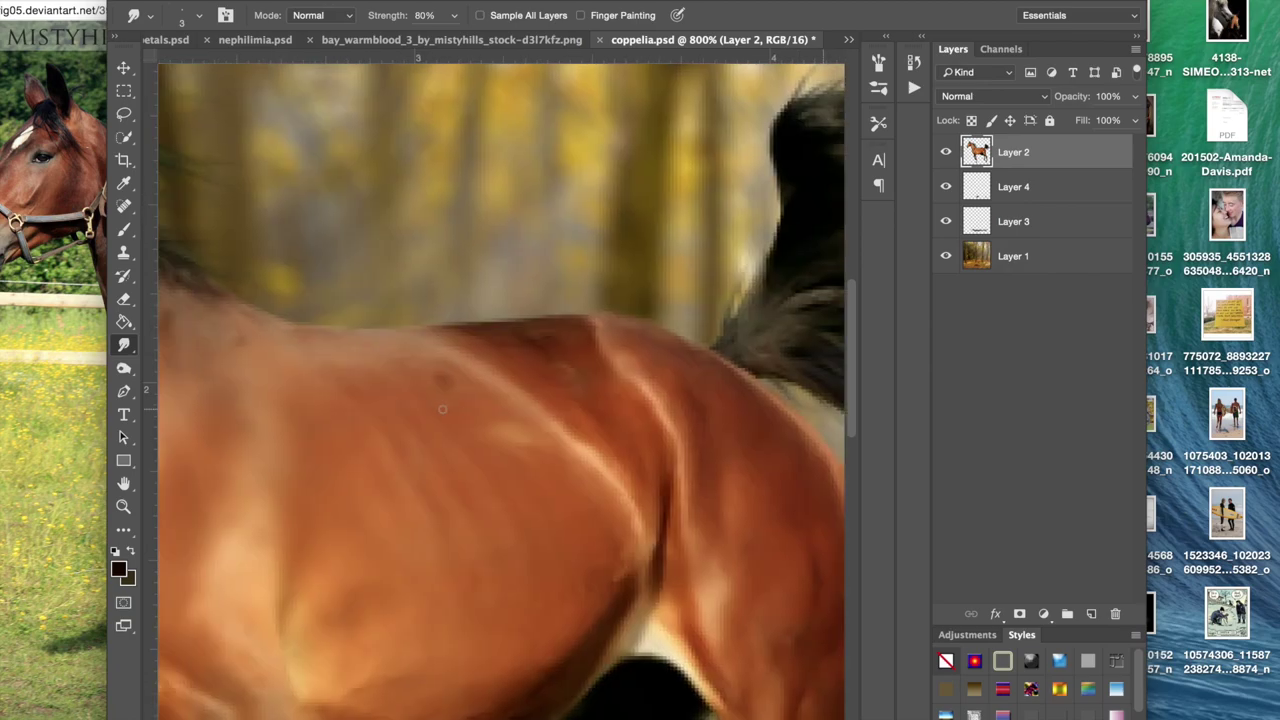
pyautogui.press('super+equal')
pyautogui.hscroll(5, 622, 271)
pyautogui.scroll(4, 622, 271)
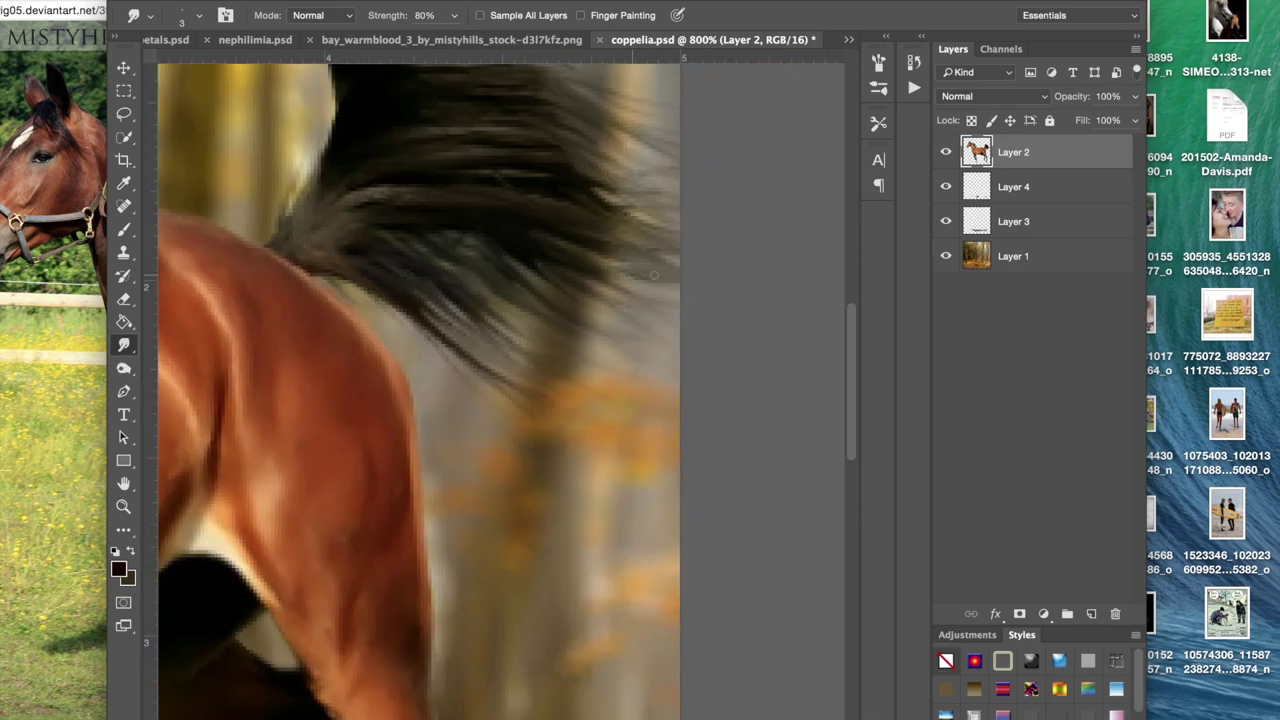
pyautogui.scroll(5, 747, 239)
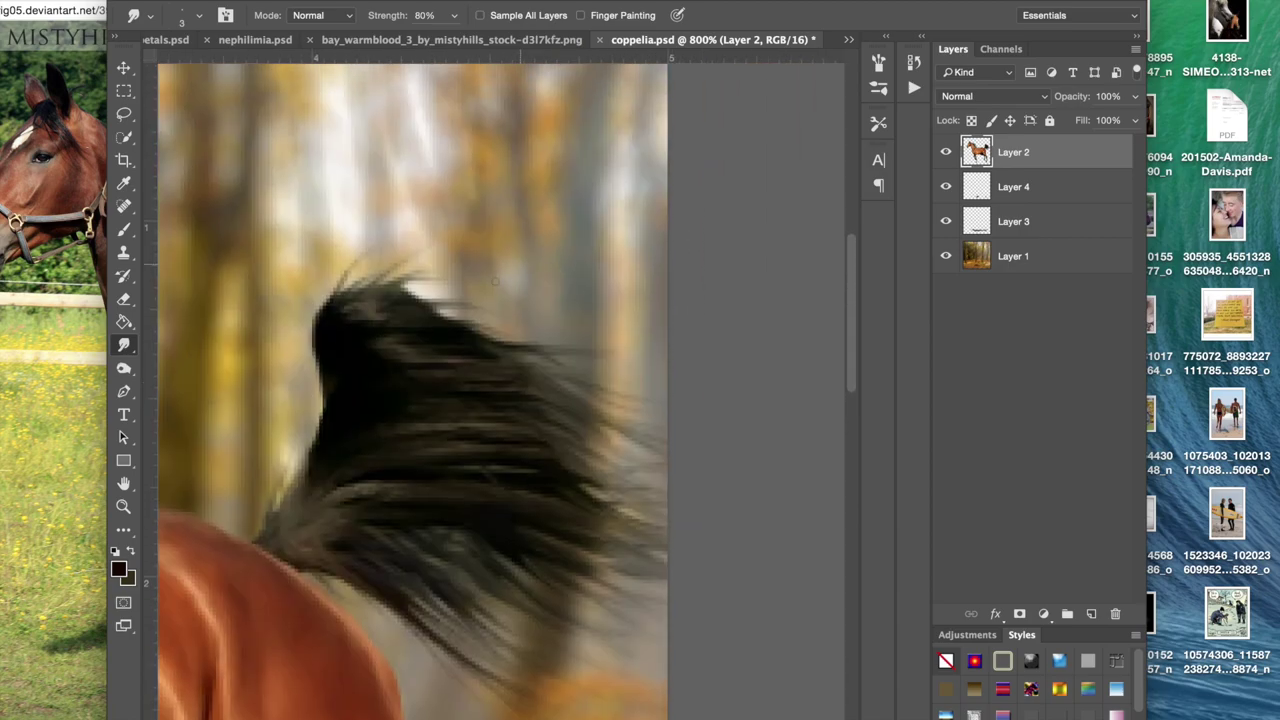
pyautogui.moveTo(401, 301)
pyautogui.mouseDown()
pyautogui.moveTo(479, 300)
pyautogui.moveTo(444, 318)
pyautogui.moveTo(596, 336)
pyautogui.mouseUp()
pyautogui.scroll(-3, 500, 350)
pyautogui.hscroll(-2, 500, 350)
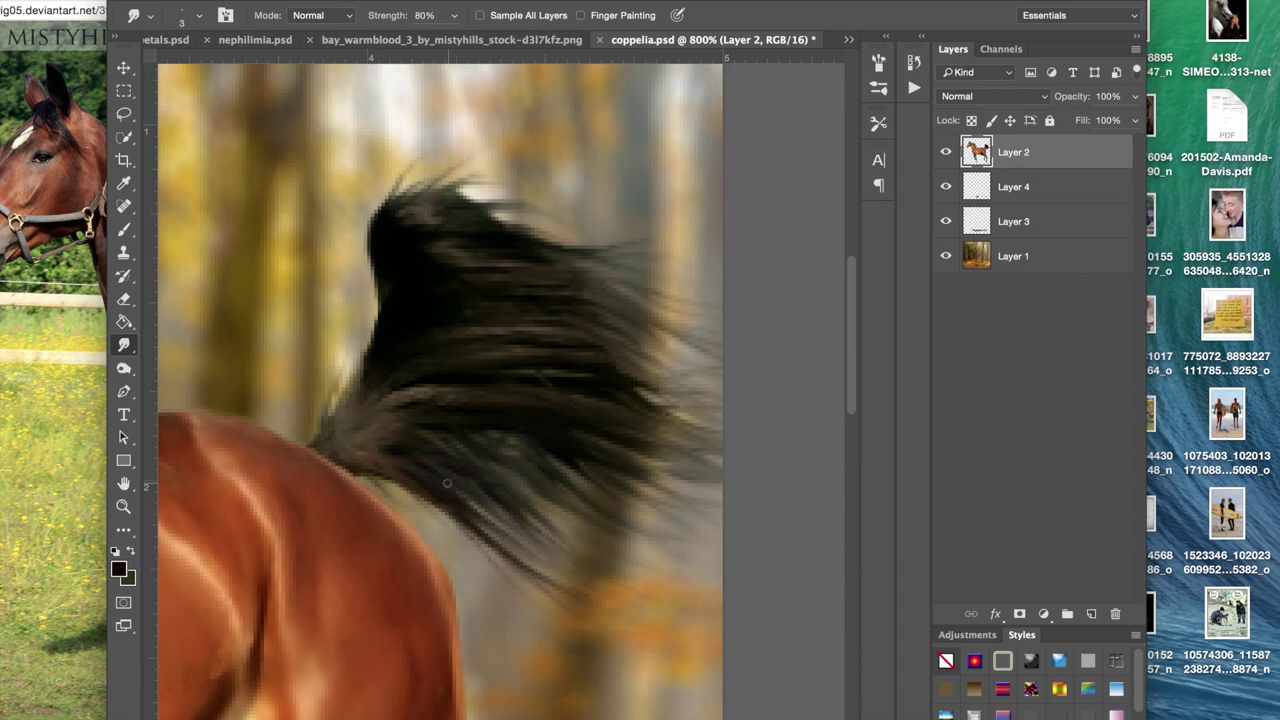
pyautogui.scroll(-1, 745, 548)
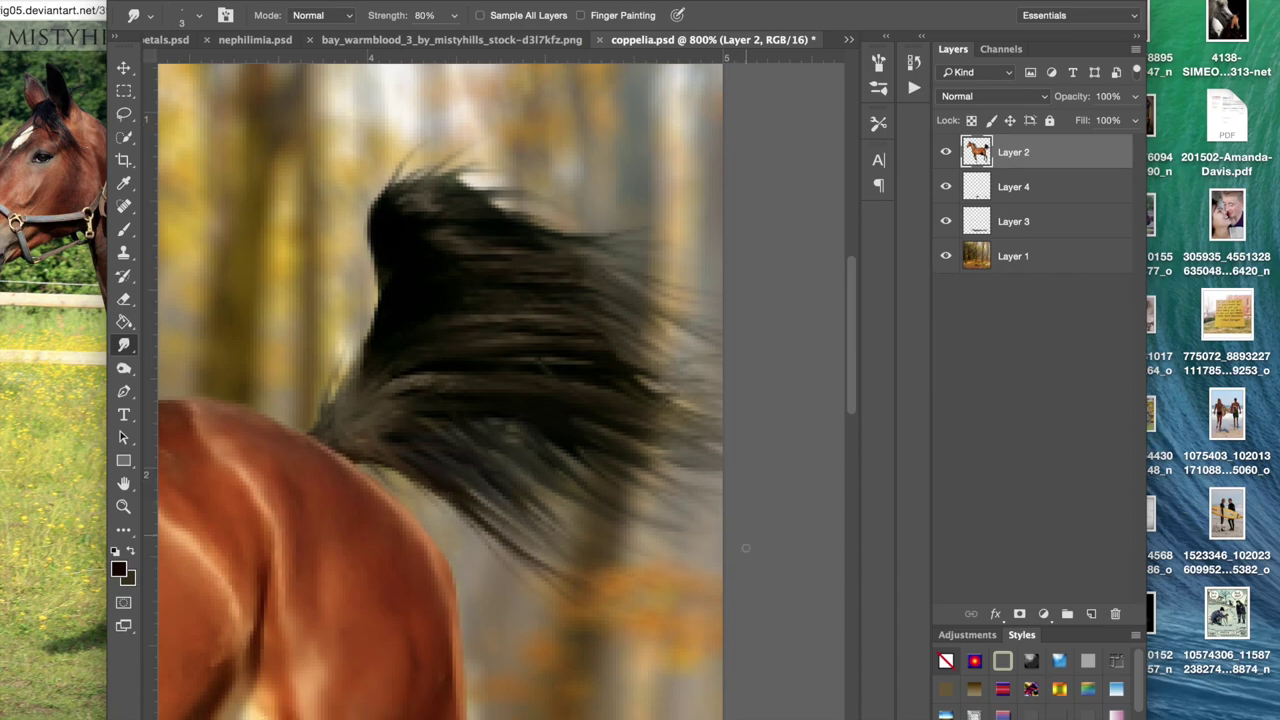
pyautogui.scroll(-5, 745, 548)
pyautogui.hscroll(-5, 745, 548)
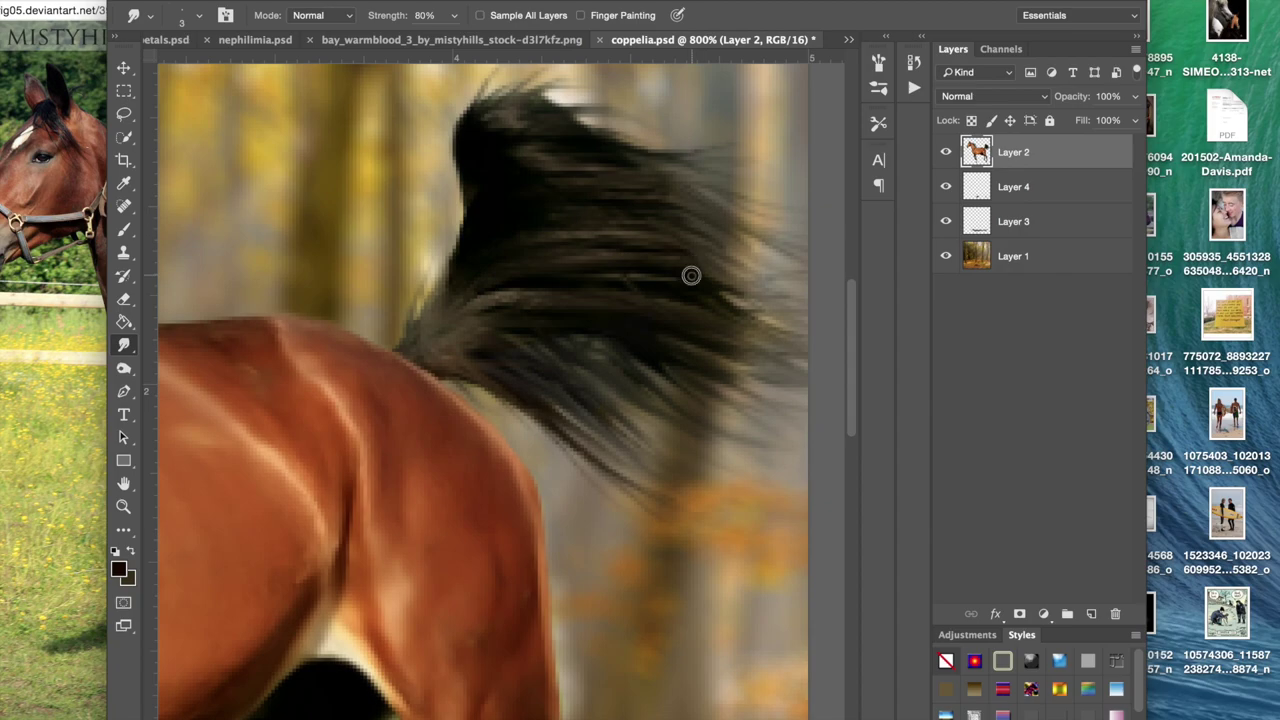
pyautogui.hscroll(3, 688, 338)
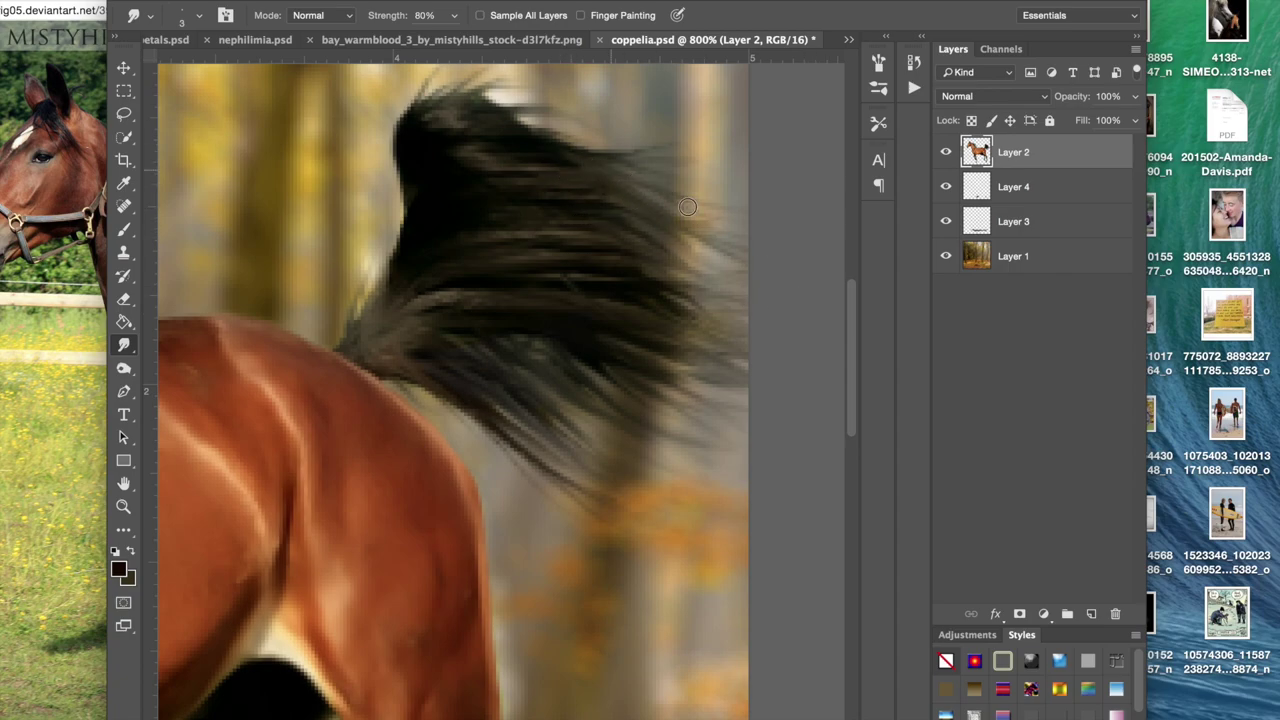
# Step: Examine the smudged tail, the whole composite and the horse's head for remaining flaws
pyautogui.scroll(-10, 747, 353)
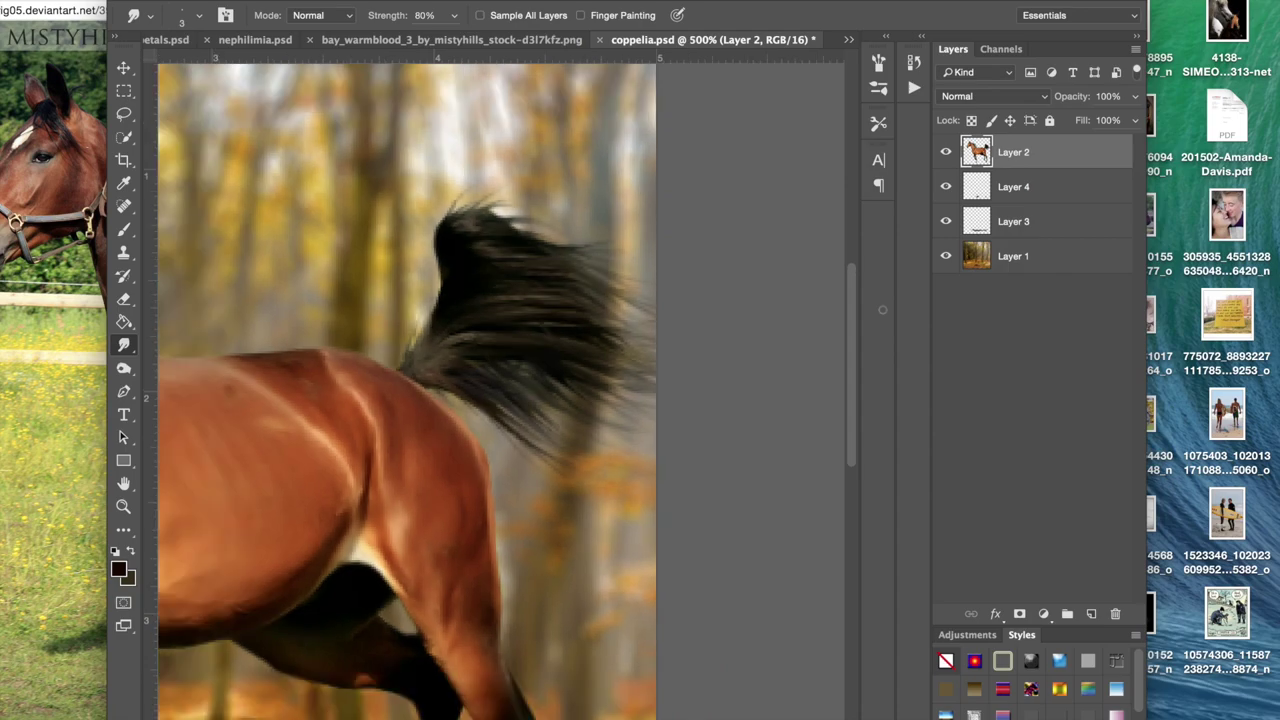
pyautogui.press('super+equal')
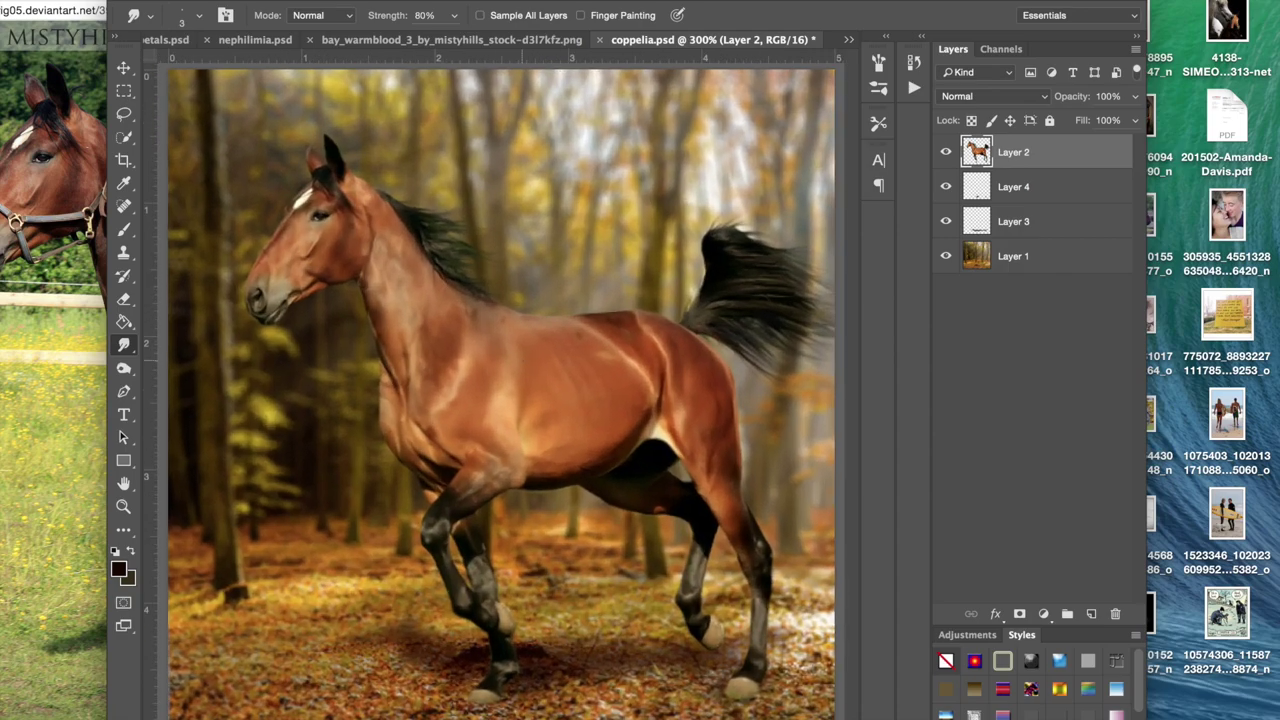
pyautogui.click(124, 67)
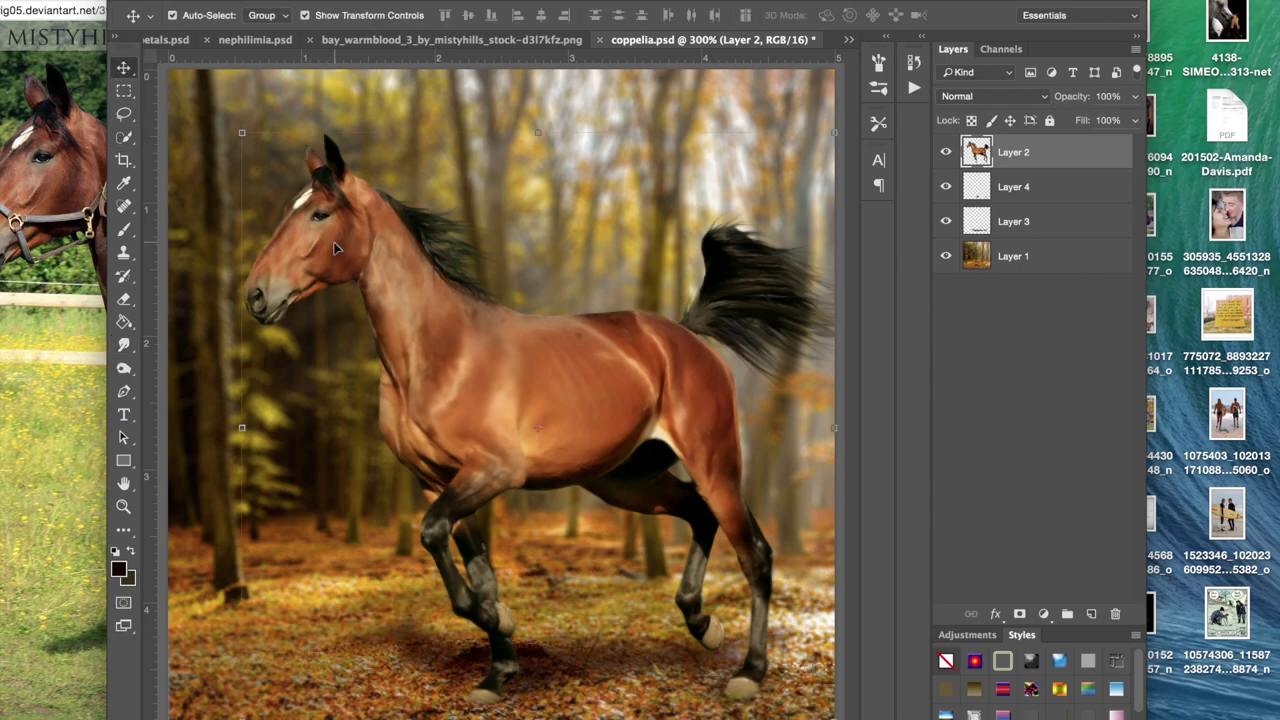
pyautogui.press('super+equal')
pyautogui.press('super+equal')
pyautogui.press('super+equal')
pyautogui.press('super+equal')
pyautogui.hscroll(-10, 335, 248)
pyautogui.scroll(4, 335, 248)
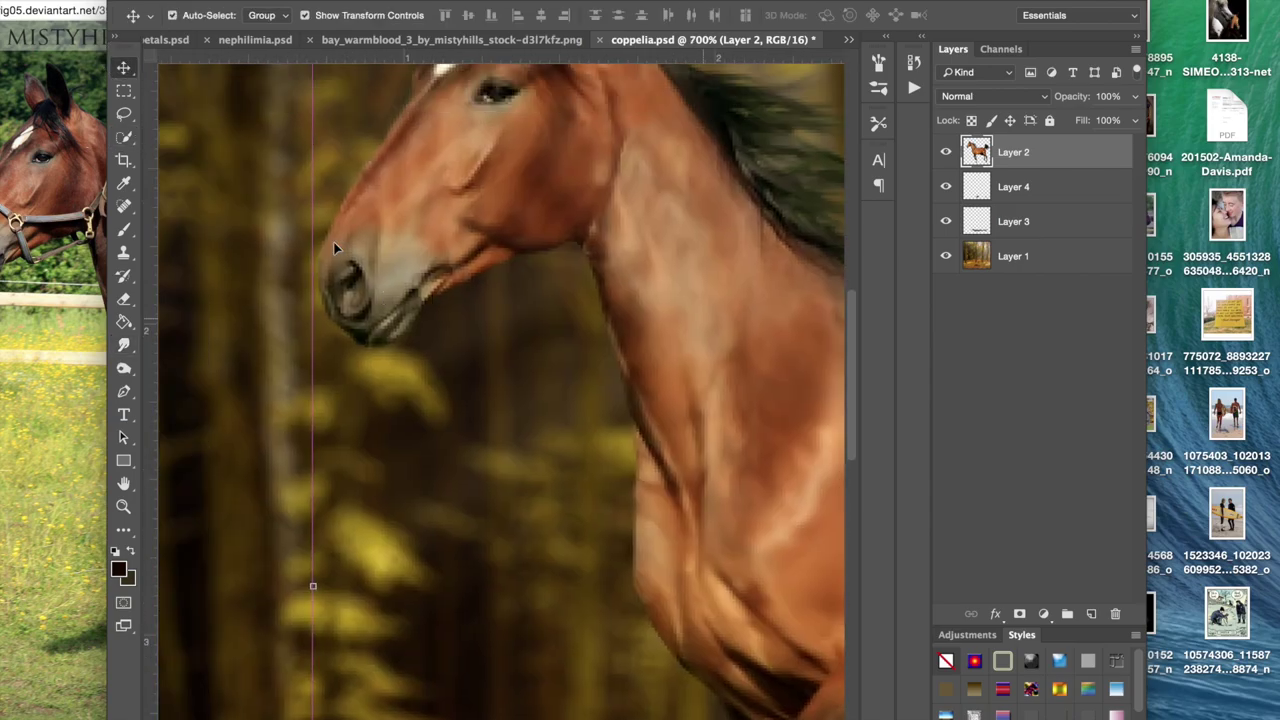
# Step: Erase a leftover spot along the edge of the horse's muzzle on Layer 2 with a size 7 Eraser
pyautogui.click(489, 268)
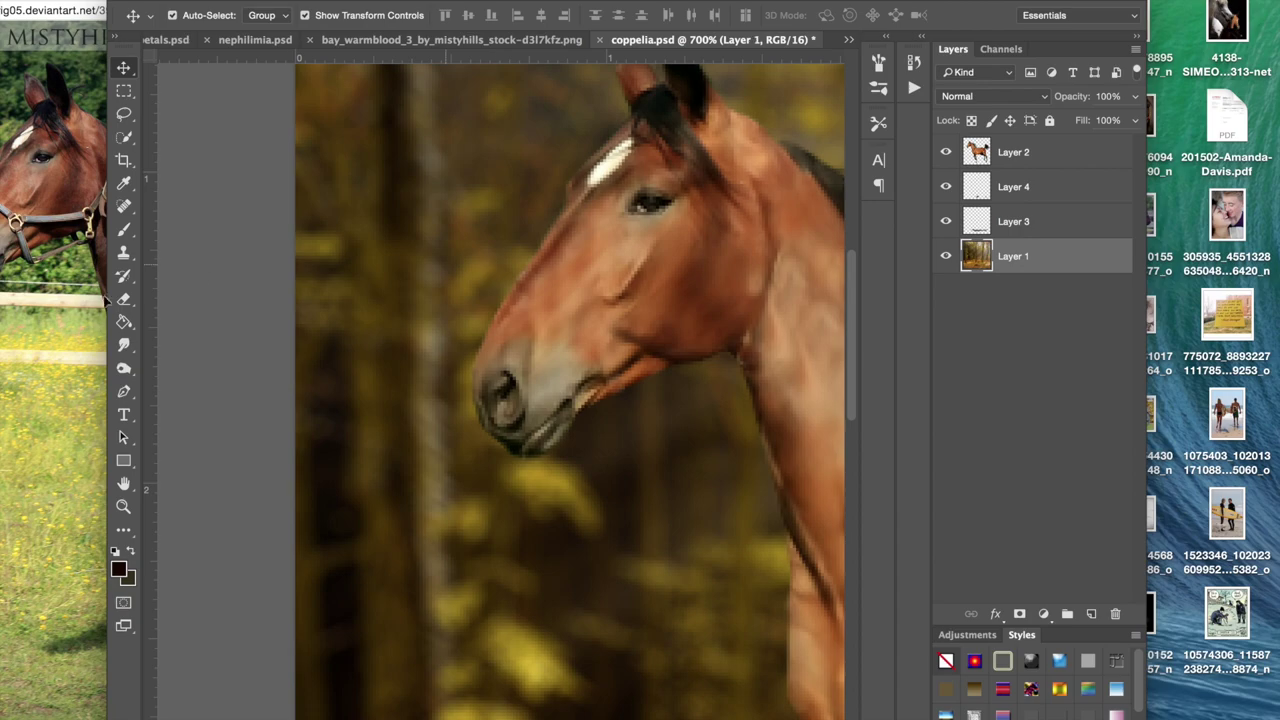
pyautogui.click(124, 298)
pyautogui.hscroll(3, 539, 384)
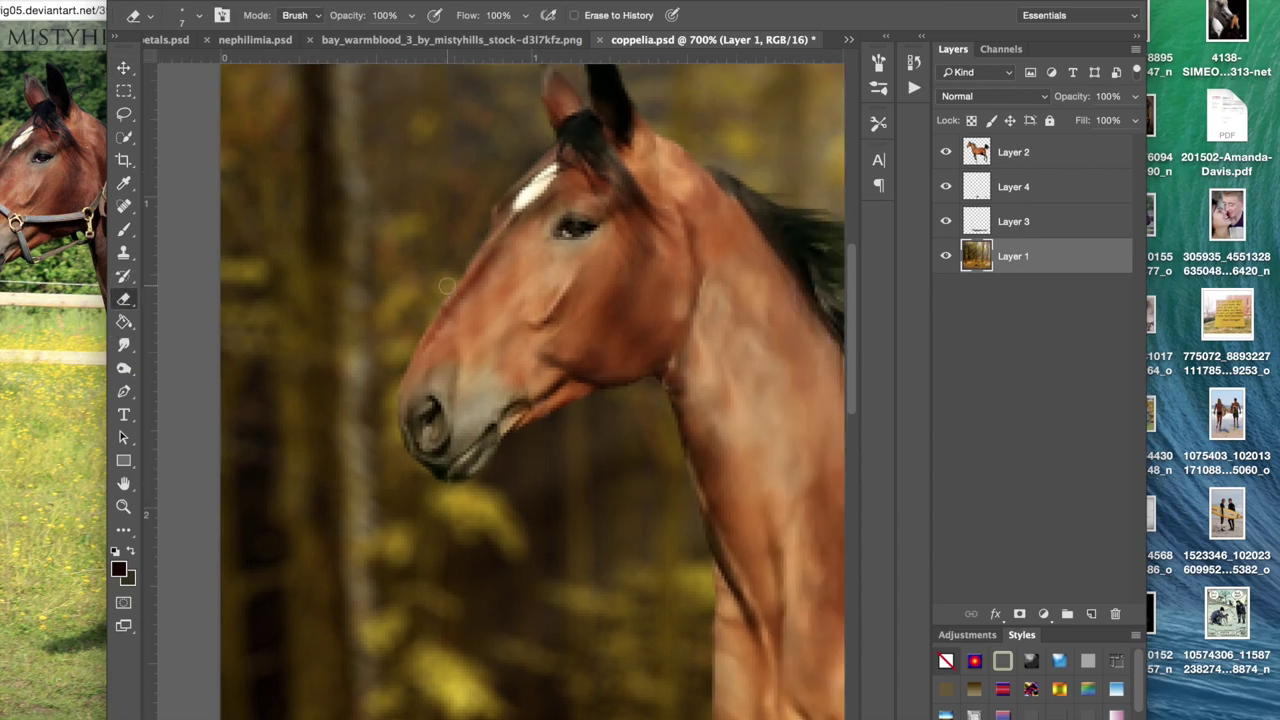
pyautogui.click(994, 153)
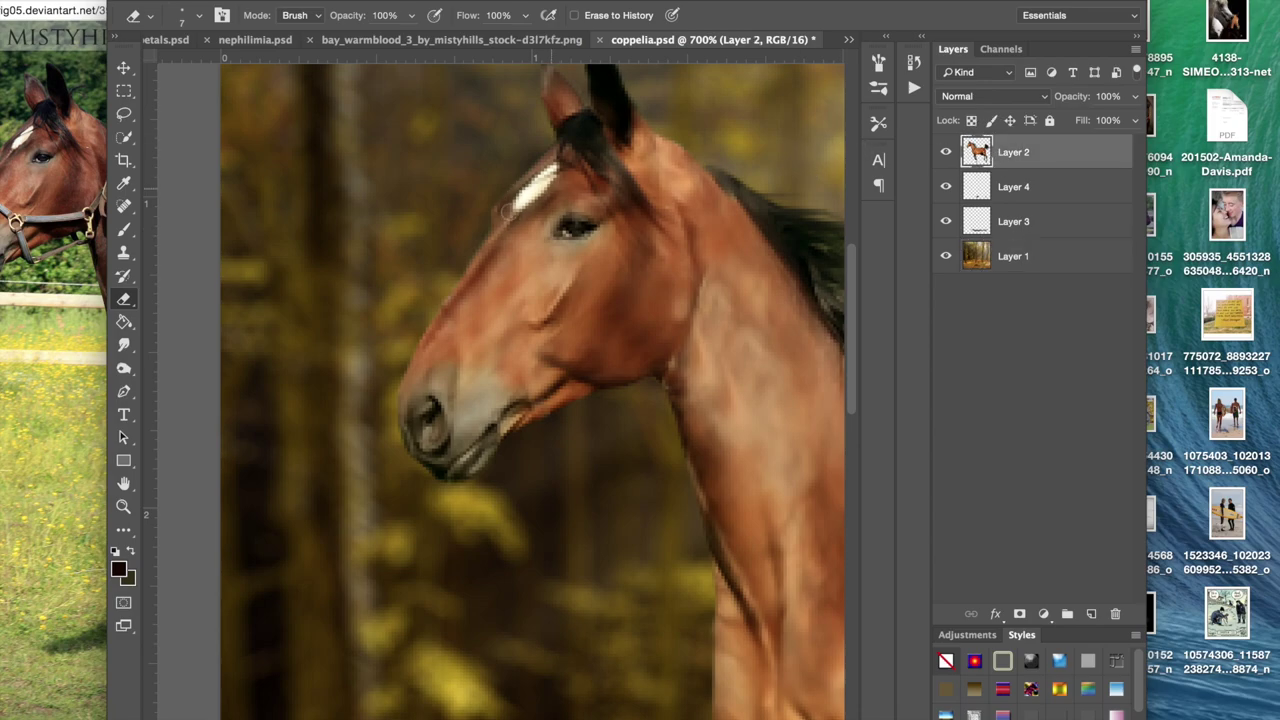
pyautogui.click(409, 344)
# Step: Review the full horse and forest composite at several zoom levels
pyautogui.press('super+minus')
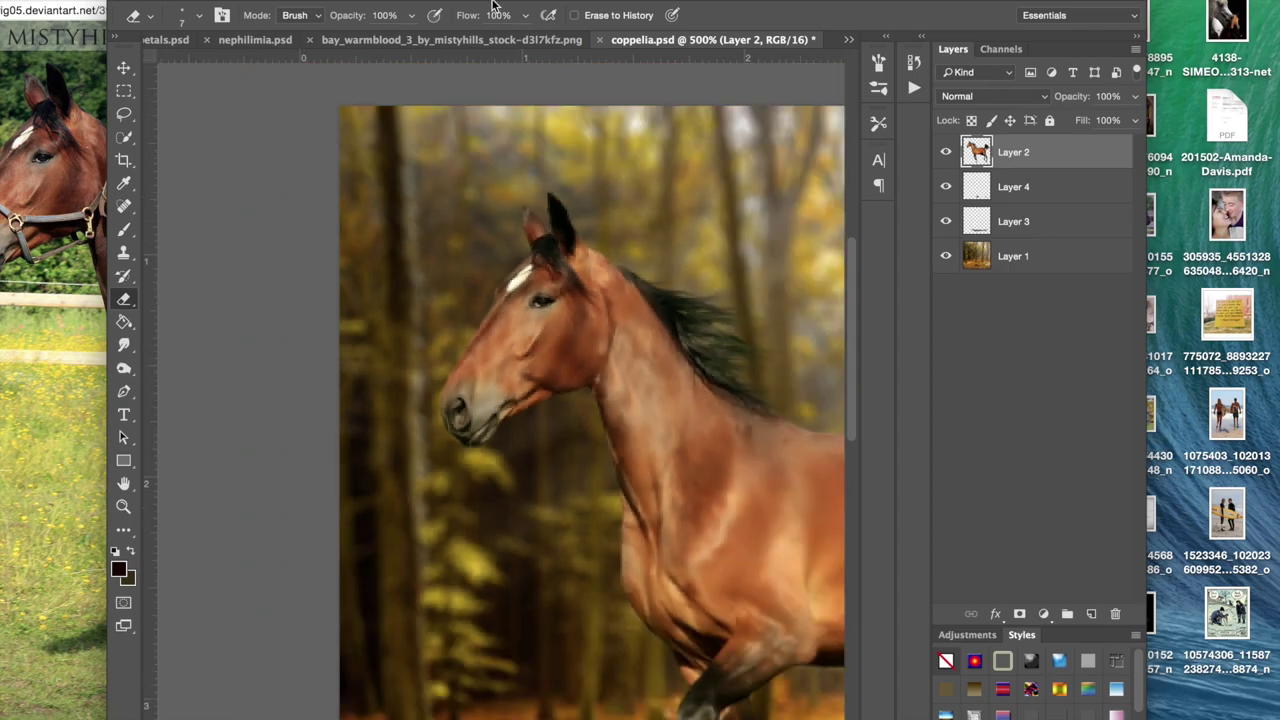
pyautogui.press('super+minus')
pyautogui.press('super+minus')
pyautogui.press('super+minus')
pyautogui.press('super+minus')
pyautogui.press('super+plus')
pyautogui.press('super+plus')
pyautogui.press('super+minus')
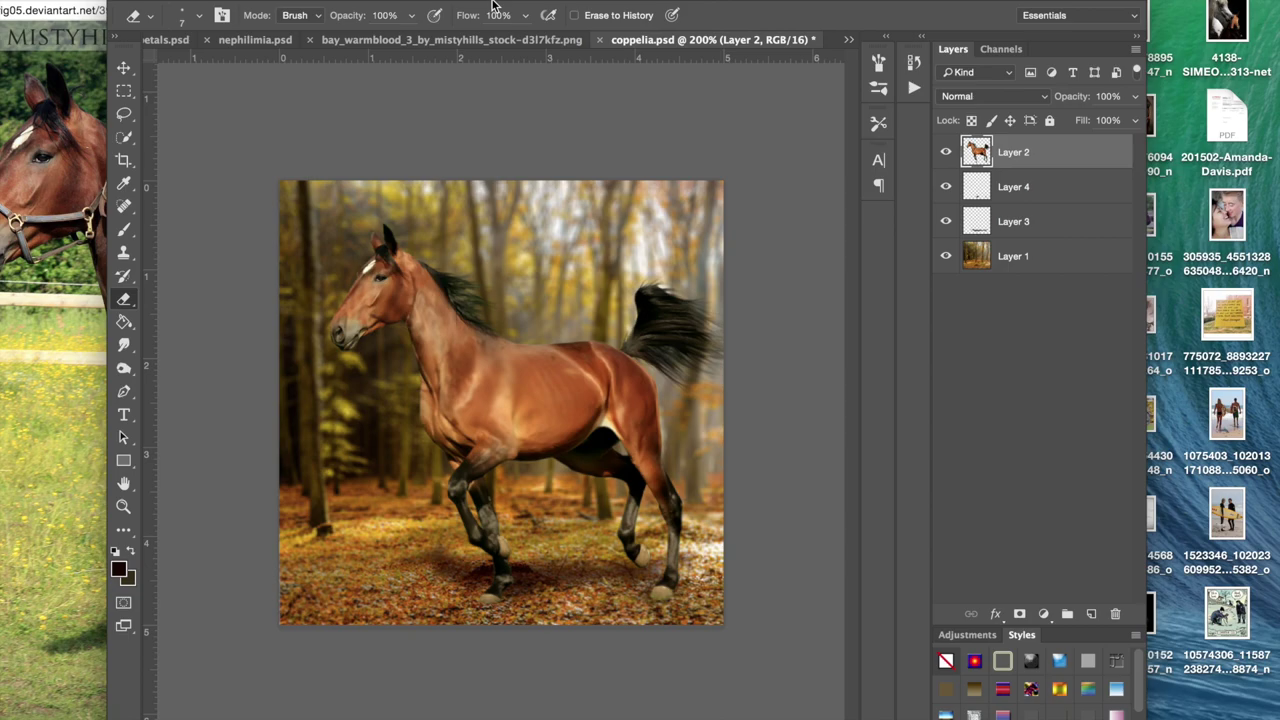
pyautogui.press('super+plus')
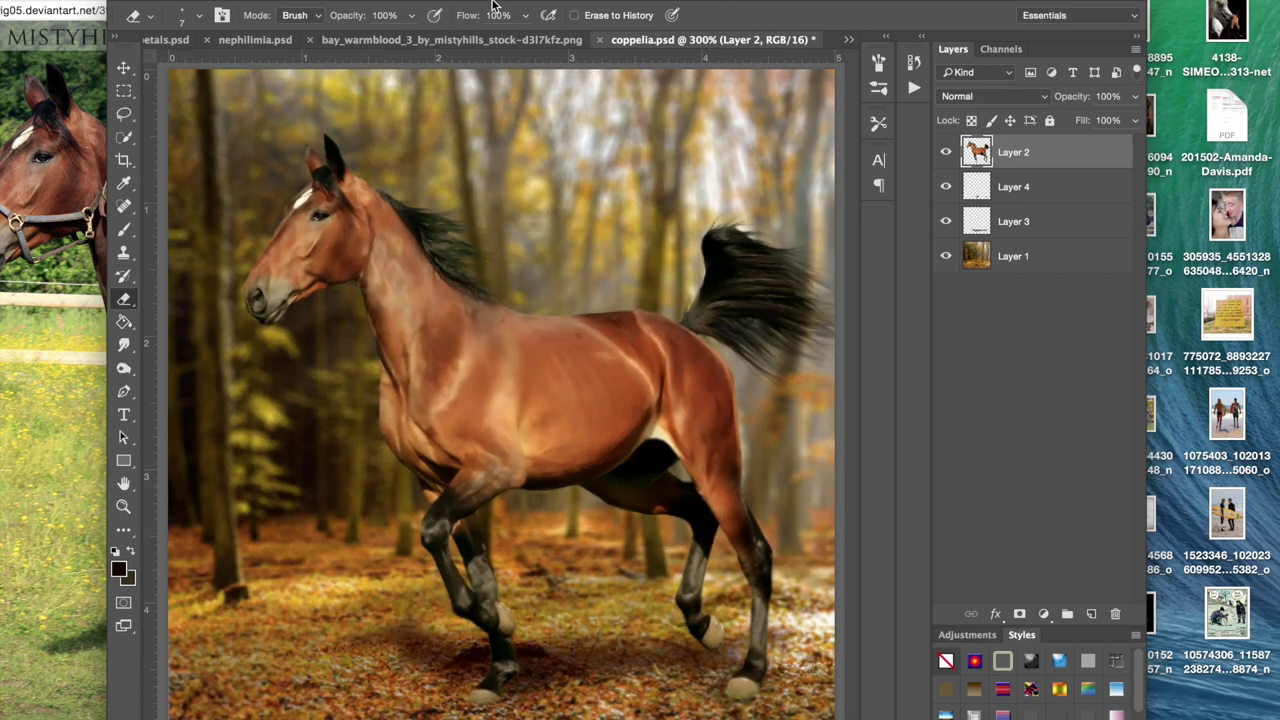
# Step: Play the Bold Vignette action to add a vignette layer on top of the horse
pyautogui.click(912, 88)
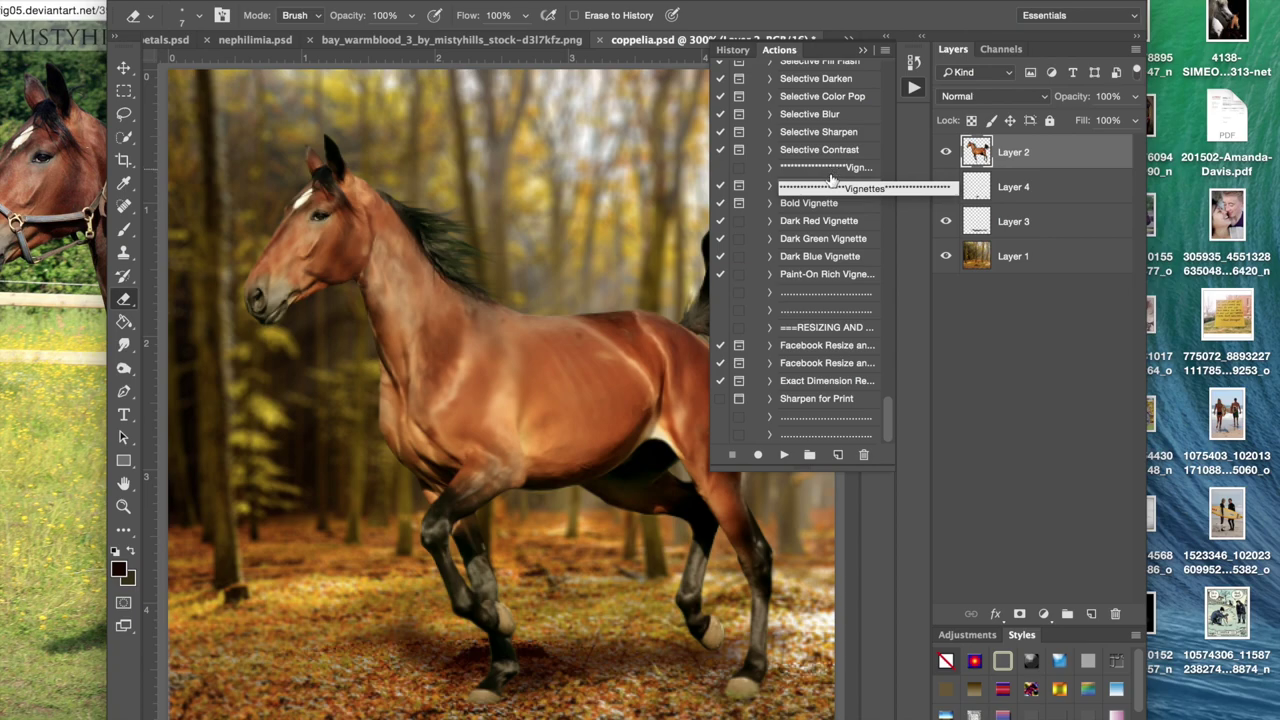
pyautogui.click(830, 186)
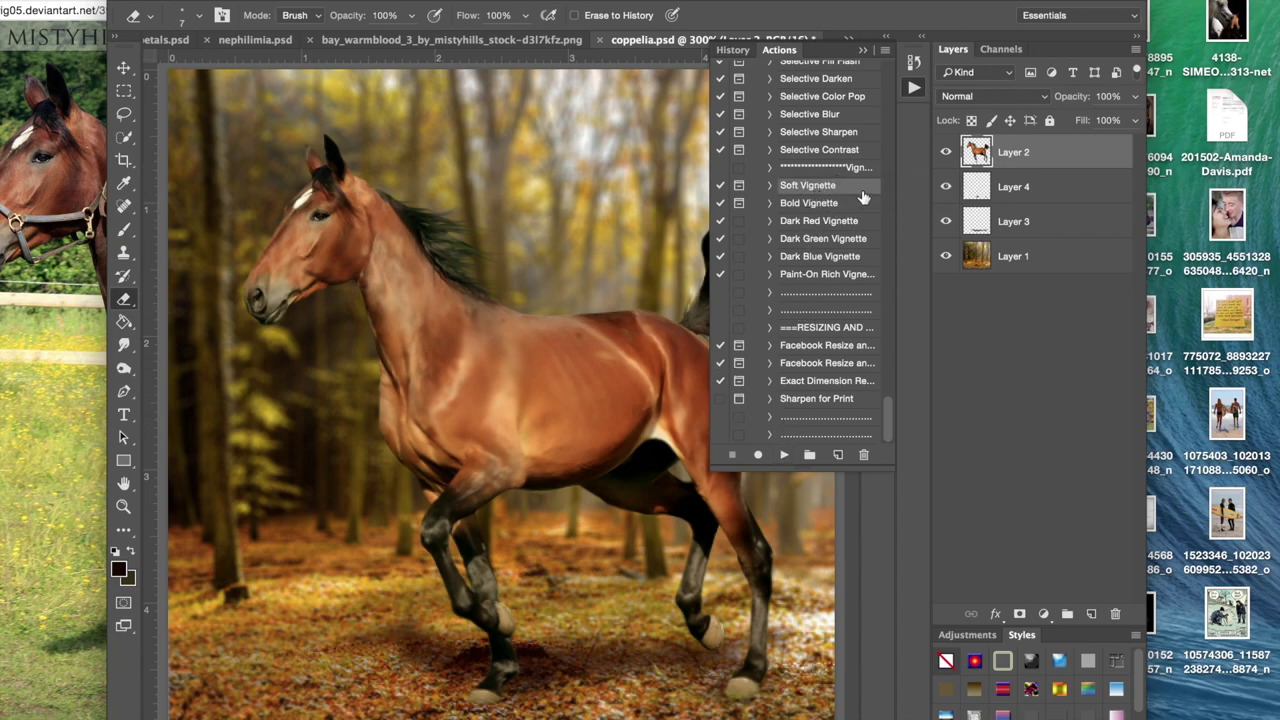
pyautogui.press('super+minus')
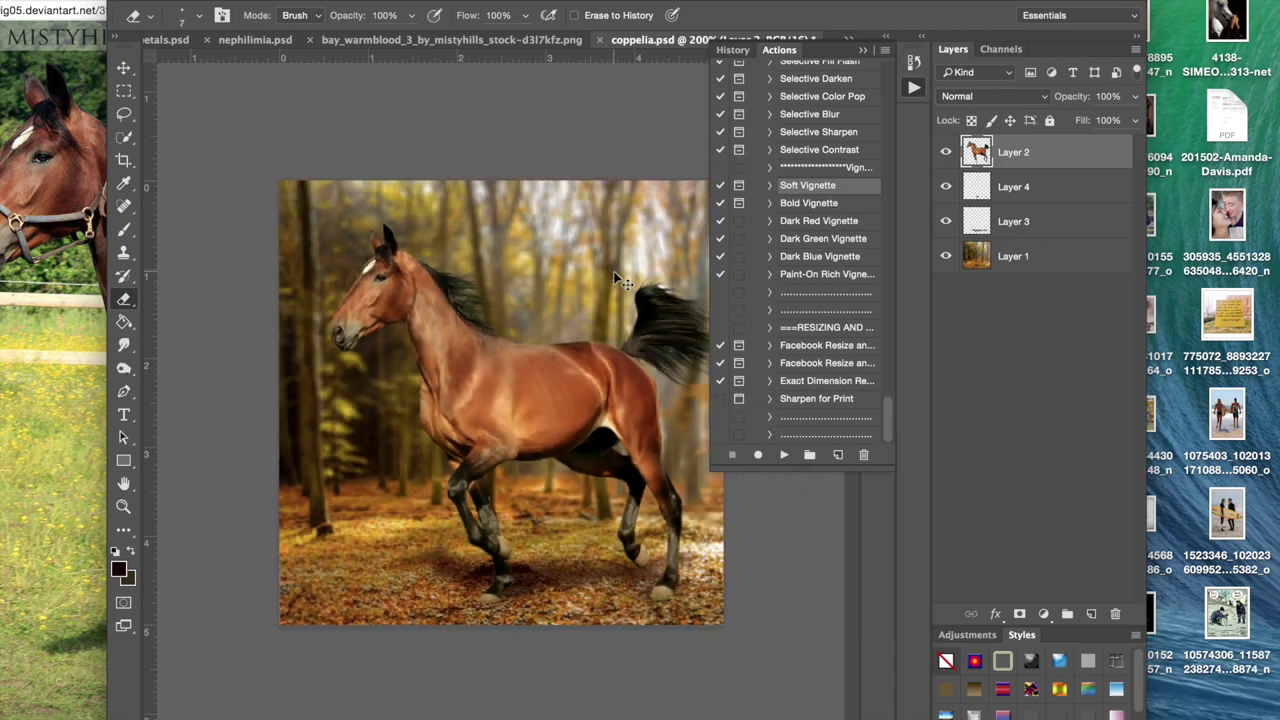
pyautogui.press('super+plus')
pyautogui.press('super+minus')
pyautogui.click(809, 204)
pyautogui.click(808, 204)
pyautogui.click(784, 454)
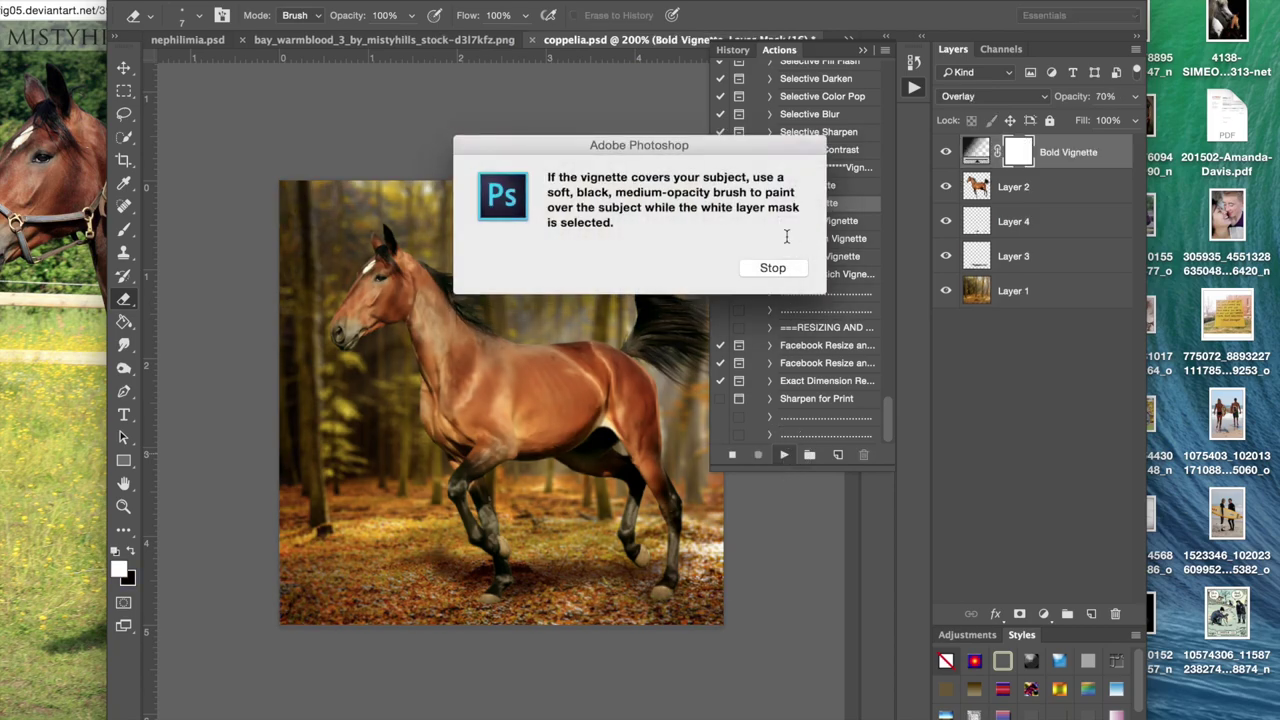
pyautogui.click(770, 268)
pyautogui.click(863, 50)
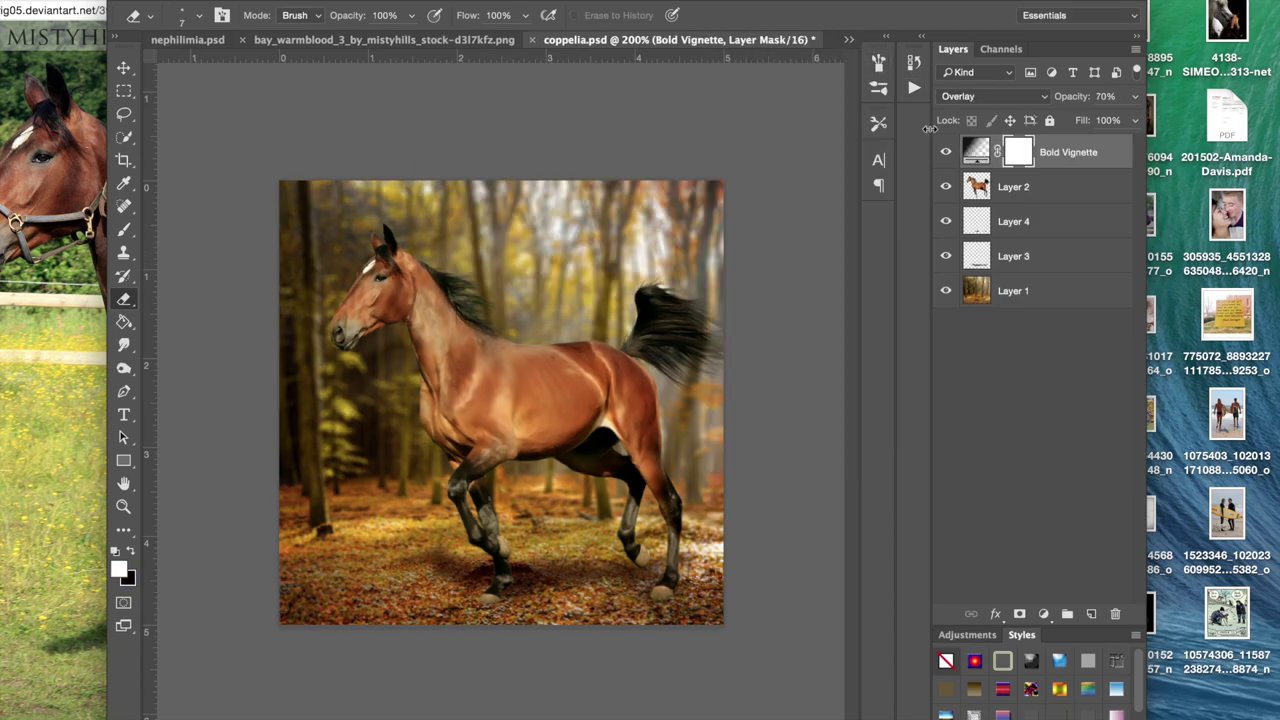
# Step: Hide the Bold Vignette layer and add a blank layer directly below it, above the horse layer
pyautogui.click(947, 153)
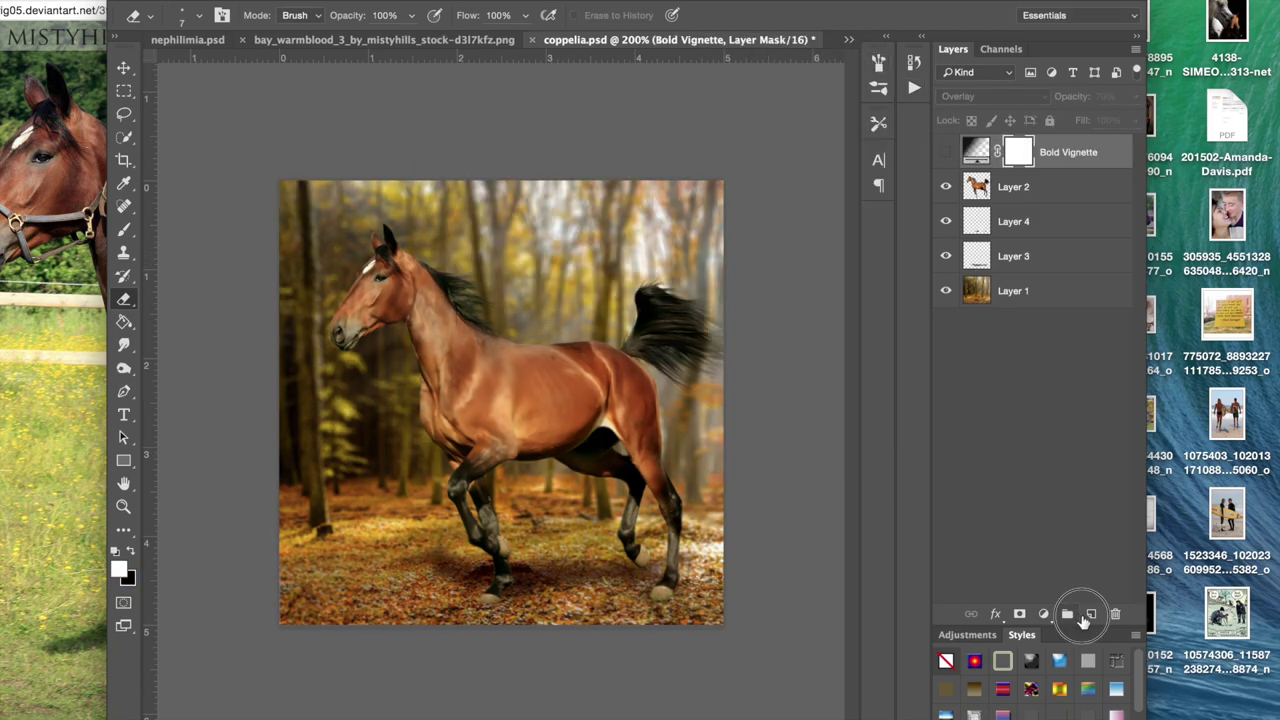
pyautogui.click(1091, 613)
pyautogui.moveTo(1064, 188); pyautogui.dragTo(1058, 208)
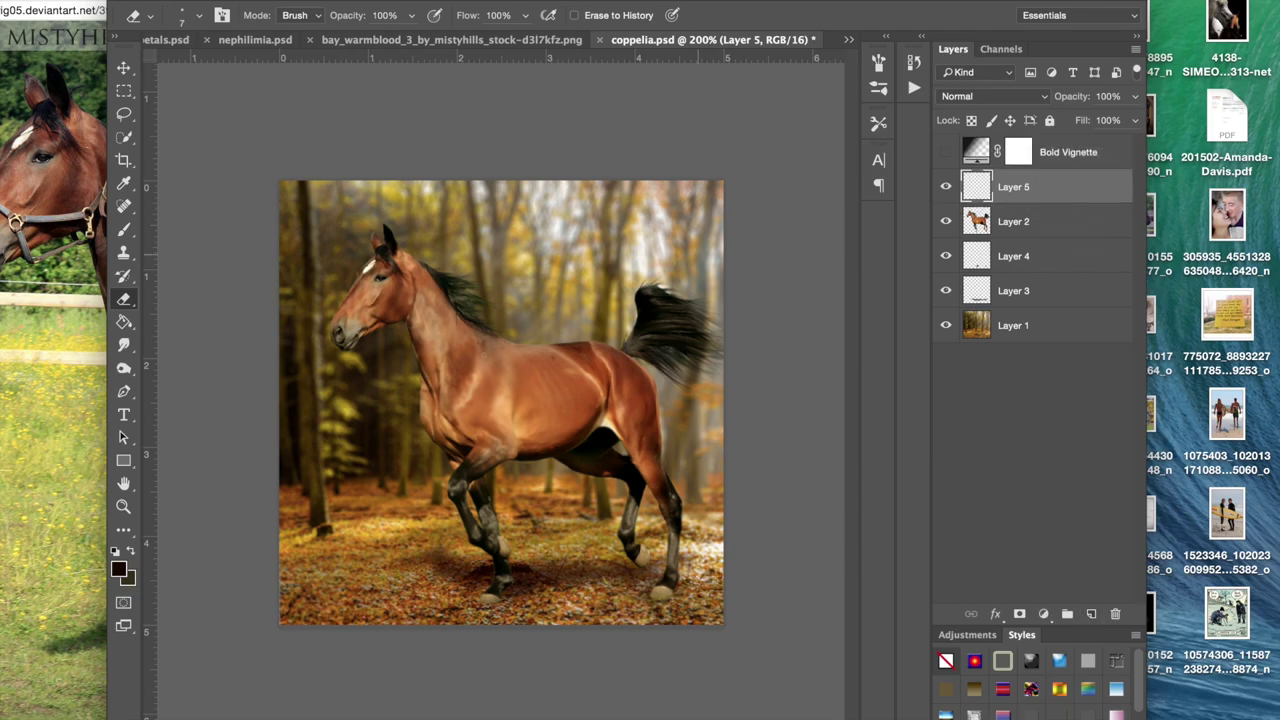
# Step: Paint dark shading over the lower corners and bottom edge on the new layer with a size 500 soft brush
pyautogui.click(124, 229)
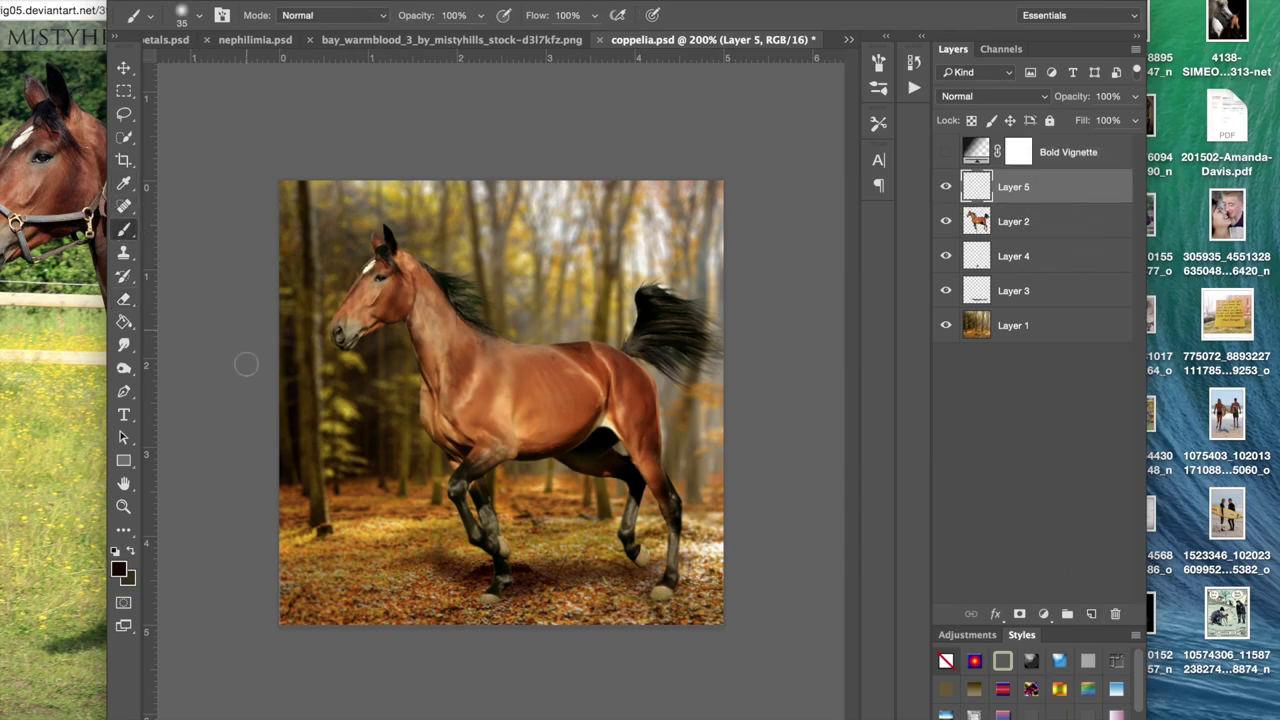
pyautogui.press(']')
pyautogui.press(']')
pyautogui.press(']')
pyautogui.press(']')
pyautogui.press(']')
pyautogui.press(']')
pyautogui.press(']')
pyautogui.press(']')
pyautogui.press(']')
pyautogui.press(']')
pyautogui.press(']')
pyautogui.press(']')
pyautogui.press(']')
pyautogui.press(']')
pyautogui.press(']')
pyautogui.press(']')
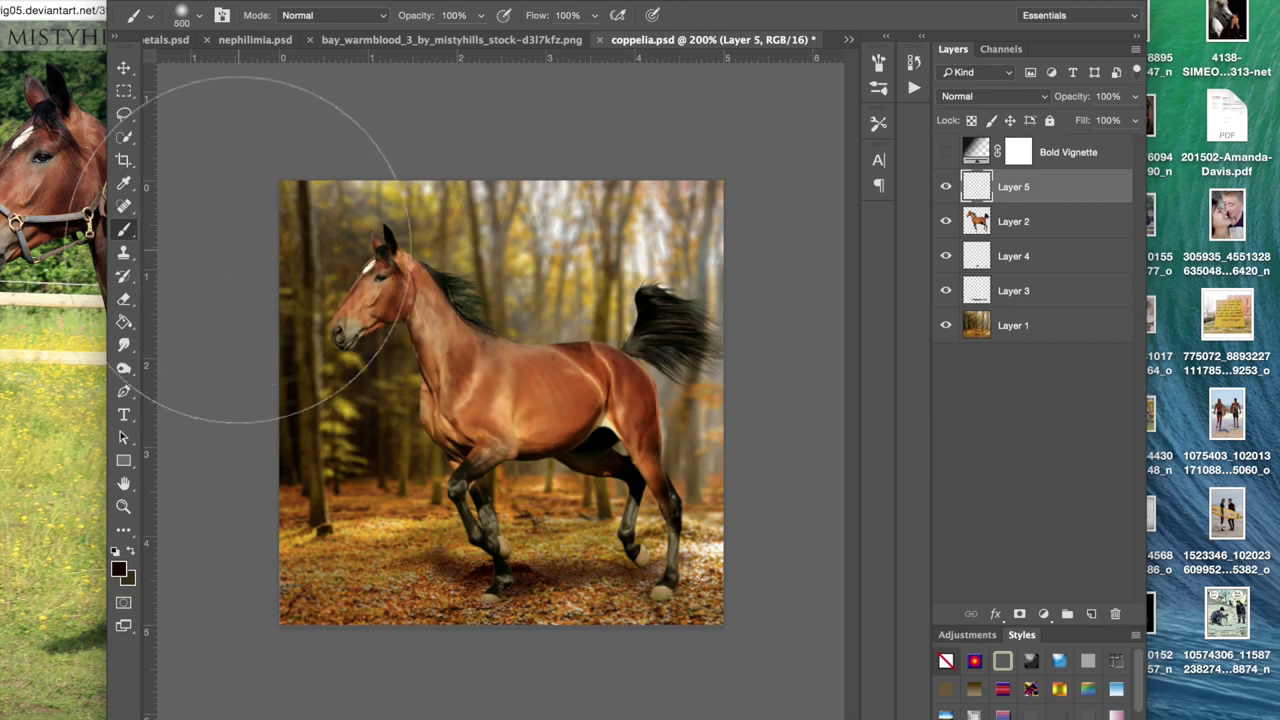
pyautogui.click(250, 595)
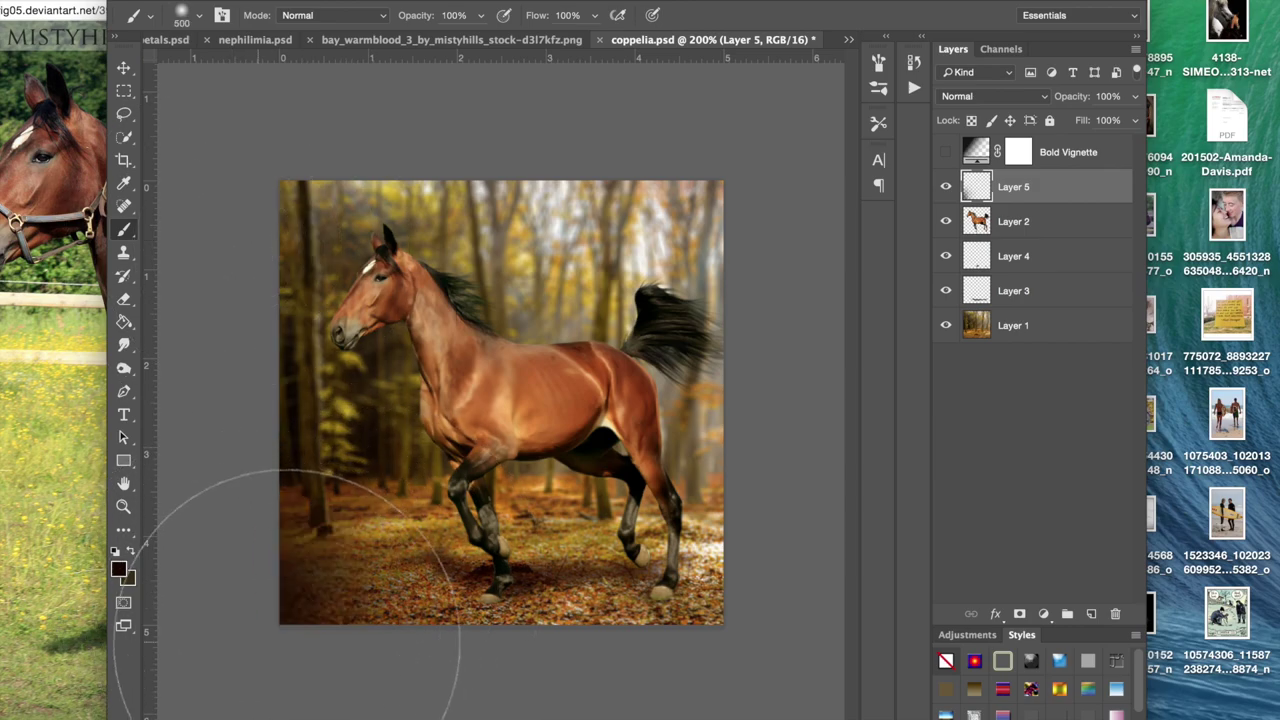
pyautogui.click(409, 670)
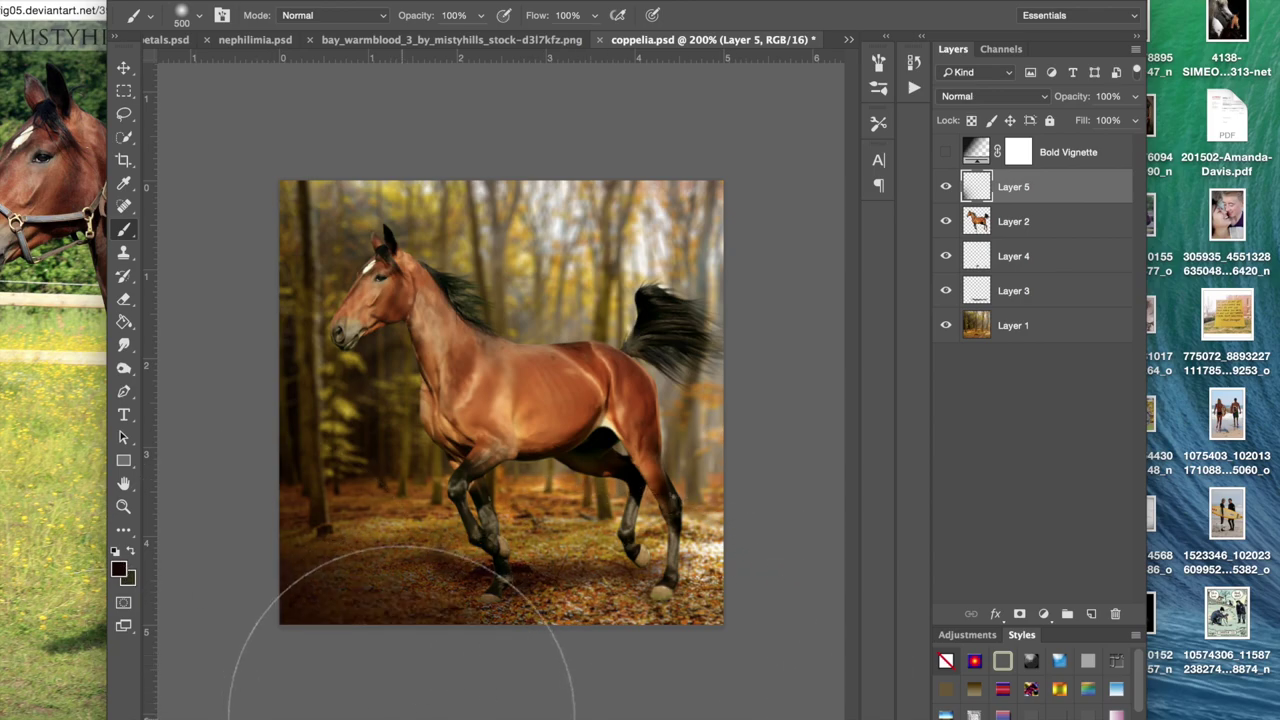
pyautogui.click(720, 636)
pyautogui.click(770, 525)
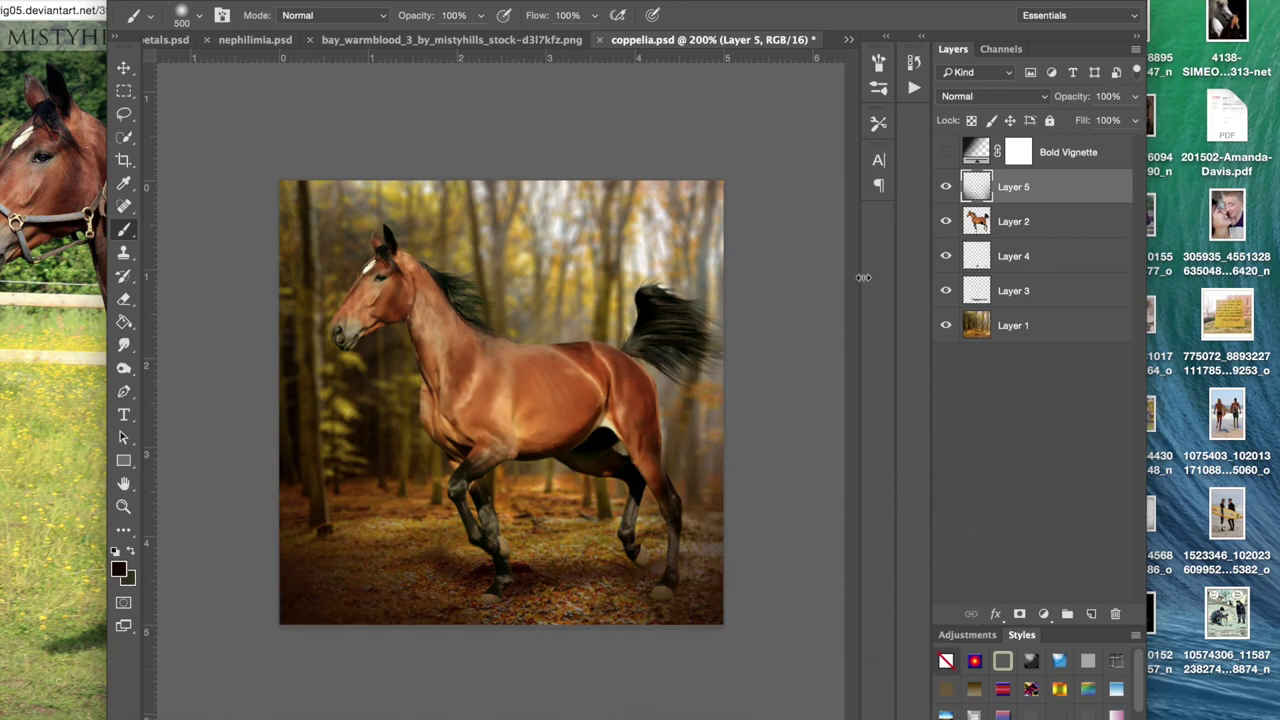
# Step: Darken the right edge and both upper corners with the same large brush, and deepen the bottom edge
pyautogui.click(750, 300)
pyautogui.click(757, 150)
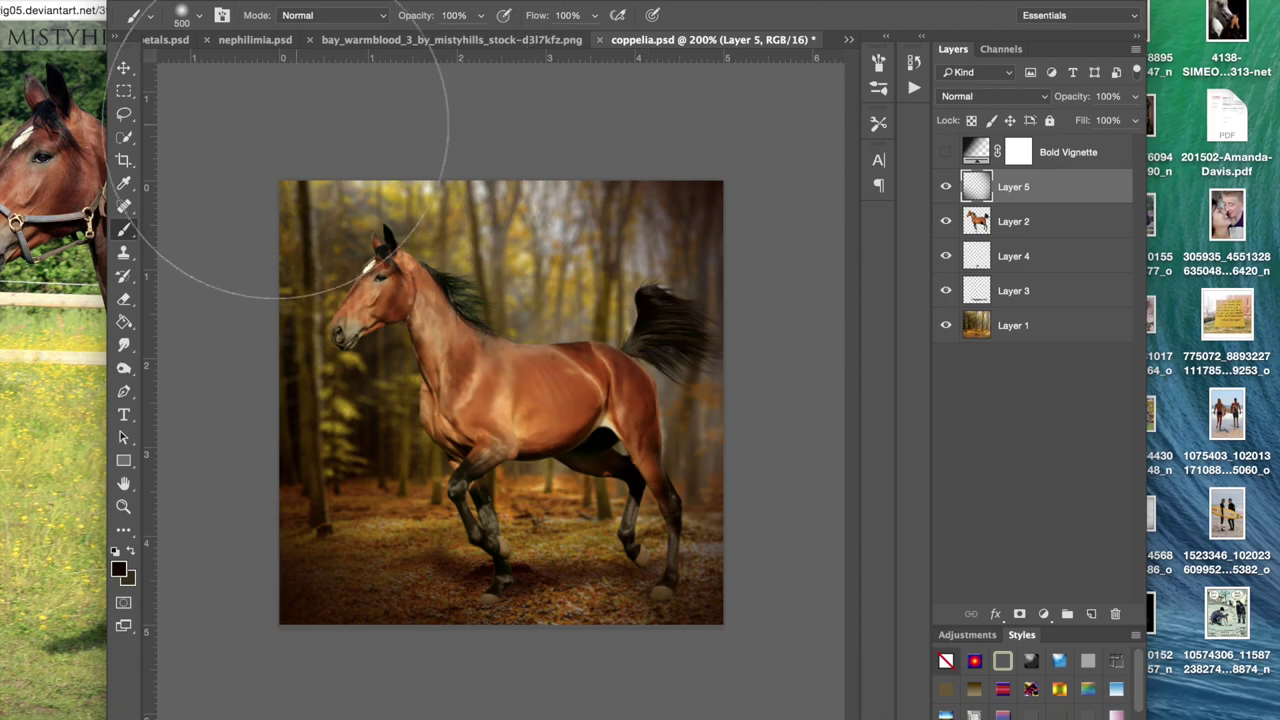
pyautogui.click(300, 160)
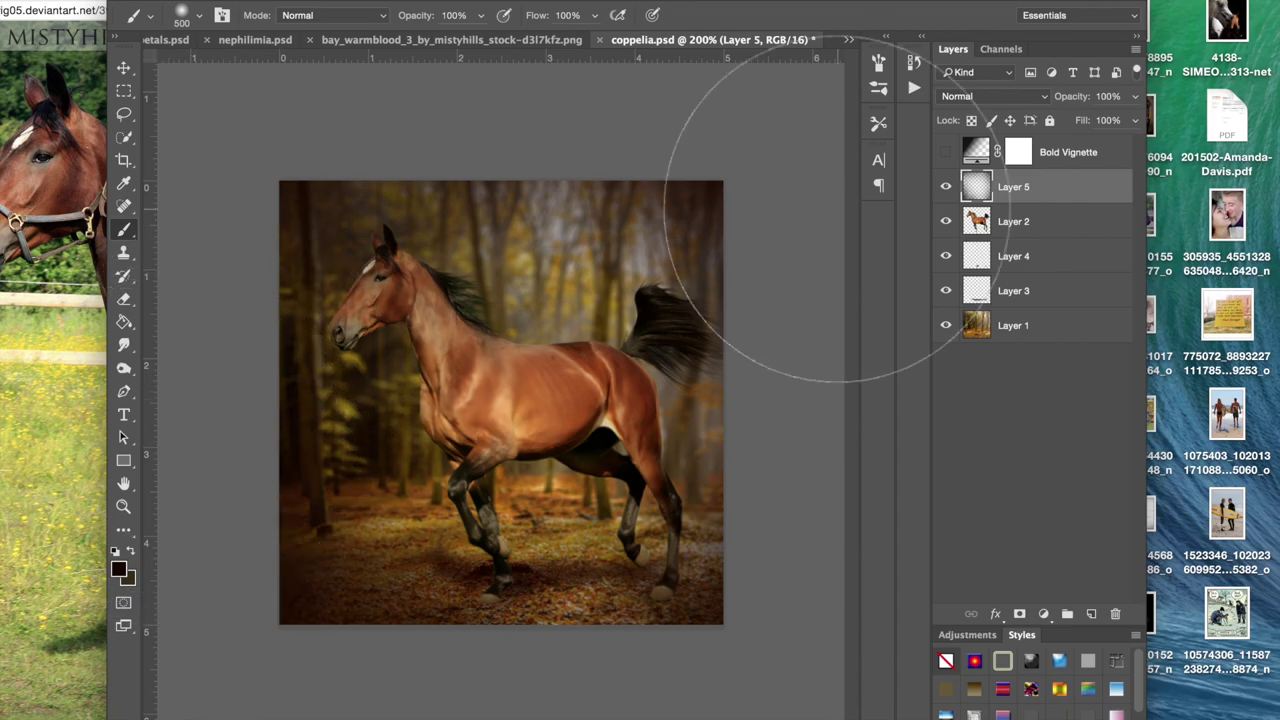
pyautogui.click(764, 550)
pyautogui.click(508, 719)
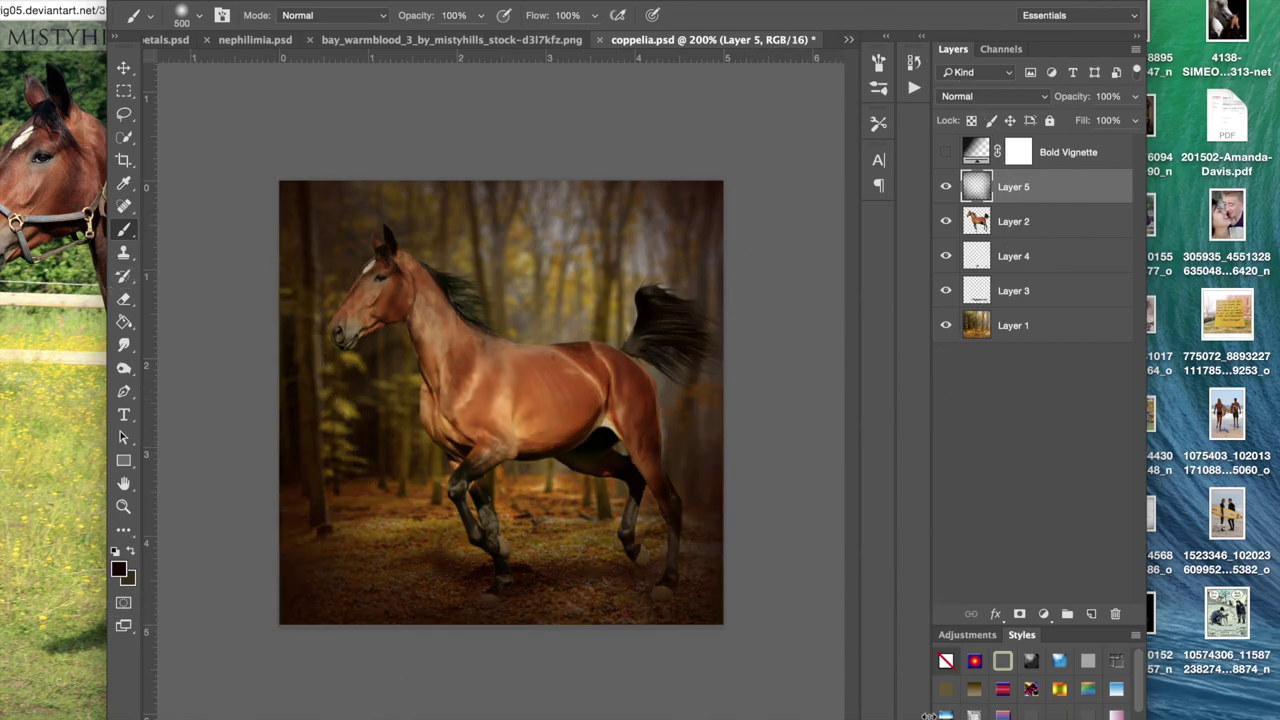
# Step: Set the painted vignette layer's opacity to 38% and its blend mode to Hard Light
pyautogui.click(1135, 96)
pyautogui.click(1068, 120)
pyautogui.moveTo(1078, 117); pyautogui.dragTo(1083, 117)
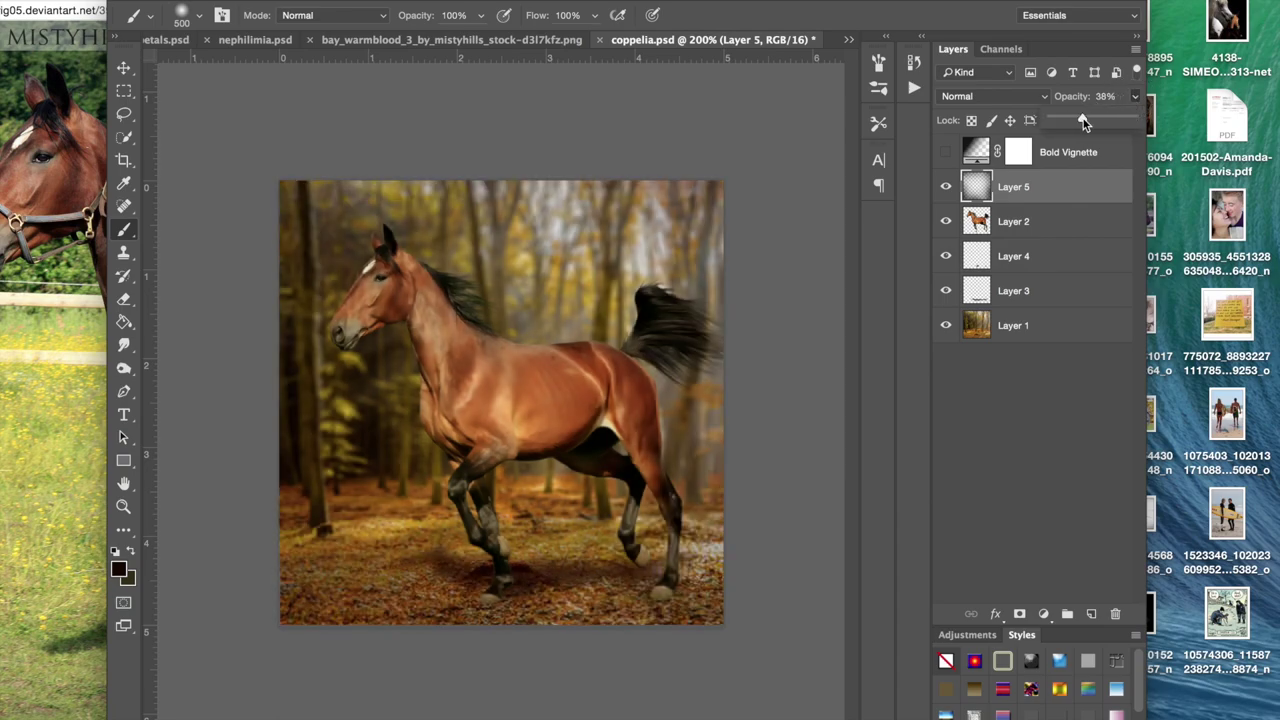
pyautogui.click(1036, 96)
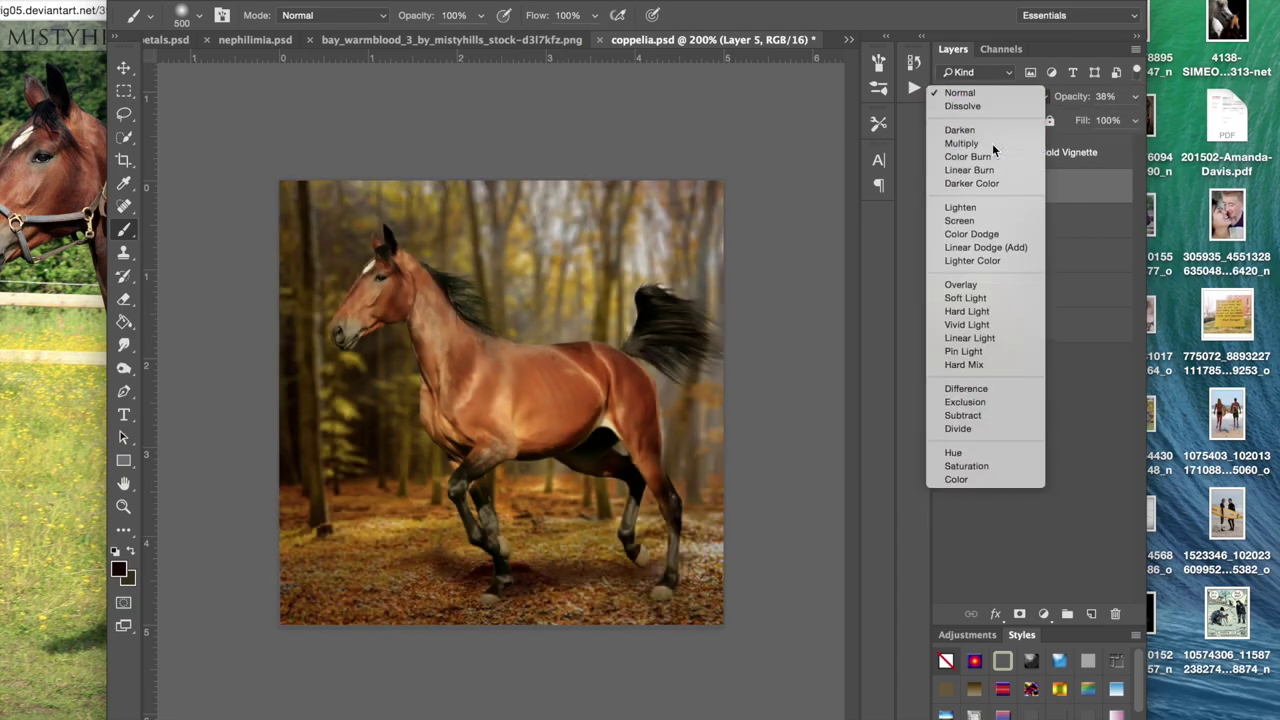
pyautogui.click(992, 143)
pyautogui.click(996, 98)
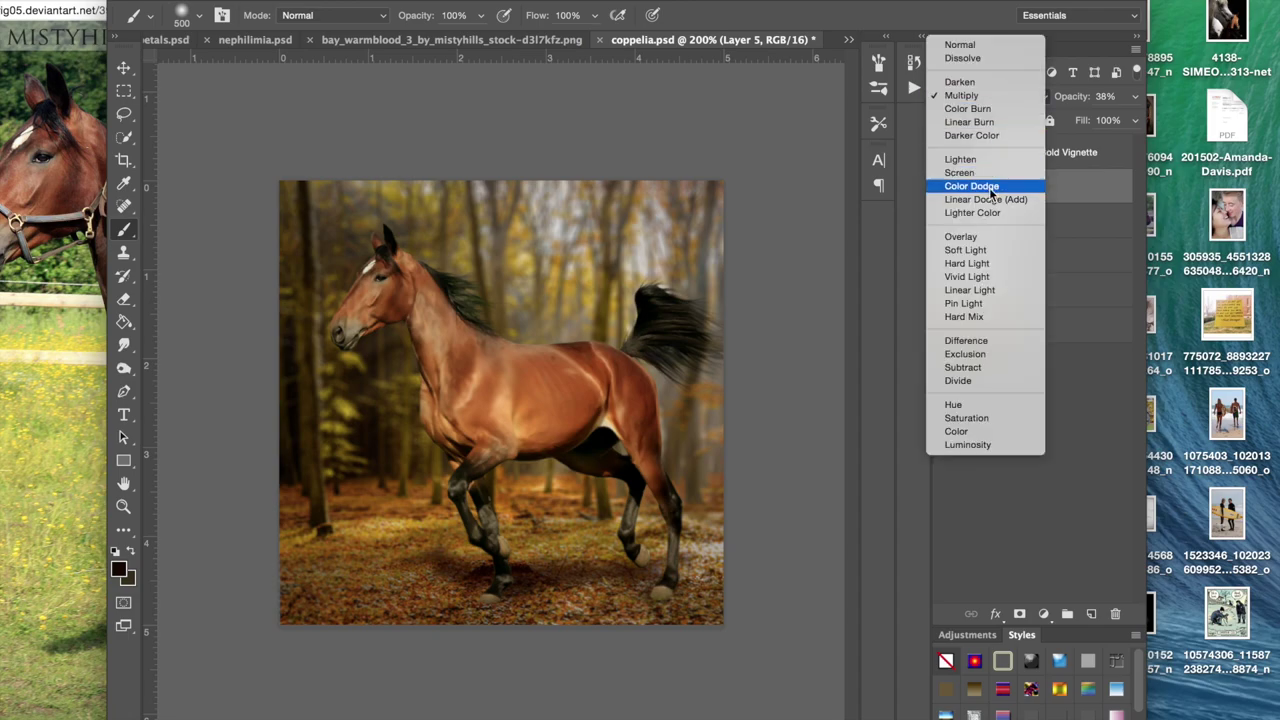
pyautogui.click(967, 262)
# Step: Compare the image with and without the painted vignette on Layer 5, and turn the Bold Vignette layer back on
pyautogui.click(945, 188)
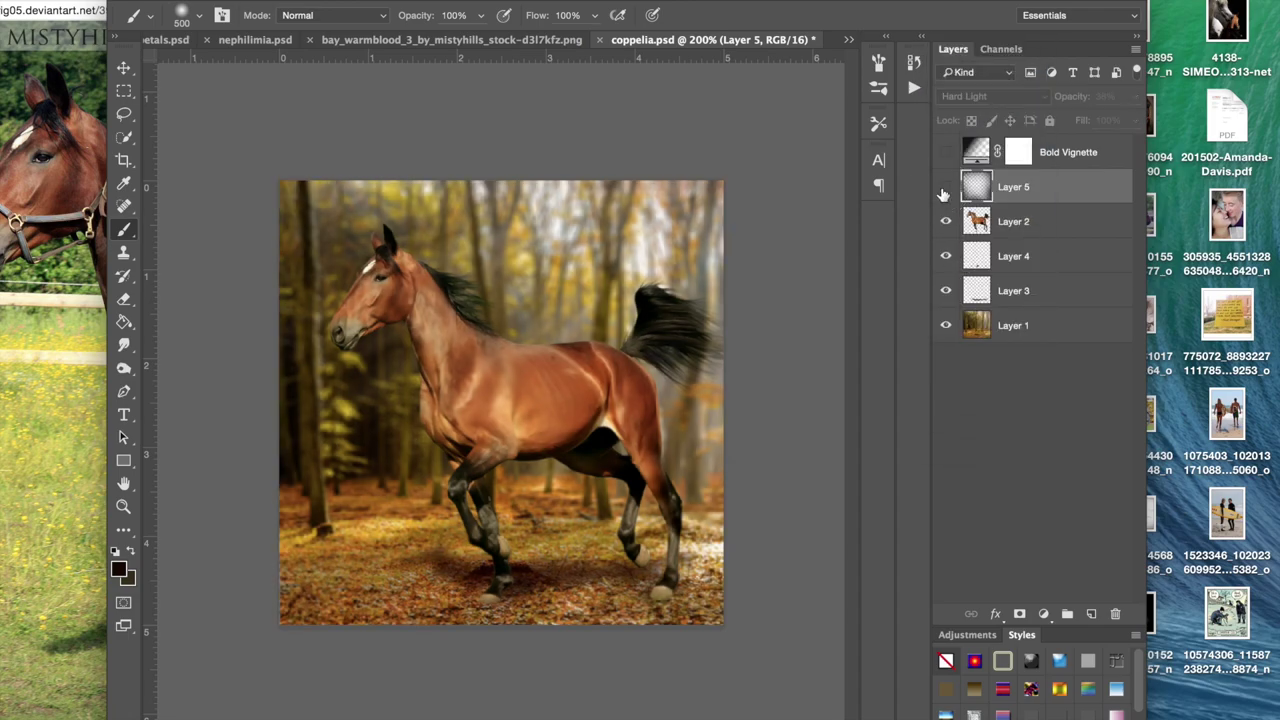
pyautogui.click(945, 190)
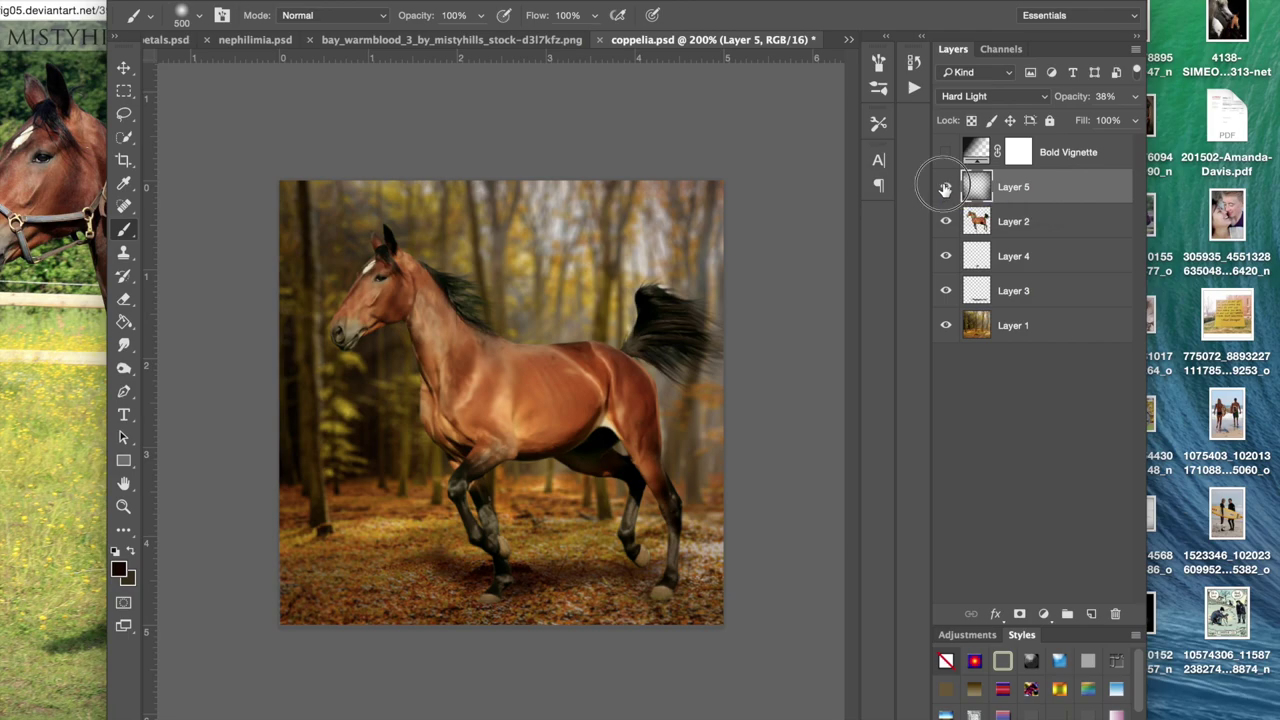
pyautogui.click(945, 189)
pyautogui.click(945, 153)
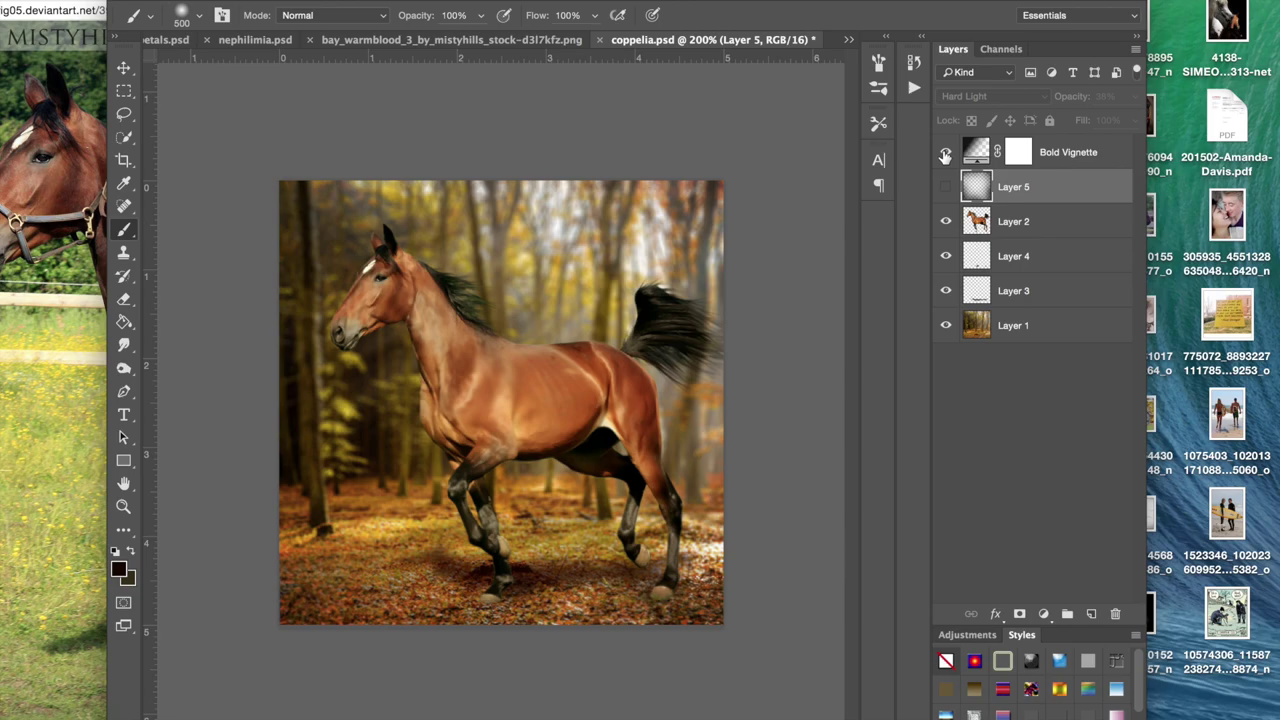
pyautogui.click(945, 189)
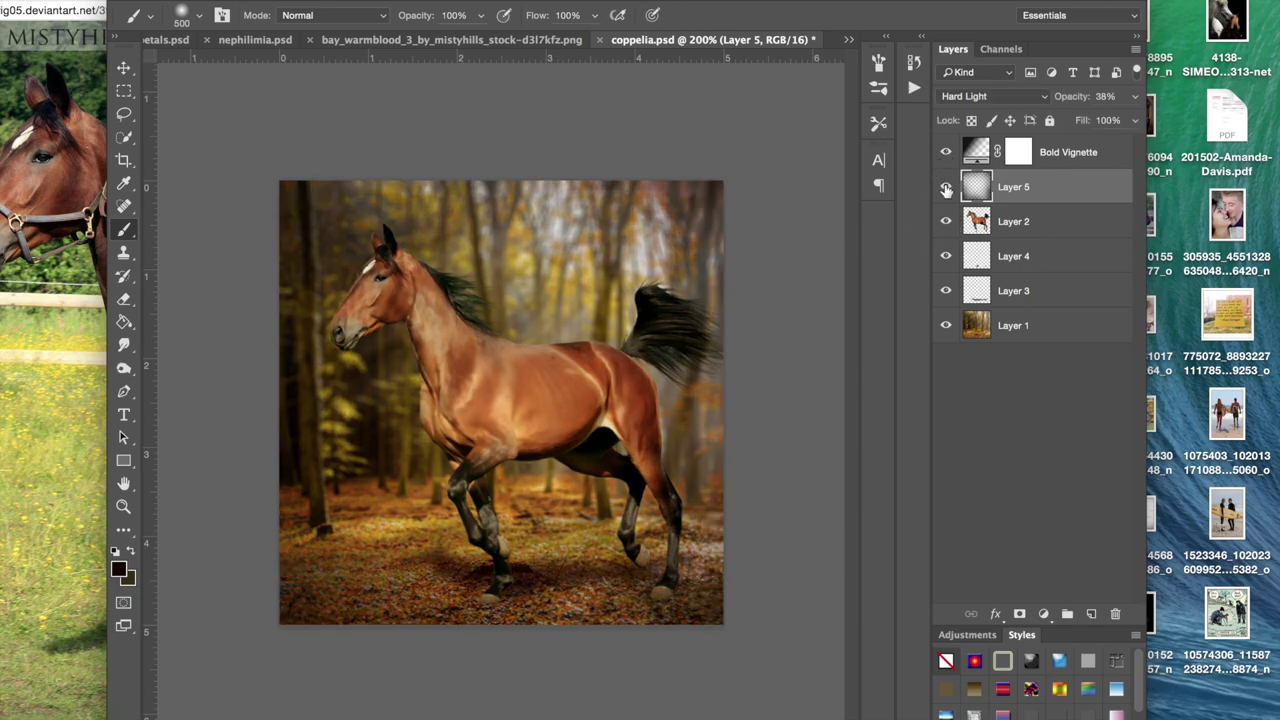
# Step: Set the painted vignette layer's opacity to 20% and save the document
pyautogui.moveTo(1105, 97); pyautogui.dragTo(1035, 98)
pyautogui.write('20')
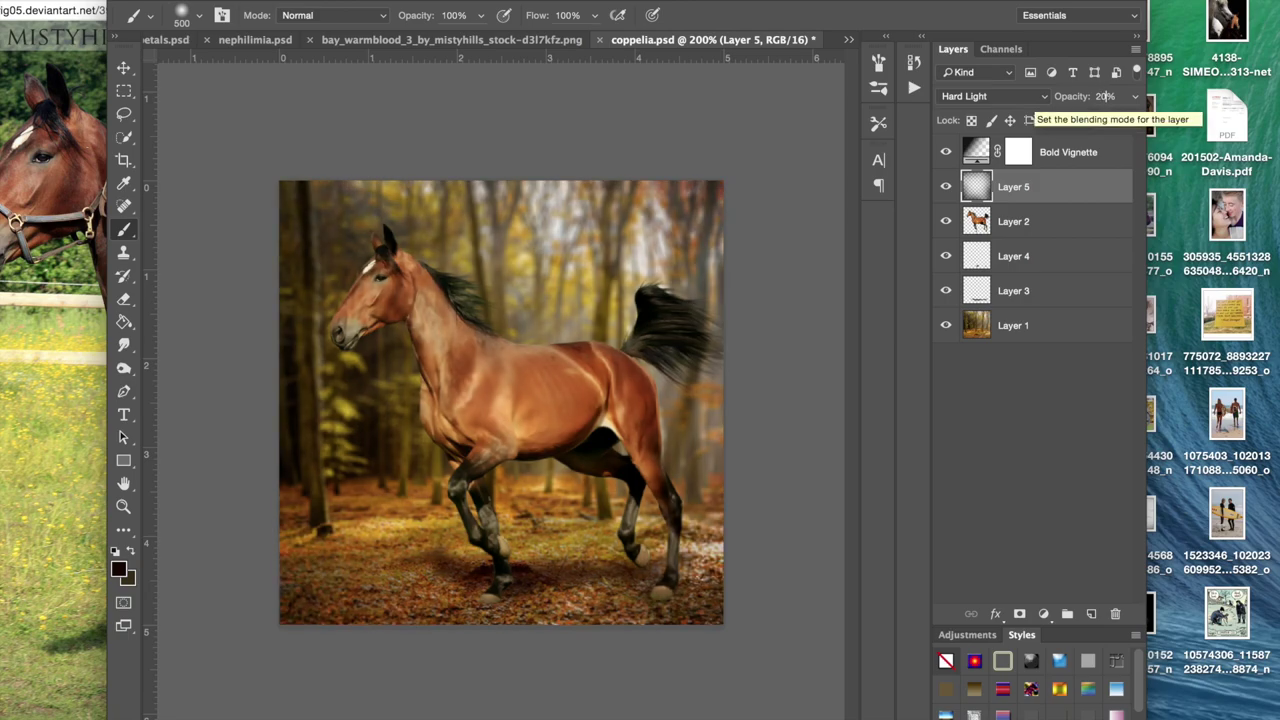
pyautogui.click(124, 68)
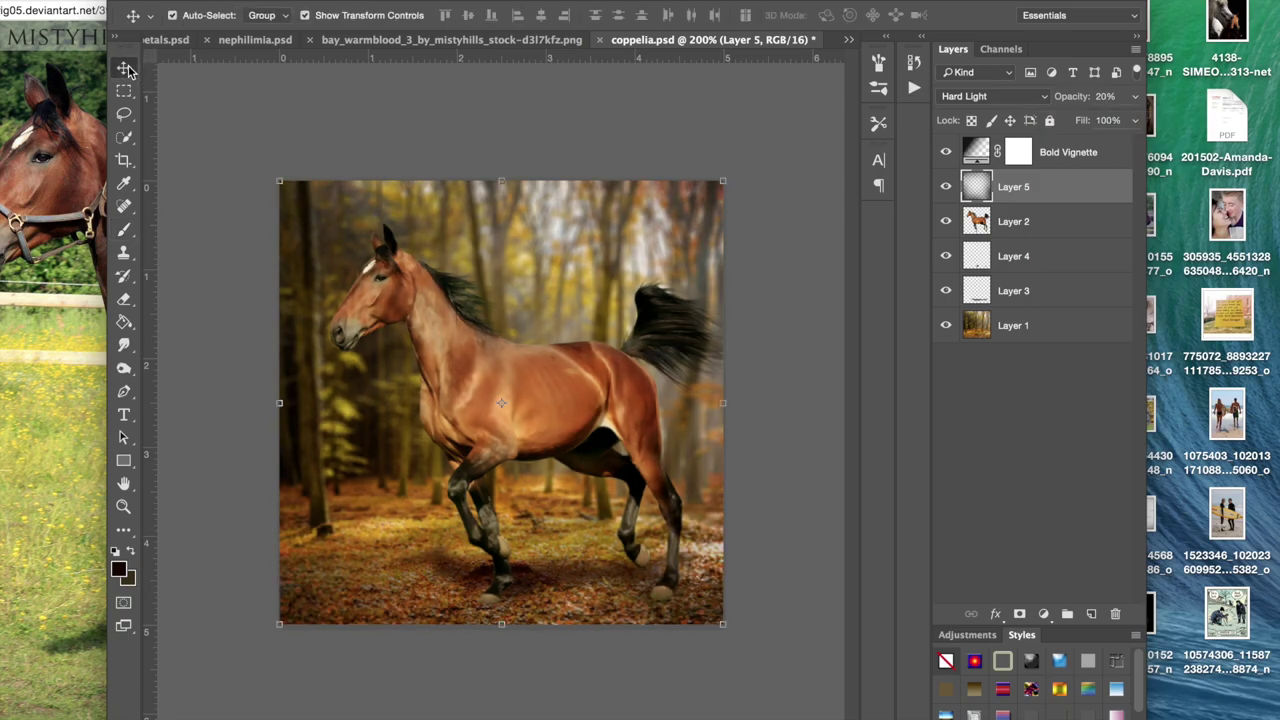
pyautogui.click(335, 90)
pyautogui.press('super+s')
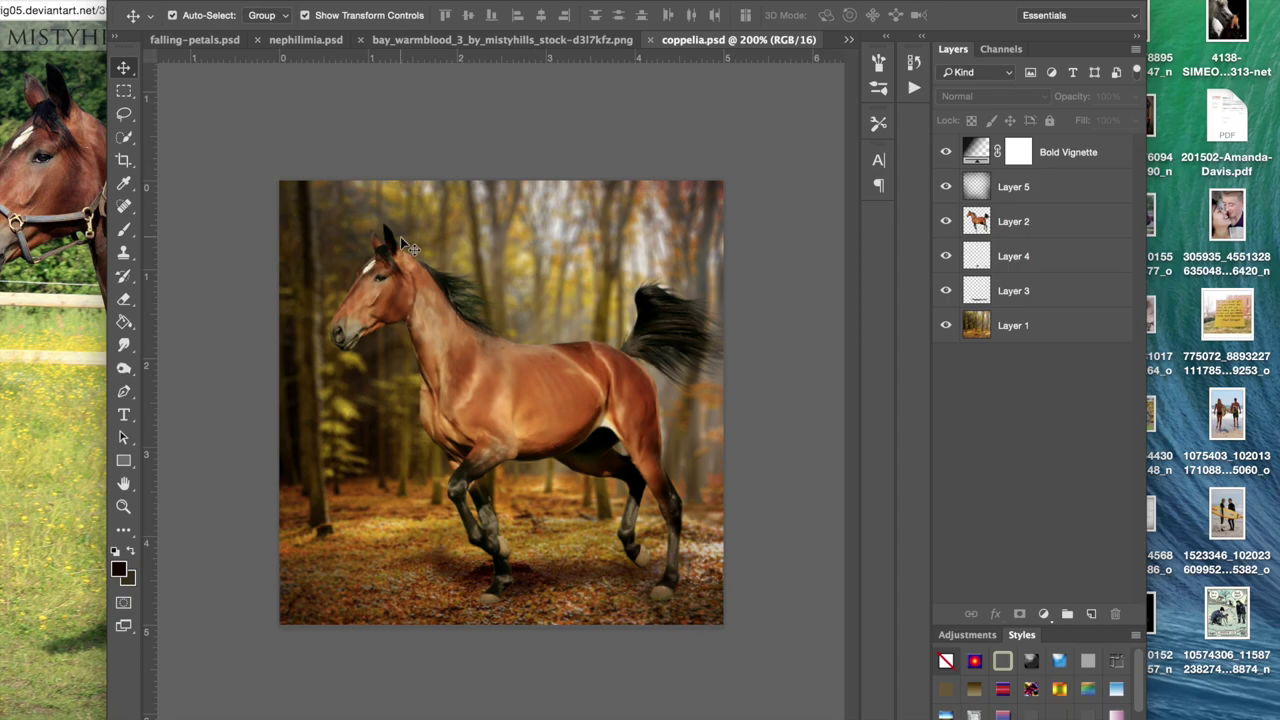
# Step: Open the layer style blending options for the horse on Layer 2 and move the dialog off most of the horse
pyautogui.click(1015, 221)
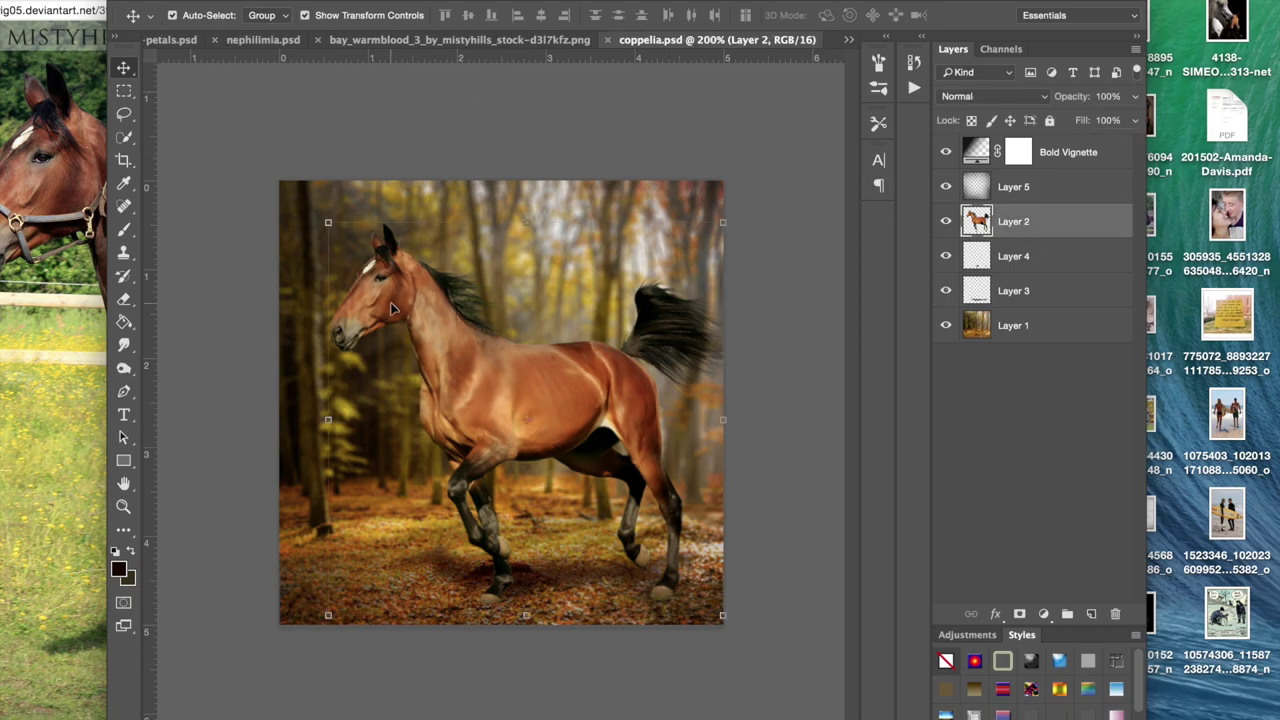
pyautogui.click(243, 1)
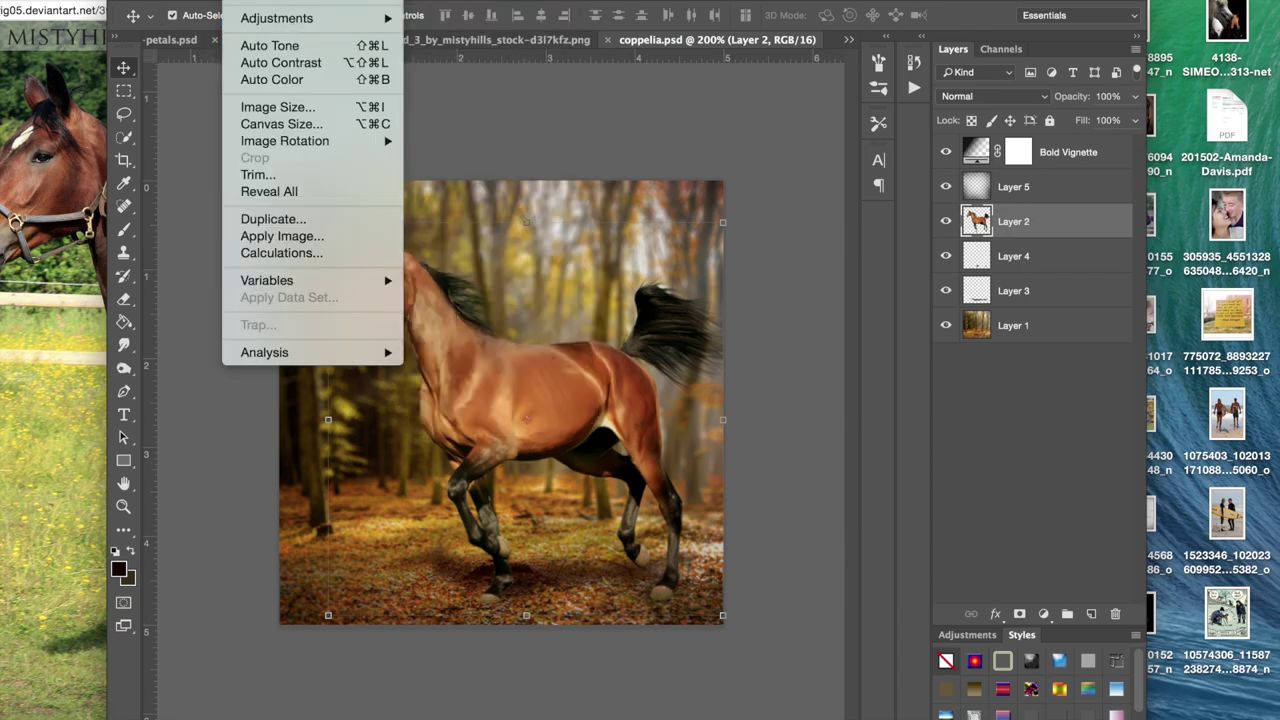
pyautogui.moveTo(290, 0)
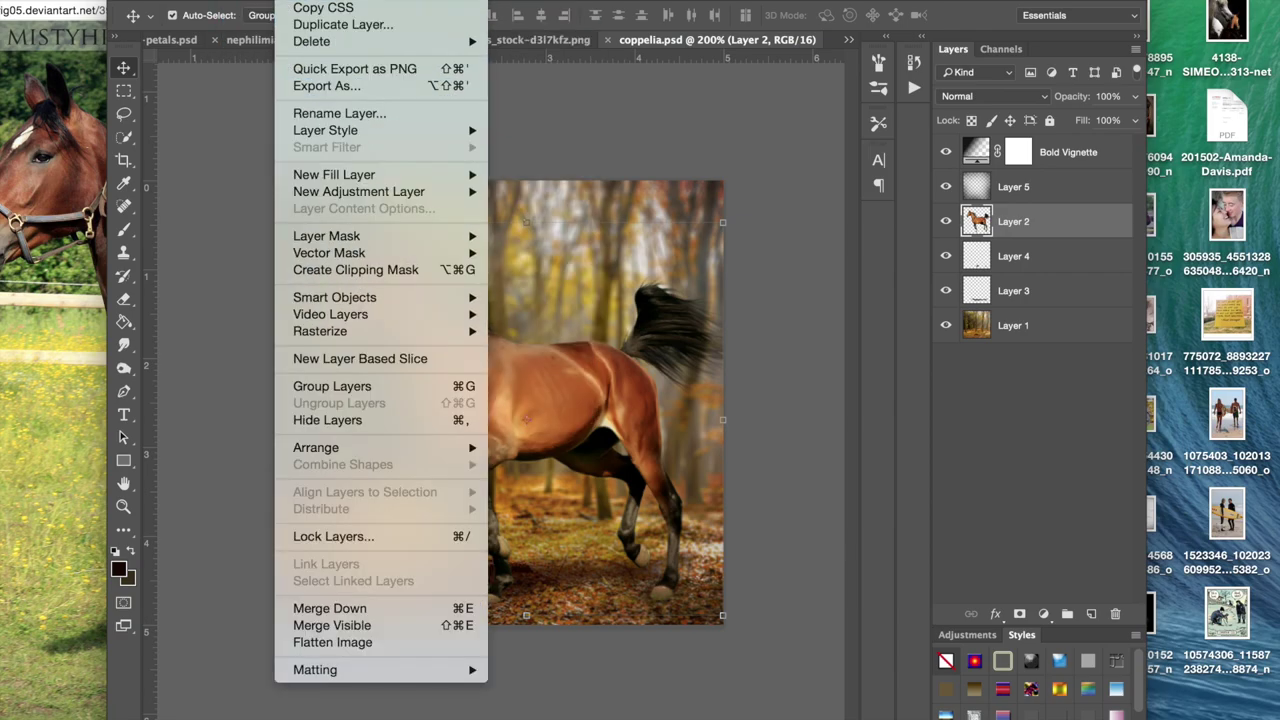
pyautogui.moveTo(245, 0)
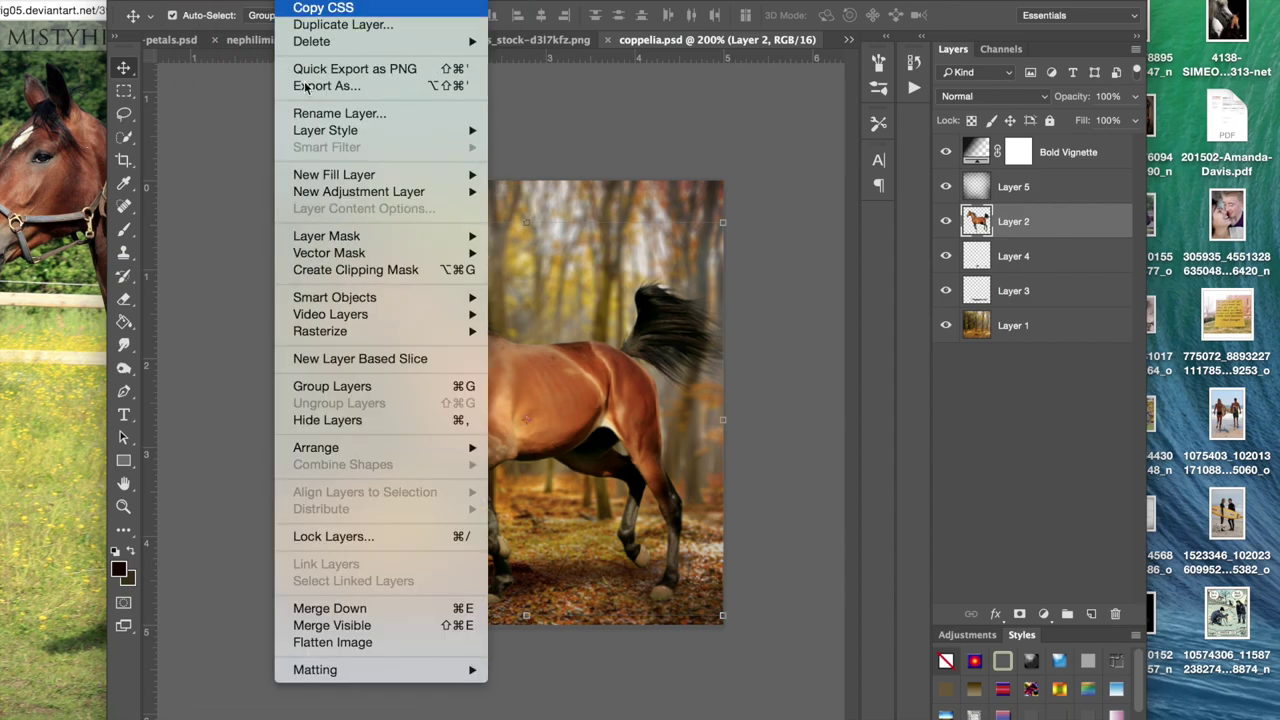
pyautogui.moveTo(325, 132)
pyautogui.click(557, 130)
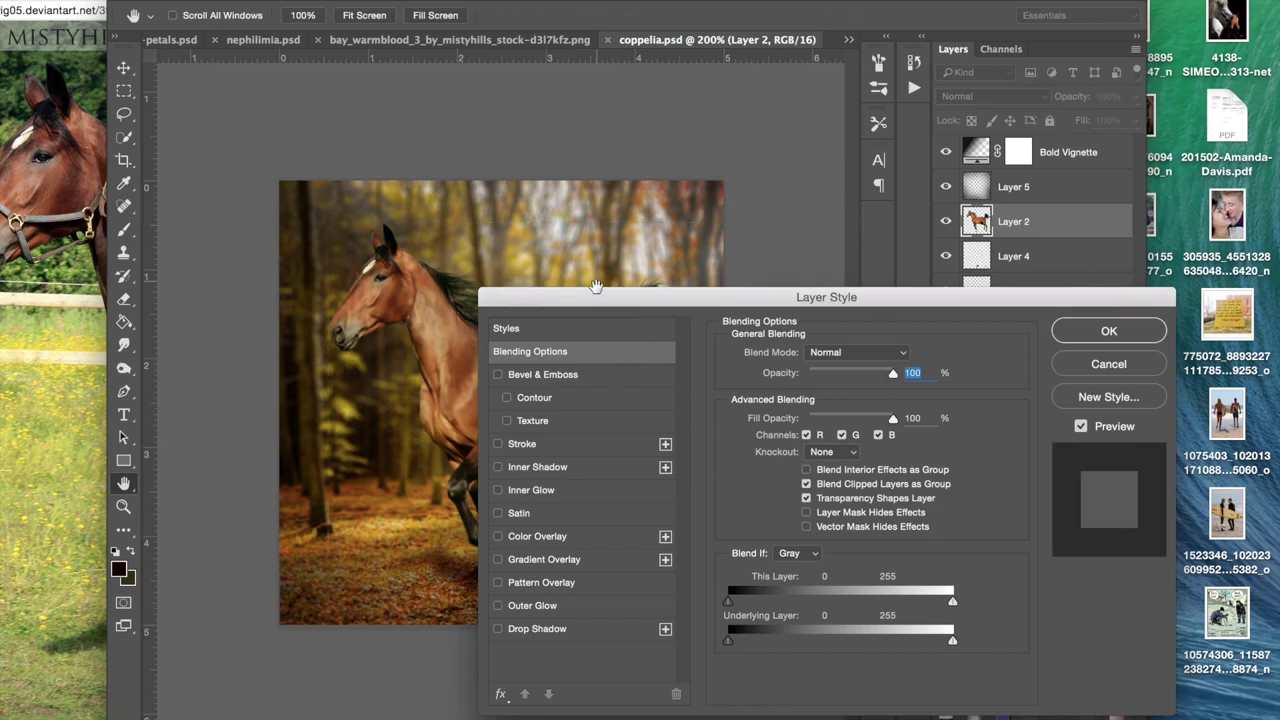
pyautogui.moveTo(596, 297); pyautogui.dragTo(740, 13)
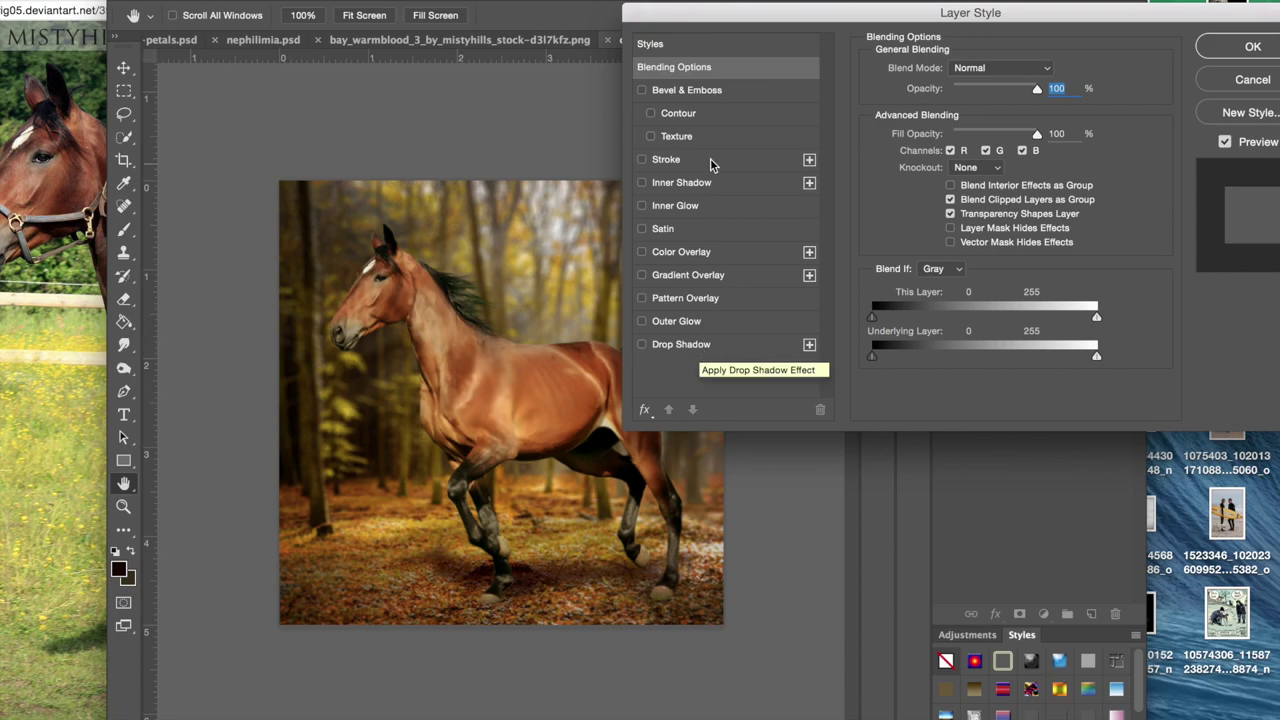
# Step: Enable the Inner Glow effect on the horse layer, trying out Inner Shadow and switching it off again
pyautogui.moveTo(911, 17); pyautogui.dragTo(889, 0)
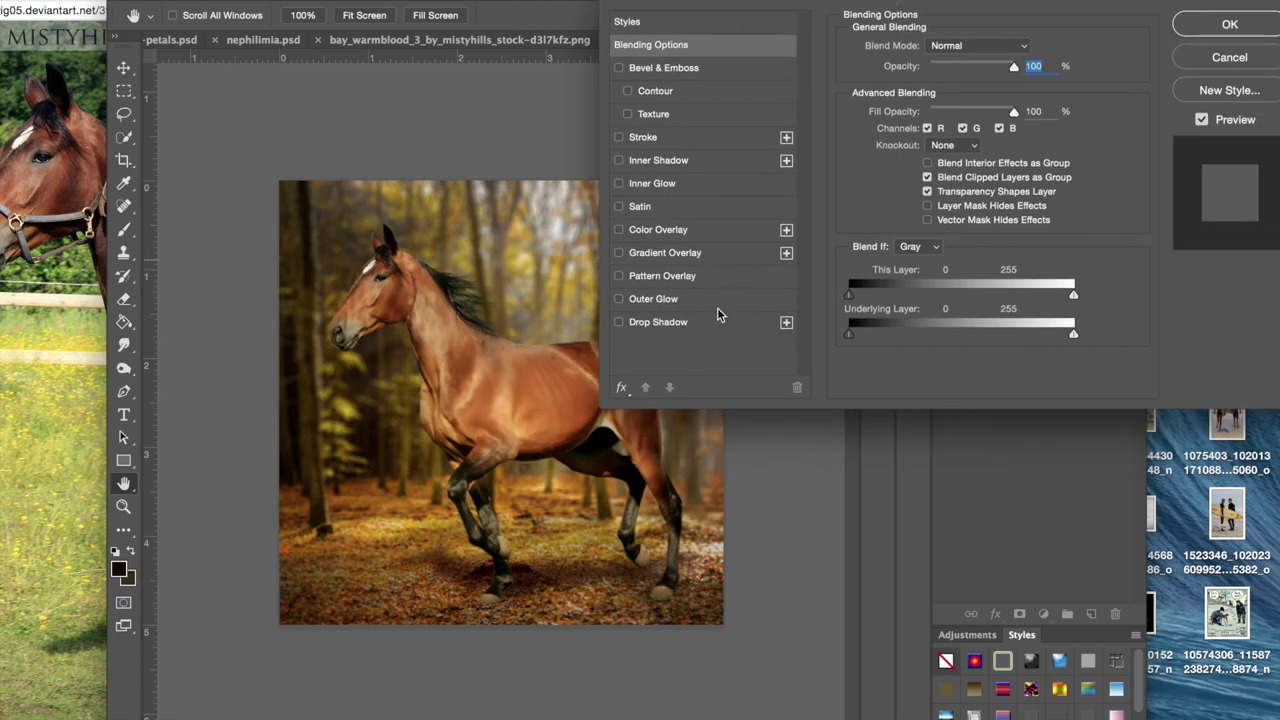
pyautogui.click(619, 184)
pyautogui.click(640, 190)
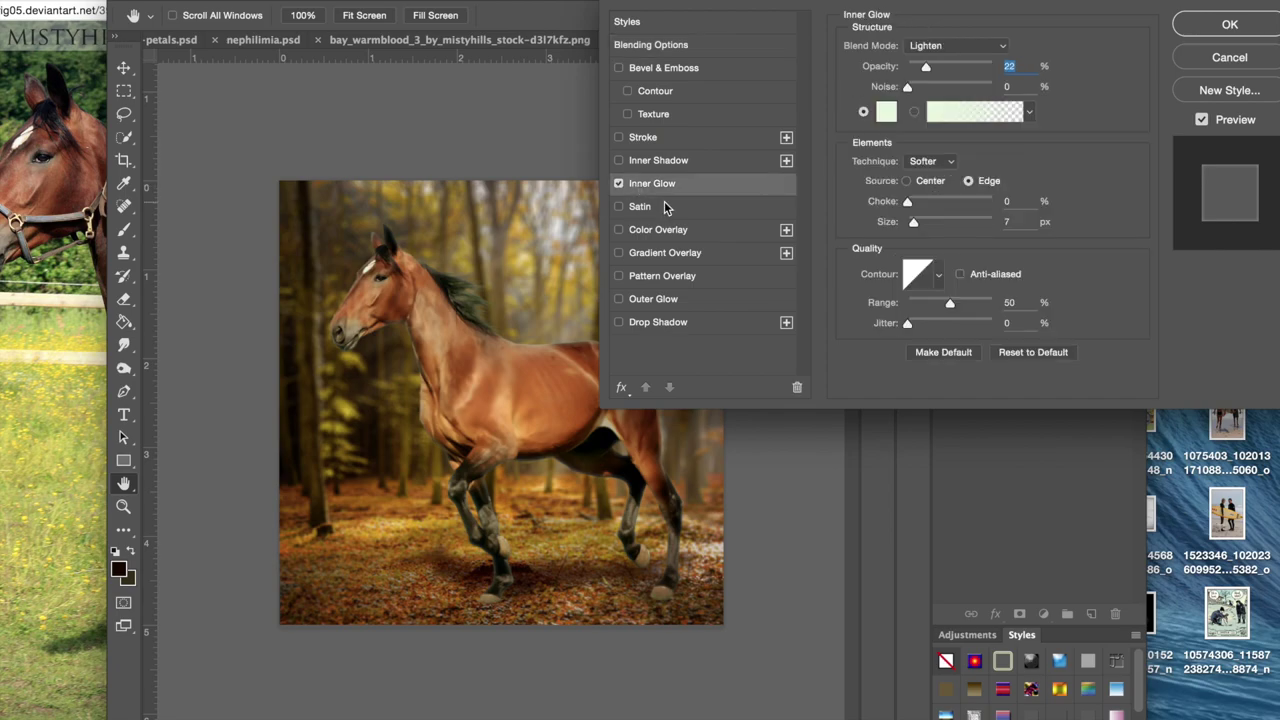
pyautogui.click(619, 184)
pyautogui.click(618, 160)
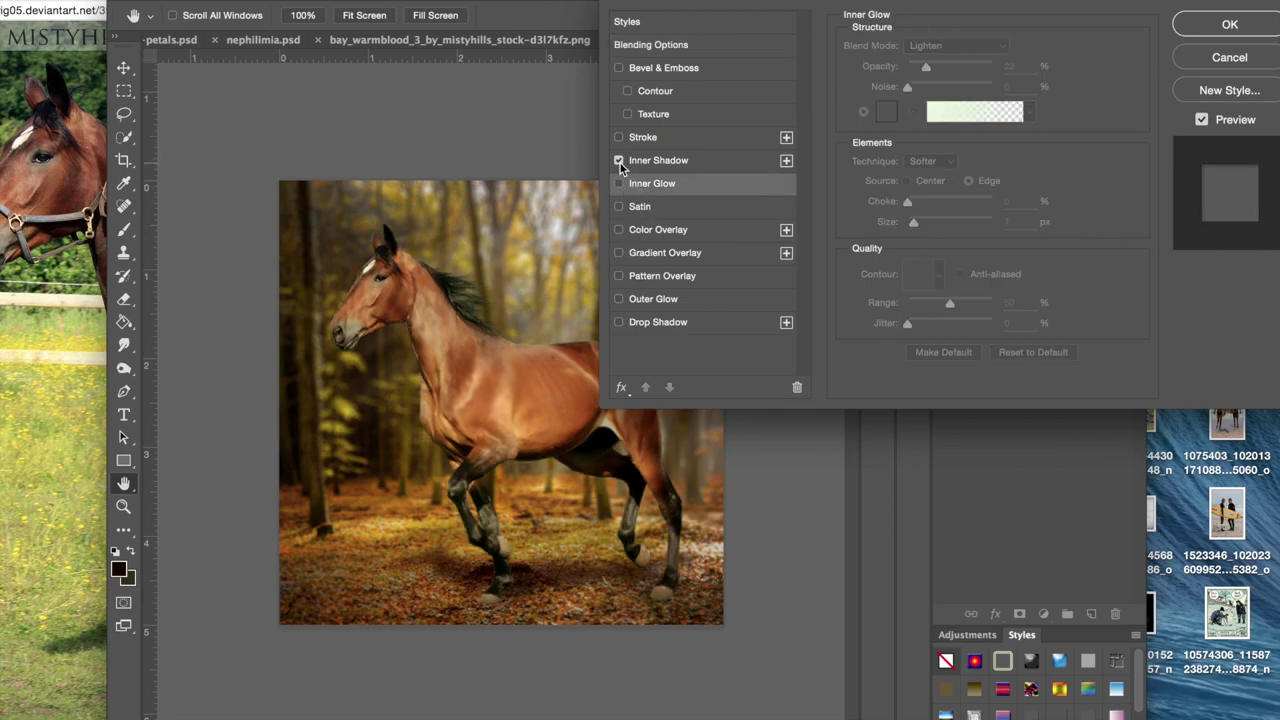
pyautogui.moveTo(682, 3); pyautogui.dragTo(790, 1)
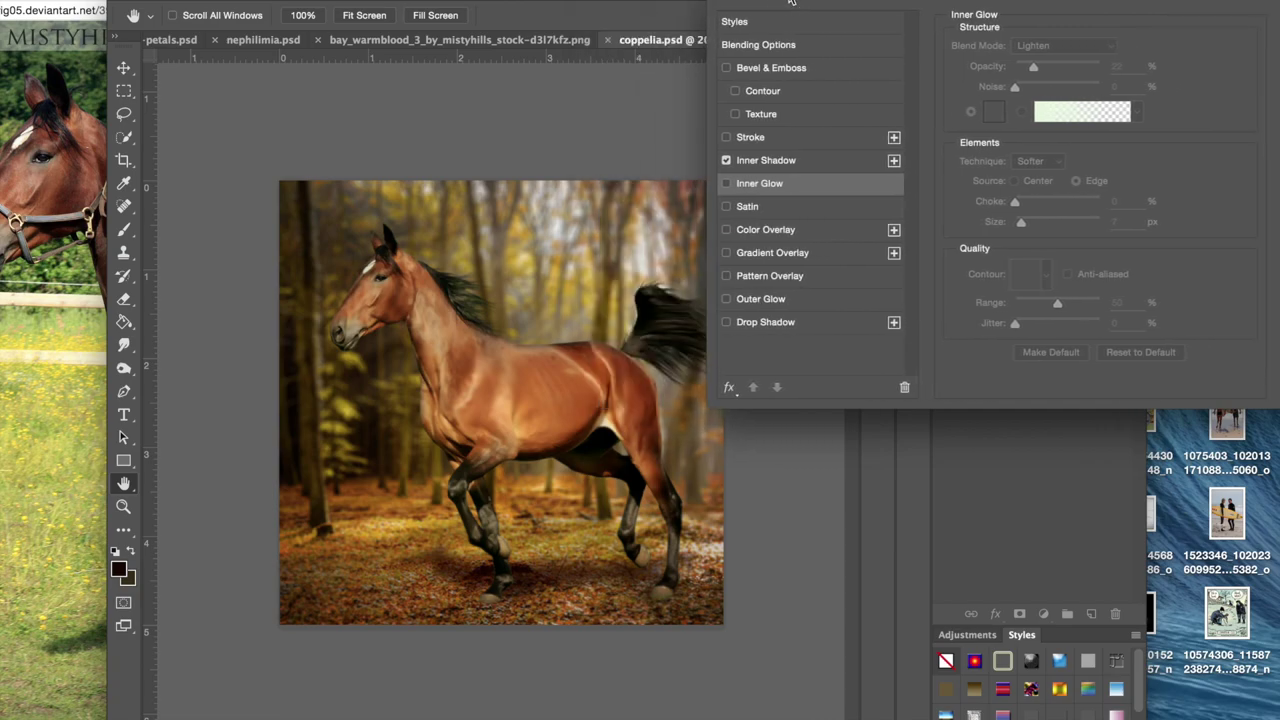
pyautogui.click(727, 183)
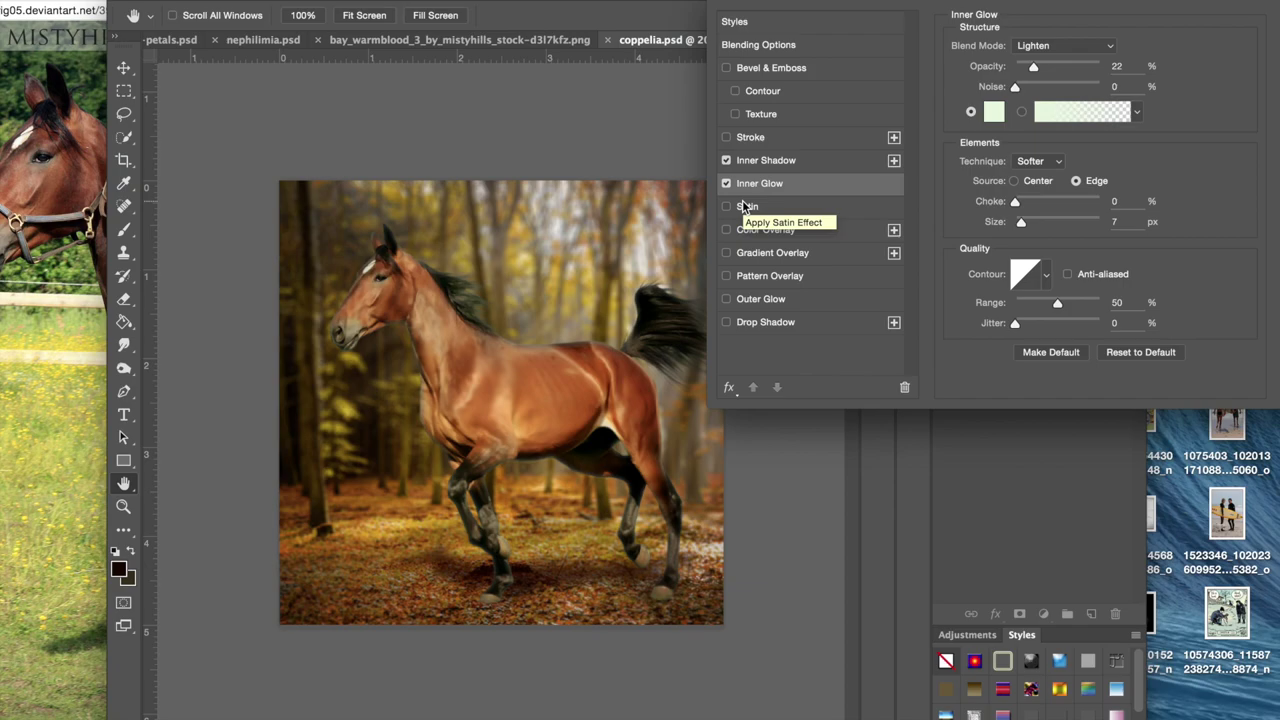
pyautogui.click(727, 160)
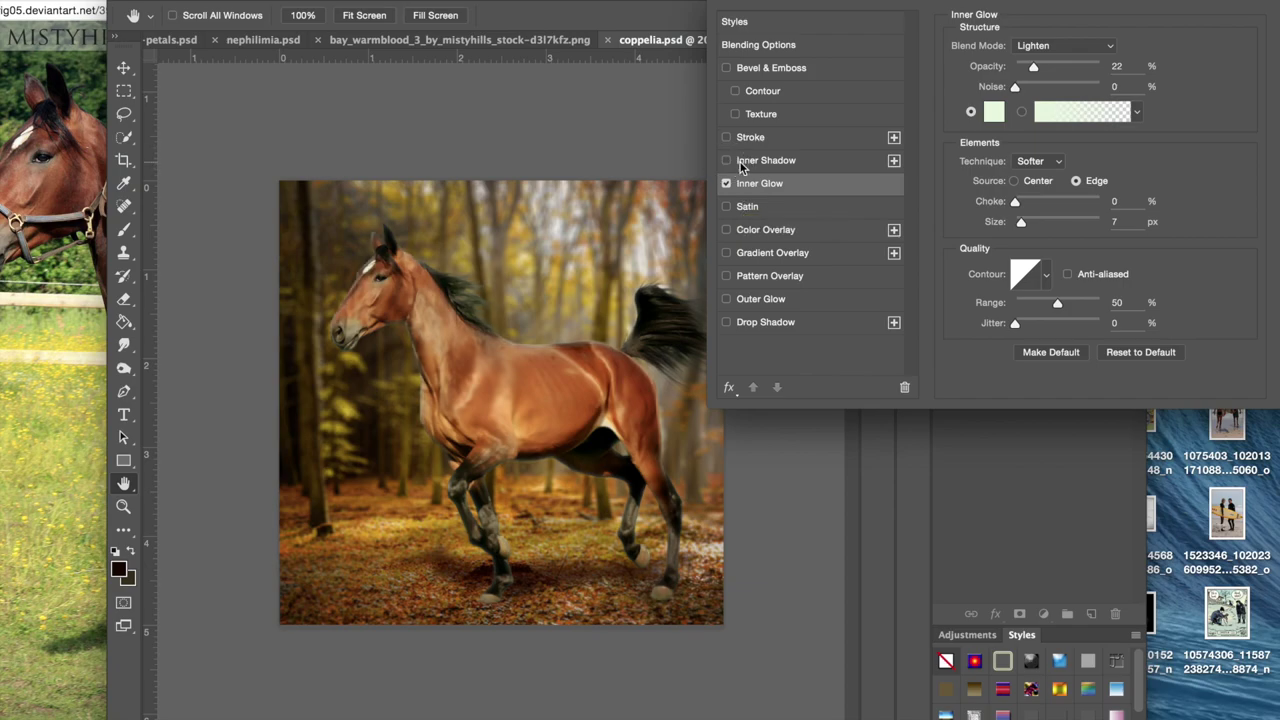
# Step: Change the Inner Glow color to the pale yellow f5f6dd
pyautogui.click(994, 111)
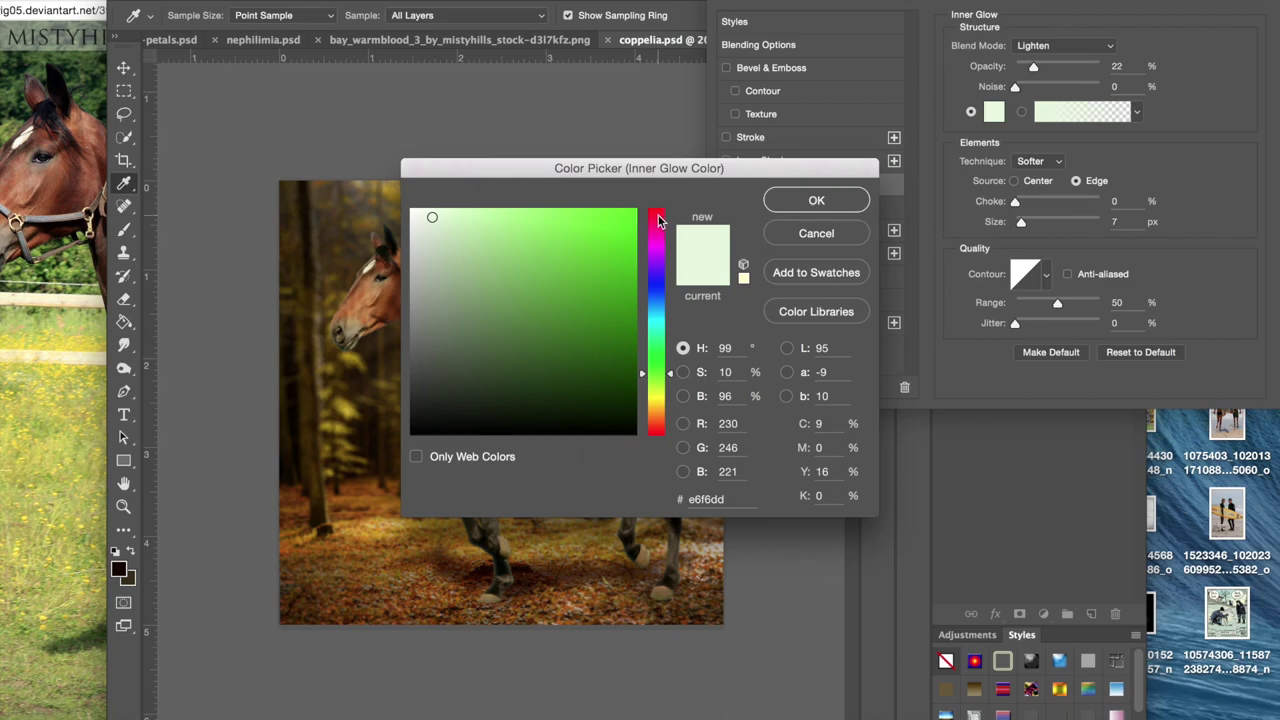
pyautogui.click(655, 397)
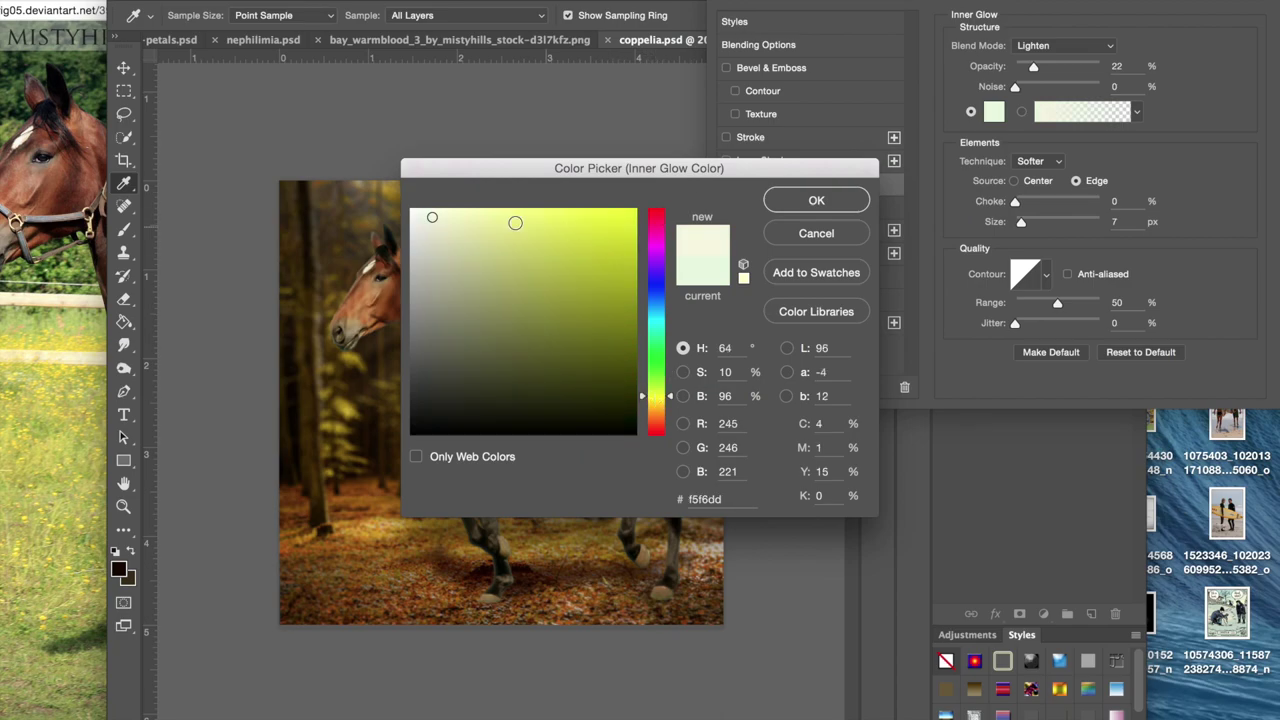
pyautogui.click(805, 203)
# Step: Set the Inner Glow blend mode to Color Dodge and compare the horse with the glow off and on
pyautogui.click(1065, 49)
pyautogui.click(1060, 58)
pyautogui.click(1045, 47)
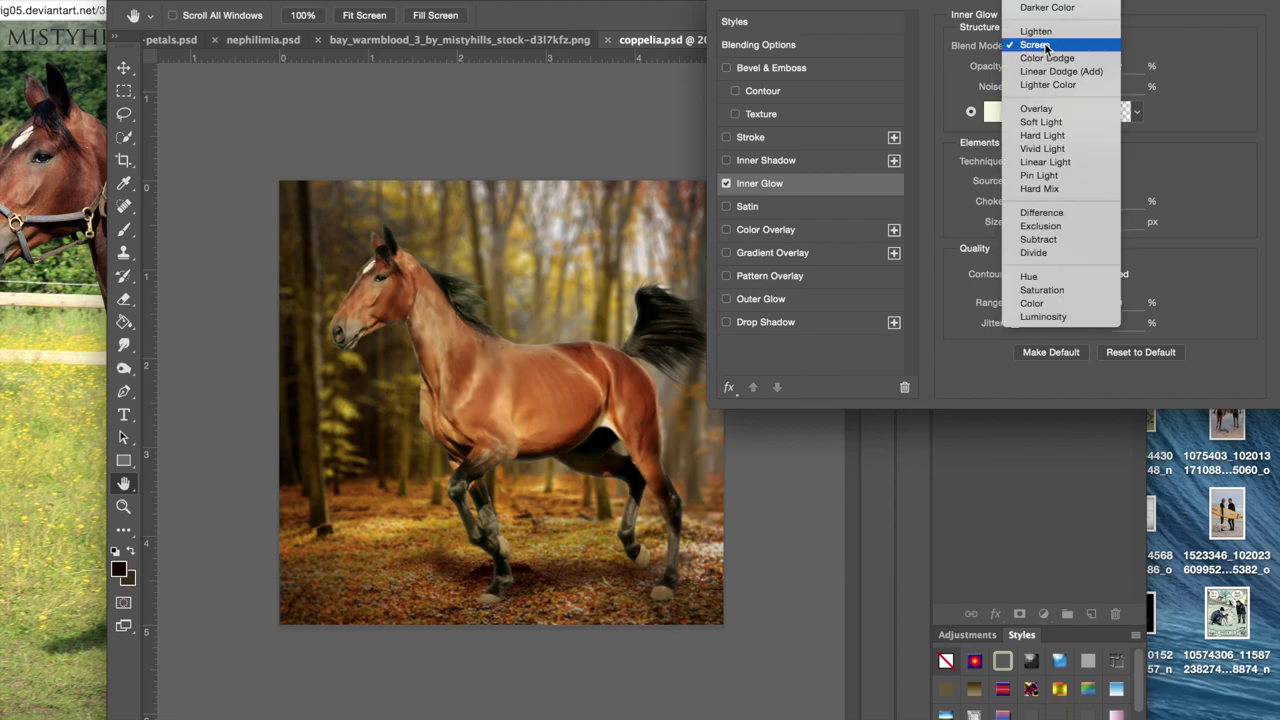
pyautogui.click(1046, 58)
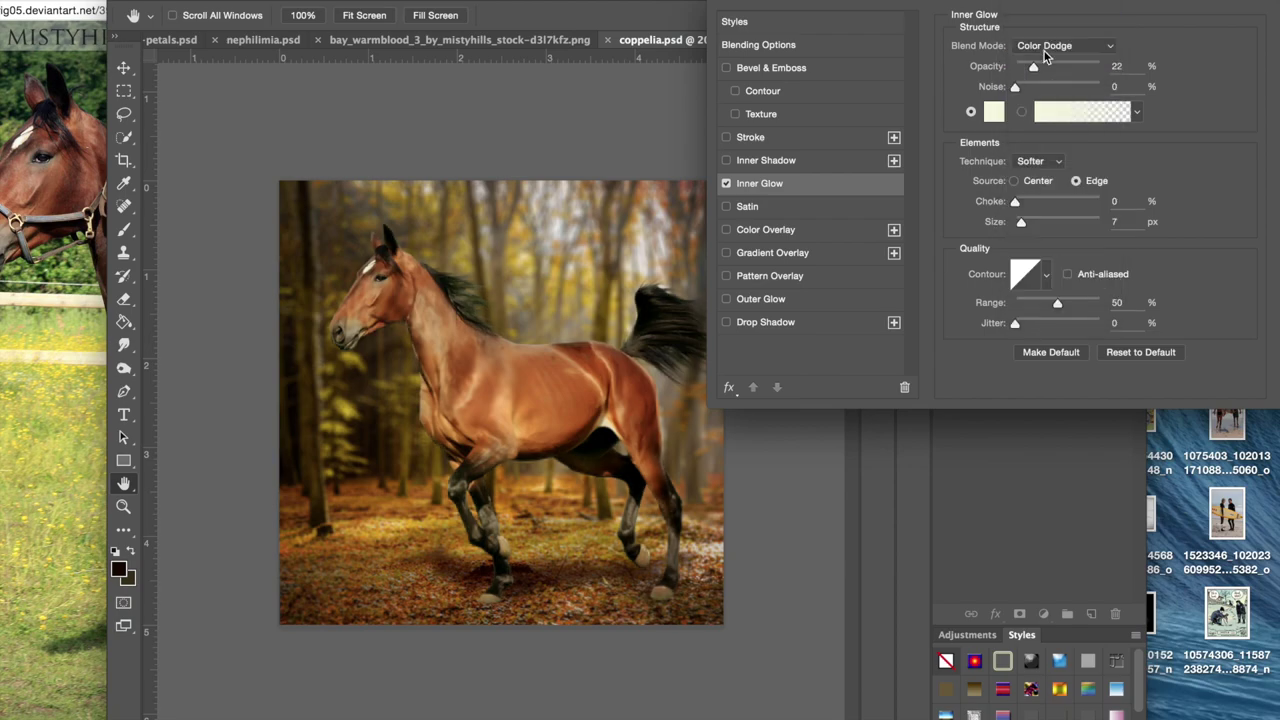
pyautogui.click(725, 187)
pyautogui.click(725, 187)
pyautogui.click(726, 185)
# Step: Enable Outer Glow on the horse layer and set its opacity to 14%, trying a much stronger glow first
pyautogui.click(764, 305)
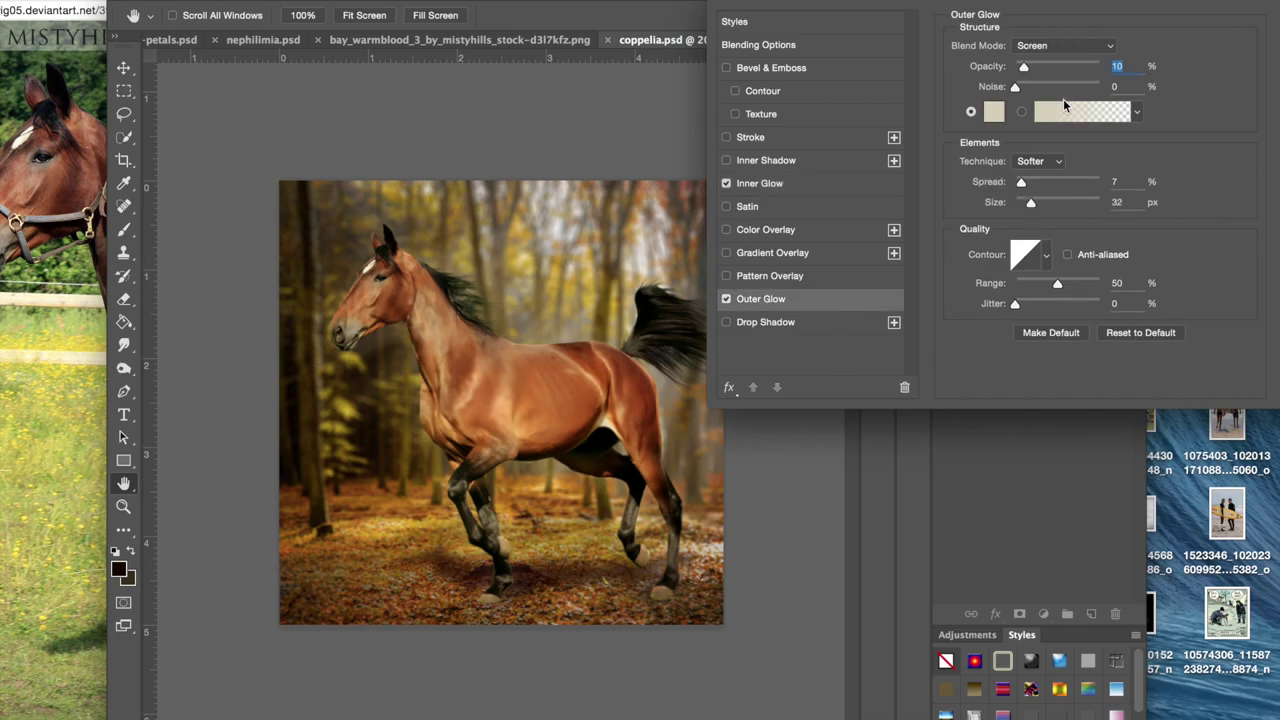
pyautogui.moveTo(1047, 68); pyautogui.dragTo(1085, 74)
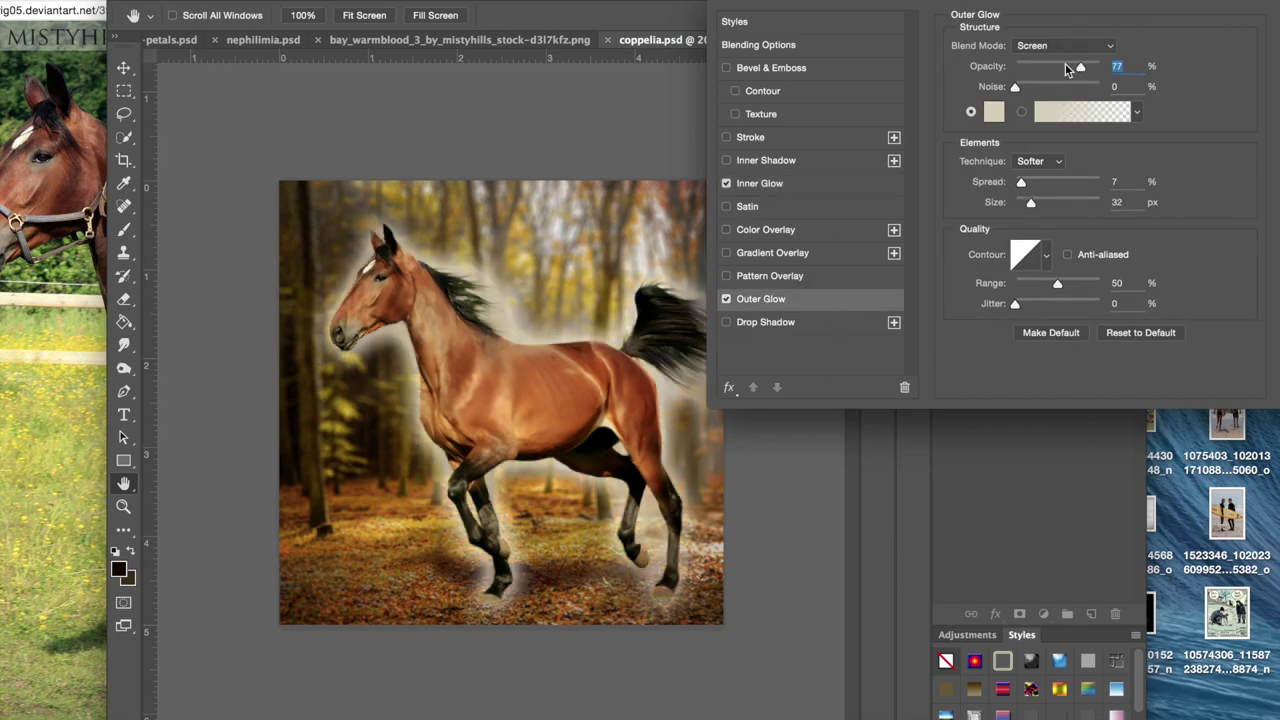
pyautogui.click(1027, 66)
# Step: Compare Outer Glow blend modes, settle on Color Dodge, and set the glow's opacity to 15%
pyautogui.click(1046, 47)
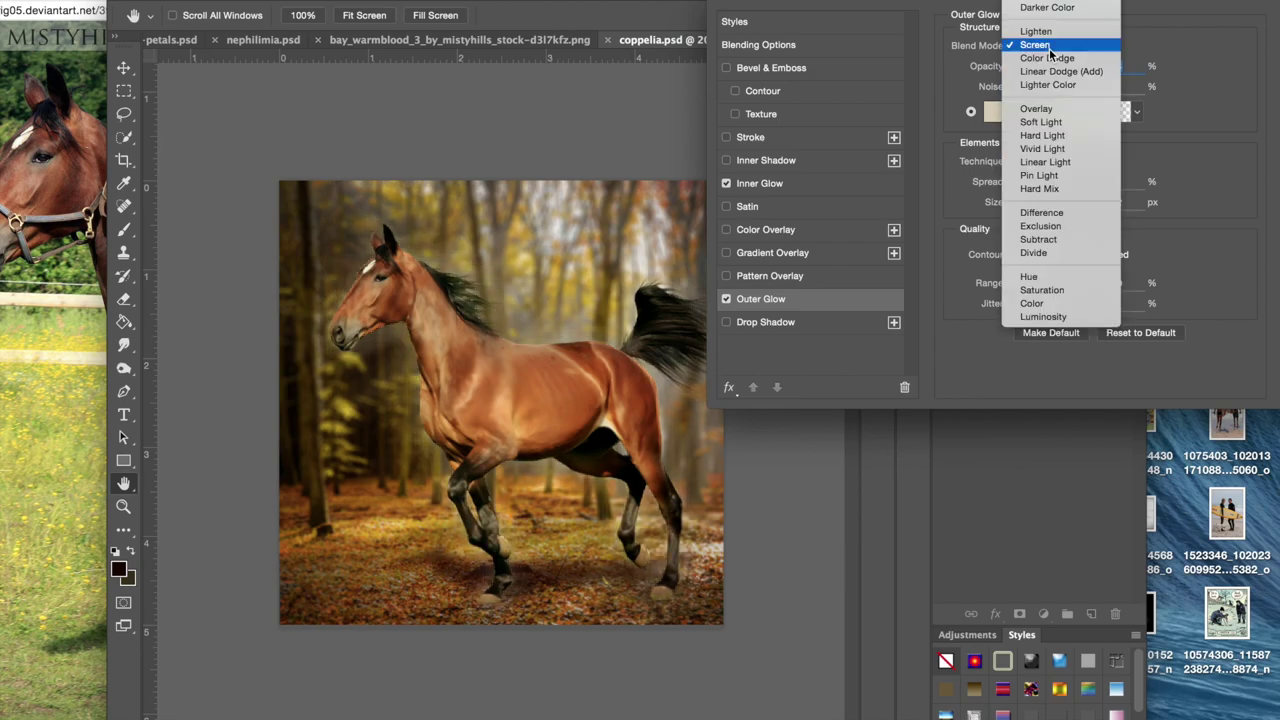
pyautogui.click(1052, 58)
pyautogui.click(1036, 50)
pyautogui.click(1036, 58)
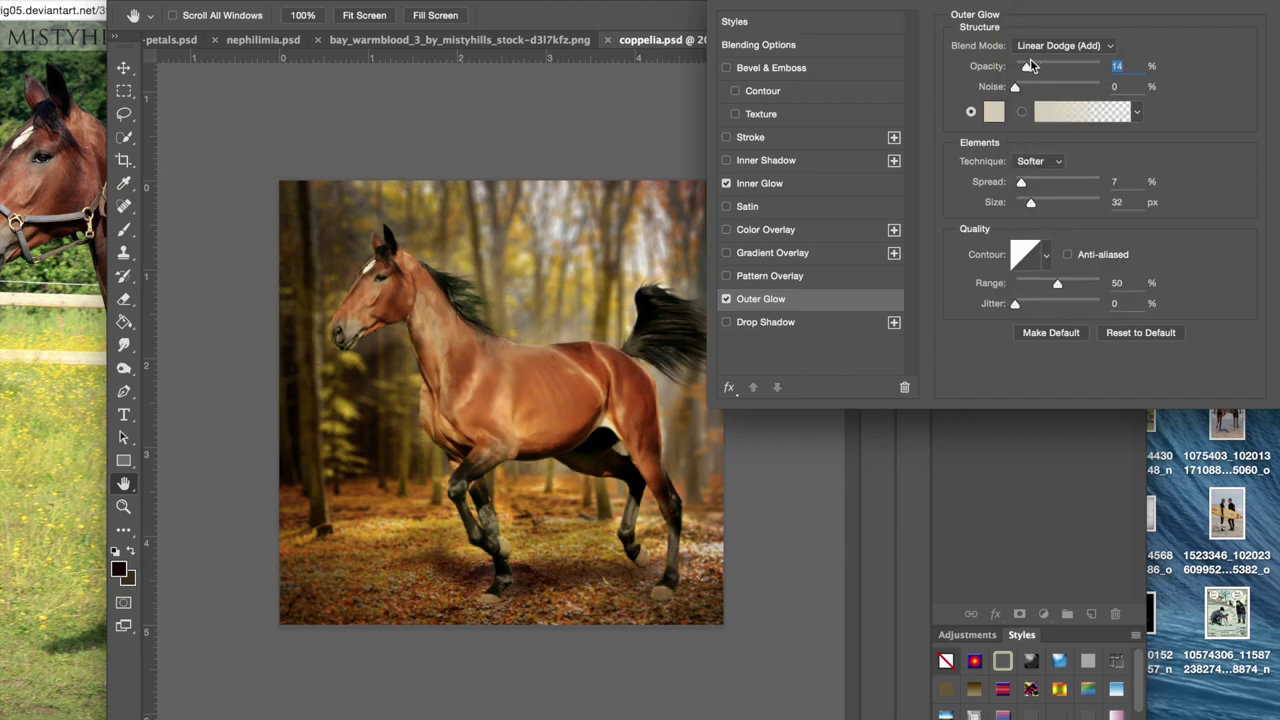
pyautogui.click(1040, 46)
pyautogui.click(1036, 35)
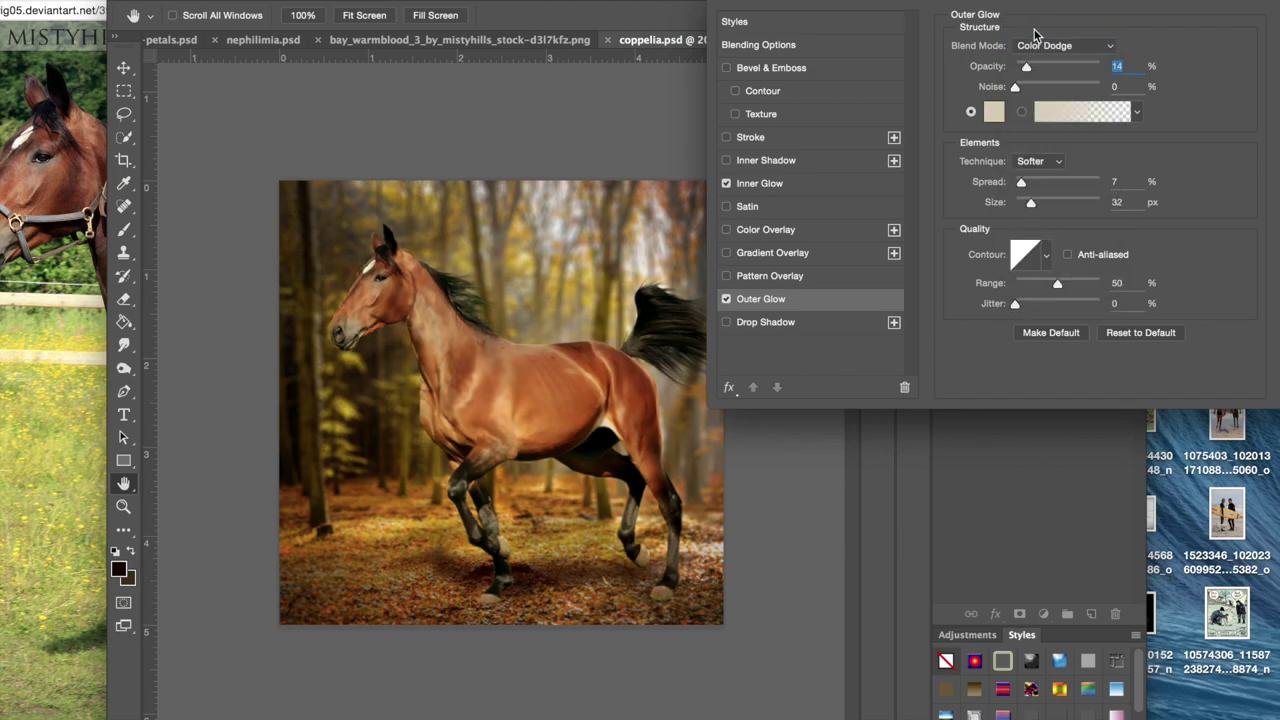
pyautogui.moveTo(1023, 72); pyautogui.dragTo(1028, 70)
# Step: Try a Drop Shadow on the horse layer, switch it off, and apply the layer style
pyautogui.moveTo(1043, 2); pyautogui.dragTo(807, 238)
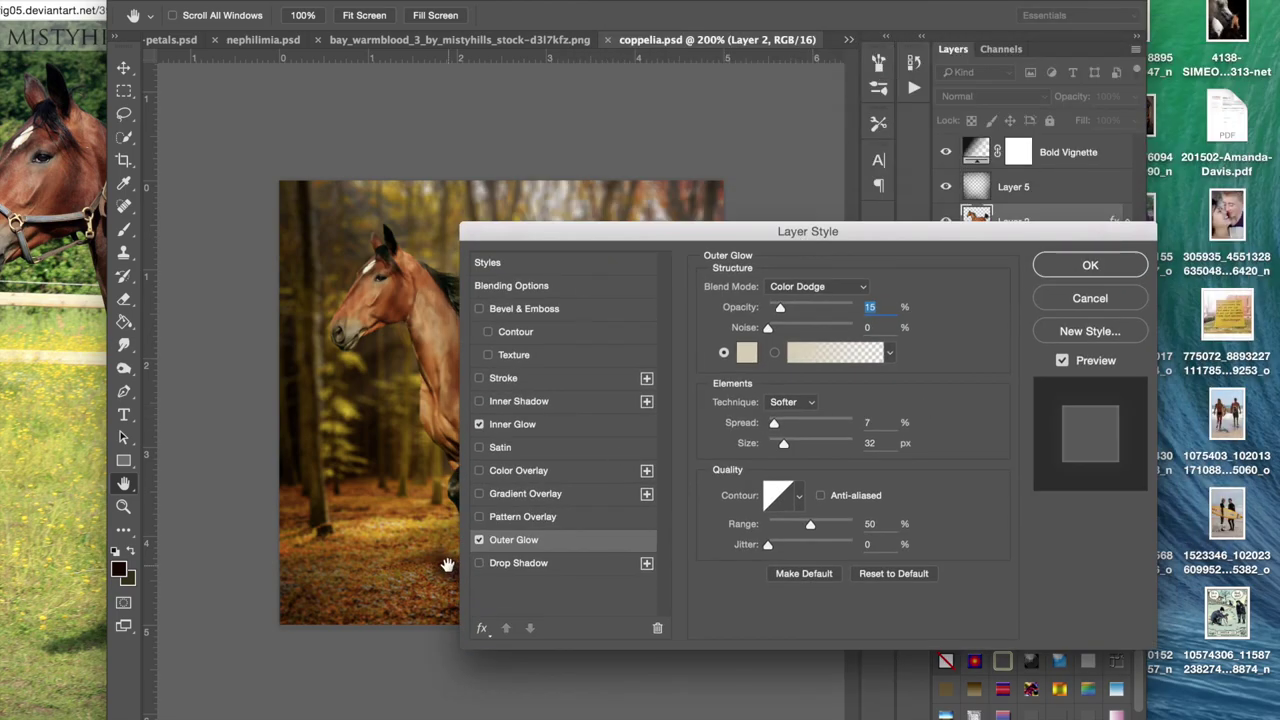
pyautogui.click(479, 564)
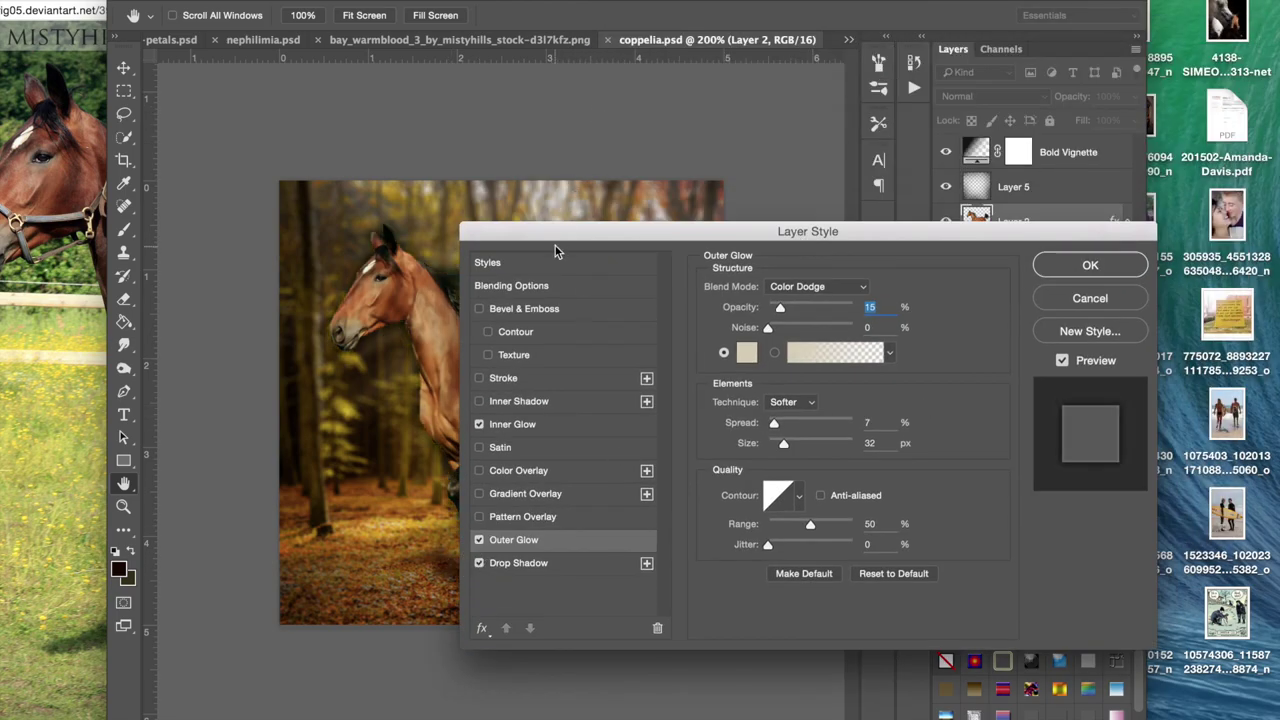
pyautogui.moveTo(545, 238); pyautogui.dragTo(819, 92)
pyautogui.click(753, 416)
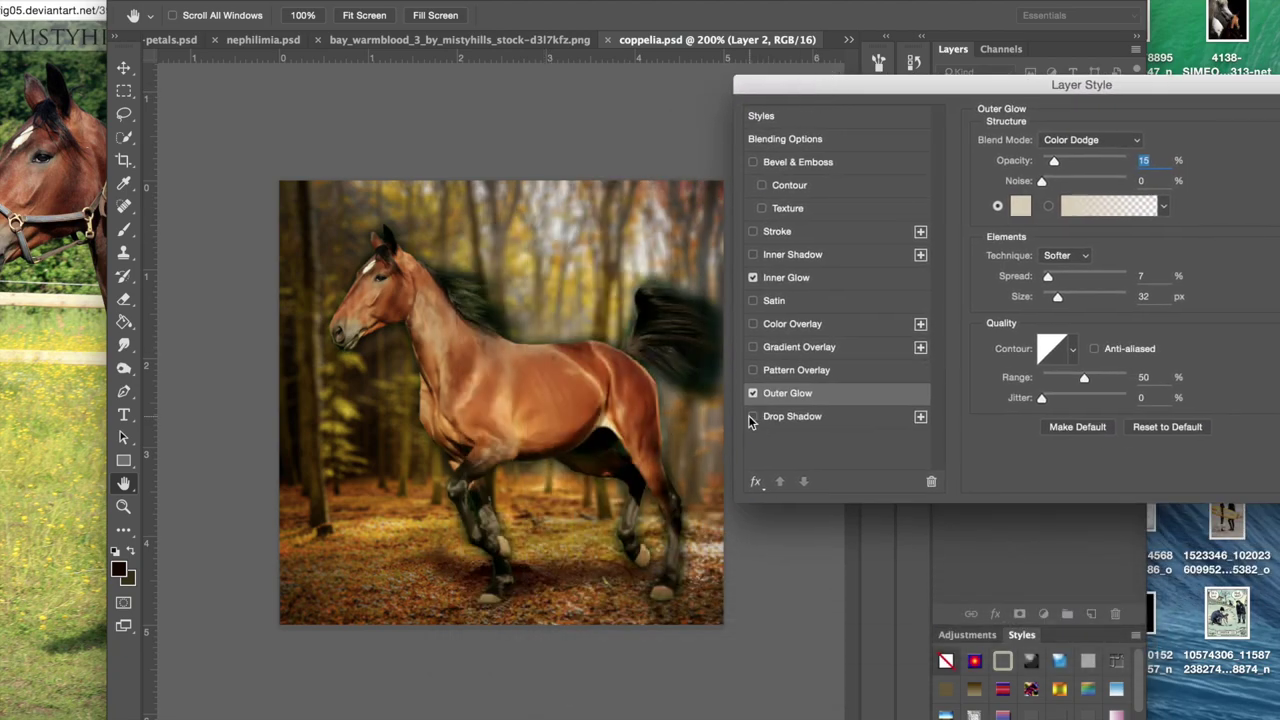
pyautogui.moveTo(1047, 84); pyautogui.dragTo(617, 263)
pyautogui.click(748, 322)
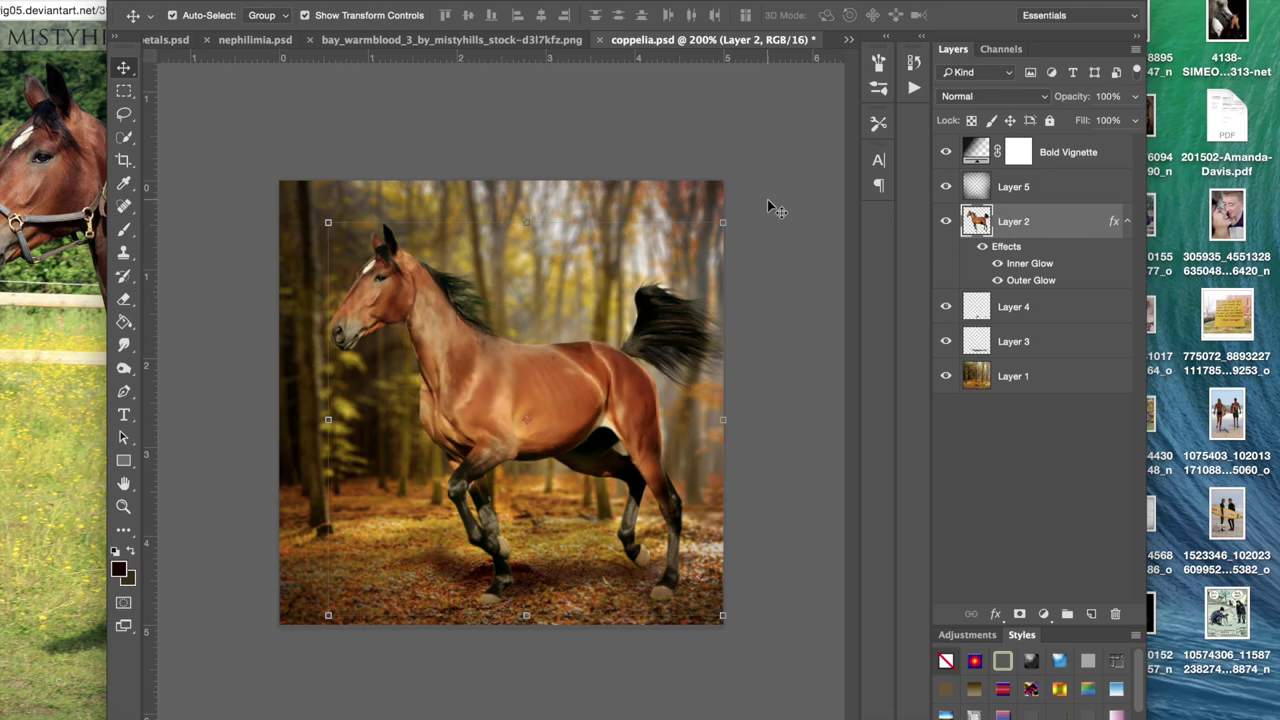
# Step: Switch to the Burn tool with the horse layer still selected
pyautogui.press('super+equal')
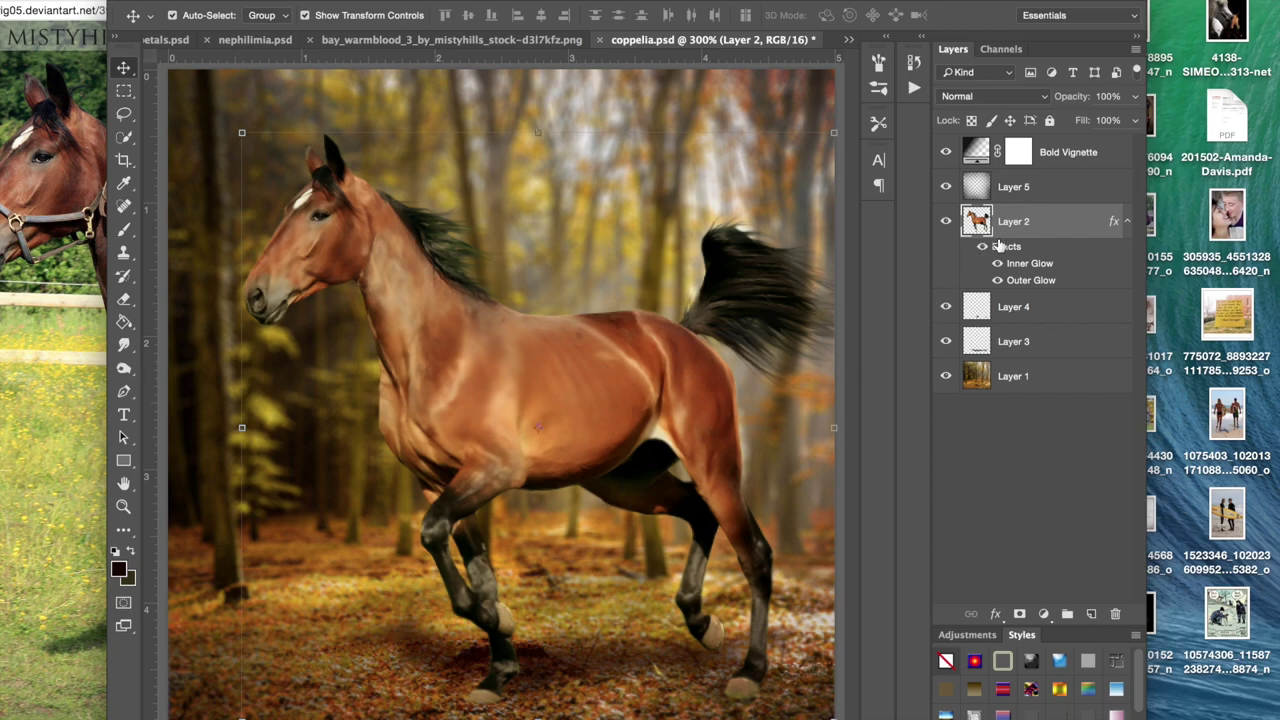
pyautogui.click(124, 345)
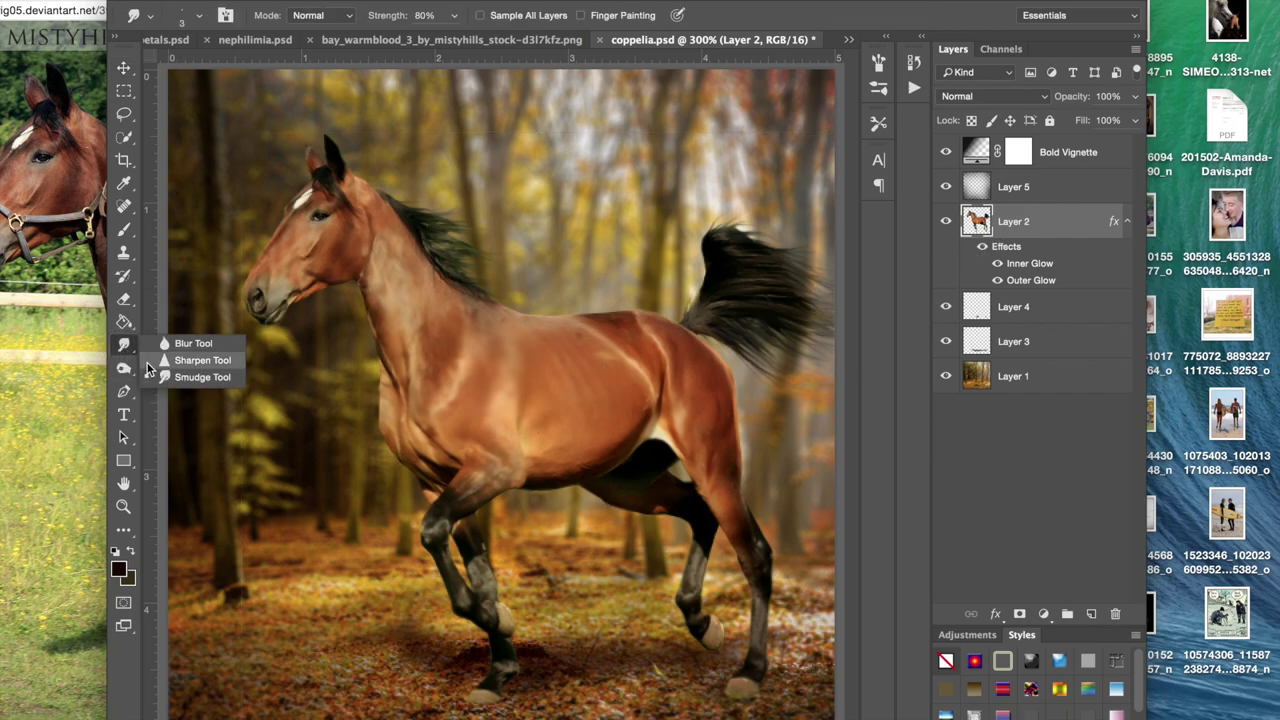
pyautogui.click(124, 368)
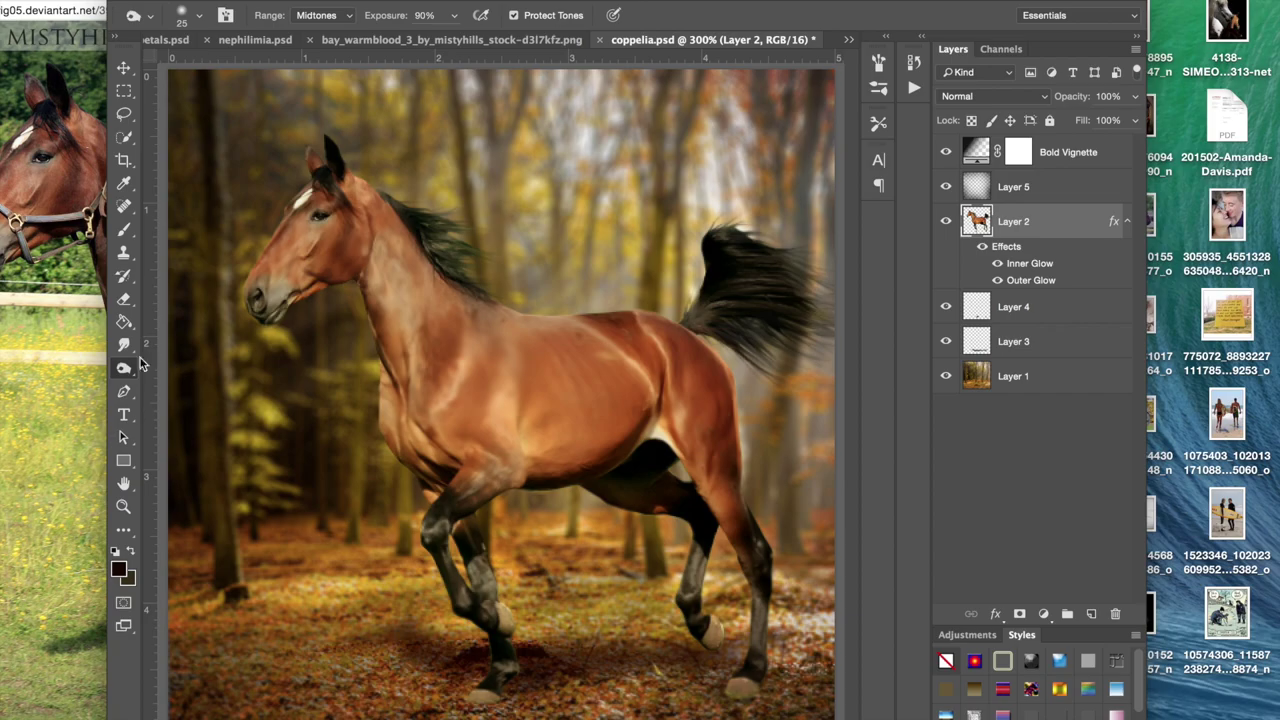
# Step: Examine the horse's body, legs and hooves and the ground beneath them at 400% zoom
pyautogui.press('super+minus')
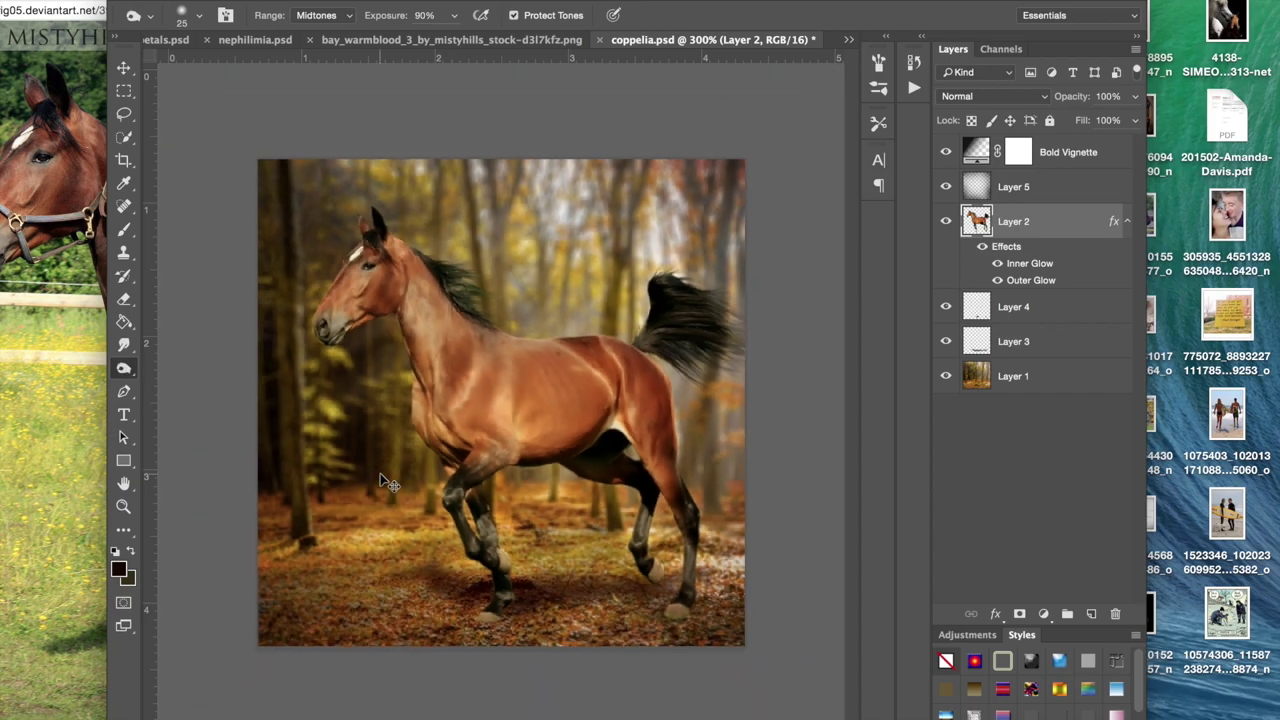
pyautogui.press('super+equal')
pyautogui.press('super+equal')
pyautogui.scroll(-5, 380, 474)
pyautogui.scroll(-3, 380, 473)
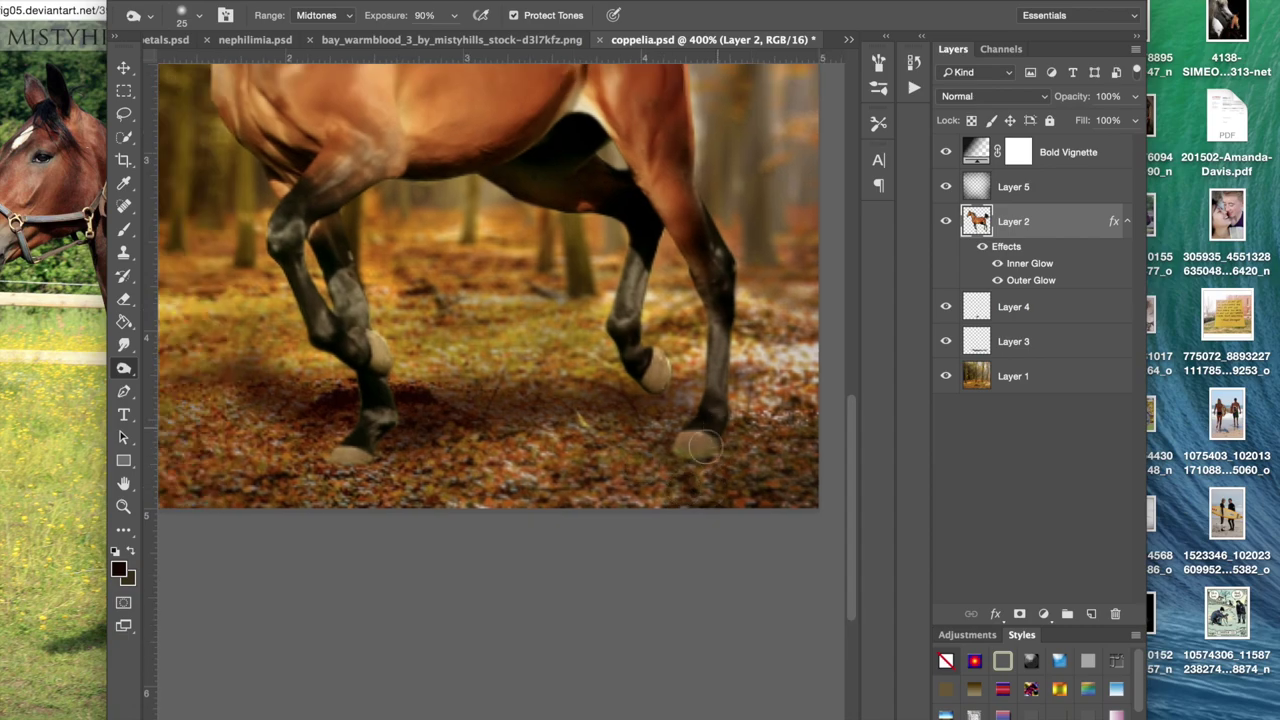
pyautogui.hscroll(-3, 551, 540)
pyautogui.scroll(1, 551, 540)
pyautogui.scroll(4, 554, 545)
pyautogui.hscroll(2, 554, 545)
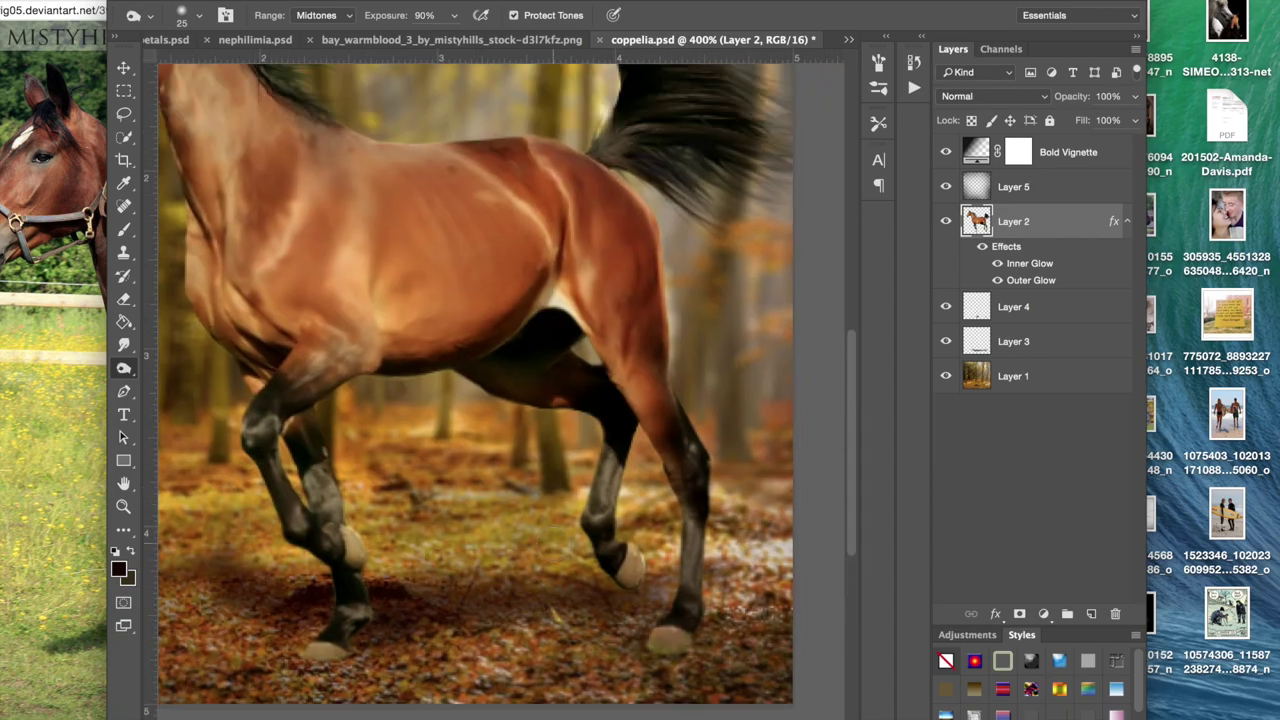
pyautogui.hscroll(-3, 554, 545)
pyautogui.scroll(2, 554, 545)
pyautogui.scroll(-4, 523, 286)
pyautogui.hscroll(4, 523, 286)
pyautogui.scroll(-3, 523, 287)
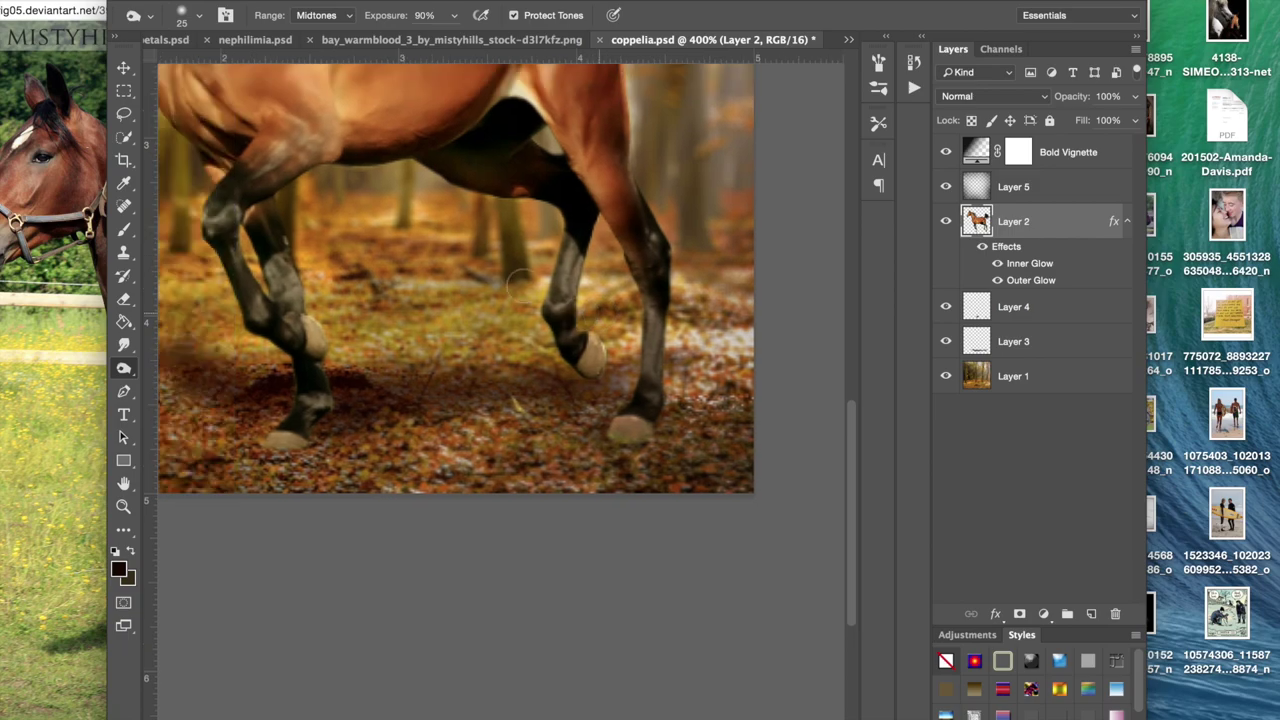
pyautogui.scroll(1, 499, 434)
pyautogui.hscroll(-2, 499, 434)
pyautogui.hscroll(-3, 628, 428)
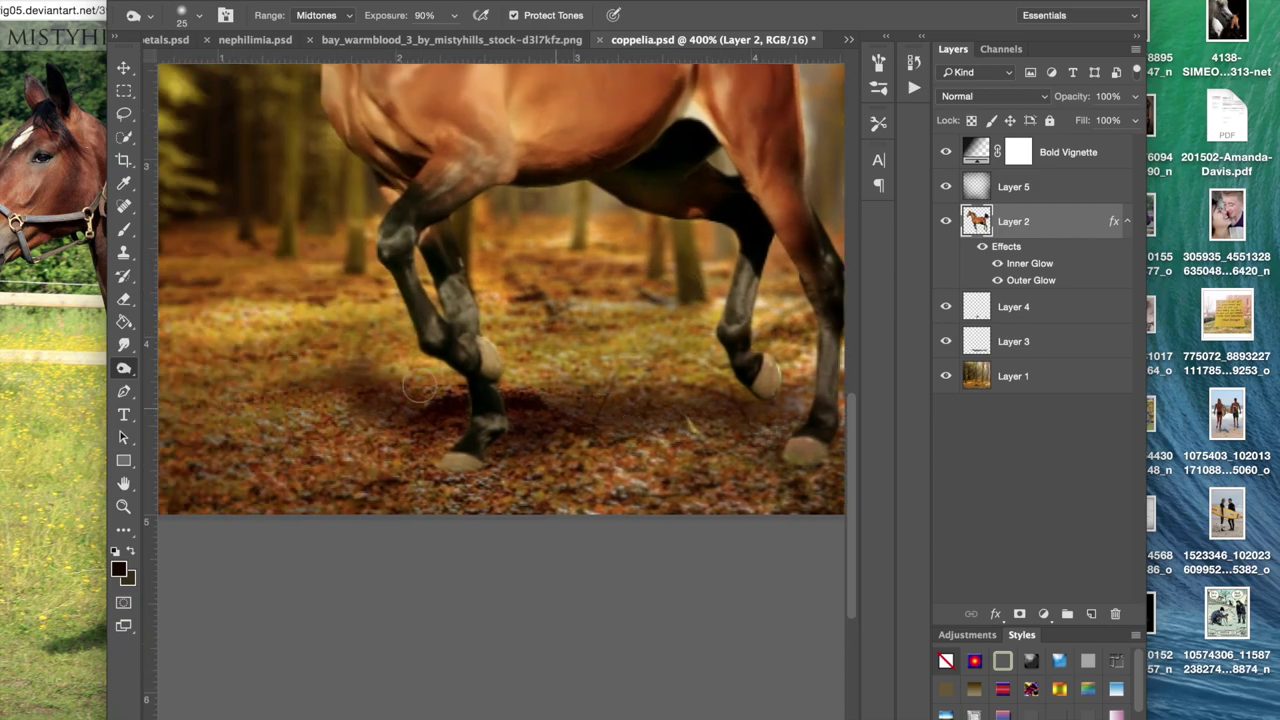
pyautogui.hscroll(-4, 586, 406)
pyautogui.scroll(-1, 586, 406)
pyautogui.hscroll(7, 585, 405)
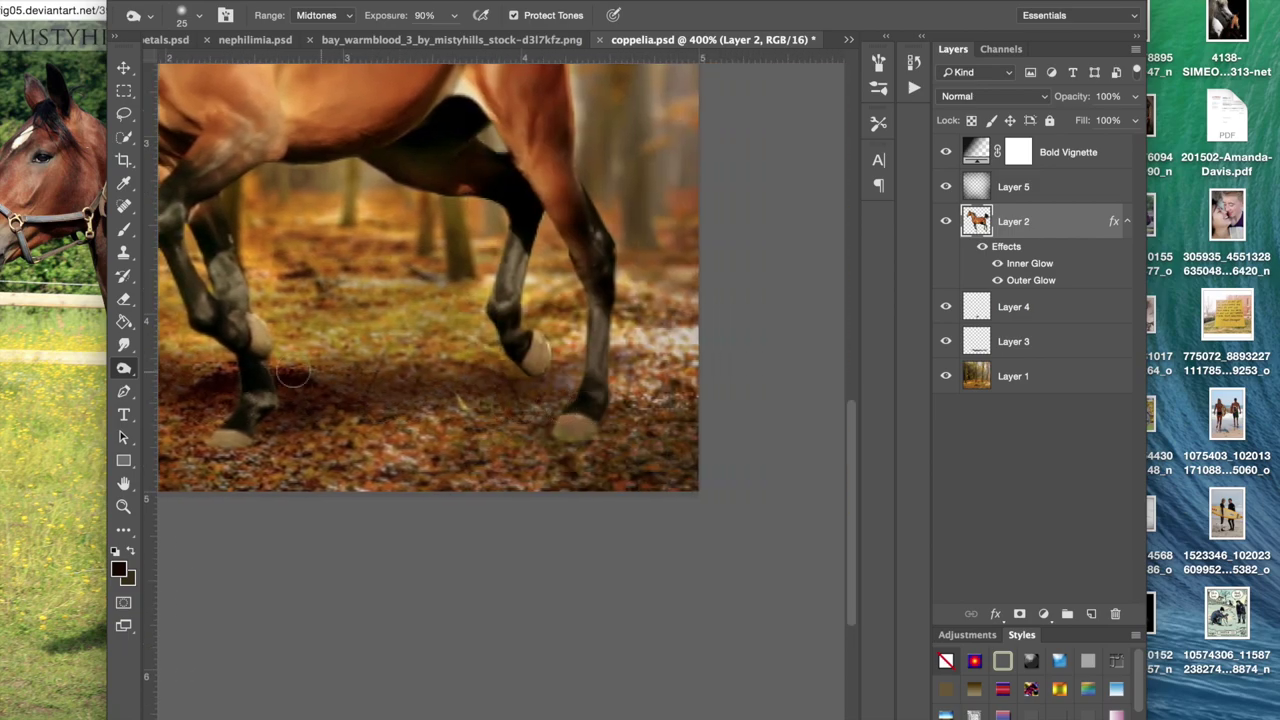
# Step: Try darkening the hind hoof on the ground with a 25 px Burn tool stroke, and undo it
pyautogui.click(124, 369)
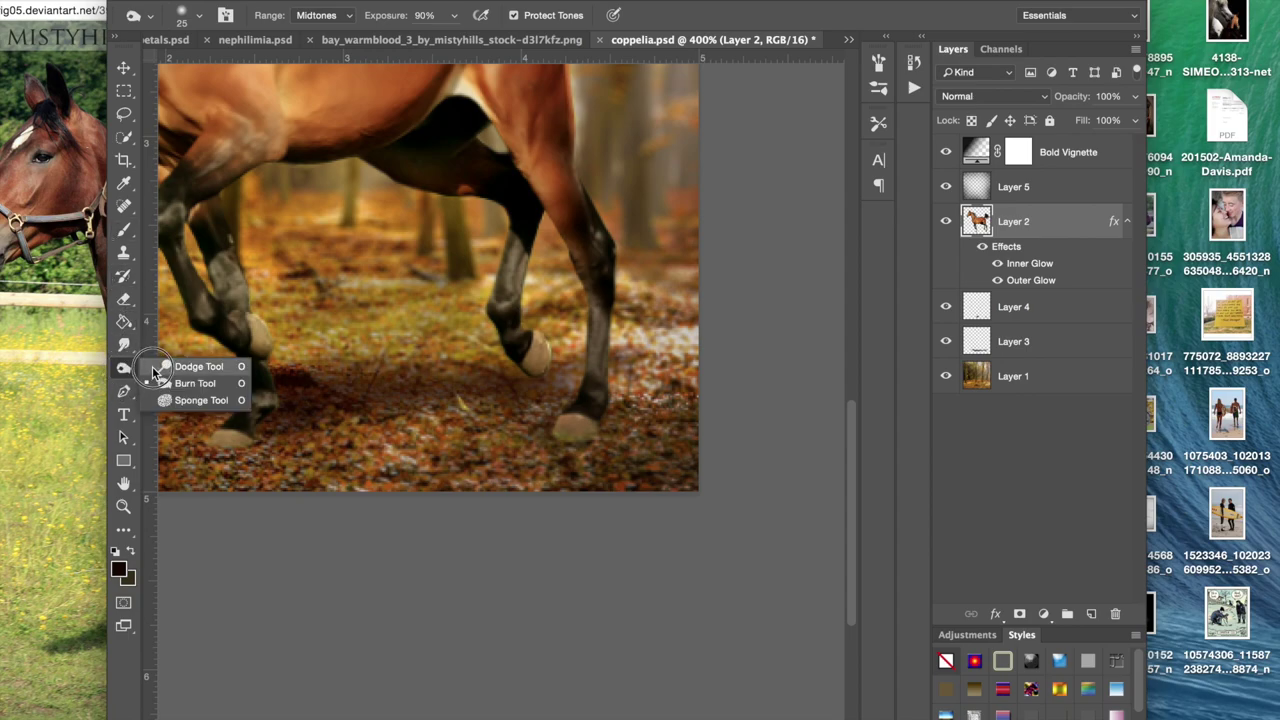
pyautogui.click(126, 371)
pyautogui.click(124, 369)
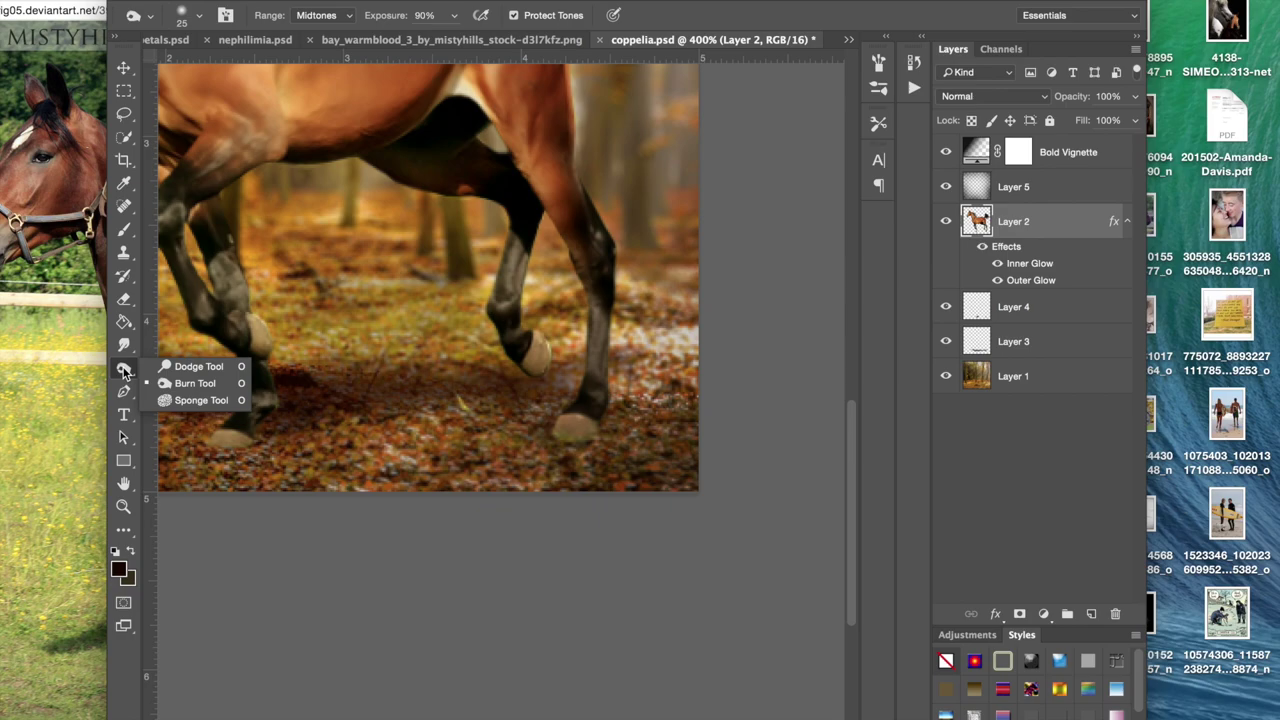
pyautogui.click(172, 389)
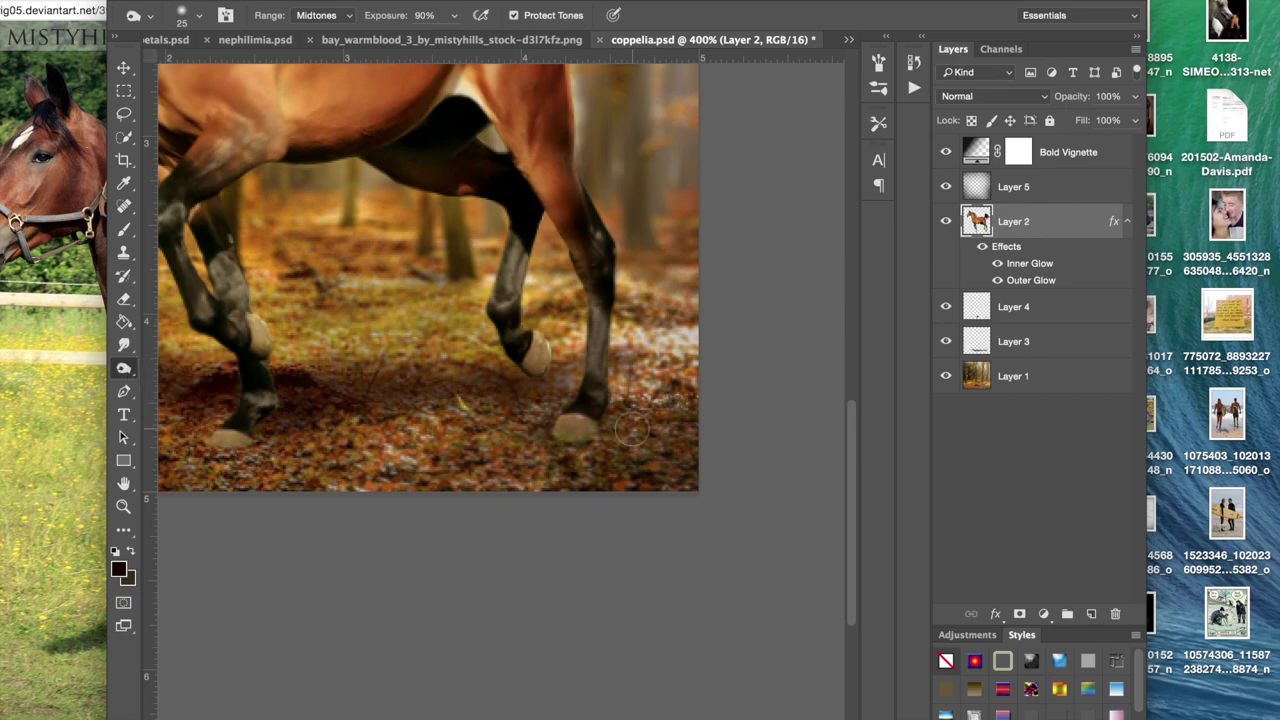
pyautogui.moveTo(594, 412); pyautogui.dragTo(588, 440)
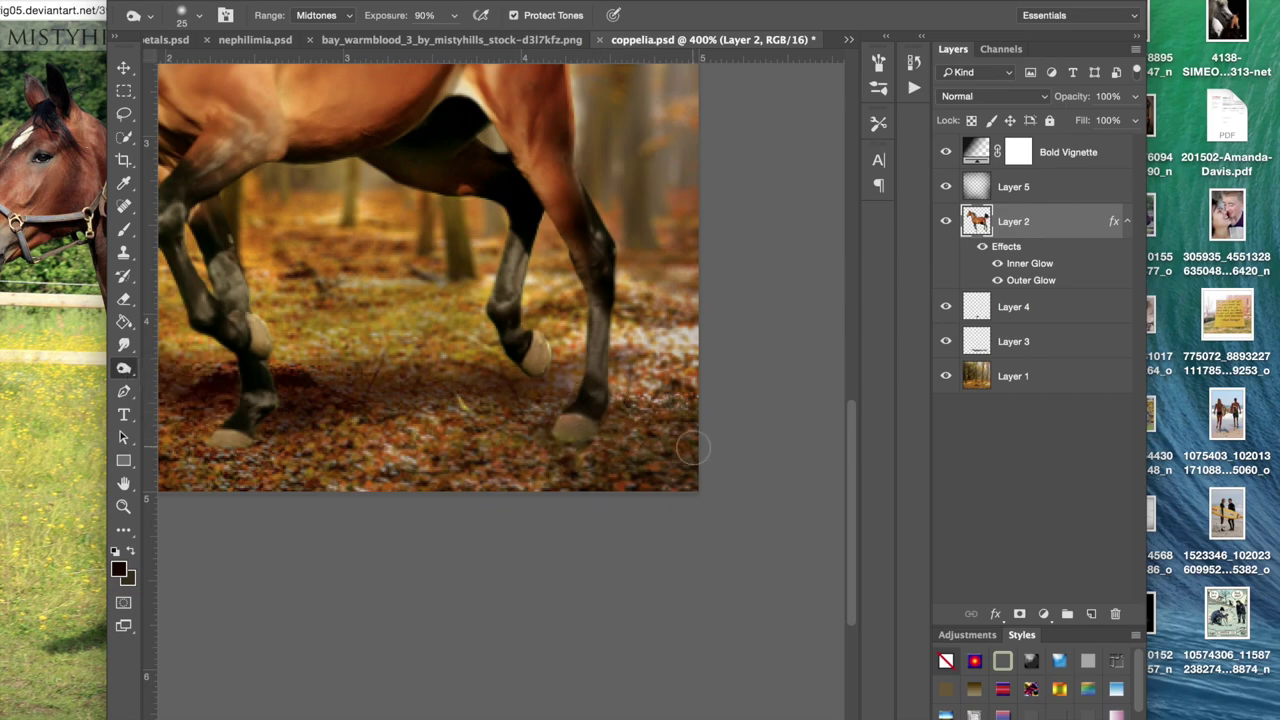
pyautogui.press('super+z')
# Step: Set the Burn tool's brush to a soft round tip of 10 px with 0% hardness
pyautogui.press('[')
pyautogui.press('[')
pyautogui.press('[')
pyautogui.press('[')
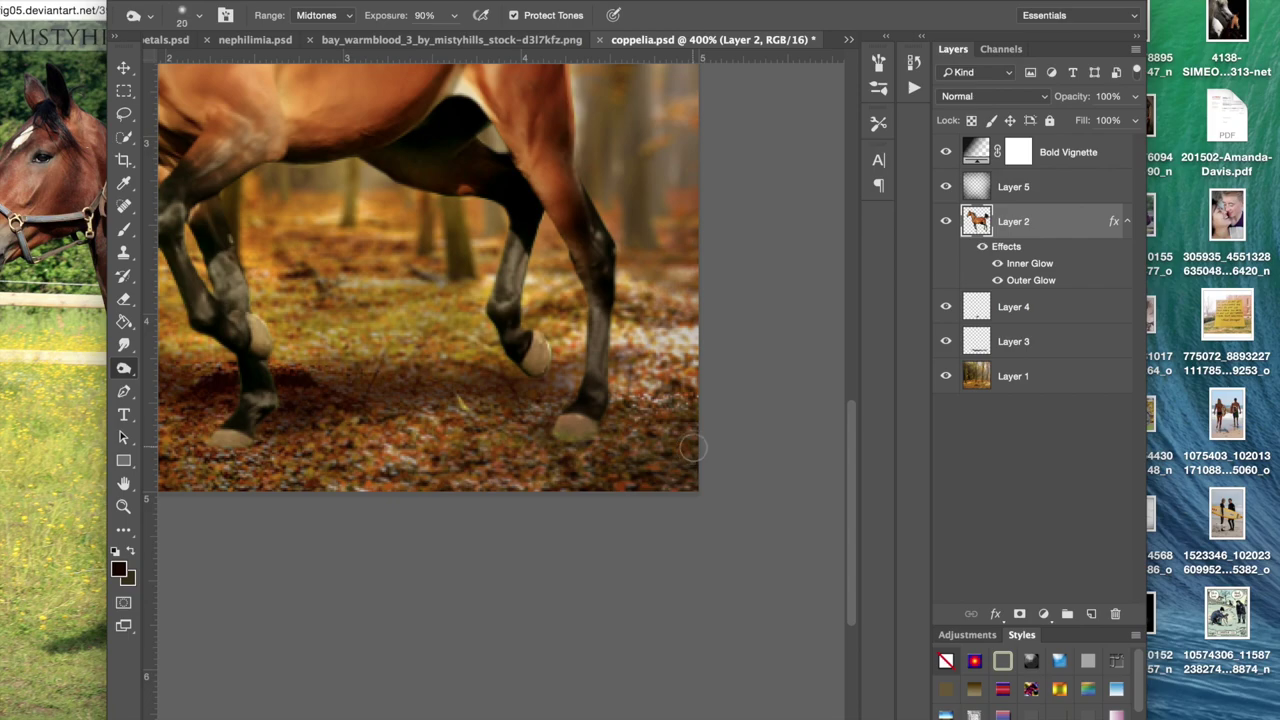
pyautogui.press(']')
pyautogui.click(200, 17)
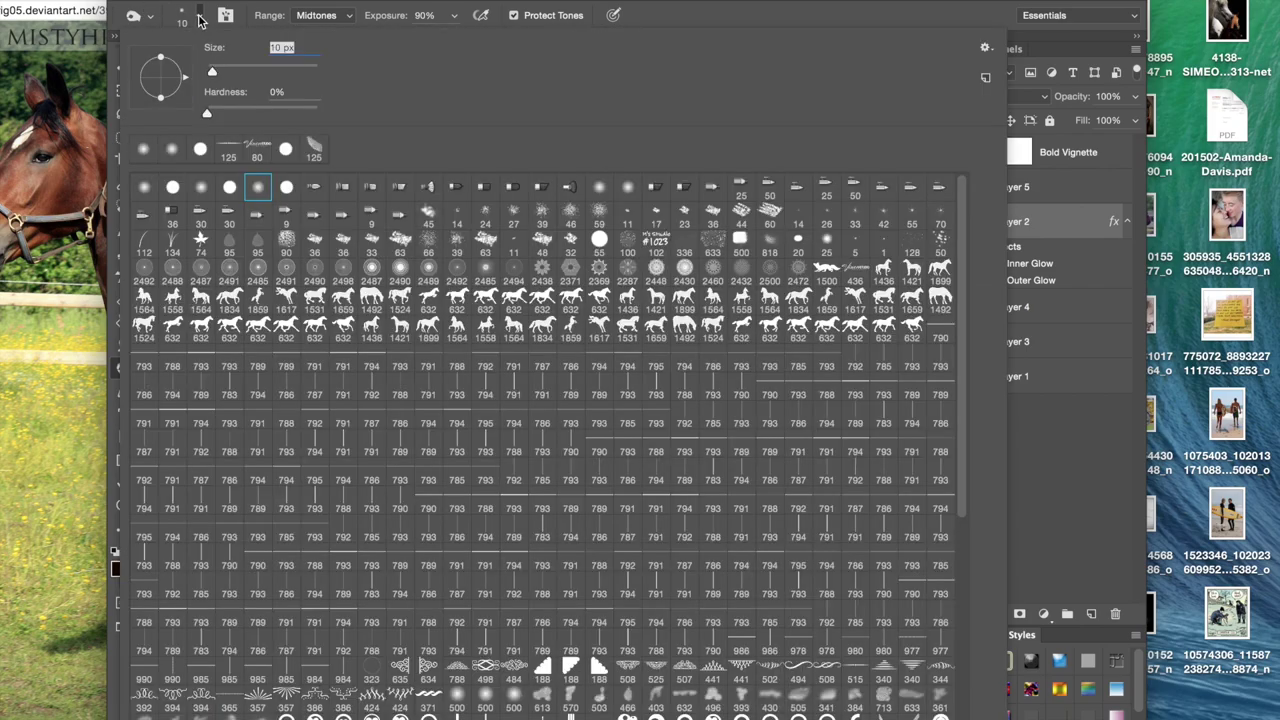
pyautogui.click(257, 193)
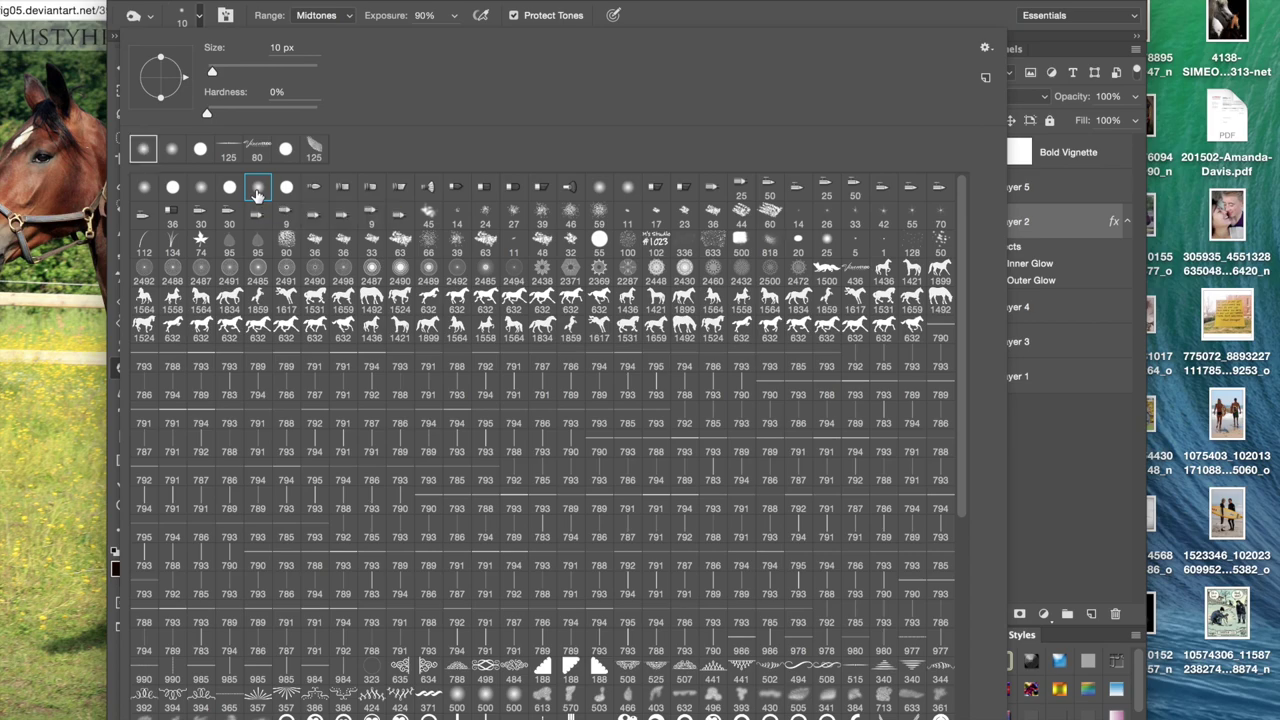
# Step: Darken the undersides of the hind hooves and the planted front hoof with the Burn tool, using a brush of up to 25 px
pyautogui.click(202, 16)
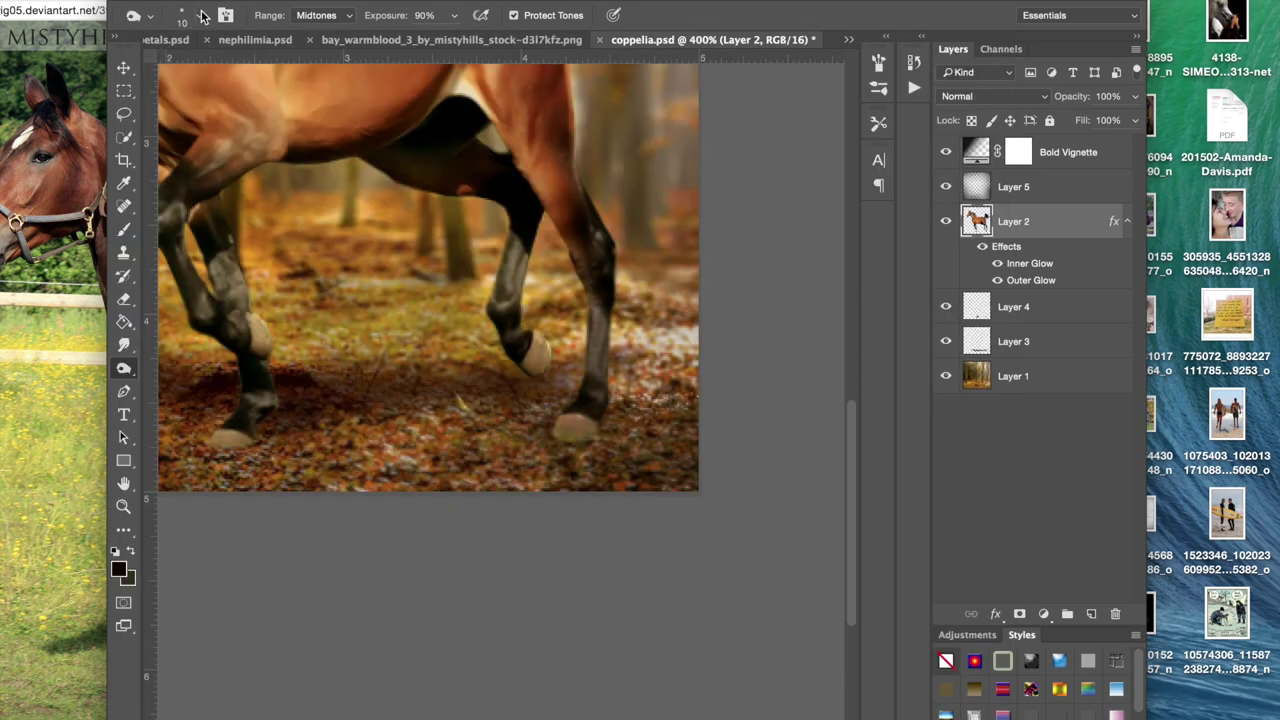
pyautogui.press(']')
pyautogui.moveTo(580, 424)
pyautogui.mouseDown()
pyautogui.moveTo(597, 421)
pyautogui.moveTo(589, 440)
pyautogui.mouseUp()
pyautogui.press(']')
pyautogui.press(']')
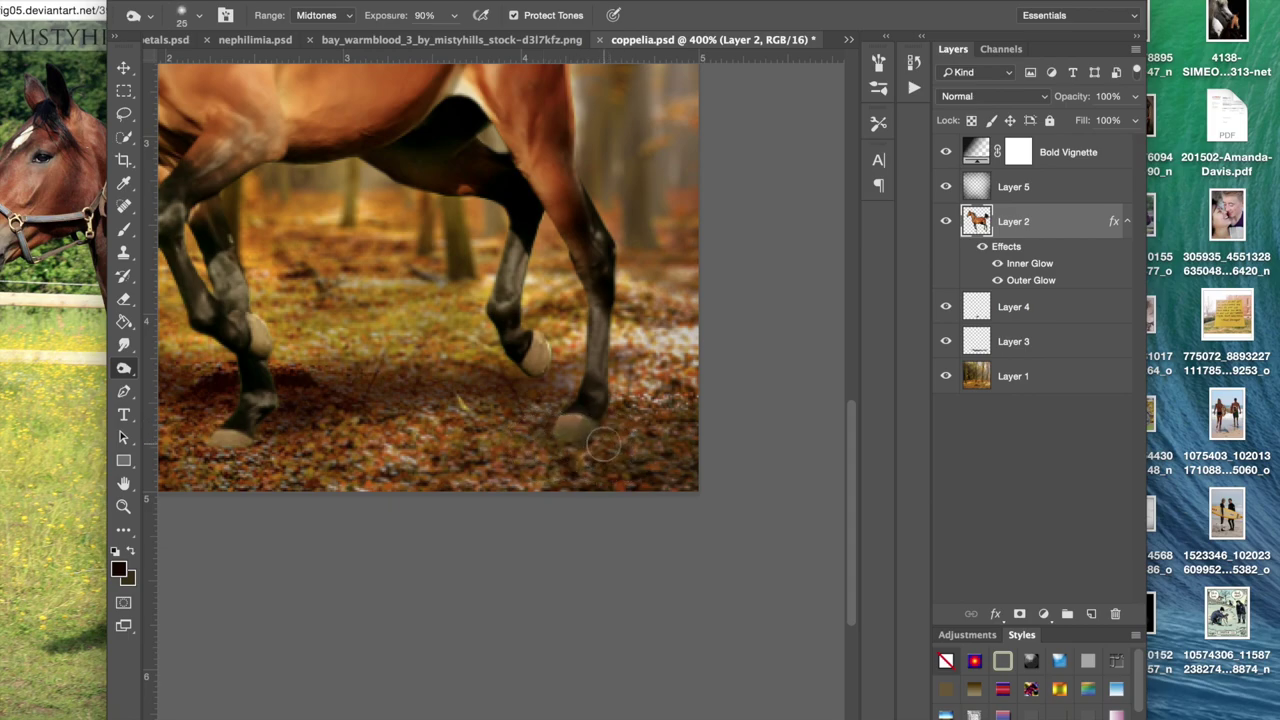
pyautogui.click(581, 451)
pyautogui.click(603, 410)
pyautogui.click(606, 387)
pyautogui.click(526, 366)
pyautogui.click(539, 381)
pyautogui.hscroll(-5, 405, 420)
pyautogui.scroll(2, 405, 420)
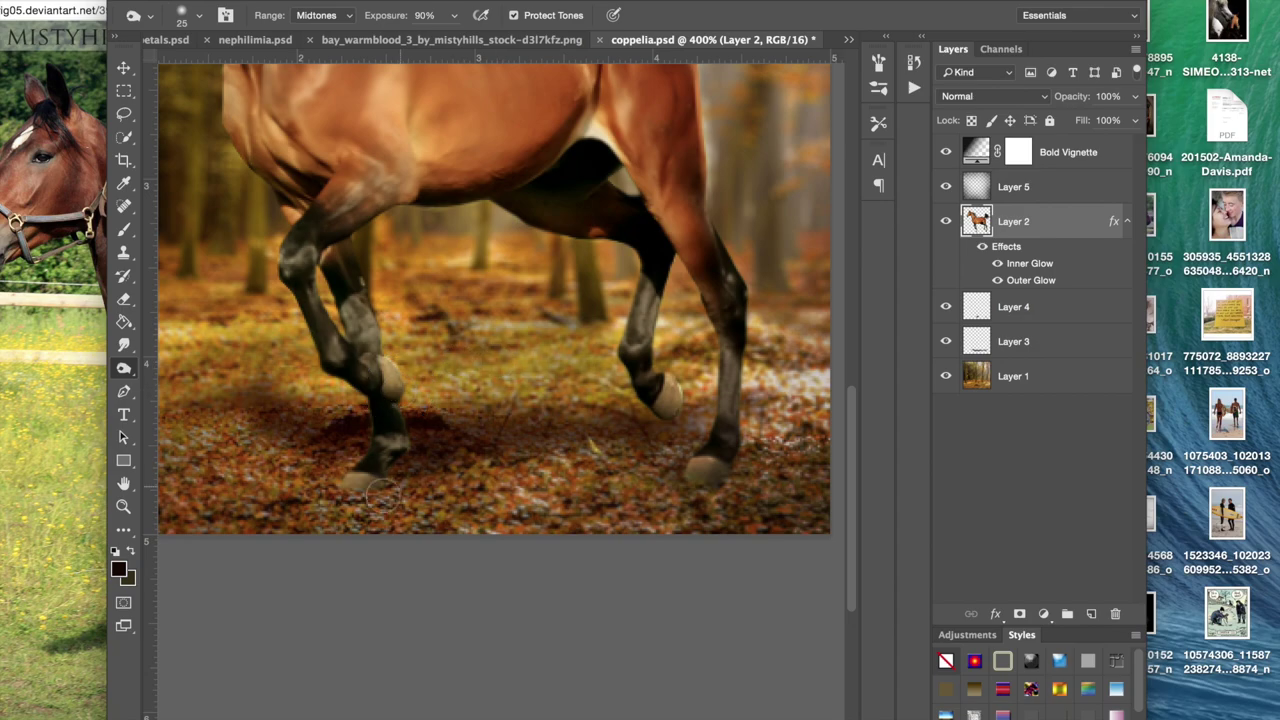
pyautogui.moveTo(367, 490); pyautogui.dragTo(378, 488)
# Step: Lighten the lower edges of the planted front hoof and both hind hooves with the Dodge tool at 15 px
pyautogui.click(124, 368)
pyautogui.click(167, 367)
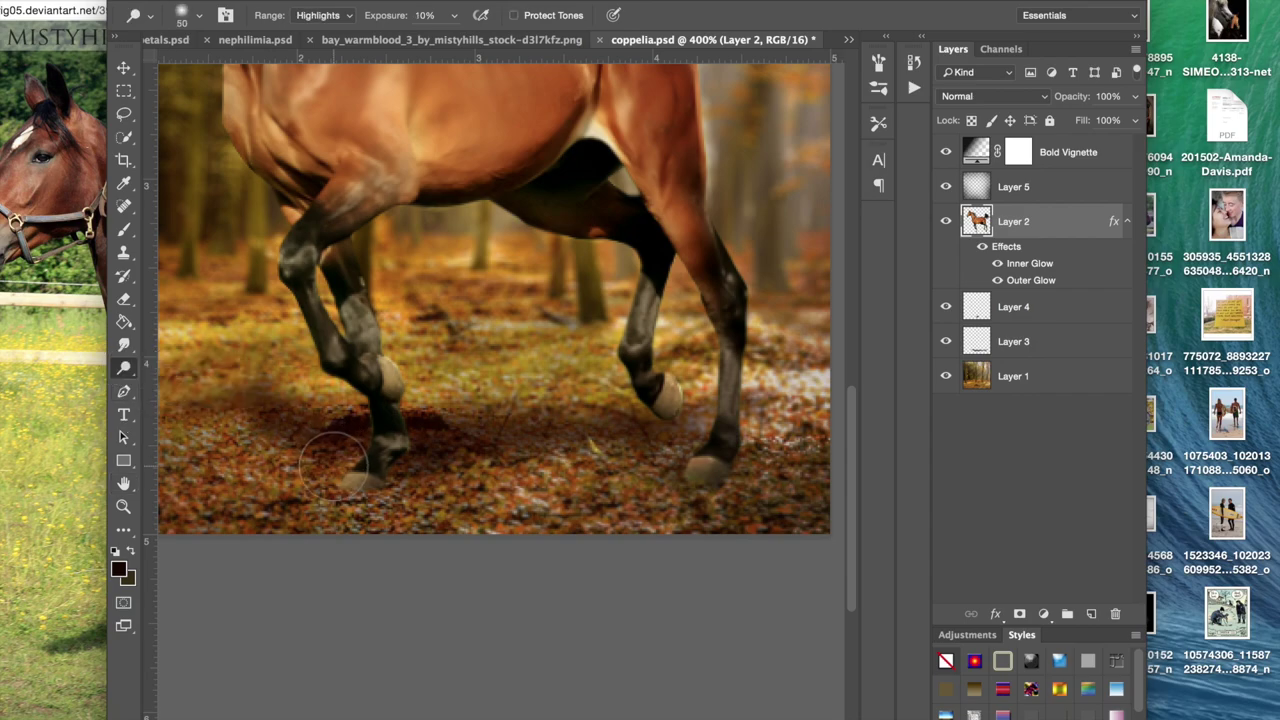
pyautogui.press('[')
pyautogui.press('[')
pyautogui.press('[')
pyautogui.press('[')
pyautogui.press('[')
pyautogui.press('[')
pyautogui.press('[')
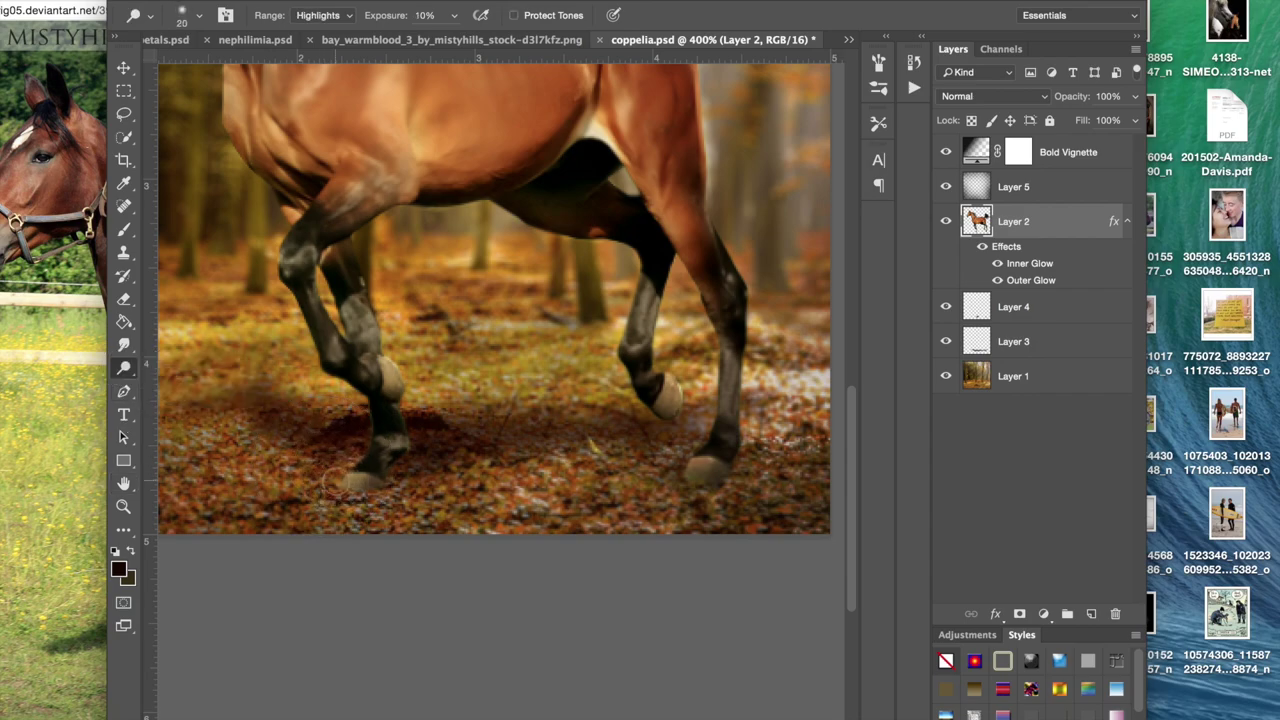
pyautogui.moveTo(347, 476)
pyautogui.mouseDown()
pyautogui.moveTo(354, 463)
pyautogui.moveTo(406, 492)
pyautogui.mouseUp()
pyautogui.moveTo(699, 481)
pyautogui.mouseDown()
pyautogui.moveTo(697, 460)
pyautogui.moveTo(677, 466)
pyautogui.moveTo(694, 456)
pyautogui.moveTo(675, 481)
pyautogui.mouseUp()
pyautogui.moveTo(674, 381); pyautogui.dragTo(675, 390)
# Step: Select Layer 4 and toggle its visibility off and on to check what it adds to the ground
pyautogui.scroll(-3, 620, 472)
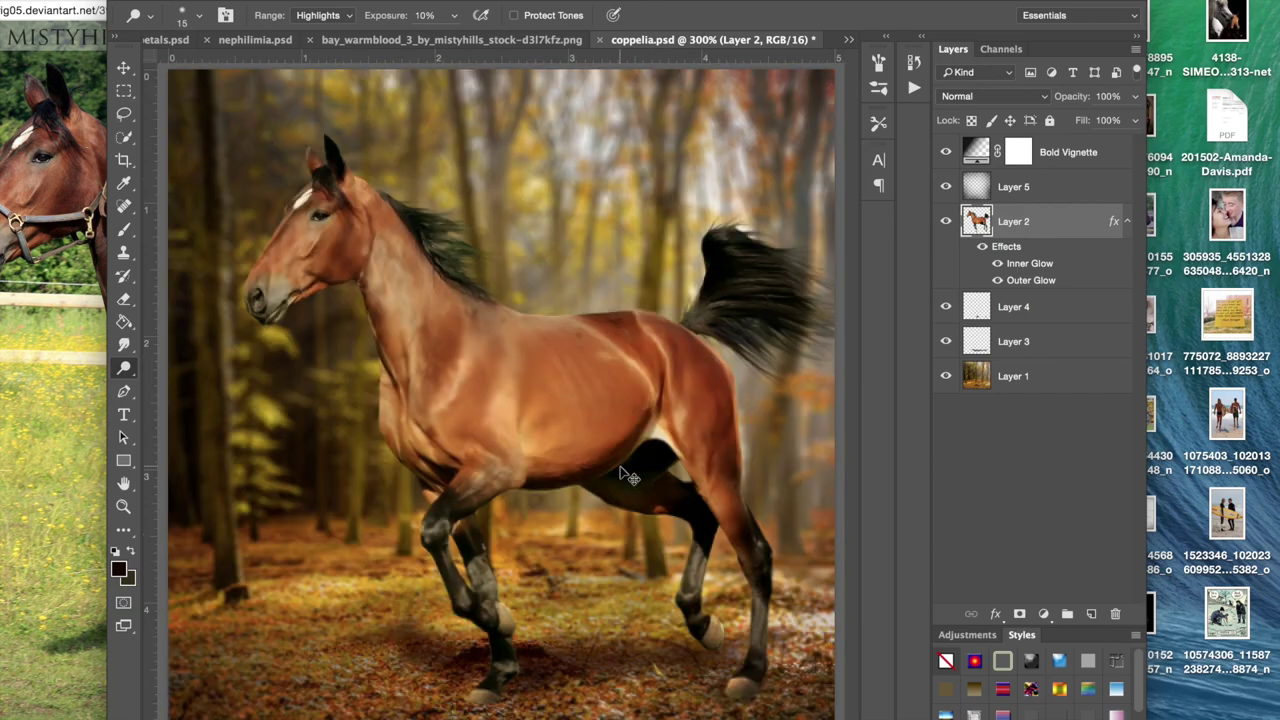
pyautogui.scroll(1, 620, 472)
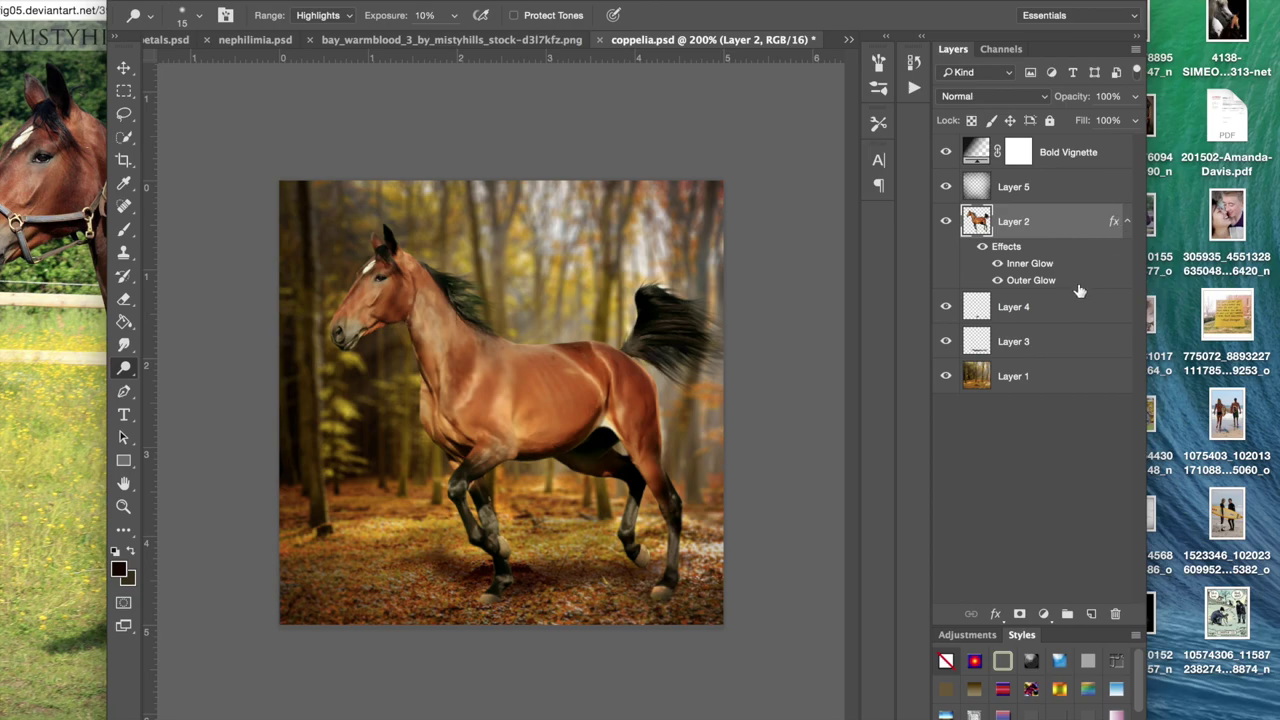
pyautogui.click(1058, 312)
pyautogui.click(946, 308)
pyautogui.click(946, 308)
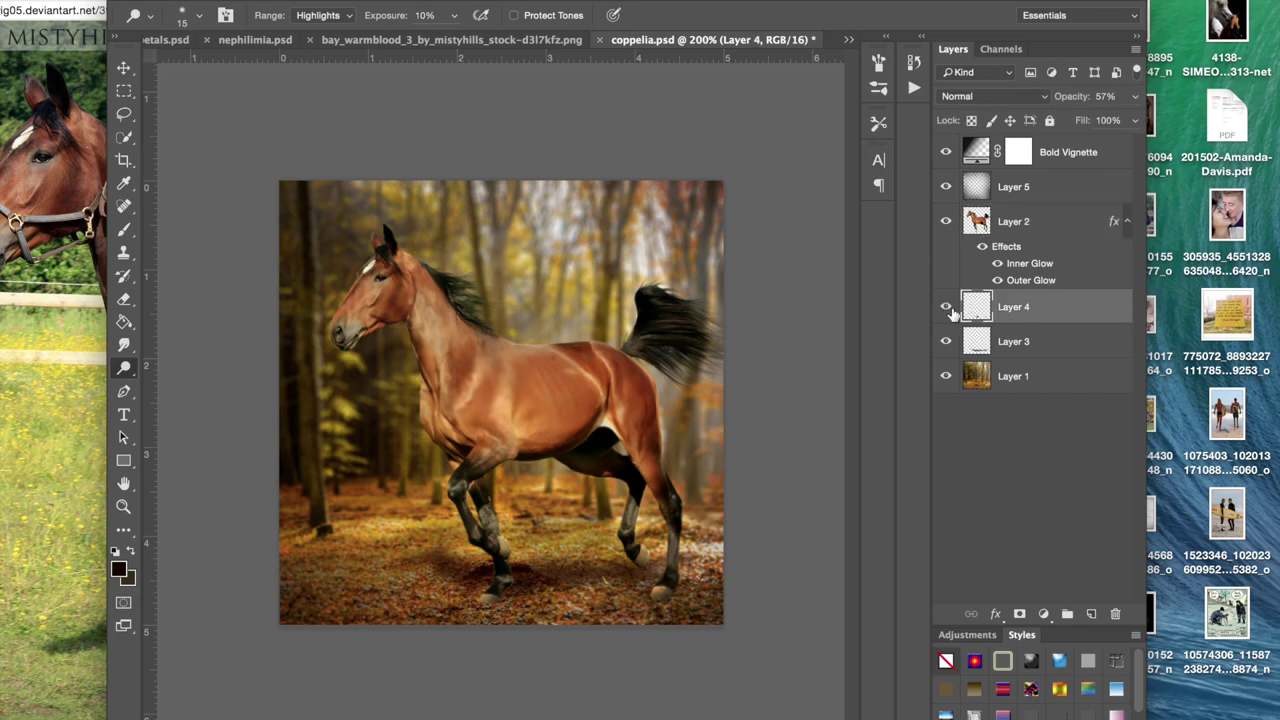
# Step: Sample a dark brown from the forest ground and reduce the Brush tool to 25 px
pyautogui.click(124, 183)
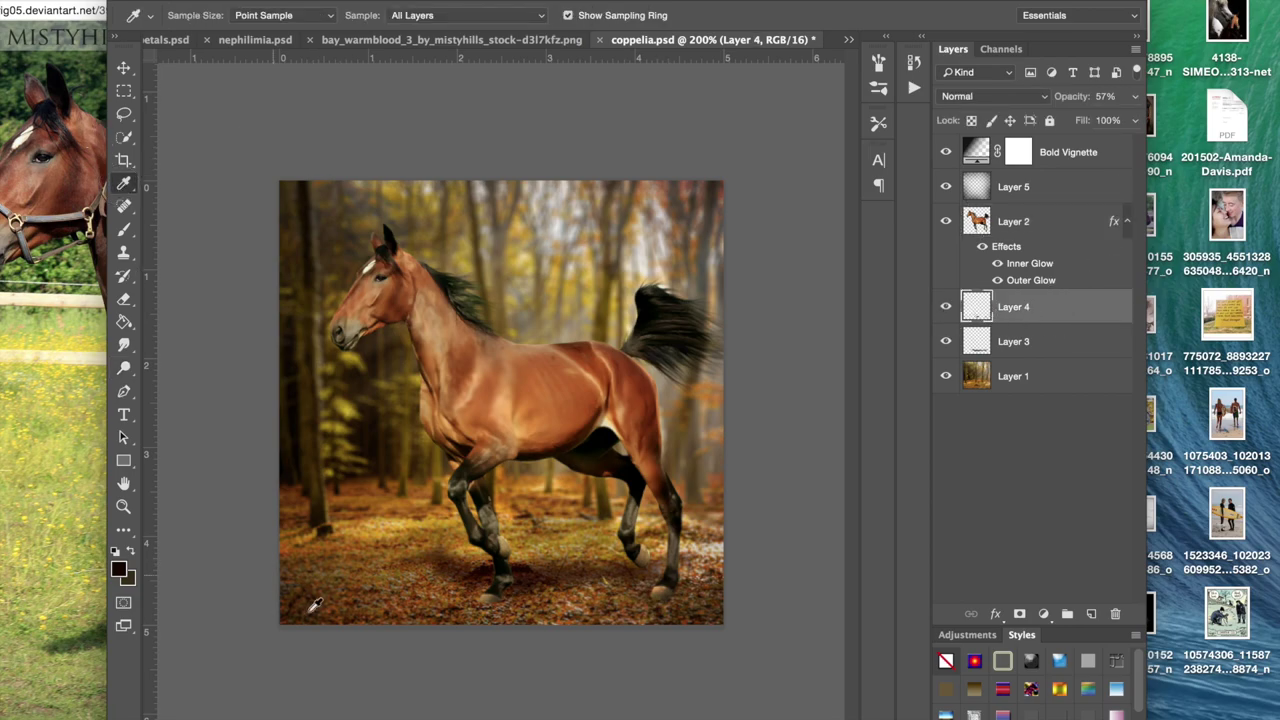
pyautogui.click(124, 229)
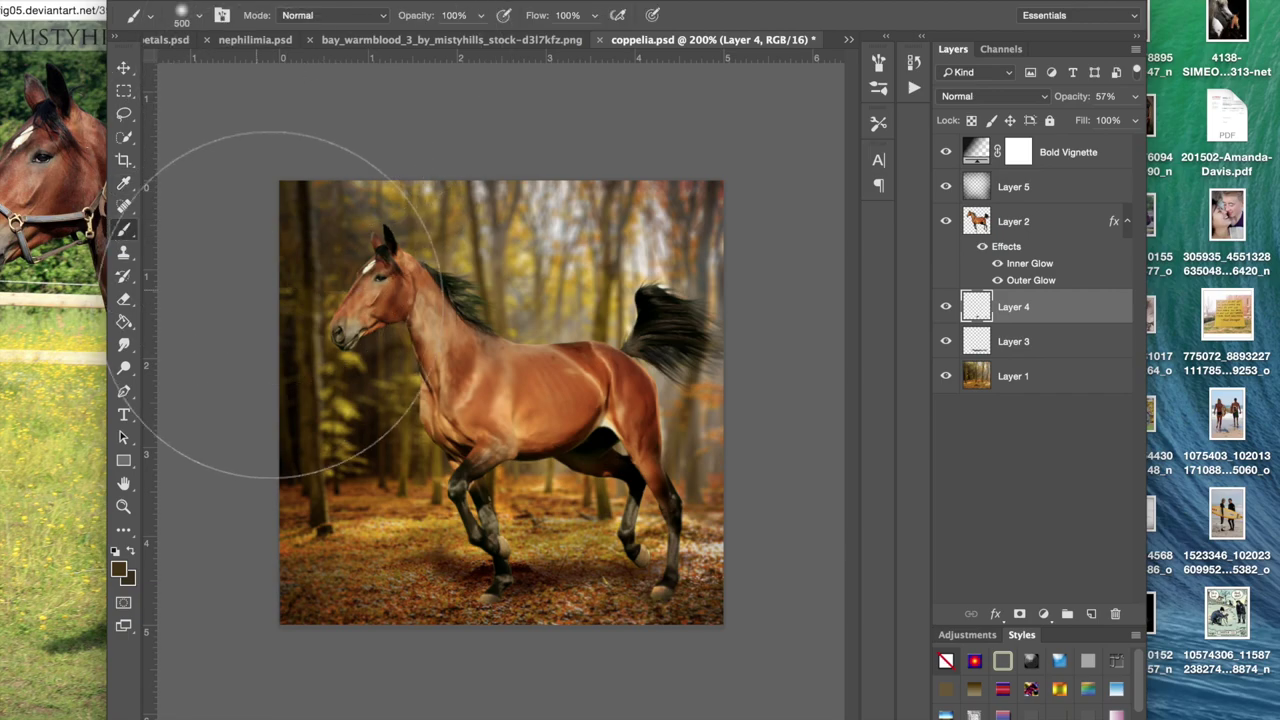
pyautogui.press('[')
pyautogui.press('[')
pyautogui.press('[')
pyautogui.press('[')
pyautogui.press('[')
pyautogui.press('[')
pyautogui.press('[')
pyautogui.press('[')
pyautogui.press('[')
pyautogui.press('[')
pyautogui.press('[')
pyautogui.press('[')
pyautogui.press('[')
pyautogui.press('[')
pyautogui.press('[')
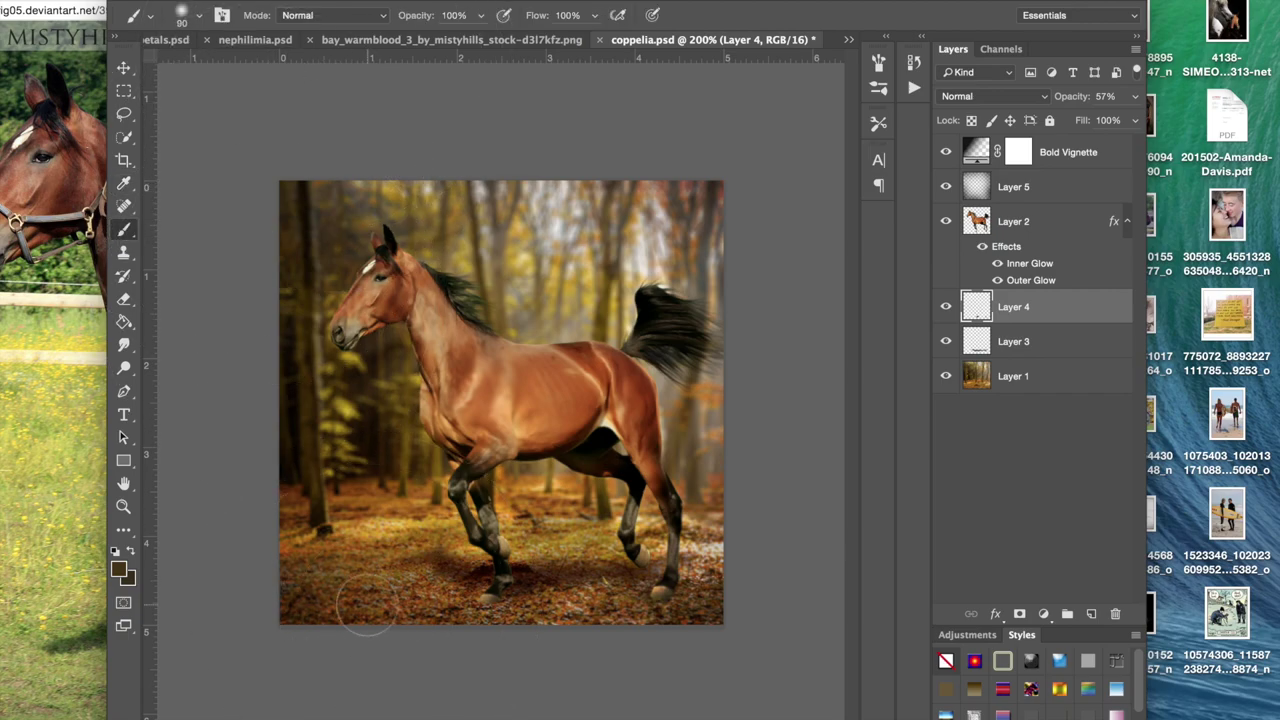
pyautogui.press('[')
pyautogui.press('[')
pyautogui.press('[')
# Step: Set the foreground colour to black for painting on Layer 4
pyautogui.click(119, 569)
pyautogui.click(600, 420)
pyautogui.click(836, 205)
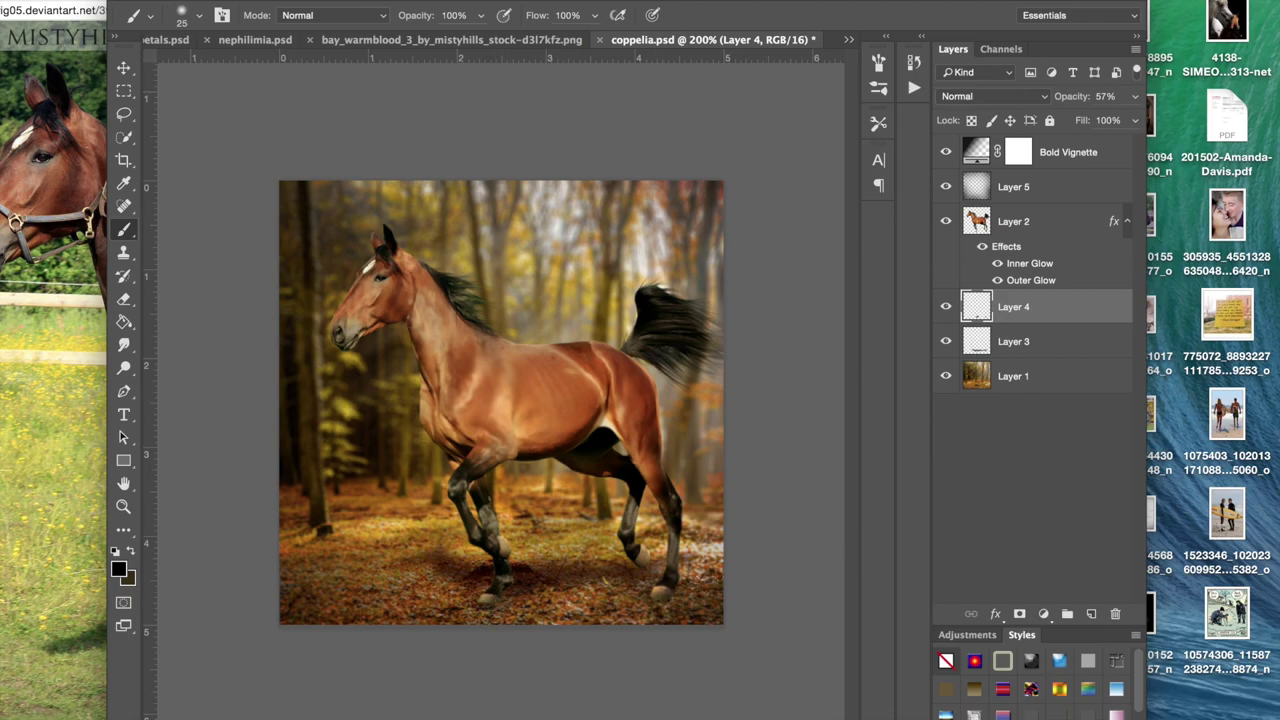
pyautogui.click(200, 0)
pyautogui.click(204, 23)
pyautogui.click(200, 0)
pyautogui.click(208, 23)
# Step: Reduce the black brush to 9 px and touch up the ground shadow beneath the front and hind hooves on Layer 4
pyautogui.scroll(5, 492, 612)
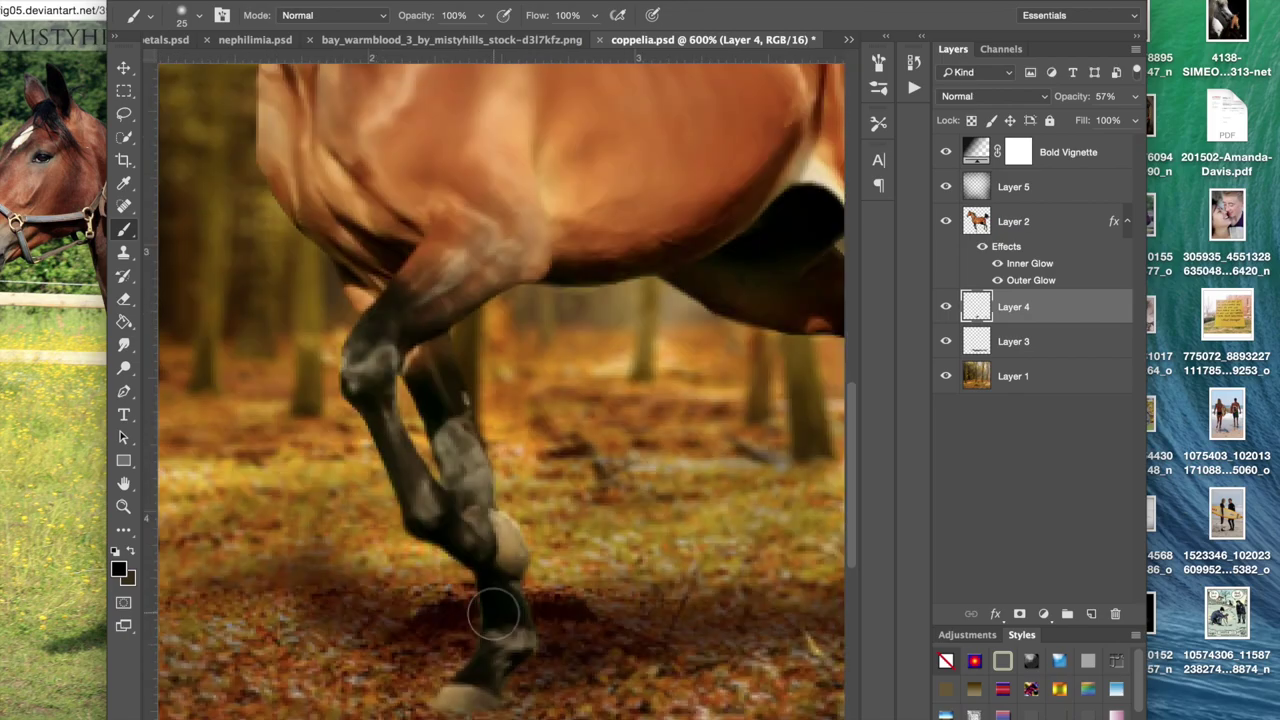
pyautogui.press('[')
pyautogui.press('[')
pyautogui.press('[')
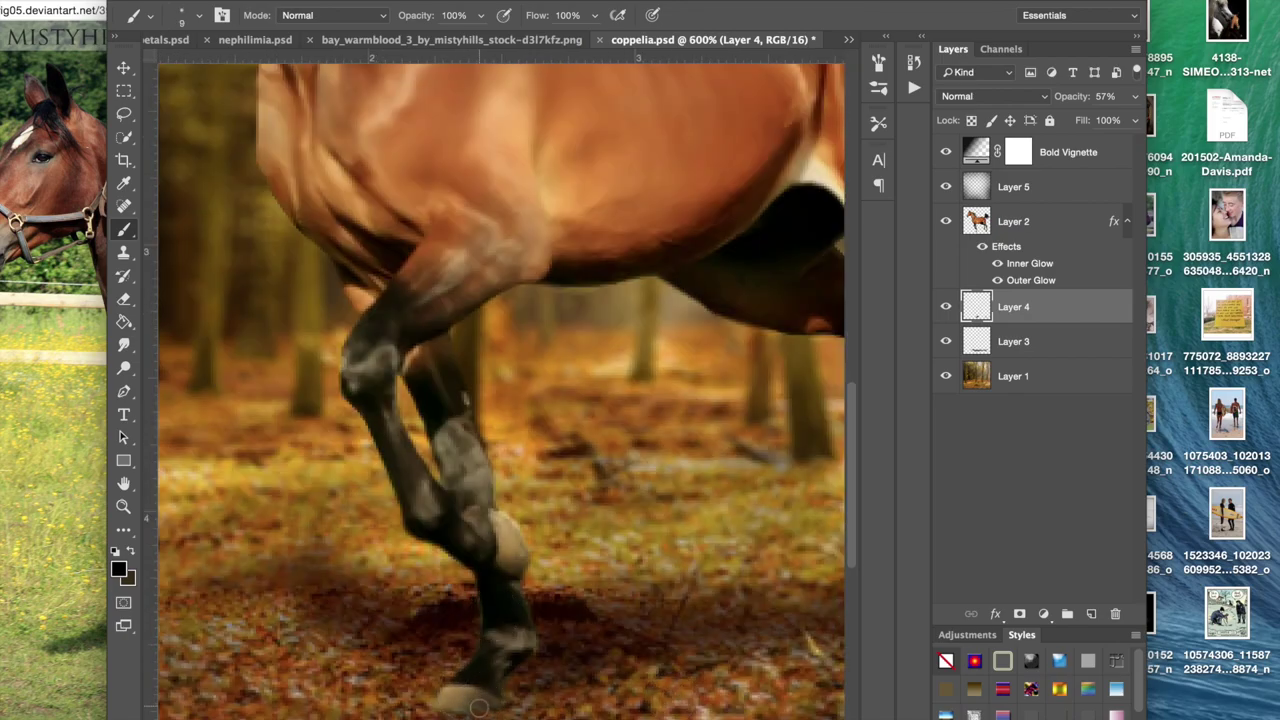
pyautogui.hscroll(5, 483, 711)
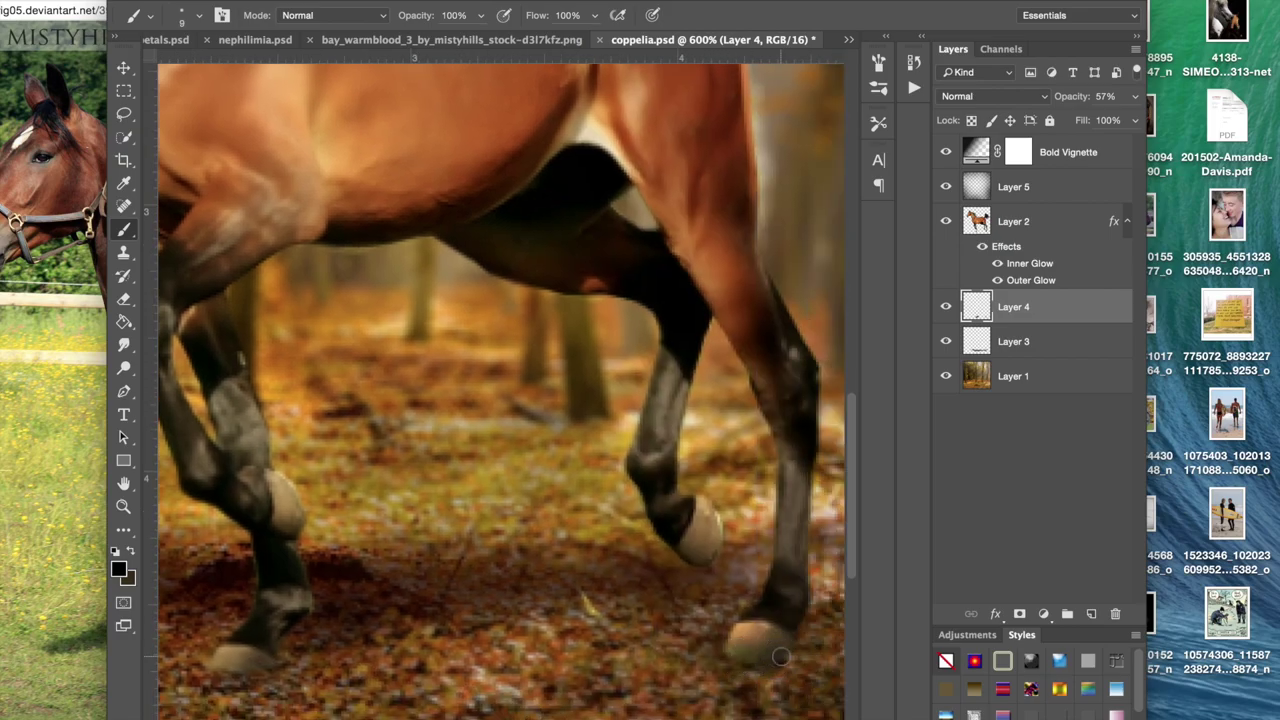
pyautogui.hscroll(2, 743, 657)
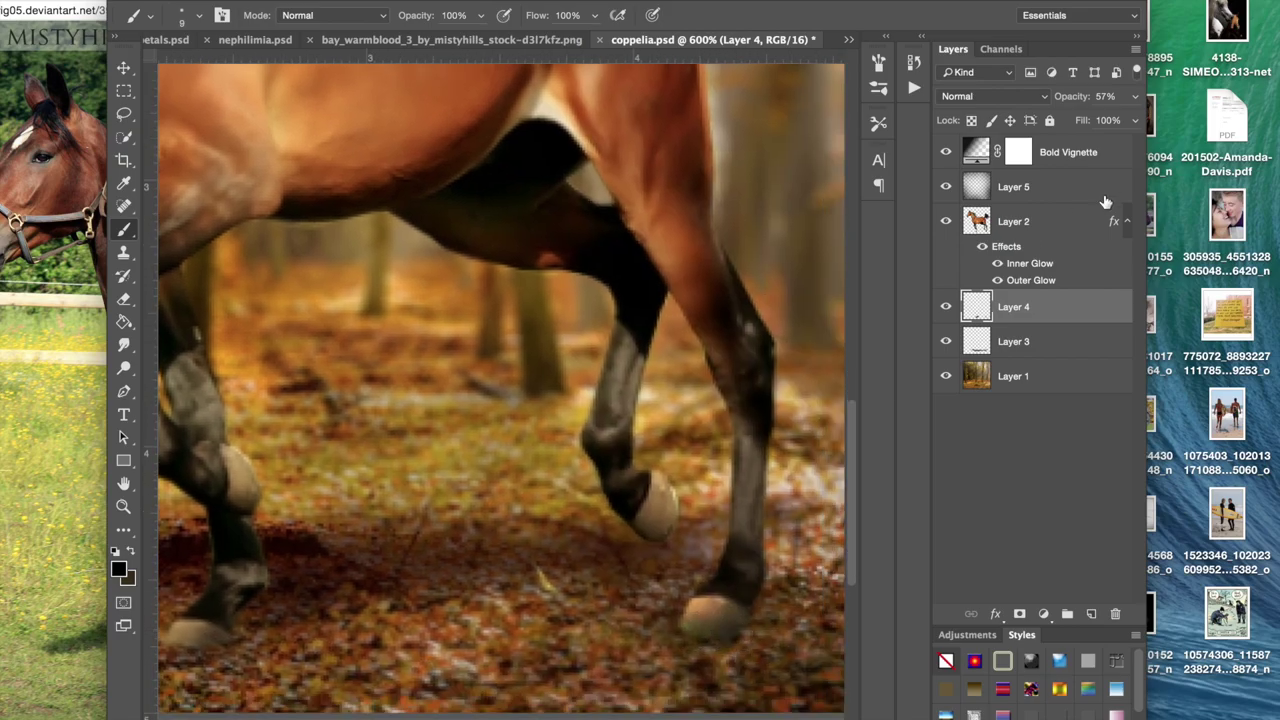
# Step: Select the horse layer, switch to the Sharpen tool and check the legs and hooves
pyautogui.click(979, 228)
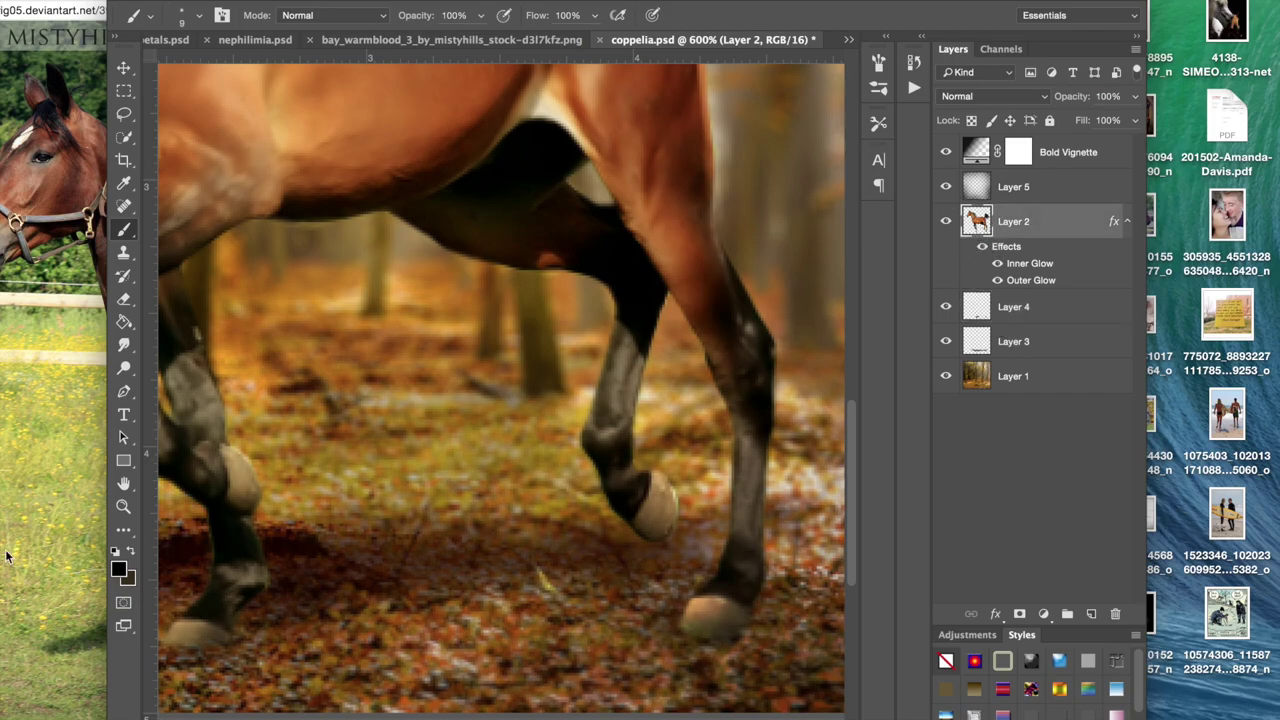
pyautogui.click(124, 368)
pyautogui.click(124, 345)
pyautogui.click(124, 345)
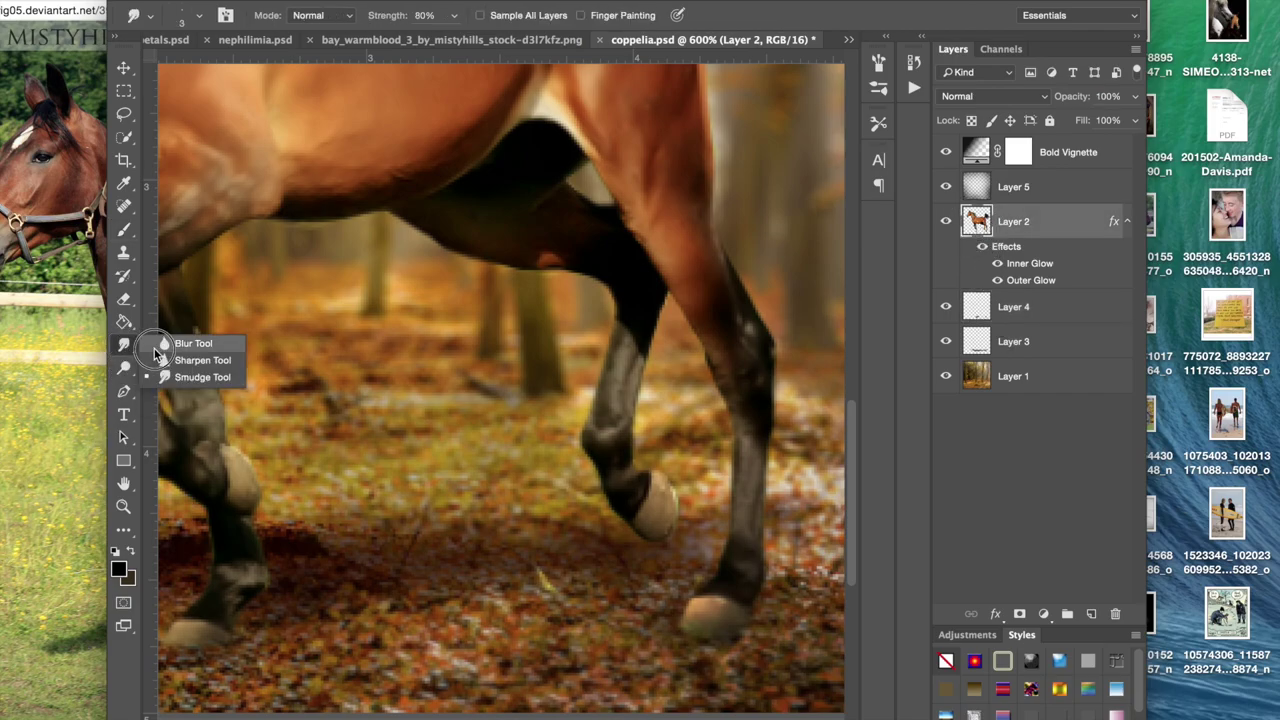
pyautogui.click(165, 362)
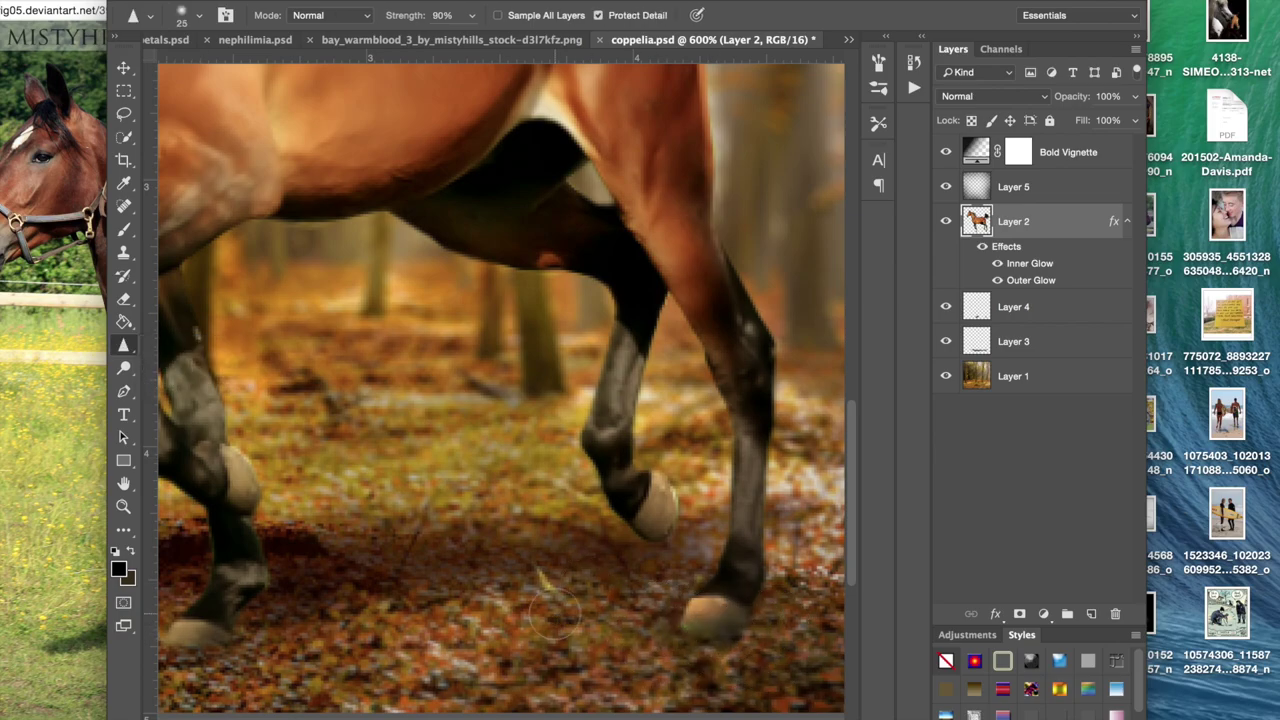
pyautogui.hscroll(-5, 513, 659)
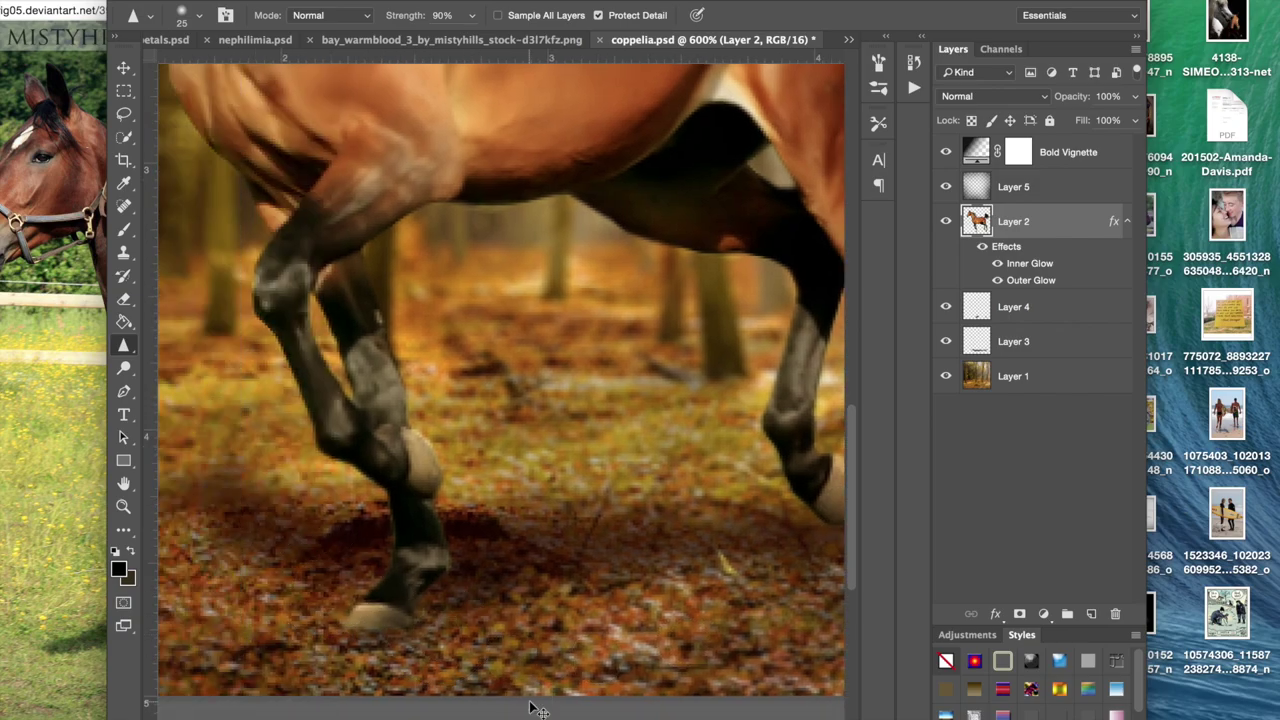
pyautogui.scroll(-5, 530, 700)
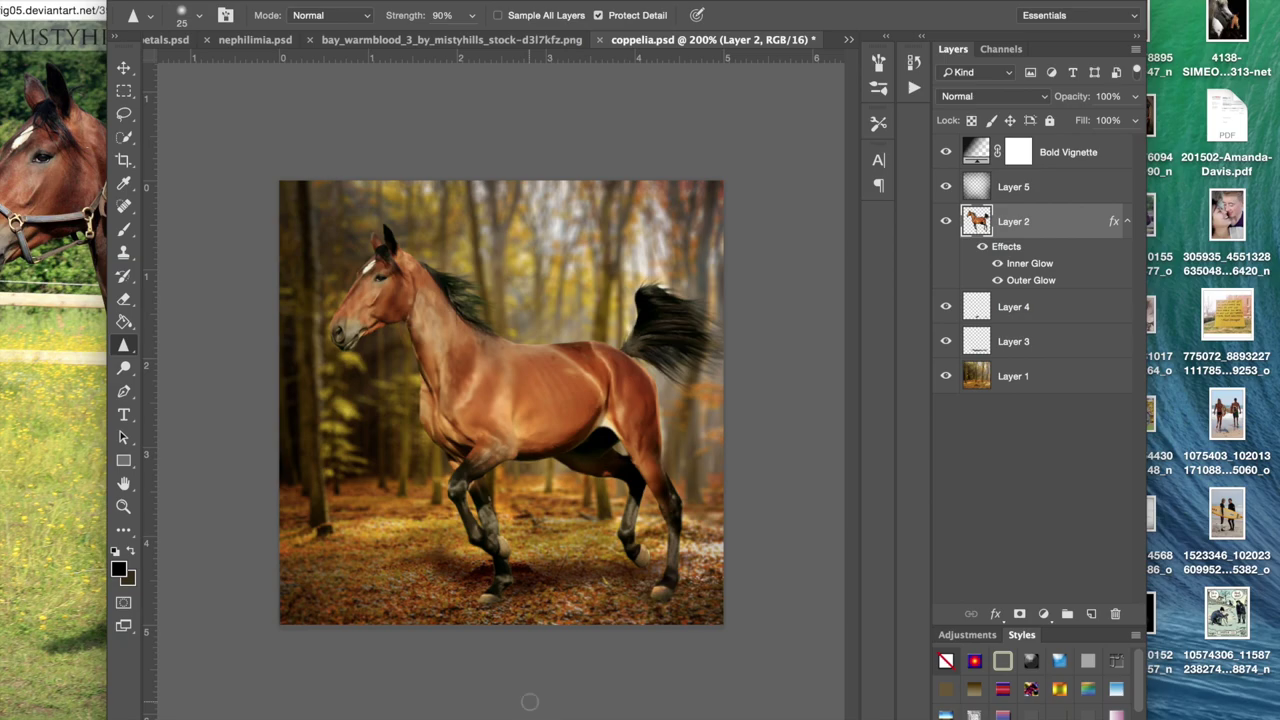
# Step: Switch to the Move tool, deselect all layers and save the composite
pyautogui.click(124, 67)
pyautogui.click(222, 124)
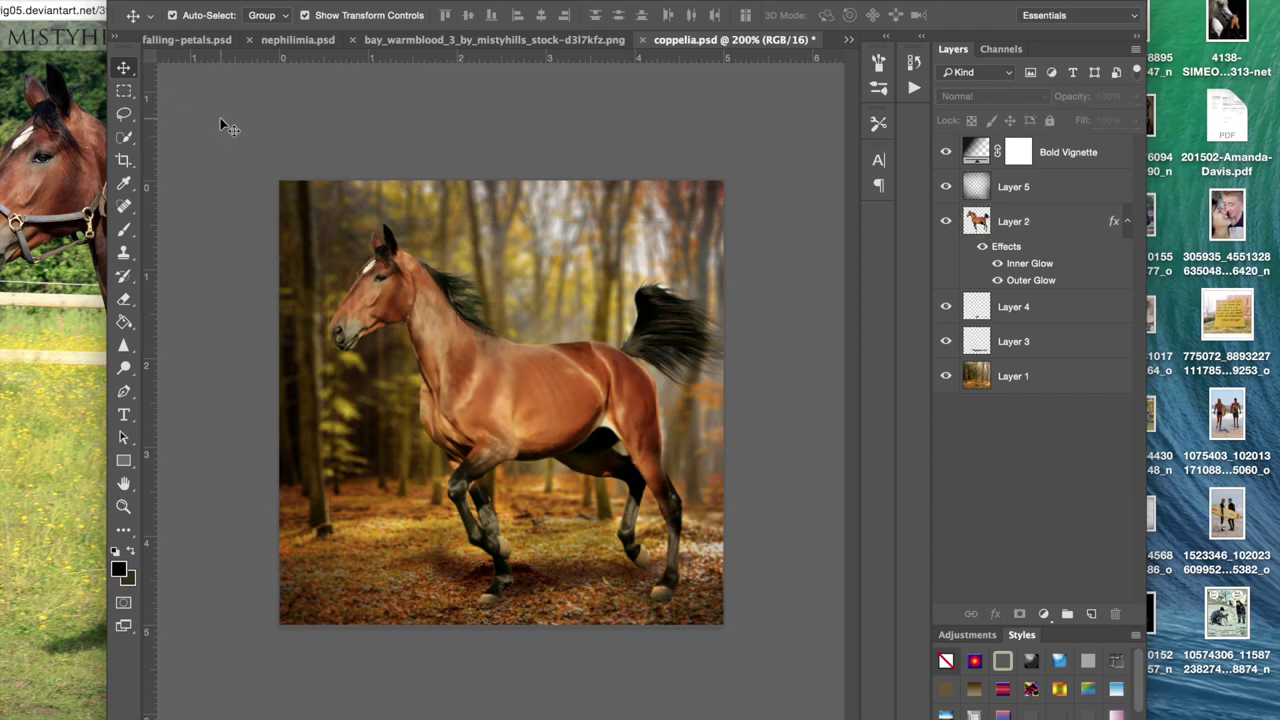
pyautogui.press('super+s')
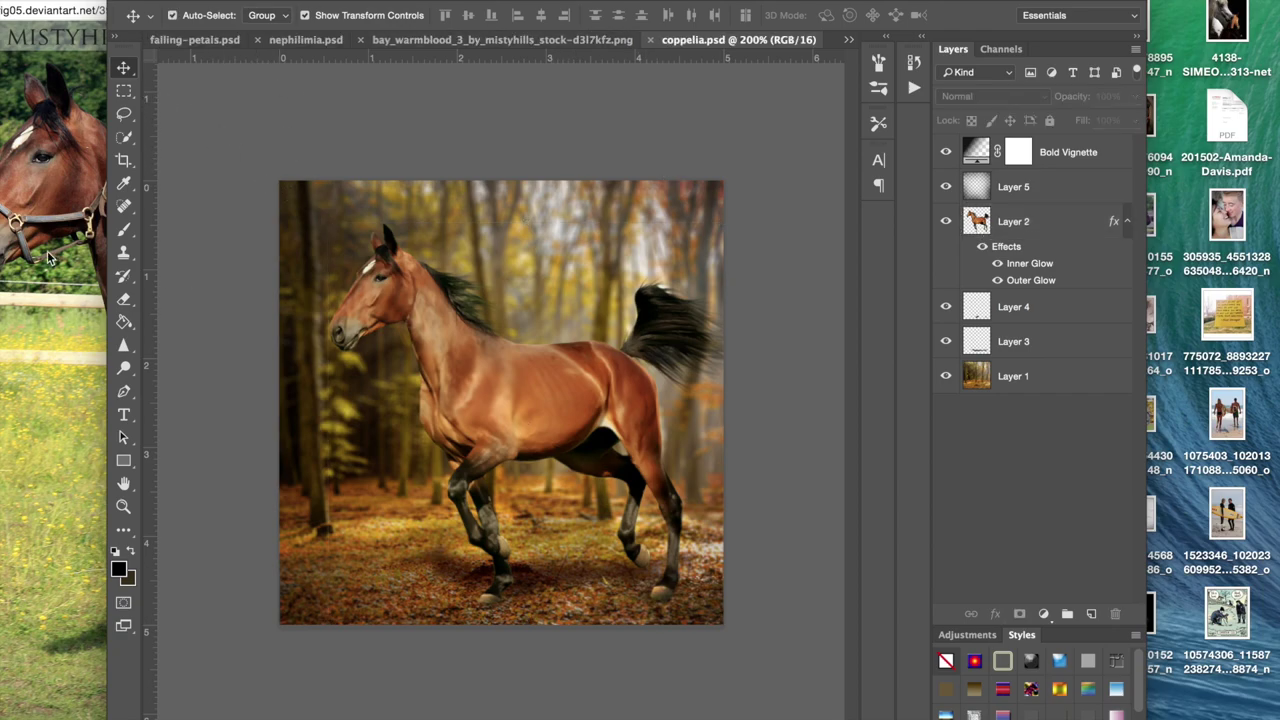
# Step: Compare the original stock photo of the bay horse in Safari with the edited horse in Photoshop
pyautogui.click(48, 258)
pyautogui.moveTo(114, 2); pyautogui.dragTo(926, 5)
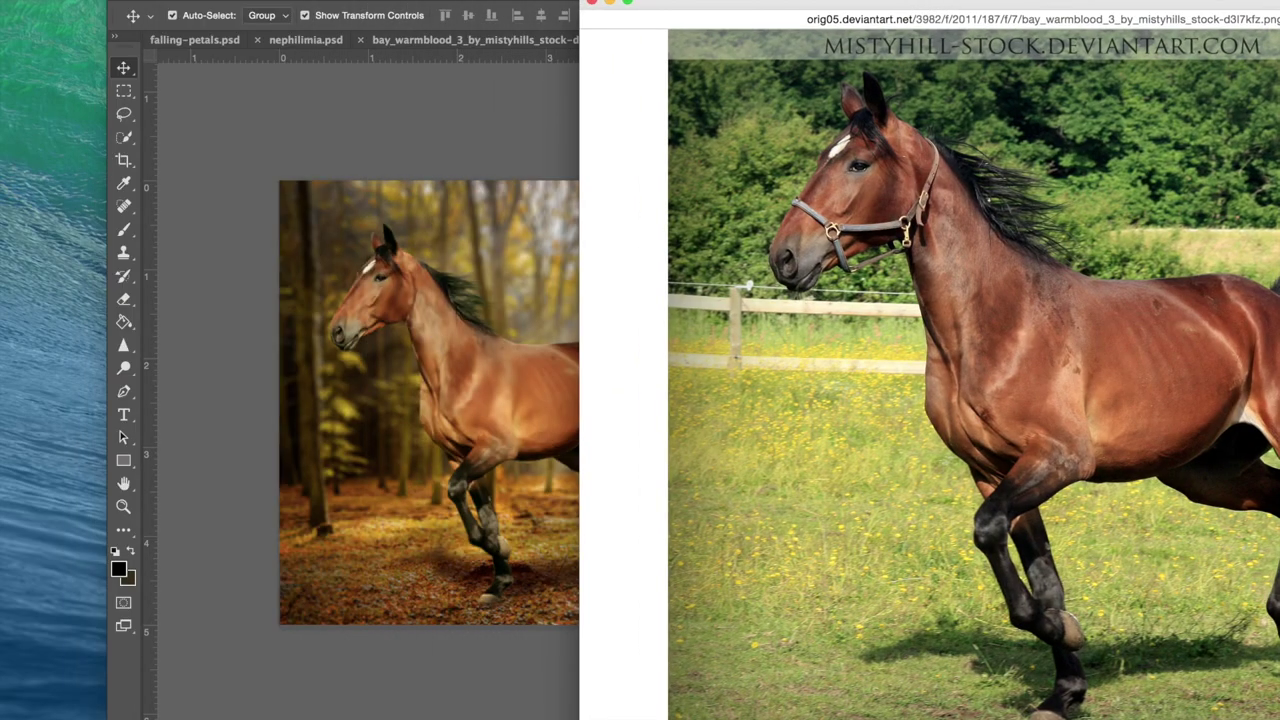
pyautogui.moveTo(343, 716)
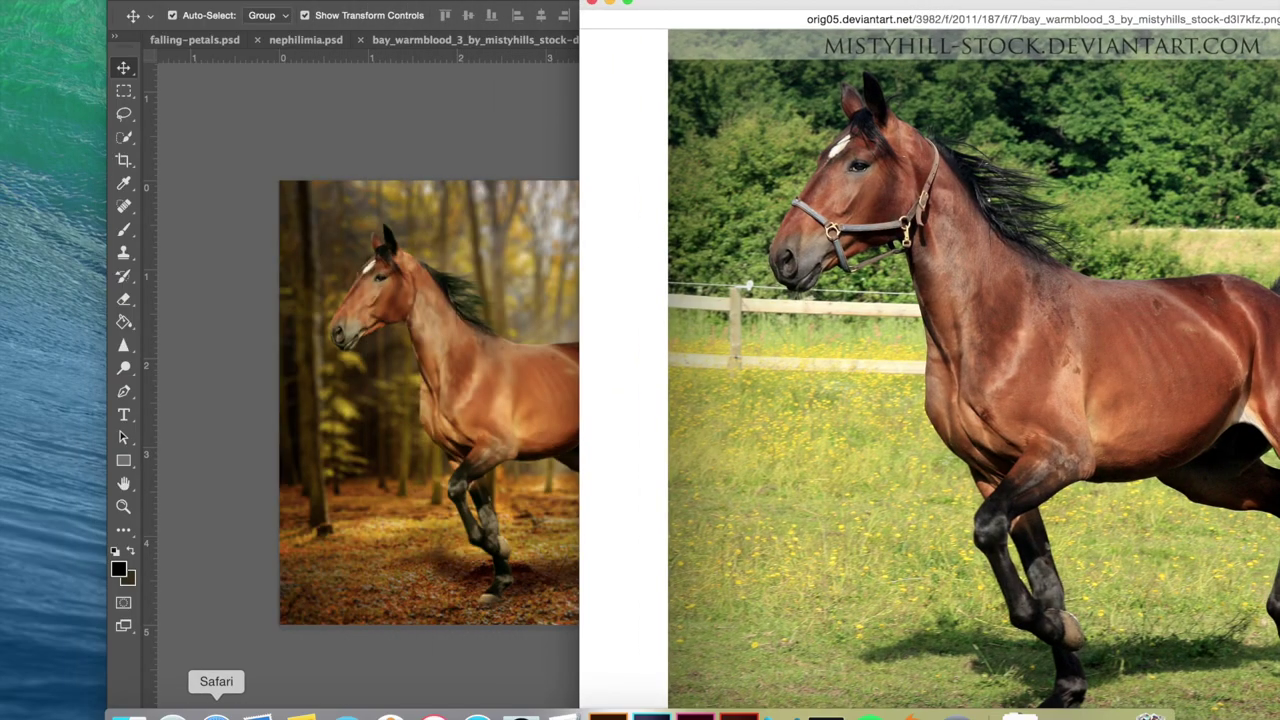
pyautogui.click(337, 149)
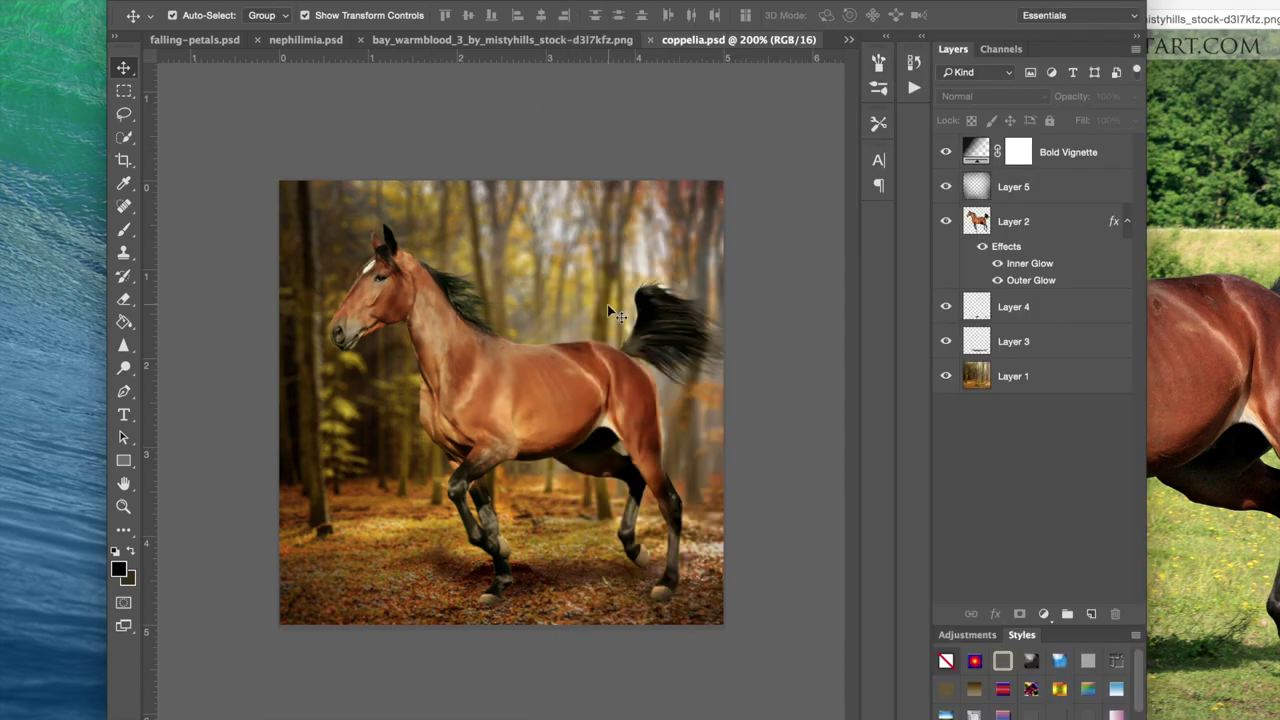
pyautogui.click(214, 712)
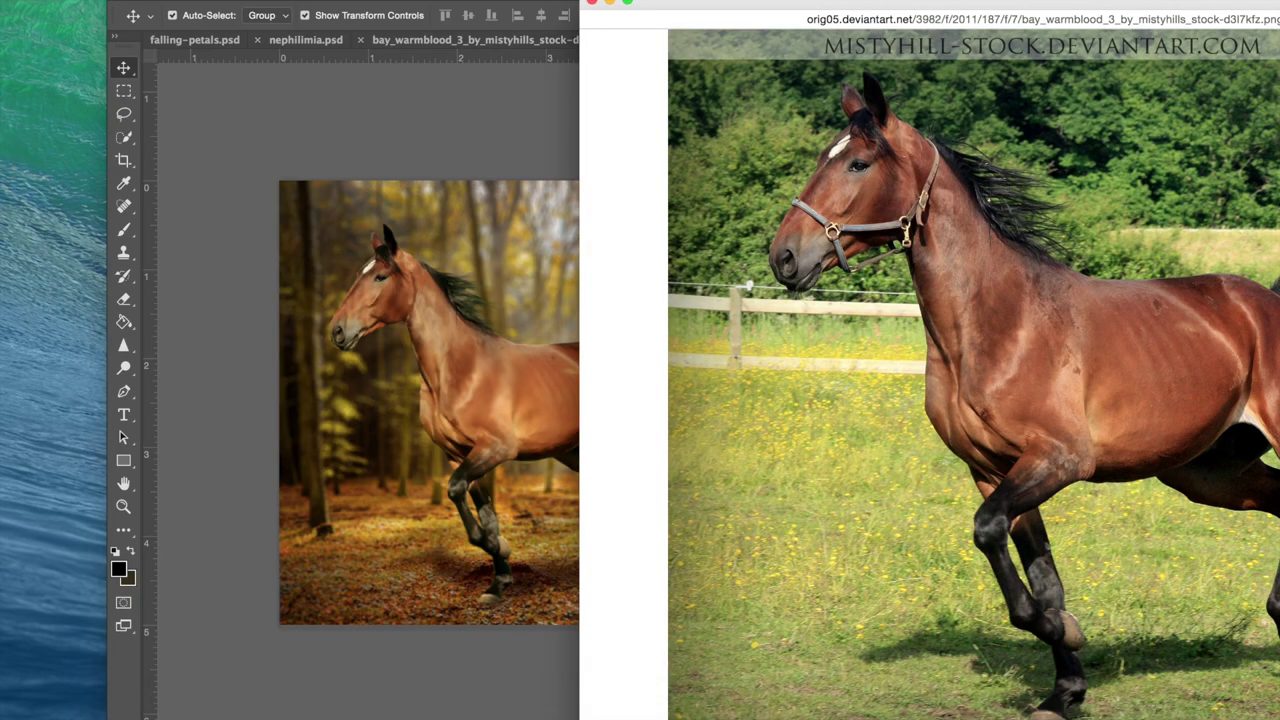
pyautogui.moveTo(680, 2); pyautogui.dragTo(105, 0)
pyautogui.moveTo(564, 715)
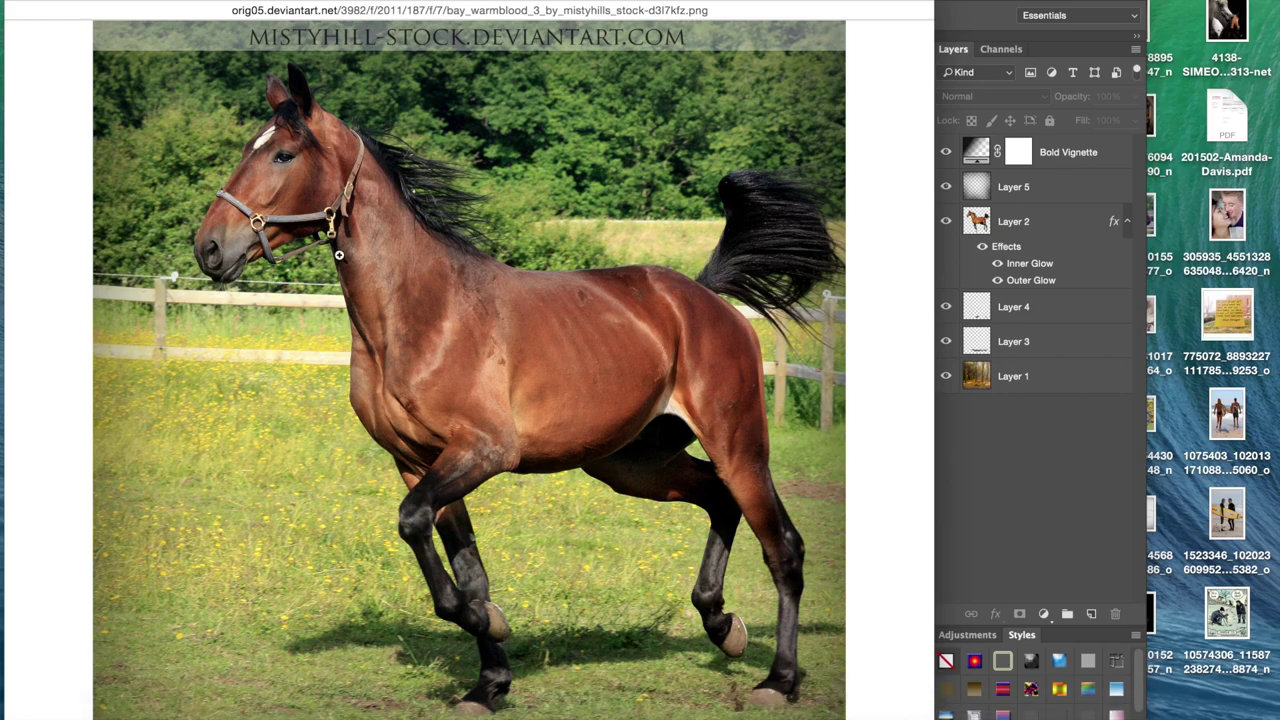
pyautogui.click(108, 1)
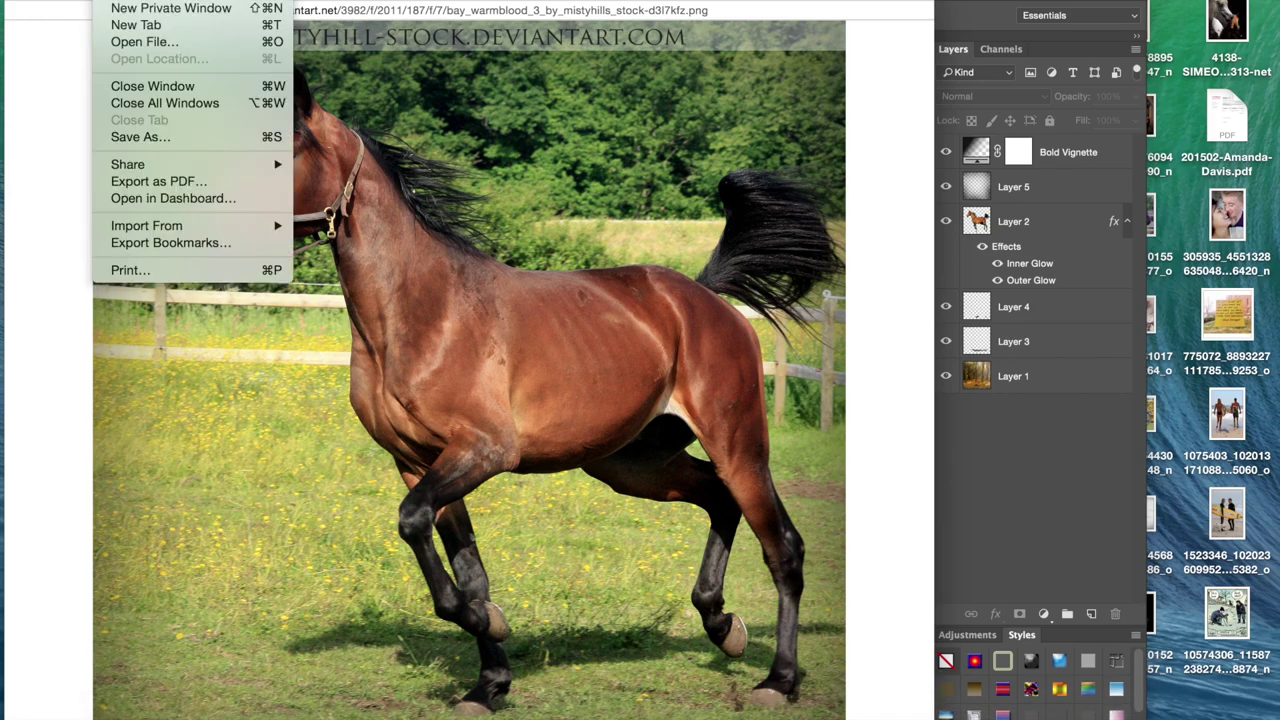
pyautogui.click(1080, 624)
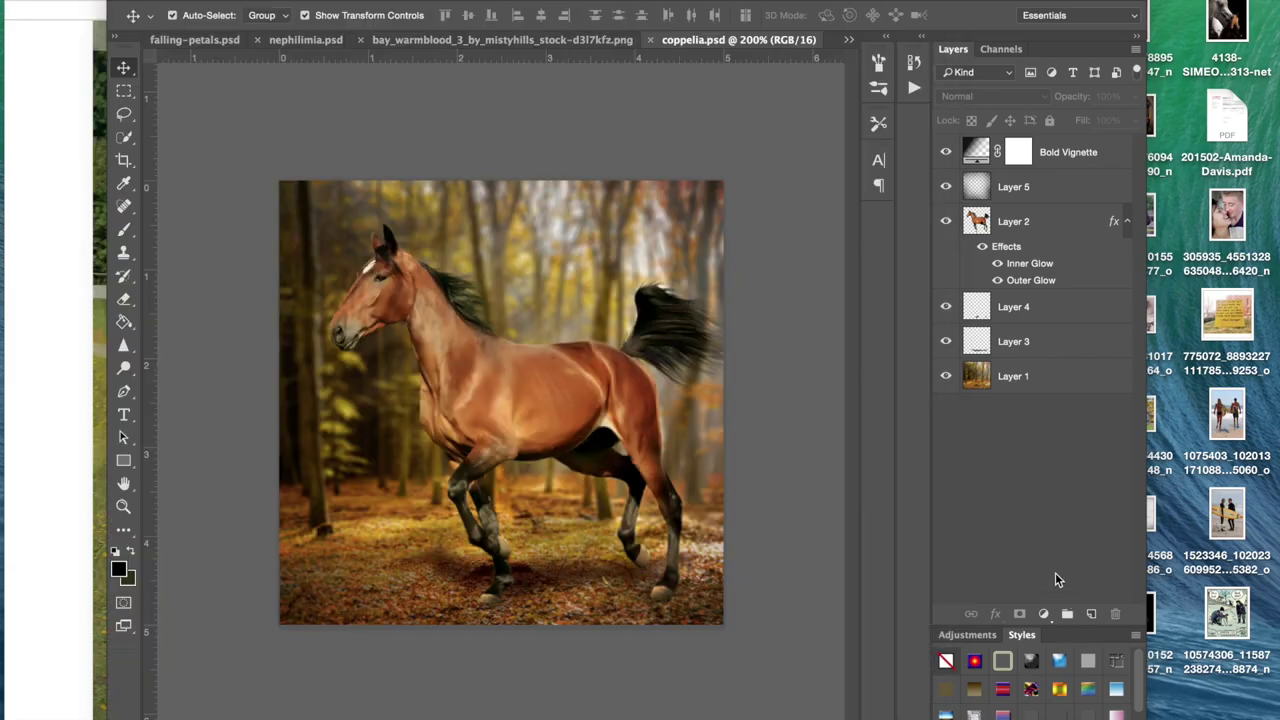
# Step: Switch to the browser and view the FHF Coppelia horse picture on the Horse Eden Eventing page
pyautogui.click(1105, 712)
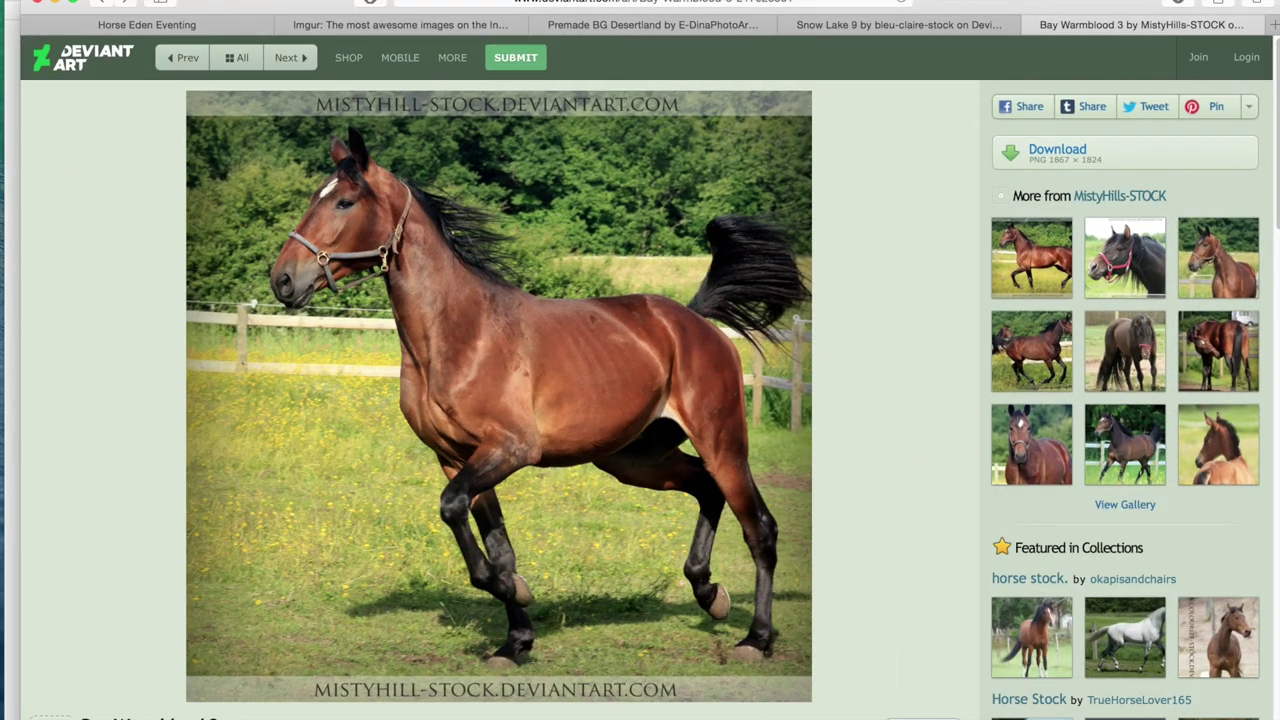
pyautogui.click(180, 26)
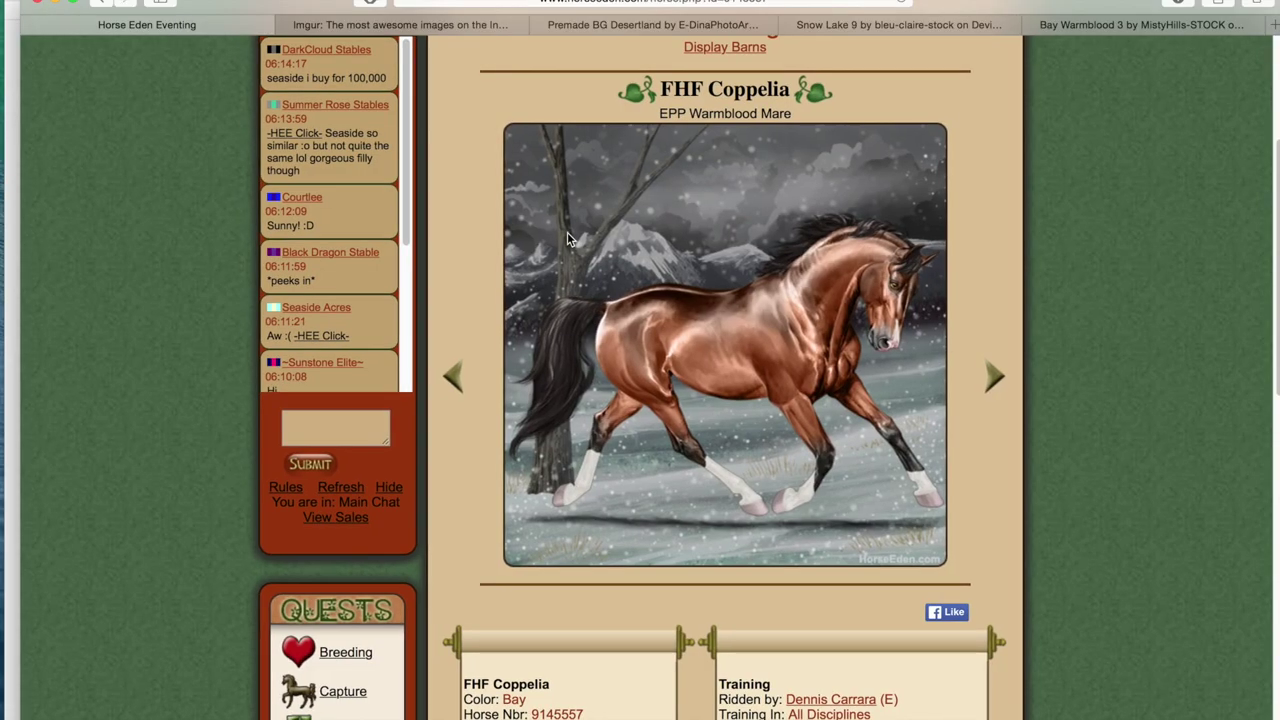
pyautogui.moveTo(975, 3); pyautogui.dragTo(782, 3)
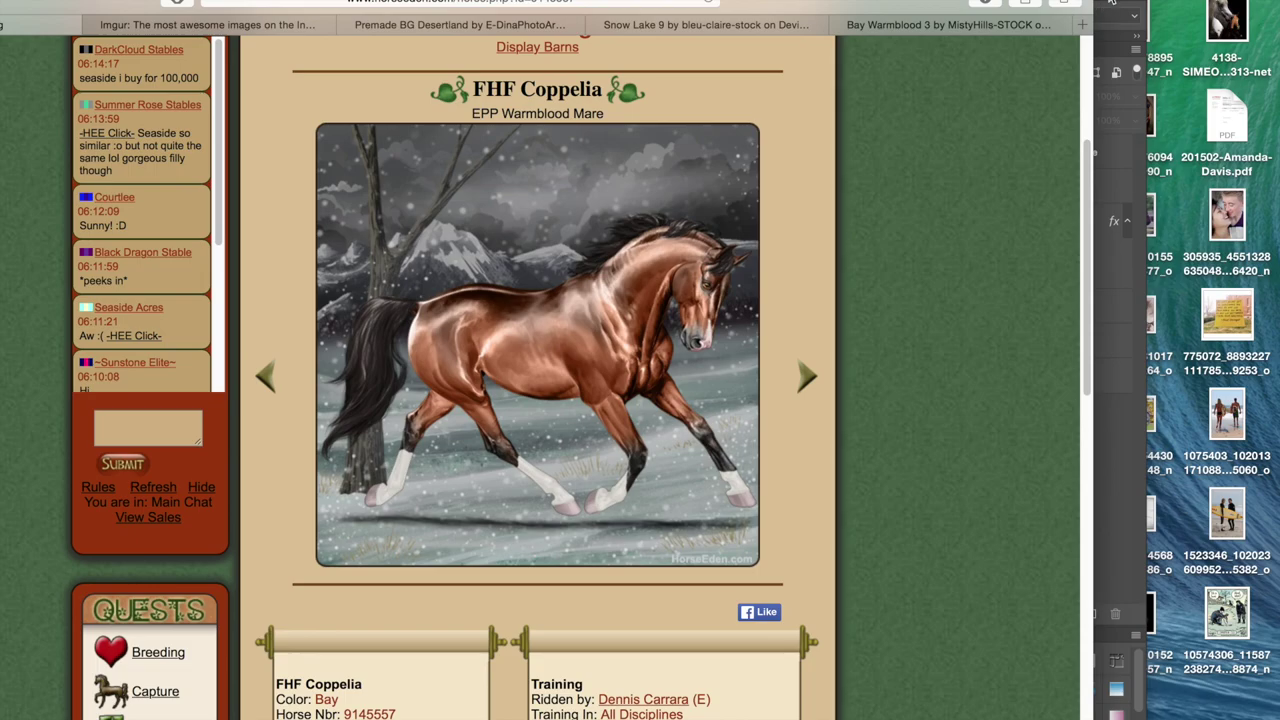
# Step: Return to Photoshop and examine the horse's coat and head at up to 600% zoom
pyautogui.click(1112, 2)
pyautogui.press('super+plus')
pyautogui.press('super+plus')
pyautogui.press('super+plus')
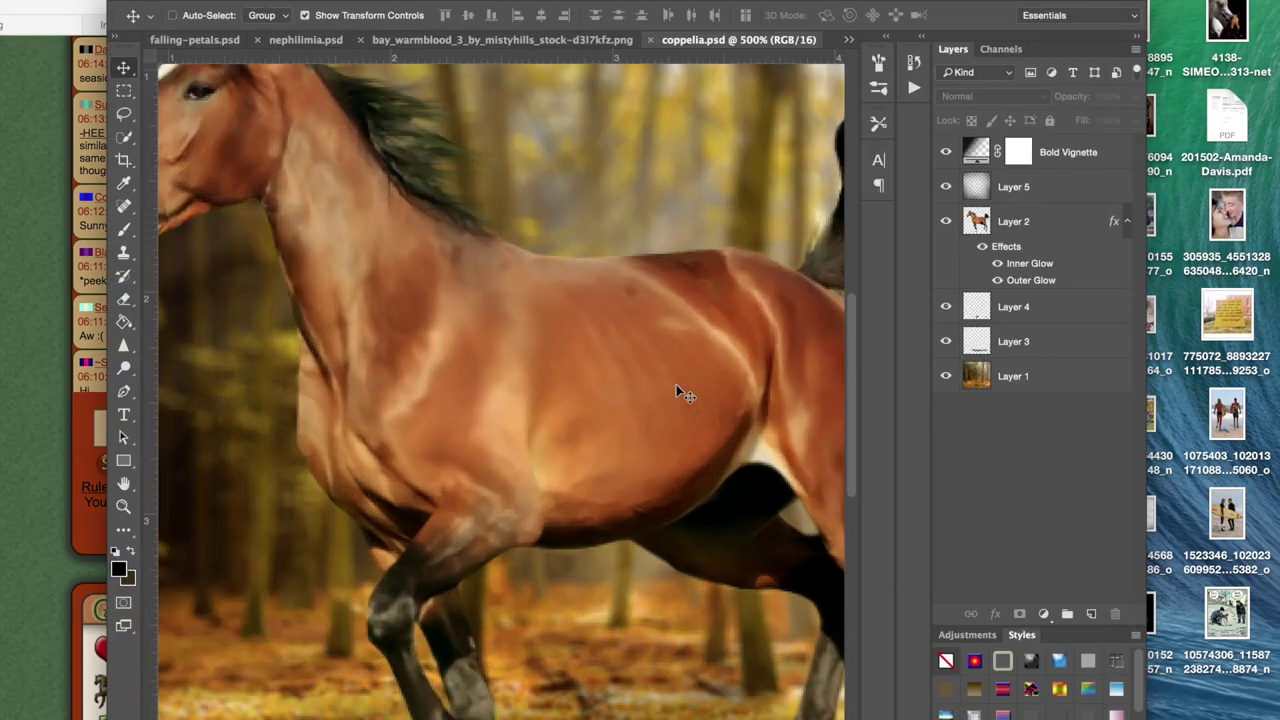
pyautogui.scroll(5, 676, 394)
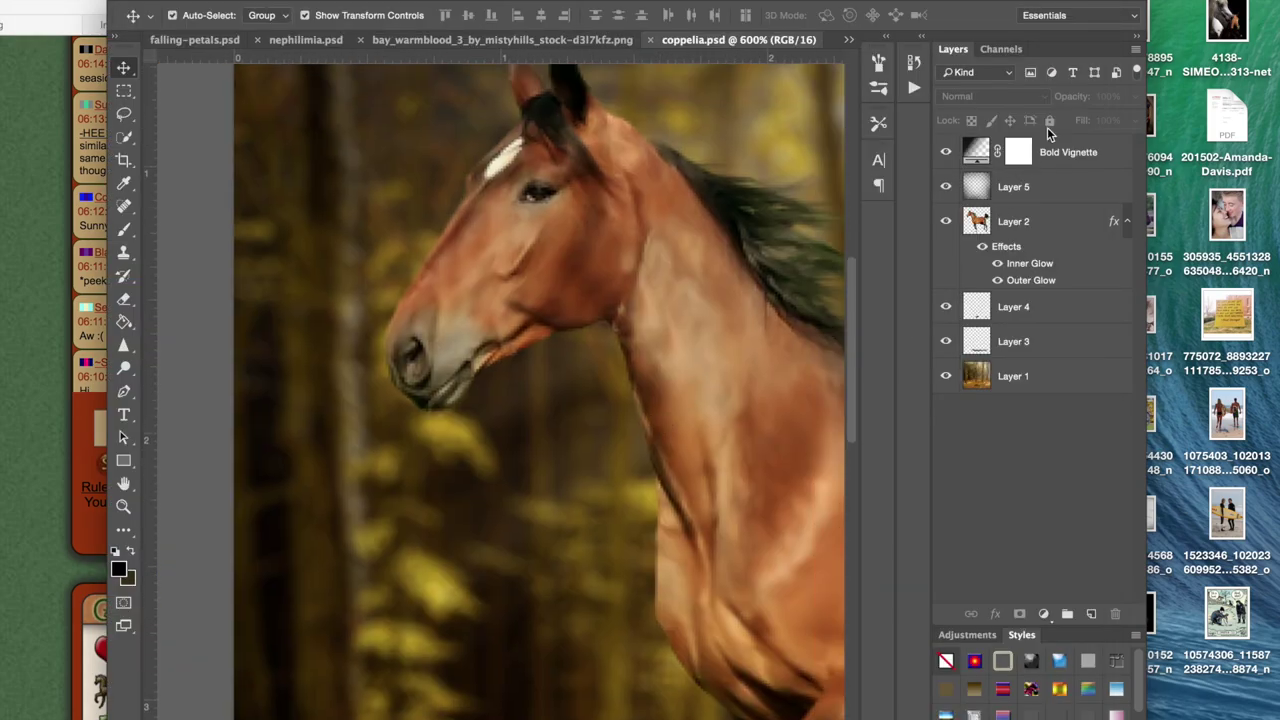
# Step: Duplicate Layer 2 as "Layer 2 copy" in coppelia.psd and hide the copy
pyautogui.click(1037, 232)
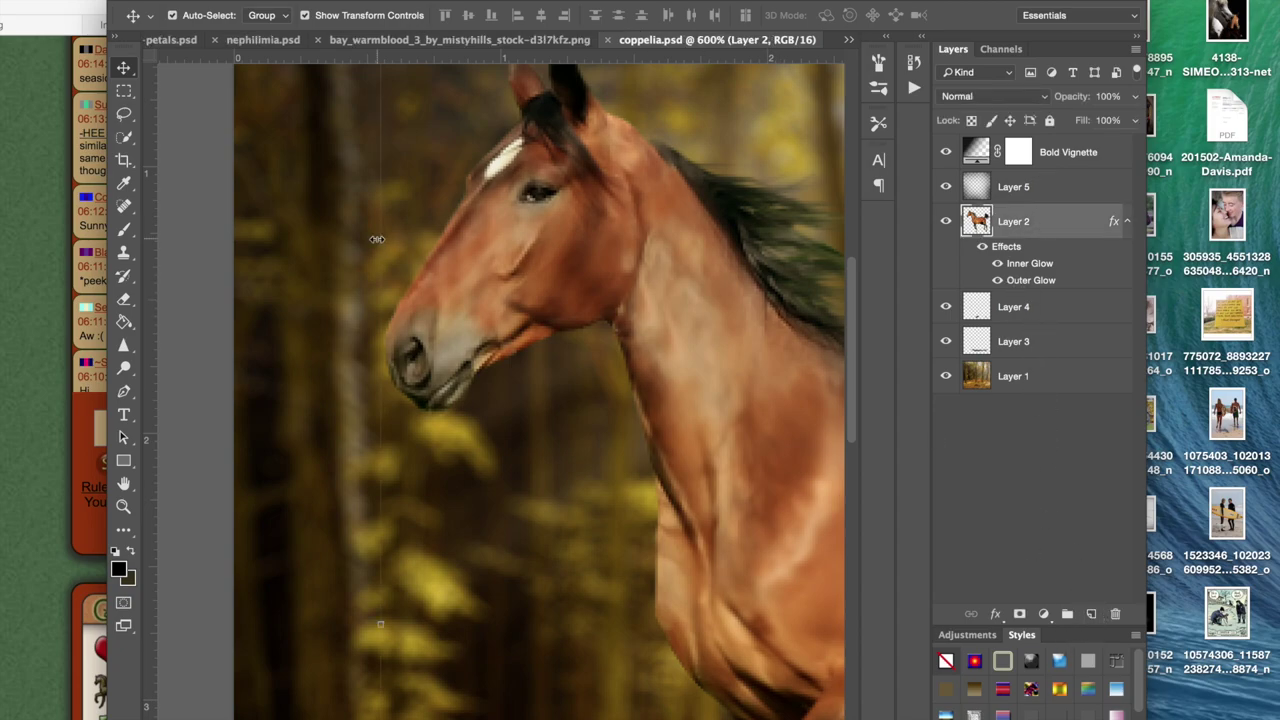
pyautogui.scroll(-2, 376, 239)
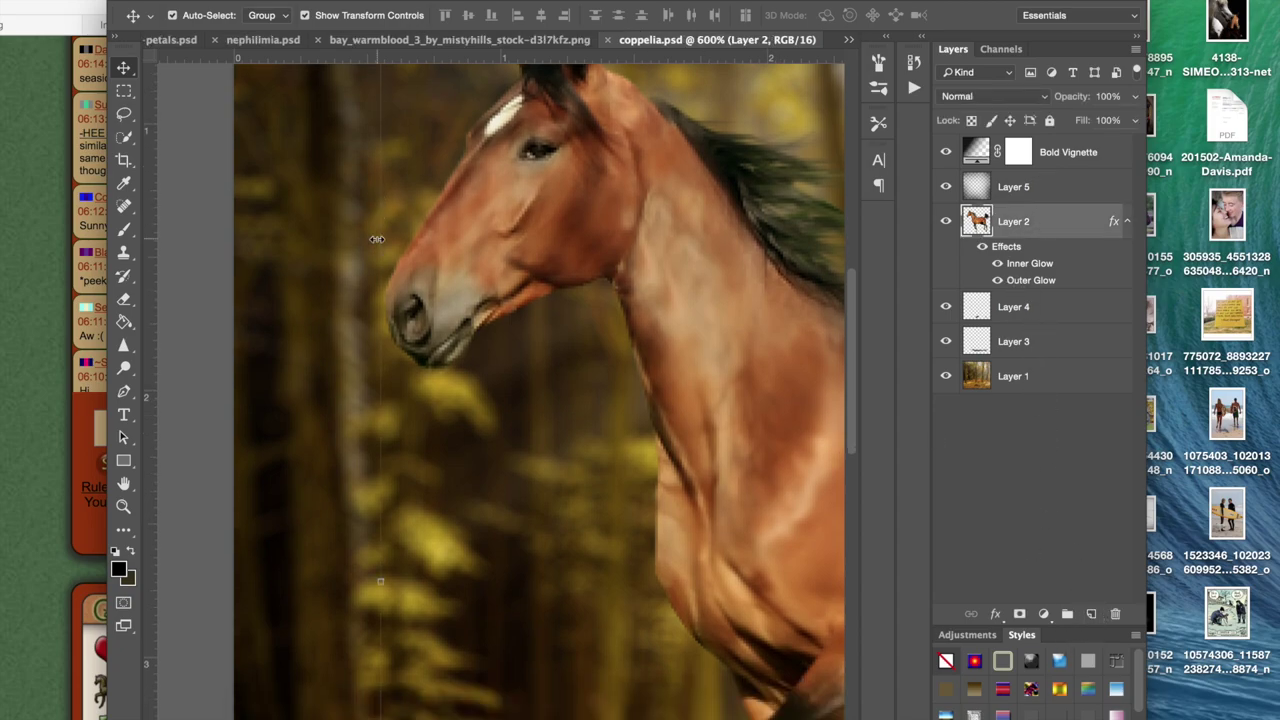
pyautogui.click(127, 140)
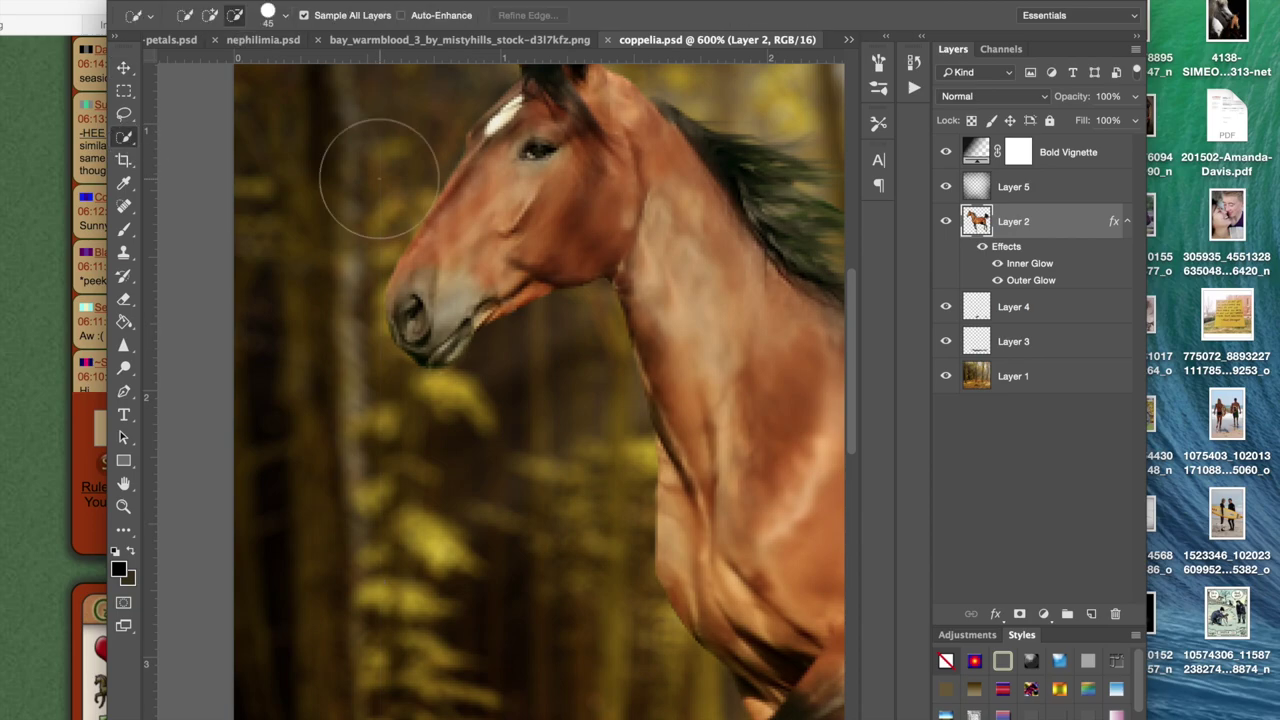
pyautogui.hscroll(4, 528, 329)
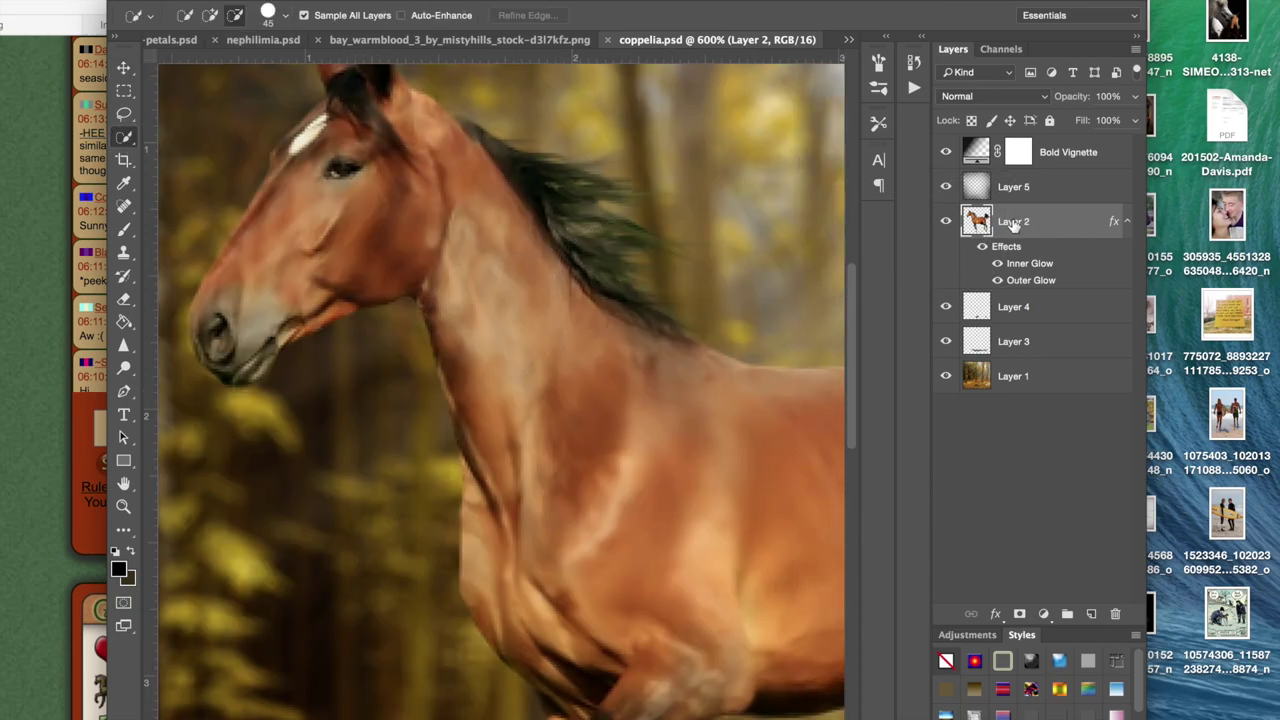
pyautogui.rightClick(1013, 226)
pyautogui.click(1100, 91)
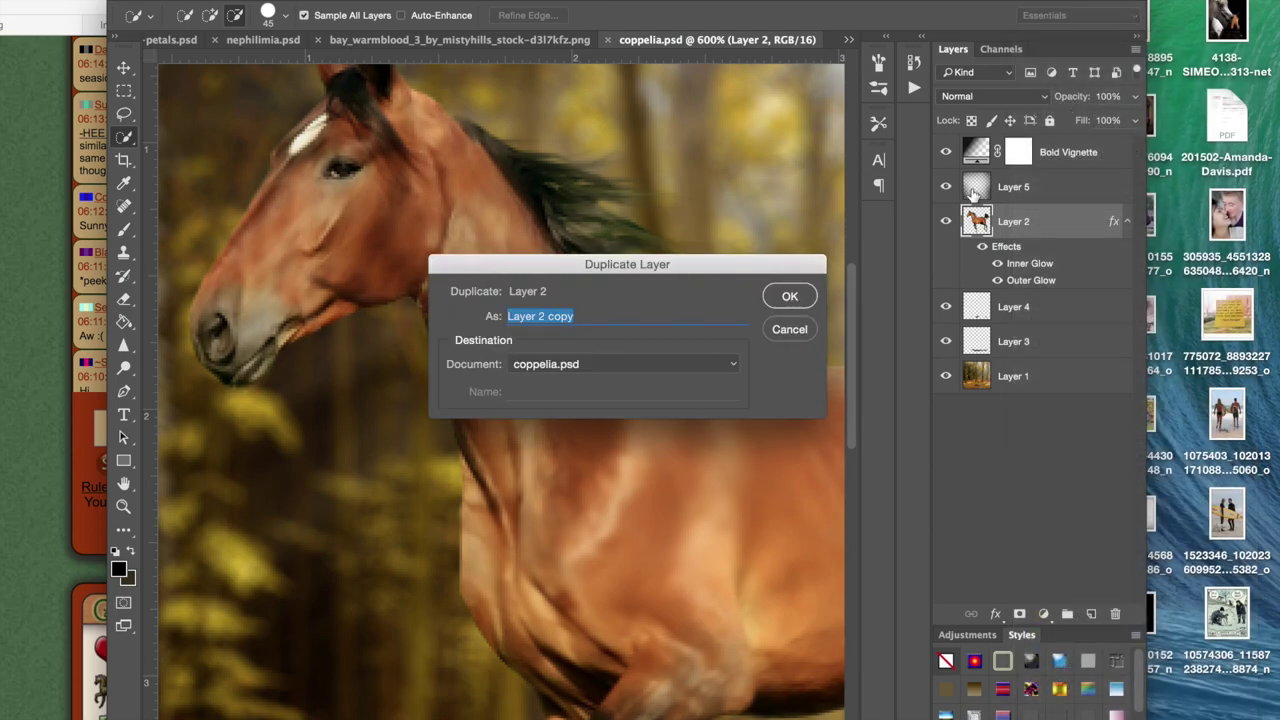
pyautogui.click(790, 297)
pyautogui.hscroll(3, 815, 225)
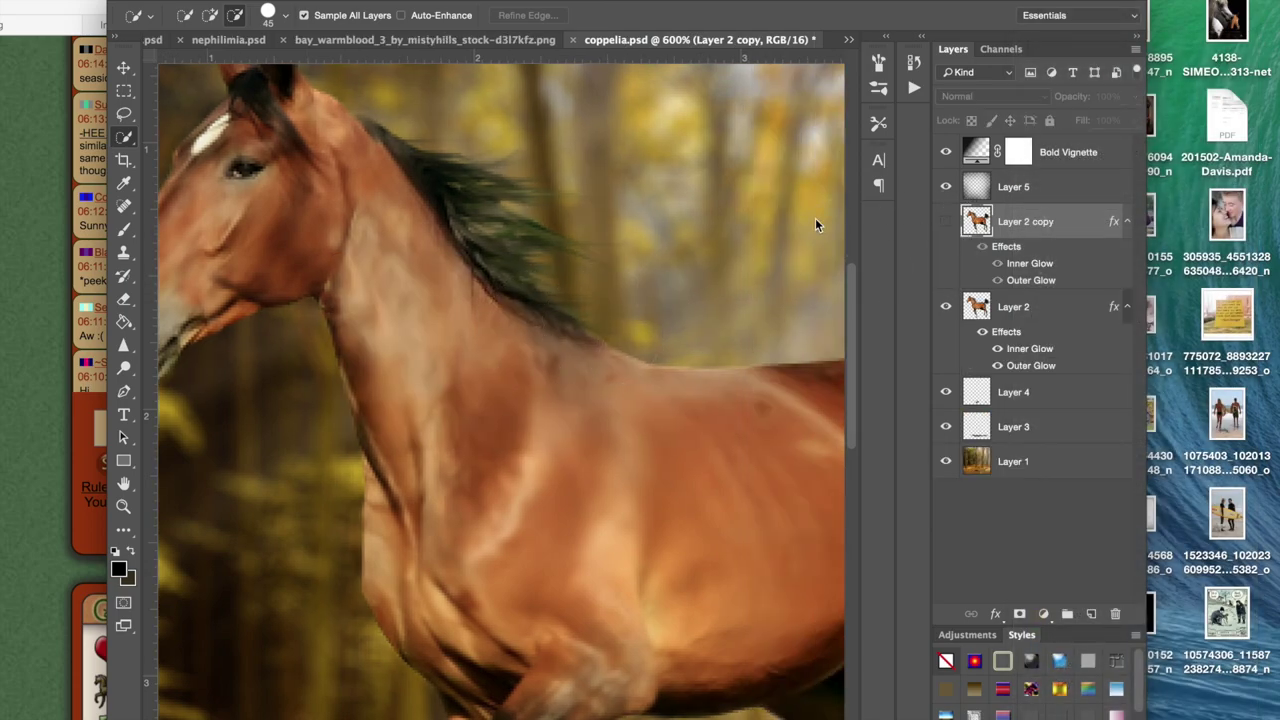
pyautogui.hscroll(-5, 640, 220)
# Step: Make Layer 2 the active layer and try outlining the horse's nose with the Lasso tool
pyautogui.click(975, 306)
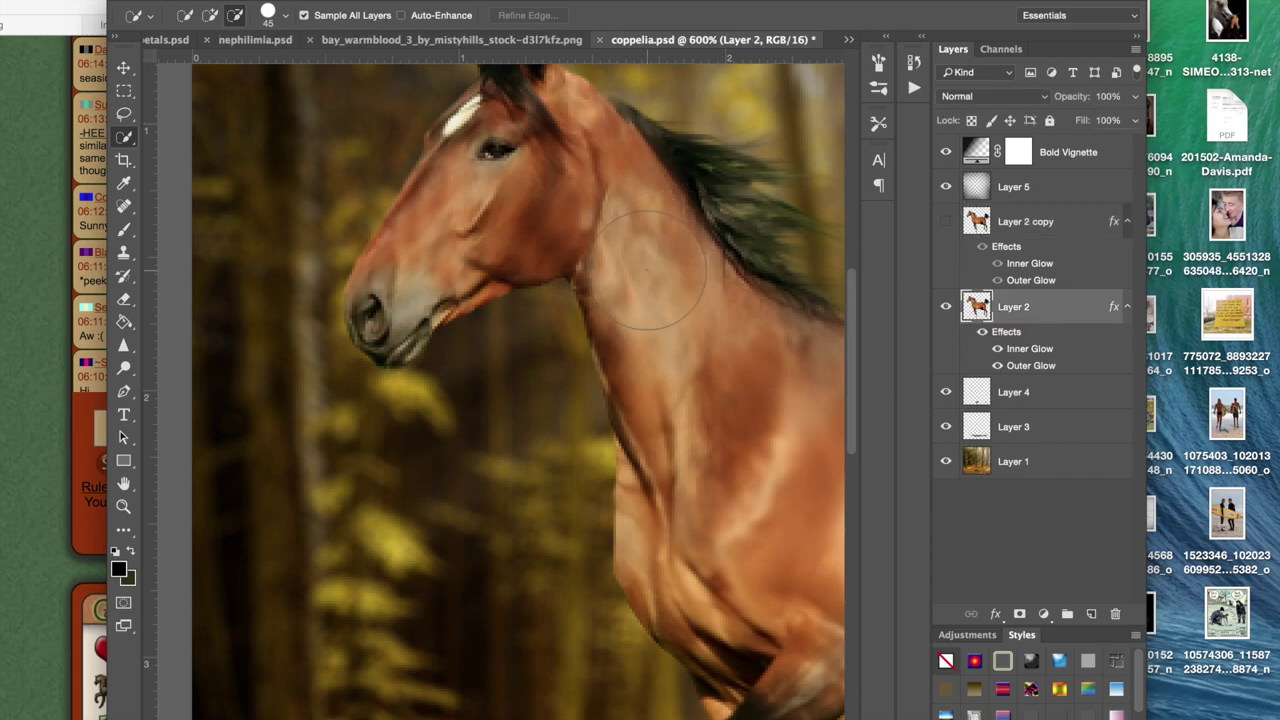
pyautogui.press('[')
pyautogui.press('[')
pyautogui.press('[')
pyautogui.press('[')
pyautogui.click(125, 116)
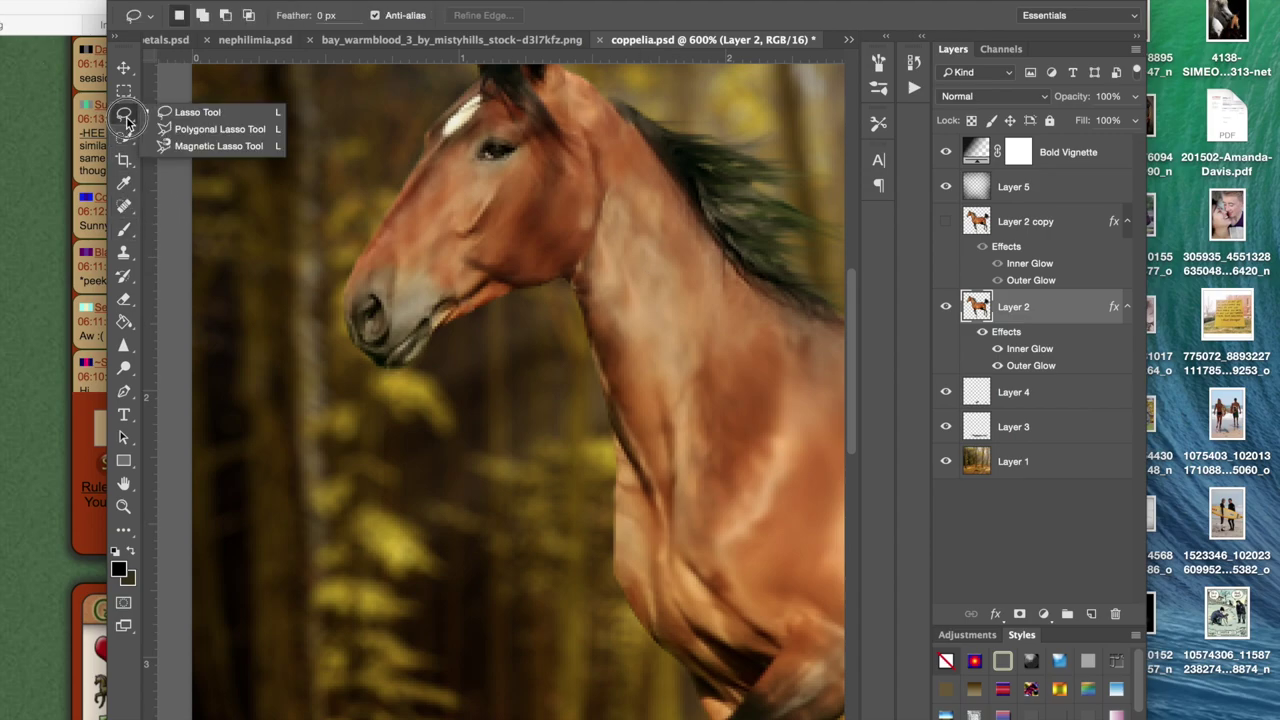
pyautogui.click(175, 114)
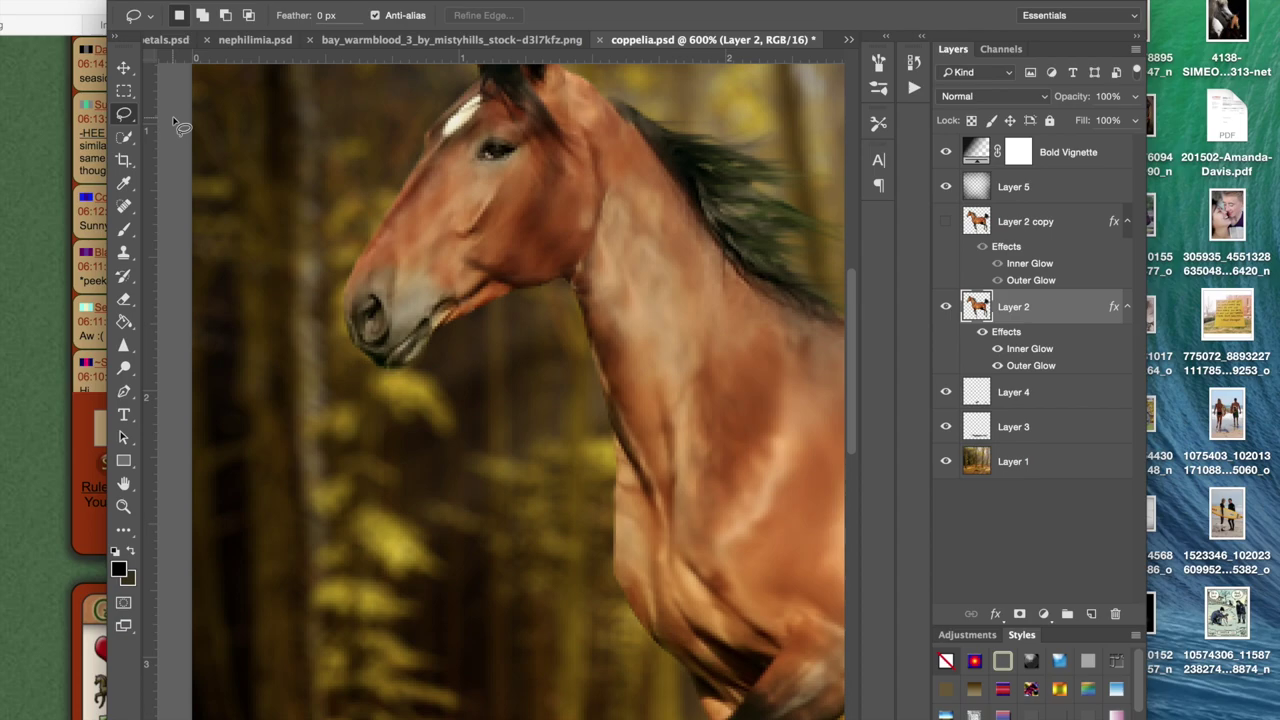
pyautogui.moveTo(355, 345); pyautogui.dragTo(355, 310)
pyautogui.click(354, 305)
# Step: Check the FHF Coppelia picture in the browser, and lasso the front of the horse's muzzle and nose in Photoshop
pyautogui.click(40, 334)
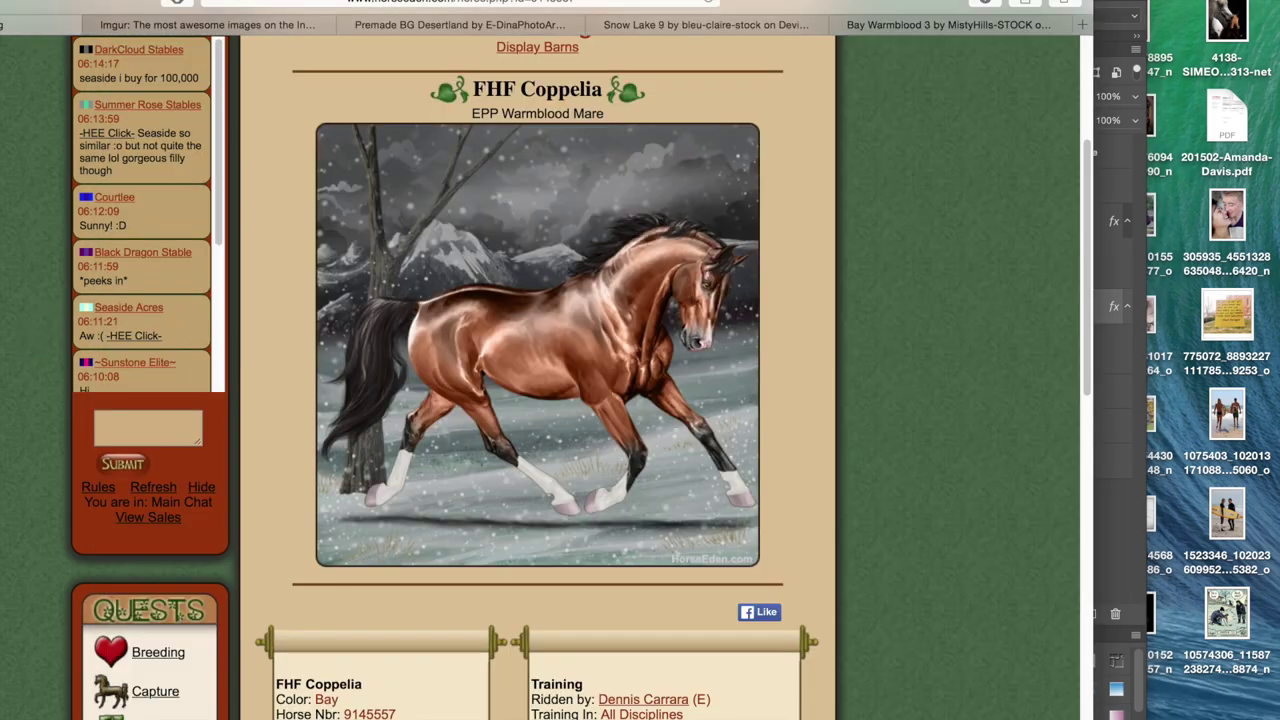
pyautogui.click(629, 700)
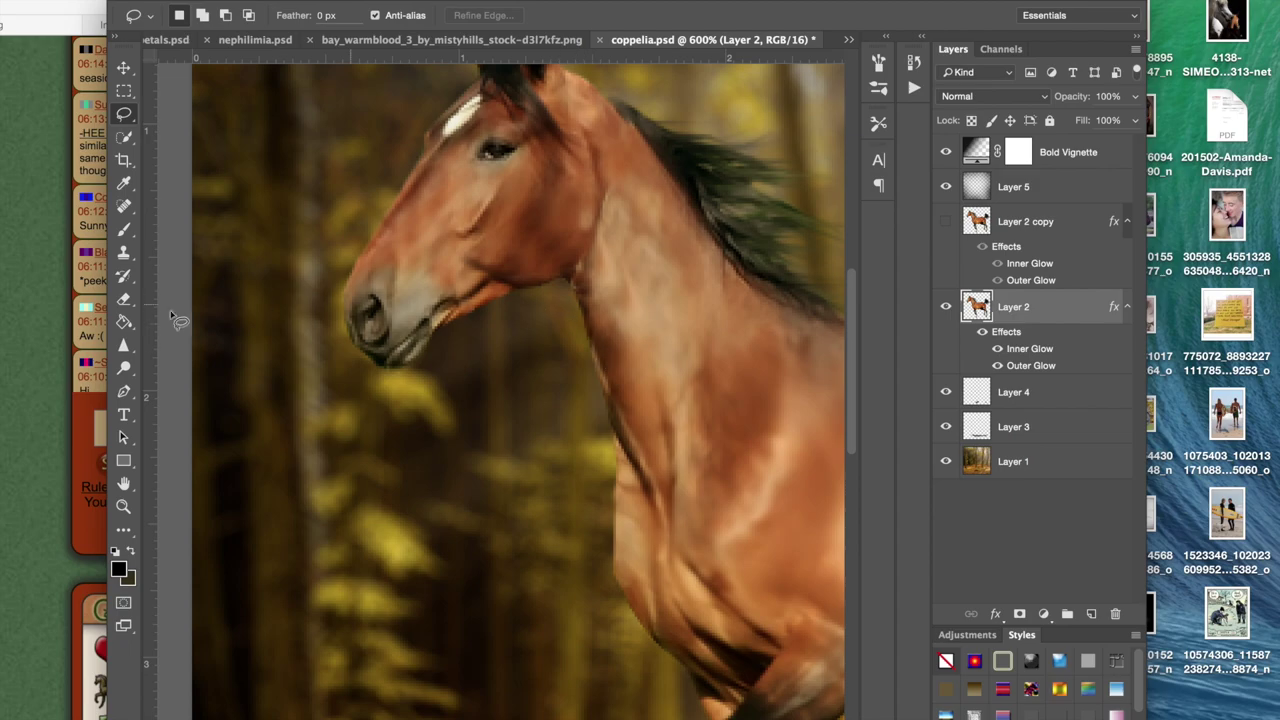
pyautogui.click(124, 114)
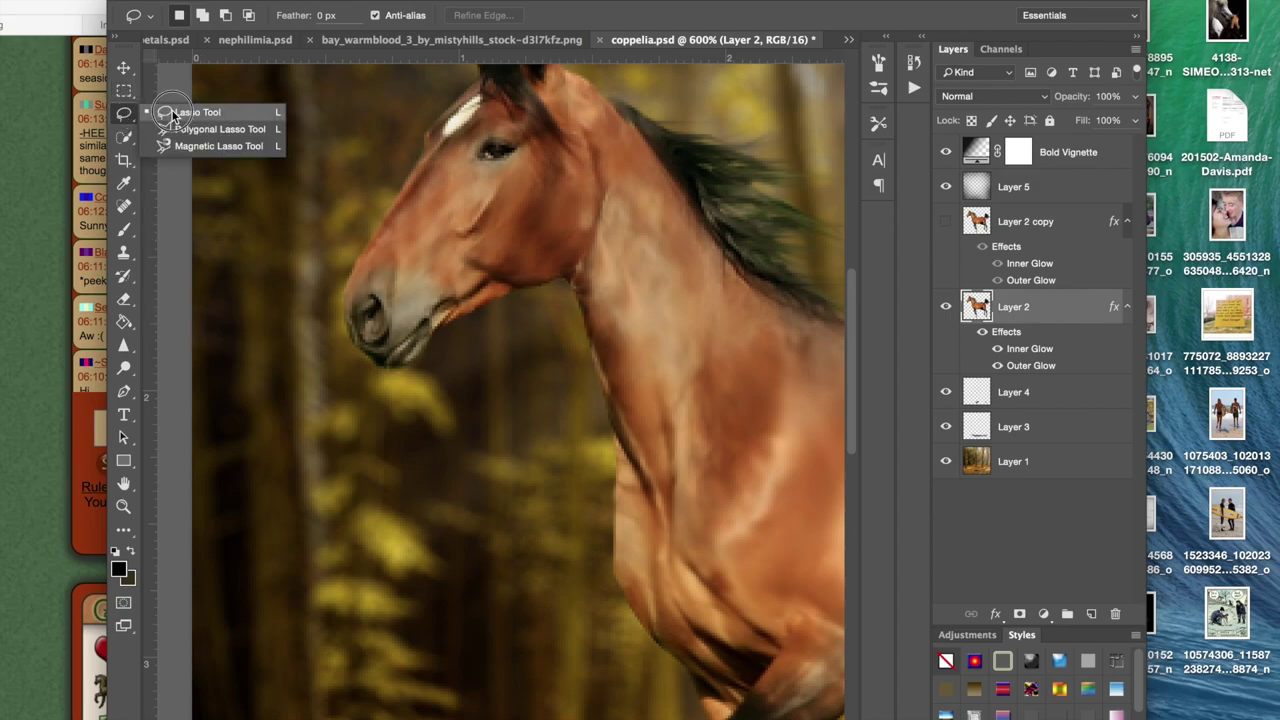
pyautogui.moveTo(172, 114); pyautogui.dragTo(172, 114)
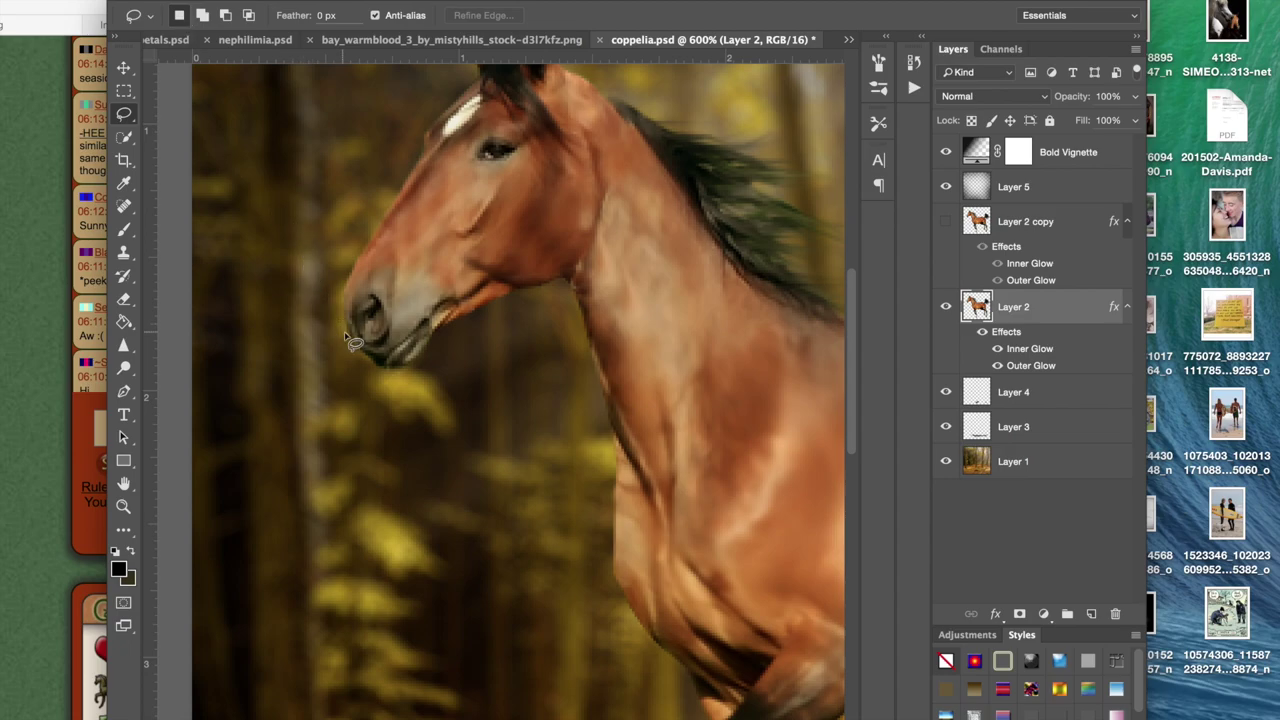
pyautogui.moveTo(359, 363)
pyautogui.mouseDown()
pyautogui.moveTo(380, 240)
pyautogui.moveTo(404, 222)
pyautogui.moveTo(340, 285)
pyautogui.moveTo(340, 338)
pyautogui.moveTo(364, 364)
pyautogui.mouseUp()
# Step: Check the reference picture in the browser again and try to lasso the planted foreleg above its hoof in Photoshop
pyautogui.click(42, 274)
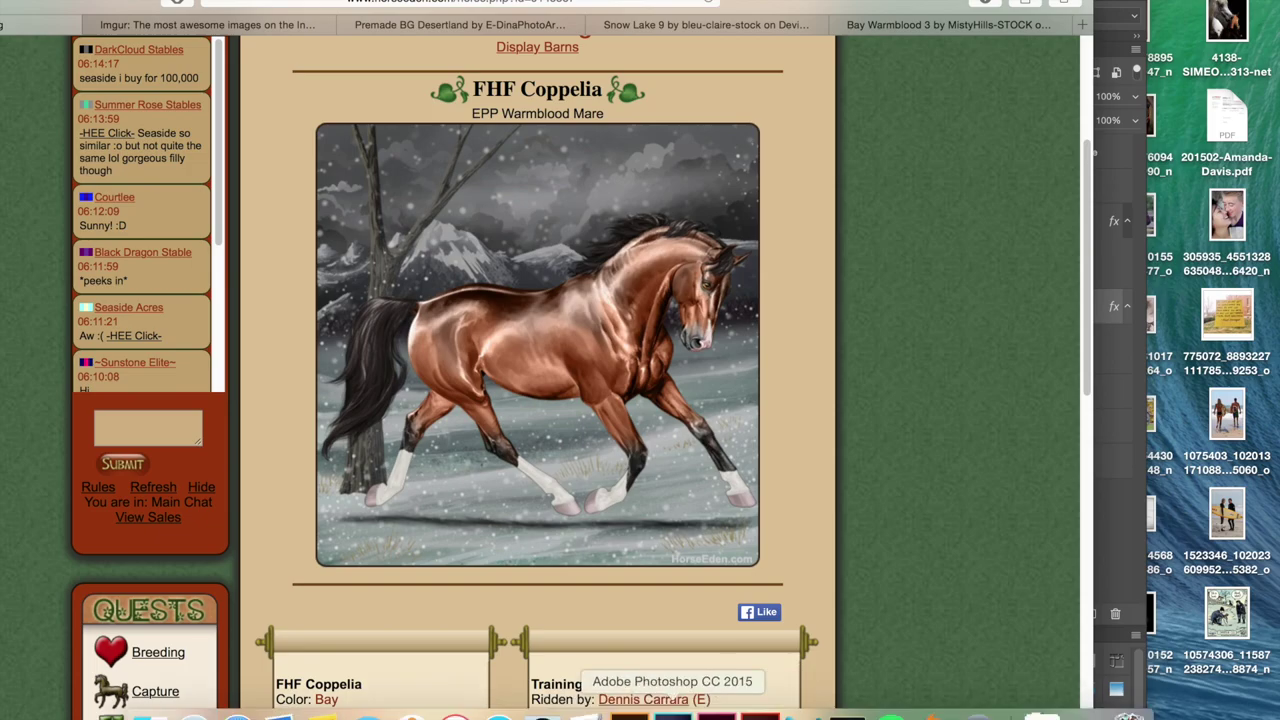
pyautogui.click(672, 712)
pyautogui.scroll(-10, 606, 555)
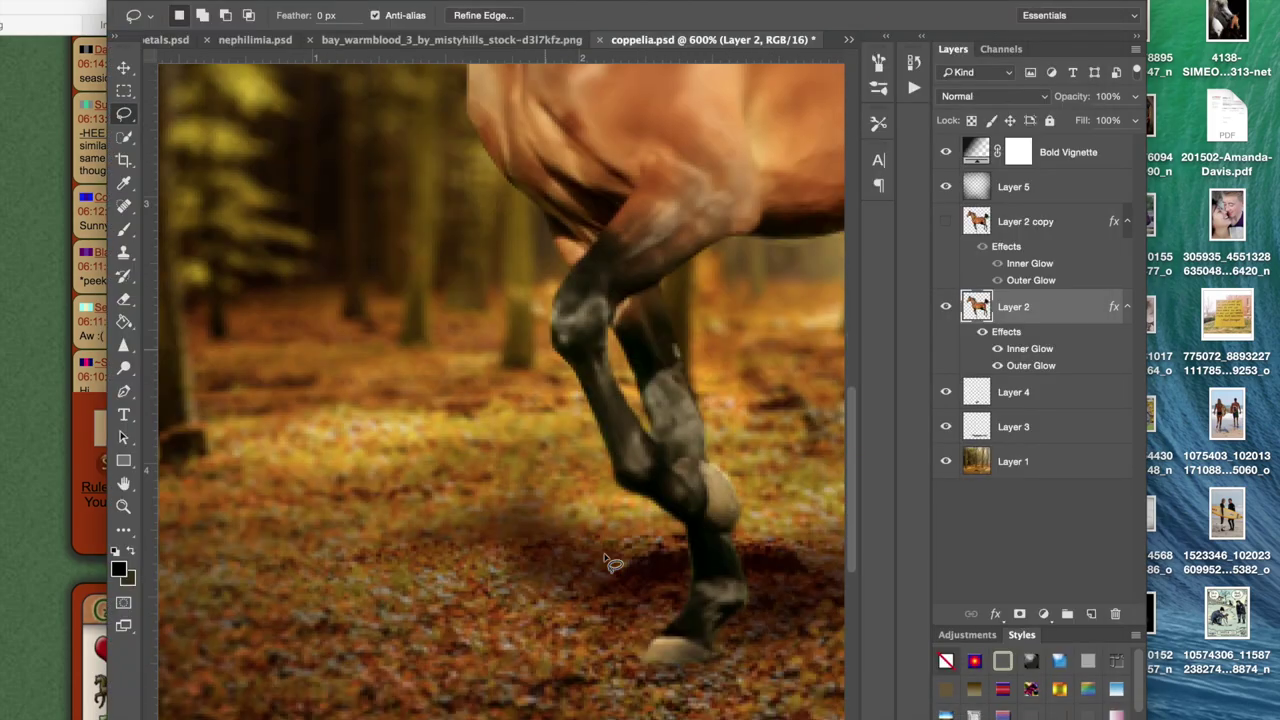
pyautogui.moveTo(614, 350)
pyautogui.mouseDown()
pyautogui.moveTo(678, 370)
pyautogui.moveTo(681, 431)
pyautogui.moveTo(664, 466)
pyautogui.moveTo(599, 499)
pyautogui.moveTo(563, 478)
pyautogui.mouseUp()
pyautogui.press('super+d')
pyautogui.moveTo(610, 353); pyautogui.dragTo(590, 442)
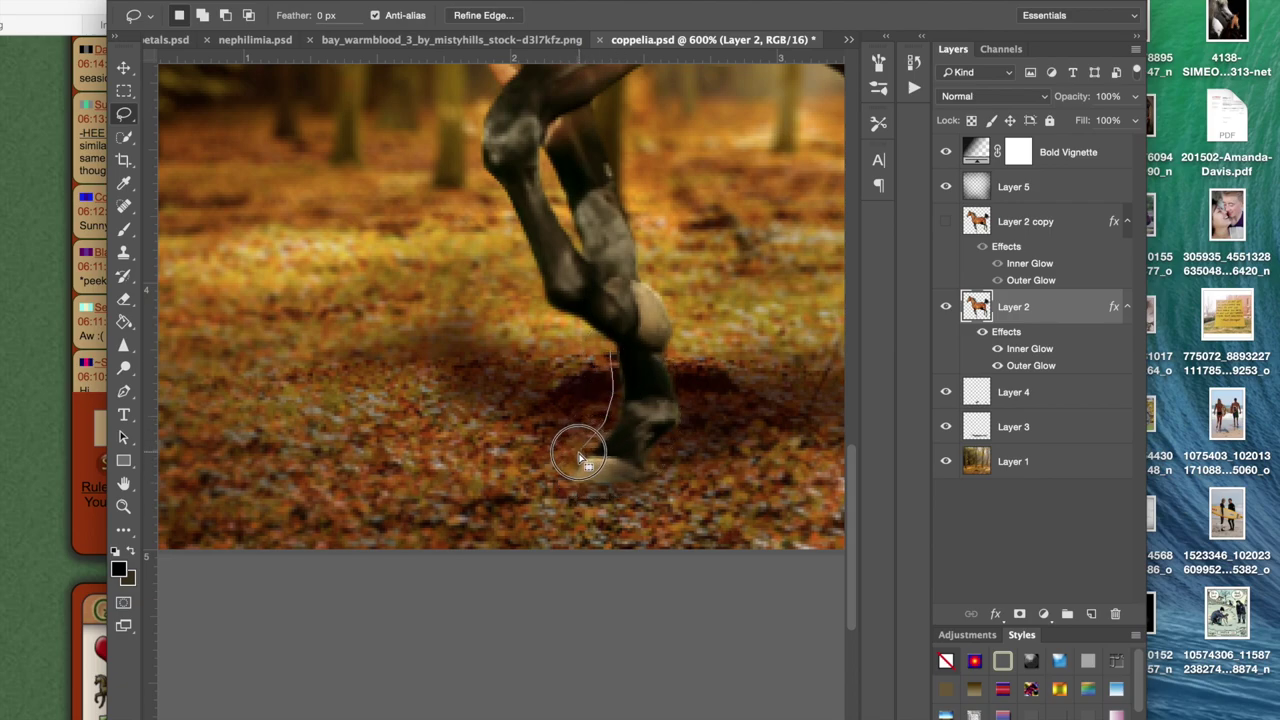
pyautogui.moveTo(582, 463)
pyautogui.mouseDown()
pyautogui.moveTo(655, 485)
pyautogui.moveTo(697, 425)
pyautogui.moveTo(697, 379)
pyautogui.moveTo(651, 349)
pyautogui.moveTo(610, 352)
pyautogui.moveTo(613, 366)
pyautogui.mouseUp()
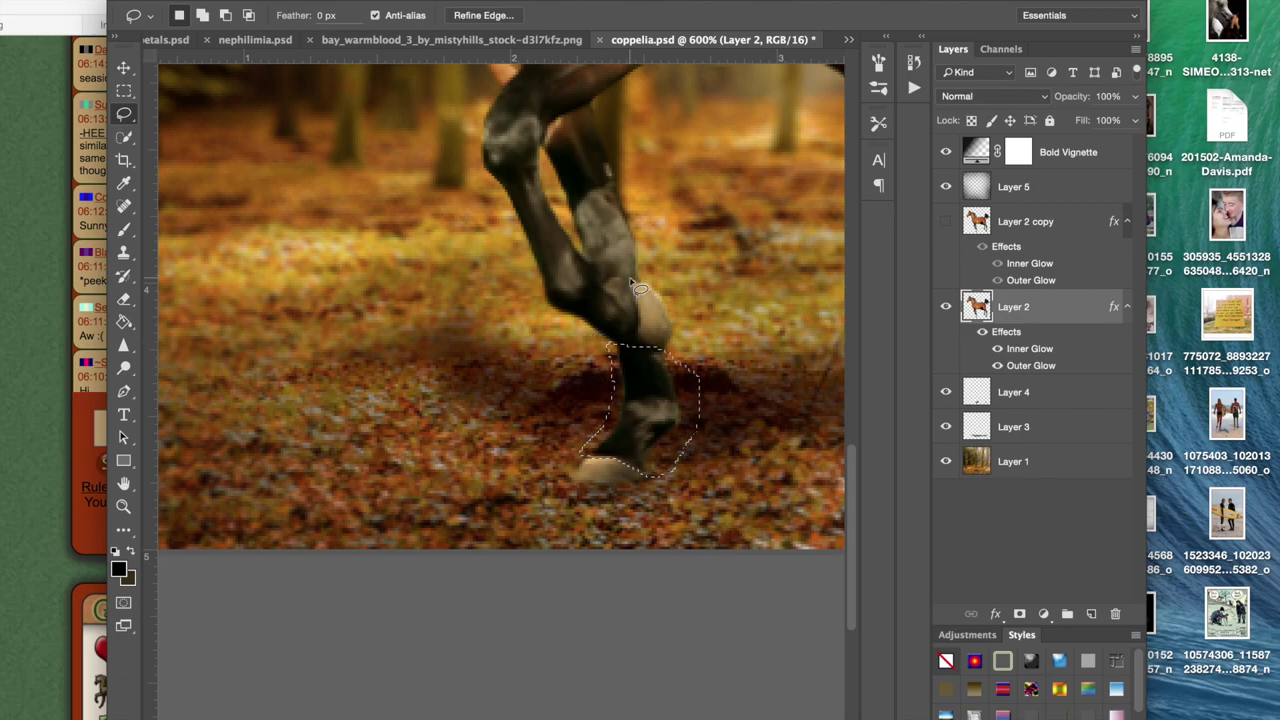
pyautogui.click(606, 345)
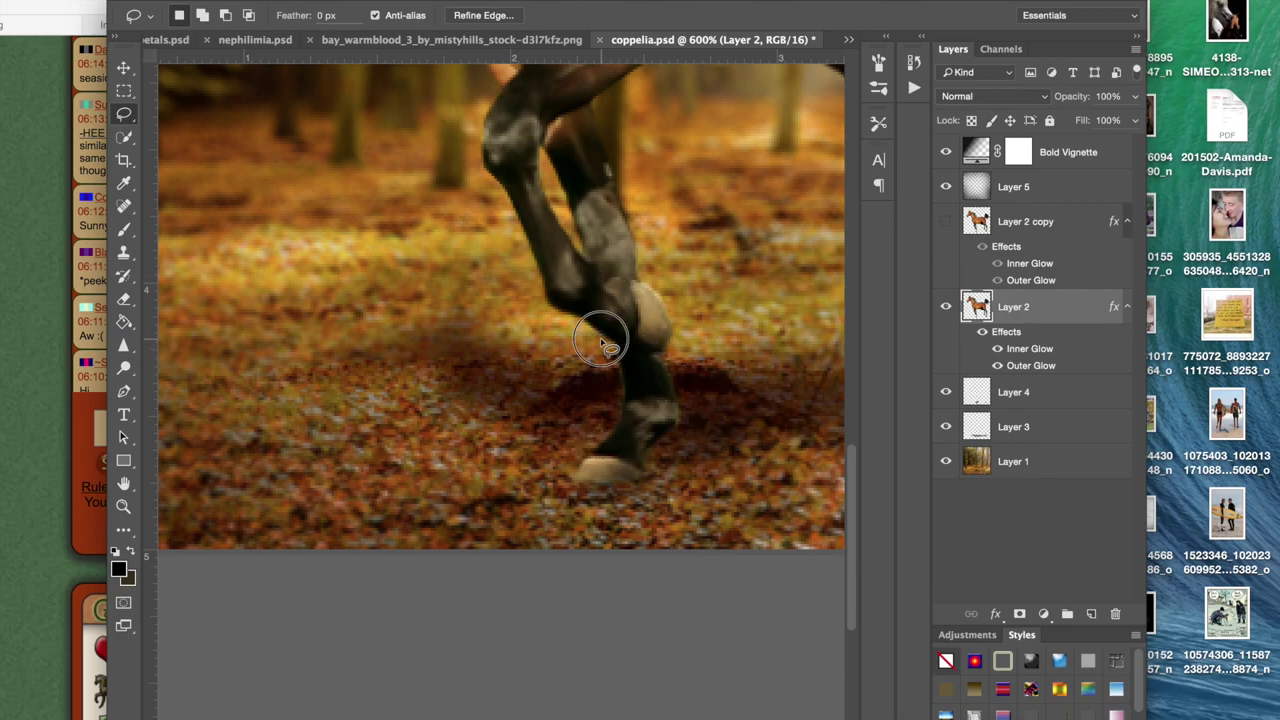
pyautogui.press('super+z')
# Step: Step back through the edits until the lasso selection around the muzzle is restored
pyautogui.scroll(10, 604, 345)
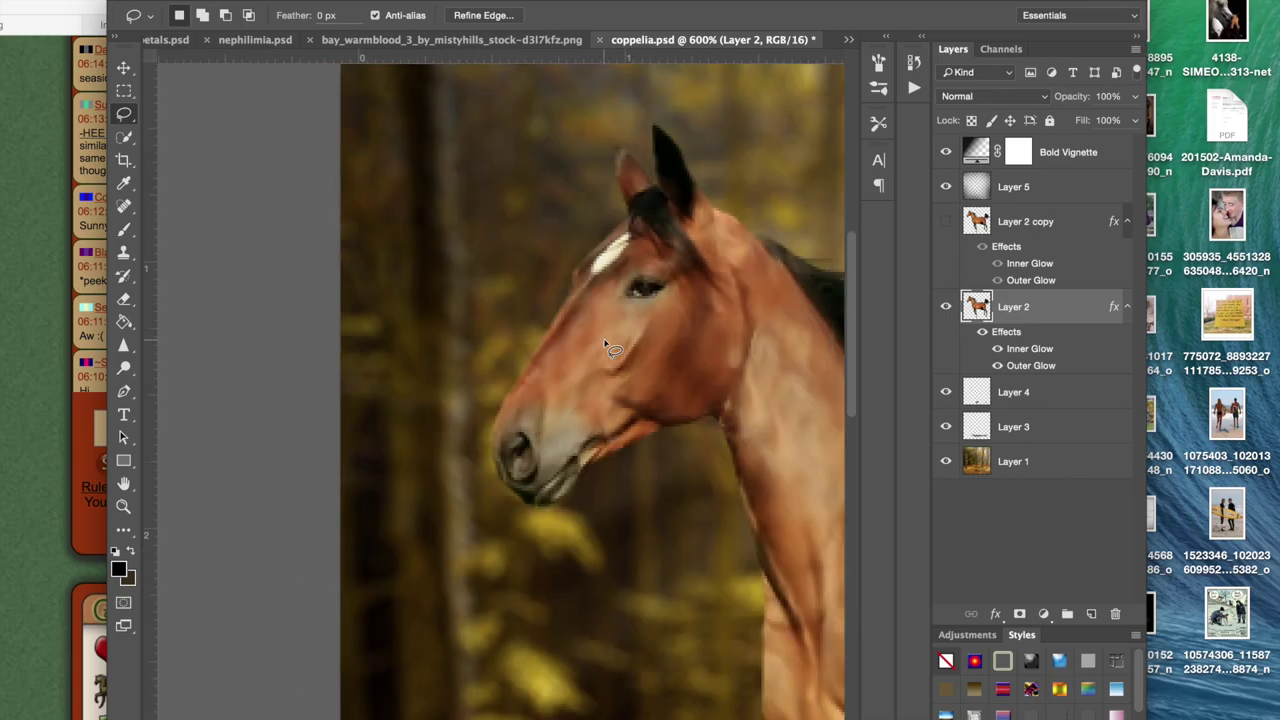
pyautogui.scroll(-6, 604, 345)
pyautogui.scroll(10, 605, 347)
pyautogui.hscroll(-5, 605, 347)
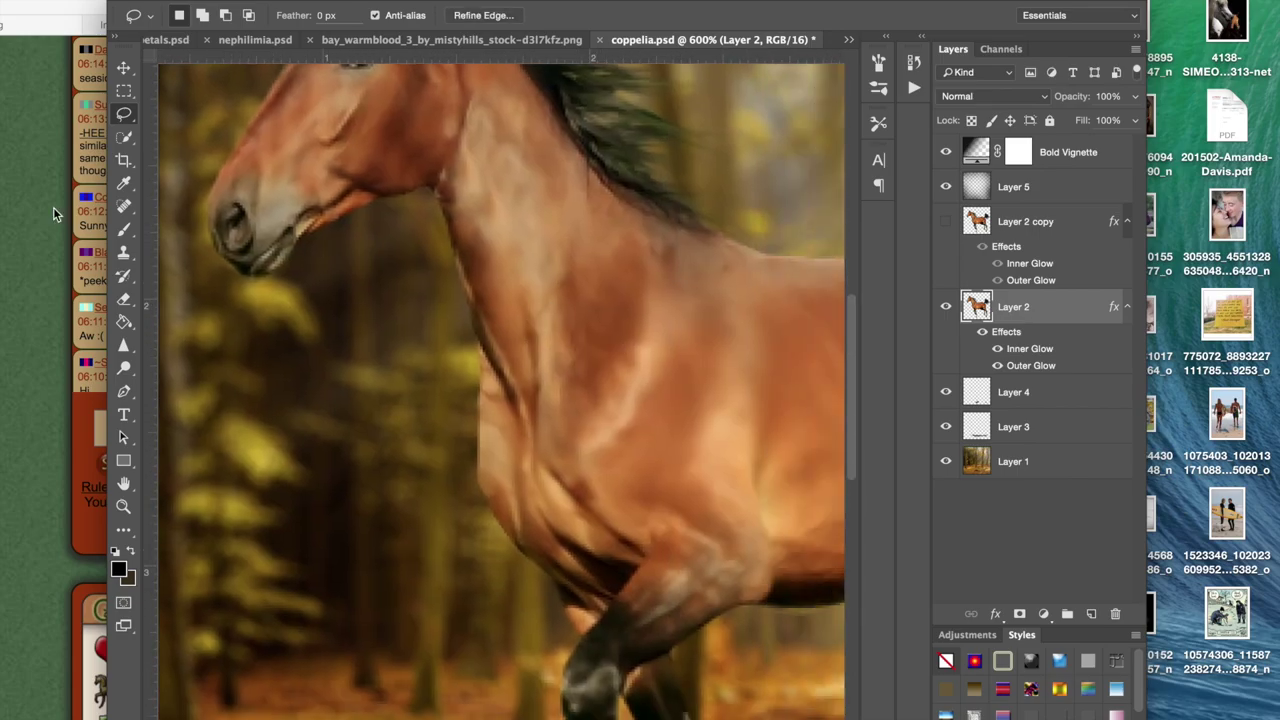
pyautogui.scroll(-5, 503, 466)
pyautogui.hscroll(-3, 503, 466)
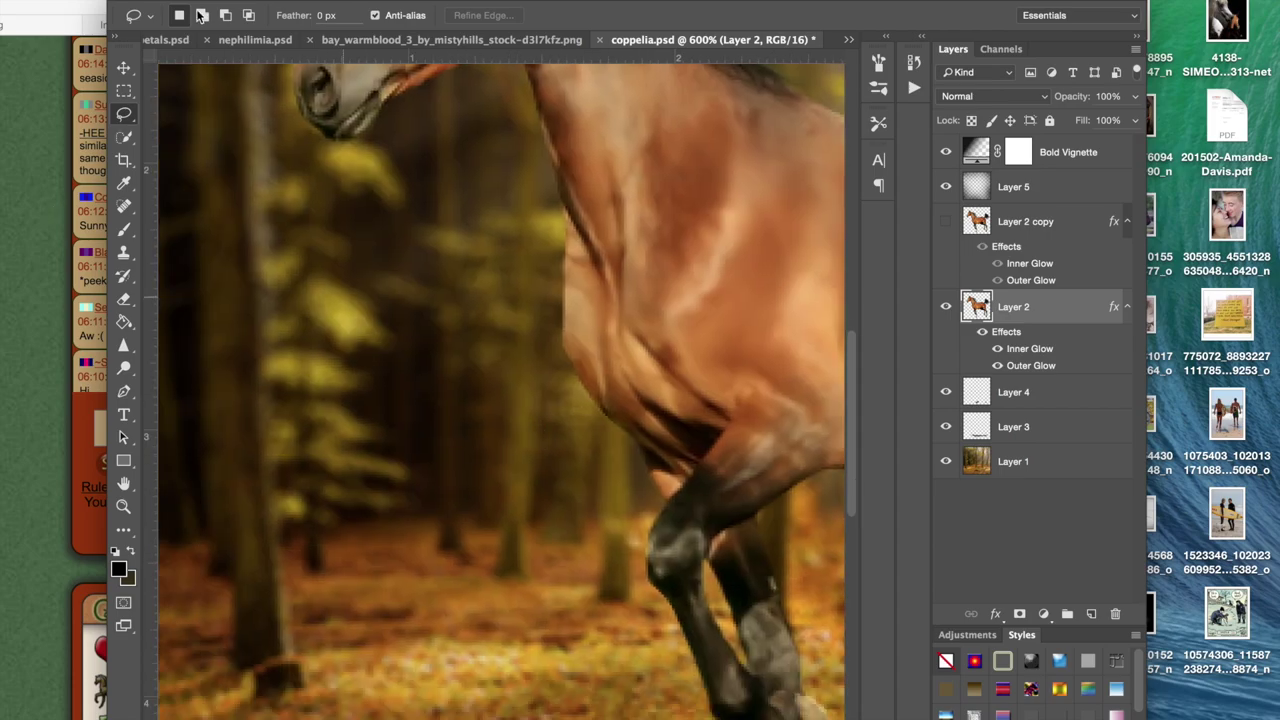
pyautogui.click(200, 0)
pyautogui.click(245, 24)
pyautogui.click(205, 0)
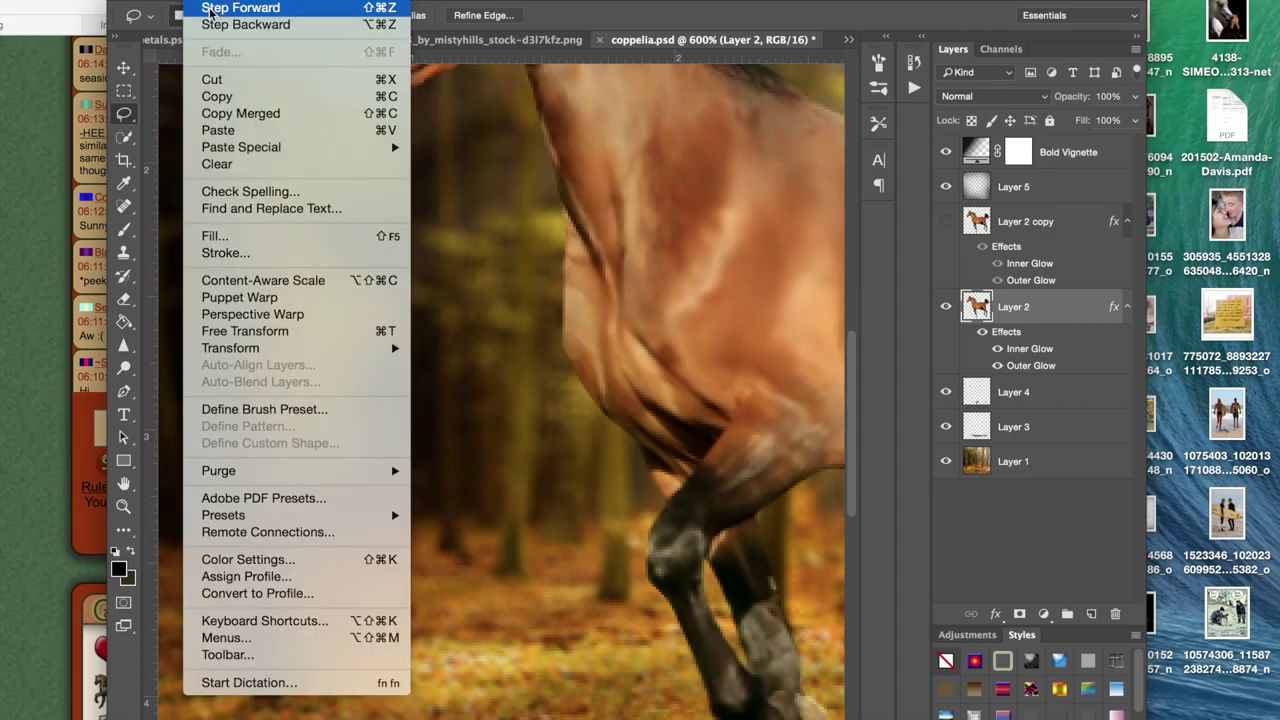
pyautogui.click(217, 24)
pyautogui.scroll(5, 294, 228)
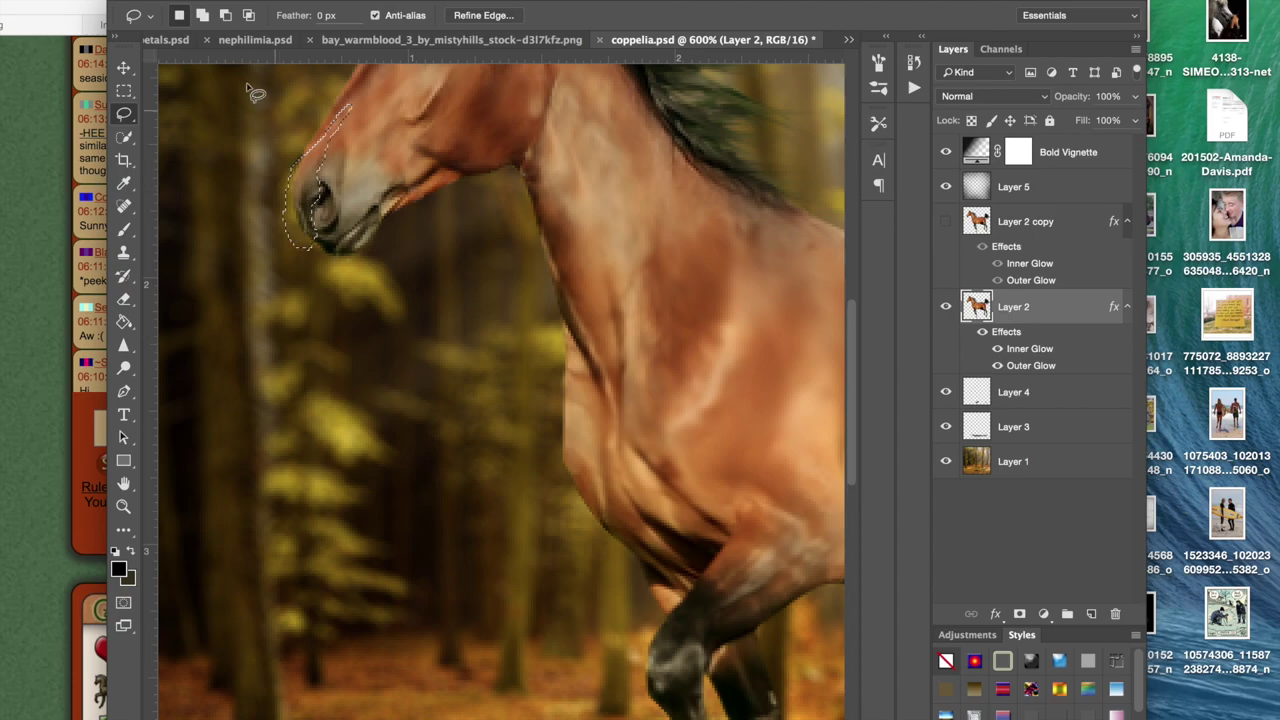
# Step: Set the Lasso tool to Add to Selection and add the lower parts of both forelegs, leaving out the hooves
pyautogui.click(203, 18)
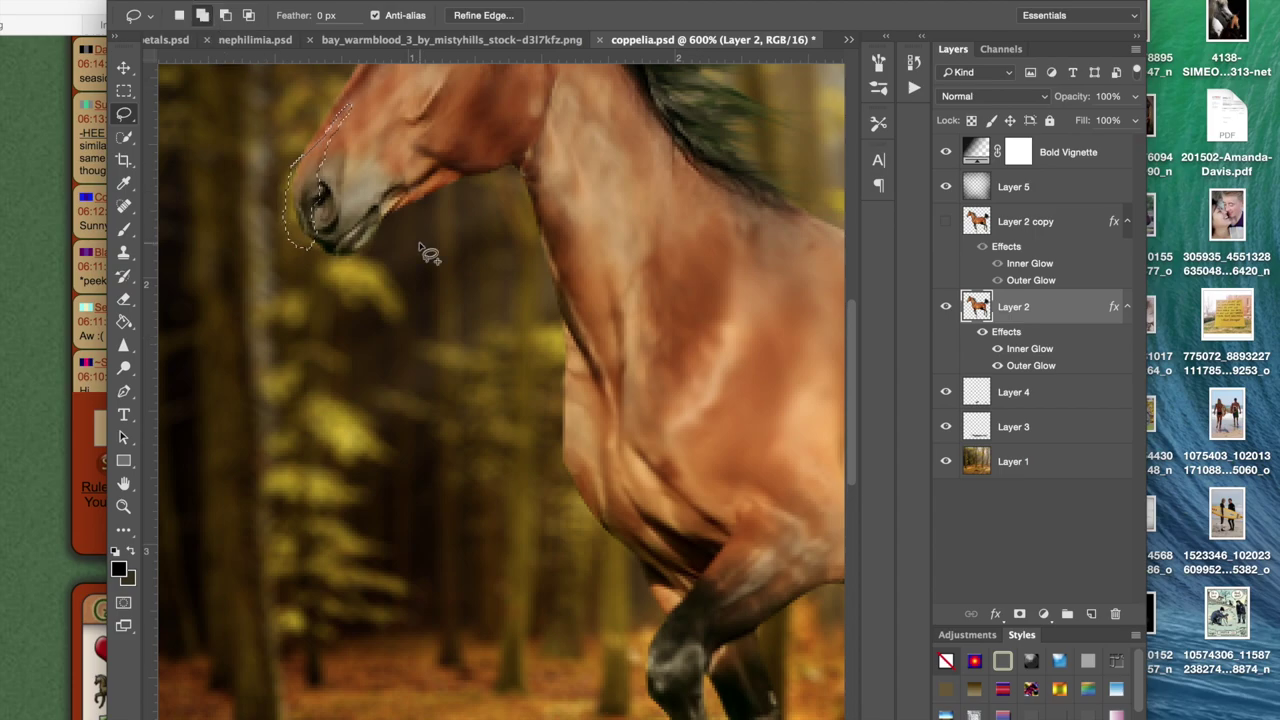
pyautogui.scroll(2, 425, 252)
pyautogui.scroll(-3, 420, 252)
pyautogui.scroll(-10, 383, 292)
pyautogui.scroll(-5, 383, 292)
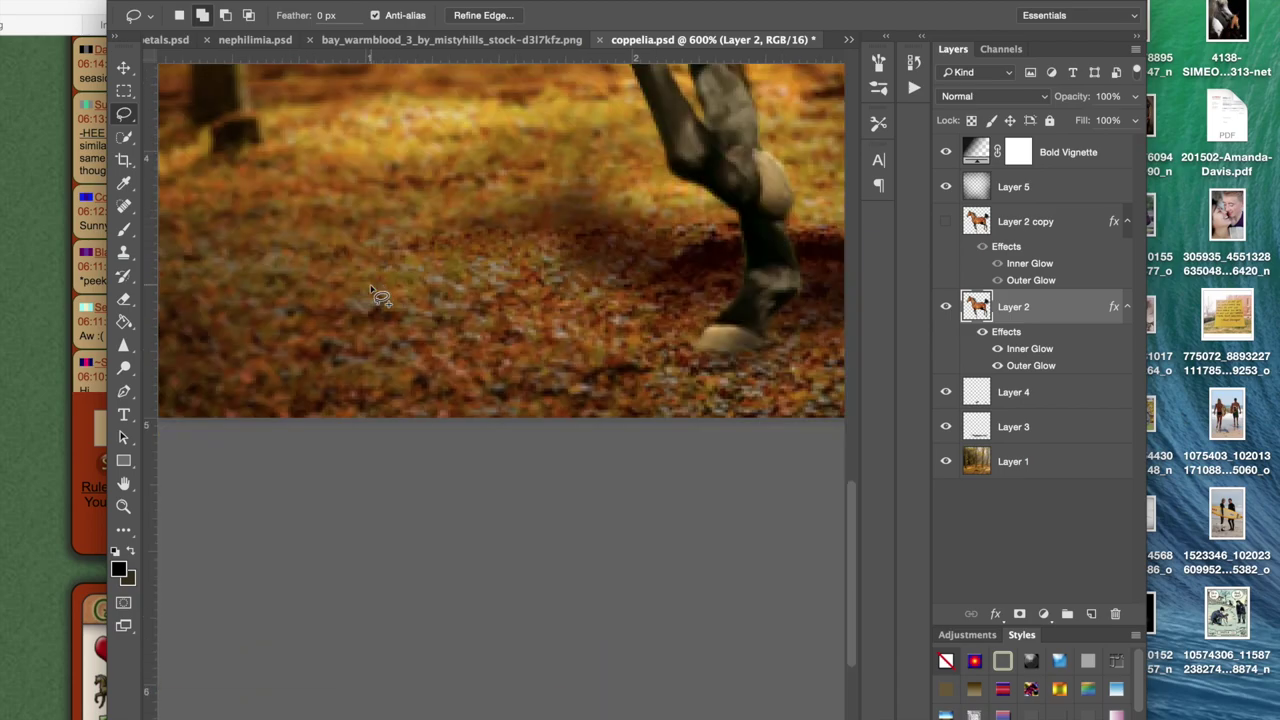
pyautogui.scroll(2, 400, 295)
pyautogui.hscroll(2, 420, 298)
pyautogui.moveTo(612, 300)
pyautogui.mouseDown()
pyautogui.moveTo(694, 328)
pyautogui.moveTo(712, 395)
pyautogui.moveTo(687, 450)
pyautogui.moveTo(636, 469)
pyautogui.moveTo(666, 446)
pyautogui.moveTo(675, 456)
pyautogui.moveTo(613, 433)
pyautogui.moveTo(640, 385)
pyautogui.moveTo(620, 305)
pyautogui.mouseUp()
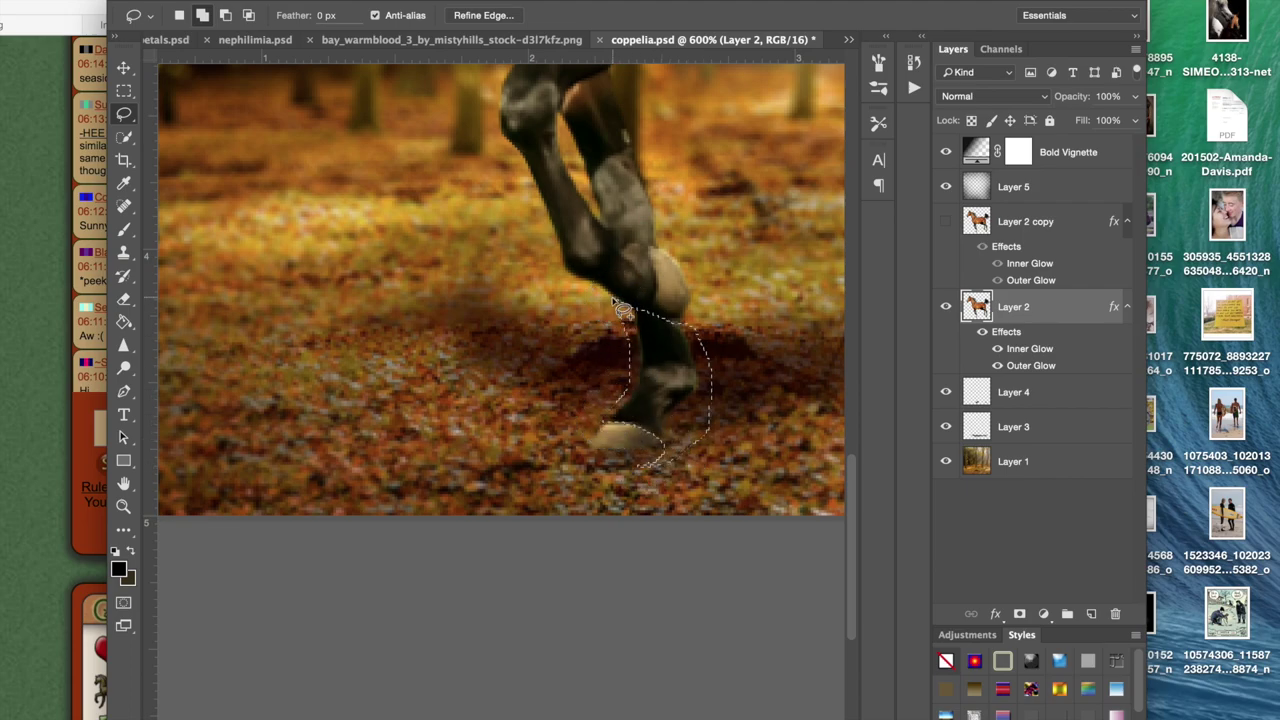
pyautogui.scroll(4, 600, 340)
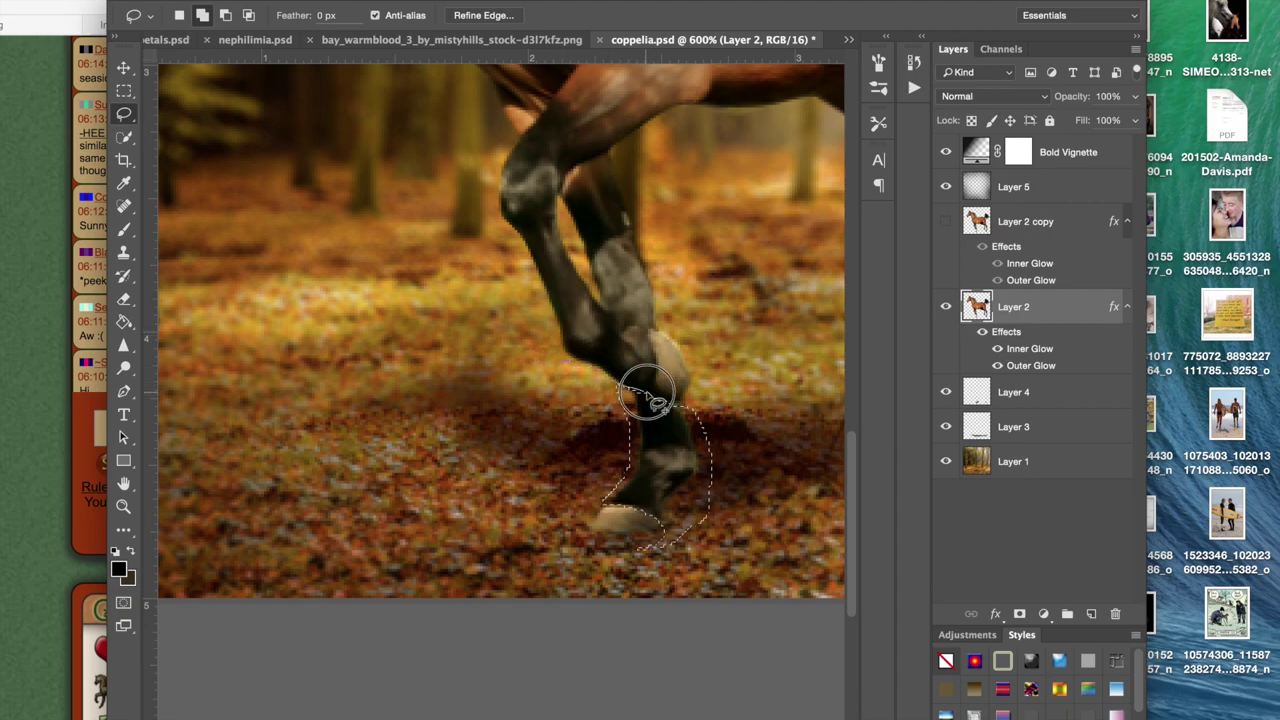
pyautogui.moveTo(651, 350)
pyautogui.mouseDown()
pyautogui.moveTo(601, 305)
pyautogui.moveTo(562, 239)
pyautogui.moveTo(526, 236)
pyautogui.moveTo(551, 309)
pyautogui.moveTo(617, 418)
pyautogui.mouseUp()
# Step: Consult the reference picture in the browser and add the raised hind leg, without its hoof, to the selection in Photoshop
pyautogui.hscroll(10, 617, 418)
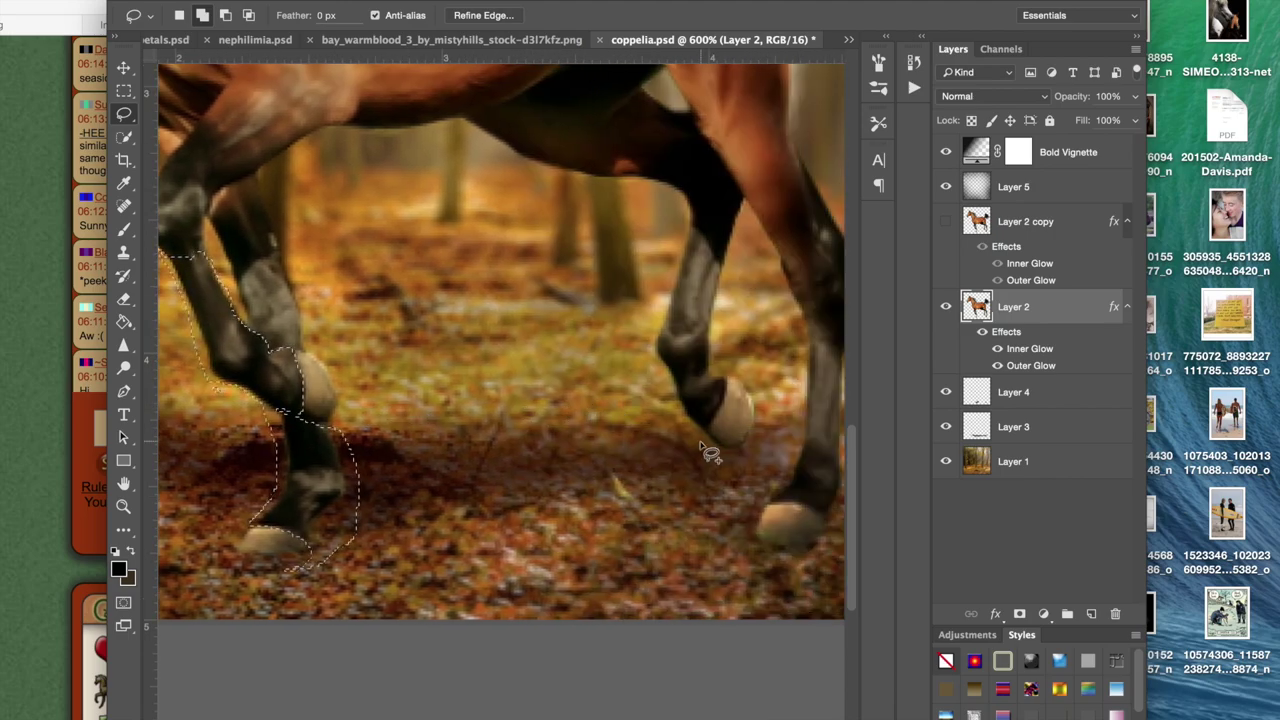
pyautogui.click(57, 440)
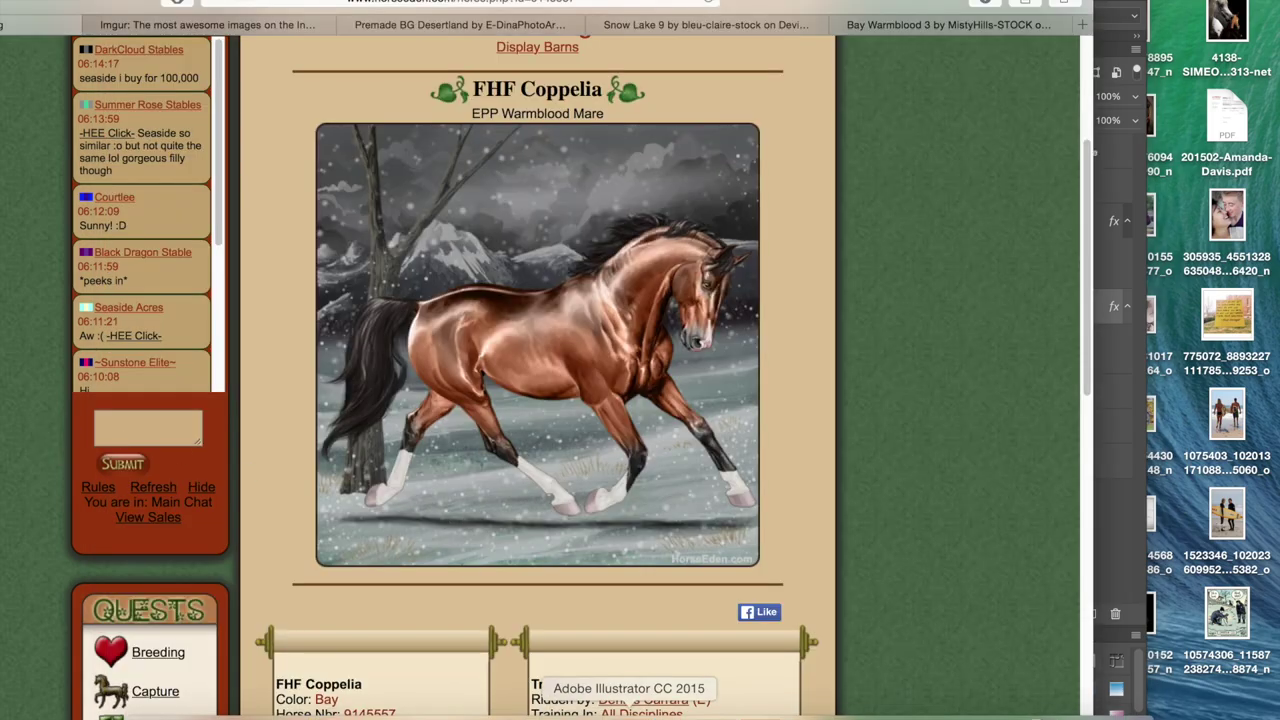
pyautogui.click(688, 708)
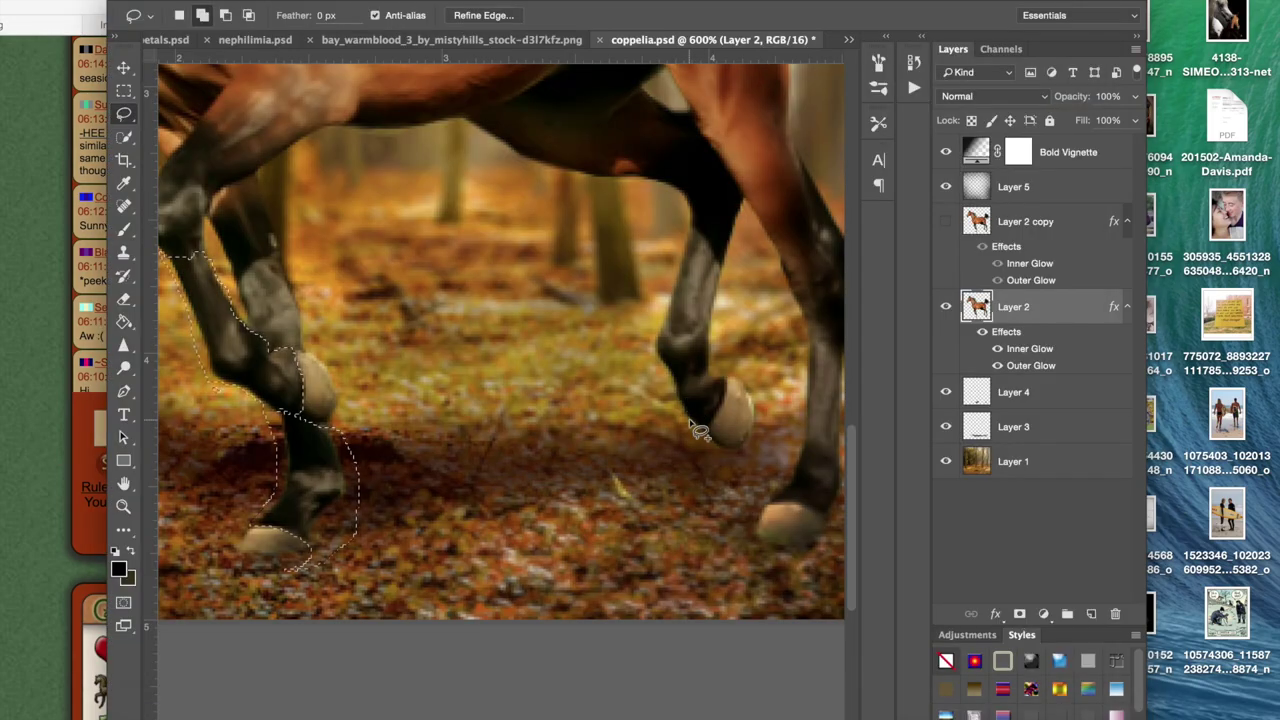
pyautogui.moveTo(705, 432)
pyautogui.mouseDown()
pyautogui.moveTo(722, 392)
pyautogui.moveTo(722, 262)
pyautogui.mouseUp()
pyautogui.press('super+z')
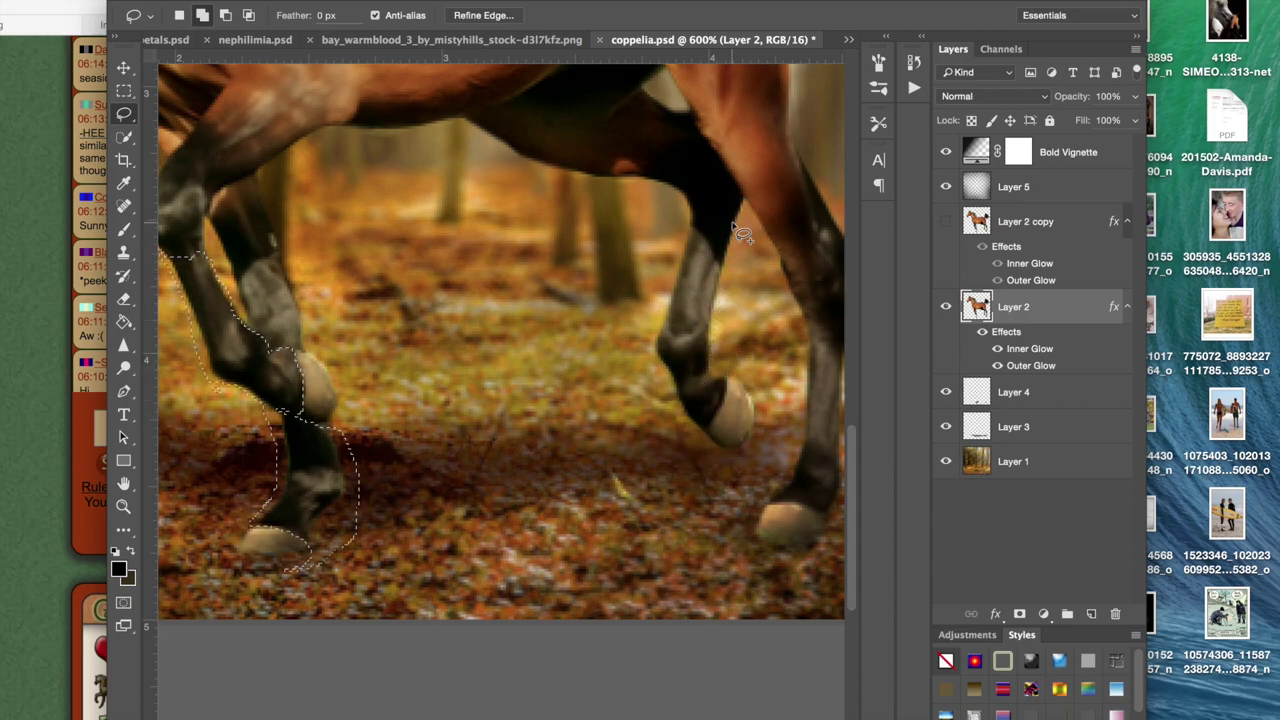
pyautogui.moveTo(702, 444)
pyautogui.mouseDown()
pyautogui.moveTo(735, 365)
pyautogui.moveTo(722, 314)
pyautogui.moveTo(743, 203)
pyautogui.moveTo(715, 220)
pyautogui.moveTo(688, 214)
pyautogui.moveTo(655, 302)
pyautogui.moveTo(645, 372)
pyautogui.moveTo(699, 449)
pyautogui.mouseUp()
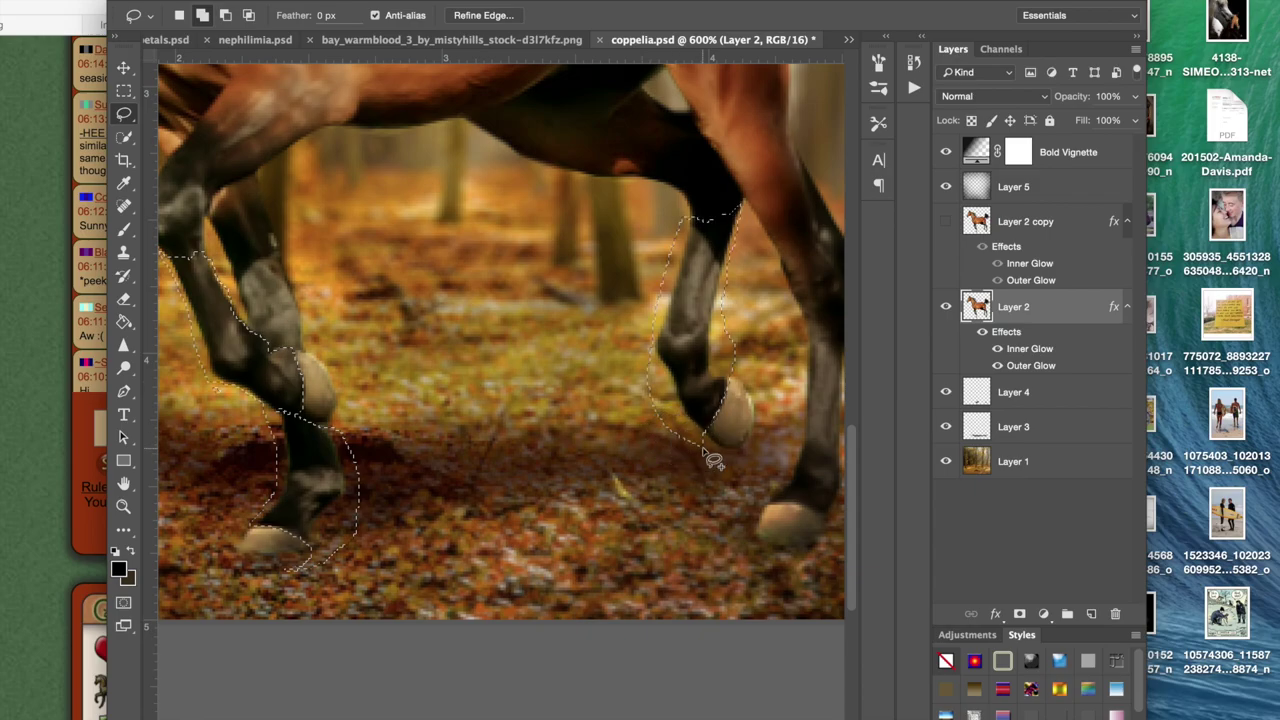
# Step: Recheck the reference picture in the browser and add the planted hind leg's lower part to the selection in Photoshop
pyautogui.click(62, 453)
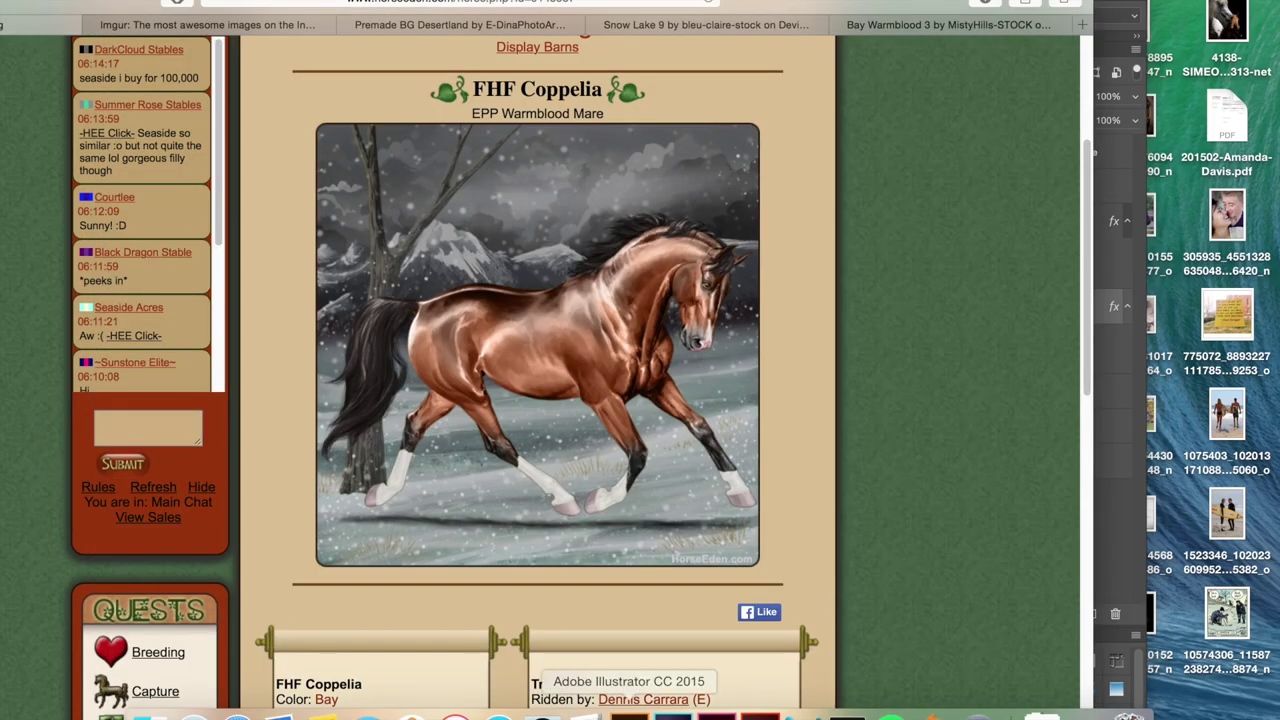
pyautogui.click(663, 710)
pyautogui.hscroll(5, 749, 535)
pyautogui.moveTo(703, 336)
pyautogui.mouseDown()
pyautogui.moveTo(740, 320)
pyautogui.moveTo(772, 523)
pyautogui.moveTo(665, 508)
pyautogui.moveTo(690, 350)
pyautogui.moveTo(733, 320)
pyautogui.mouseUp()
# Step: Return to Photoshop and apply Brightness/Contrast to the selected muzzle and lower legs with brightness 150 and contrast -50
pyautogui.press('super+minus')
pyautogui.press('super+minus')
pyautogui.press('super+minus')
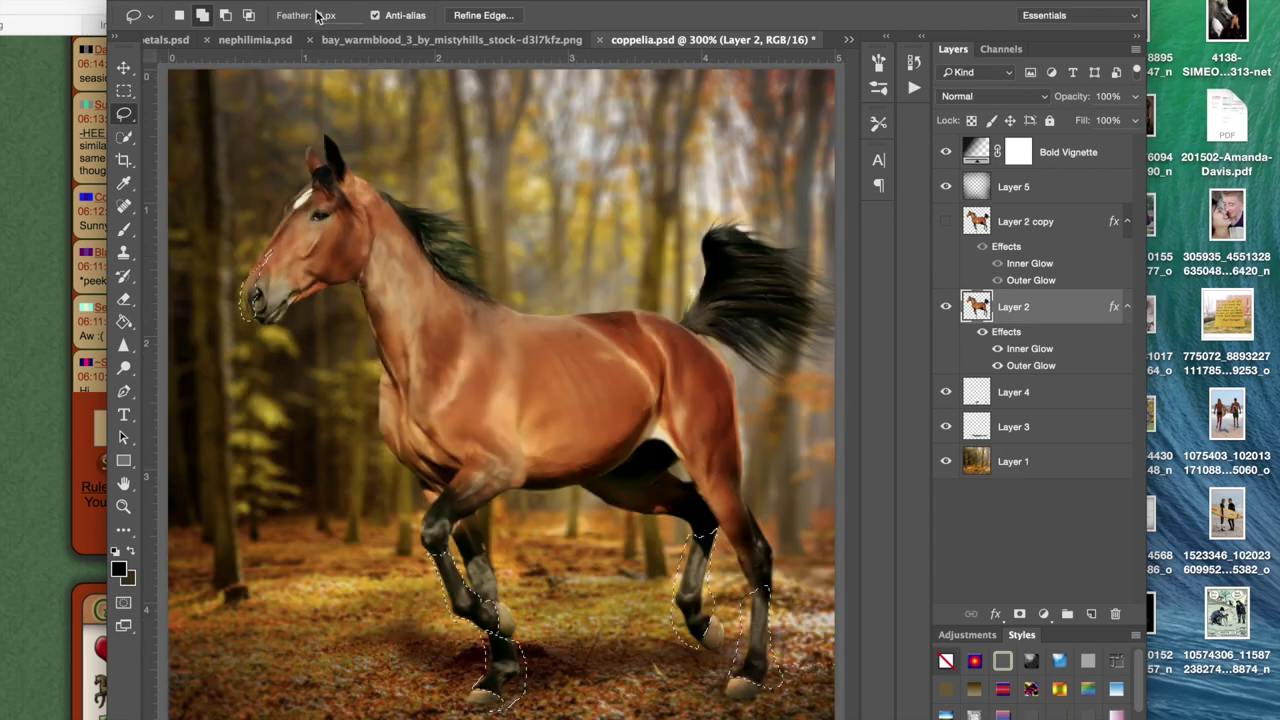
pyautogui.click(244, 0)
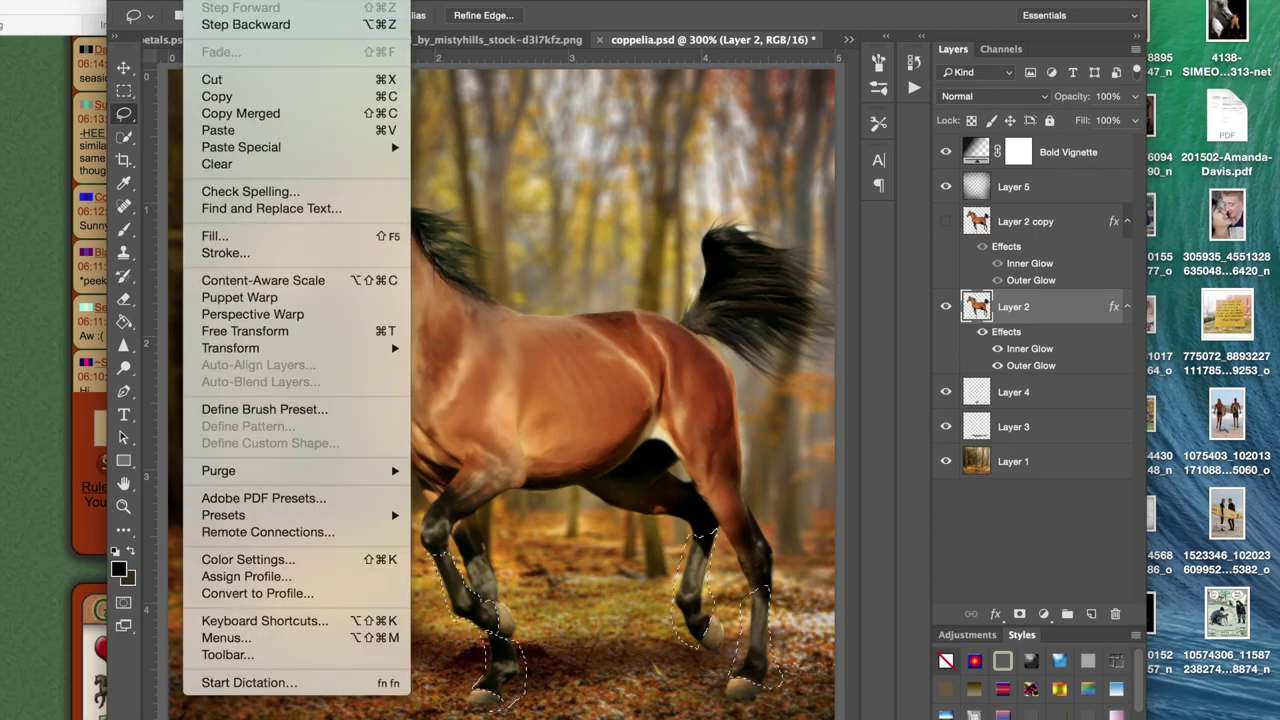
pyautogui.moveTo(330, 18)
pyautogui.click(427, 20)
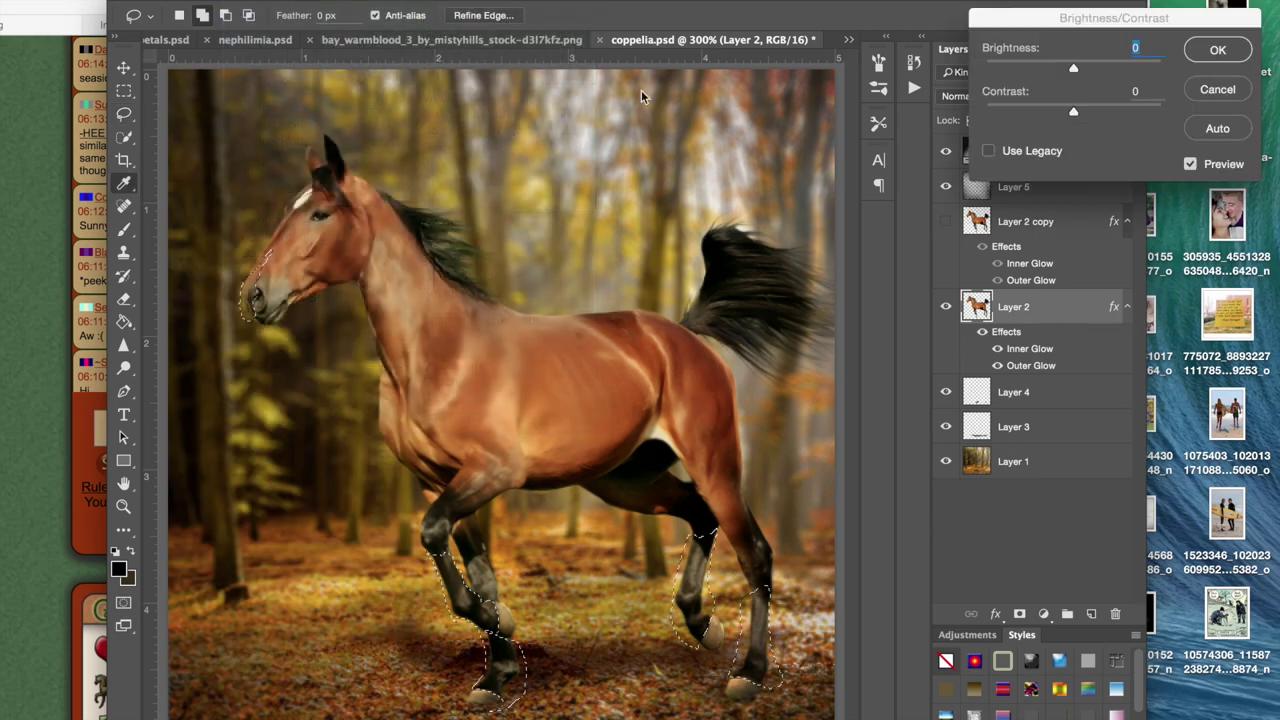
pyautogui.moveTo(1133, 68); pyautogui.dragTo(1205, 68)
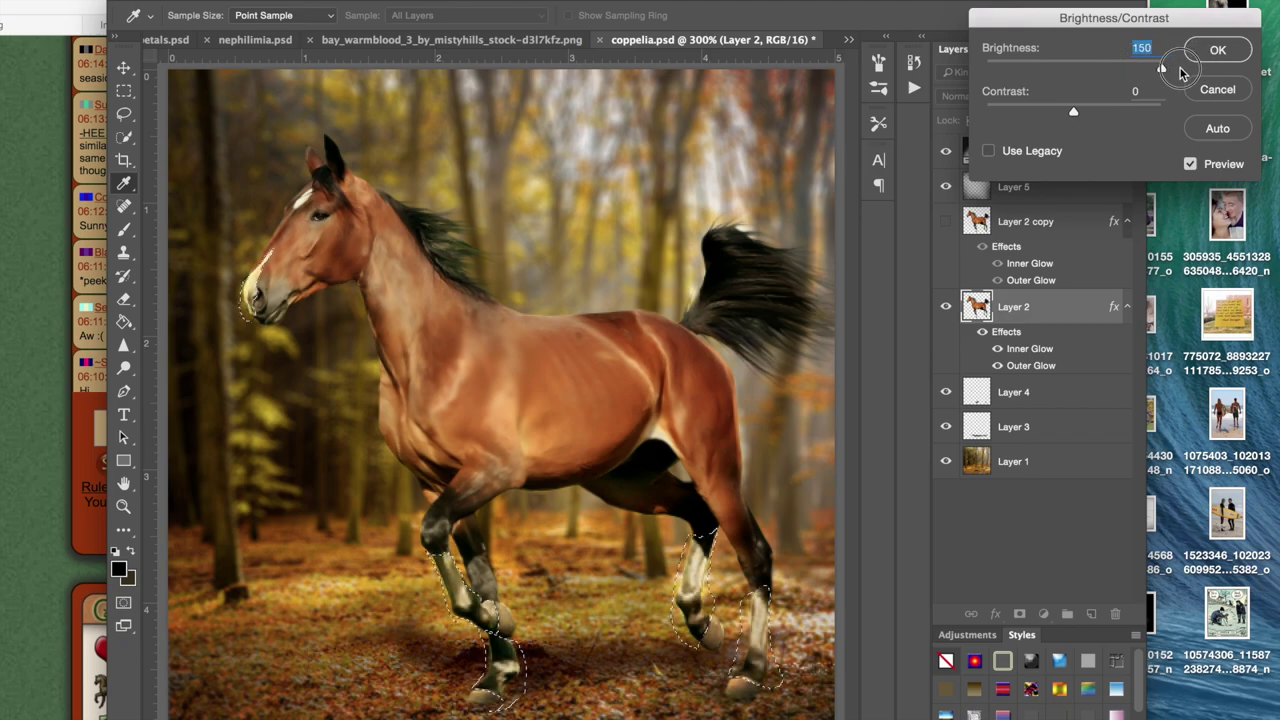
pyautogui.moveTo(1073, 112); pyautogui.dragTo(950, 108)
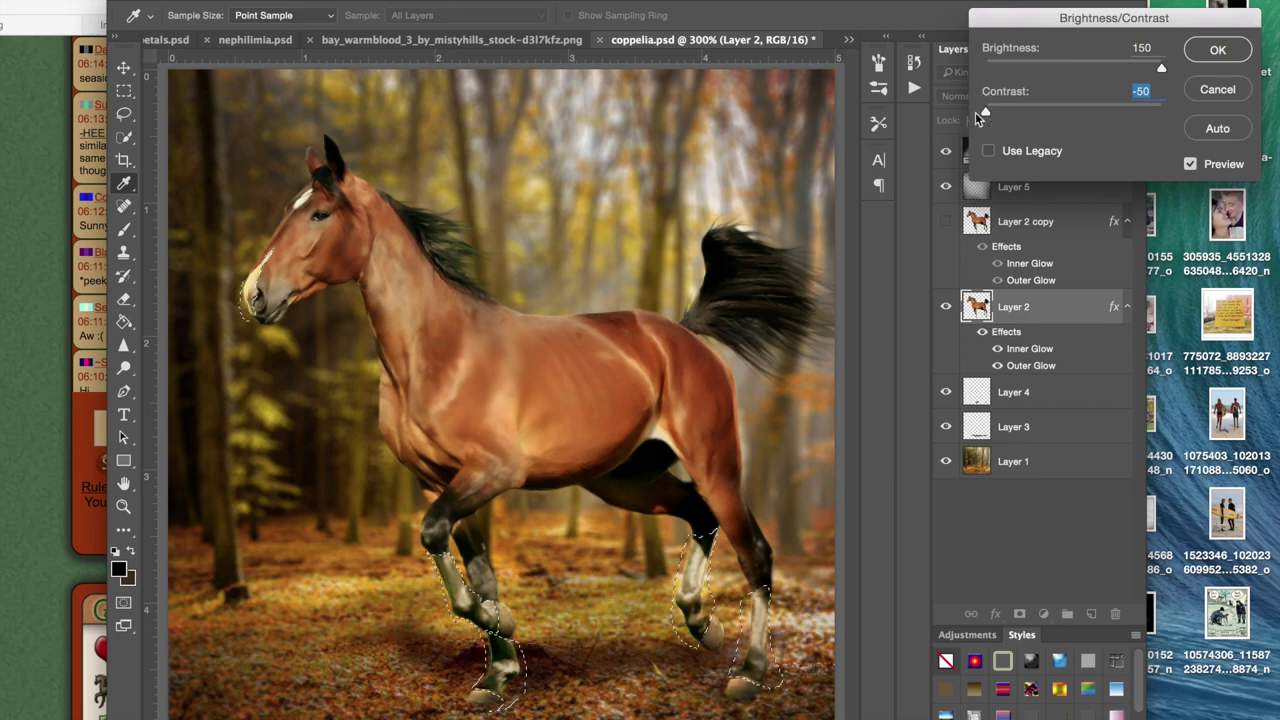
pyautogui.click(1214, 52)
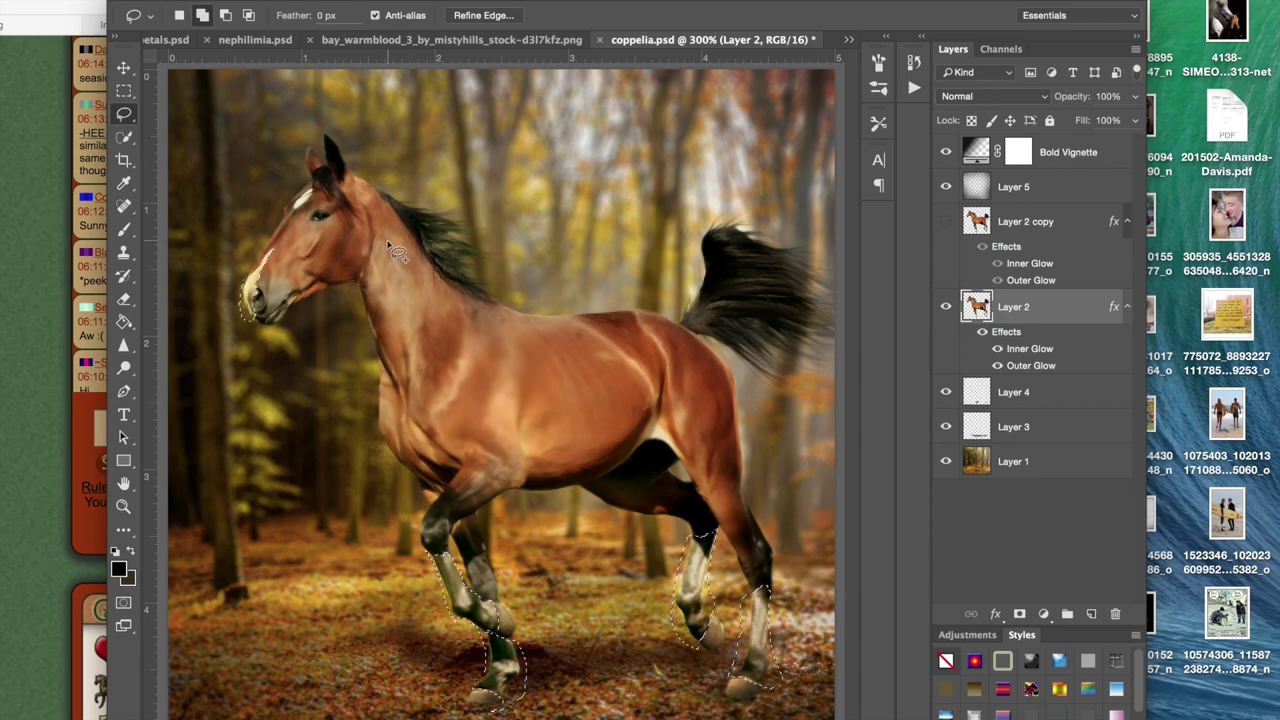
# Step: Lighten the selected muzzle and lower legs toward white with Hue/Saturation, raising only the Lightness moderately
pyautogui.click(242, 0)
pyautogui.moveTo(281, 20)
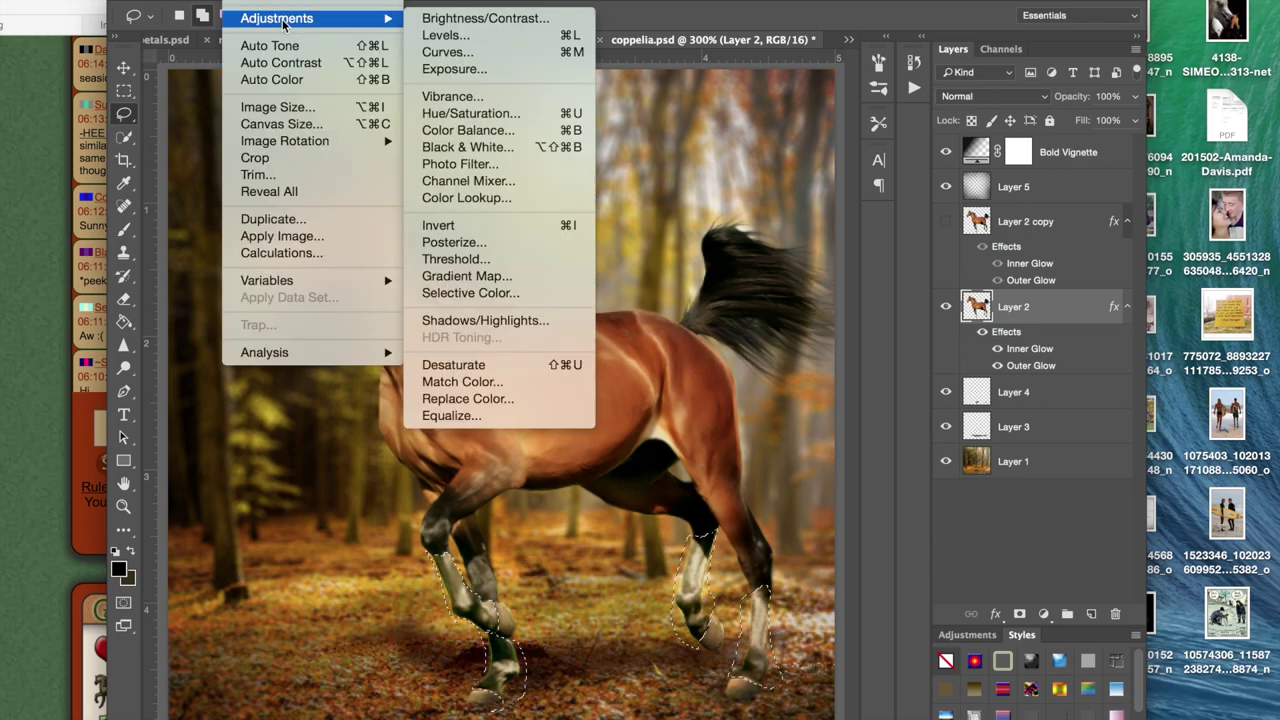
pyautogui.click(470, 114)
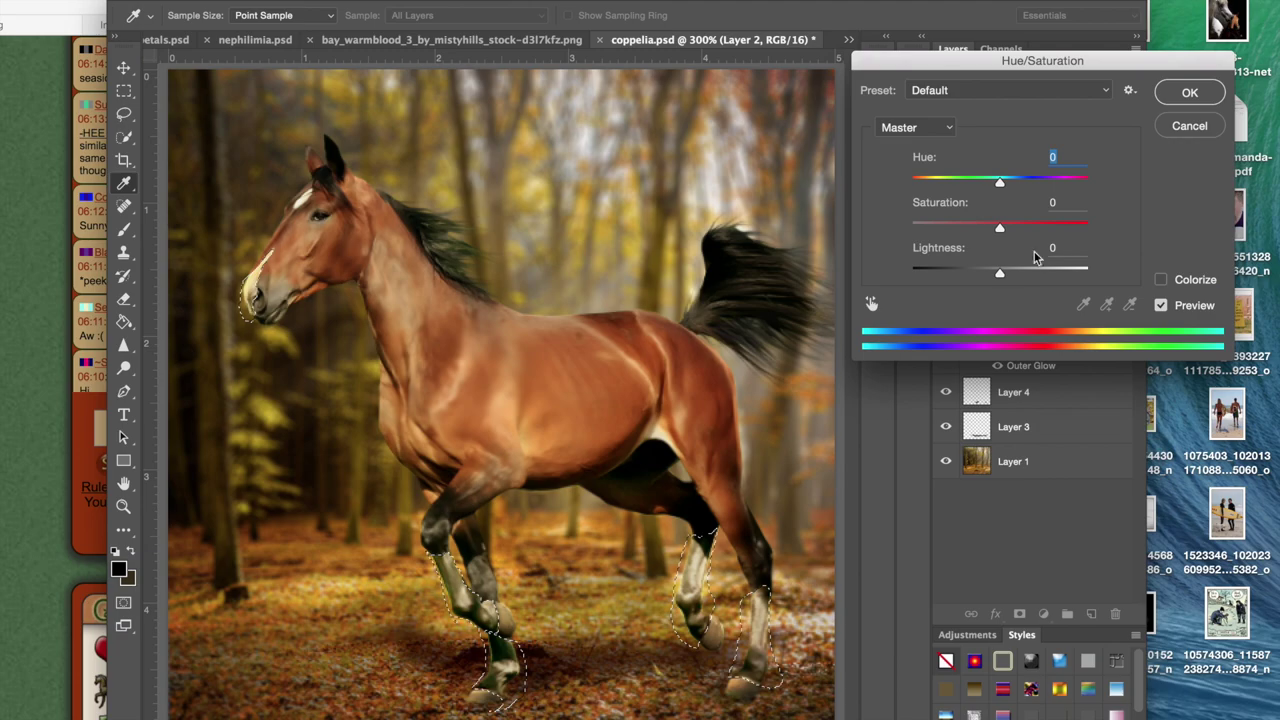
pyautogui.moveTo(1021, 275); pyautogui.dragTo(1036, 273)
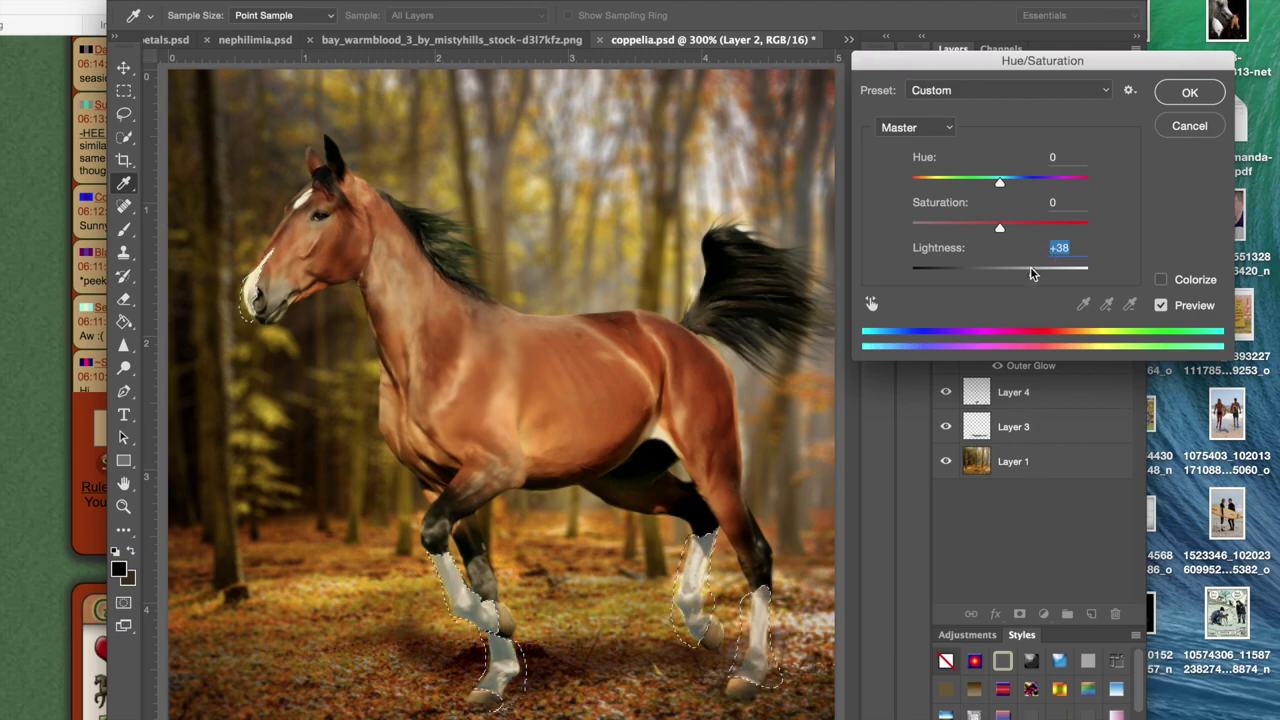
pyautogui.moveTo(1032, 275); pyautogui.dragTo(1040, 273)
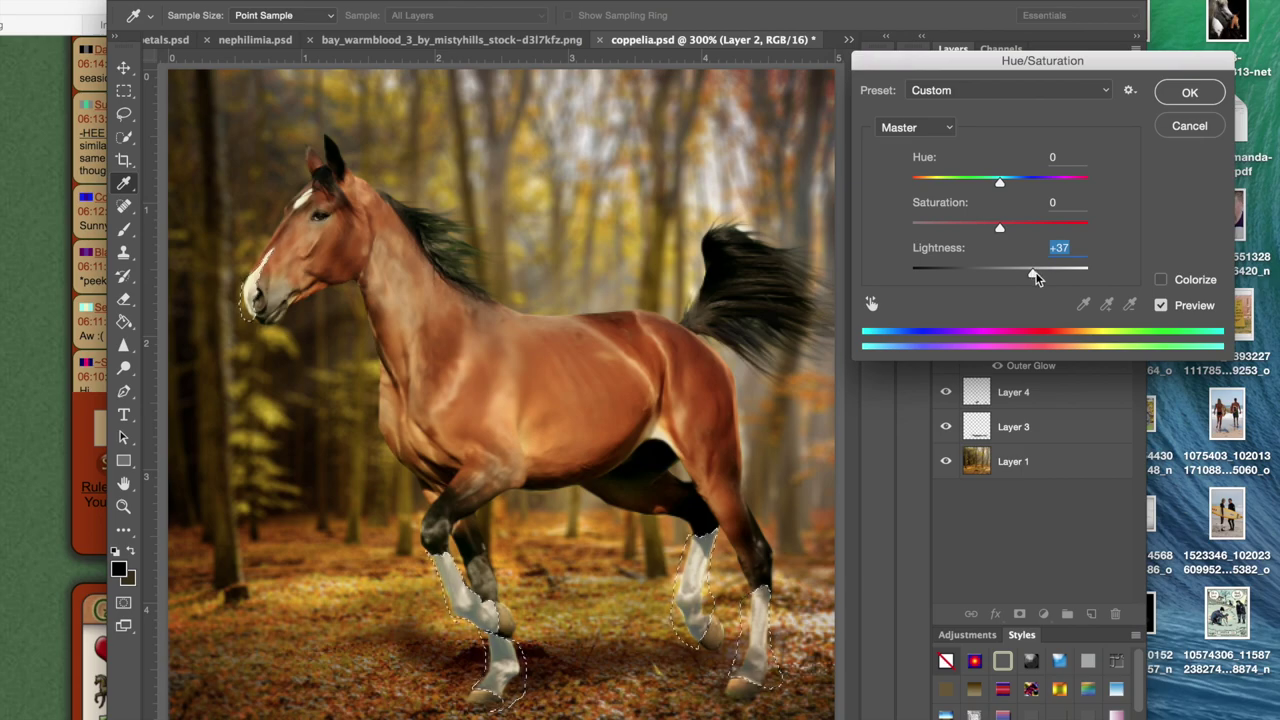
pyautogui.moveTo(1036, 278)
pyautogui.mouseDown()
pyautogui.moveTo(1049, 276)
pyautogui.moveTo(1026, 274)
pyautogui.mouseUp()
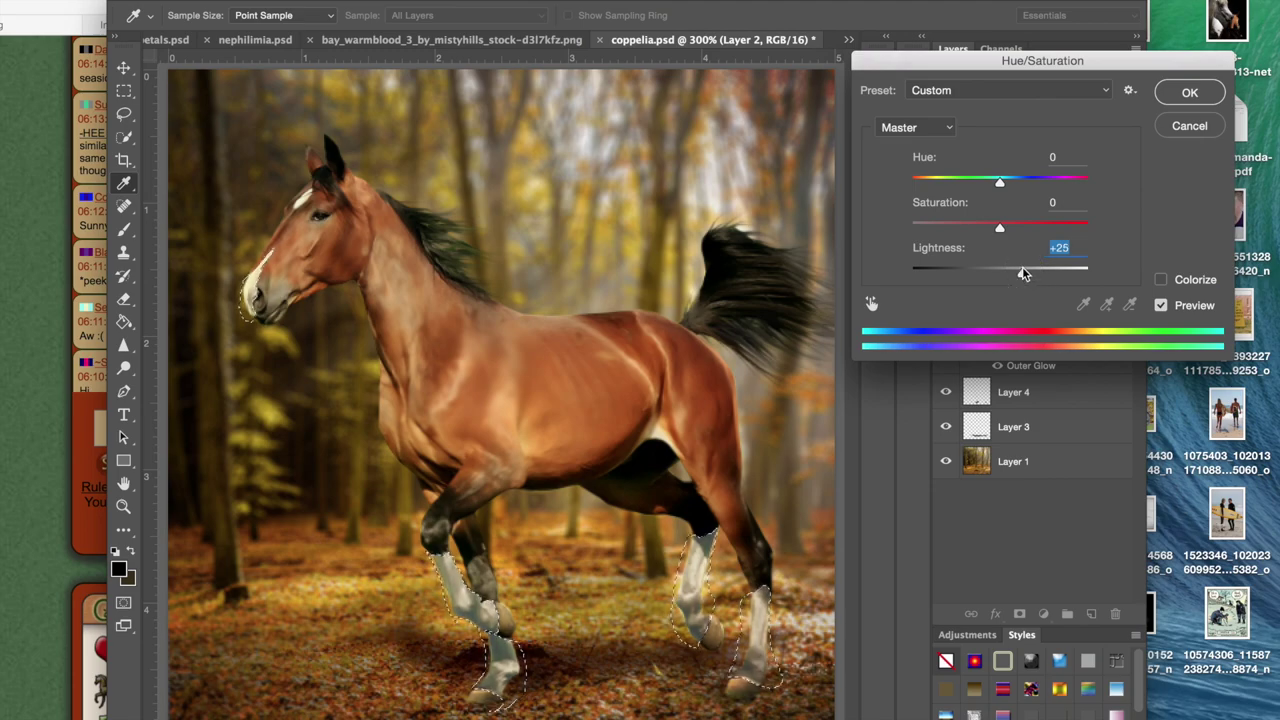
pyautogui.moveTo(1022, 270); pyautogui.dragTo(1027, 271)
pyautogui.click(1190, 95)
pyautogui.press('l')
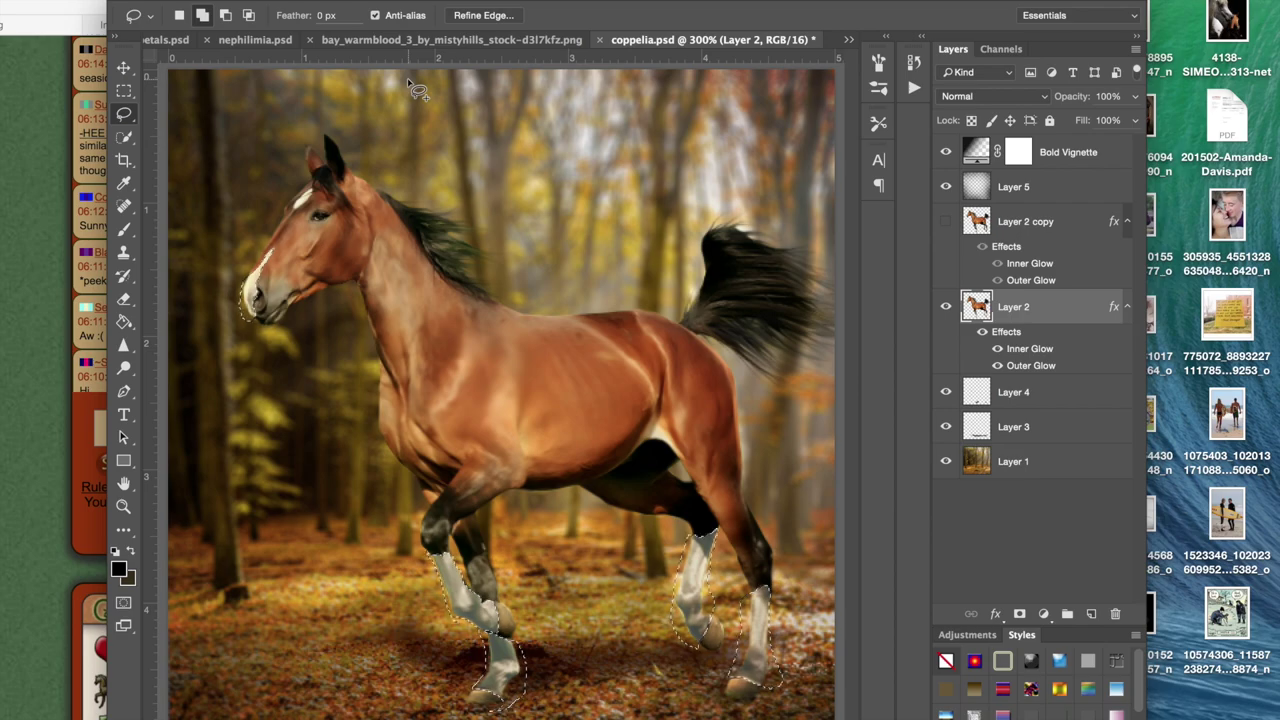
# Step: Warm the selected white markings with Color Balance, using midtones +13, -1, -13 and highlights 0, 0, -1, and clear the selection
pyautogui.click(236, 0)
pyautogui.moveTo(300, 20)
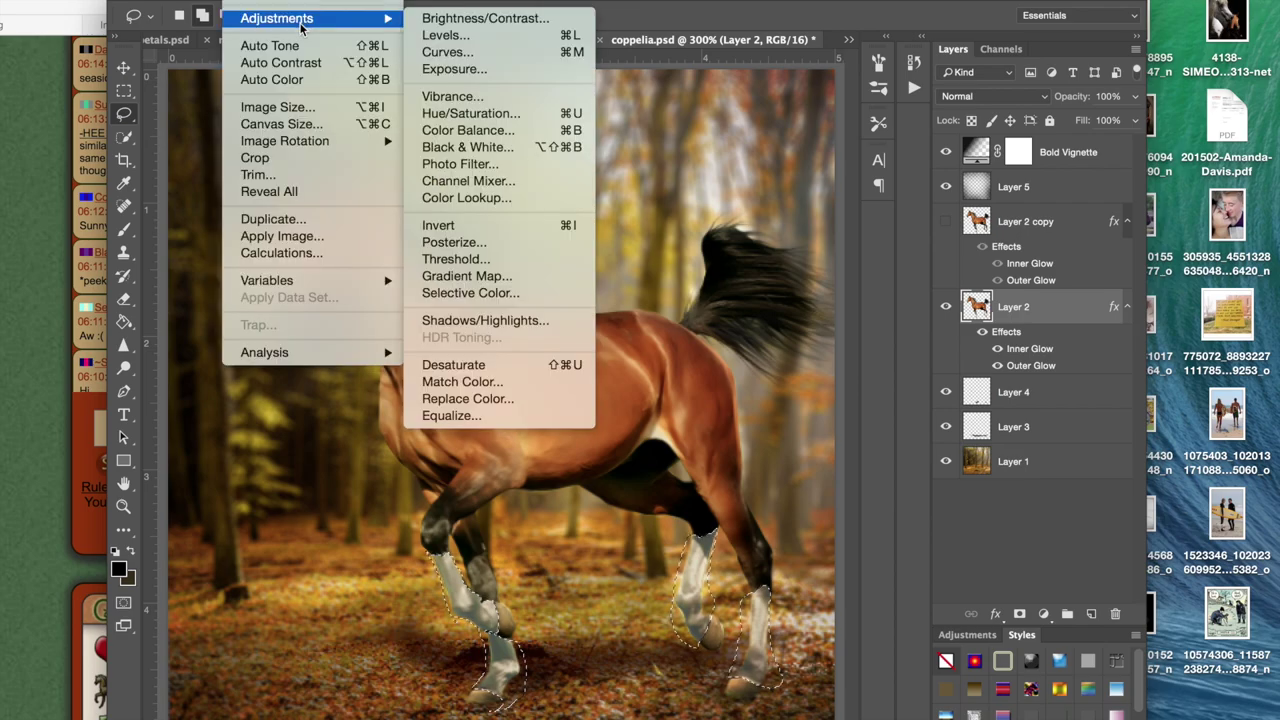
pyautogui.click(475, 132)
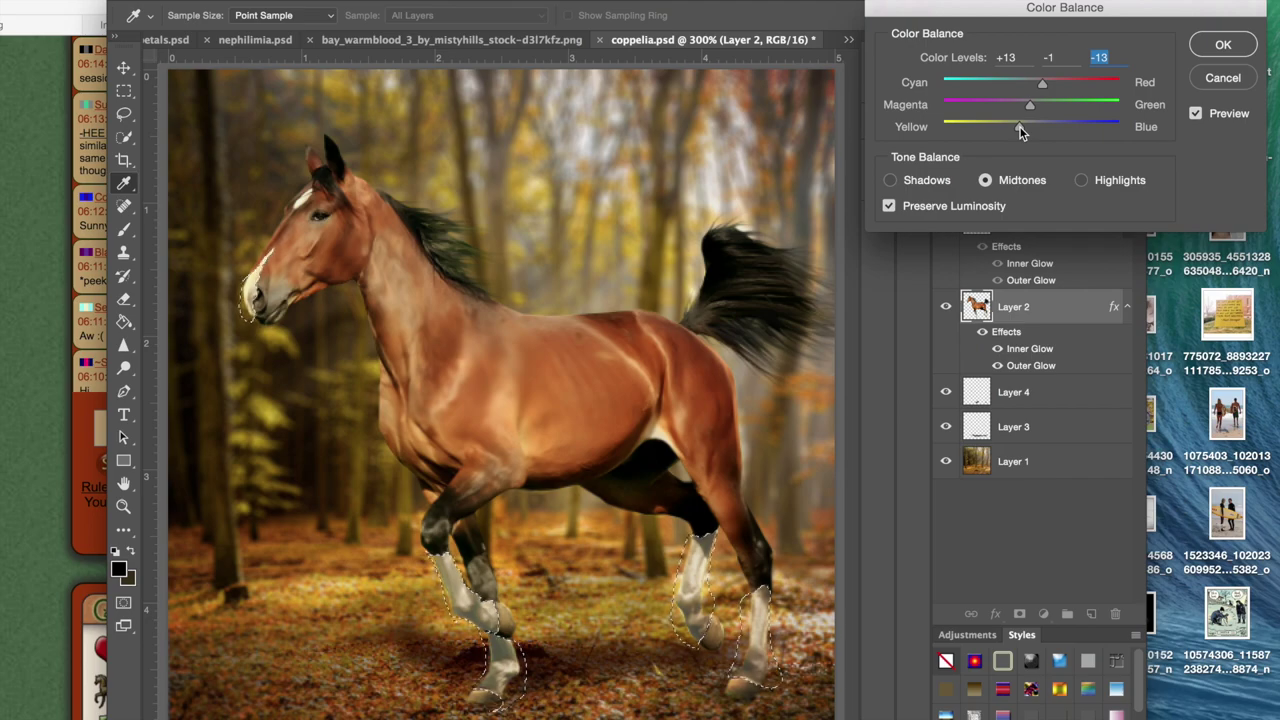
pyautogui.click(1082, 181)
pyautogui.moveTo(1031, 127); pyautogui.dragTo(1020, 128)
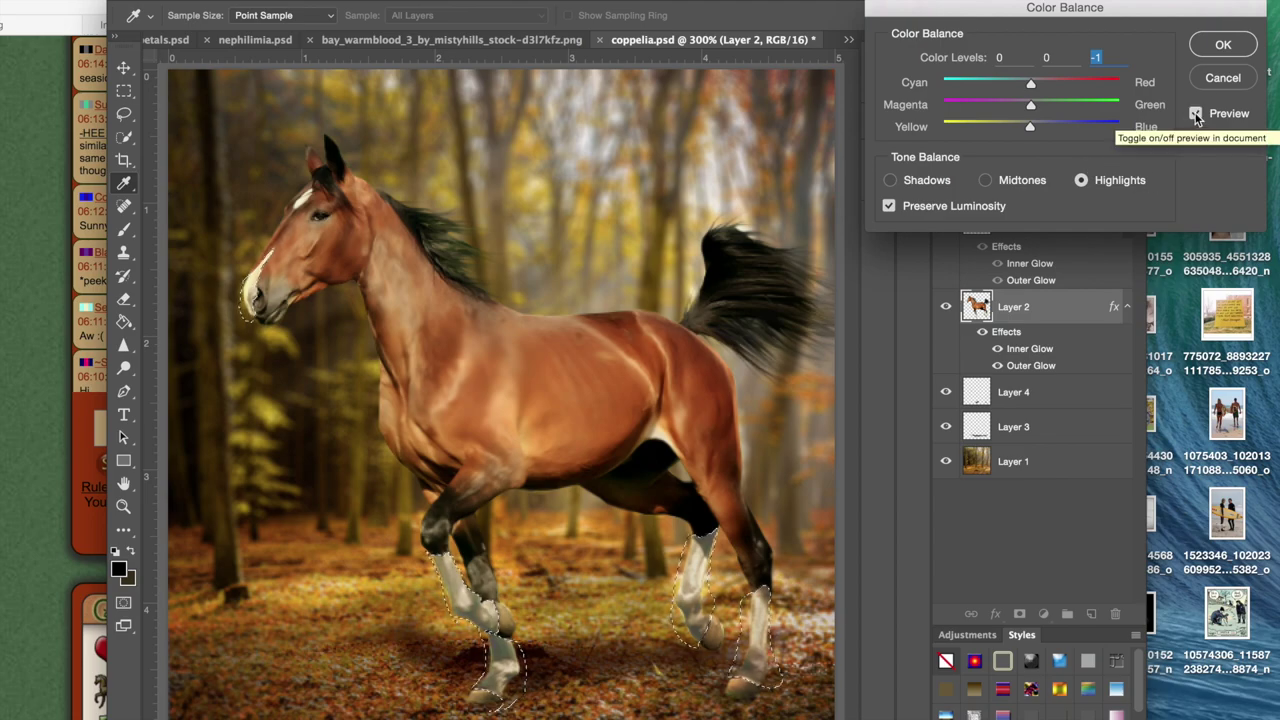
pyautogui.click(1223, 45)
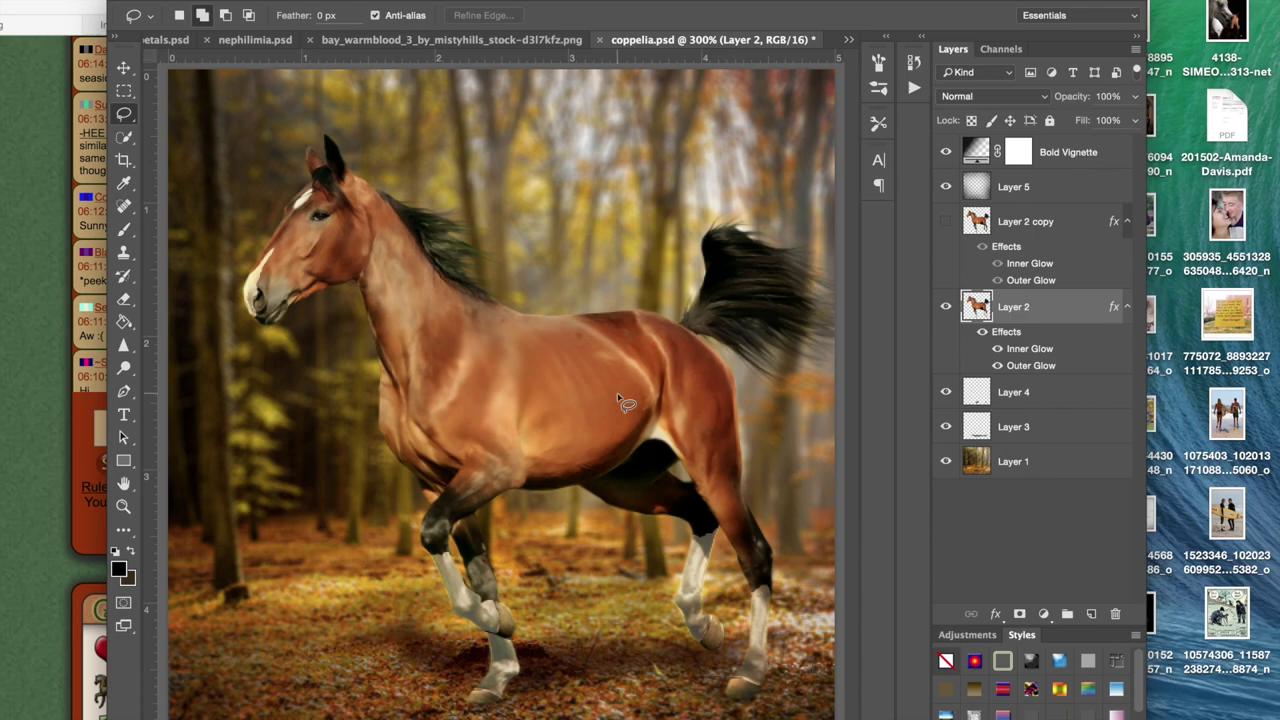
# Step: Examine the whole composition, the horse's muzzle and each lower leg up close to judge the edges of the white markings
pyautogui.press('super+minus')
pyautogui.press('super+minus')
pyautogui.press('super+equal')
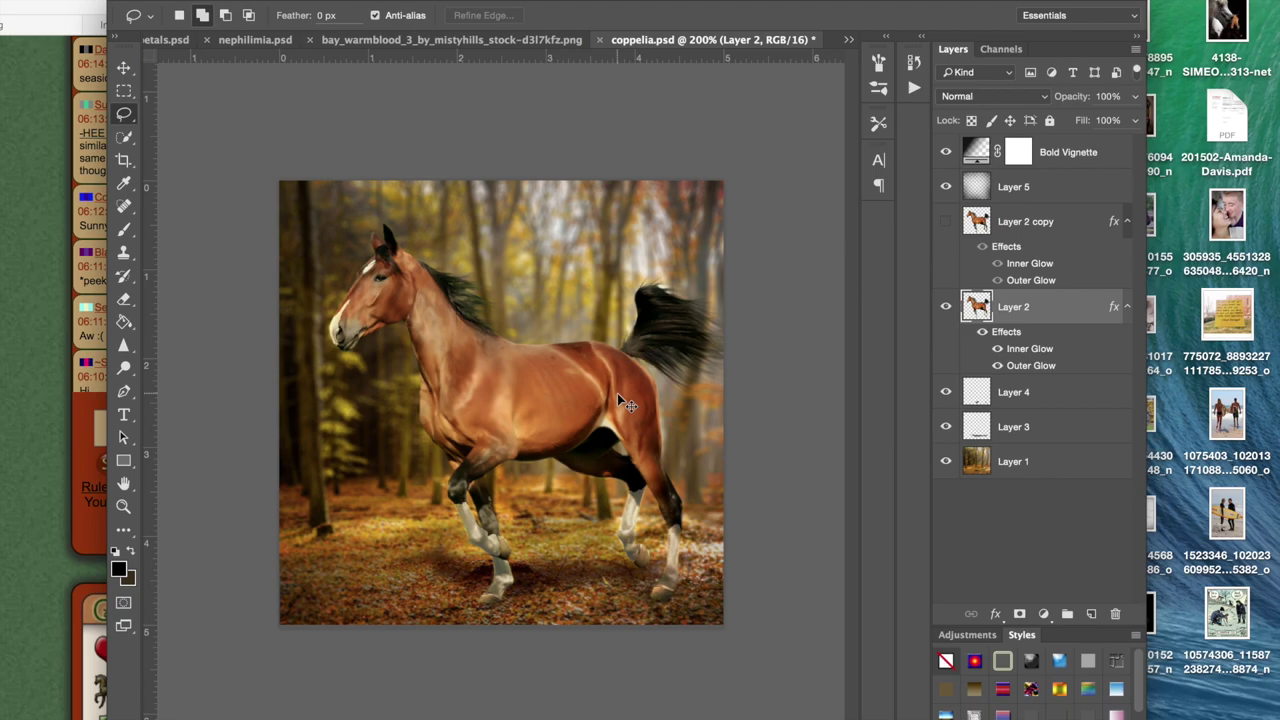
pyautogui.scroll(4, 618, 398)
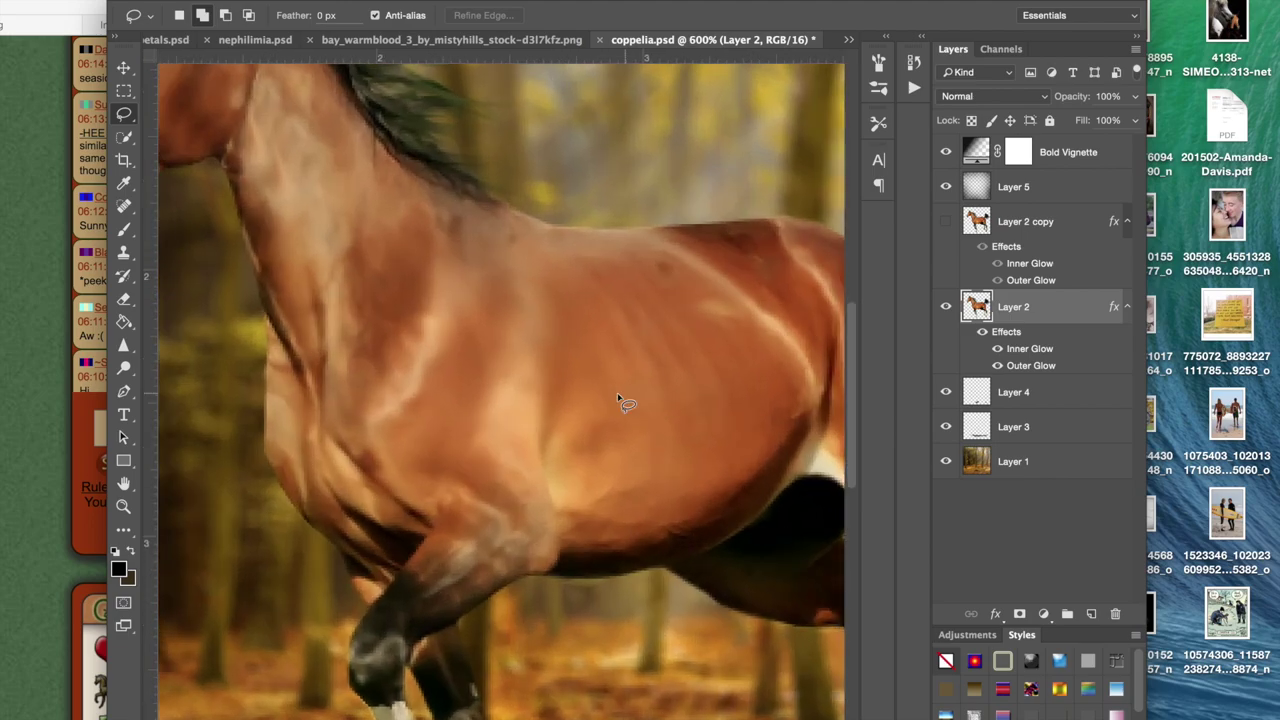
pyautogui.scroll(-4, 618, 398)
pyautogui.scroll(4, 618, 398)
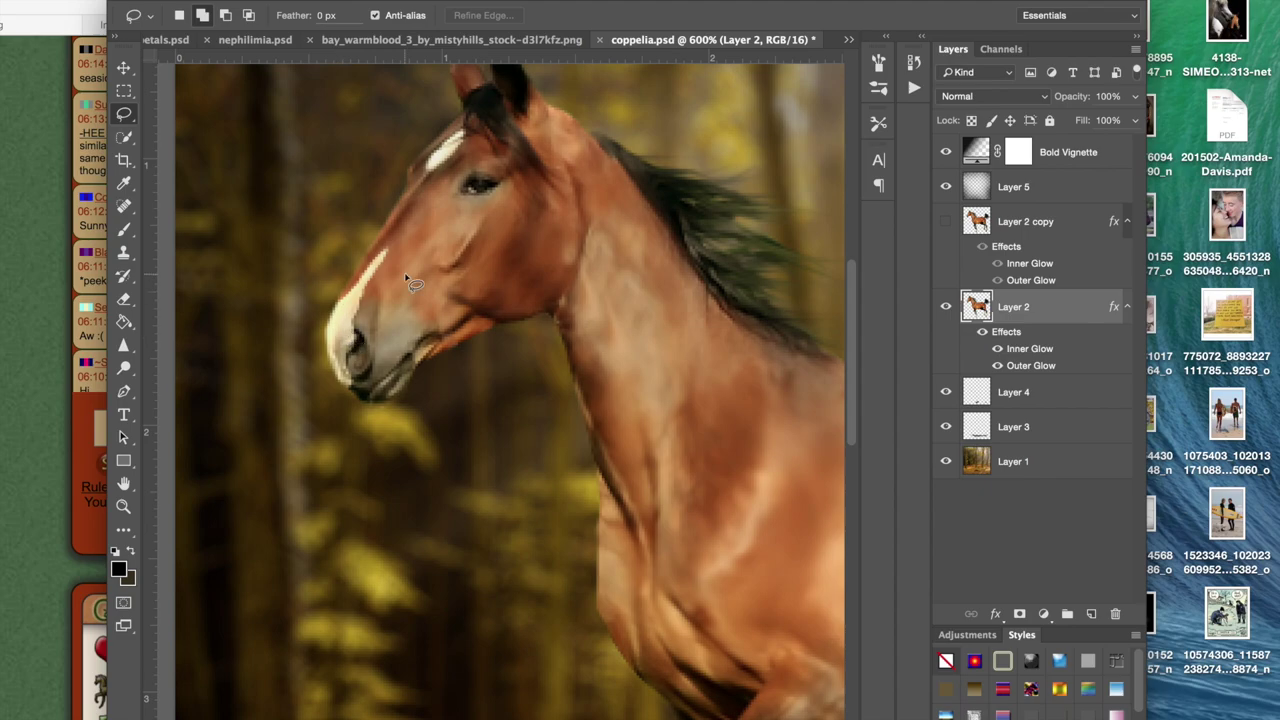
pyautogui.scroll(2, 405, 279)
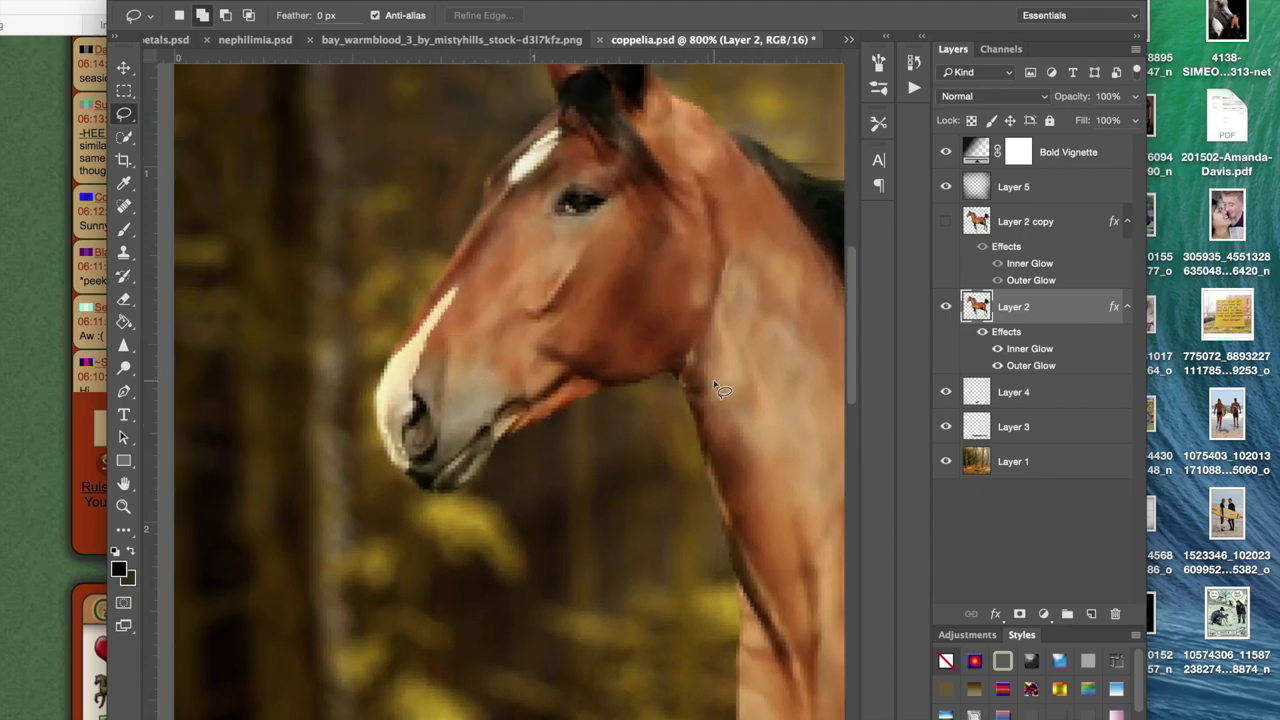
pyautogui.scroll(-15, 590, 340)
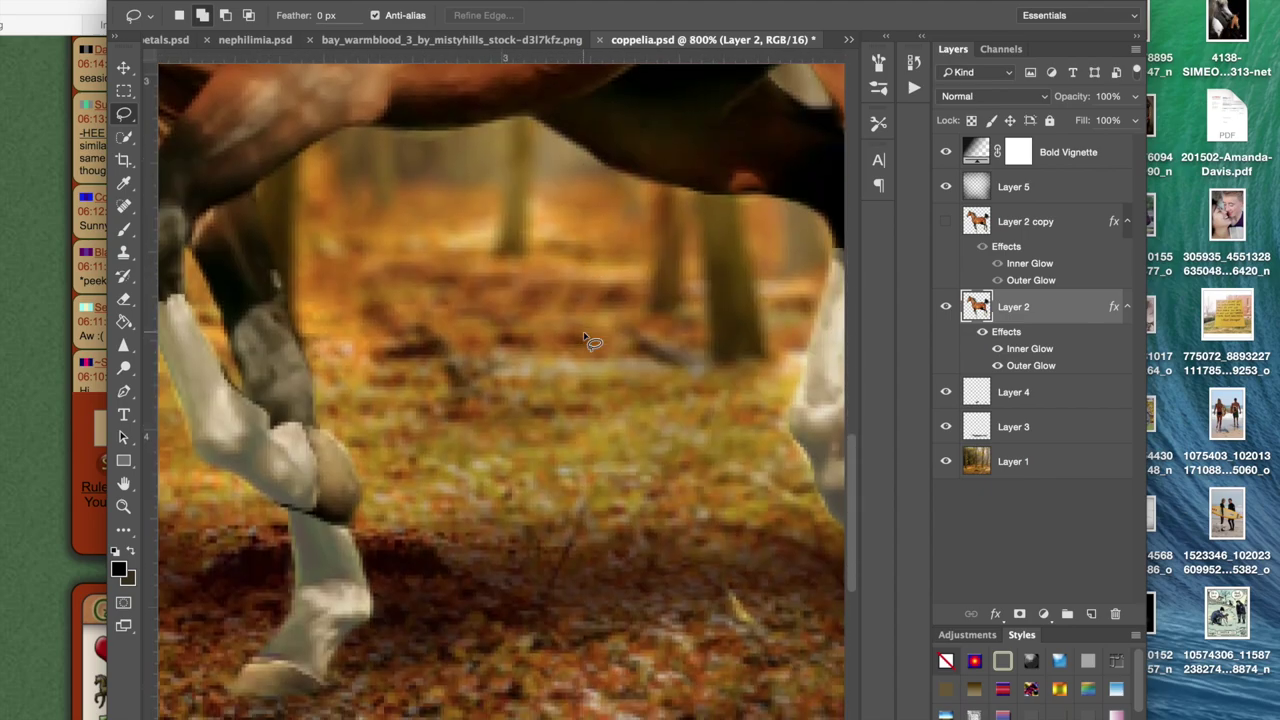
pyautogui.hscroll(-4, 590, 340)
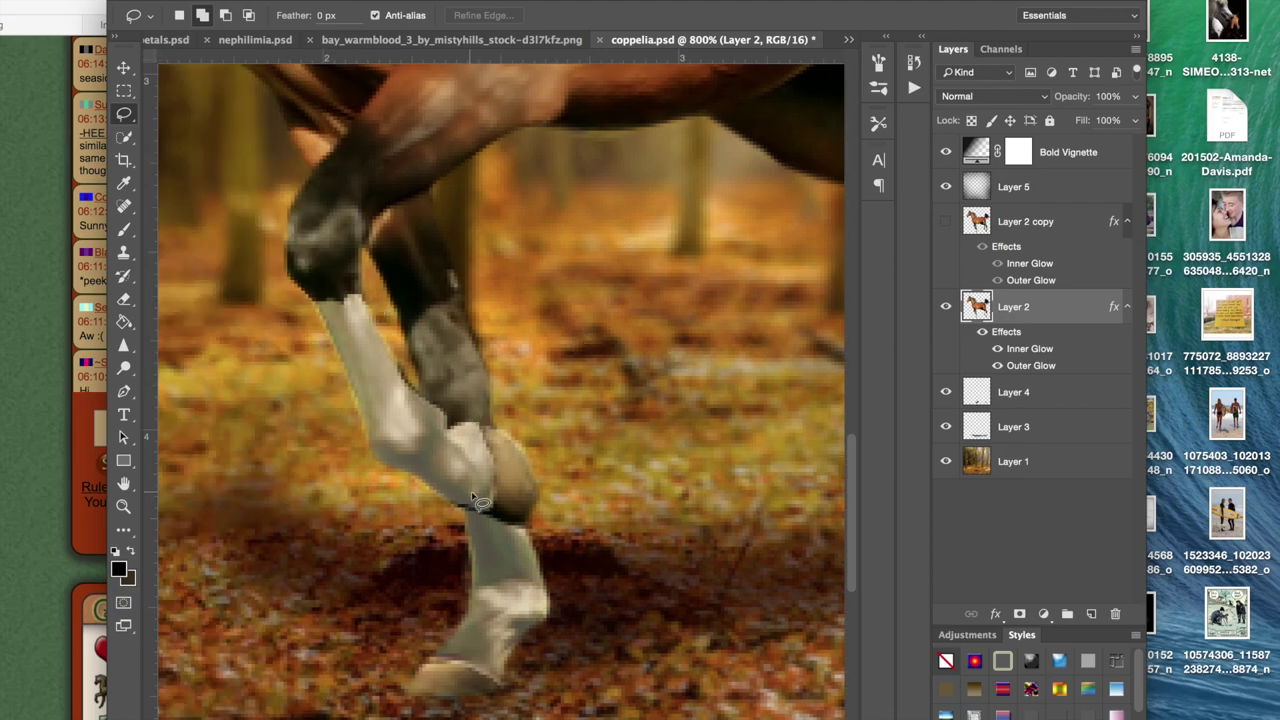
pyautogui.hscroll(10, 475, 500)
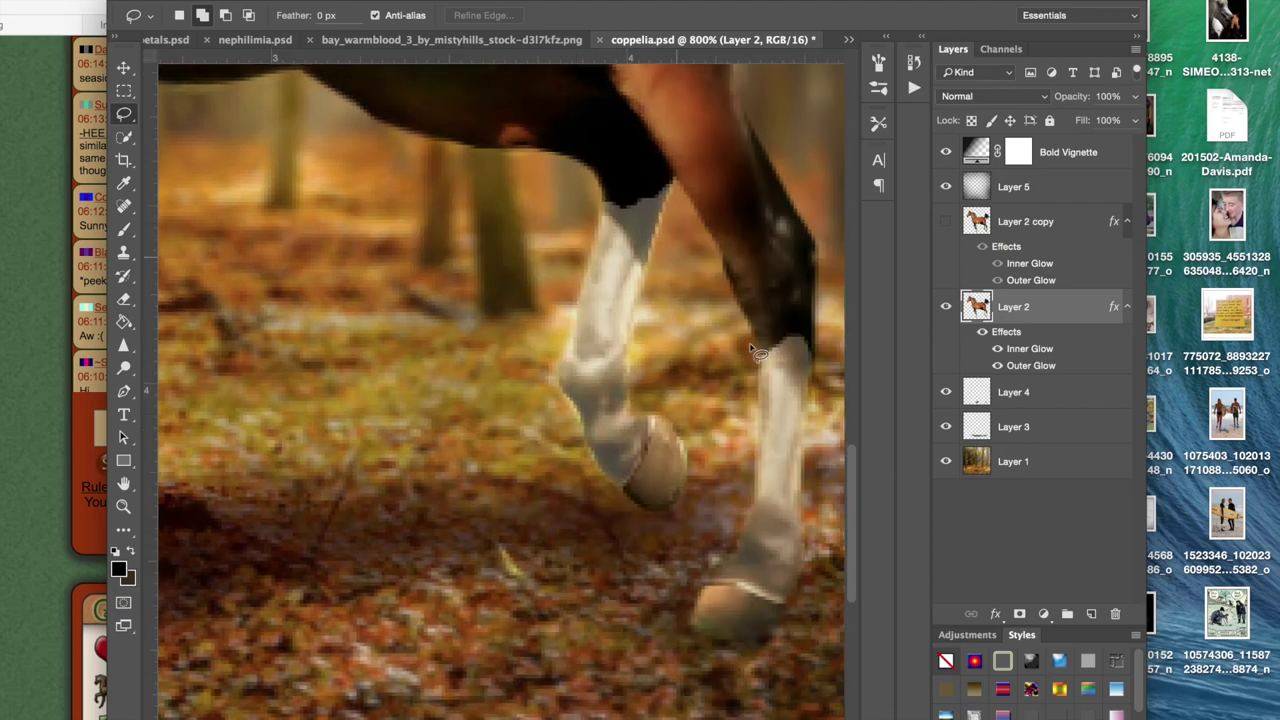
pyautogui.hscroll(4, 785, 368)
pyautogui.hscroll(-10, 614, 400)
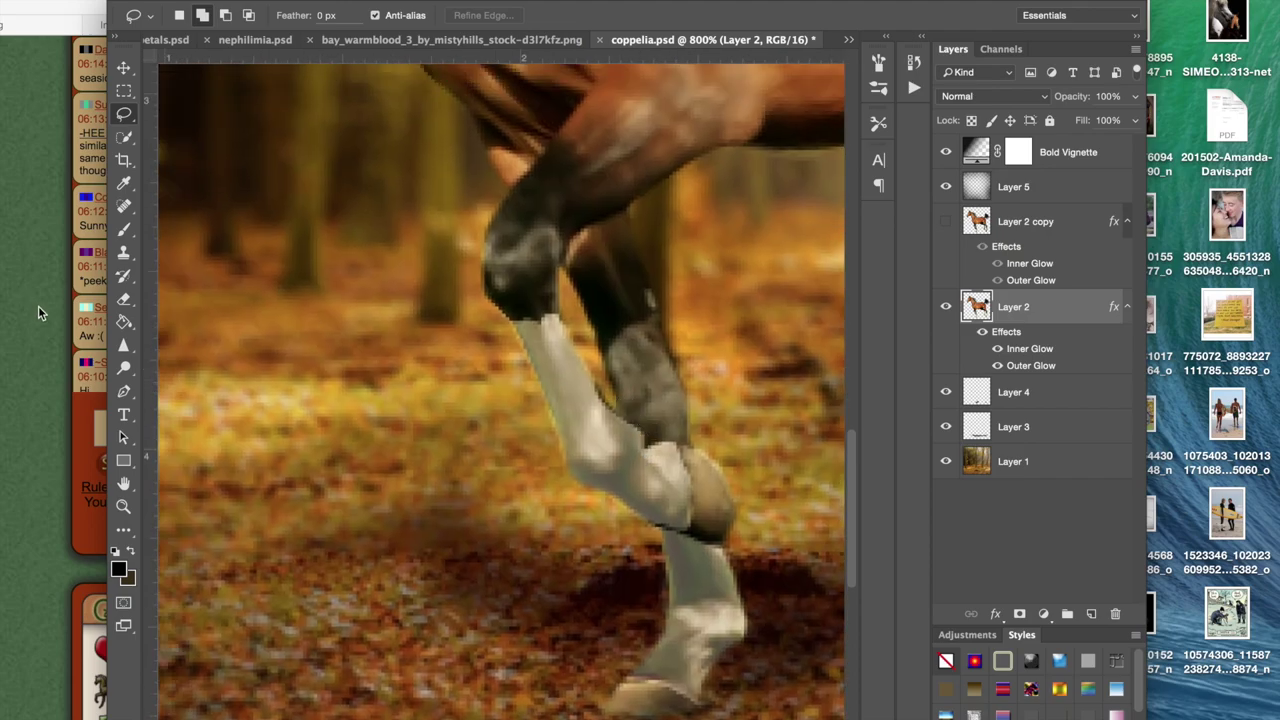
# Step: Smudge the upper edge of the raised foreleg's white marking below the knee at 4% strength
pyautogui.click(124, 370)
pyautogui.moveTo(124, 345); pyautogui.dragTo(172, 380)
pyautogui.click(424, 15)
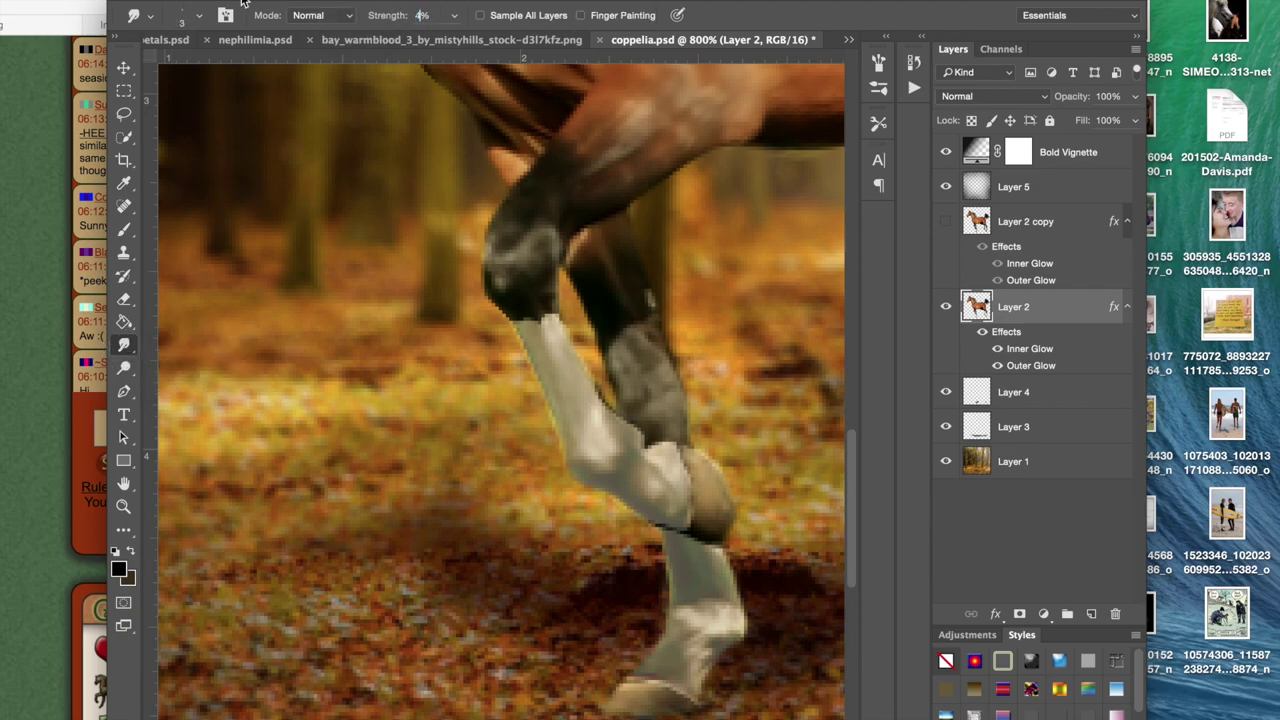
pyautogui.moveTo(548, 337)
pyautogui.mouseDown()
pyautogui.moveTo(529, 292)
pyautogui.moveTo(551, 316)
pyautogui.mouseUp()
# Step: Raise the Smudge strength to 20% and blend the raised foreleg's white marking into the black knee
pyautogui.scroll(6, 553, 320)
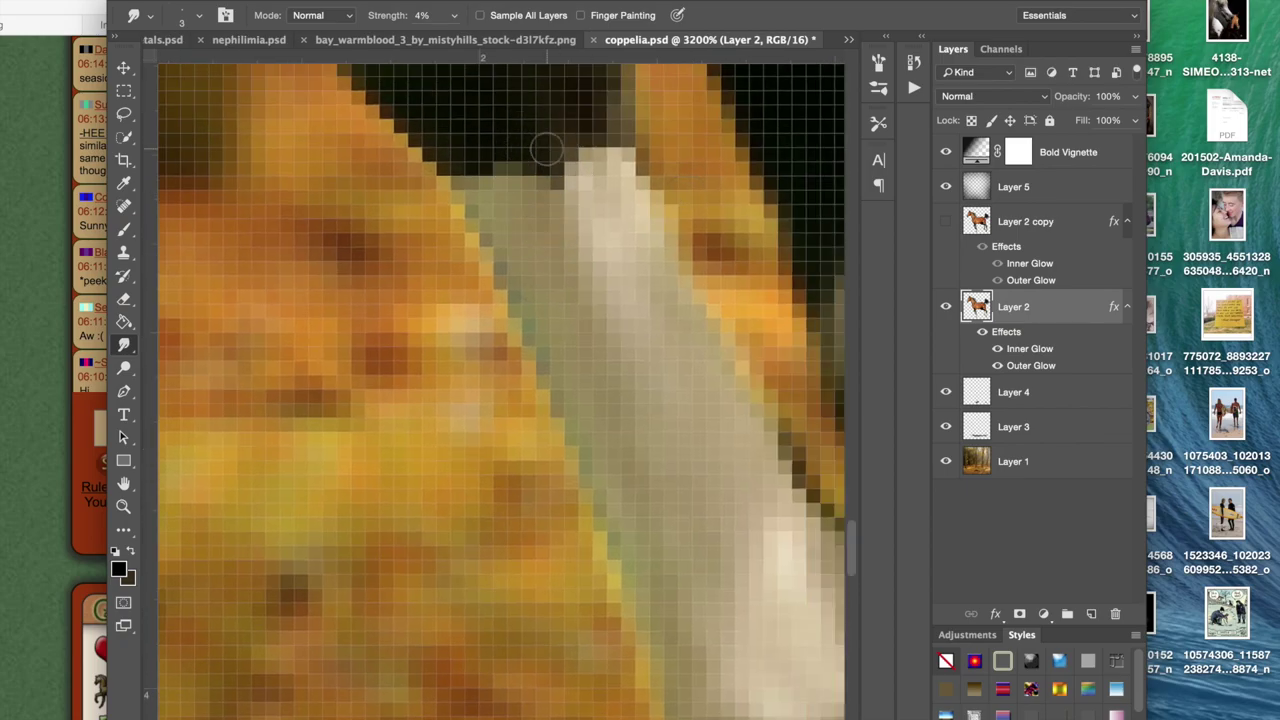
pyautogui.click(372, 18)
pyautogui.press('Return')
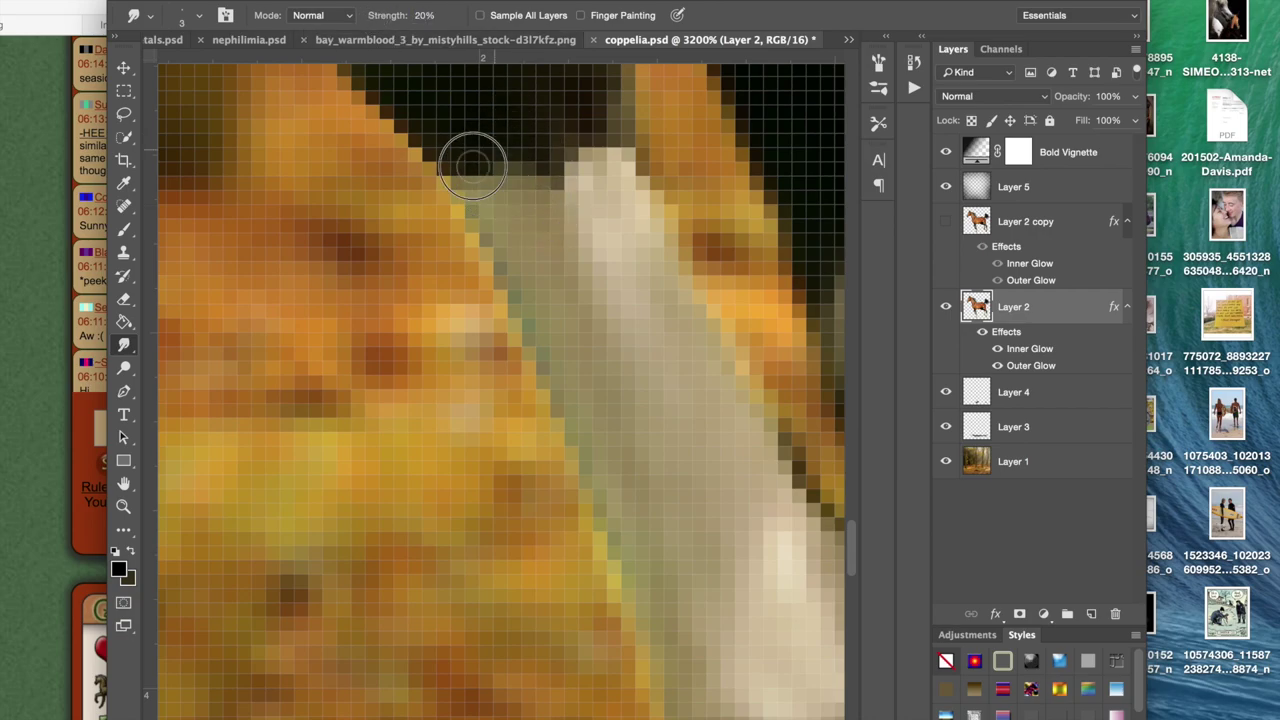
pyautogui.scroll(5, 562, 201)
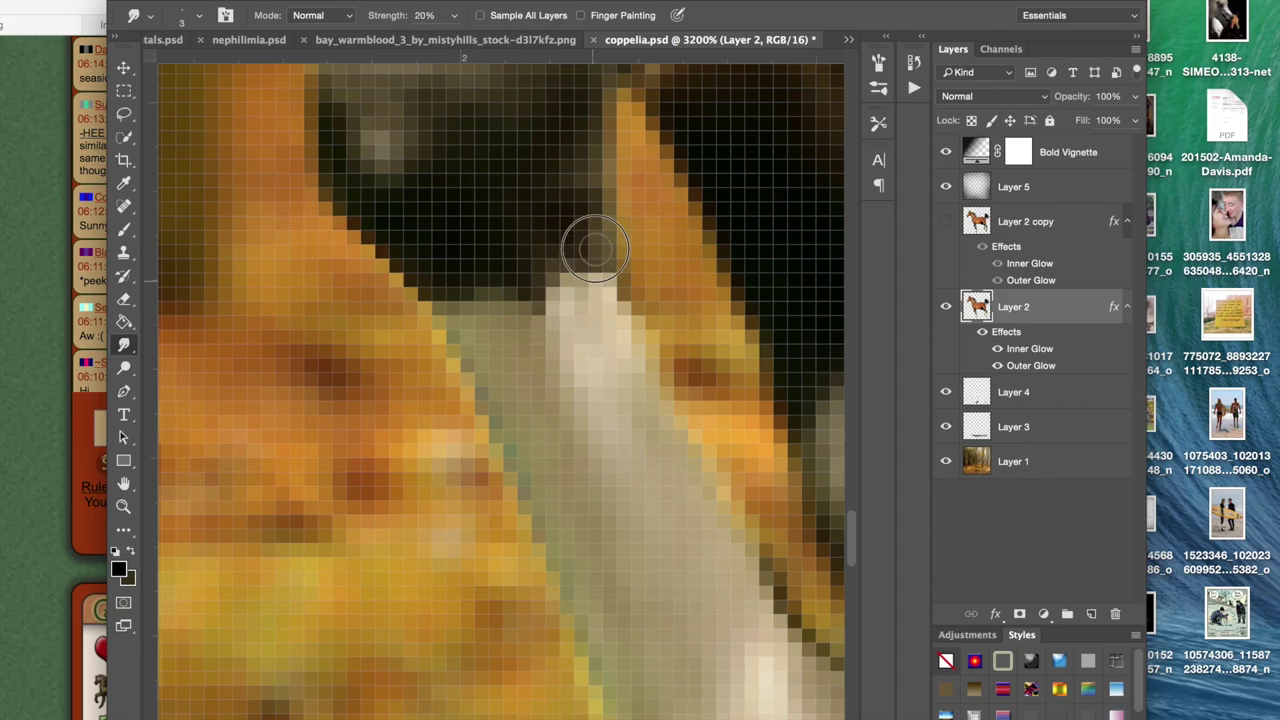
pyautogui.scroll(-3, 548, 316)
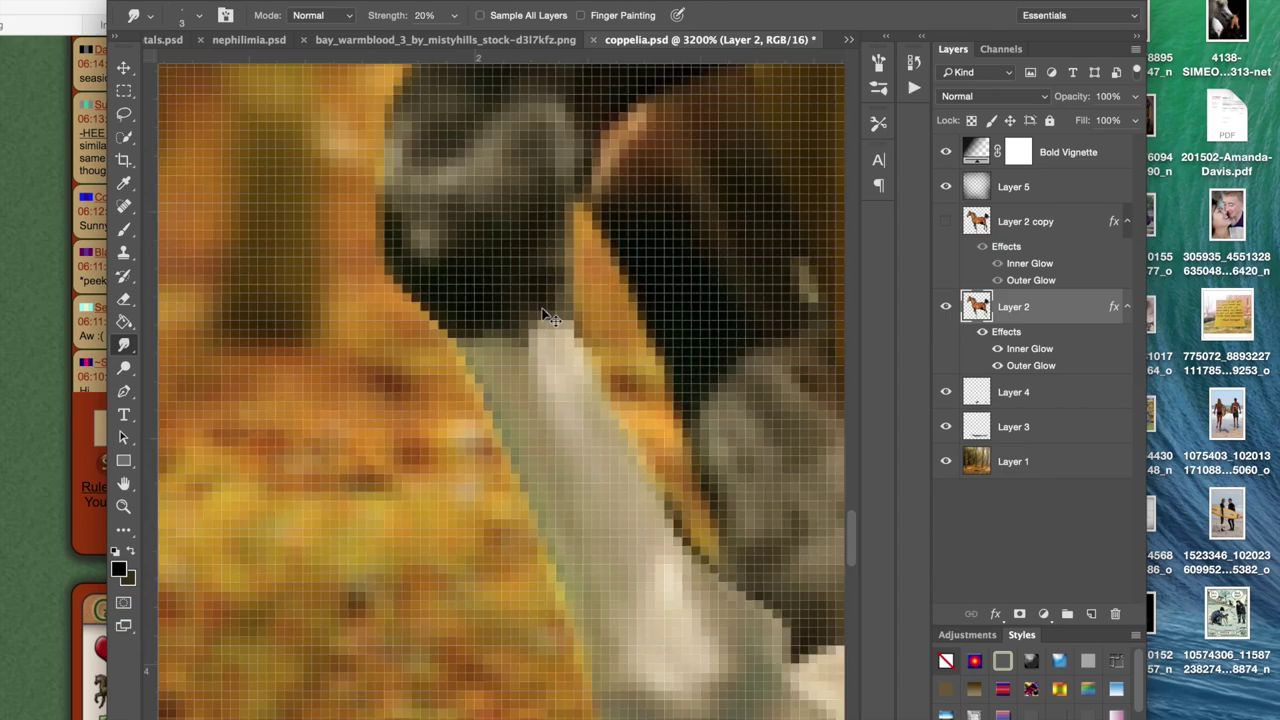
pyautogui.scroll(-1, 548, 318)
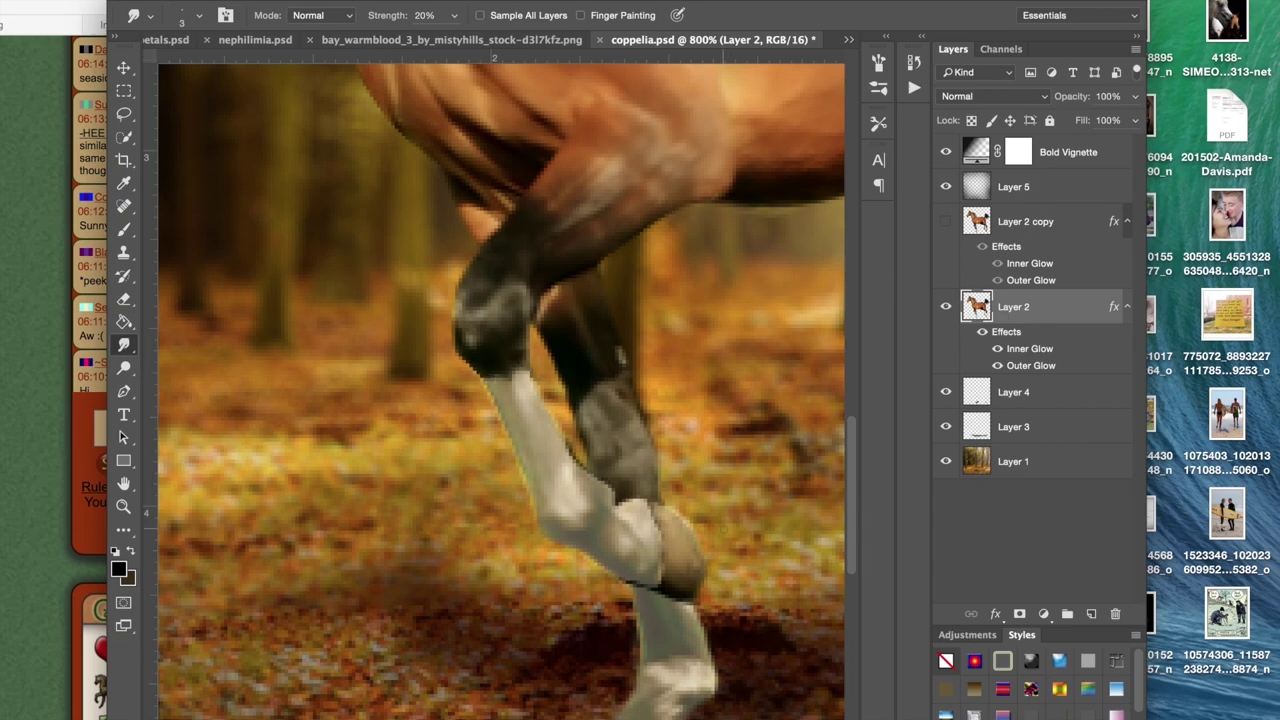
# Step: Smudge the upper edges of the white markings on both hind legs into the dark coat above them
pyautogui.hscroll(10, 548, 318)
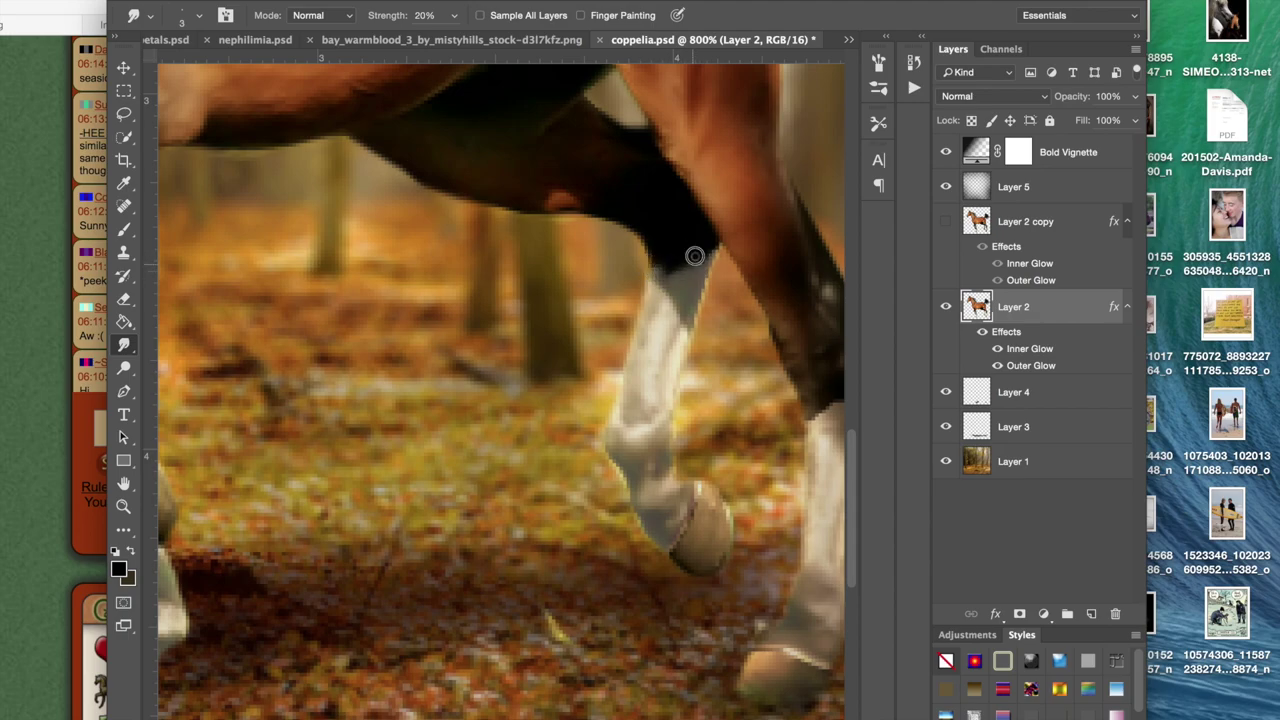
pyautogui.hscroll(2, 694, 258)
pyautogui.hscroll(1, 694, 258)
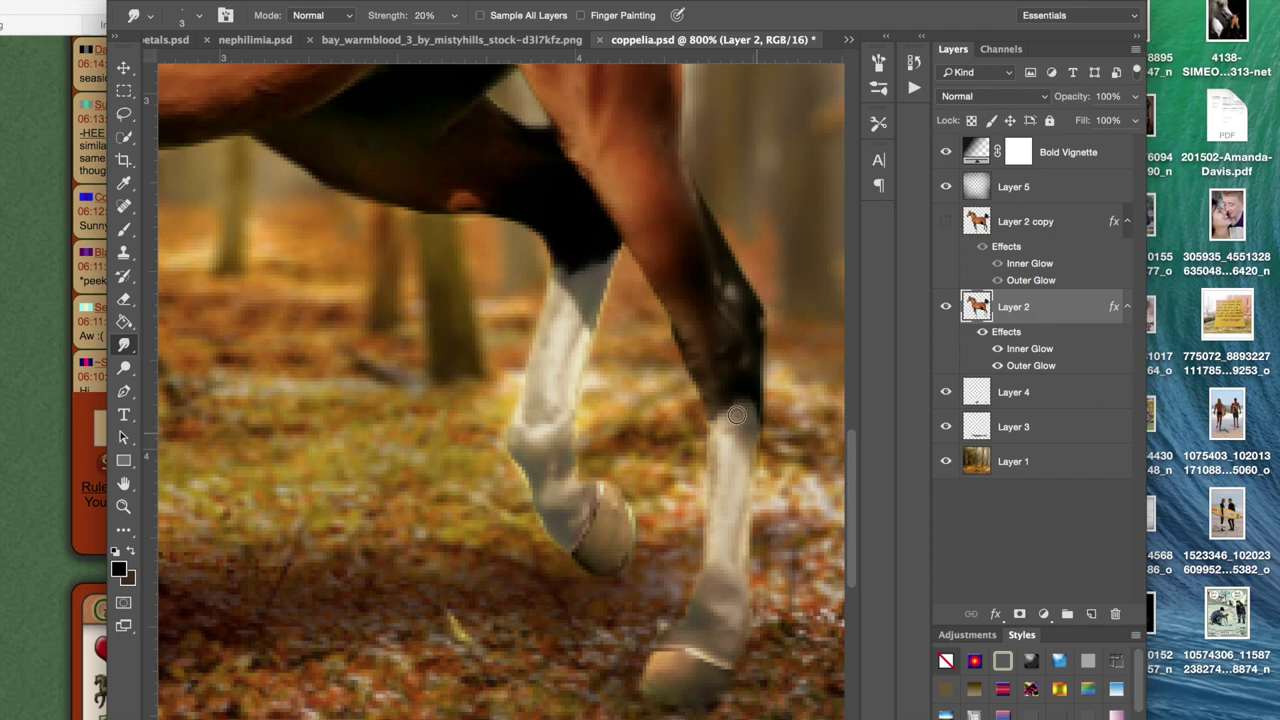
pyautogui.scroll(-1, 714, 412)
pyautogui.scroll(-5, 711, 455)
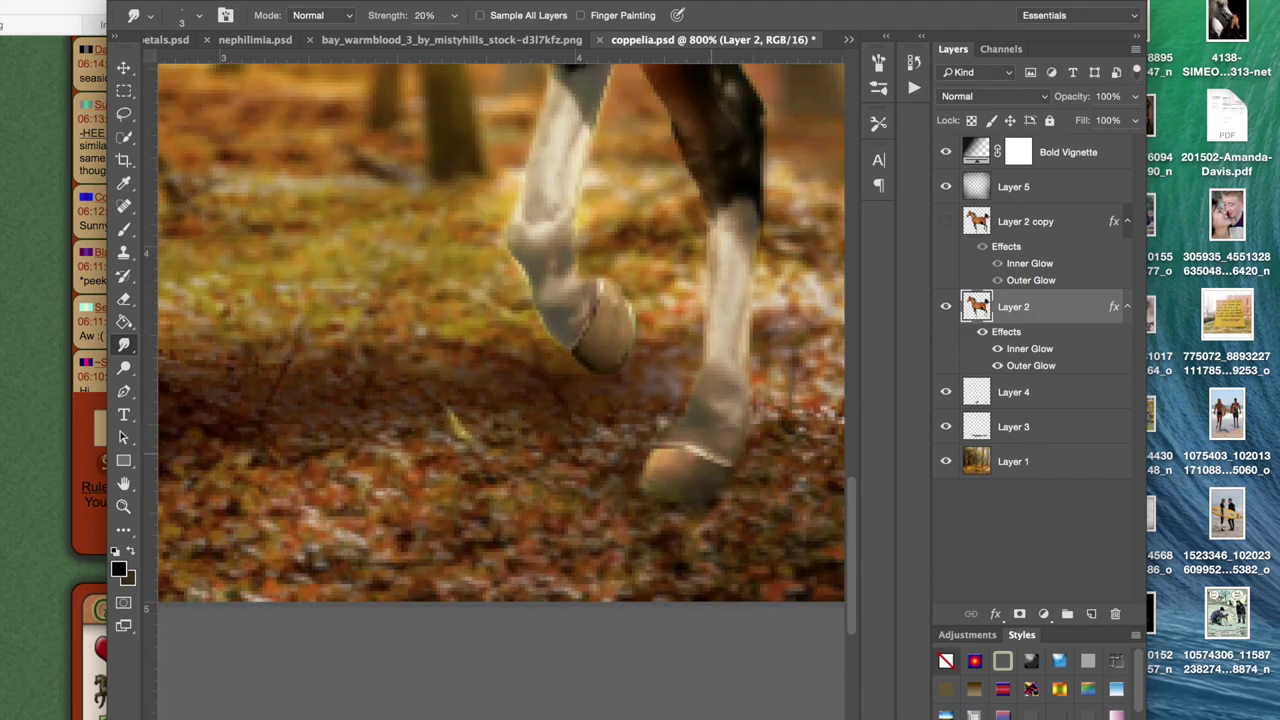
pyautogui.scroll(5, 711, 455)
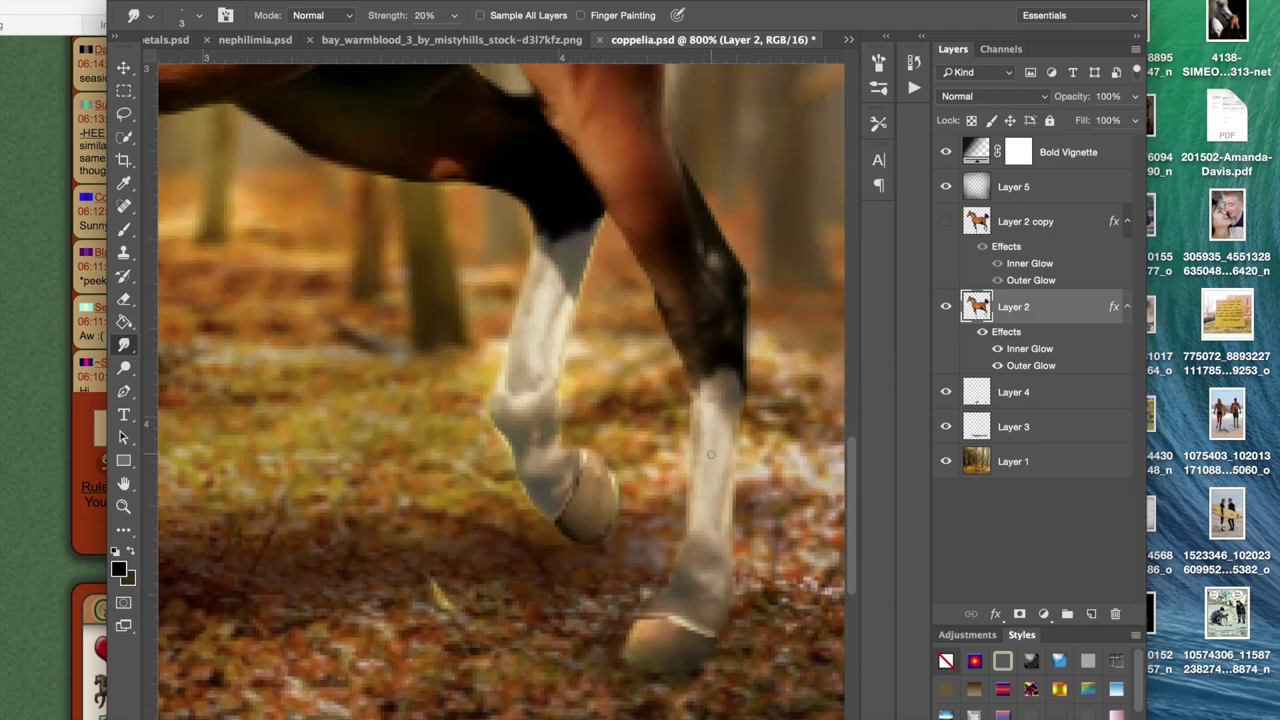
pyautogui.hscroll(-5, 711, 455)
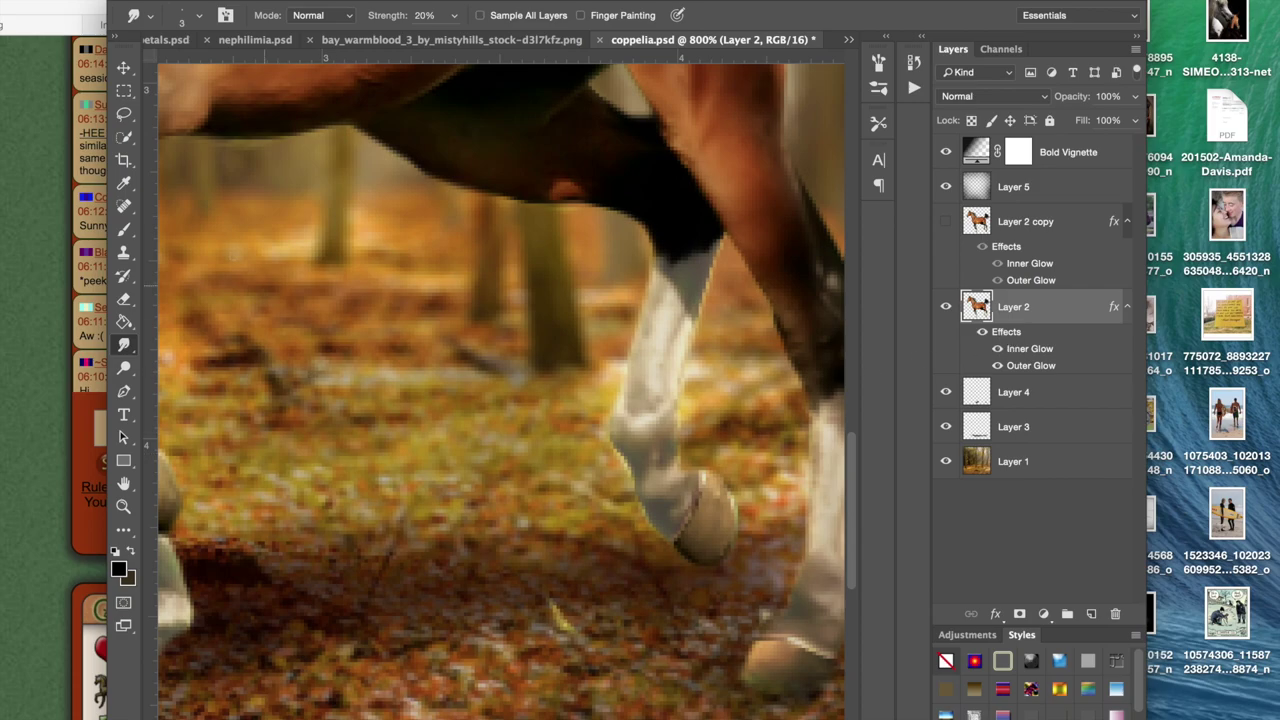
# Step: Erase the rough fringe along the inner edge of the raised foreleg's white marking with a size 3 Eraser
pyautogui.click(124, 298)
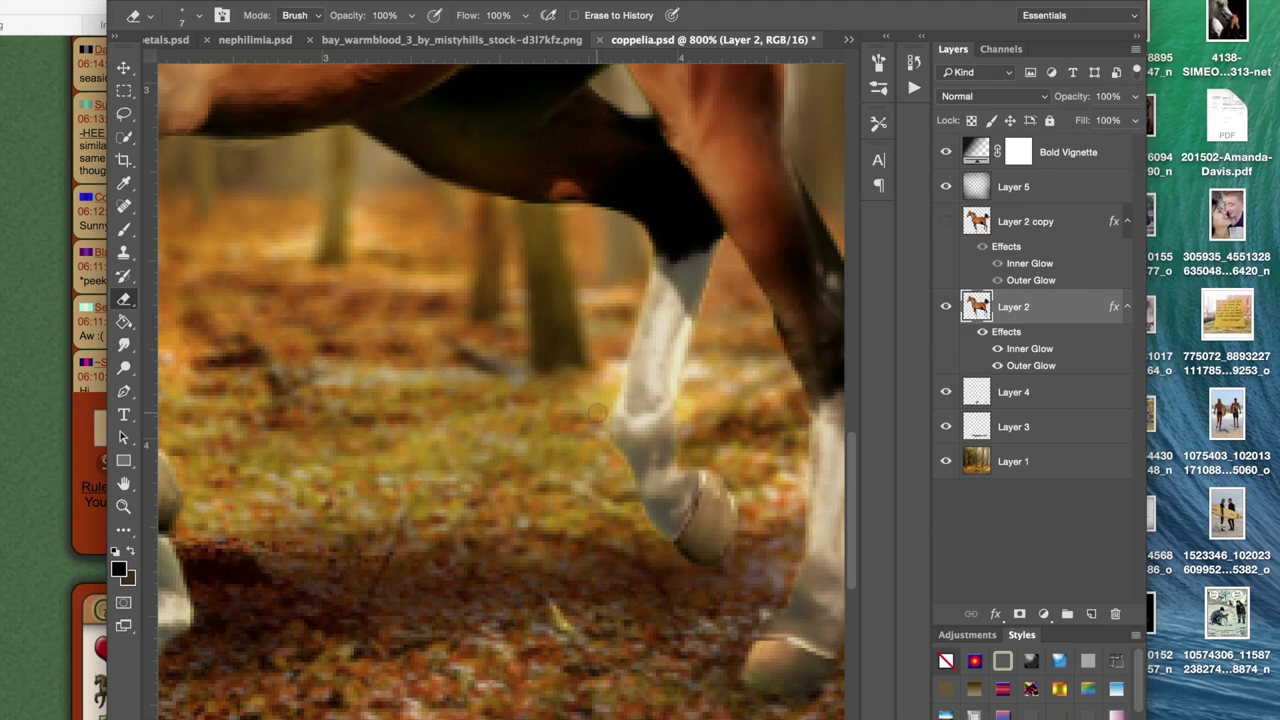
pyautogui.hscroll(5, 597, 413)
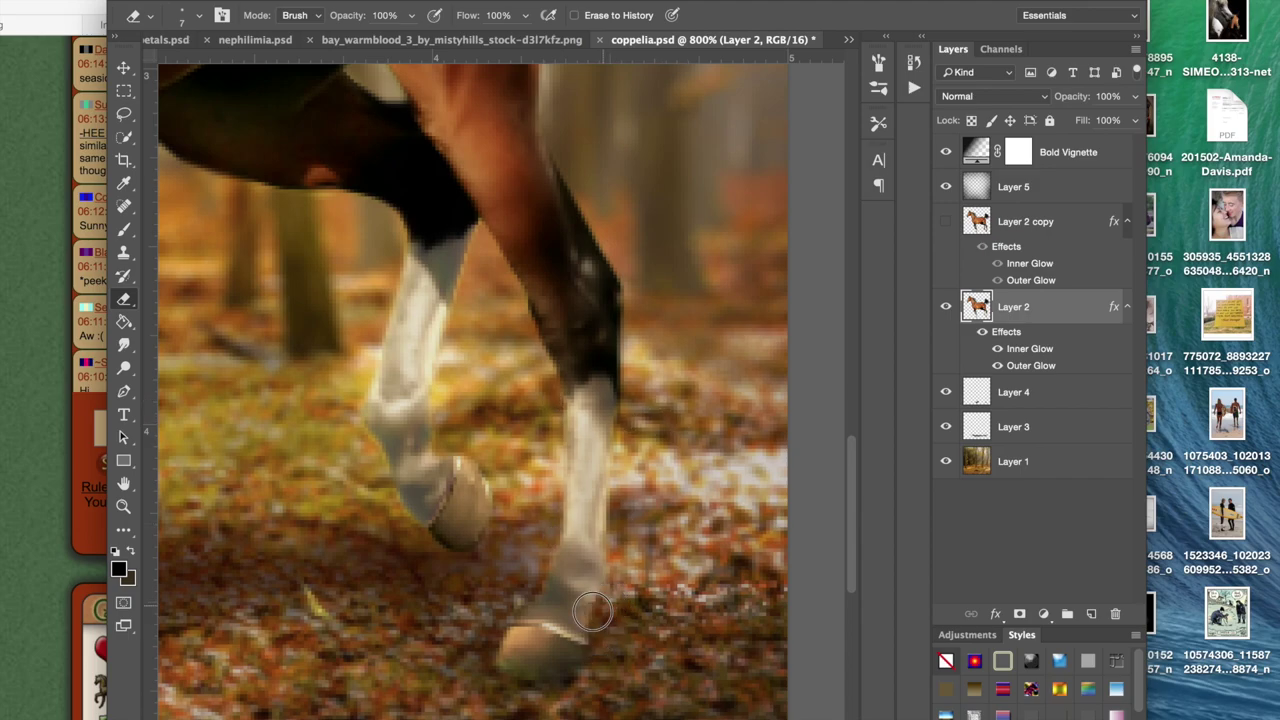
pyautogui.hscroll(-6, 592, 640)
pyautogui.hscroll(4, 592, 640)
pyautogui.scroll(-2, 592, 640)
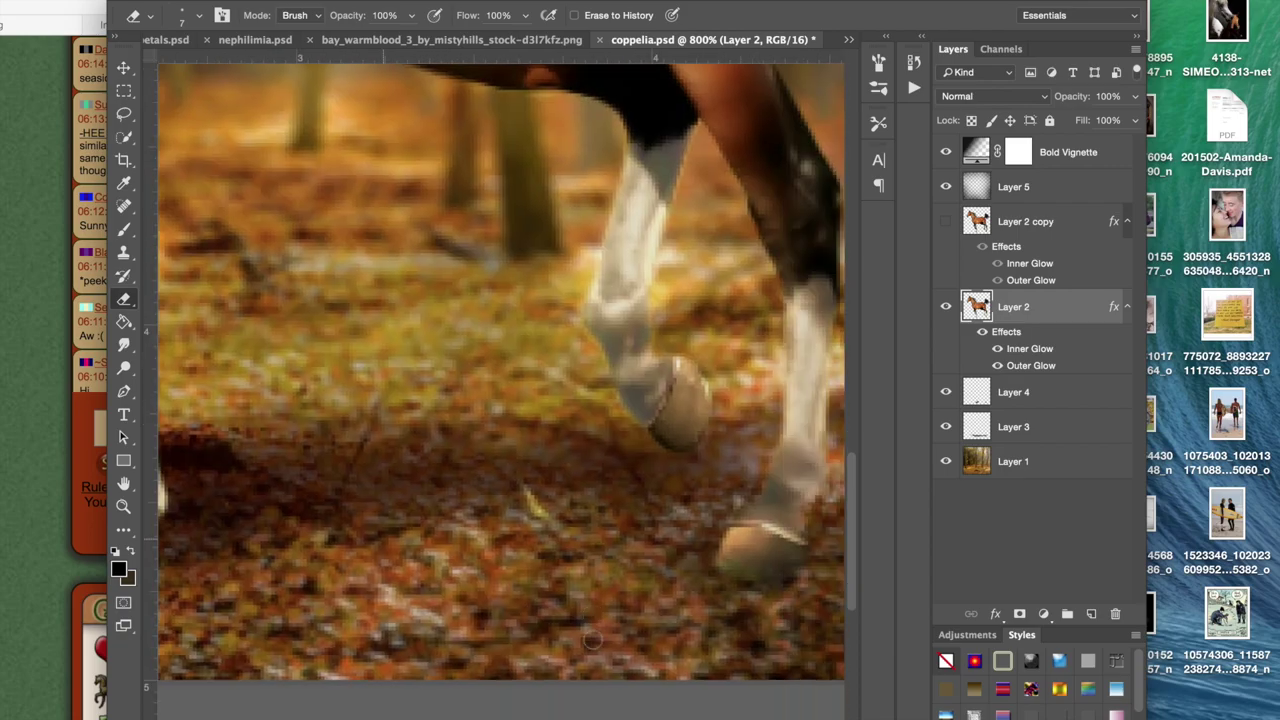
pyautogui.hscroll(-10, 704, 558)
pyautogui.scroll(3, 704, 558)
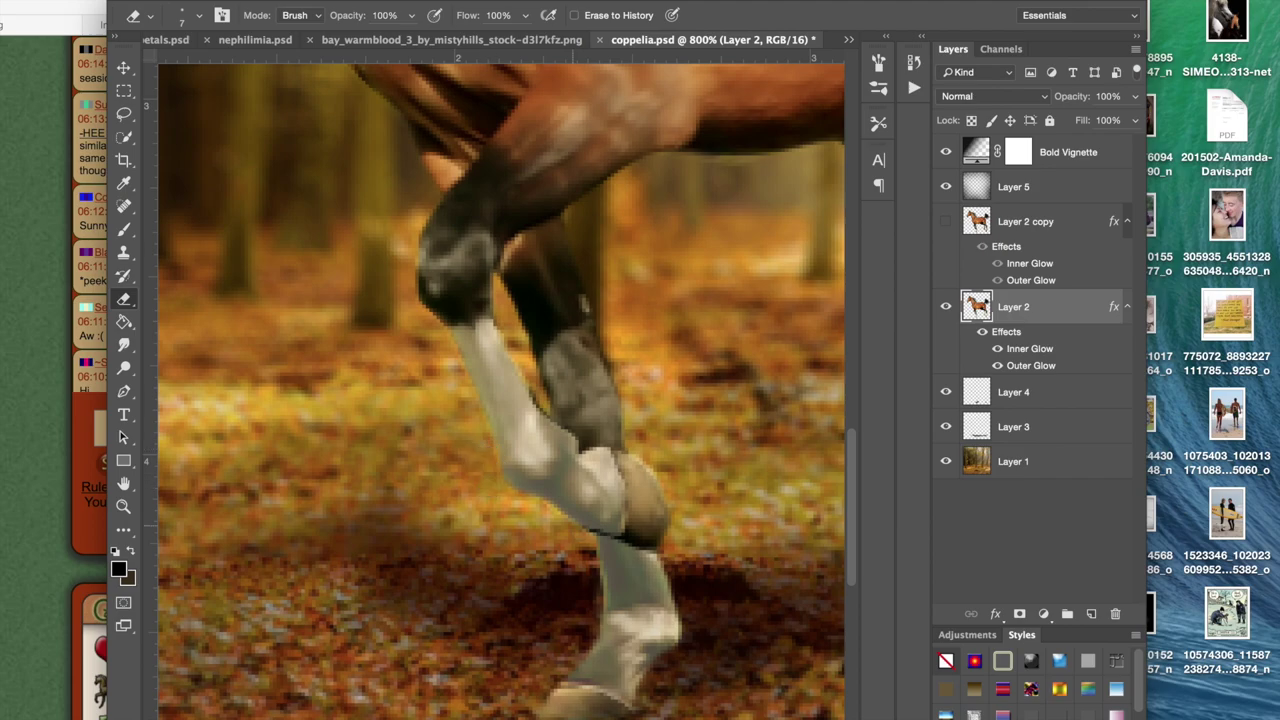
pyautogui.scroll(-2, 510, 510)
pyautogui.hscroll(1, 510, 510)
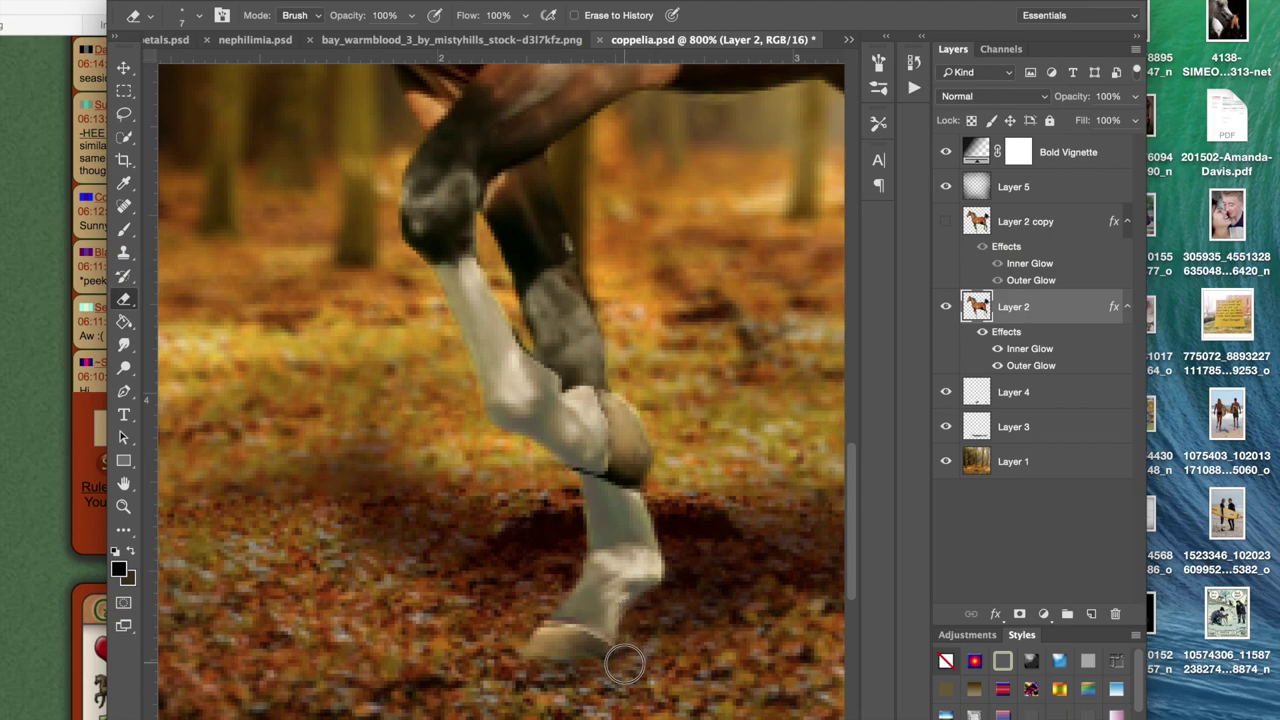
pyautogui.scroll(3, 620, 665)
pyautogui.hscroll(3, 620, 665)
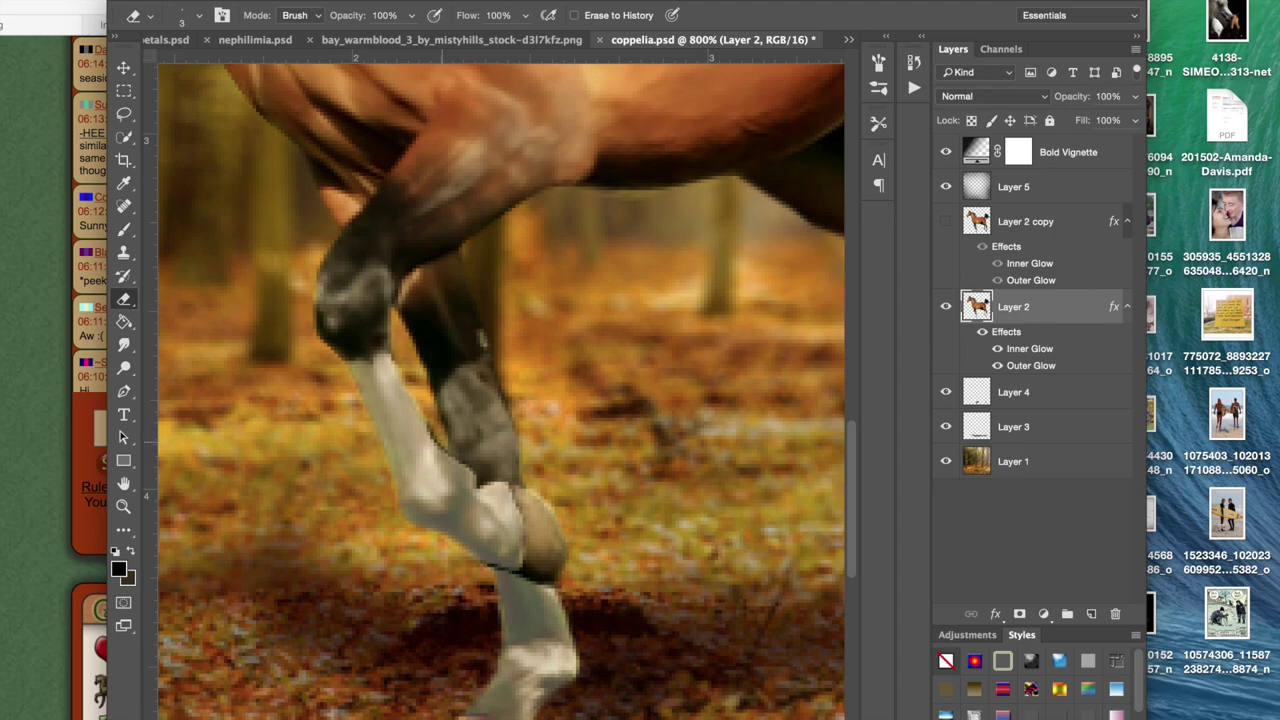
pyautogui.moveTo(437, 443)
pyautogui.mouseDown()
pyautogui.moveTo(449, 456)
pyautogui.moveTo(407, 375)
pyautogui.mouseUp()
# Step: Erase the stray edges around the planted foreleg's lower marking and beneath the raised hind leg's hoof
pyautogui.scroll(-4, 395, 494)
pyautogui.hscroll(4, 395, 494)
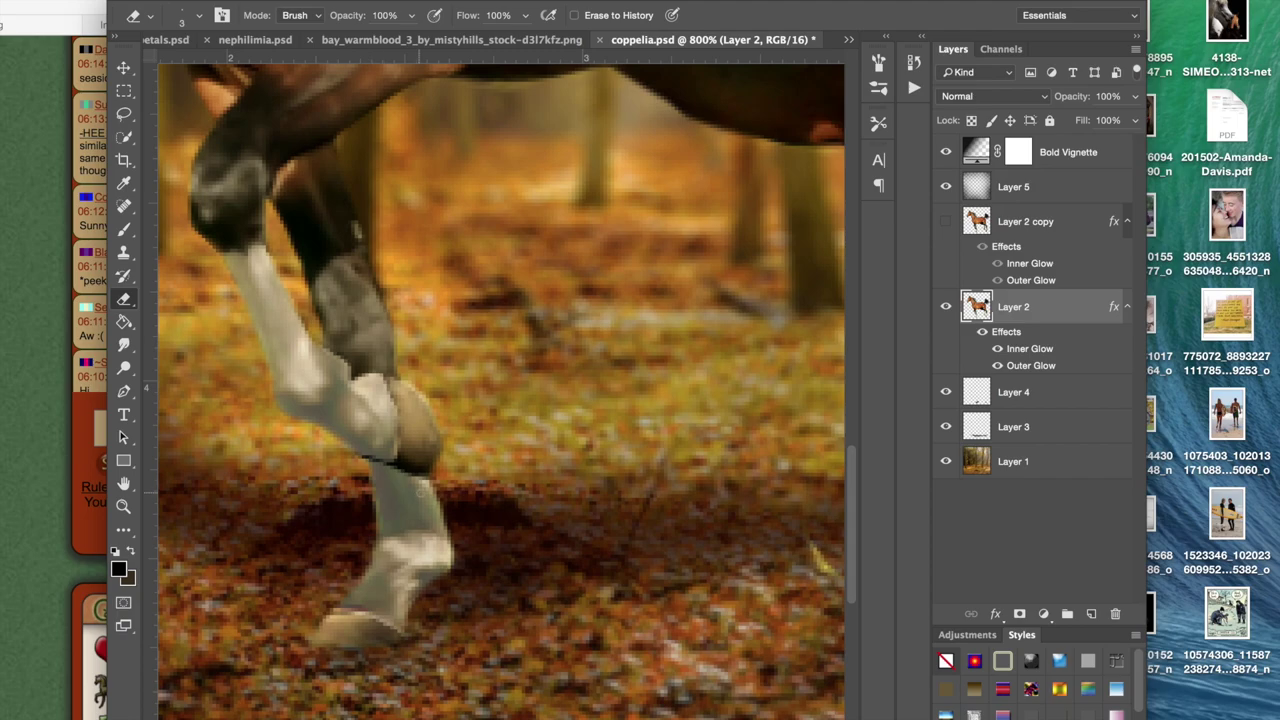
pyautogui.moveTo(375, 535); pyautogui.dragTo(359, 574)
pyautogui.hscroll(1, 529, 548)
pyautogui.hscroll(10, 529, 547)
pyautogui.scroll(-2, 529, 547)
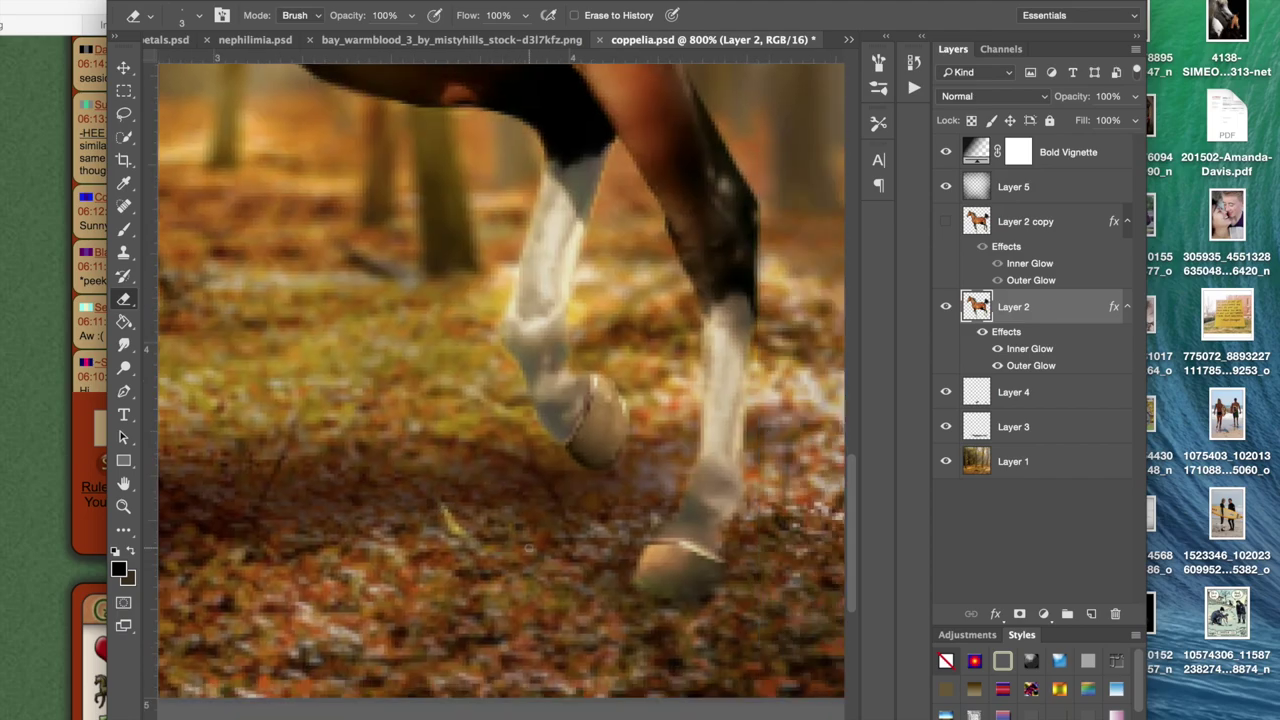
pyautogui.moveTo(552, 439)
pyautogui.mouseDown()
pyautogui.moveTo(492, 337)
pyautogui.moveTo(567, 461)
pyautogui.moveTo(607, 481)
pyautogui.mouseUp()
# Step: Smudge the raised foreleg's fetlock, the planted foreleg's hoof and the planted hind hoof with a size 15 brush at 20% strength
pyautogui.hscroll(2, 614, 486)
pyautogui.scroll(-6, 618, 492)
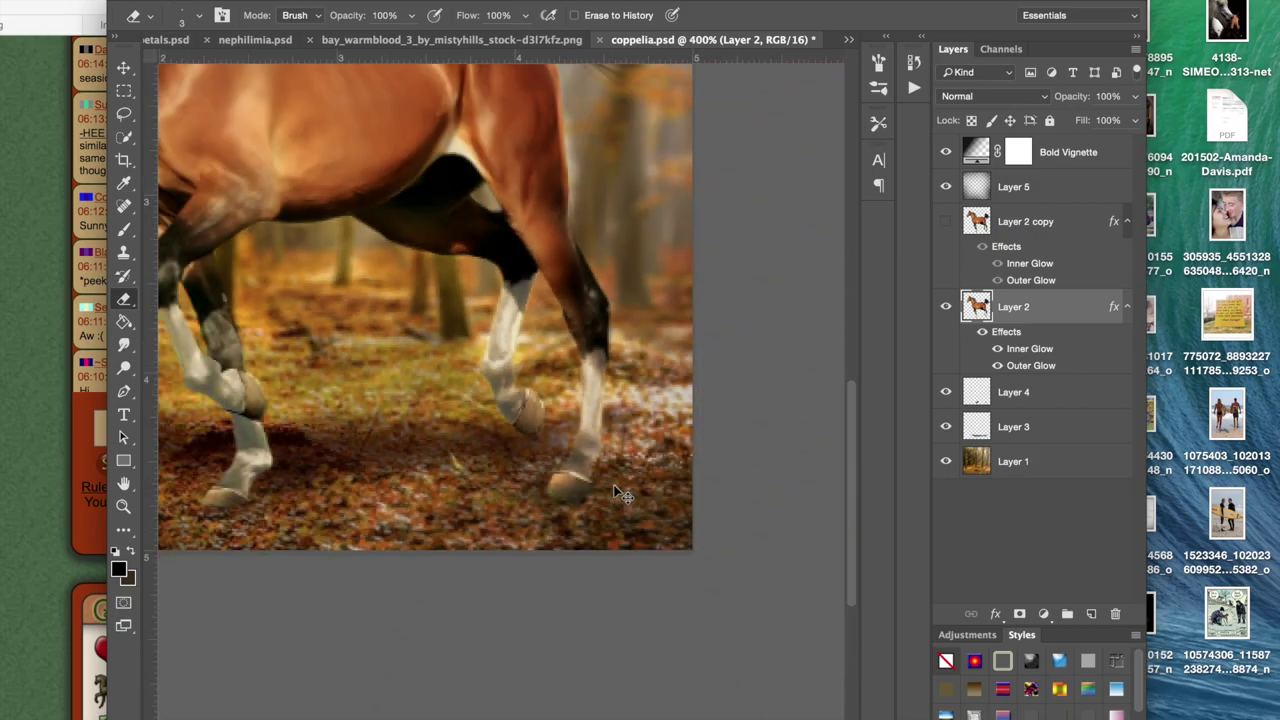
pyautogui.scroll(2, 618, 492)
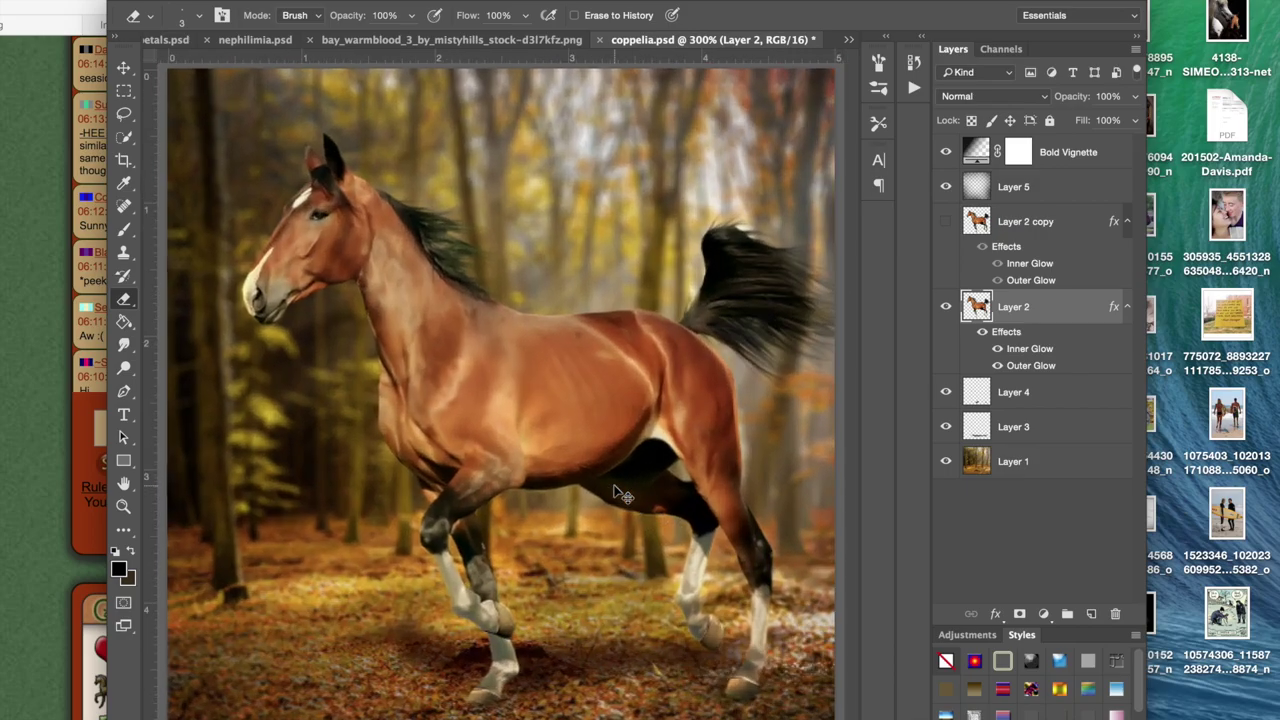
pyautogui.scroll(-2, 618, 492)
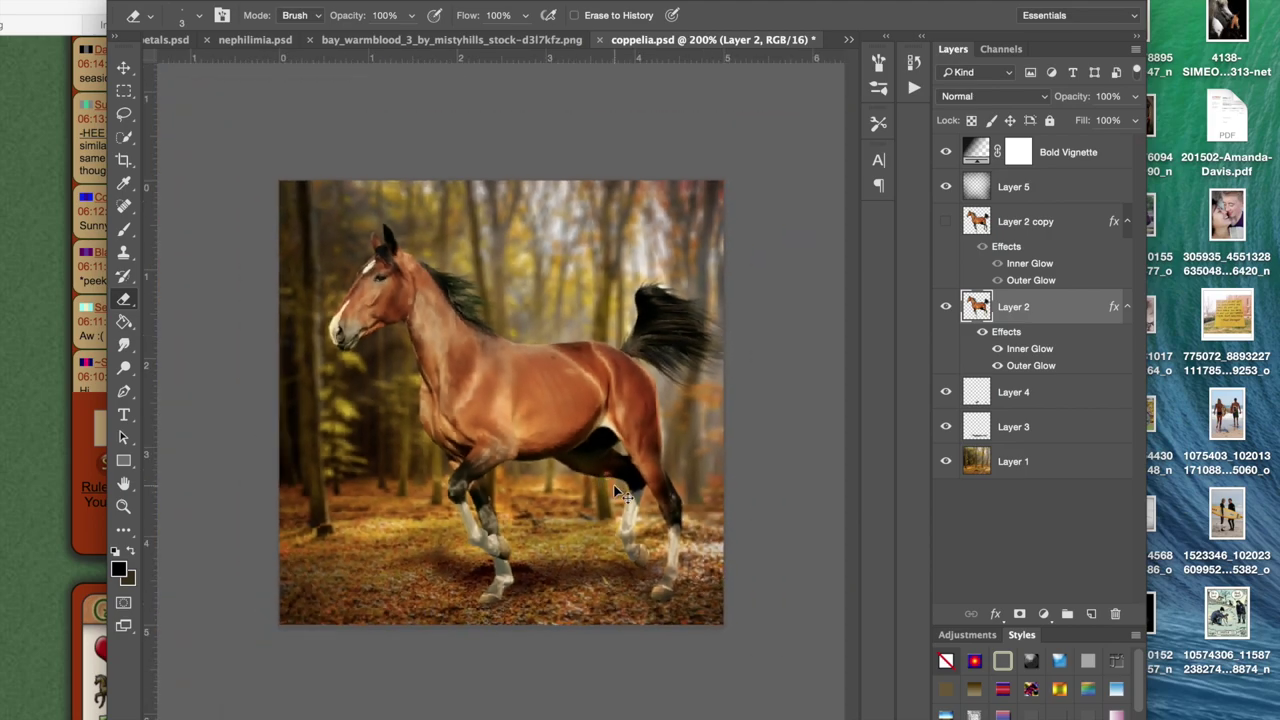
pyautogui.scroll(2, 618, 492)
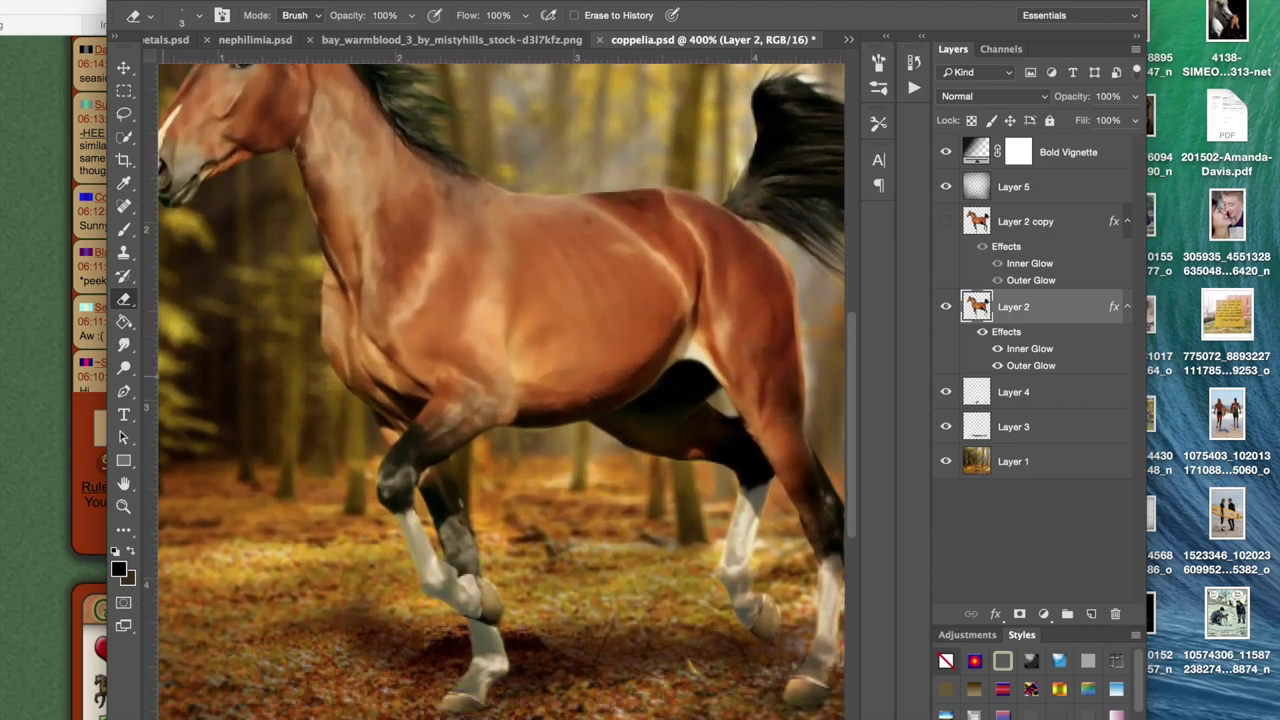
pyautogui.click(124, 345)
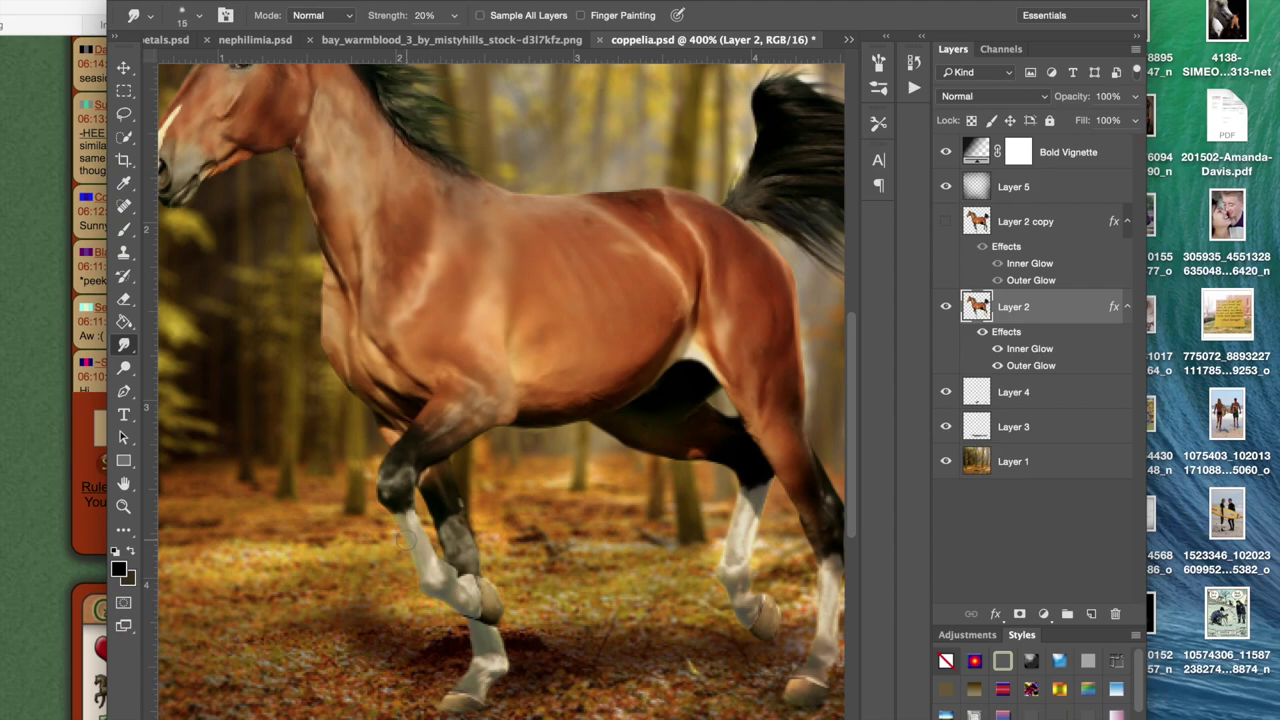
pyautogui.moveTo(445, 585)
pyautogui.mouseDown()
pyautogui.moveTo(480, 603)
pyautogui.moveTo(472, 594)
pyautogui.mouseUp()
pyautogui.moveTo(470, 688)
pyautogui.mouseDown()
pyautogui.moveTo(455, 694)
pyautogui.moveTo(485, 707)
pyautogui.mouseUp()
pyautogui.hscroll(3, 556, 712)
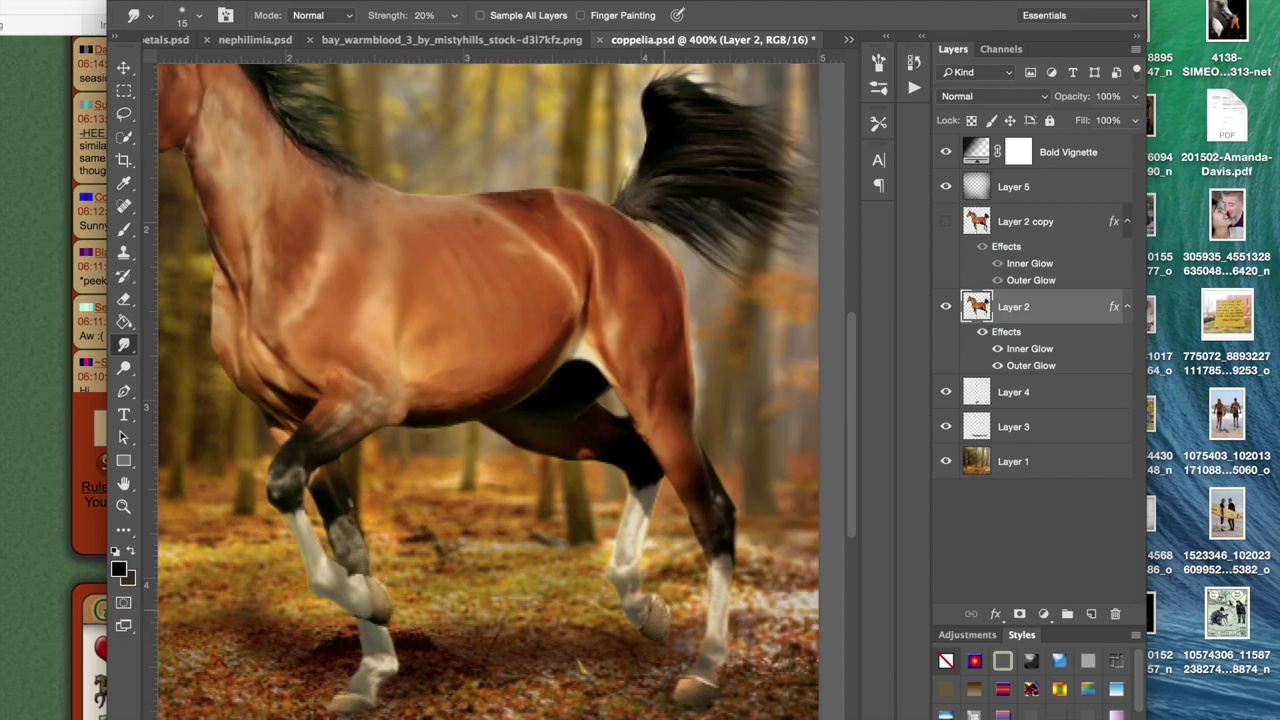
pyautogui.moveTo(682, 689)
pyautogui.mouseDown()
pyautogui.moveTo(683, 678)
pyautogui.moveTo(721, 691)
pyautogui.moveTo(678, 690)
pyautogui.mouseUp()
# Step: Smudge the edge of the white muzzle marking into the surrounding coat with a size 4 brush at 20% strength
pyautogui.scroll(4, 659, 583)
pyautogui.hscroll(-4, 659, 583)
pyautogui.scroll(-5, 659, 583)
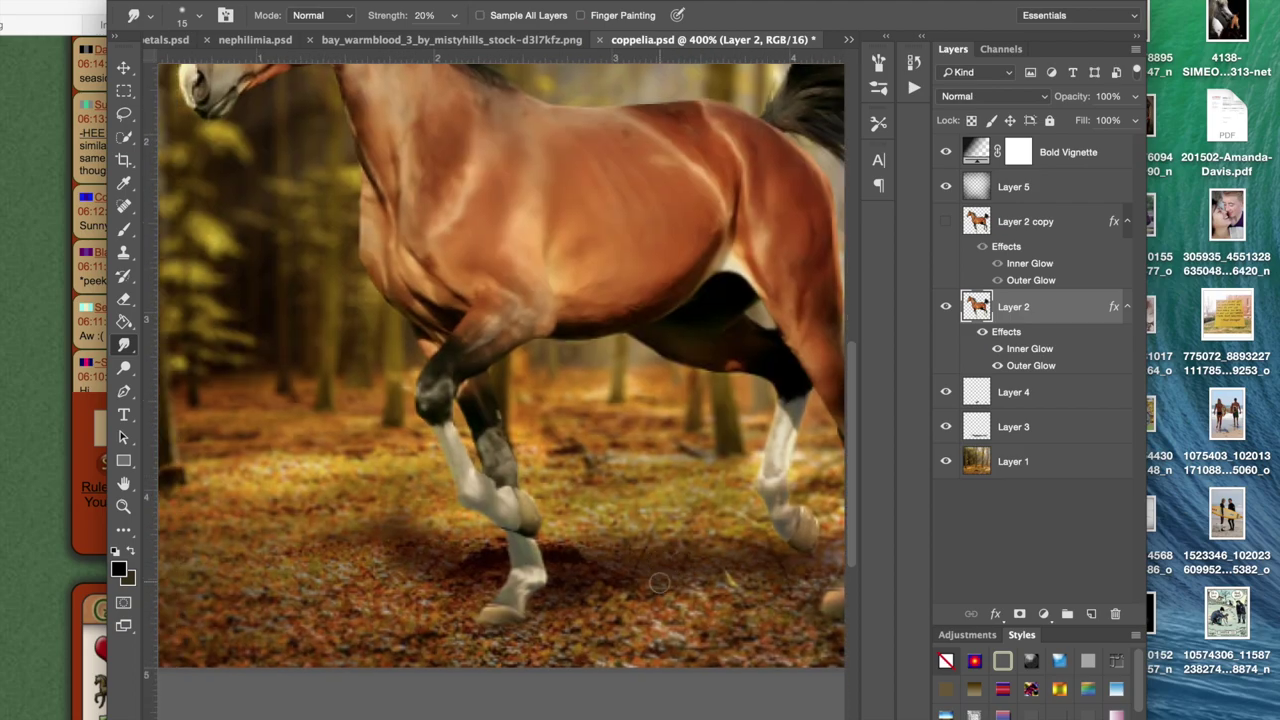
pyautogui.scroll(4, 659, 582)
pyautogui.hscroll(-5, 659, 582)
pyautogui.scroll(3, 659, 582)
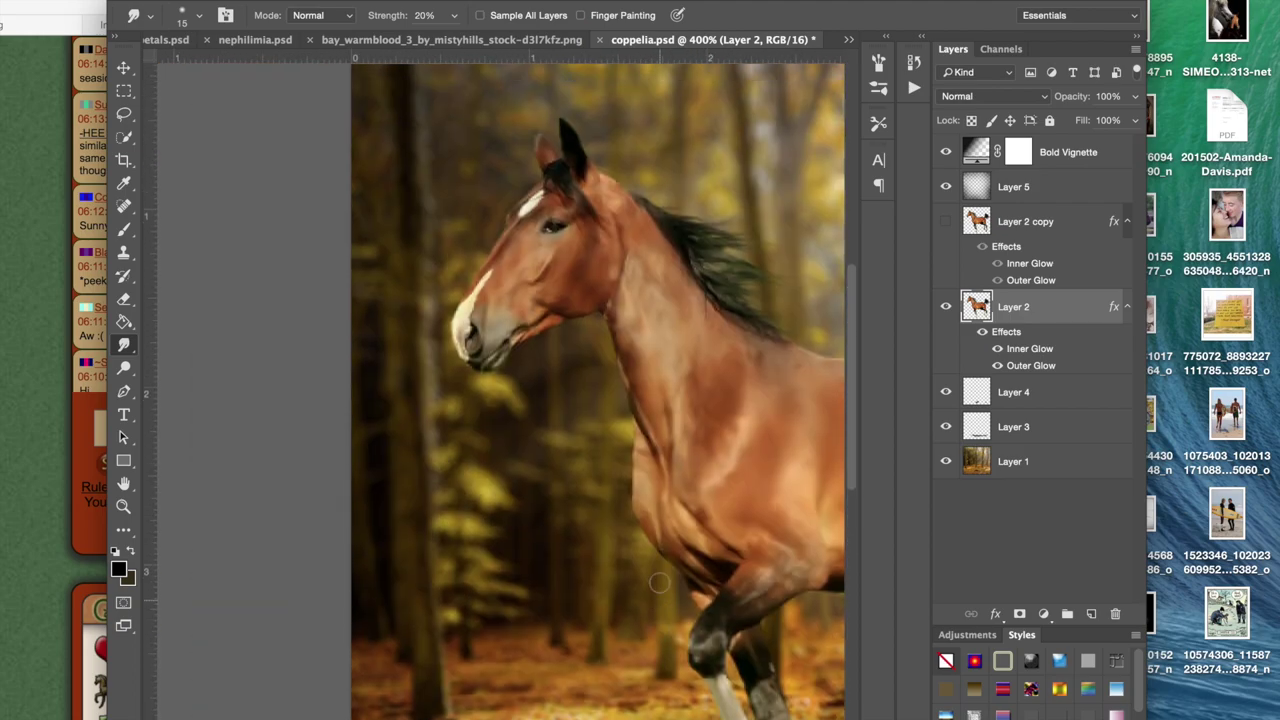
pyautogui.hscroll(-1, 659, 582)
pyautogui.press('super+equal')
pyautogui.press('super+equal')
pyautogui.press('super+equal')
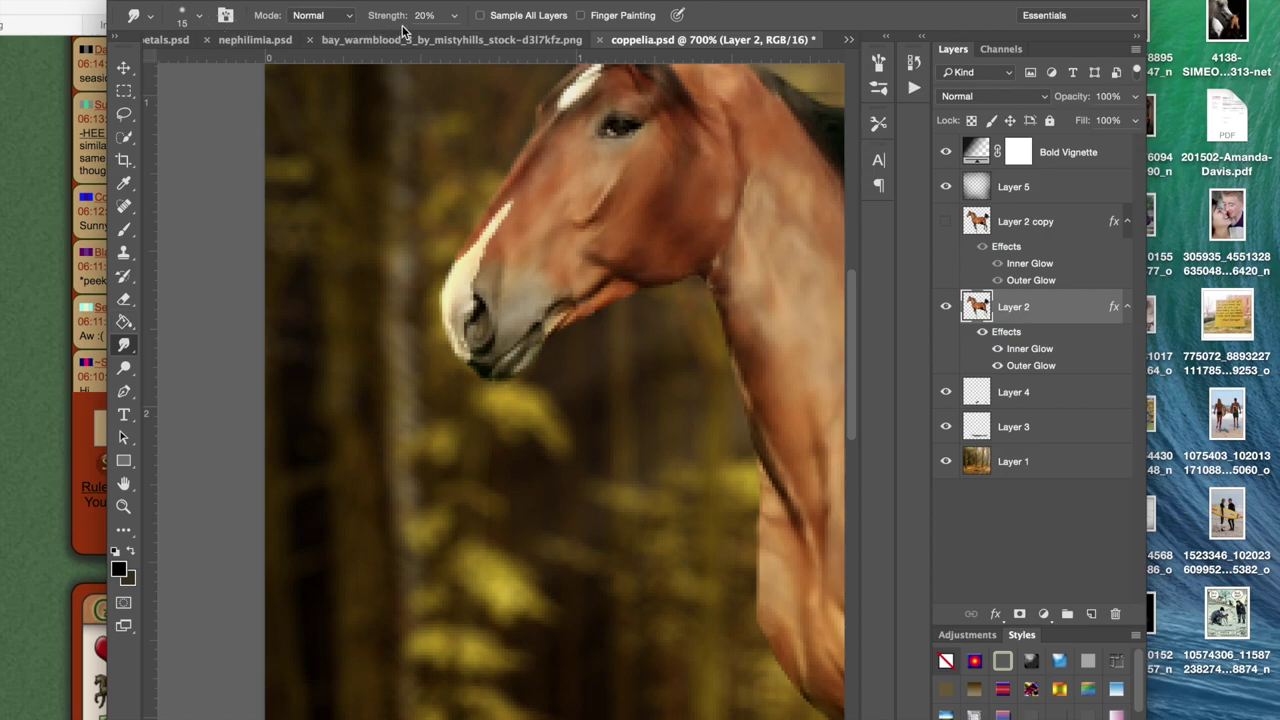
pyautogui.press('[')
pyautogui.press('[')
pyautogui.press('super+equal')
pyautogui.press('super+equal')
pyautogui.press('super+equal')
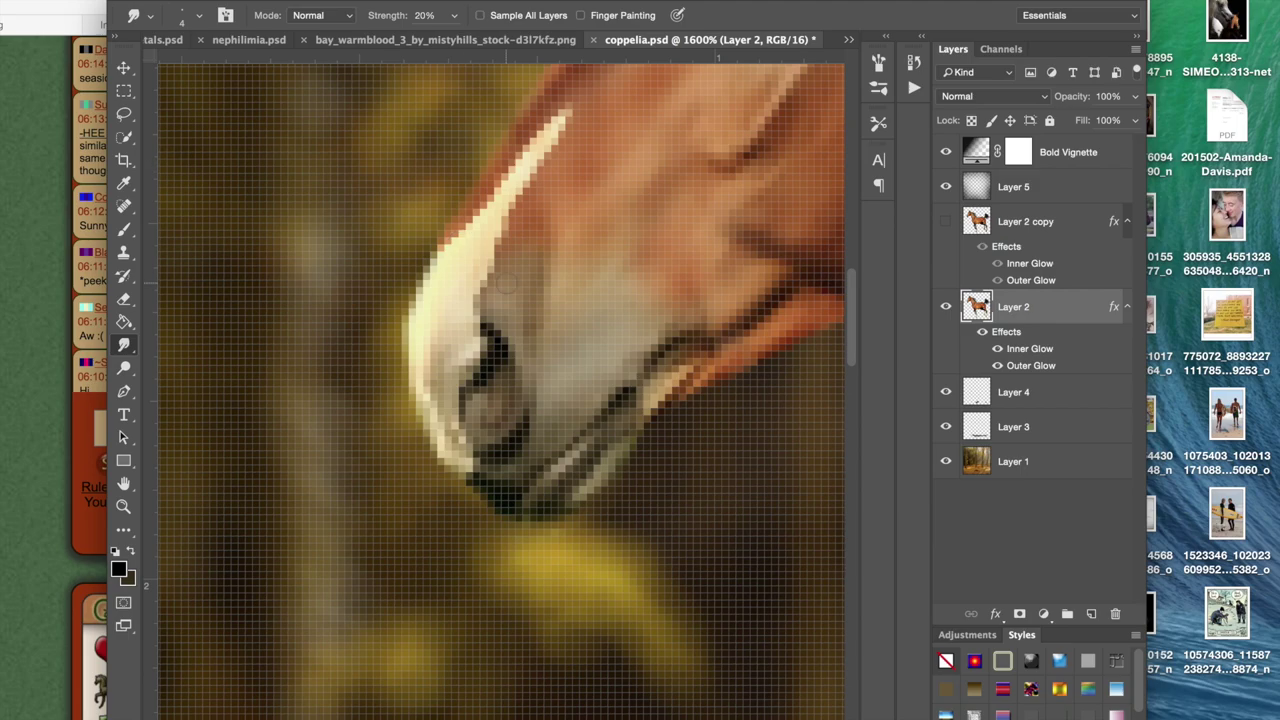
pyautogui.moveTo(507, 283)
pyautogui.mouseDown()
pyautogui.moveTo(487, 202)
pyautogui.moveTo(507, 271)
pyautogui.moveTo(495, 243)
pyautogui.mouseUp()
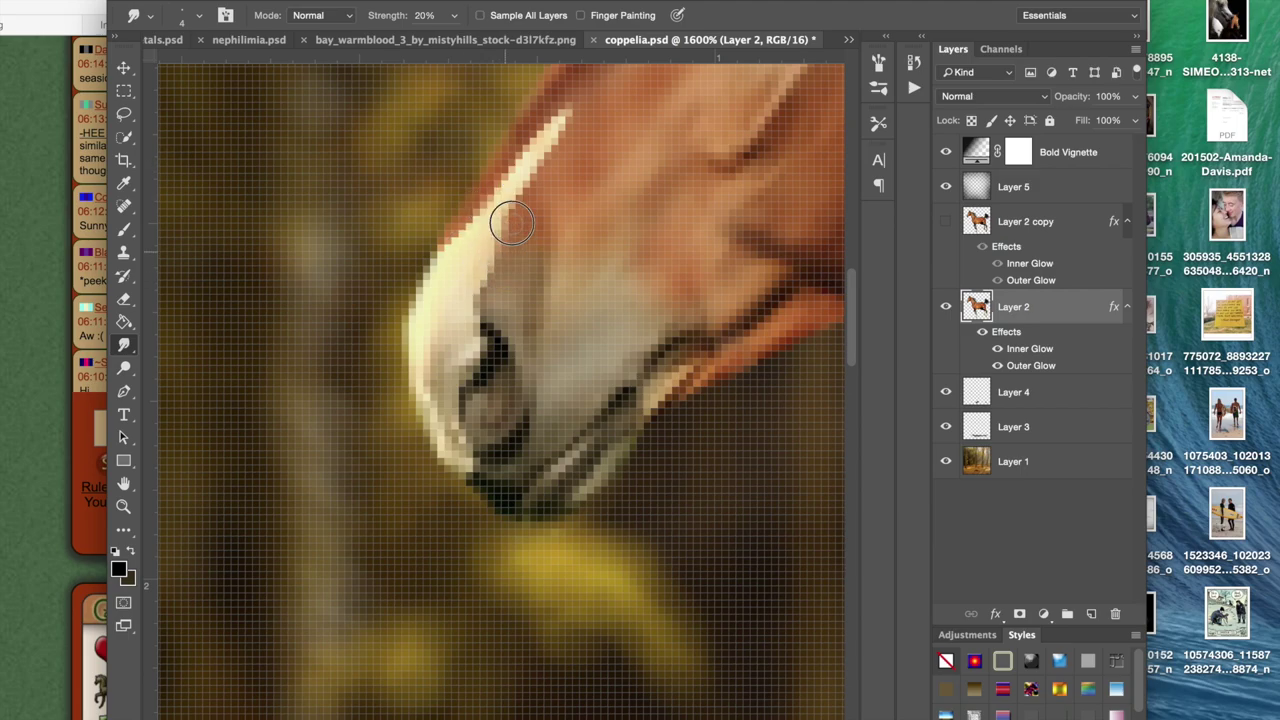
pyautogui.moveTo(525, 198)
pyautogui.mouseDown()
pyautogui.moveTo(600, 85)
pyautogui.moveTo(550, 127)
pyautogui.moveTo(597, 72)
pyautogui.moveTo(522, 140)
pyautogui.moveTo(536, 118)
pyautogui.moveTo(507, 186)
pyautogui.moveTo(460, 227)
pyautogui.moveTo(436, 255)
pyautogui.mouseUp()
# Step: Check the blended muzzle from further out and save the document
pyautogui.press('super+minus')
pyautogui.press('super+minus')
pyautogui.press('super+minus')
pyautogui.press('super+minus')
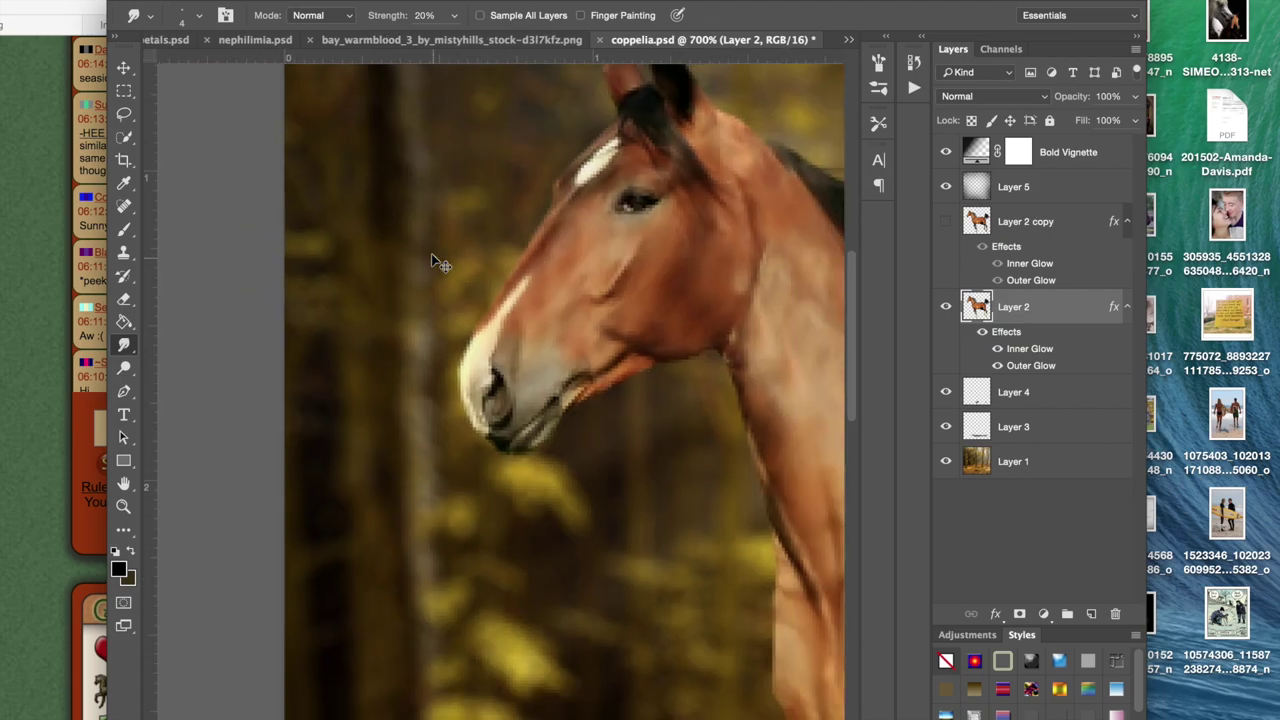
pyautogui.press('super+minus')
pyautogui.press('super+minus')
pyautogui.press('super+s')
# Step: Add a new blank layer directly above the horse on Layer 2
pyautogui.press('super+plus')
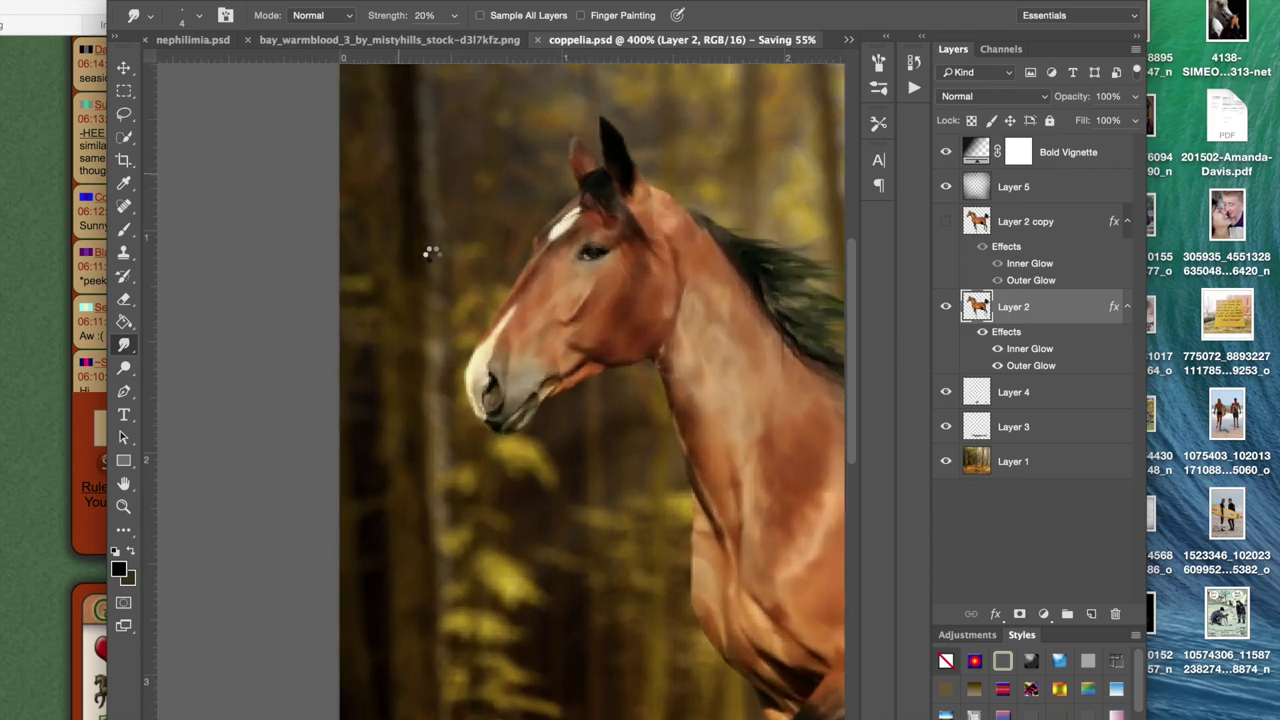
pyautogui.press('super+plus')
pyautogui.press('super+plus')
pyautogui.press('super+plus')
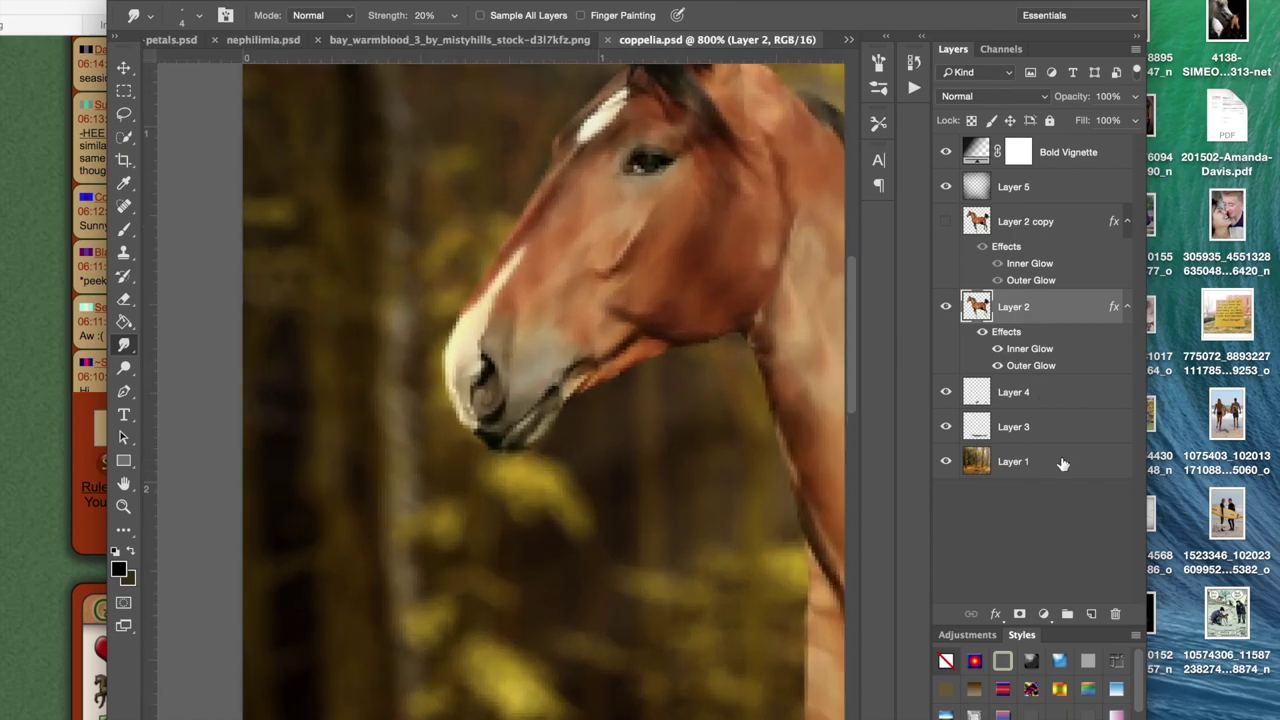
pyautogui.click(1091, 614)
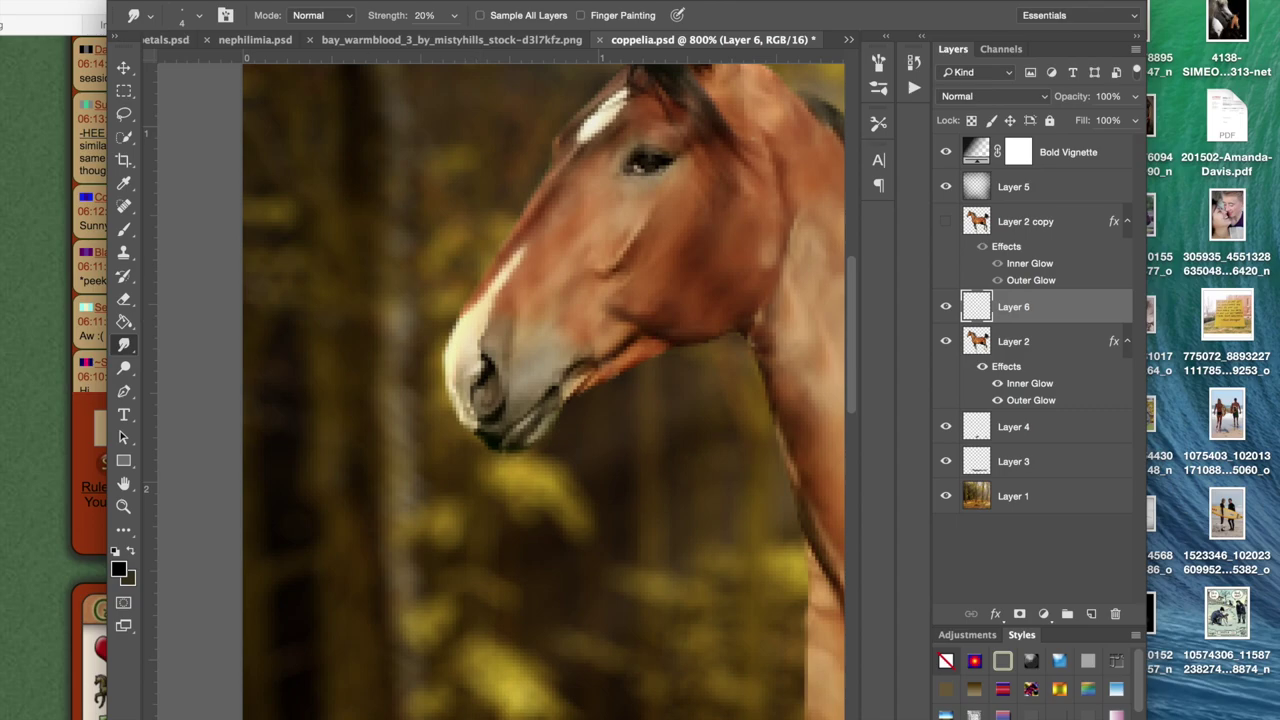
# Step: Try to load a selection from the new blank layer's transparency
pyautogui.click(422, 339)
pyautogui.click(779, 258)
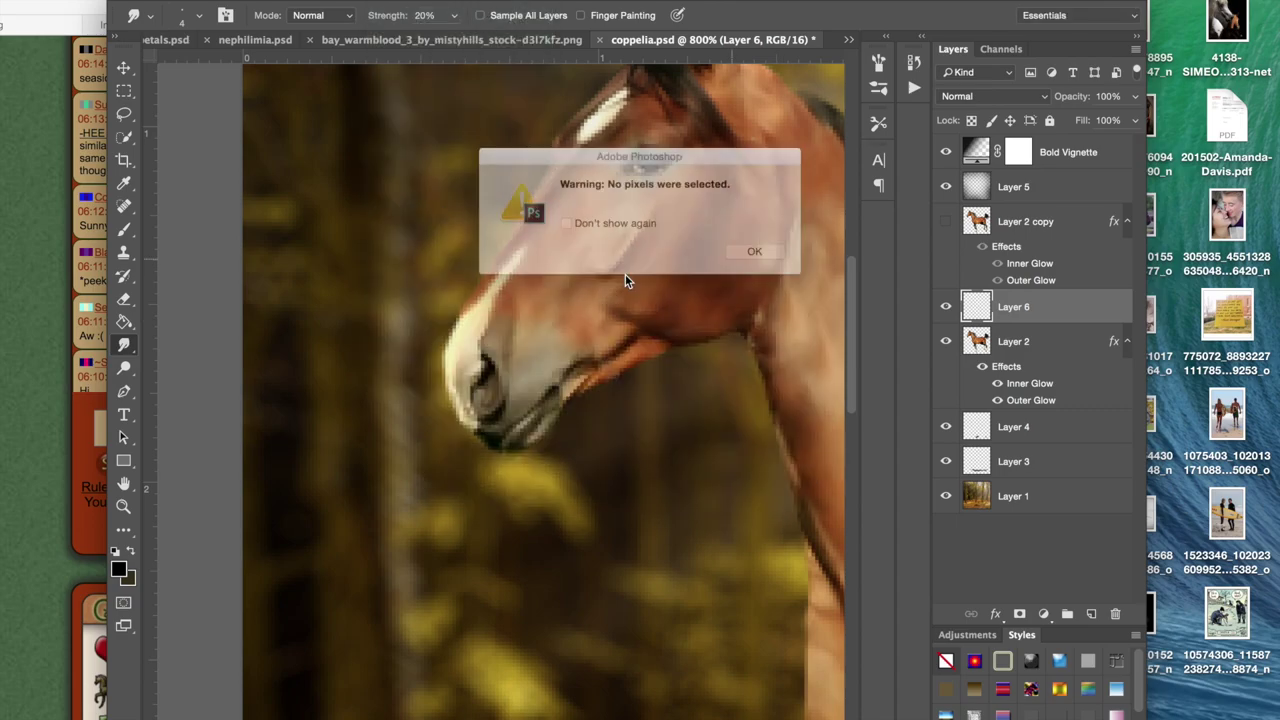
pyautogui.click(776, 260)
# Step: Load the transparency of Layer 2 as a new selection around the horse's outline
pyautogui.click(1068, 353)
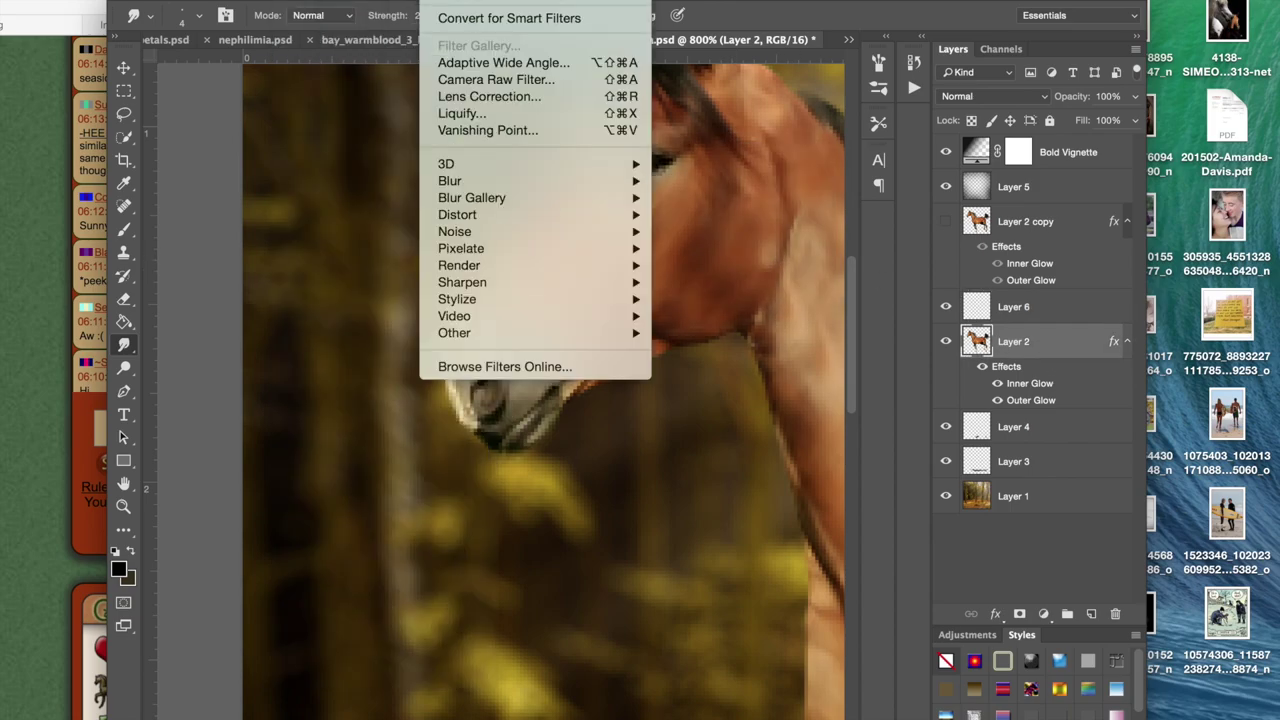
pyautogui.click(412, 330)
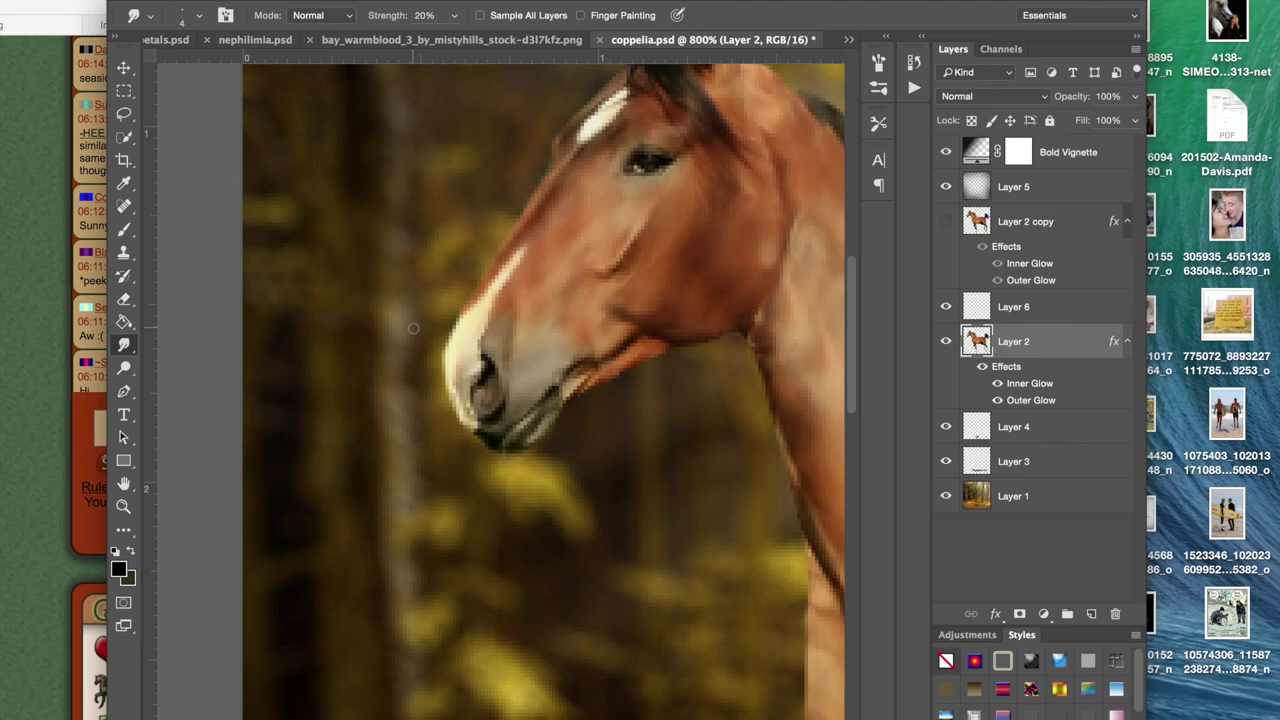
pyautogui.click(405, 336)
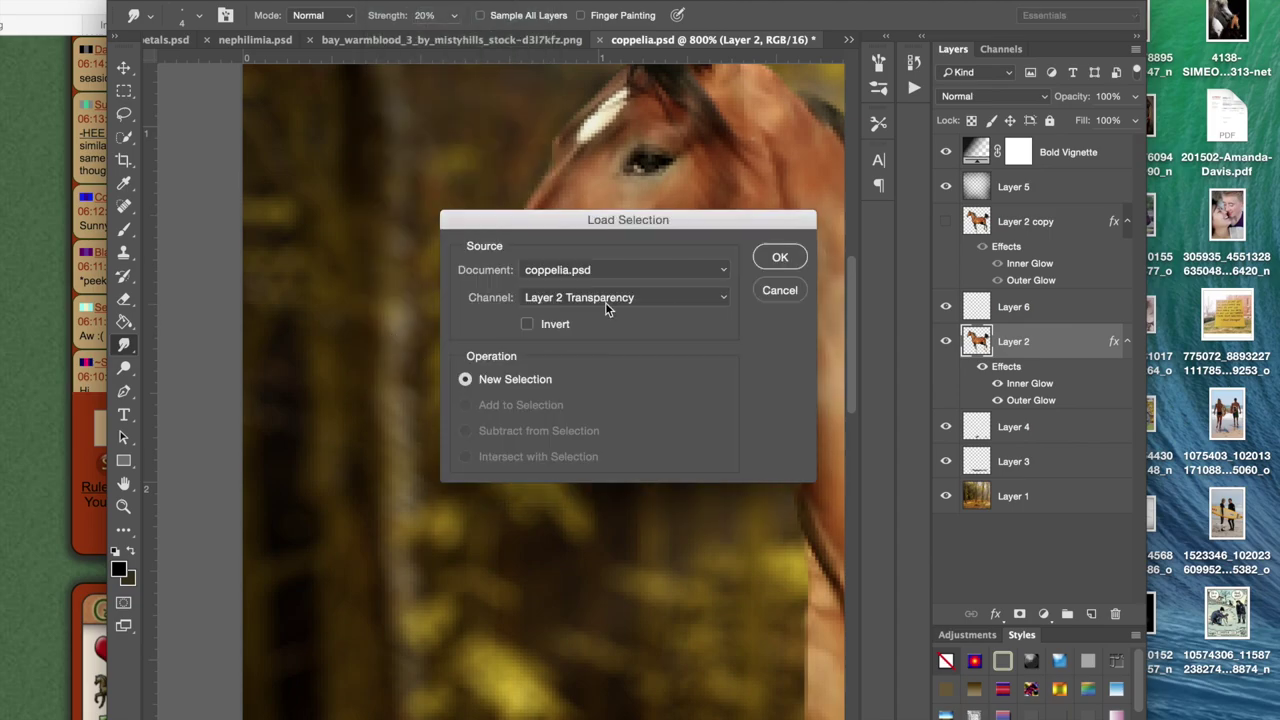
pyautogui.click(769, 266)
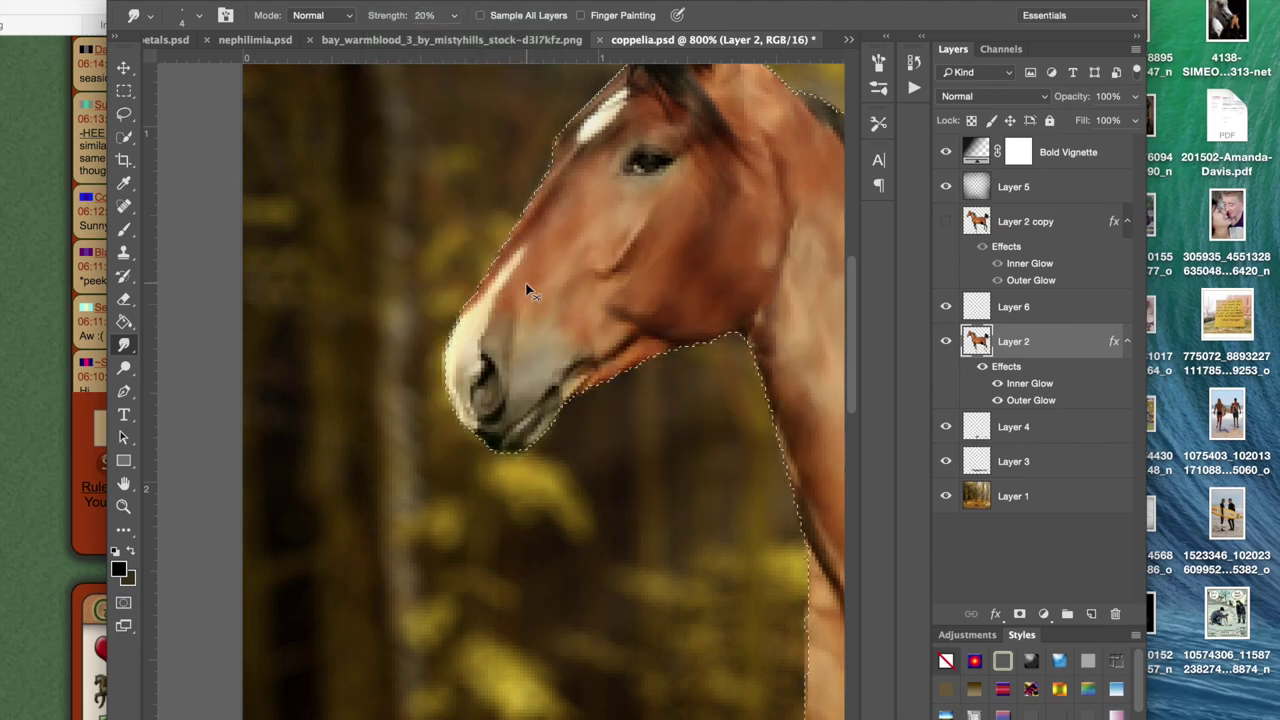
# Step: Make the blank Layer 6 active while keeping the horse selection, and switch to the Brush tool at size 9
pyautogui.press('super+minus')
pyautogui.press('super+minus')
pyautogui.press('super+minus')
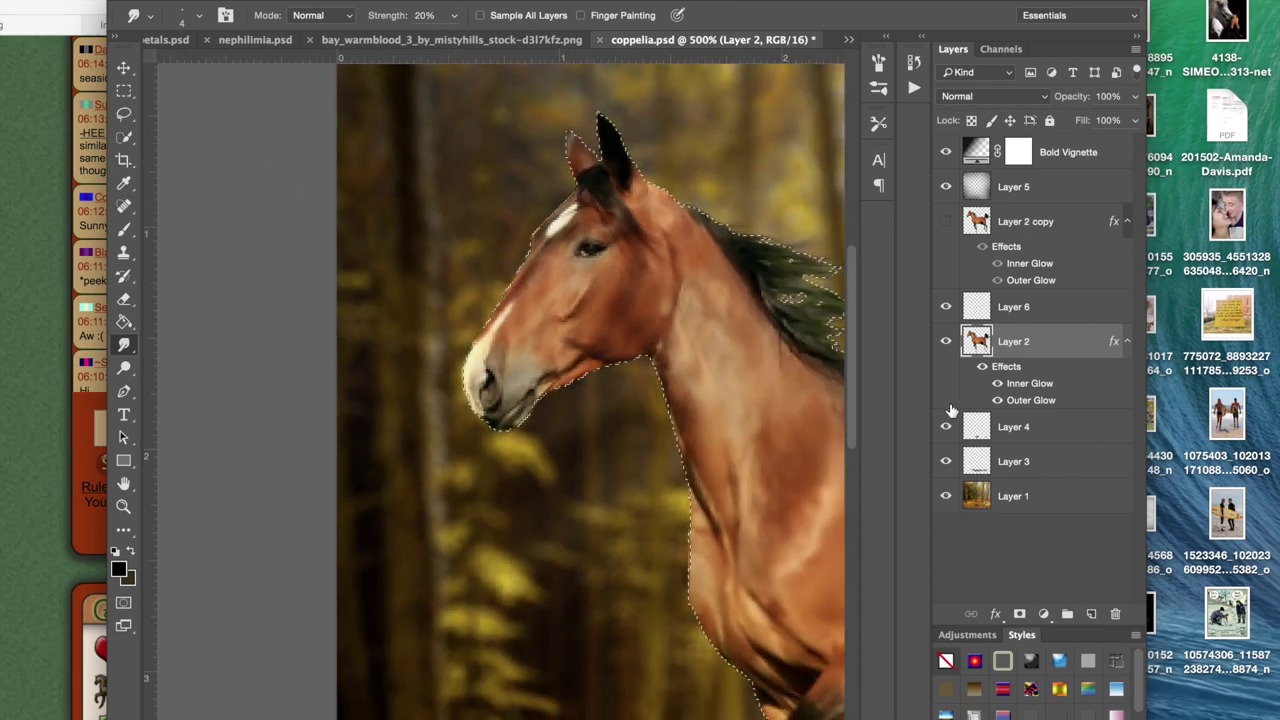
pyautogui.click(993, 310)
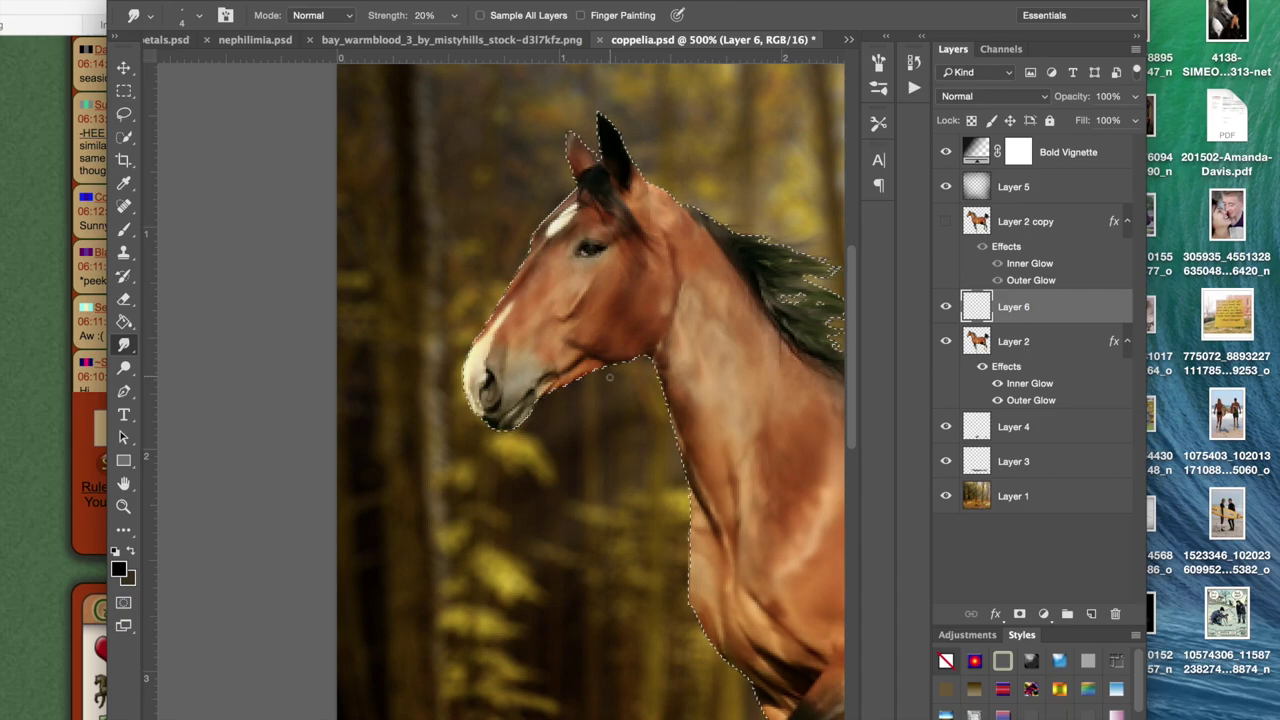
pyautogui.press('super+plus')
pyautogui.press('super+plus')
pyautogui.press('super+plus')
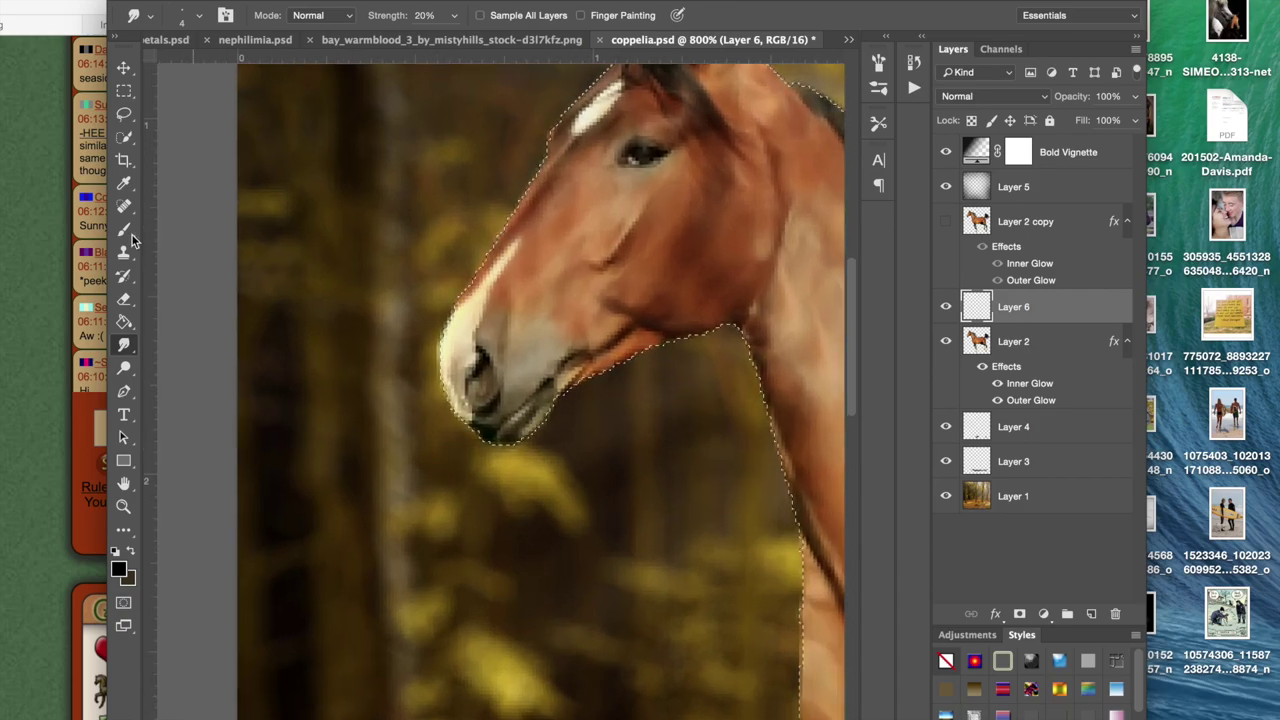
pyautogui.click(123, 230)
pyautogui.rightClick(123, 230)
pyautogui.click(180, 226)
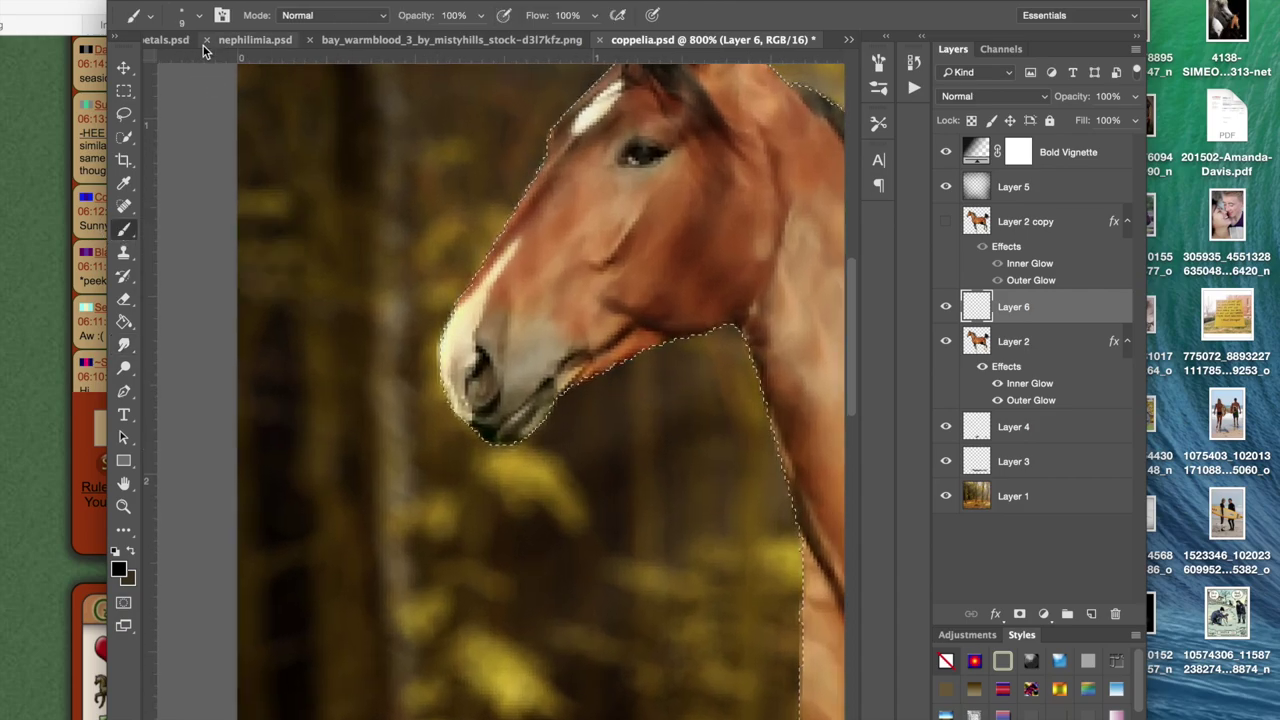
pyautogui.click(199, 15)
pyautogui.click(199, 15)
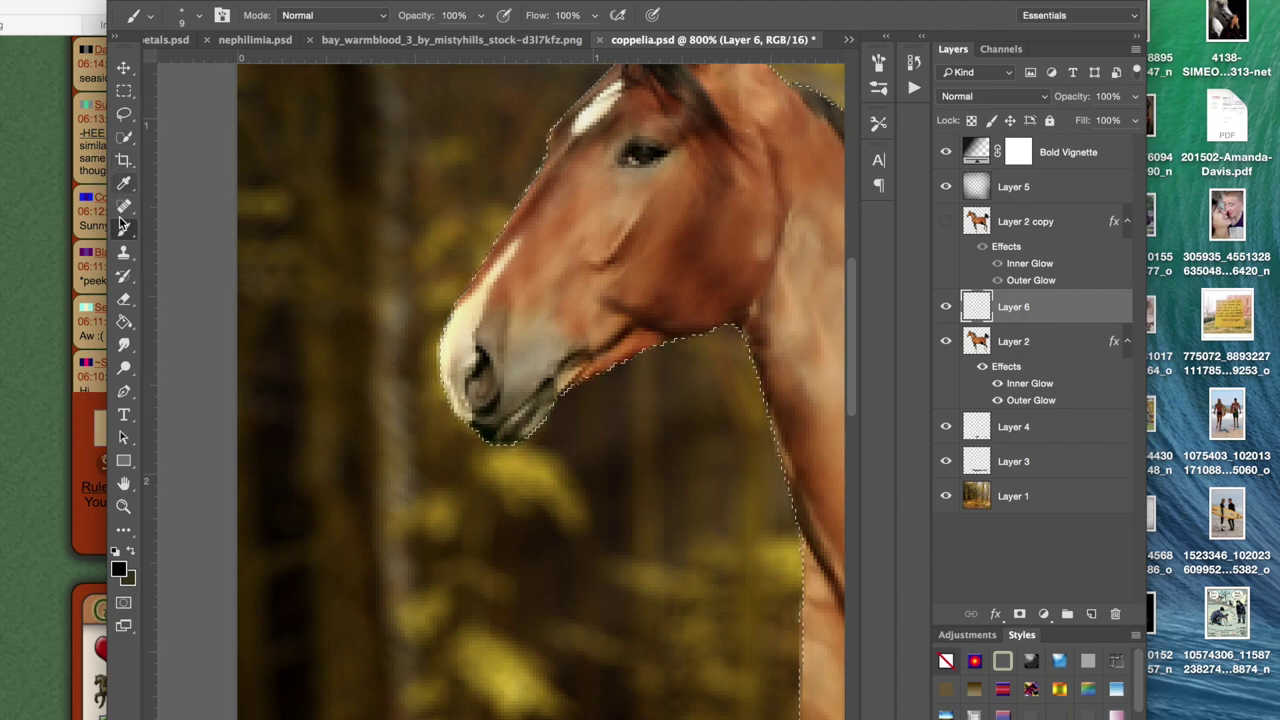
# Step: Set the foreground colour to the salmon pink e47350
pyautogui.click(118, 571)
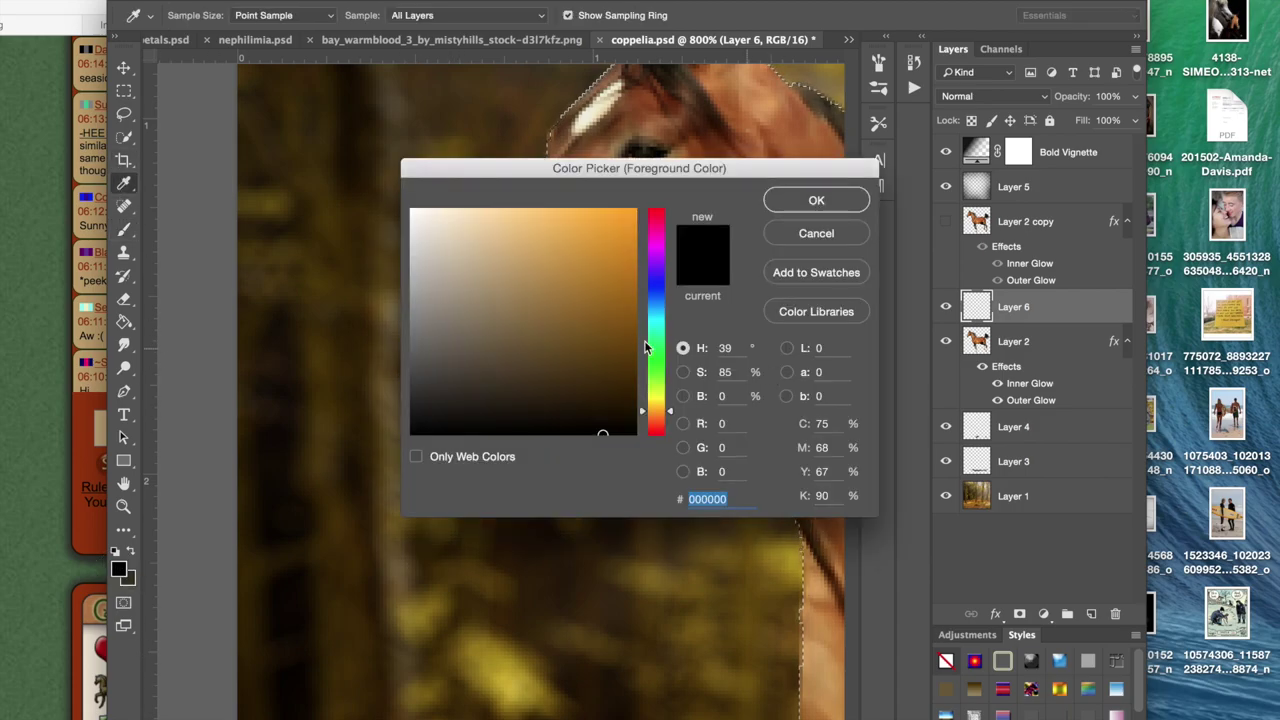
pyautogui.moveTo(668, 430); pyautogui.dragTo(658, 431)
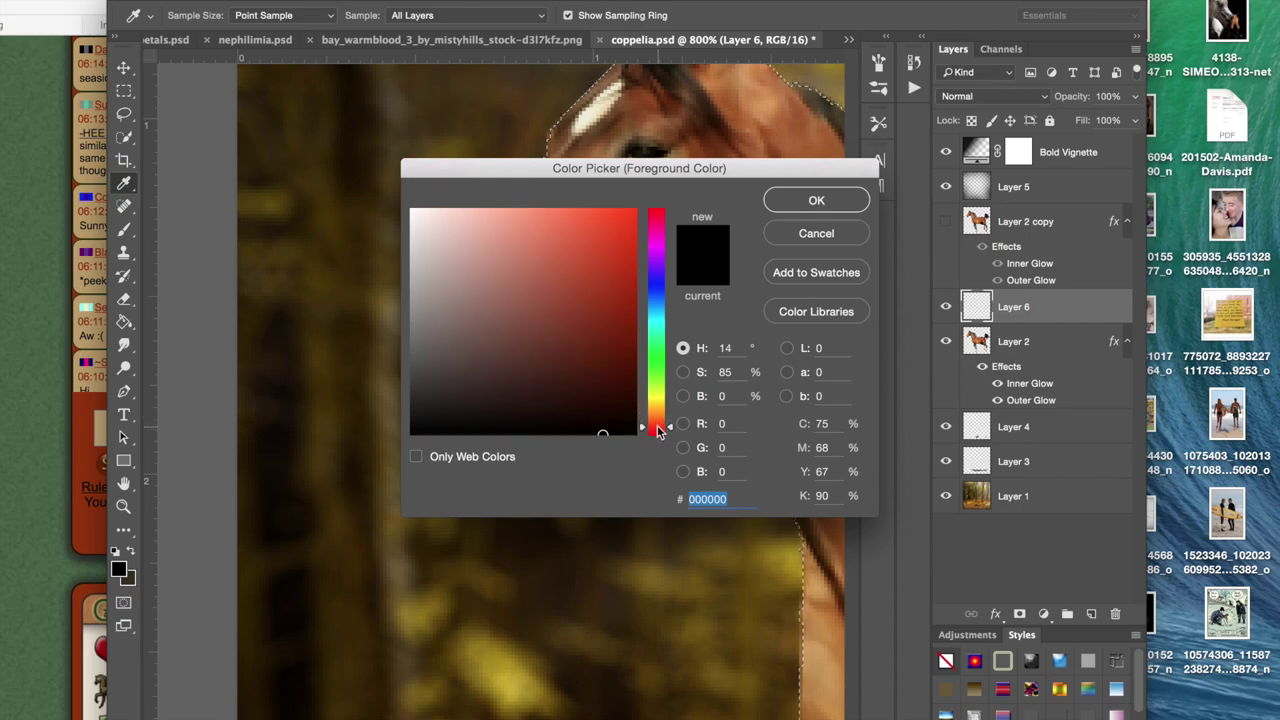
pyautogui.click(536, 221)
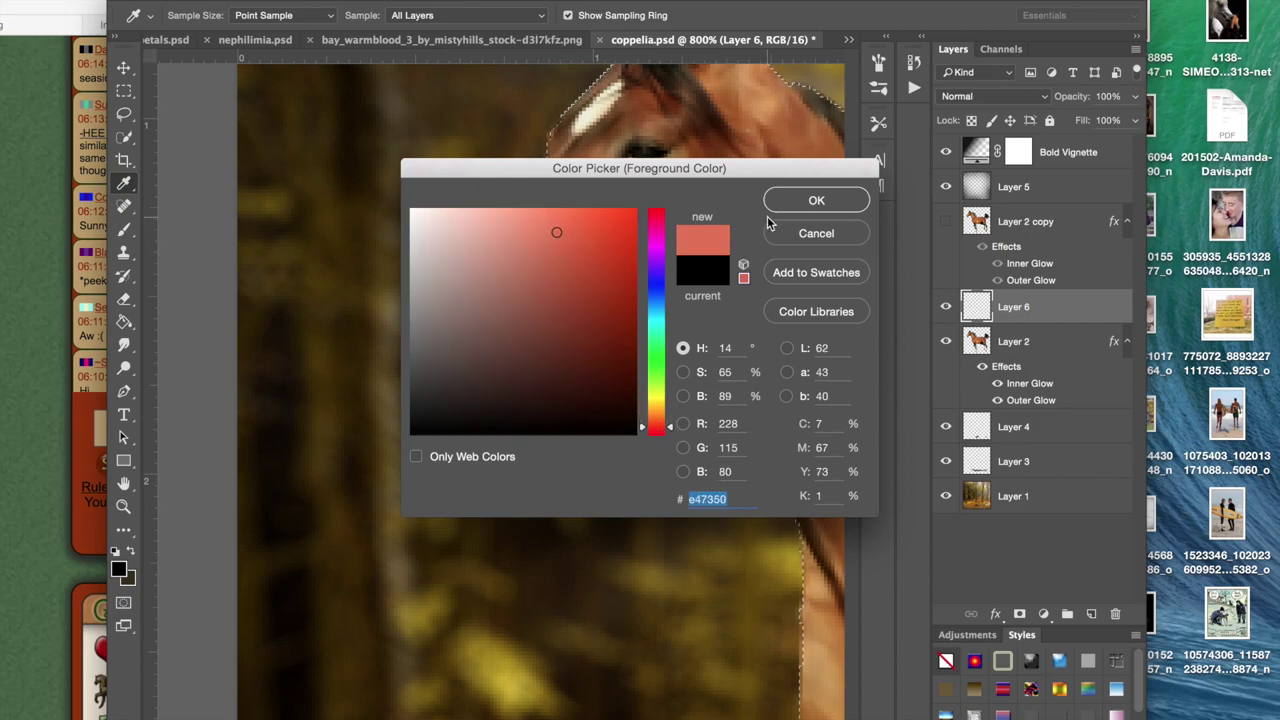
pyautogui.click(816, 200)
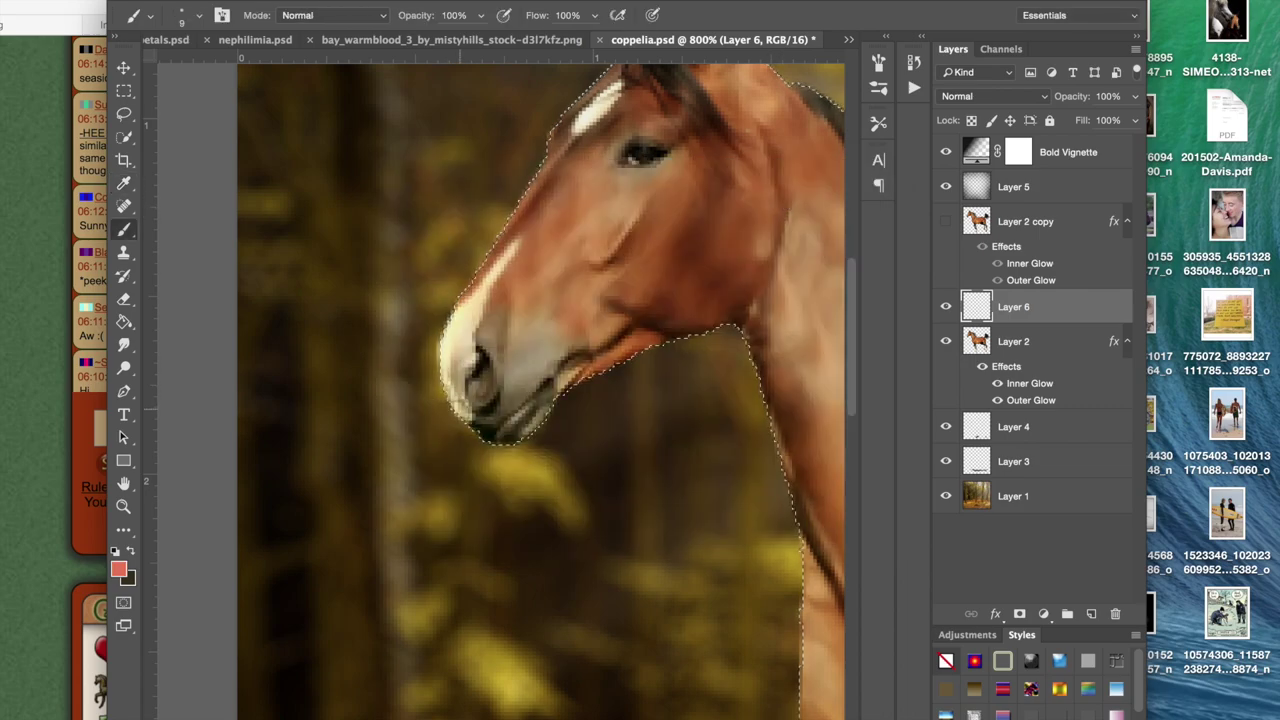
# Step: Paint the white front of the horse's muzzle pink on Layer 6 and enlarge the brush to size 20
pyautogui.moveTo(455, 368)
pyautogui.mouseDown()
pyautogui.moveTo(449, 414)
pyautogui.moveTo(437, 320)
pyautogui.moveTo(448, 335)
pyautogui.mouseUp()
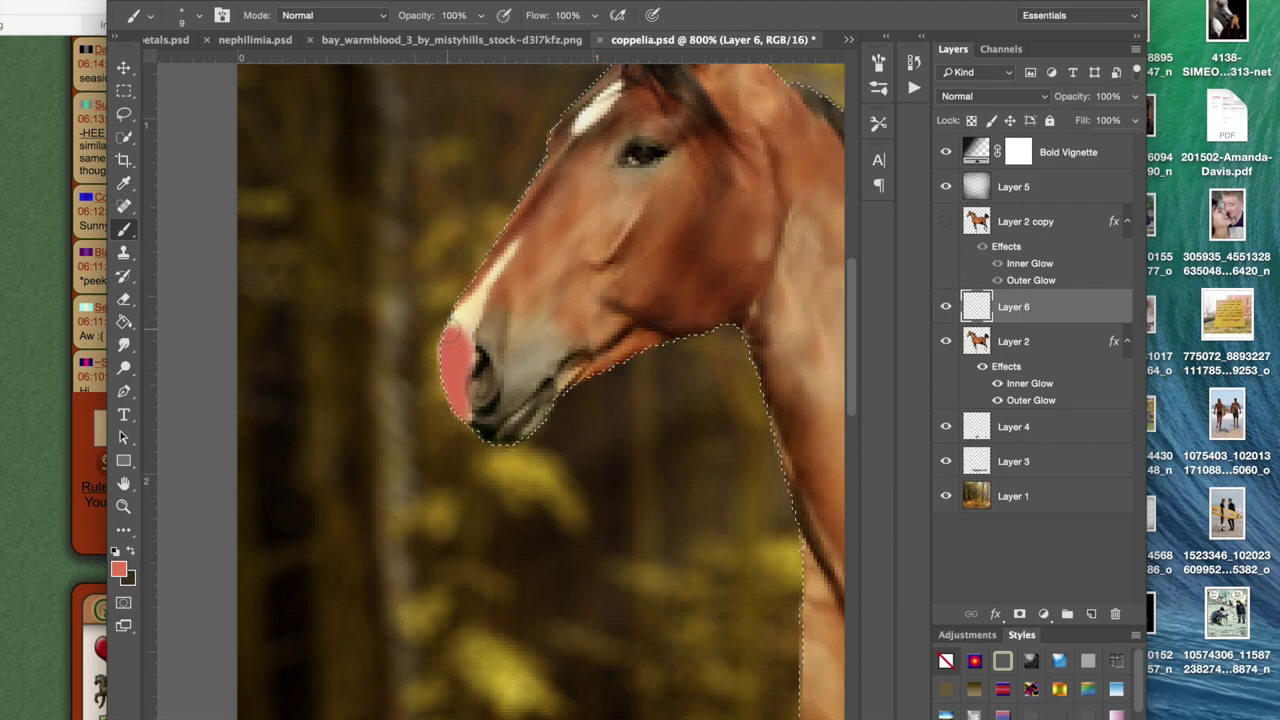
pyautogui.press(']')
pyautogui.press(']')
pyautogui.press('[')
pyautogui.press('[')
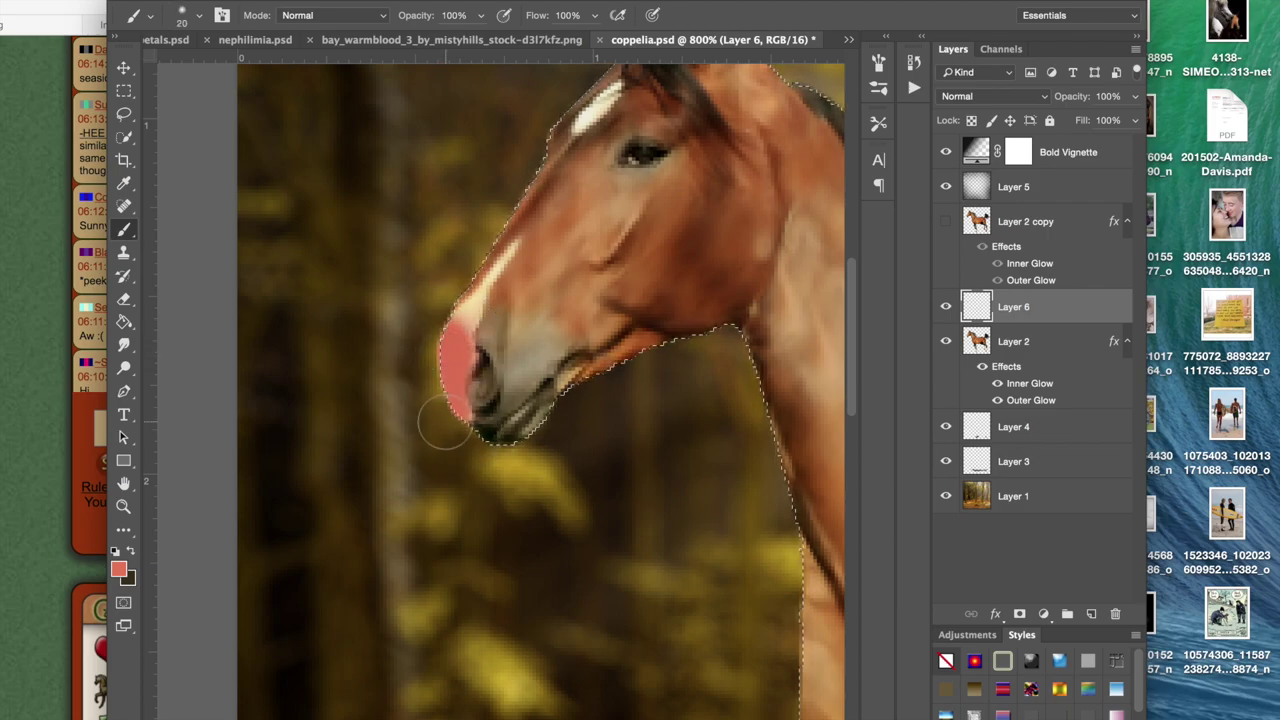
# Step: Try the Overlay, Hard Light and Screen blend modes on Layer 6 to tint the muzzle
pyautogui.hscroll(4, 465, 455)
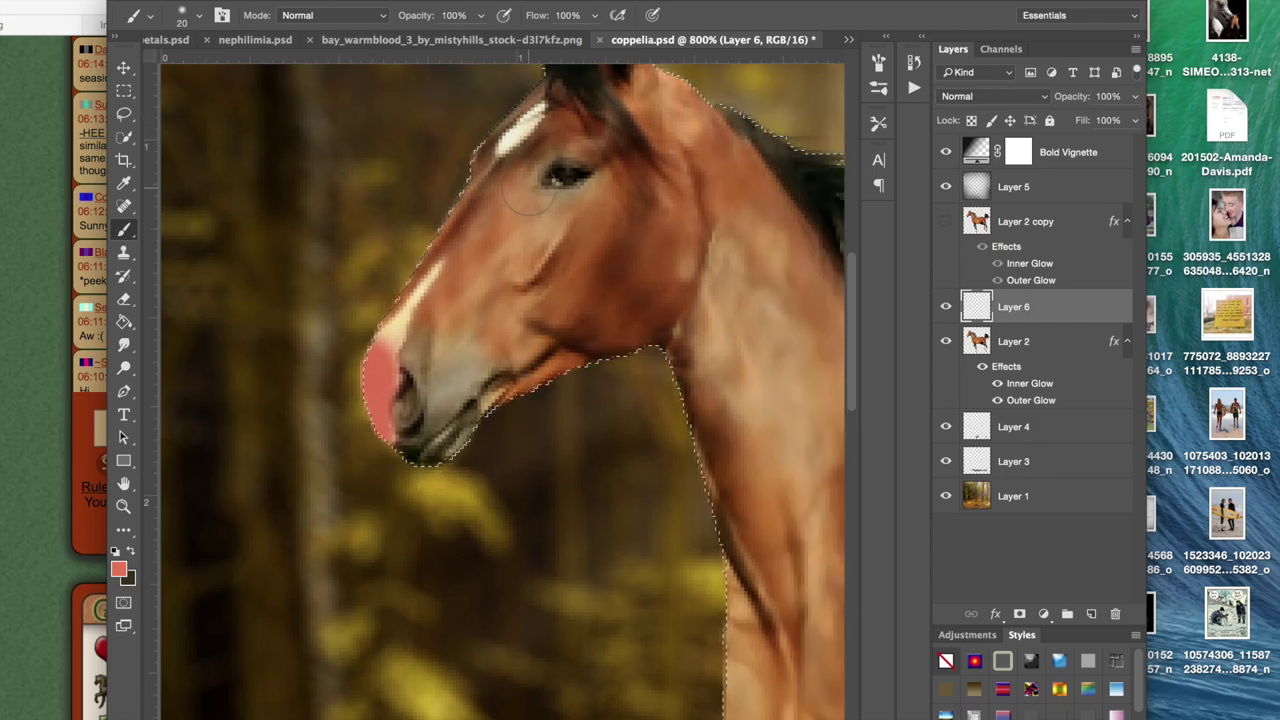
pyautogui.scroll(2, 525, 190)
pyautogui.hscroll(2, 525, 190)
pyautogui.click(1035, 345)
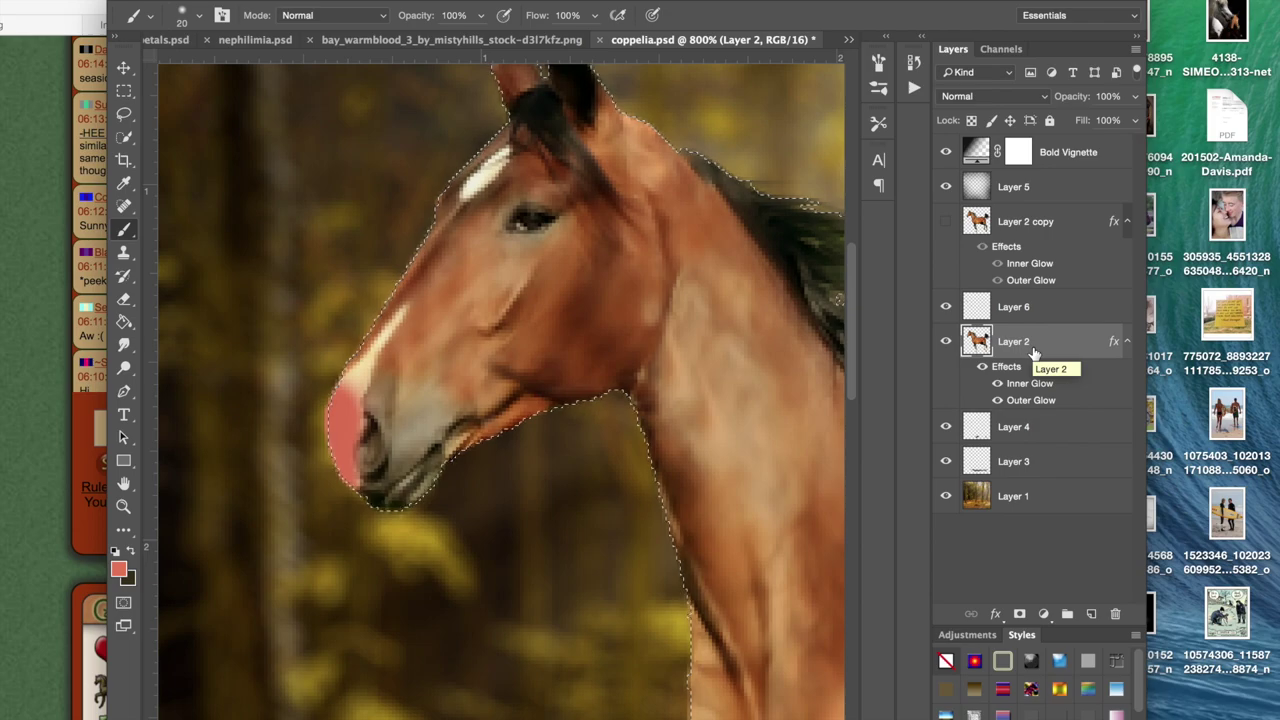
pyautogui.click(992, 310)
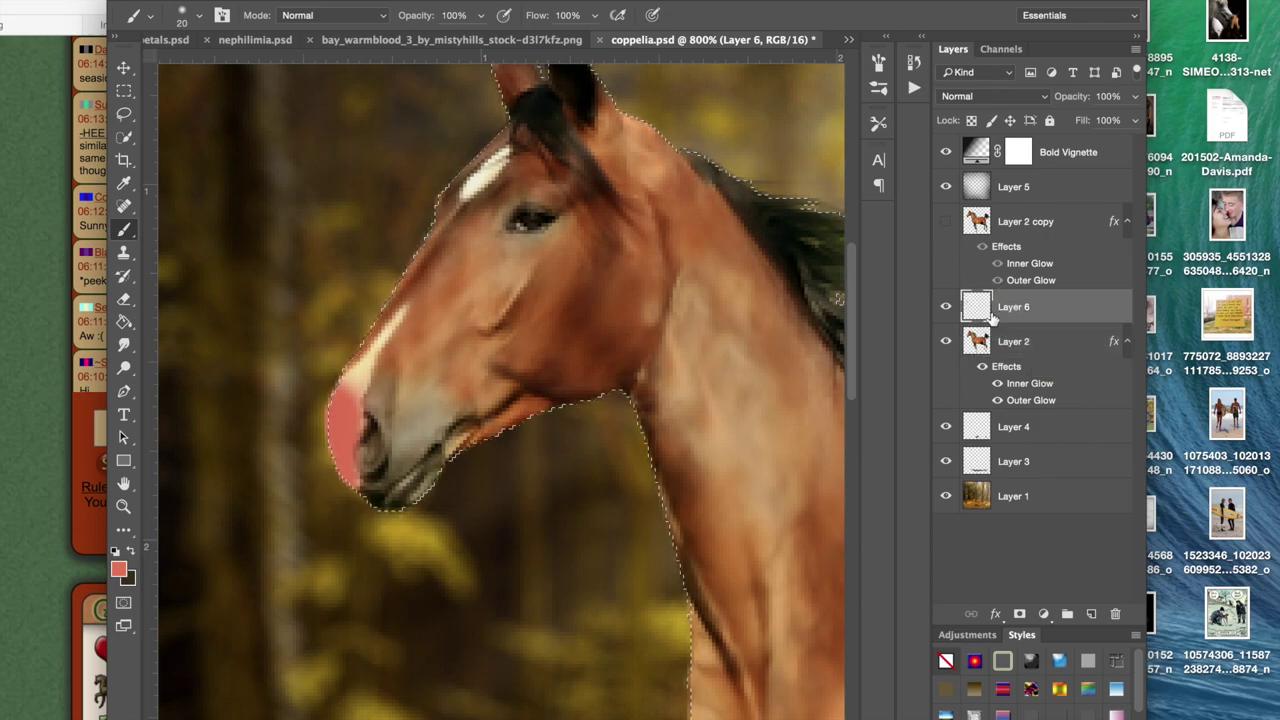
pyautogui.click(1001, 97)
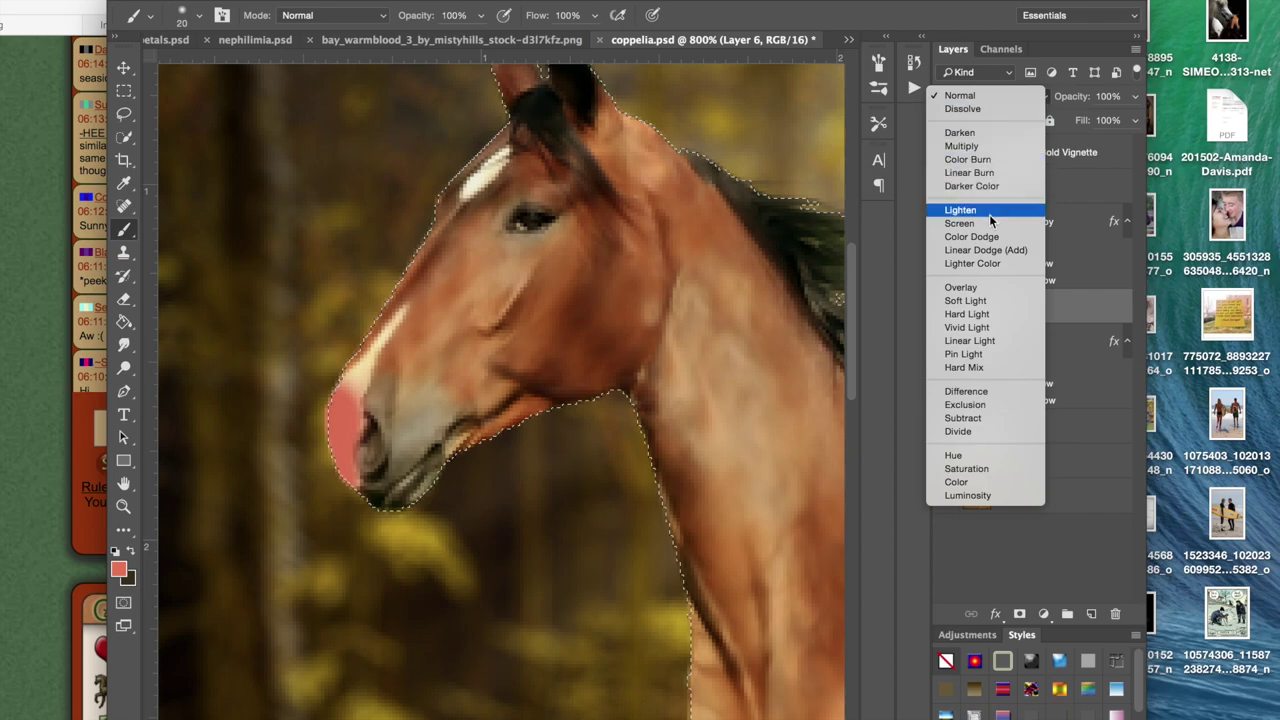
pyautogui.click(988, 289)
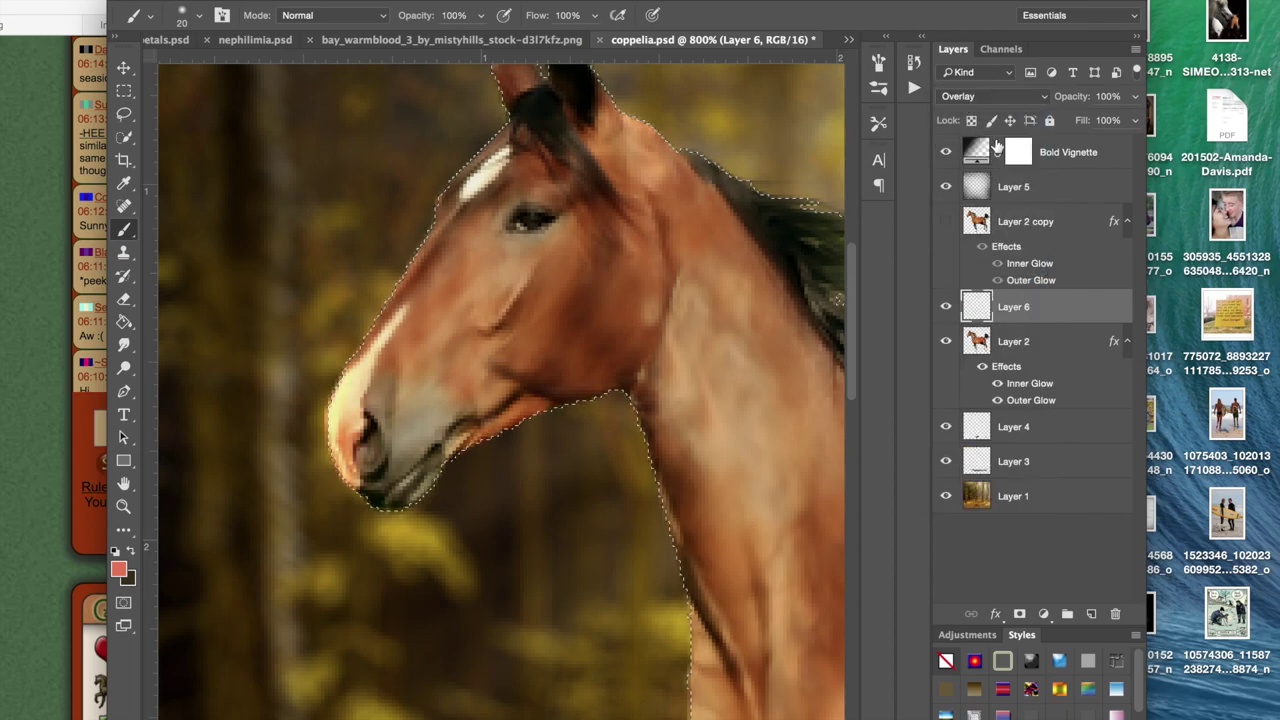
pyautogui.click(995, 96)
pyautogui.click(997, 118)
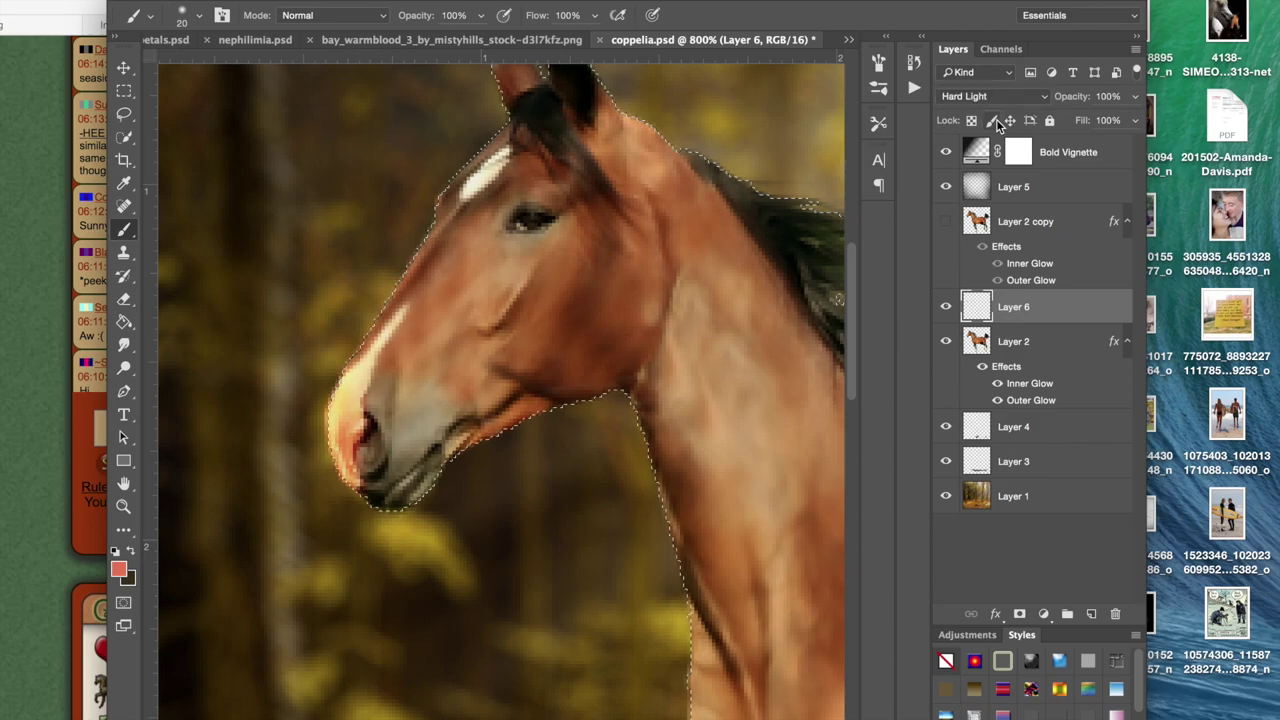
pyautogui.click(990, 96)
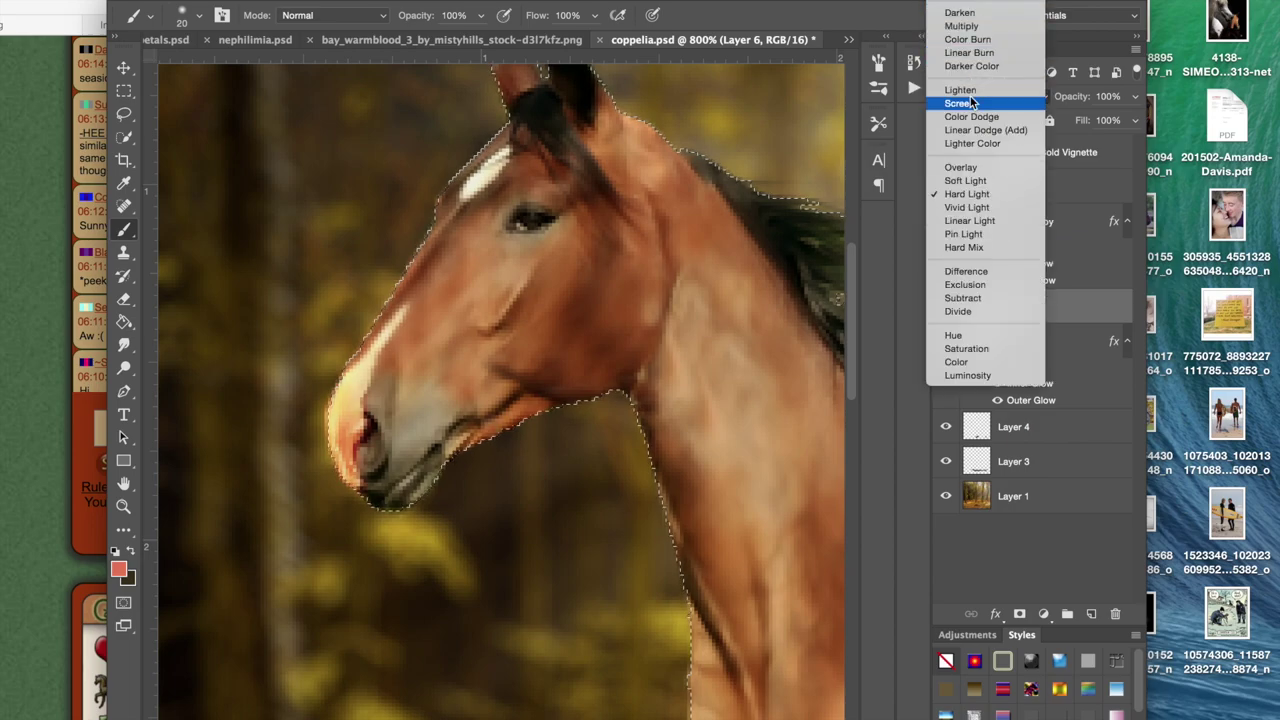
pyautogui.click(970, 103)
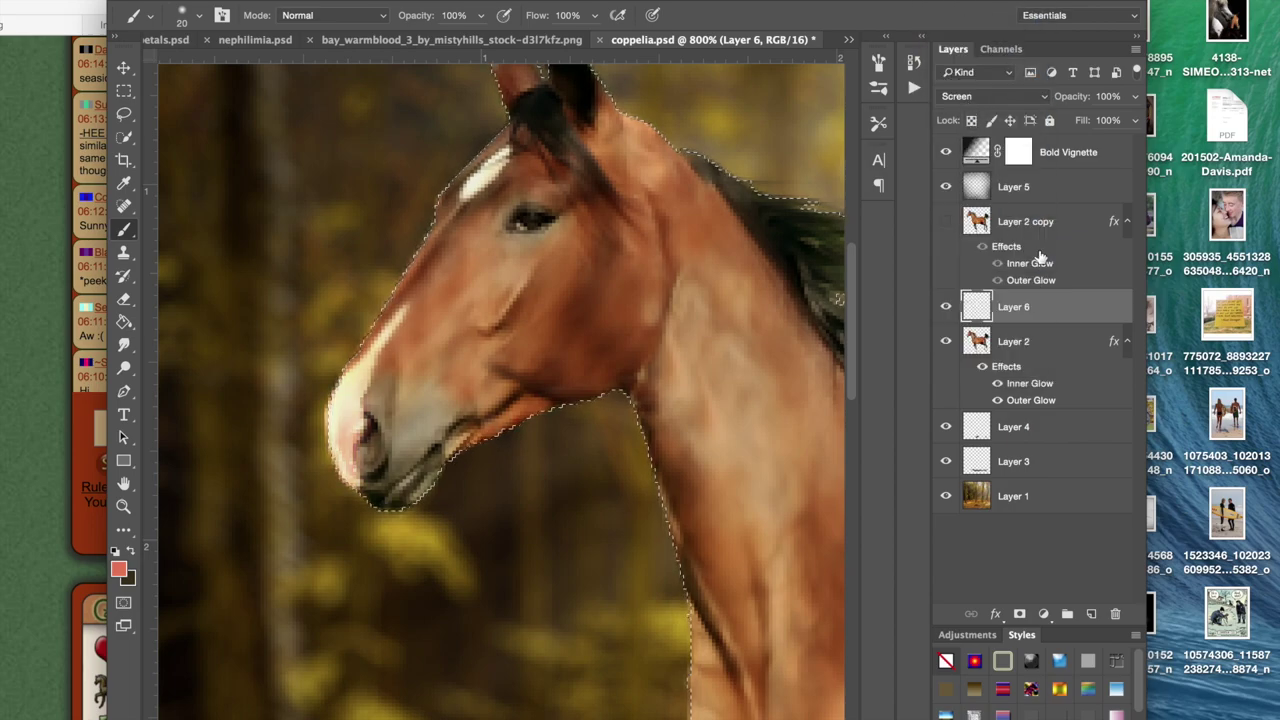
# Step: Compare the Color Dodge, Color Burn, Darken and Multiply blend modes on Layer 6 and settle on Screen
pyautogui.click(993, 96)
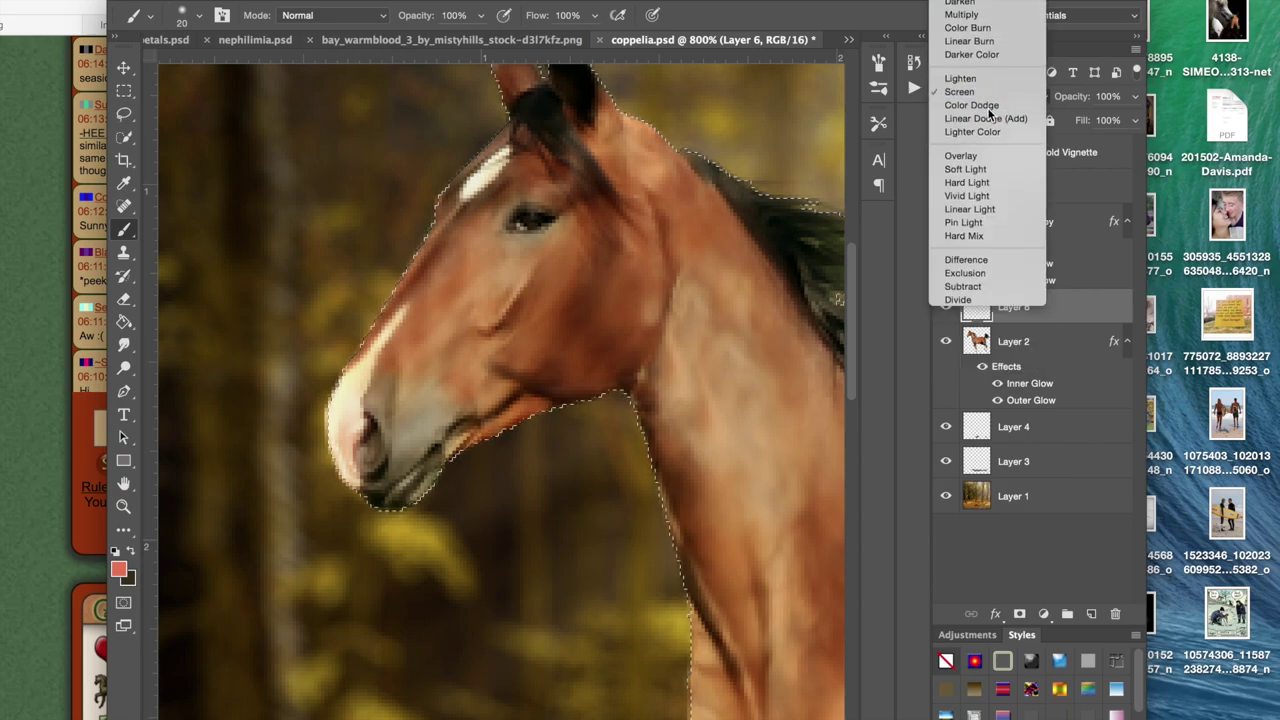
pyautogui.click(988, 108)
pyautogui.click(986, 98)
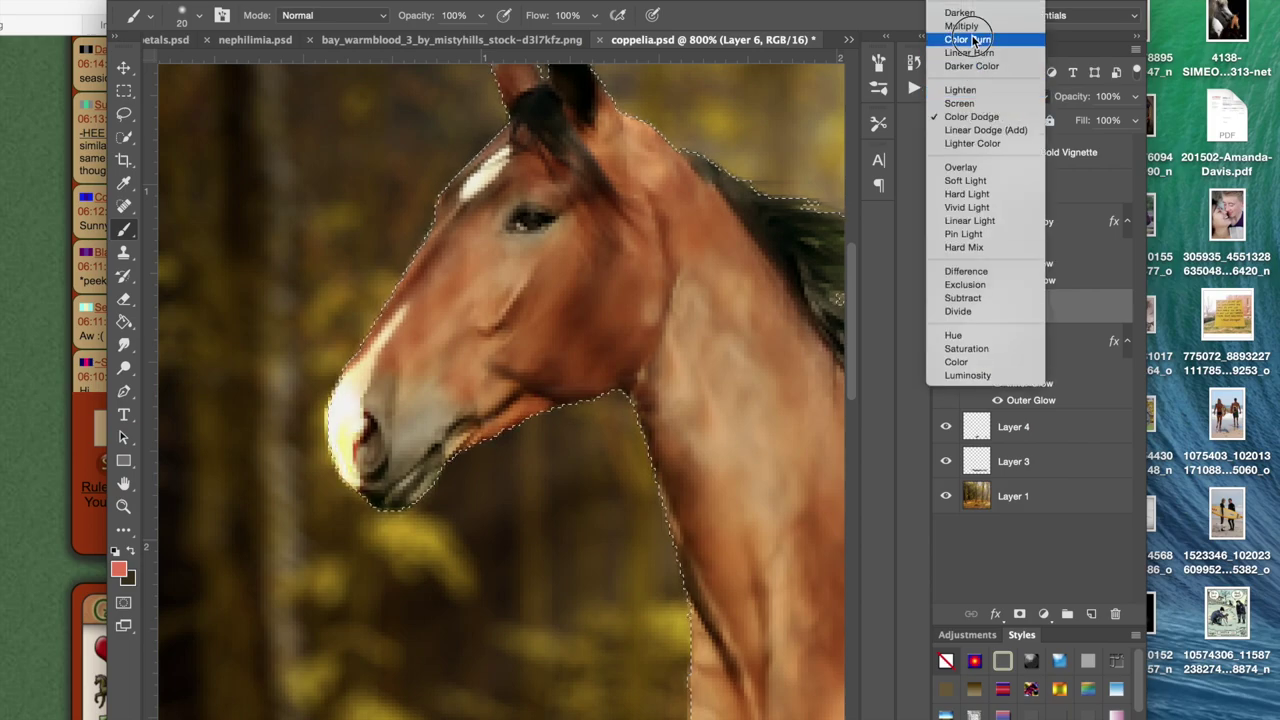
pyautogui.click(970, 34)
pyautogui.click(975, 96)
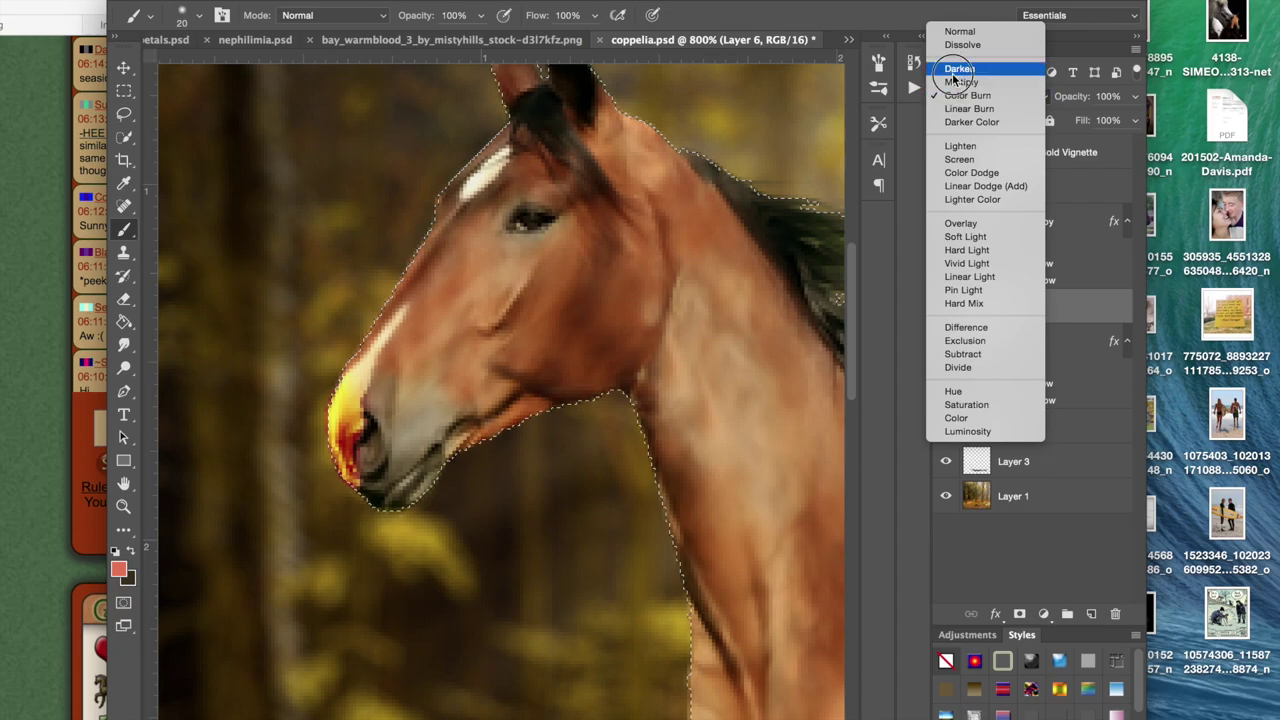
pyautogui.click(952, 80)
pyautogui.click(965, 96)
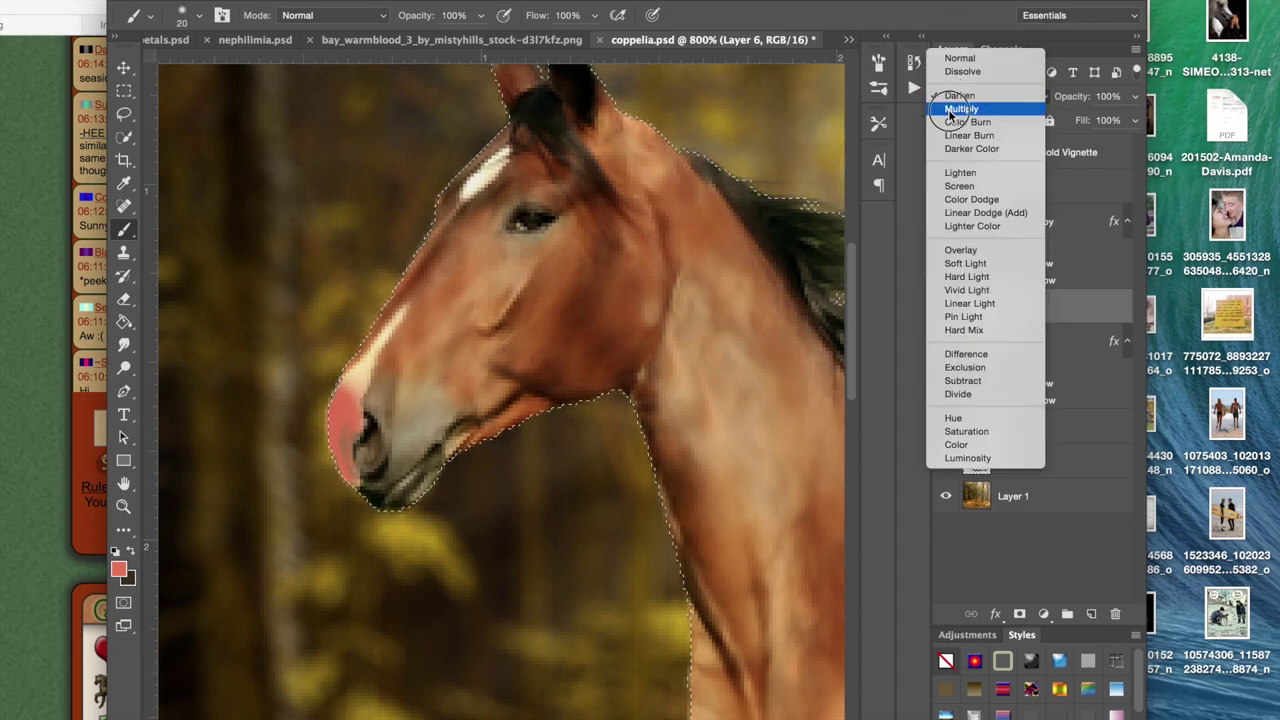
pyautogui.click(958, 108)
pyautogui.click(1010, 97)
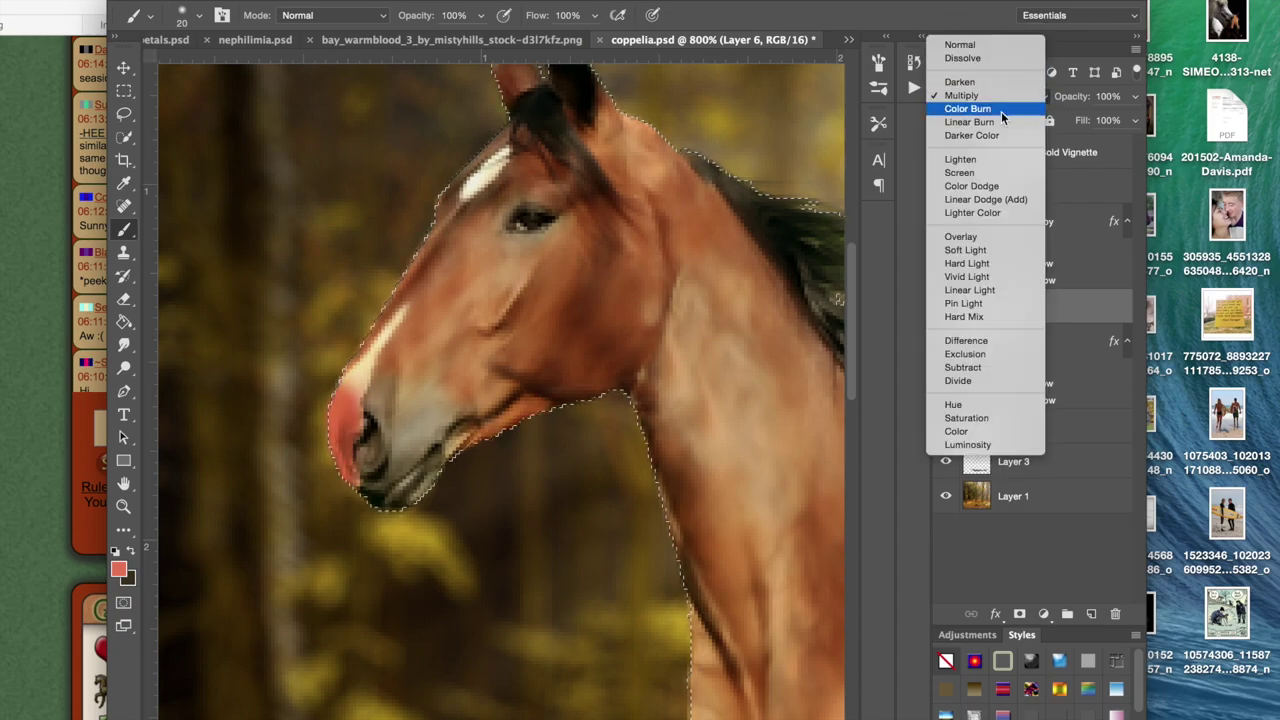
pyautogui.click(958, 170)
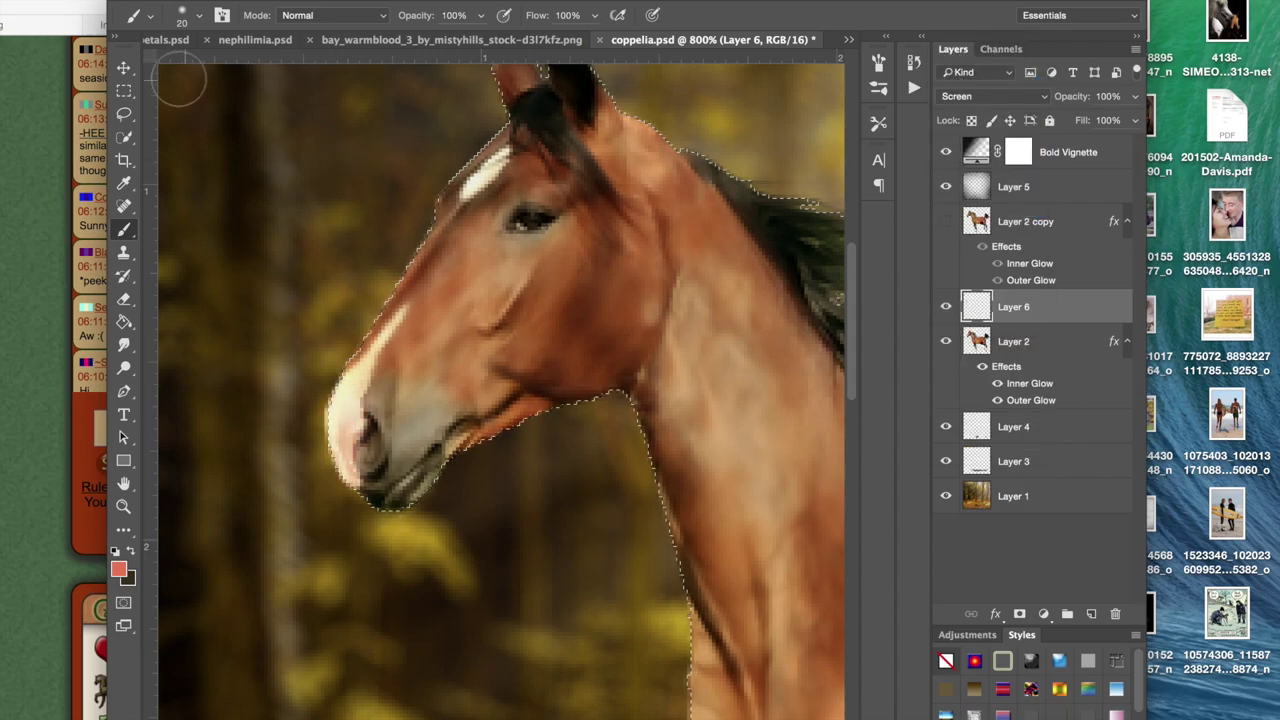
# Step: Clear the selection around the horse with the Move tool active and save coppelia.psd with no layer selected
pyautogui.click(126, 68)
pyautogui.press('super+d')
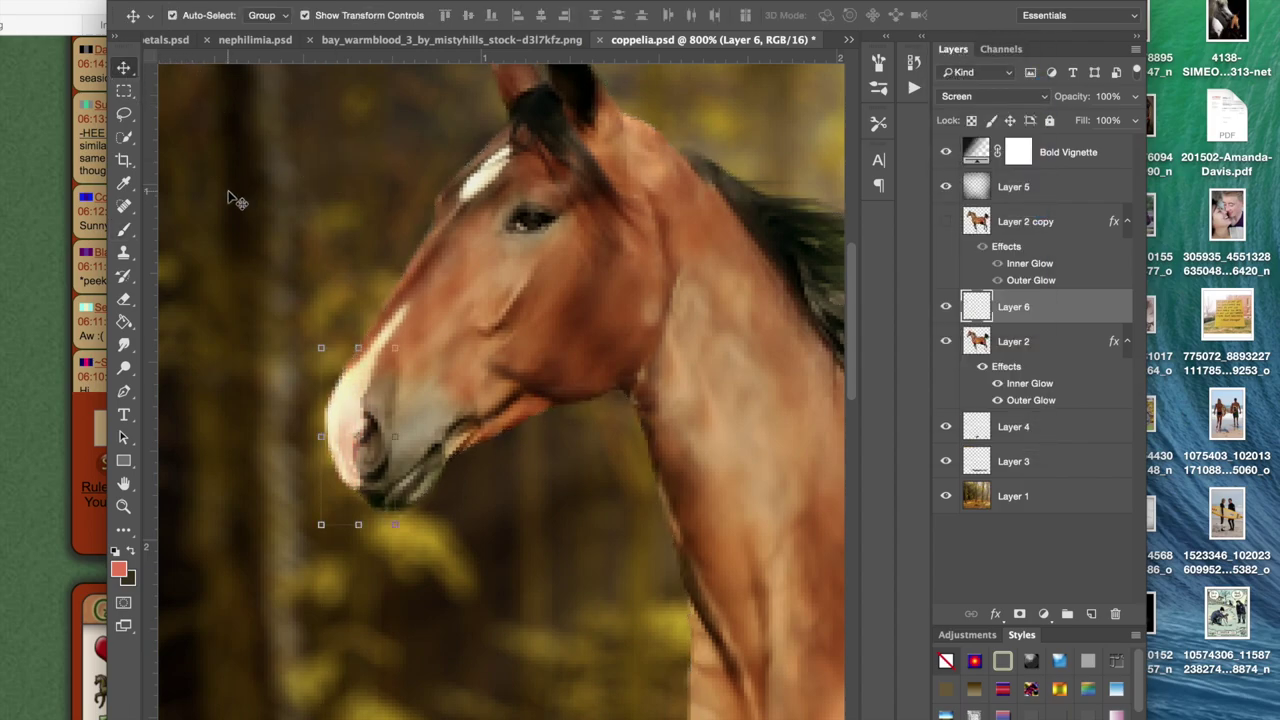
pyautogui.press('super+minus')
pyautogui.press('super+minus')
pyautogui.press('super+minus')
pyautogui.press('super+minus')
pyautogui.press('super+minus')
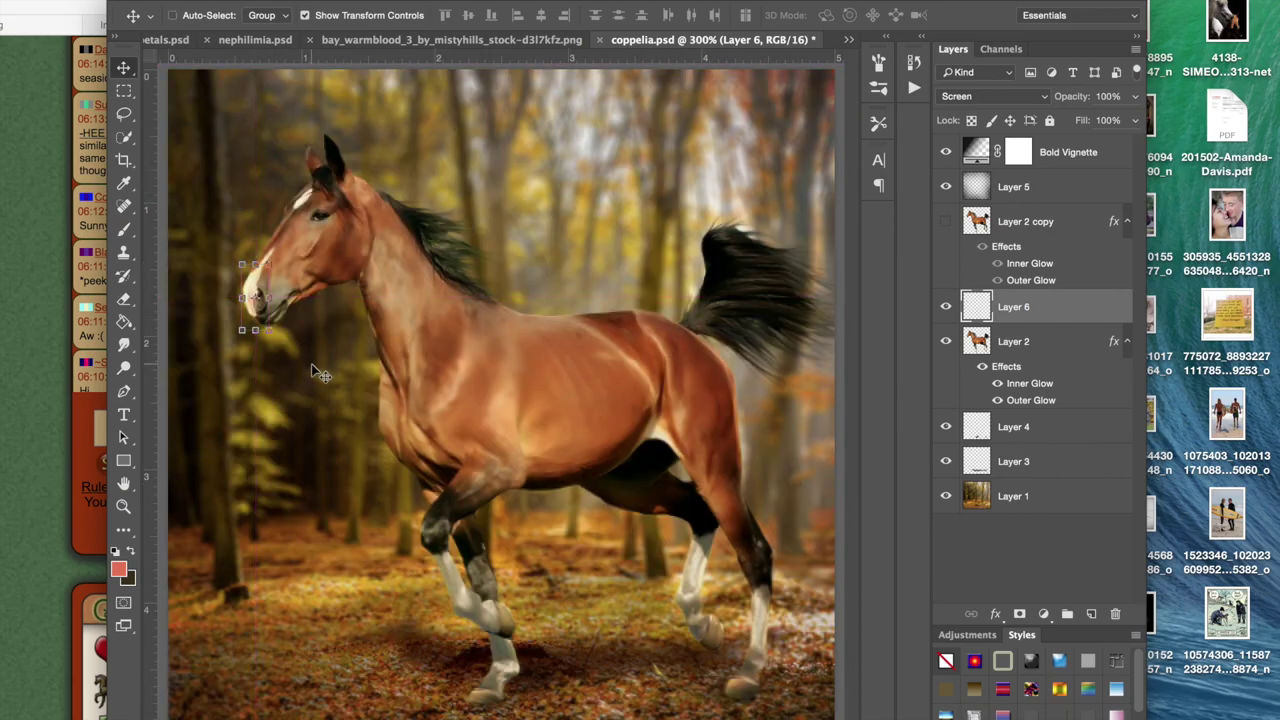
pyautogui.press('super+minus')
pyautogui.click(786, 373)
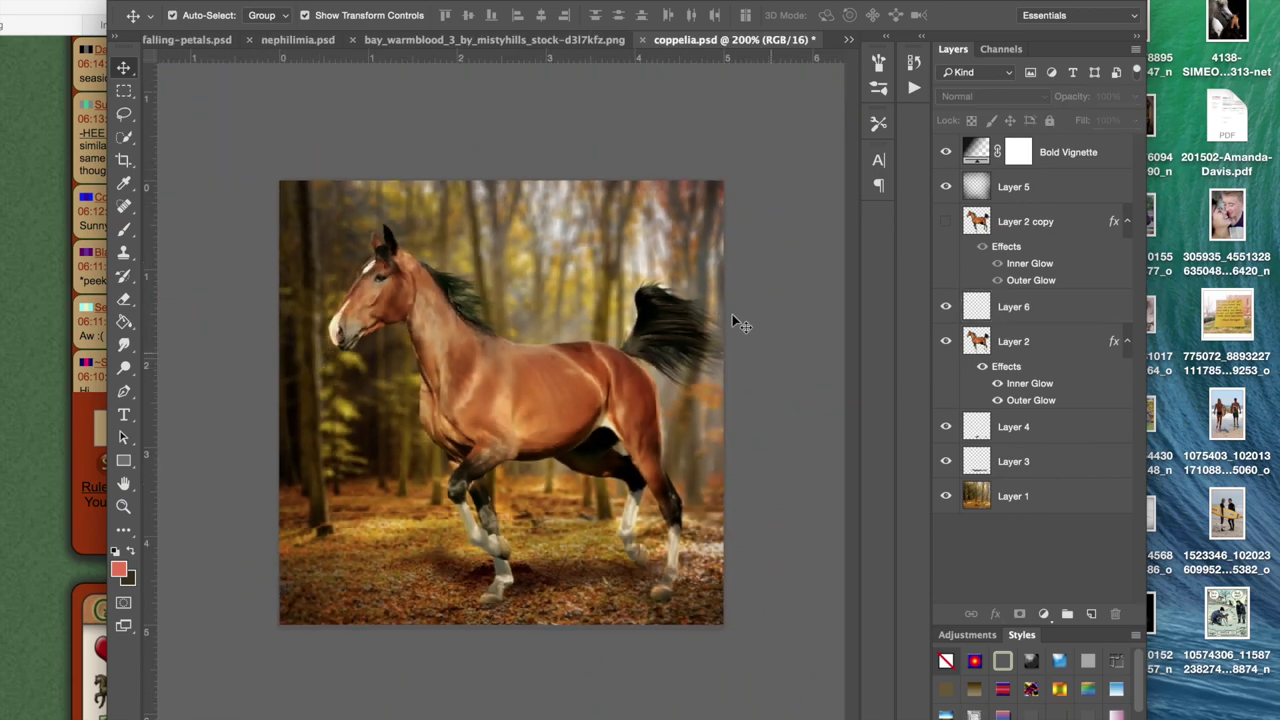
pyautogui.click(164, 1)
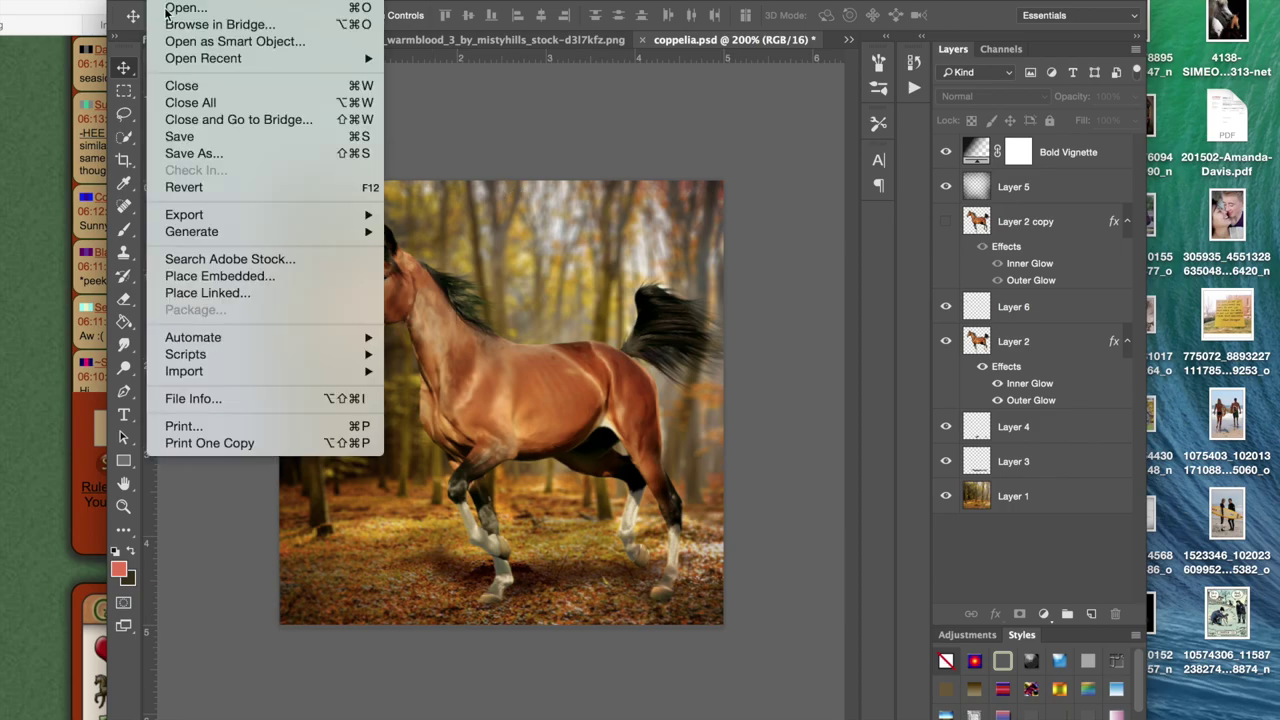
pyautogui.click(202, 137)
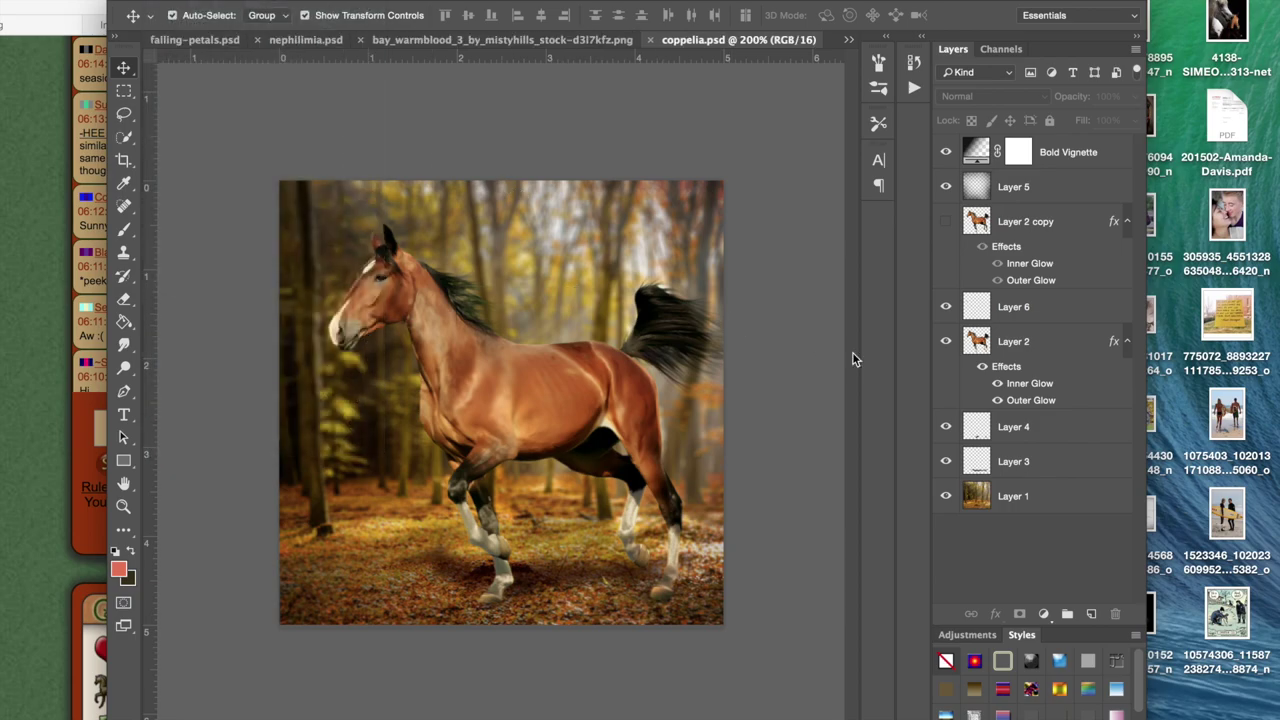
# Step: Add a new blank layer directly above the Bold Vignette layer
pyautogui.click(1080, 165)
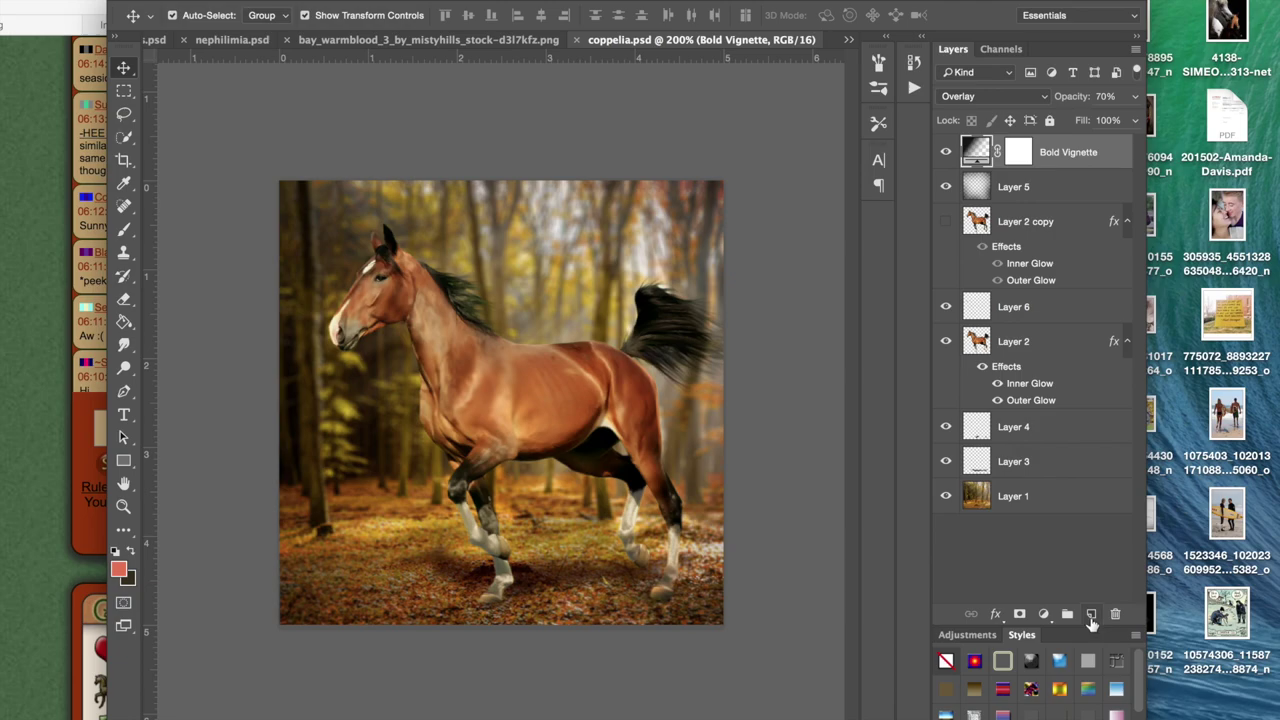
pyautogui.click(1091, 613)
pyautogui.press('super+plus')
pyautogui.press('super+plus')
pyautogui.press('super+plus')
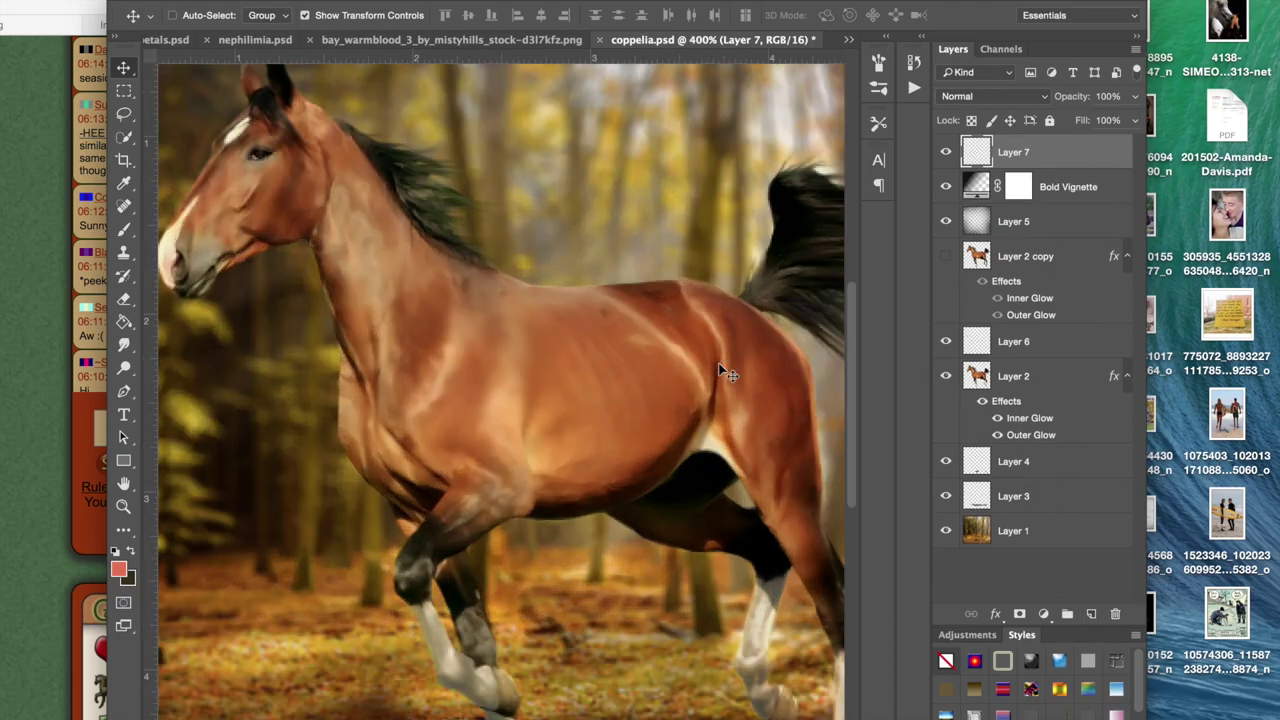
pyautogui.scroll(8, 722, 370)
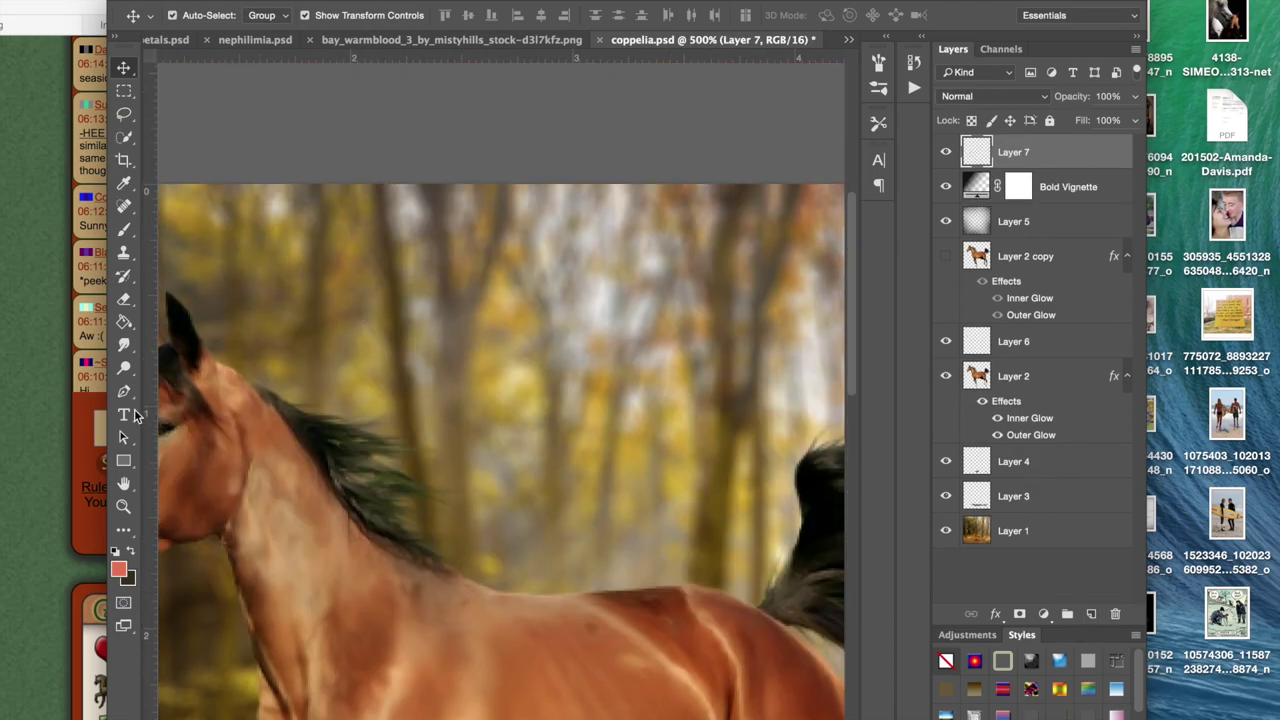
# Step: Browse the fonts for the Type tool and choose Century Schoolbook Bold Italic
pyautogui.click(133, 414)
pyautogui.click(333, 17)
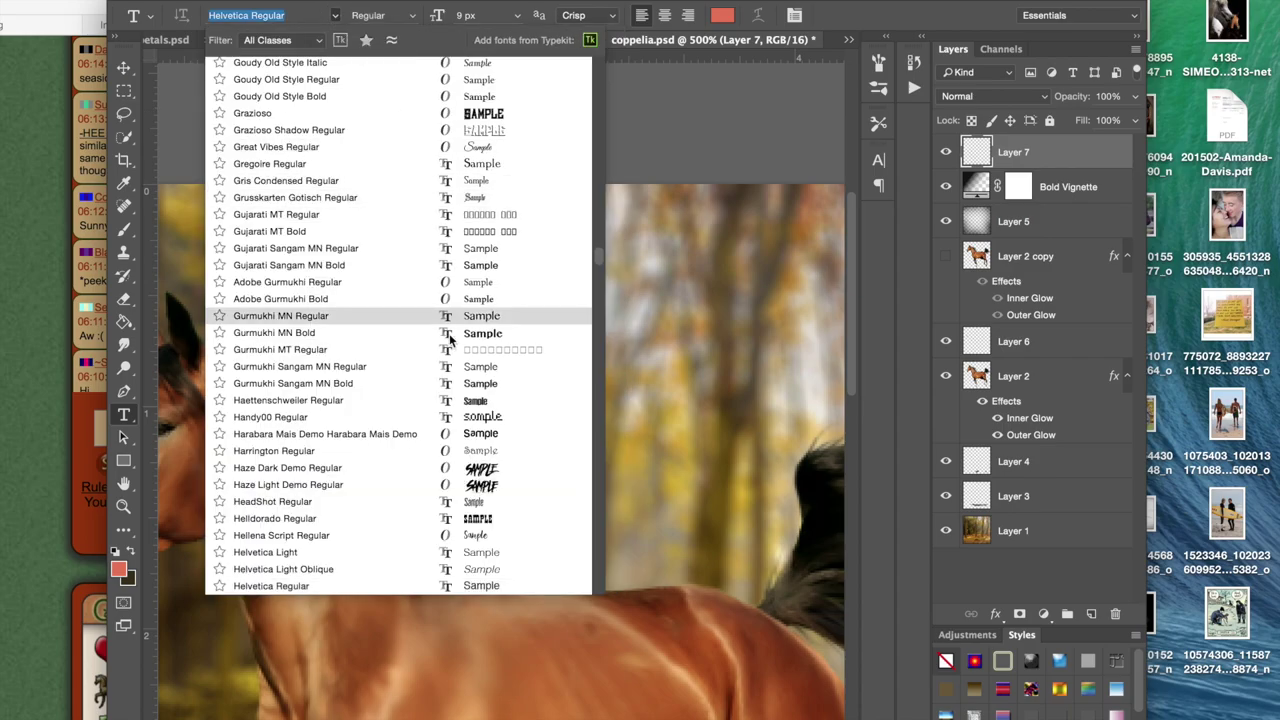
pyautogui.scroll(-10, 445, 315)
pyautogui.scroll(-15, 450, 340)
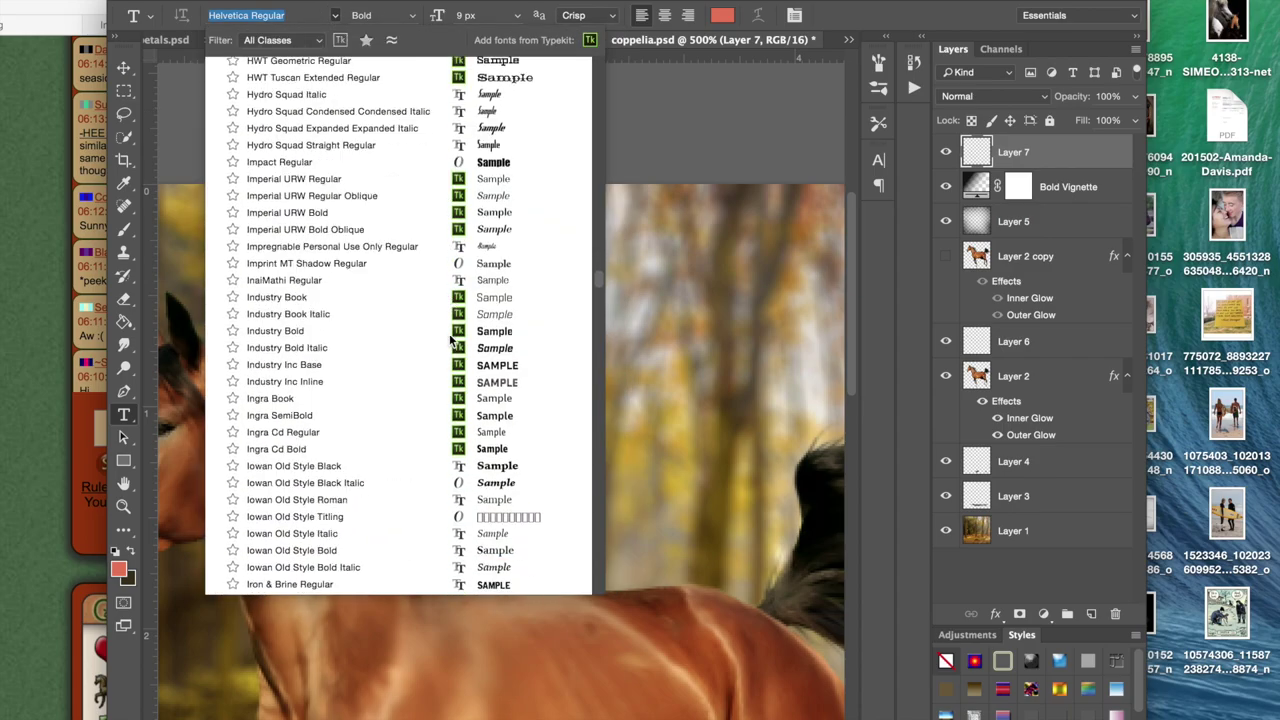
pyautogui.scroll(20, 450, 340)
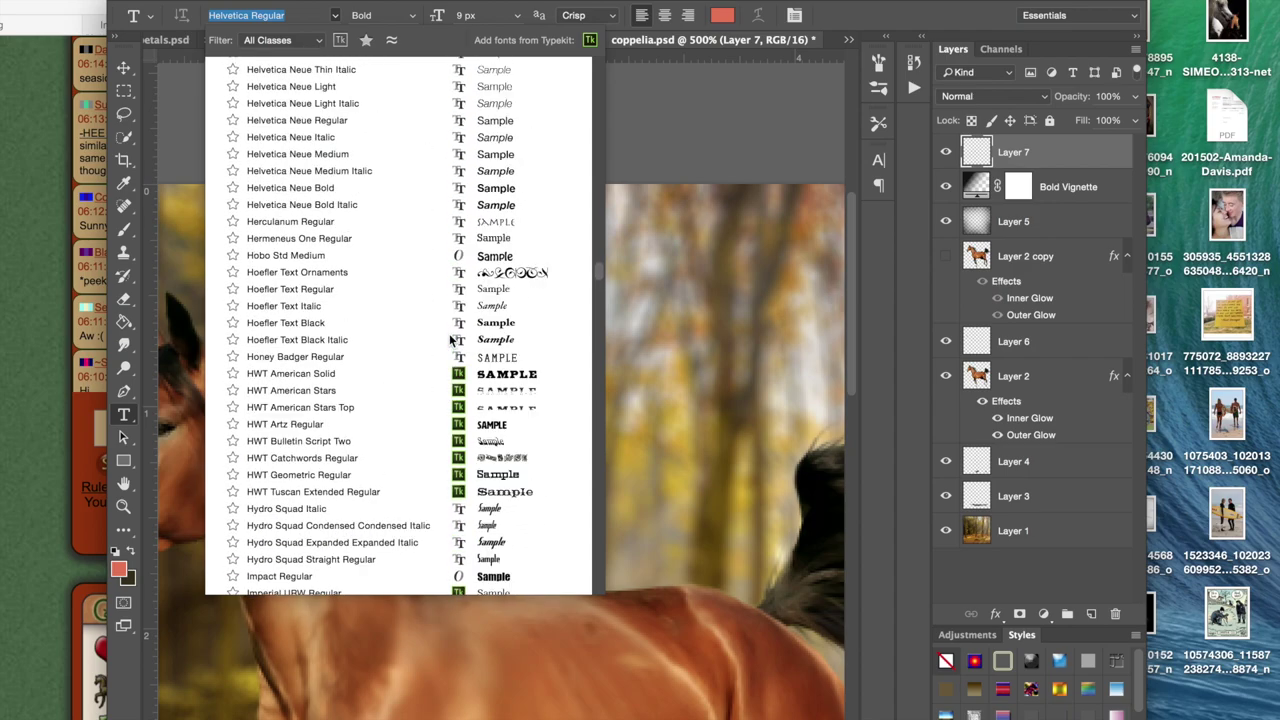
pyautogui.scroll(15, 450, 340)
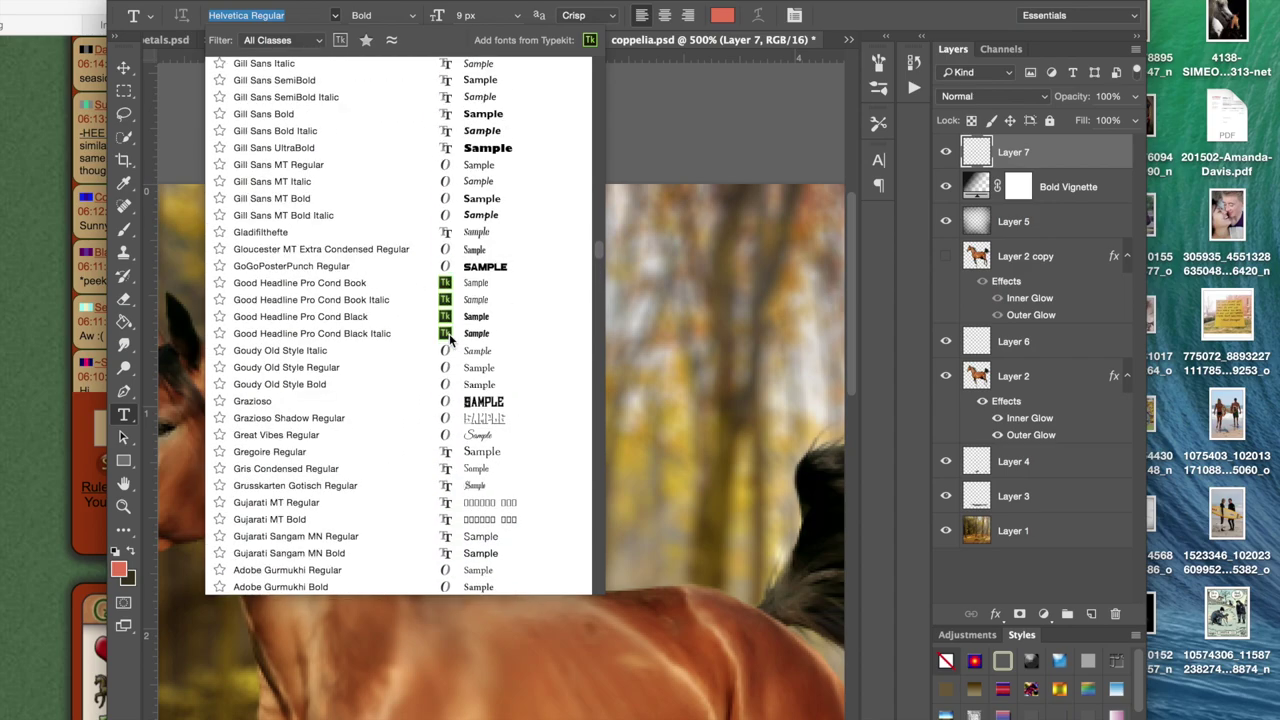
pyautogui.scroll(20, 449, 340)
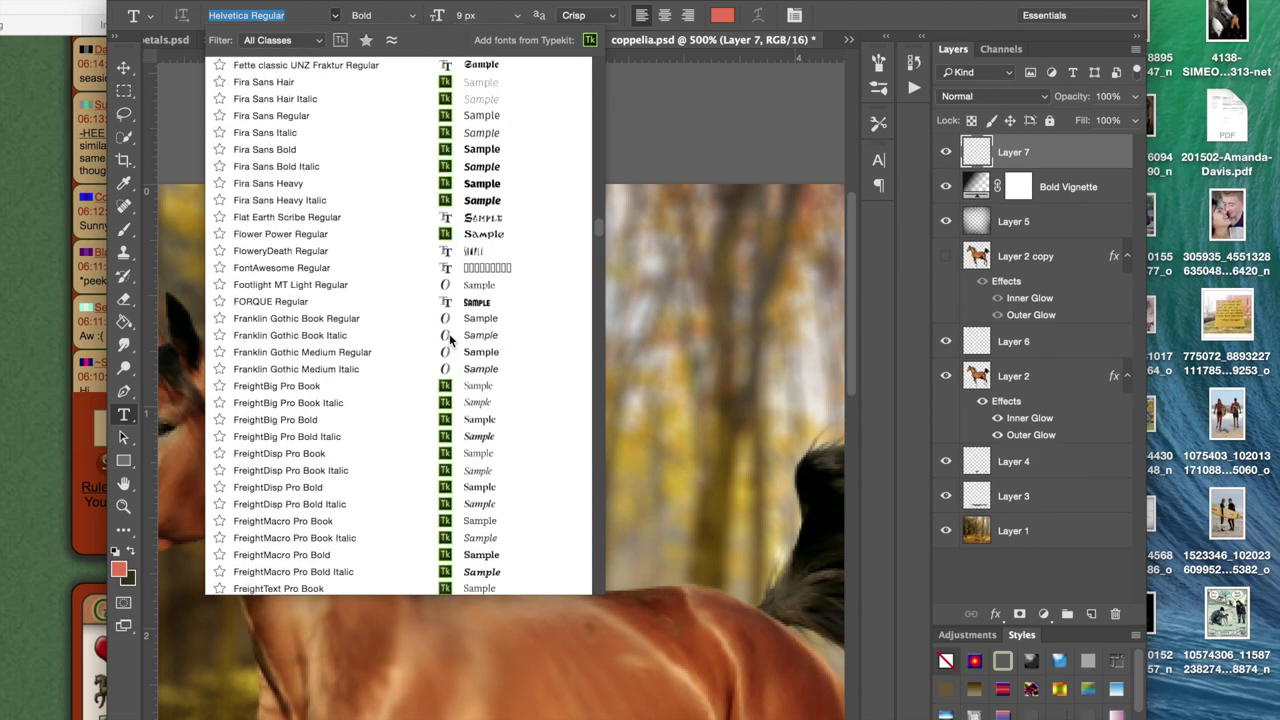
pyautogui.scroll(20, 467, 385)
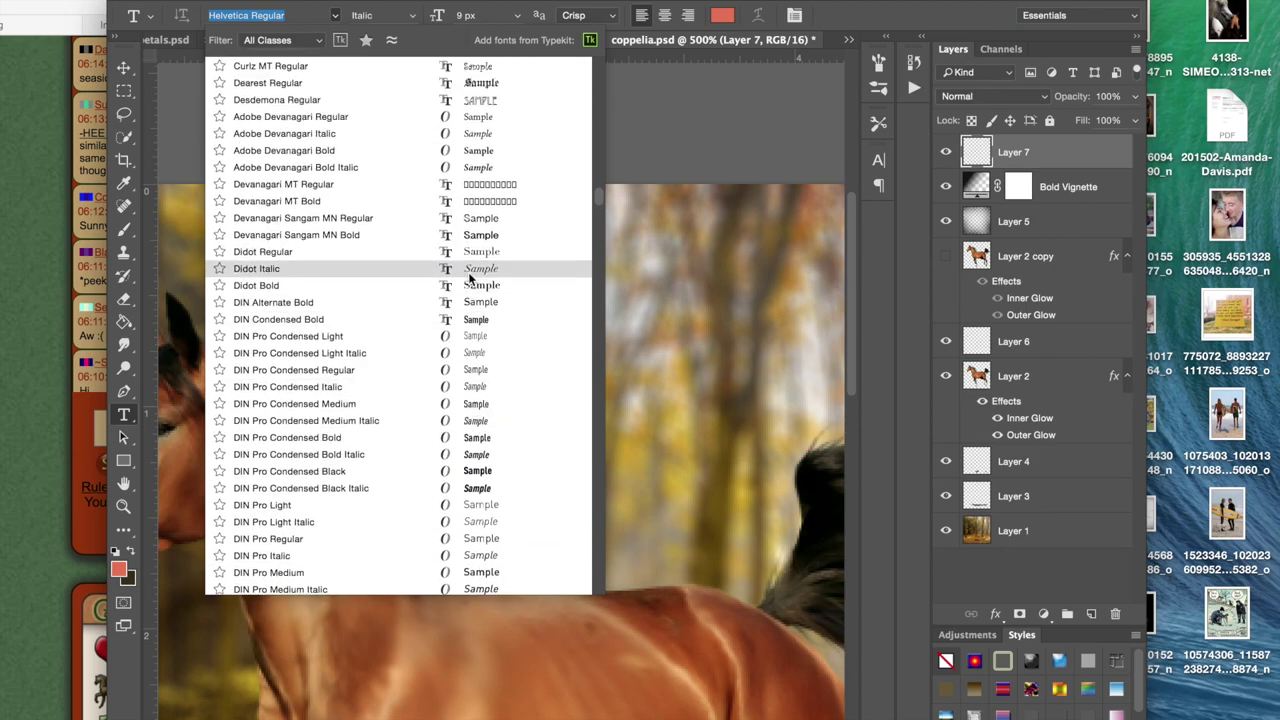
pyautogui.scroll(15, 467, 278)
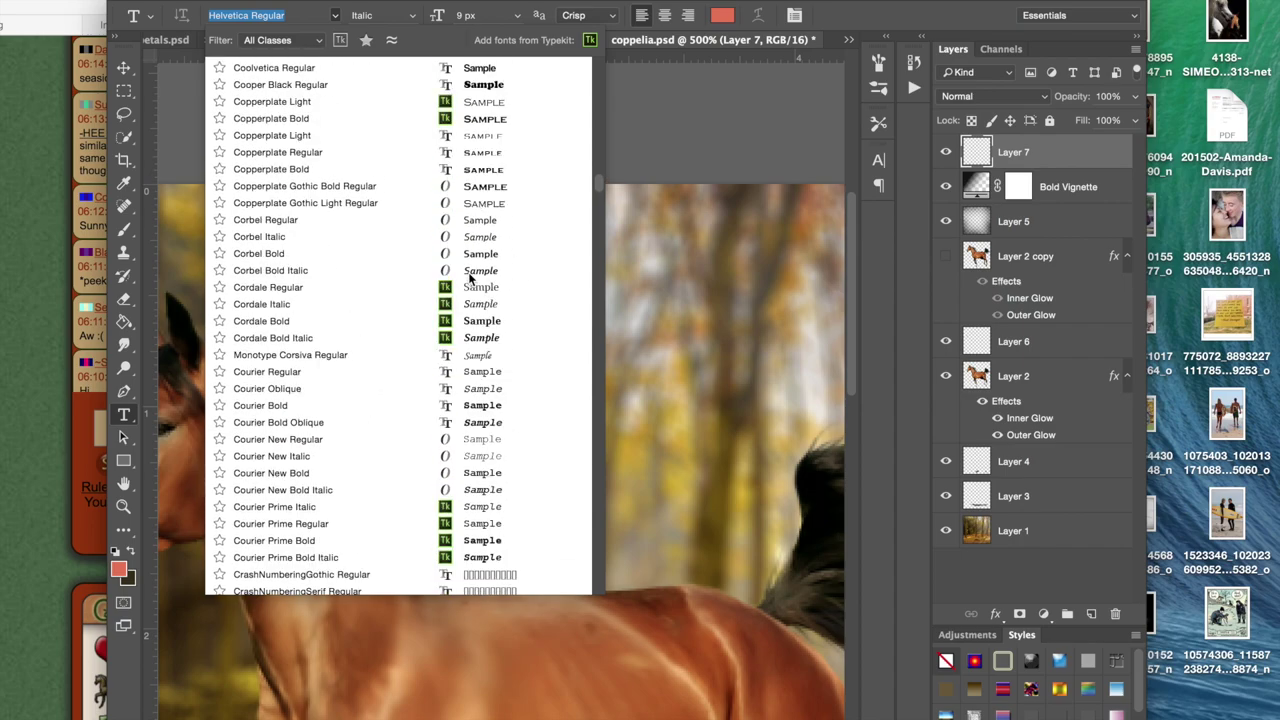
pyautogui.scroll(20, 483, 355)
pyautogui.scroll(5, 483, 355)
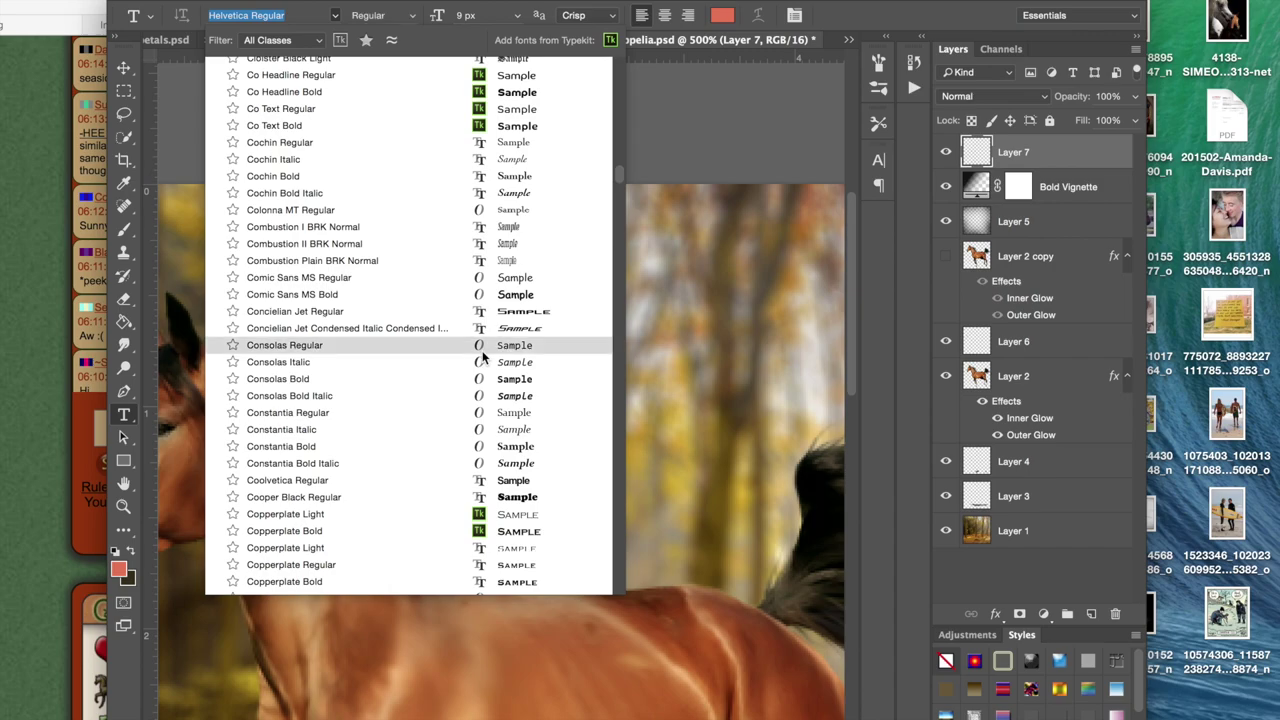
pyautogui.scroll(15, 483, 355)
pyautogui.scroll(19, 516, 265)
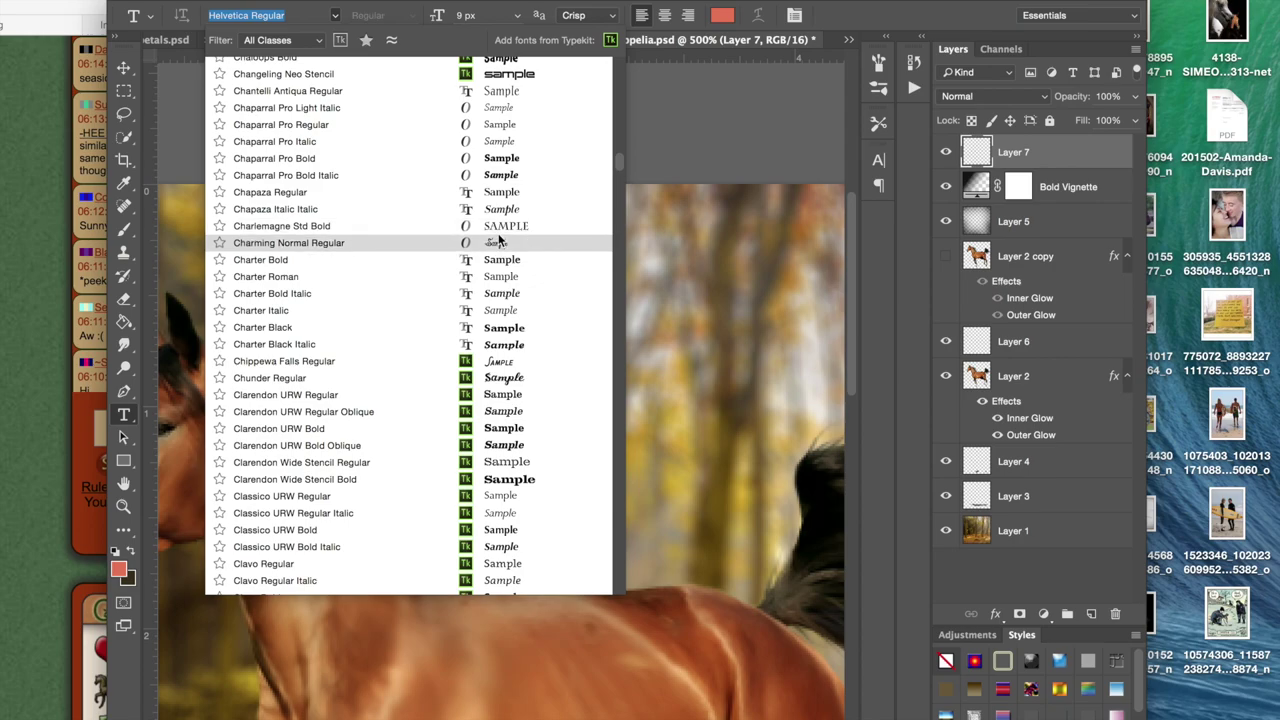
pyautogui.scroll(2, 500, 240)
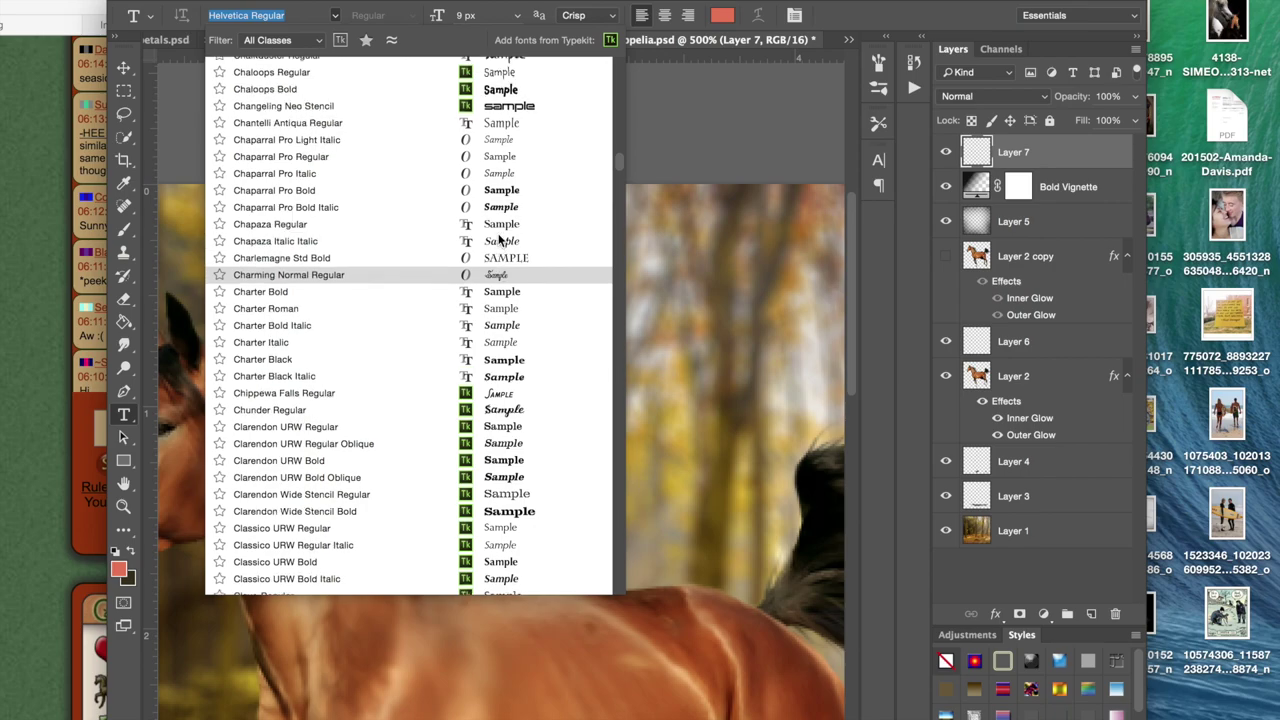
pyautogui.scroll(1, 500, 240)
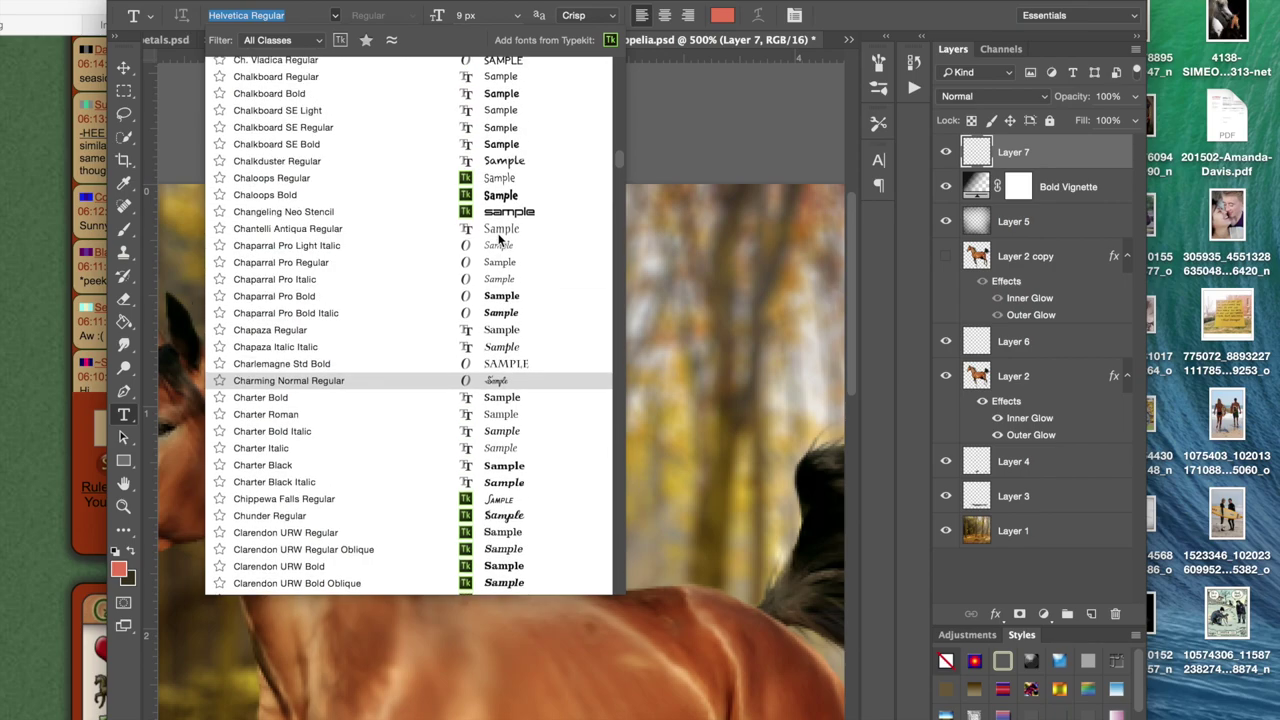
pyautogui.scroll(3, 500, 238)
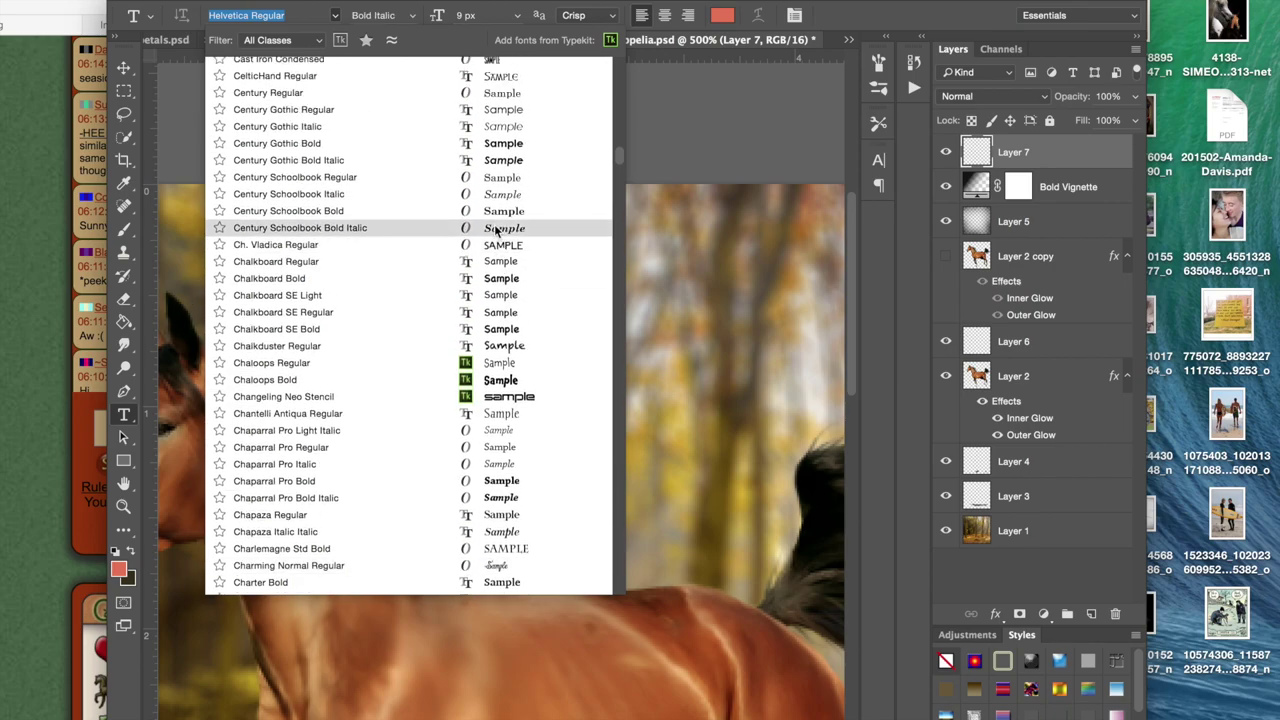
pyautogui.click(497, 231)
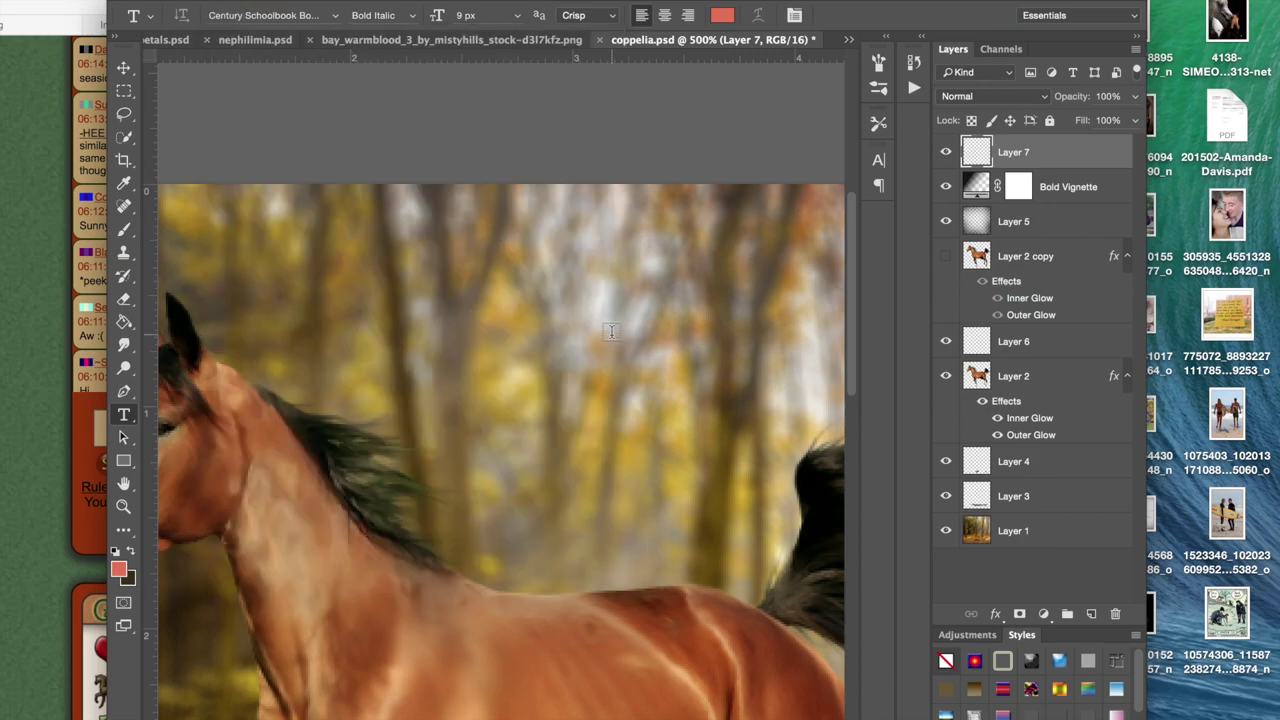
# Step: Add the text "MY HORSE" in black over the forest above the horse's back
pyautogui.press('super+minus')
pyautogui.press('super+minus')
pyautogui.press('super+minus')
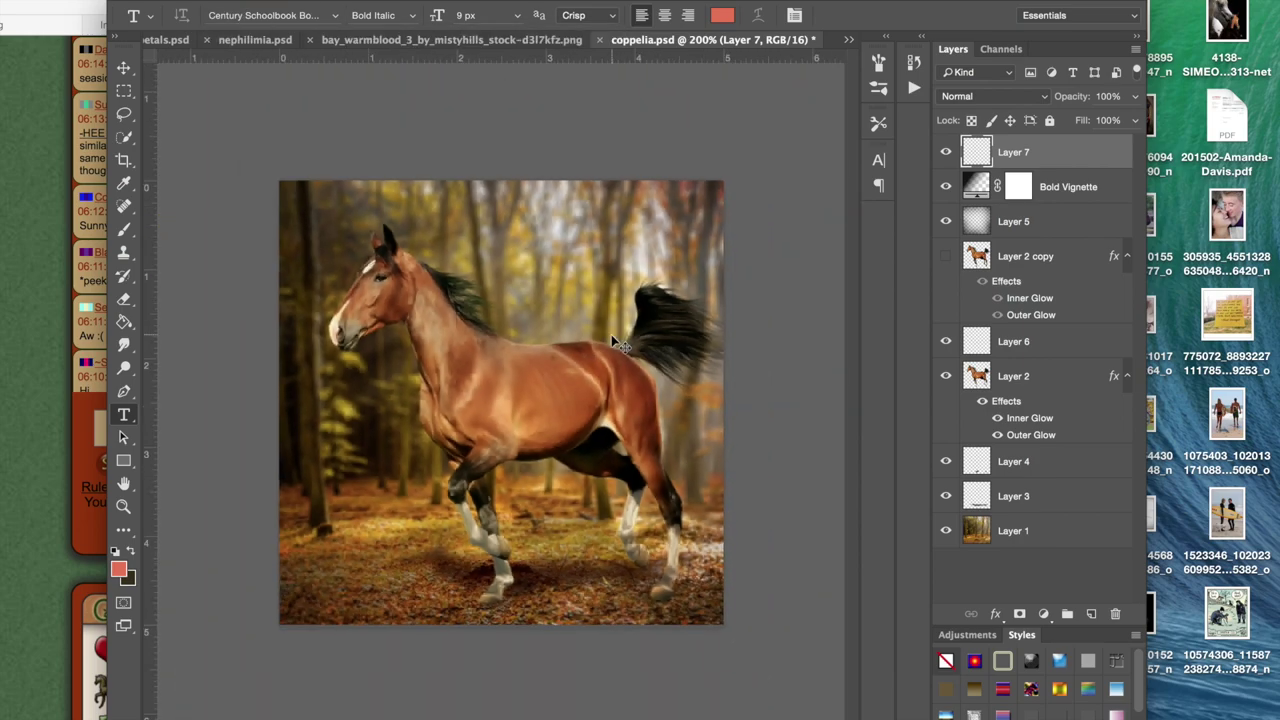
pyautogui.press('super+plus')
pyautogui.click(539, 218)
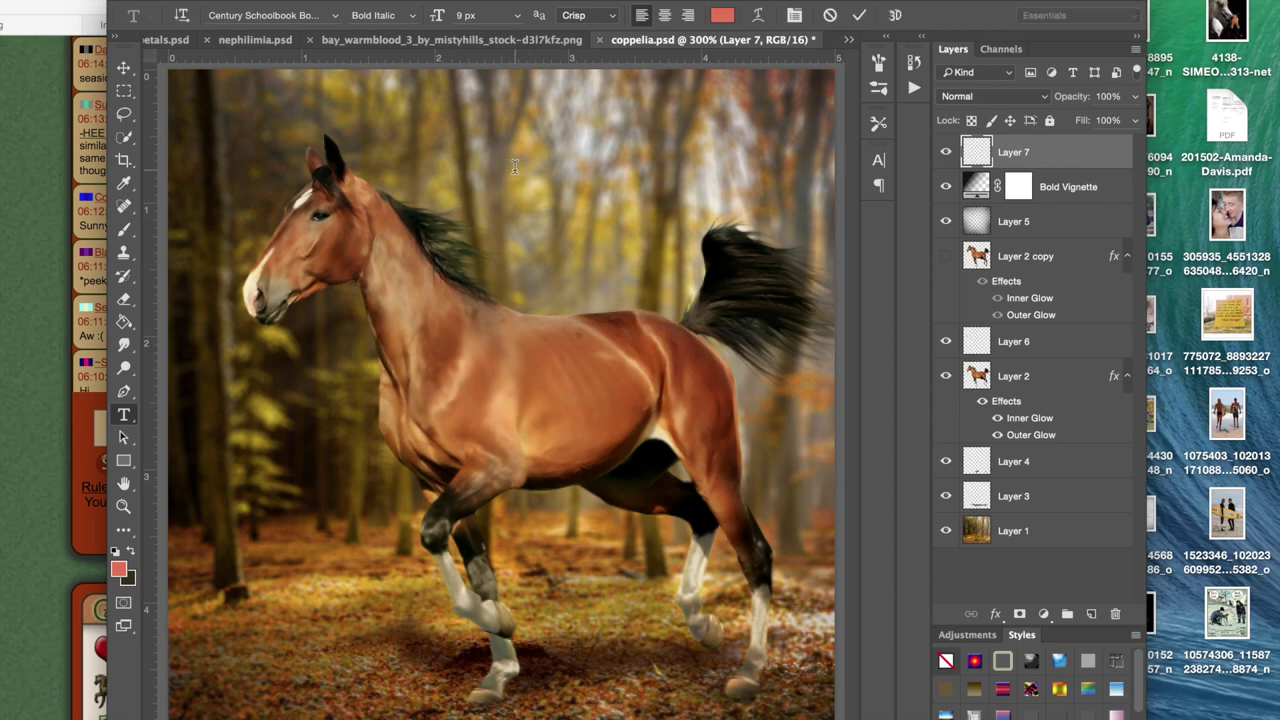
pyautogui.click(722, 15)
pyautogui.click(591, 436)
pyautogui.click(816, 198)
pyautogui.write('MY')
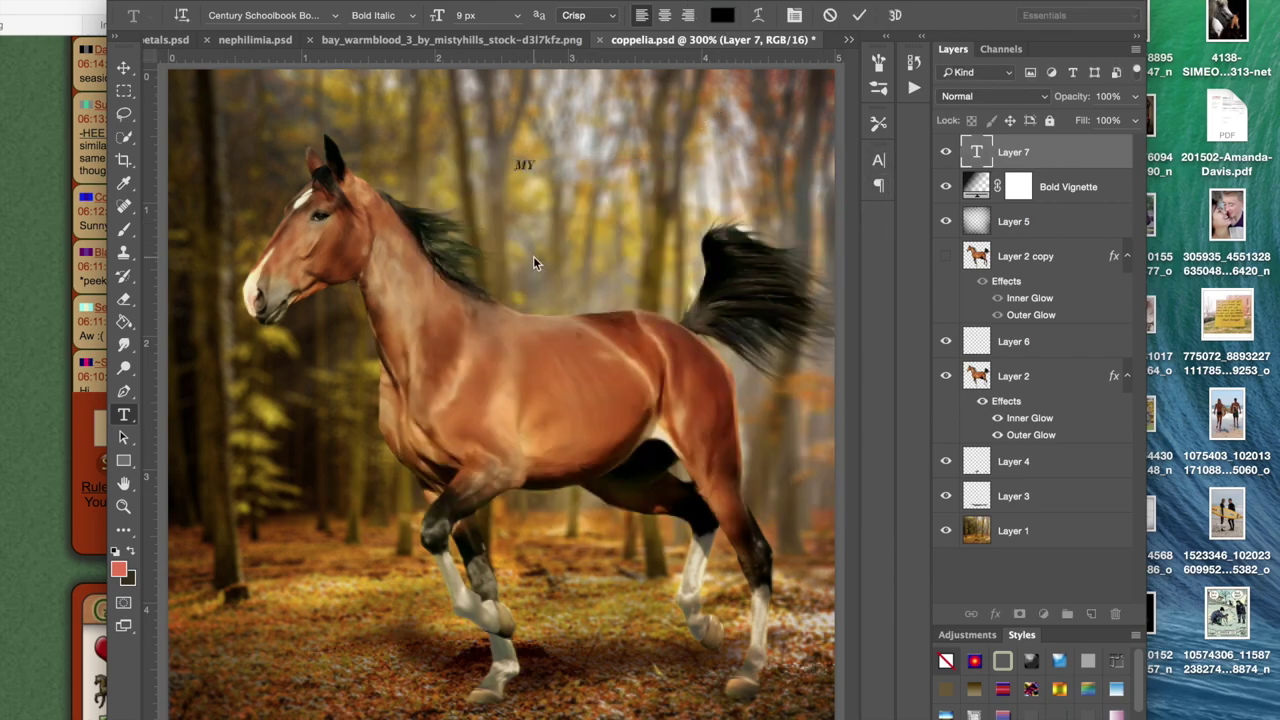
pyautogui.write(' HORSE')
# Step: Enlarge the MY HORSE text to 72 px and move it so the whole line fits along the image's upper edge
pyautogui.moveTo(586, 165); pyautogui.dragTo(408, 146)
pyautogui.click(515, 20)
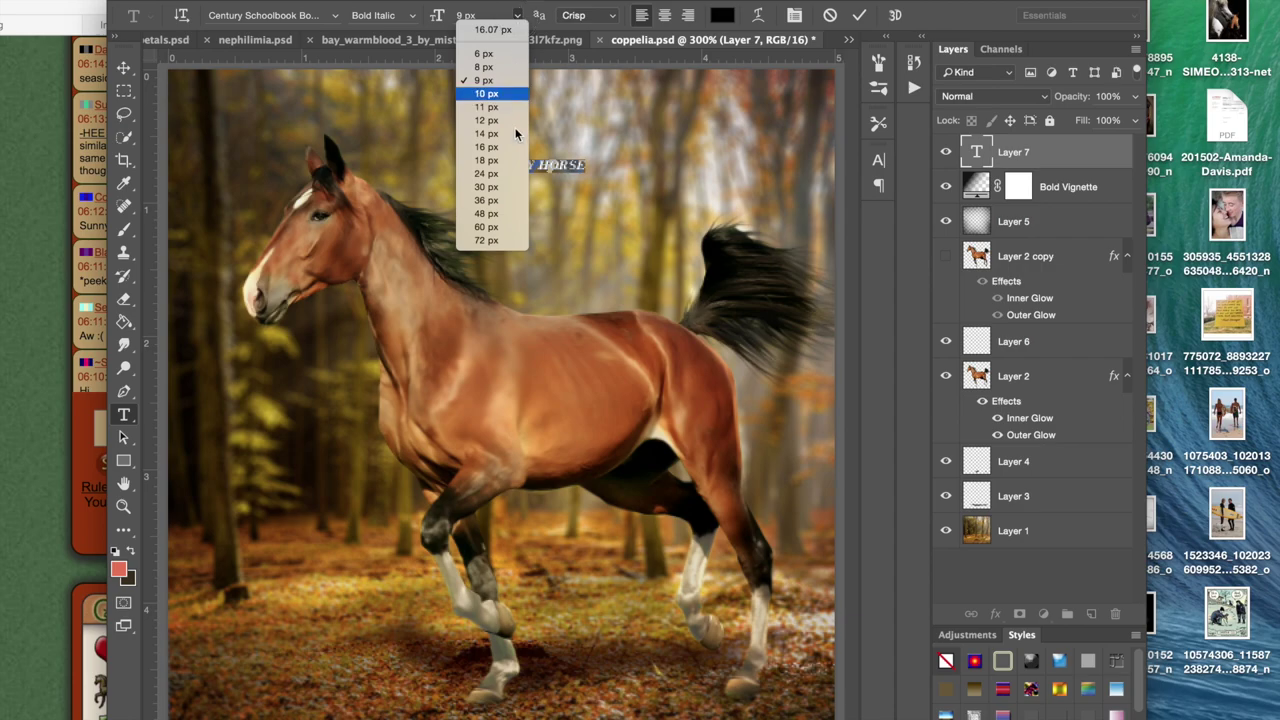
pyautogui.click(500, 240)
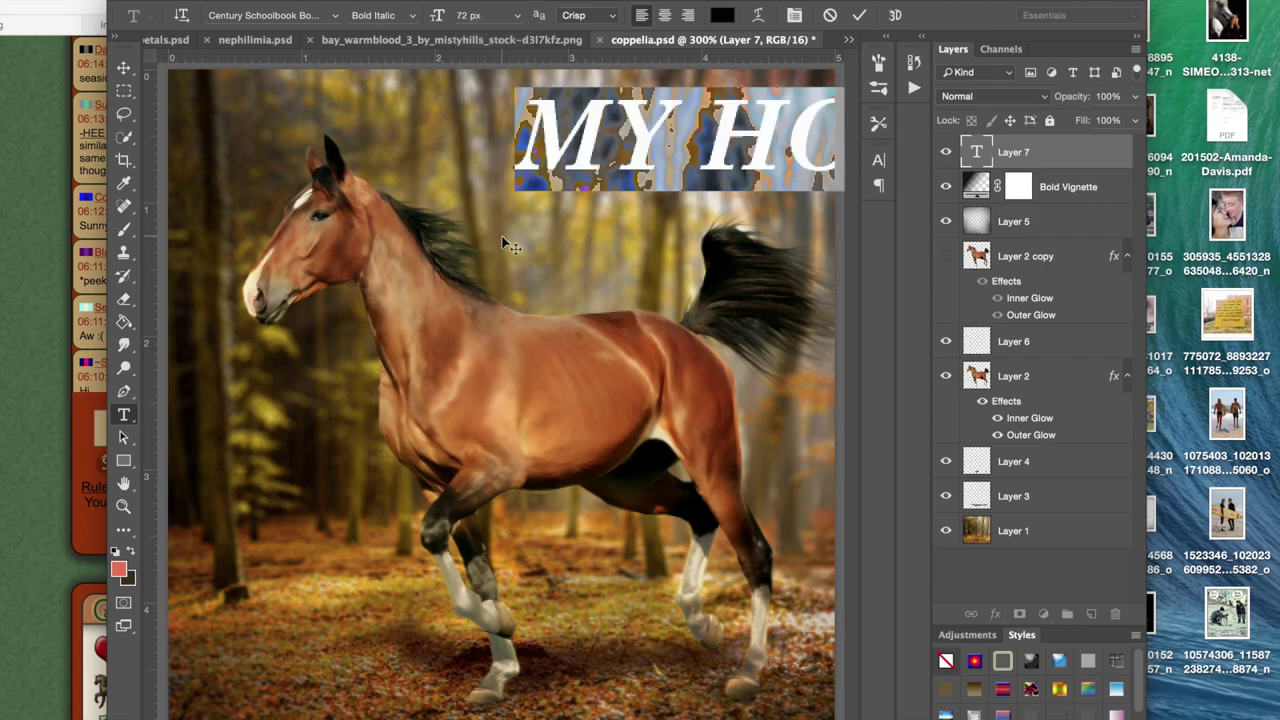
pyautogui.click(124, 67)
pyautogui.moveTo(585, 136); pyautogui.dragTo(386, 122)
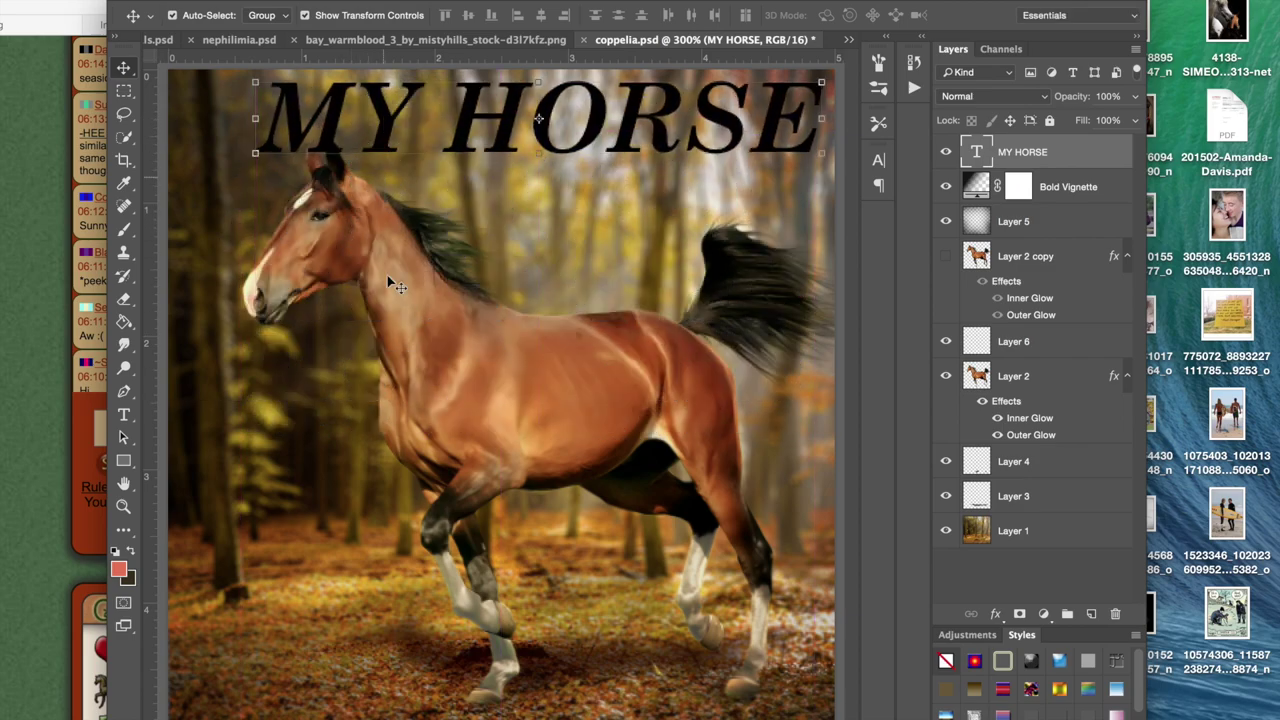
# Step: Scale the MY HORSE text down to 38.74% and place it in the open area above the horse's back
pyautogui.press('super+minus')
pyautogui.press('super+minus')
pyautogui.press('super+equal')
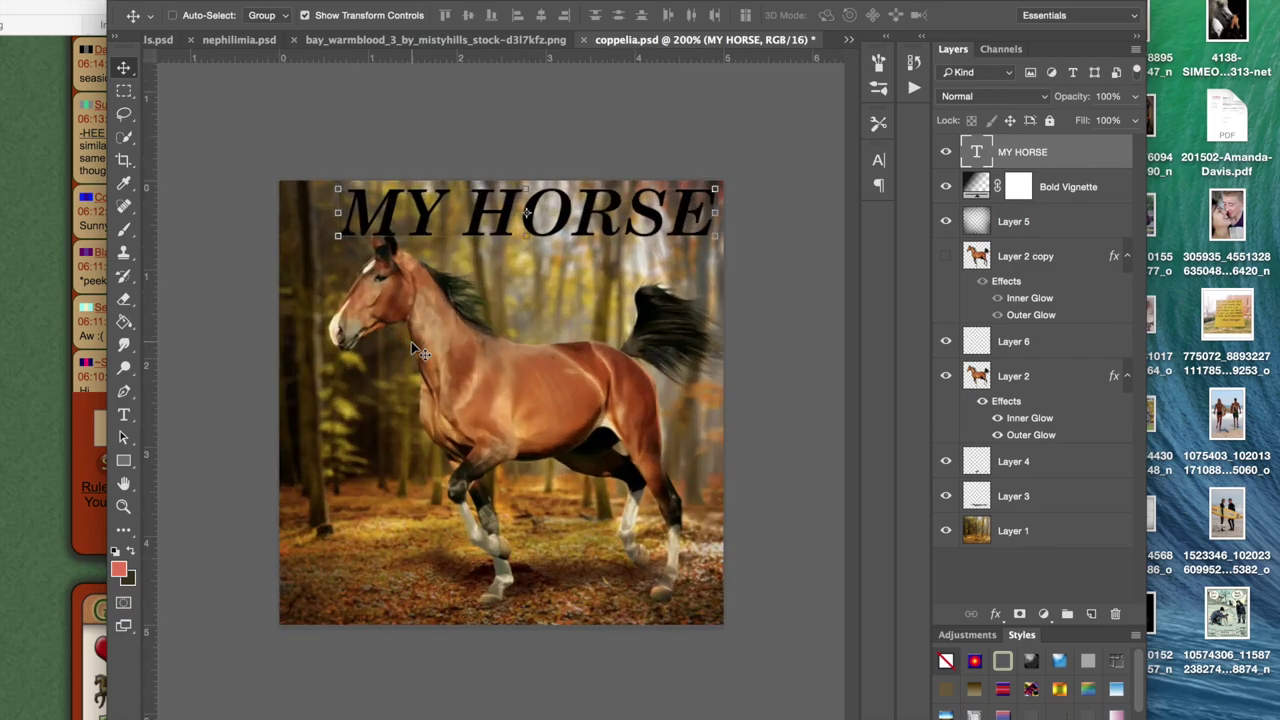
pyautogui.scroll(3, 418, 350)
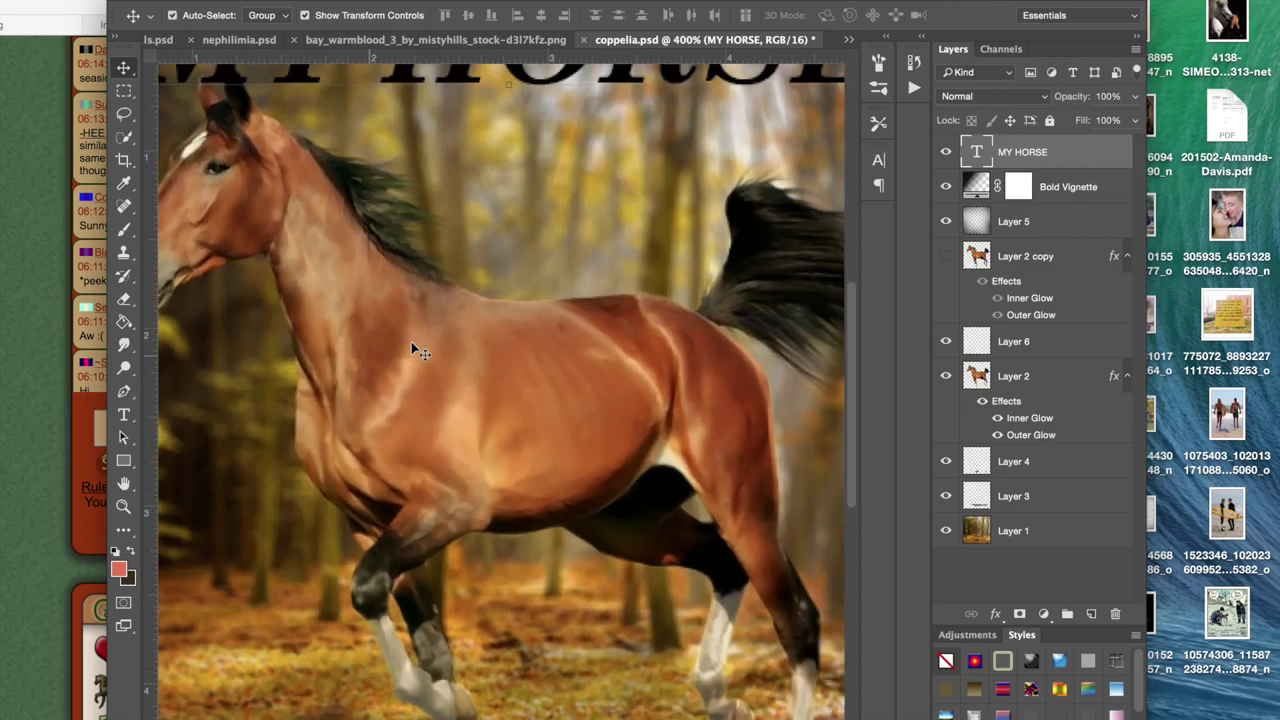
pyautogui.moveTo(803, 225); pyautogui.dragTo(317, 141)
pyautogui.moveTo(268, 176); pyautogui.dragTo(625, 245)
# Step: Fine-tune the horizontal position of the scaled MY HORSE text to X 332.44 px
pyautogui.press('super+minus')
pyautogui.press('super+minus')
pyautogui.press('super+plus')
pyautogui.press('super+plus')
pyautogui.scroll(5, 625, 241)
pyautogui.hscroll(2, 625, 241)
pyautogui.scroll(1, 625, 241)
pyautogui.hscroll(1, 625, 241)
pyautogui.hotkey('shift', 'Right')
pyautogui.hotkey('shift', 'Right')
pyautogui.hotkey('shift', 'Left')
pyautogui.hotkey('shift', 'Left')
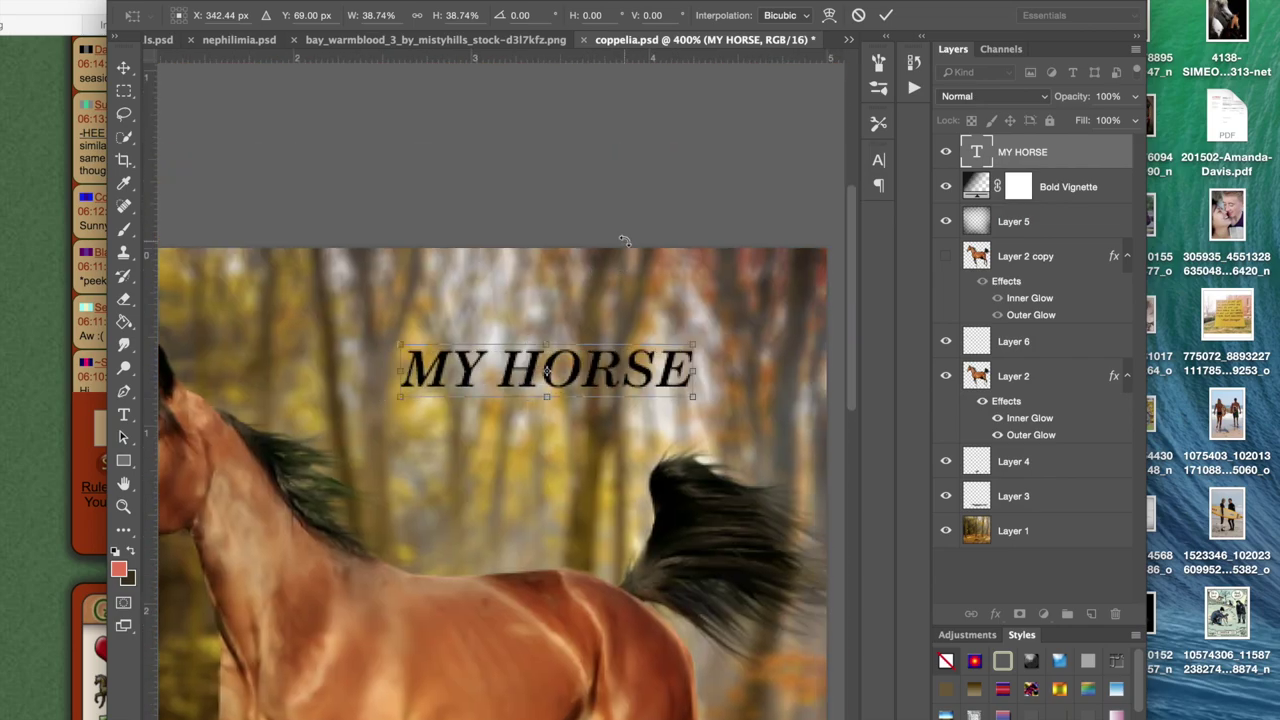
# Step: Switch to the HorseEden page to check the reference horse's name, and return to Photoshop
pyautogui.click(30, 414)
pyautogui.scroll(1, 459, 293)
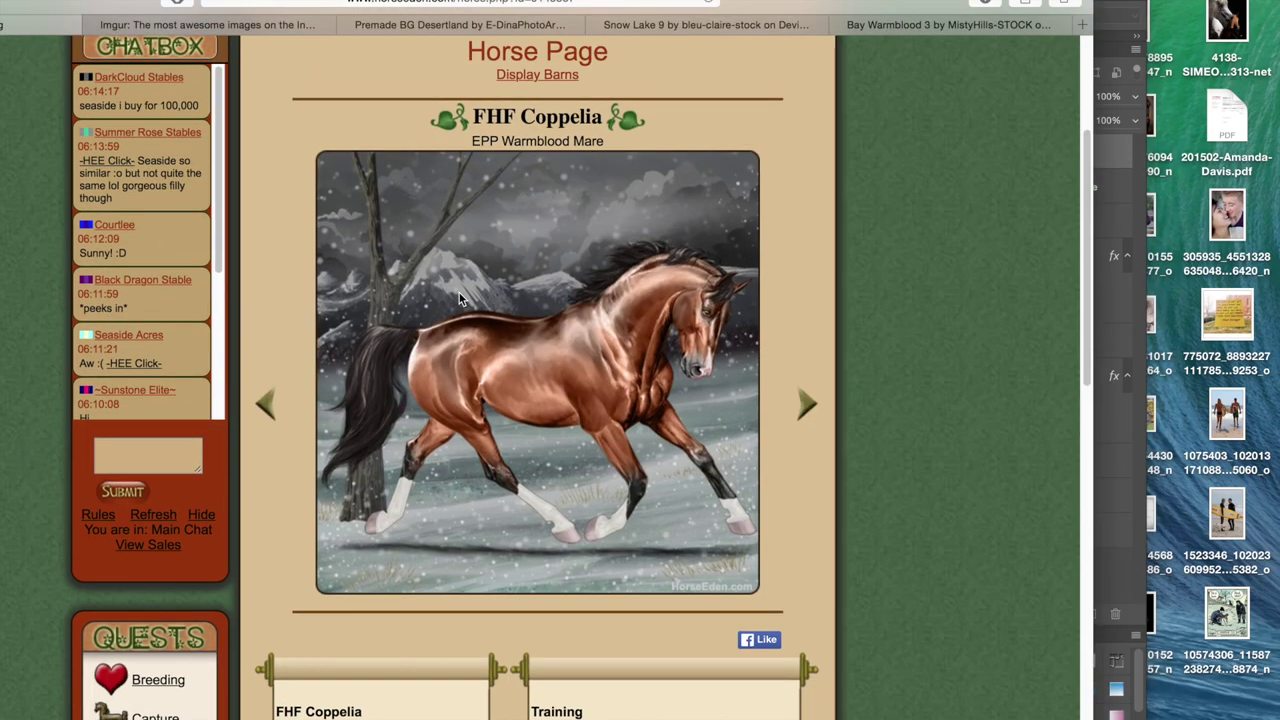
pyautogui.click(1117, 13)
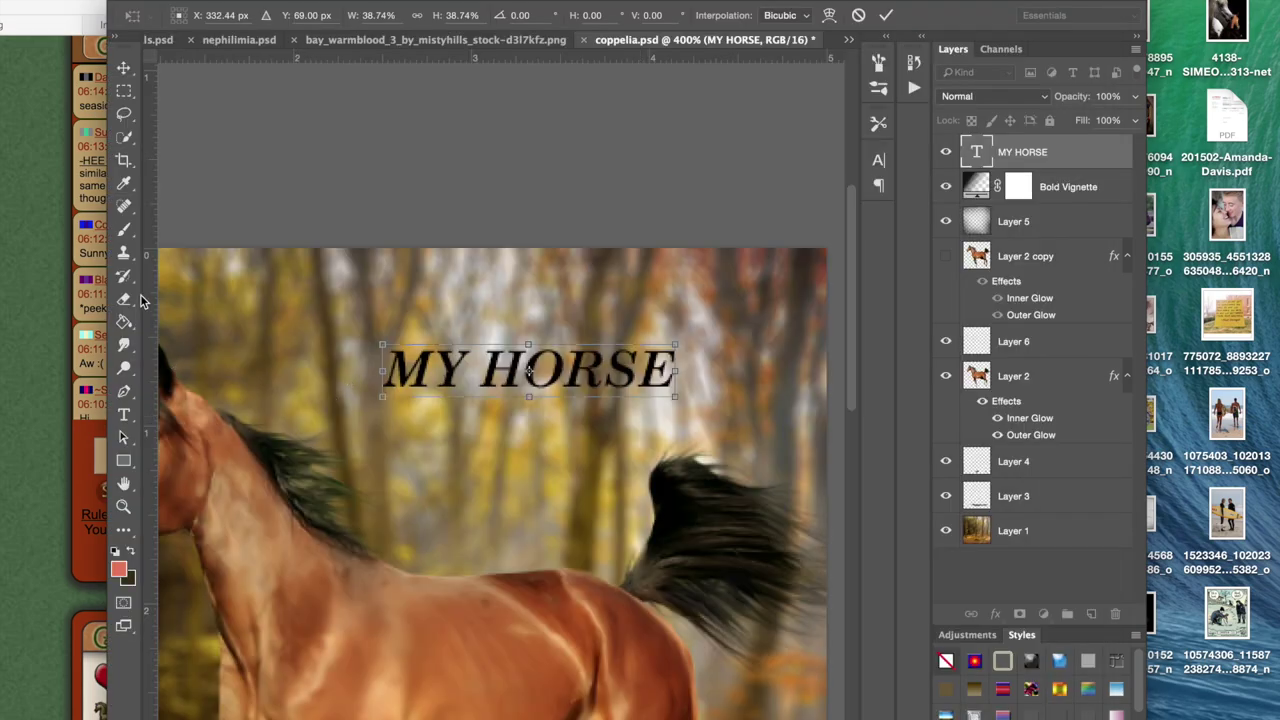
# Step: Apply the text transform and replace the MY HORSE wording with "Coppelia"
pyautogui.click(123, 414)
pyautogui.click(810, 258)
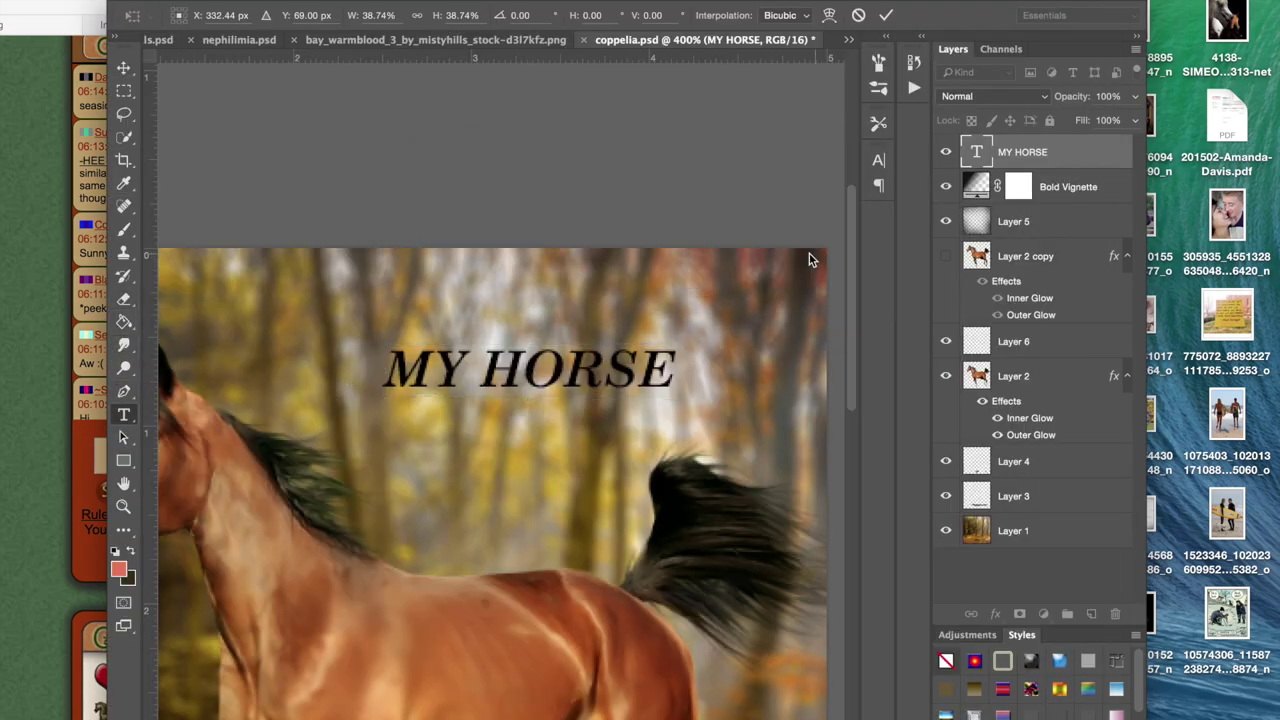
pyautogui.moveTo(665, 372); pyautogui.dragTo(328, 377)
pyautogui.write('Coppel')
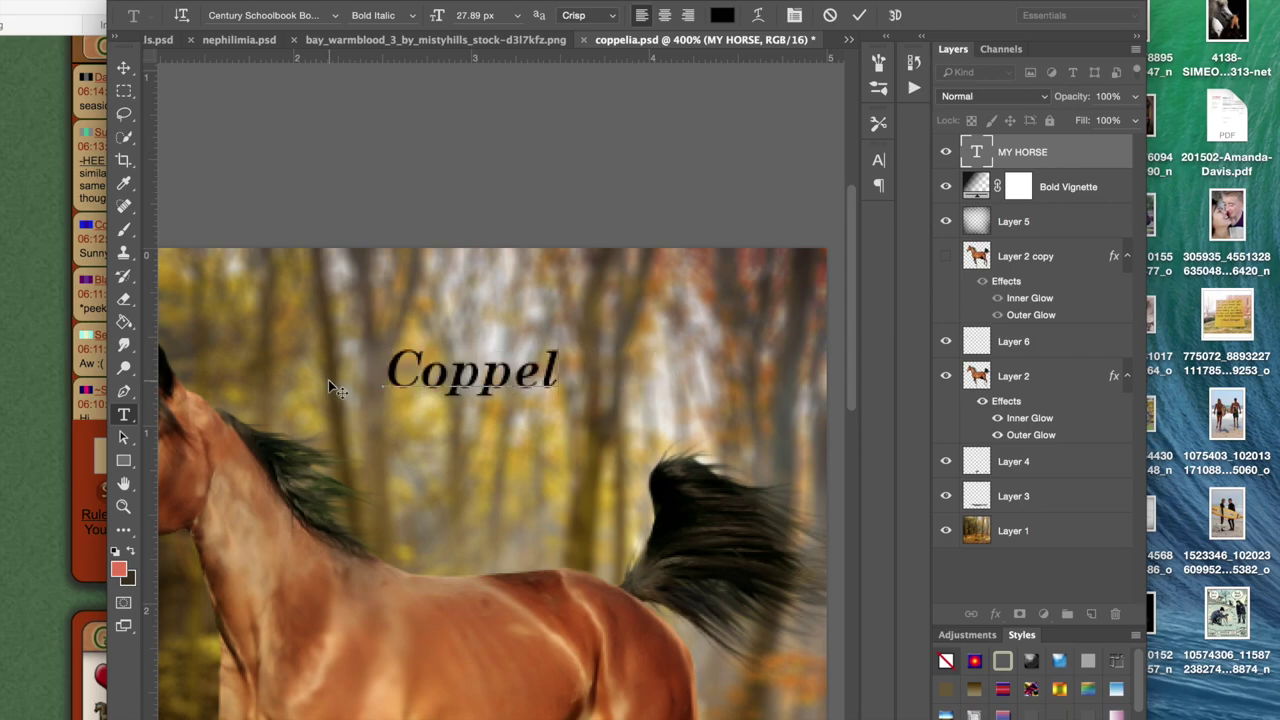
pyautogui.write('ia')
# Step: Nudge the Coppelia text to the right, above the horse's hindquarters, using the Move tool
pyautogui.click(123, 68)
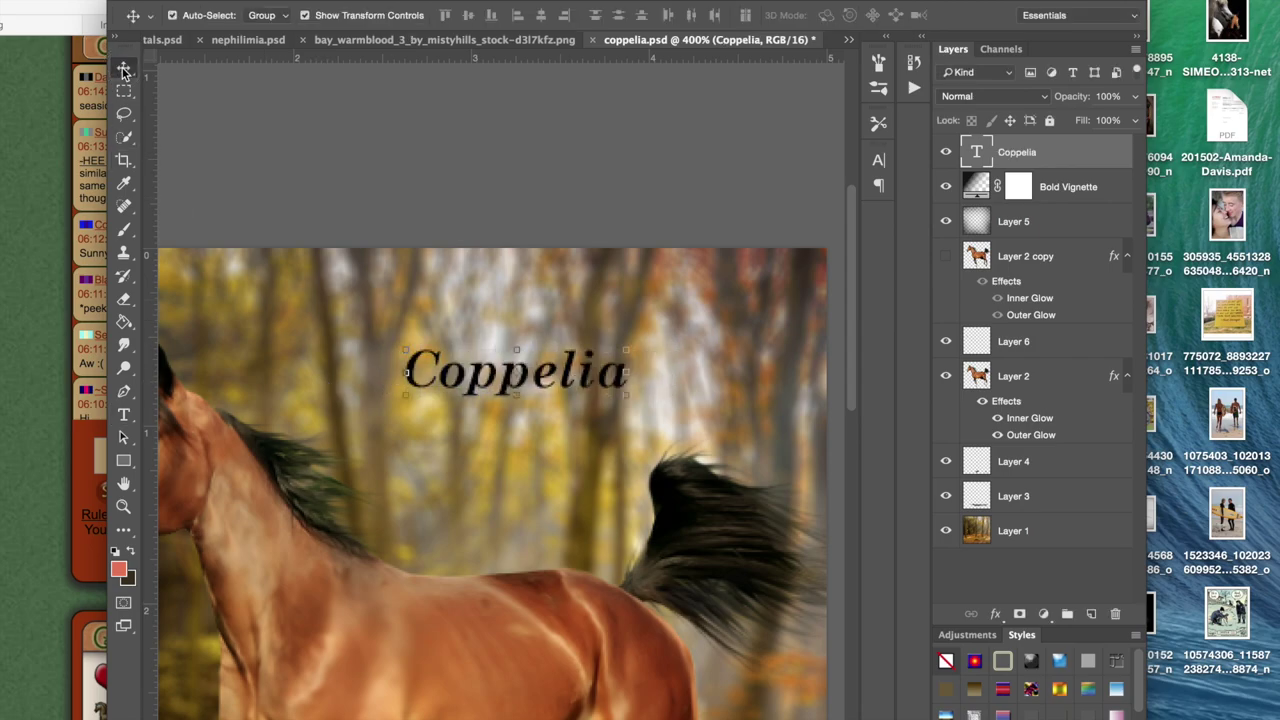
pyautogui.hotkey('shift', 'Right')
pyautogui.press('super+minus')
pyautogui.press('super+minus')
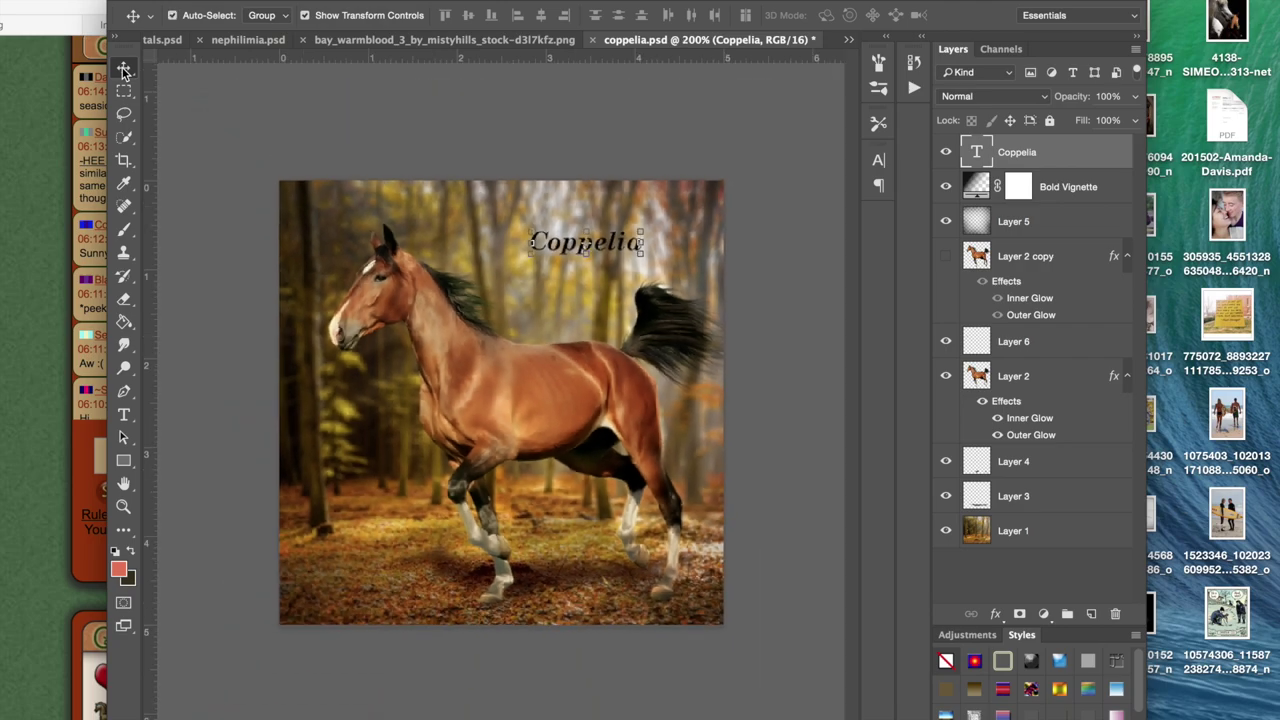
# Step: Sample a dark brown from the forest's upper edge as the foreground colour and copy its hex code, 3c2a03
pyautogui.click(123, 414)
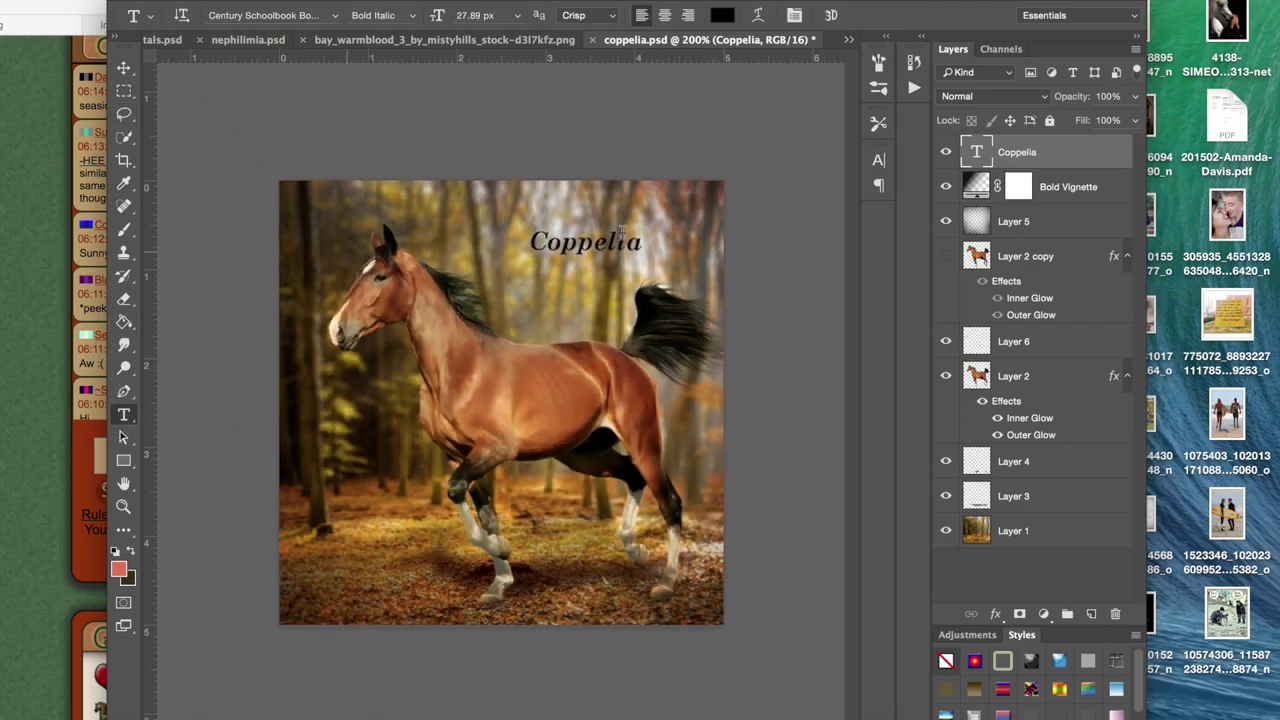
pyautogui.doubleClick(632, 240)
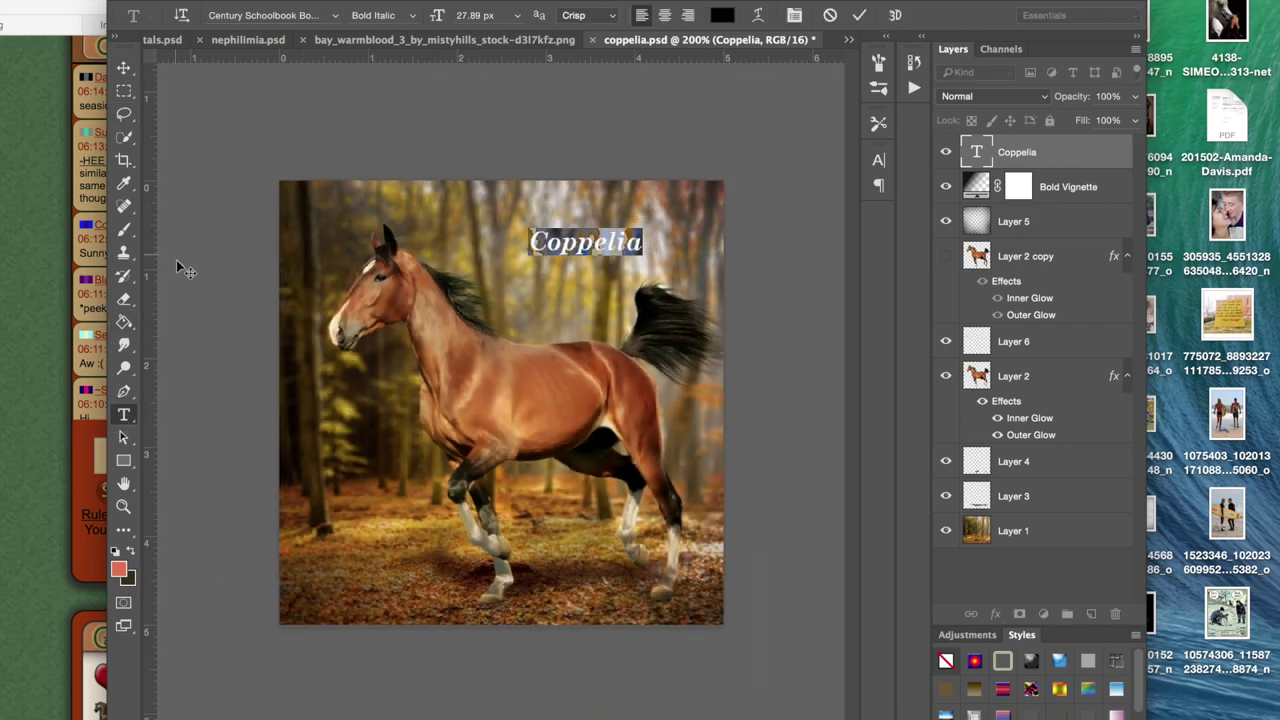
pyautogui.click(121, 188)
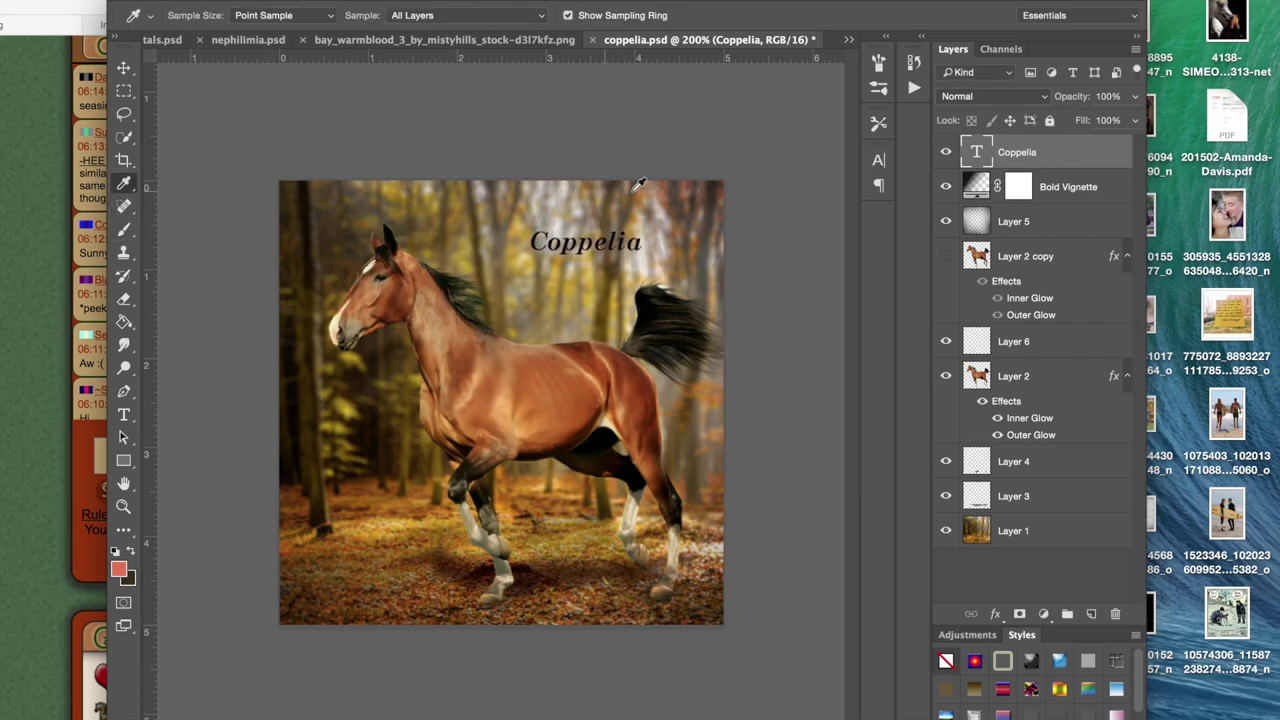
pyautogui.click(673, 180)
pyautogui.click(119, 570)
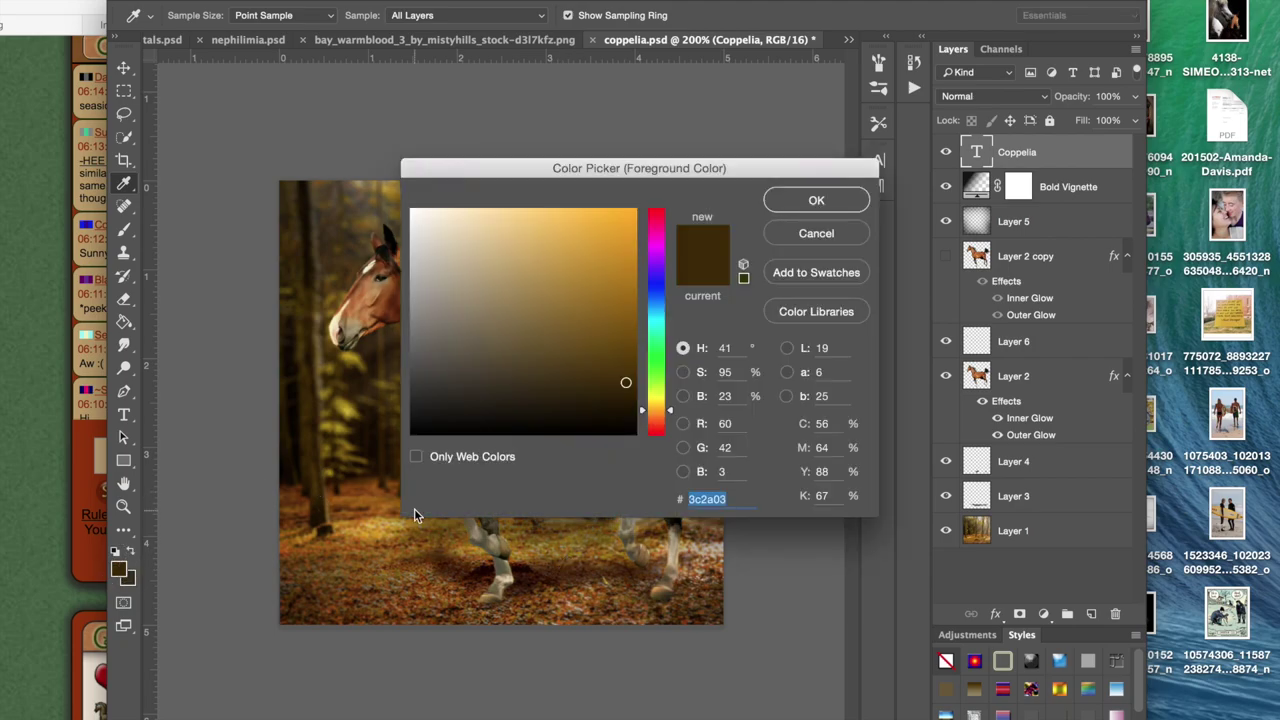
pyautogui.click(816, 200)
# Step: Select the Coppelia text and set its colour to #3c2a03
pyautogui.click(123, 414)
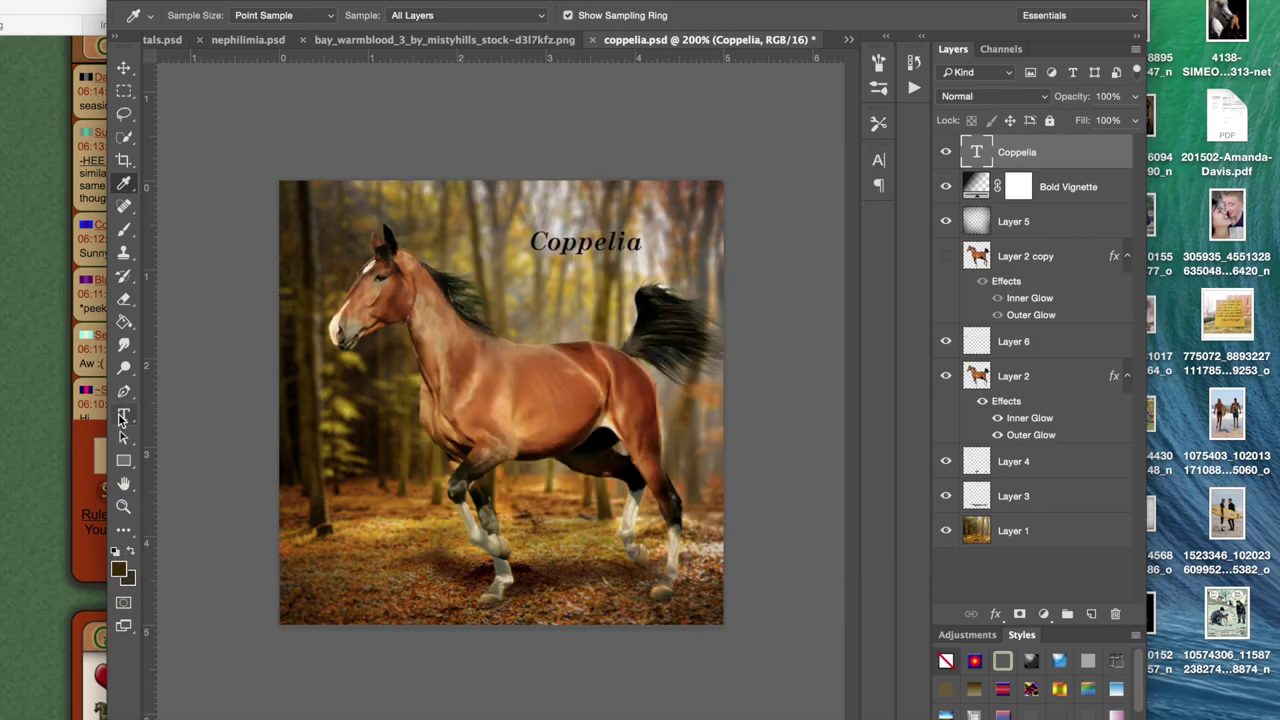
pyautogui.click(584, 258)
pyautogui.doubleClick(584, 258)
pyautogui.click(720, 15)
pyautogui.write('3c2a03')
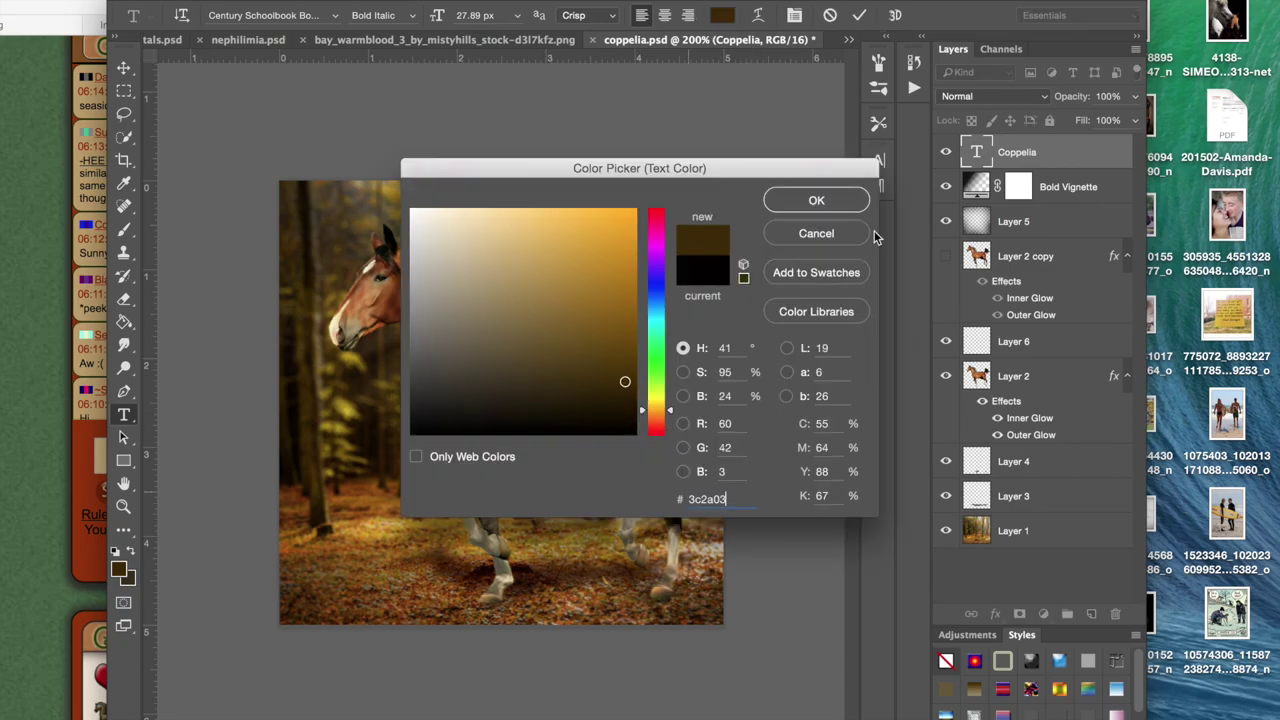
pyautogui.click(816, 203)
pyautogui.click(603, 240)
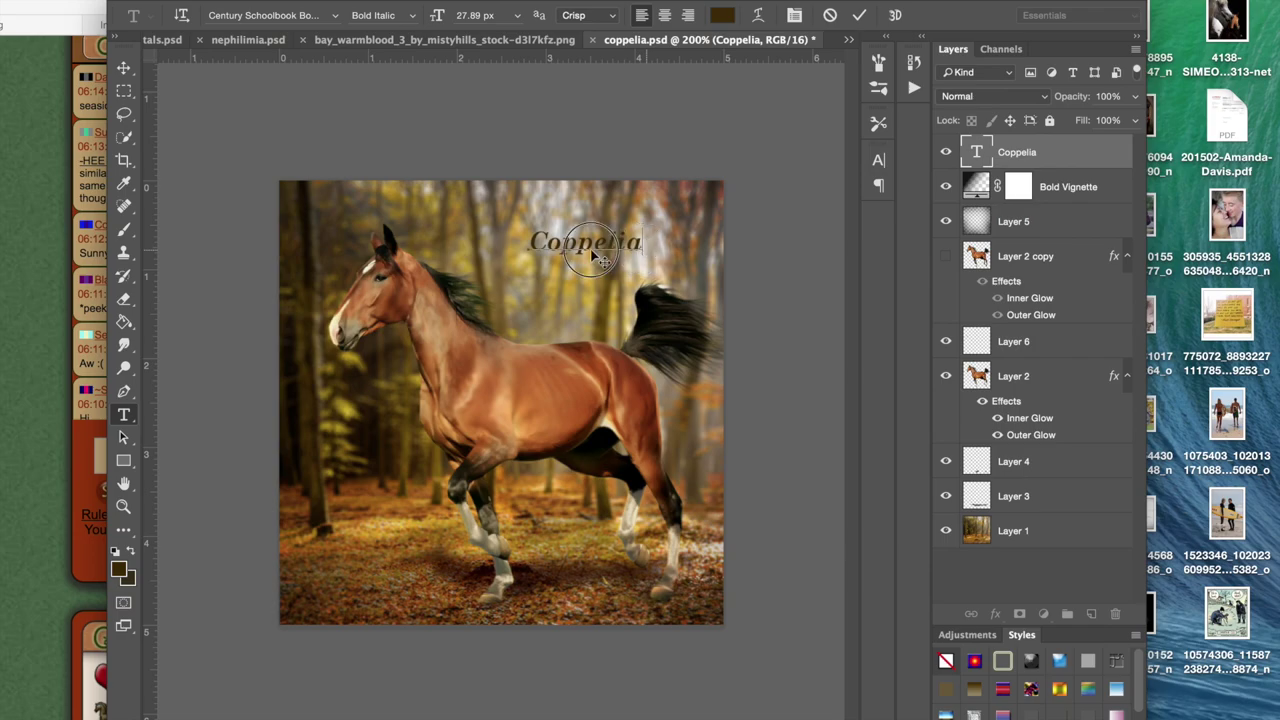
# Step: Open the Coppelia text layer's blending options and enable Bevel & Emboss with its Contour option
pyautogui.click(124, 67)
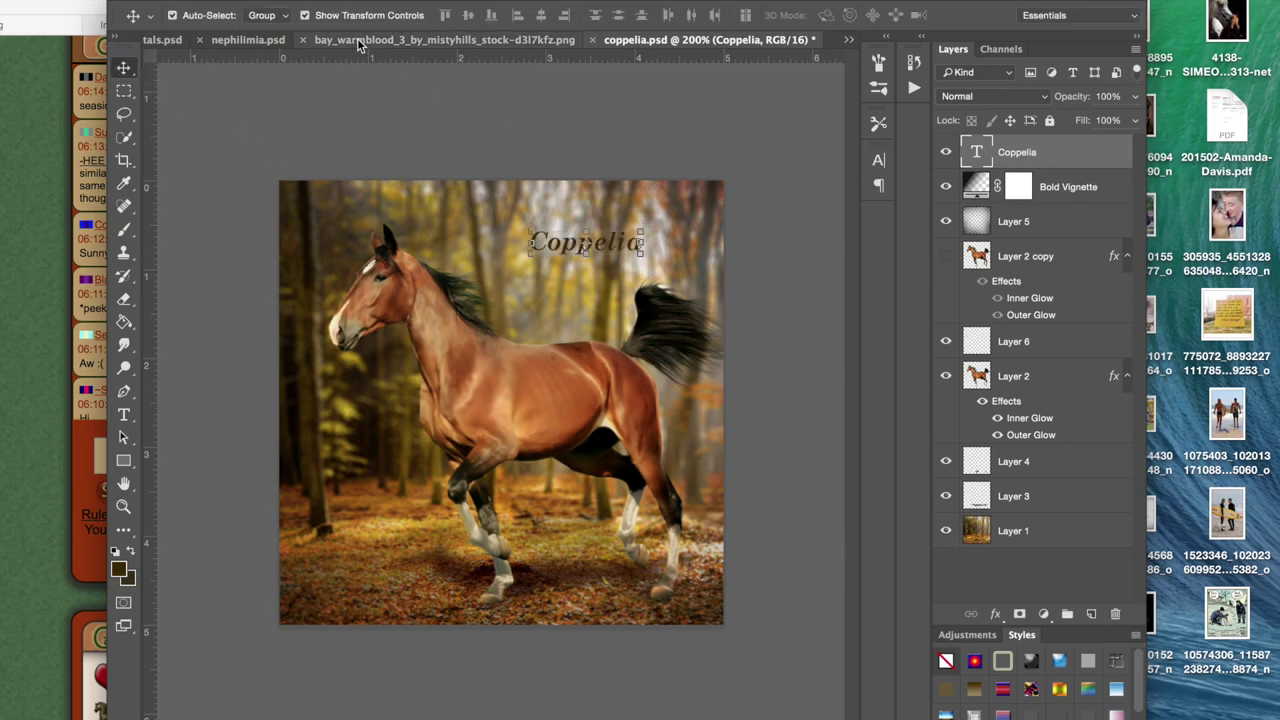
pyautogui.click(312, 1)
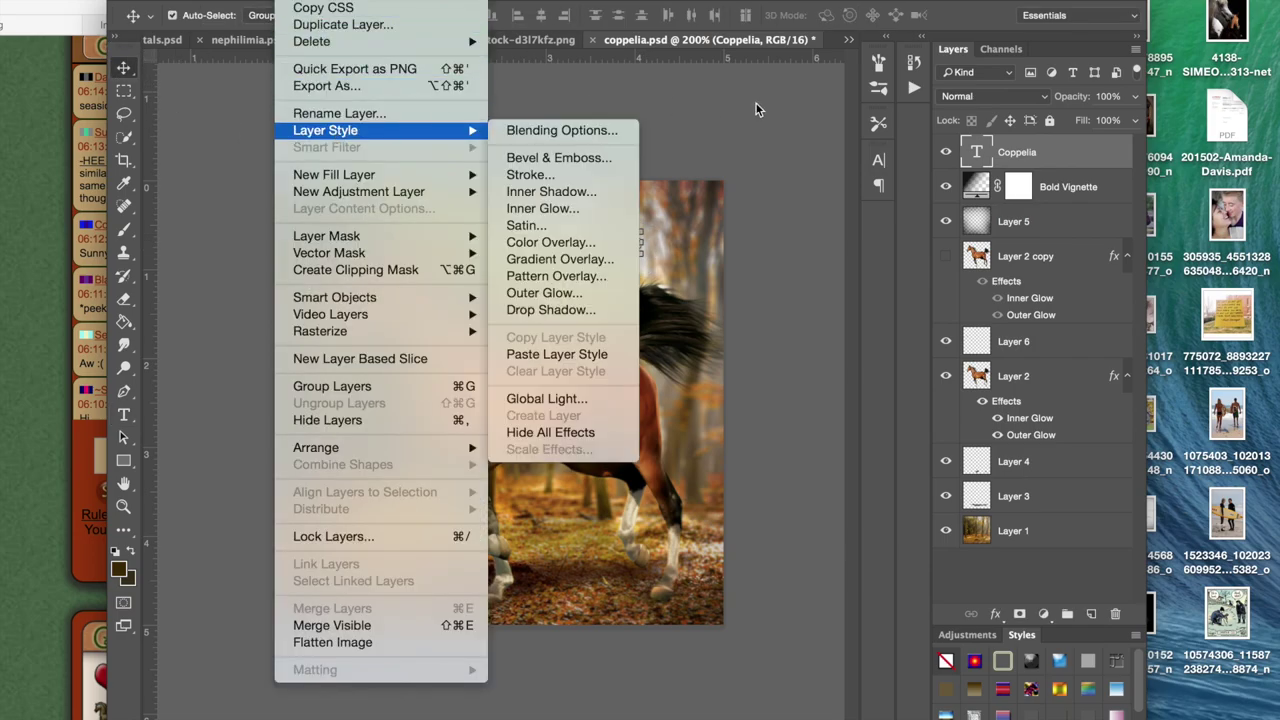
pyautogui.click(757, 105)
pyautogui.press('super+equal')
pyautogui.press('super+minus')
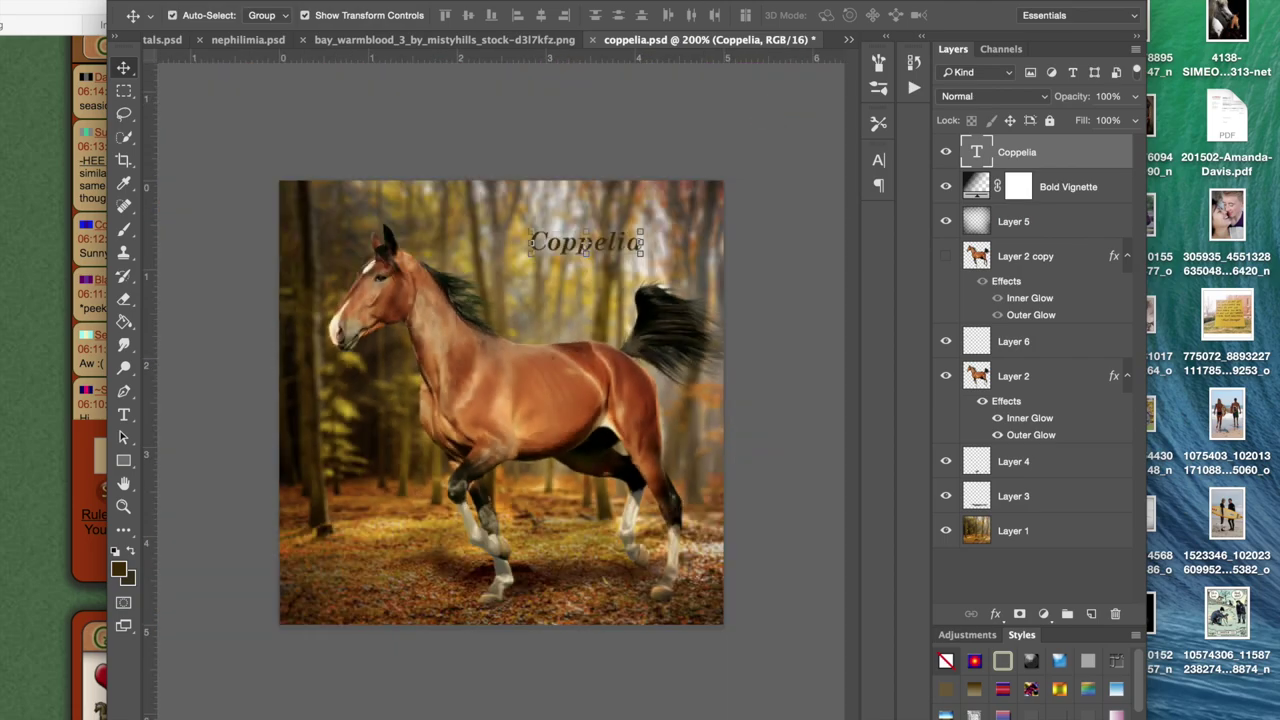
pyautogui.click(300, 1)
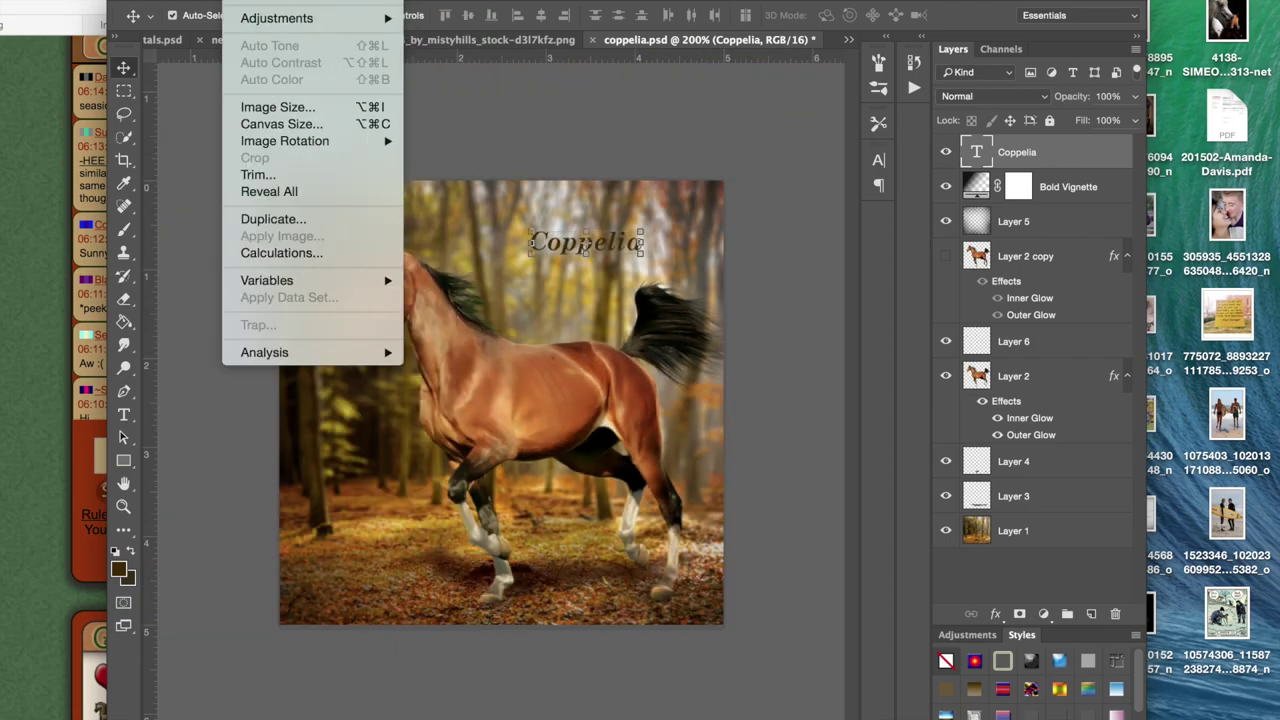
pyautogui.moveTo(318, 132)
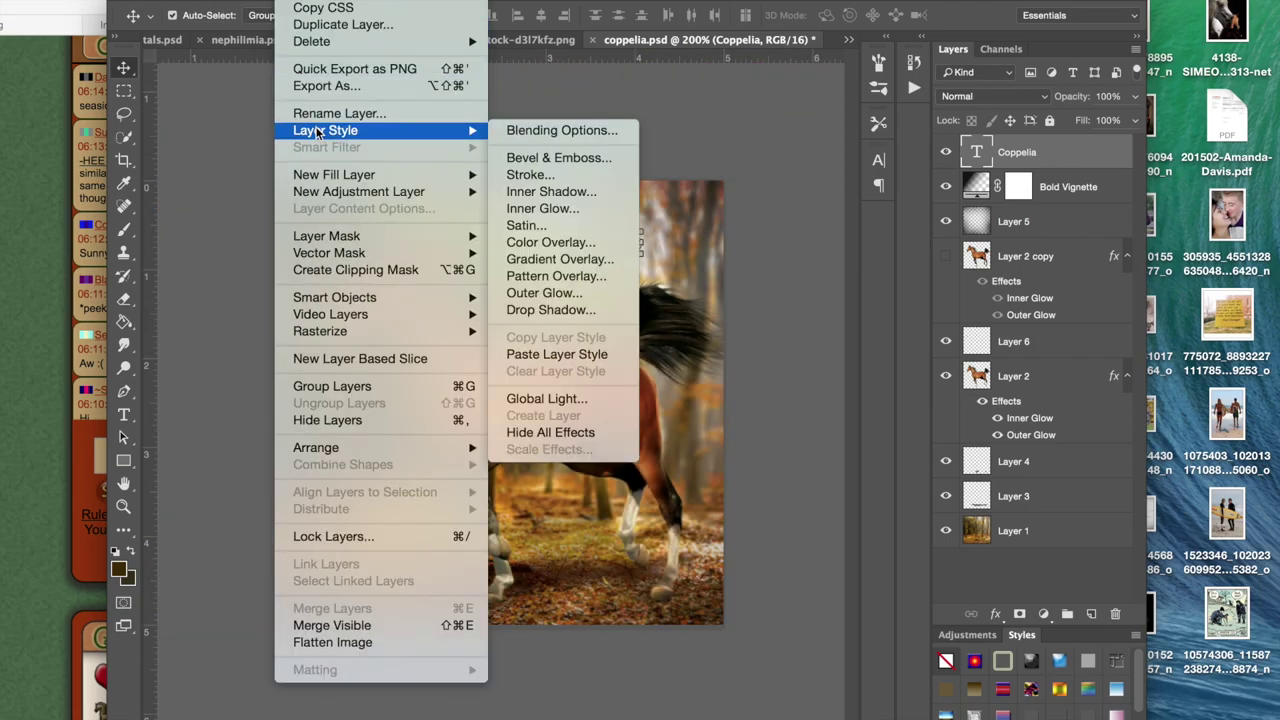
pyautogui.click(545, 130)
pyautogui.moveTo(419, 283); pyautogui.dragTo(969, 76)
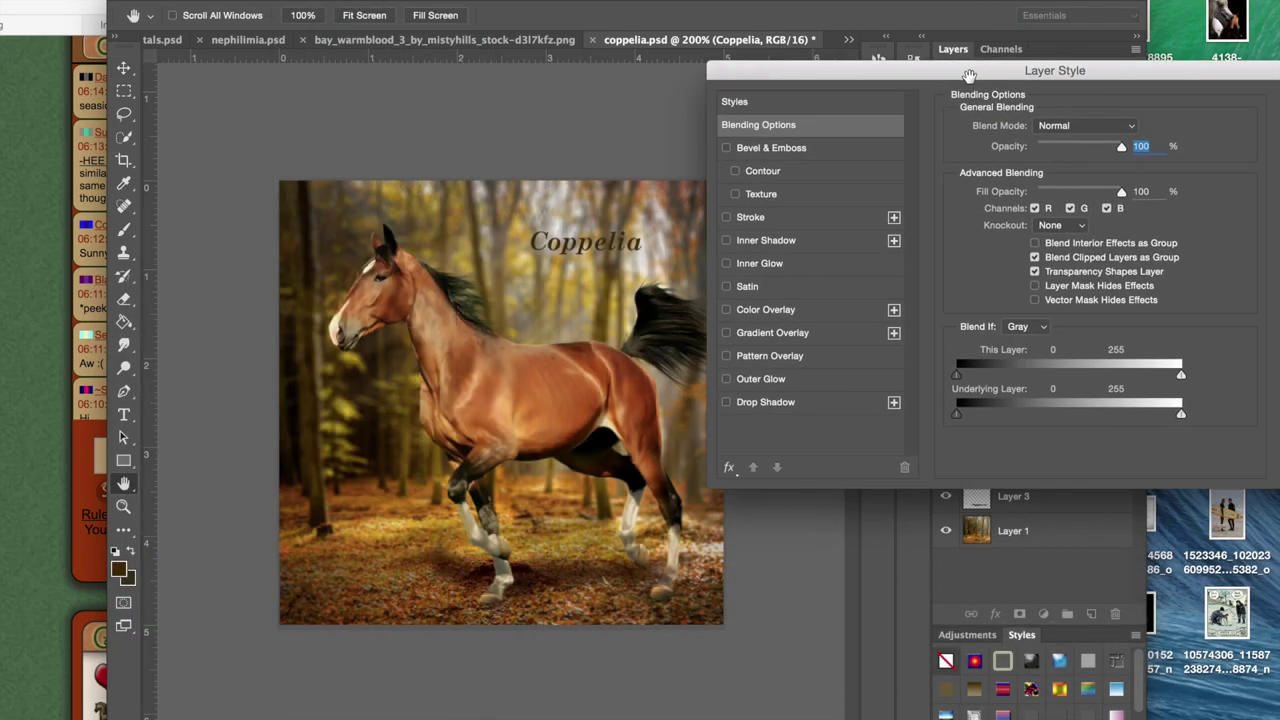
pyautogui.click(726, 149)
pyautogui.click(770, 148)
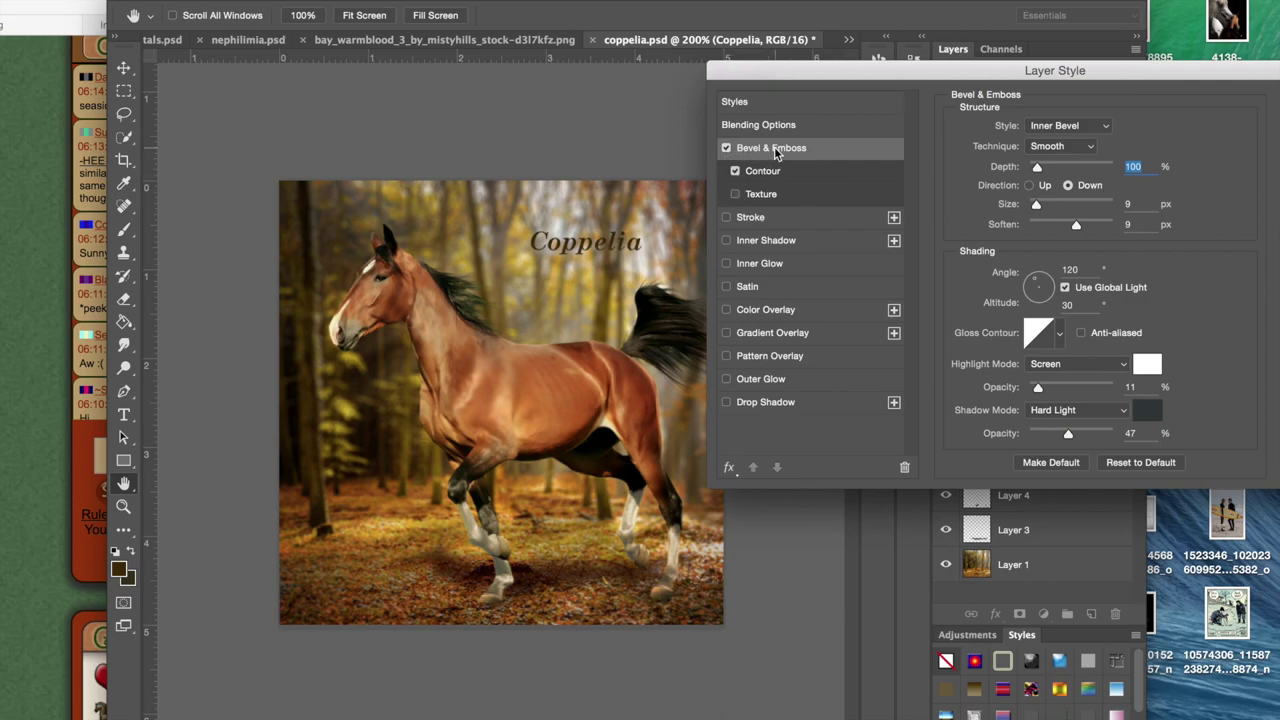
# Step: Add a 1 px outside Stroke effect in Soft Light mode to the Coppelia text
pyautogui.click(750, 220)
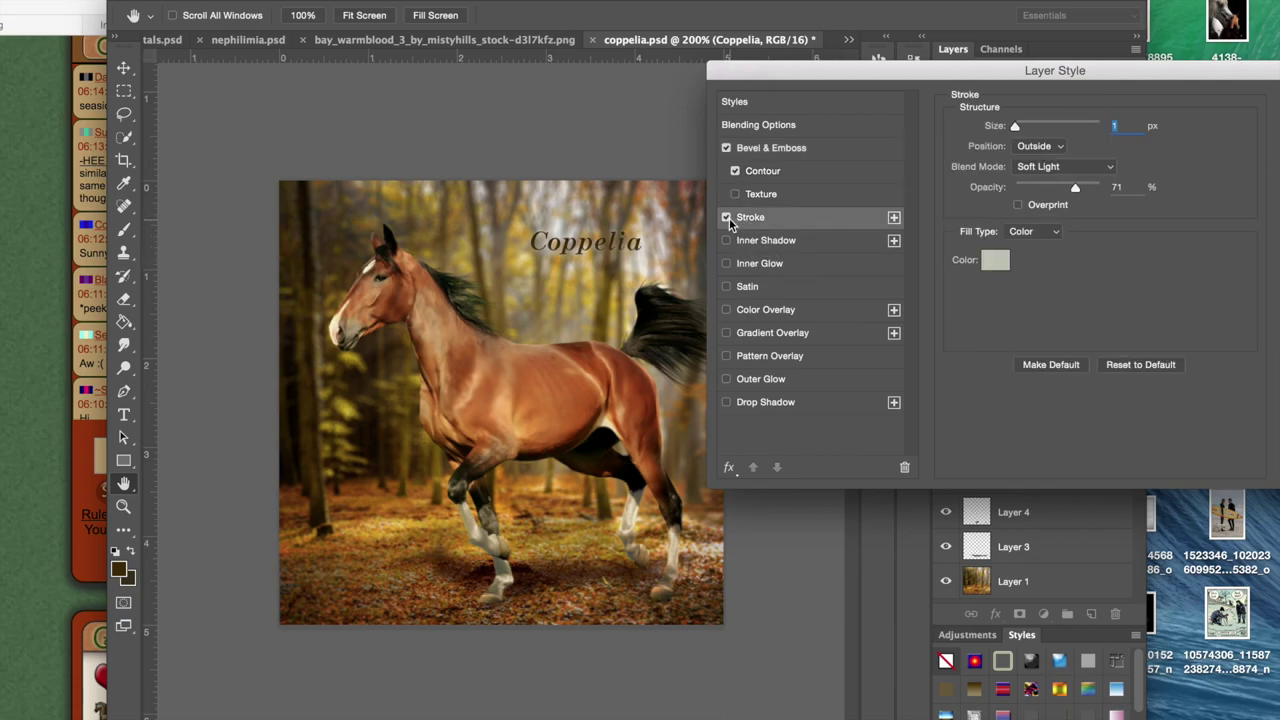
pyautogui.click(727, 219)
pyautogui.click(727, 219)
# Step: Try the Inner Shadow and Inner Glow effects on the Coppelia text, switching each off again
pyautogui.click(727, 240)
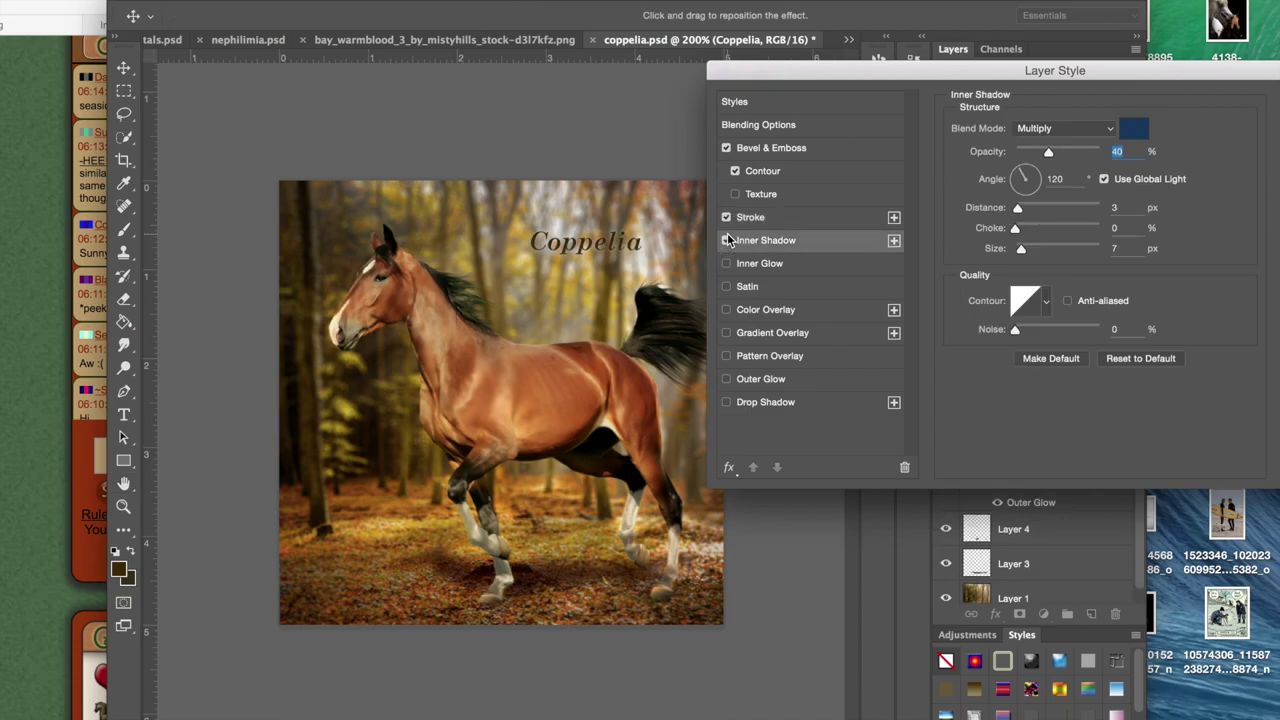
pyautogui.click(727, 240)
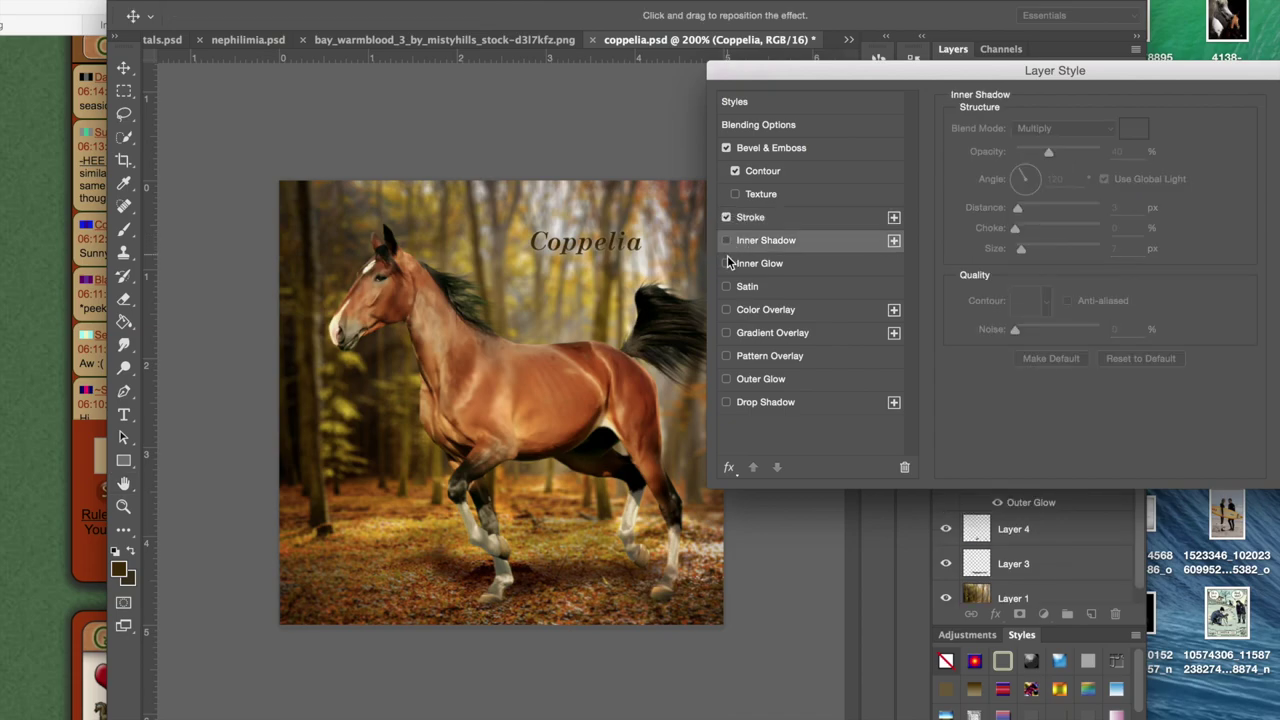
pyautogui.click(727, 263)
pyautogui.click(727, 263)
# Step: Enable the Satin effect and set the Bevel & Emboss size to 10 px and soften to 7 px
pyautogui.click(727, 287)
pyautogui.click(727, 287)
pyautogui.click(727, 287)
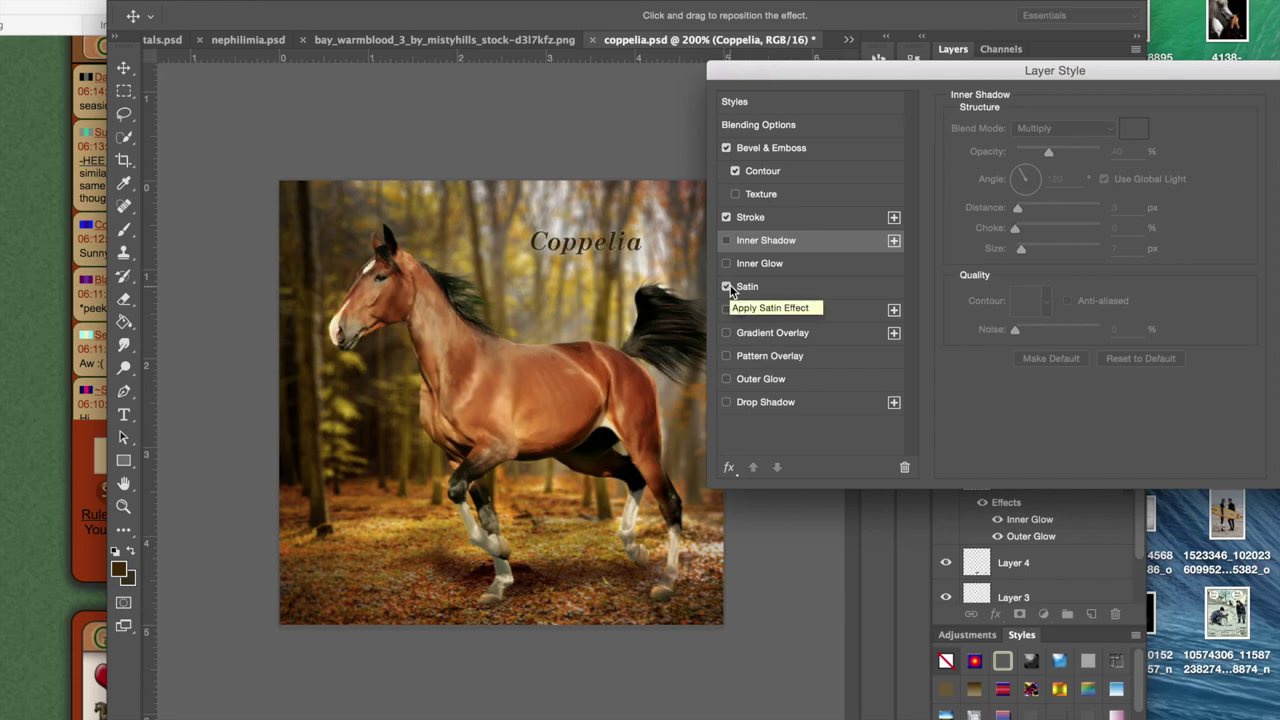
pyautogui.click(762, 150)
pyautogui.moveTo(1050, 205); pyautogui.dragTo(1066, 227)
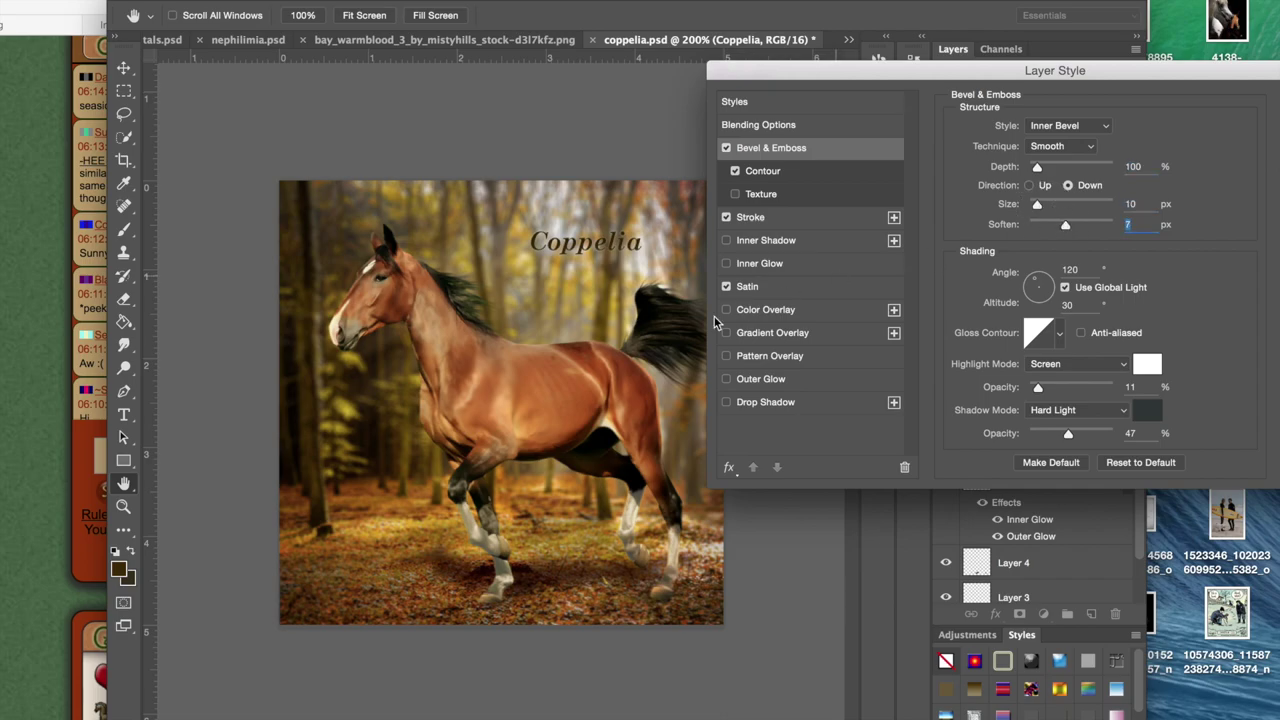
# Step: Try a Color Dodge colour overlay at 45% opacity on the lettering and switch it off
pyautogui.click(725, 312)
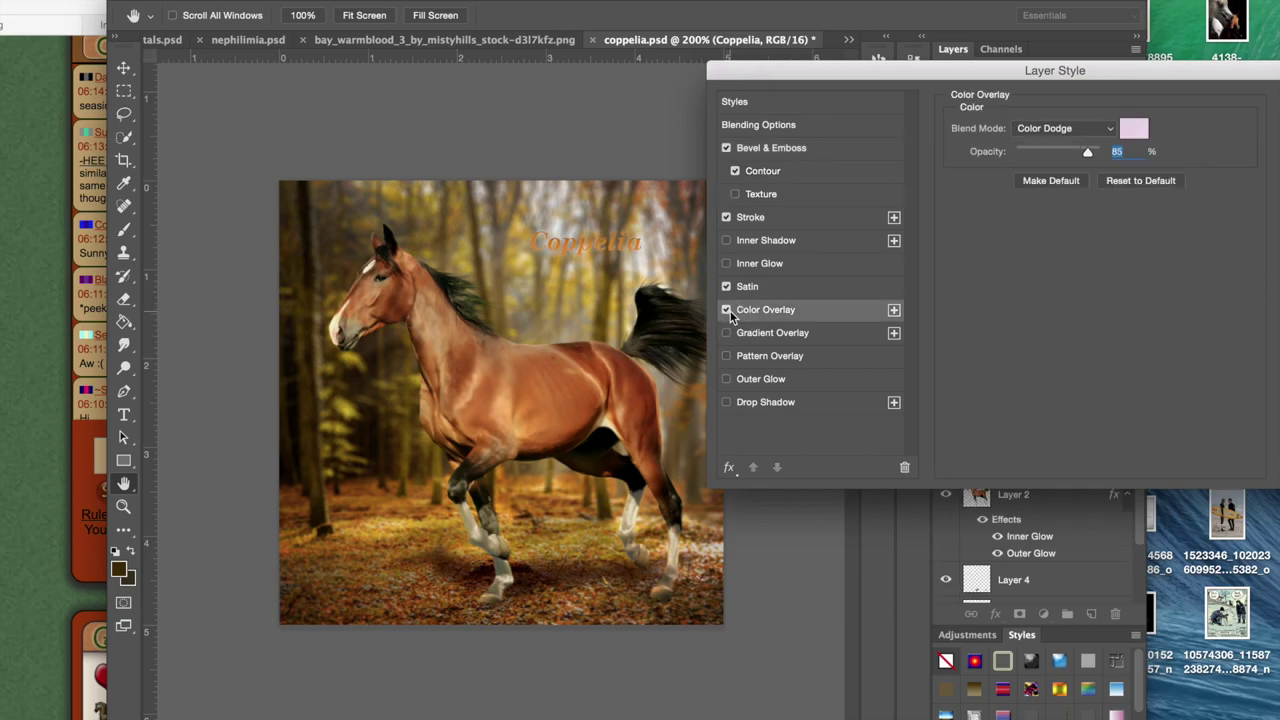
pyautogui.moveTo(1066, 151); pyautogui.dragTo(1054, 152)
pyautogui.click(727, 311)
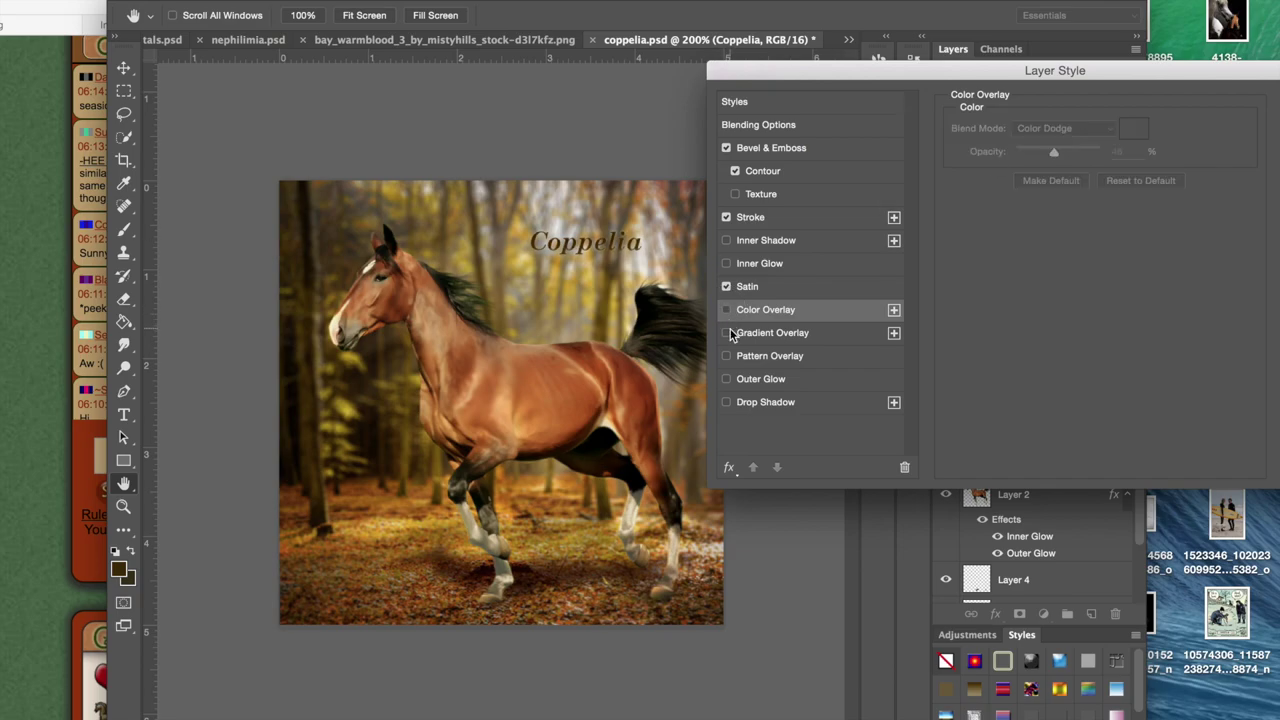
# Step: Add a Gradient Overlay using the Violet, Green, Orange preset with Reverse turned off
pyautogui.click(760, 331)
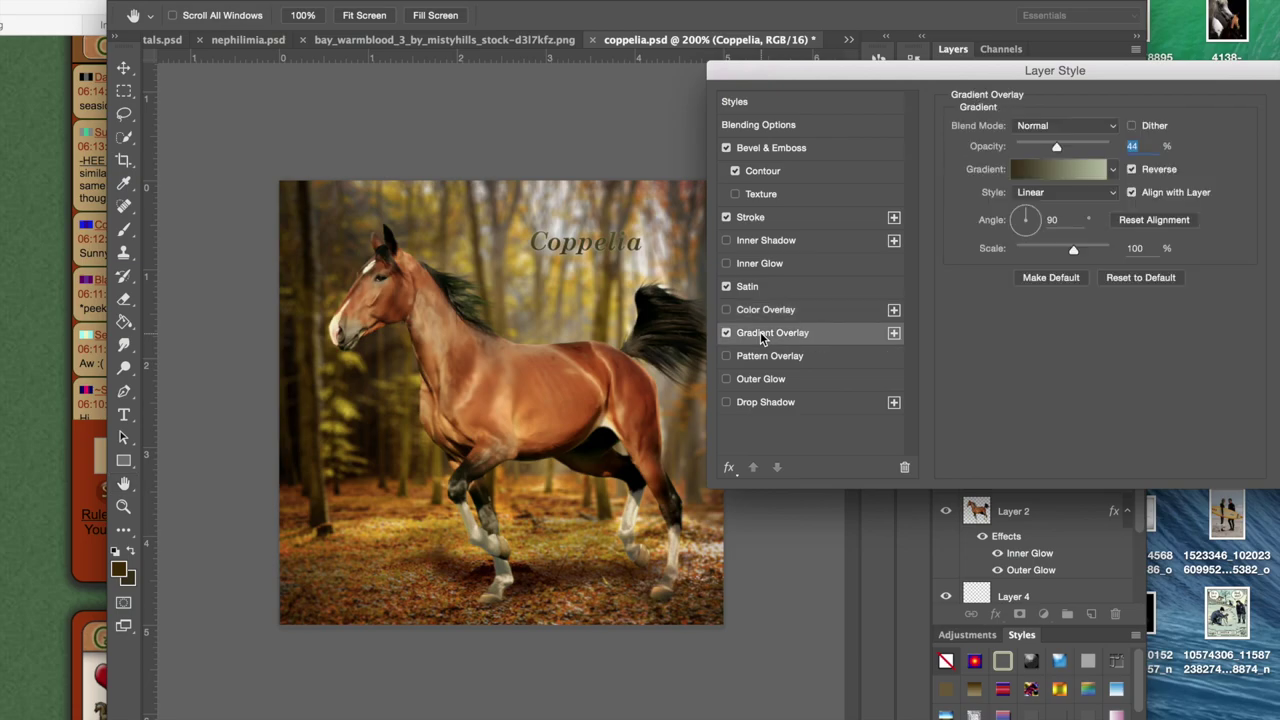
pyautogui.click(1051, 169)
pyautogui.moveTo(112, 3); pyautogui.dragTo(835, 240)
pyautogui.click(787, 290)
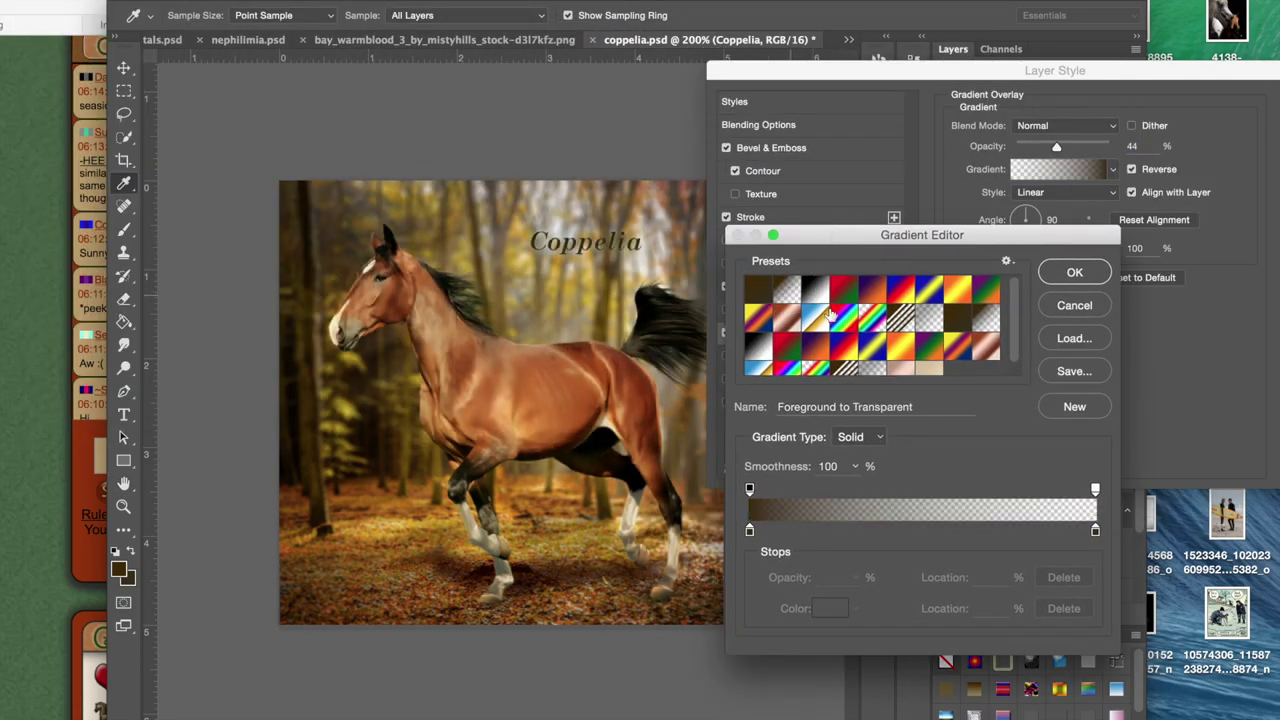
pyautogui.click(951, 297)
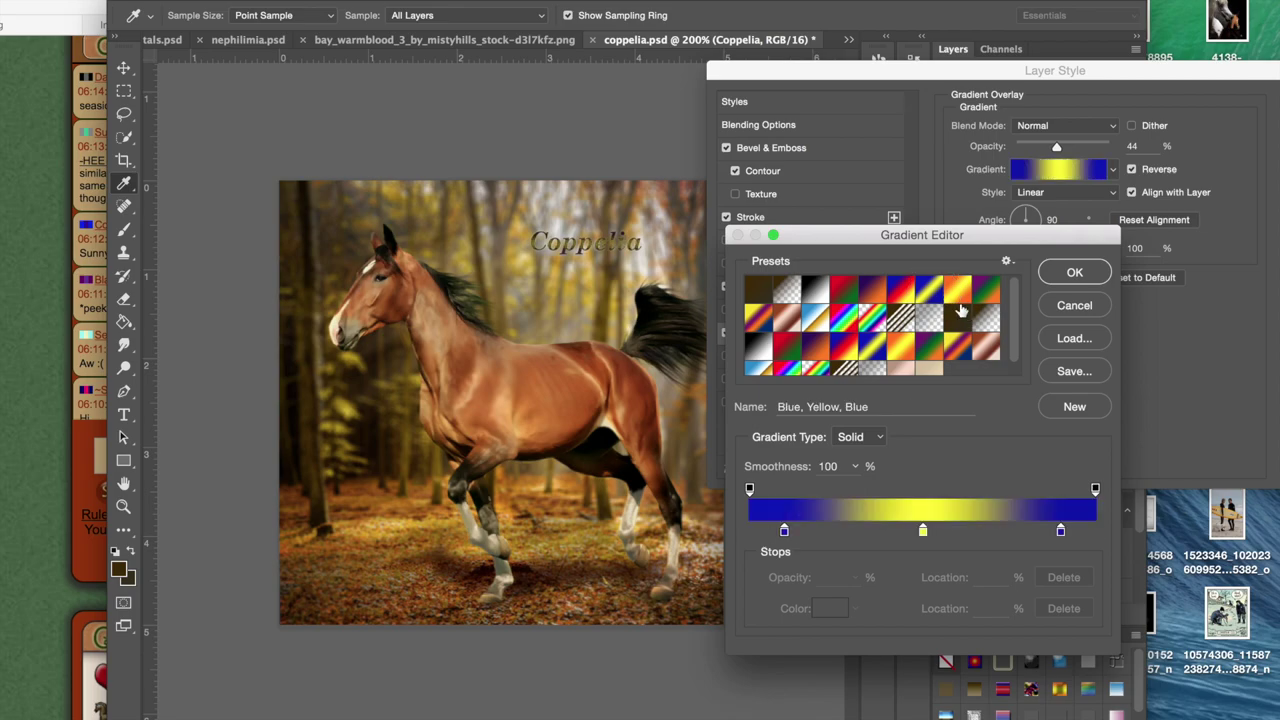
pyautogui.click(960, 320)
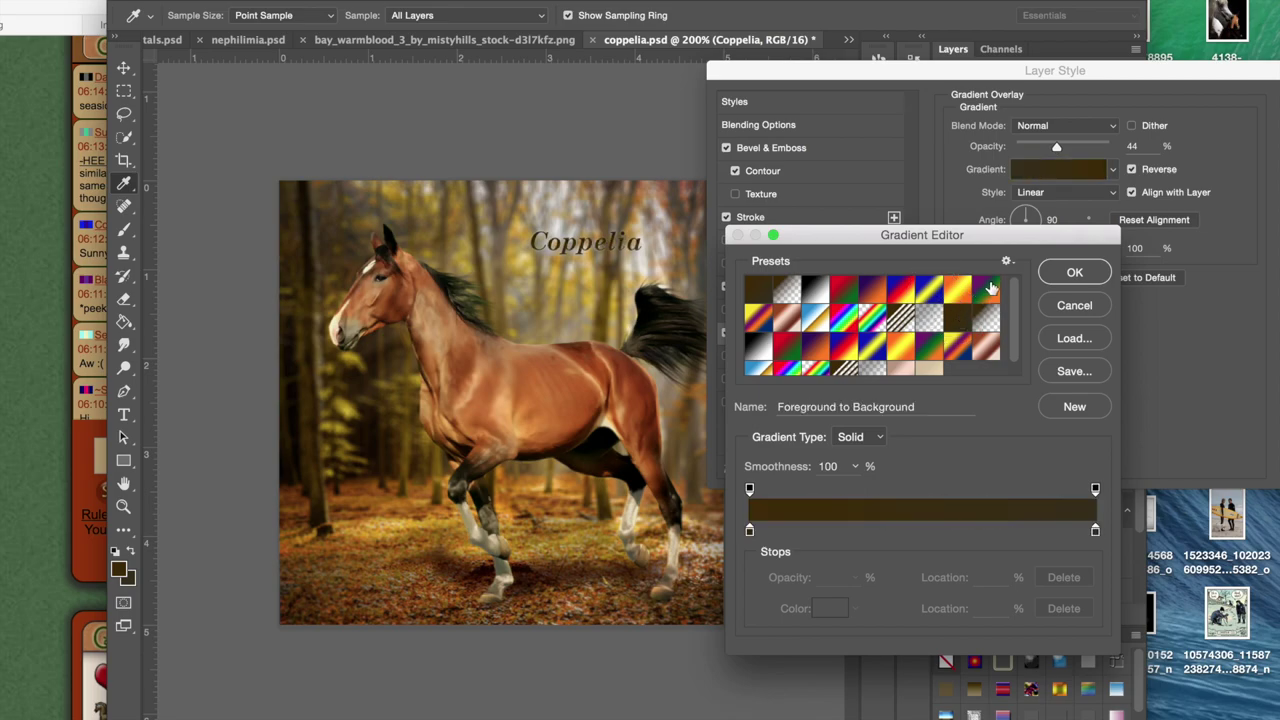
pyautogui.click(988, 290)
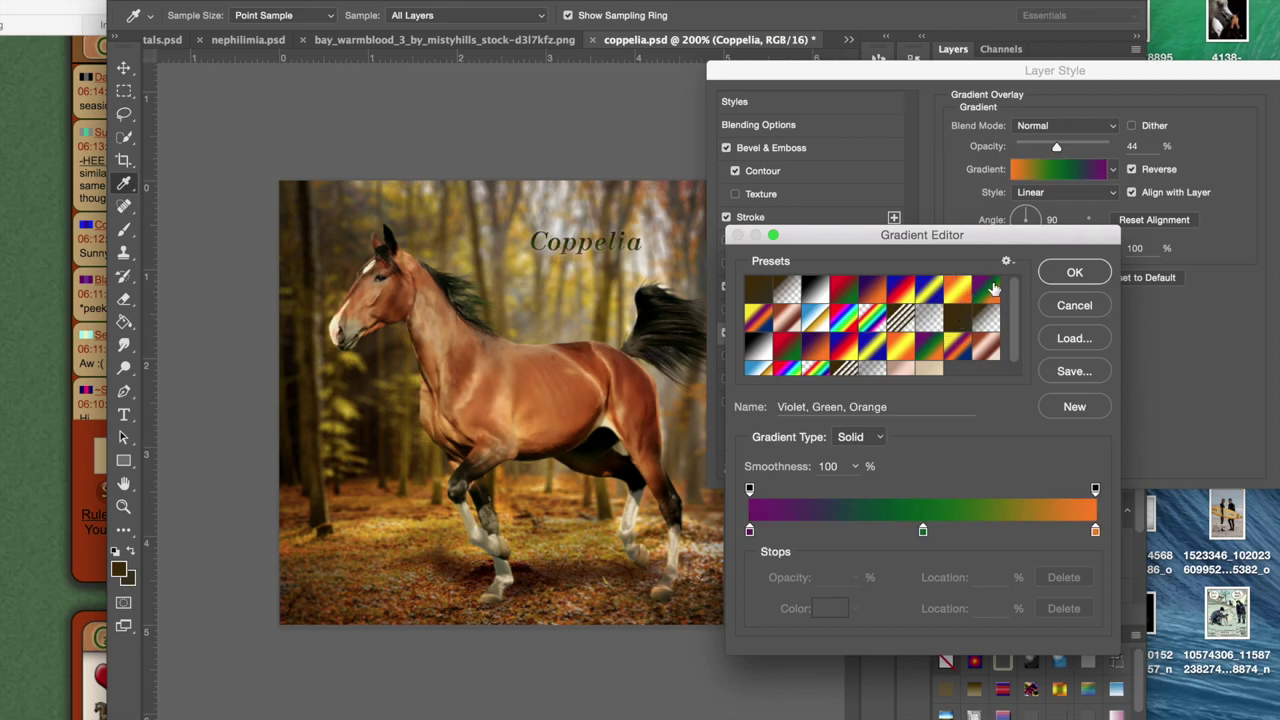
pyautogui.click(1092, 272)
pyautogui.click(1133, 170)
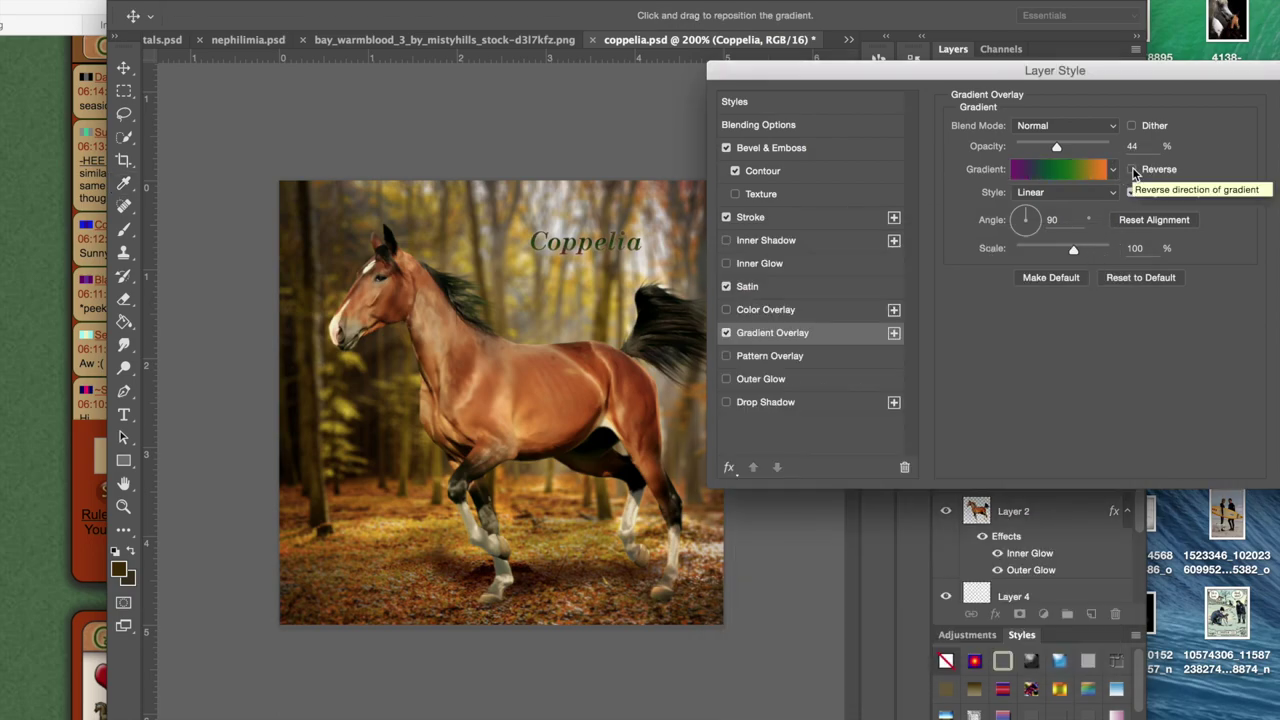
# Step: Try the gradient overlay in Multiply mode at 13% opacity
pyautogui.click(1045, 125)
pyautogui.click(1050, 178)
pyautogui.click(1045, 125)
pyautogui.click(1046, 125)
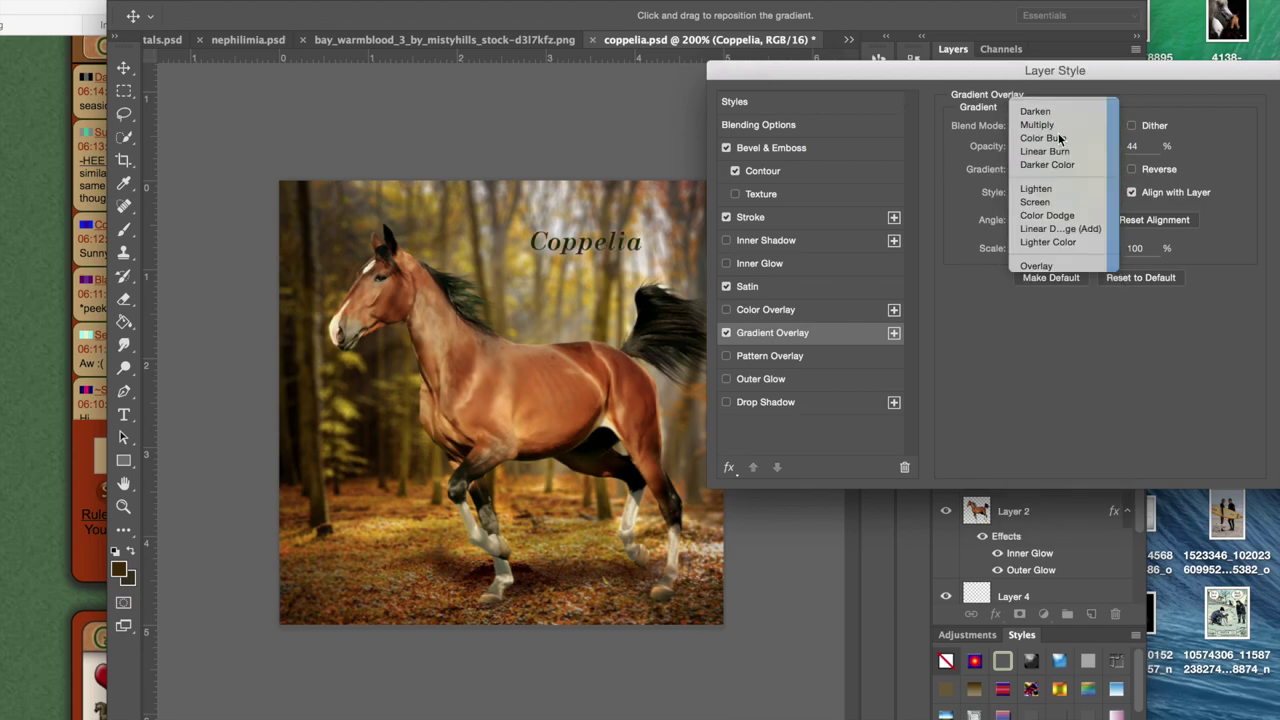
pyautogui.click(1094, 147)
pyautogui.click(1030, 146)
# Step: Try the Overlay, Color Dodge and Lighten blend modes on the gradient overlay
pyautogui.click(1046, 125)
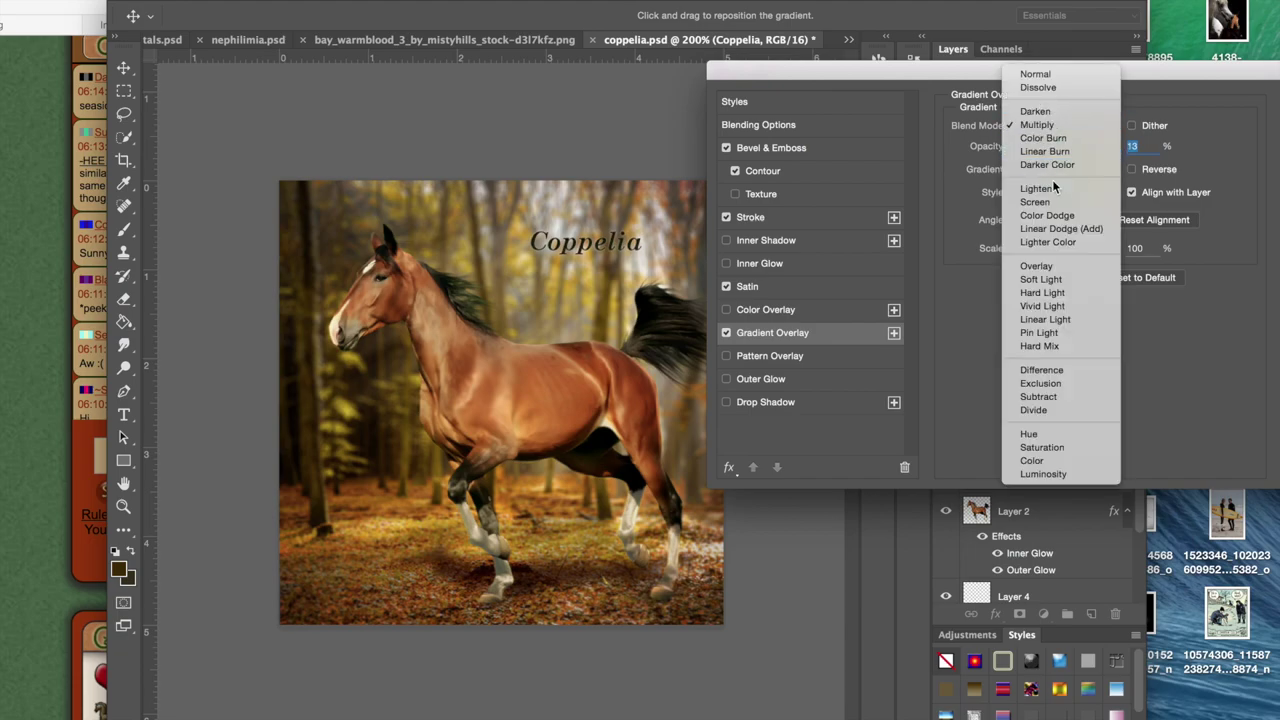
pyautogui.click(1040, 266)
pyautogui.click(1042, 128)
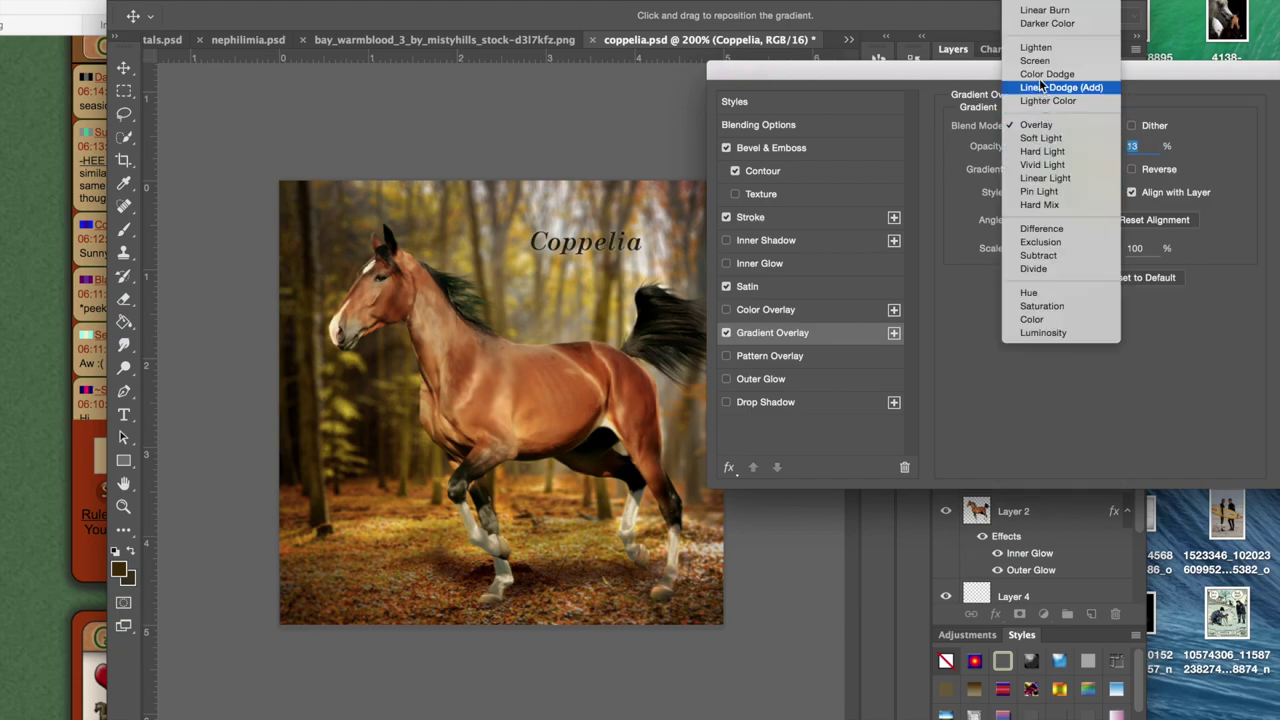
pyautogui.click(1046, 81)
pyautogui.click(1042, 125)
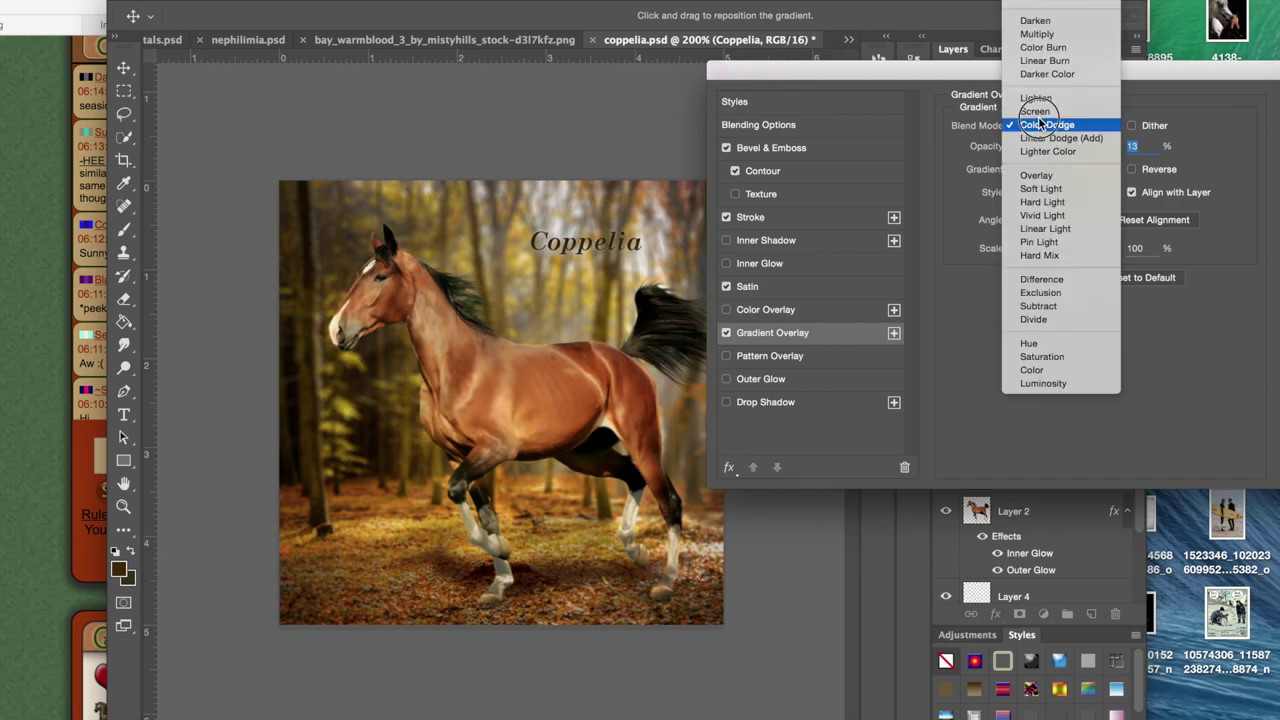
pyautogui.click(1034, 99)
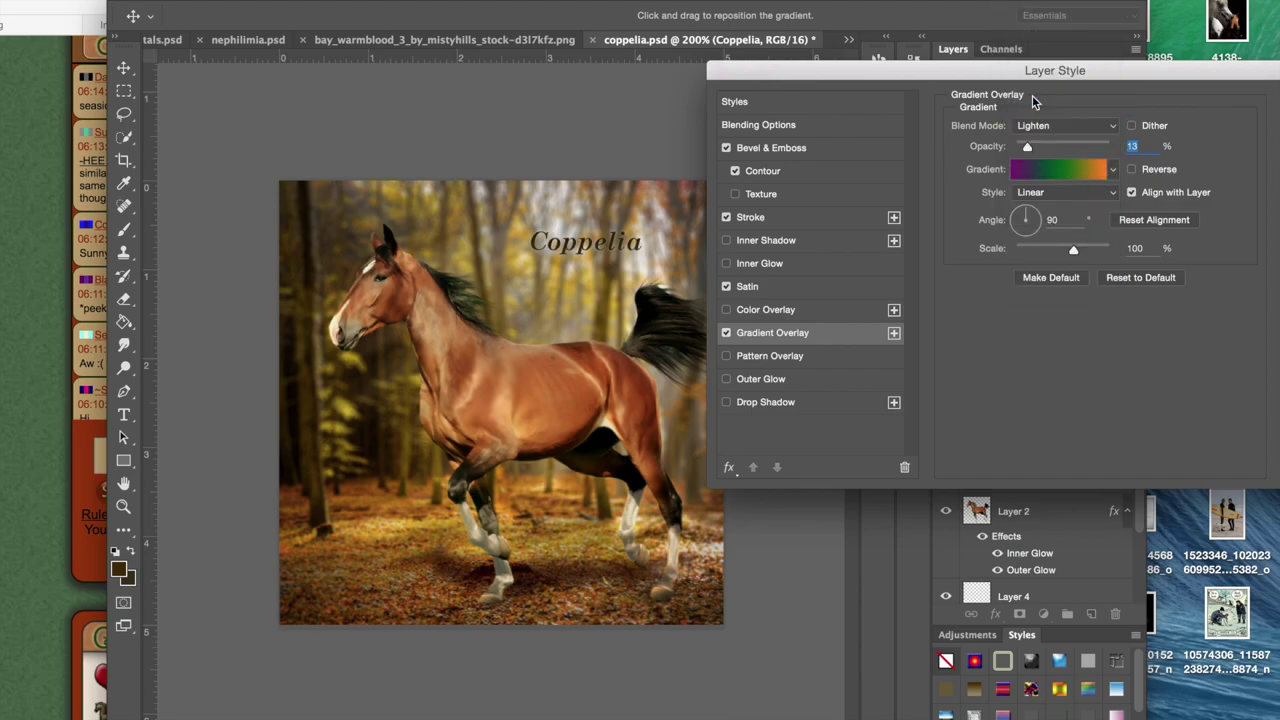
# Step: Set the gradient overlay to Screen mode at 21% opacity and enable the Outer Glow effect
pyautogui.click(1034, 131)
pyautogui.click(1034, 137)
pyautogui.moveTo(1058, 148)
pyautogui.mouseDown()
pyautogui.moveTo(1078, 148)
pyautogui.moveTo(1035, 146)
pyautogui.mouseUp()
pyautogui.click(727, 357)
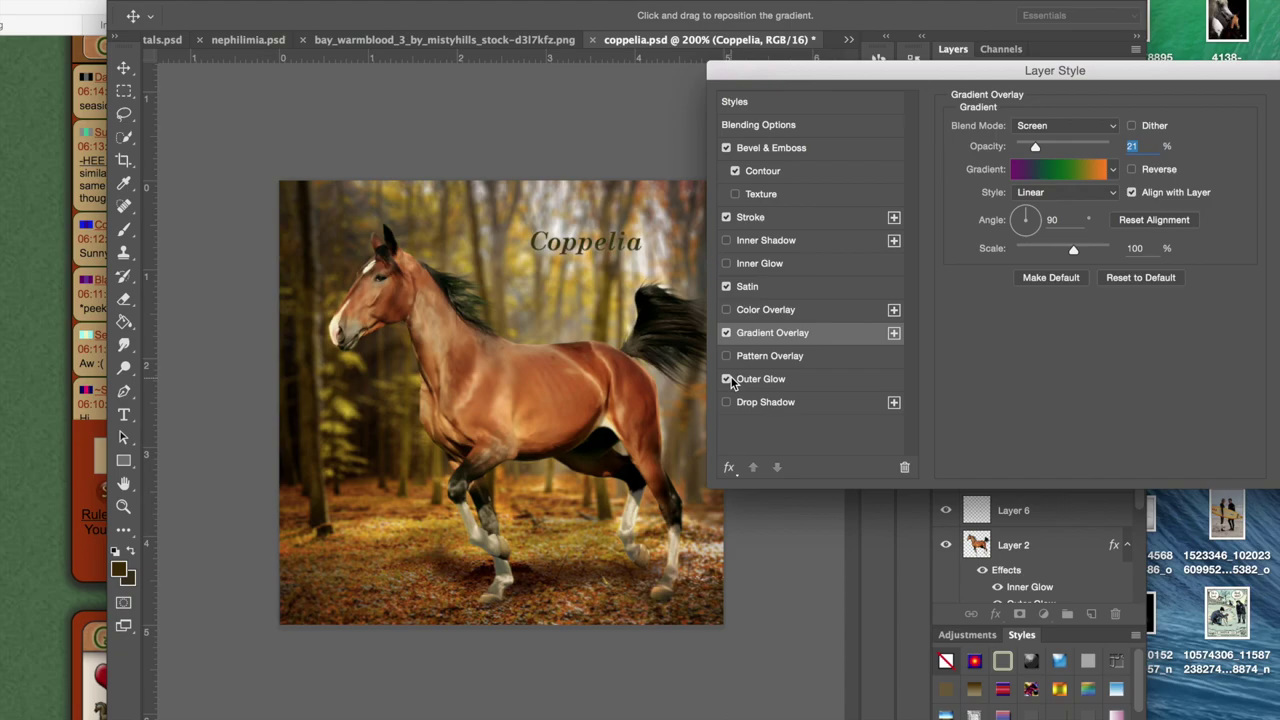
# Step: Try a Drop Shadow in Overlay mode on the Coppelia text and switch it off
pyautogui.click(727, 402)
pyautogui.click(756, 402)
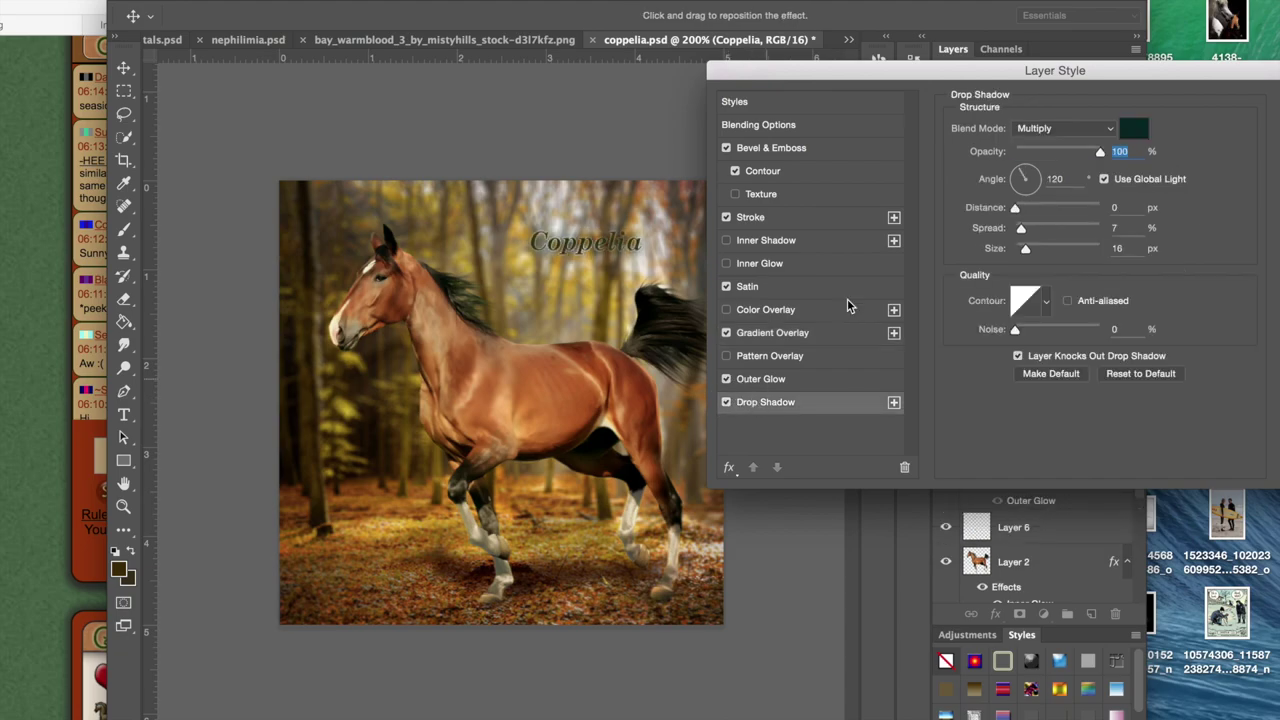
pyautogui.click(1062, 128)
pyautogui.click(1038, 269)
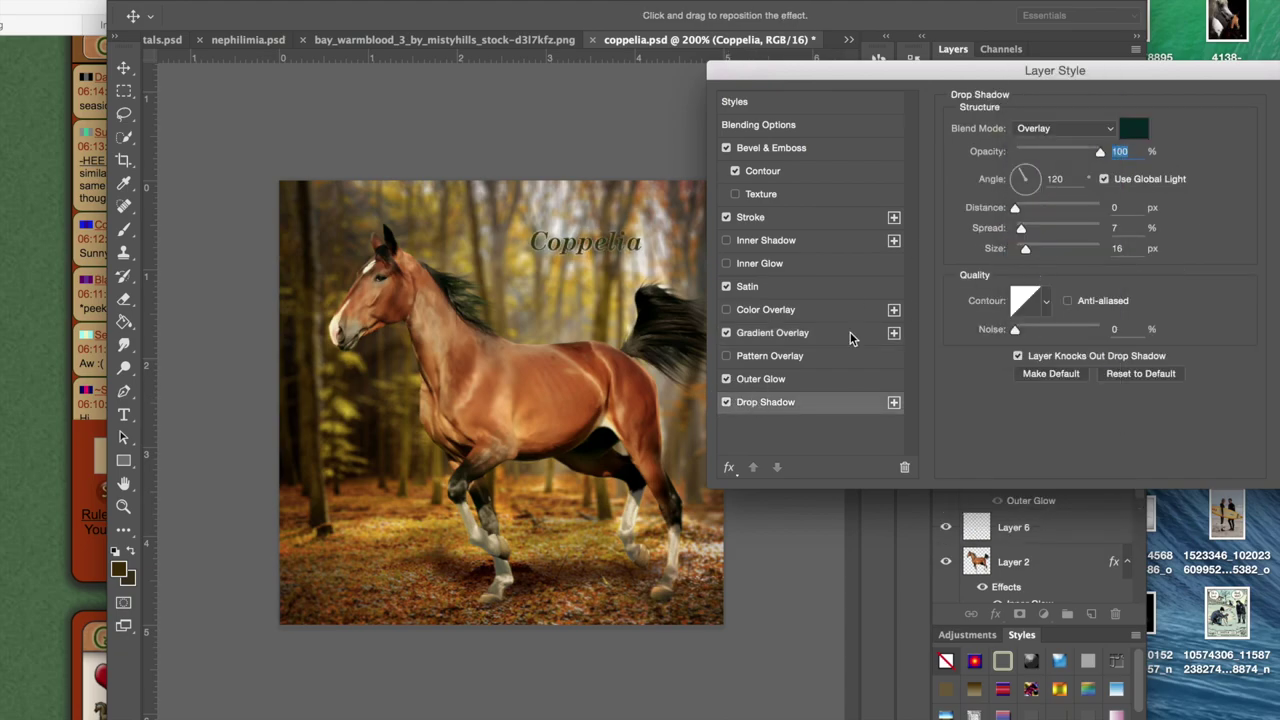
pyautogui.click(726, 402)
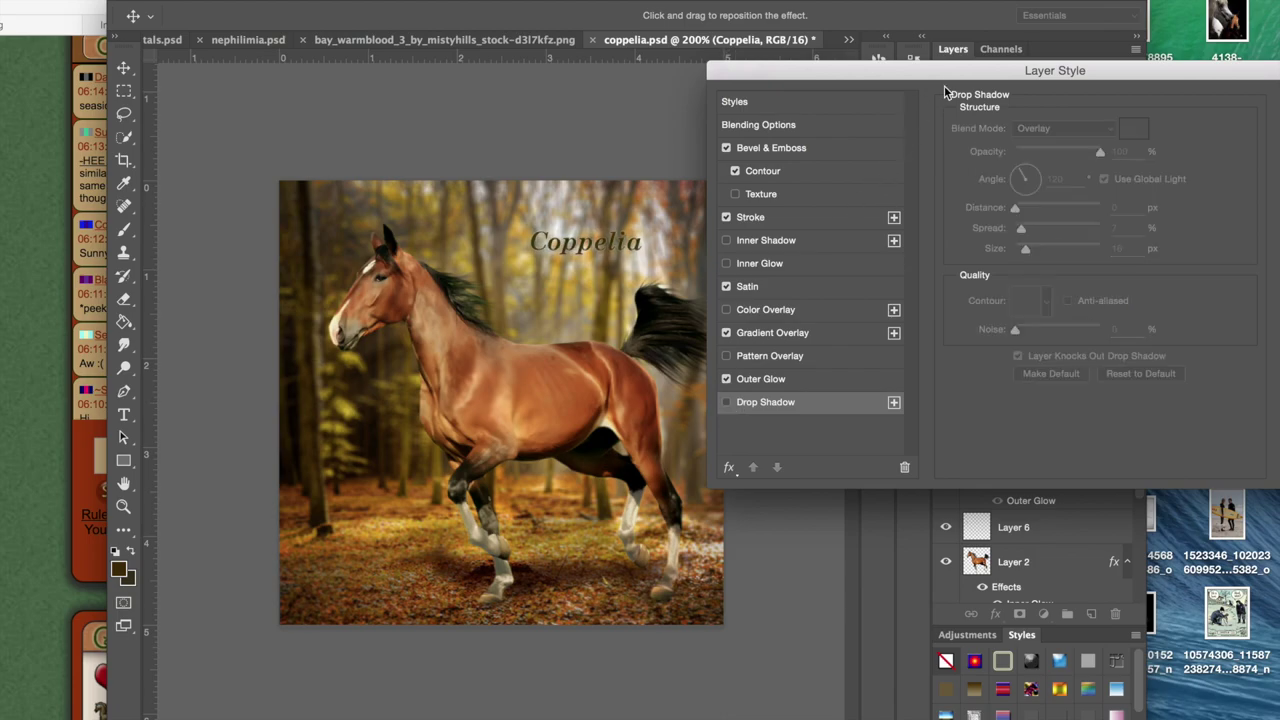
# Step: Apply the layer style effects to the Coppelia text and return to the coppelia.psd document
pyautogui.moveTo(921, 70); pyautogui.dragTo(276, 503)
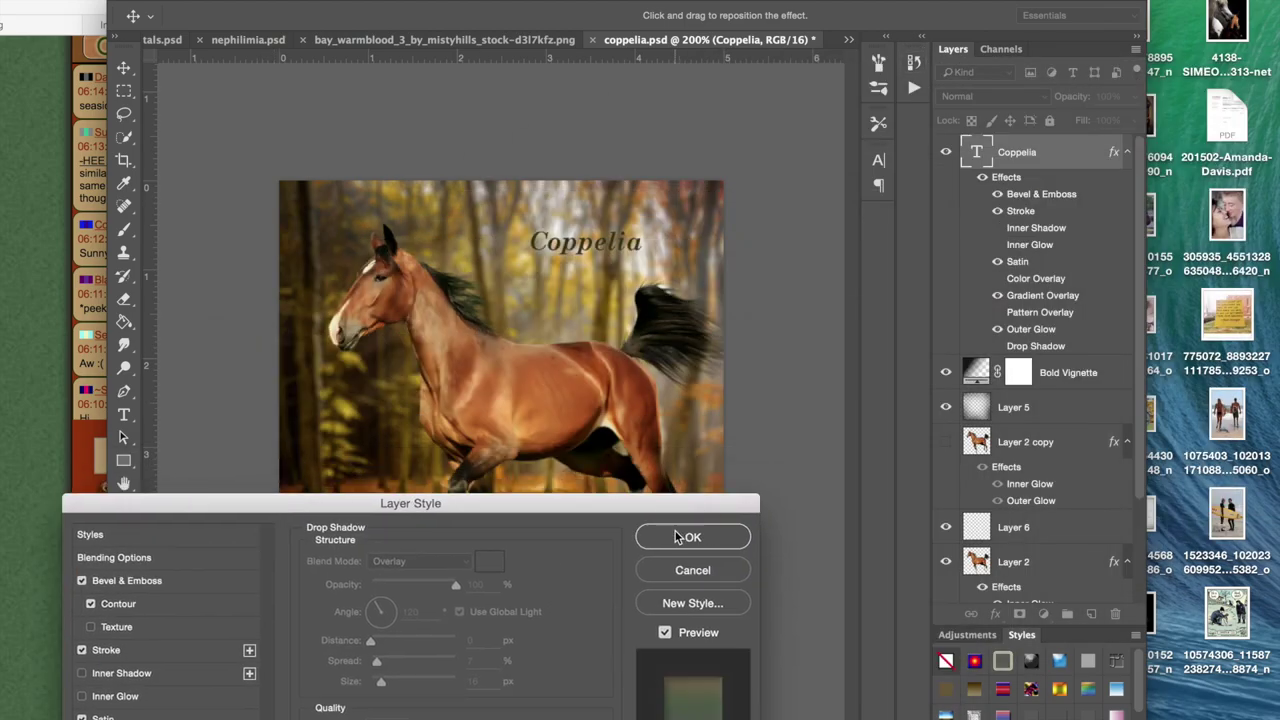
pyautogui.click(690, 537)
pyautogui.click(58, 363)
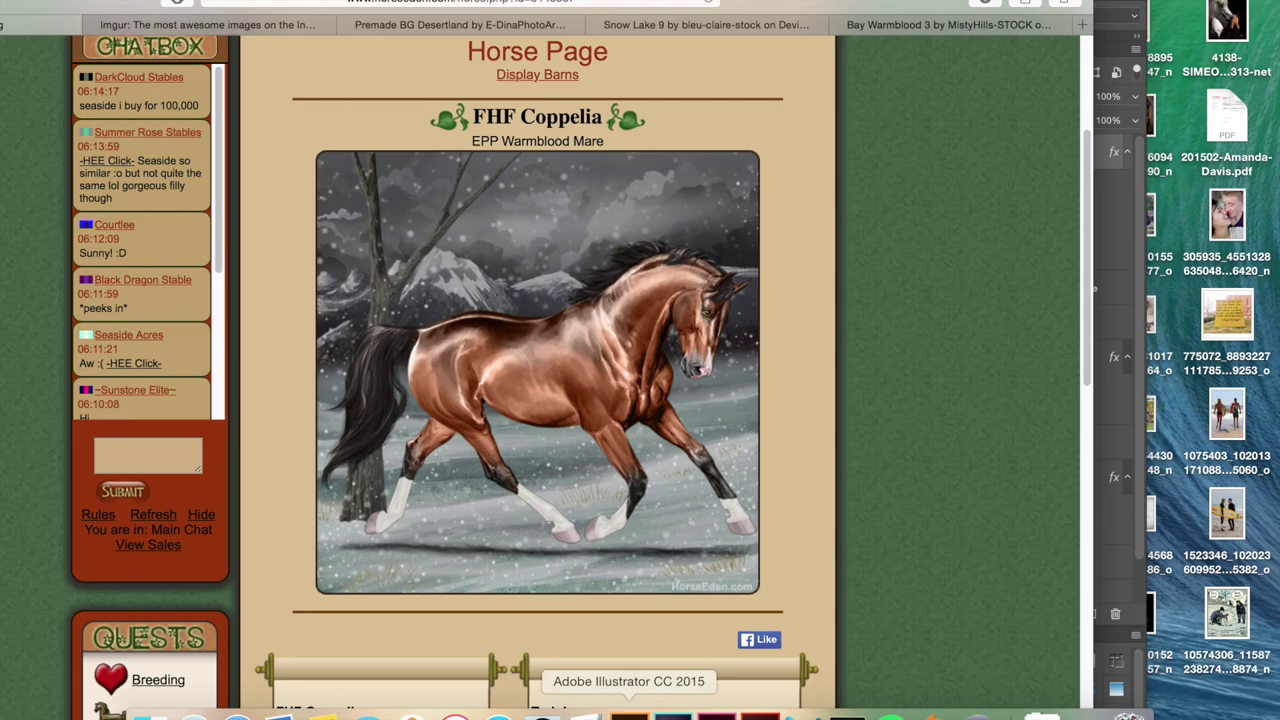
pyautogui.click(672, 712)
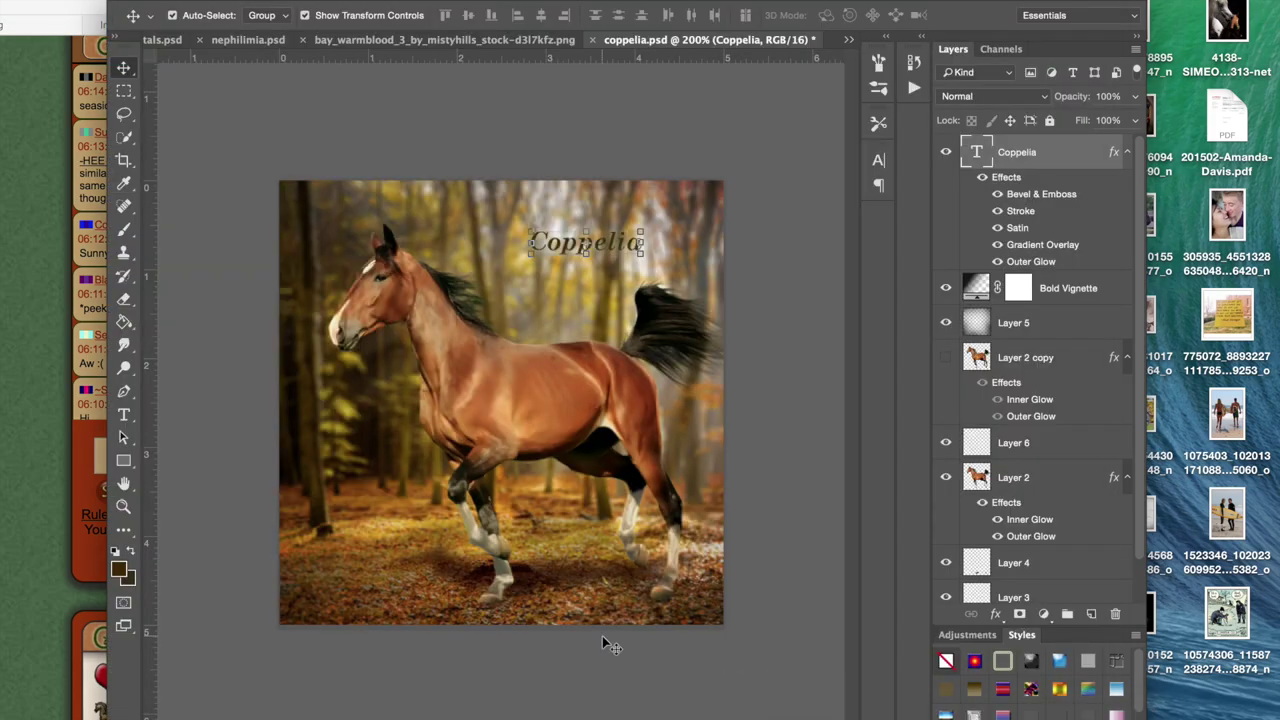
# Step: Examine the styled Coppelia lettering up close and against the whole forest picture
pyautogui.press('super+plus')
pyautogui.press('super+plus')
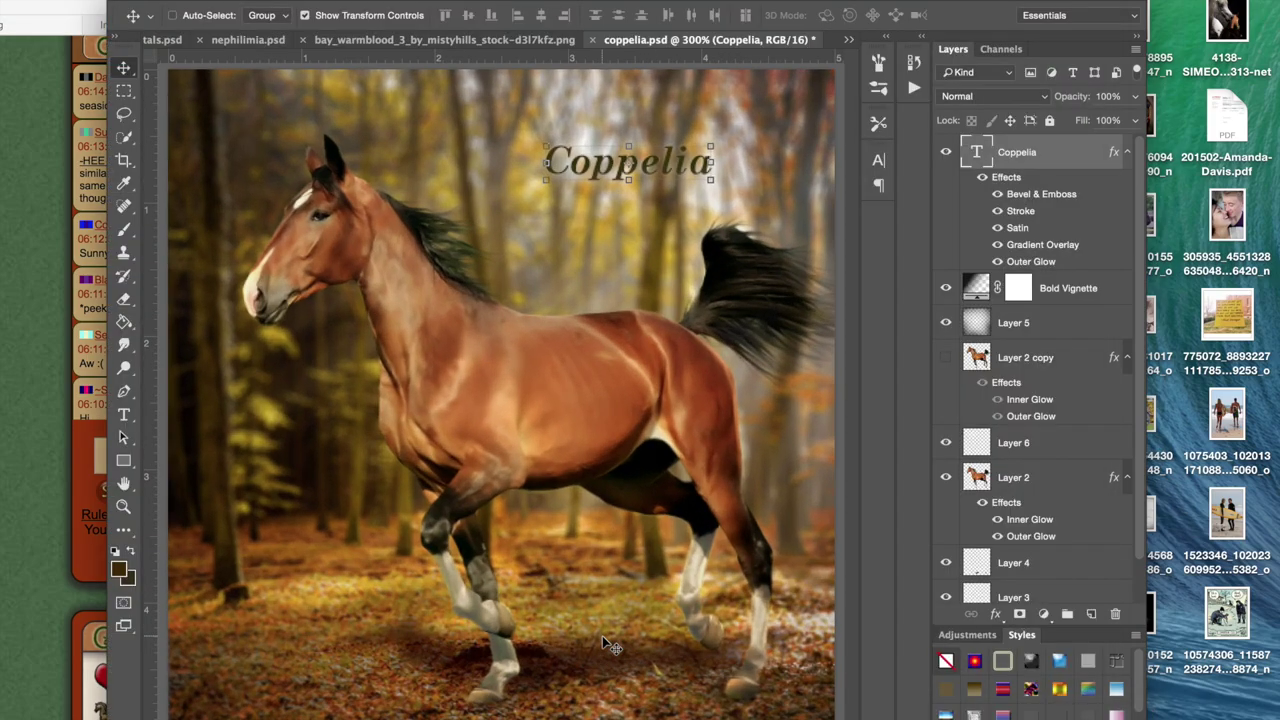
pyautogui.scroll(5, 614, 428)
pyautogui.hscroll(4, 614, 428)
pyautogui.scroll(-2, 613, 429)
pyautogui.scroll(2, 613, 429)
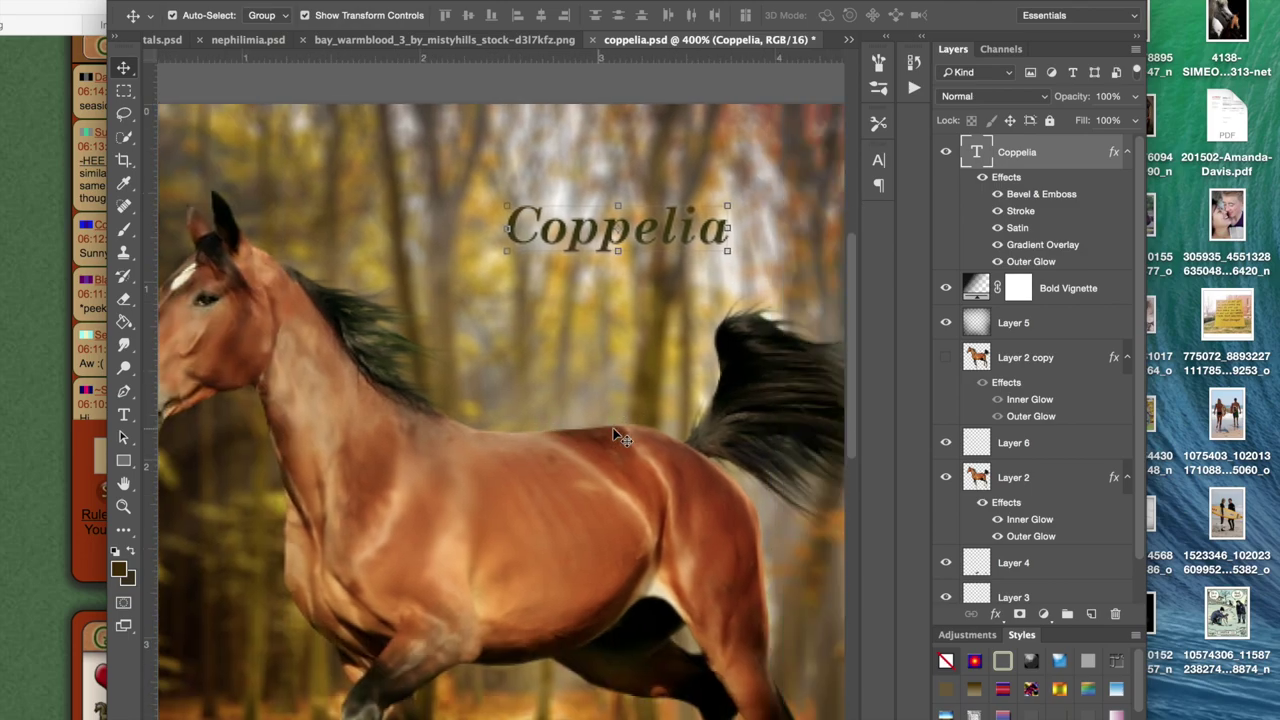
pyautogui.scroll(-2, 613, 429)
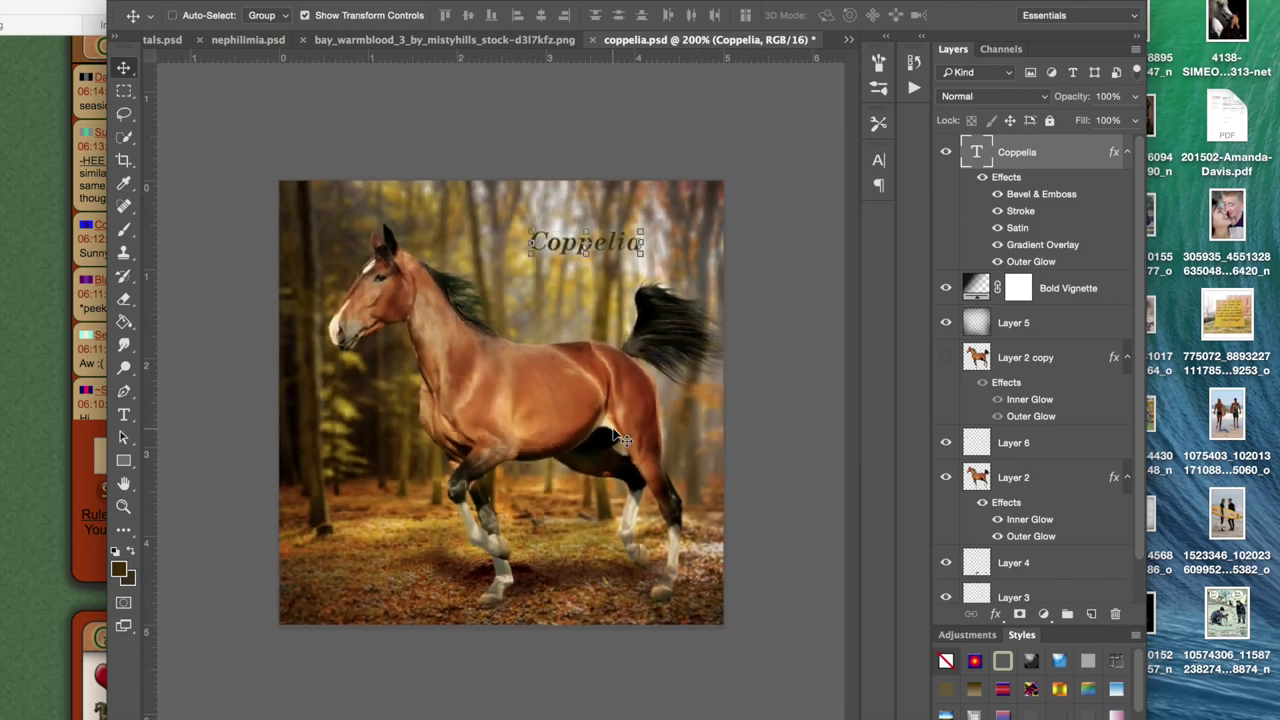
# Step: Move the Coppelia text slightly left and down above the horse's back, leaving the layer deselected
pyautogui.click(123, 414)
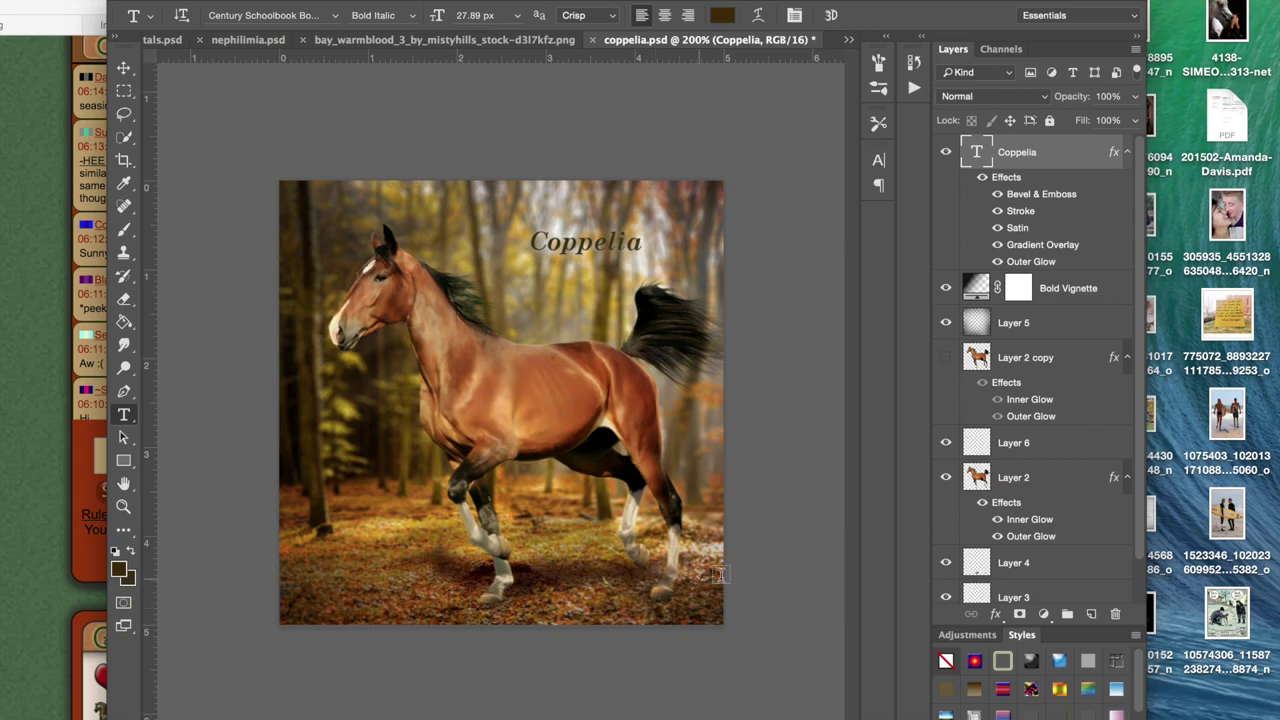
pyautogui.click(124, 67)
pyautogui.click(459, 139)
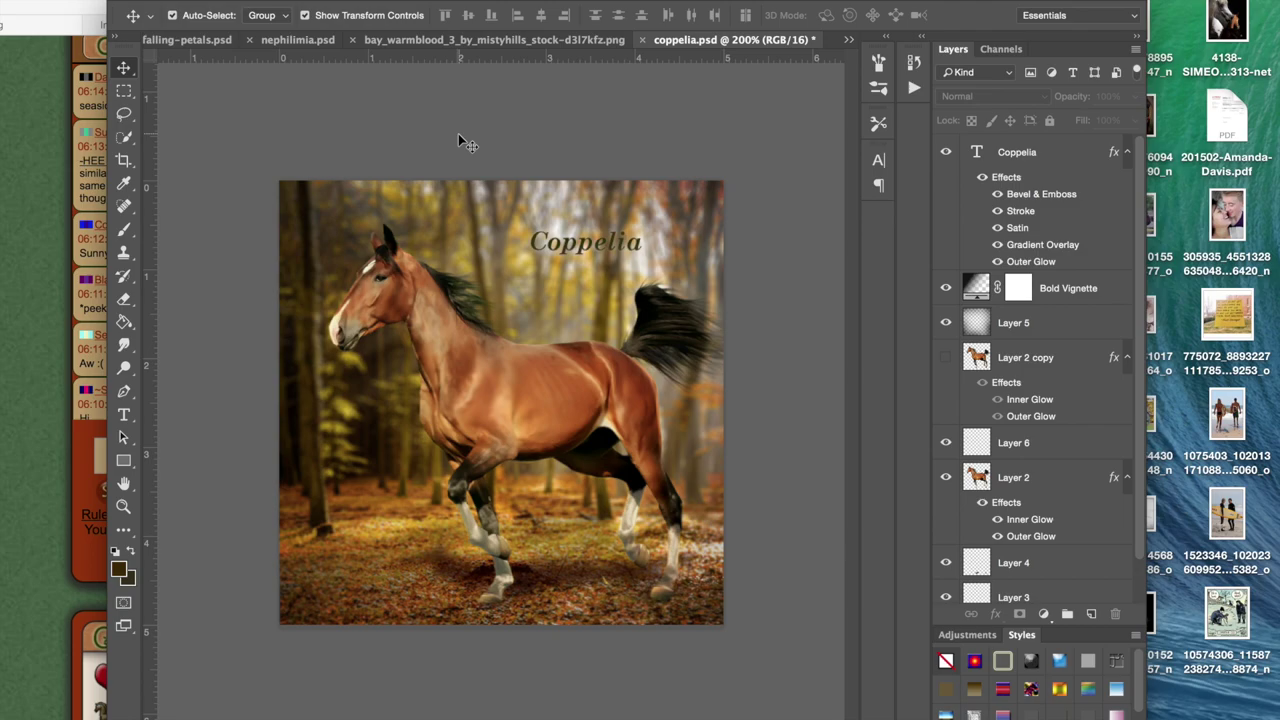
pyautogui.click(573, 256)
pyautogui.moveTo(572, 257)
pyautogui.mouseDown()
pyautogui.moveTo(561, 229)
pyautogui.moveTo(560, 266)
pyautogui.moveTo(572, 258)
pyautogui.moveTo(519, 270)
pyautogui.moveTo(581, 255)
pyautogui.mouseUp()
pyautogui.click(671, 123)
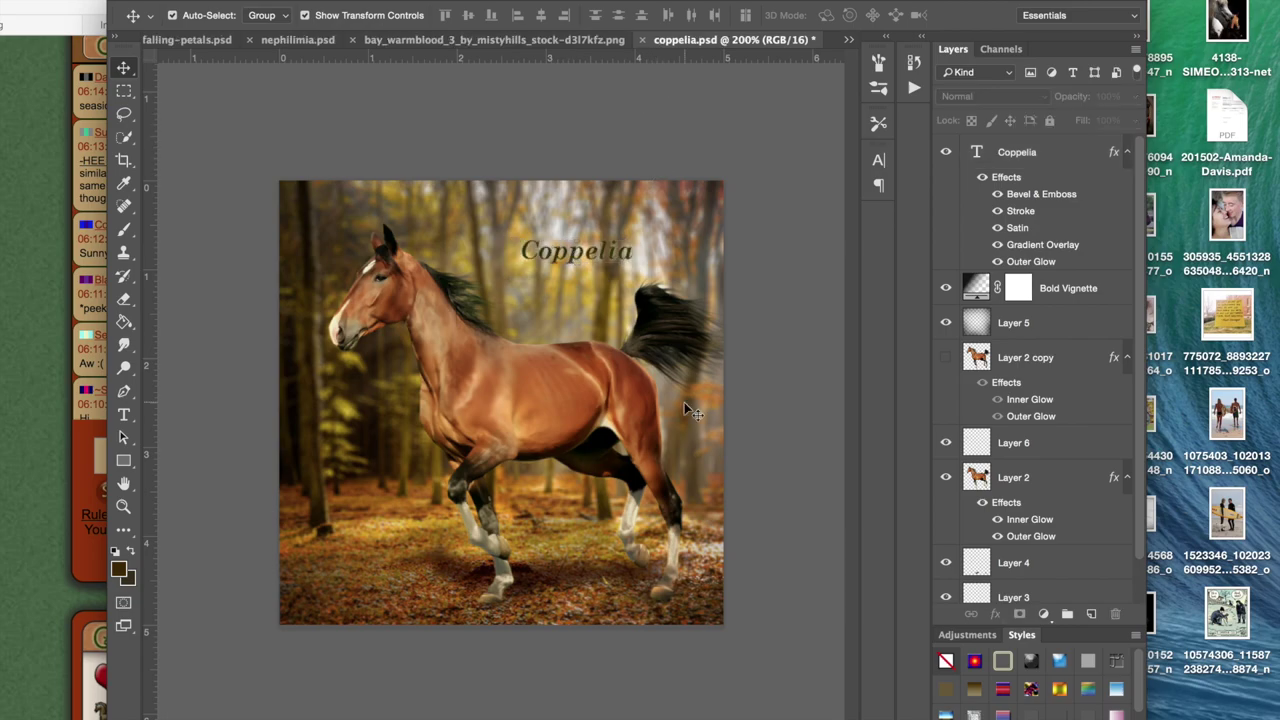